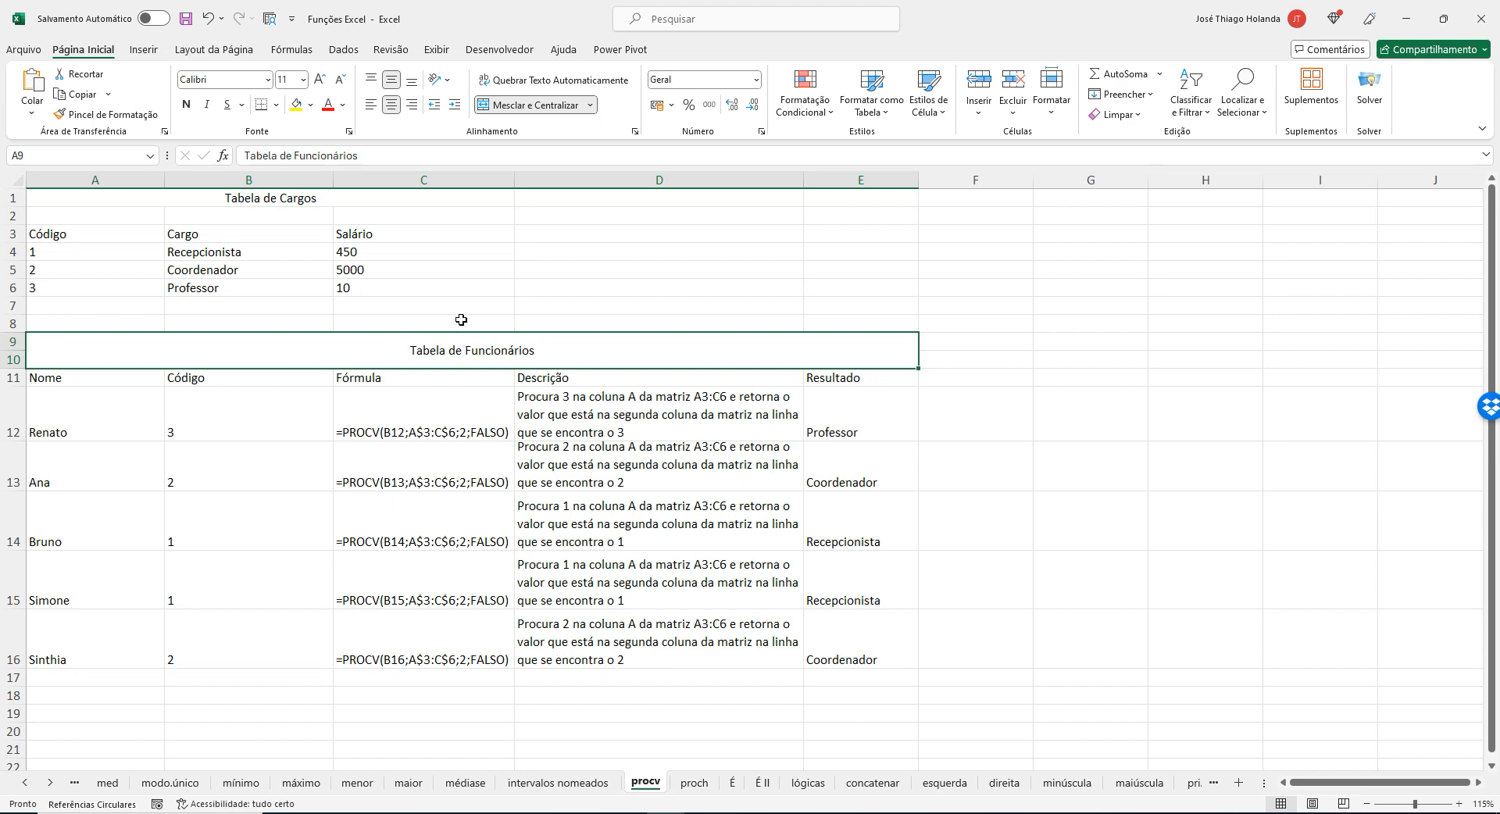
# Examine the Tabela de Cargos by selecting its whole data range A3:C6, headers included.
pyautogui.click(461, 320)
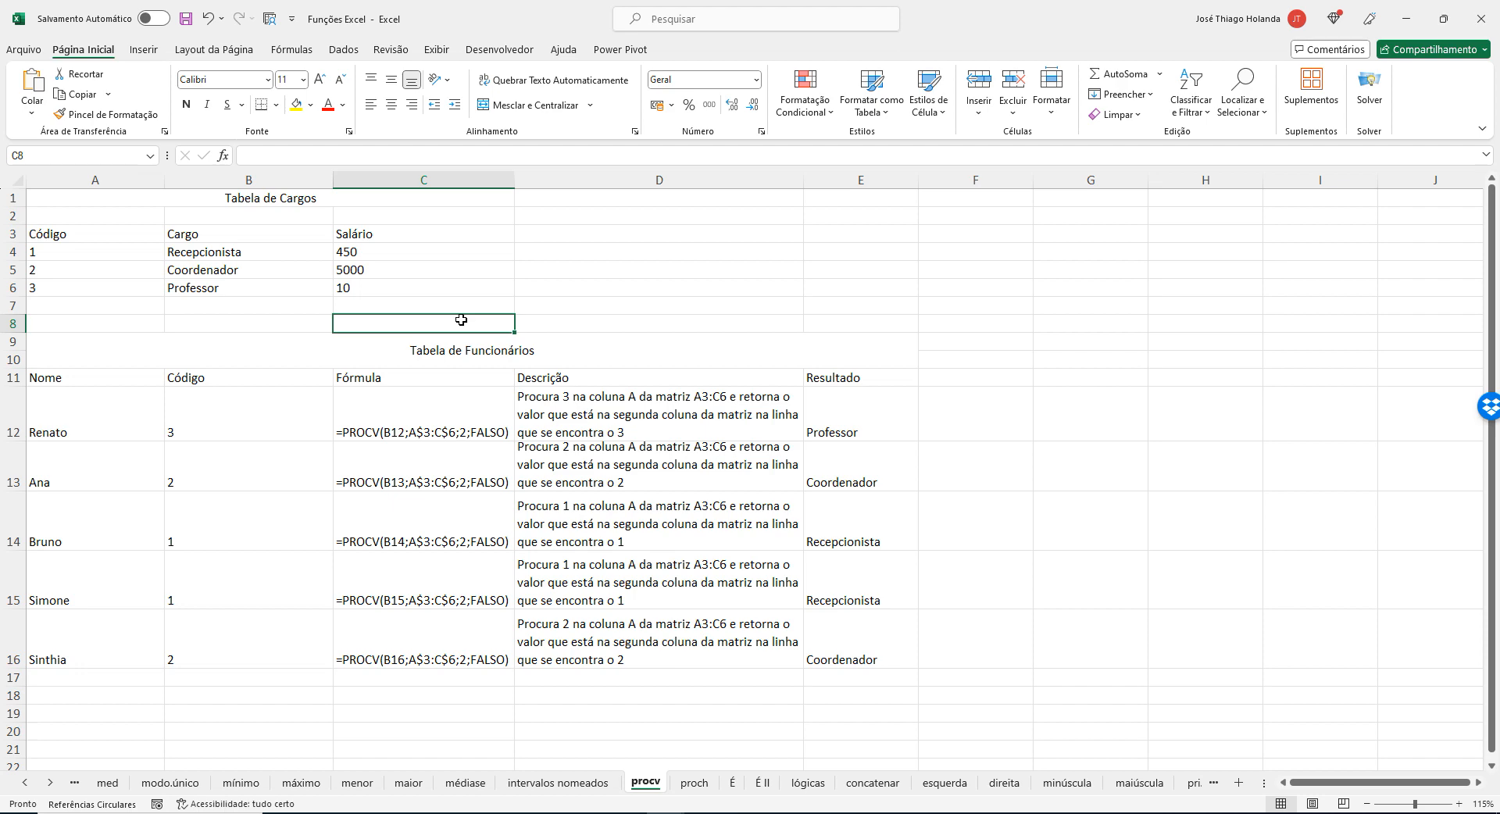
pyautogui.click(415, 197)
pyautogui.click(373, 242)
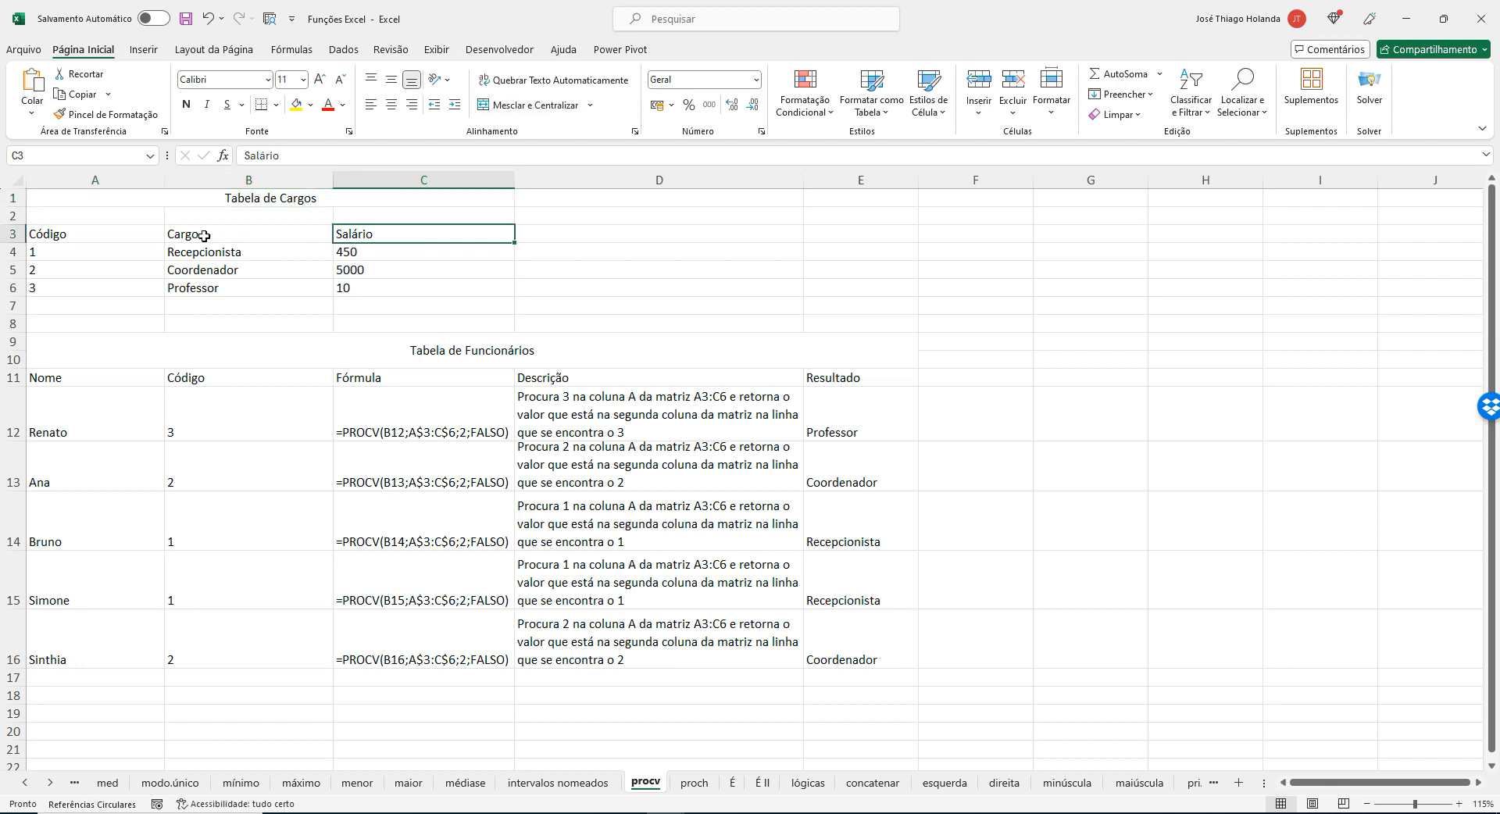
pyautogui.moveTo(79, 234); pyautogui.dragTo(407, 284)
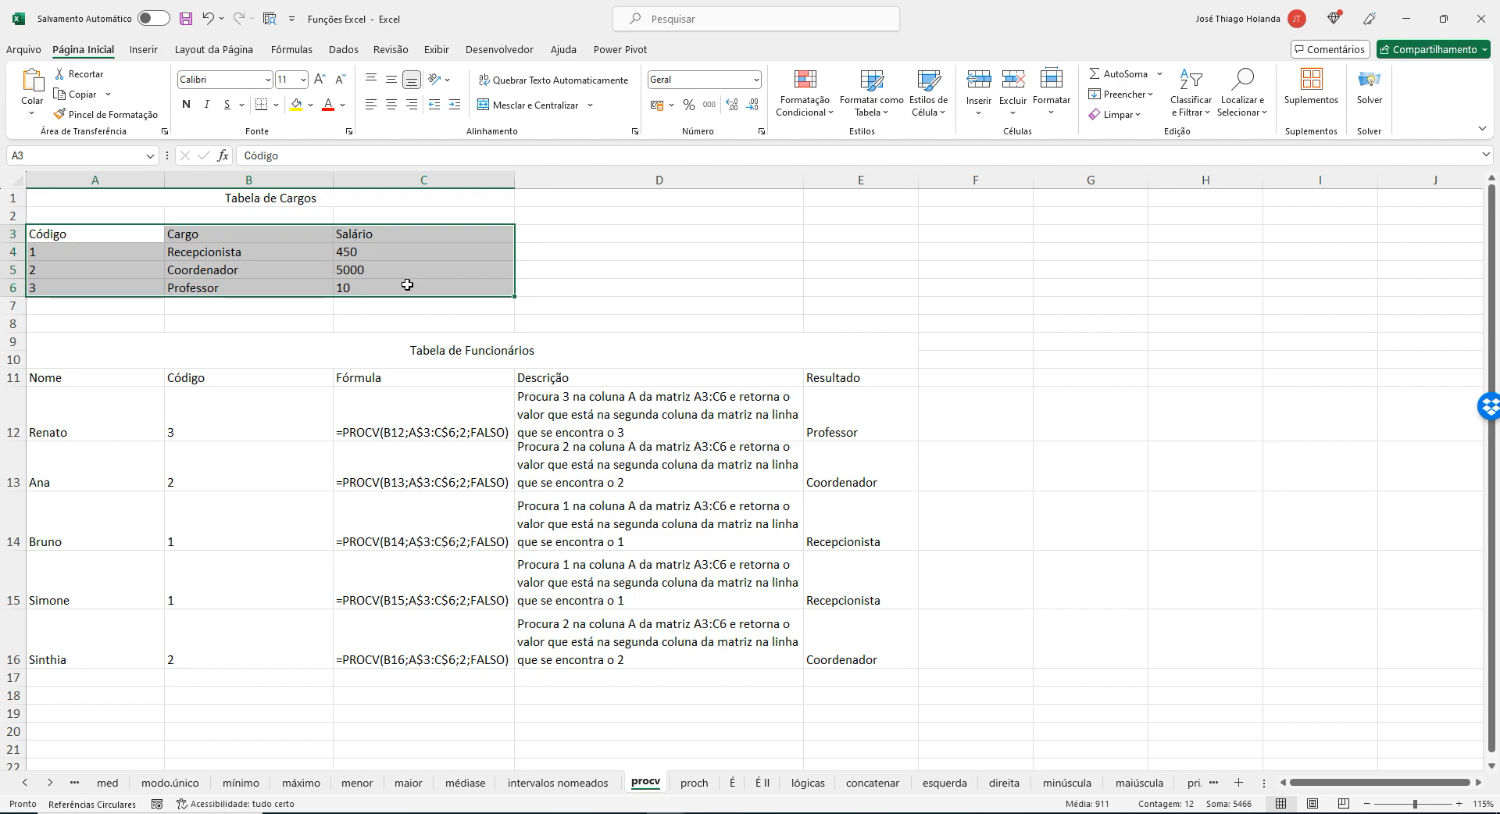
# Unmerge the Tabela de Funcionários title, and merge and center it again across A9:E10.
pyautogui.click(436, 350)
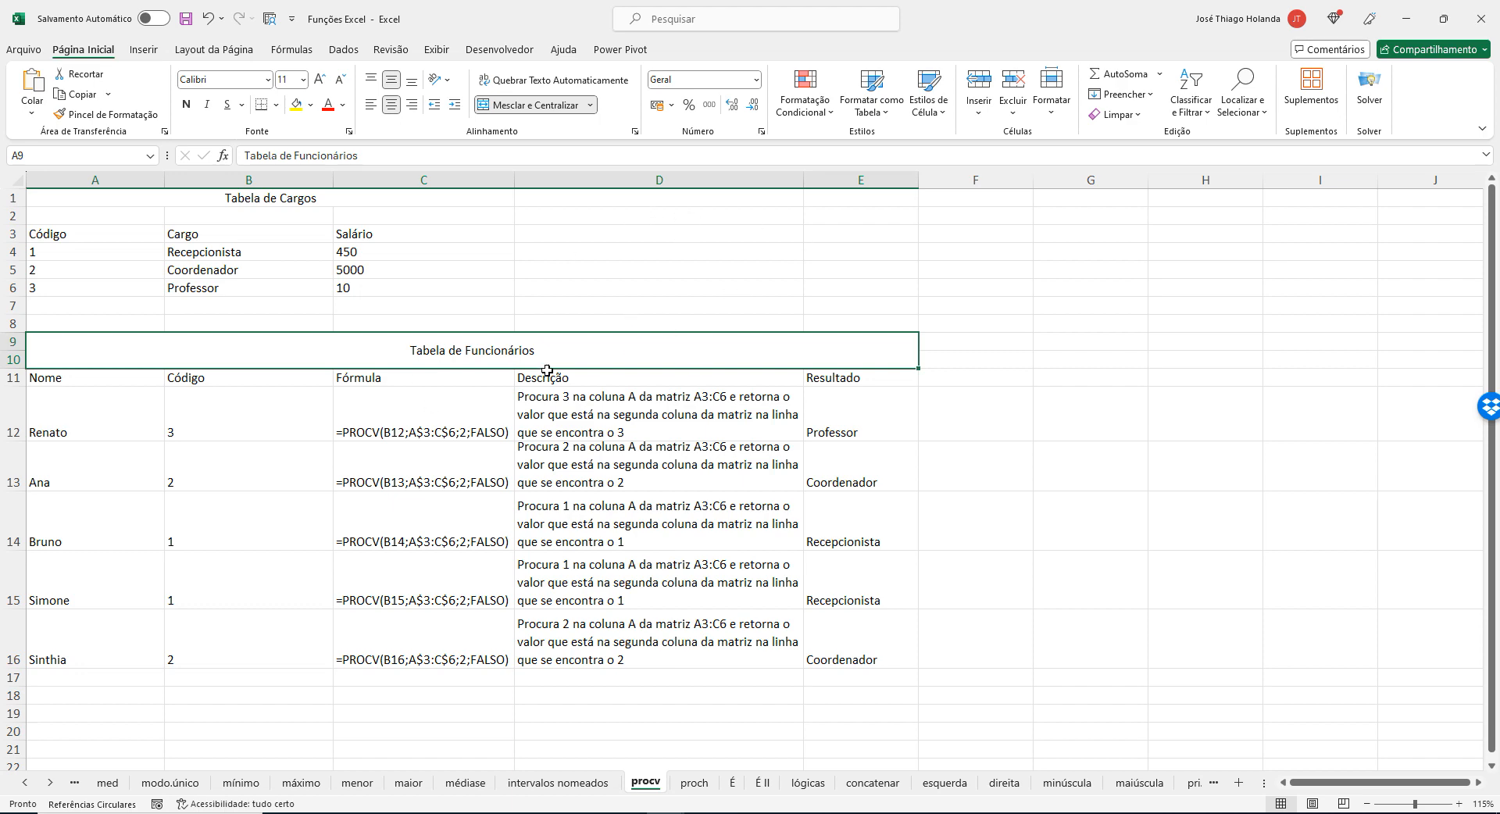
pyautogui.click(562, 114)
pyautogui.click(208, 348)
pyautogui.click(91, 344)
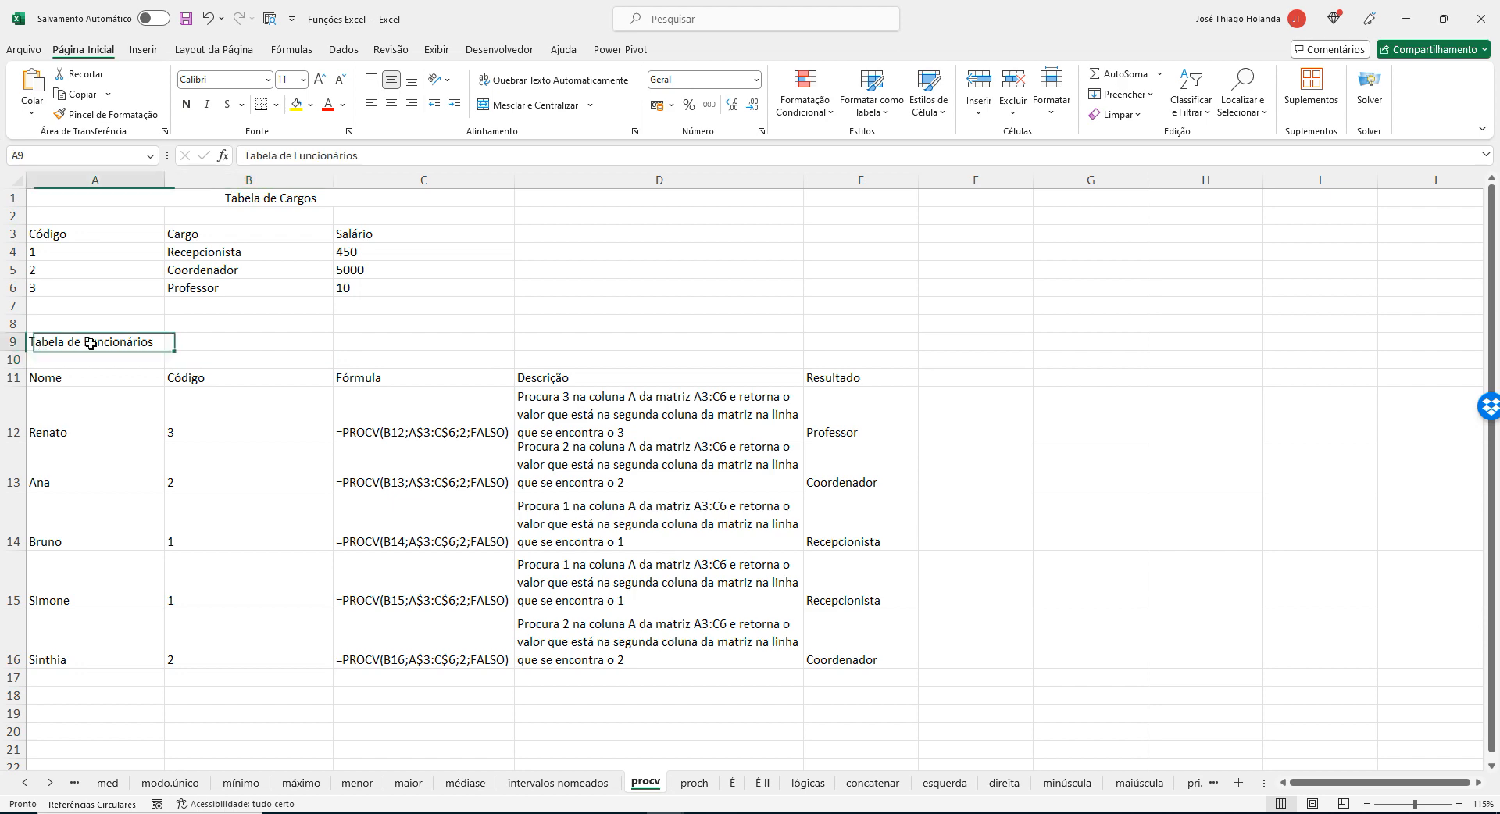
pyautogui.click(102, 330)
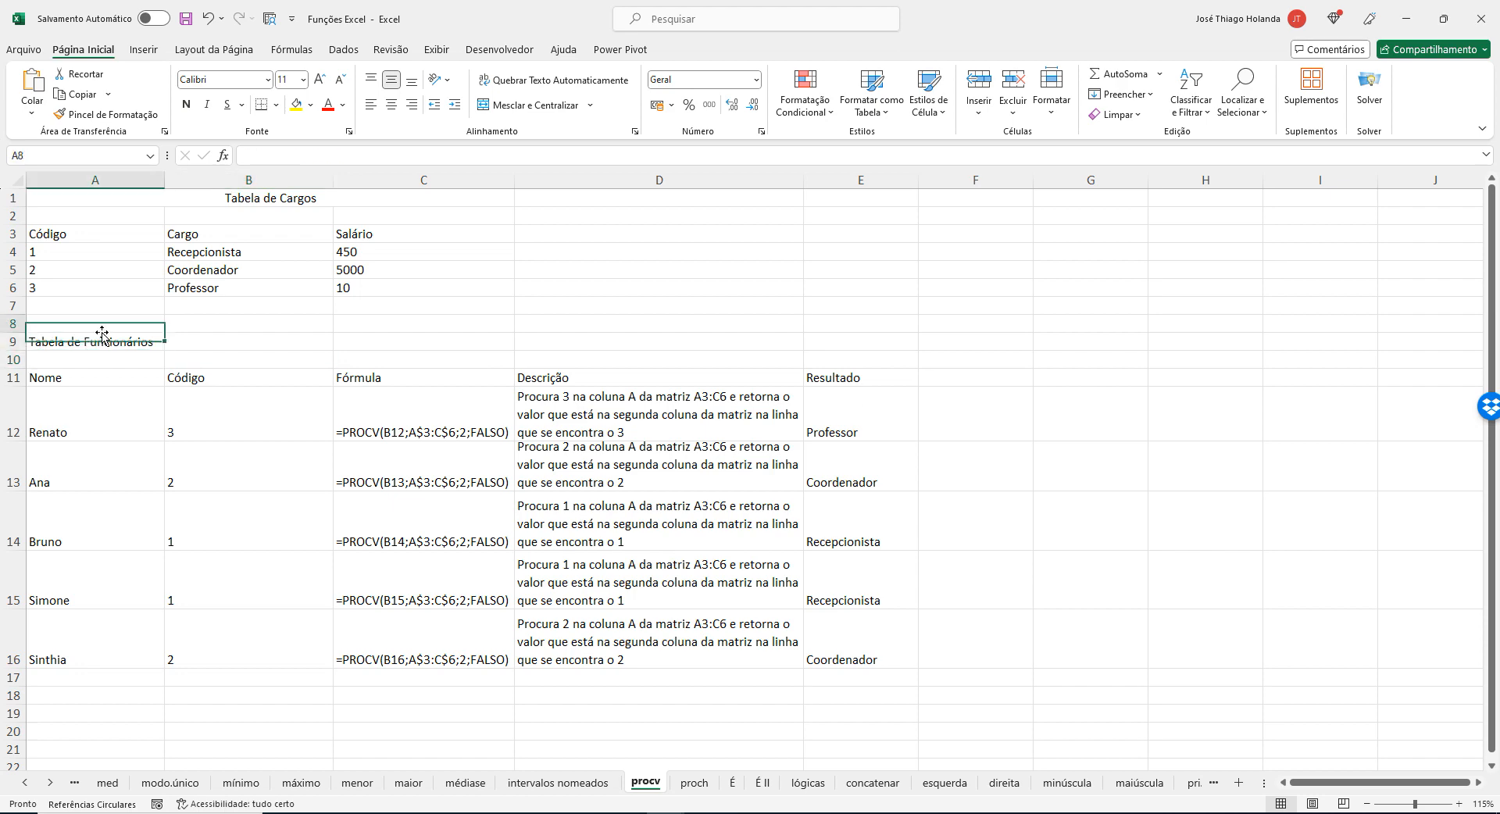
pyautogui.moveTo(101, 341); pyautogui.dragTo(834, 361)
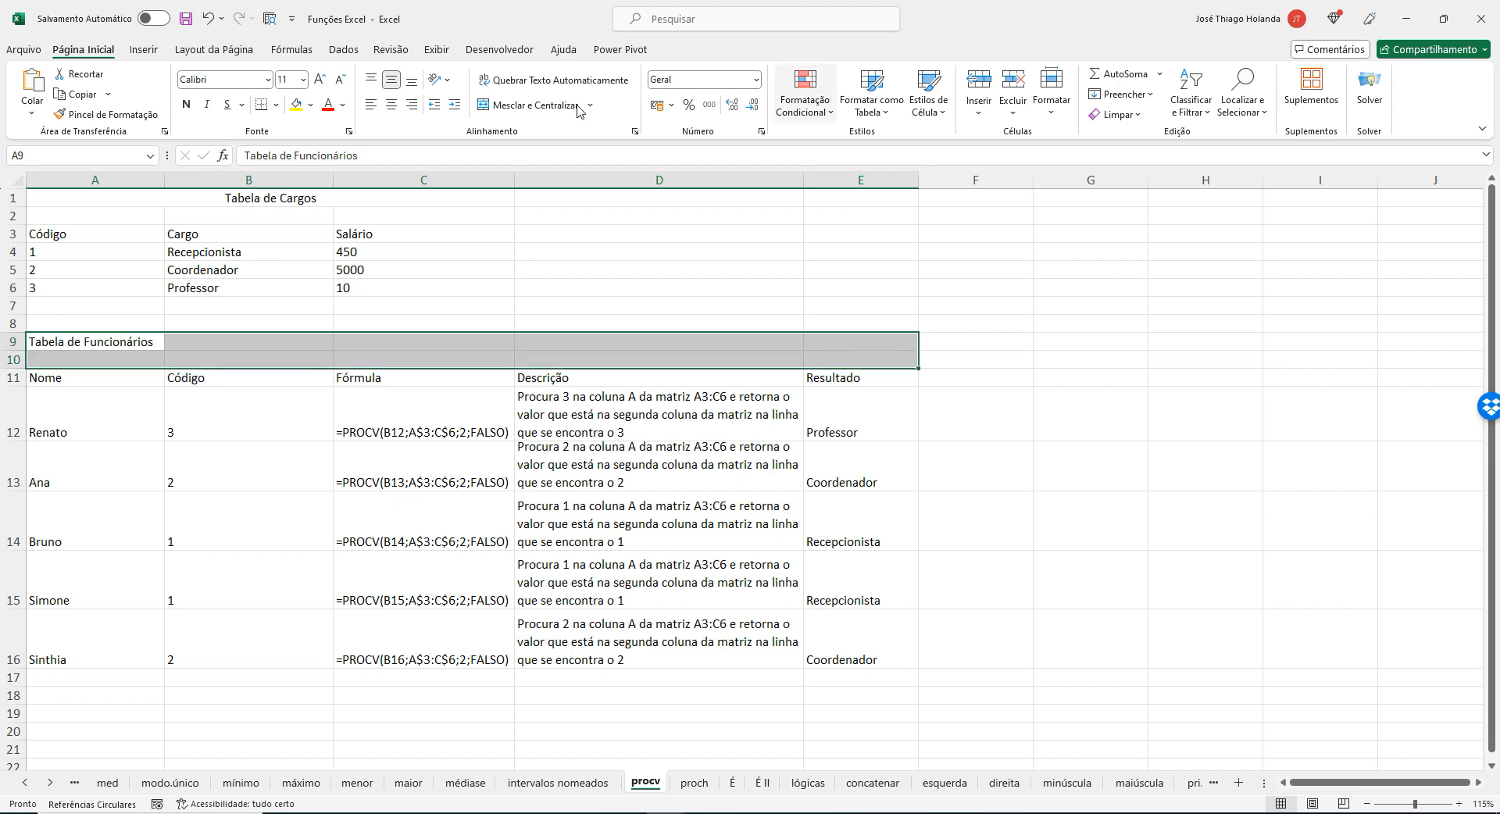
pyautogui.click(543, 106)
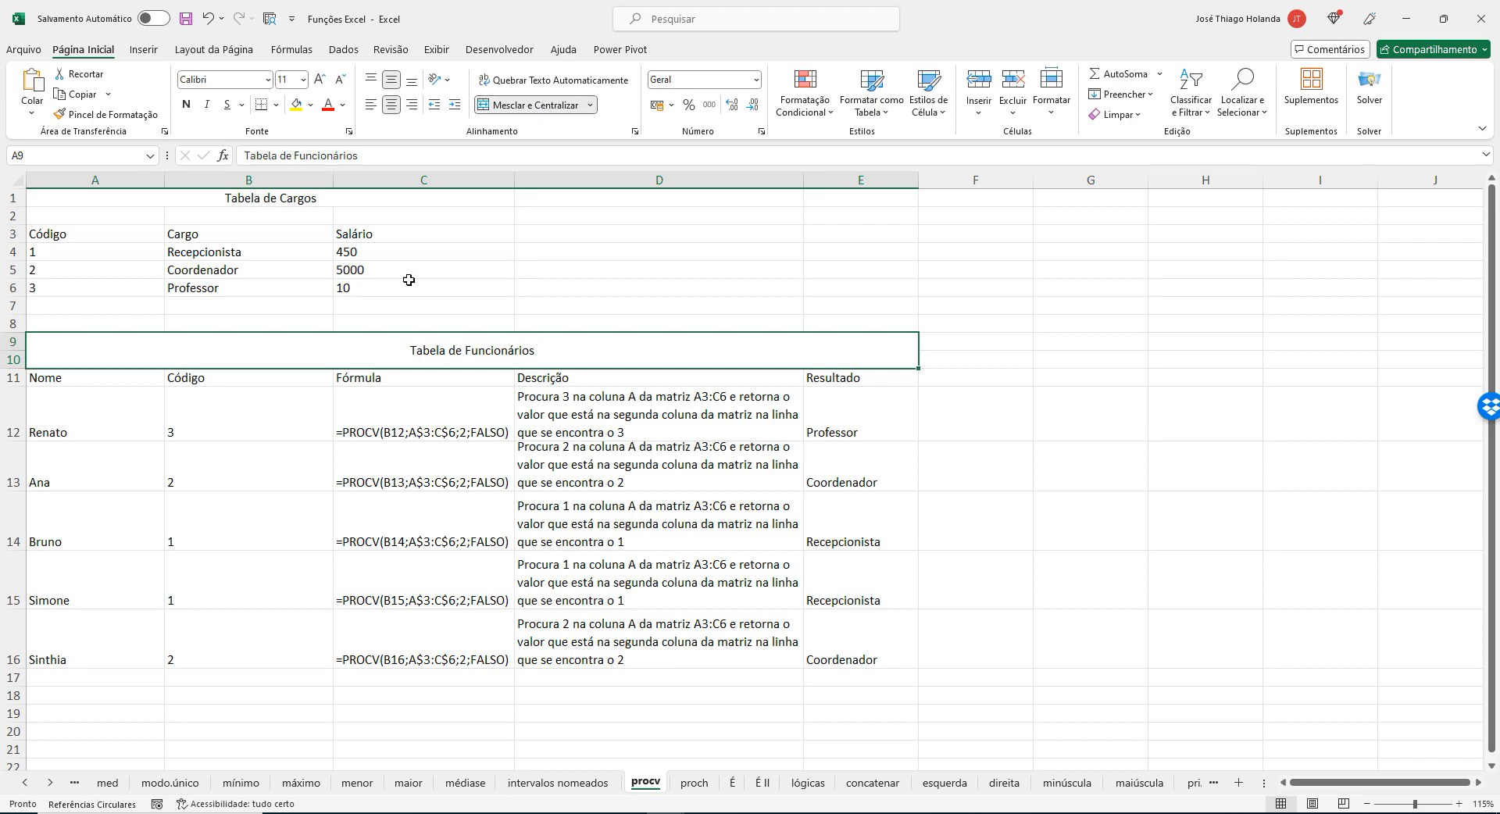
# Examine the code in B12 and the formula in C12, and switch to Notepad to highlight the arguments of its enlarged PROCV formula.
pyautogui.click(262, 421)
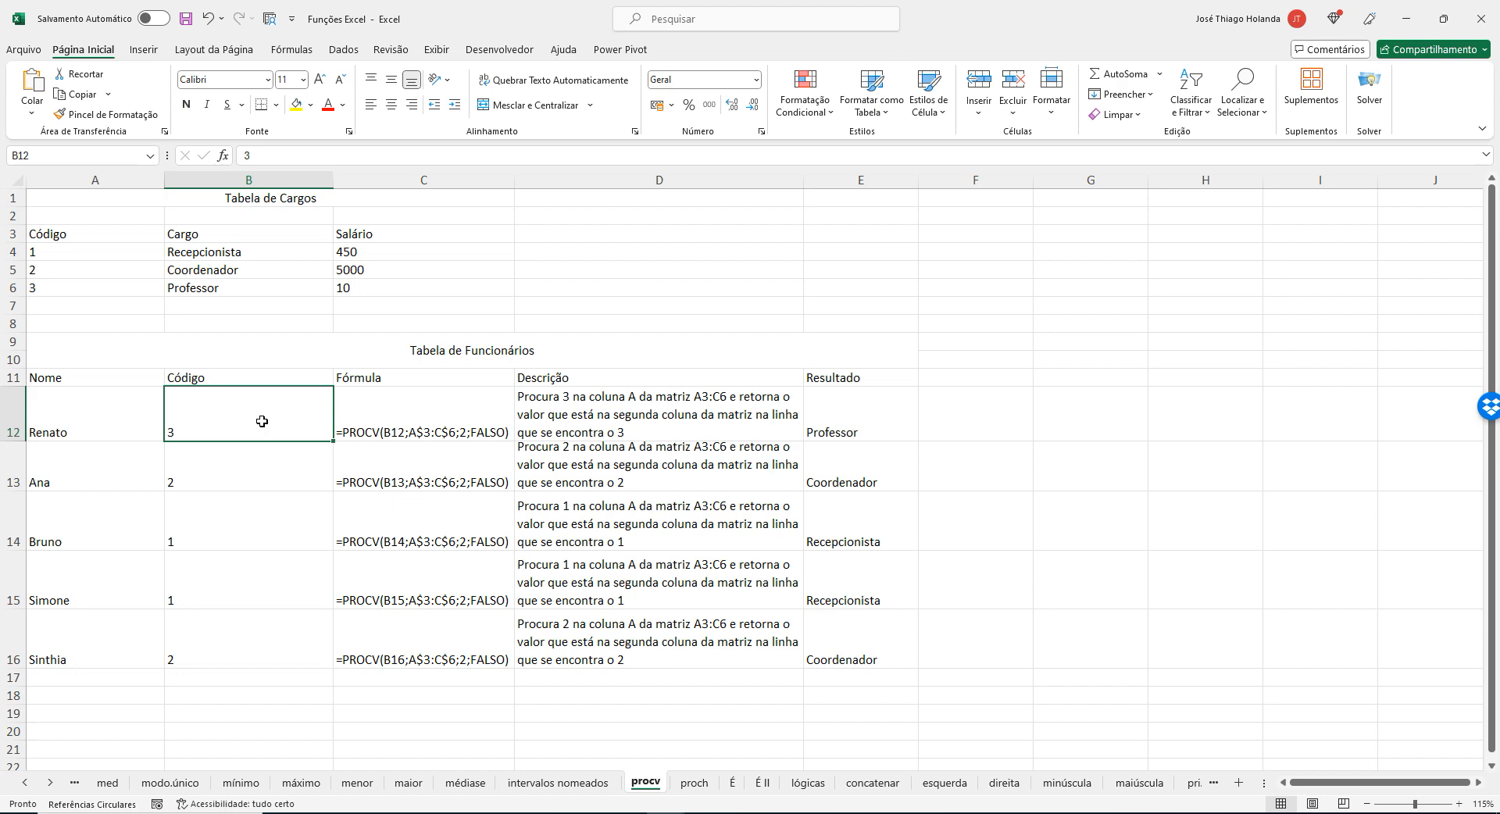
pyautogui.click(404, 411)
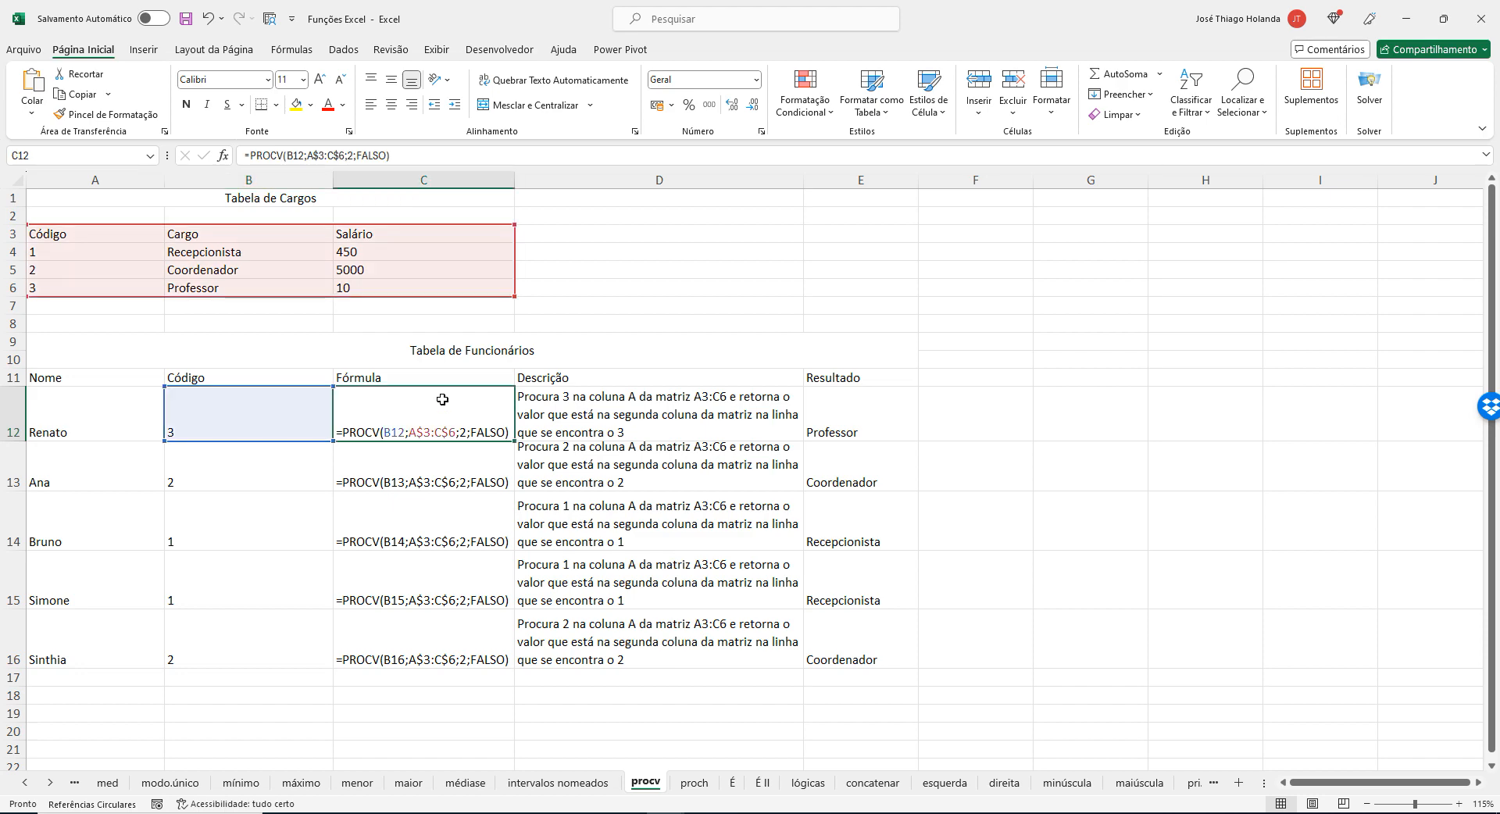
pyautogui.moveTo(630, 812)
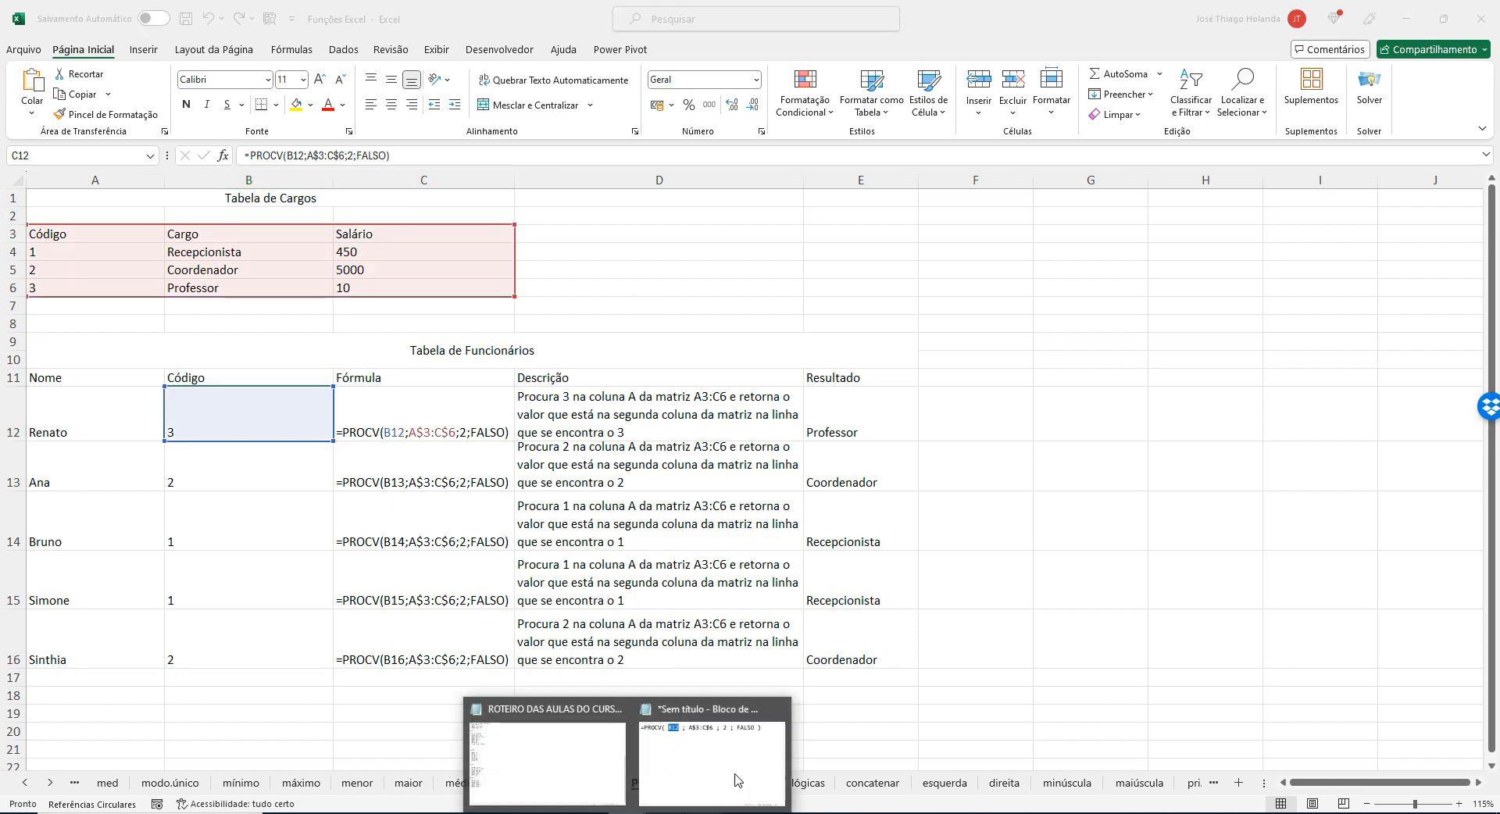
pyautogui.click(736, 774)
pyautogui.click(486, 345)
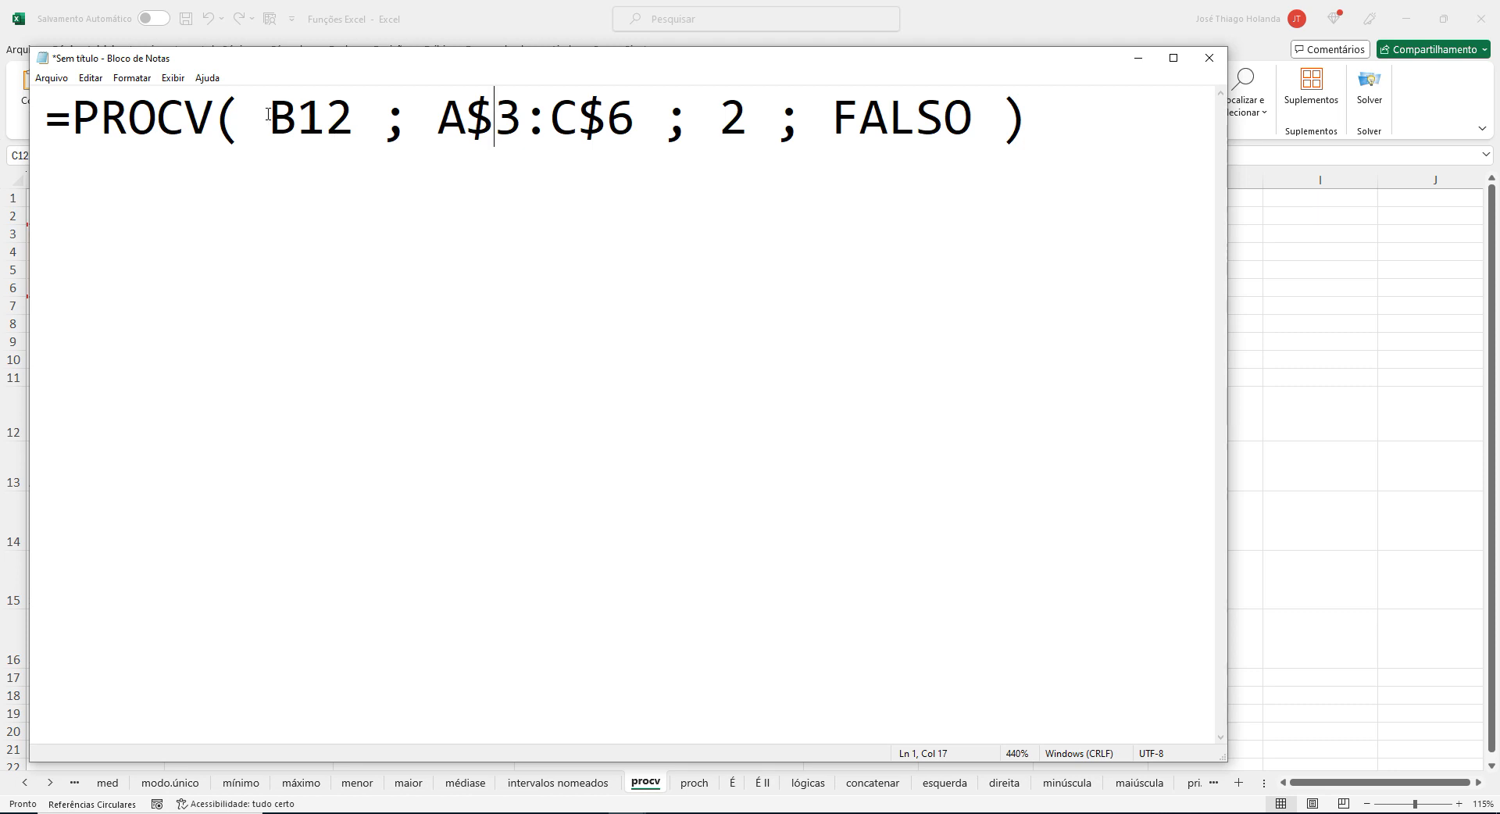
pyautogui.moveTo(268, 114); pyautogui.dragTo(629, 110)
pyautogui.moveTo(719, 117); pyautogui.dragTo(974, 113)
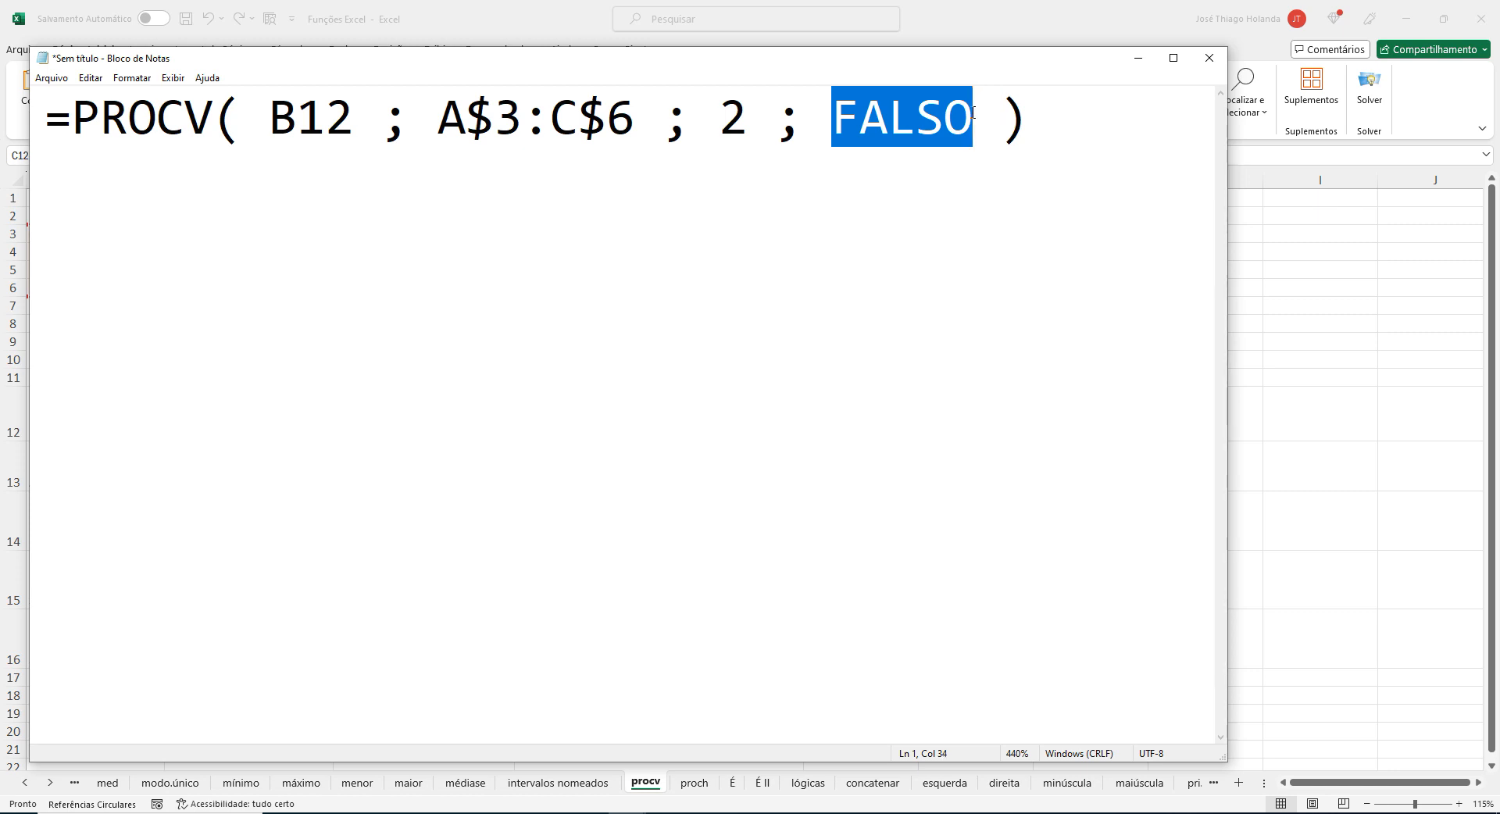
pyautogui.moveTo(273, 115); pyautogui.dragTo(380, 117)
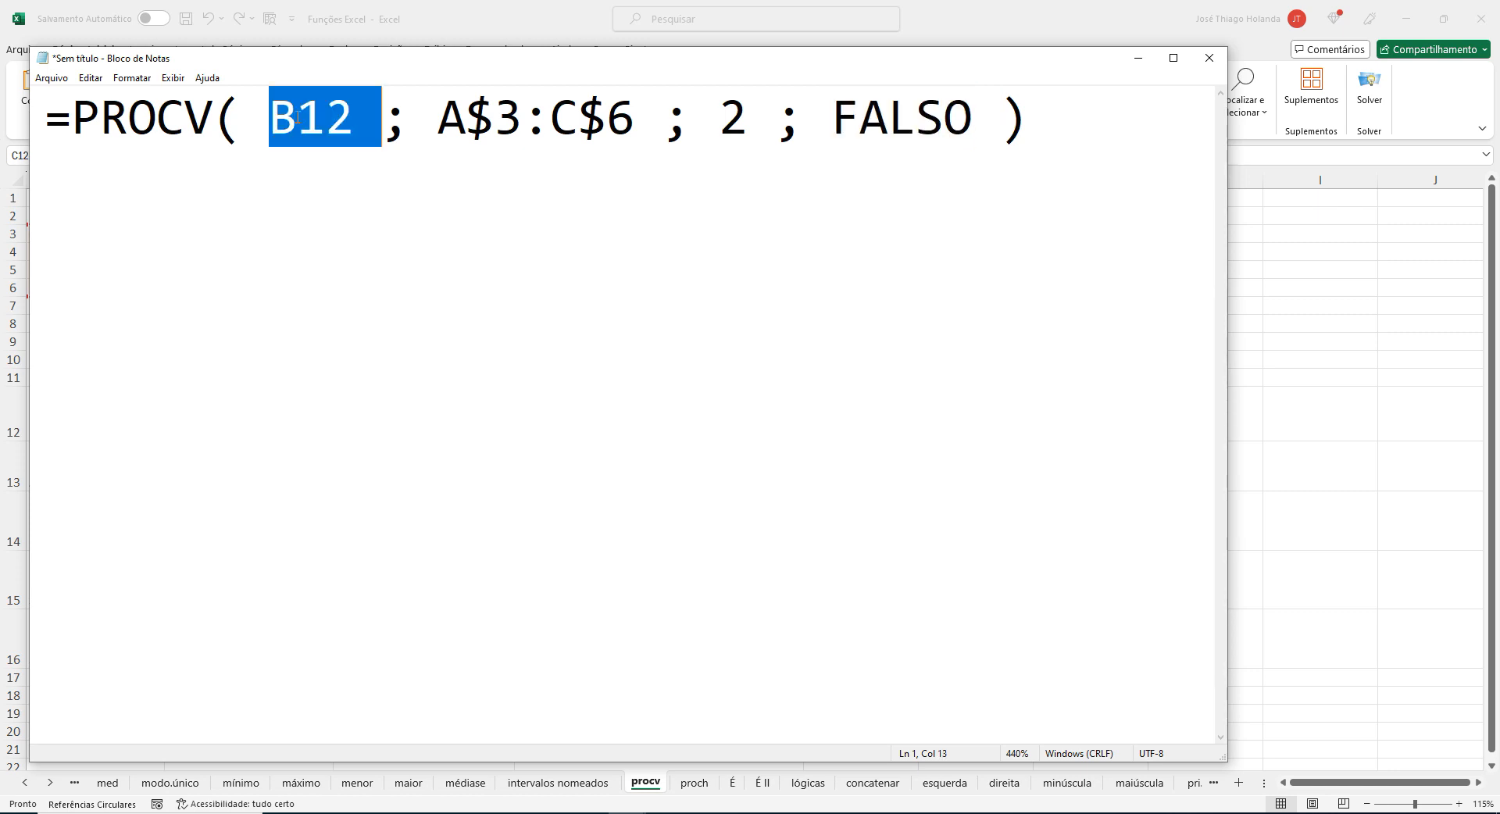
pyautogui.moveTo(482, 119); pyautogui.dragTo(579, 118)
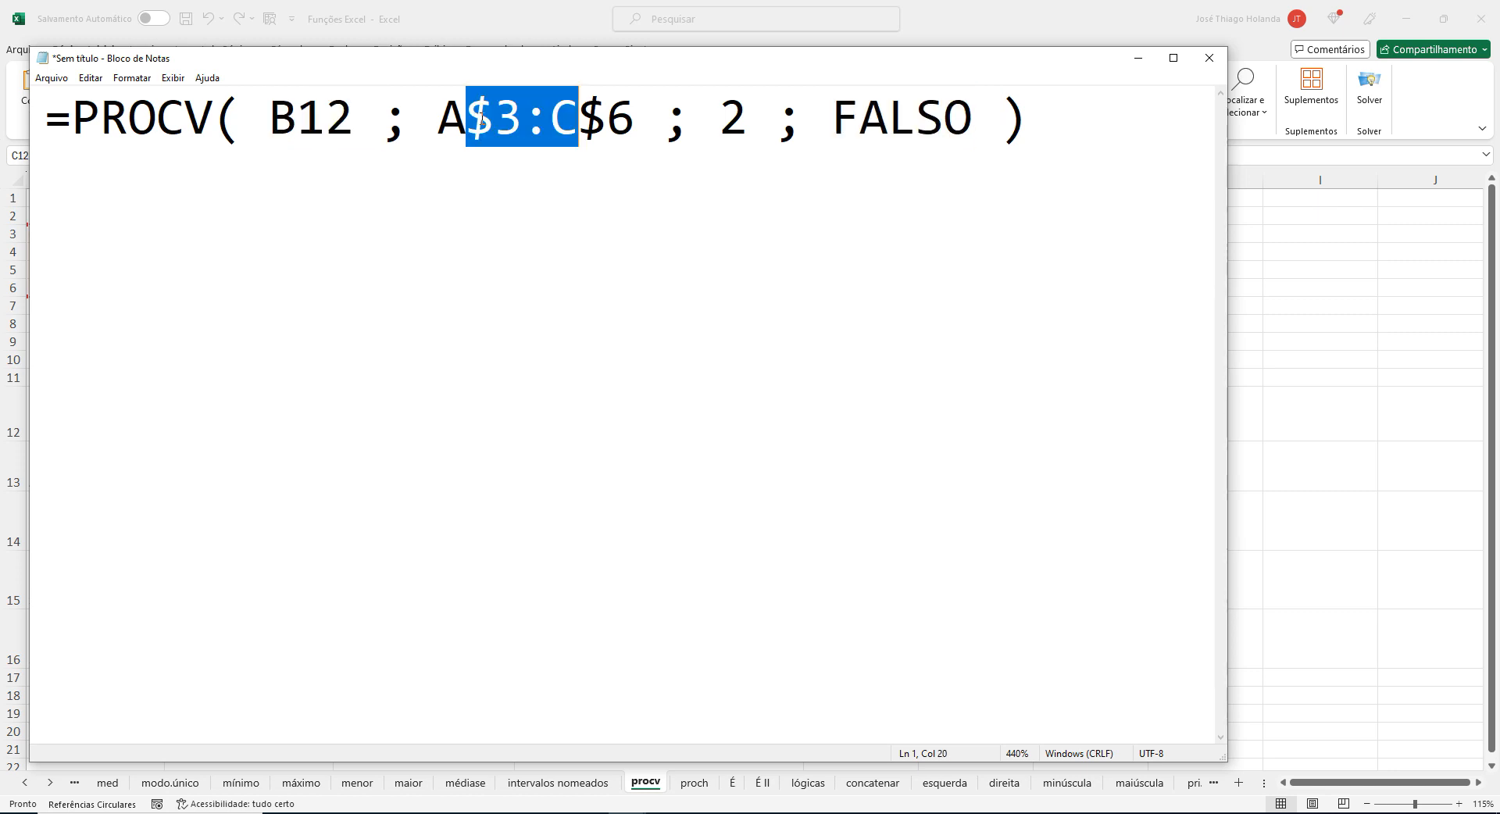
pyautogui.click(644, 118)
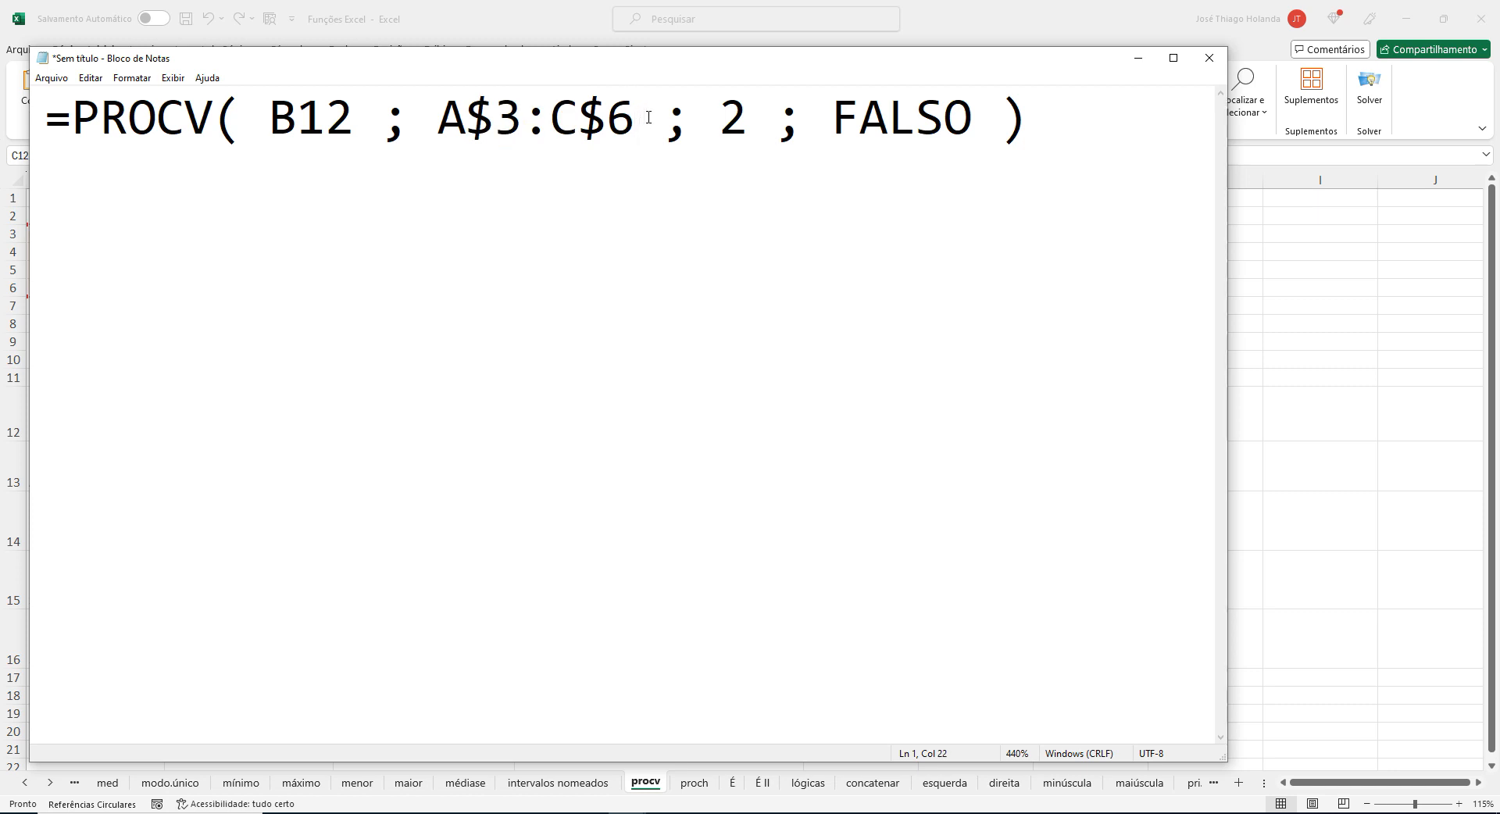
pyautogui.moveTo(271, 117); pyautogui.dragTo(347, 110)
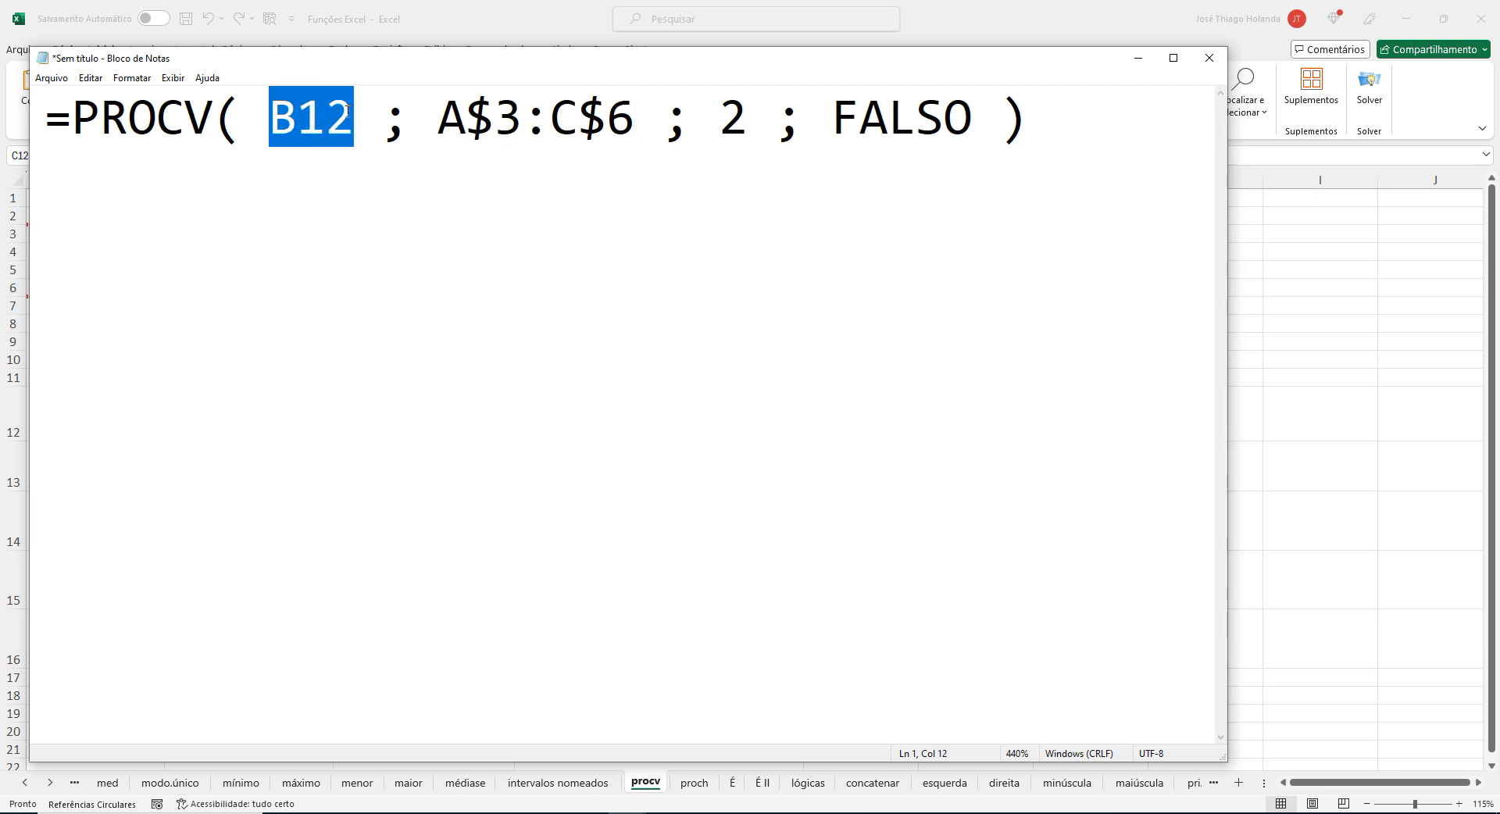
# Switch back to Excel and trace the PROCV arguments: lookup code B12, table range A3:C6 and the formula in C12.
pyautogui.hotkey('alt', 'Tab')
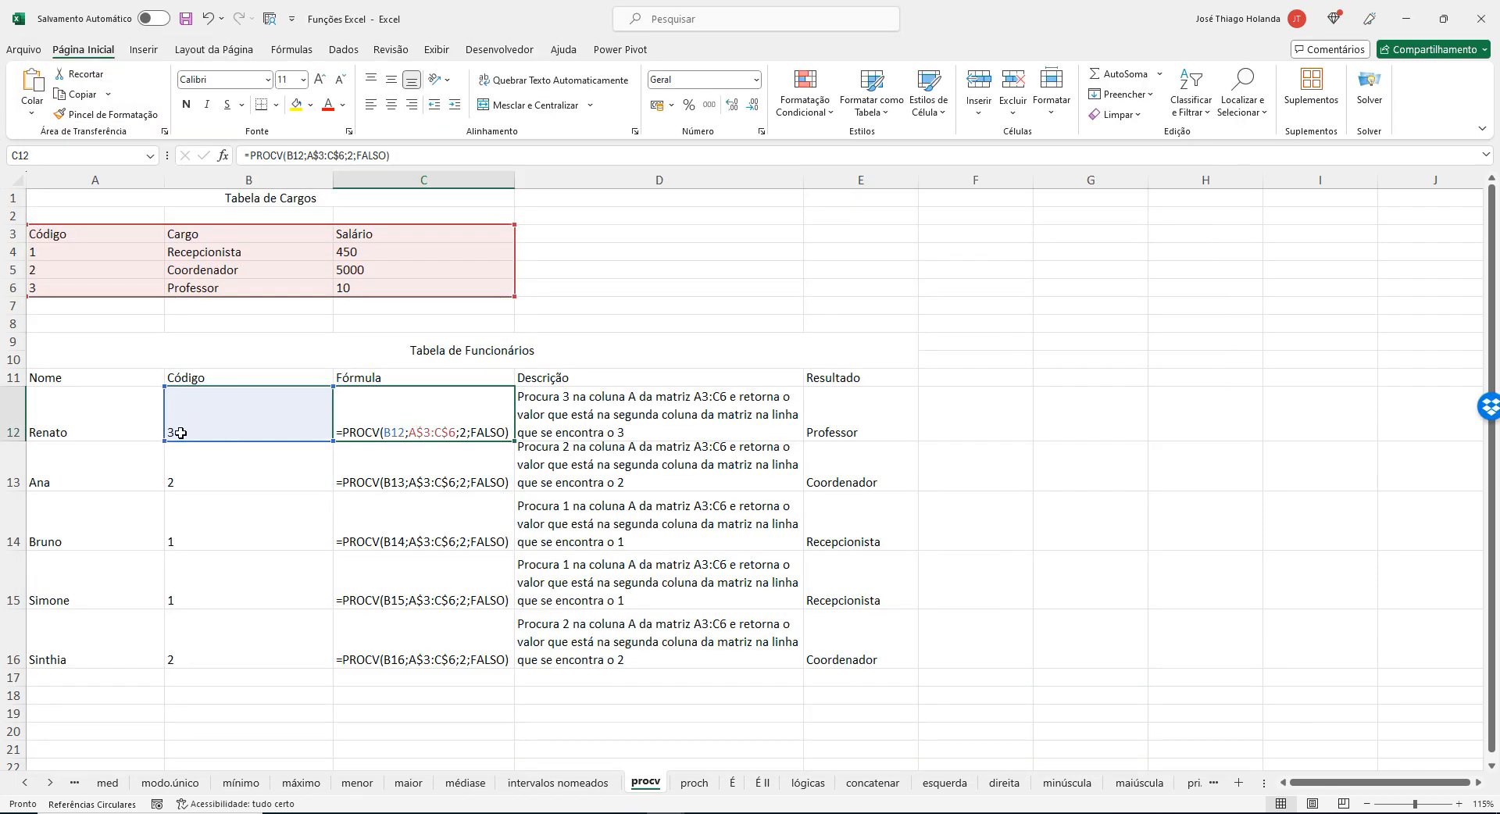
pyautogui.click(212, 427)
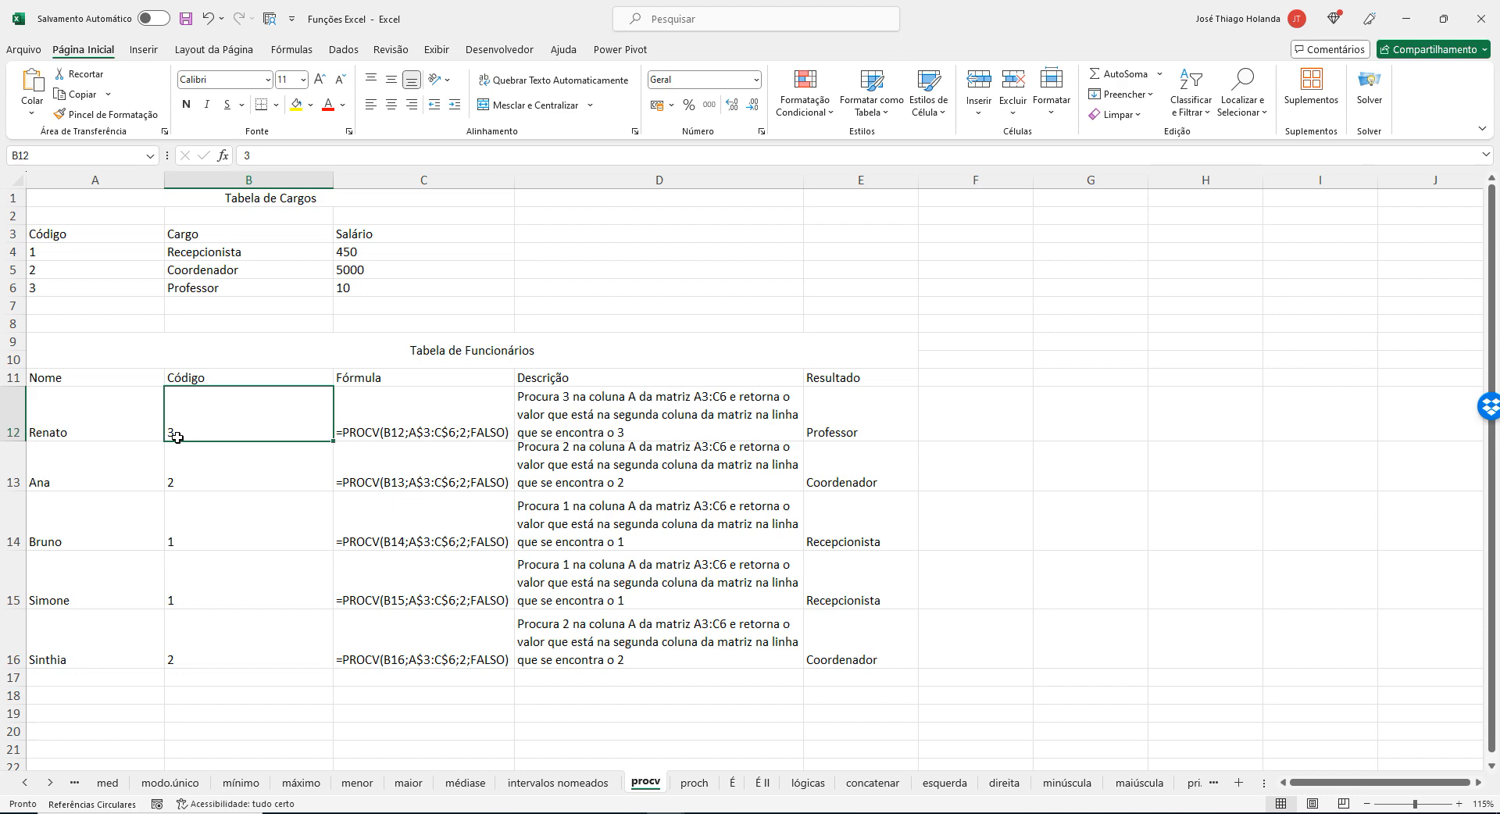
pyautogui.moveTo(105, 234); pyautogui.dragTo(485, 293)
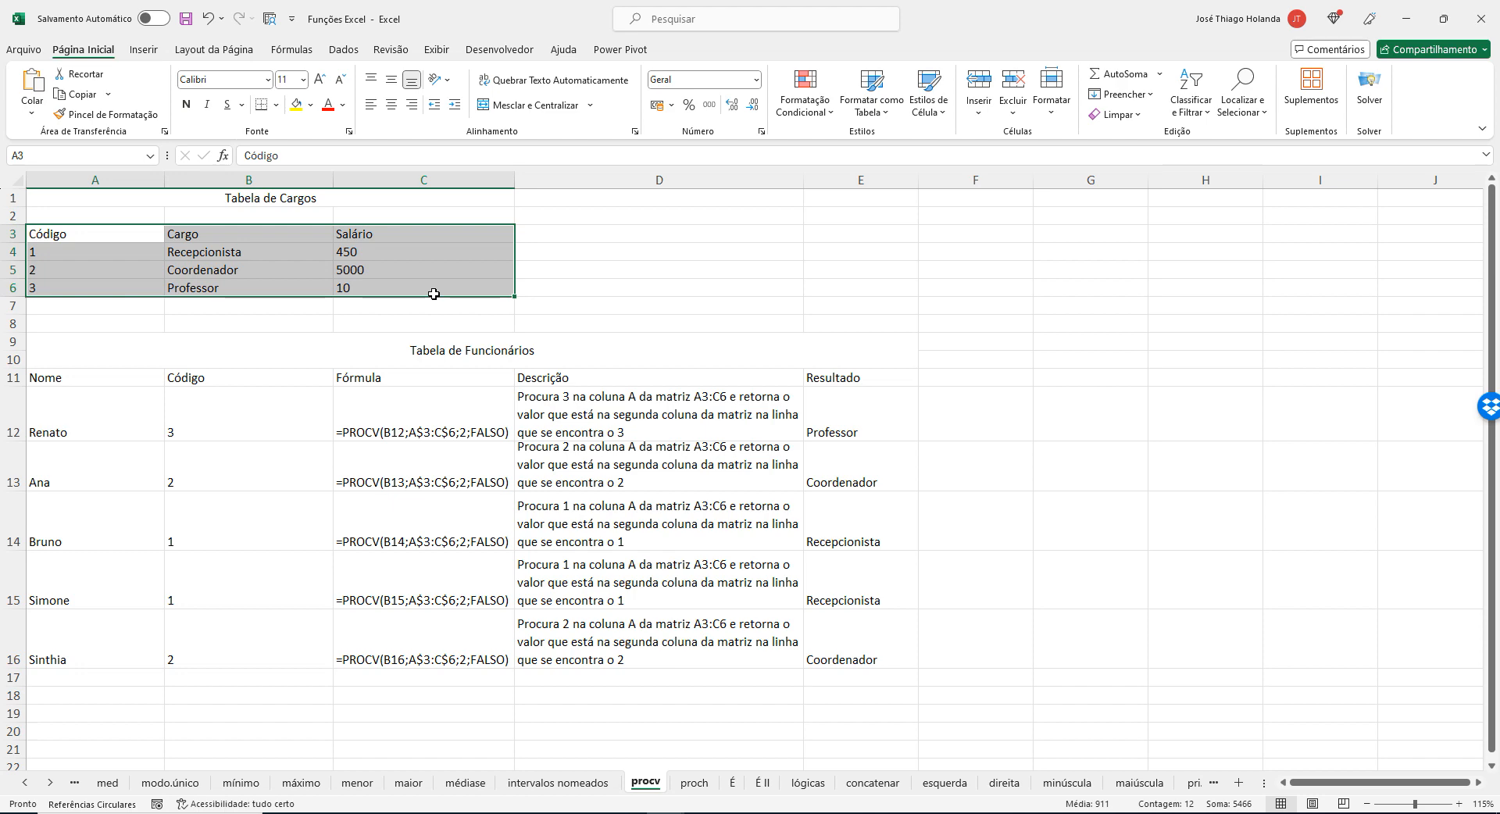
pyautogui.doubleClick(433, 410)
pyautogui.click(232, 414)
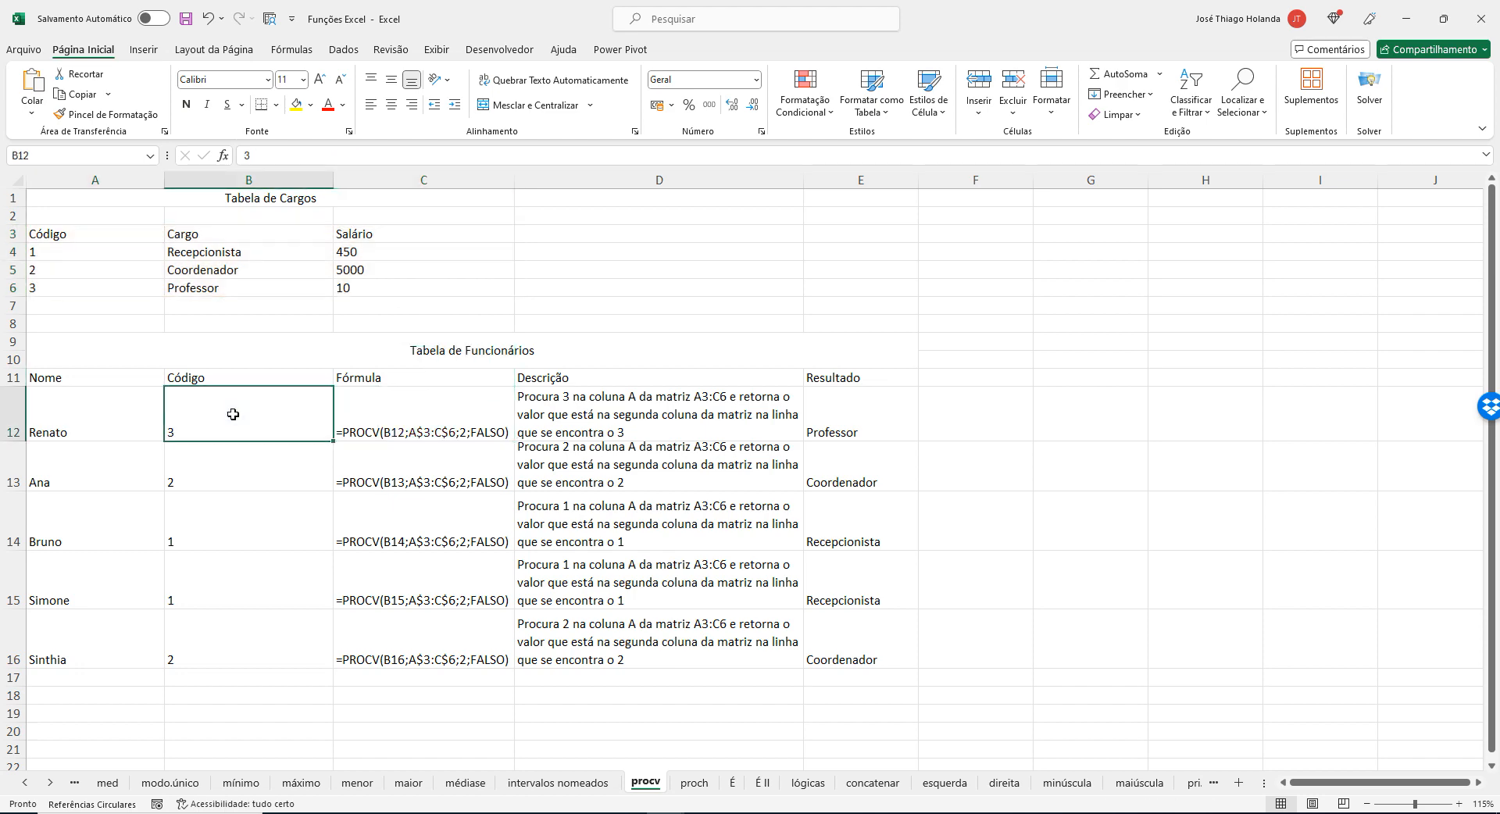
pyautogui.doubleClick(392, 403)
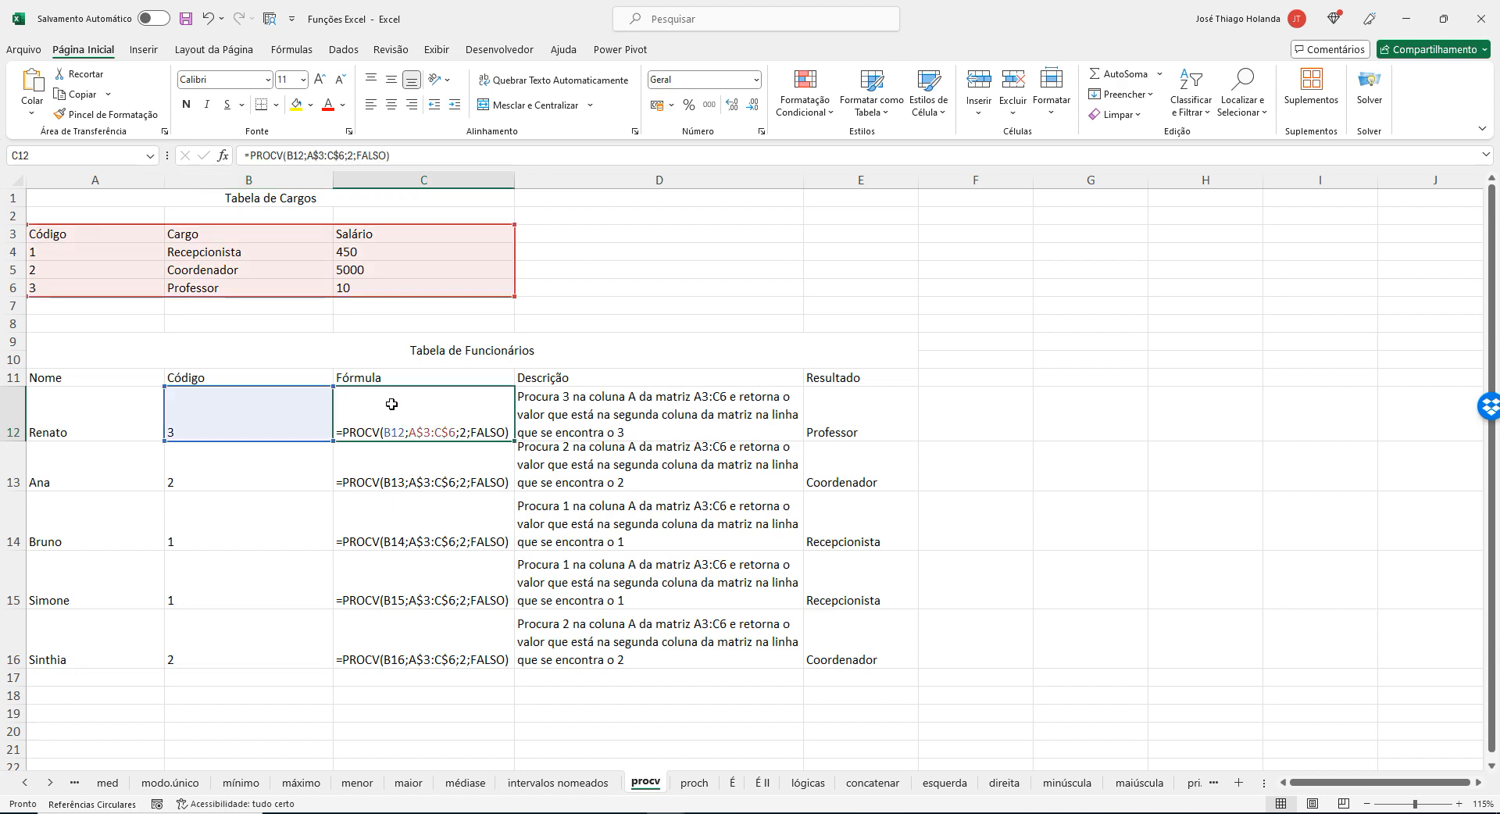
pyautogui.click(1007, 428)
pyautogui.write('=')
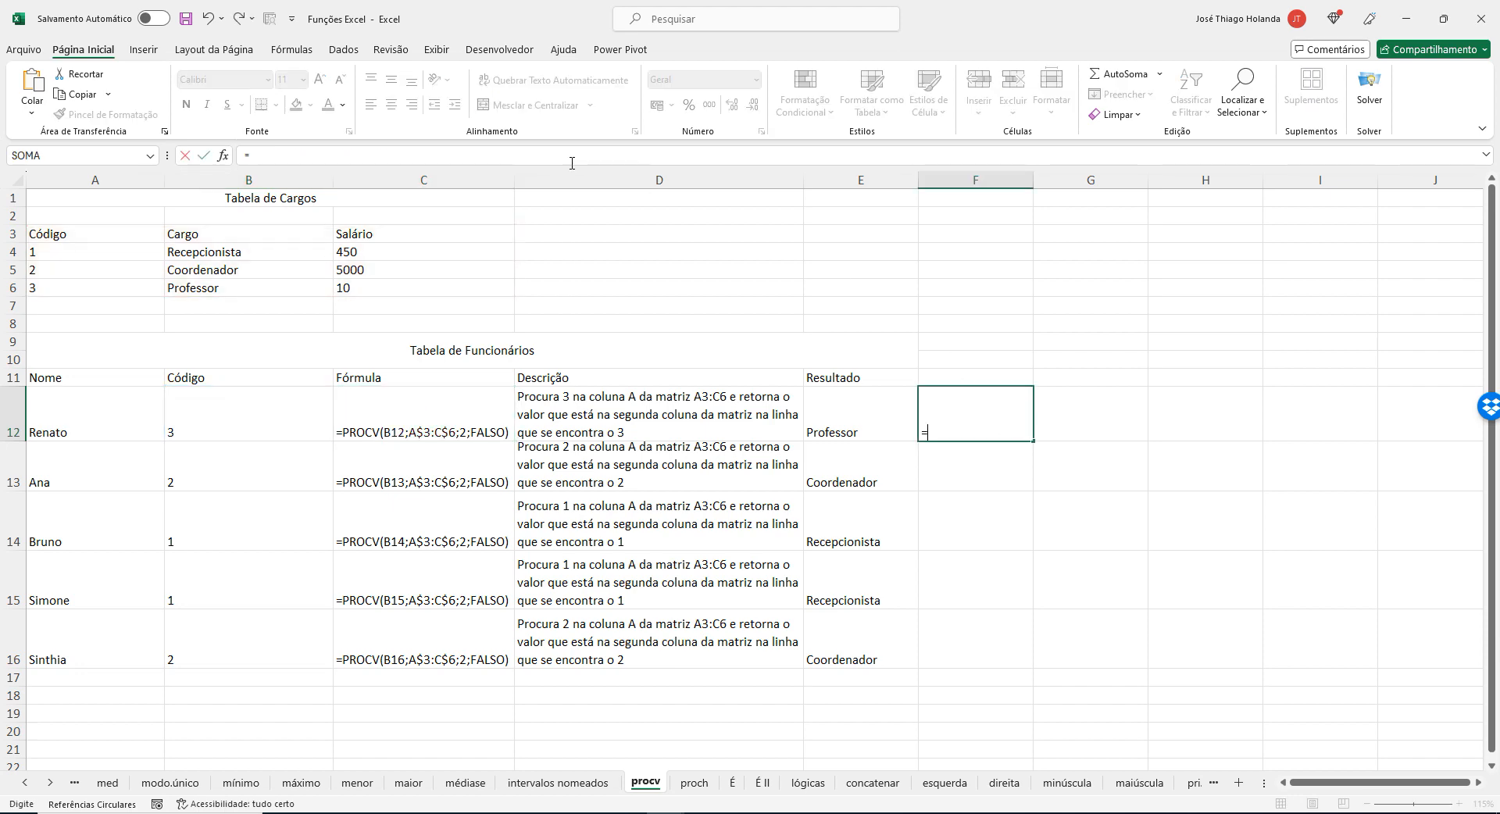
pyautogui.write('proc')
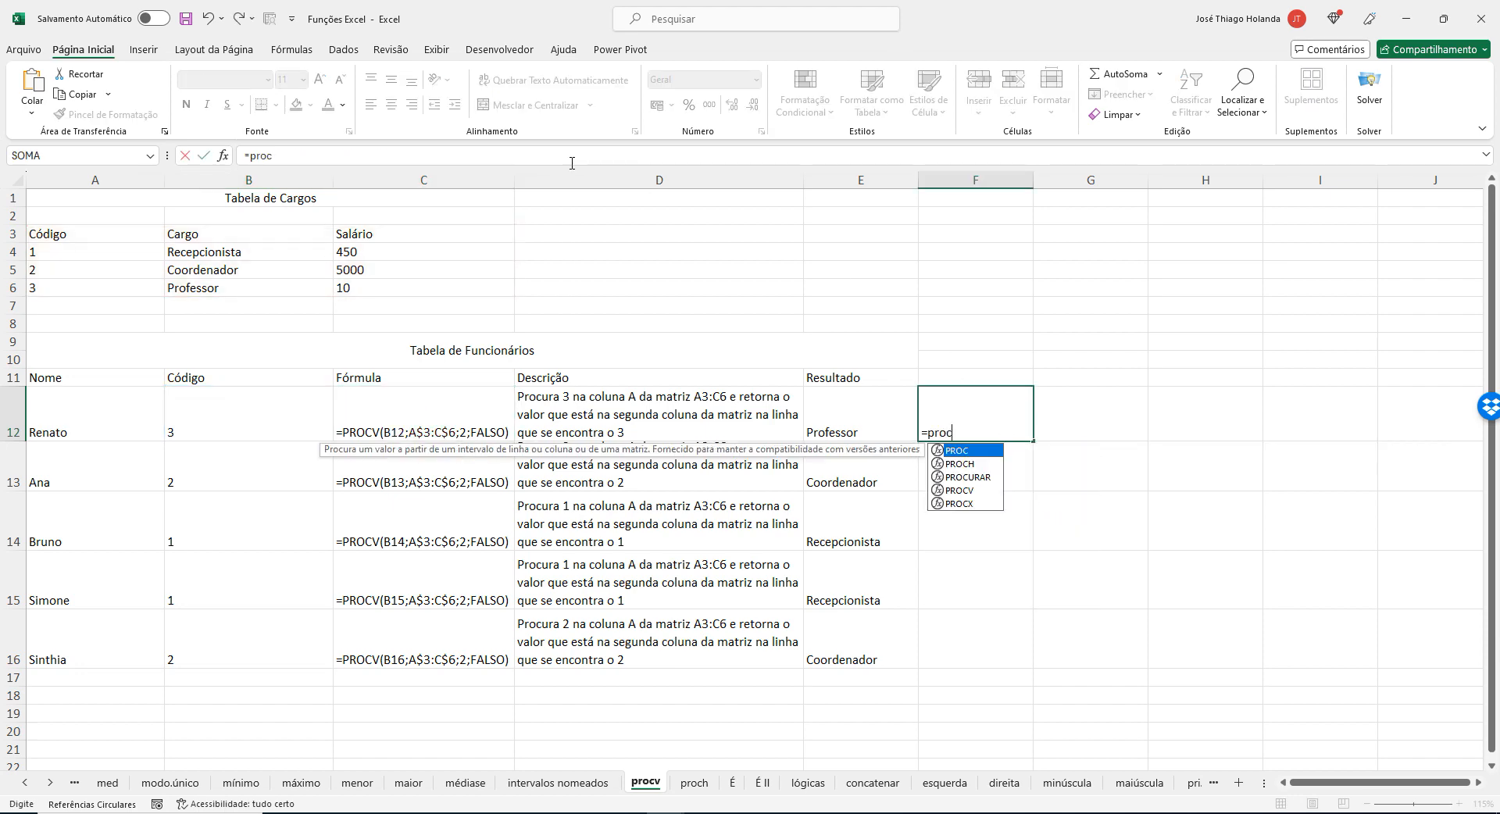
pyautogui.write('v')
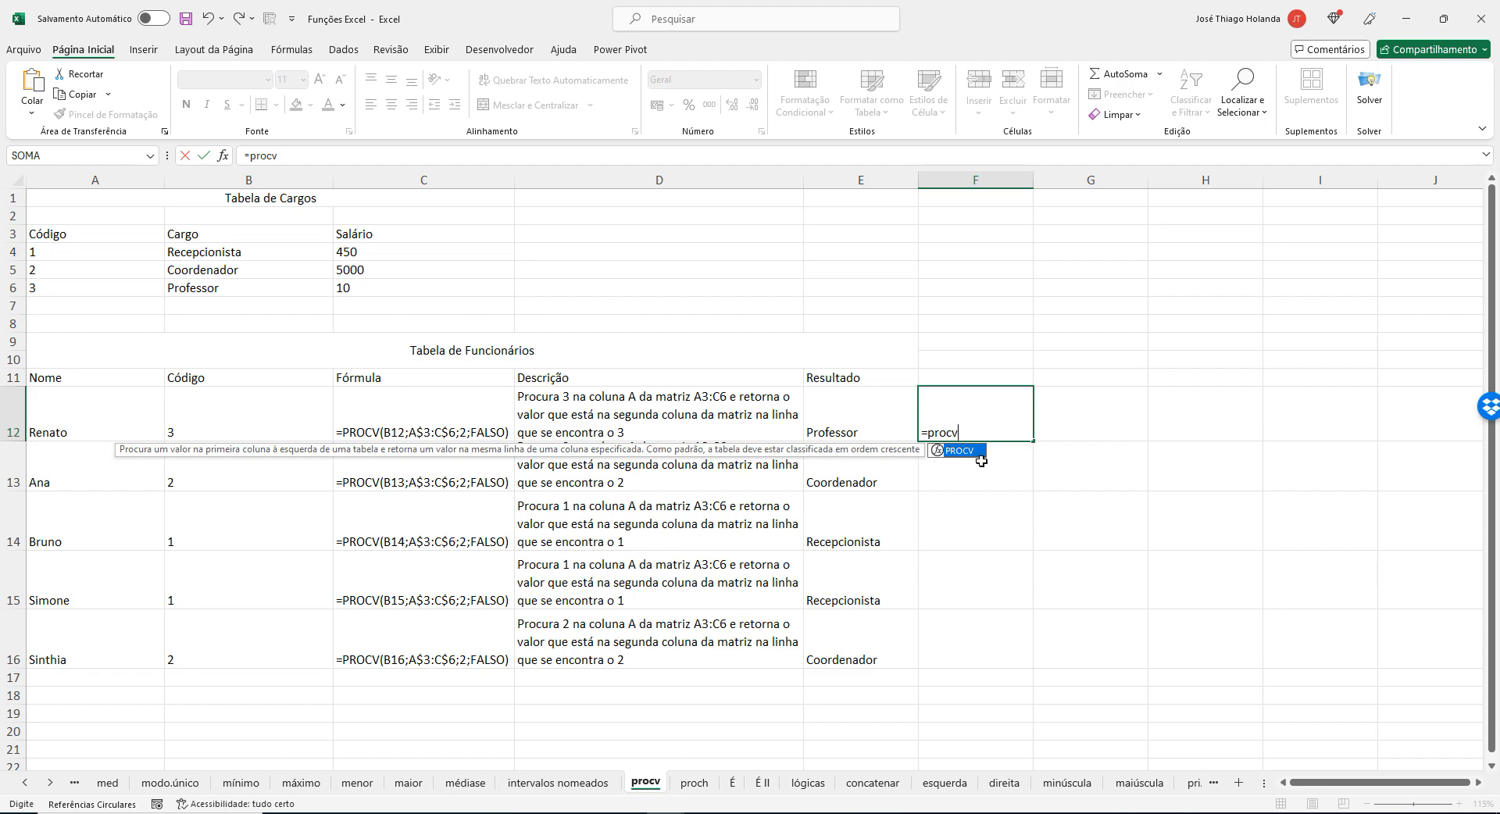
pyautogui.press('BackSpace')
pyautogui.press('BackSpace')
pyautogui.press('BackSpace')
pyautogui.press('BackSpace')
pyautogui.press('BackSpace')
pyautogui.press('BackSpace')
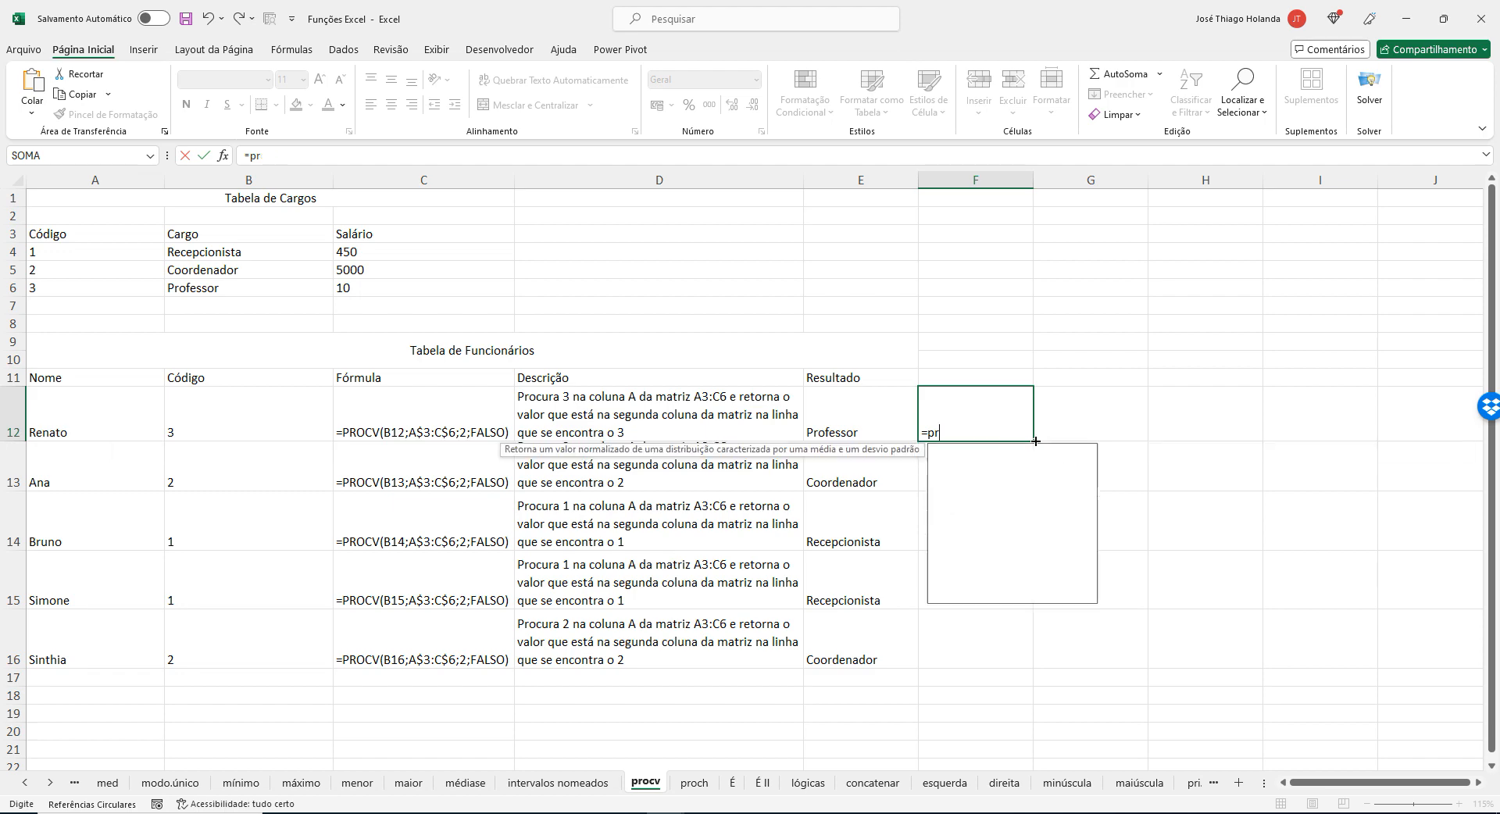
pyautogui.press('Return')
pyautogui.click(997, 413)
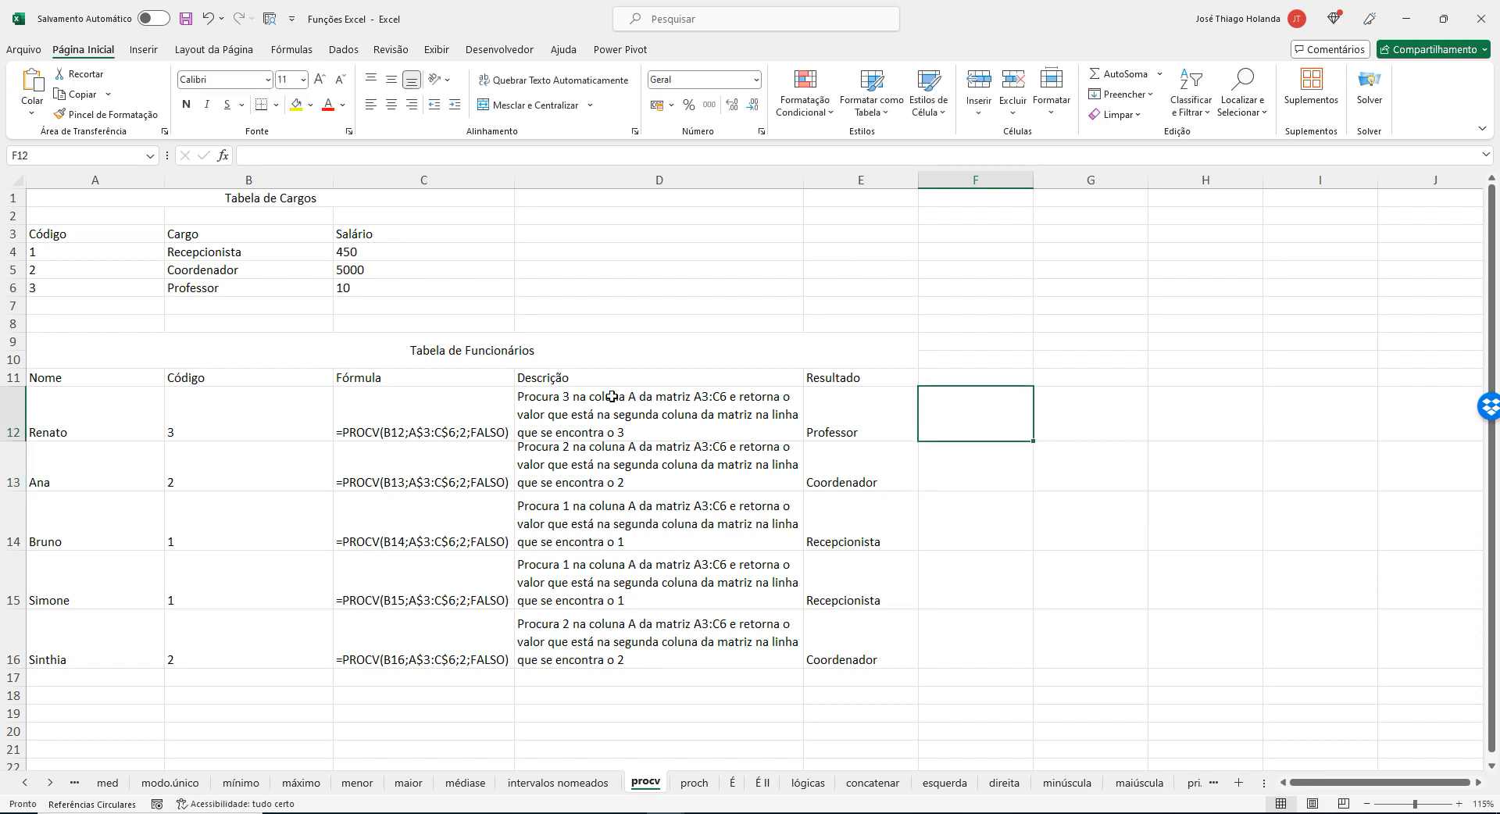
# Switch to the Notepad formula and highlight its lookup value B12 and its table range A$3:C$6.
pyautogui.click(626, 813)
pyautogui.click(737, 761)
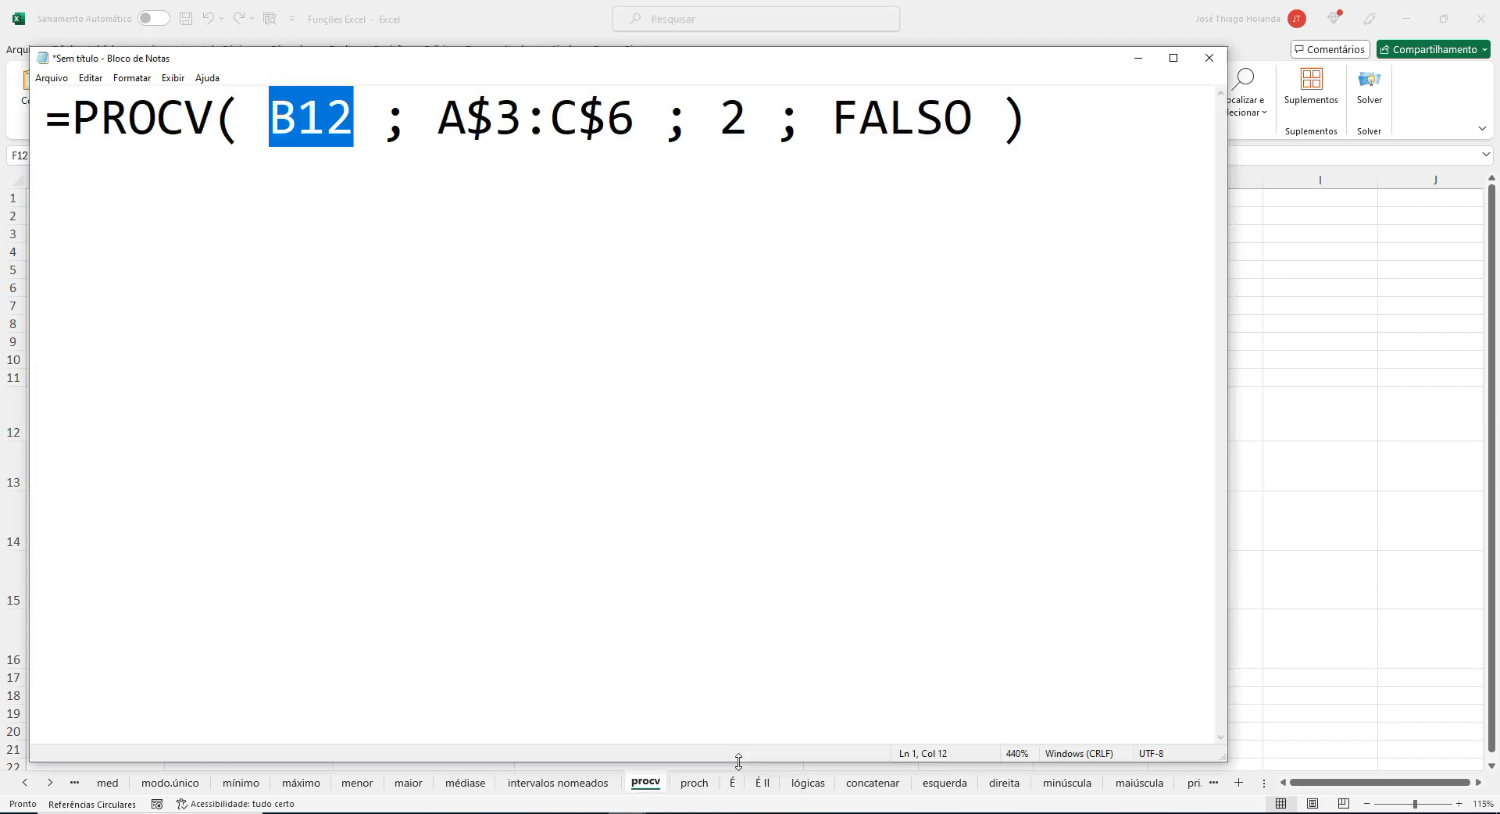
pyautogui.click(409, 218)
pyautogui.doubleClick(291, 119)
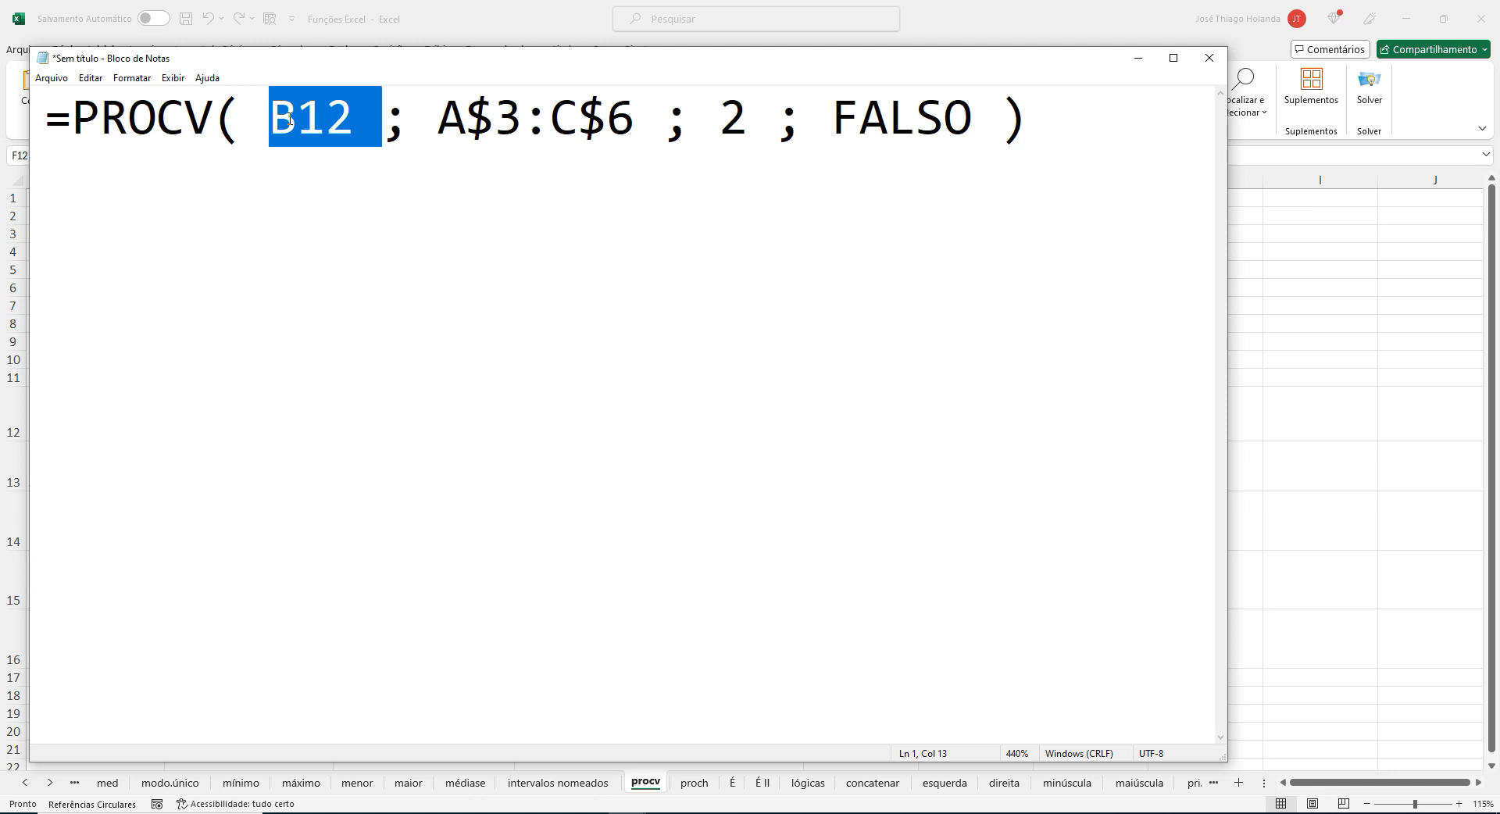
pyautogui.moveTo(438, 118); pyautogui.dragTo(637, 114)
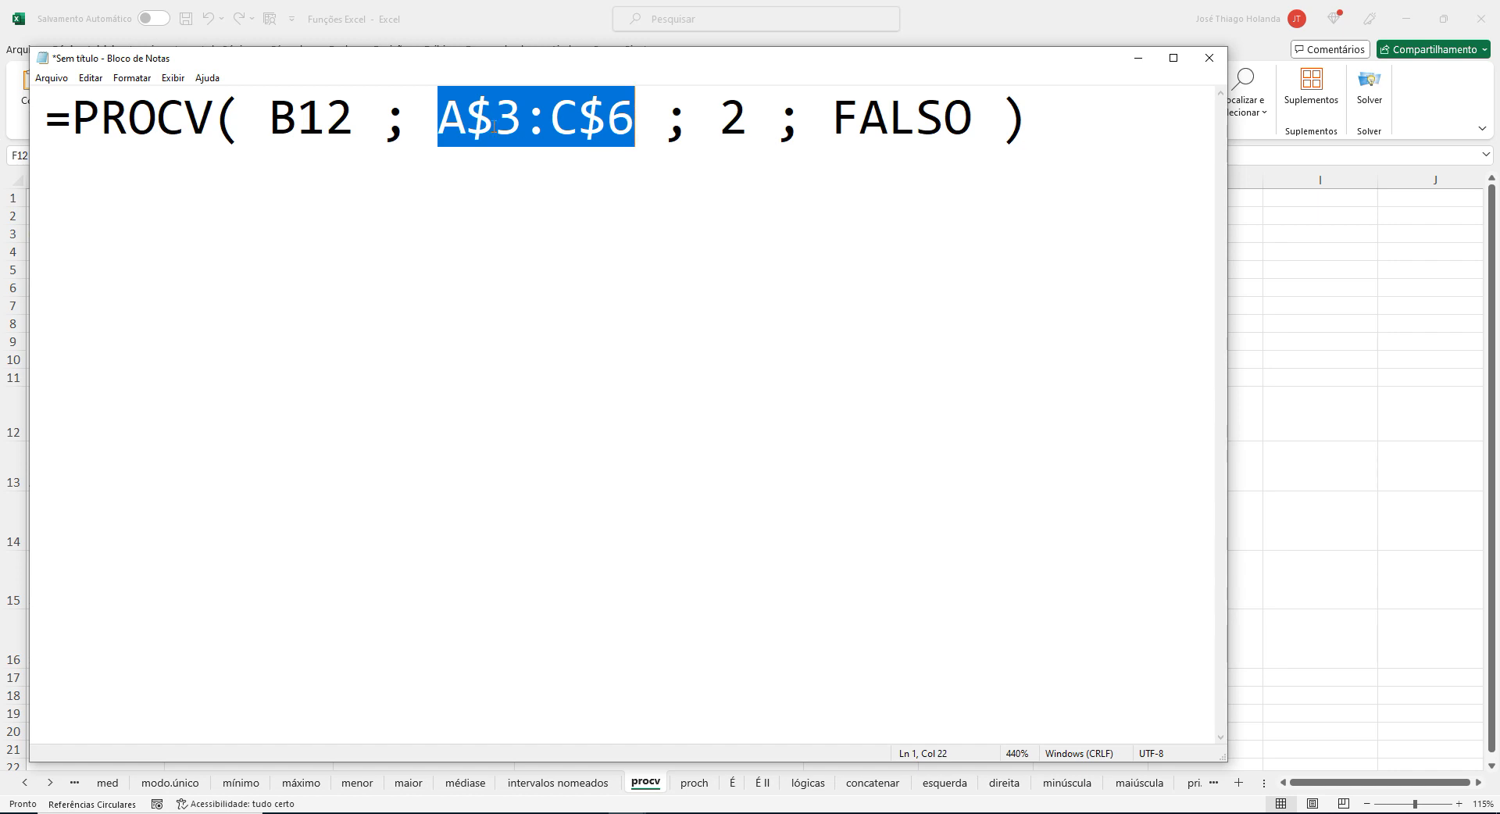
pyautogui.click(448, 121)
pyautogui.moveTo(433, 121); pyautogui.dragTo(643, 121)
# Remove both dollar signs from the formula's table range so it reads A3:C6.
pyautogui.press('Left')
pyautogui.press('Left')
pyautogui.press('Left')
pyautogui.press('Left')
pyautogui.press('Left')
pyautogui.press('Left')
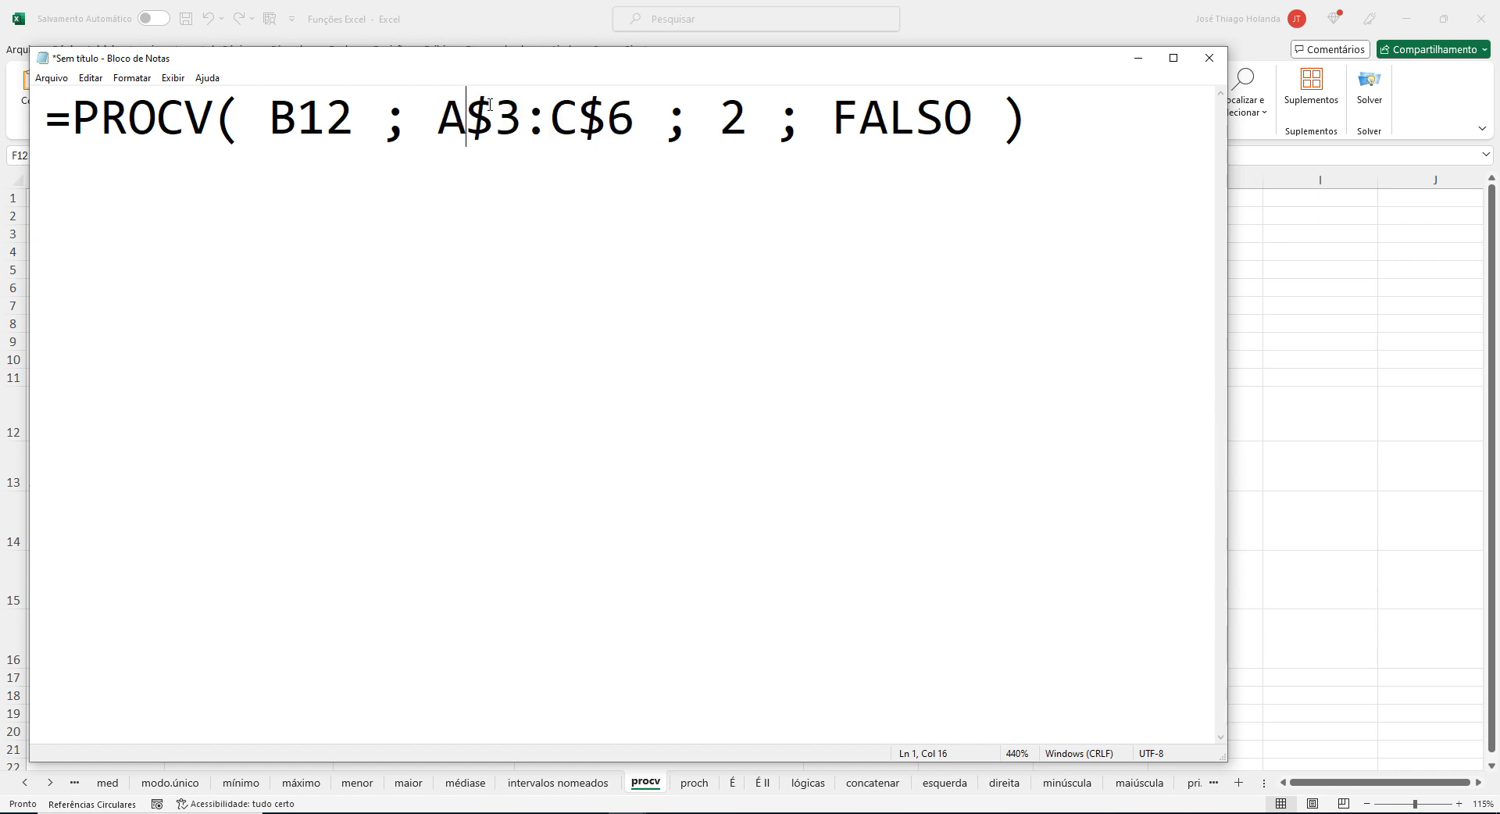
pyautogui.press('Delete')
pyautogui.press('Right')
pyautogui.press('Right')
pyautogui.press('Right')
pyautogui.press('Right')
pyautogui.press('Left')
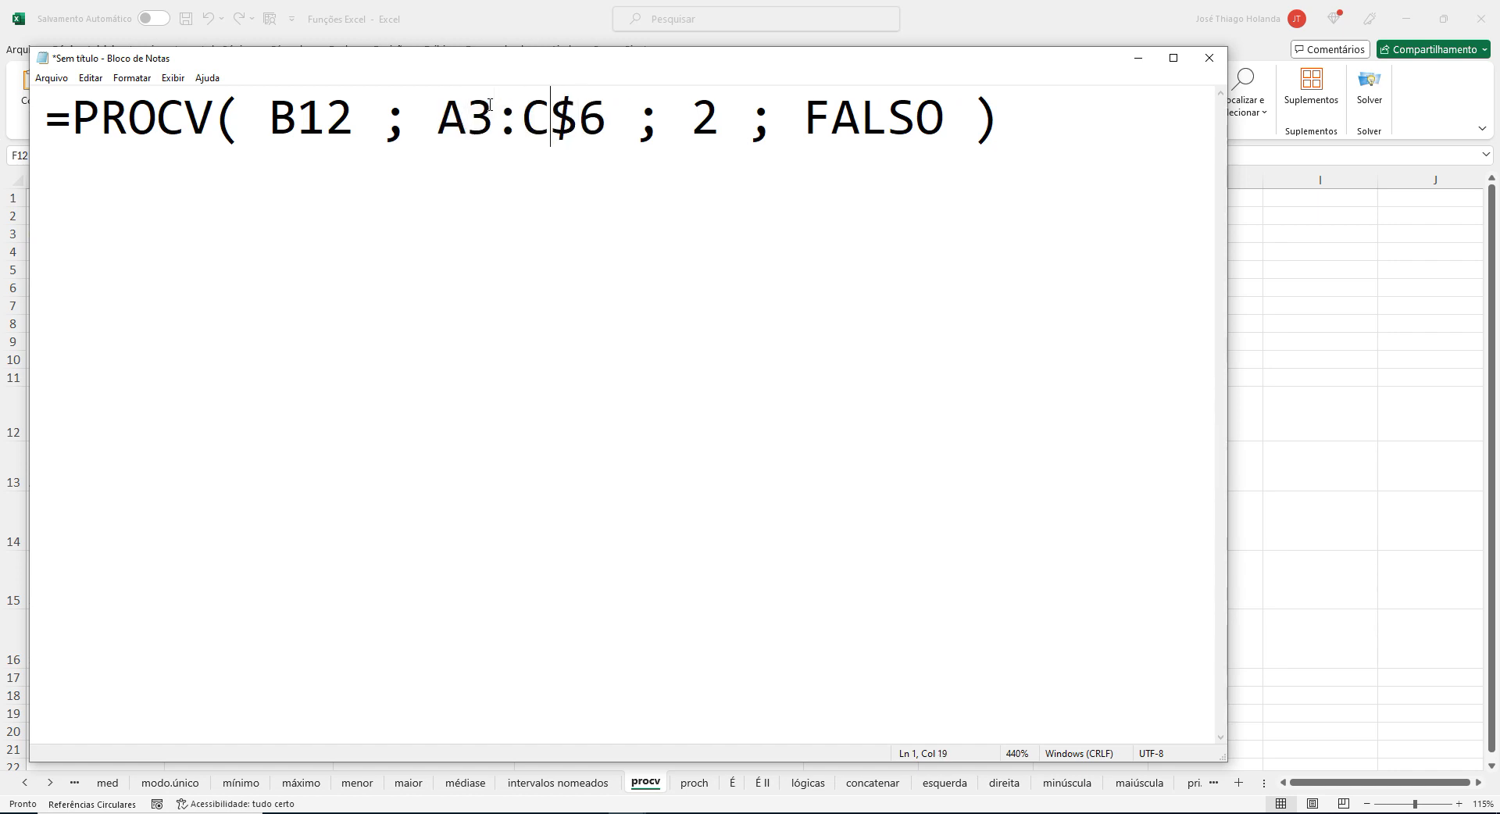
pyautogui.press('Delete')
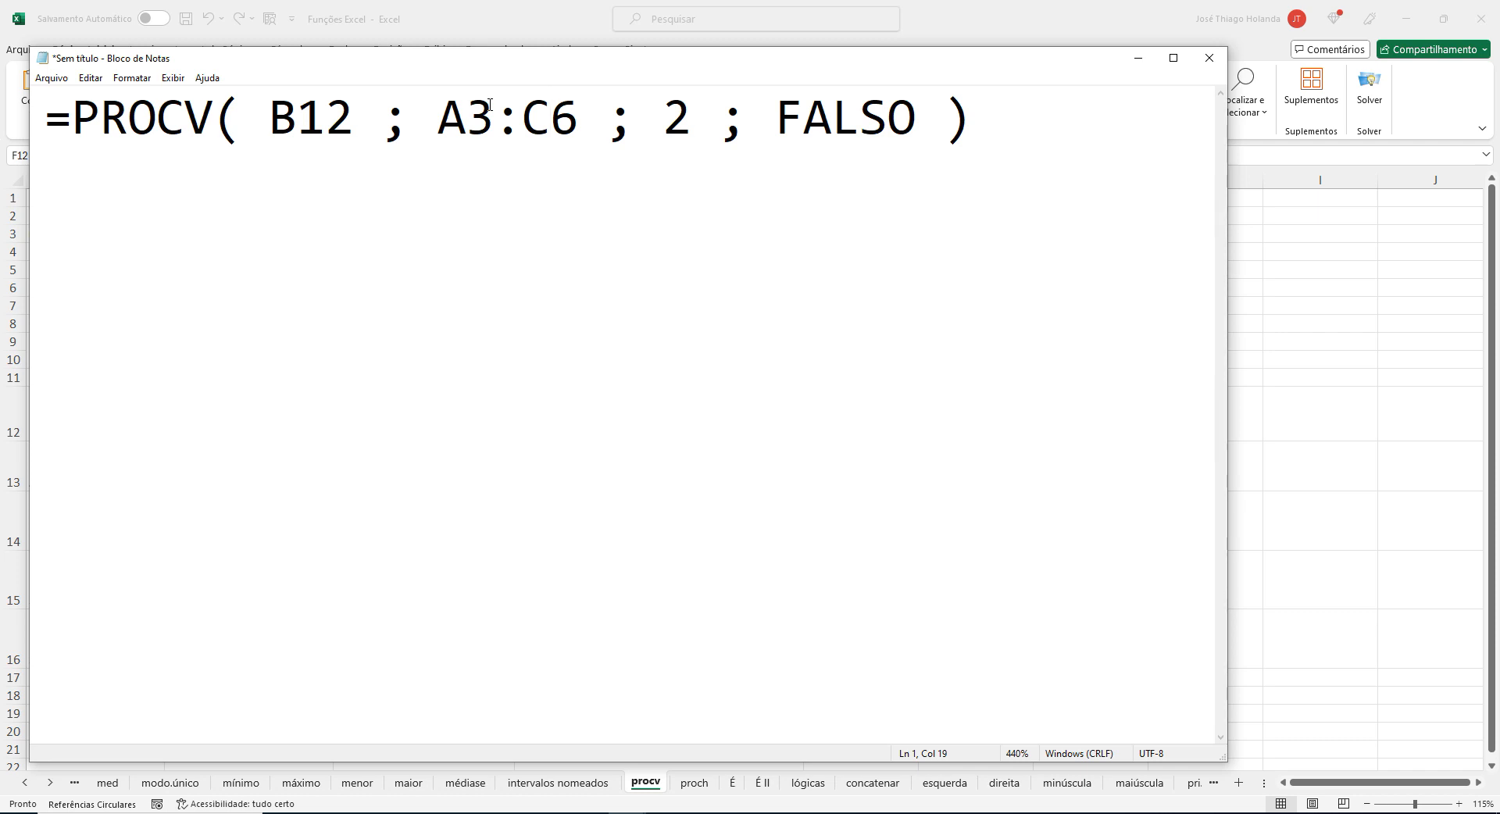
# Try to bring the dollar signs back into the table range by undoing their removal.
pyautogui.hotkey('ctrl', 'z')
pyautogui.hotkey('ctrl', 'z')
pyautogui.hotkey('ctrl', 'z')
pyautogui.press('Left')
pyautogui.press('Left')
pyautogui.press('Left')
pyautogui.press('Left')
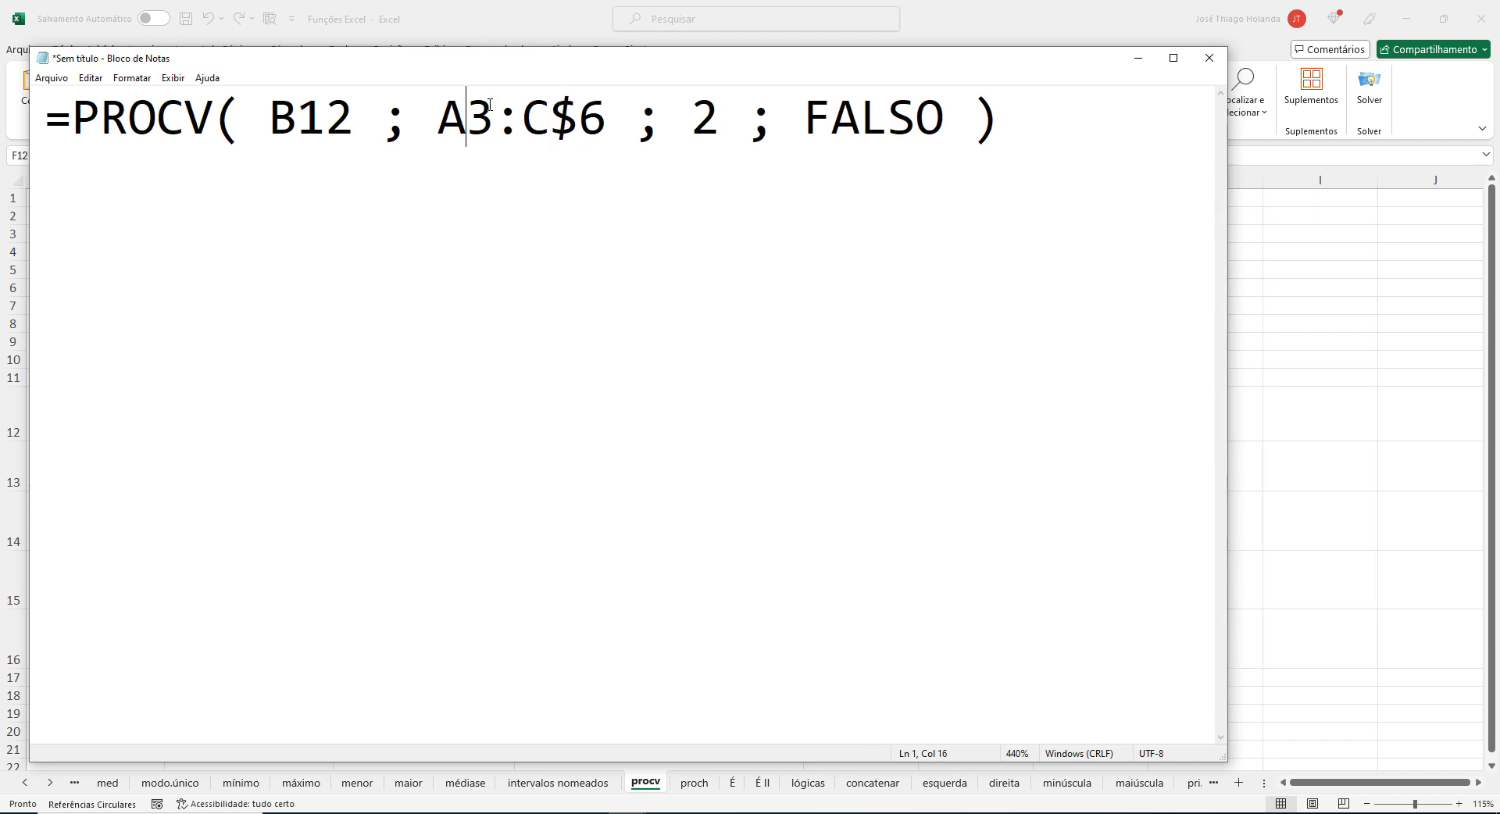
pyautogui.hotkey('ctrl', 'z')
pyautogui.press('Left')
pyautogui.press('Left')
pyautogui.press('Left')
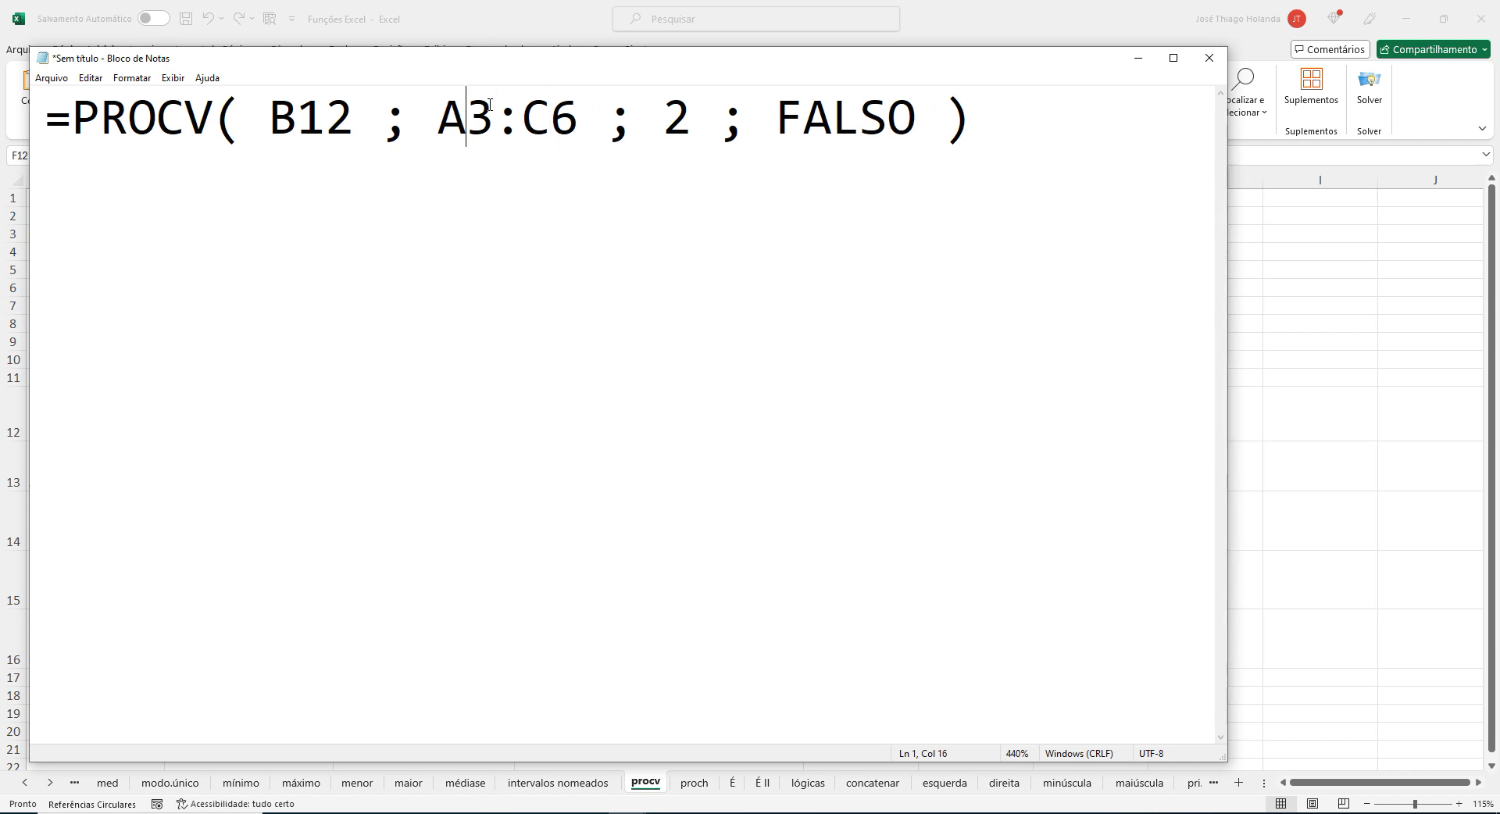
# Insert a dollar sign before each row number in the table range so it reads A$3:C$6.
pyautogui.write('$')
pyautogui.press('Right')
pyautogui.press('Right')
pyautogui.press('Right')
pyautogui.press('Right')
pyautogui.press('Left')
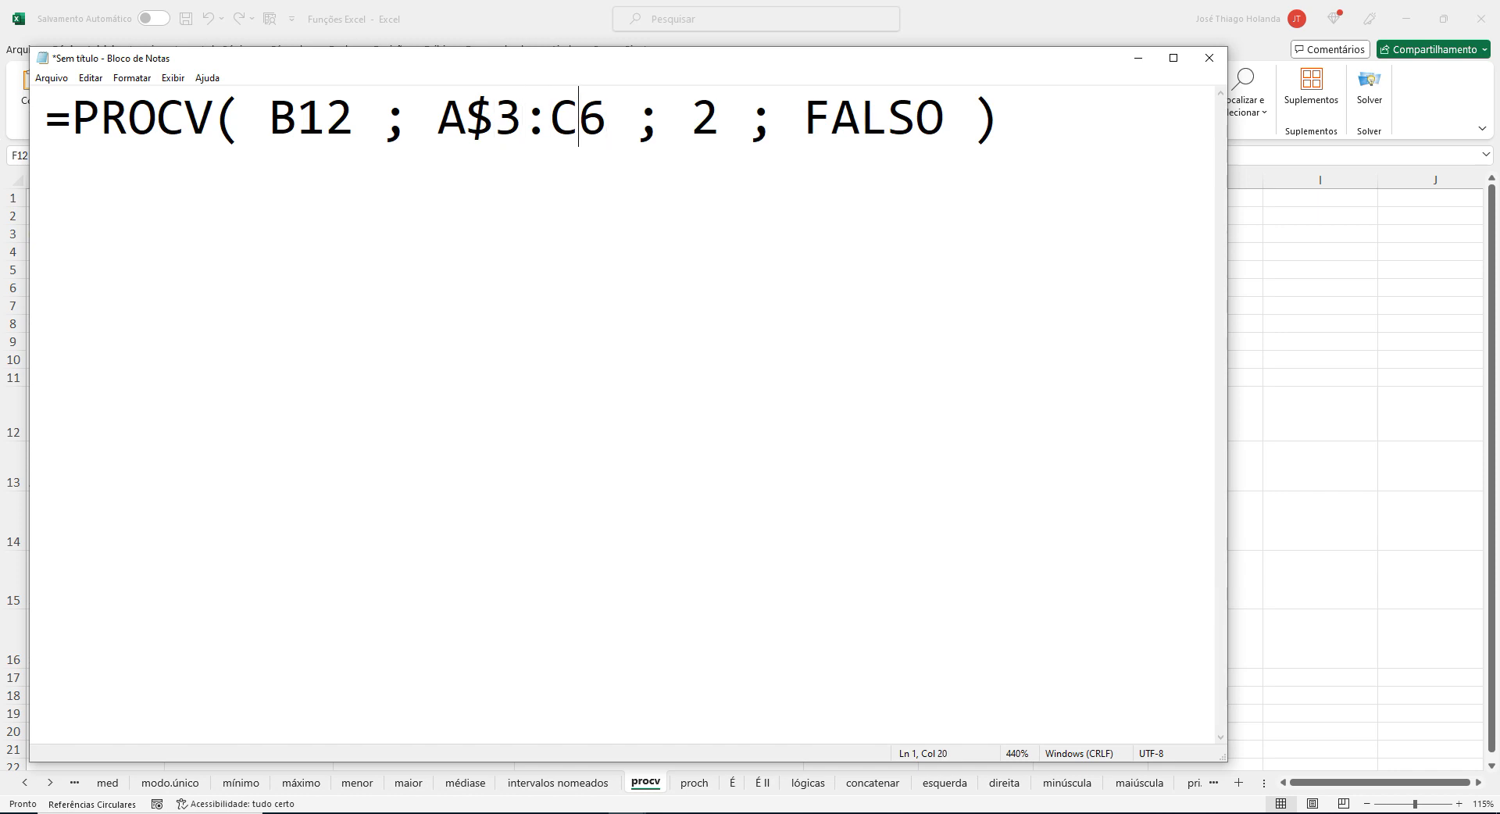
pyautogui.write('$')
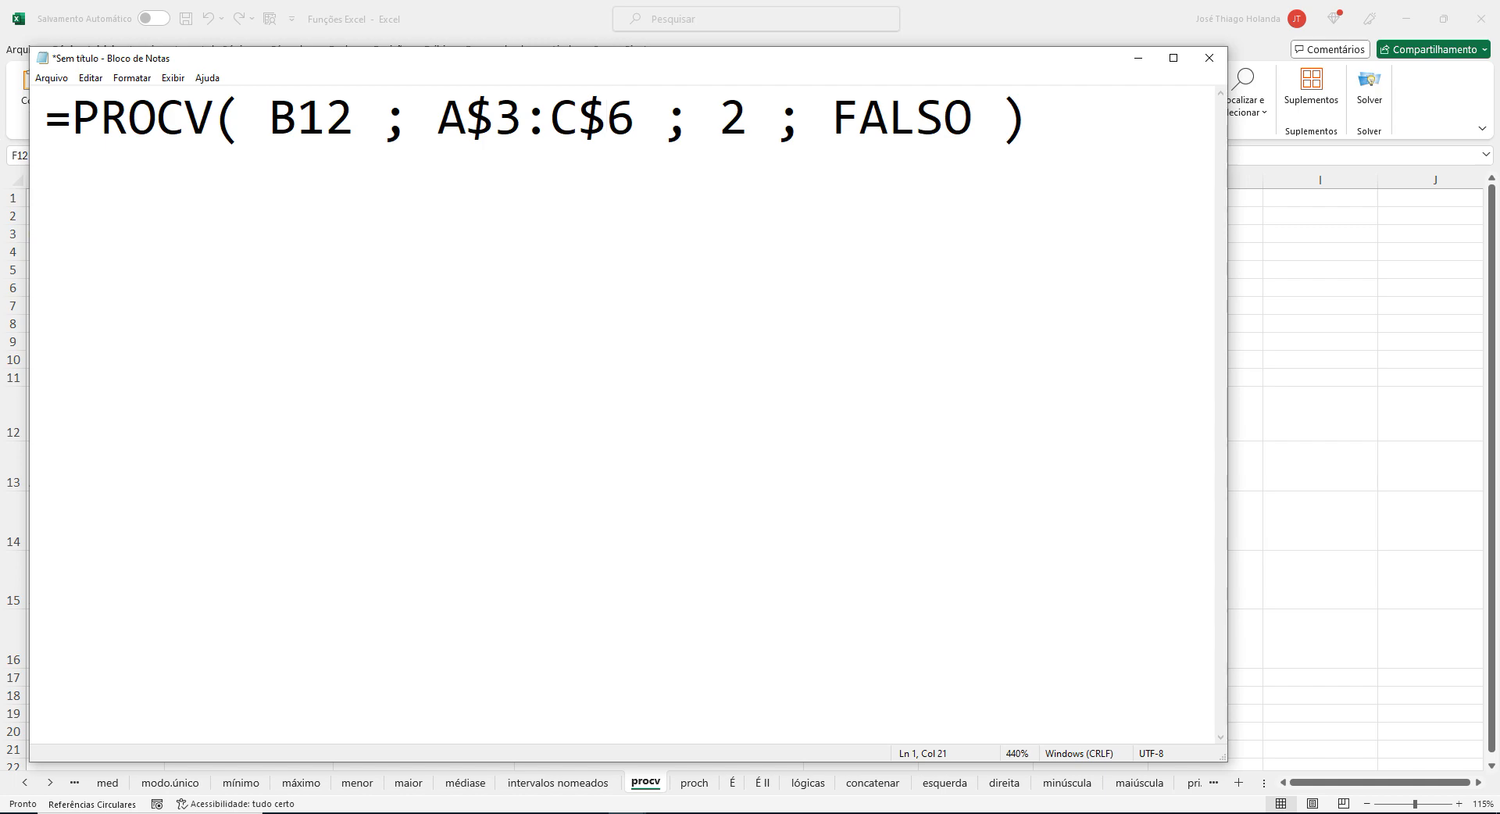
# Switch to Excel and fill the PROCV formula in C12 down through C16.
pyautogui.hotkey('alt', 'Tab')
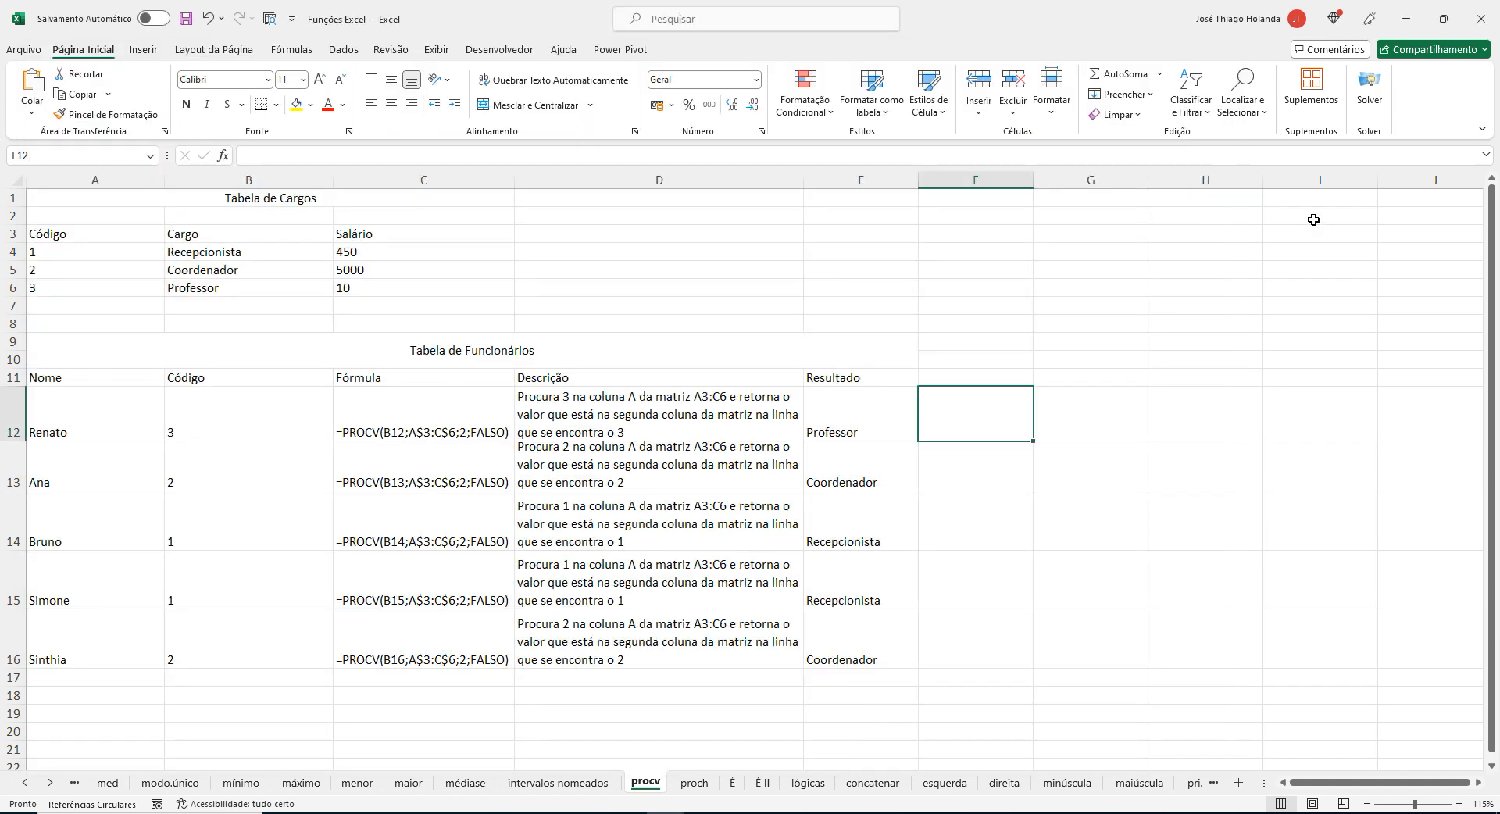
pyautogui.doubleClick(439, 421)
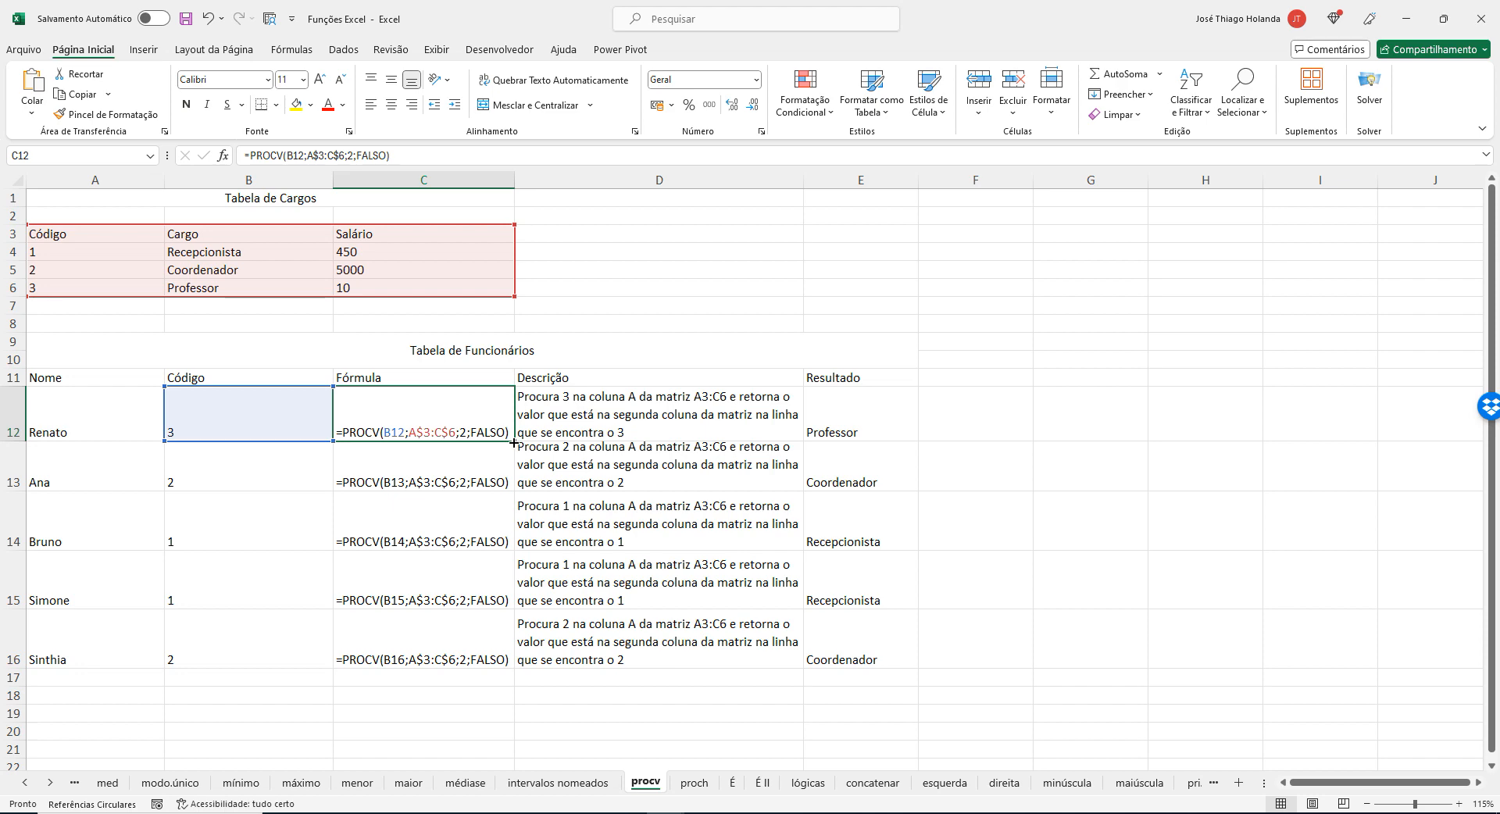
pyautogui.moveTo(513, 443); pyautogui.dragTo(512, 666)
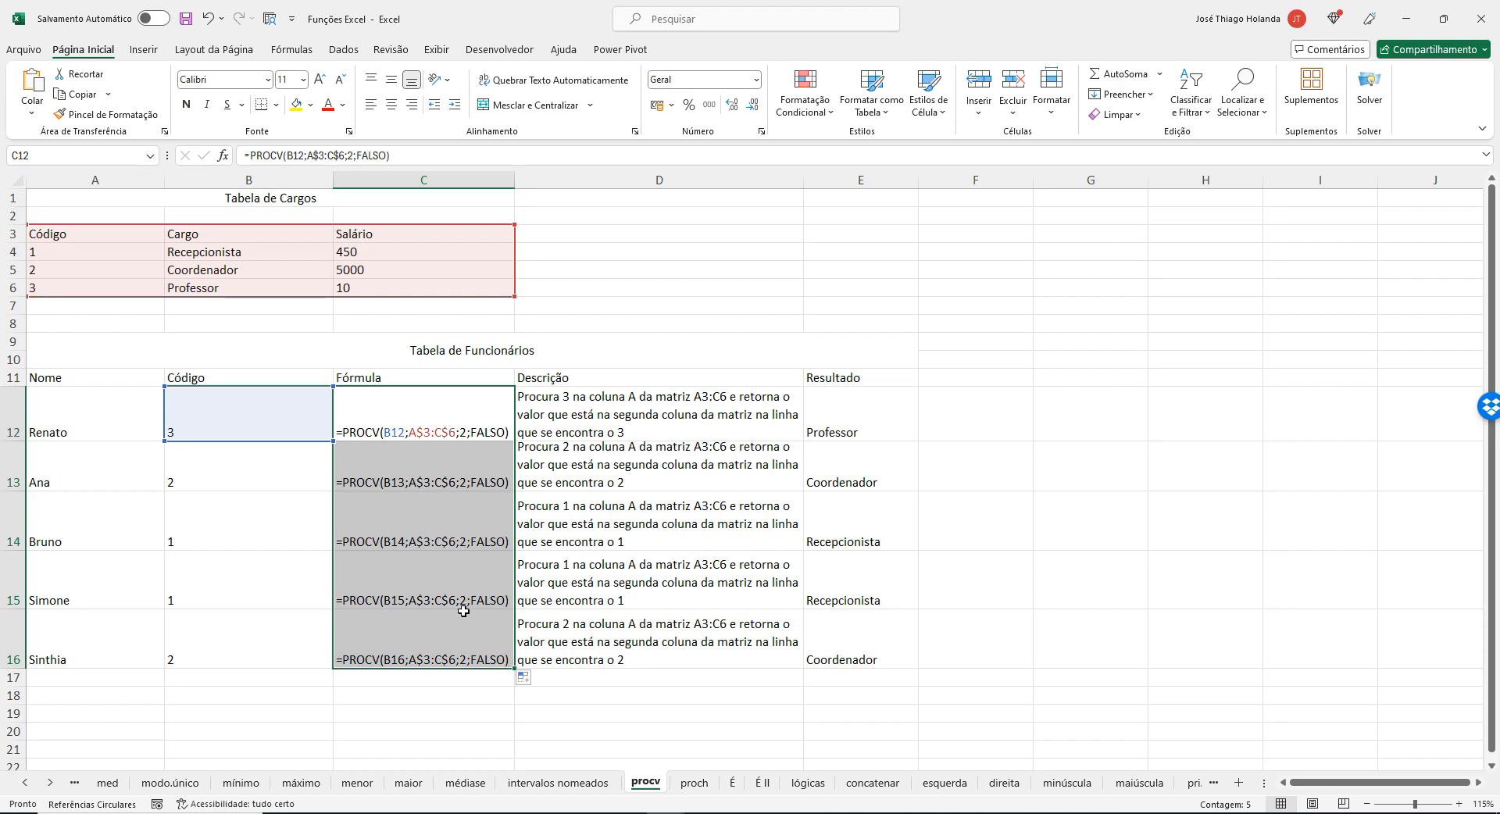
# Copy the formula in C12, paste it over C12:C16, and compare the references in C13 and C12.
pyautogui.click(438, 419)
pyautogui.hotkey('ctrl', 'c')
pyautogui.moveTo(438, 420); pyautogui.dragTo(463, 642)
pyautogui.hotkey('ctrl', 'v')
pyautogui.click(472, 469)
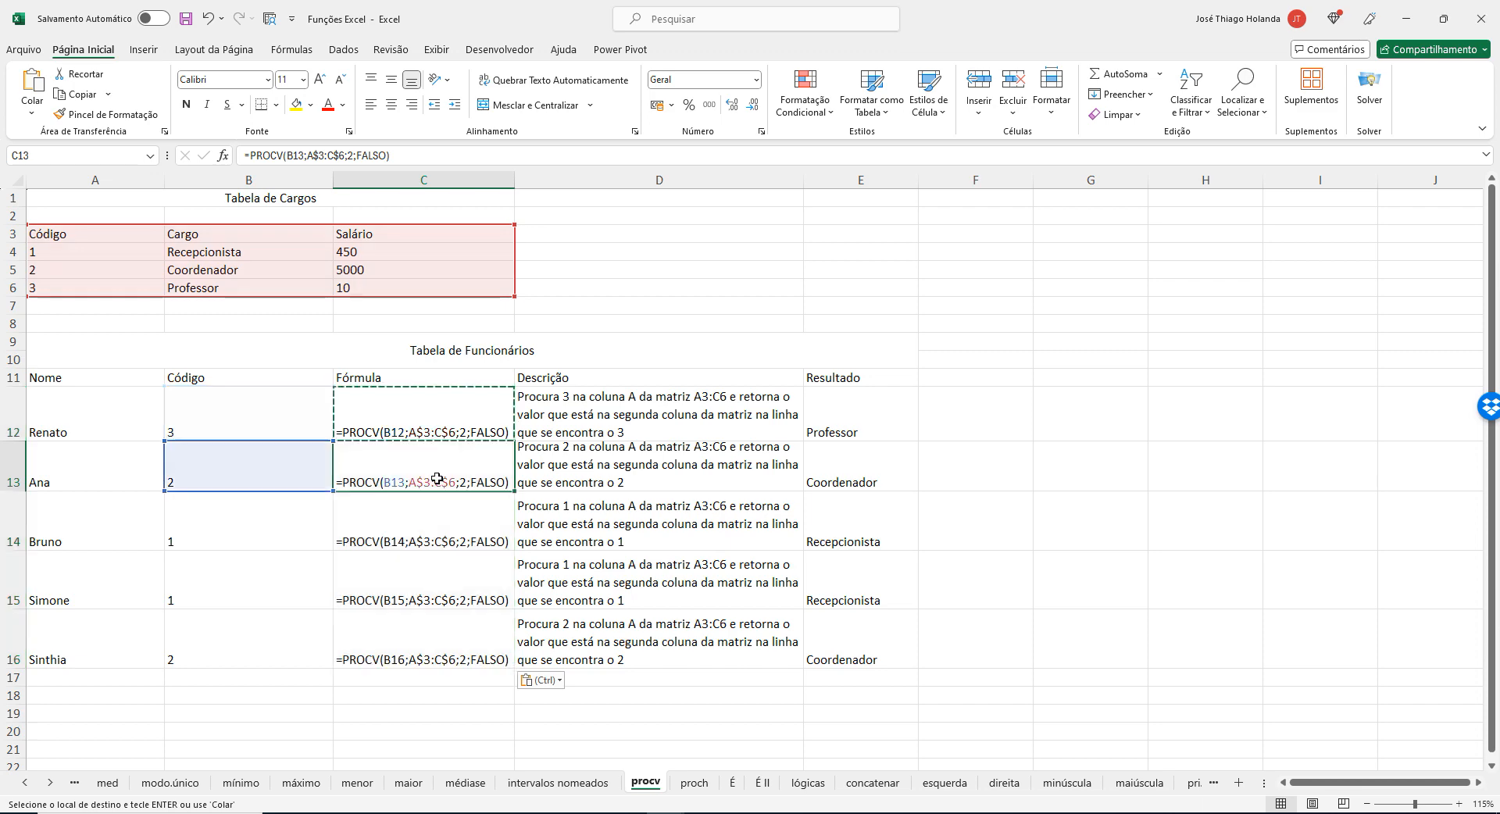
pyautogui.click(475, 401)
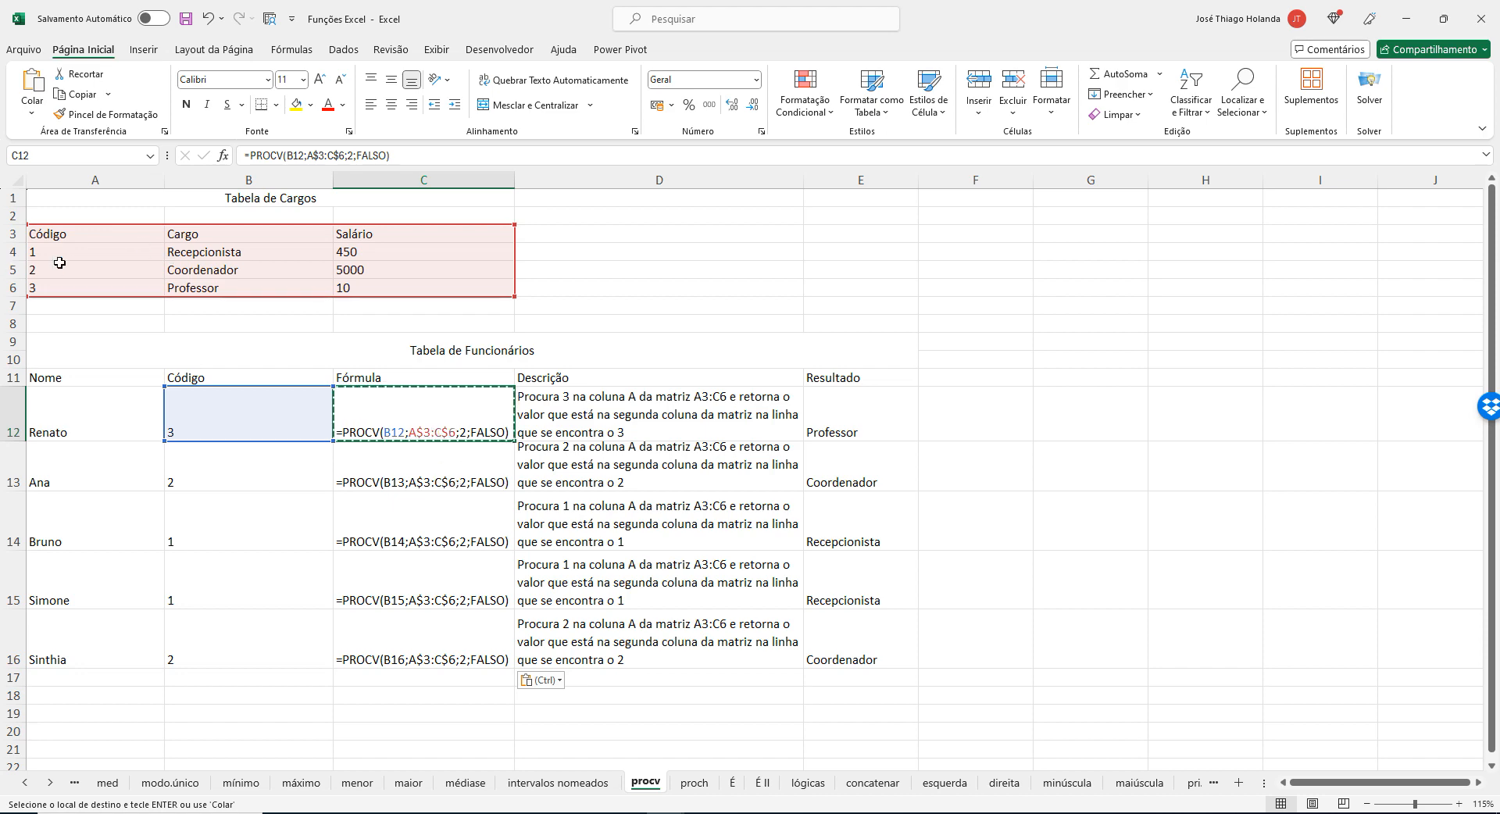
# Examine code 3 in A6 and highlight the job table range A3:C6.
pyautogui.click(140, 290)
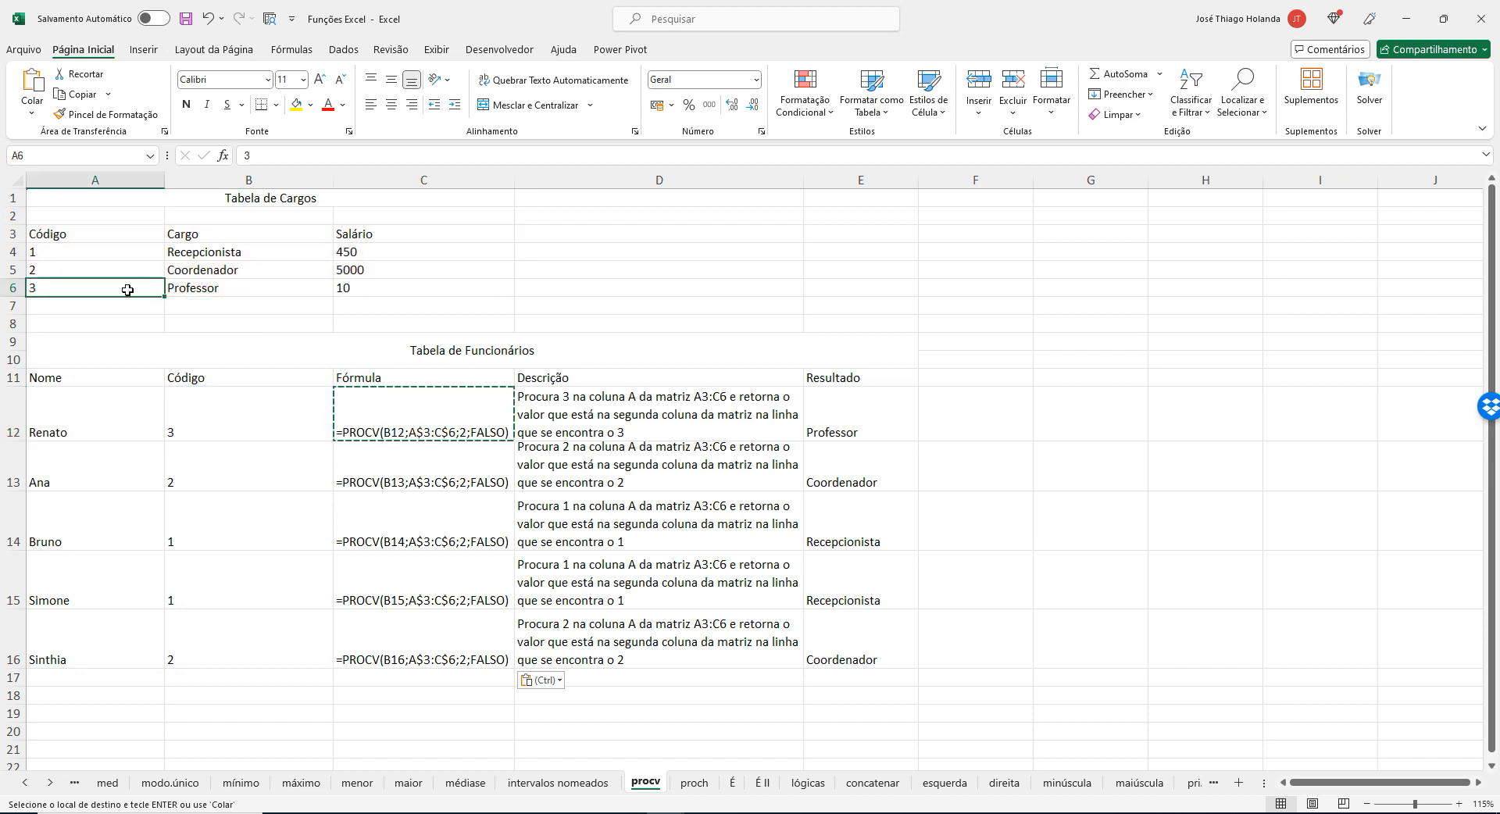
pyautogui.click(64, 255)
pyautogui.moveTo(63, 255); pyautogui.dragTo(434, 311)
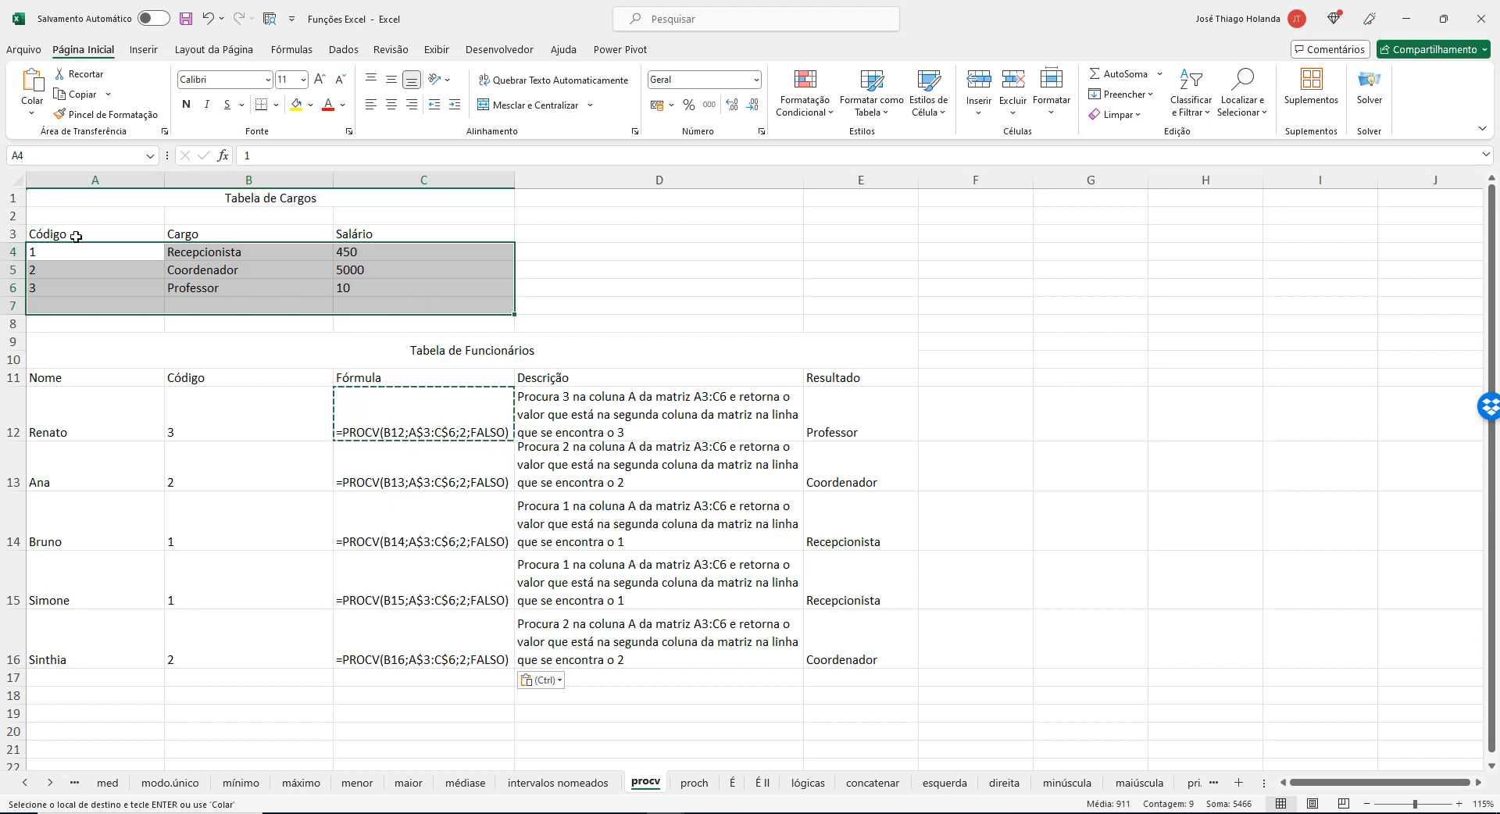
pyautogui.moveTo(75, 237); pyautogui.dragTo(419, 285)
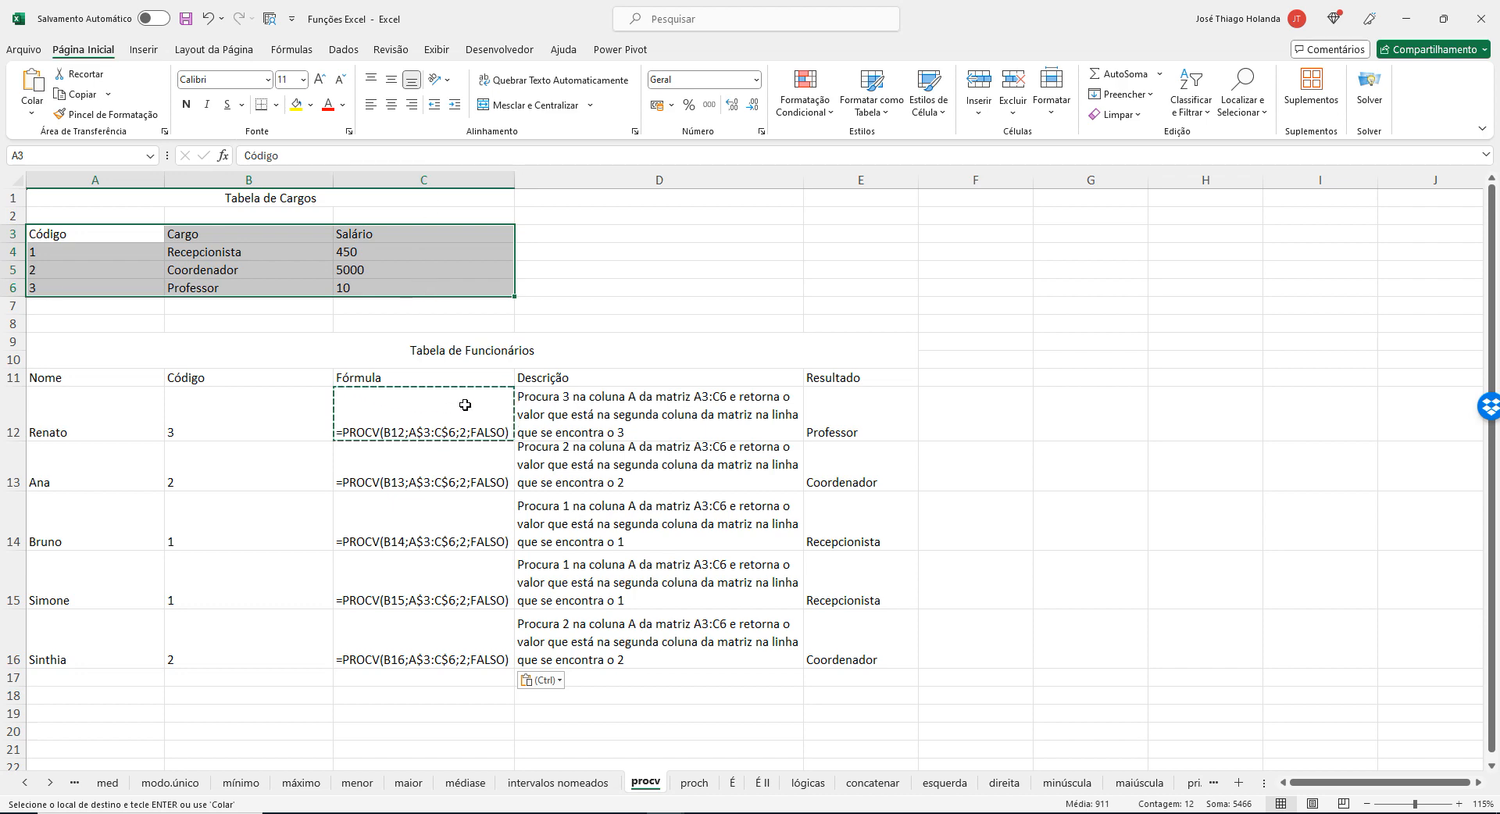
# Fill the C12 formula down through C16 again and deselect the range.
pyautogui.doubleClick(464, 405)
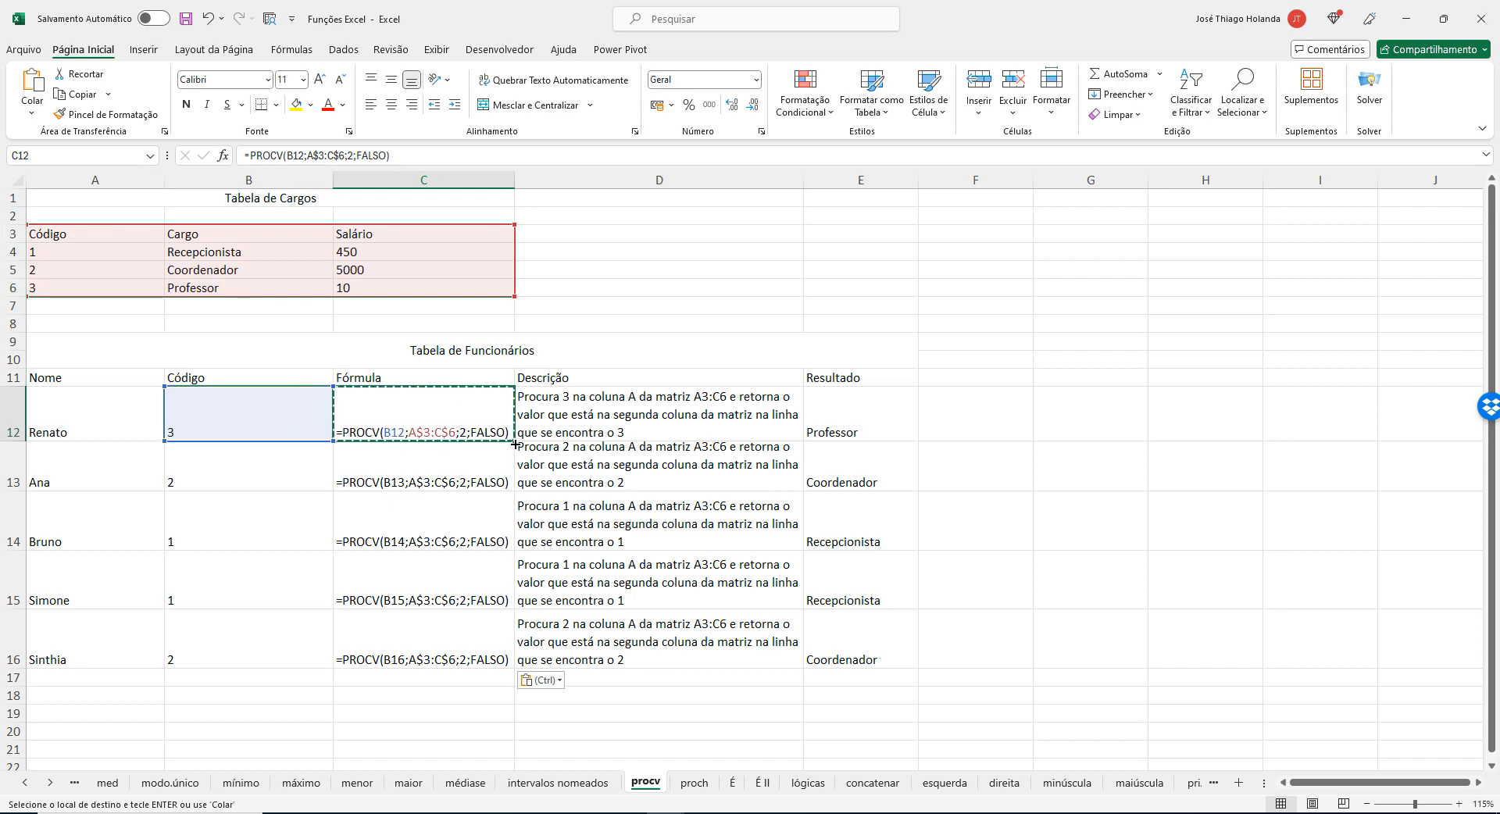
pyautogui.moveTo(515, 444); pyautogui.dragTo(507, 657)
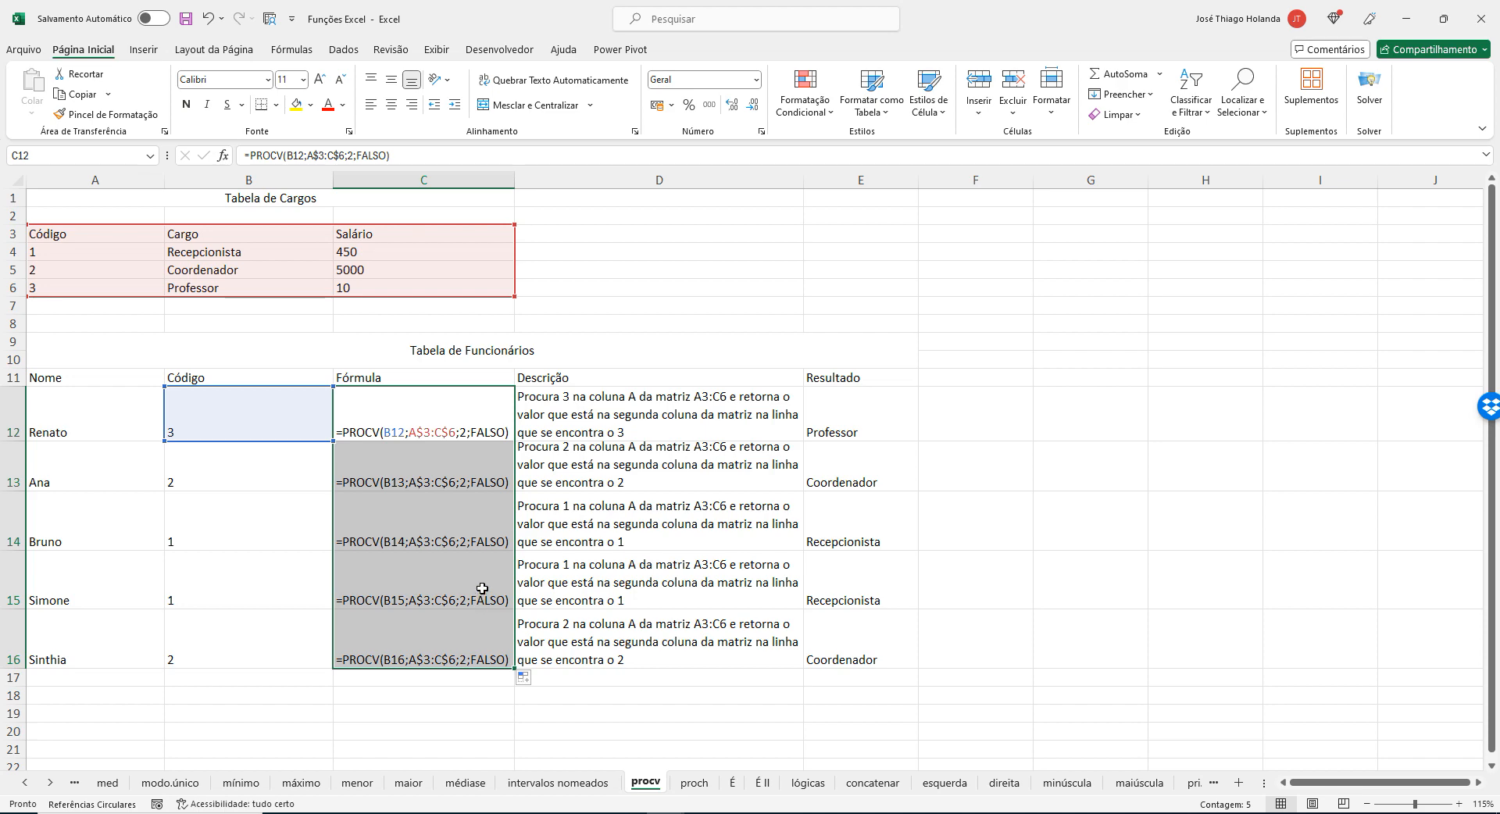
pyautogui.click(443, 406)
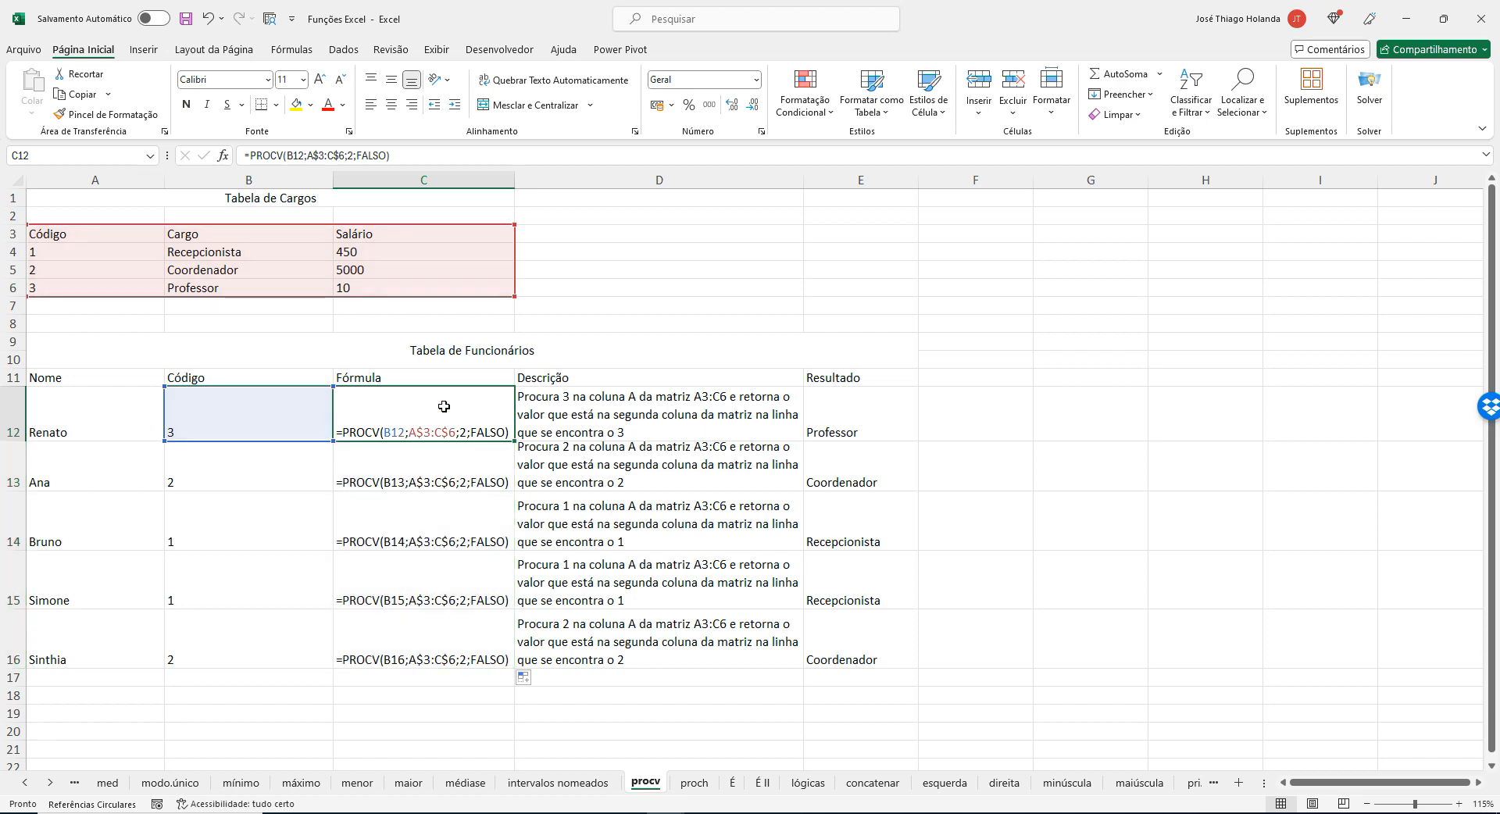
pyautogui.click(593, 307)
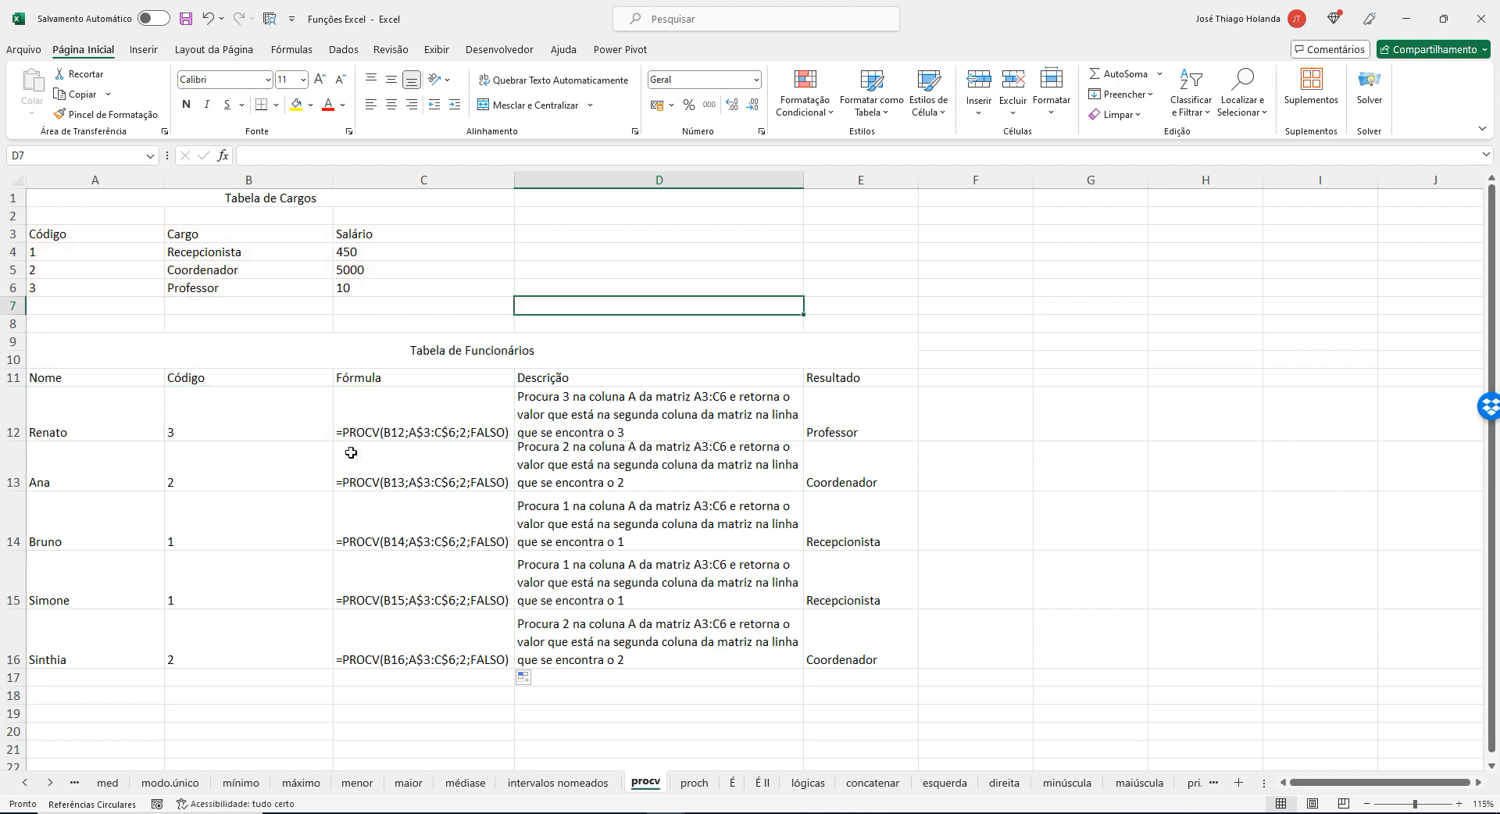
# Select C12, switch to Notepad and highlight each PROCV argument: B12, A$3:C$6, 2 and FALSO.
pyautogui.click(380, 422)
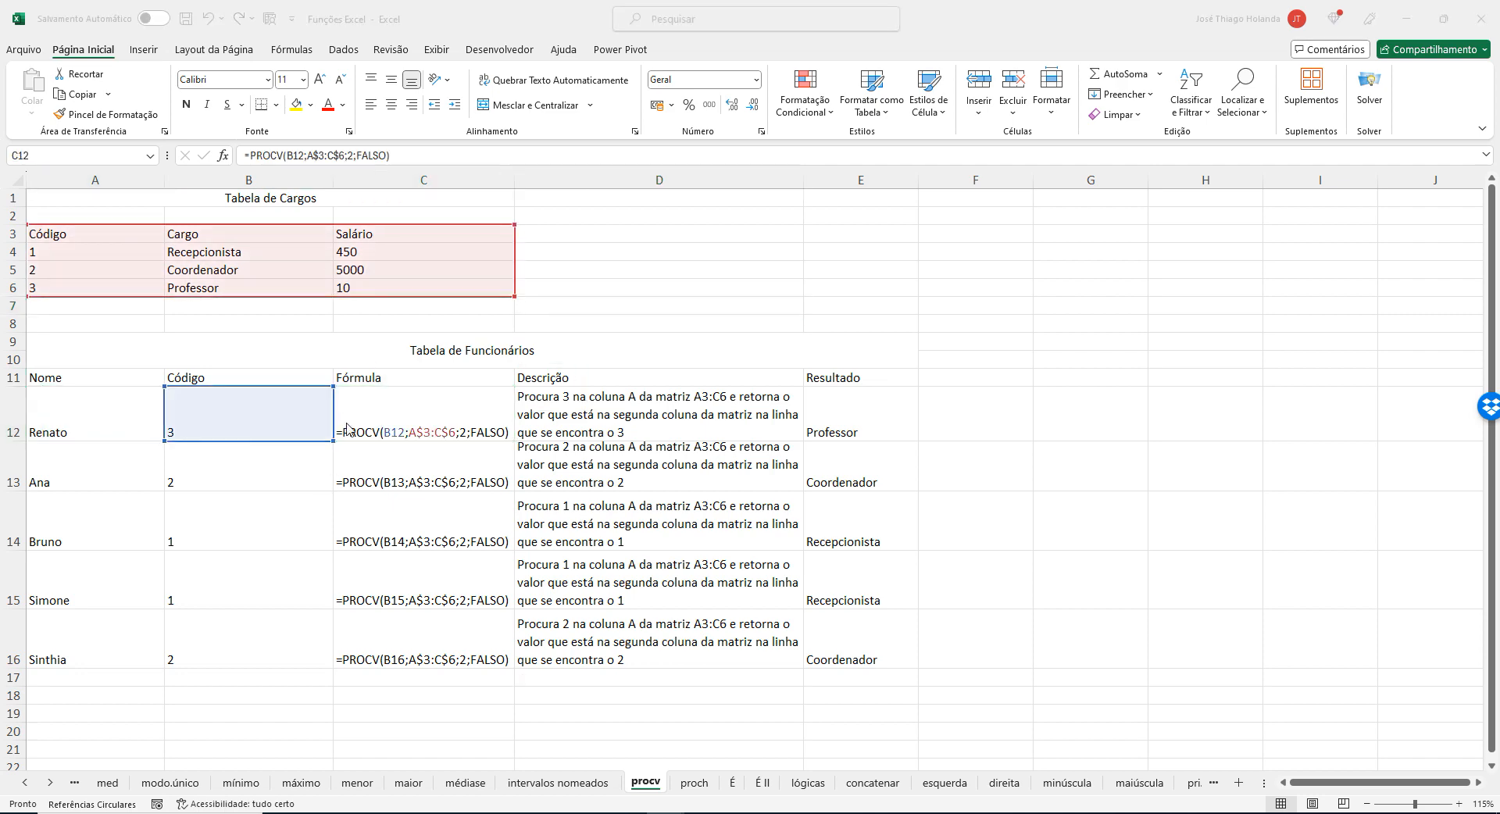
pyautogui.hotkey('alt', 'Tab')
pyautogui.doubleClick(313, 117)
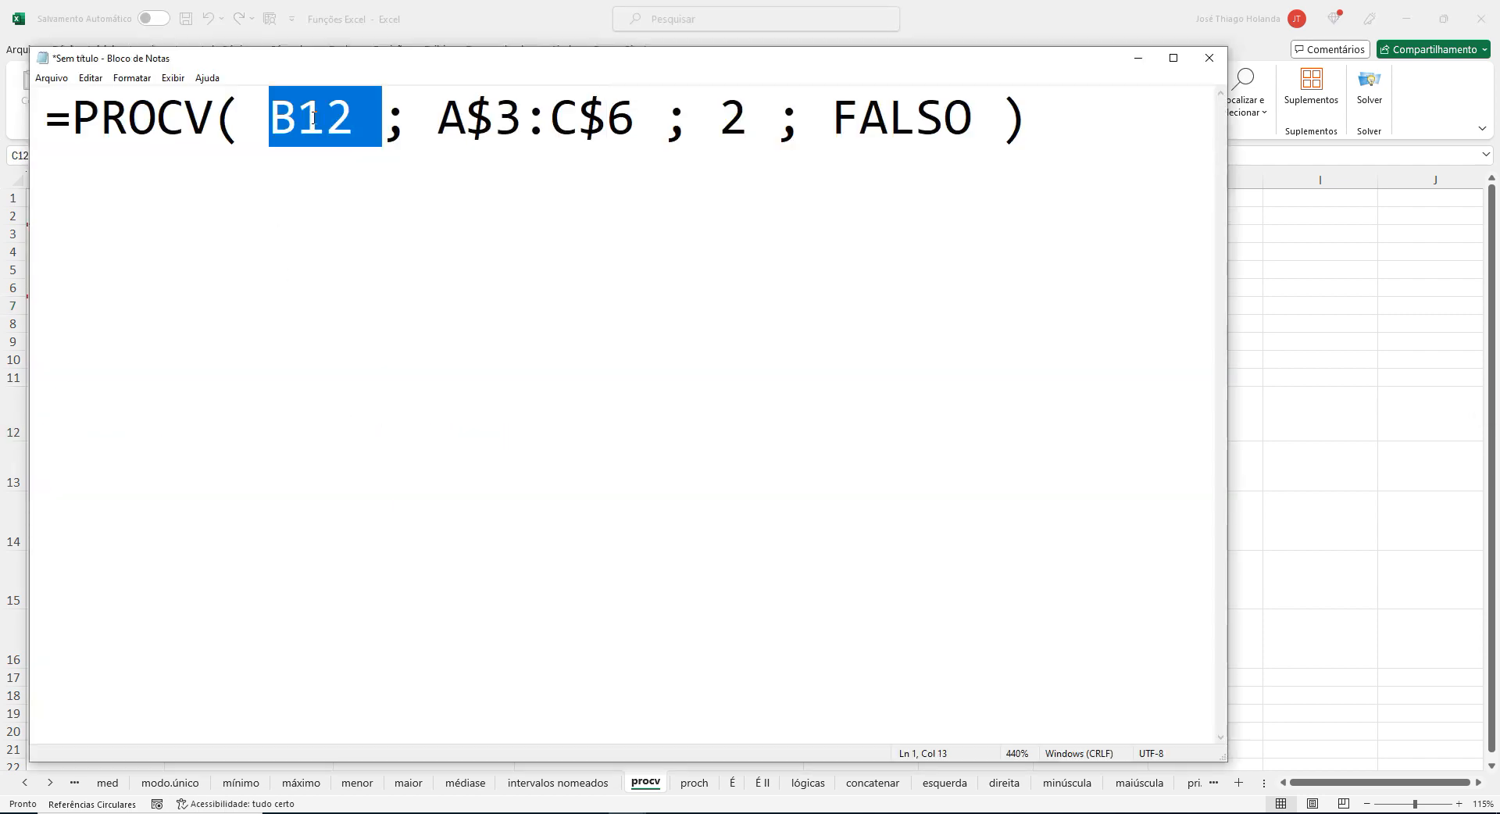
pyautogui.click(313, 117)
pyautogui.moveTo(270, 117); pyautogui.dragTo(354, 117)
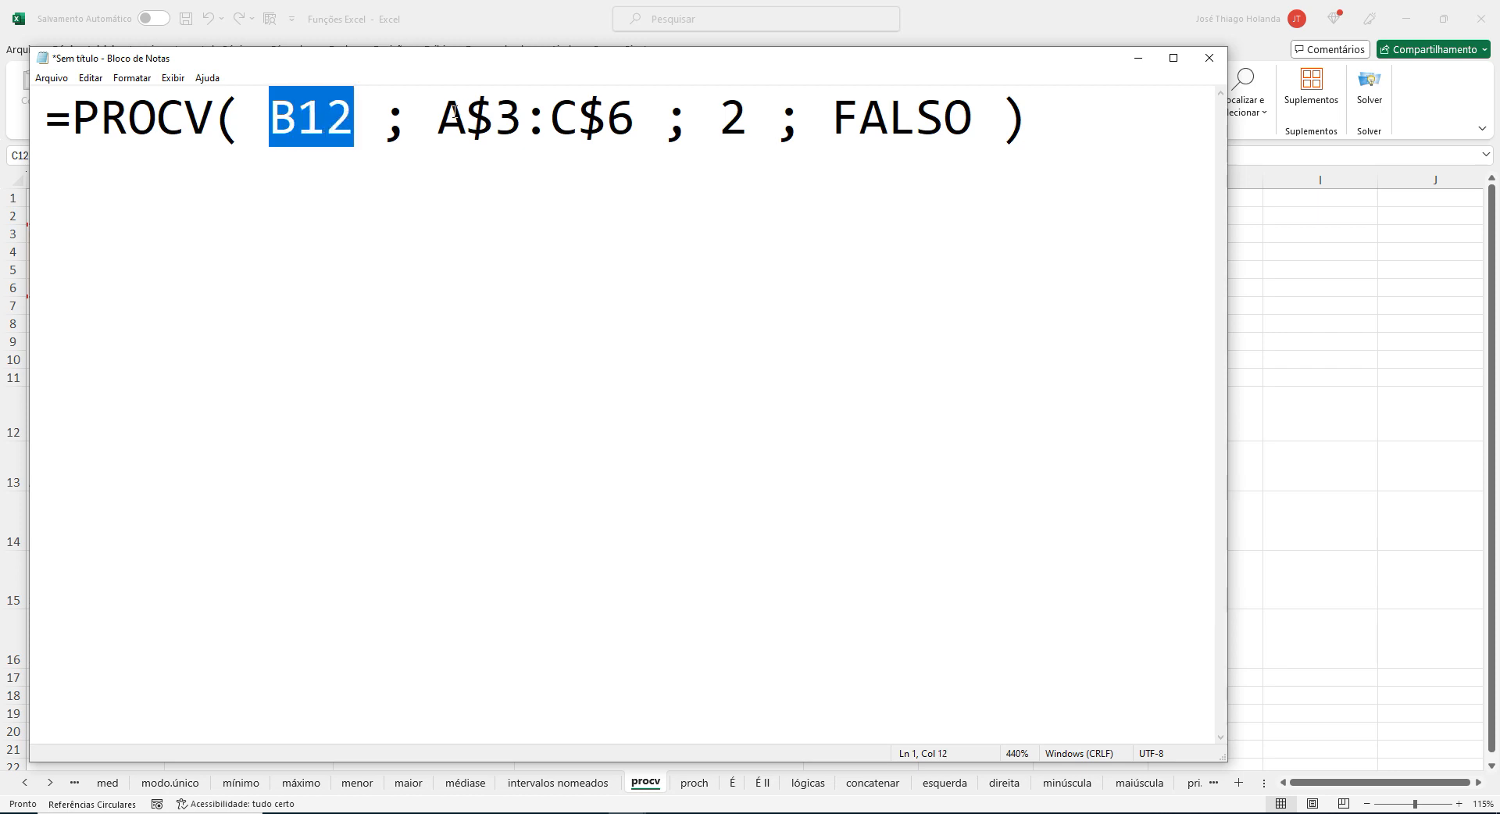
pyautogui.moveTo(465, 118); pyautogui.dragTo(663, 117)
pyautogui.click(493, 125)
pyautogui.moveTo(438, 117); pyautogui.dragTo(607, 117)
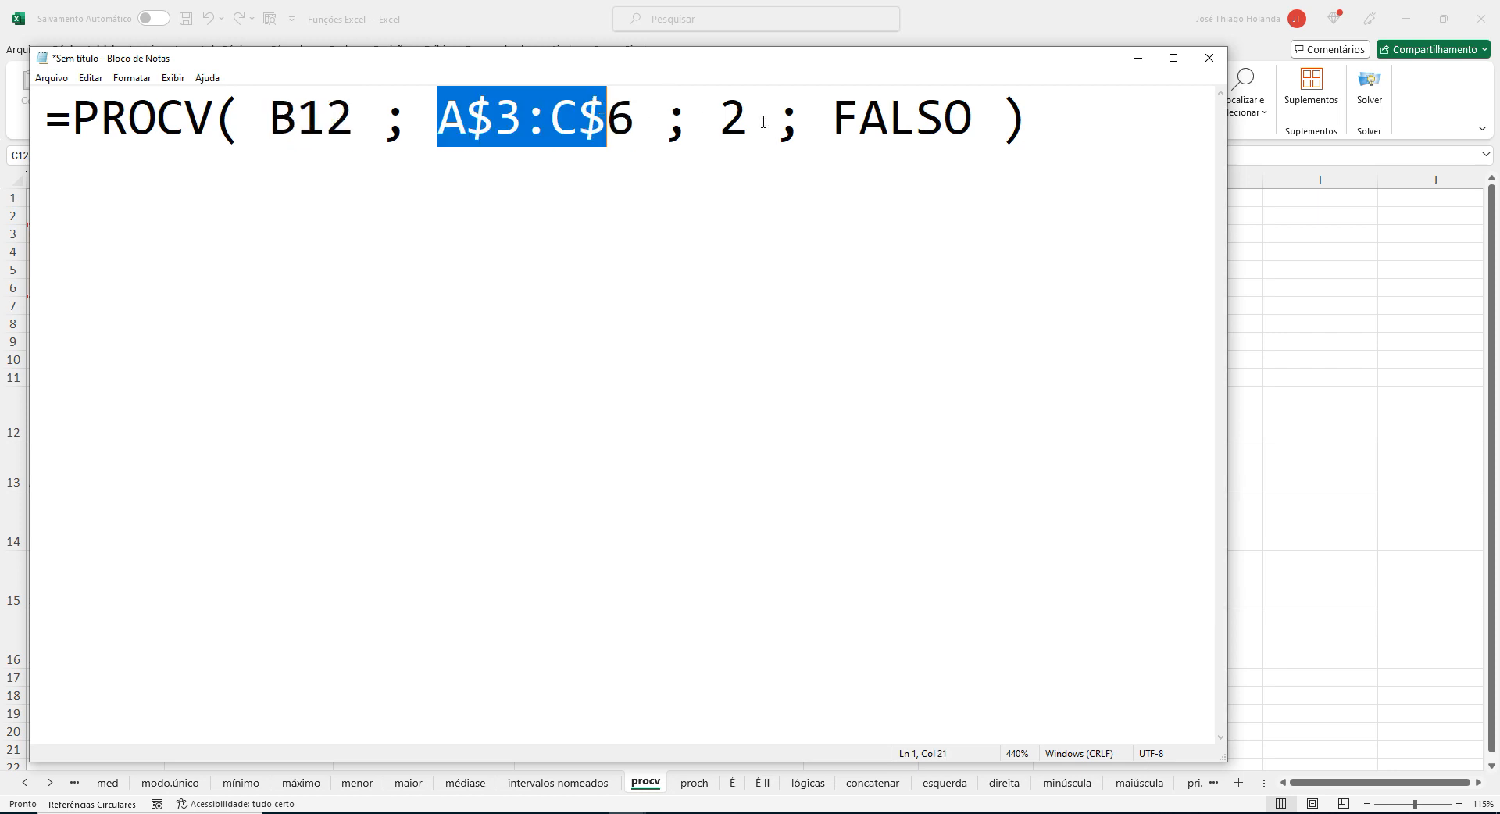
pyautogui.click(728, 119)
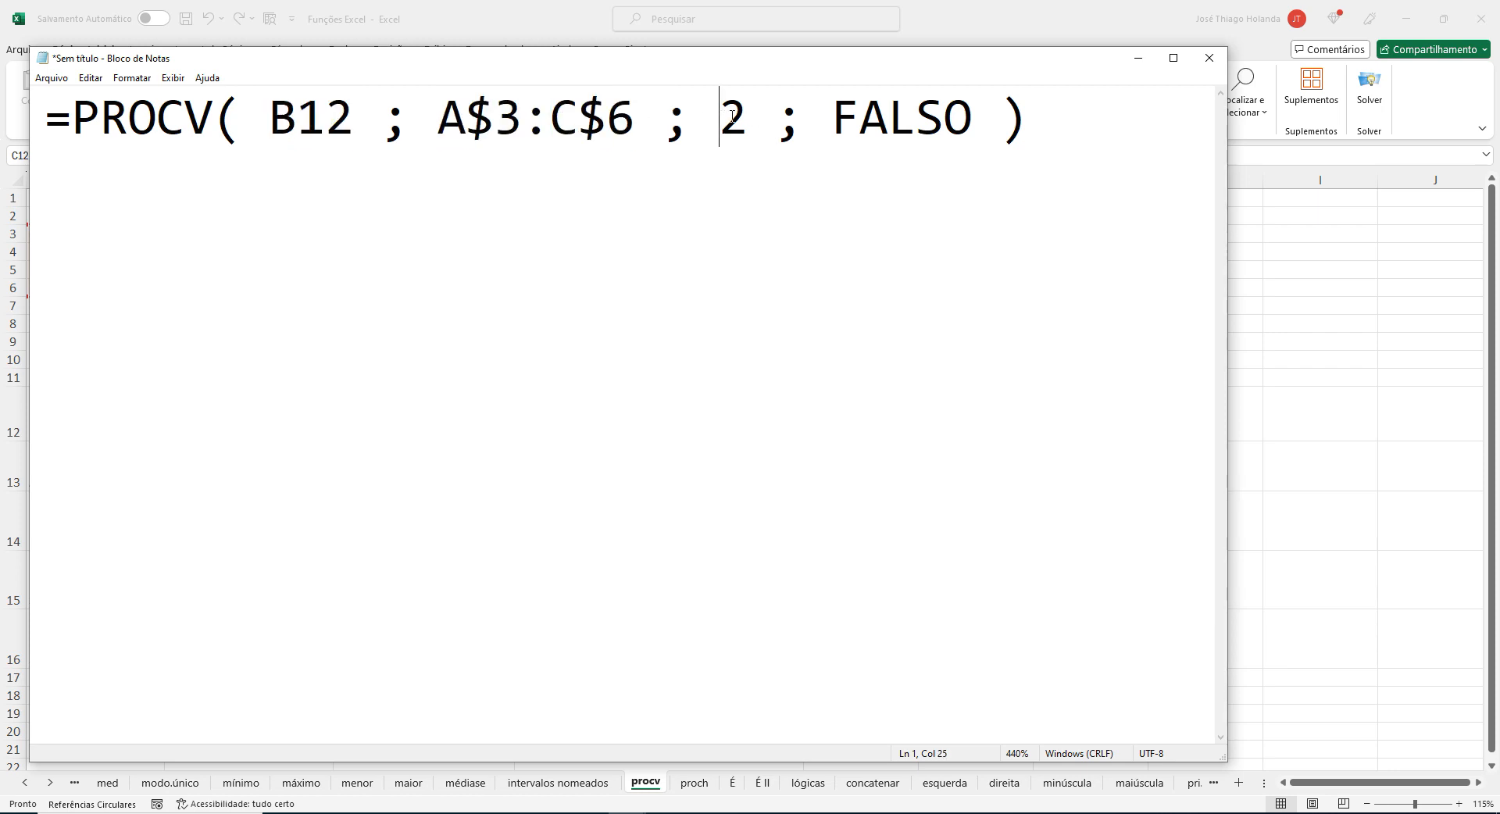
pyautogui.moveTo(731, 116); pyautogui.dragTo(739, 114)
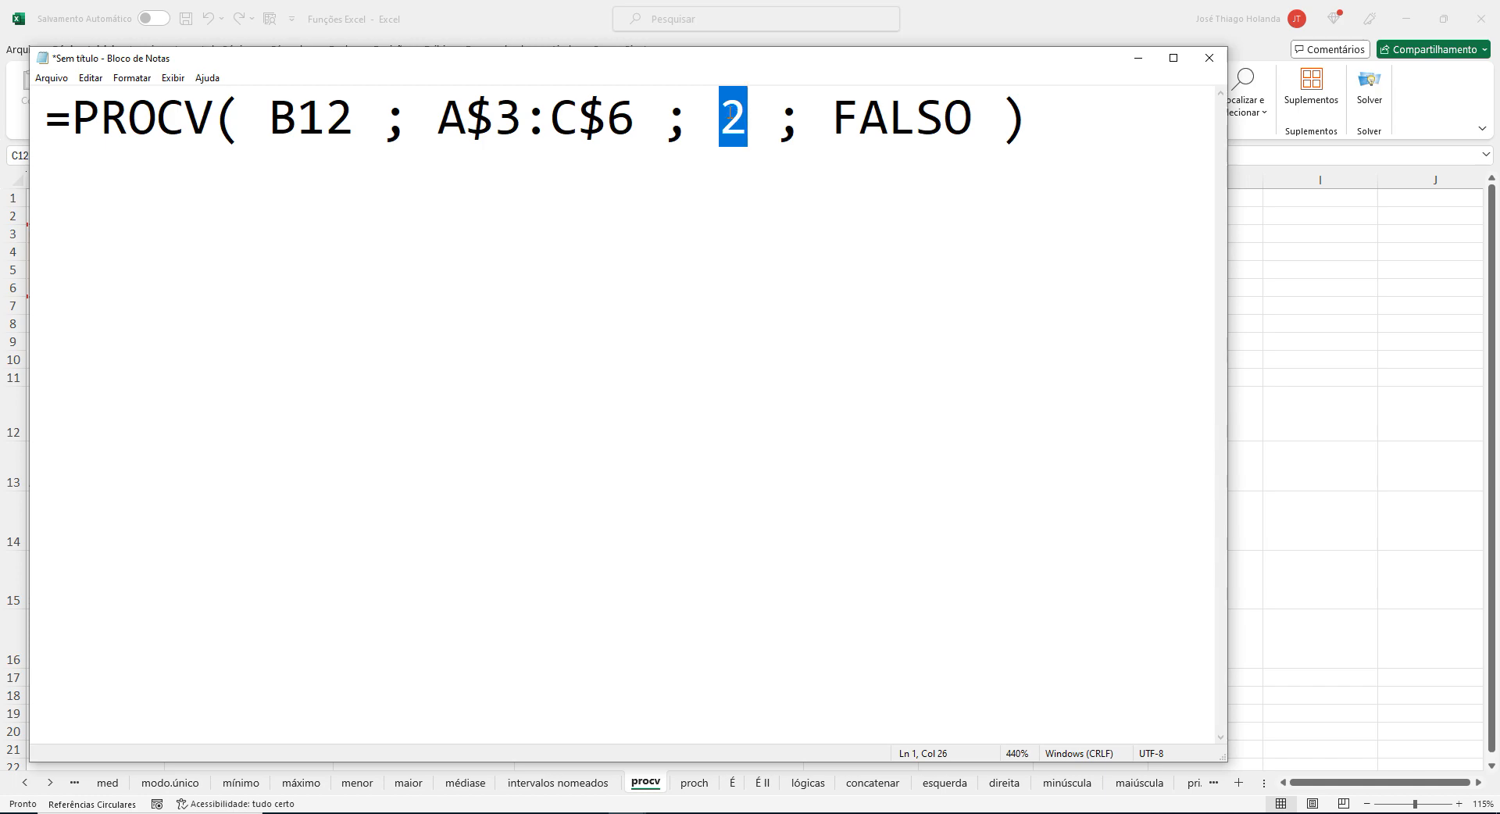
pyautogui.doubleClick(914, 117)
# Switch back to Excel and trace the lookup code in B12 to the formula in C12.
pyautogui.hotkey('alt', 'Tab')
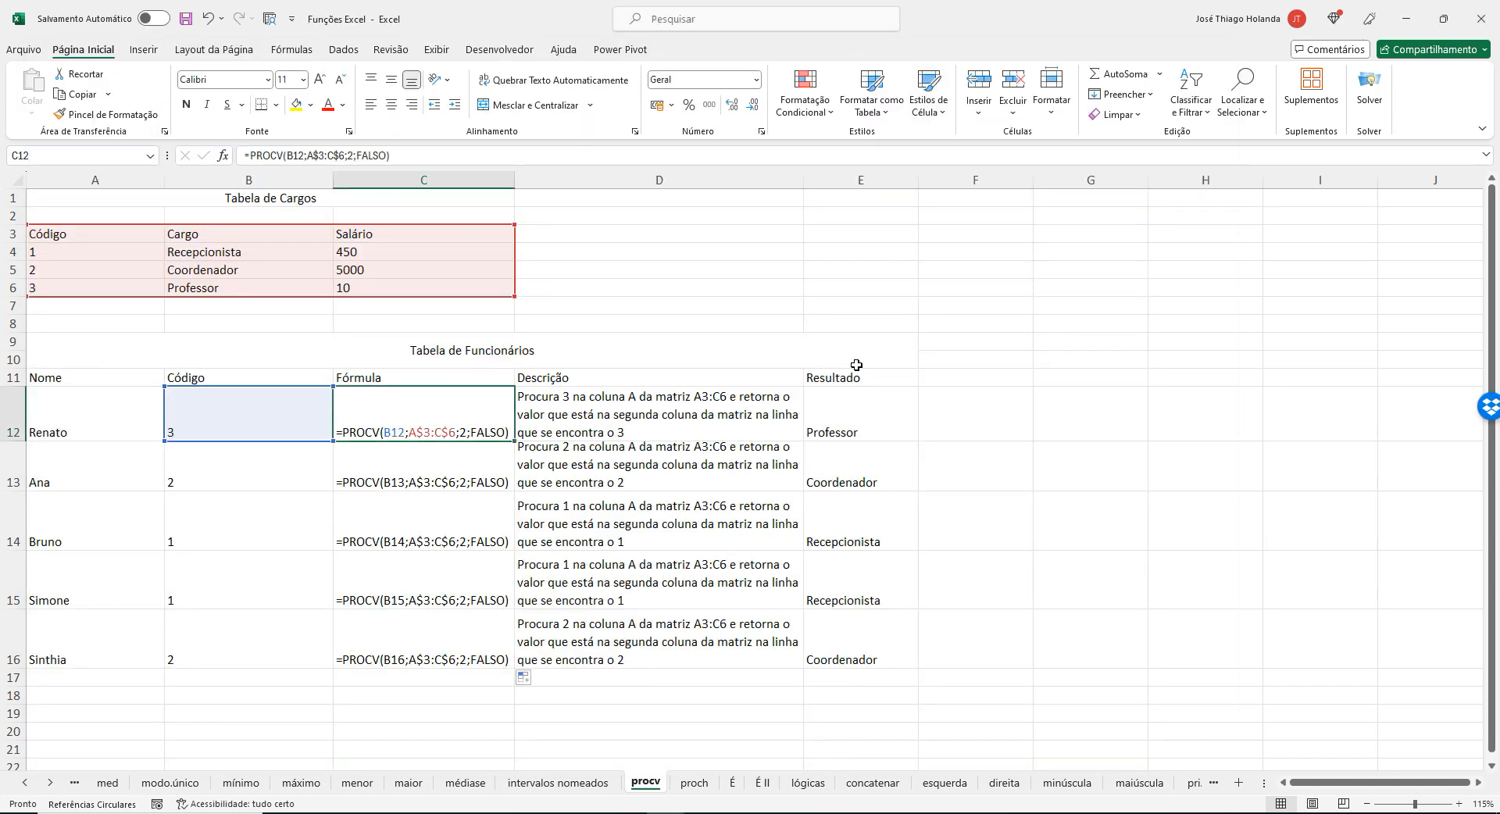
pyautogui.press('Down')
pyautogui.click(409, 399)
pyautogui.click(204, 424)
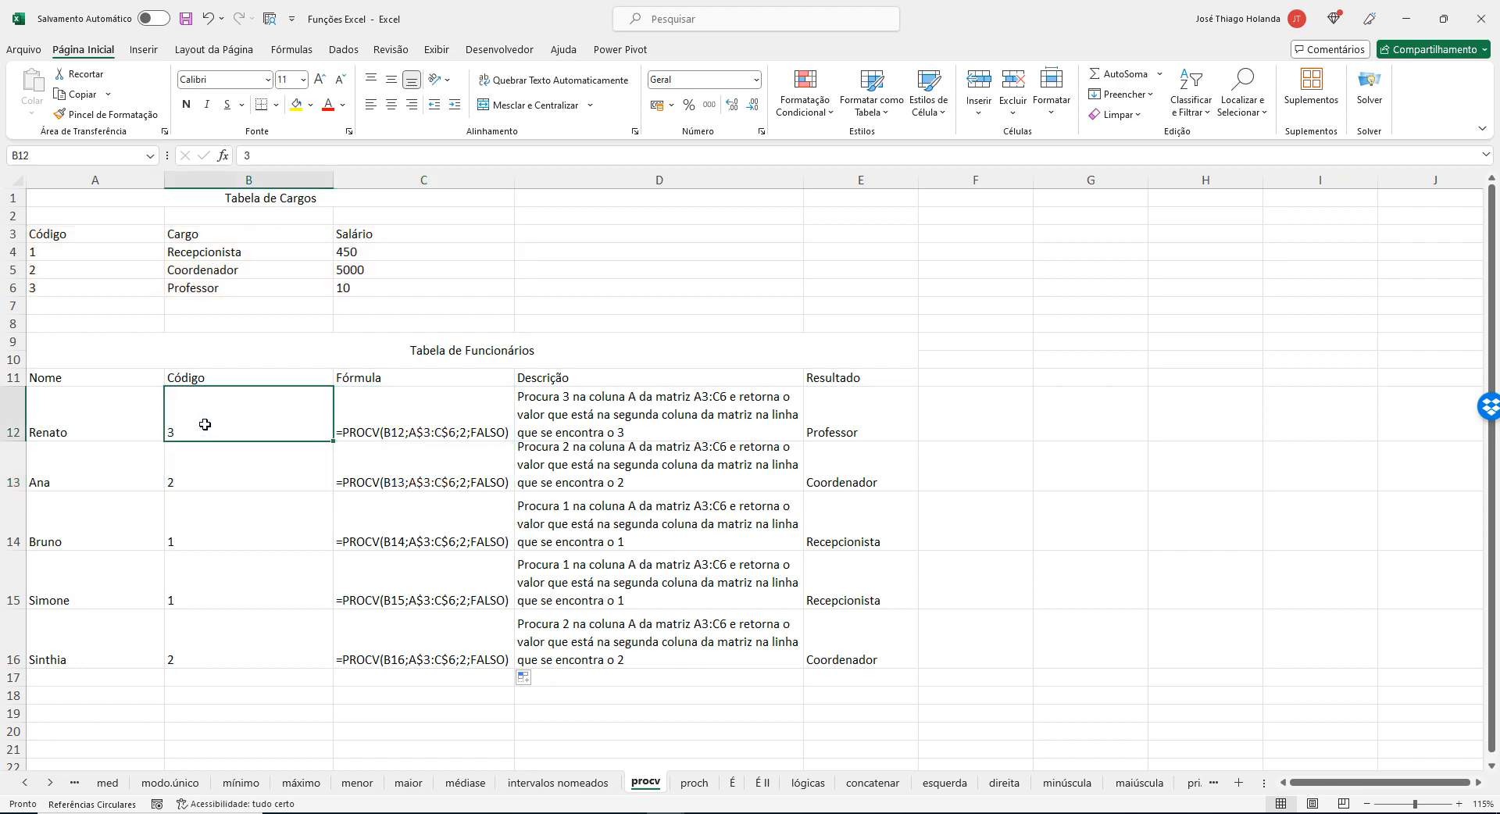
pyautogui.doubleClick(403, 430)
# Highlight the range A$3:C$6 in the Notepad formula and the matching table A3:C6 in Excel.
pyautogui.hotkey('alt', 'Tab')
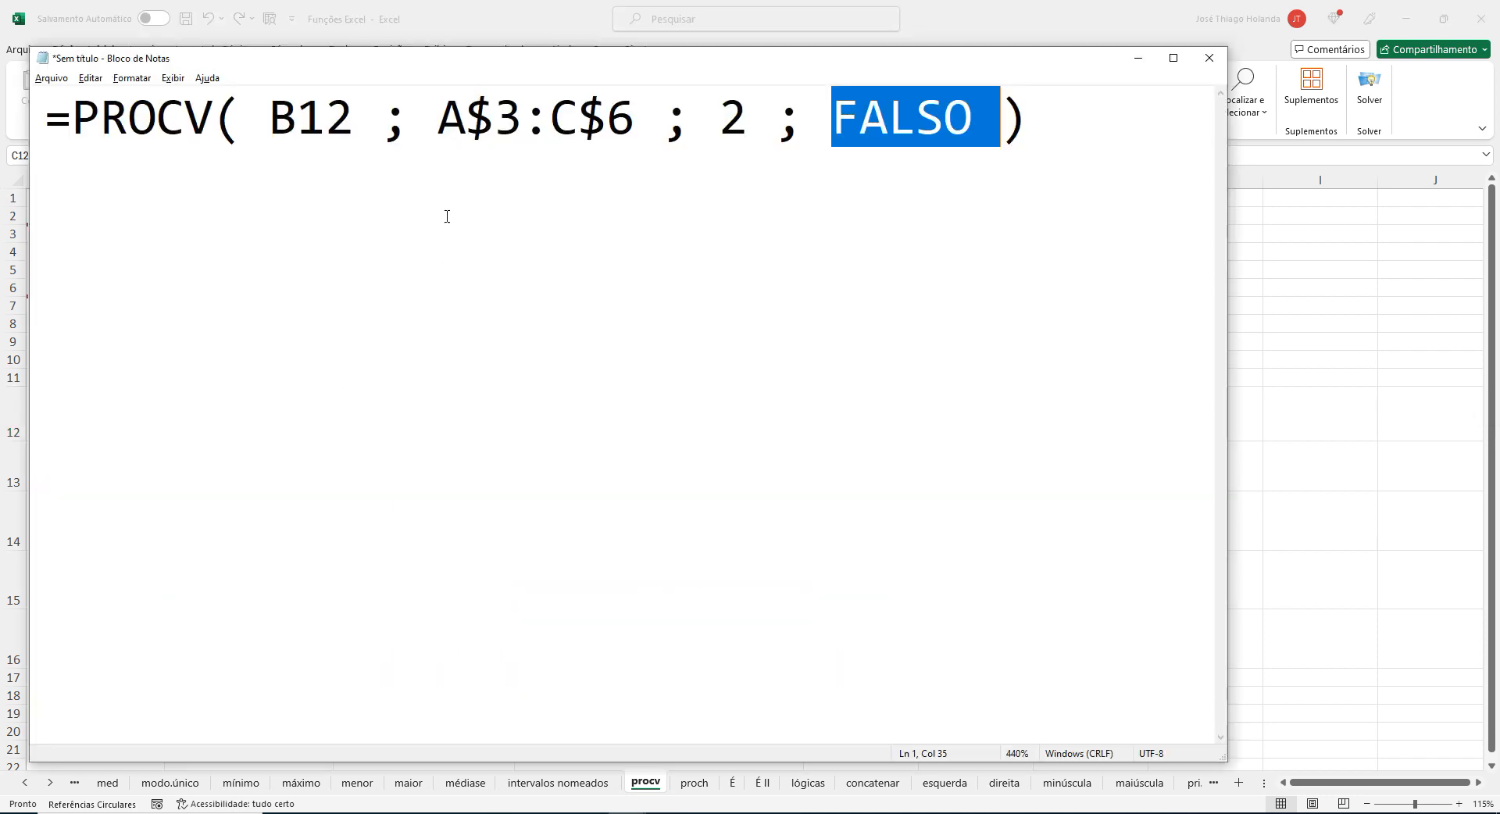
pyautogui.moveTo(450, 116); pyautogui.dragTo(630, 108)
pyautogui.hotkey('alt', 'Tab')
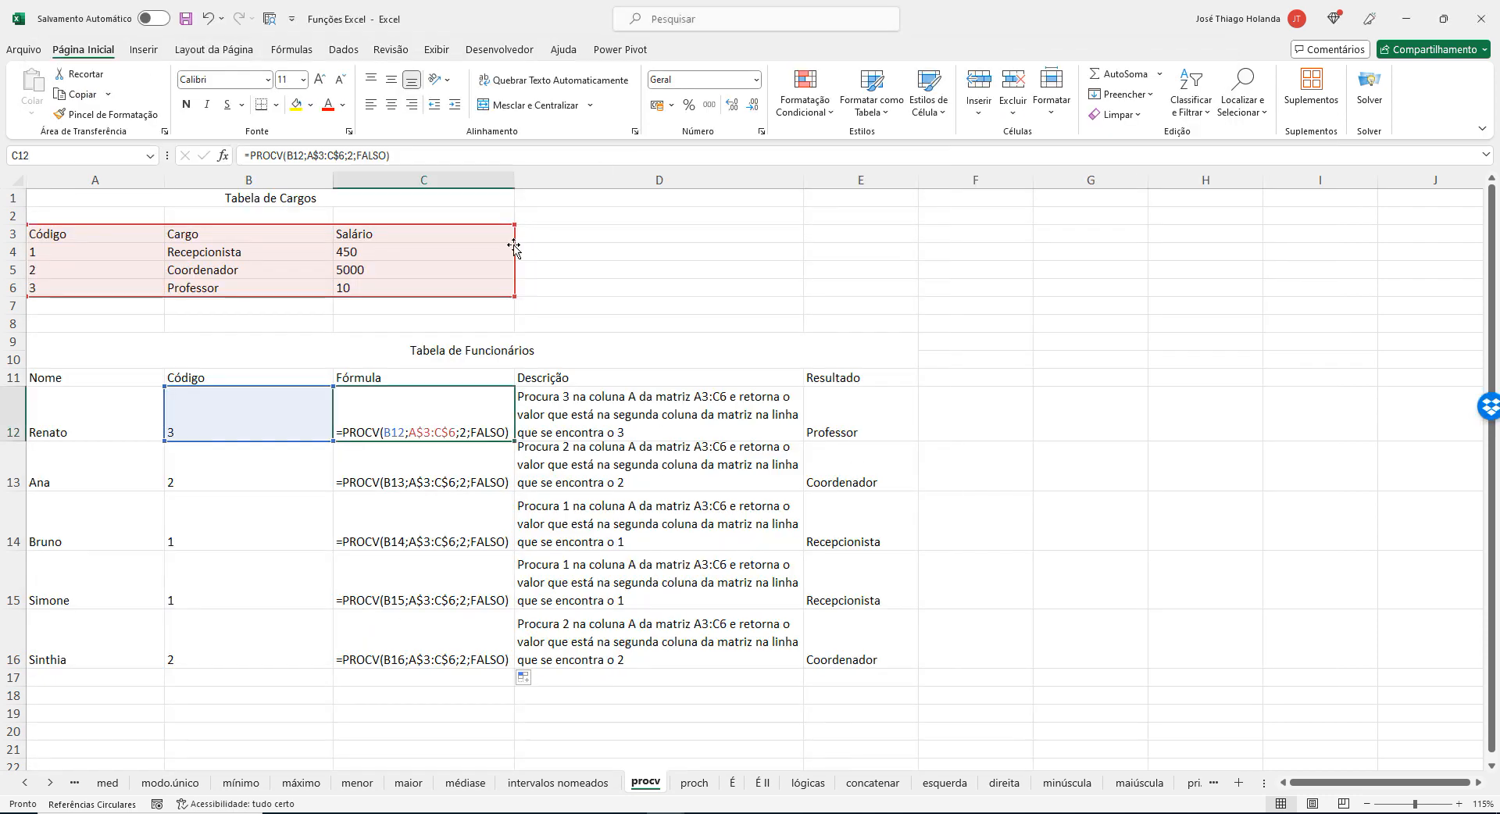
pyautogui.click(247, 270)
pyautogui.moveTo(39, 233); pyautogui.dragTo(402, 284)
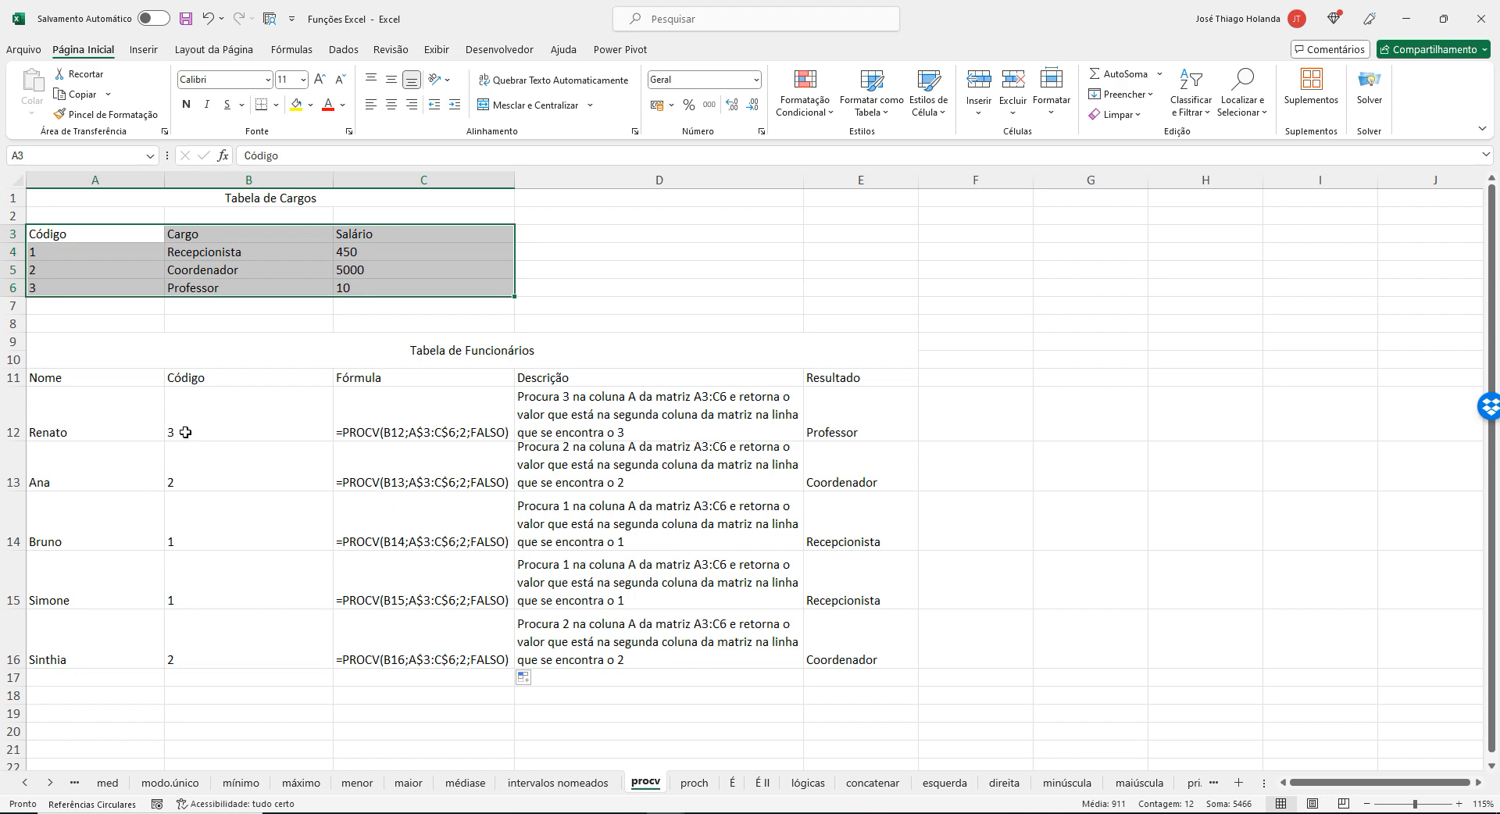
# Trace the search for the code by highlighting column A, the table A3:C6 and the matching row A6:C6.
pyautogui.click(85, 173)
pyautogui.moveTo(92, 235); pyautogui.dragTo(495, 284)
pyautogui.click(8, 287)
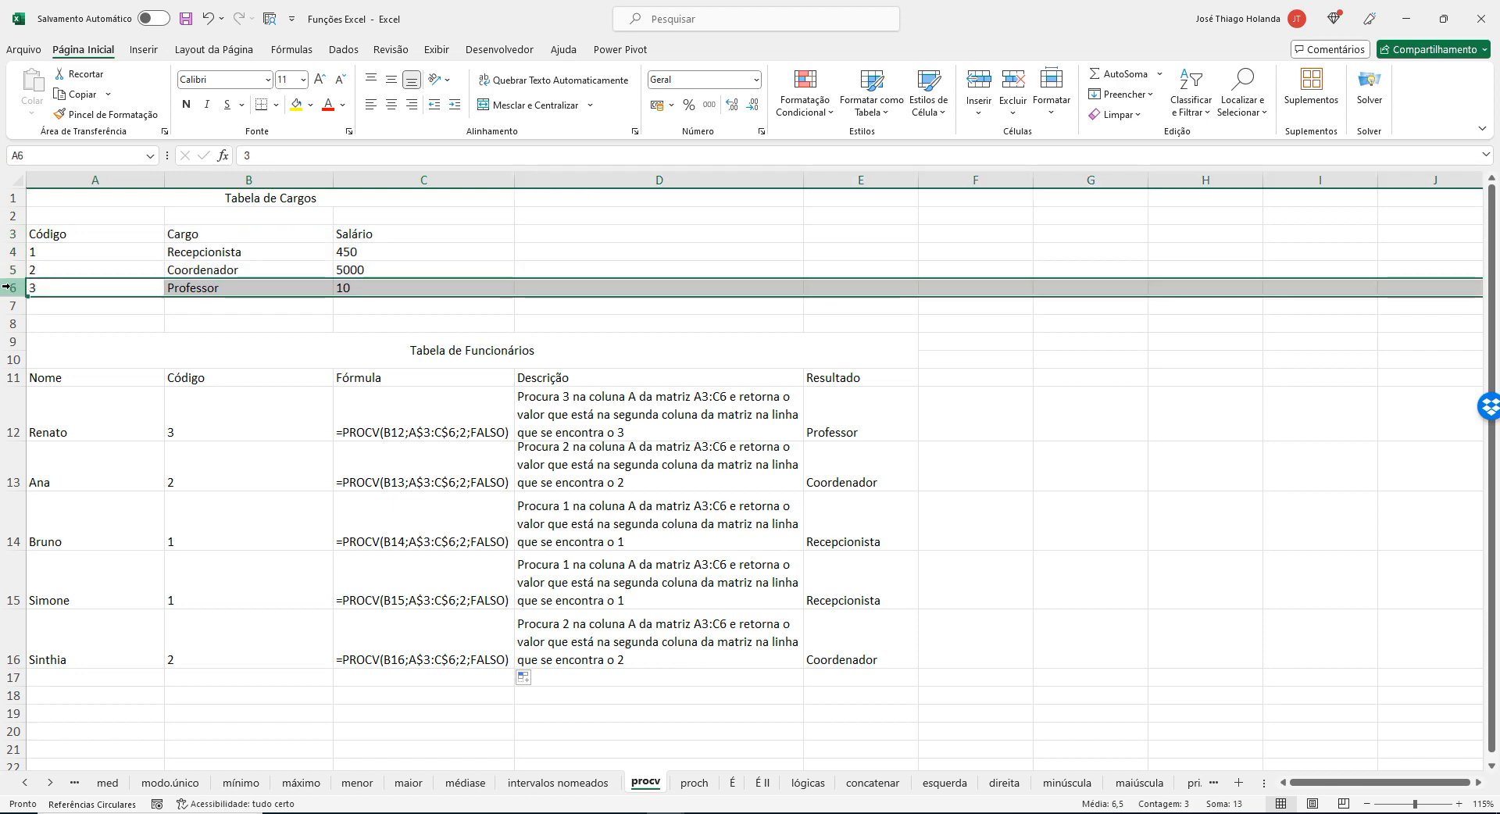
pyautogui.moveTo(50, 288); pyautogui.dragTo(434, 295)
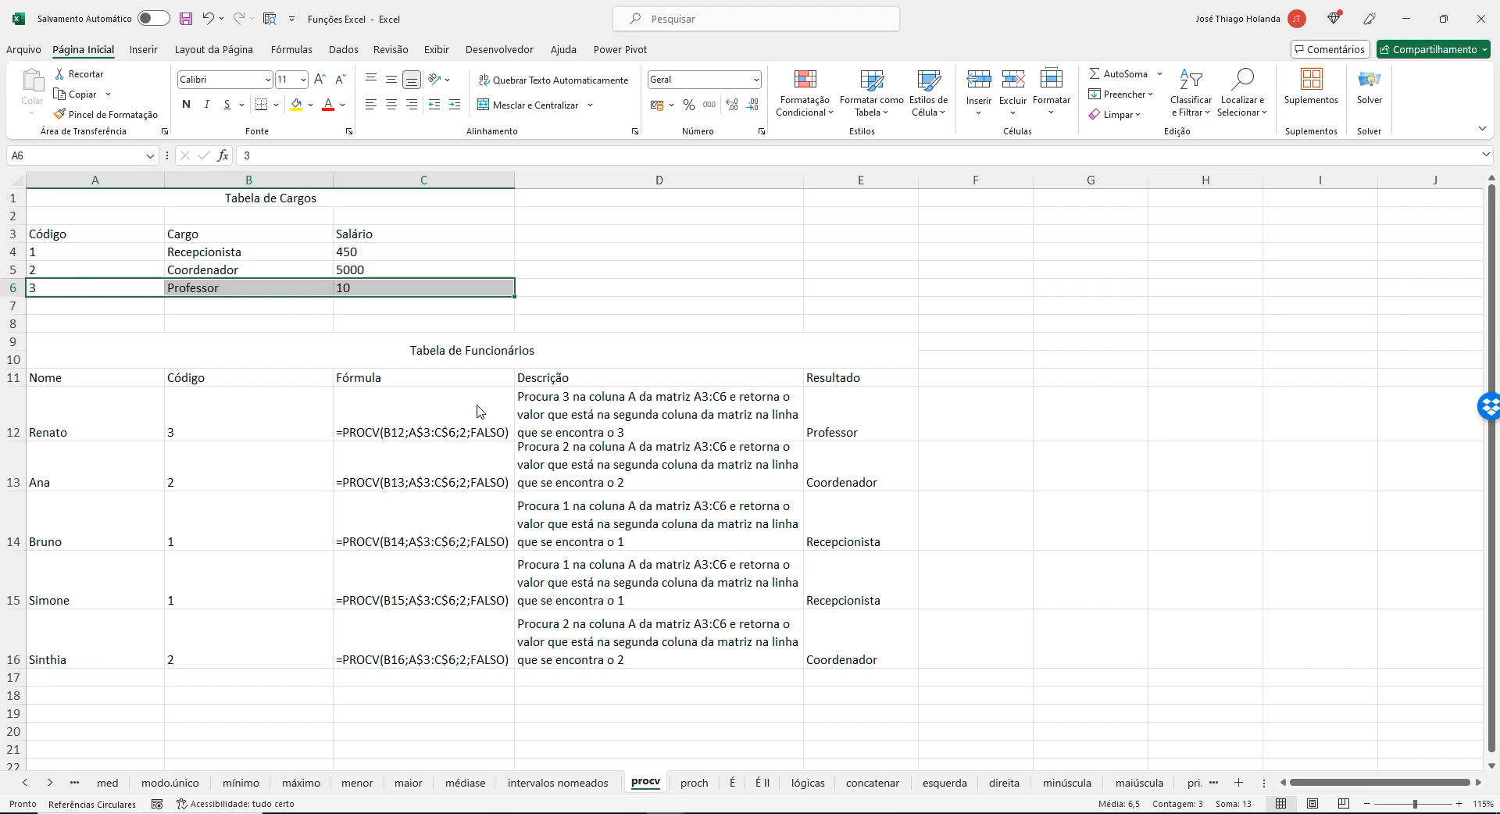
# Highlight column index 2 in the Notepad formula, and trace it in Excel to B6 through row 6 and column B.
pyautogui.hotkey('alt', 'Tab')
pyautogui.click(726, 115)
pyautogui.moveTo(726, 114); pyautogui.dragTo(743, 164)
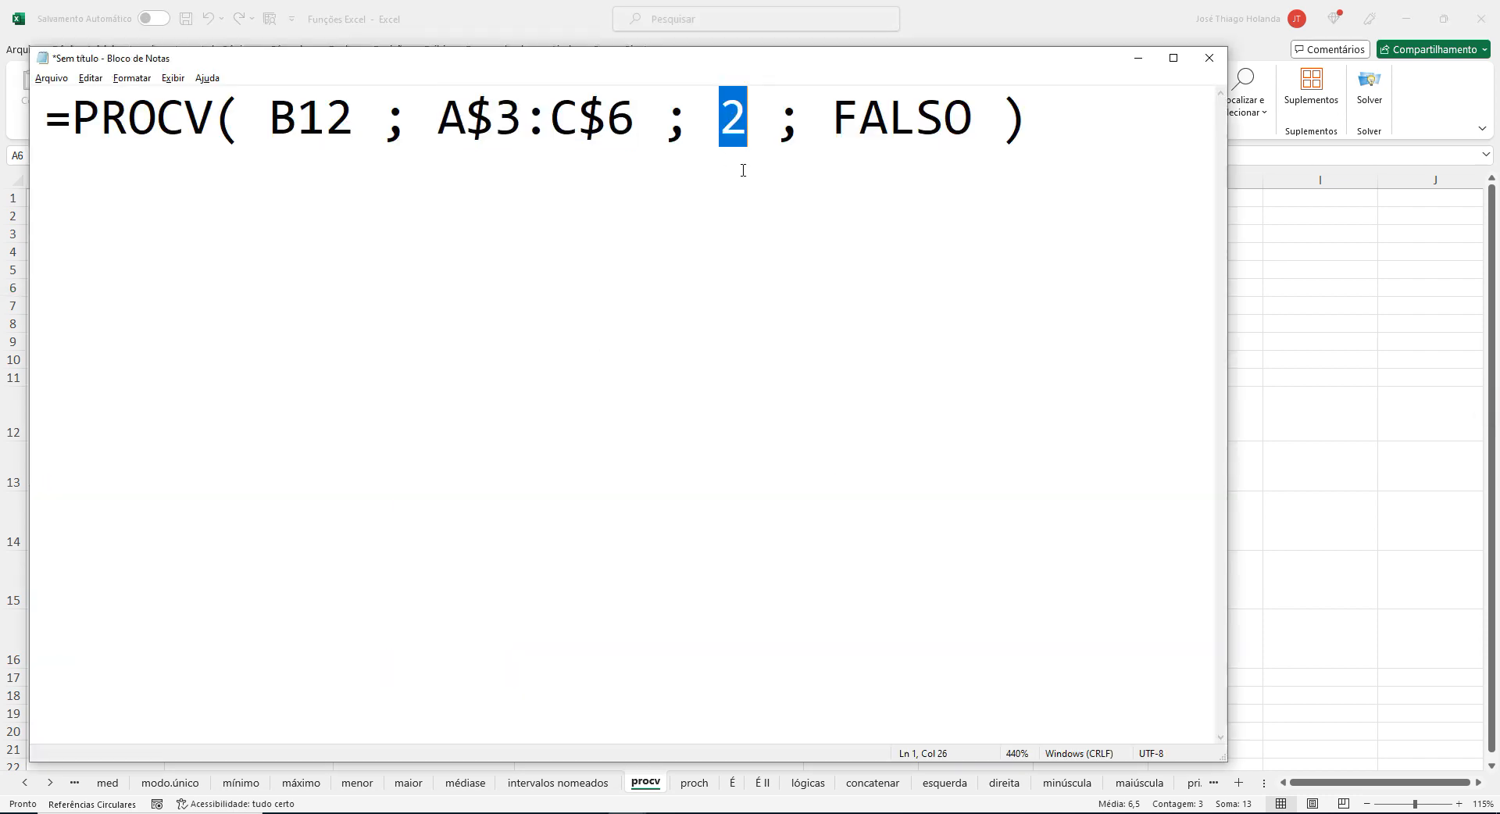
pyautogui.hotkey('alt', 'Tab')
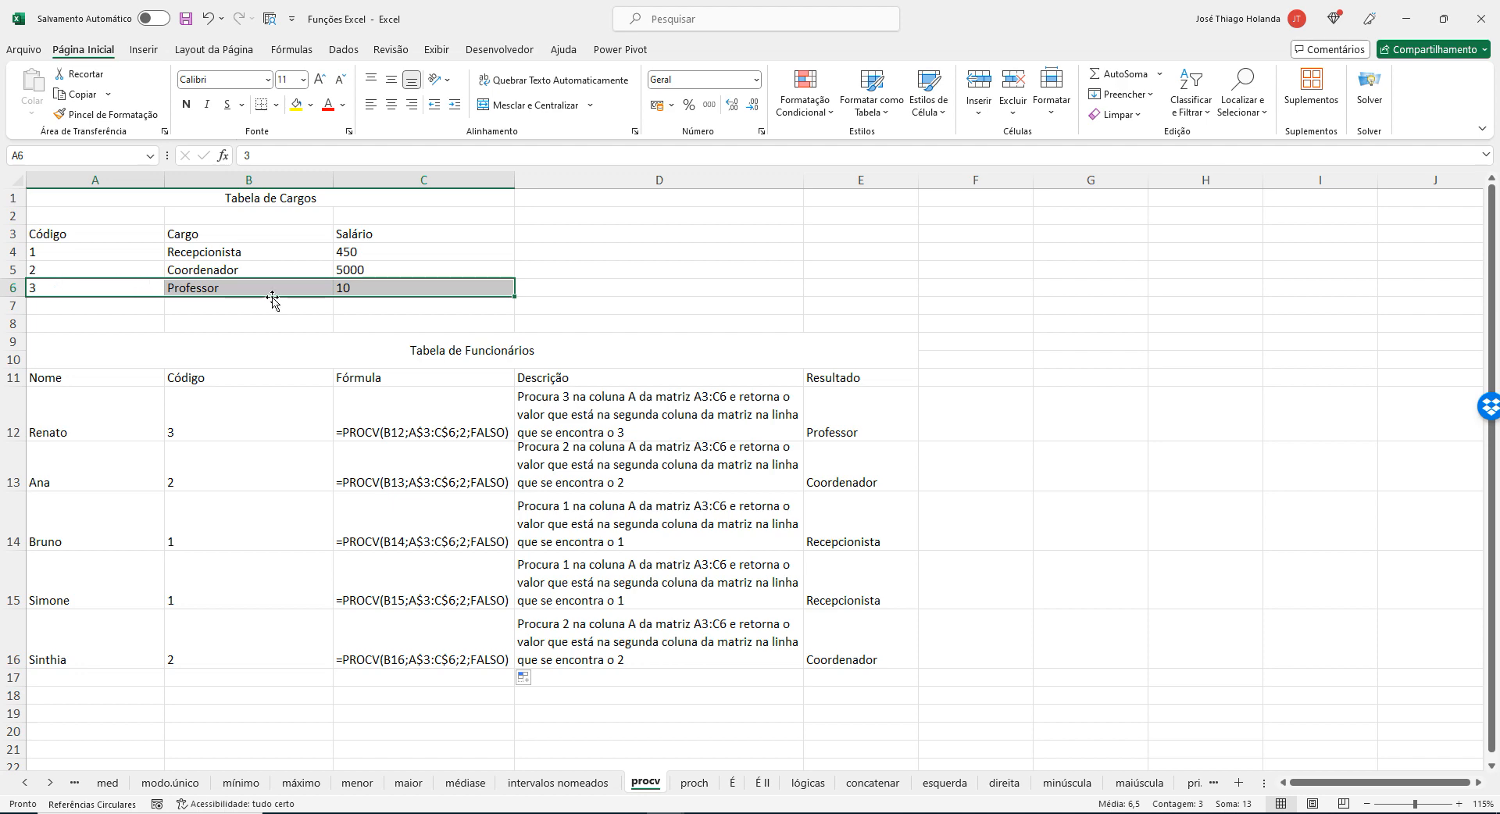
pyautogui.click(234, 291)
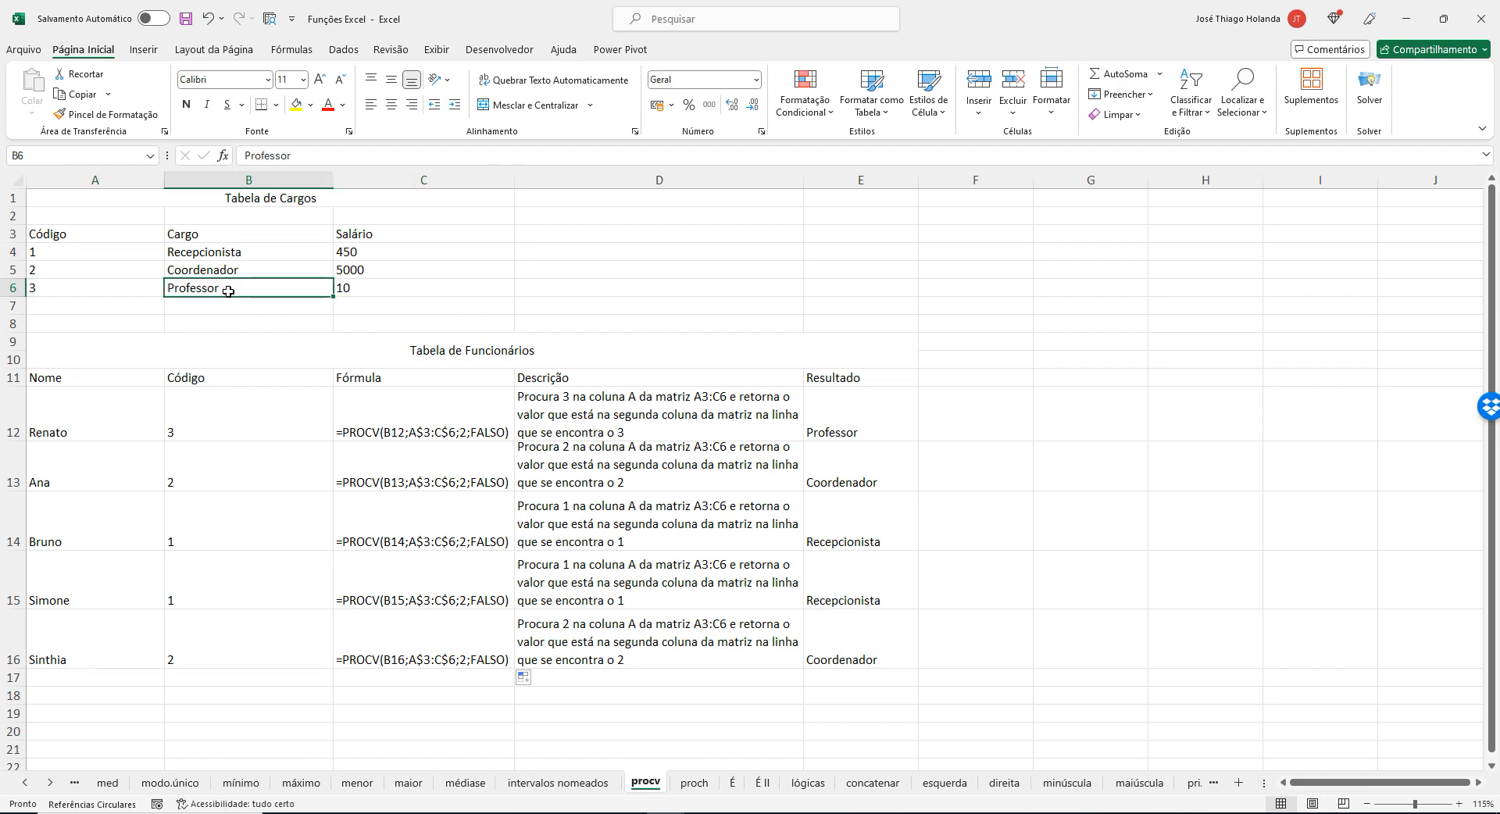
pyautogui.click(21, 288)
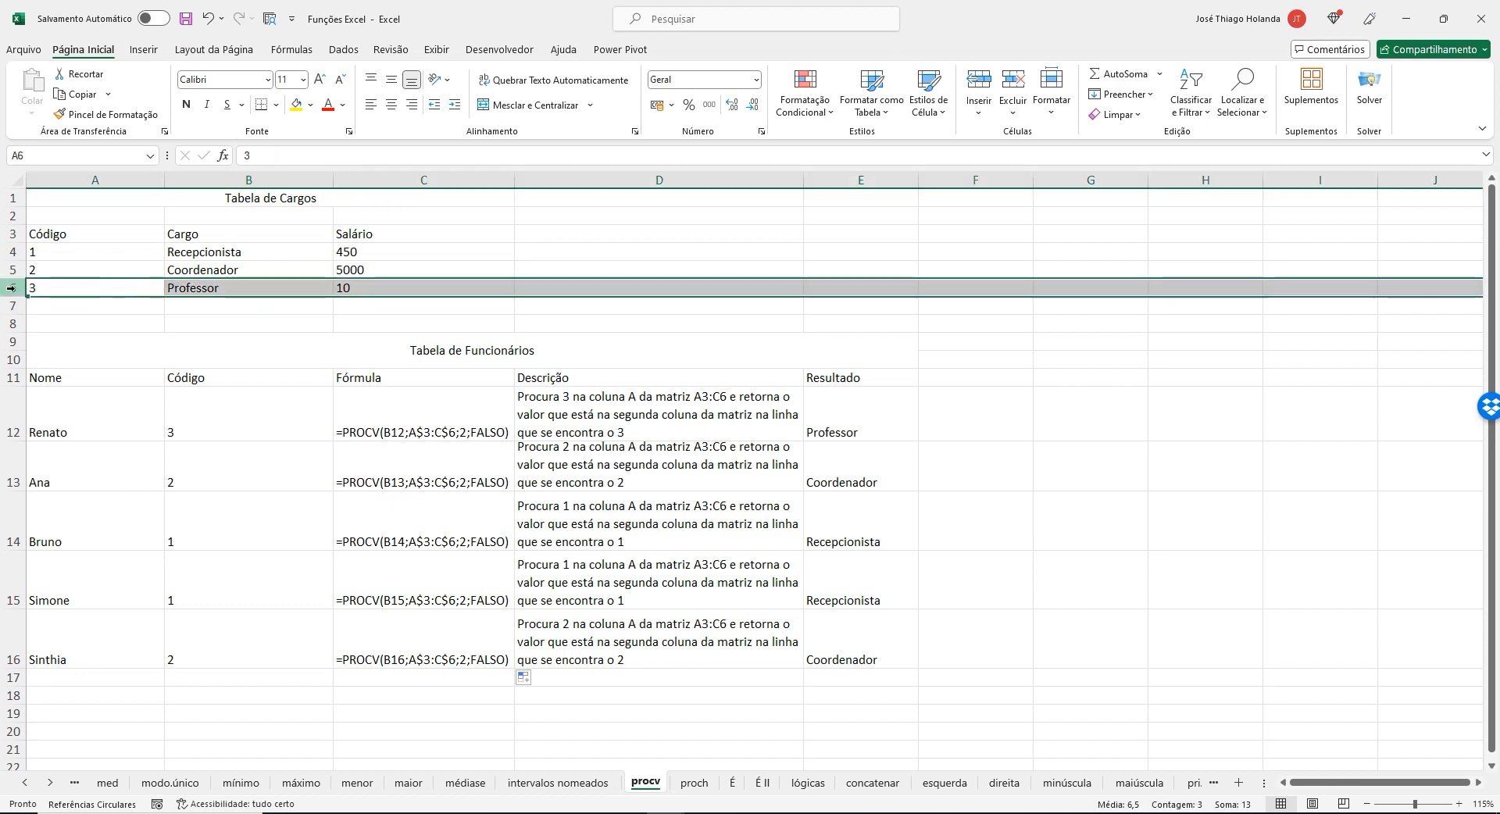
pyautogui.click(222, 176)
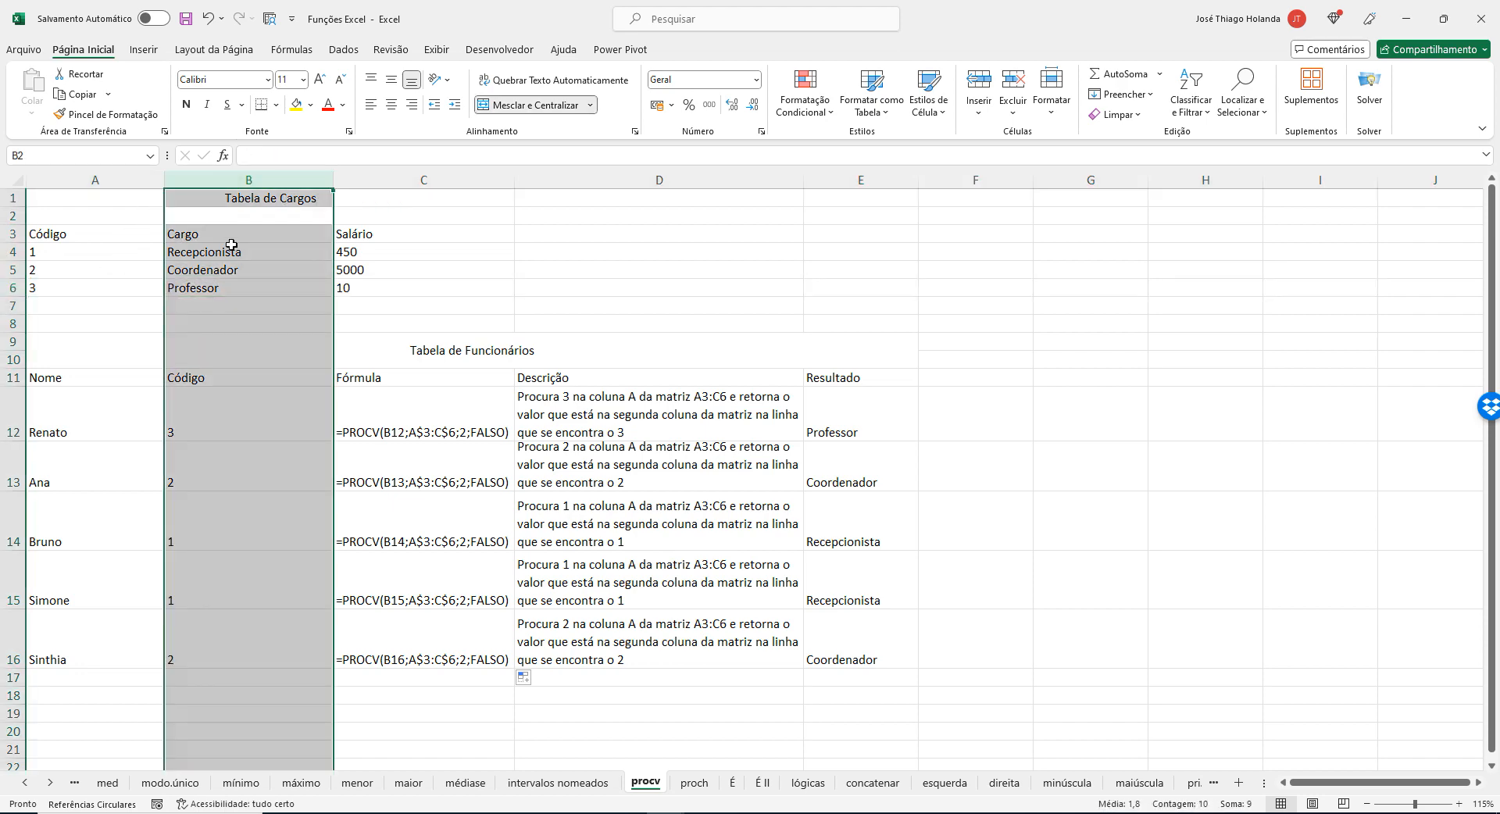
# Point out the sheet columns one at a time by highlighting columns A, B, C and D.
pyautogui.click(231, 245)
pyautogui.click(87, 180)
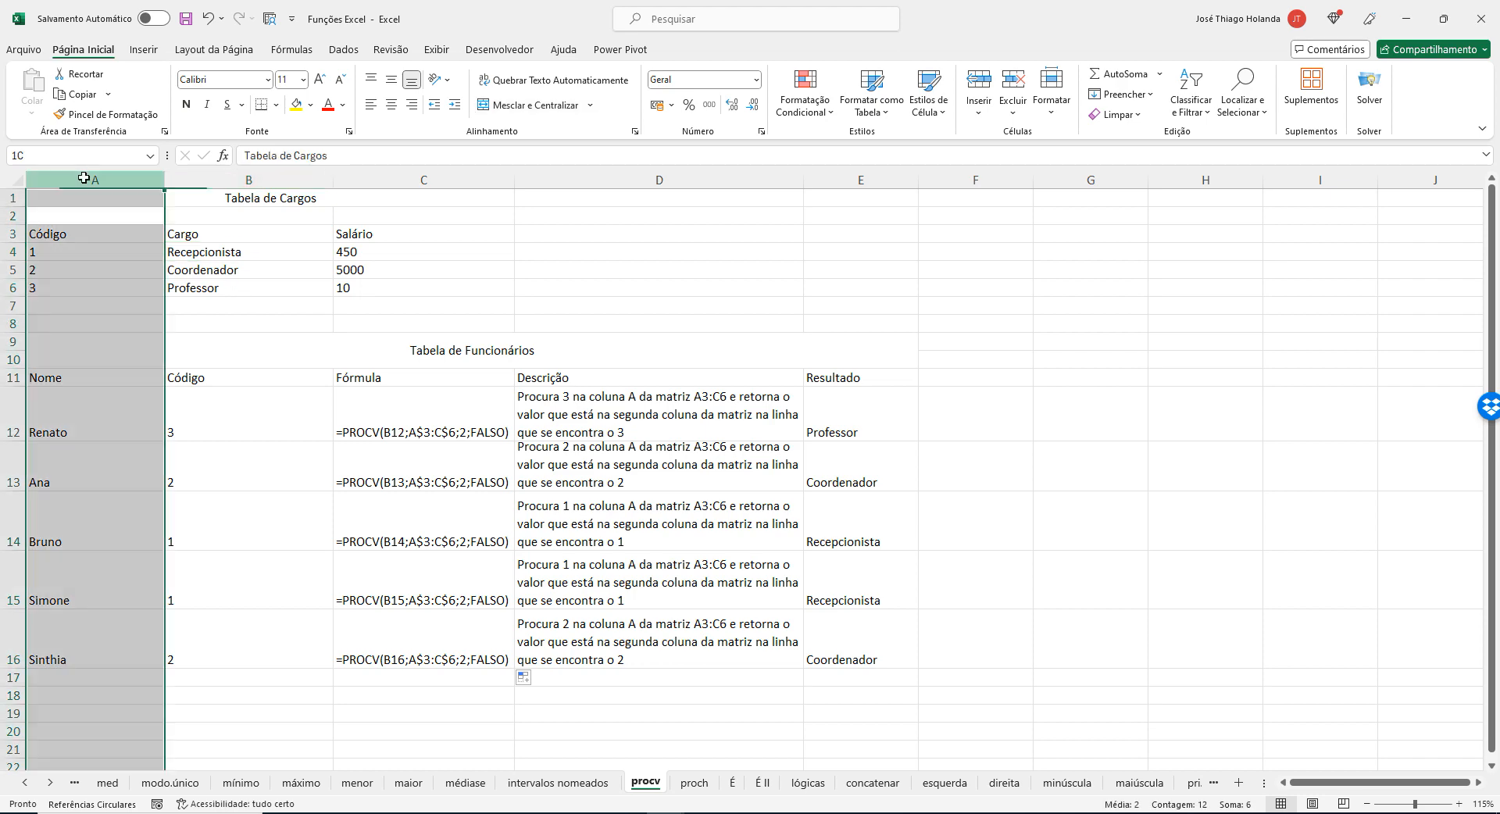
pyautogui.click(205, 179)
pyautogui.click(403, 183)
pyautogui.click(659, 180)
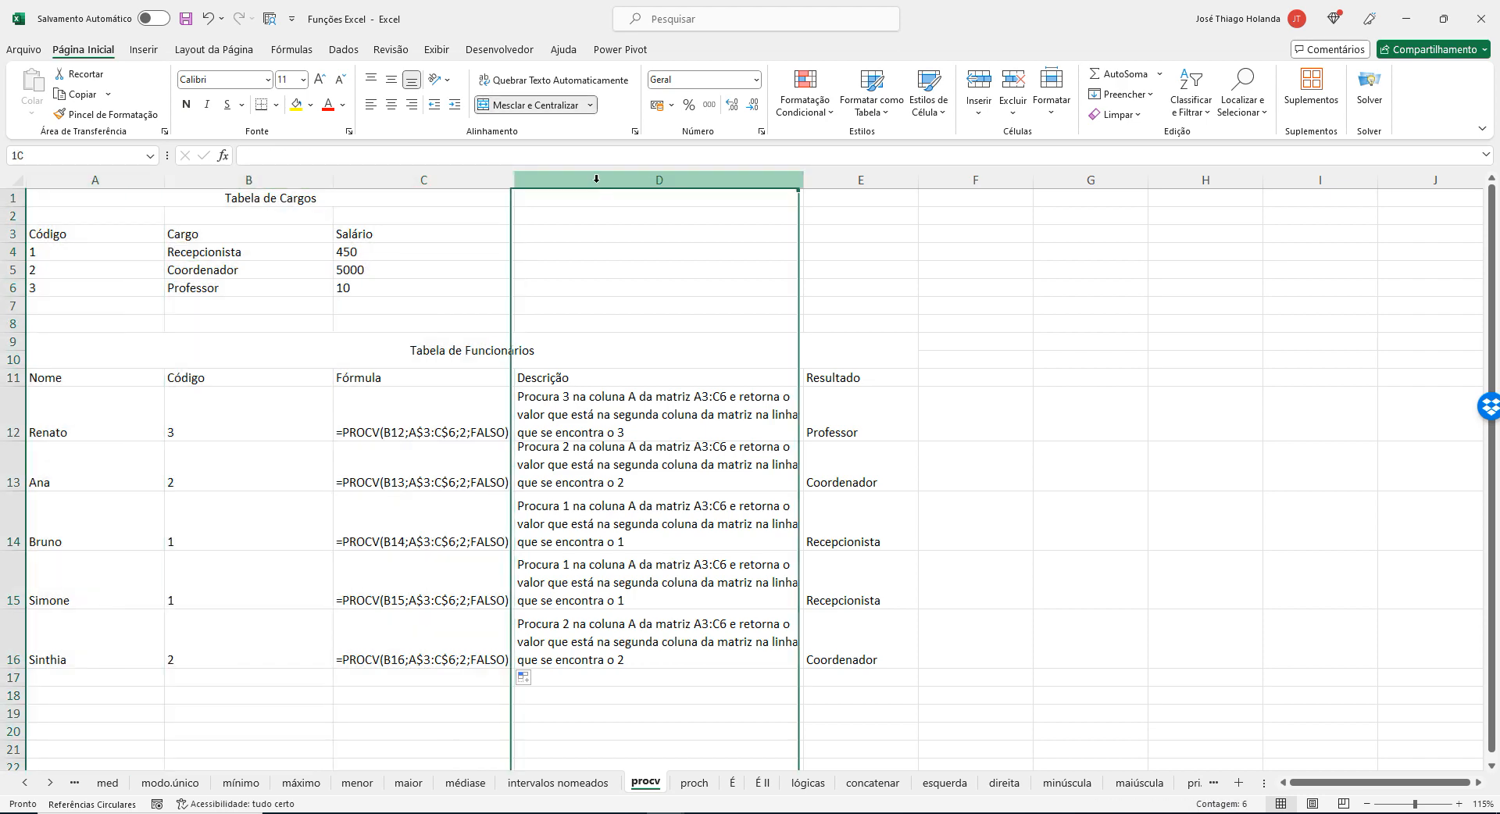
# Highlight the job title table A3:C6, and highlight the matching range A$3:C$6 in the Notepad formula.
pyautogui.click(80, 232)
pyautogui.moveTo(80, 232); pyautogui.dragTo(355, 288)
pyautogui.hotkey('alt', 'Tab')
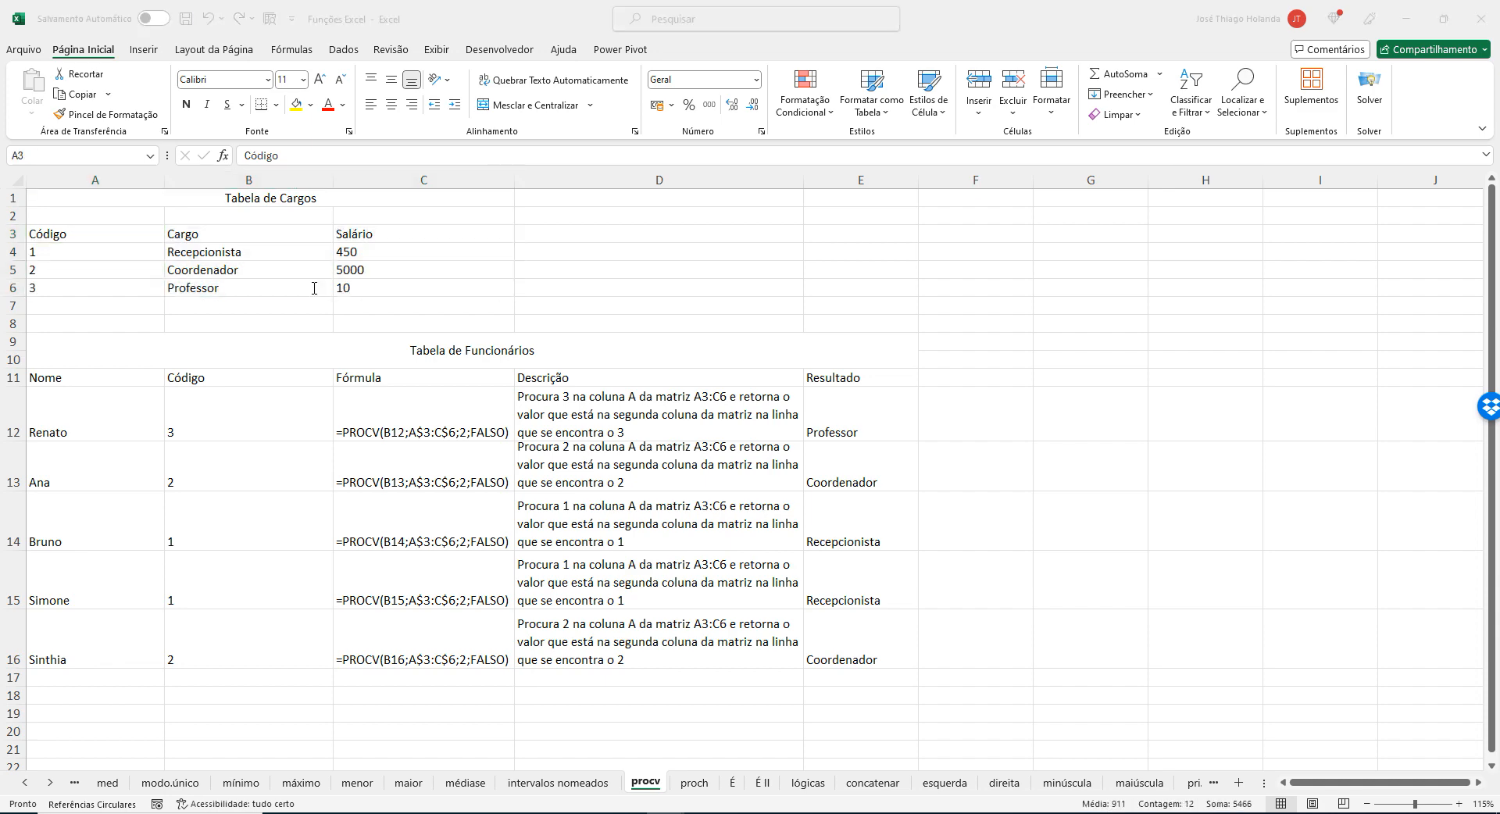
pyautogui.moveTo(444, 101); pyautogui.dragTo(650, 99)
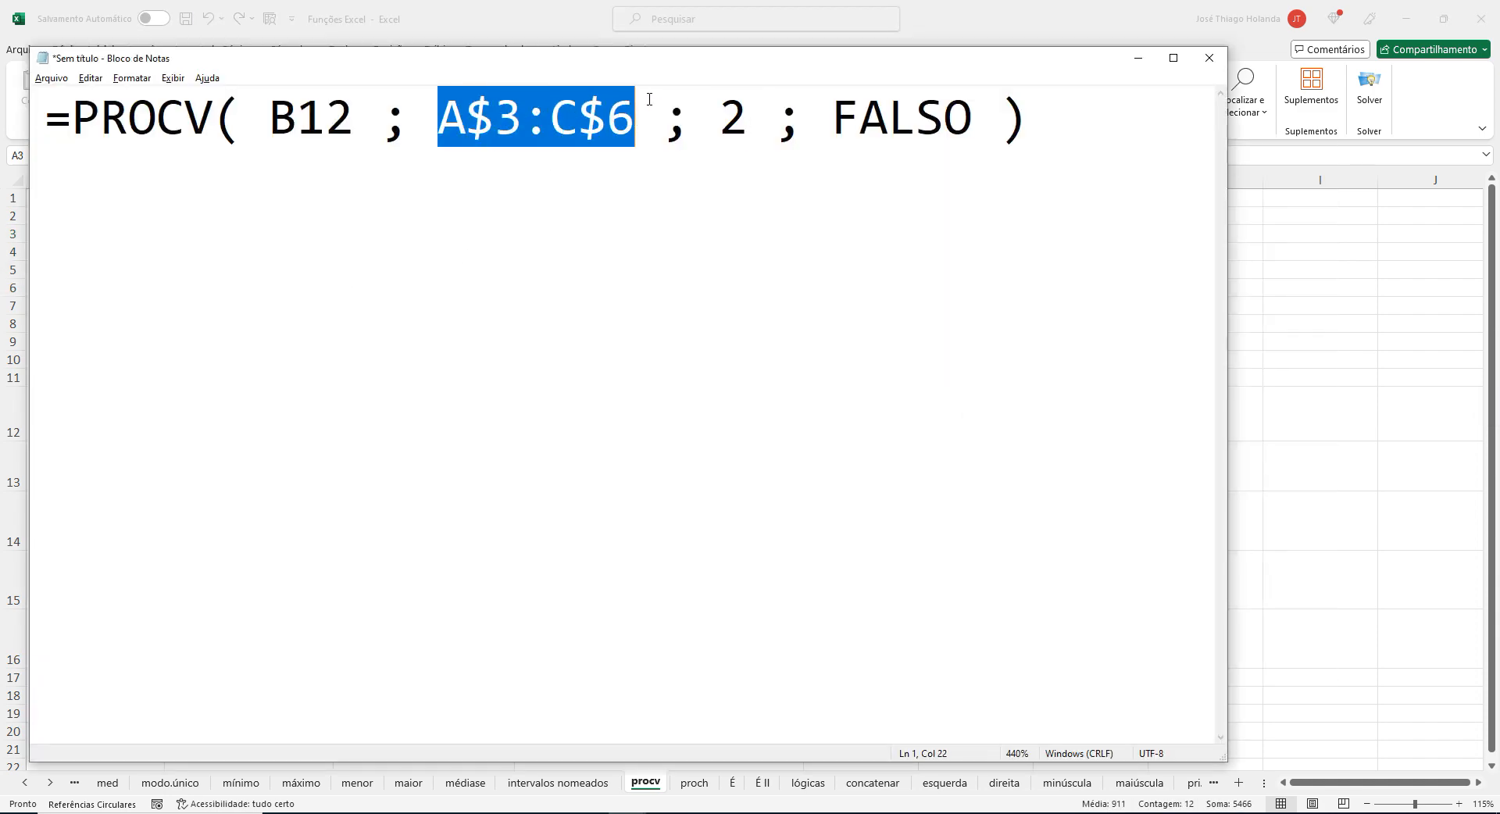
# Switch back to Excel and fill the job title table A3:C6 with yellow.
pyautogui.hotkey('alt', 'Tab')
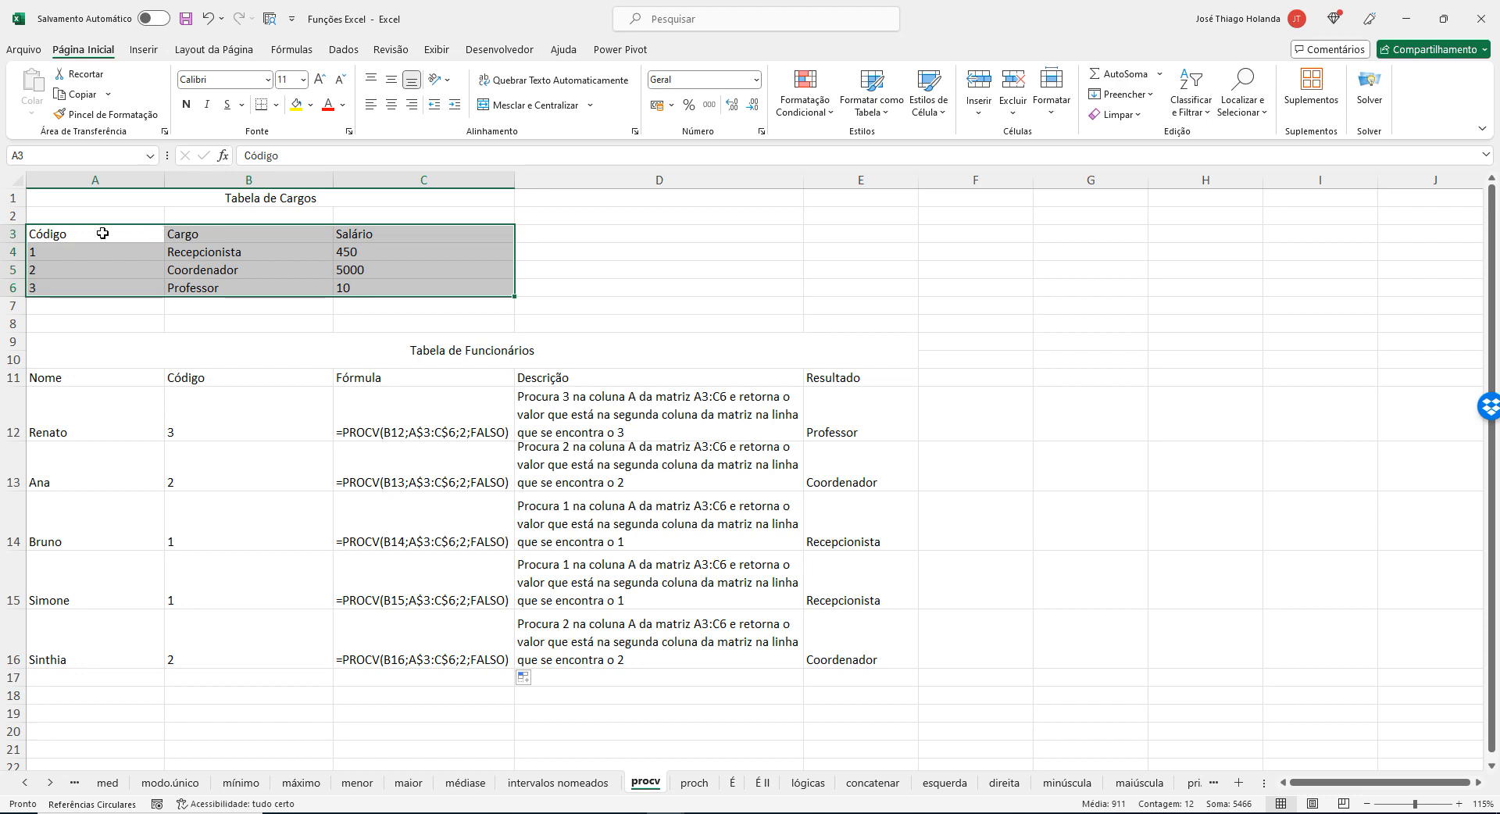
pyautogui.click(296, 105)
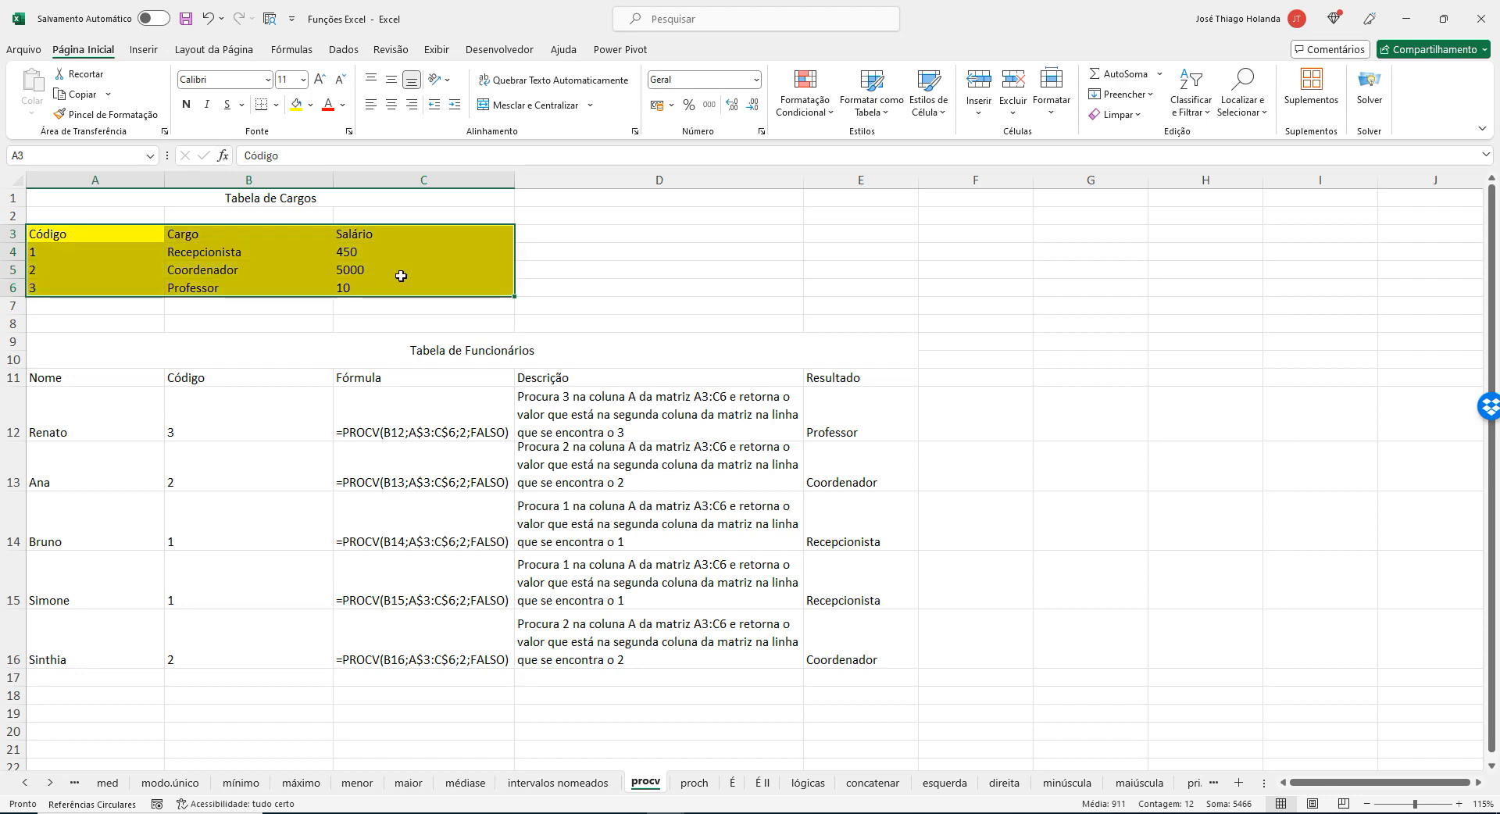
pyautogui.click(614, 265)
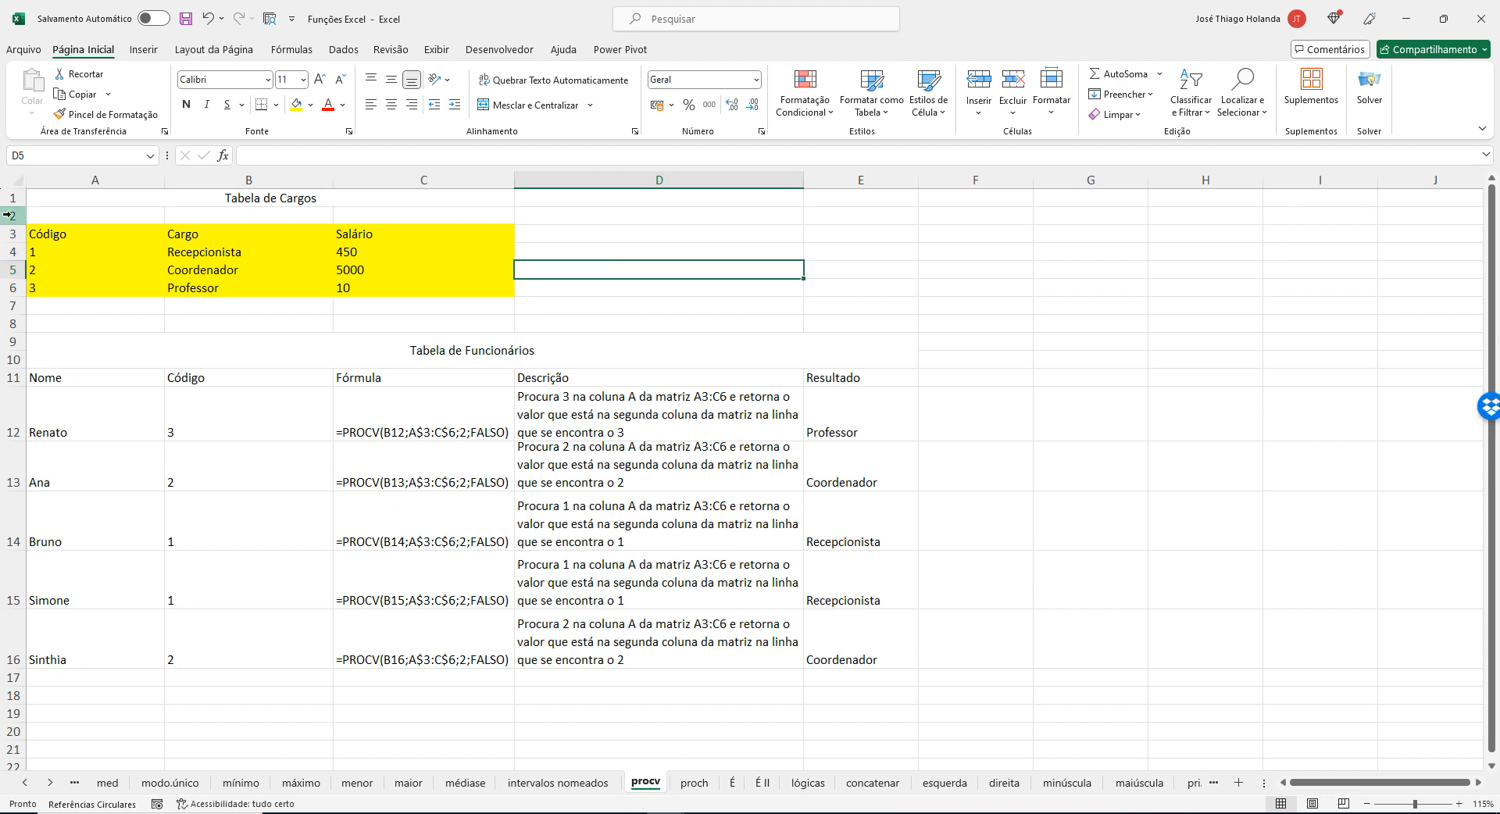
# Trace the lookup of the code in B12 through A3:A6 to A6 and the second table column B3:B6.
pyautogui.moveTo(130, 234); pyautogui.dragTo(130, 295)
pyautogui.moveTo(290, 234); pyautogui.dragTo(227, 292)
pyautogui.click(204, 289)
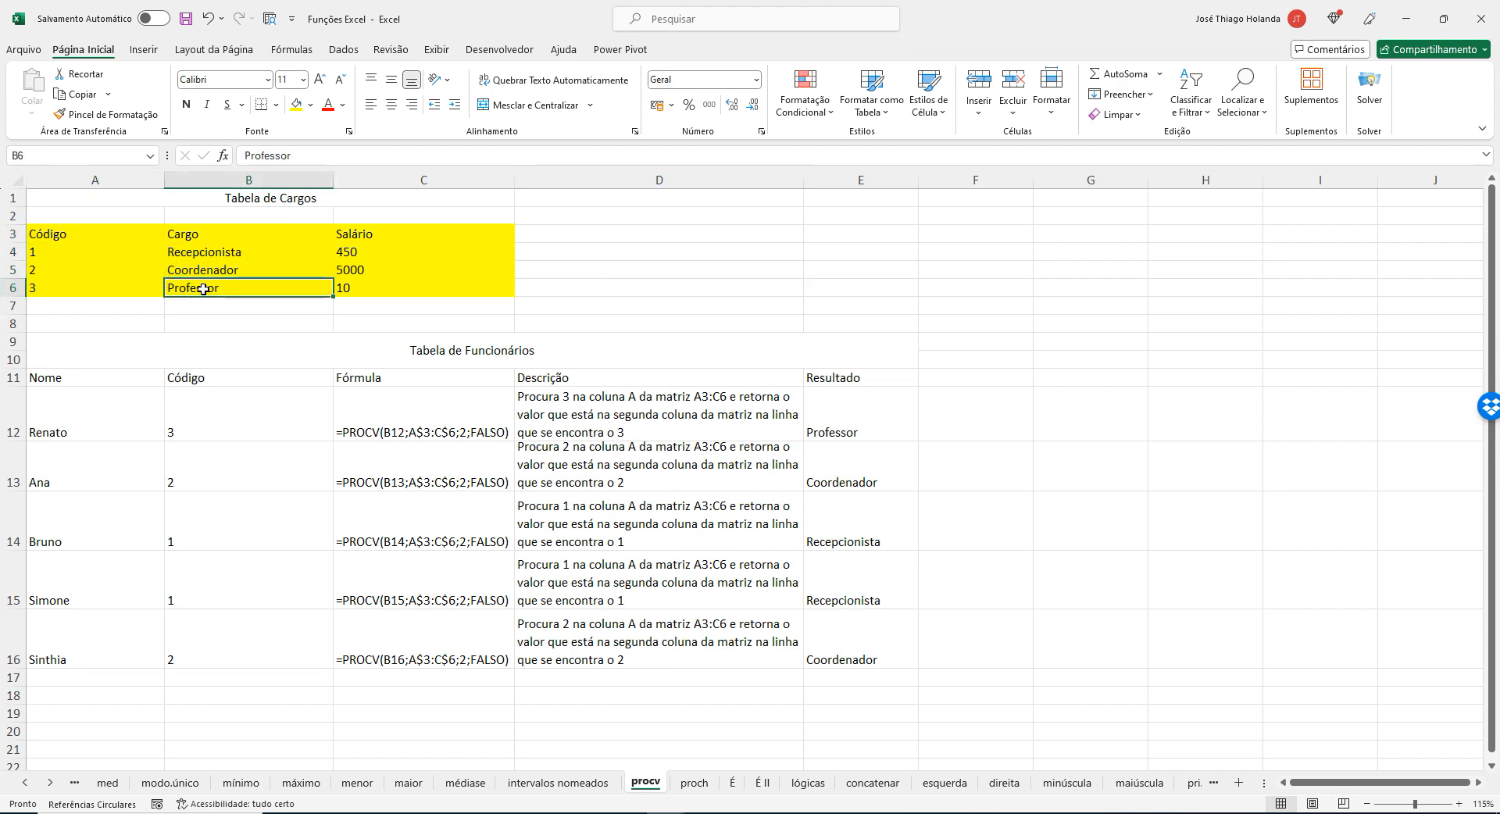
pyautogui.moveTo(82, 234); pyautogui.dragTo(83, 288)
pyautogui.click(204, 419)
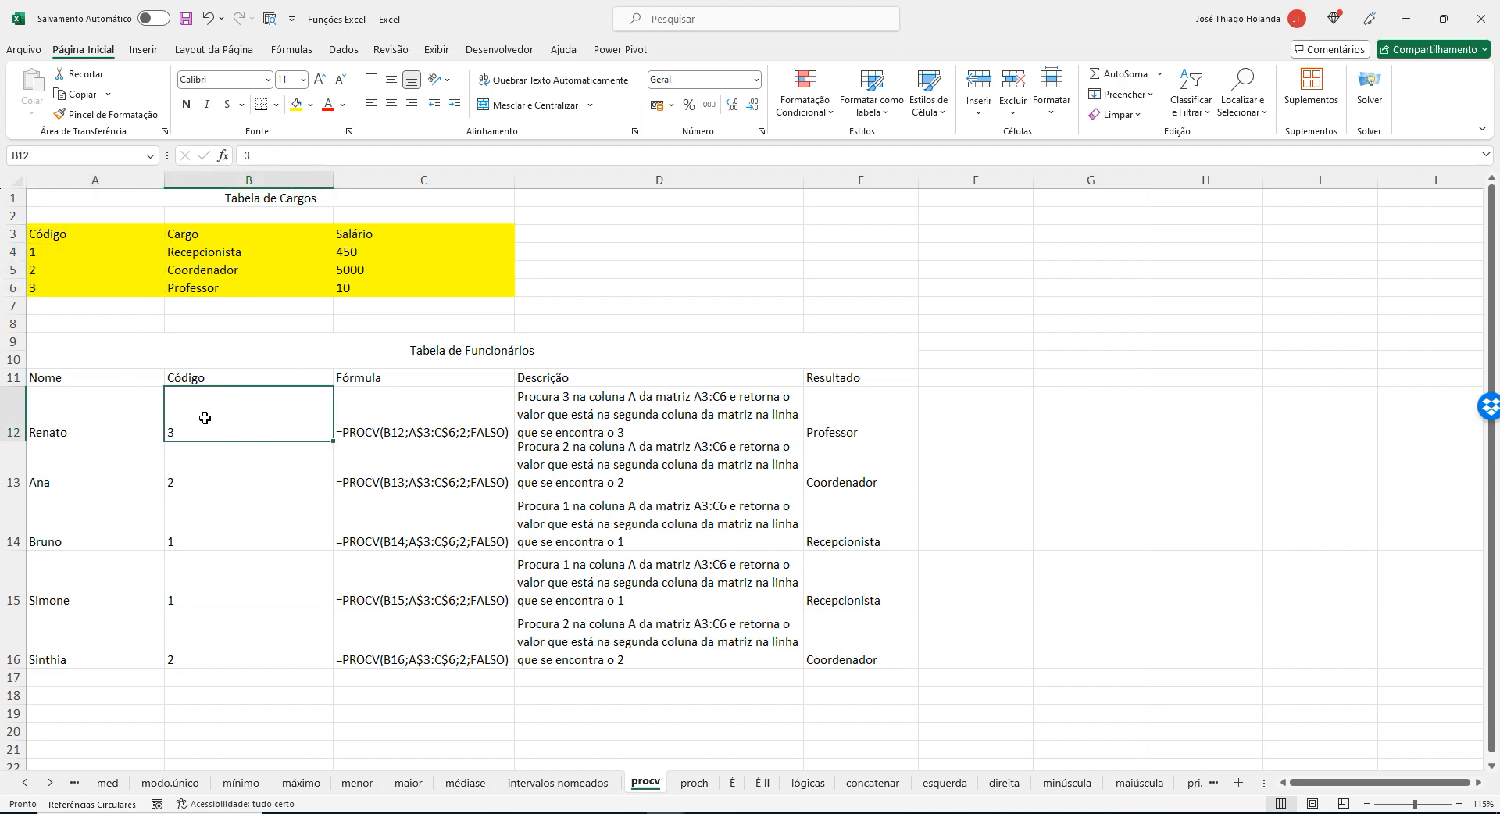
pyautogui.click(59, 286)
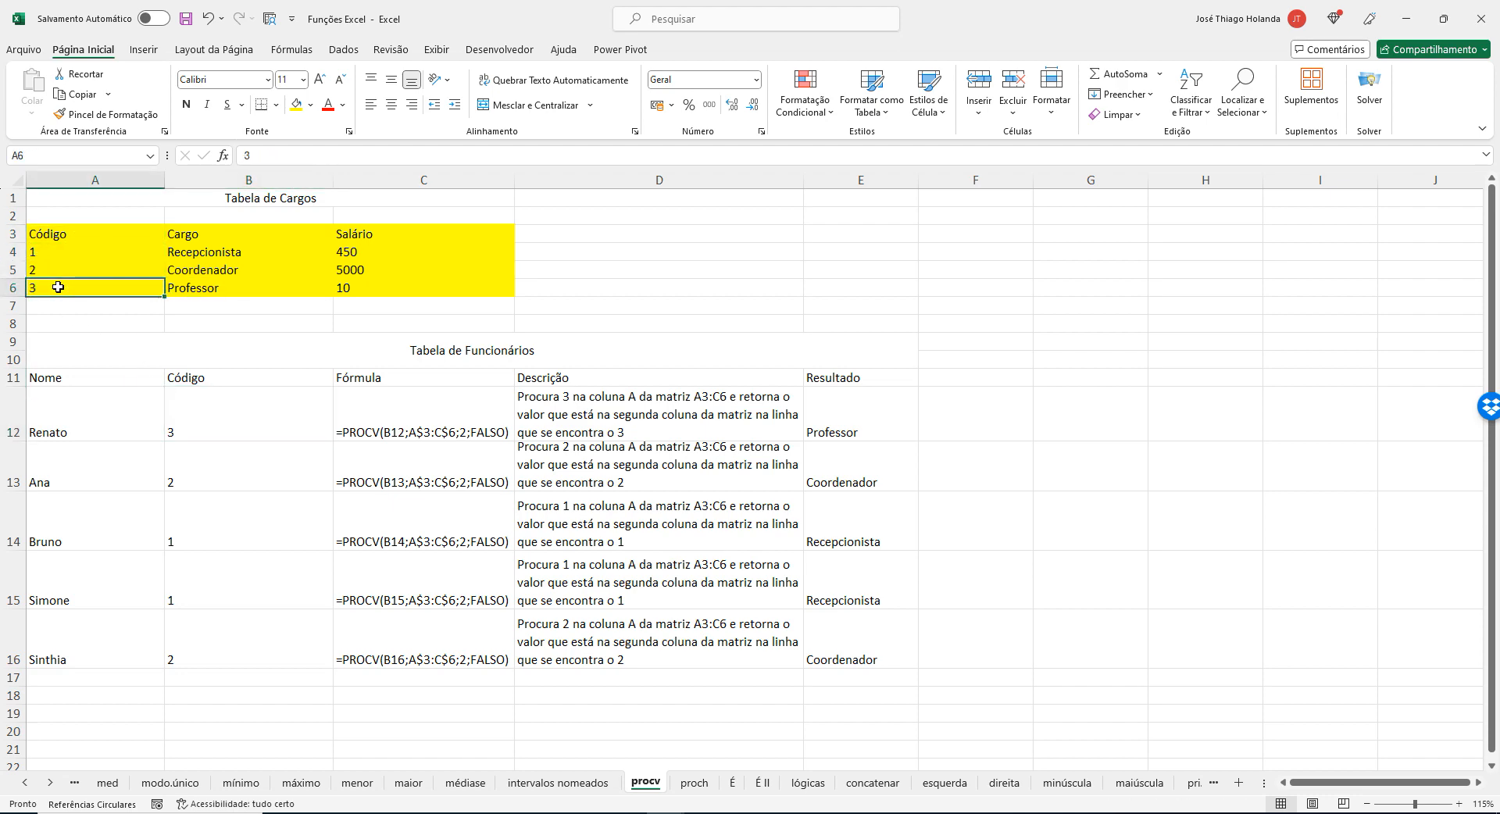
pyautogui.moveTo(186, 237); pyautogui.dragTo(197, 291)
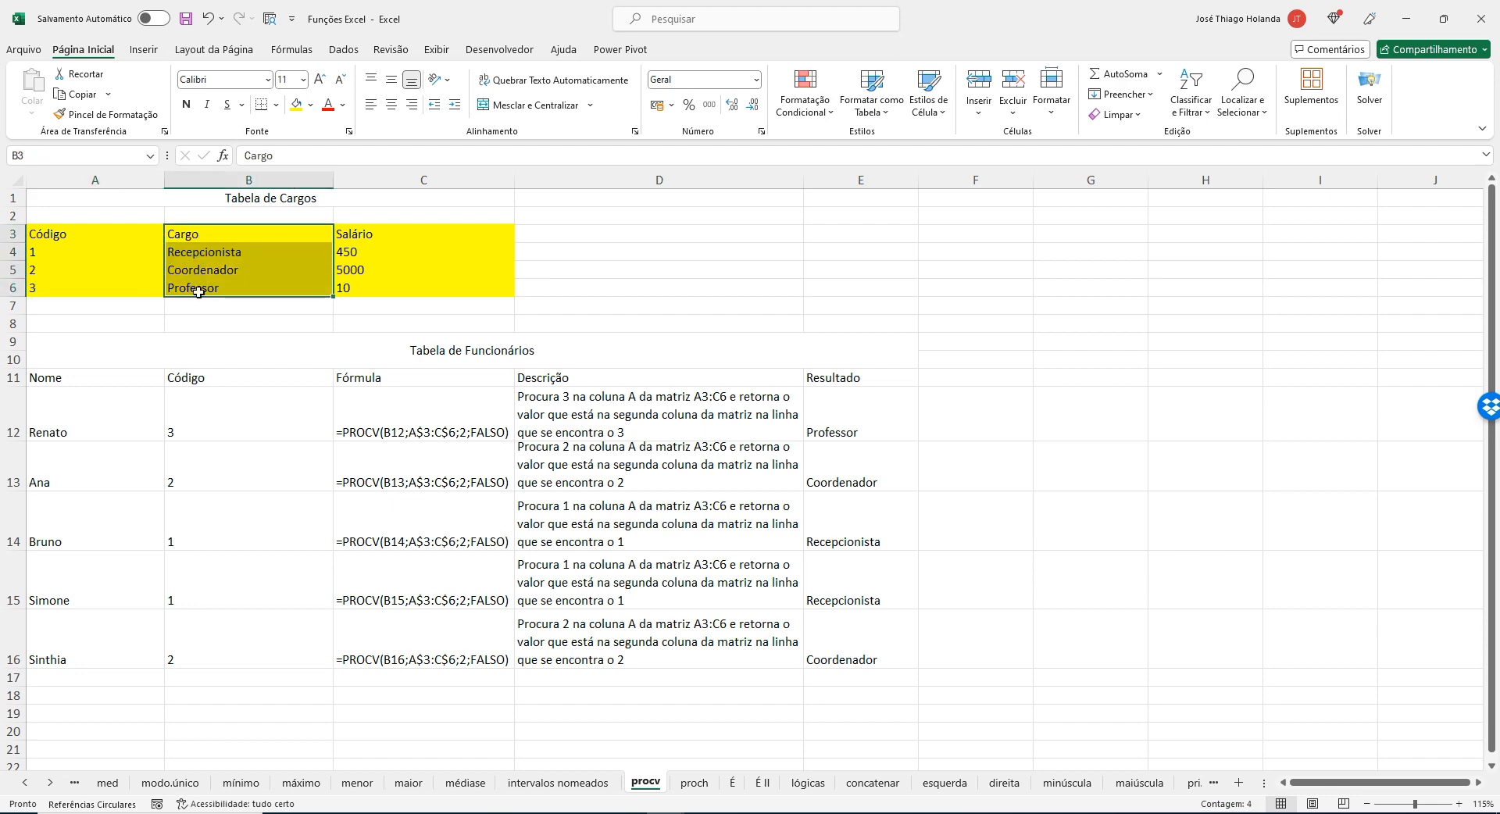
# In the Notepad formula, highlight column index 2, the semicolon after the range, the colon, and the range A$3:C$6.
pyautogui.hotkey('alt', 'Tab')
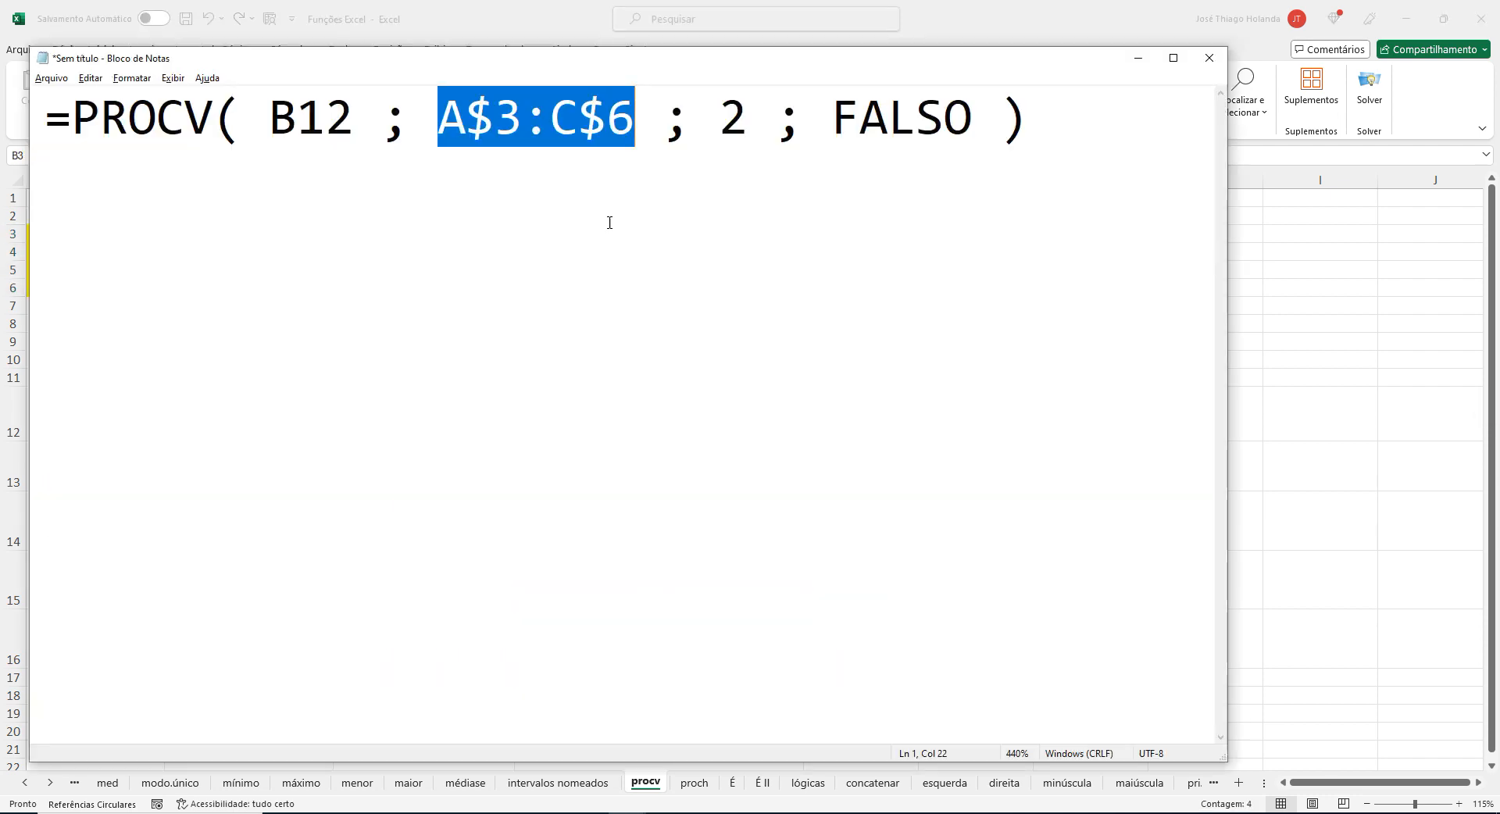
pyautogui.moveTo(725, 127); pyautogui.dragTo(748, 118)
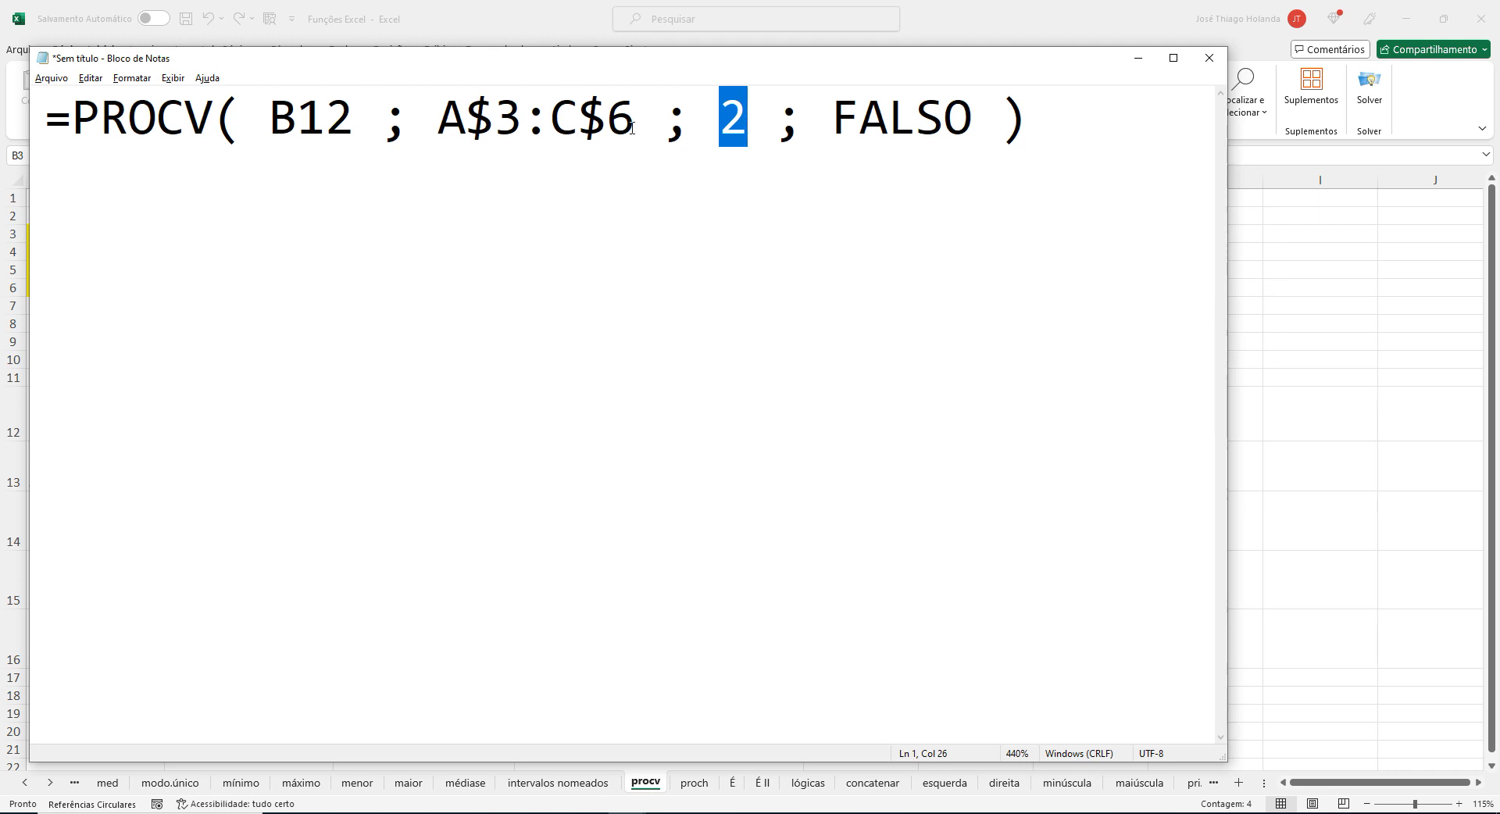
pyautogui.moveTo(663, 122); pyautogui.dragTo(692, 118)
pyautogui.moveTo(521, 123); pyautogui.dragTo(553, 122)
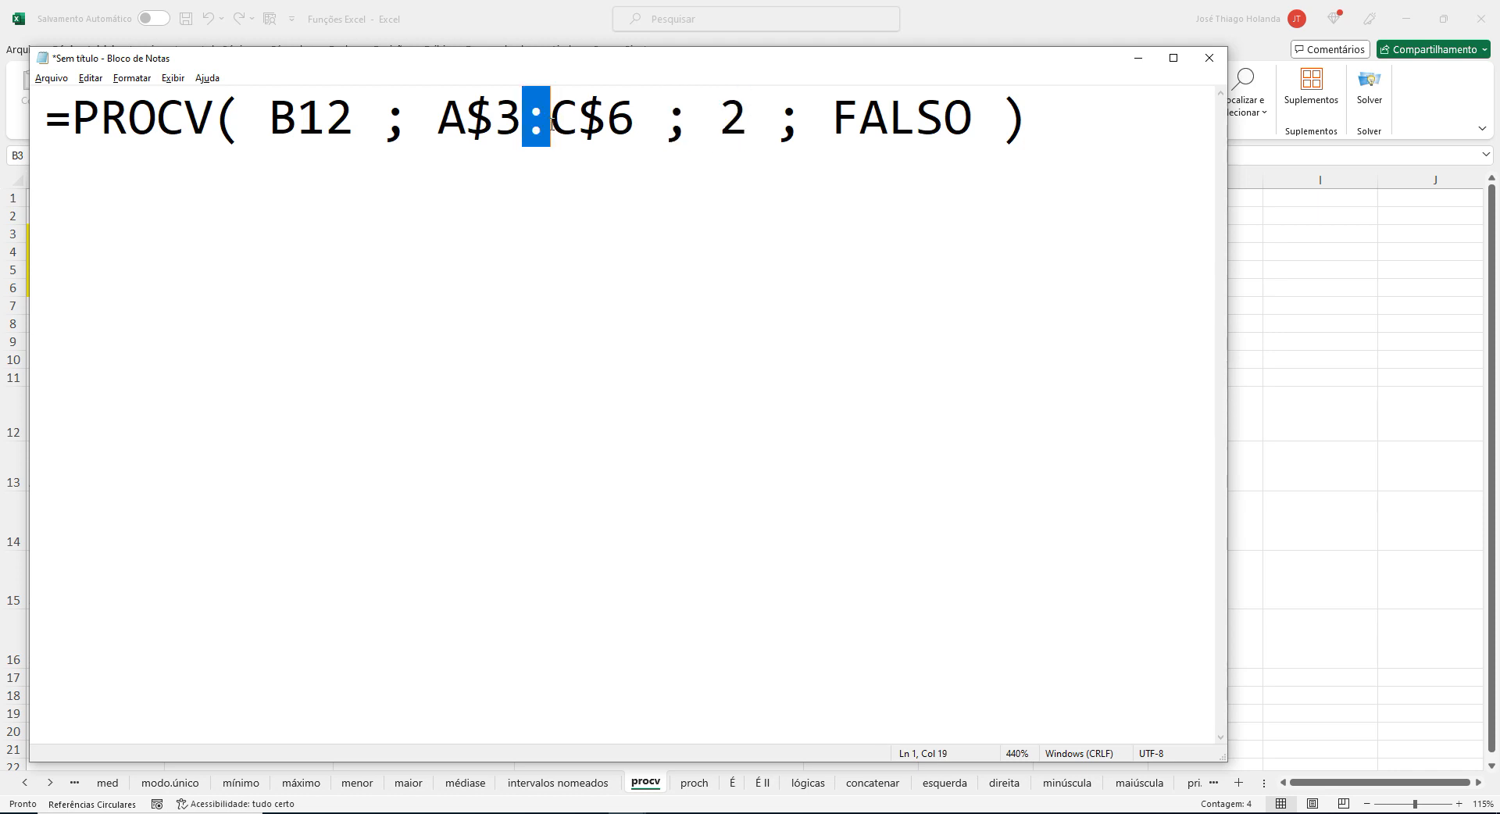
pyautogui.moveTo(440, 122); pyautogui.dragTo(625, 117)
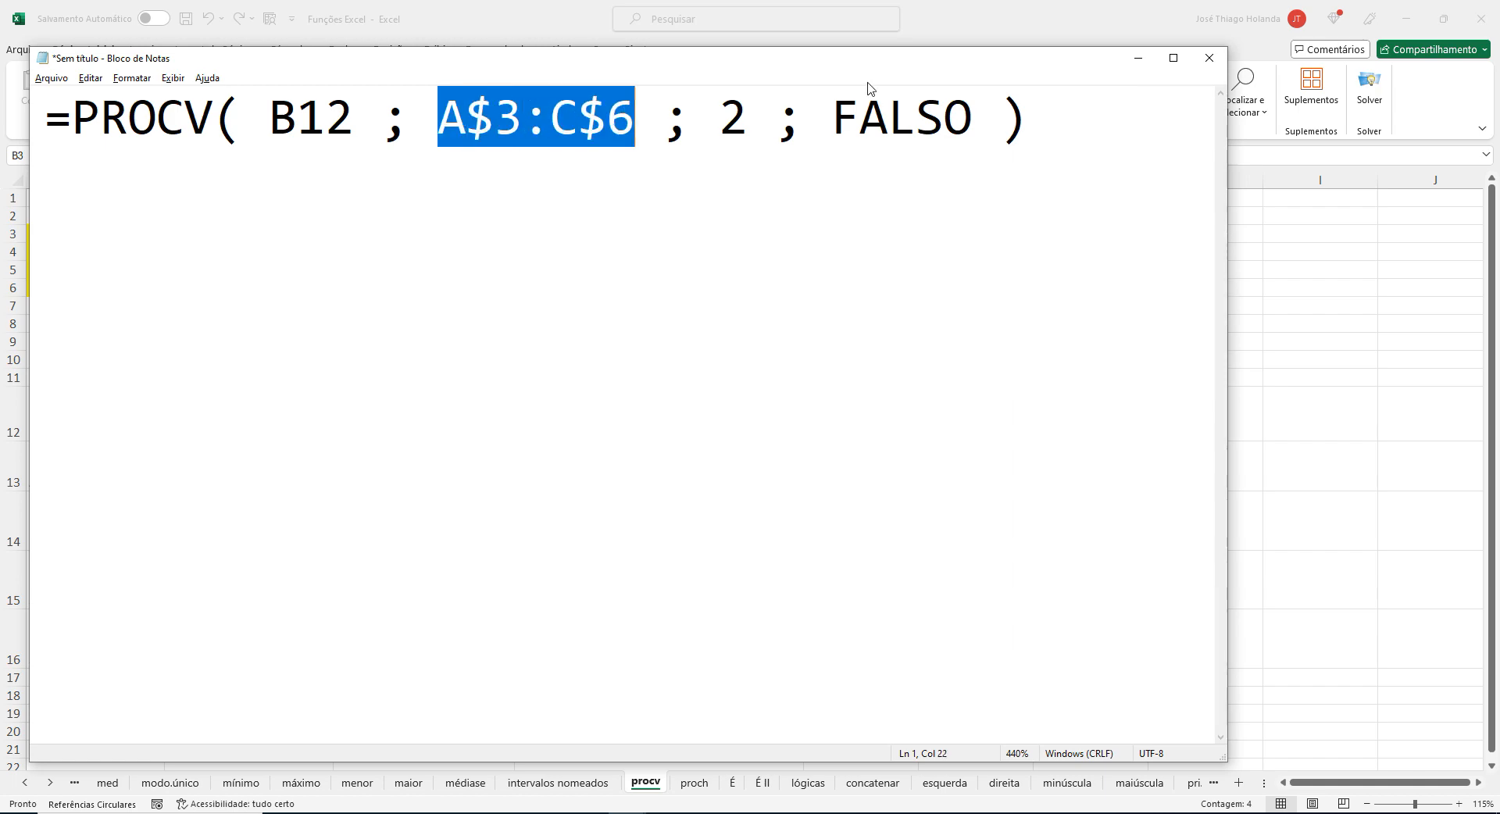
# Switch back to Excel, point out the table's last cell C6, and select the empty cell F12.
pyautogui.hotkey('alt', 'Tab')
pyautogui.click(438, 286)
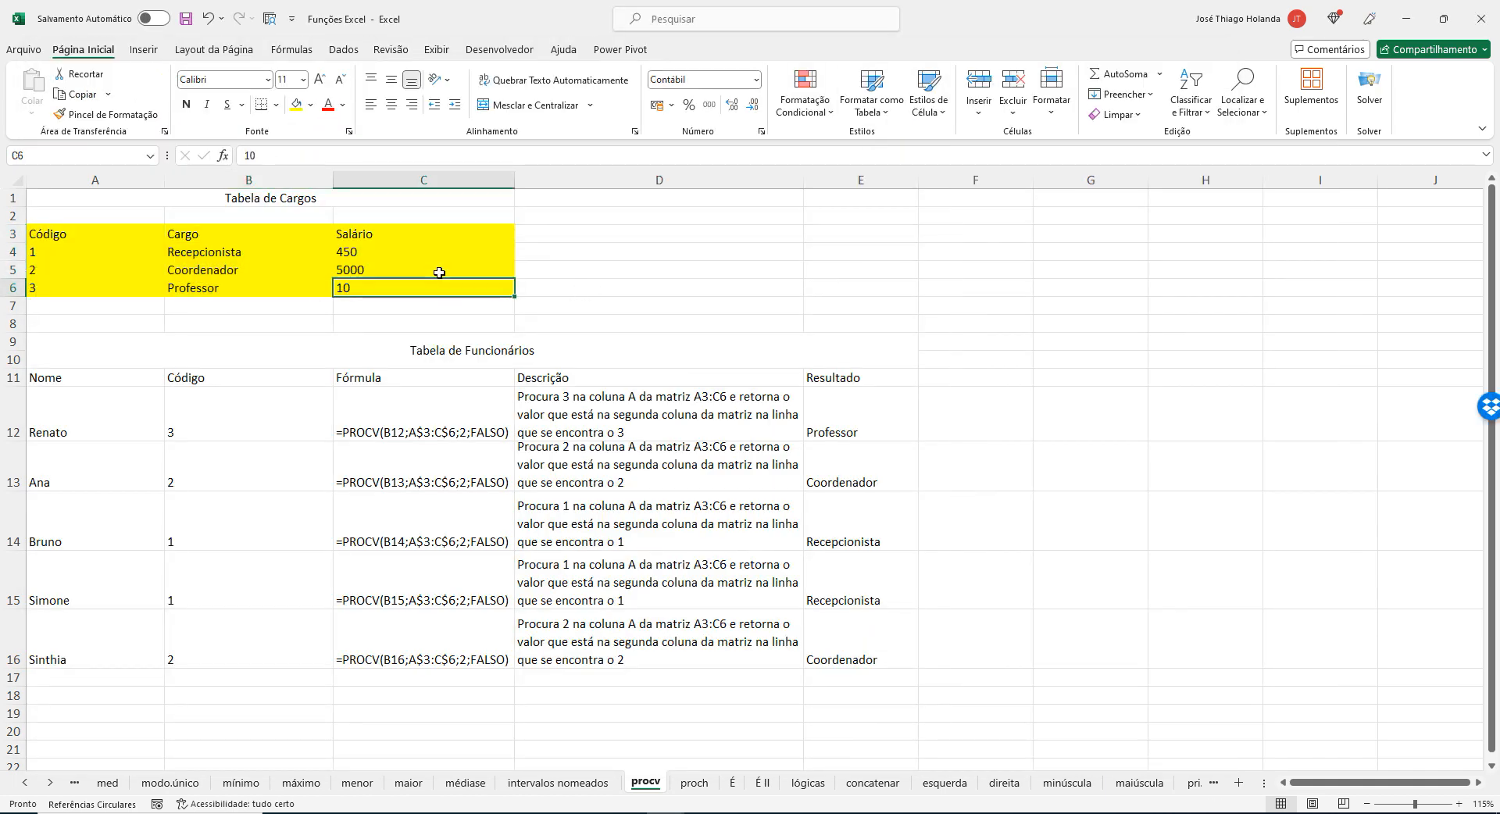
pyautogui.click(994, 418)
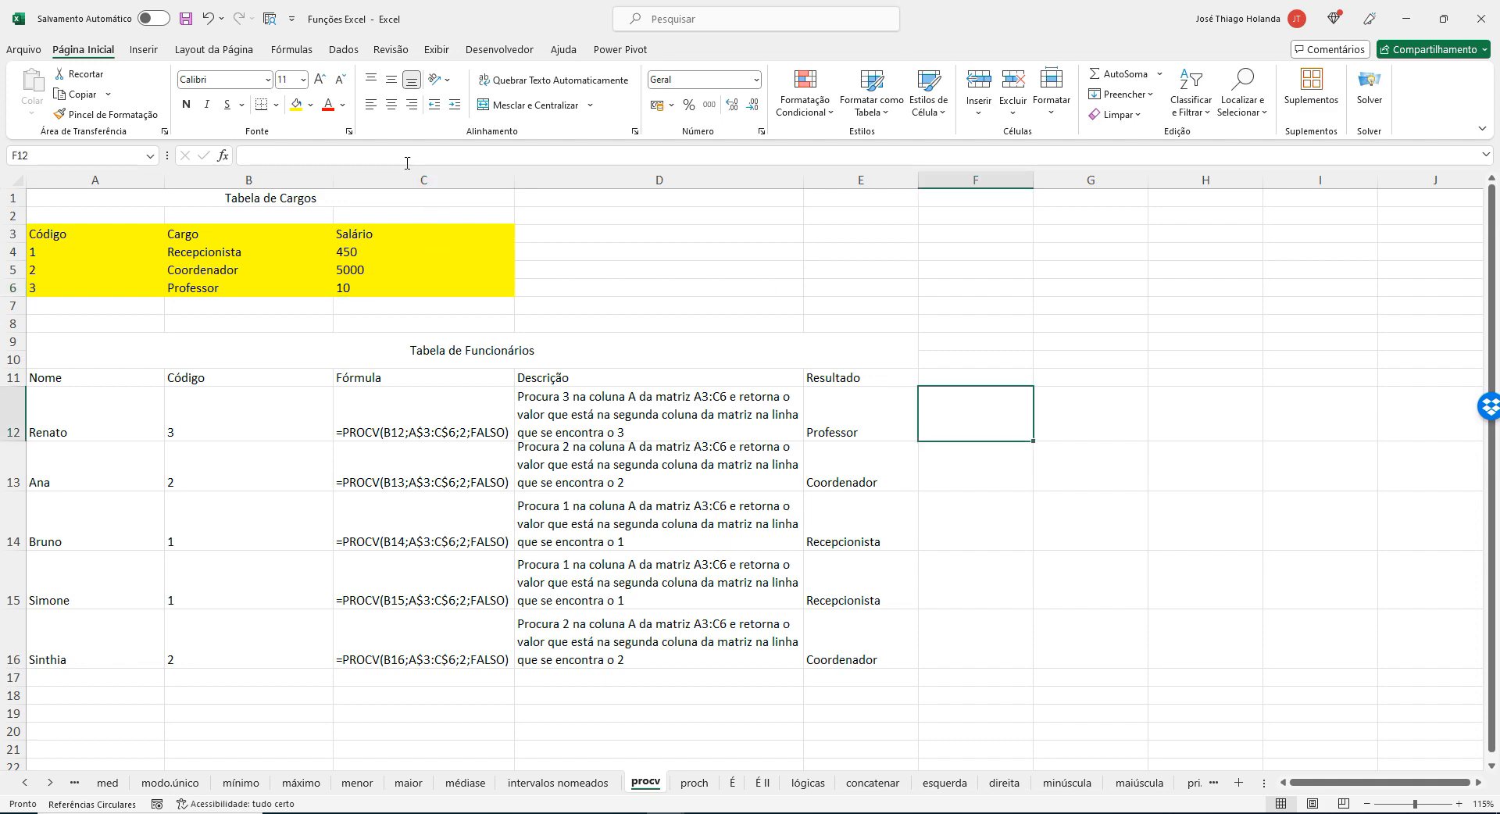
# Switch to Chrome and search Google for "procv excel" in a new tab.
pyautogui.moveTo(514, 812)
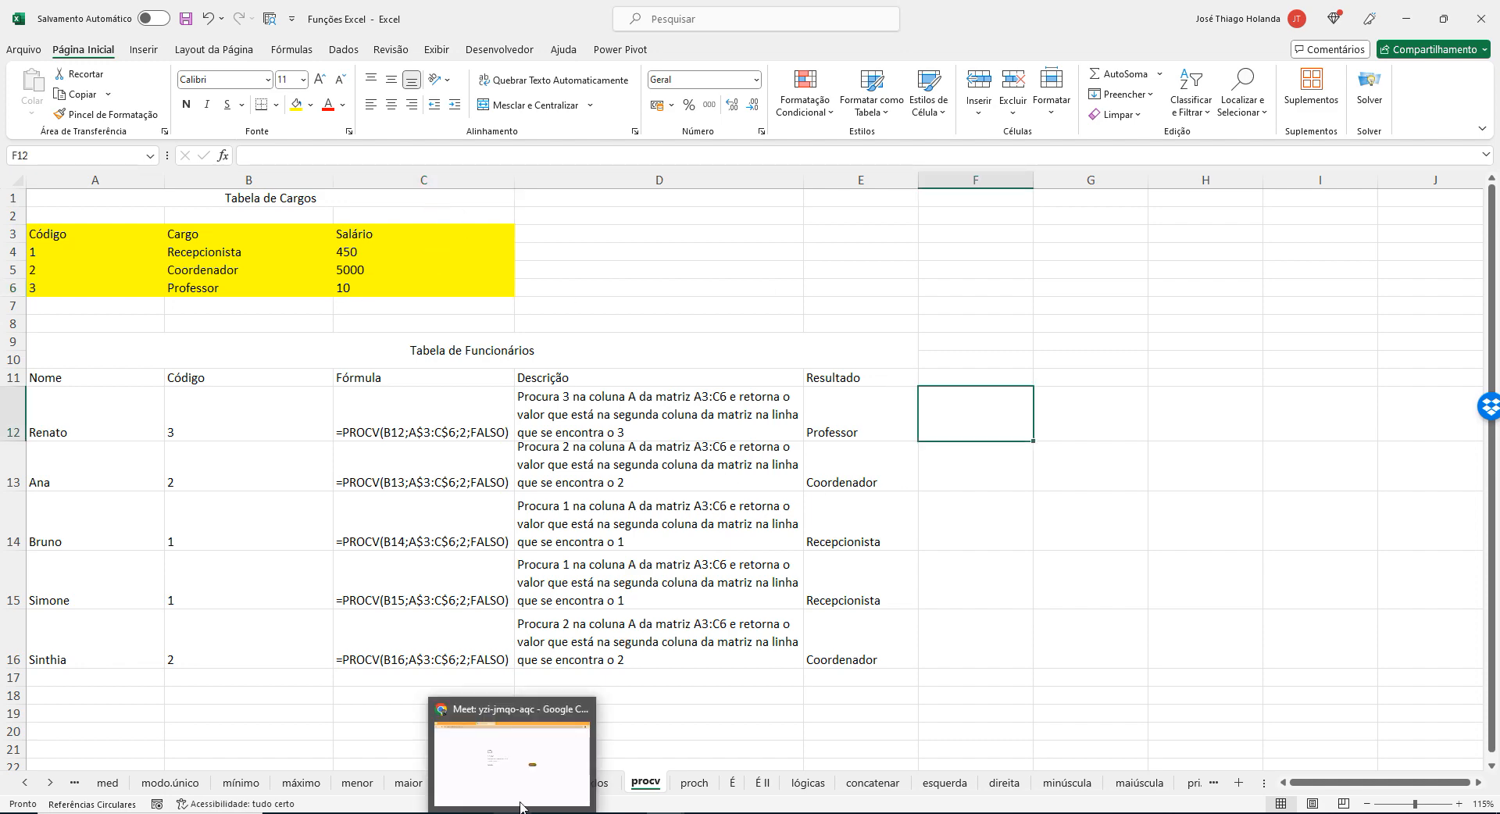
pyautogui.click(524, 779)
pyautogui.click(600, 15)
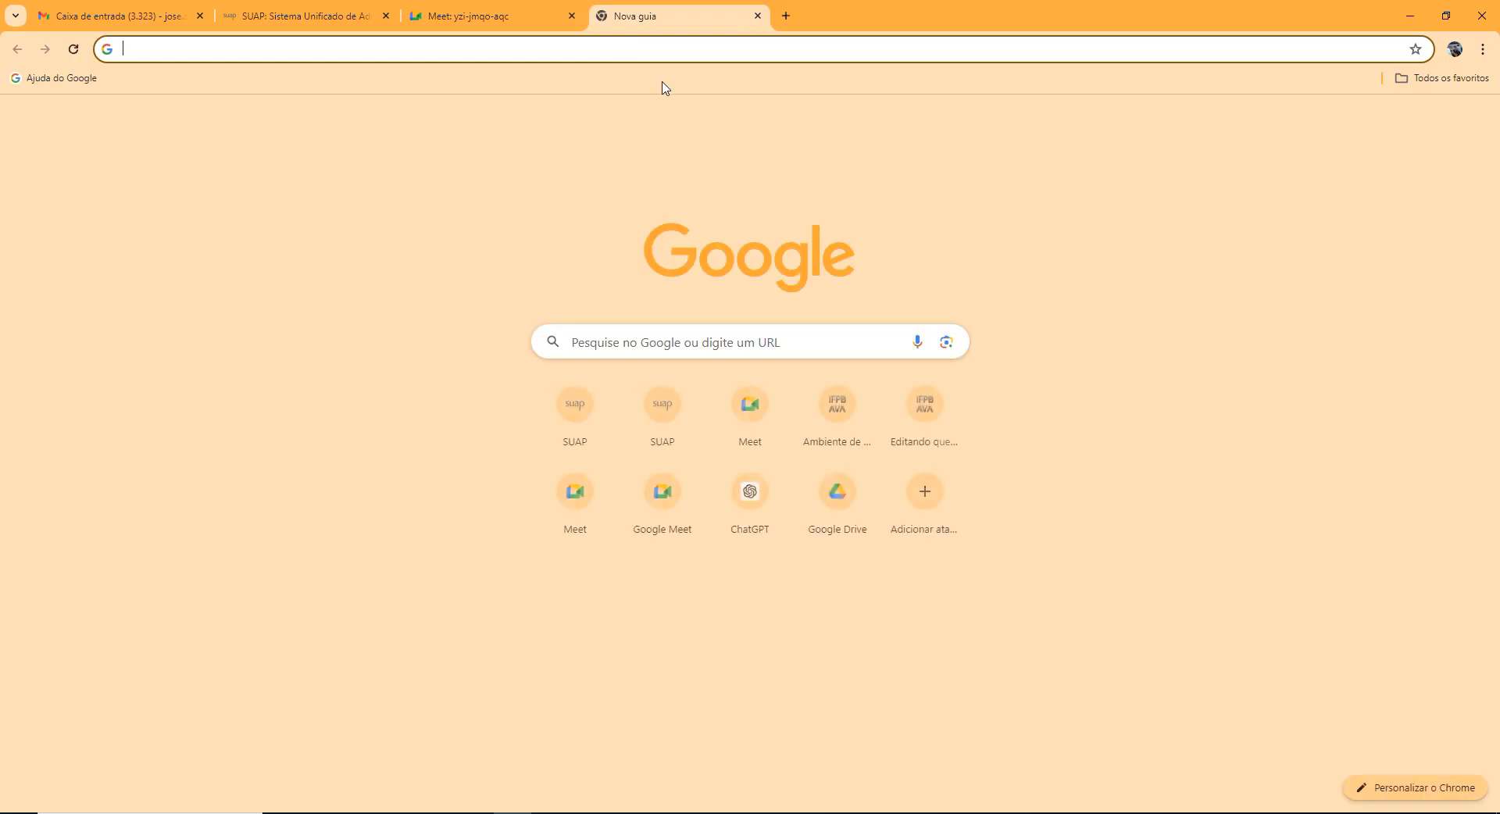
pyautogui.write('pr')
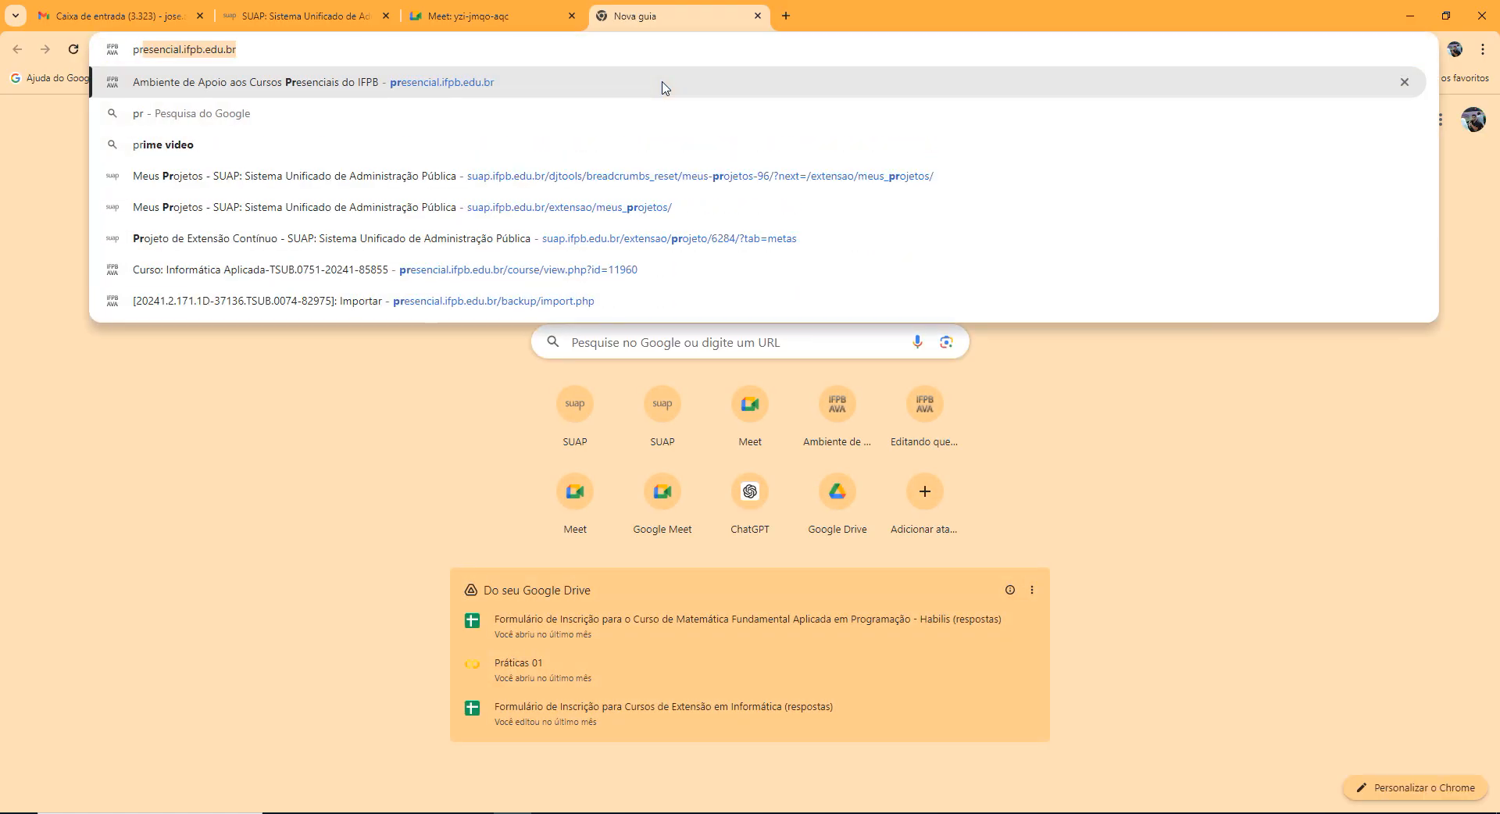
pyautogui.write('ocv e')
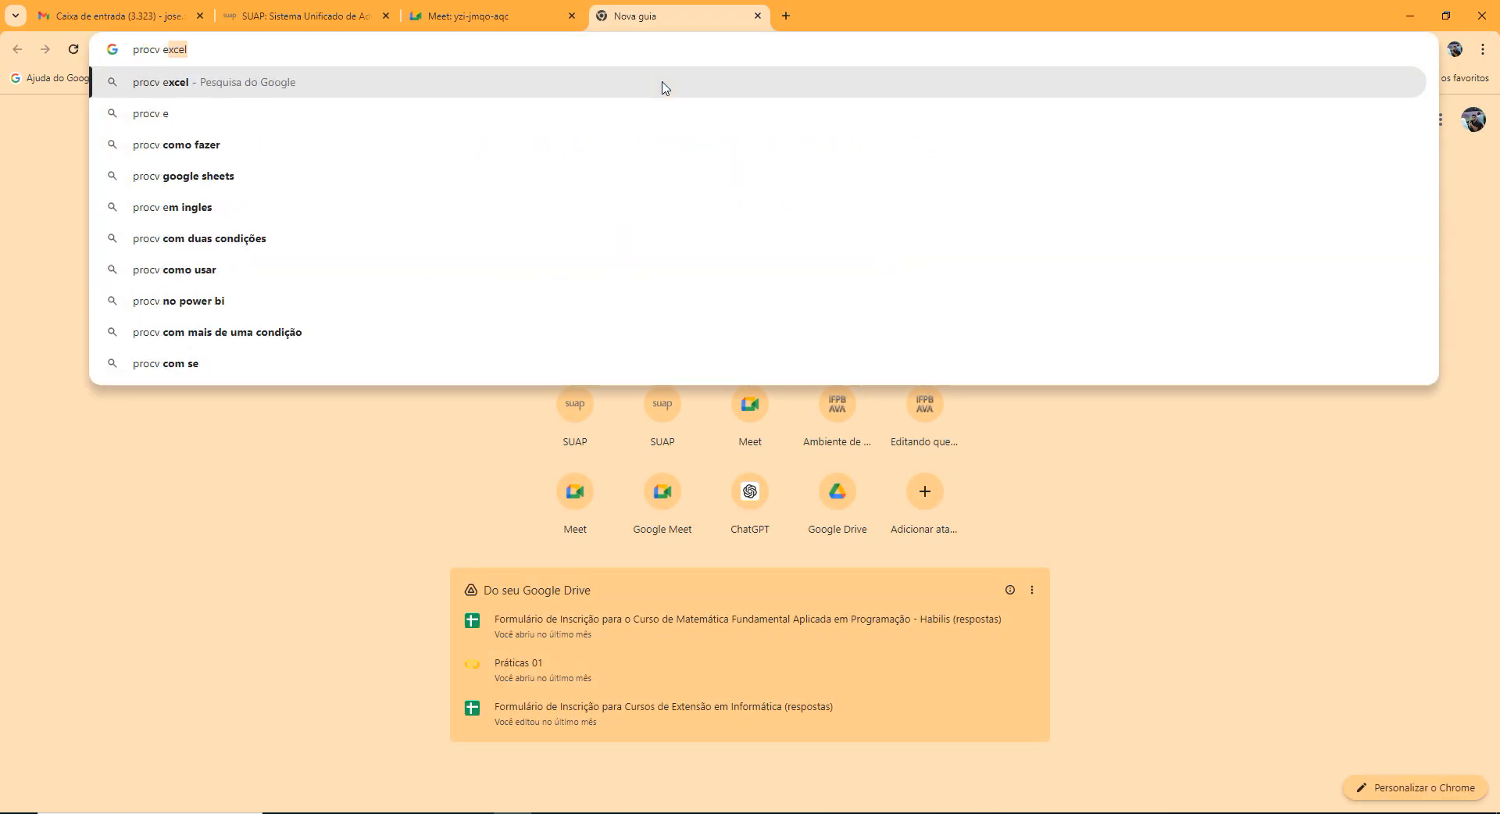
pyautogui.write('xcel')
pyautogui.press('Return')
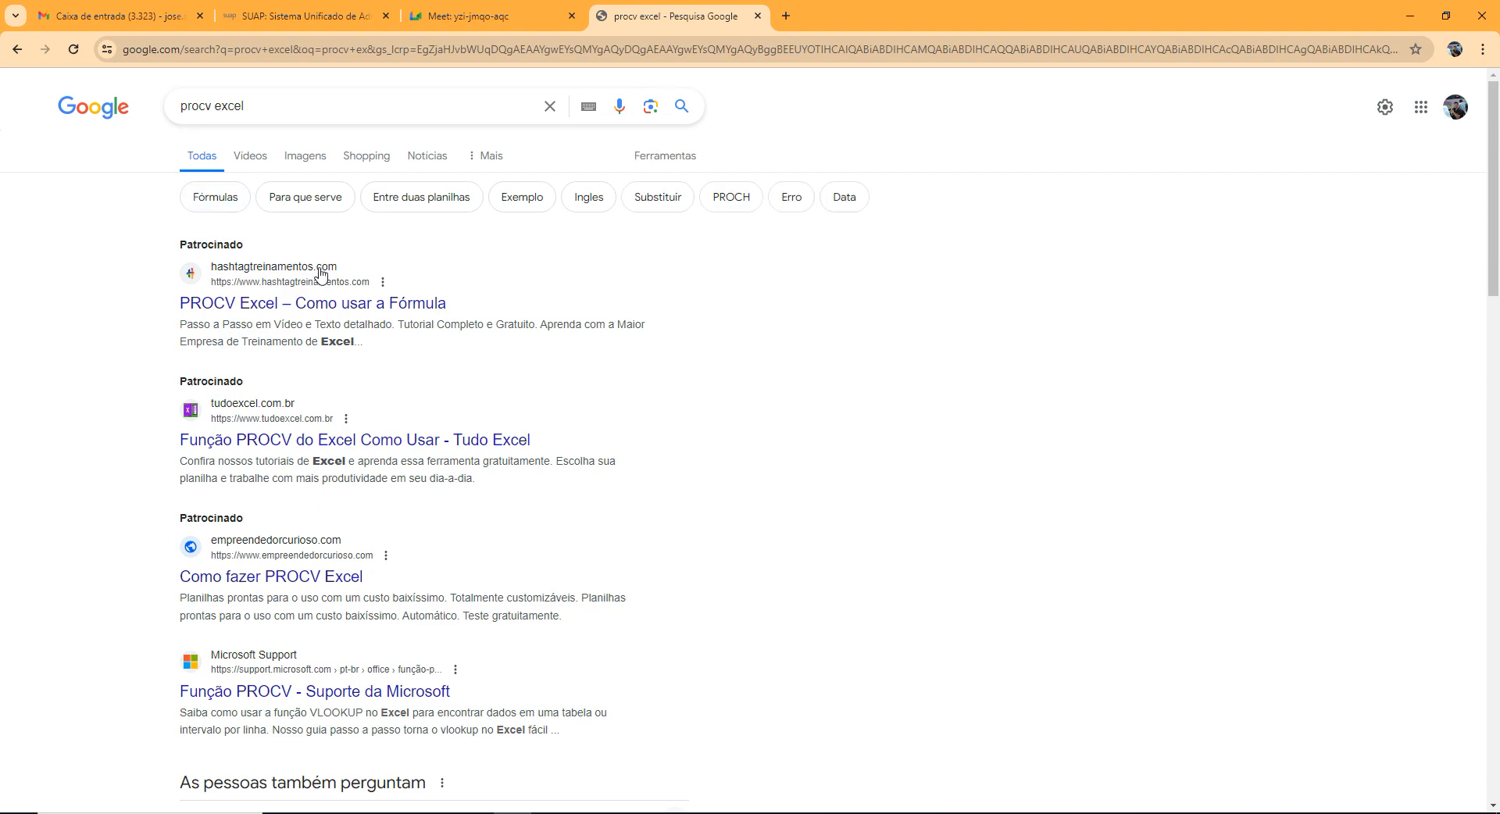
# Open the Microsoft Support article "Função PROCV" and find the list of required arguments under Introdução.
pyautogui.scroll(-2, 542, 478)
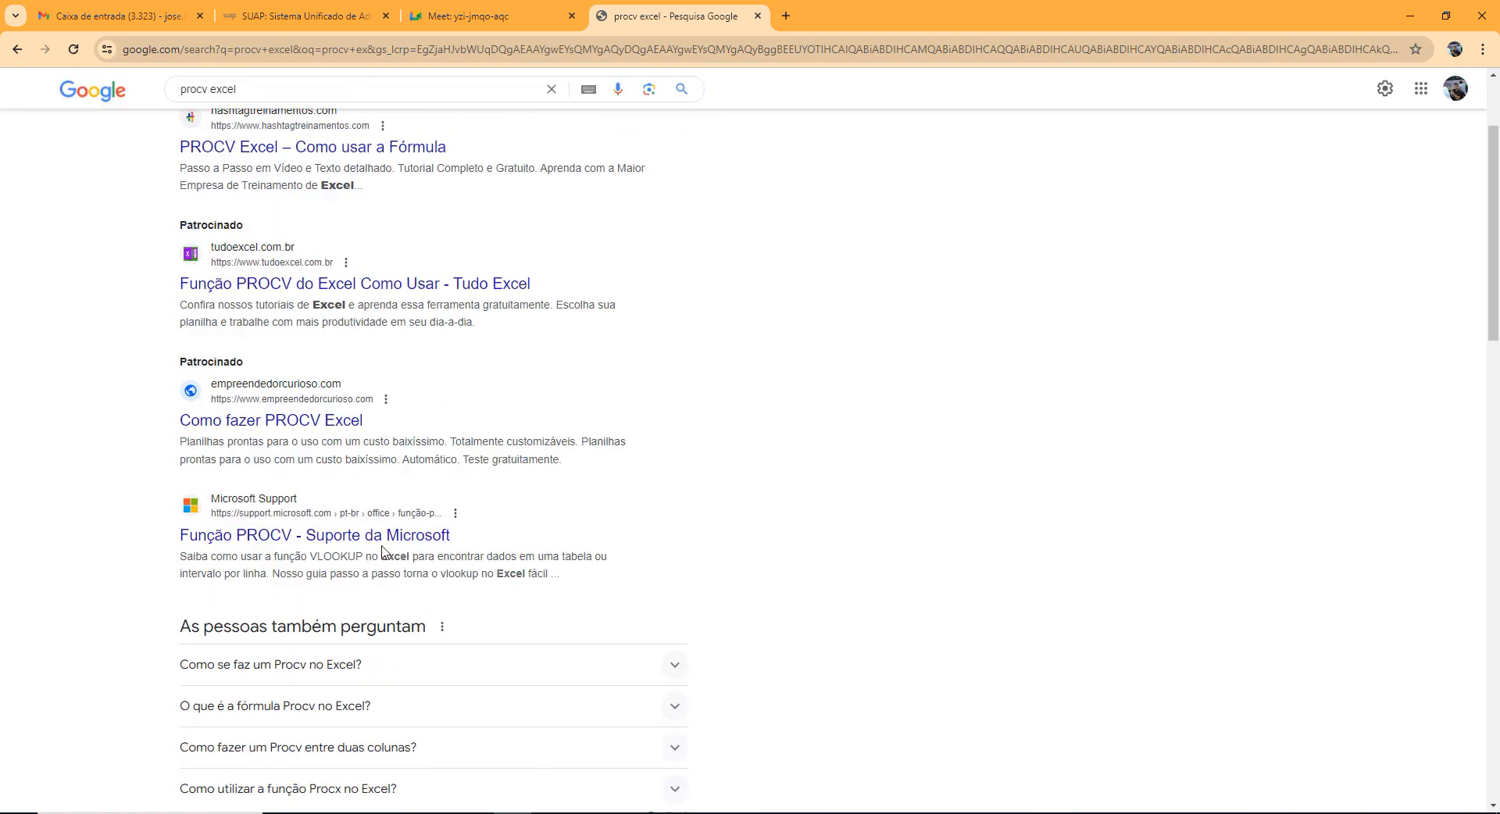
pyautogui.click(426, 539)
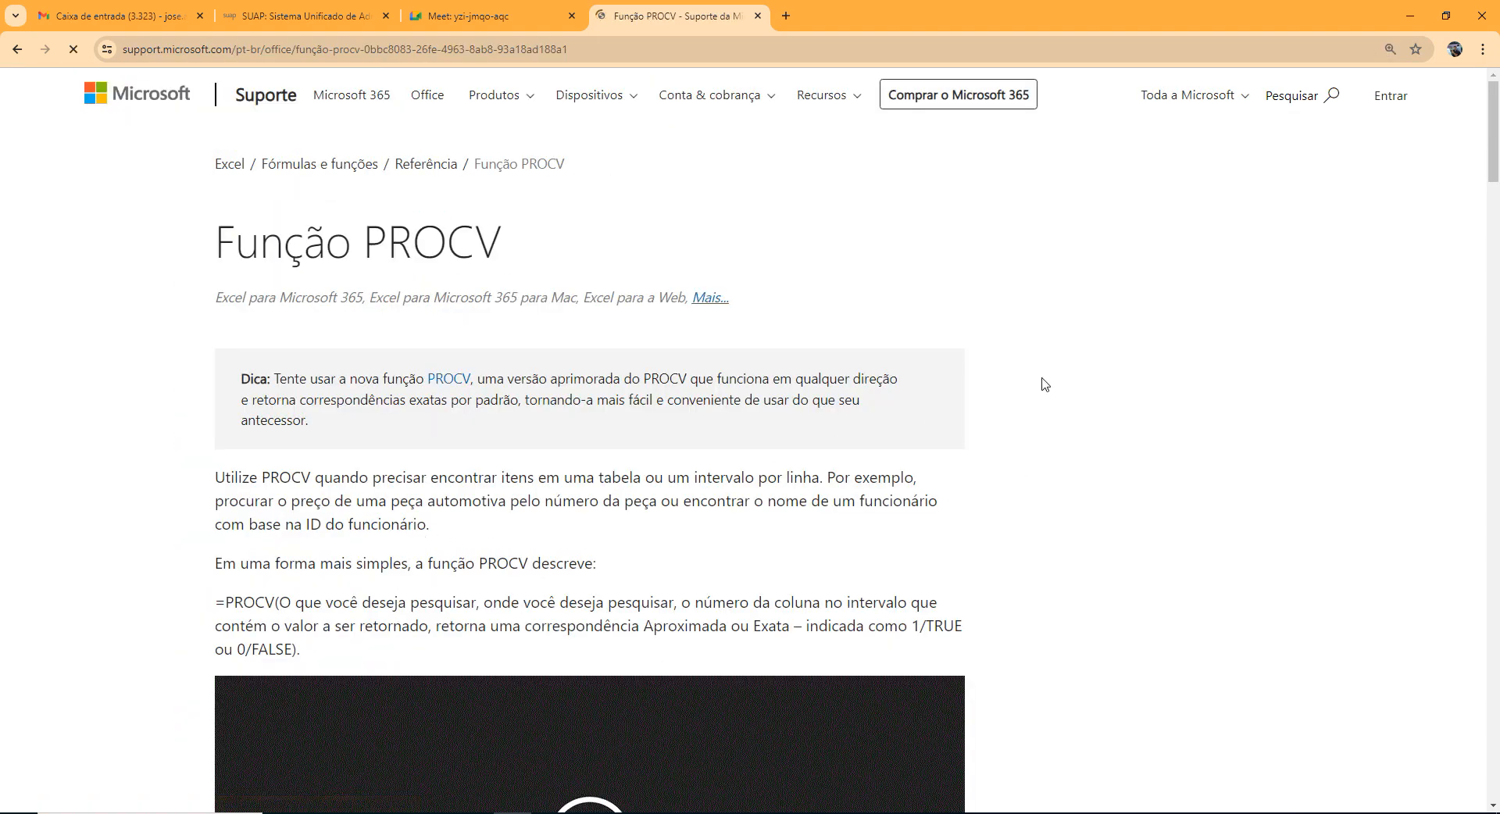
pyautogui.scroll(-6, 1047, 388)
pyautogui.scroll(6, 1058, 402)
pyautogui.scroll(-6, 768, 408)
pyautogui.scroll(-13, 972, 489)
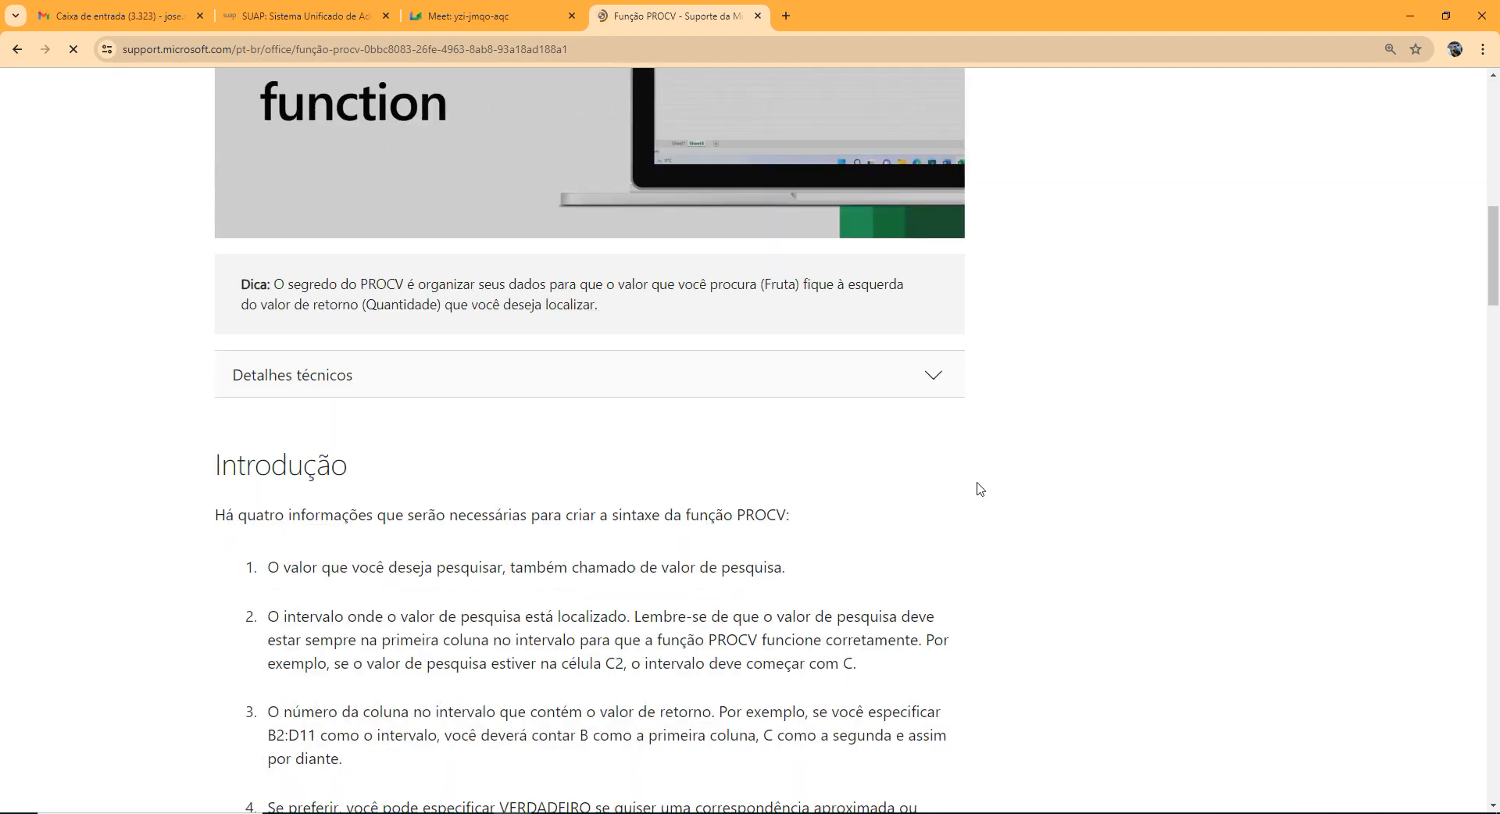
pyautogui.scroll(1, 739, 465)
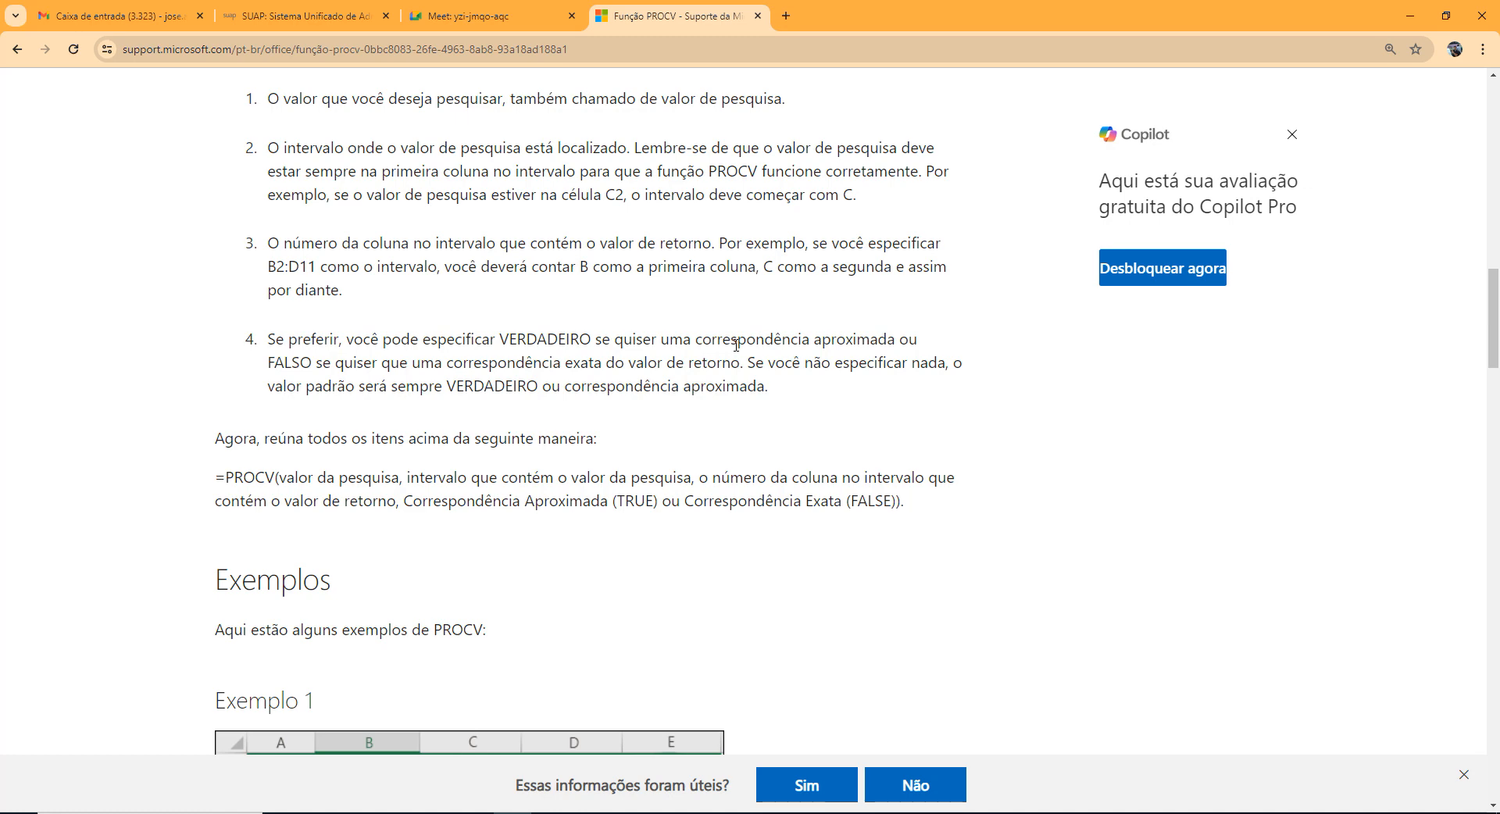
# Examine item 4 of the article by highlighting VERDADEIRO, the approximate match wording, FALSO, and the sentence on the default value.
pyautogui.doubleClick(550, 339)
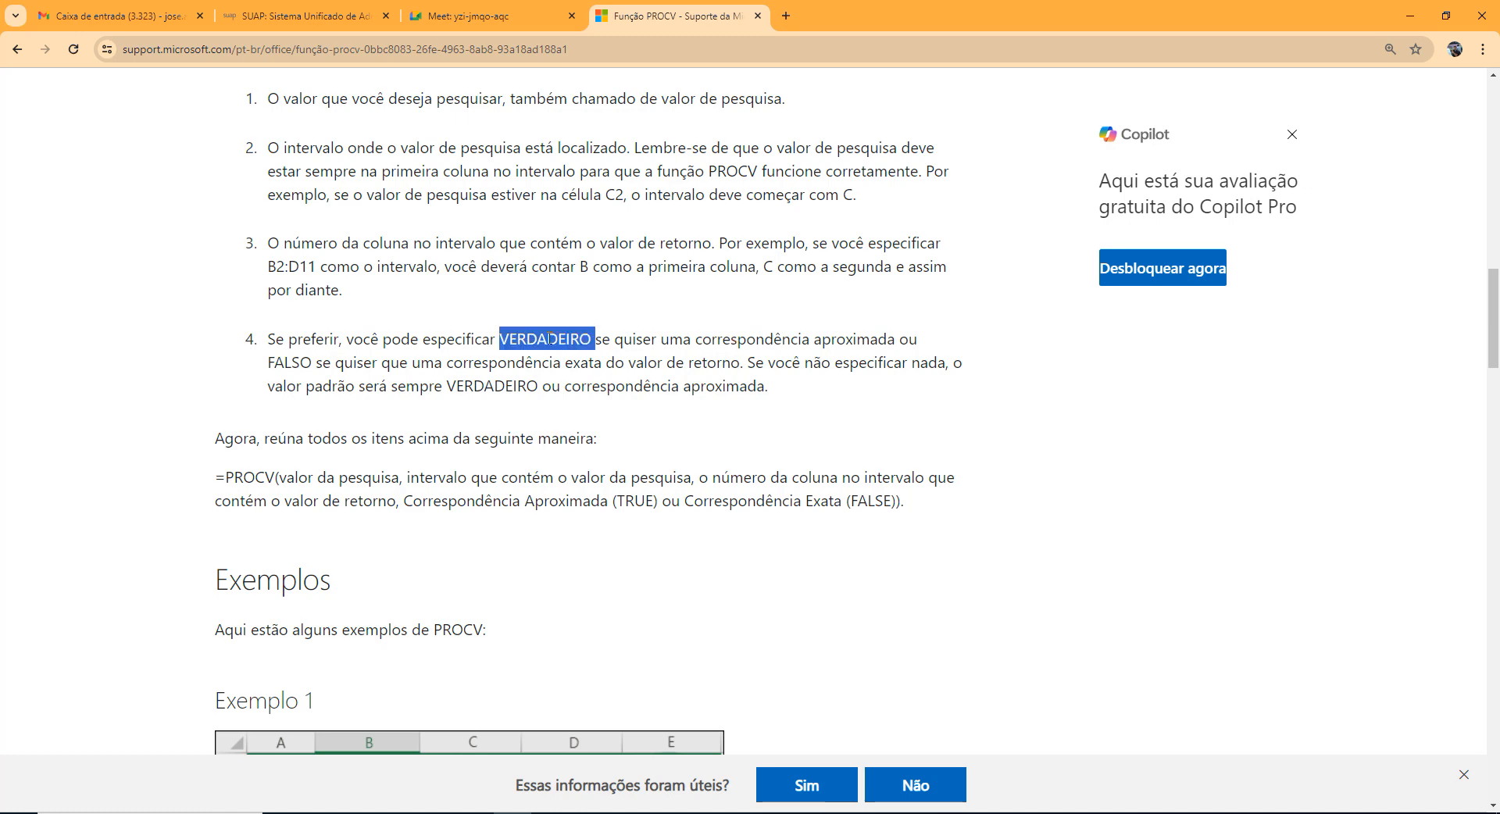
pyautogui.scroll(1, 555, 348)
pyautogui.moveTo(731, 417); pyautogui.dragTo(852, 417)
pyautogui.moveTo(603, 417); pyautogui.dragTo(926, 413)
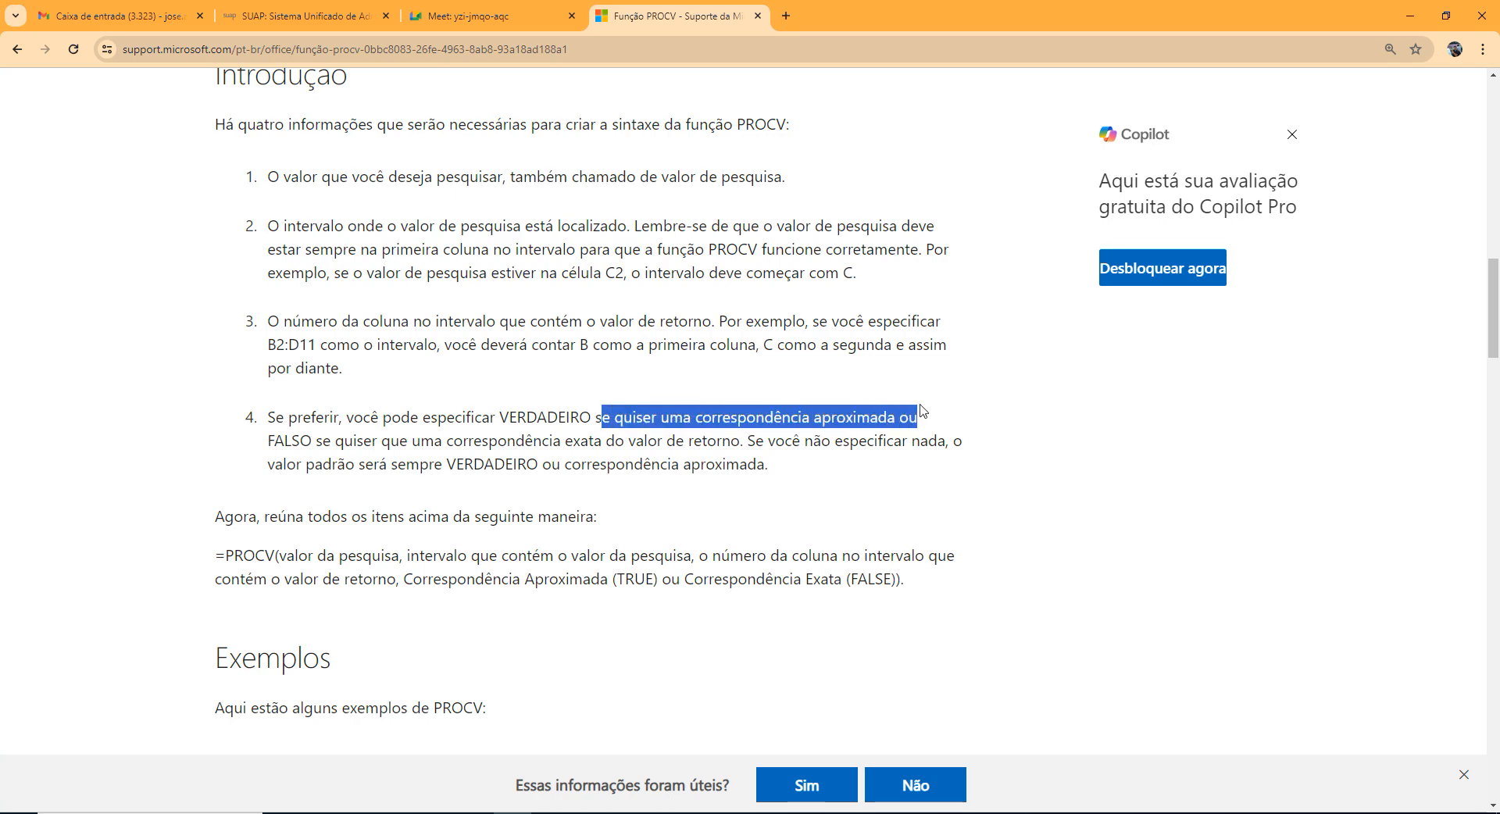
pyautogui.doubleClick(297, 445)
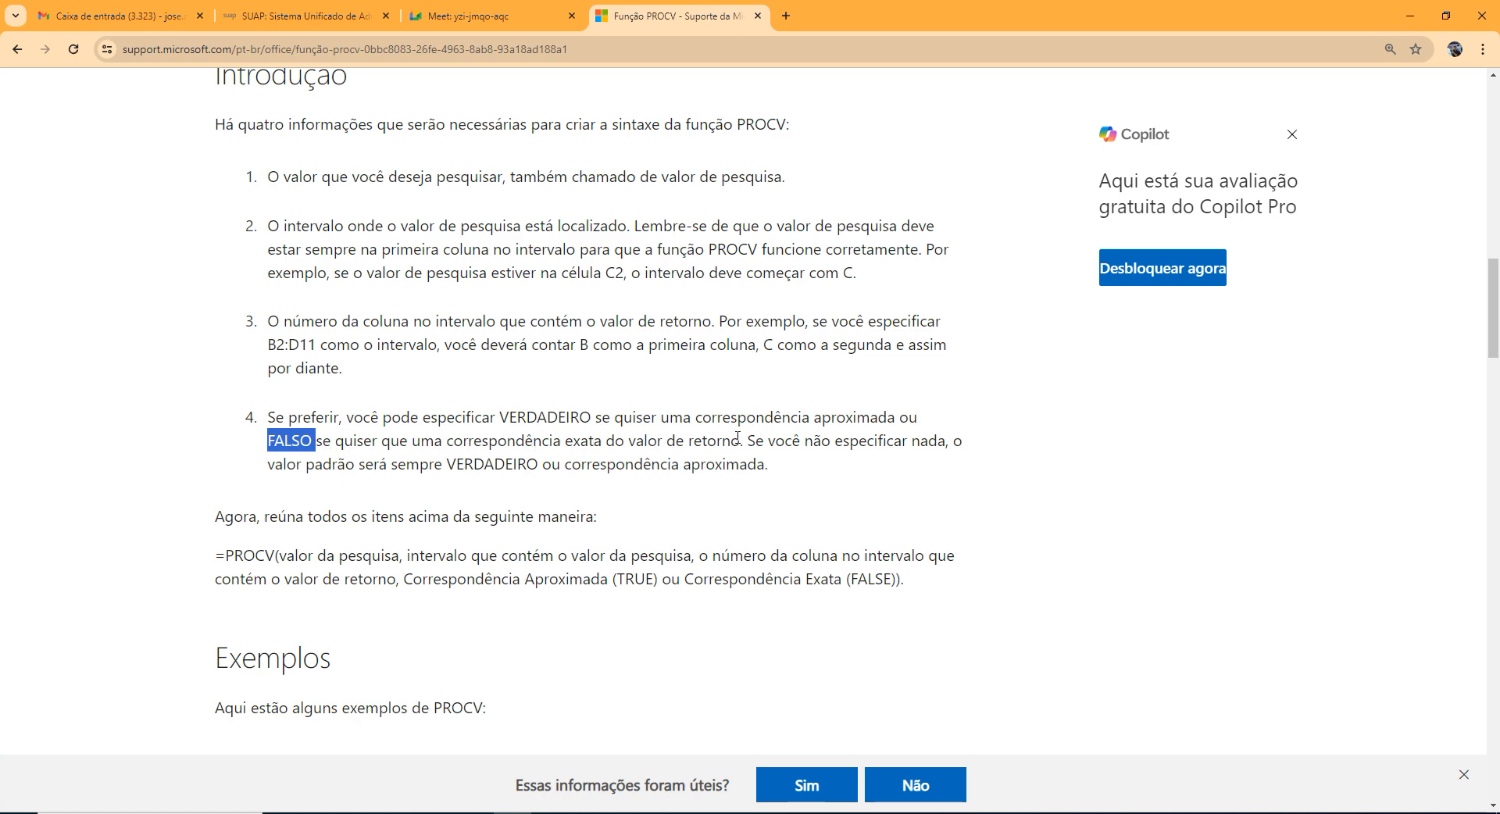
pyautogui.moveTo(743, 439); pyautogui.dragTo(779, 464)
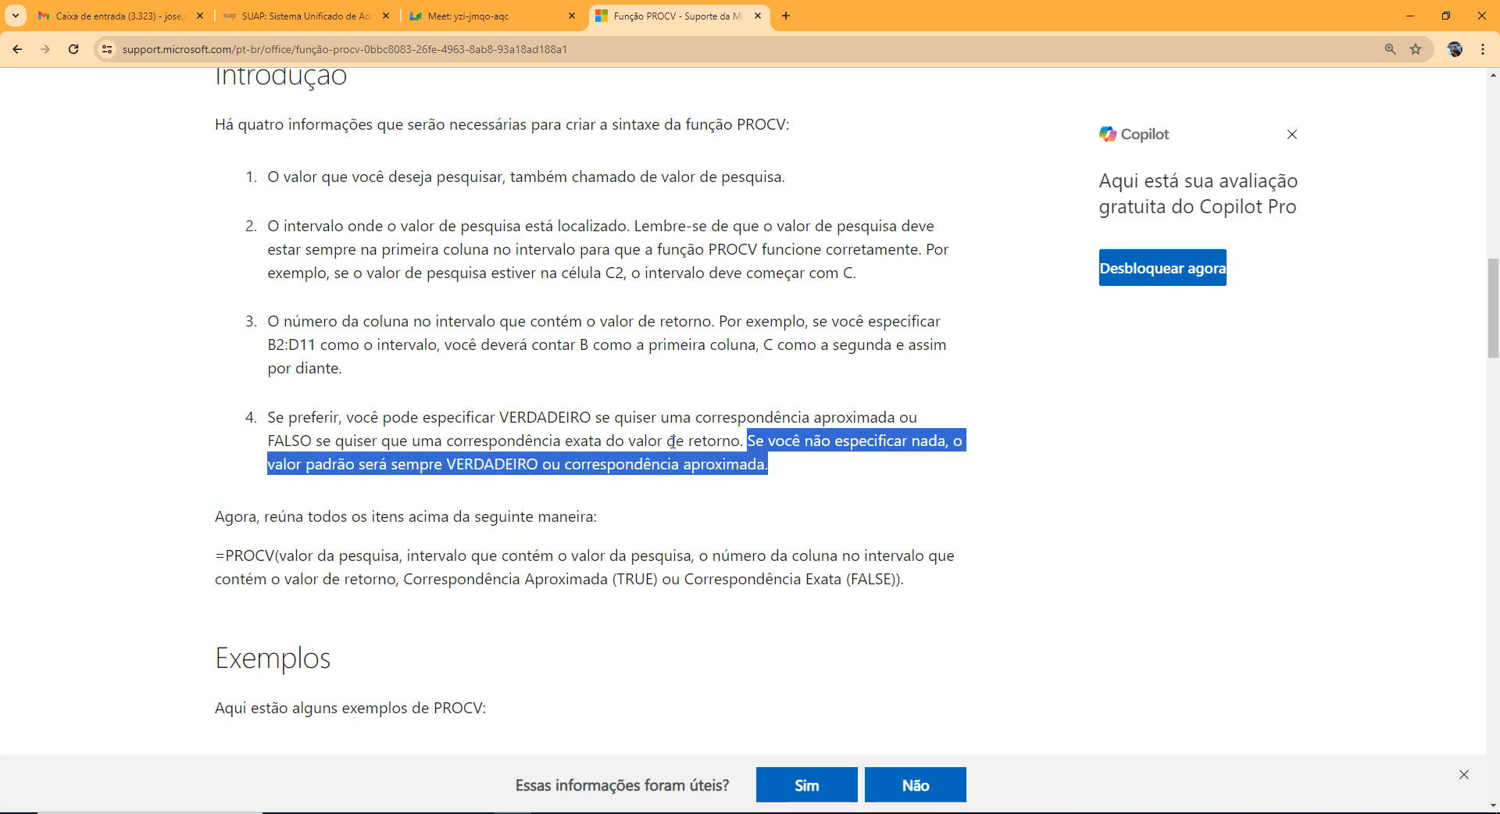
pyautogui.click(672, 441)
# Remove the "; FALSO" argument from the Notepad formula, undo the removal, and switch back to Excel.
pyautogui.hotkey('alt', 'Tab')
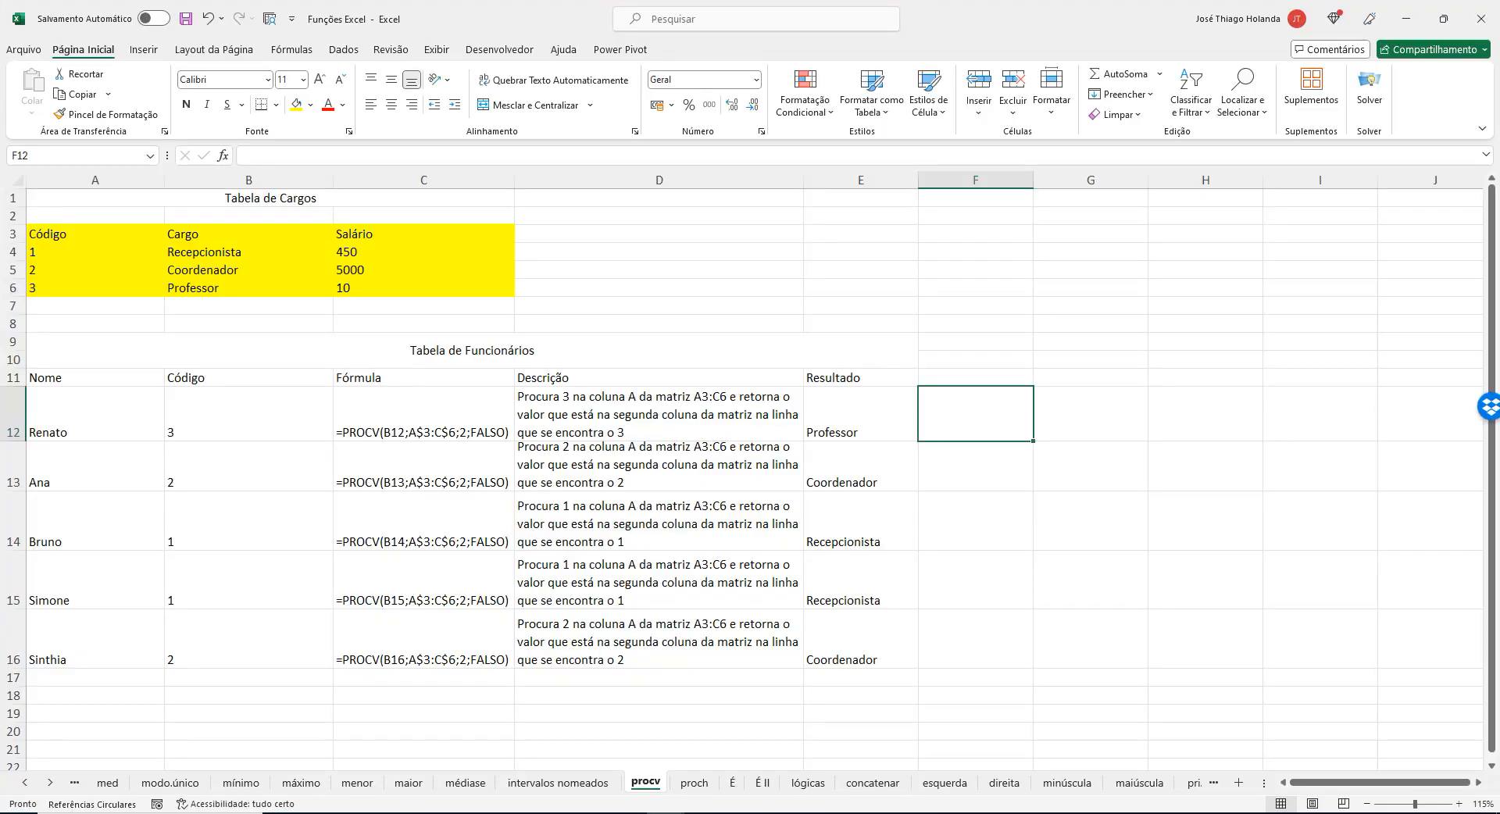
pyautogui.click(713, 752)
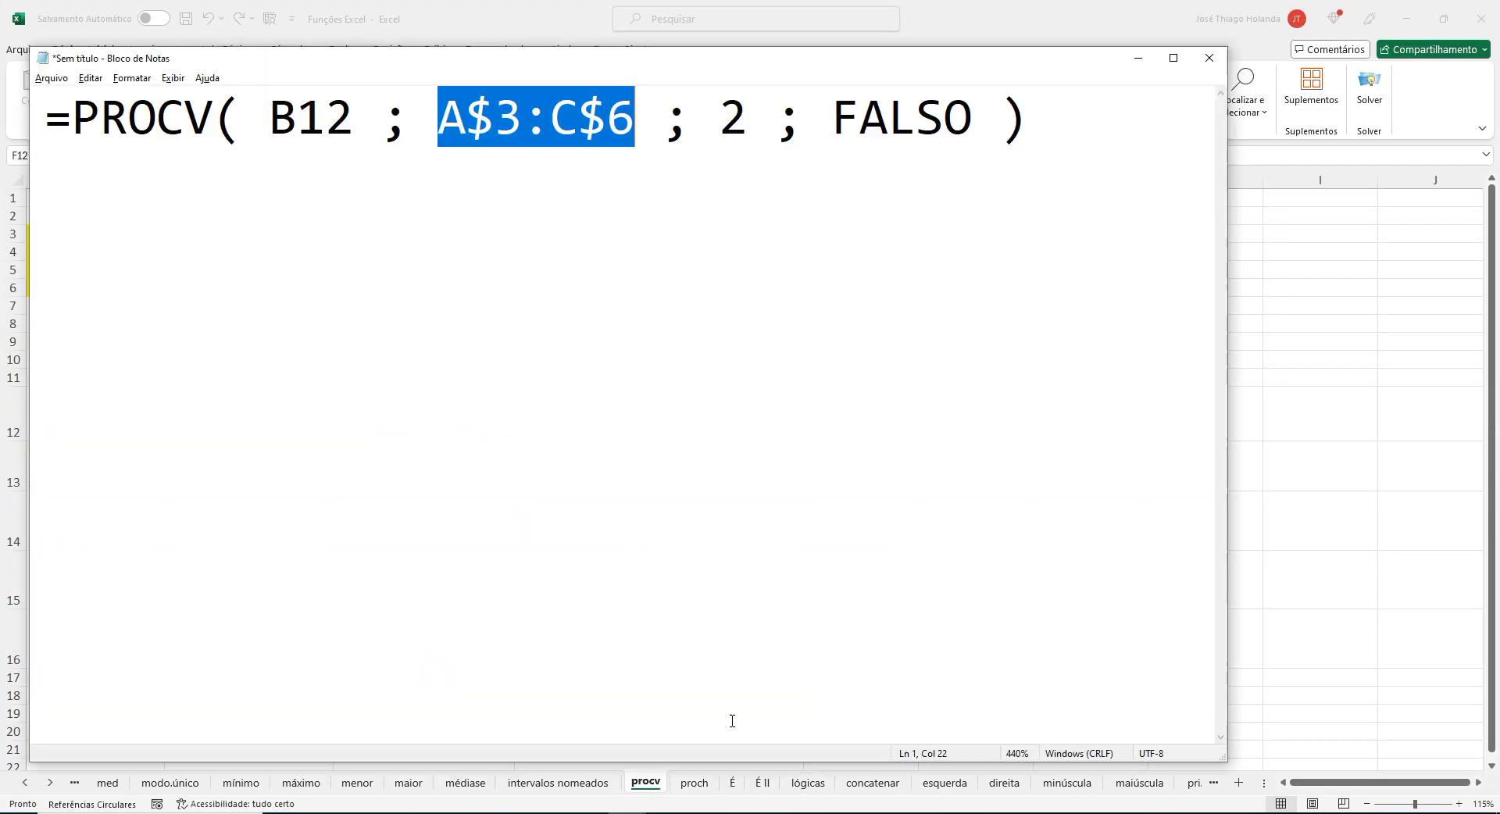
pyautogui.doubleClick(902, 125)
pyautogui.press('BackSpace')
pyautogui.press('BackSpace')
pyautogui.press('BackSpace')
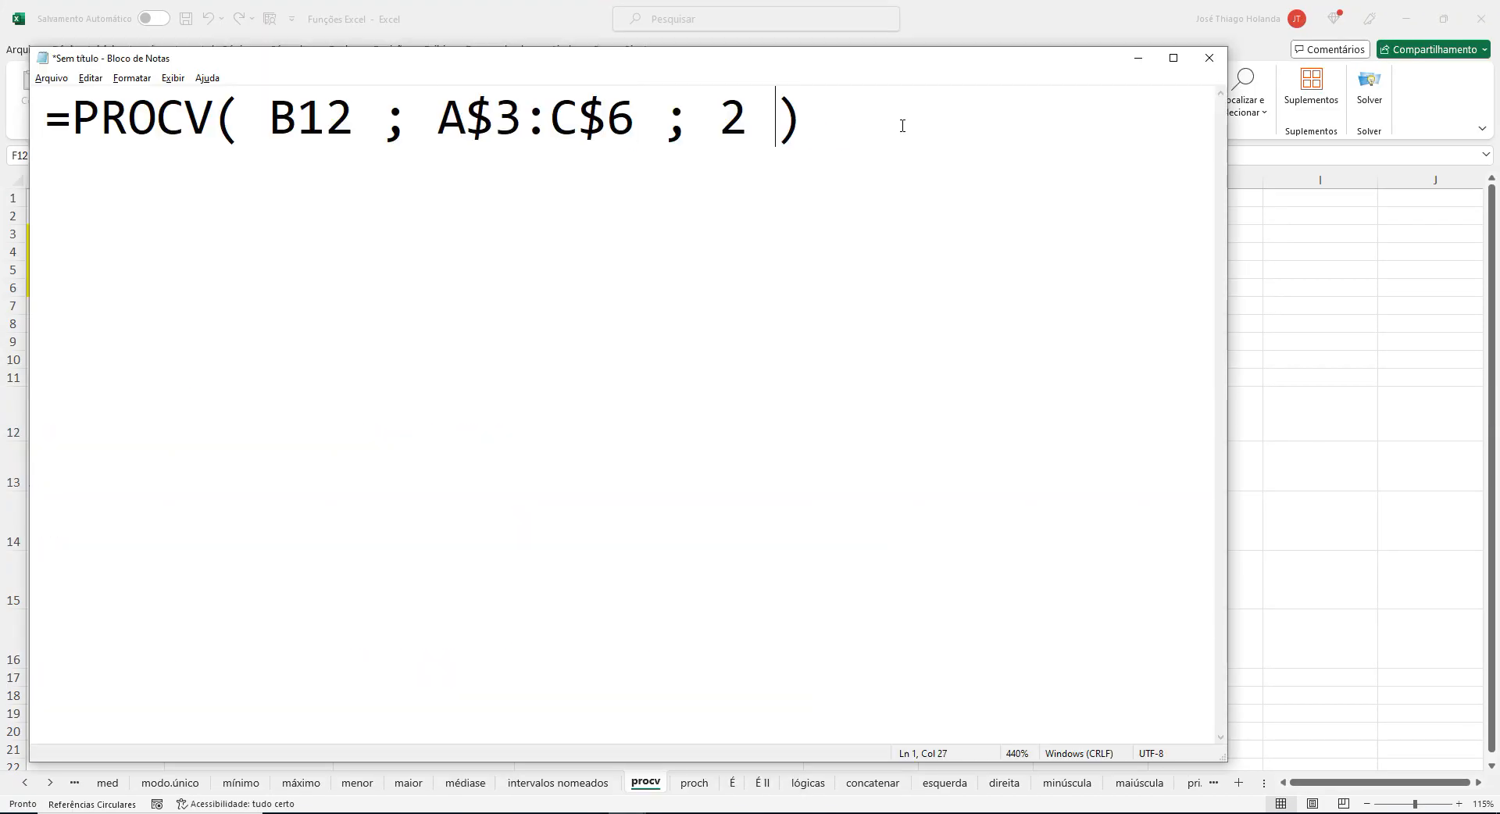
pyautogui.hotkey('ctrl', 'z')
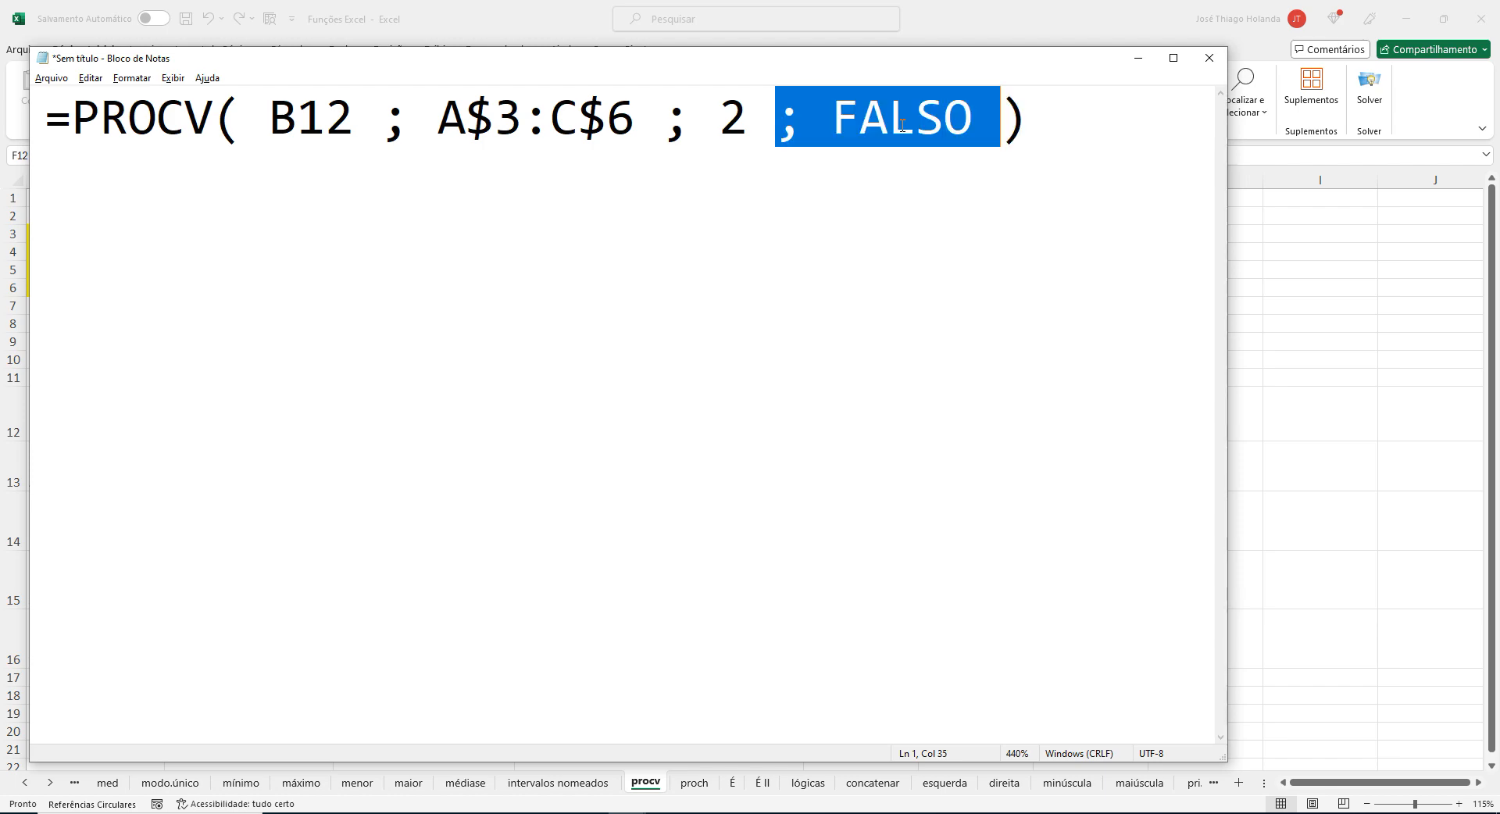
pyautogui.hotkey('alt', 'Tab')
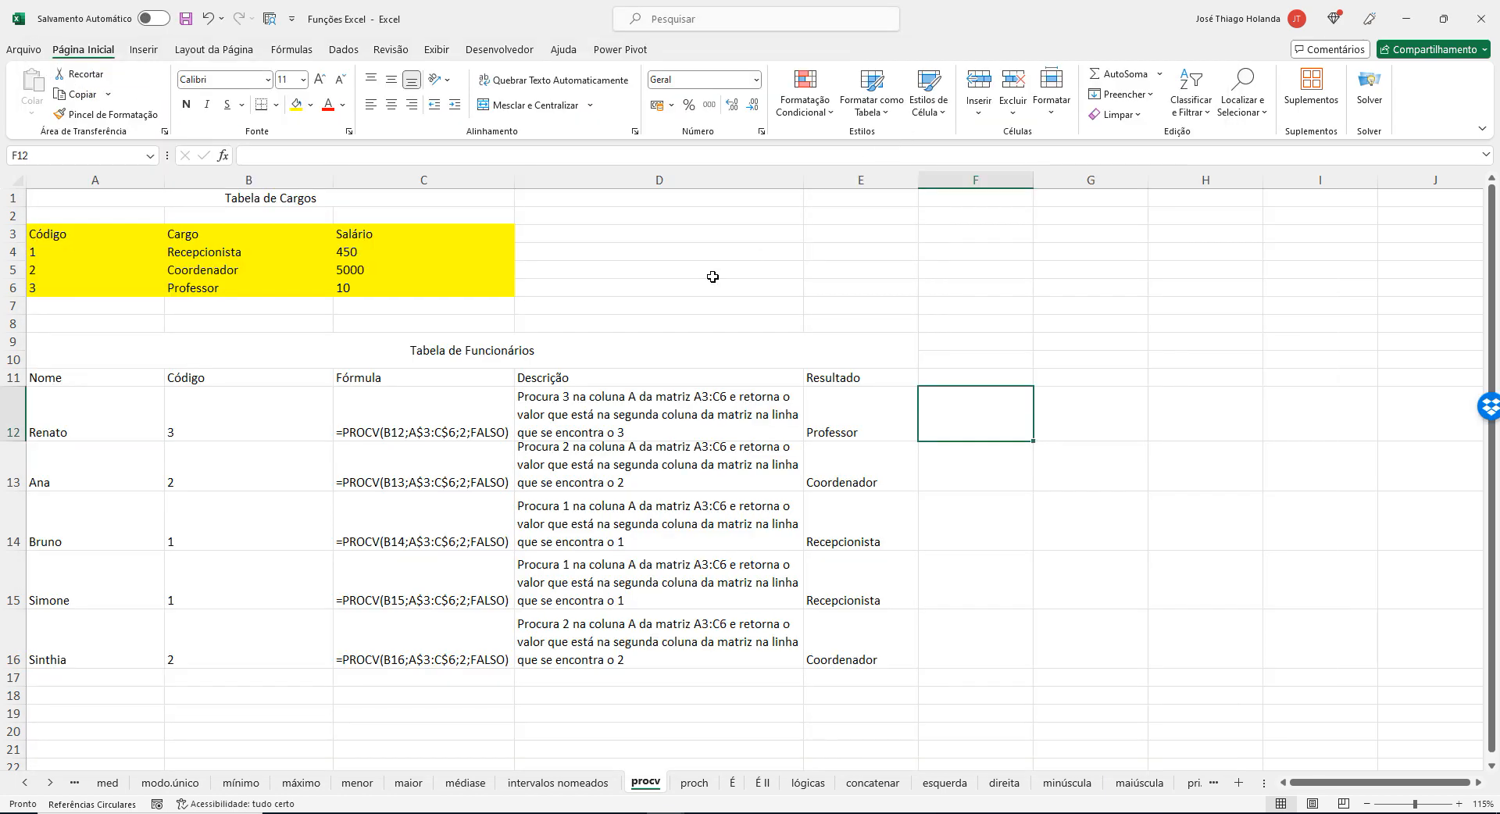
# Try the code 30 for Professor in A6 of the Tabela de Cargos and undo the change.
pyautogui.click(248, 424)
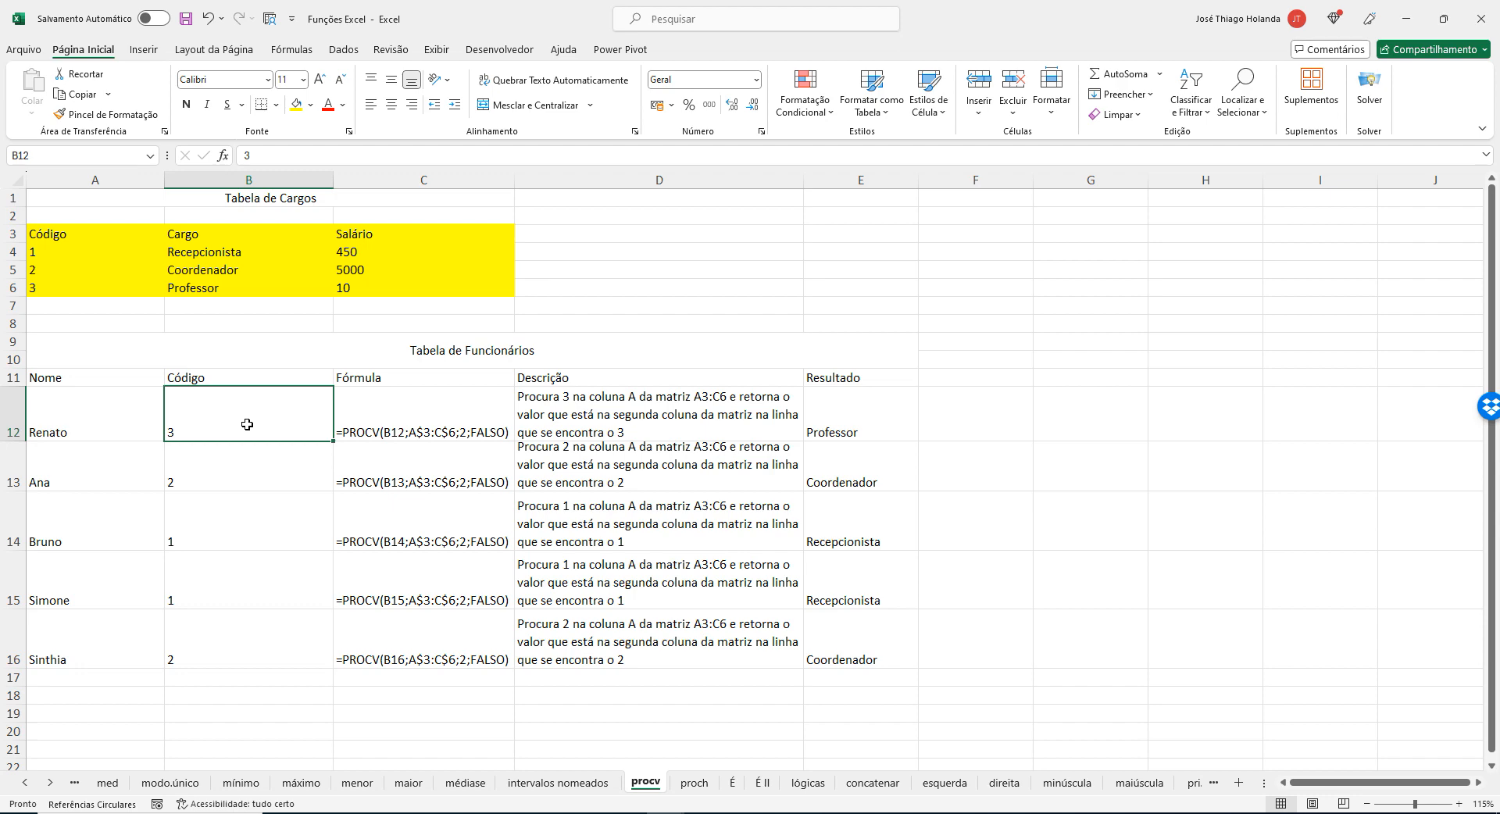
pyautogui.click(63, 291)
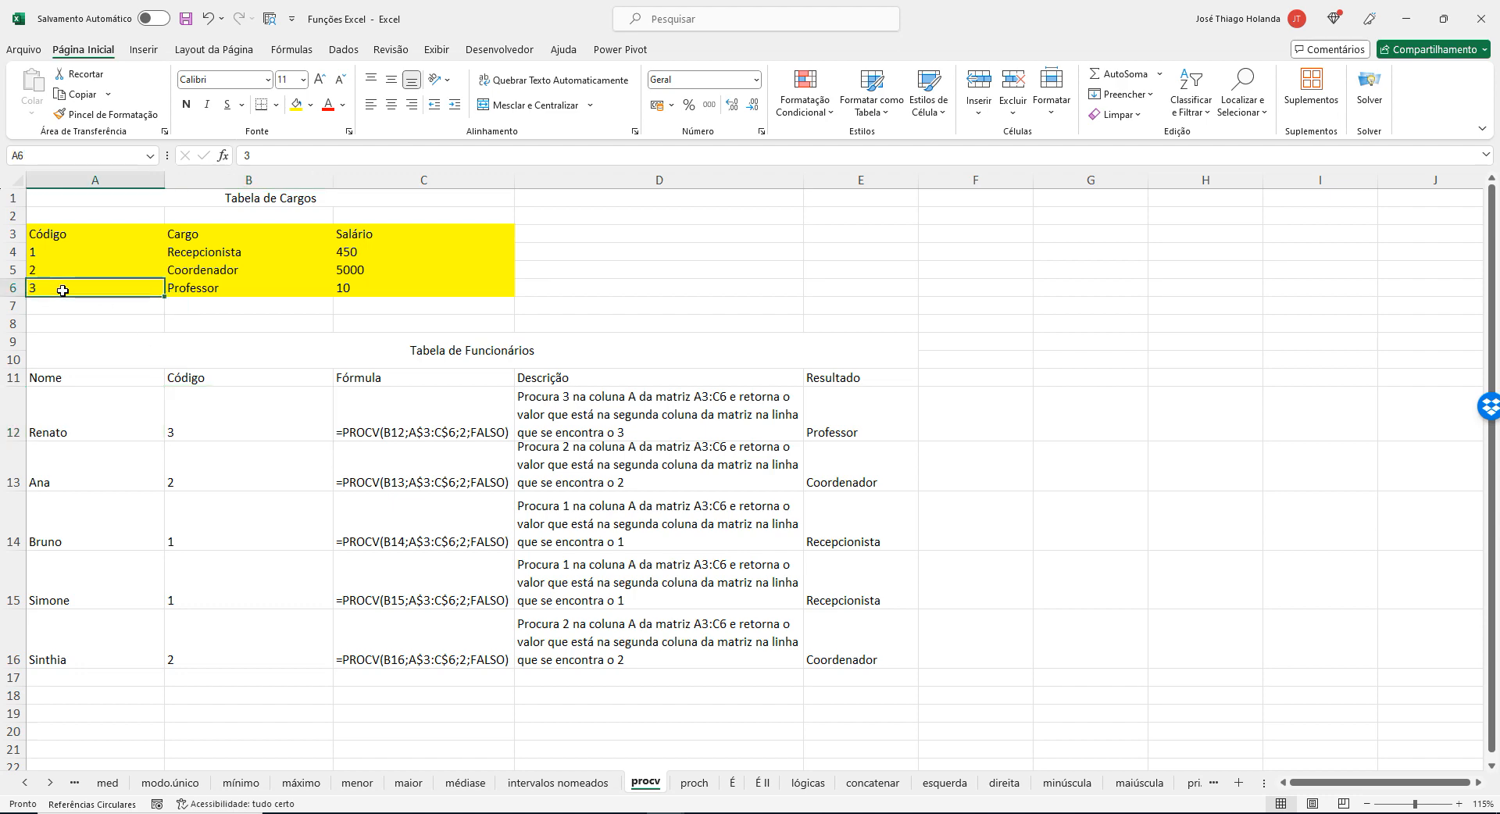
pyautogui.write('30')
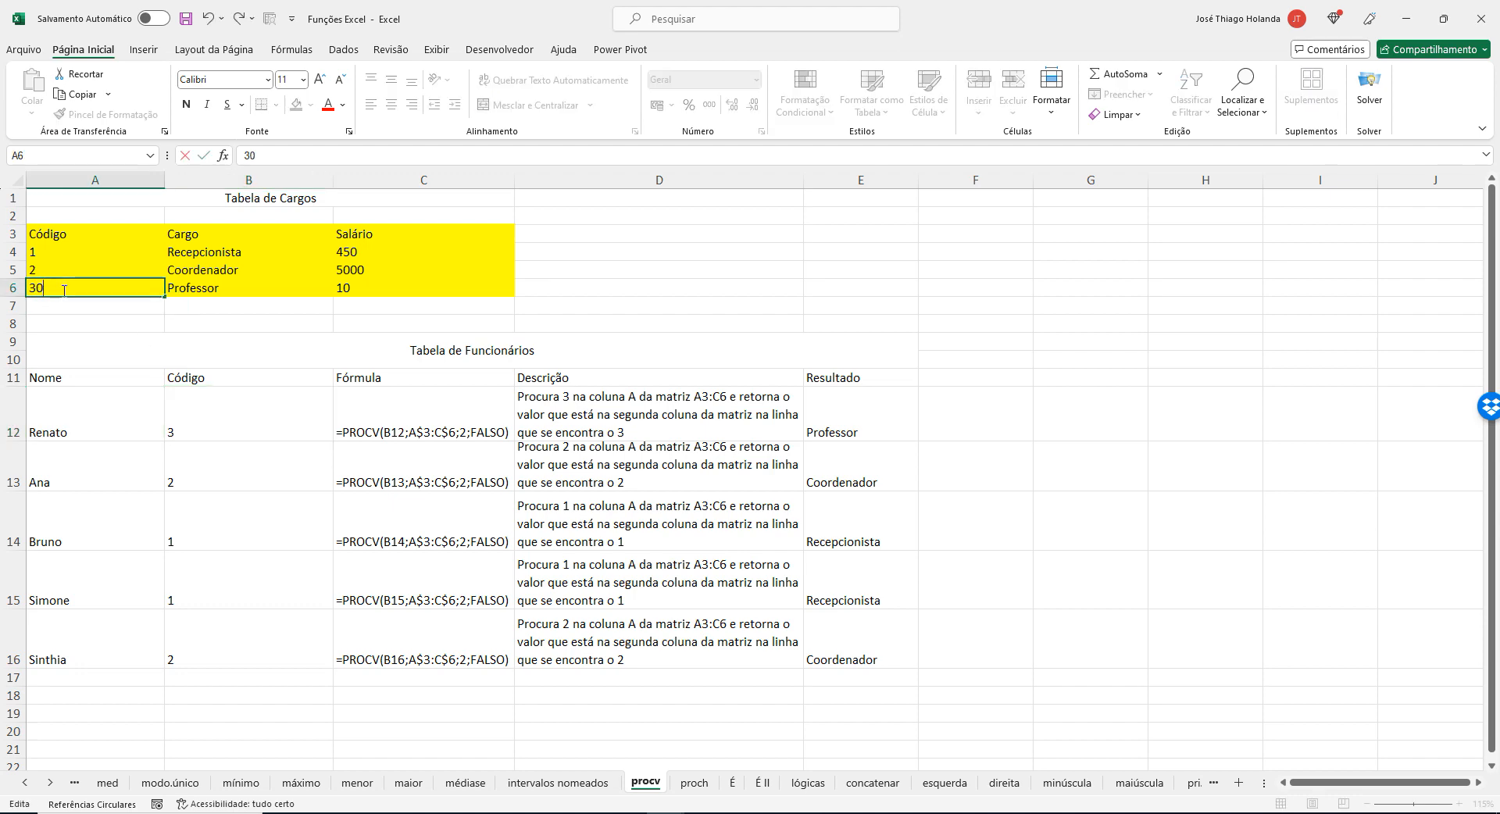
pyautogui.press('Return')
pyautogui.click(62, 290)
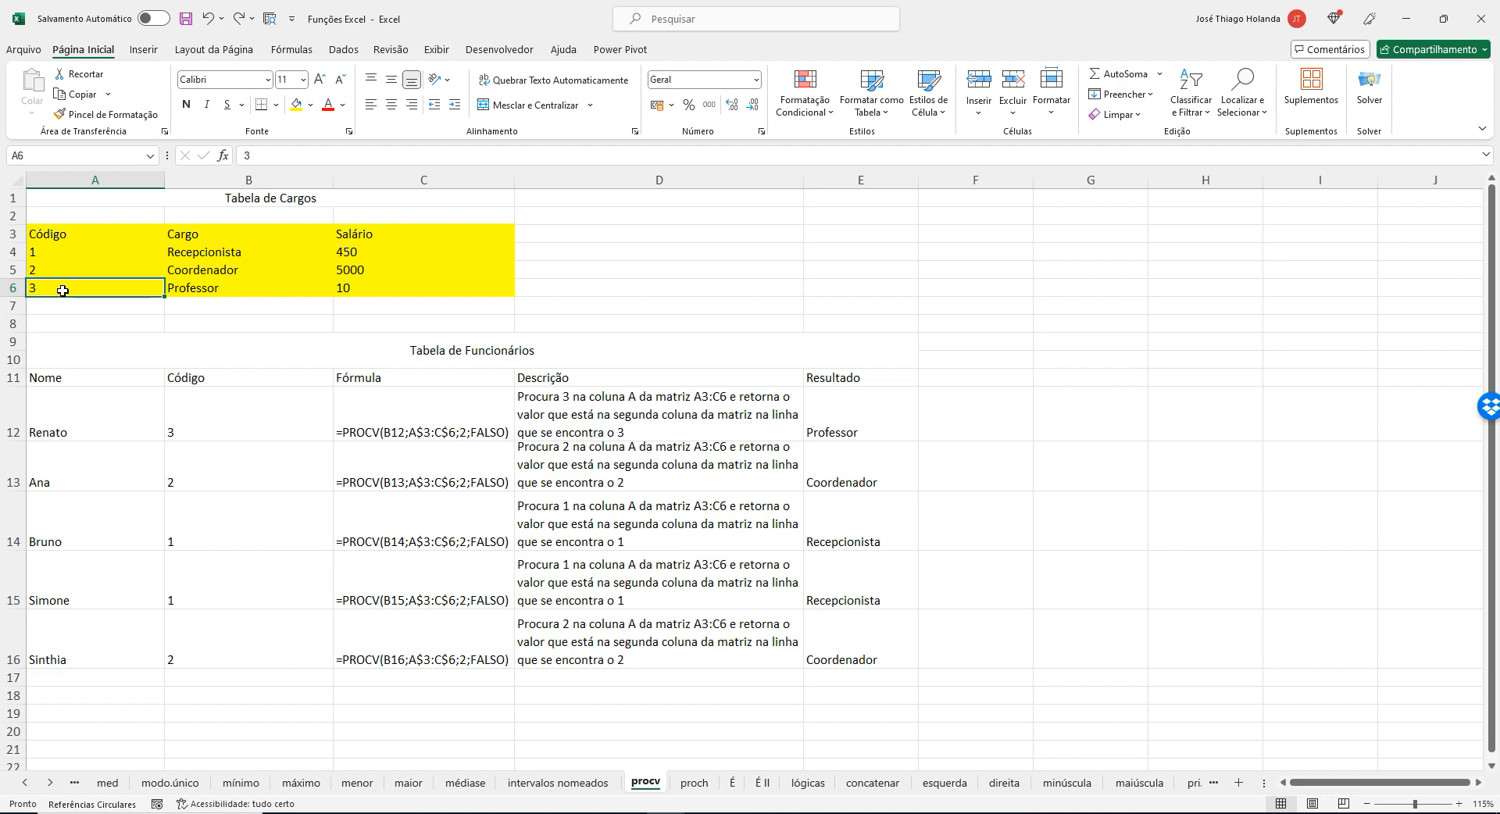
# Compare the employee code in B12 with the Código column A3:A6, and check the formula in Notepad before returning to Excel.
pyautogui.click(235, 417)
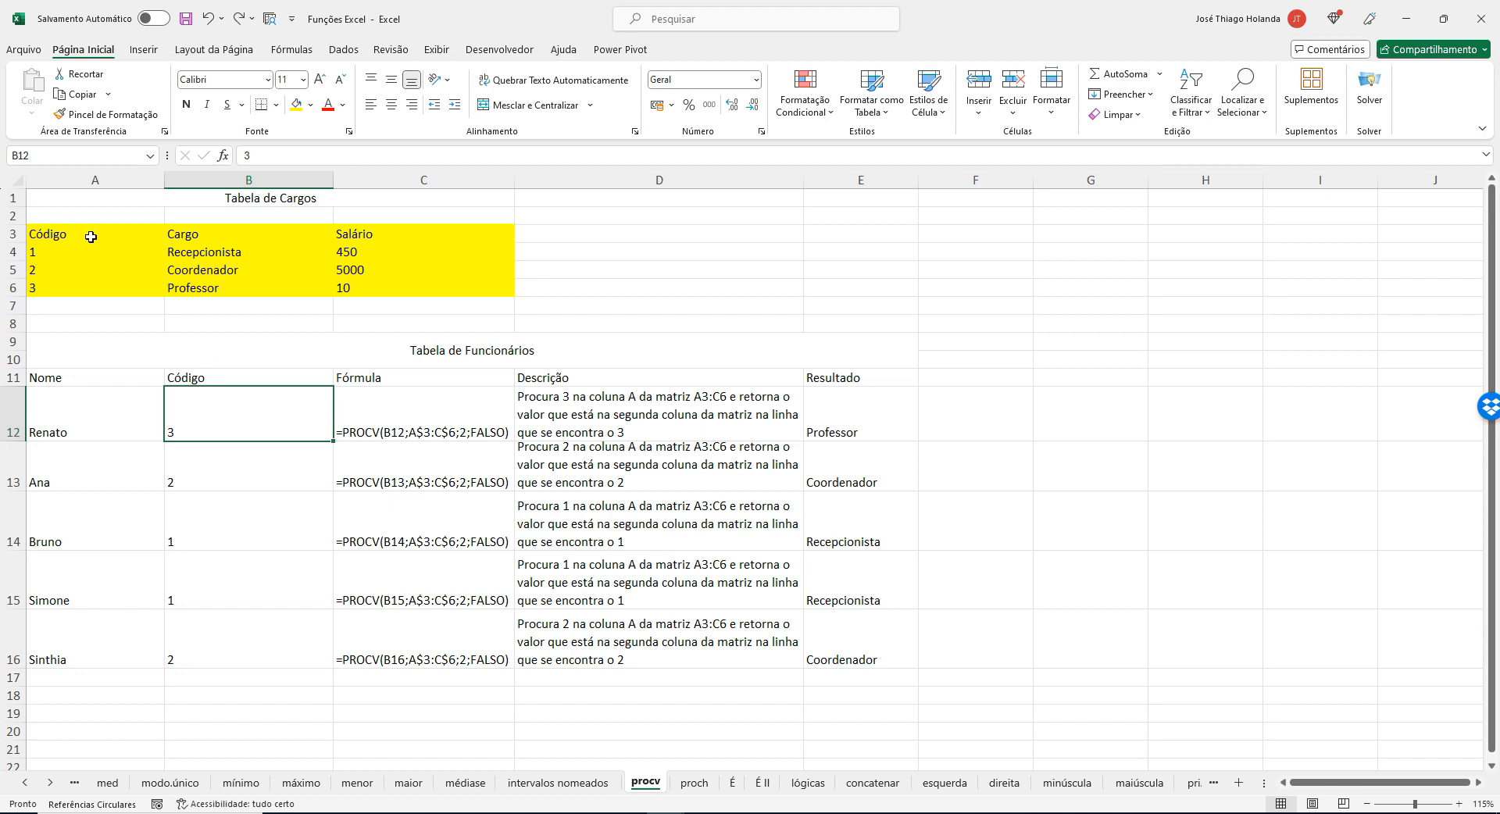
pyautogui.moveTo(92, 234); pyautogui.dragTo(92, 302)
pyautogui.click(85, 285)
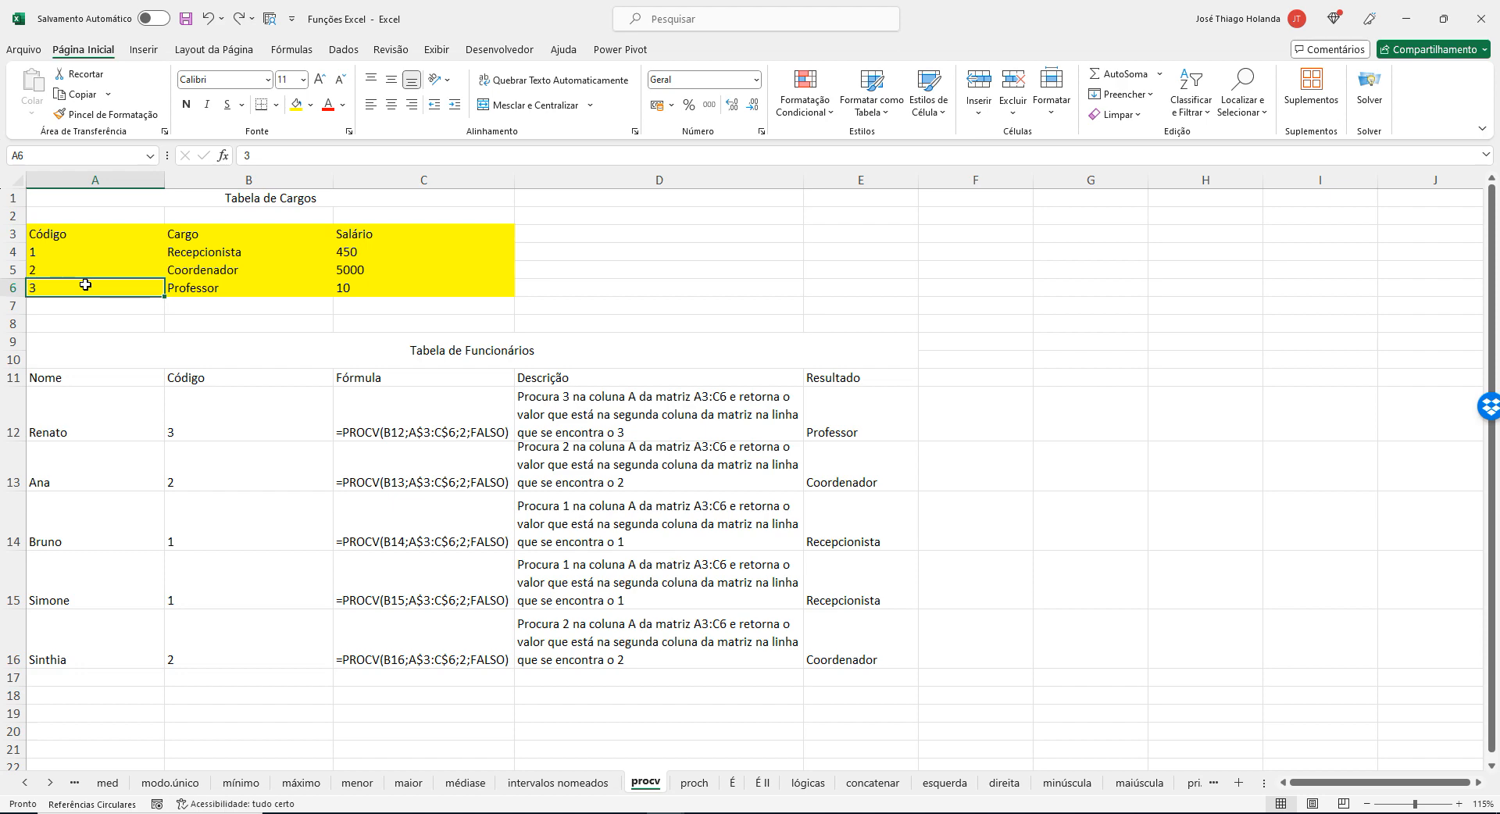
pyautogui.hotkey('alt', 'Tab')
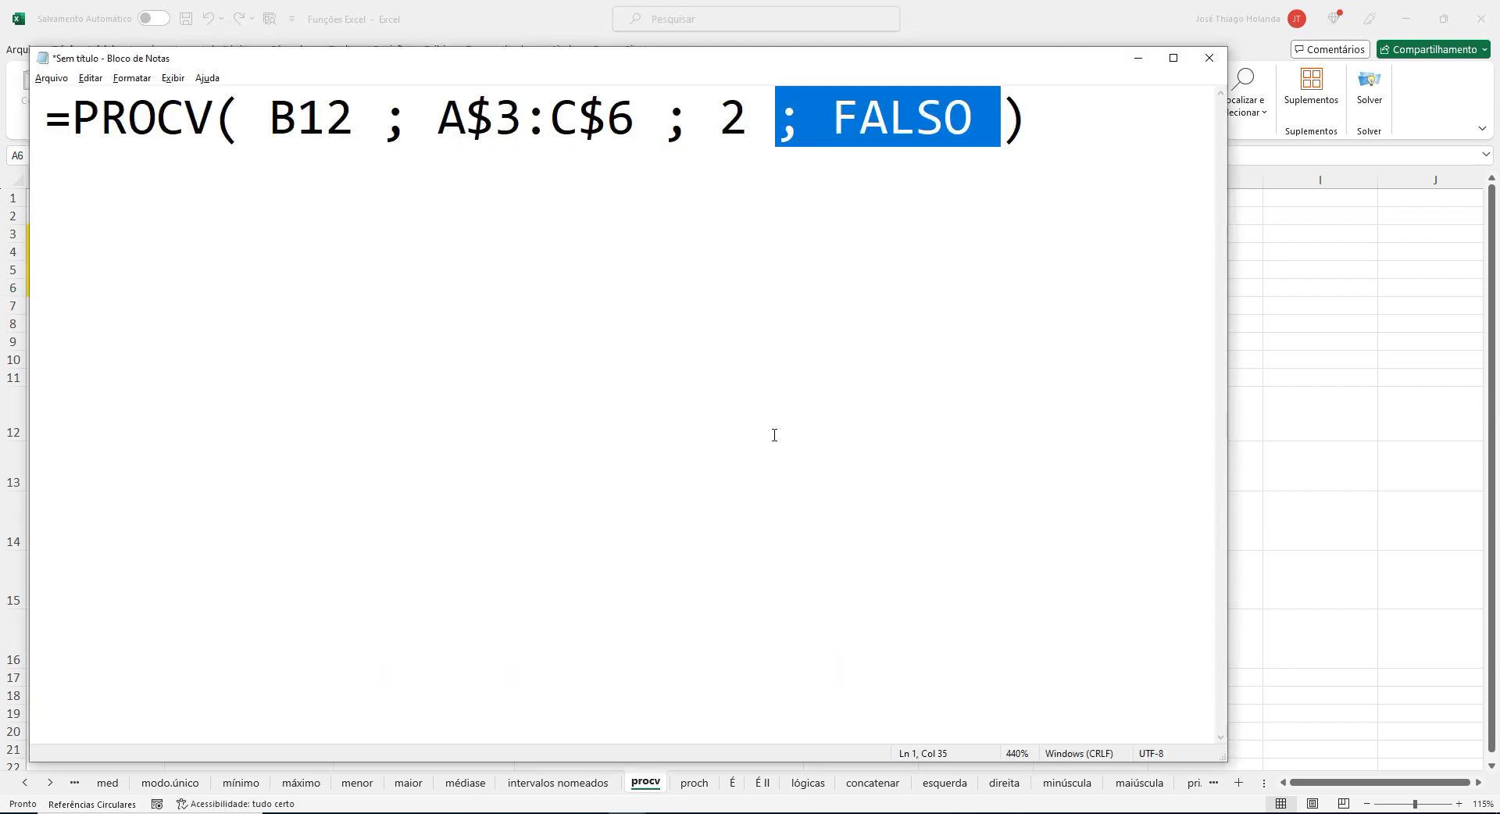
pyautogui.hotkey('alt', 'Tab')
# Start a PROCV formula in F12 to view its argument hint, and discard the entry.
pyautogui.click(981, 405)
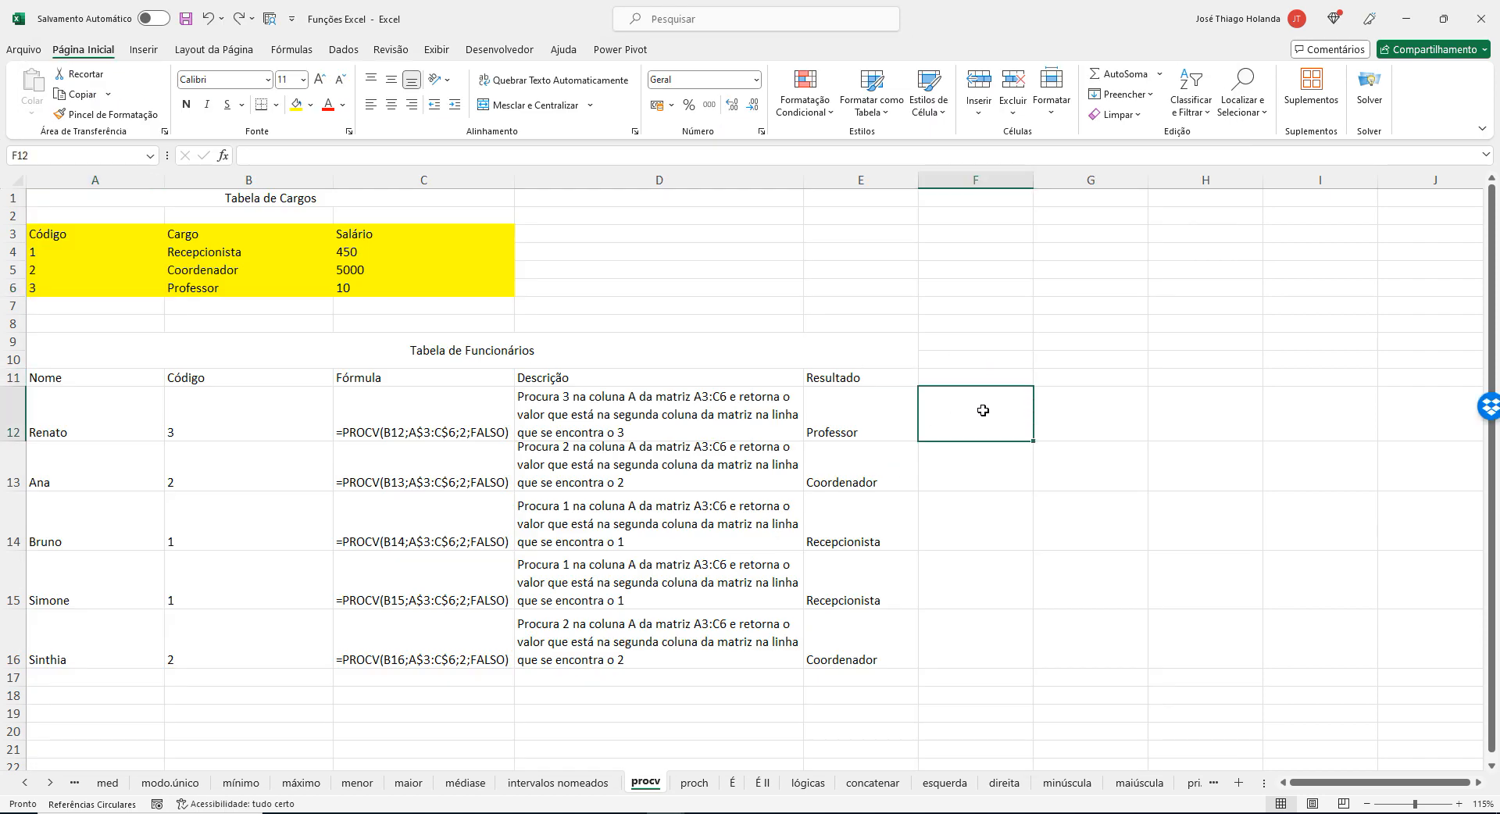
pyautogui.write('=proc')
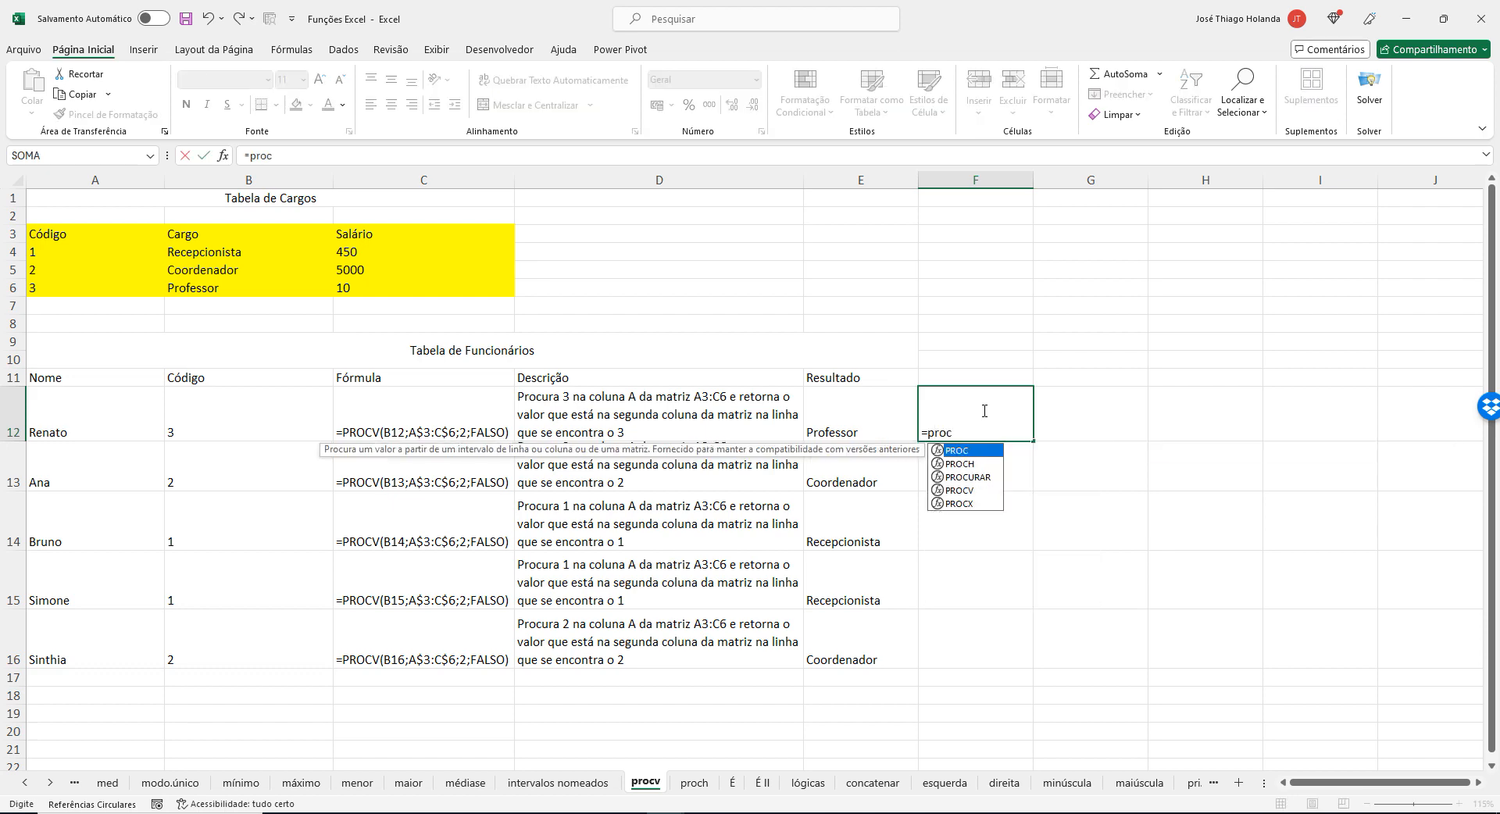
pyautogui.press('Down')
pyautogui.press('Down')
pyautogui.press('Down')
pyautogui.press('Tab')
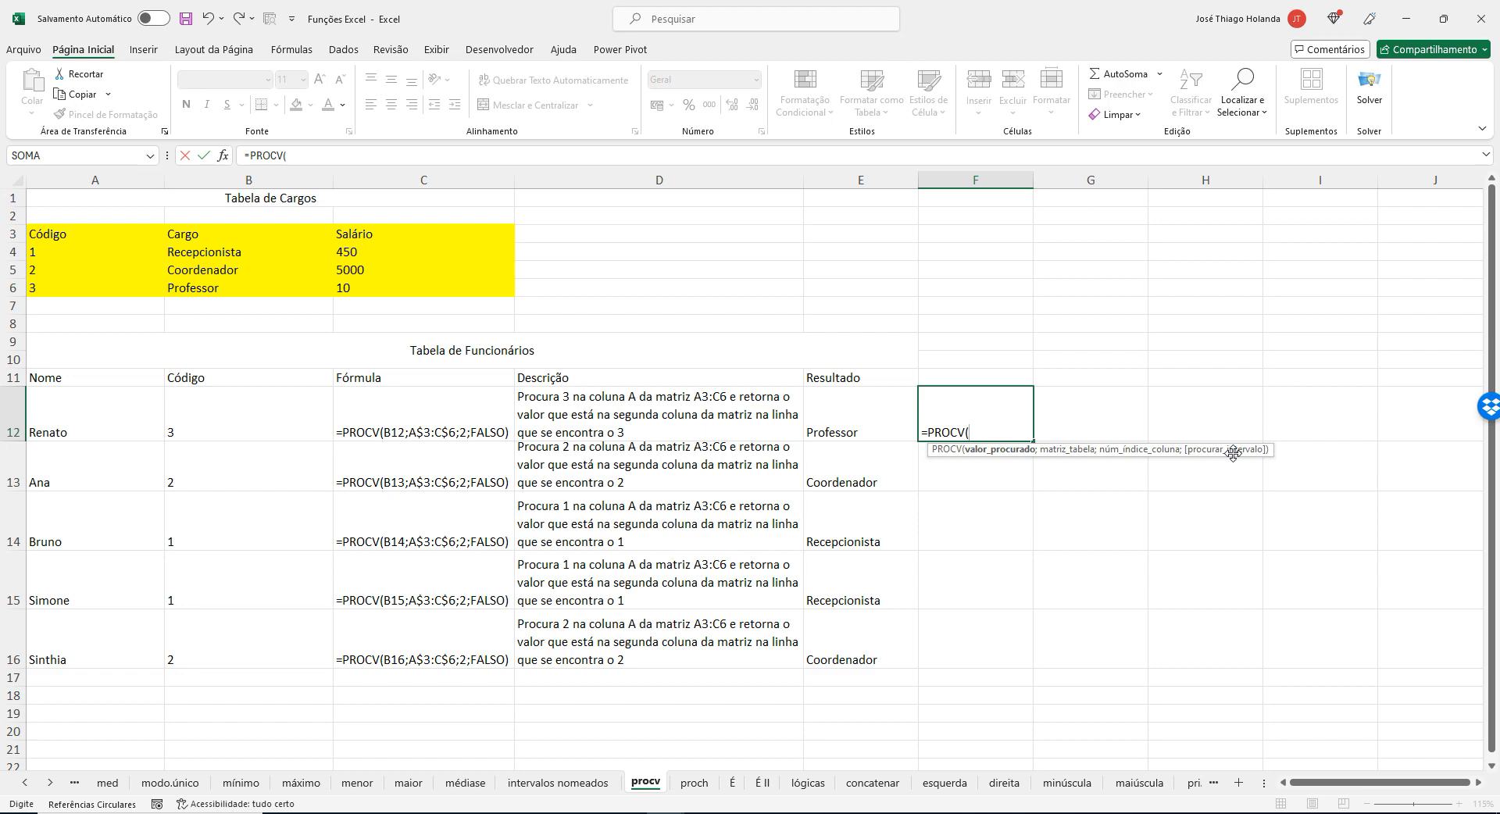
pyautogui.press('BackSpace')
pyautogui.press('BackSpace')
pyautogui.press('BackSpace')
pyautogui.press('BackSpace')
pyautogui.press('BackSpace')
pyautogui.press('BackSpace')
pyautogui.press('BackSpace')
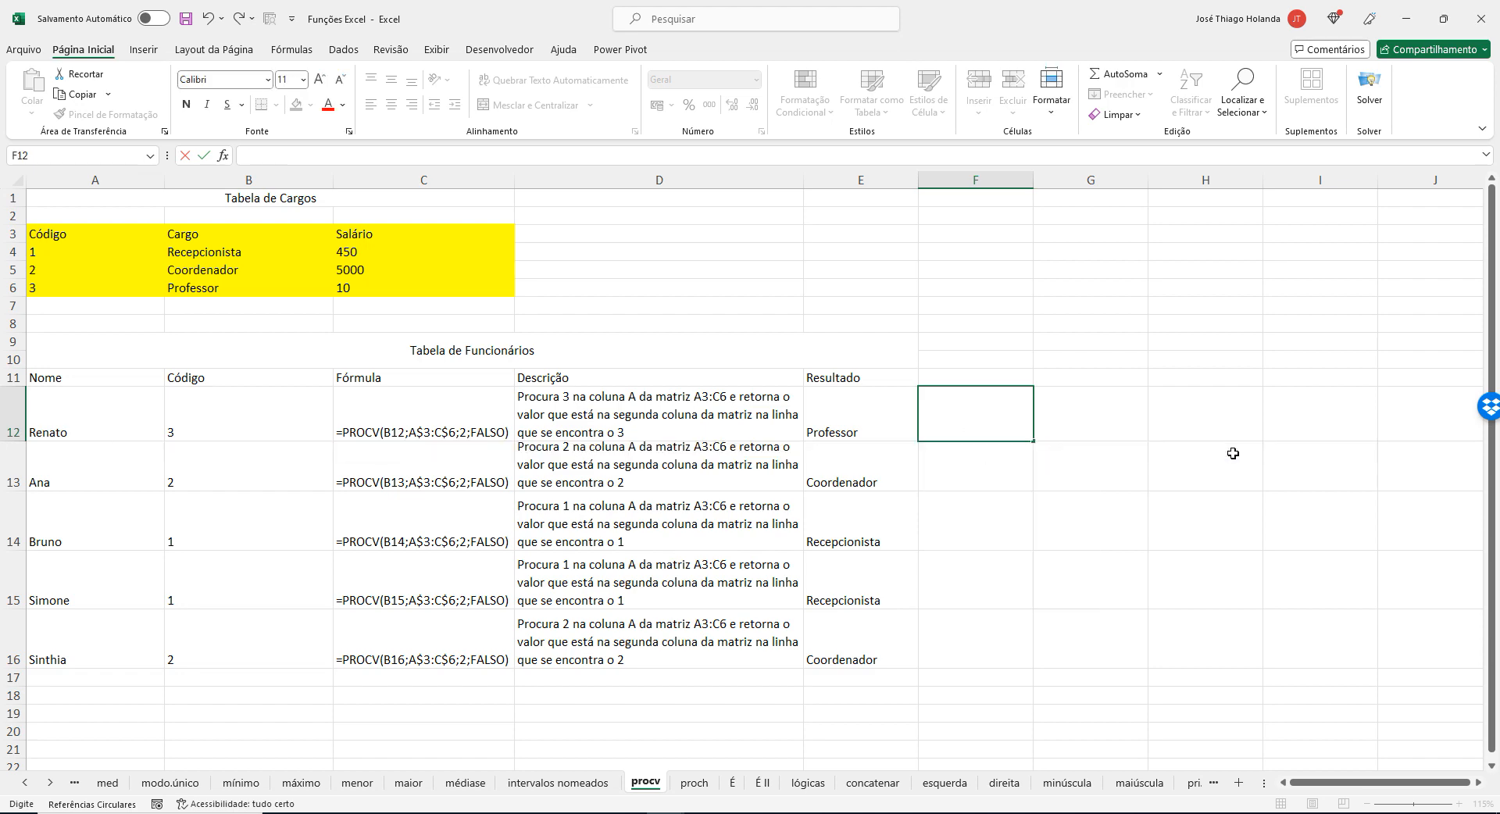
pyautogui.press('Return')
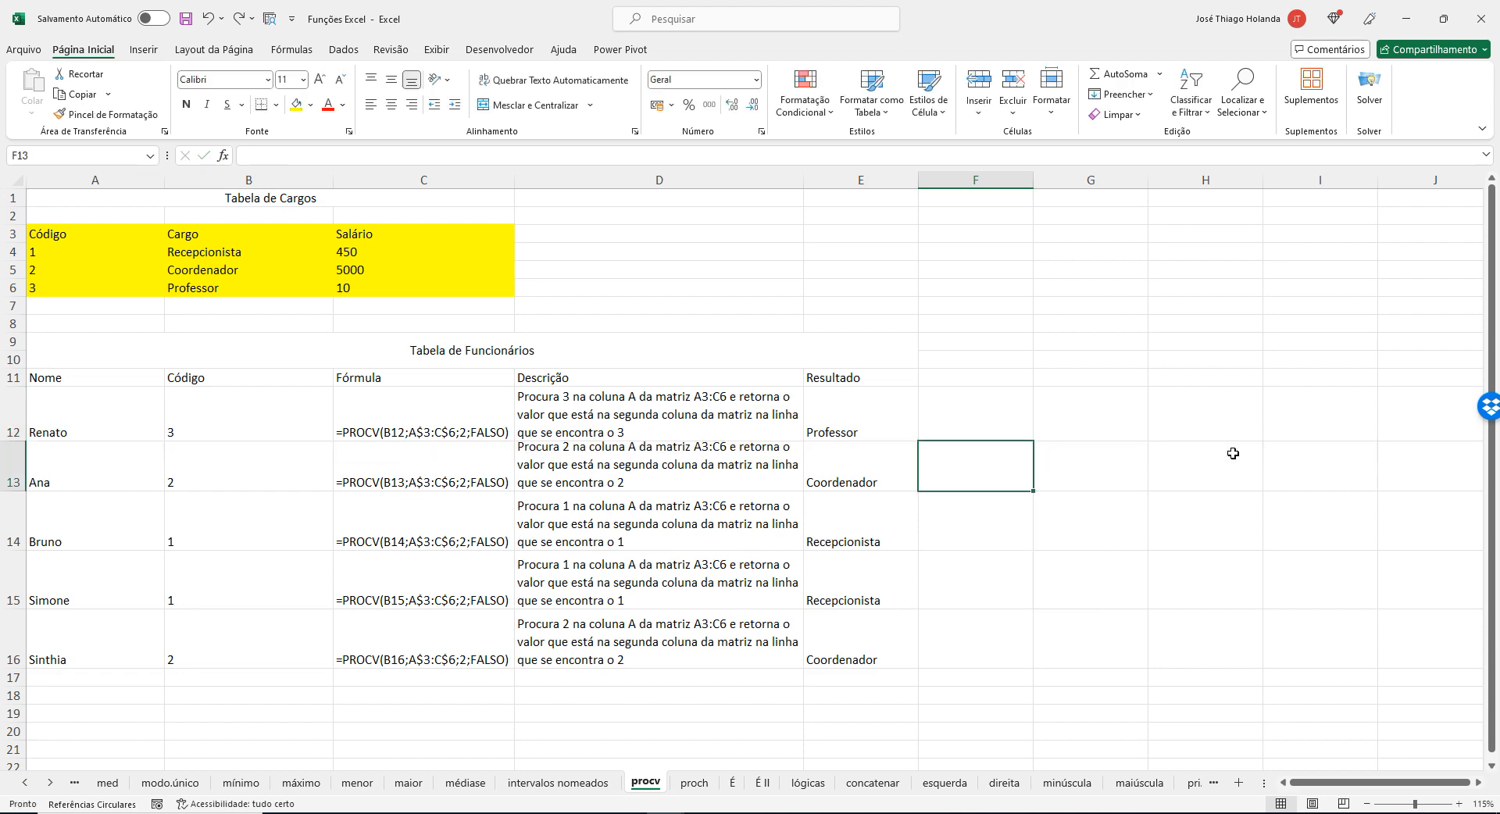
pyautogui.press('Up')
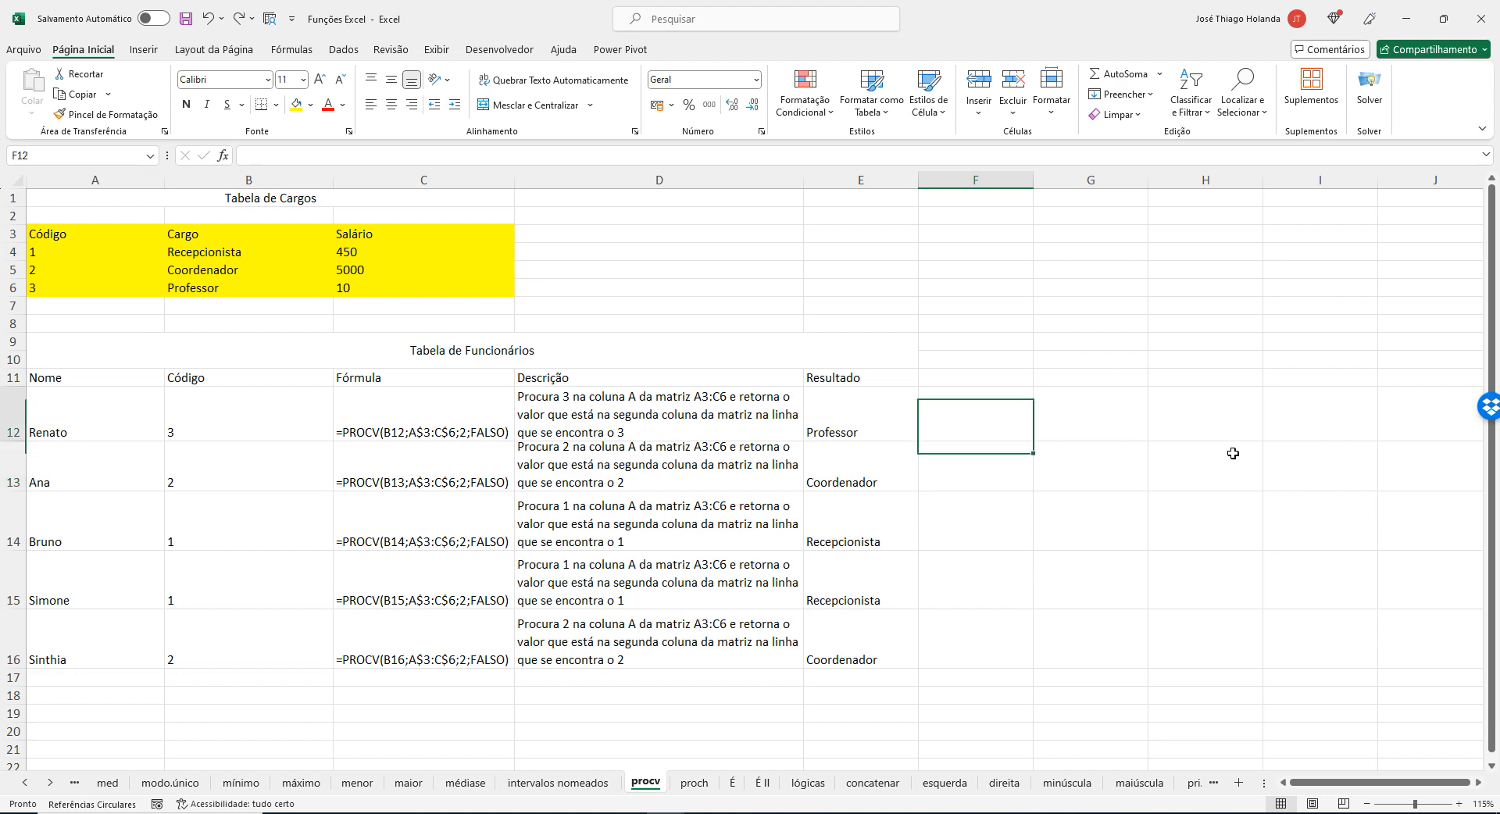
# Examine the PROCV formulas in C12 and C13 and the cells they reference.
pyautogui.press('Left')
pyautogui.press('Up')
pyautogui.press('Up')
pyautogui.press('Down')
pyautogui.press('Down')
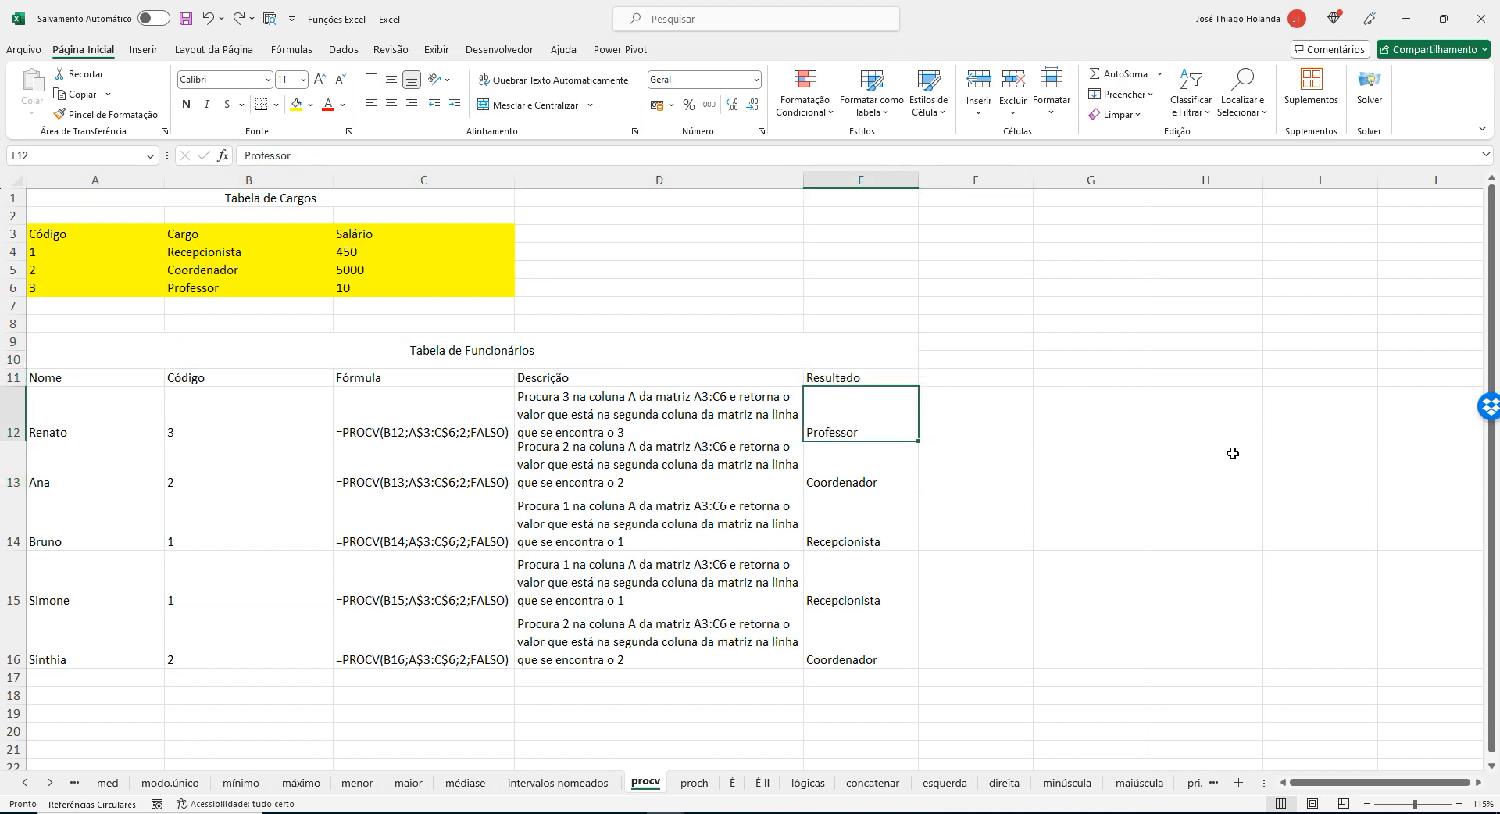
pyautogui.press('Left')
pyautogui.press('Left')
pyautogui.press('F2')
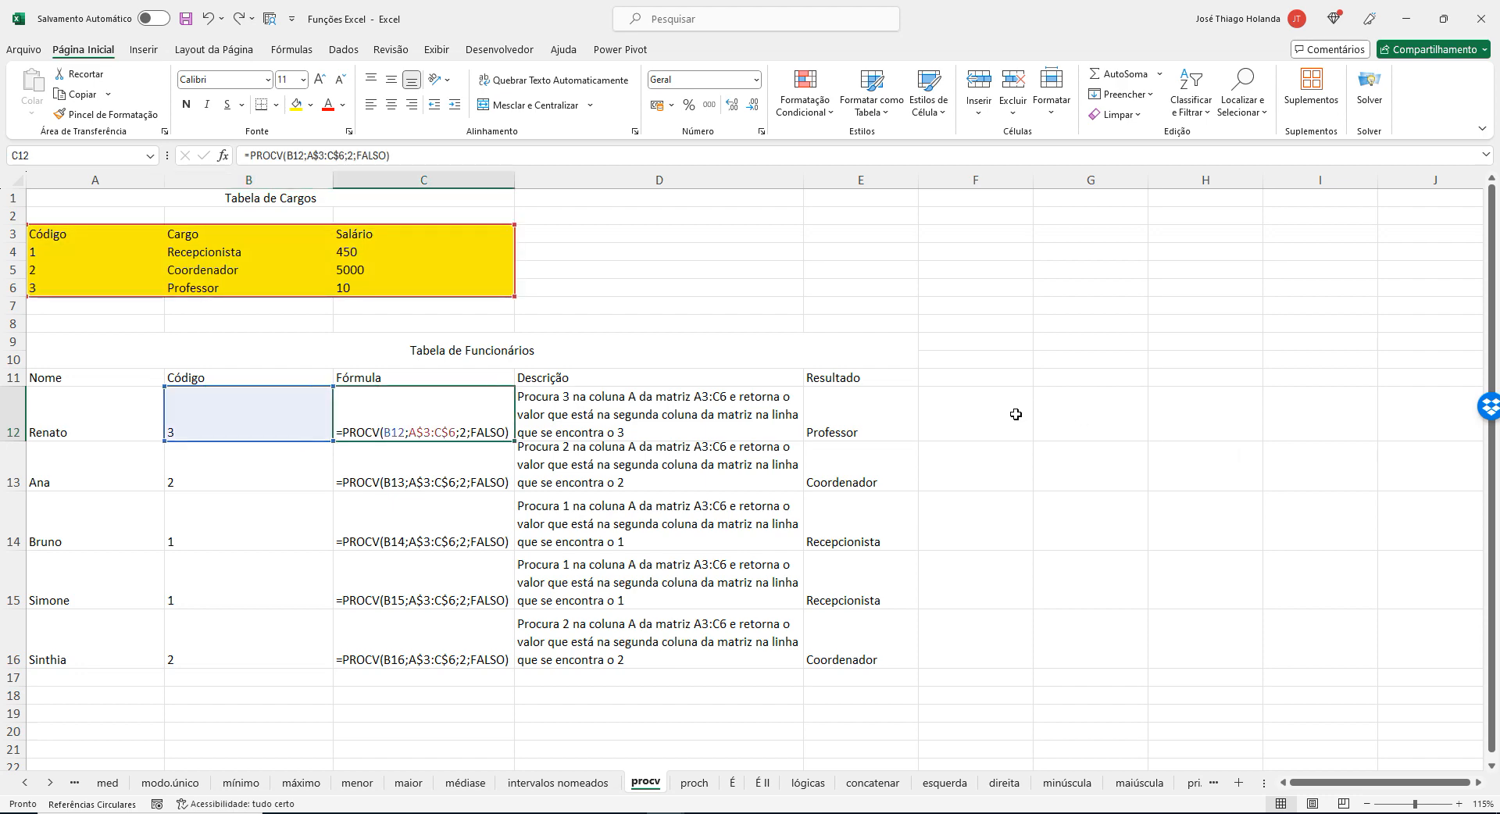
pyautogui.click(429, 483)
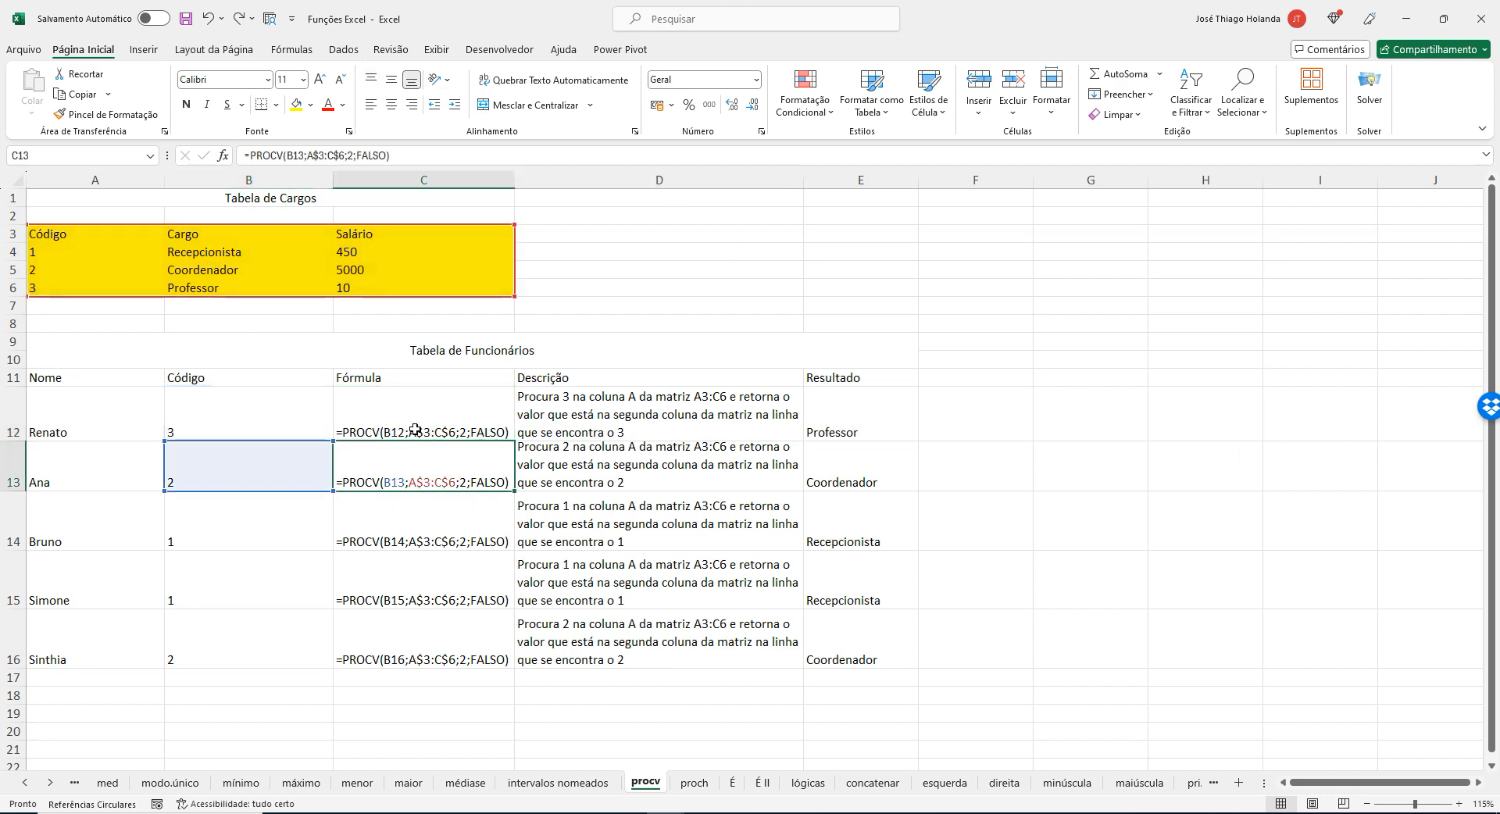
pyautogui.click(415, 422)
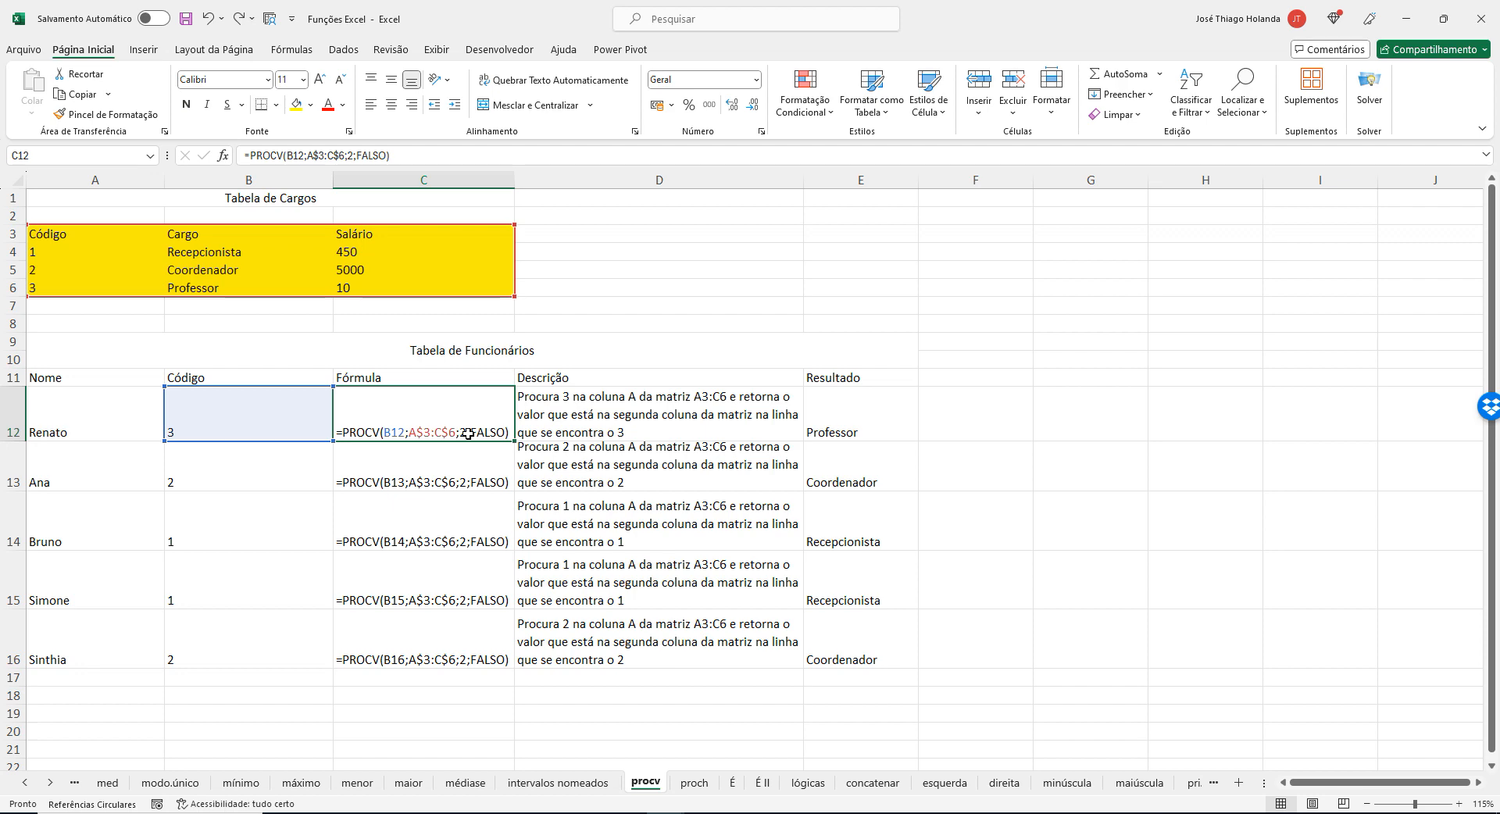
pyautogui.click(437, 50)
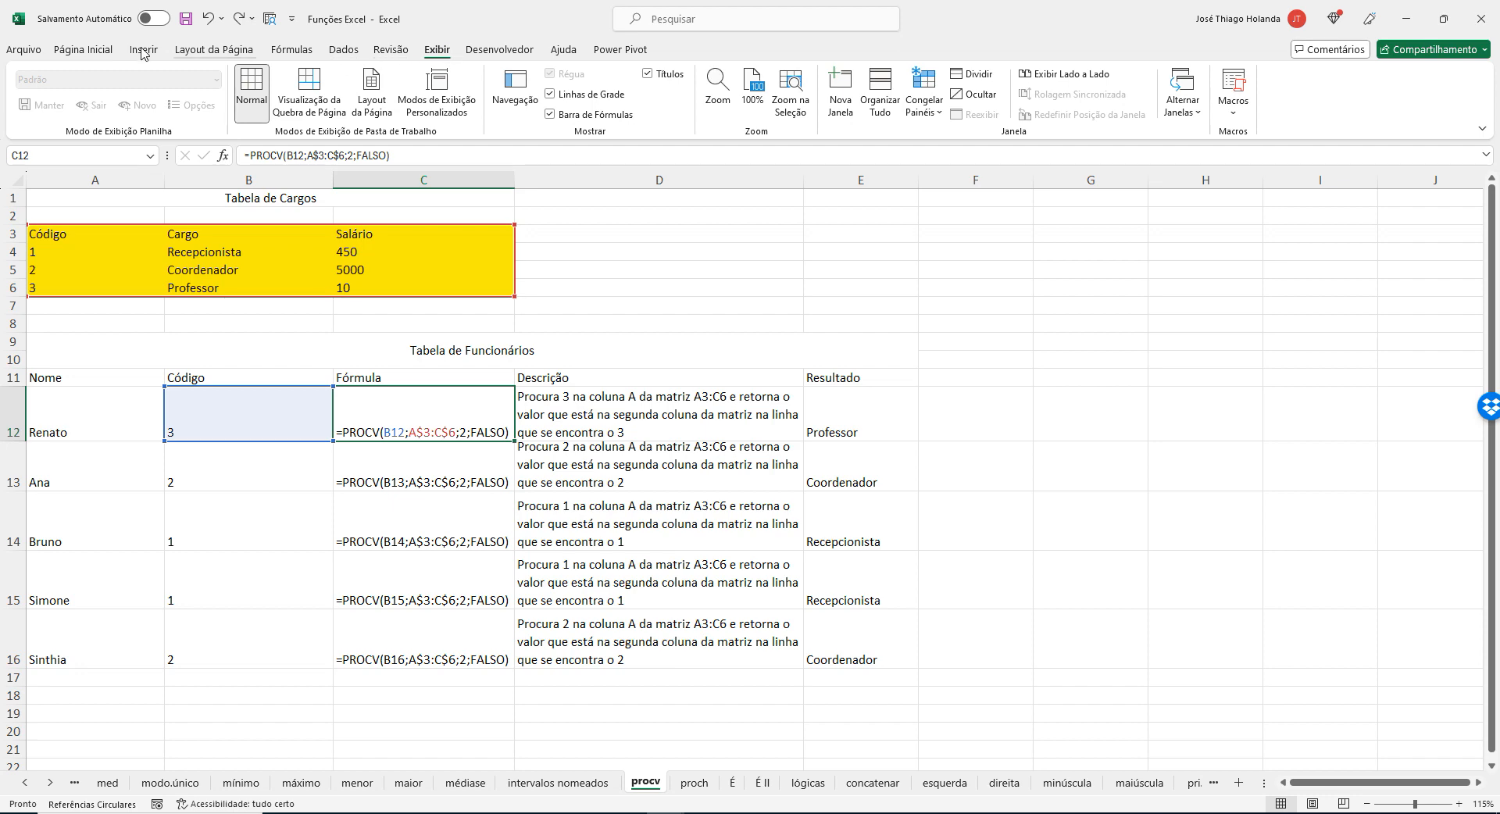
pyautogui.click(83, 49)
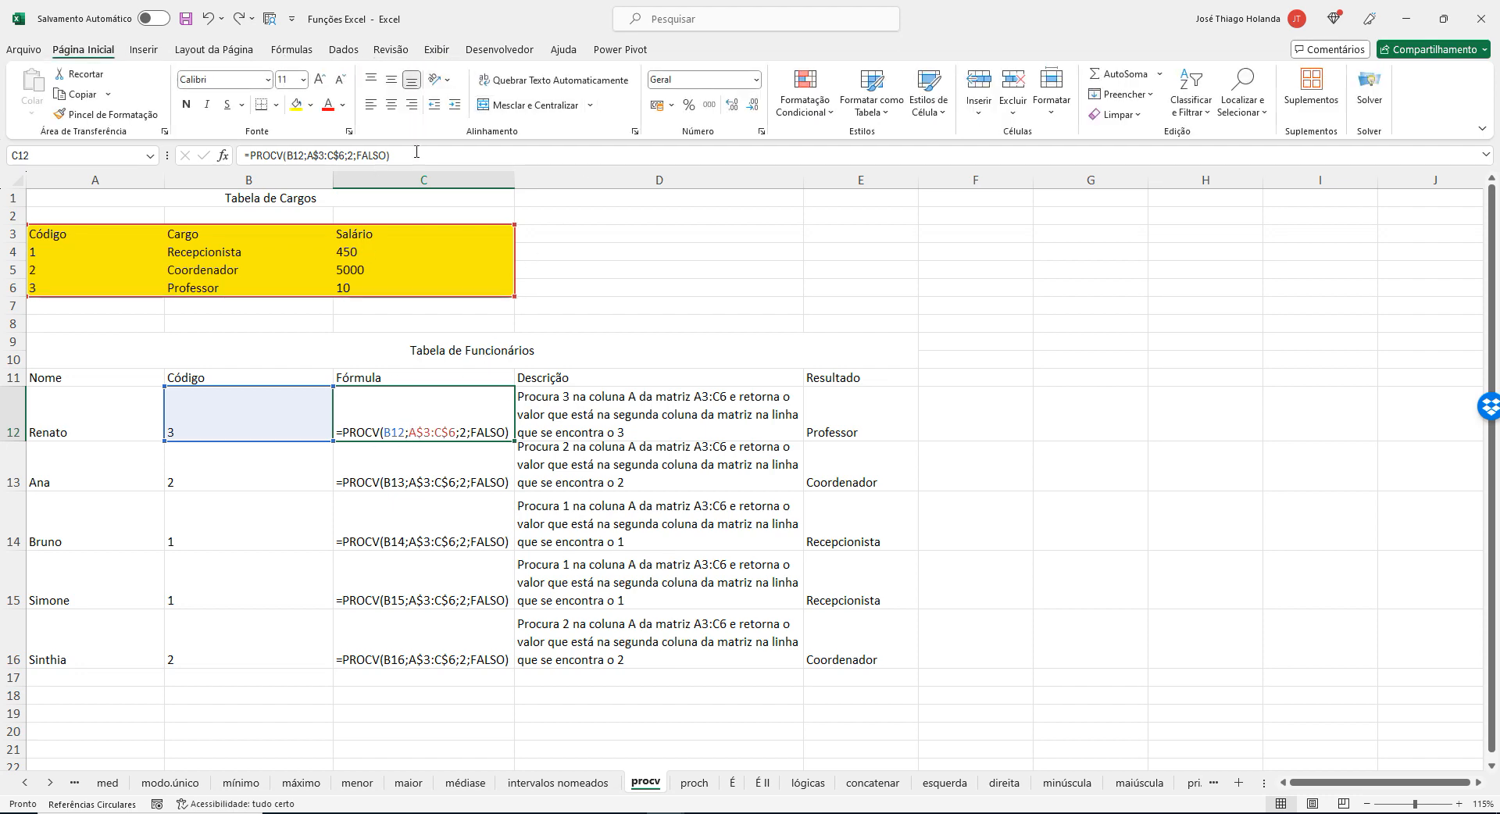
# Copy the formula text =PROCV(B12;A$3:C$6;2;FALSO) from C12 into F12, and delete it from F12.
pyautogui.moveTo(394, 155); pyautogui.dragTo(183, 160)
pyautogui.hotkey('ctrl', 'c')
pyautogui.click(185, 157)
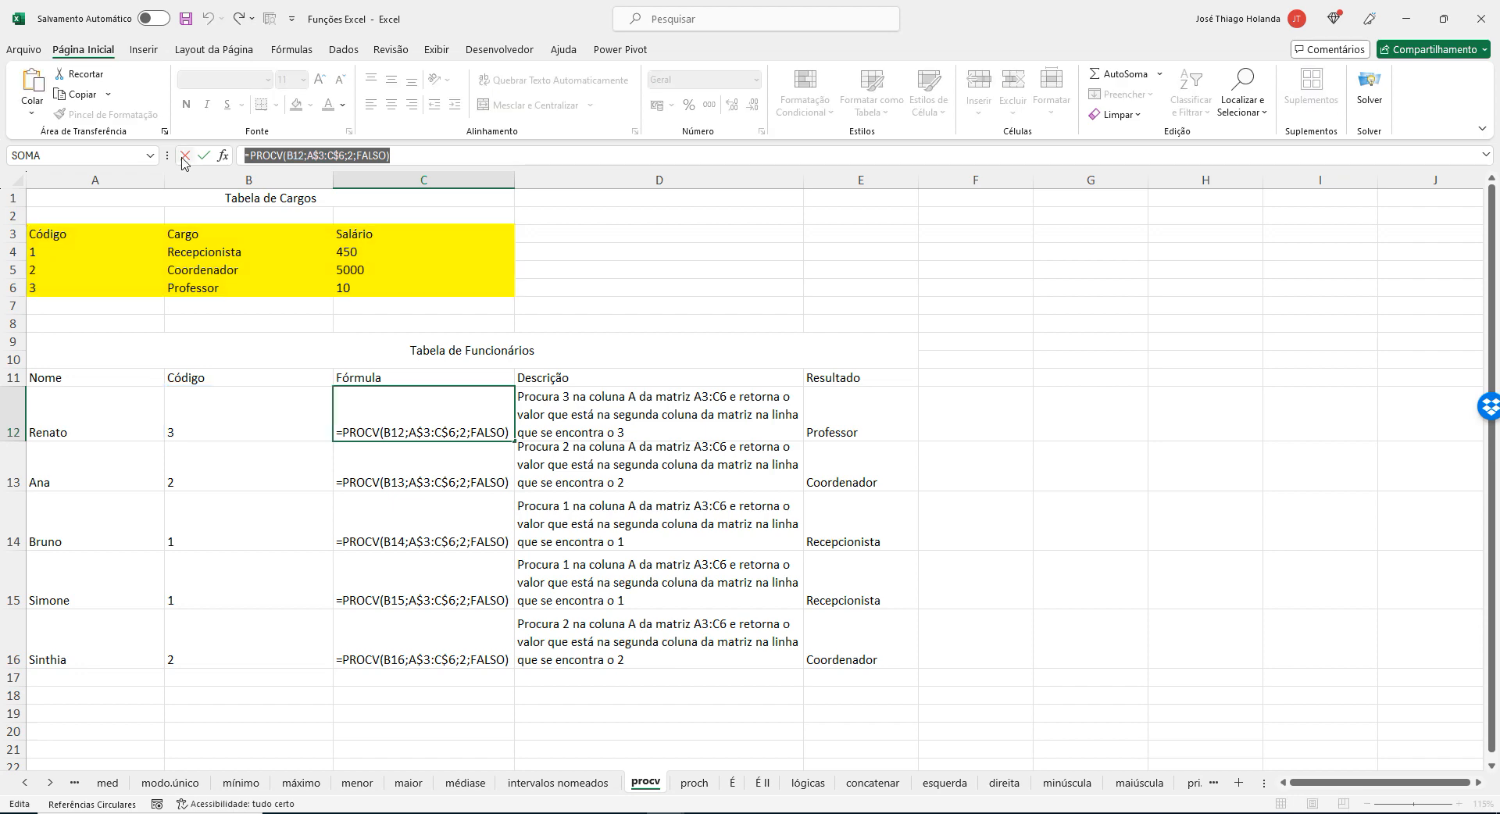
pyautogui.press('Down')
pyautogui.click(1009, 435)
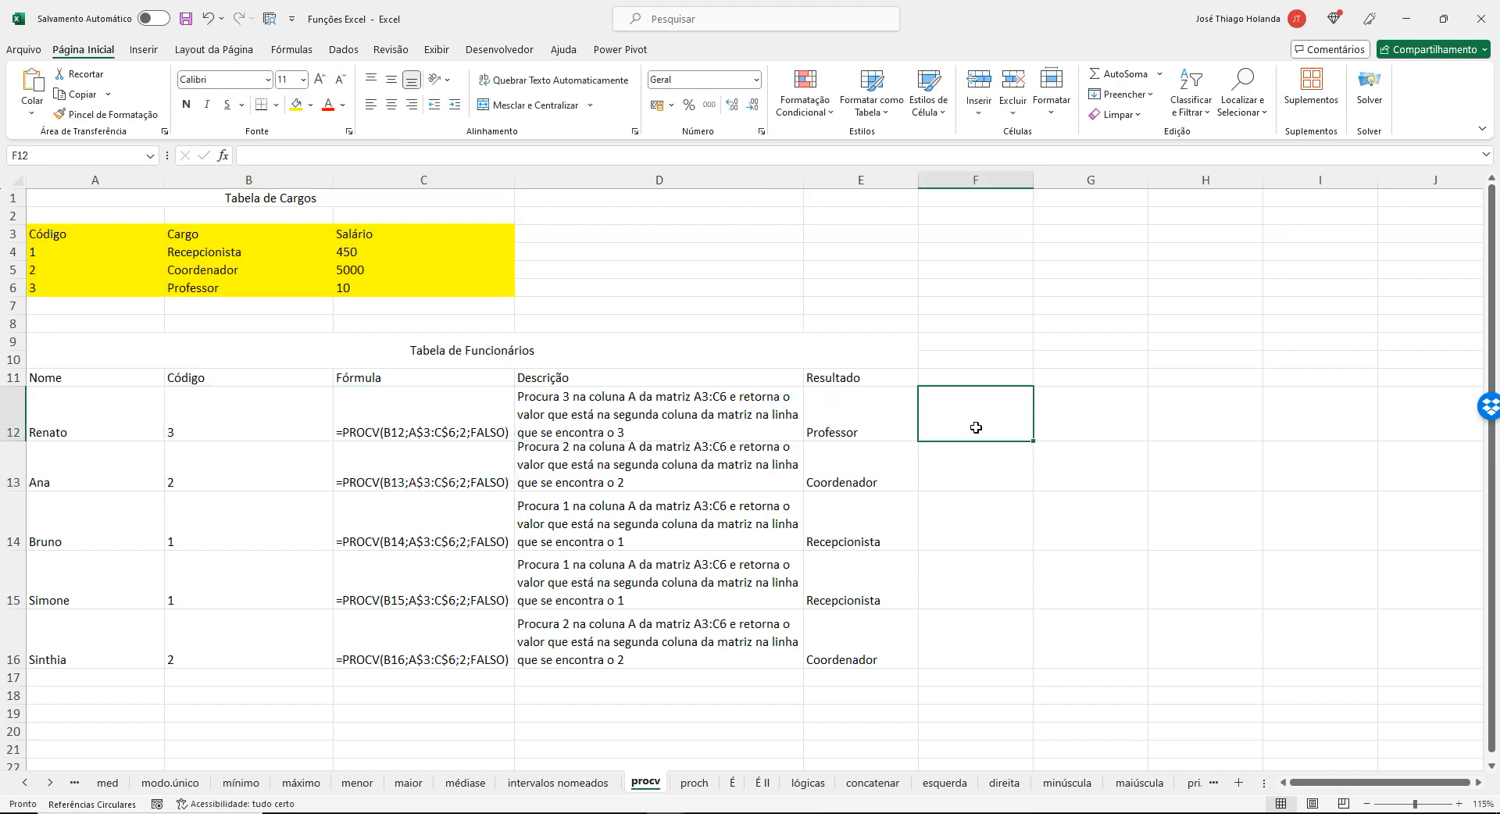
pyautogui.click(368, 158)
pyautogui.hotkey('ctrl', 'v')
pyautogui.hotkey('ctrl', 'Return')
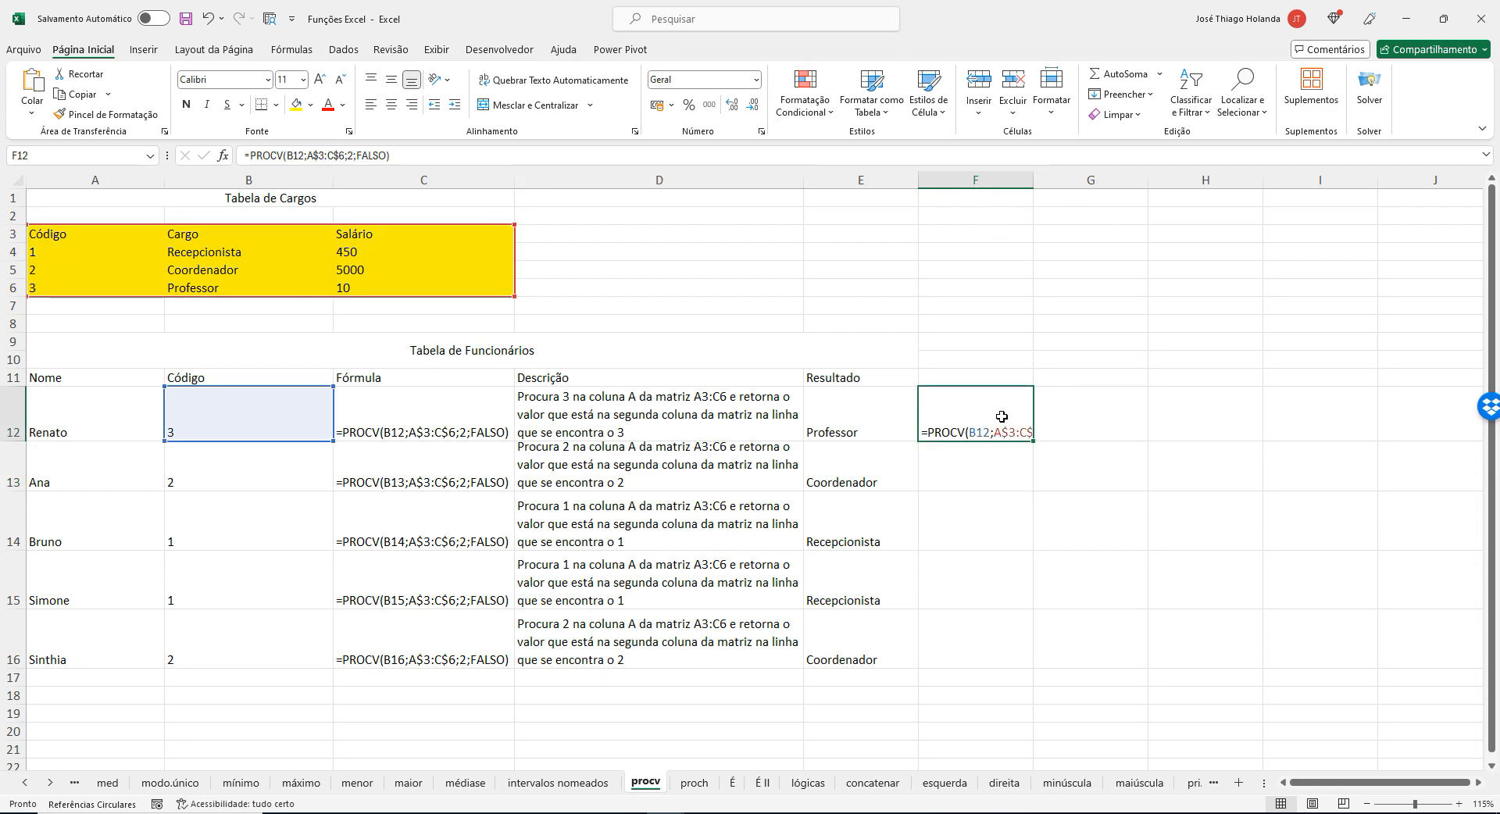
pyautogui.press('Delete')
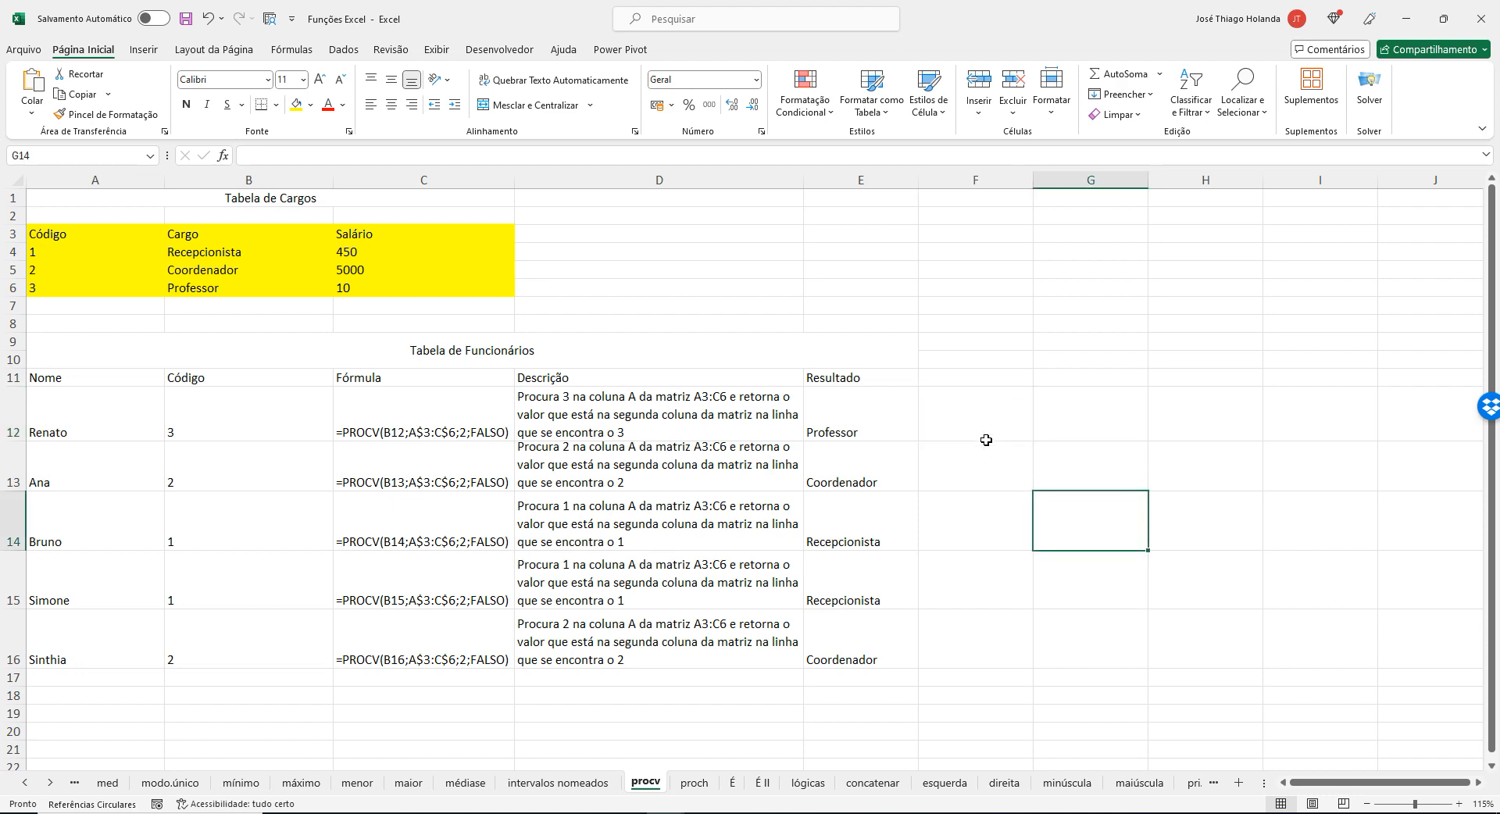
# Disable Mostrar Fórmulas to inspect the results in C12 and C13, and re-enable it.
pyautogui.click(878, 432)
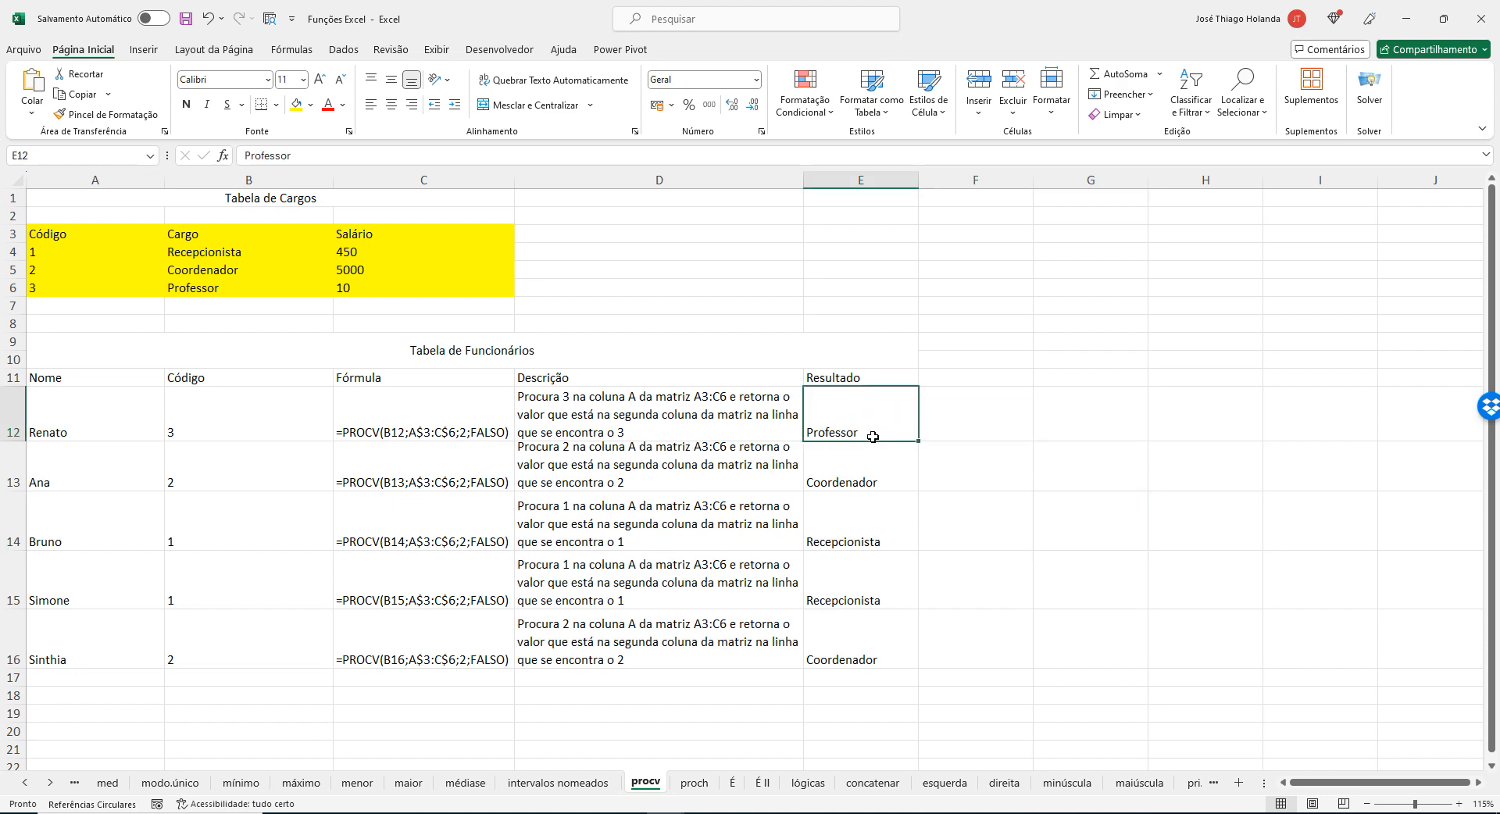
pyautogui.click(422, 420)
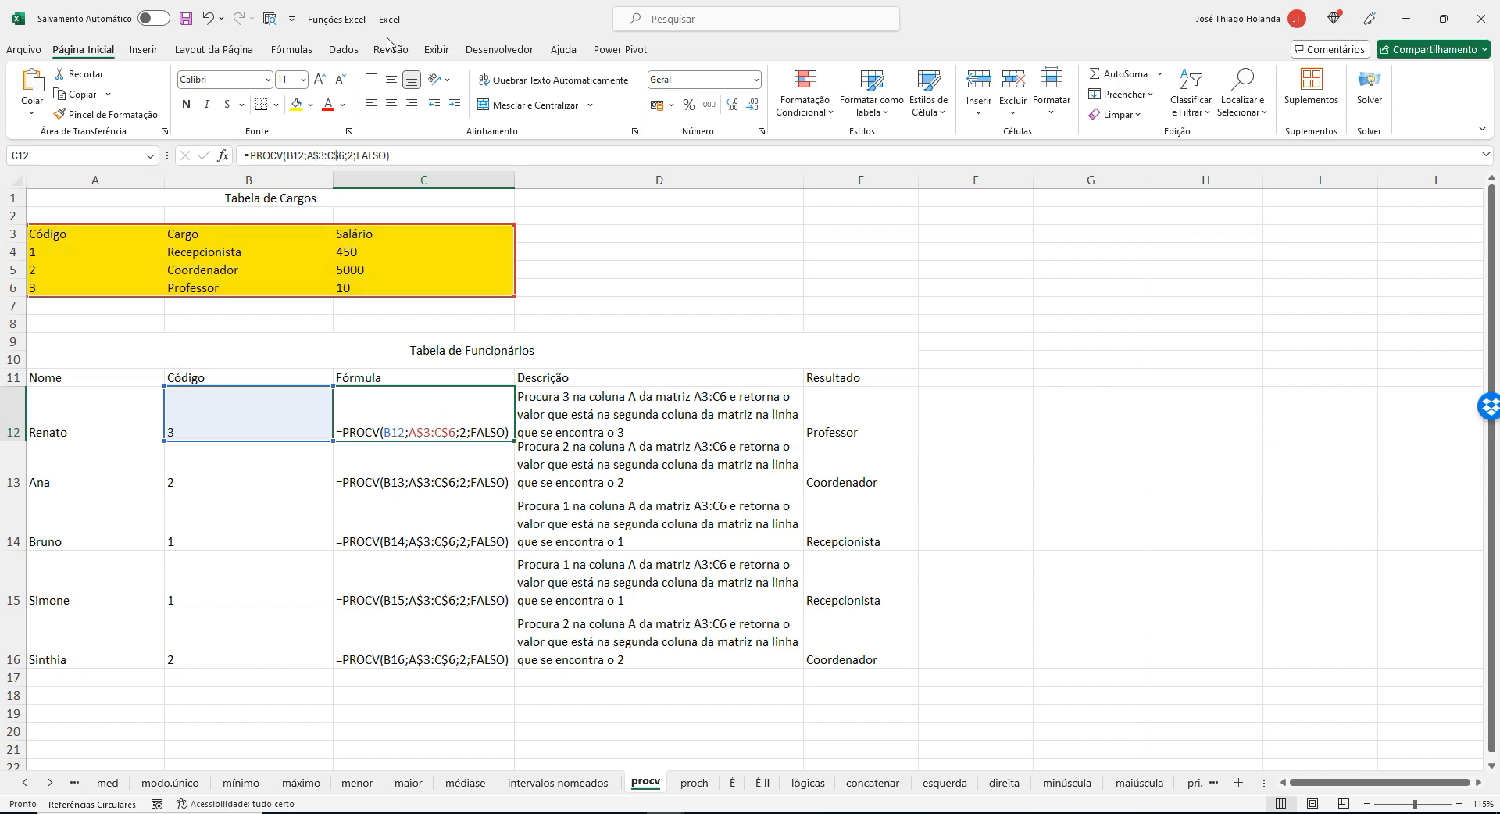
pyautogui.click(292, 49)
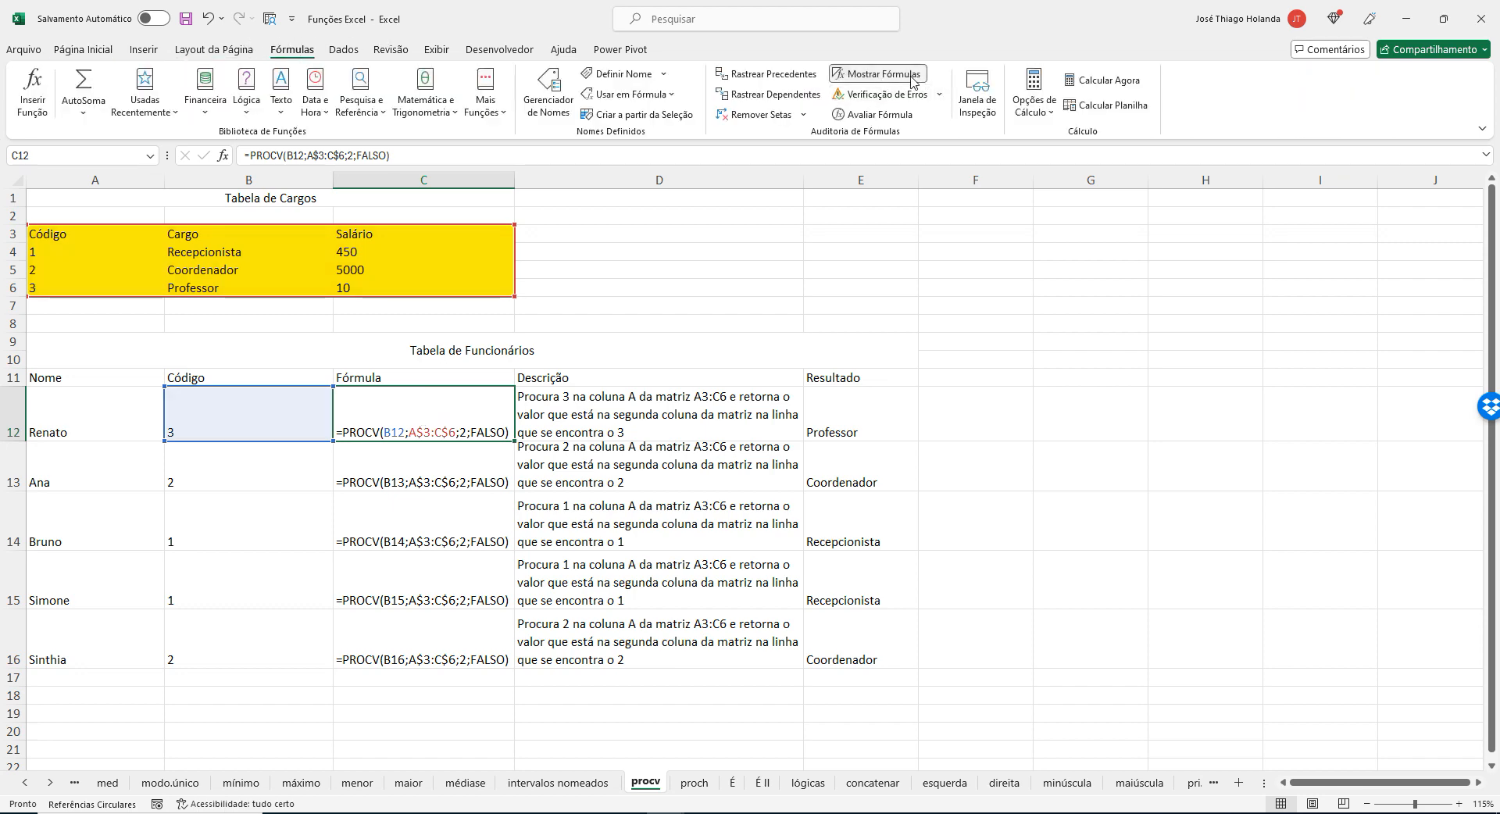
pyautogui.click(898, 75)
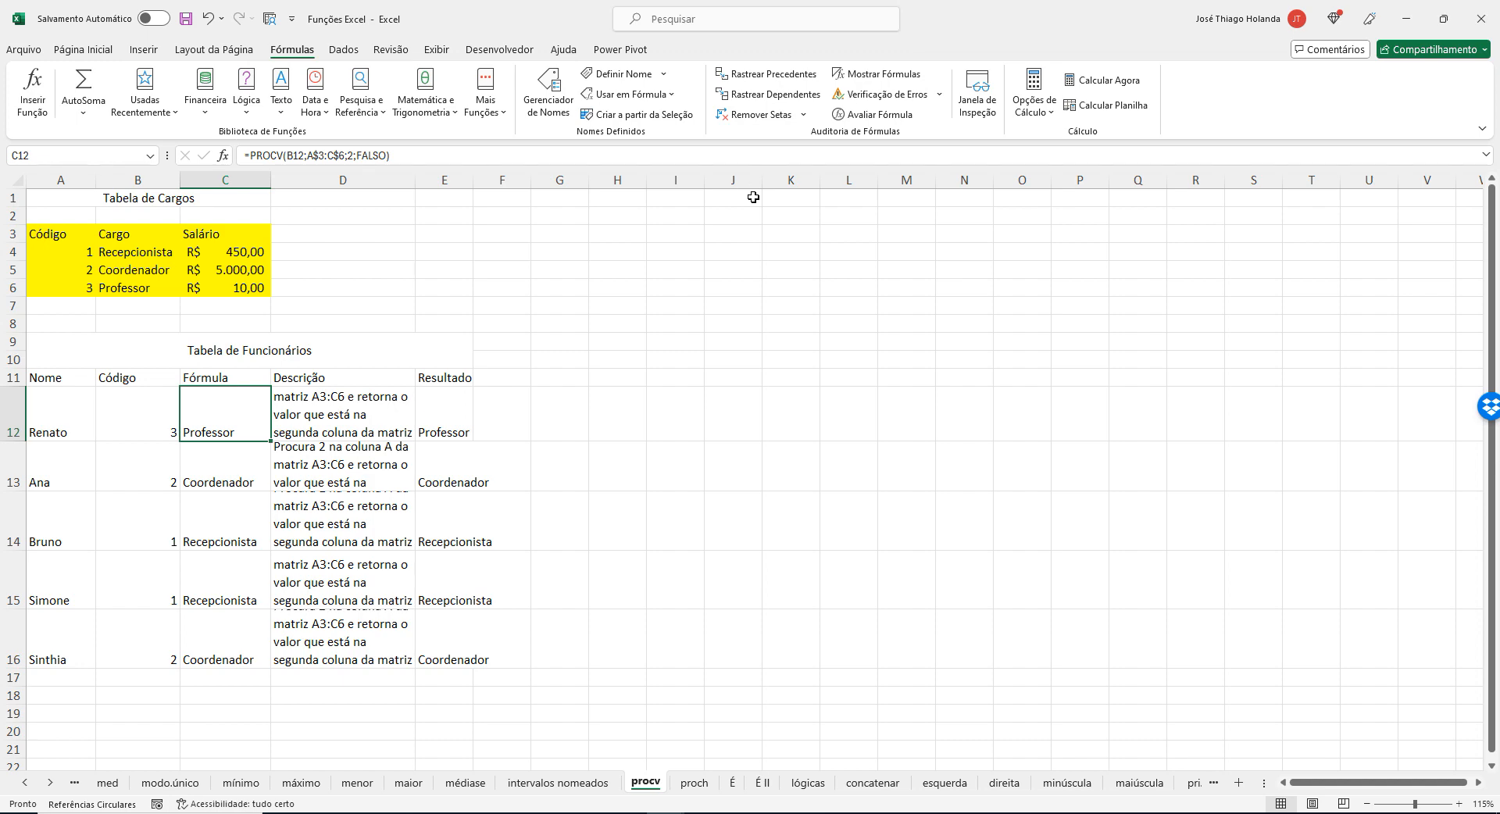
pyautogui.click(298, 408)
pyautogui.click(223, 414)
pyautogui.click(232, 475)
pyautogui.click(229, 416)
pyautogui.click(872, 75)
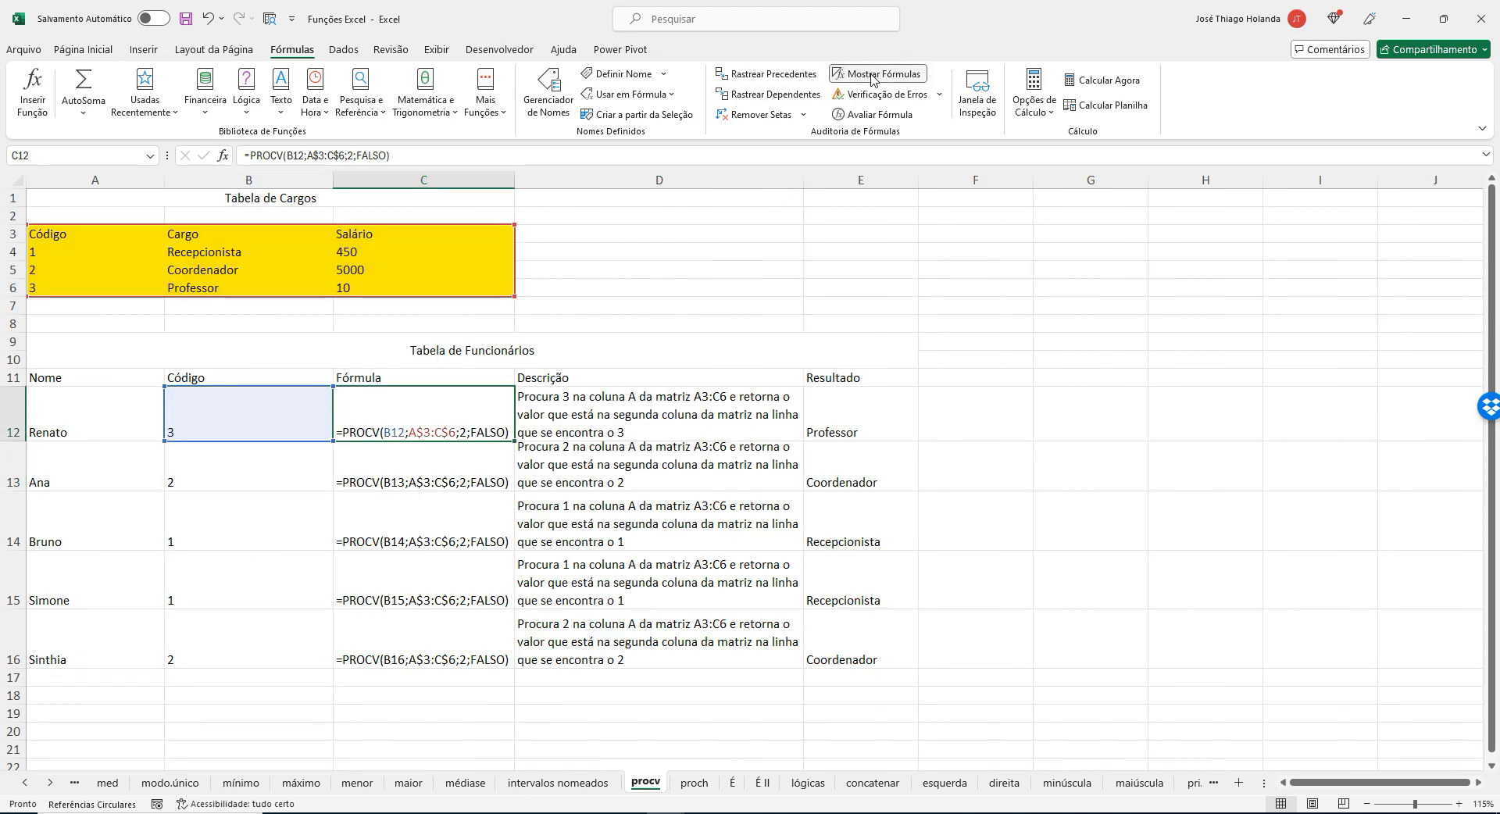
# Add the column header Salário in F11 of the Tabela de Funcionários.
pyautogui.click(662, 295)
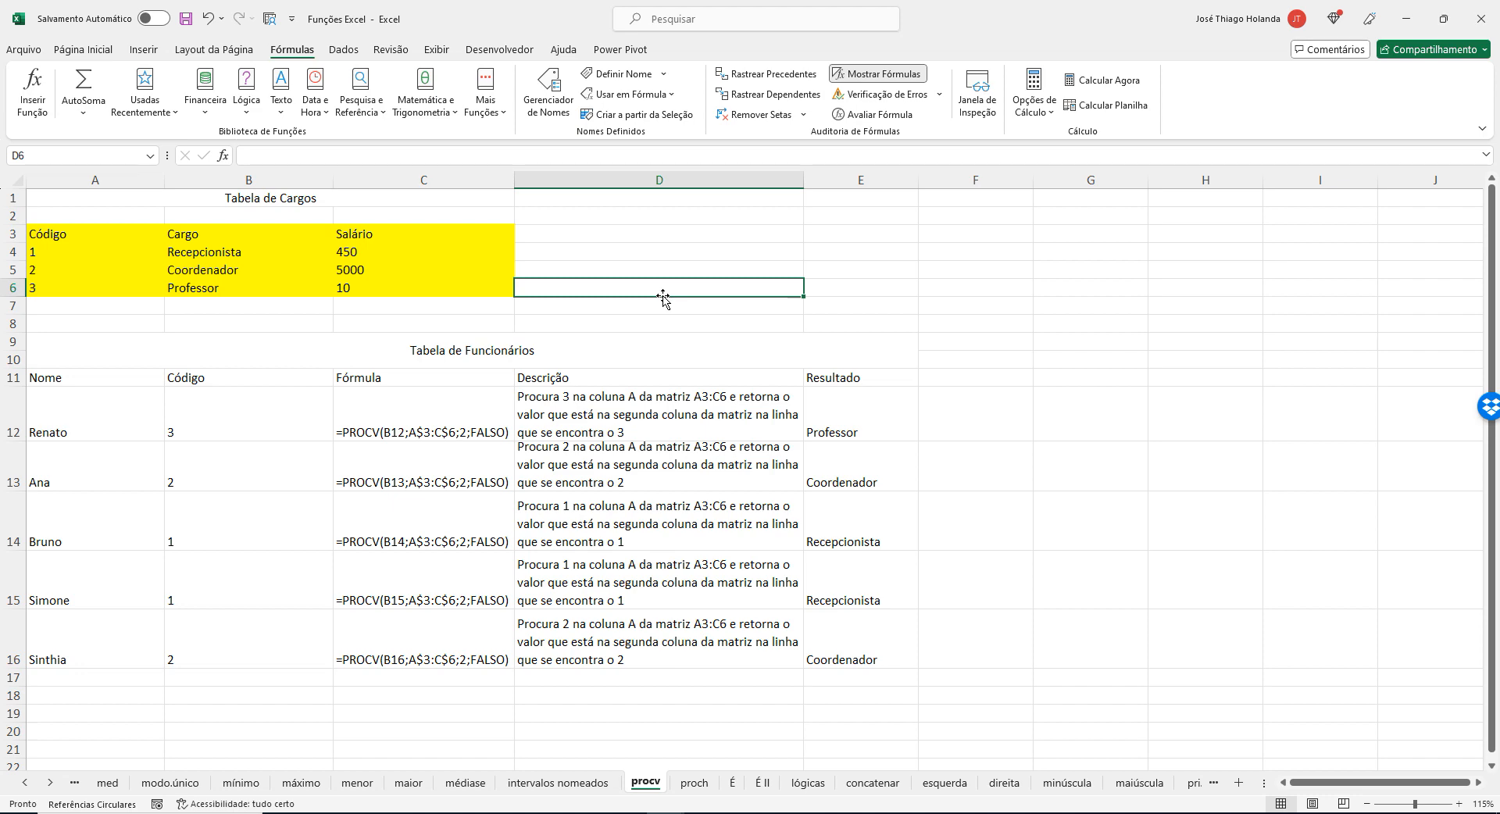
pyautogui.click(376, 419)
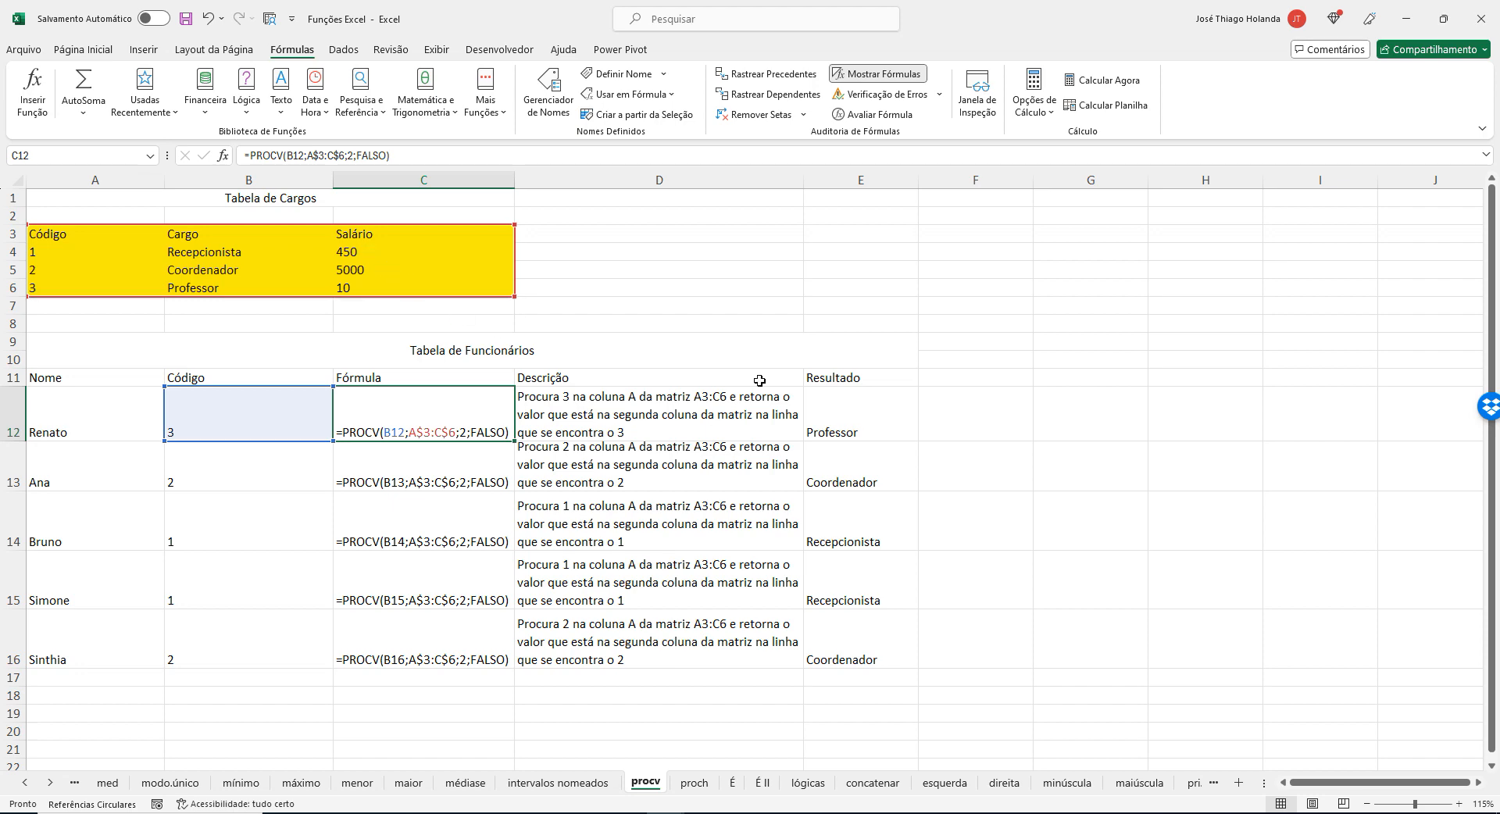
pyautogui.click(957, 380)
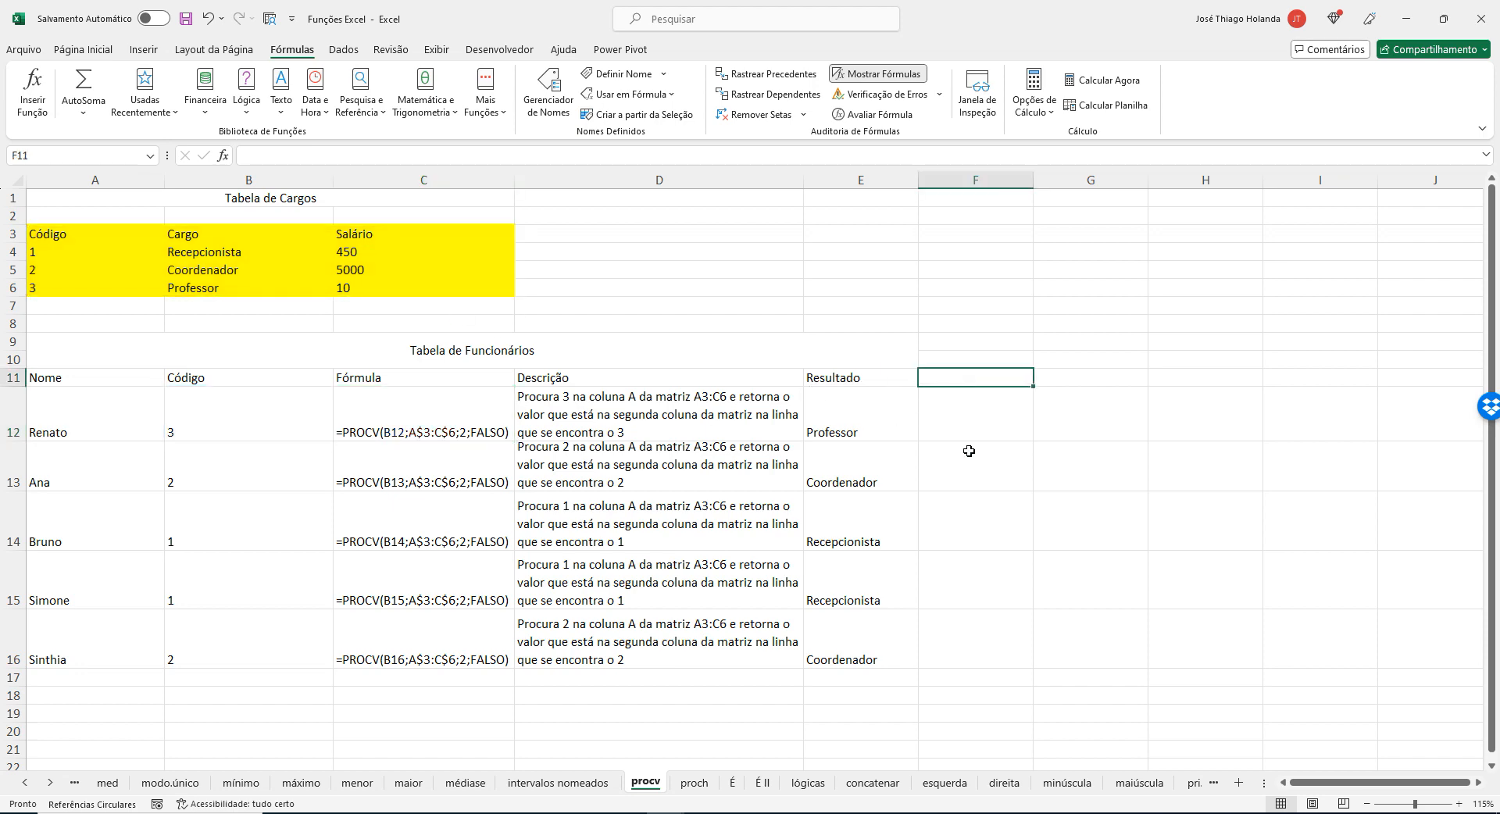
pyautogui.click(959, 431)
pyautogui.click(956, 380)
pyautogui.write('Salário')
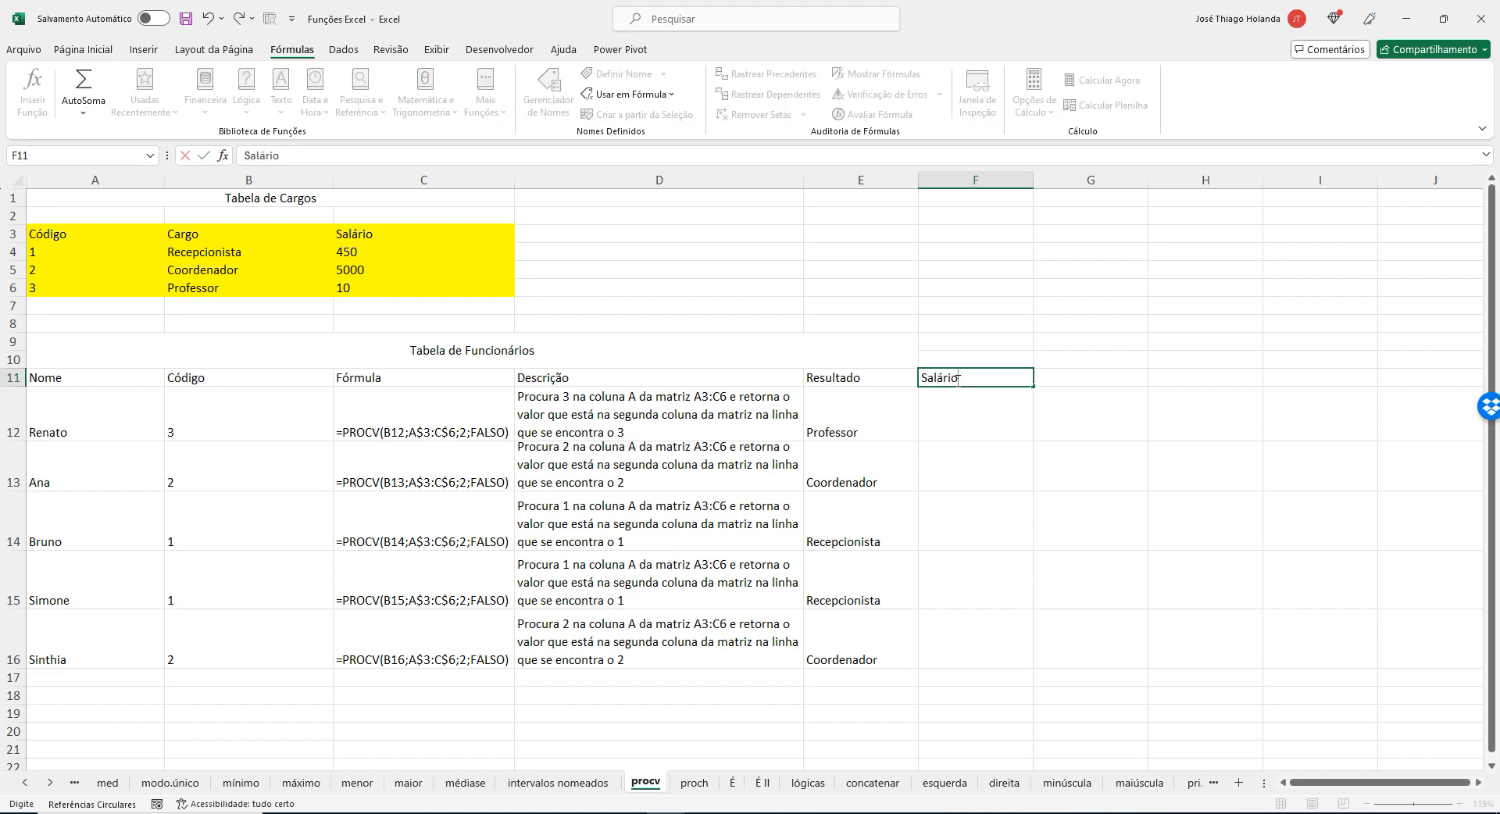
pyautogui.press('Return')
# Enter the formula =PROCV(B12;A3:C6;3;FALSO) in F12 to look up the first employee's salary by code.
pyautogui.write('=p')
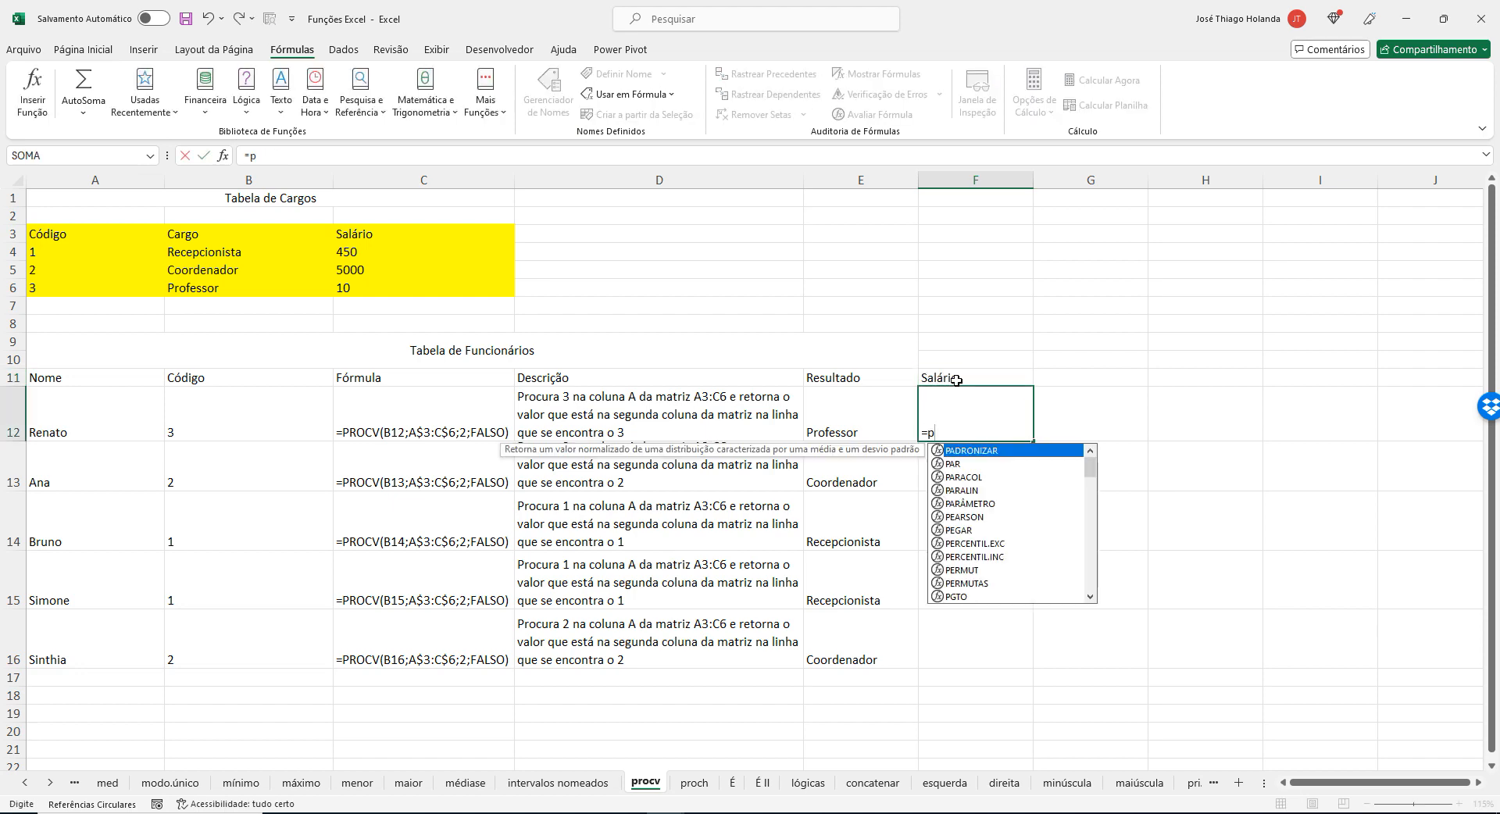
pyautogui.write('rocv')
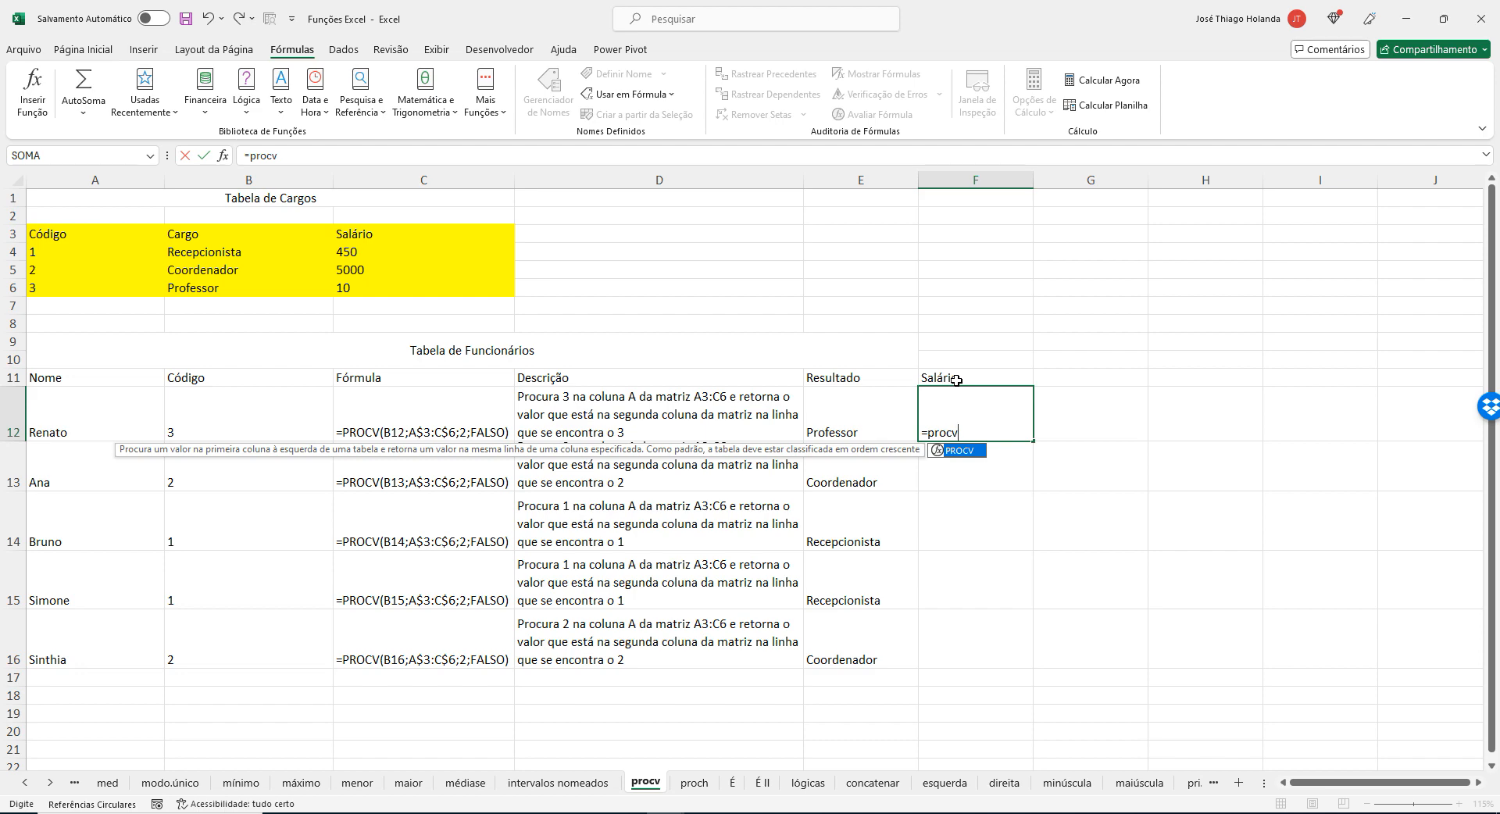
pyautogui.press('Tab')
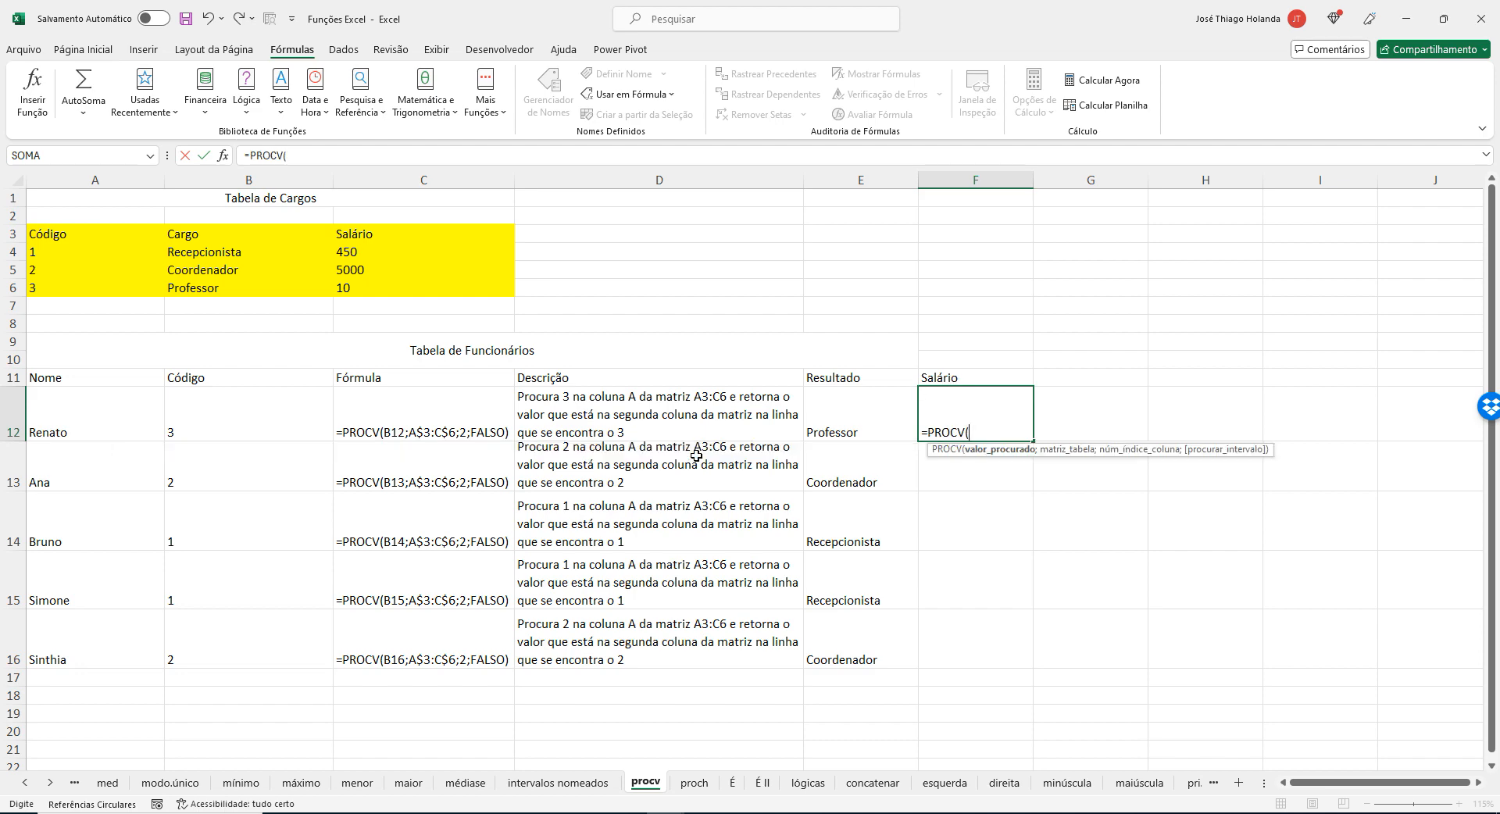
pyautogui.click(223, 419)
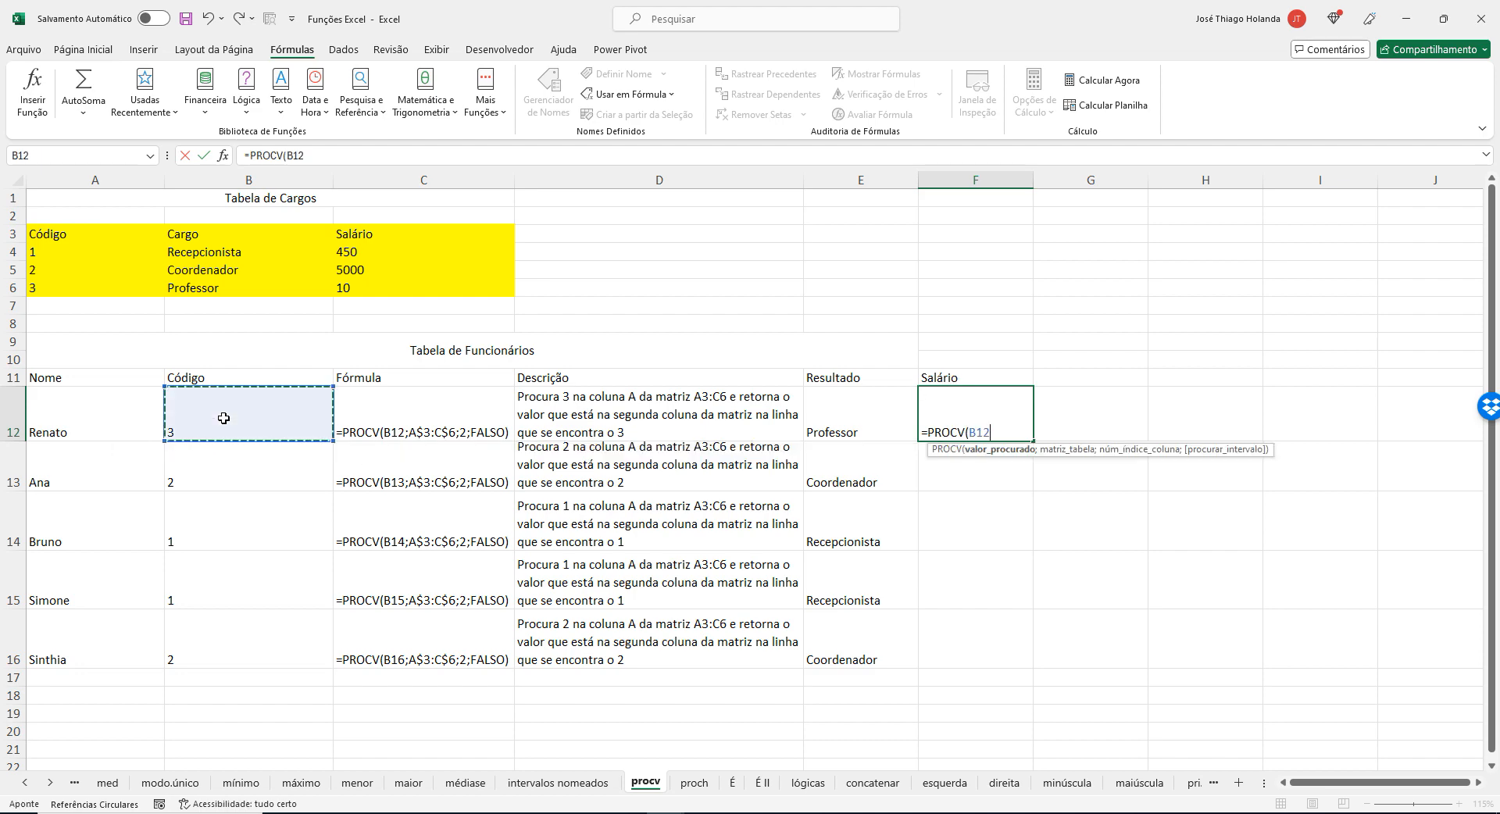
pyautogui.write(';')
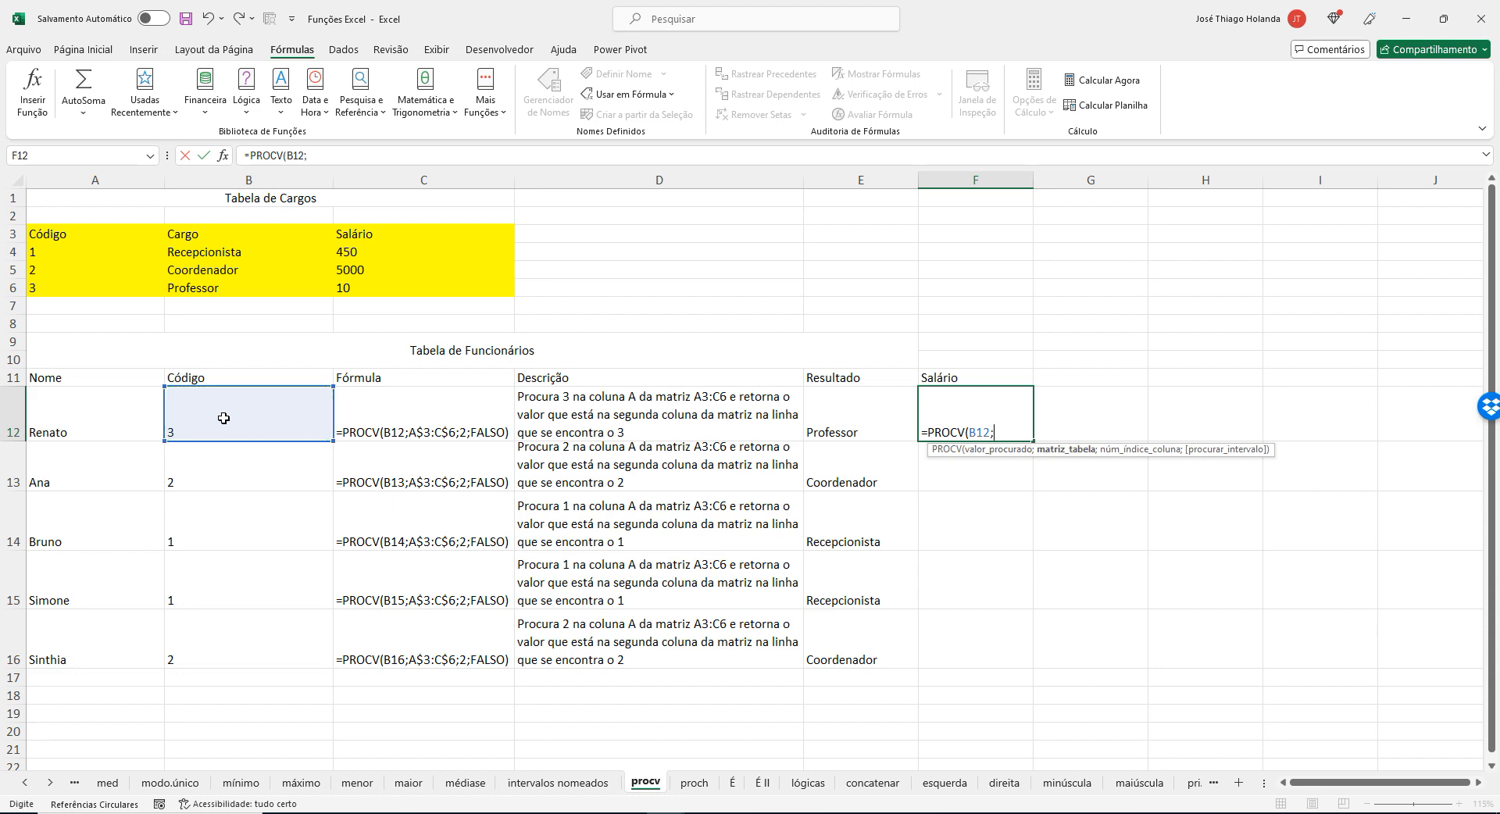
pyautogui.moveTo(70, 236); pyautogui.dragTo(448, 292)
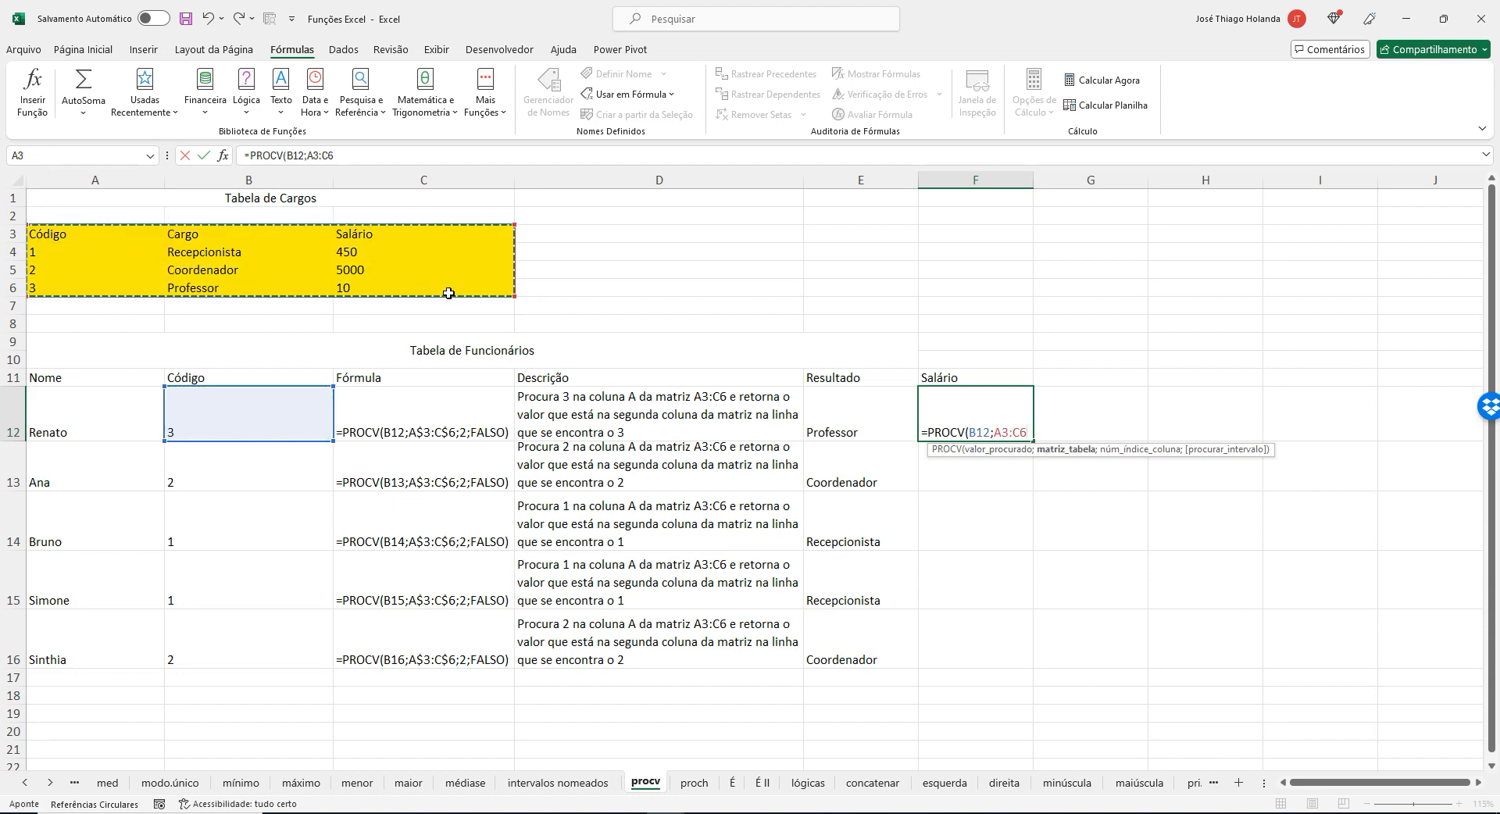
pyautogui.write(';')
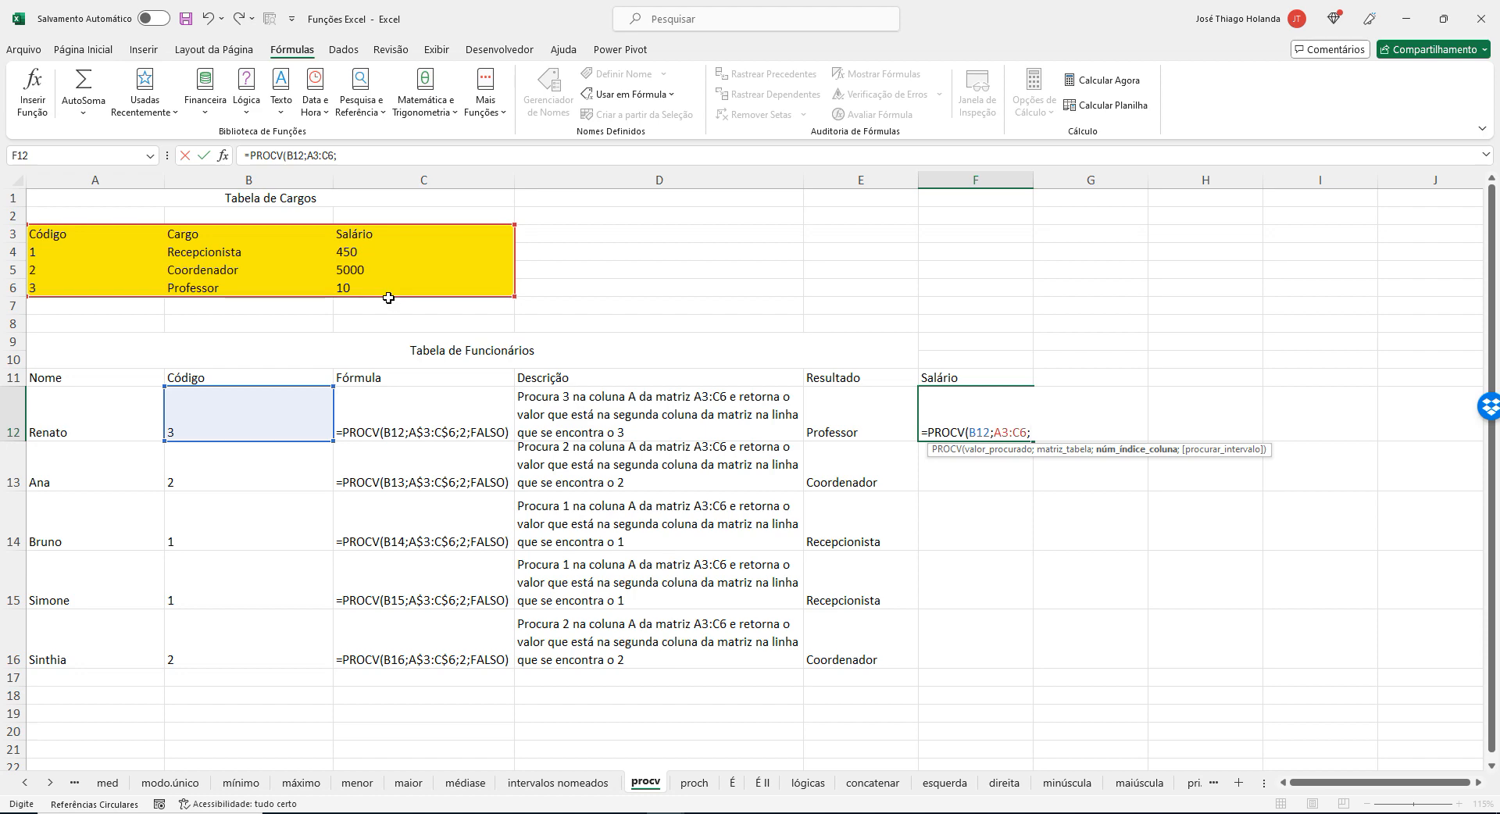
pyautogui.write('3;')
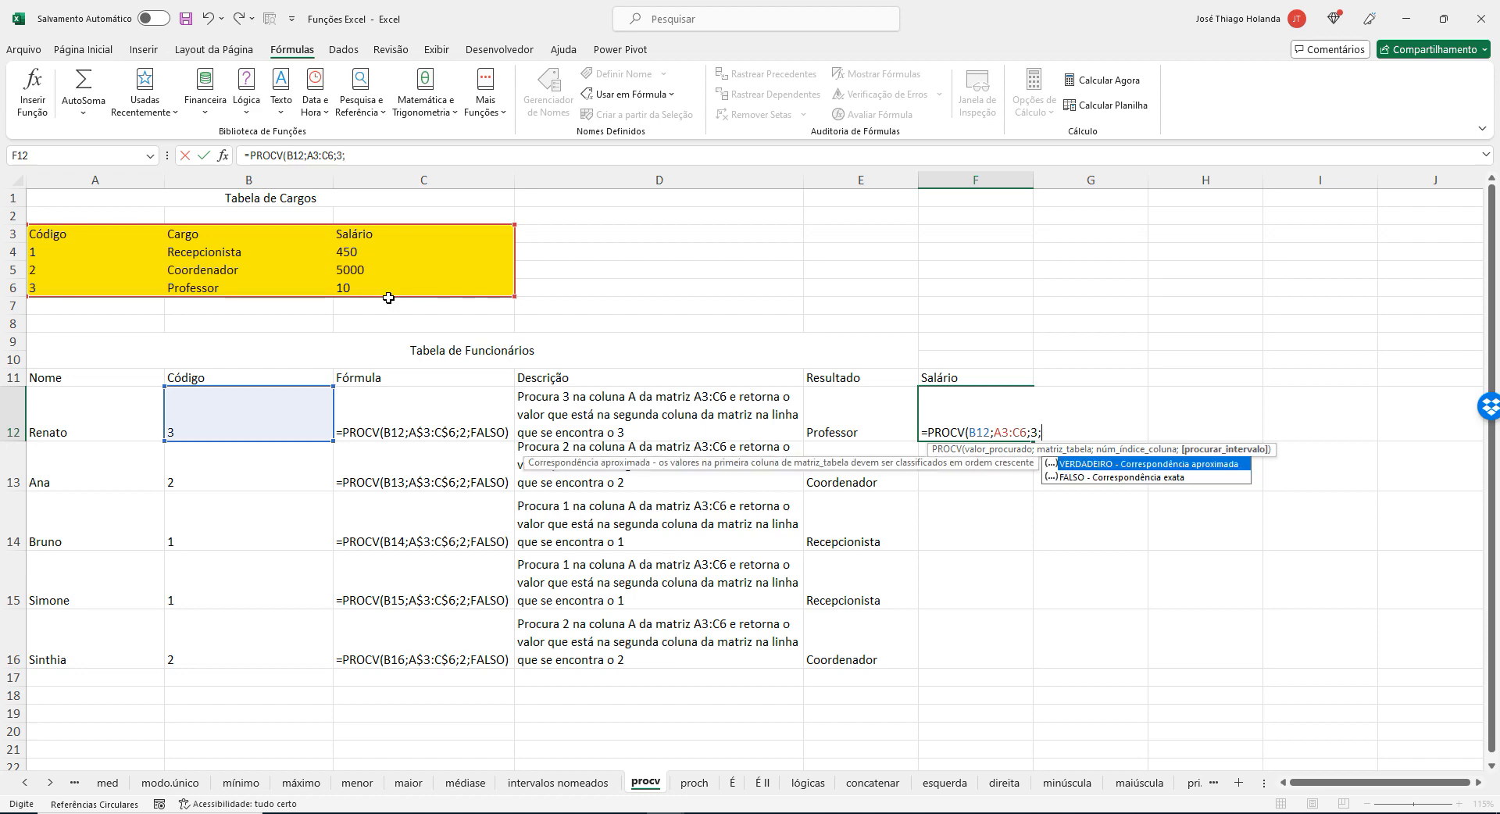
pyautogui.write('falso)')
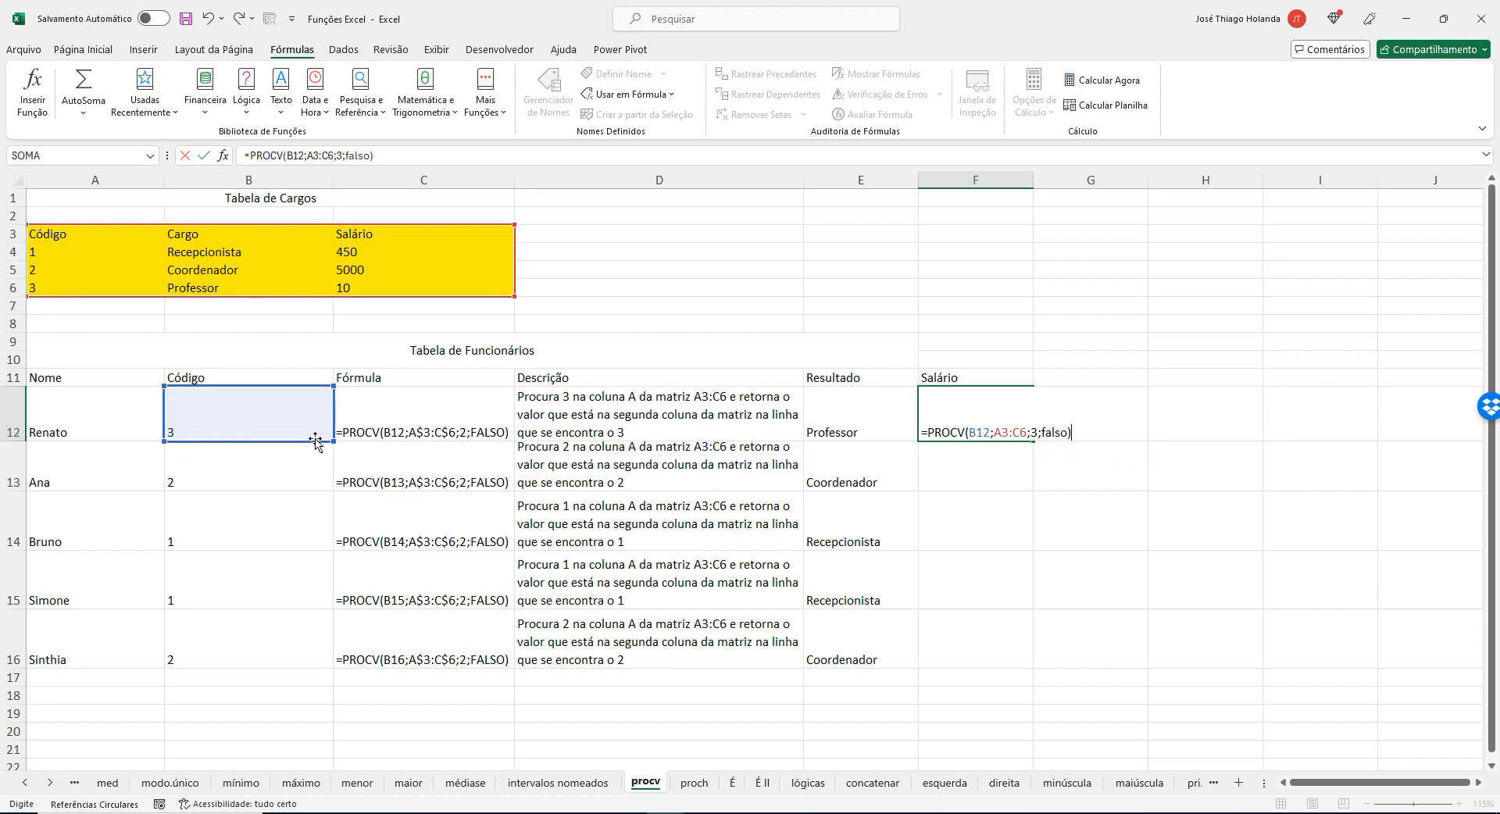
pyautogui.press('Return')
pyautogui.press('Up')
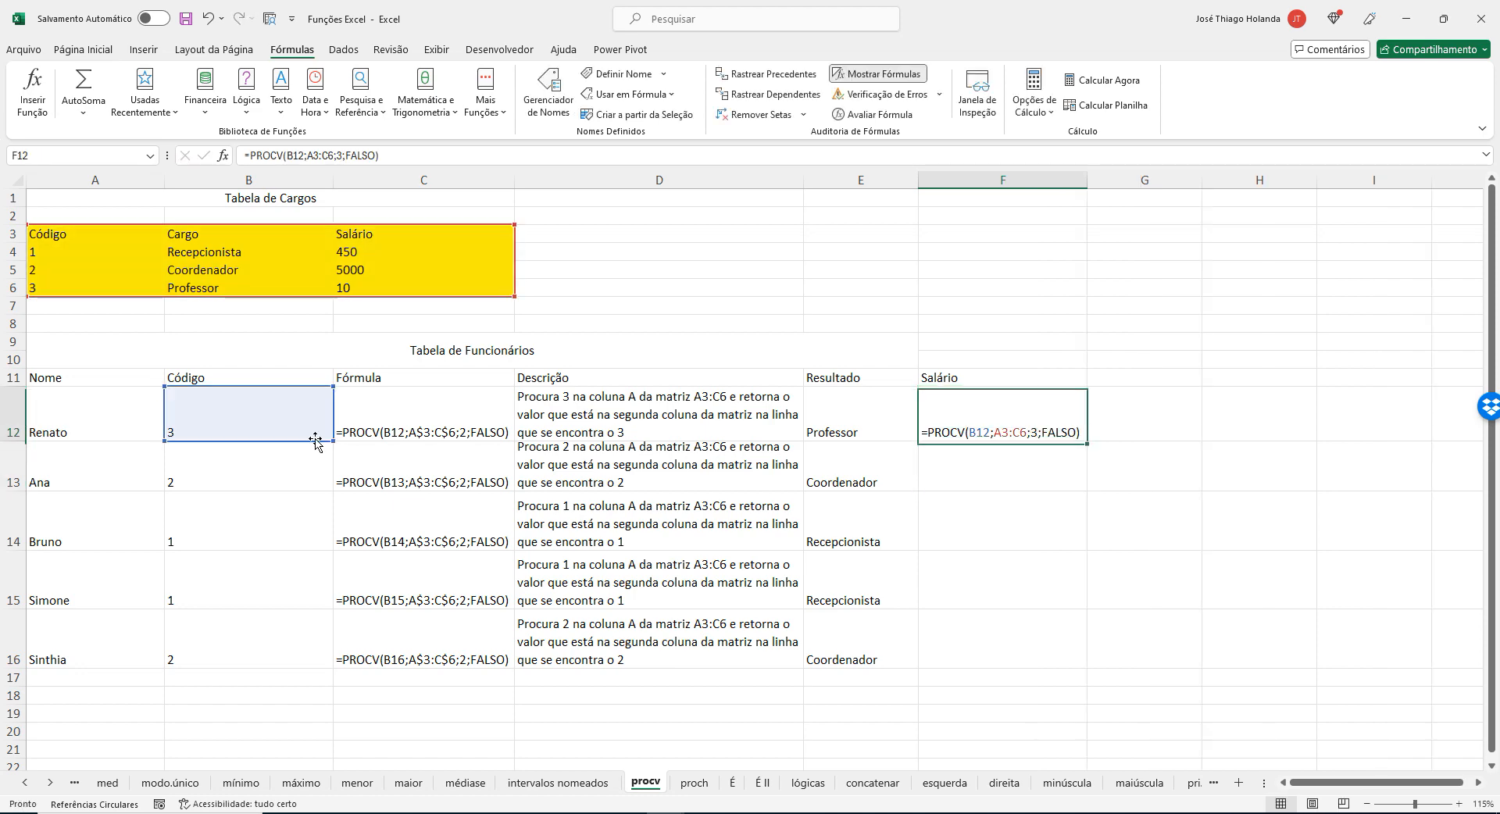
# Disable Mostrar Fórmulas and autofit the width of column E to the Resultado entries.
pyautogui.click(876, 74)
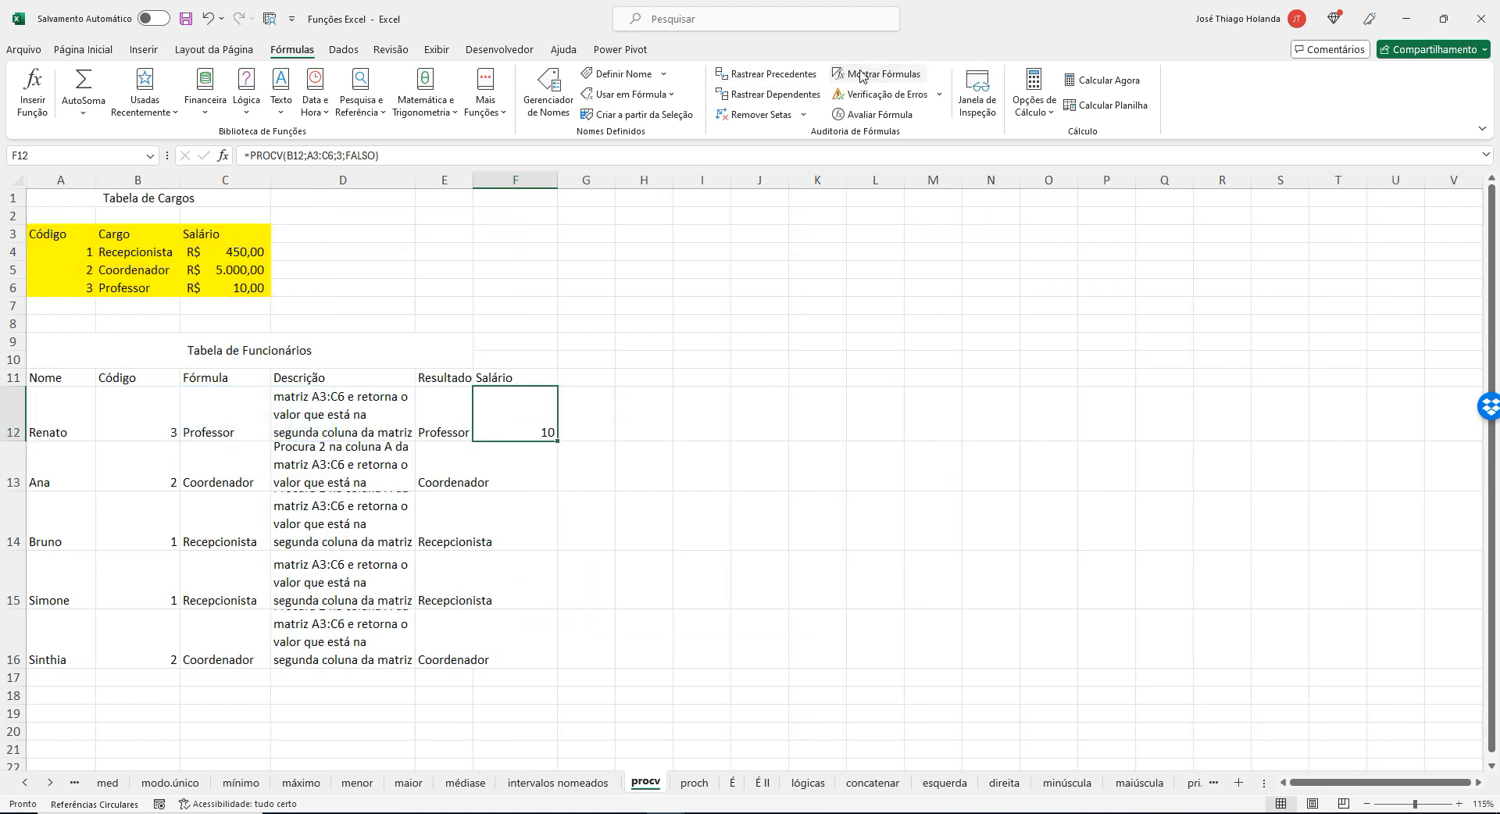
pyautogui.doubleClick(472, 180)
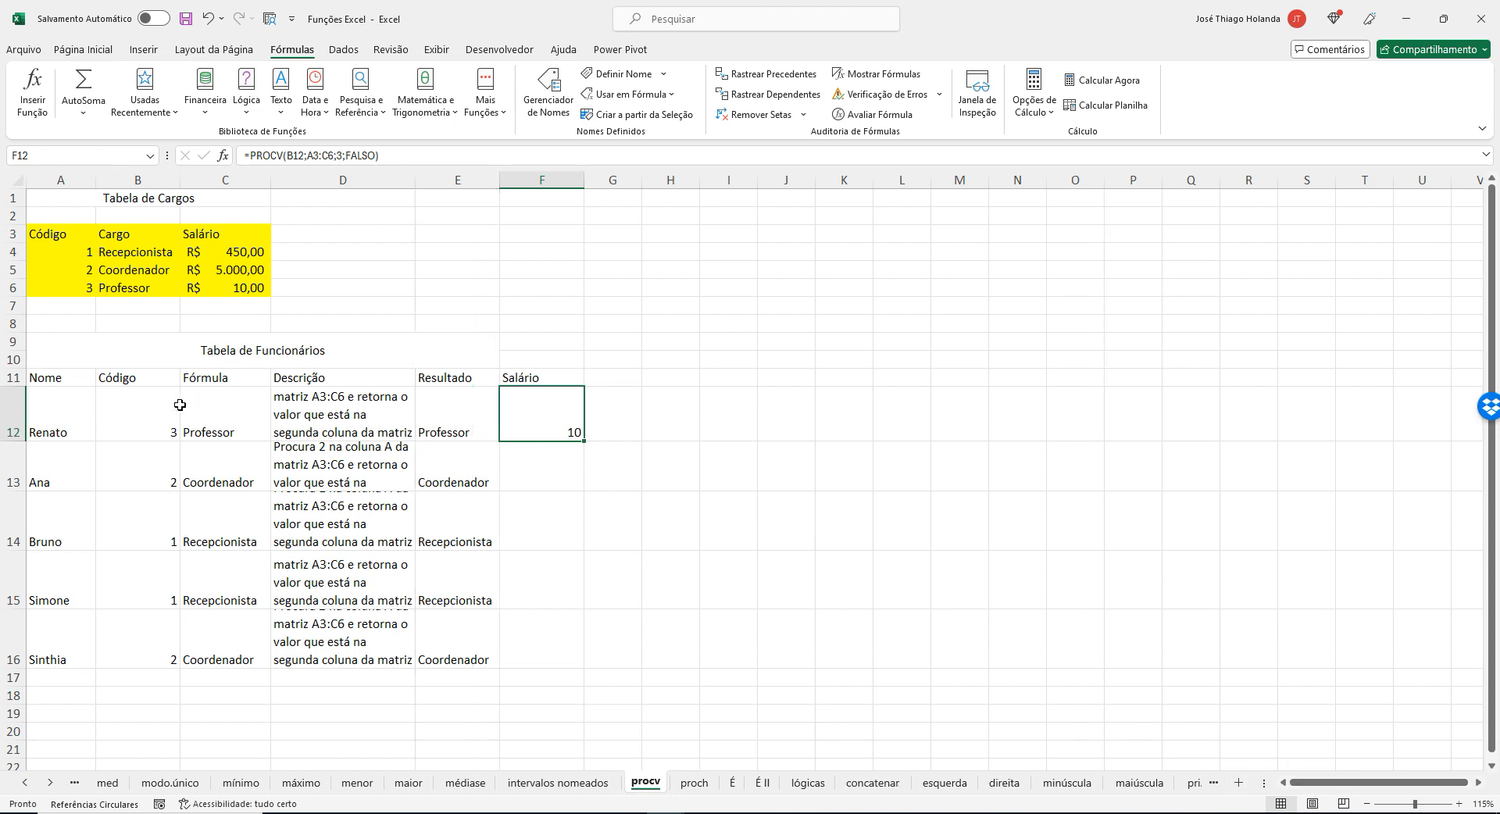
pyautogui.click(221, 415)
# Set the Professor salary in C6 of the Tabela de Cargos to 1000.
pyautogui.click(251, 288)
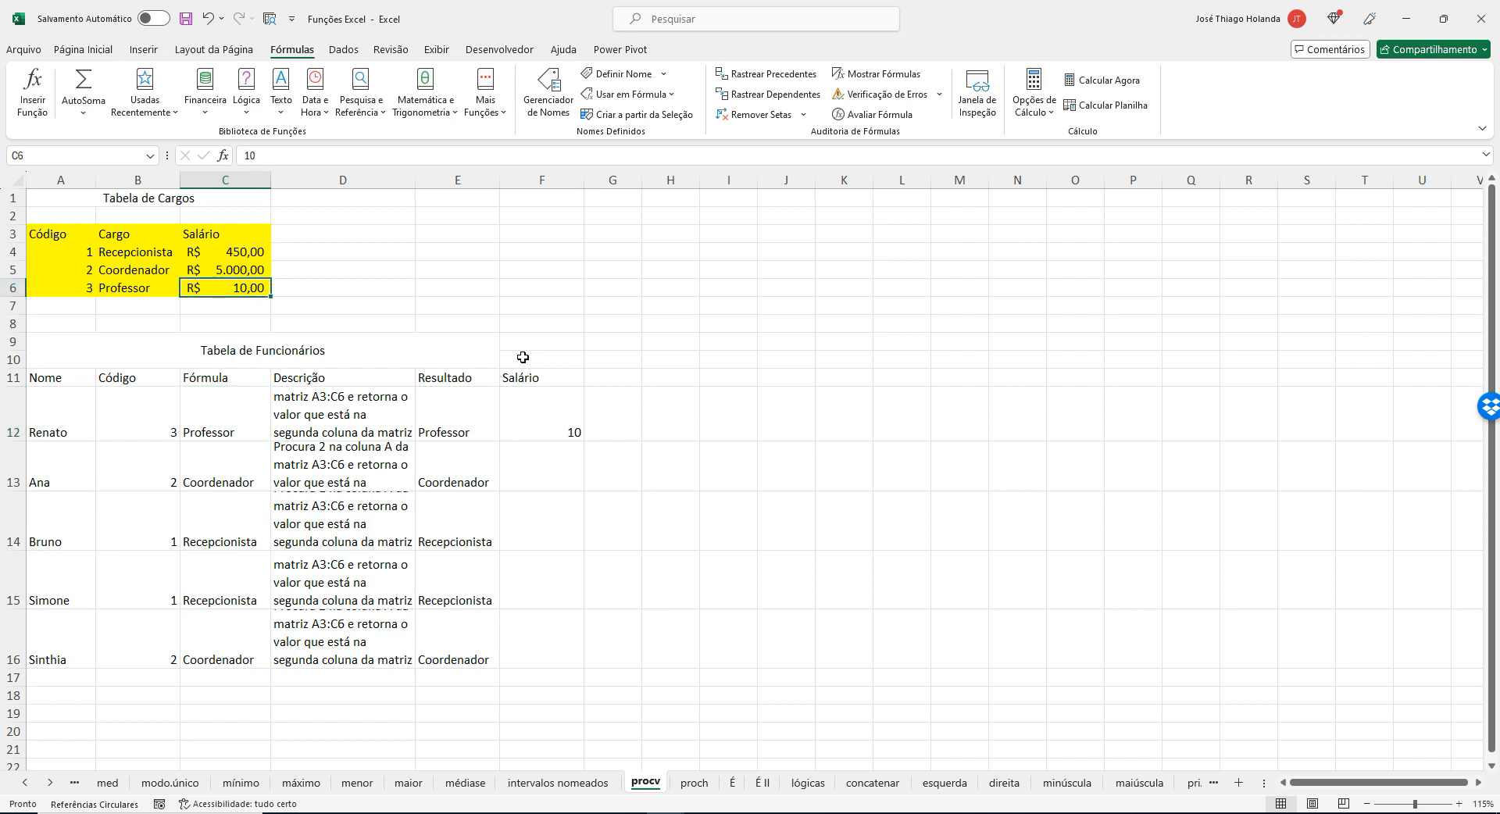
pyautogui.write('100')
pyautogui.press('Return')
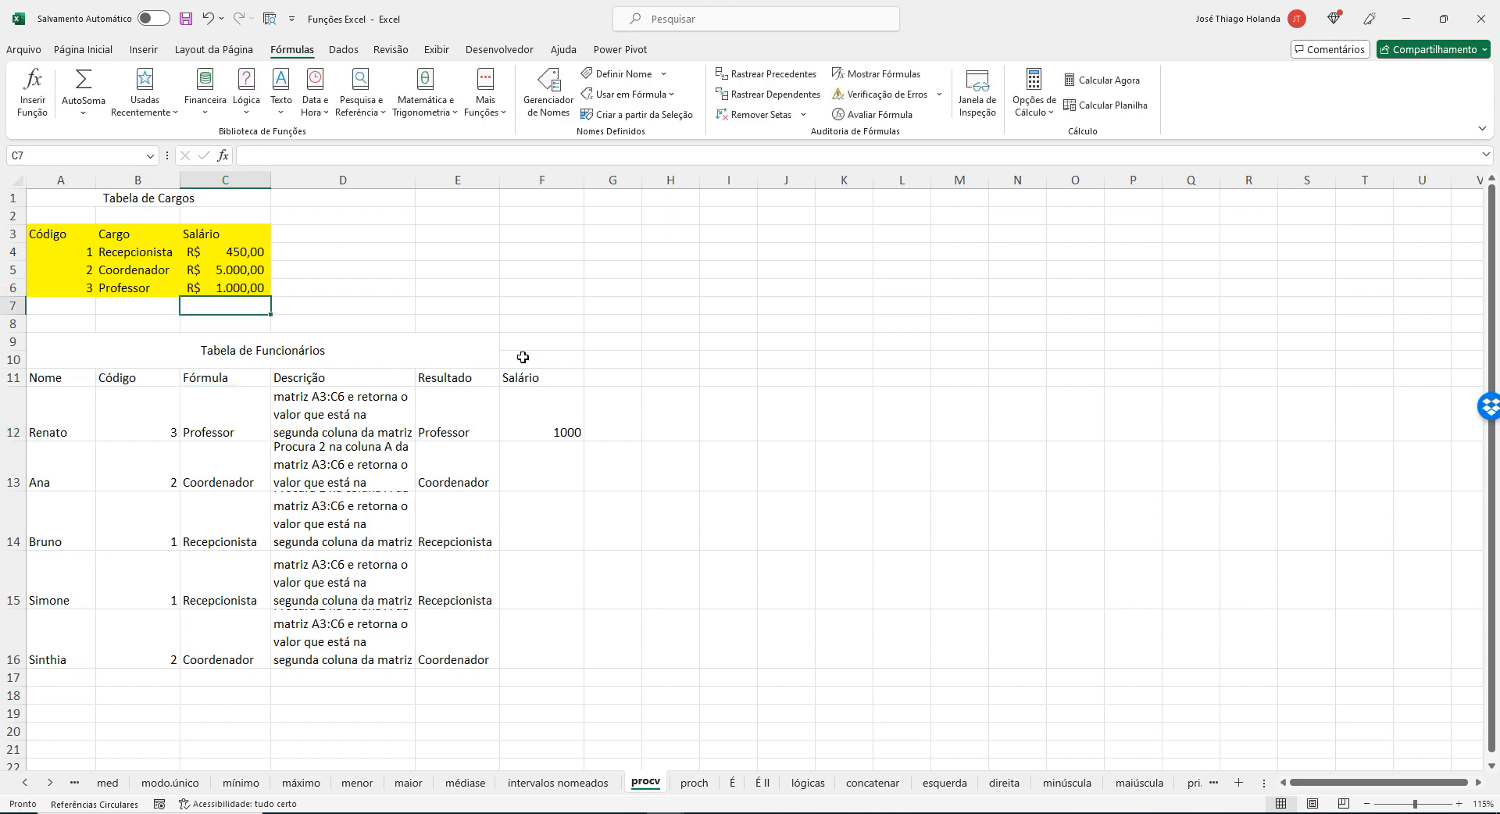
pyautogui.press('Up')
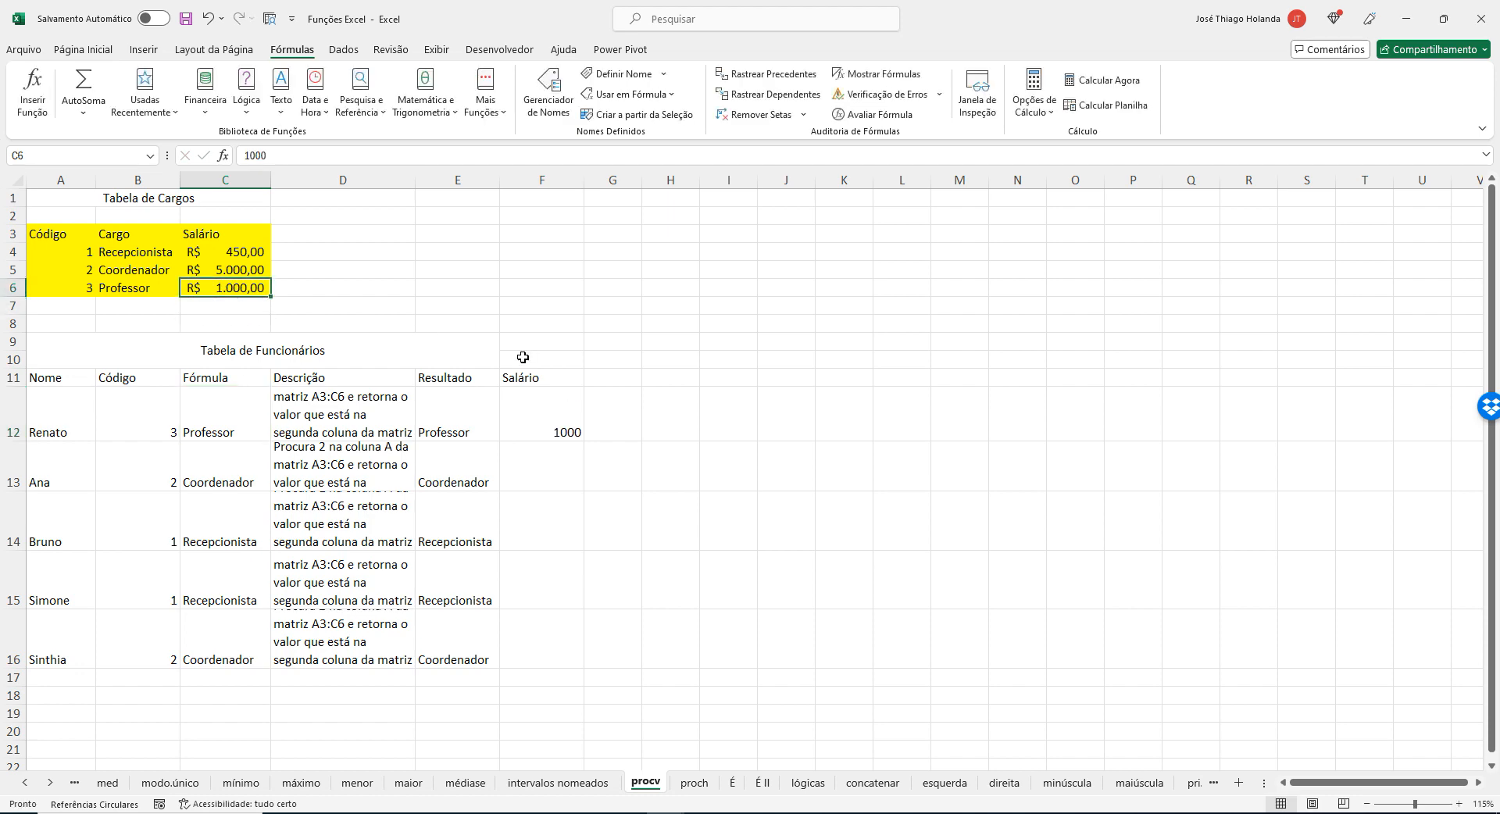
# Apply the Contábil number format in R$ to the looked-up salary in F12.
pyautogui.click(552, 406)
pyautogui.click(83, 49)
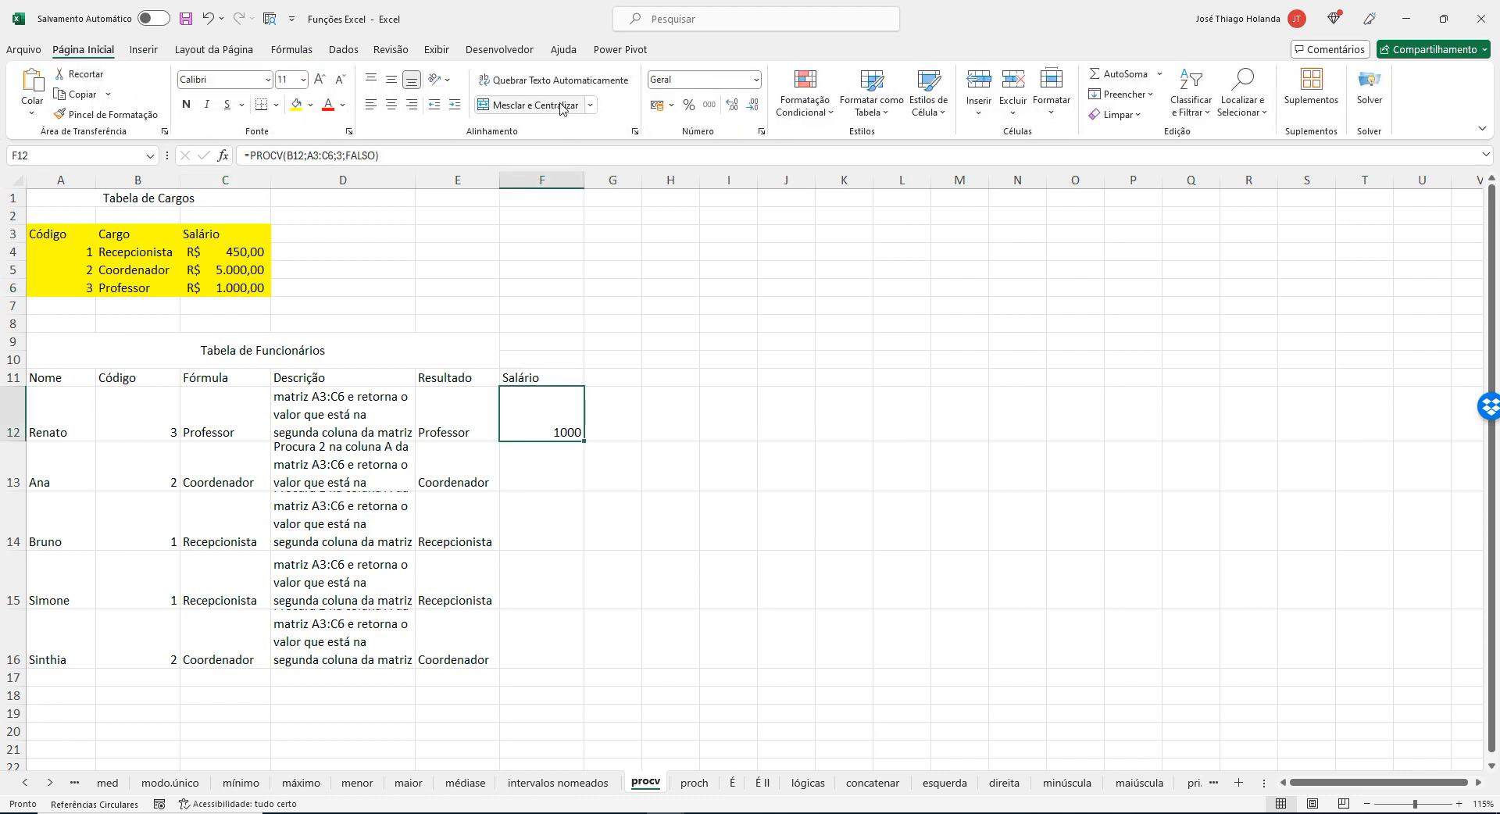
pyautogui.click(656, 105)
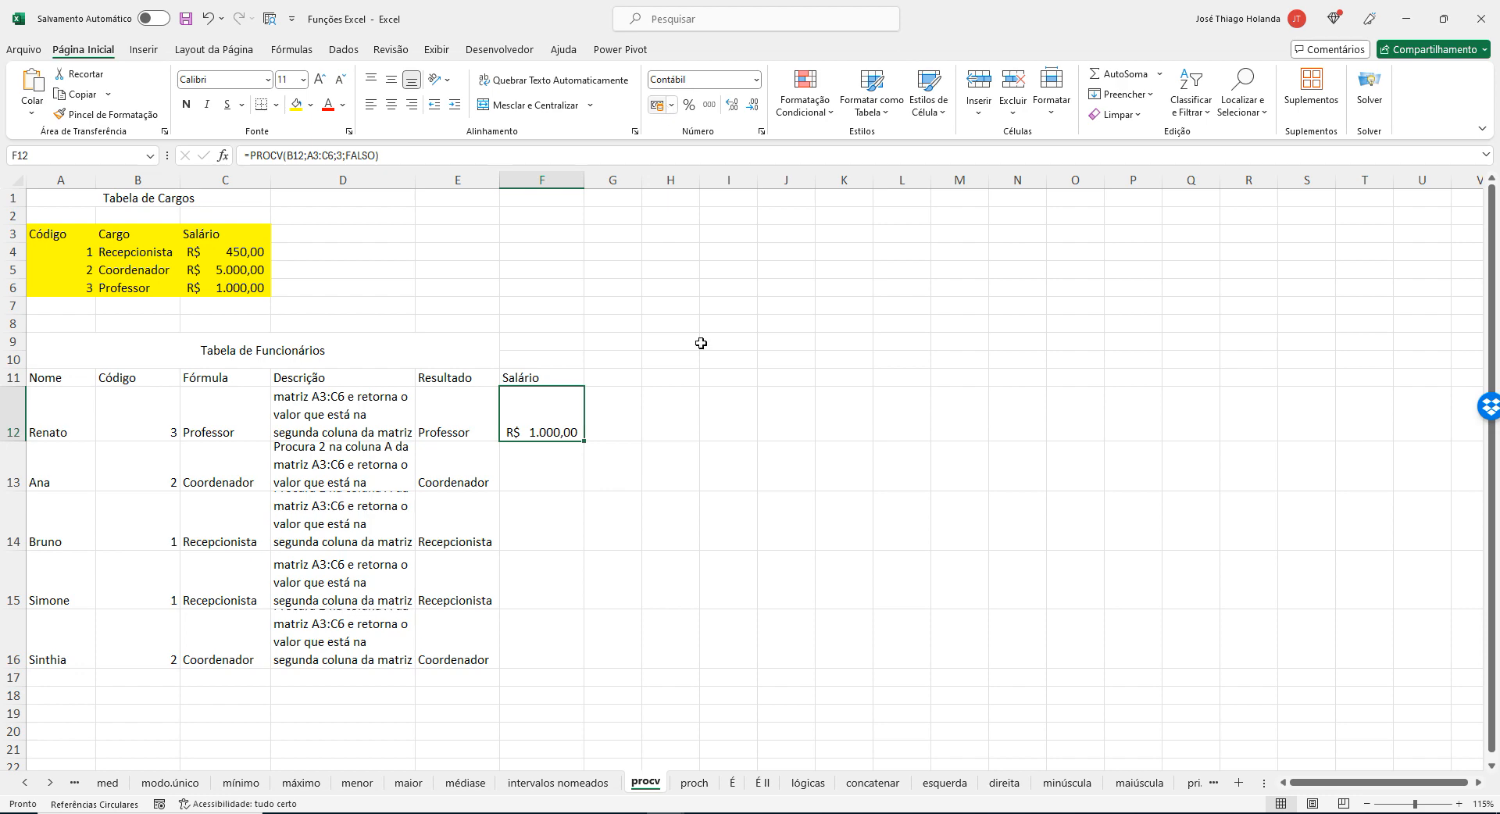
# Fill the F12 formula with its relative range A3:C6 down through F16.
pyautogui.click(708, 518)
pyautogui.click(558, 415)
pyautogui.moveTo(592, 442); pyautogui.dragTo(588, 652)
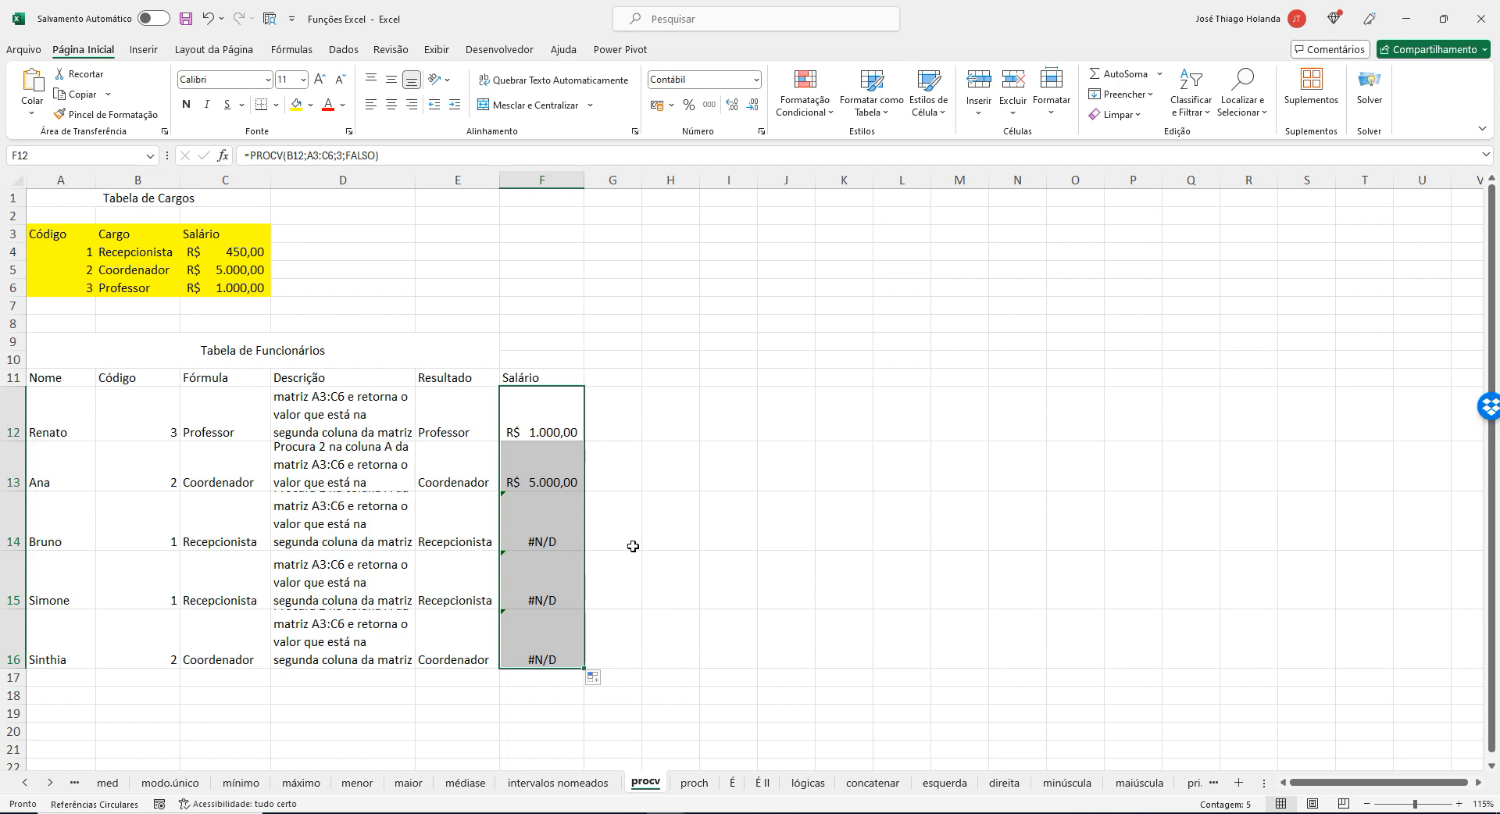
# Copy the formula text from F12 and paste it into the open Bloco de Notas note, two lines below the existing PROCV formula.
pyautogui.click(556, 425)
pyautogui.press('F2')
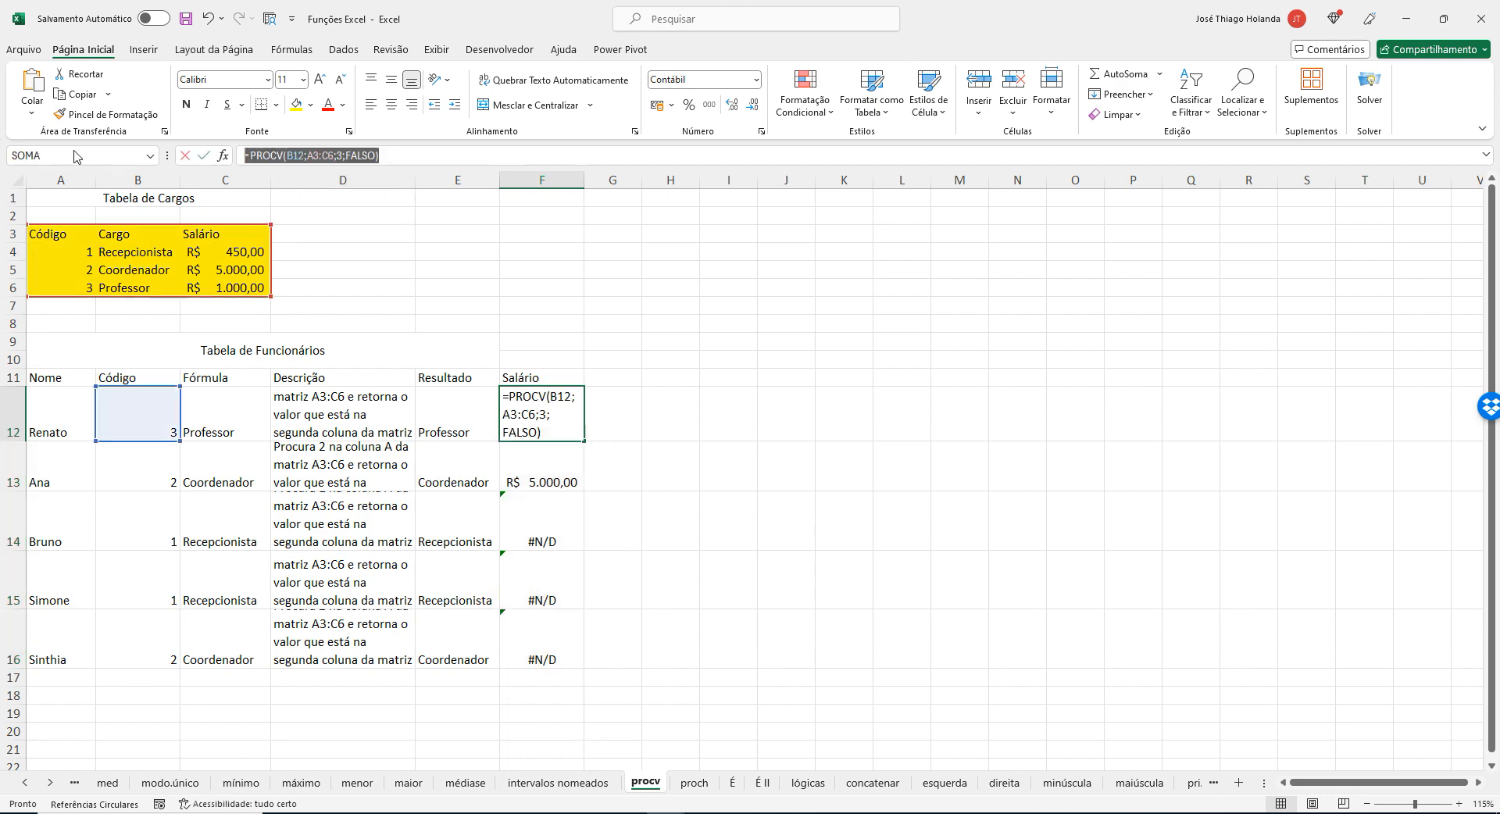
pyautogui.hotkey('alt', 'Tab')
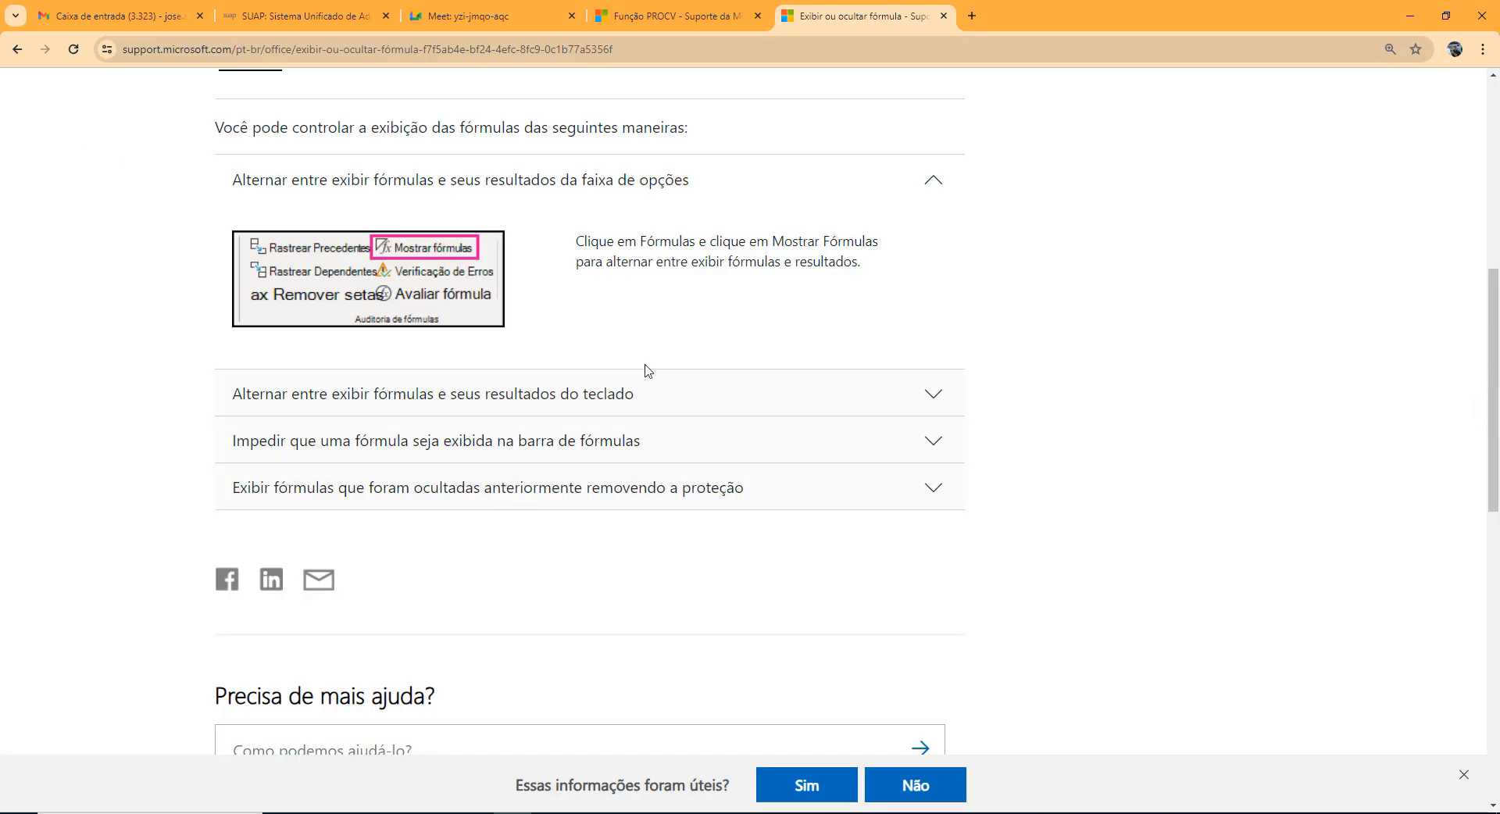
pyautogui.hotkey('alt', 'Tab')
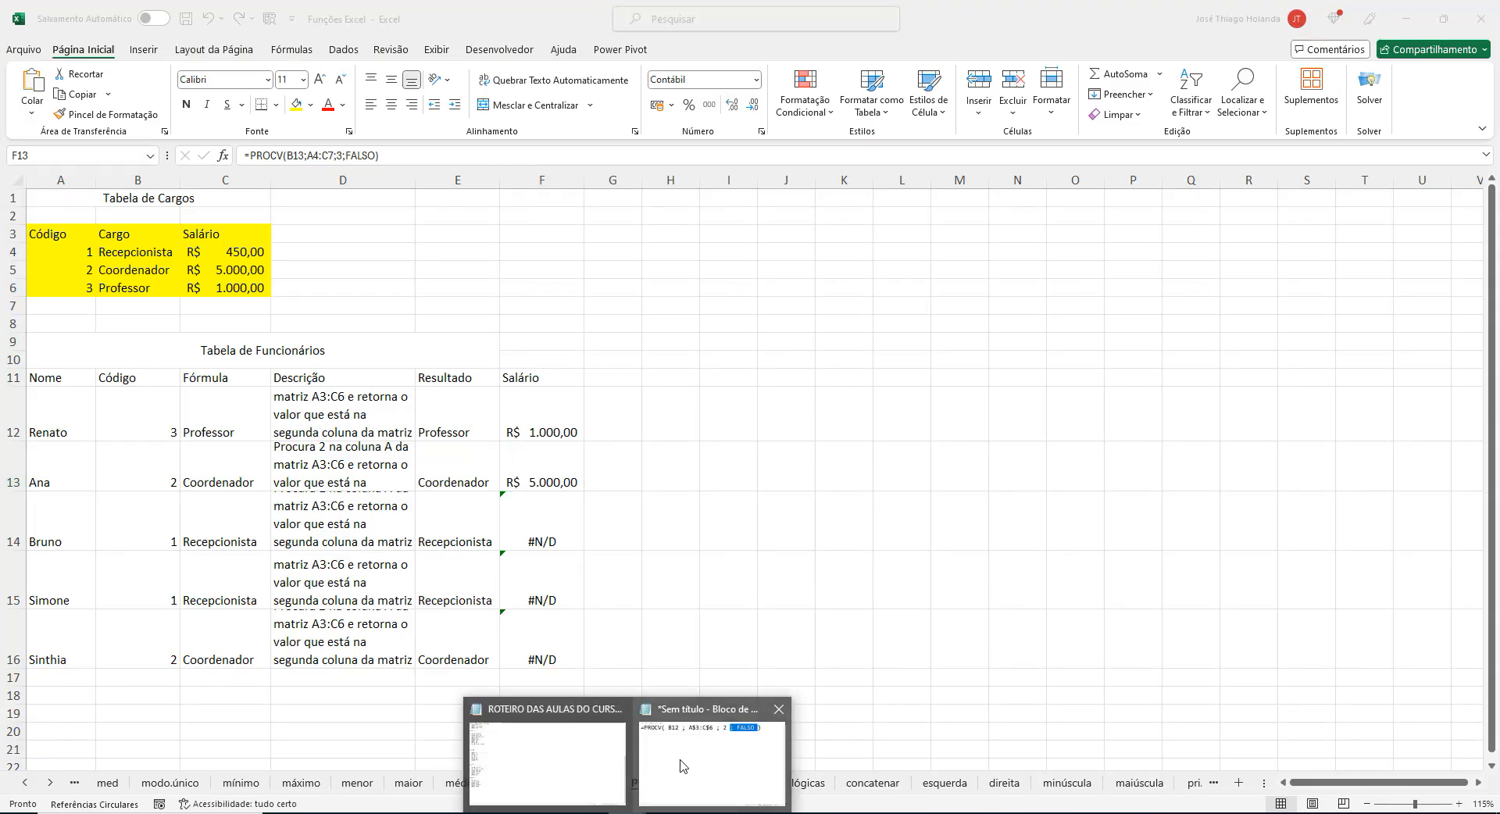
pyautogui.click(684, 765)
pyautogui.click(1127, 122)
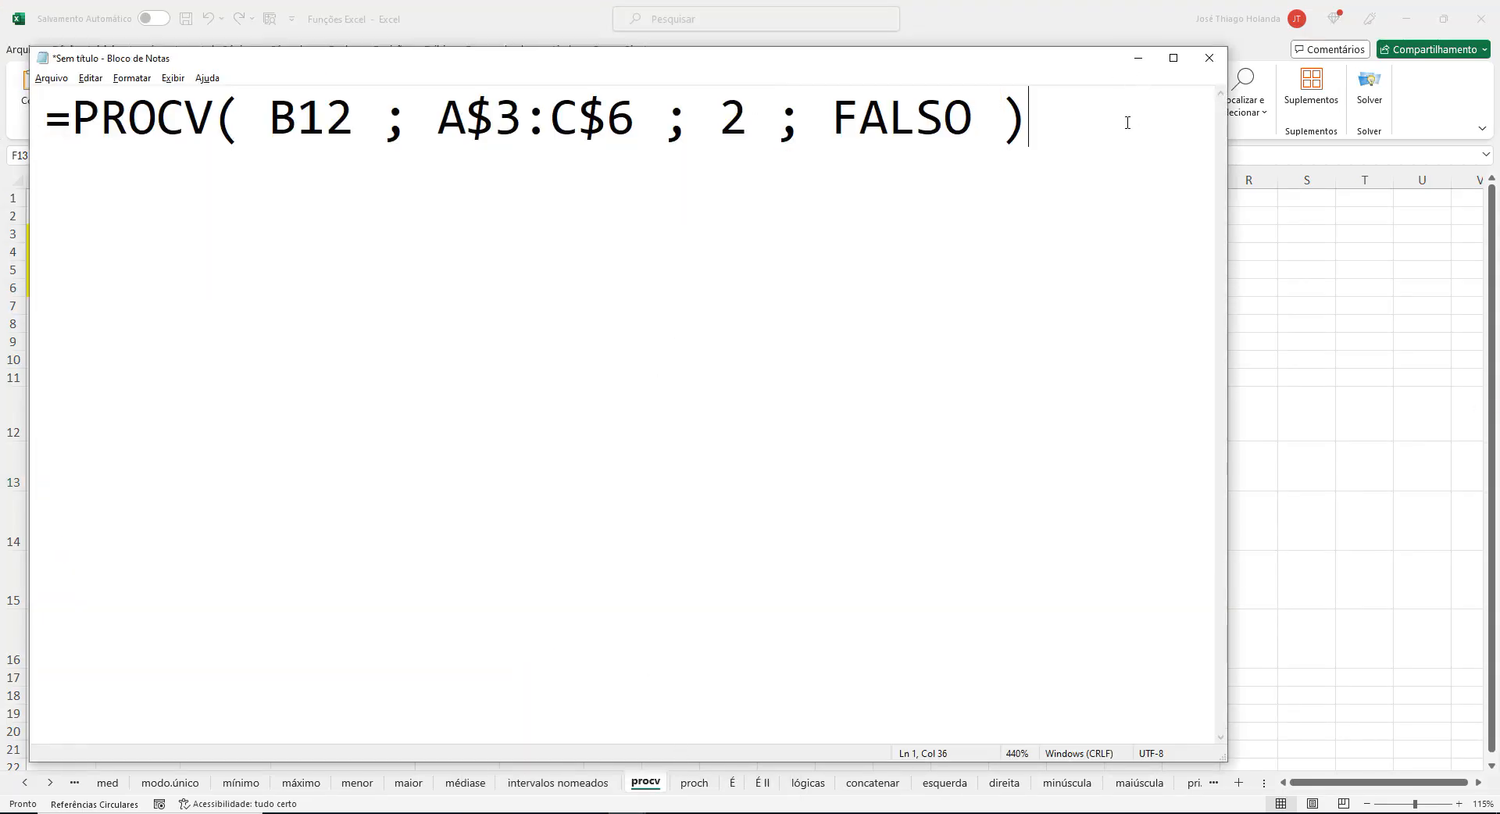
pyautogui.press('Return')
pyautogui.press('Return')
pyautogui.write('=PROCV(B12;A3:C6;3;FALSO)')
# Insert a space before and after A3:C6 in the pasted formula, and highlight that range.
pyautogui.press('Left')
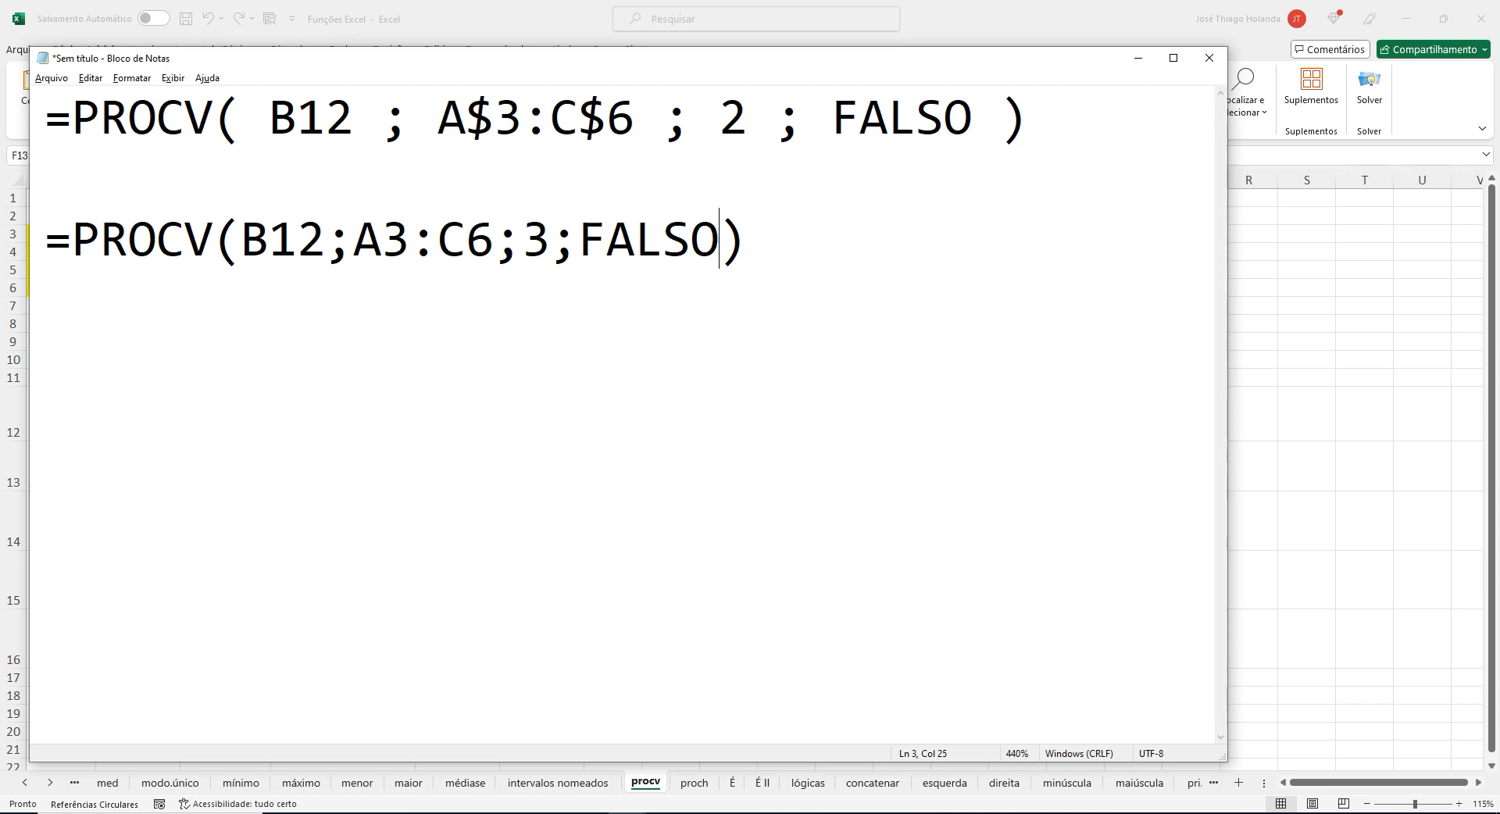
pyautogui.press('Left')
pyautogui.press('Left')
pyautogui.press('Left')
pyautogui.press('Left')
pyautogui.press('Left')
pyautogui.press('Left')
pyautogui.press('Left')
pyautogui.press('Left')
pyautogui.press('Left')
pyautogui.press('Left')
pyautogui.press('Left')
pyautogui.press('Left')
pyautogui.press('Left')
pyautogui.press('Left')
pyautogui.press('Left')
pyautogui.press('Left')
pyautogui.press('Right')
pyautogui.press('Right')
pyautogui.press('Right')
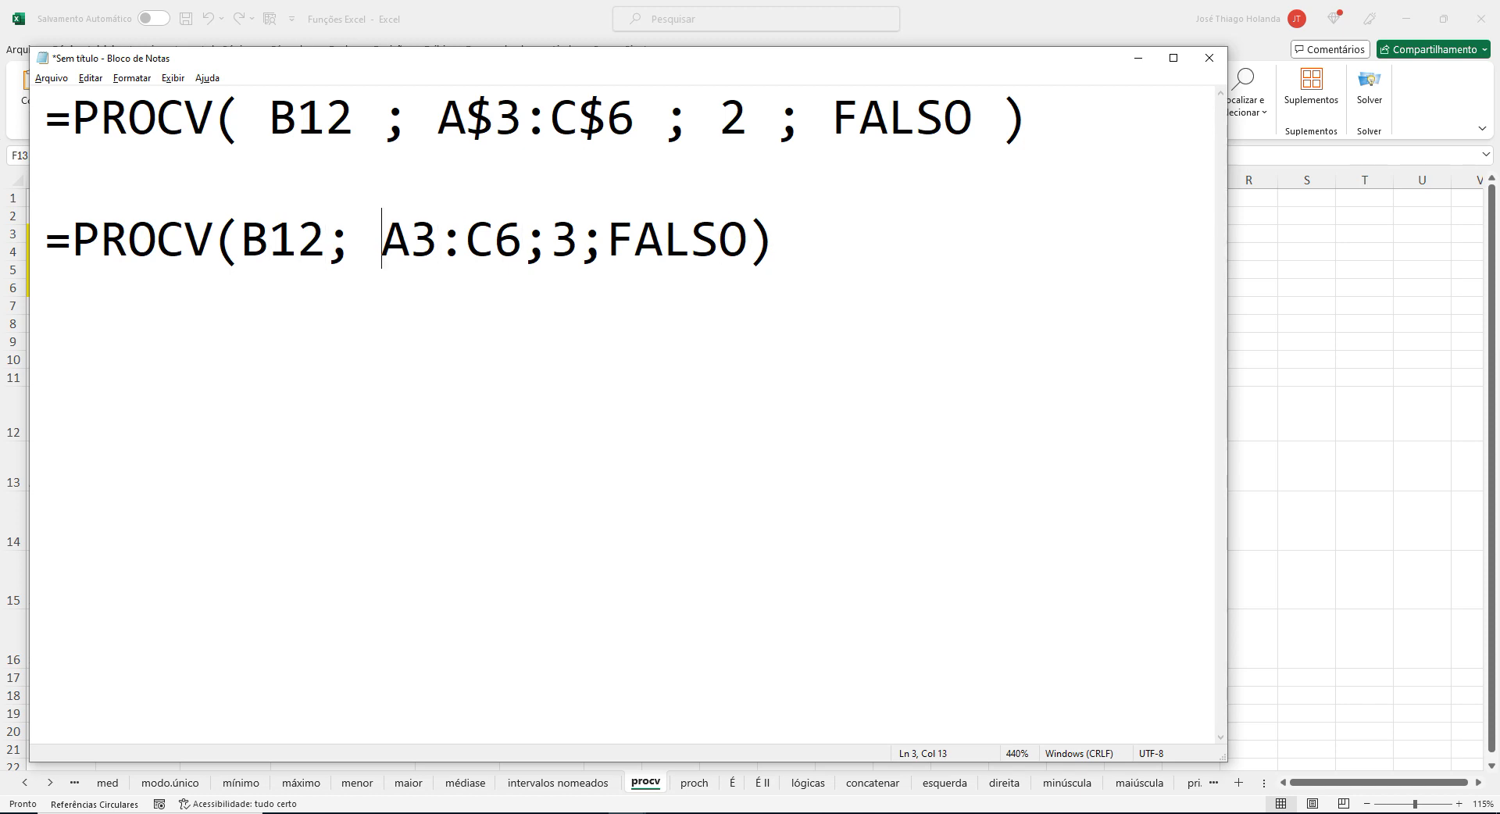
pyautogui.press('Right')
pyautogui.press('Right')
pyautogui.press('Right')
pyautogui.press('Right')
pyautogui.press('Right')
pyautogui.press('Left')
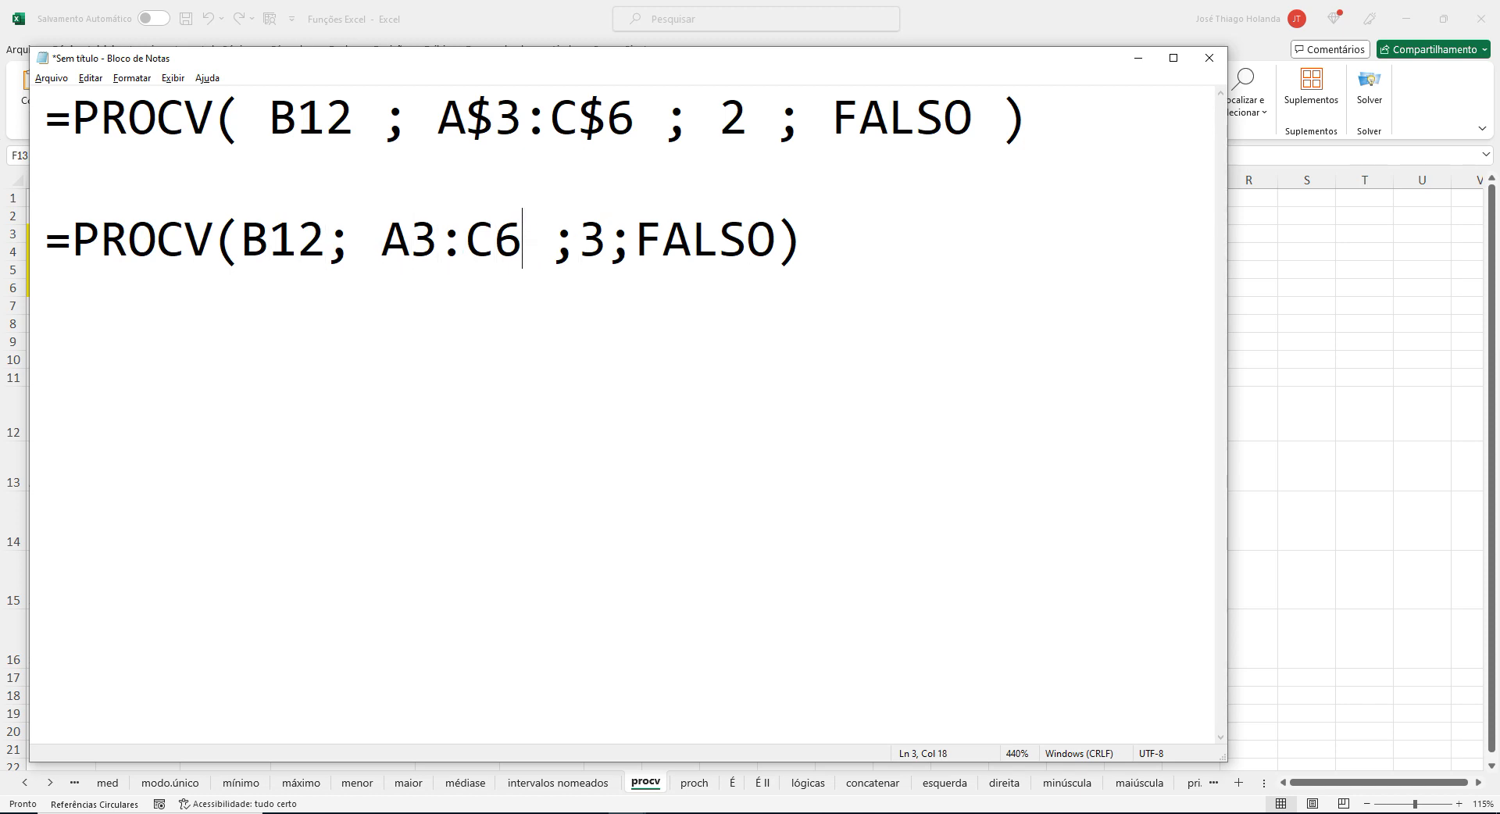
pyautogui.hotkey('shift', 'Left')
pyautogui.hotkey('shift', 'Left')
pyautogui.hotkey('shift', 'Left')
pyautogui.hotkey('shift', 'Left')
pyautogui.hotkey('shift', 'Left')
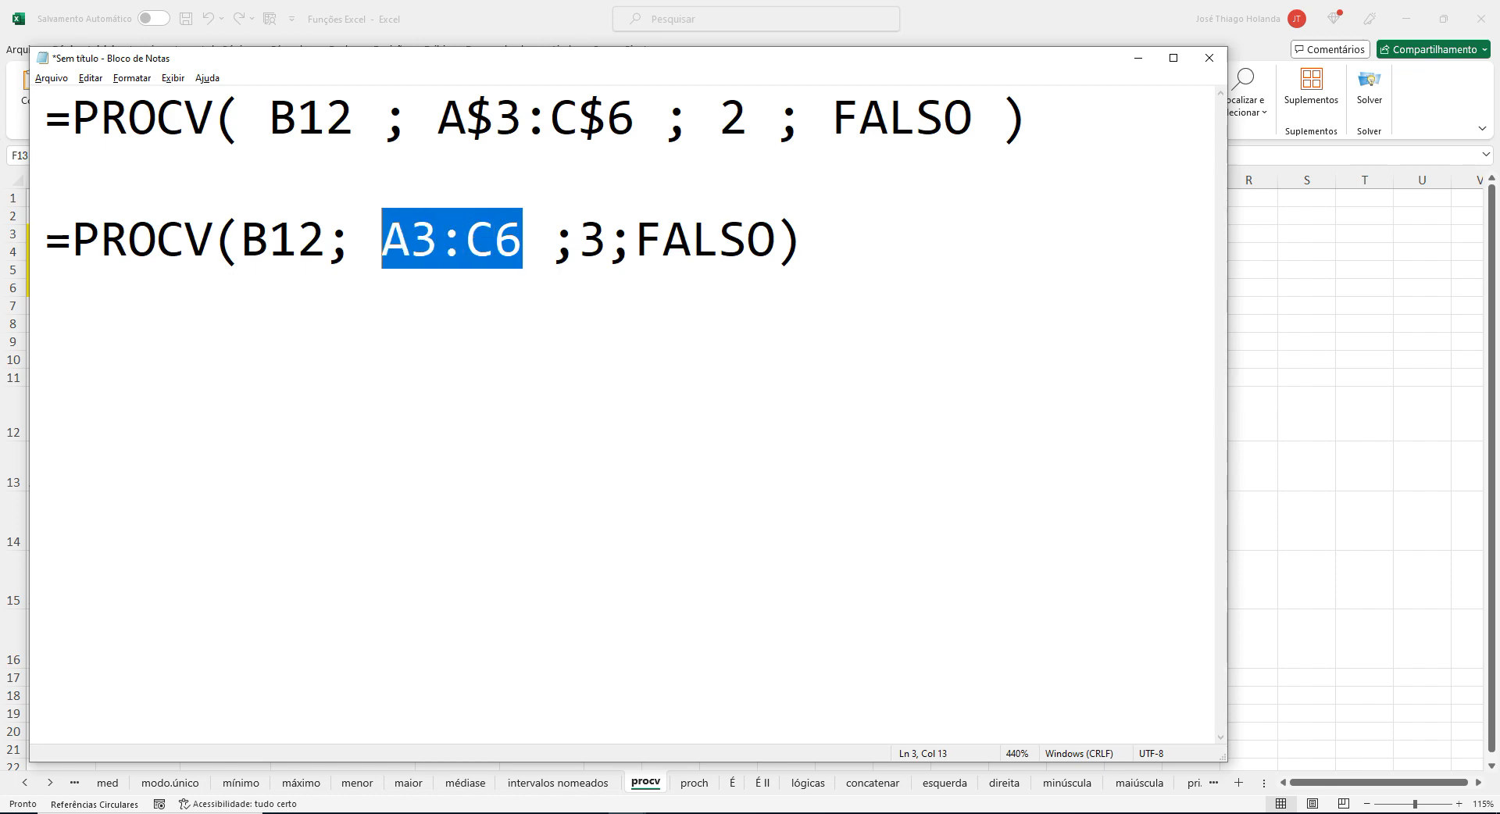
# Return to Excel and examine how the table range shifts in the formulas of F13 through F16.
pyautogui.click(1138, 58)
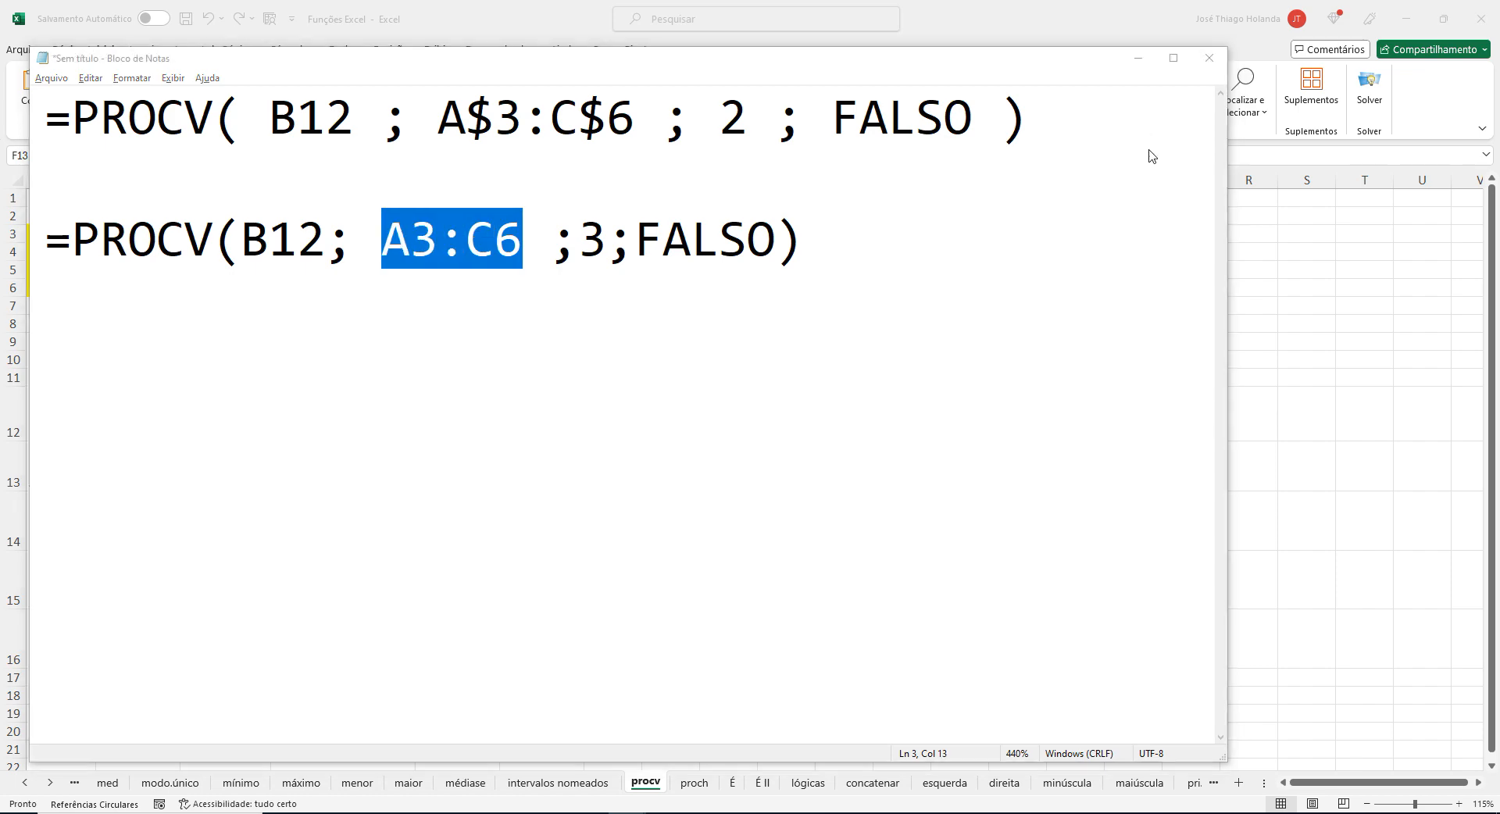
pyautogui.click(705, 429)
pyautogui.click(569, 466)
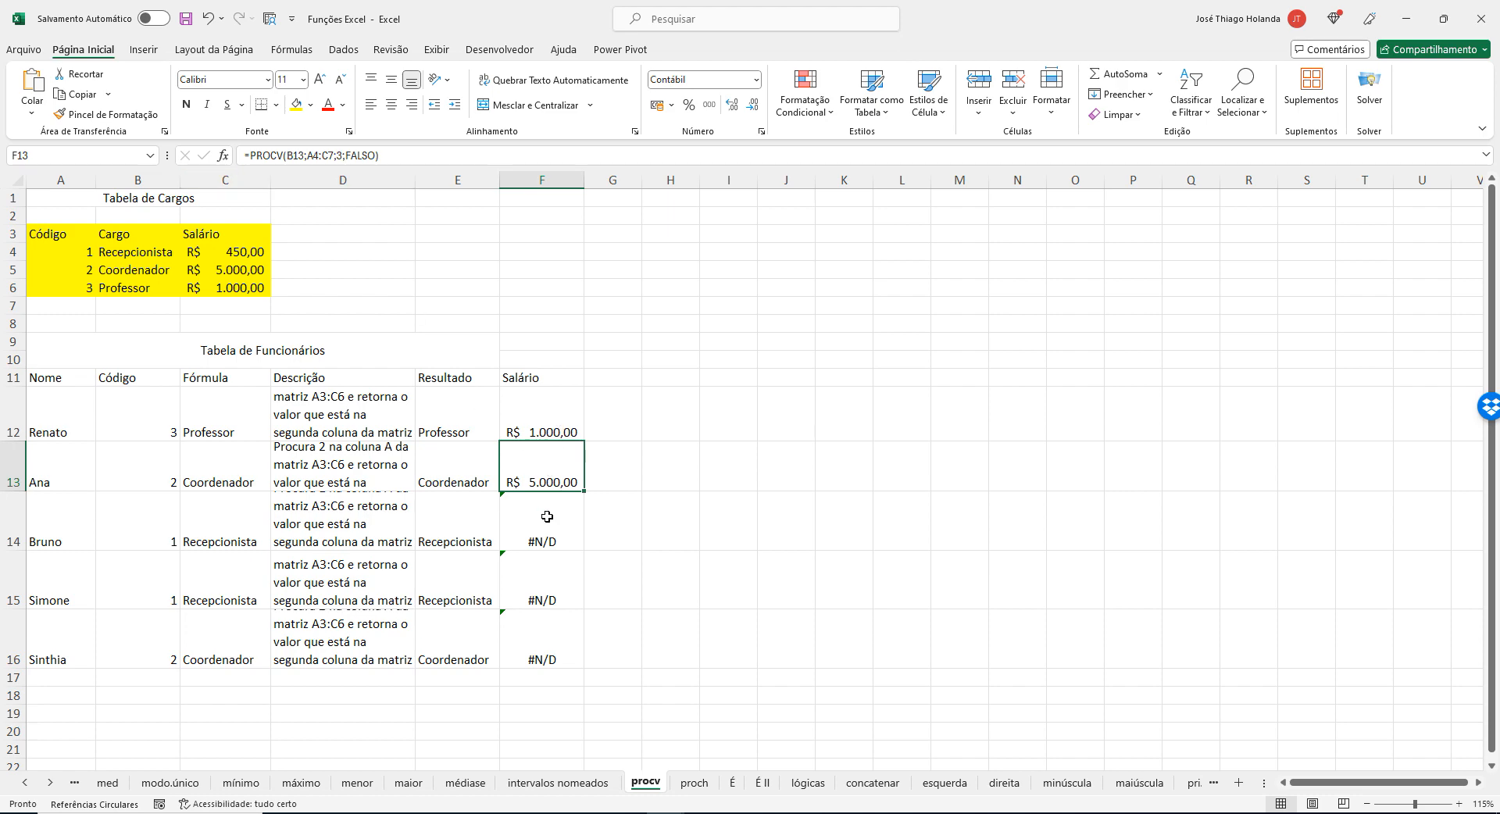
pyautogui.click(547, 522)
pyautogui.click(542, 579)
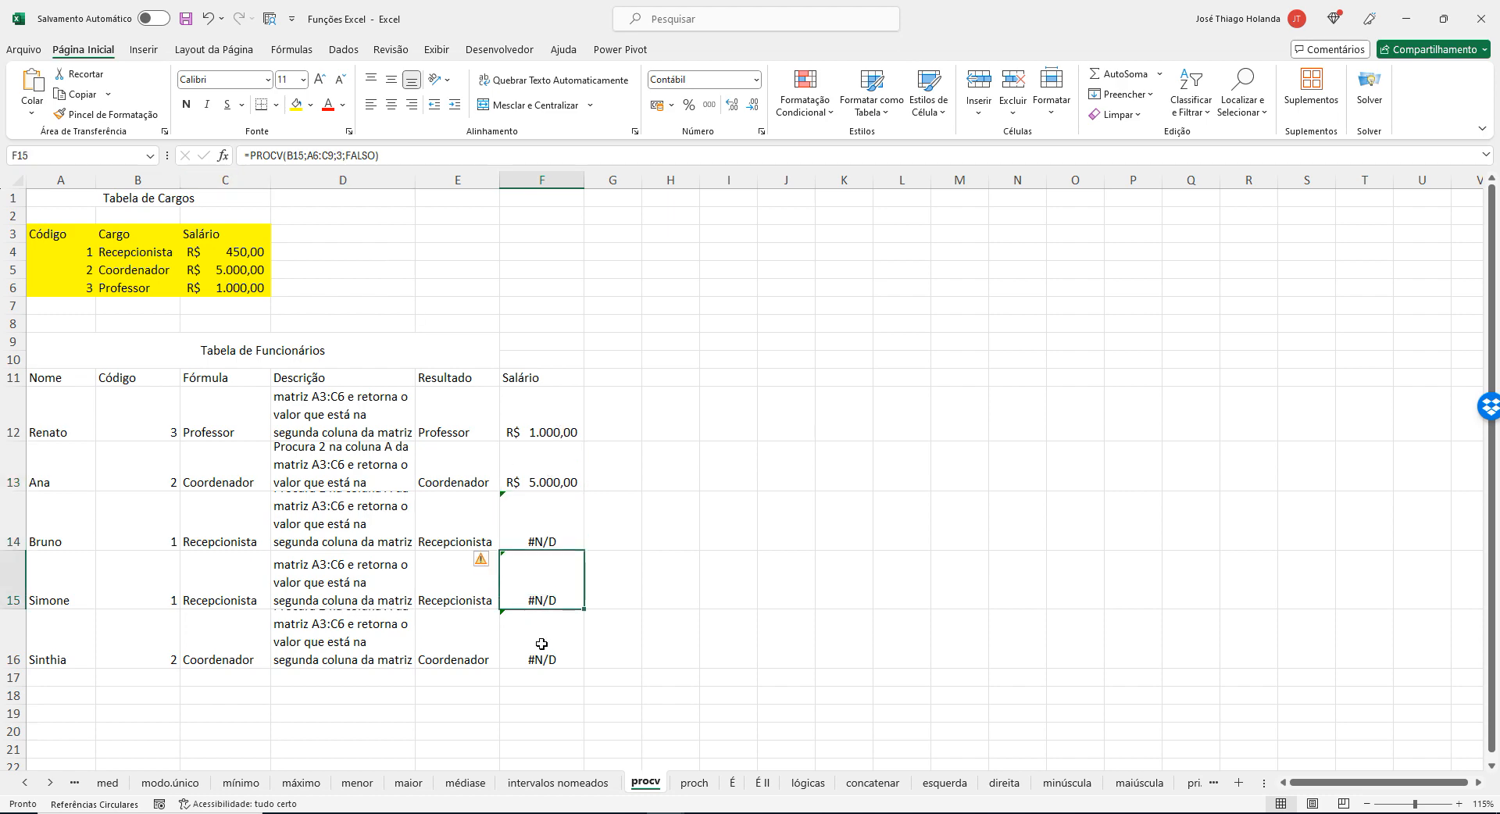
pyautogui.click(541, 642)
# Lock the rows of the table range in the F12 formula, changing it to A$3:C$6.
pyautogui.click(547, 437)
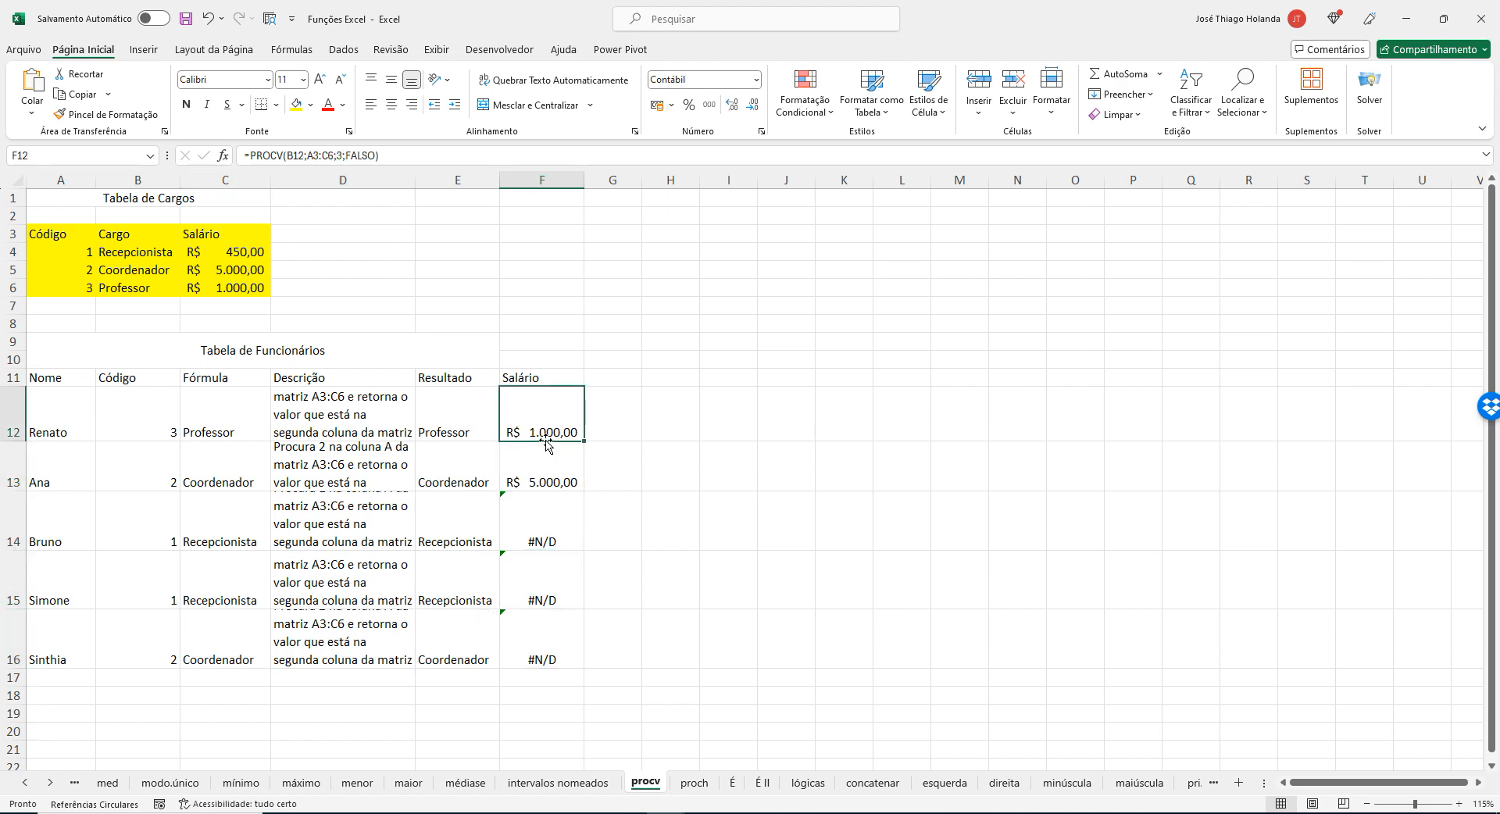
pyautogui.click(312, 157)
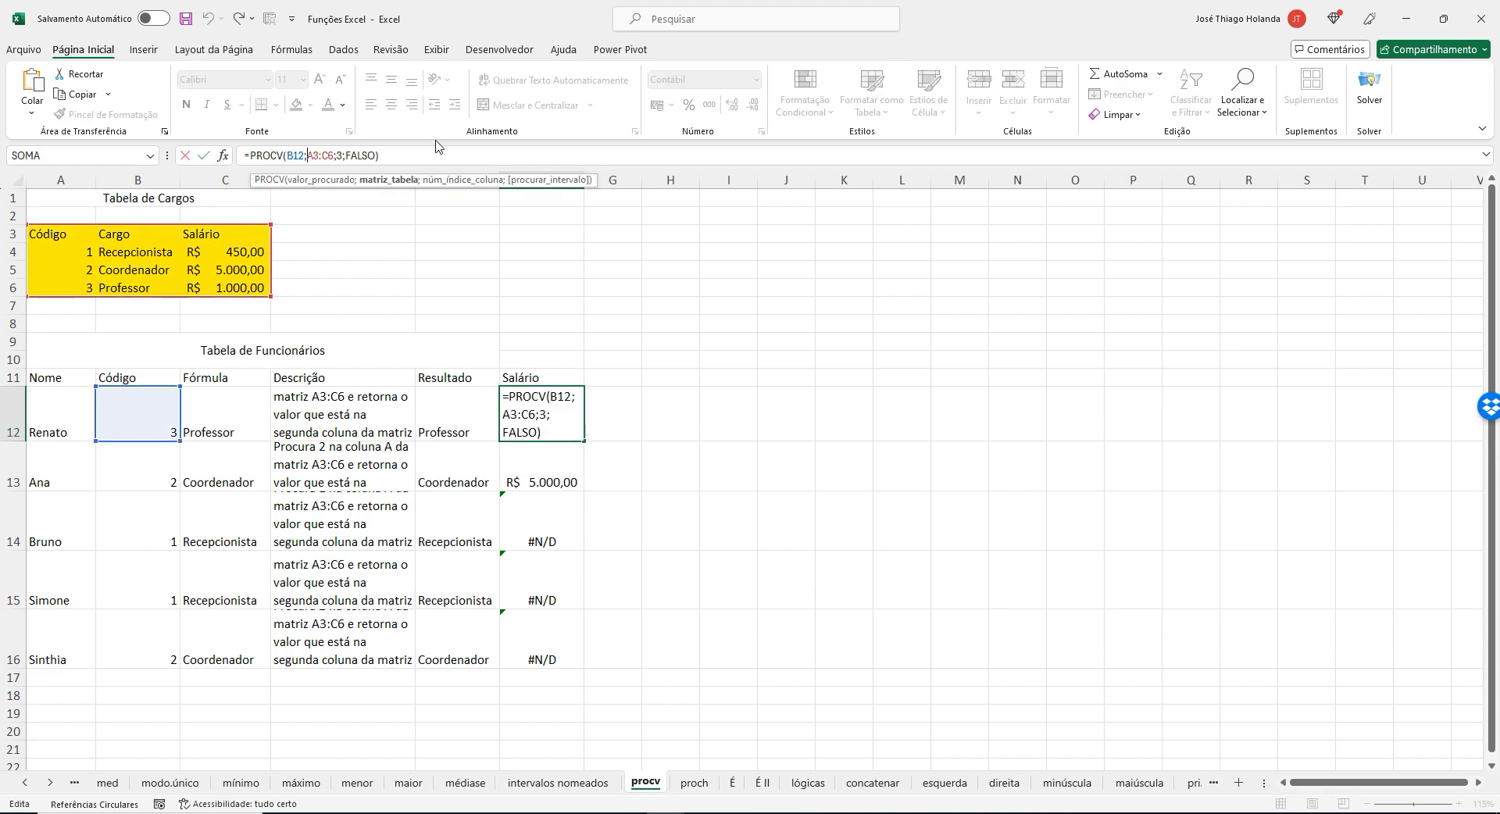
pyautogui.write('$')
pyautogui.write('$')
pyautogui.press('Return')
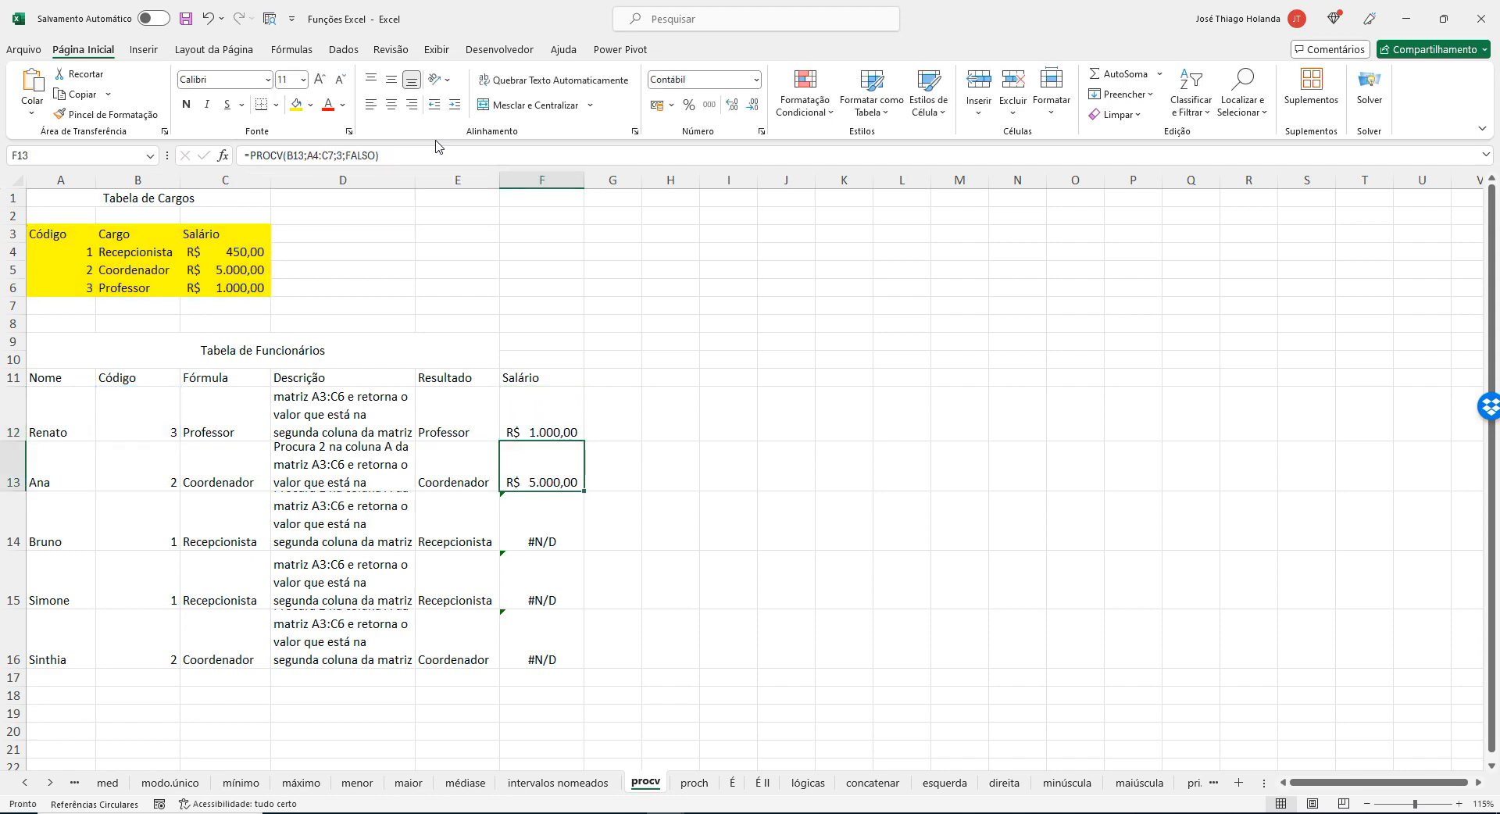
# Fill the F12 formula with the locked range down through F16 and review the row of the fourth employee.
pyautogui.click(552, 410)
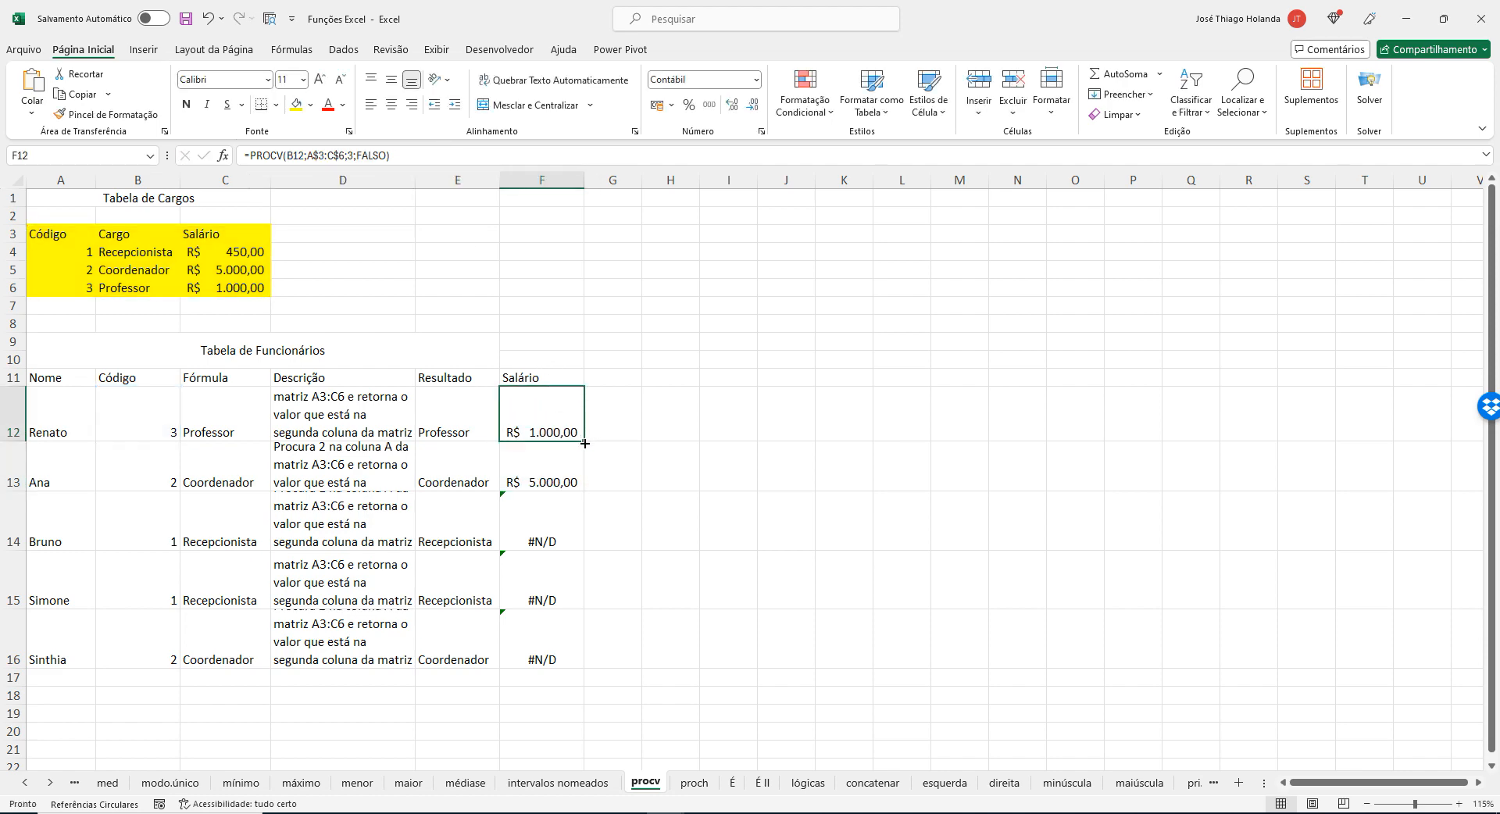
pyautogui.moveTo(583, 441); pyautogui.dragTo(576, 652)
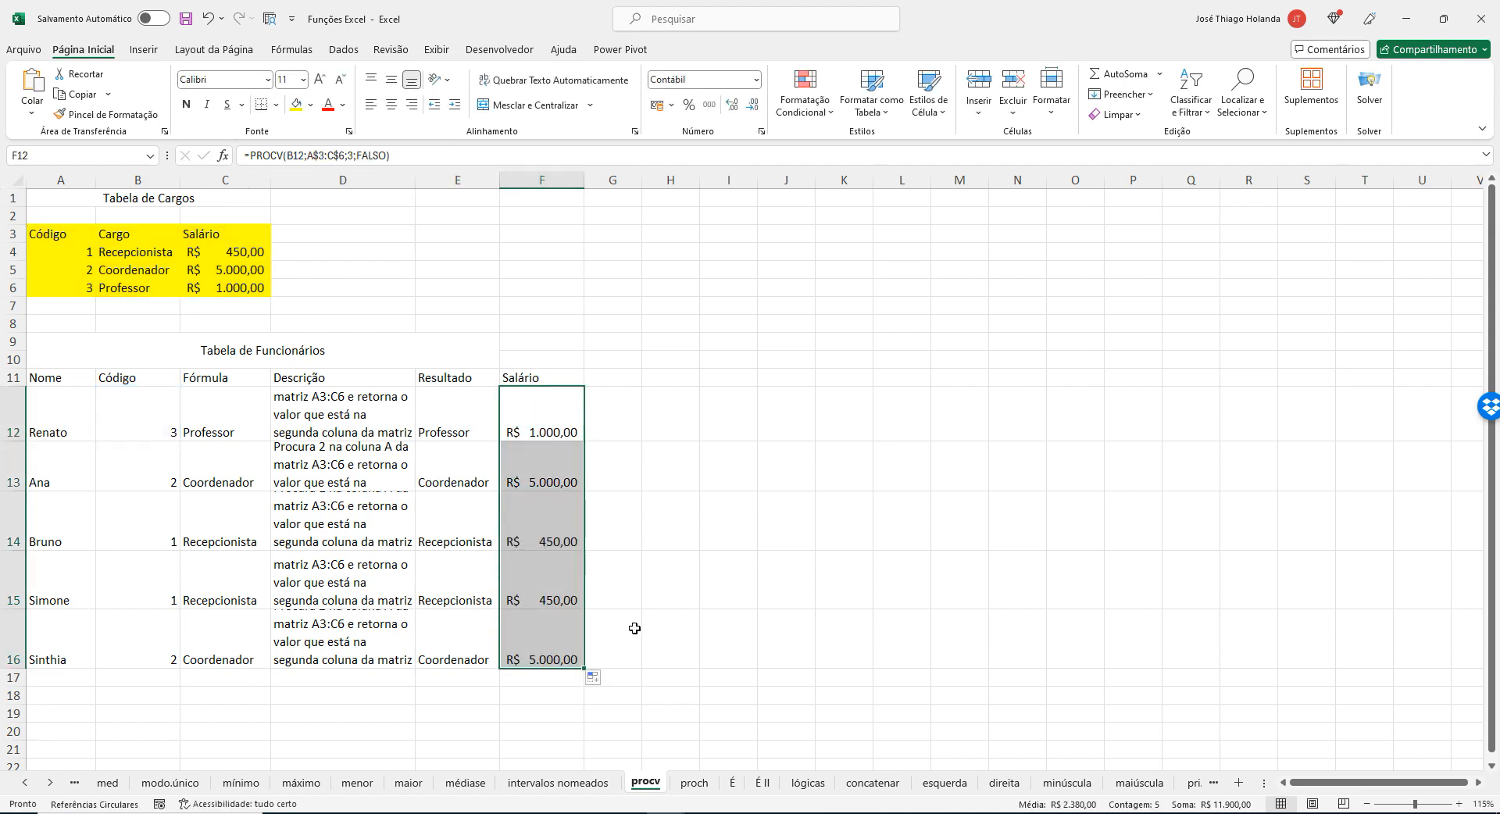
pyautogui.click(593, 585)
pyautogui.press('Left')
pyautogui.press('Left')
pyautogui.press('Left')
pyautogui.press('Left')
pyautogui.press('Left')
pyautogui.press('Left')
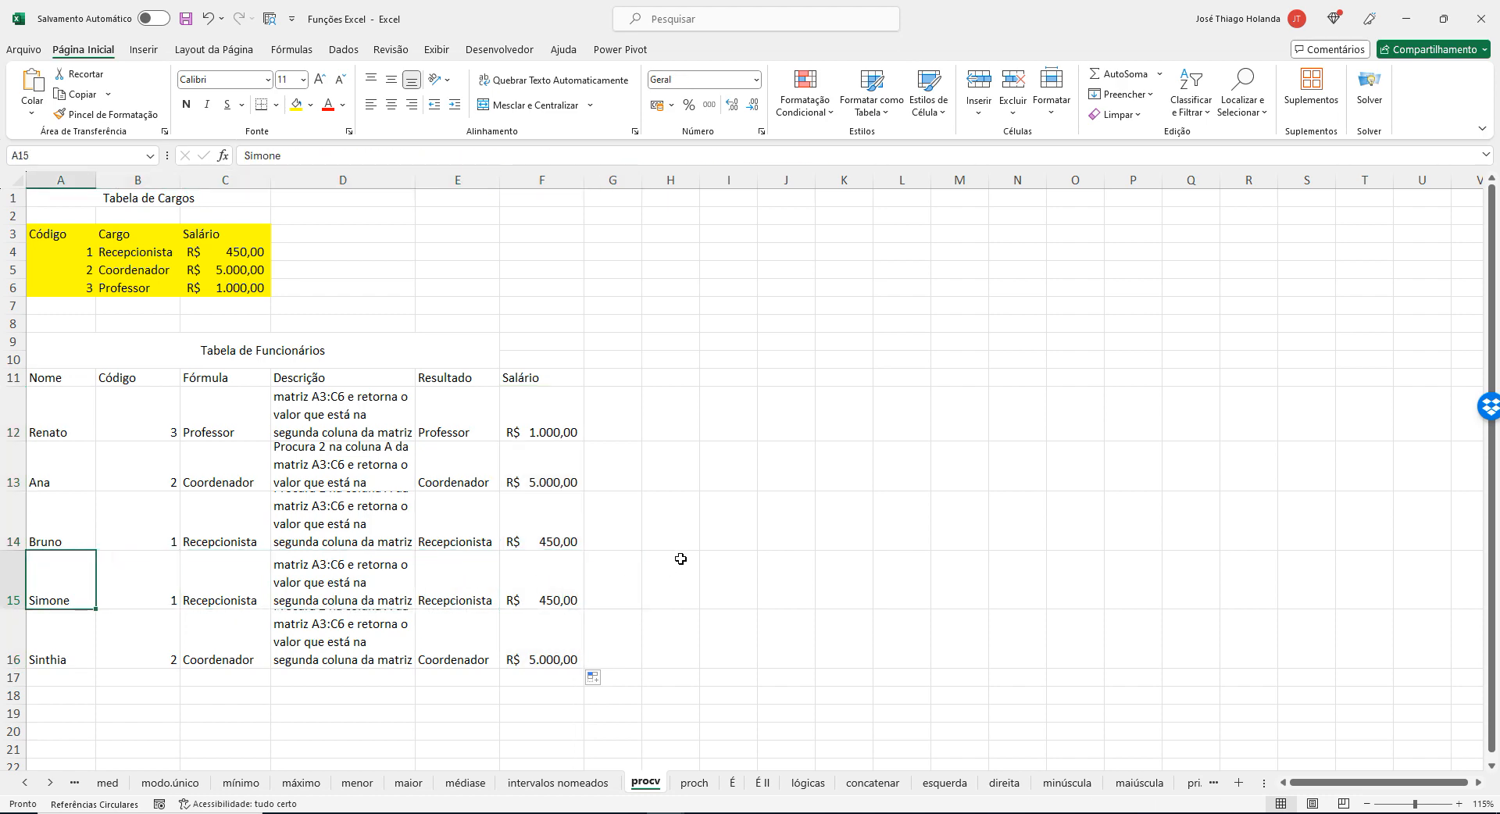
# Open the proch sheet and highlight the lookup table A1:C4.
pyautogui.click(713, 783)
pyautogui.click(630, 381)
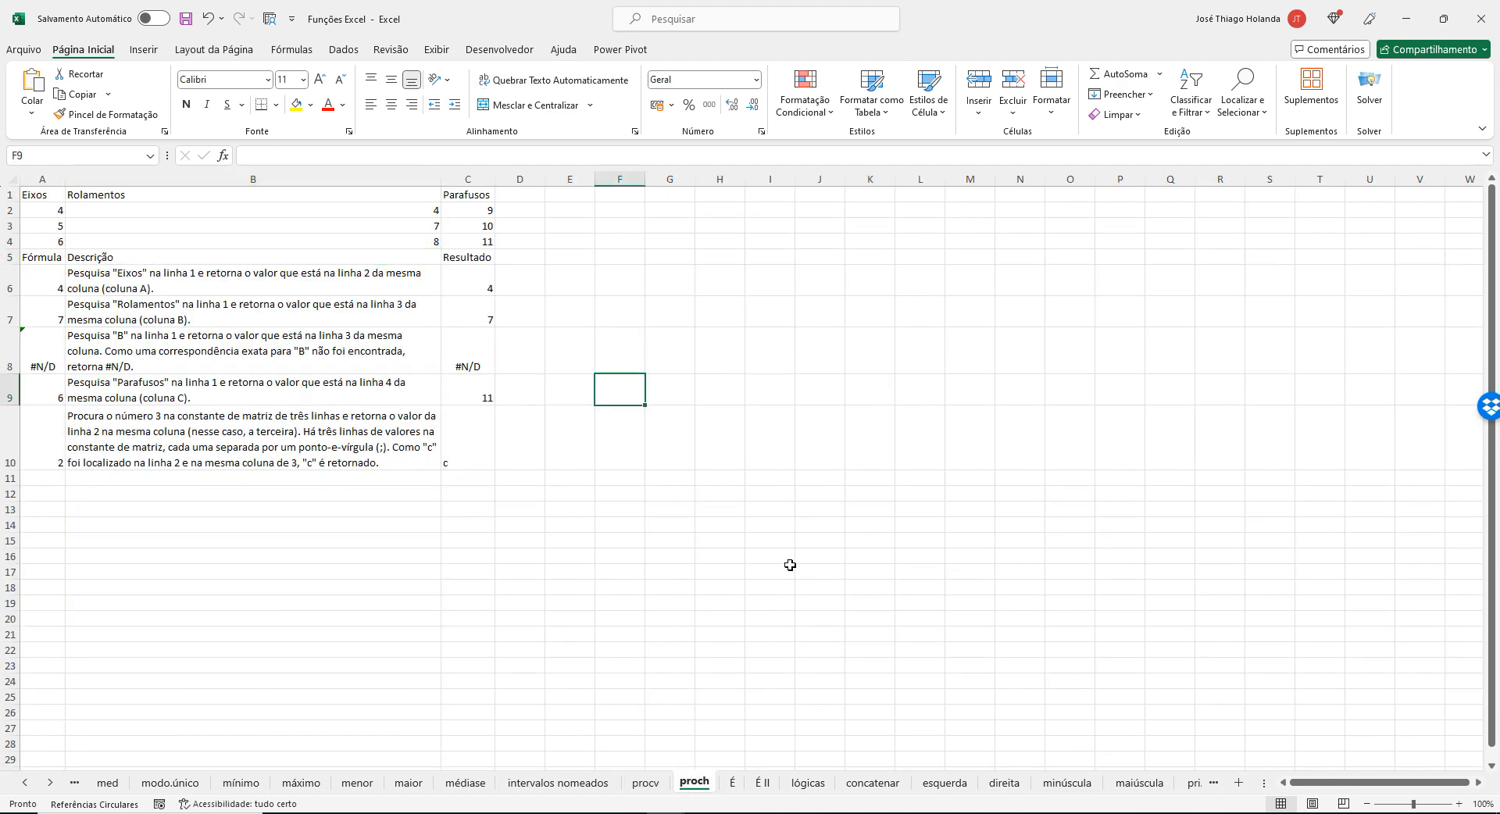
pyautogui.keyDown('ctrl'); pyautogui.scroll(5, 789, 566); pyautogui.keyUp('ctrl')
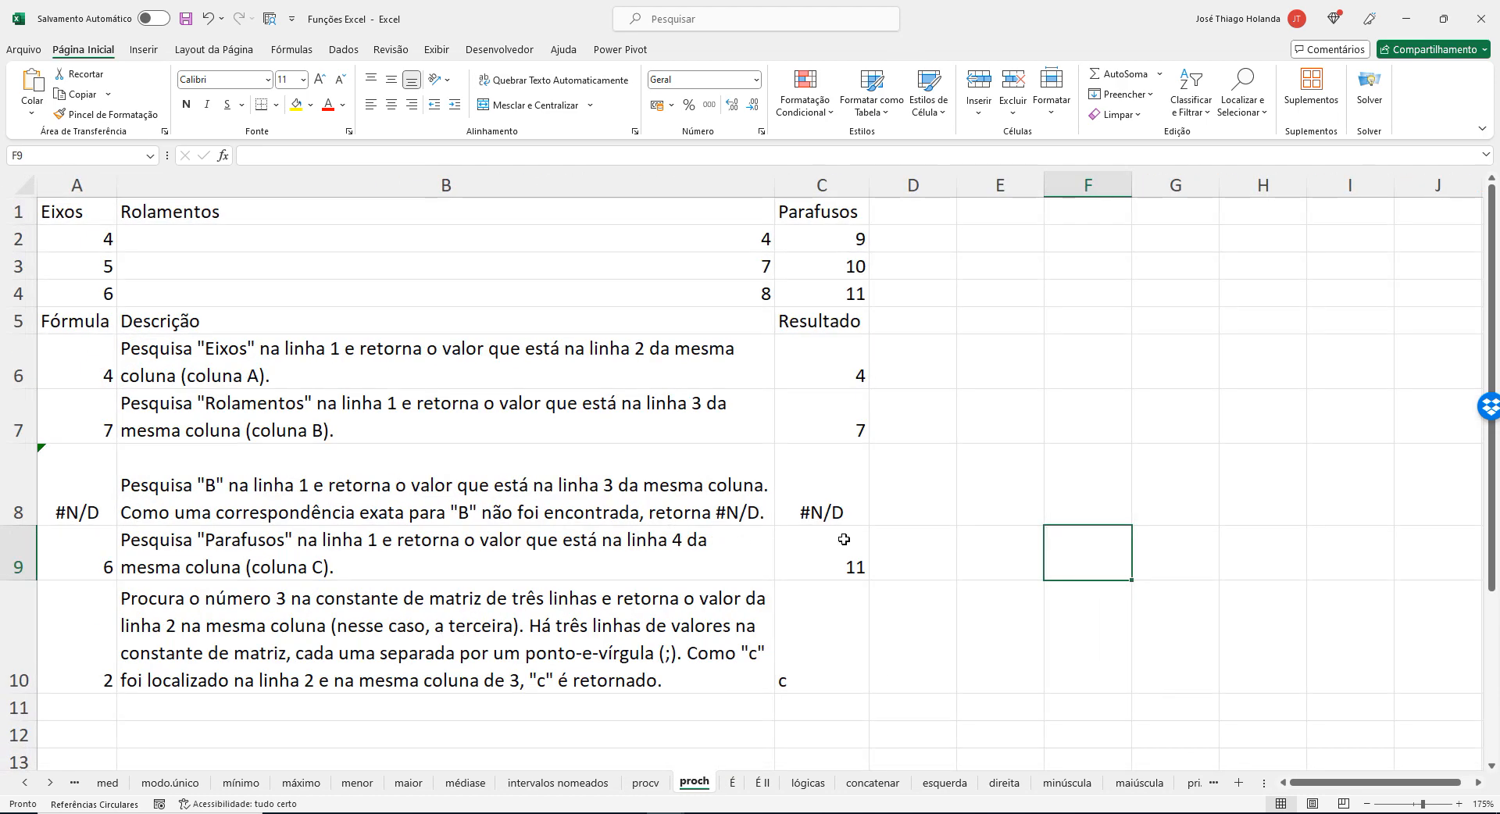
pyautogui.click(100, 208)
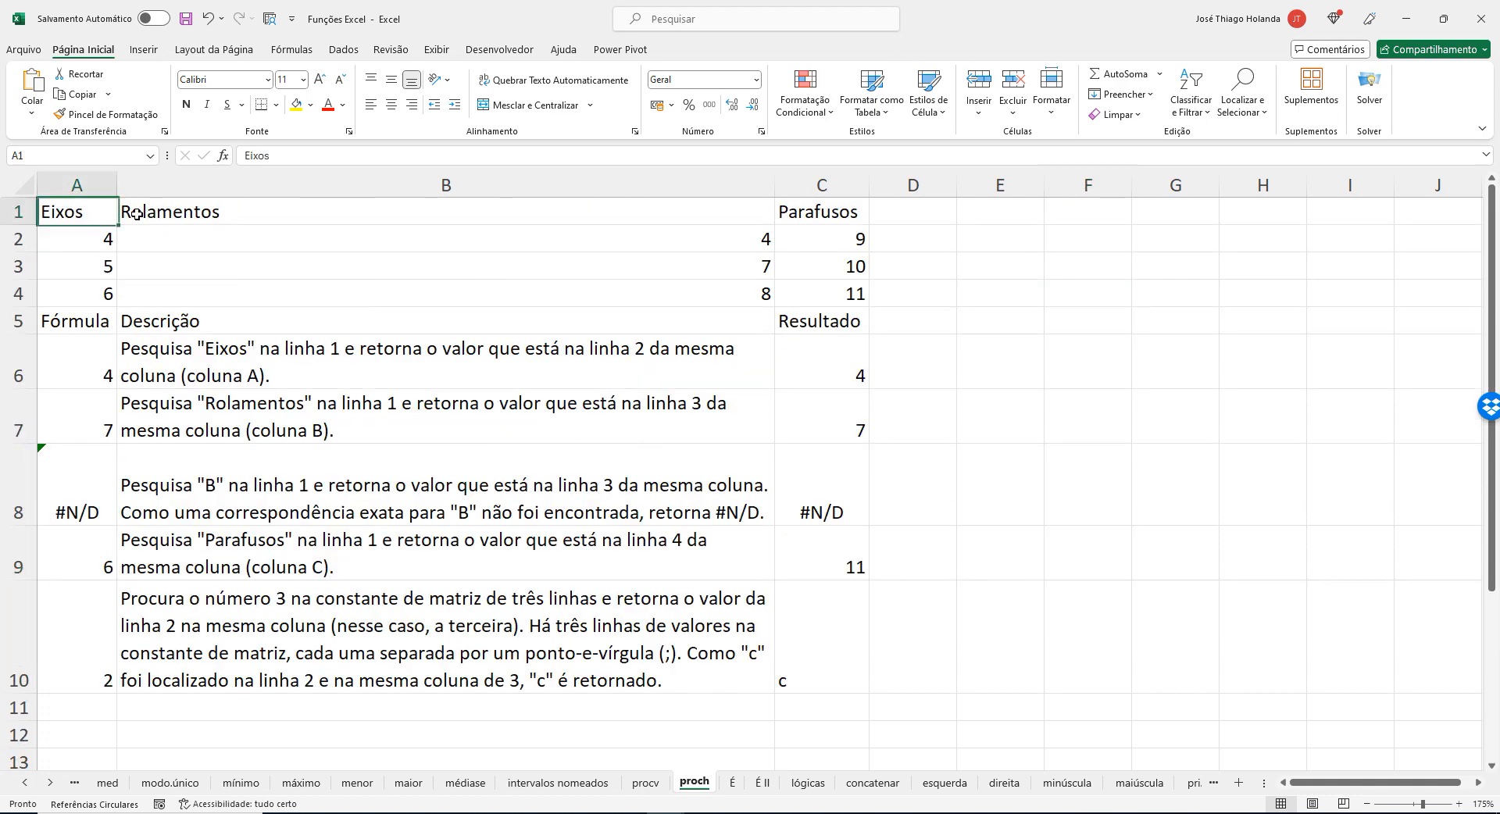
pyautogui.moveTo(137, 213); pyautogui.dragTo(828, 292)
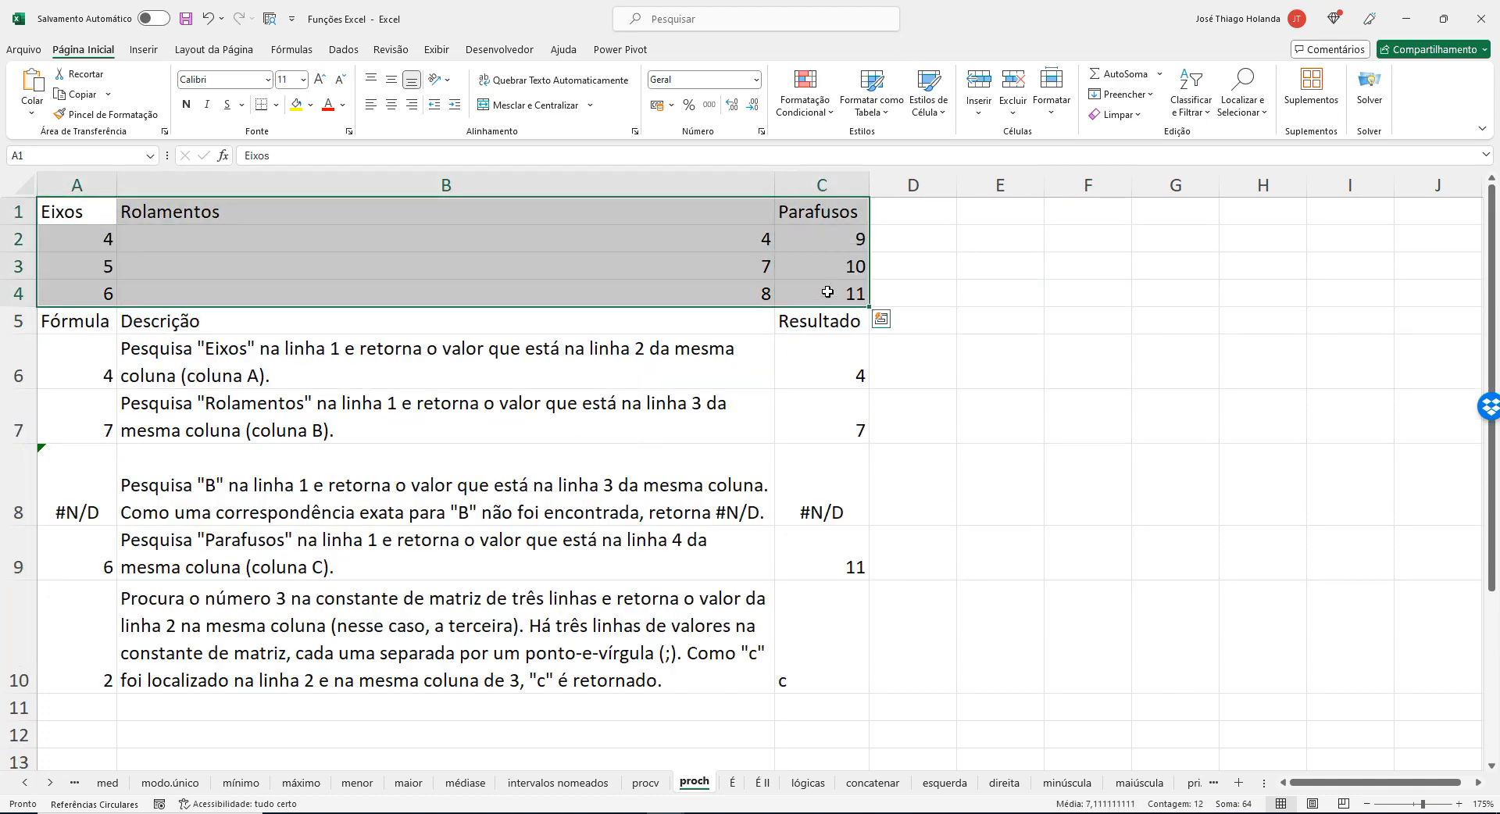
# Display the sheet's formulas instead of their results and fit column A's width to the full PROCH formulas.
pyautogui.click(289, 49)
pyautogui.click(853, 76)
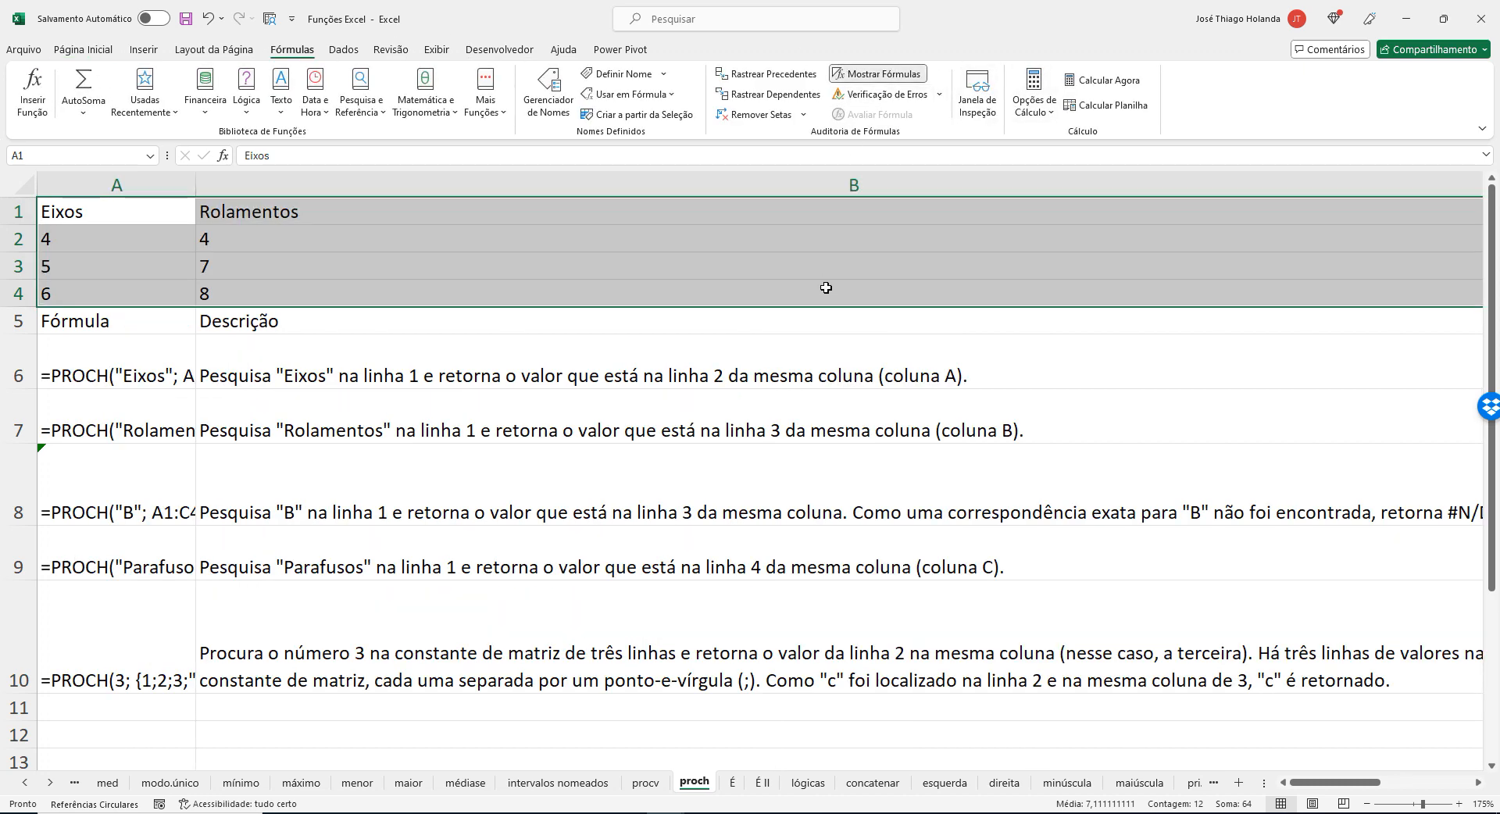
pyautogui.scroll(-4, 816, 395)
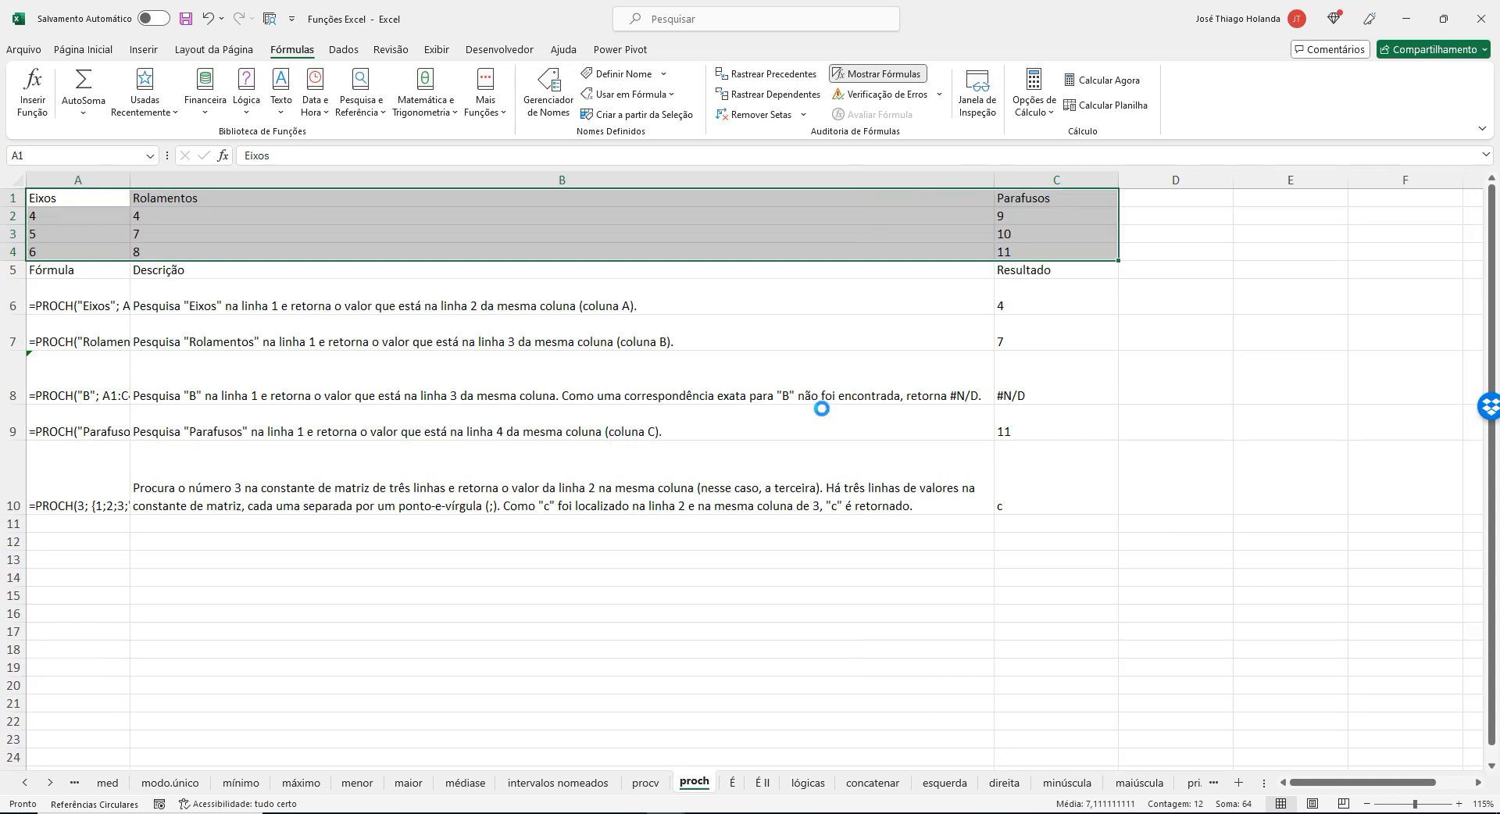
pyautogui.scroll(1, 821, 409)
pyautogui.doubleClick(146, 180)
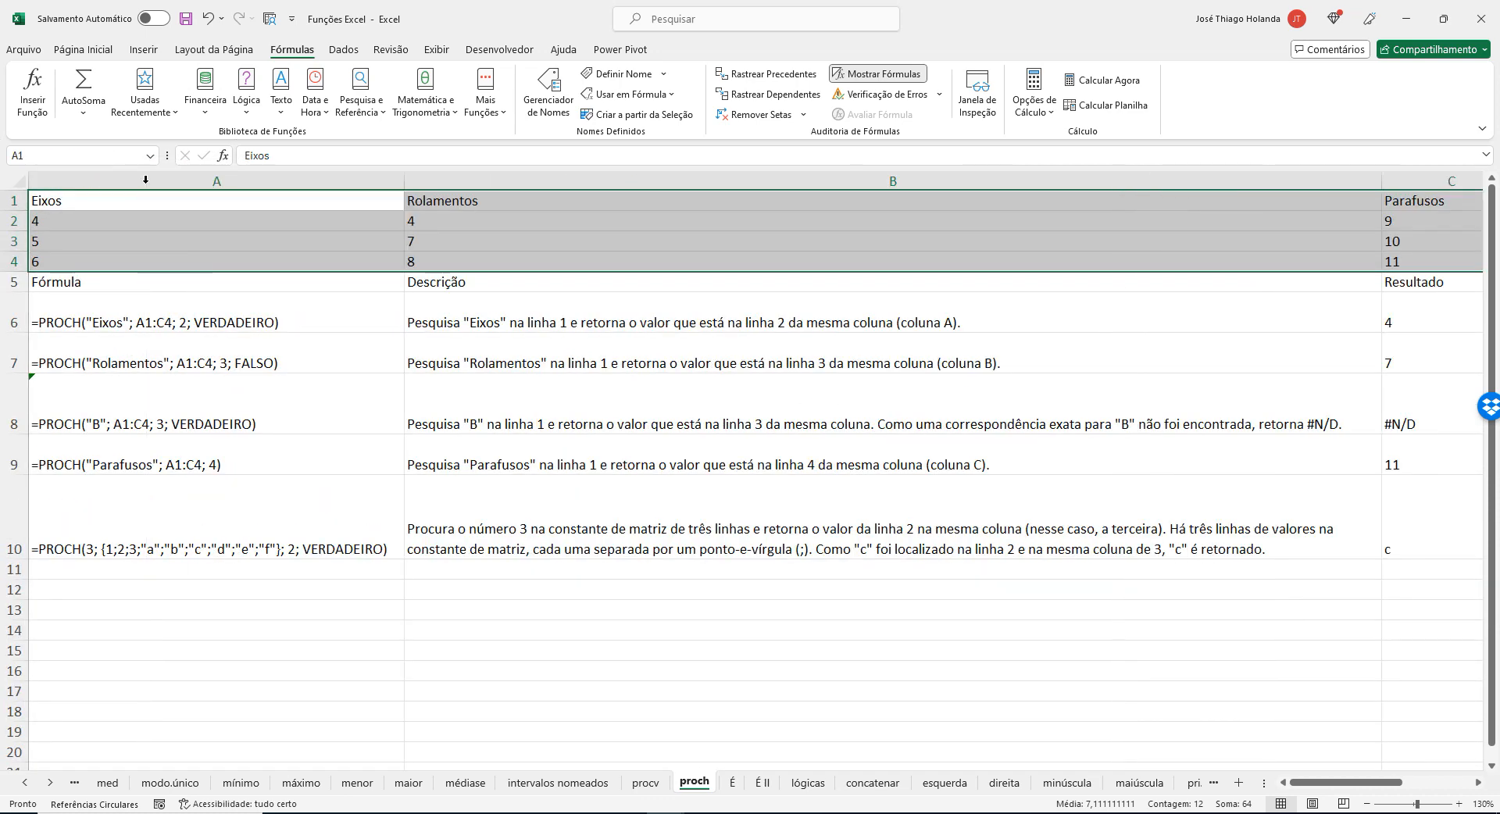
pyautogui.click(953, 429)
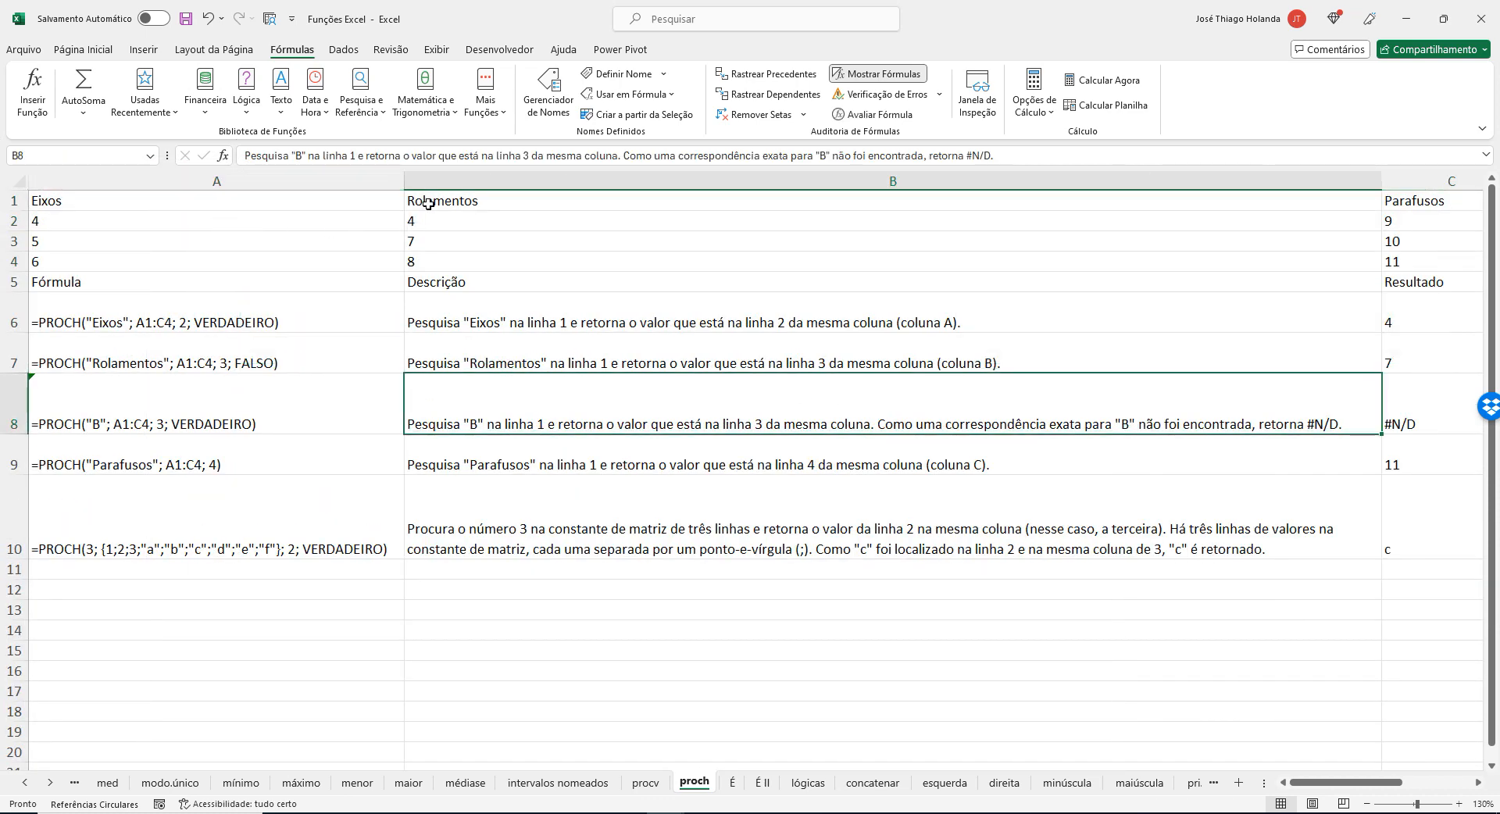
pyautogui.moveTo(403, 179); pyautogui.dragTo(393, 180)
# Narrow column B to less than half its width and highlight the lookup table A1:C4.
pyautogui.click(1220, 185)
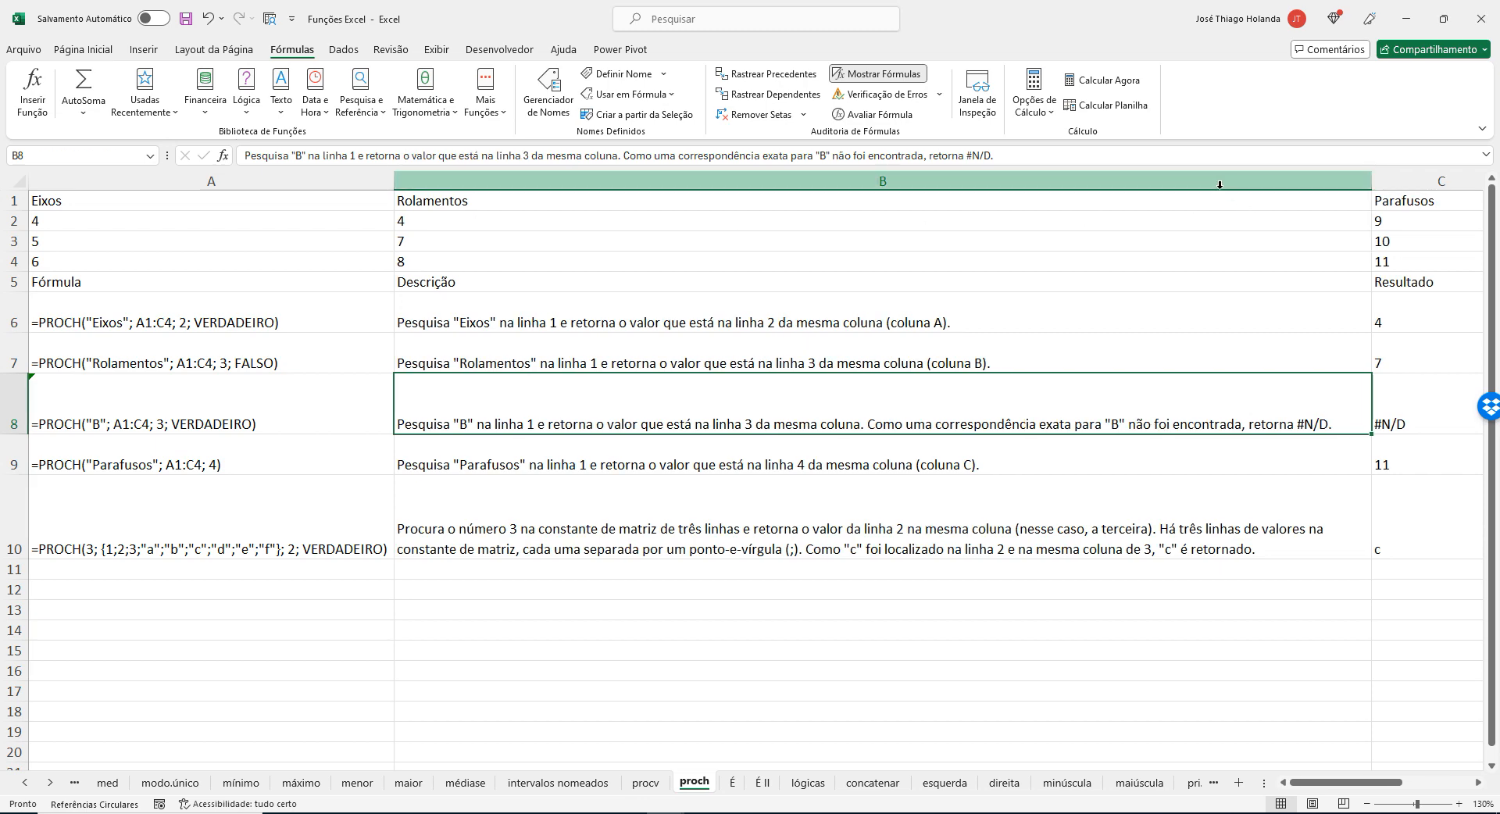
pyautogui.click(1180, 260)
pyautogui.moveTo(1372, 181); pyautogui.dragTo(685, 183)
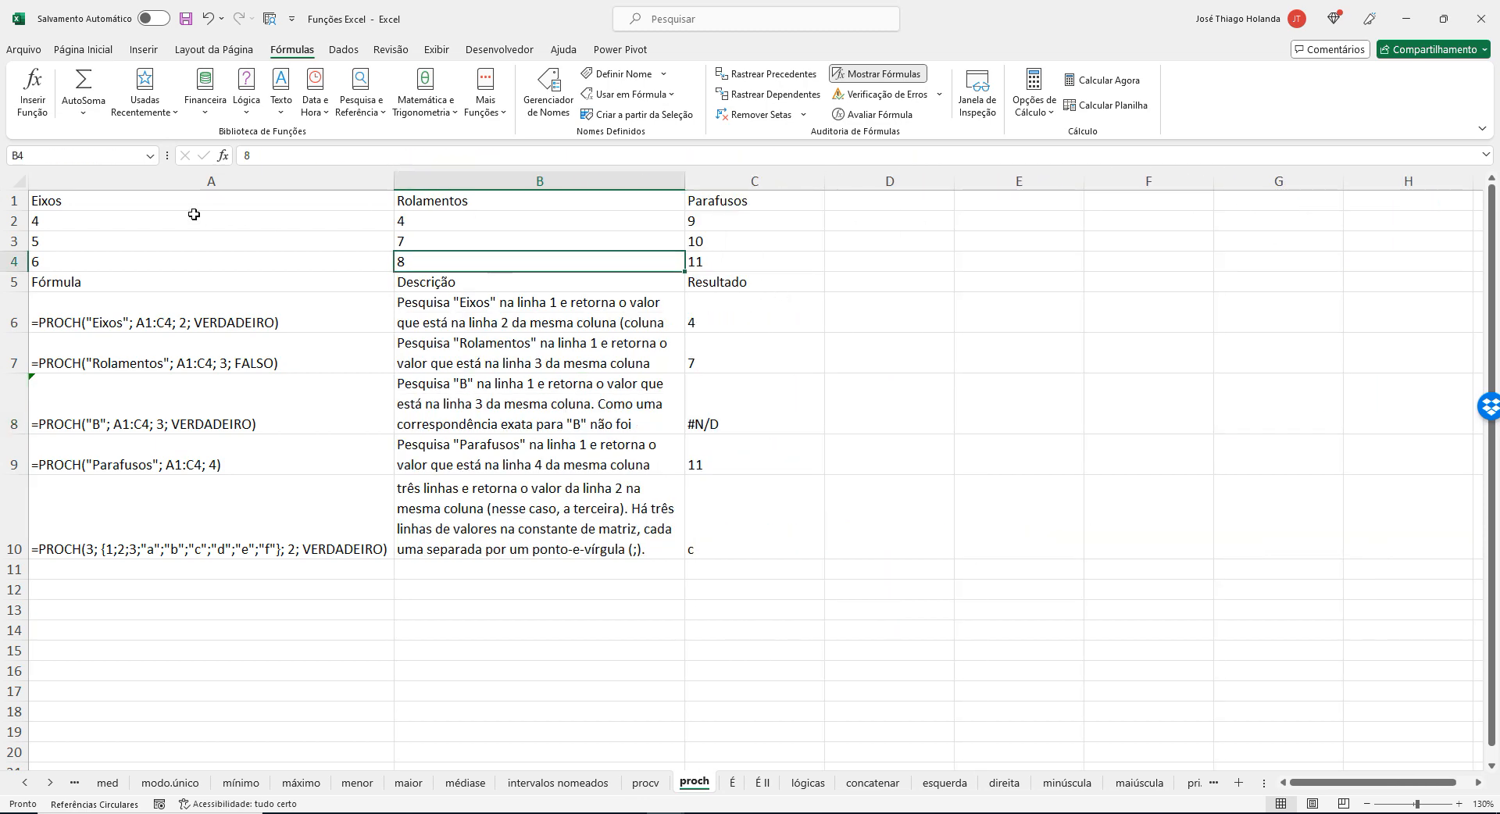
pyautogui.moveTo(143, 202); pyautogui.dragTo(740, 264)
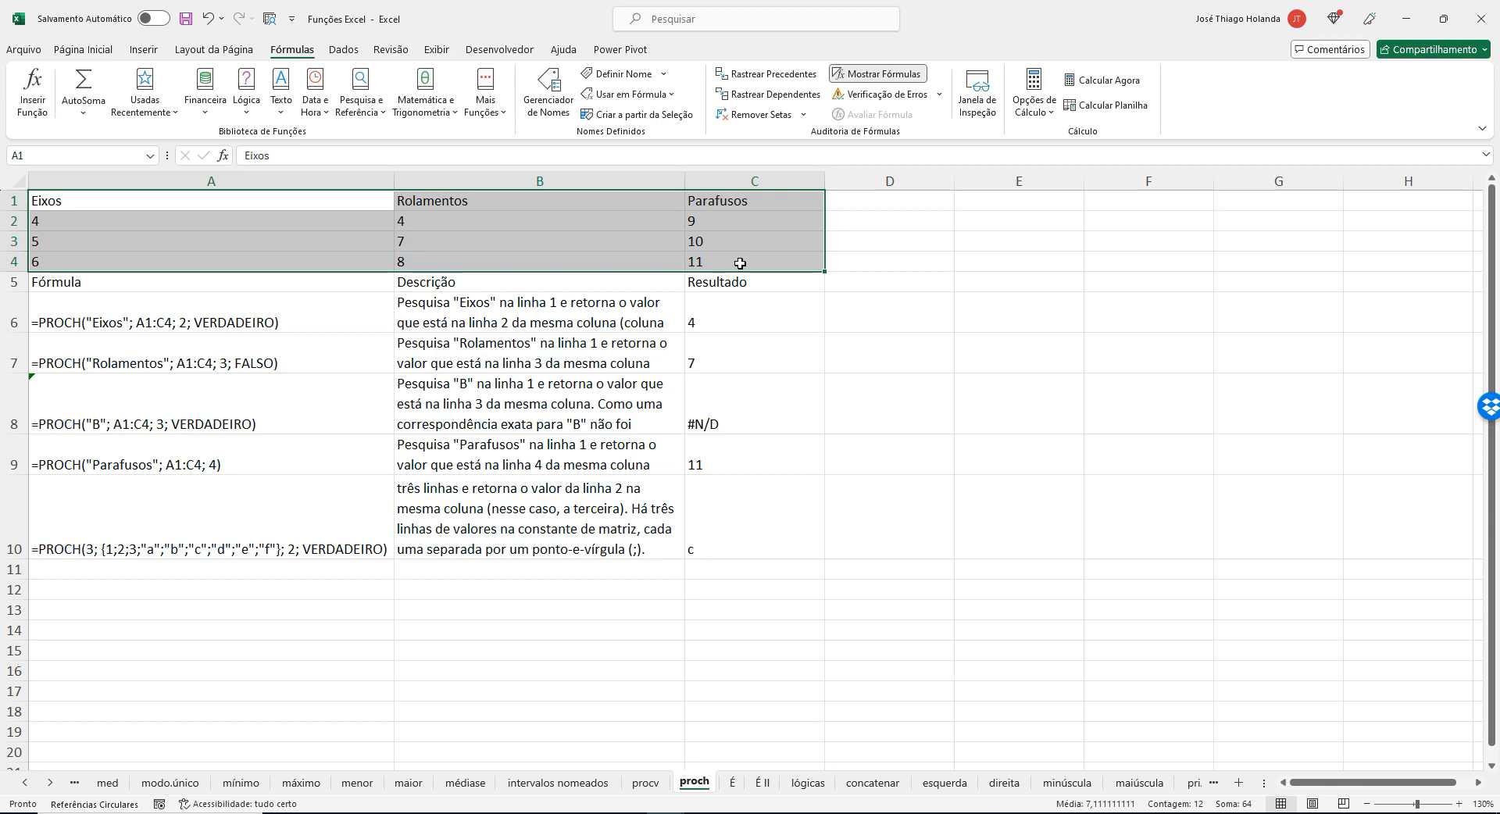
# Copy the PROCH formula from A6 and paste it in Notepad, two lines below the last PROCV formula.
pyautogui.click(746, 336)
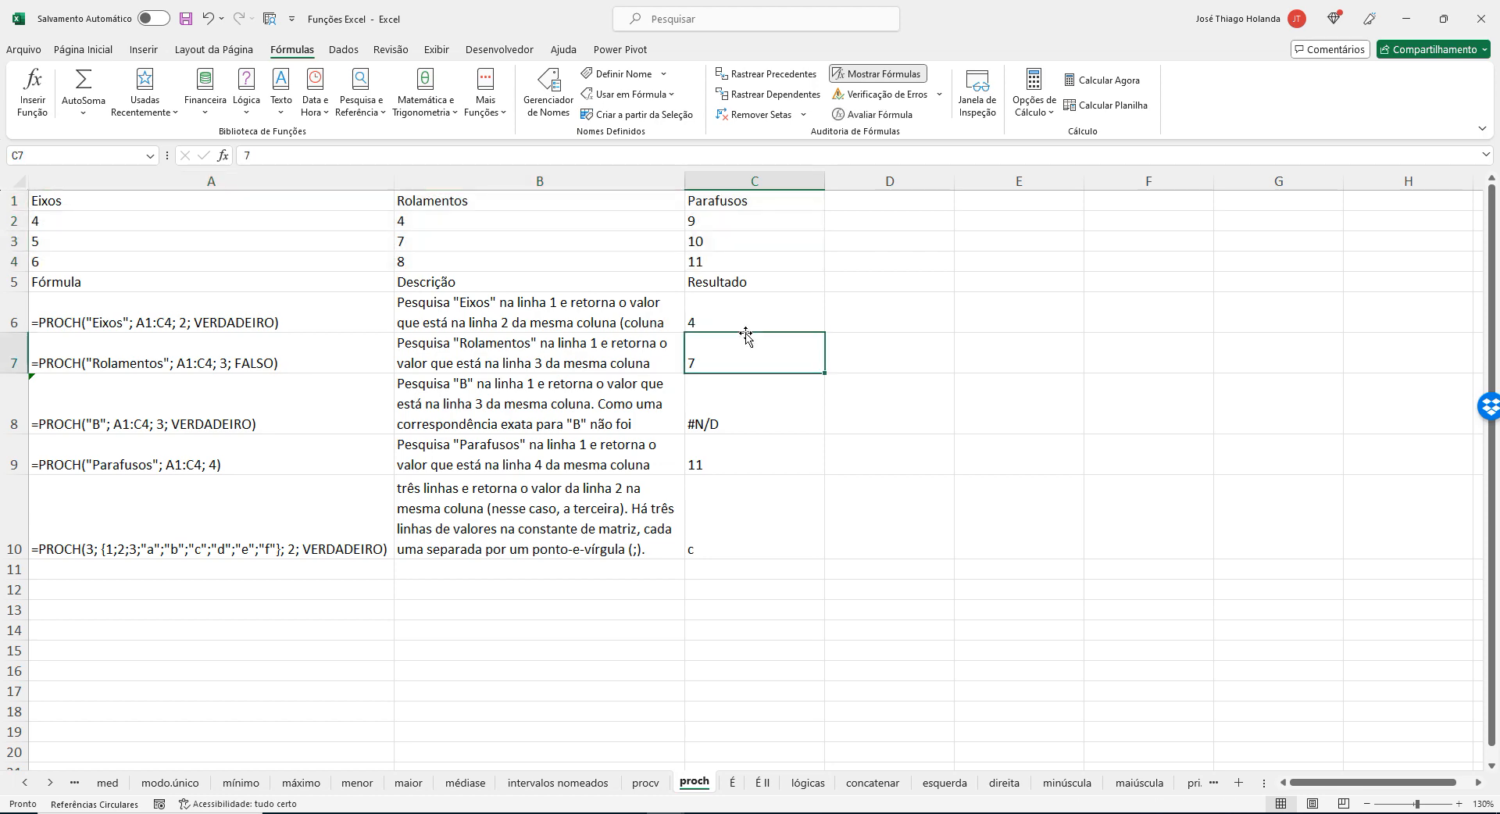
pyautogui.press('Left')
pyautogui.press('Left')
pyautogui.press('Up')
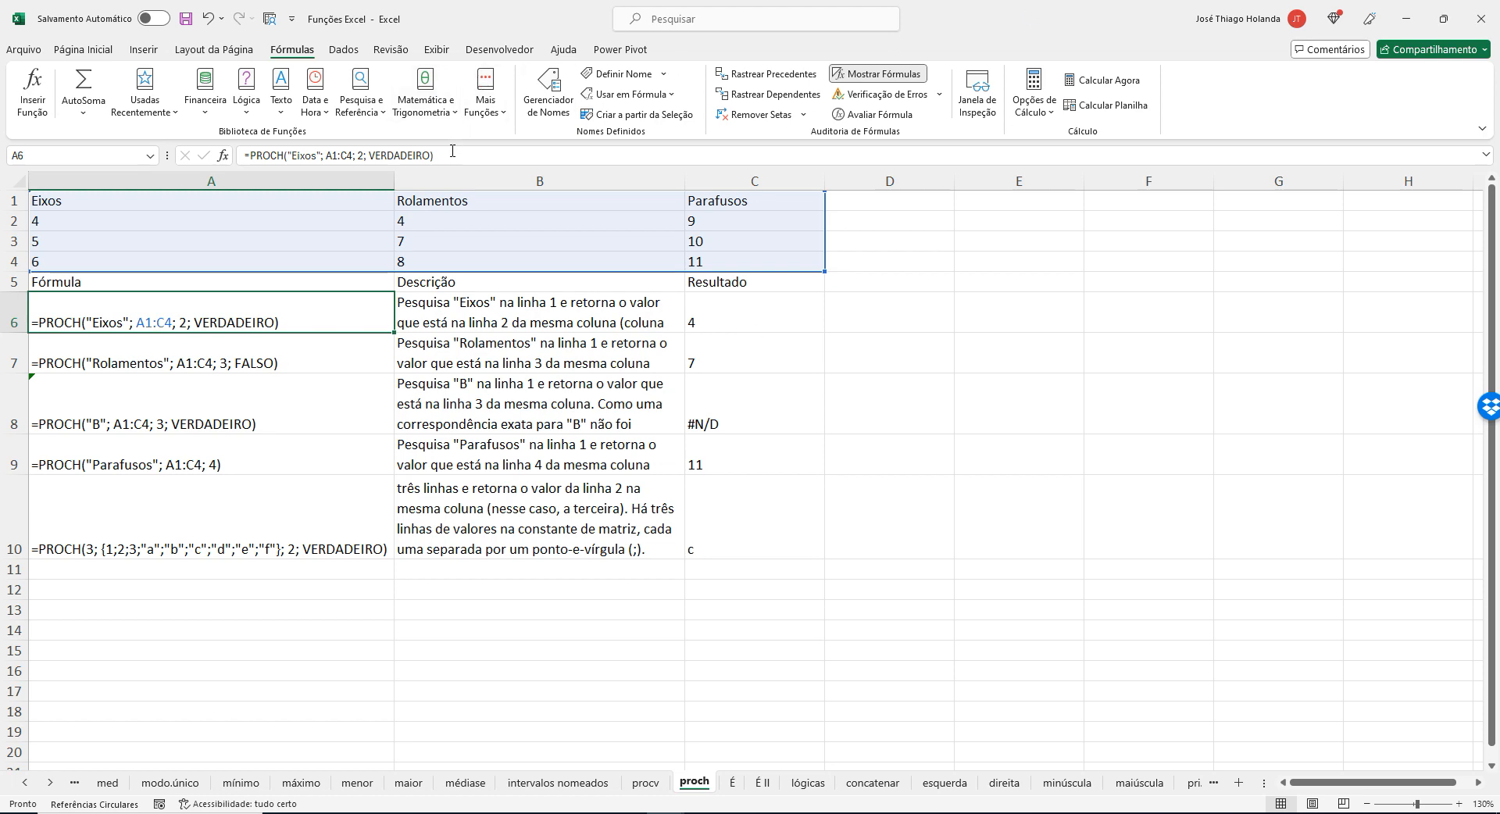
pyautogui.moveTo(451, 154); pyautogui.dragTo(3, 182)
pyautogui.hotkey('ctrl', 'c')
pyautogui.hotkey('alt', 'Tab')
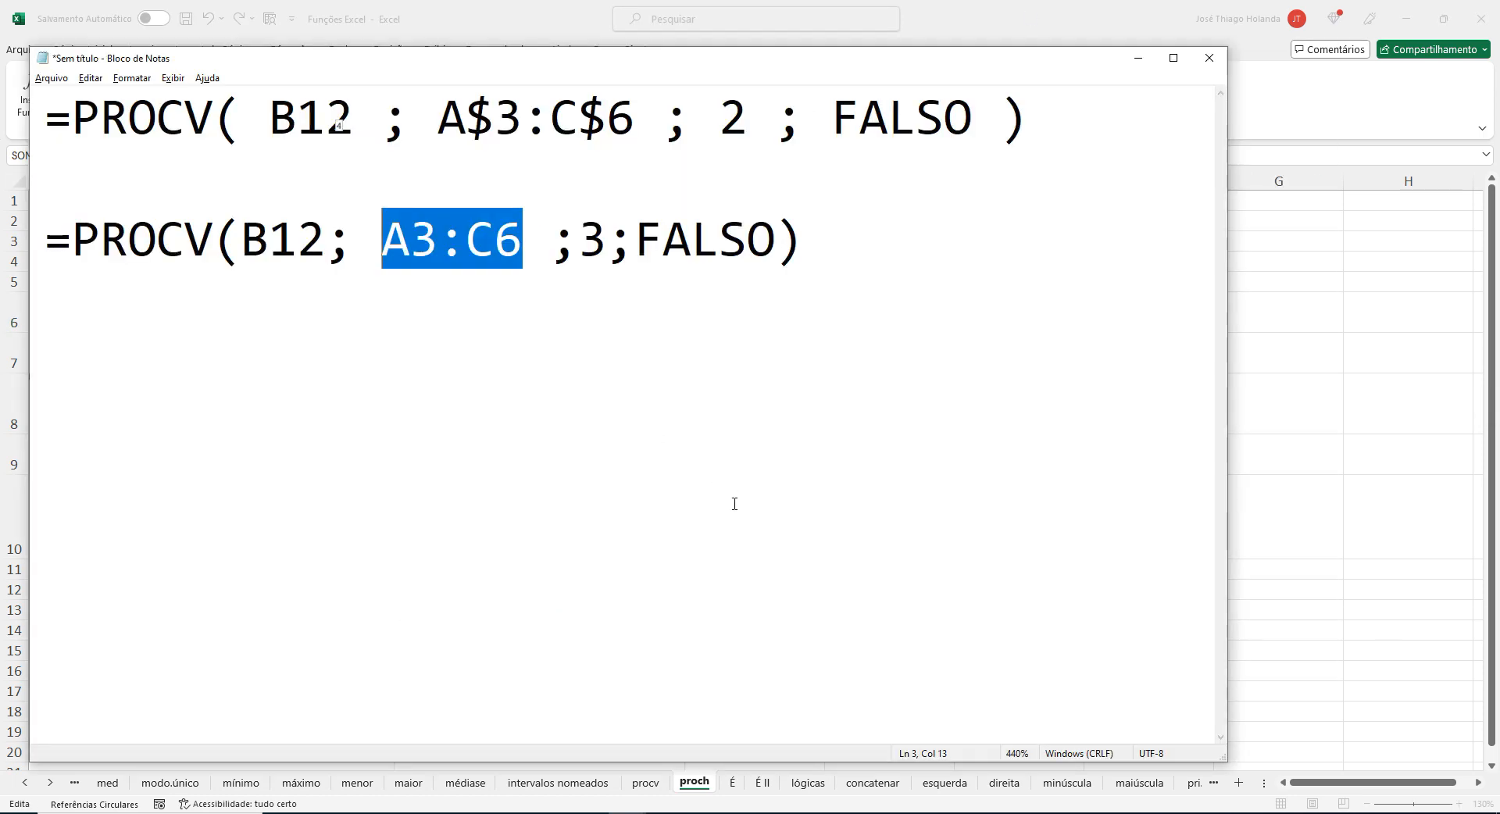
pyautogui.click(827, 256)
pyautogui.press('Return')
pyautogui.press('Return')
pyautogui.hotkey('ctrl', 'v')
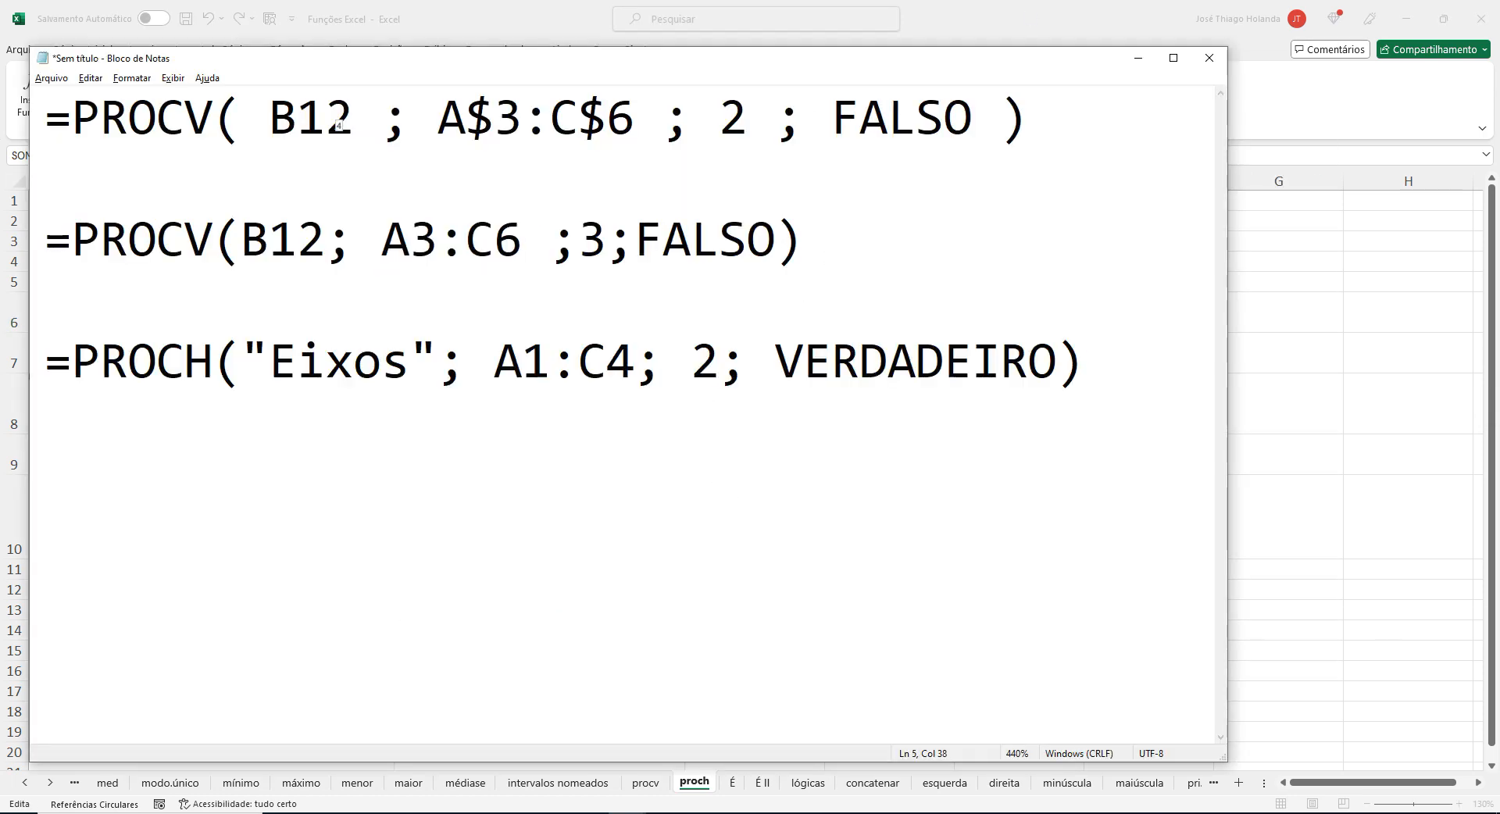
# Highlight the lookup value "Eixos" and the table range A1:C4 in the pasted PROCH formula.
pyautogui.moveTo(241, 353); pyautogui.dragTo(436, 347)
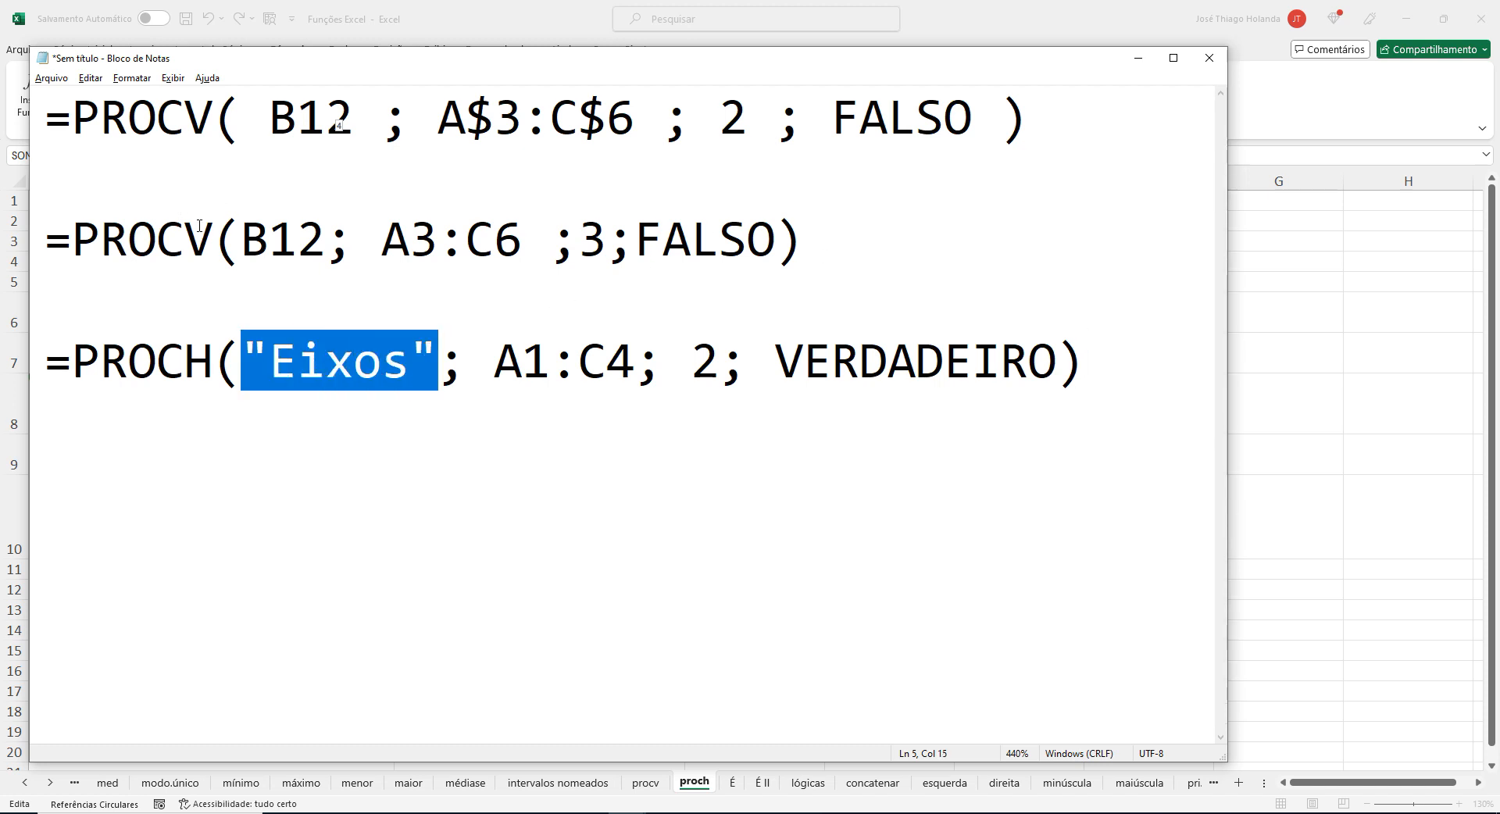
pyautogui.click(329, 348)
pyautogui.moveTo(242, 353); pyautogui.dragTo(429, 348)
pyautogui.moveTo(495, 355); pyautogui.dragTo(640, 343)
pyautogui.hotkey('alt', 'Tab')
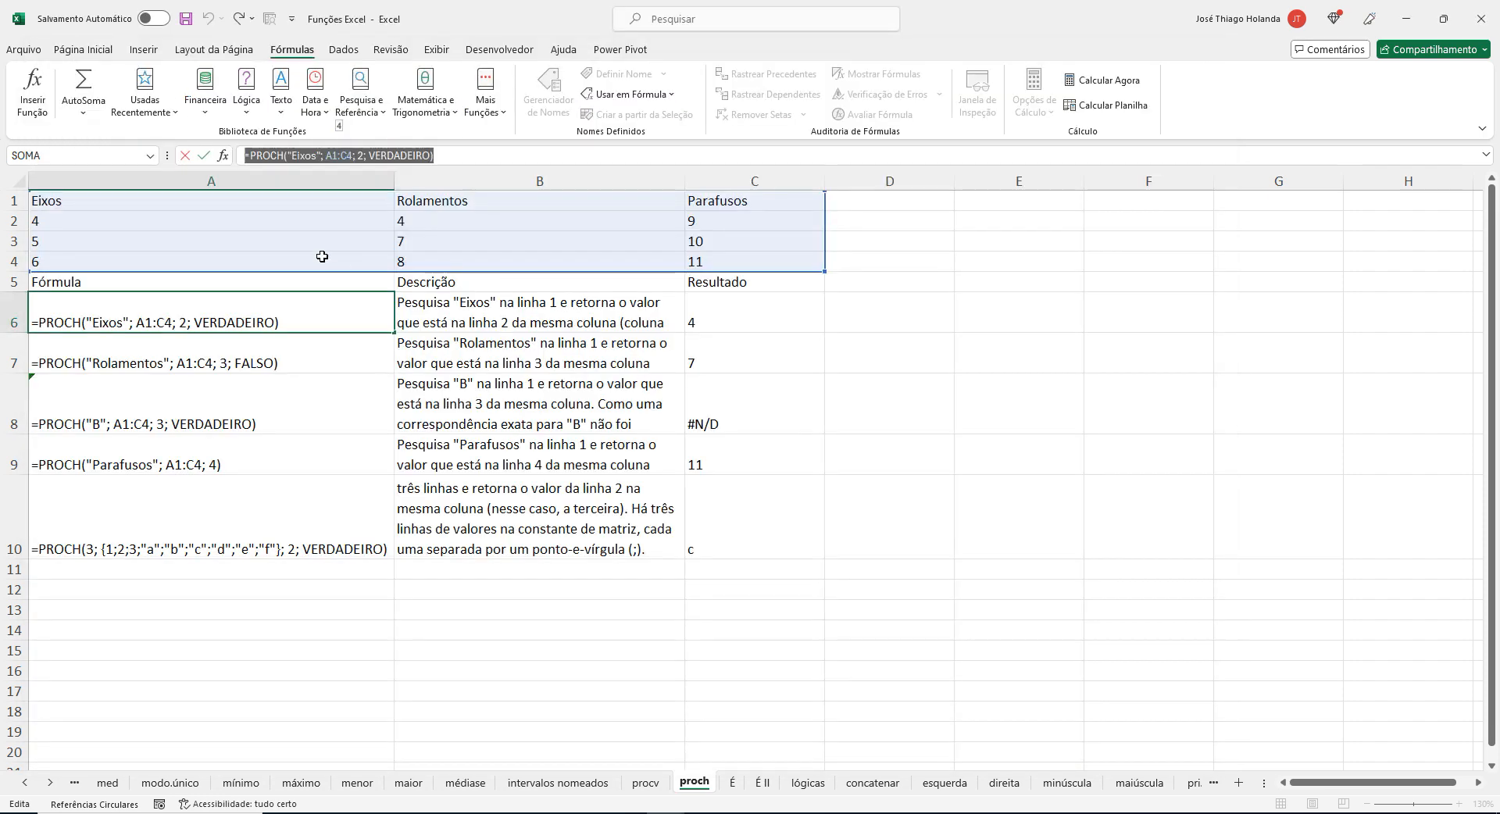
pyautogui.click(137, 236)
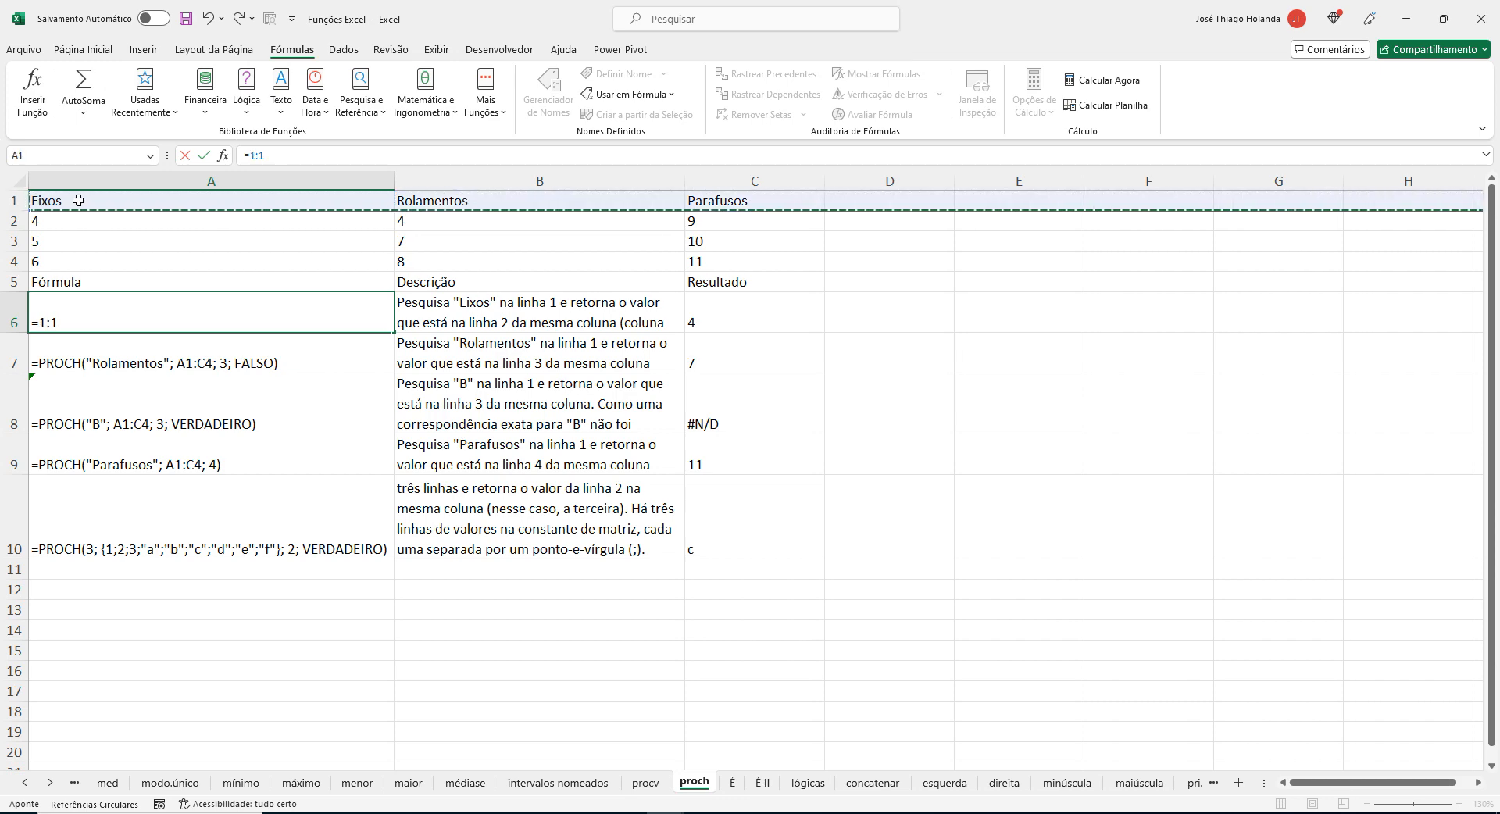
pyautogui.moveTo(127, 202); pyautogui.dragTo(686, 195)
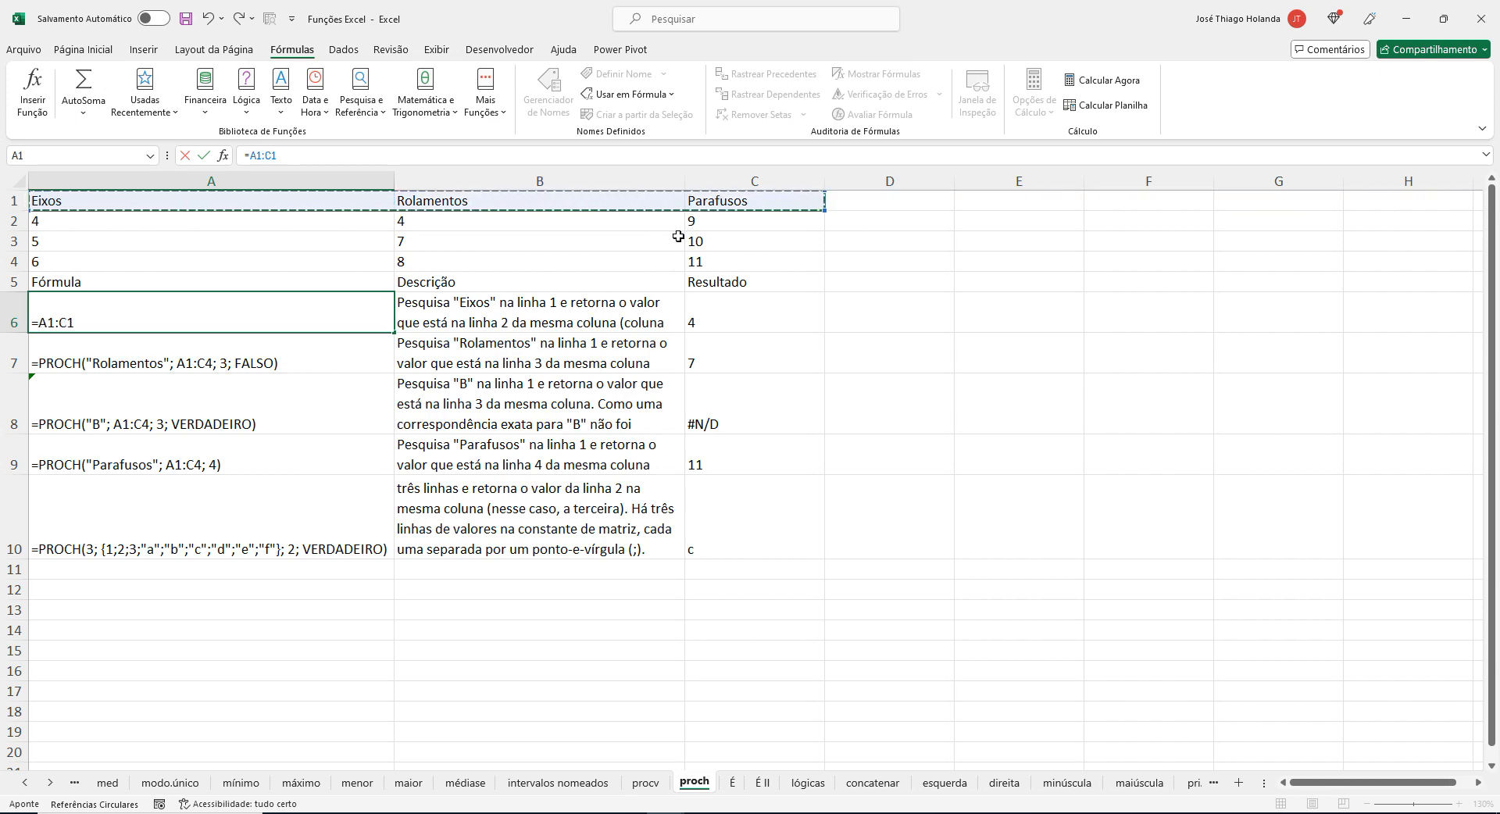
pyautogui.press('Escape')
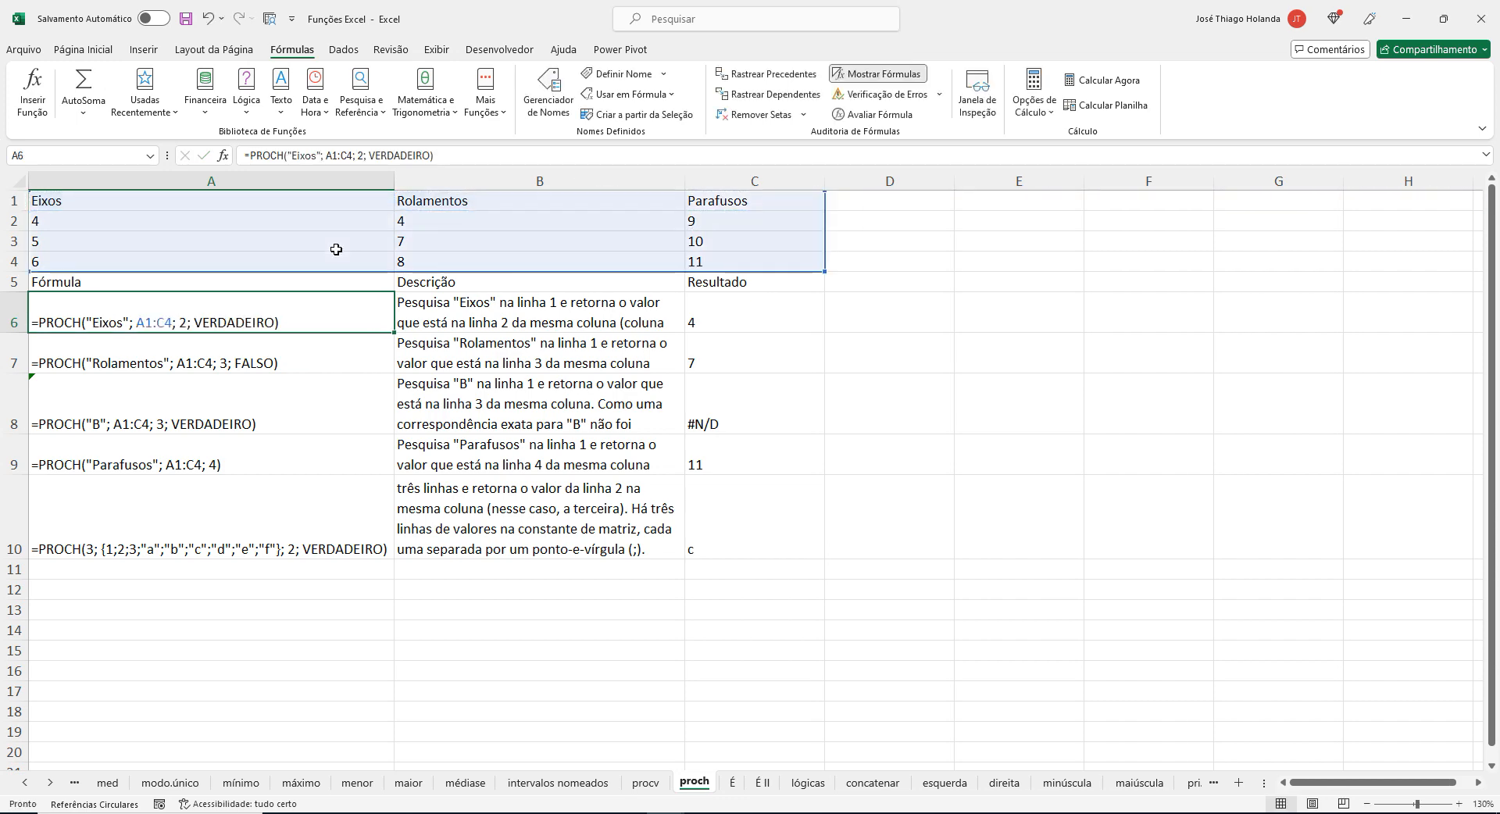
# Examine the quoted word Eixos in the Notepad formula and locate its matching header in A1 in Excel.
pyautogui.hotkey('alt', 'Tab')
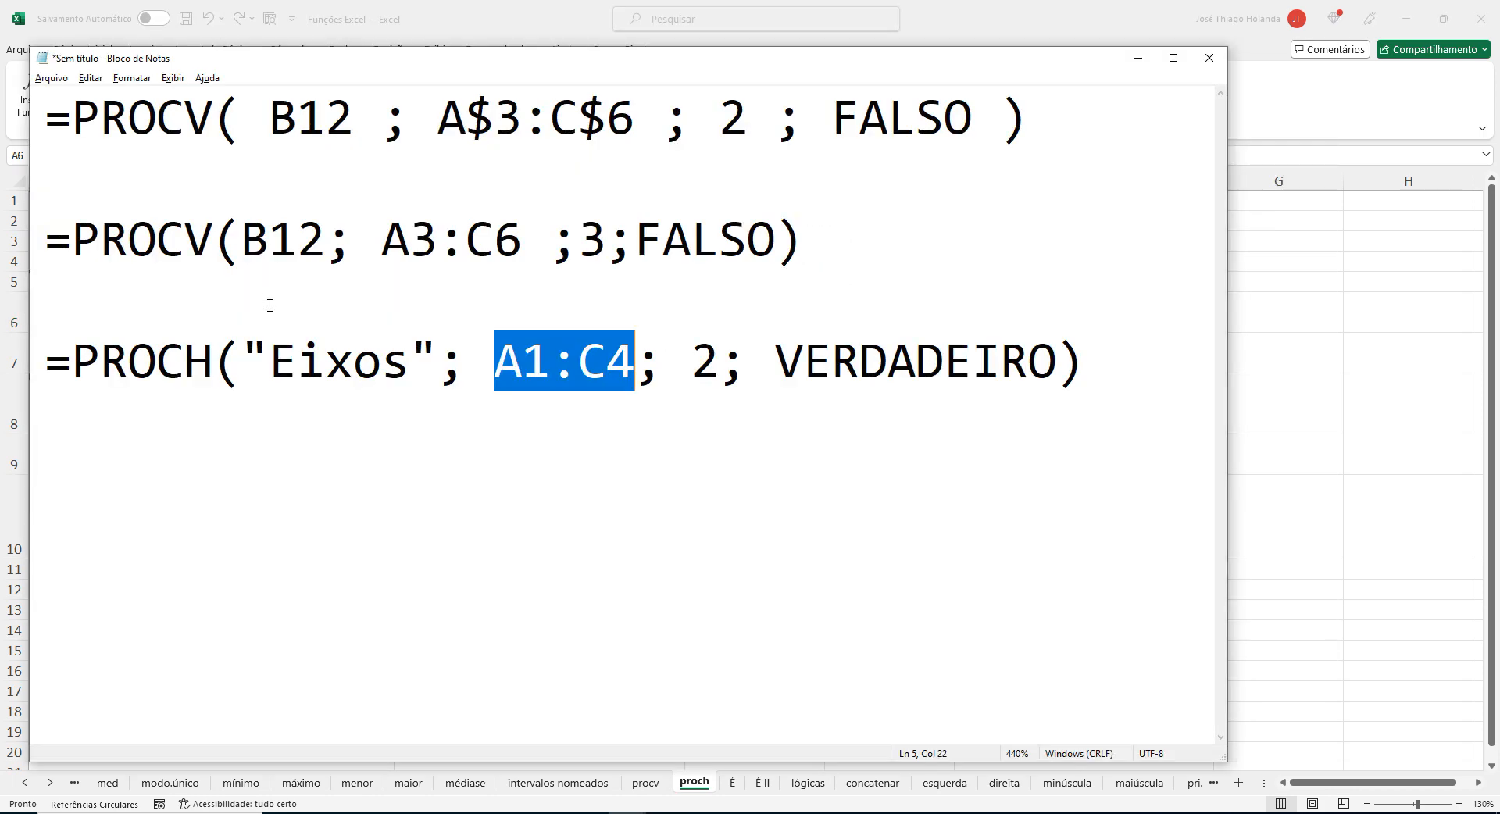
pyautogui.click(344, 361)
pyautogui.moveTo(270, 361); pyautogui.dragTo(411, 352)
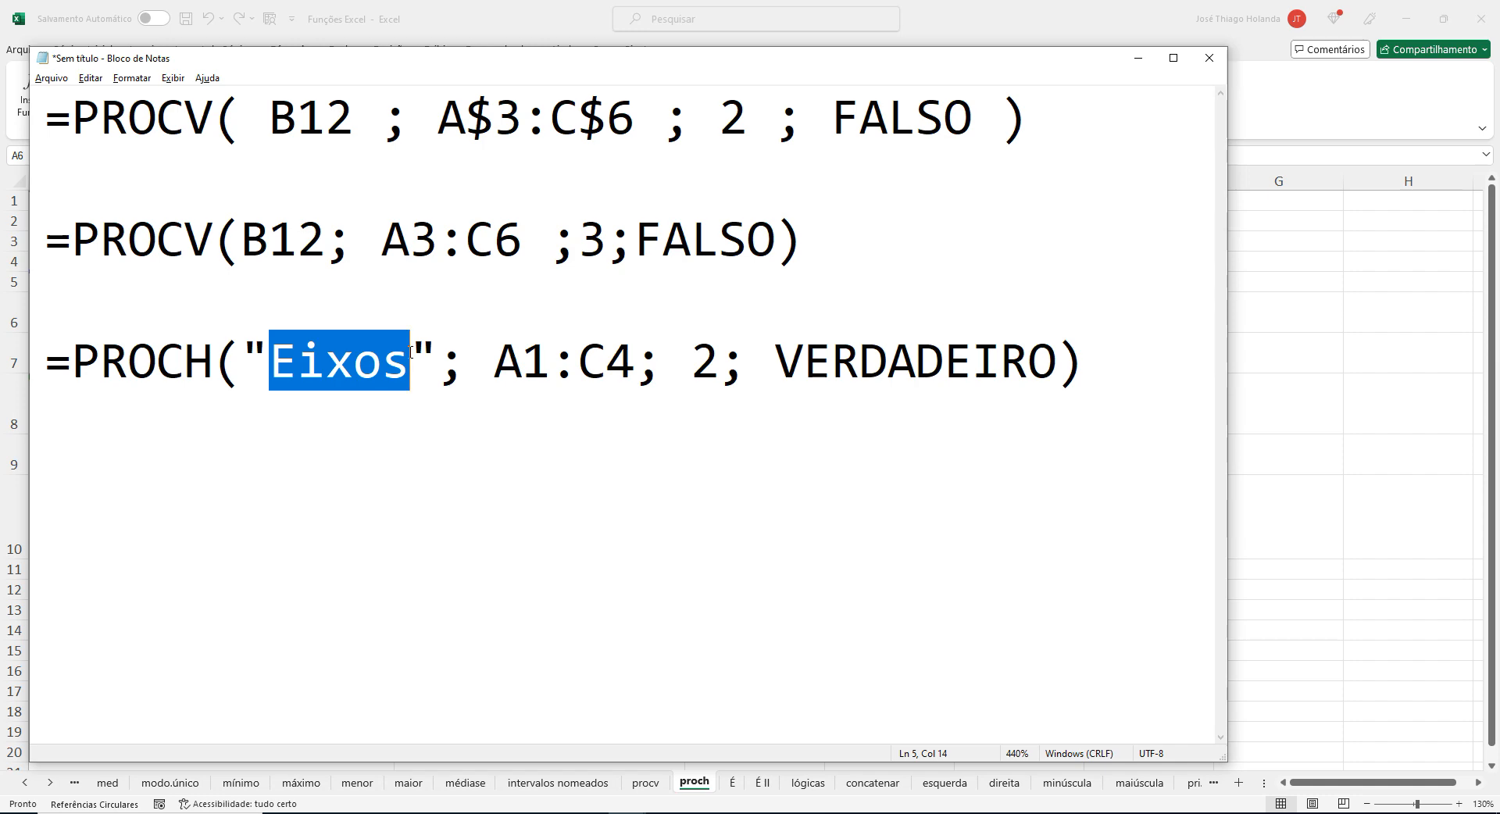
pyautogui.press('Left')
pyautogui.press('Left')
pyautogui.press('Right')
pyautogui.press('Right')
pyautogui.press('Right')
pyautogui.press('Right')
pyautogui.press('Right')
pyautogui.press('Right')
pyautogui.press('Right')
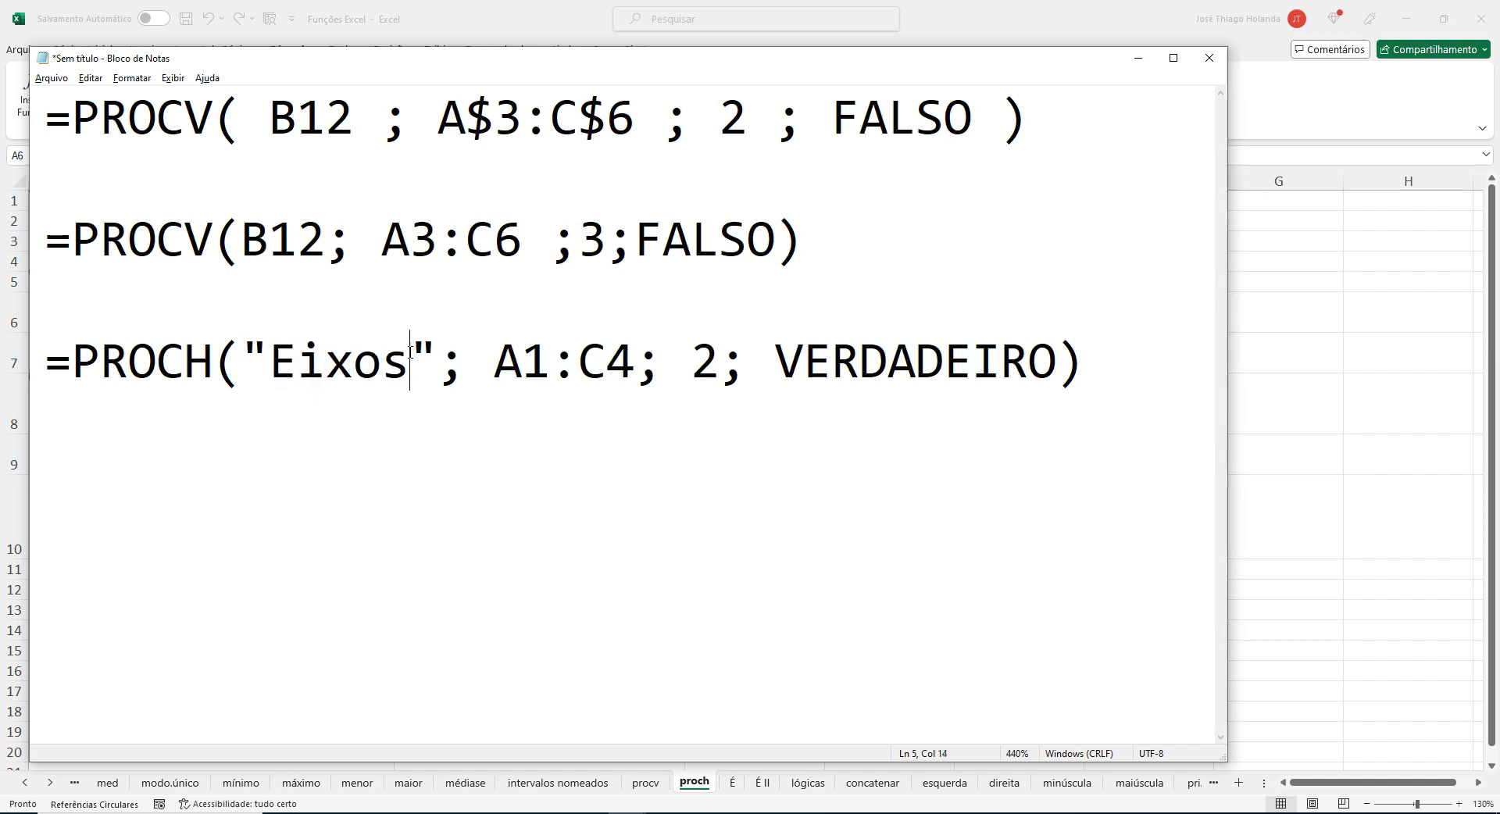
pyautogui.hotkey('alt', 'Tab')
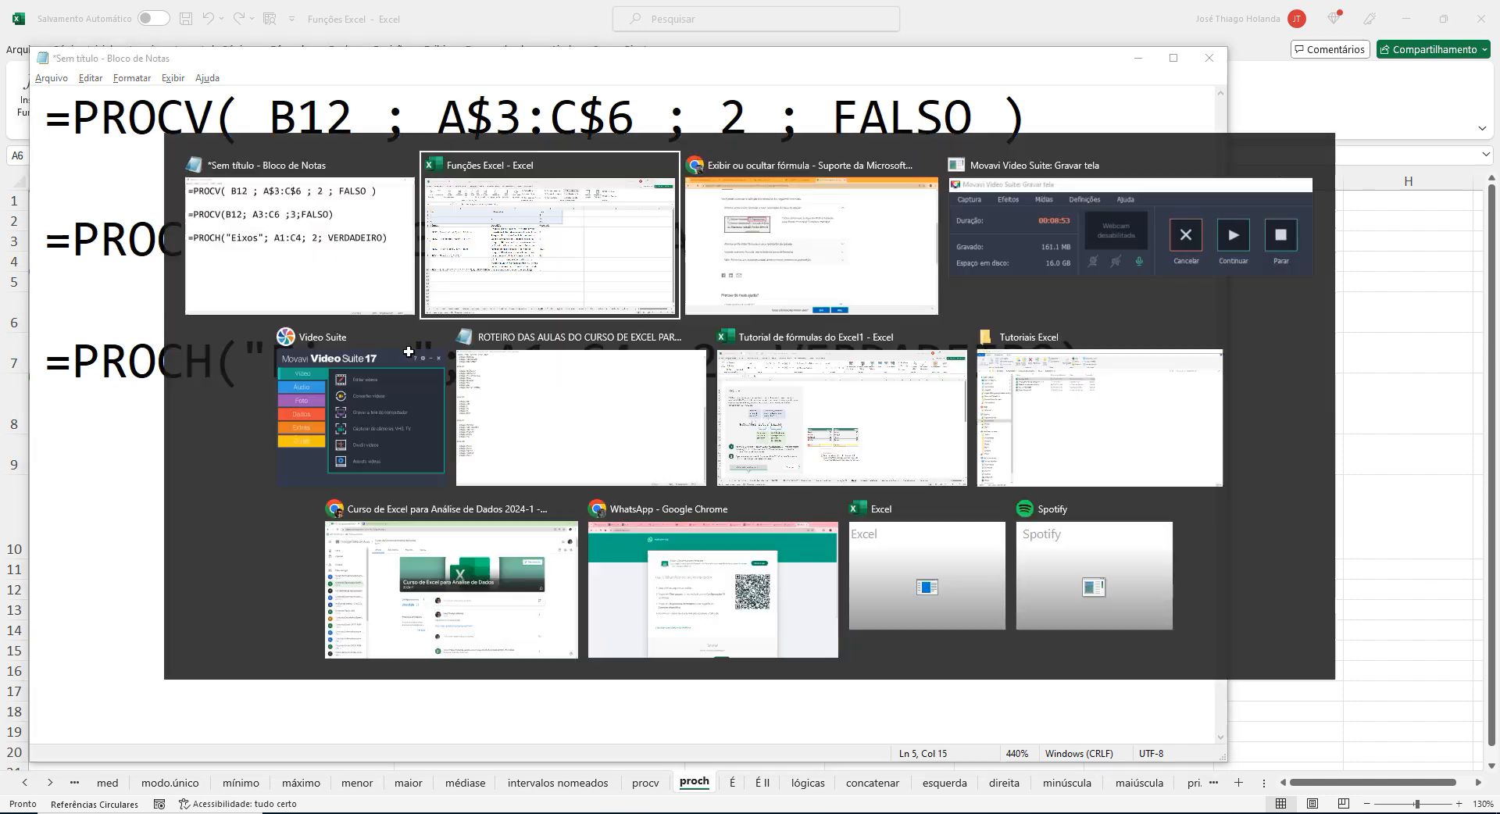
pyautogui.hotkey('ctrl', 'Home')
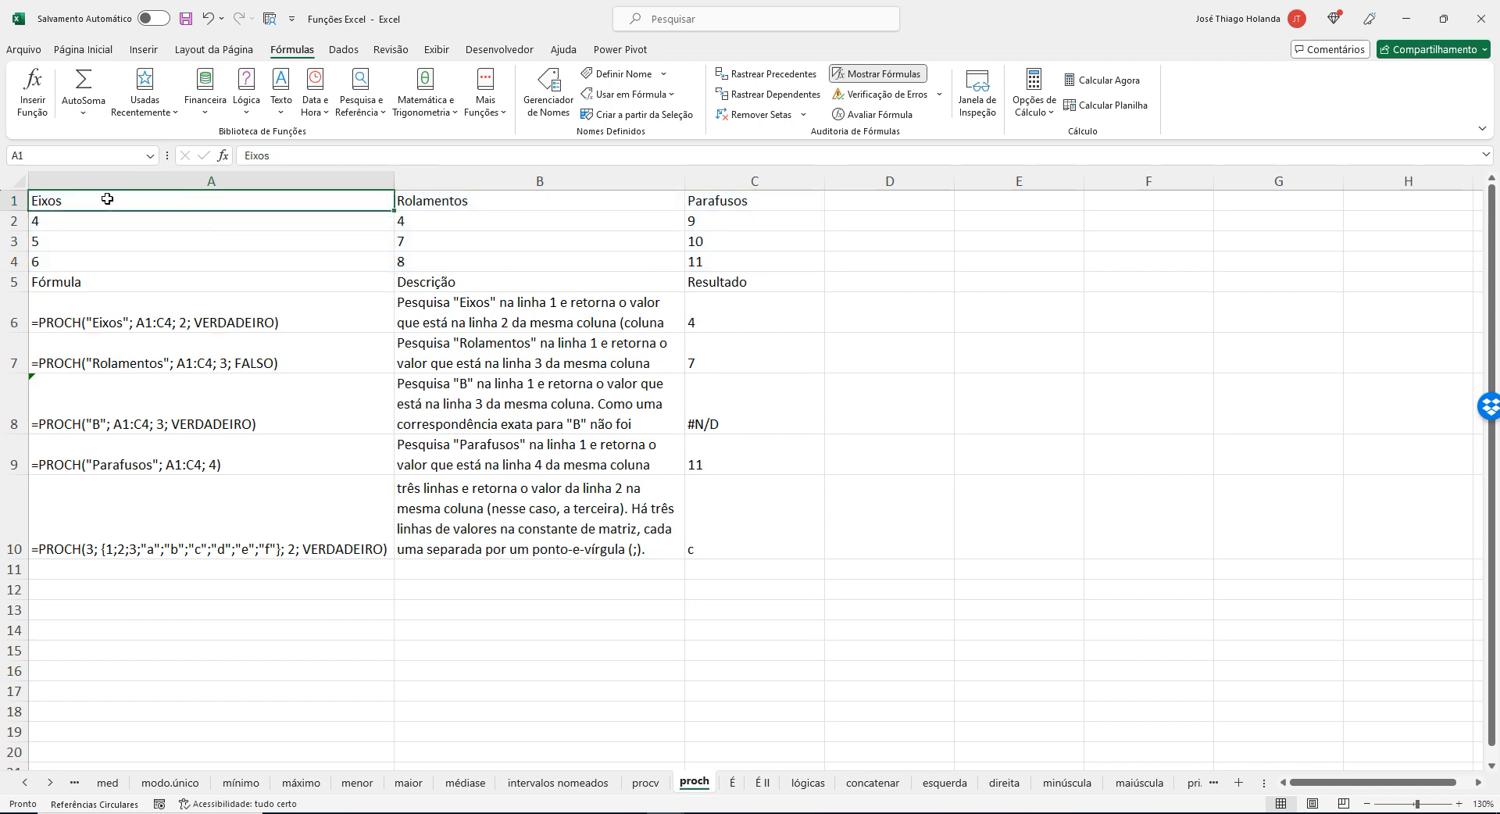
# Highlight the row index 2 in the Notepad formula and compare it in Excel with A2, C6 and the A6 formula.
pyautogui.hotkey('alt', 'Tab')
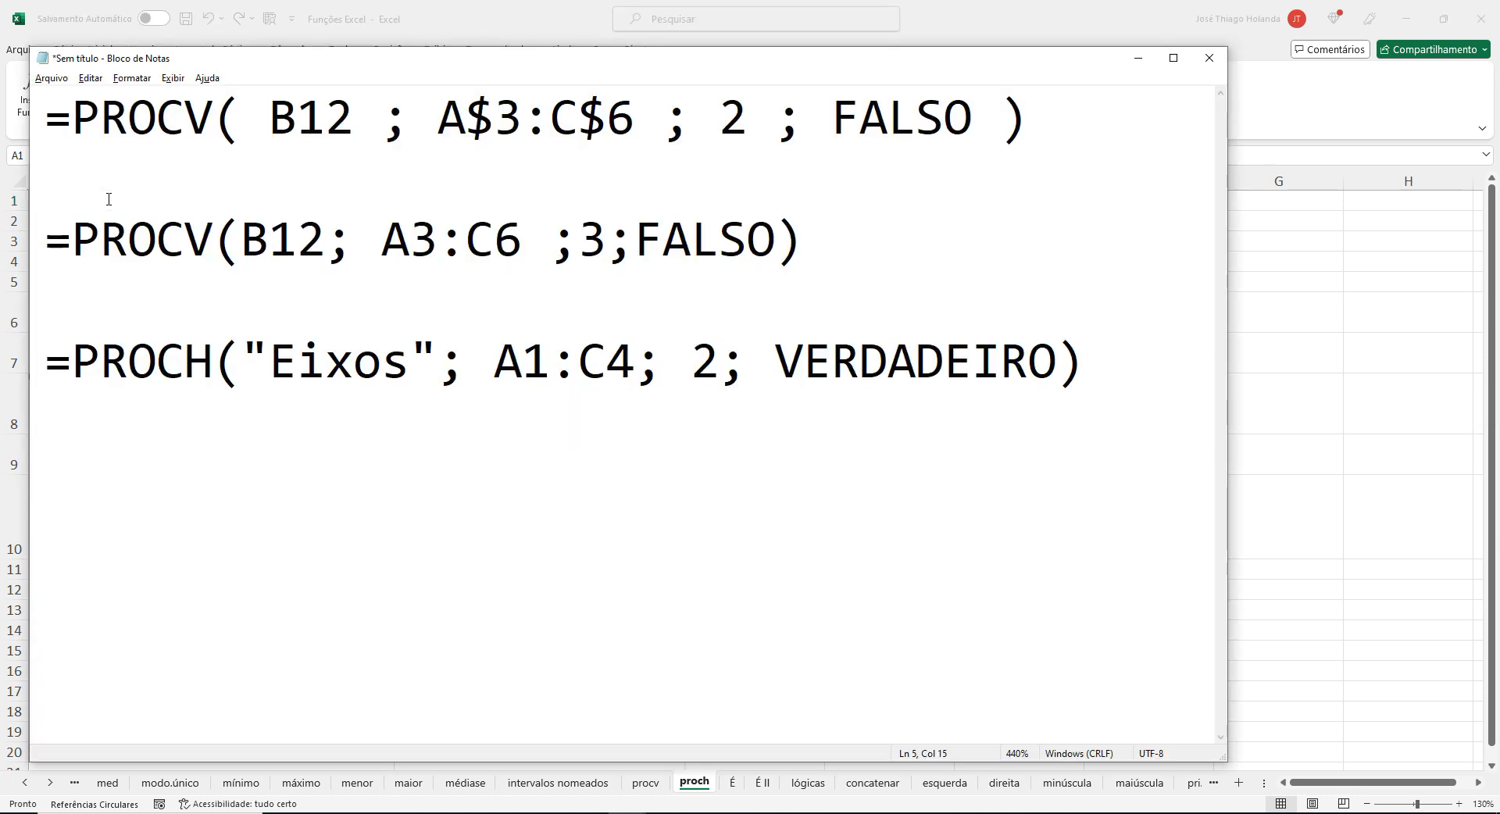
pyautogui.moveTo(692, 365); pyautogui.dragTo(720, 367)
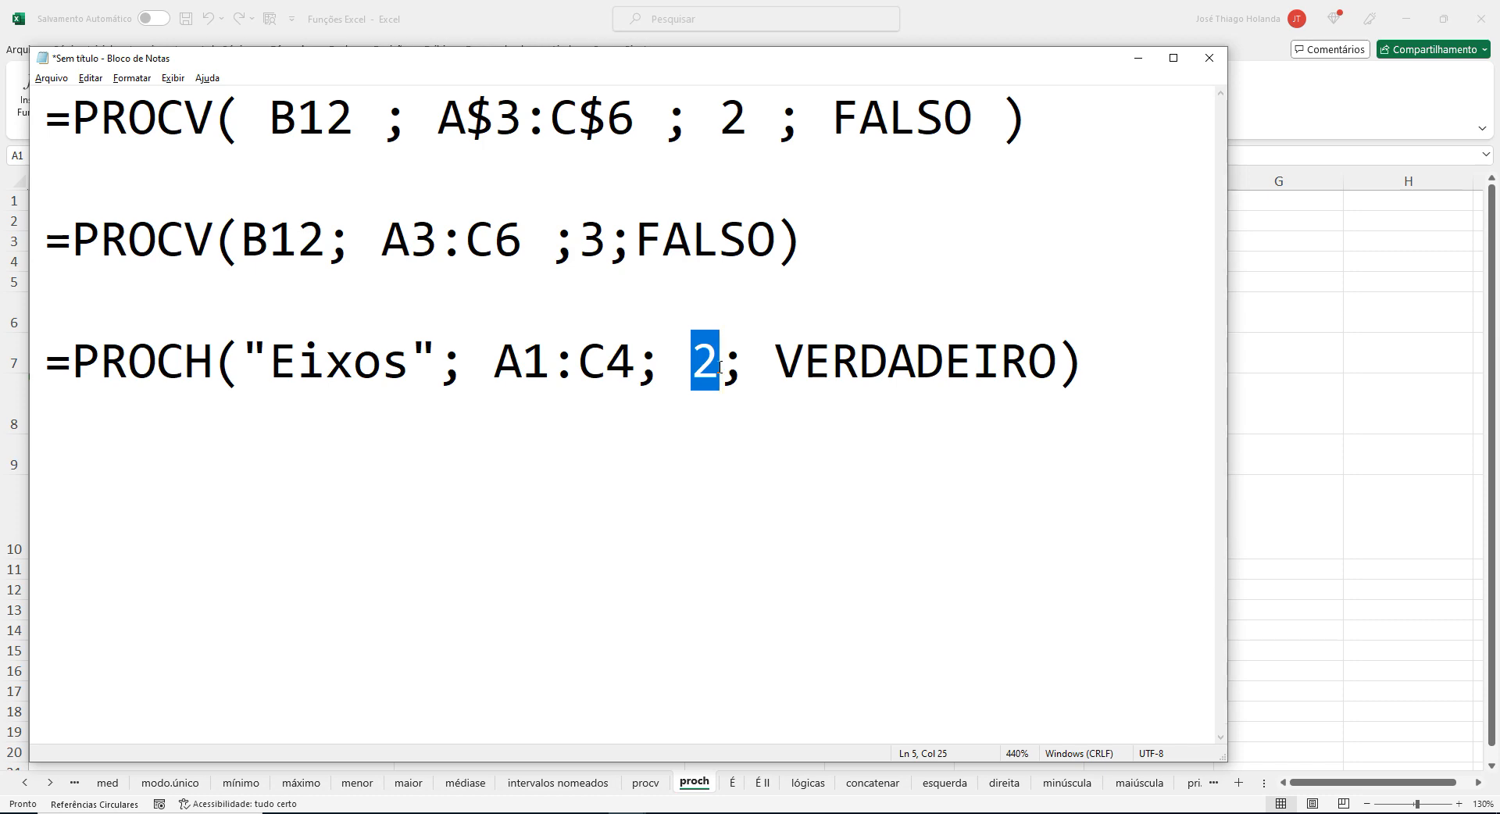
pyautogui.hotkey('alt', 'Tab')
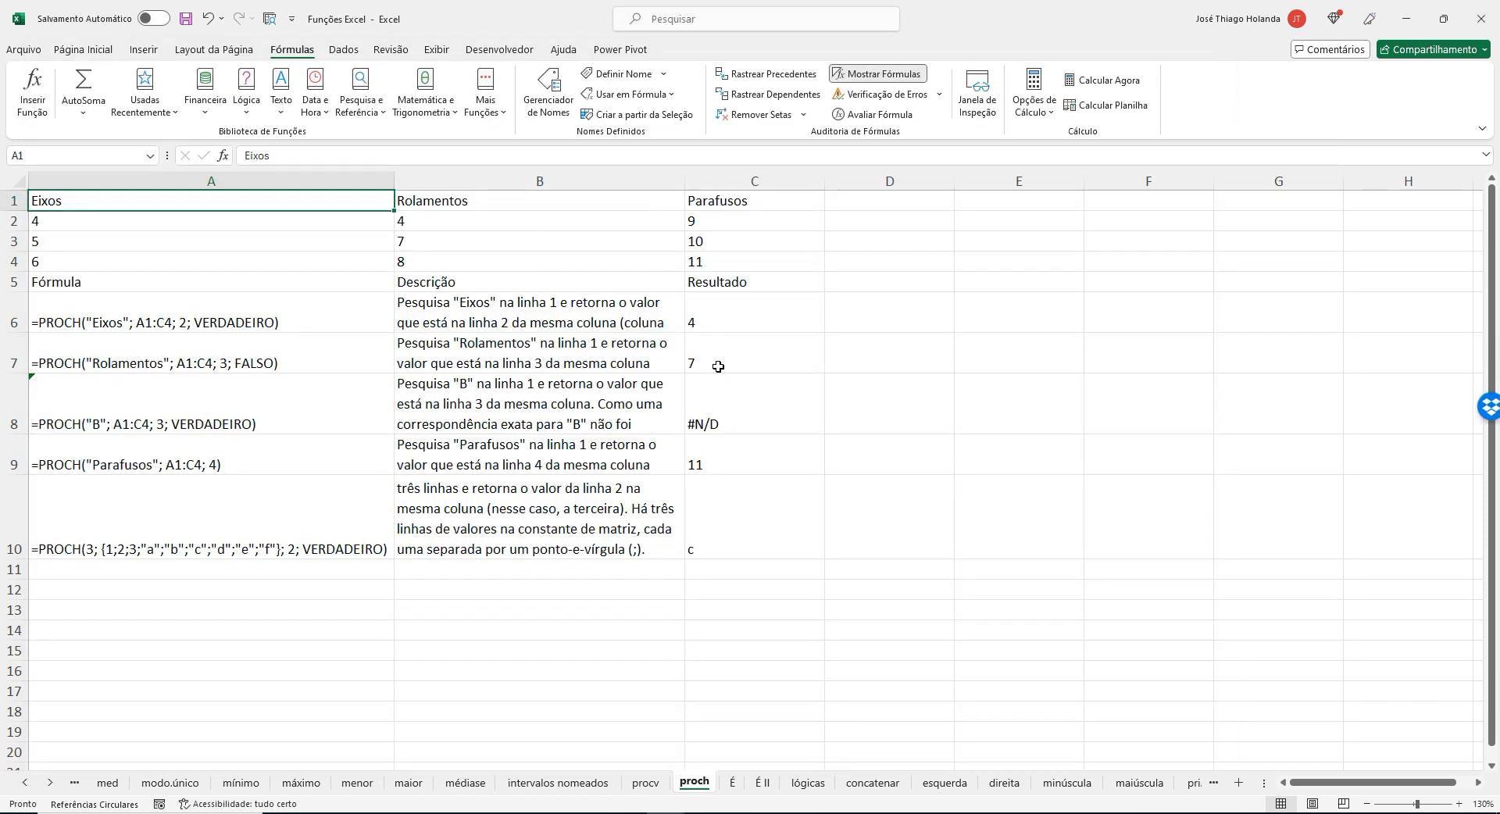
pyautogui.click(98, 225)
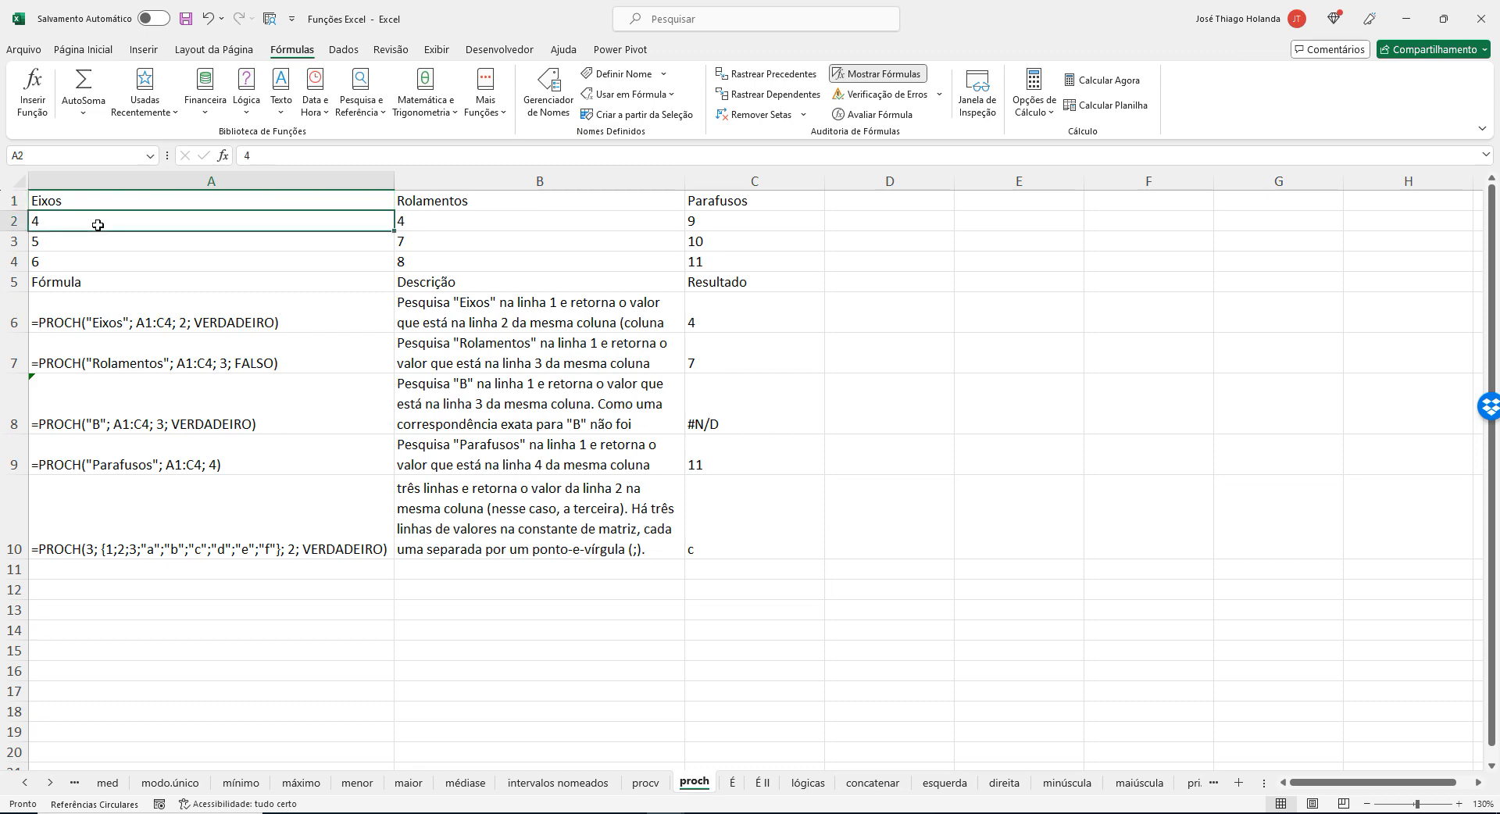
pyautogui.click(767, 313)
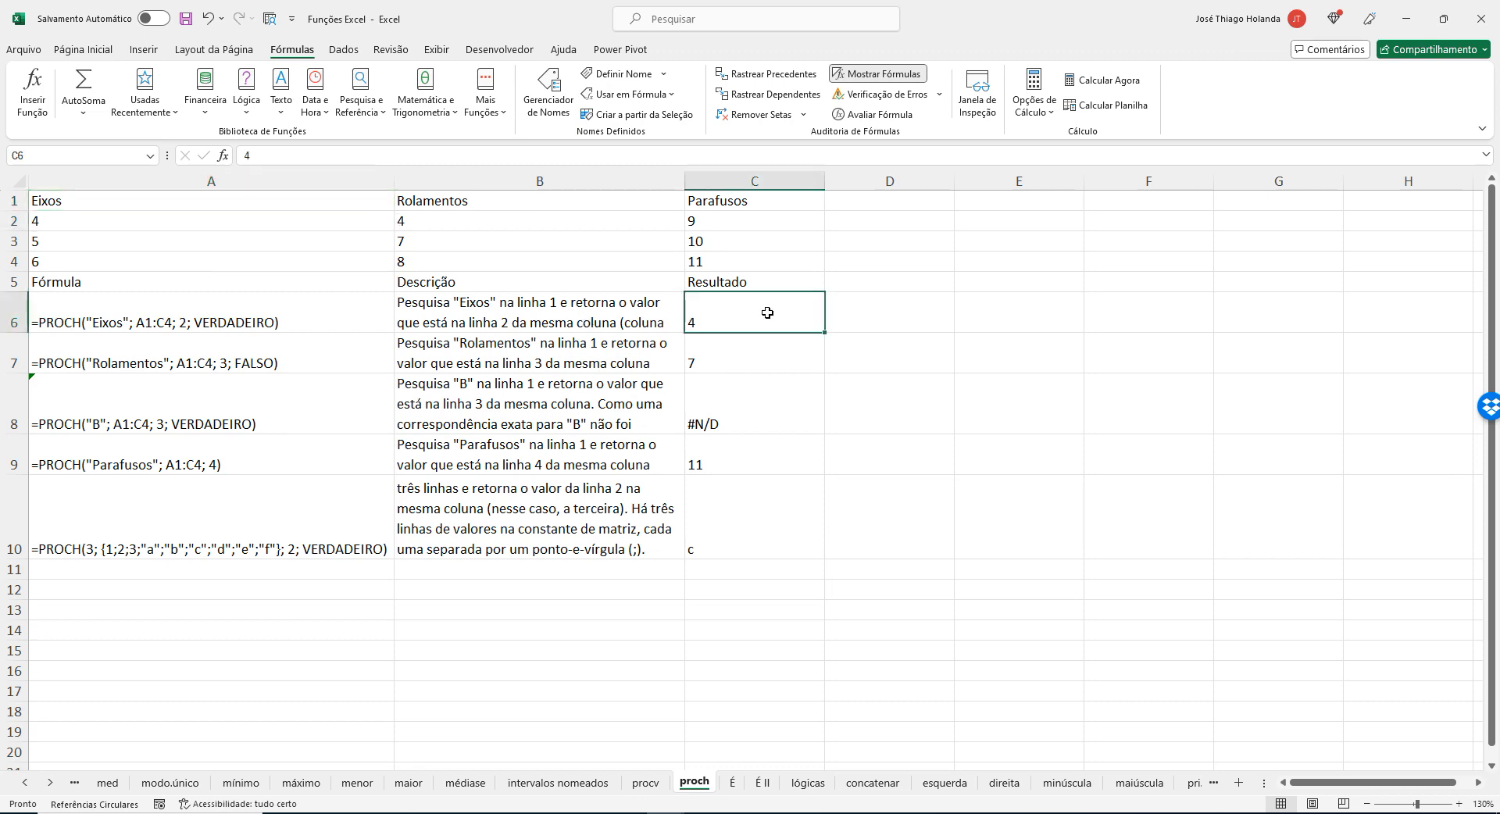
pyautogui.click(231, 322)
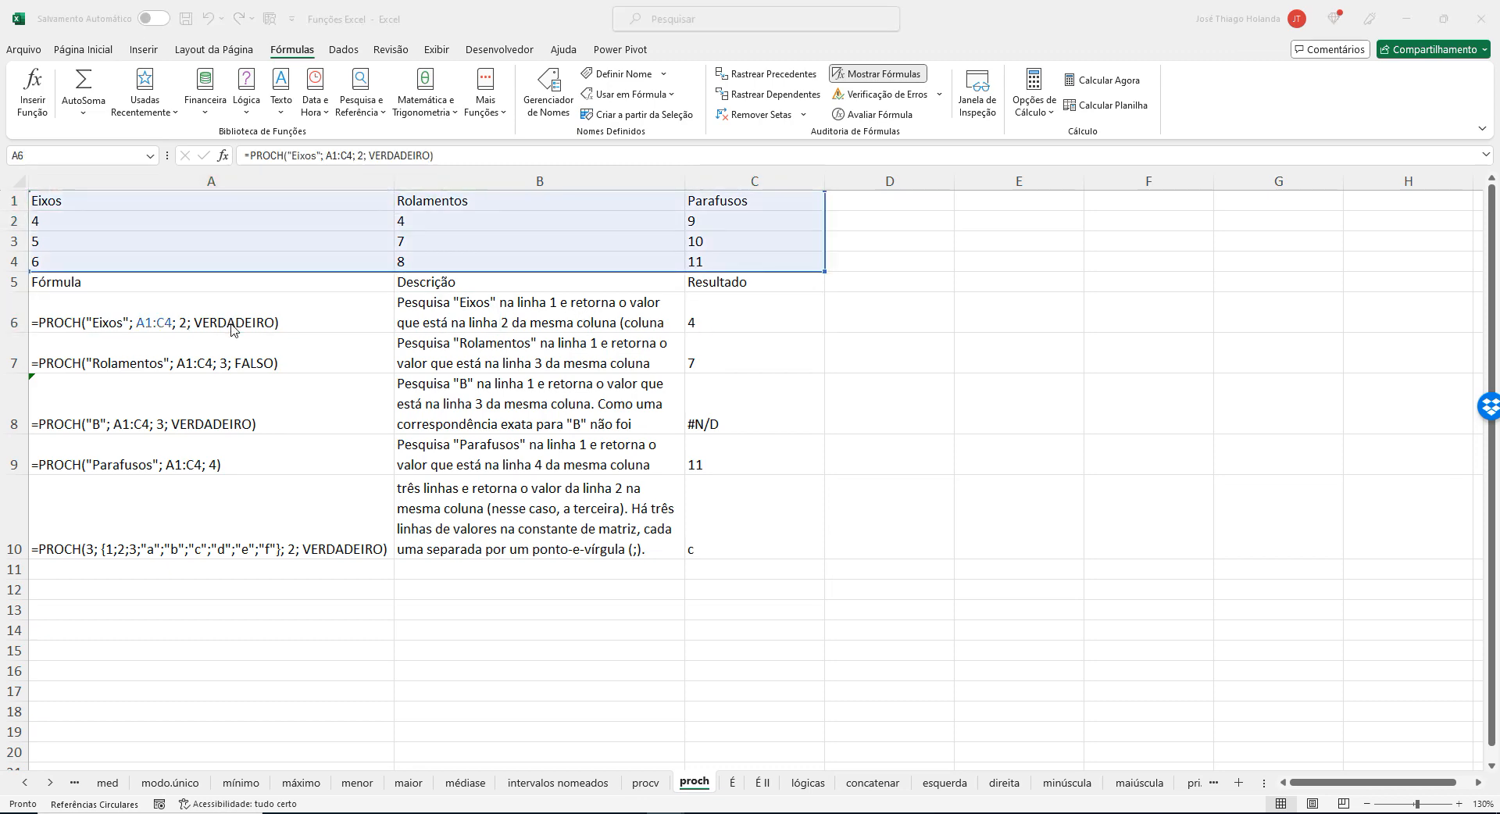
# Return to Notepad and highlight the VERDADEIRO argument and the lookup word Eixos in the PROCH formula.
pyautogui.hotkey('alt', 'Tab')
pyautogui.doubleClick(943, 362)
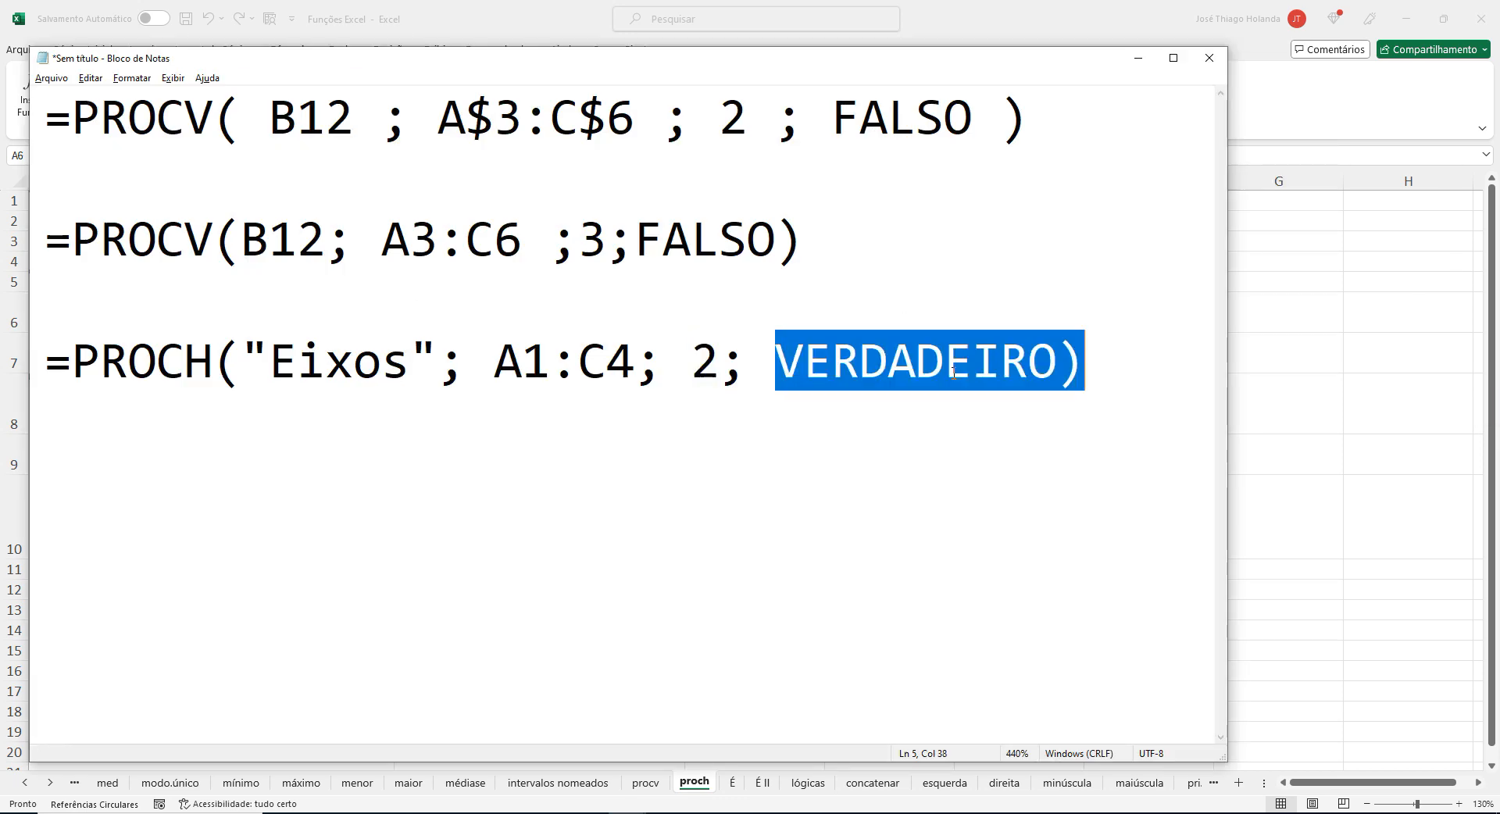
pyautogui.doubleClick(310, 362)
pyautogui.moveTo(275, 362); pyautogui.dragTo(410, 362)
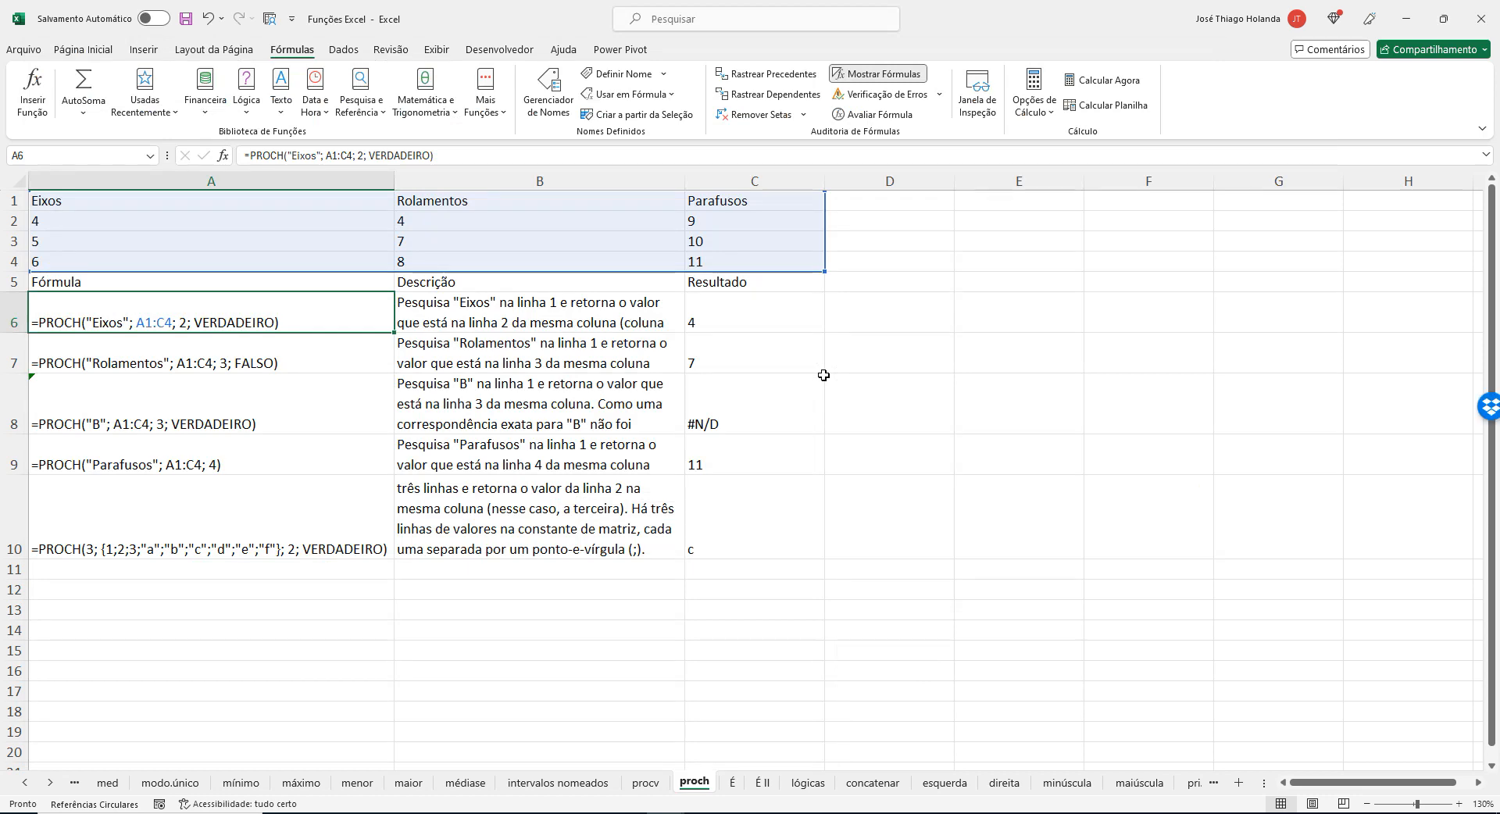
# Return to Excel and review the Eixos column from its header down to the PROCH formula in A7.
pyautogui.click(145, 198)
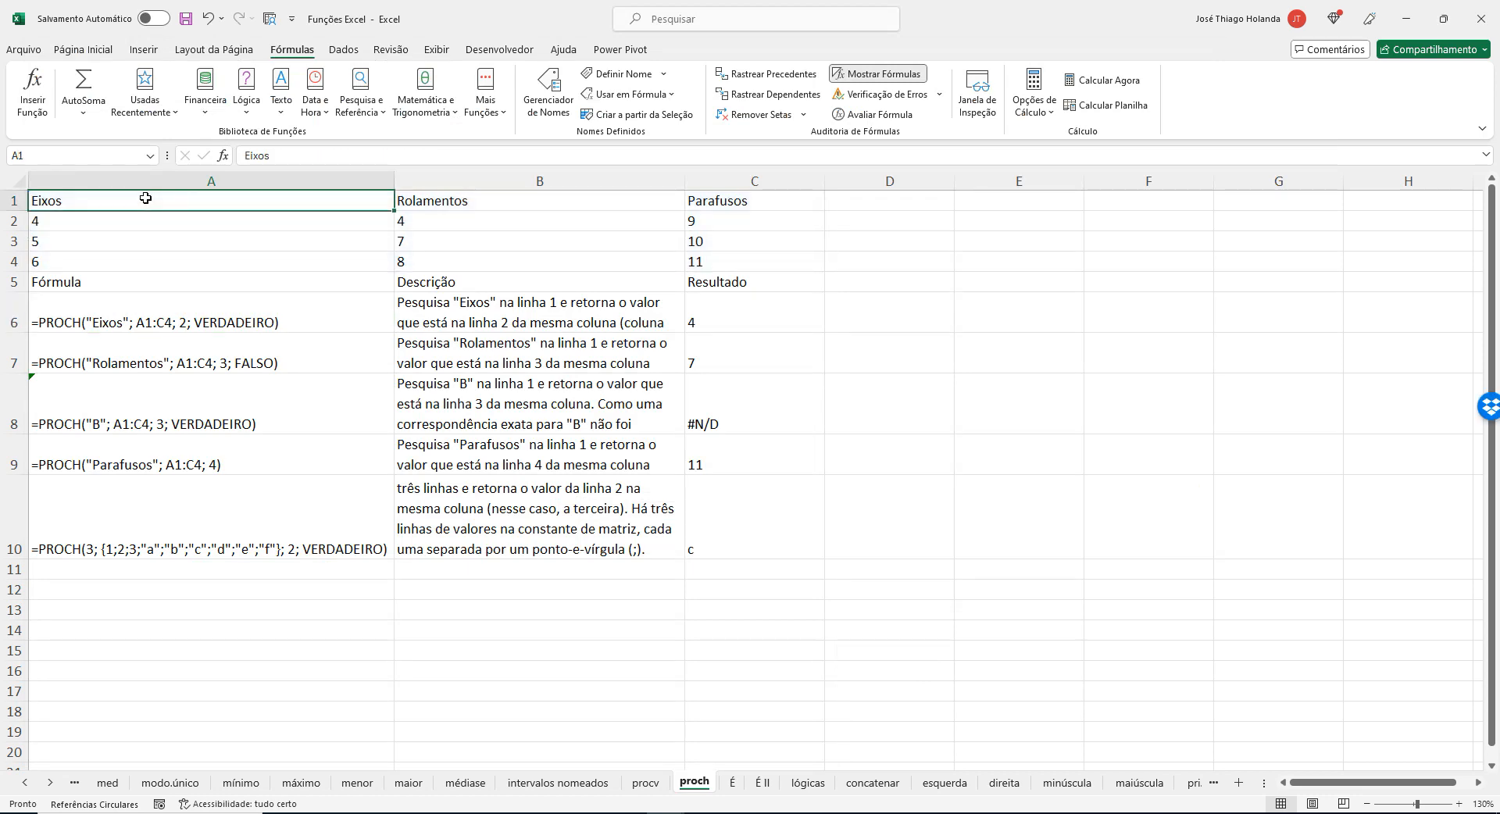
pyautogui.press('Down')
pyautogui.press('Down')
pyautogui.press('Down')
pyautogui.press('Down')
pyautogui.press('Down')
pyautogui.press('Down')
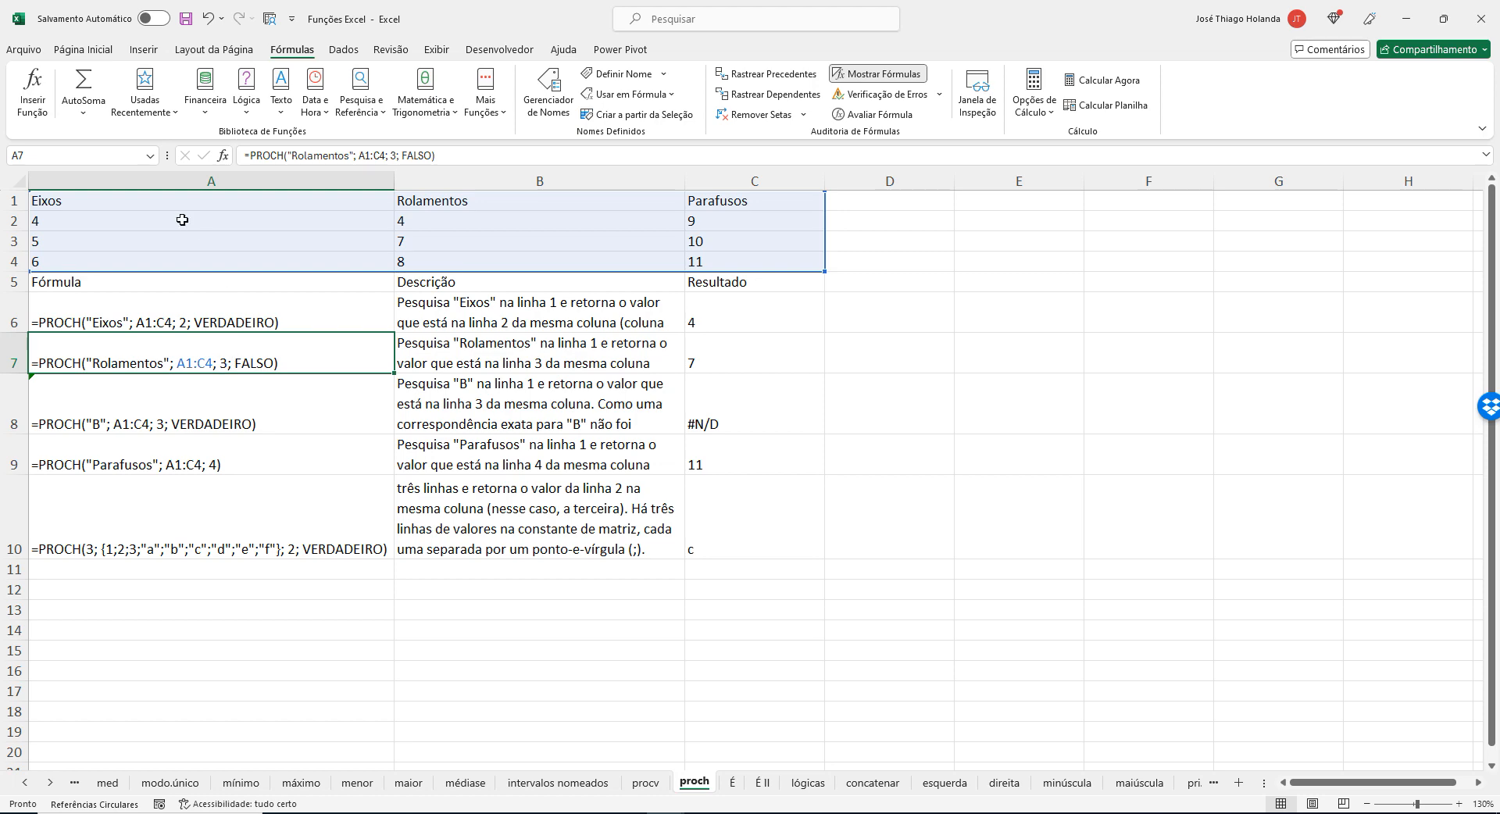
# Examine the Rolamentos column in B1:B4 and compare it with the result of the Rolamentos formula in C7.
pyautogui.click(468, 181)
pyautogui.moveTo(467, 204); pyautogui.dragTo(461, 260)
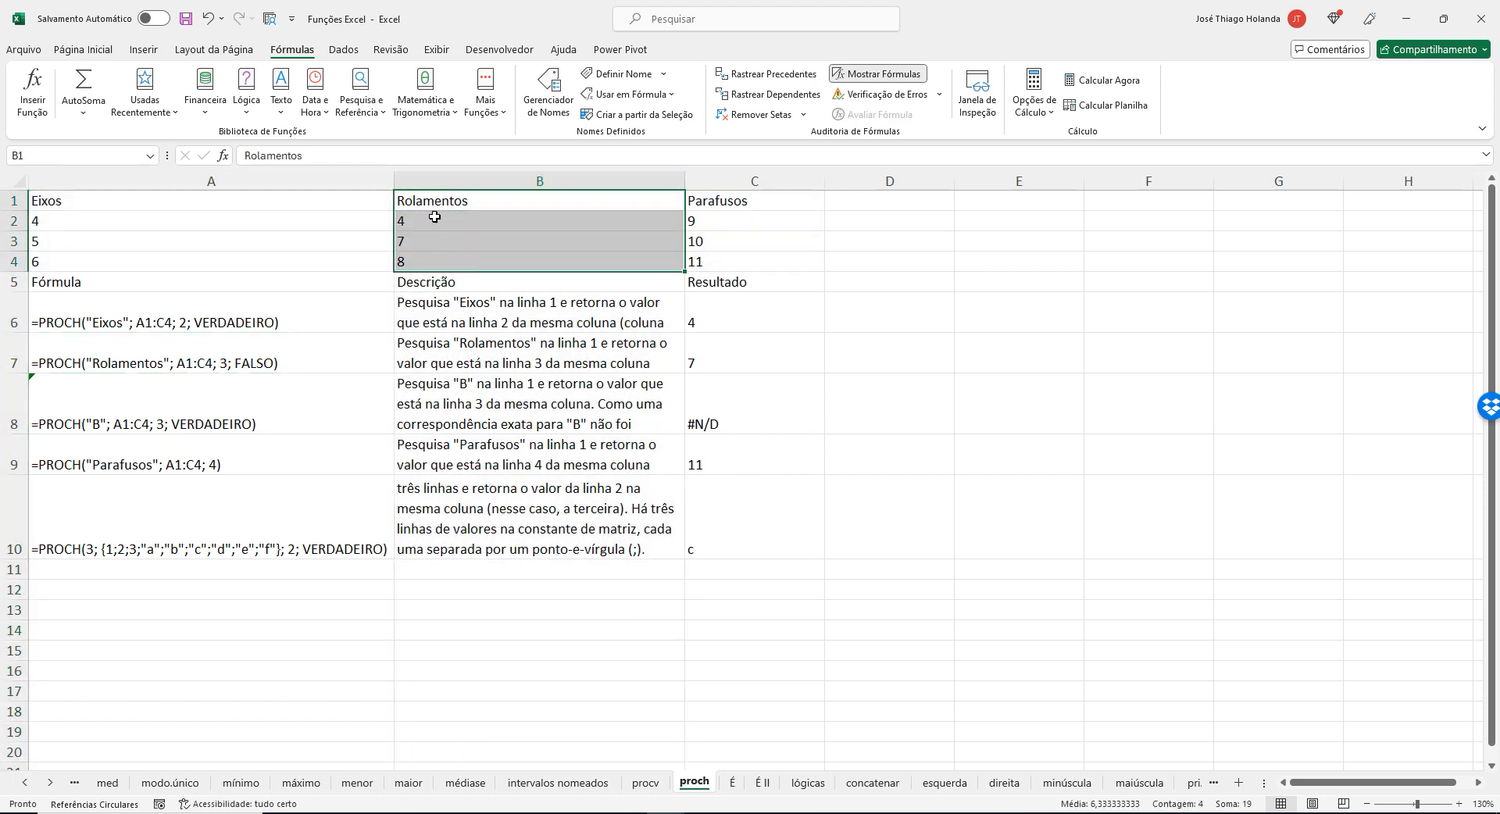
pyautogui.click(716, 356)
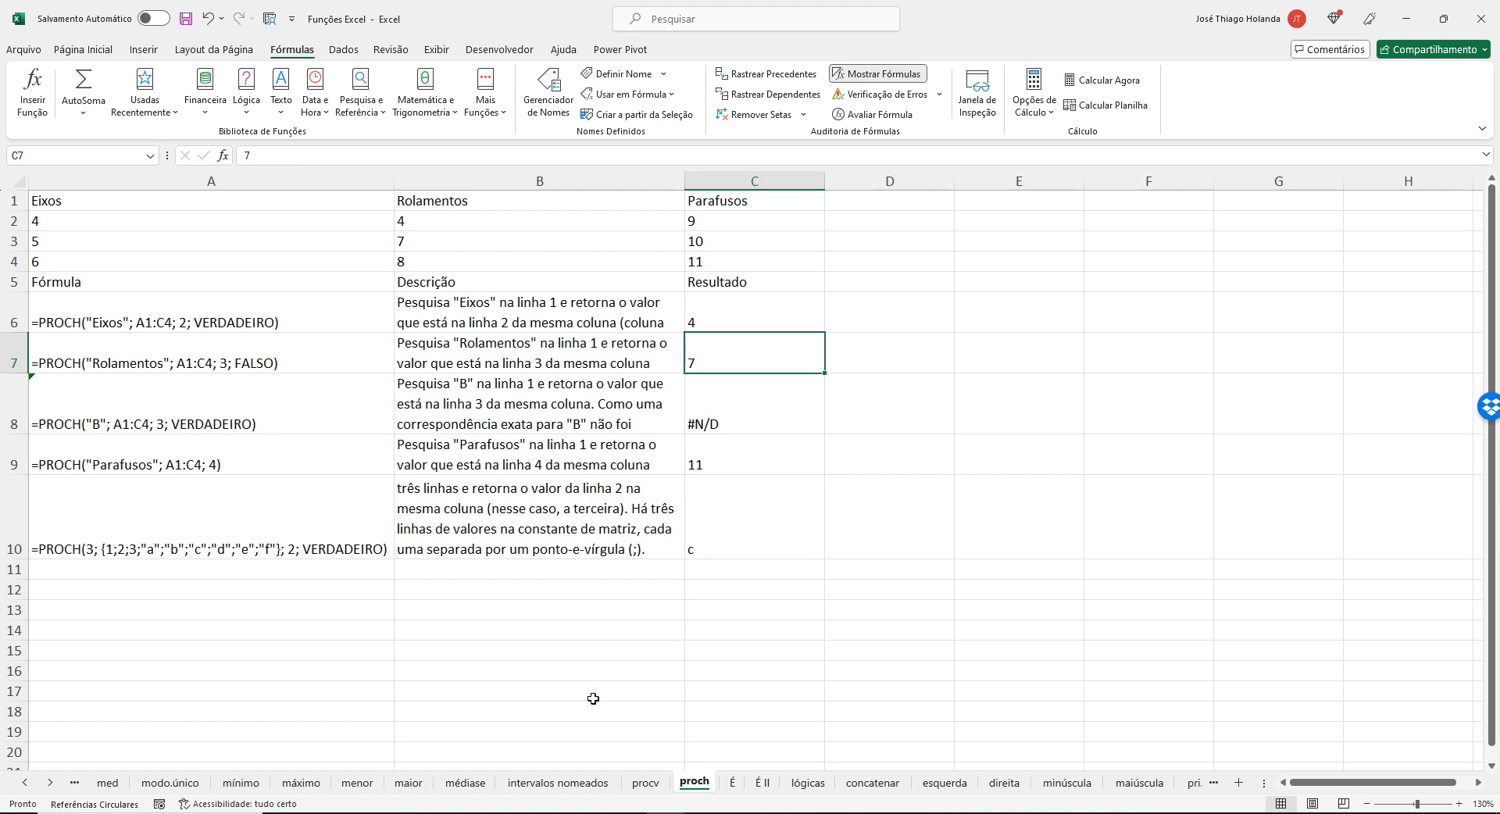
# Go back to the earlier function sheets and view the CONT.SE examples on the cont.se sheet.
pyautogui.click(25, 783)
pyautogui.click(25, 783)
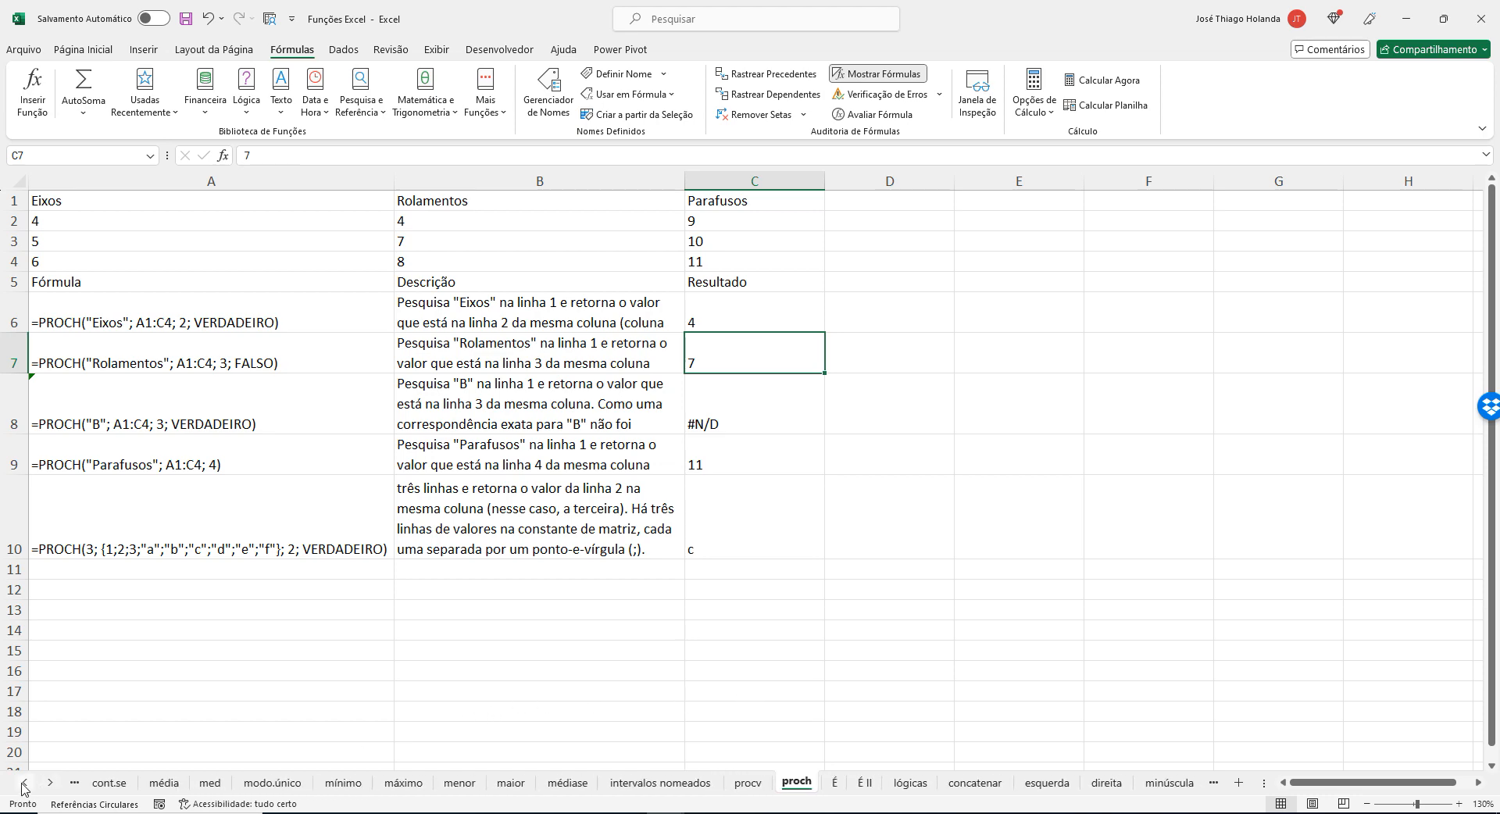
pyautogui.click(25, 783)
pyautogui.click(25, 783)
pyautogui.click(25, 783)
pyautogui.click(25, 783)
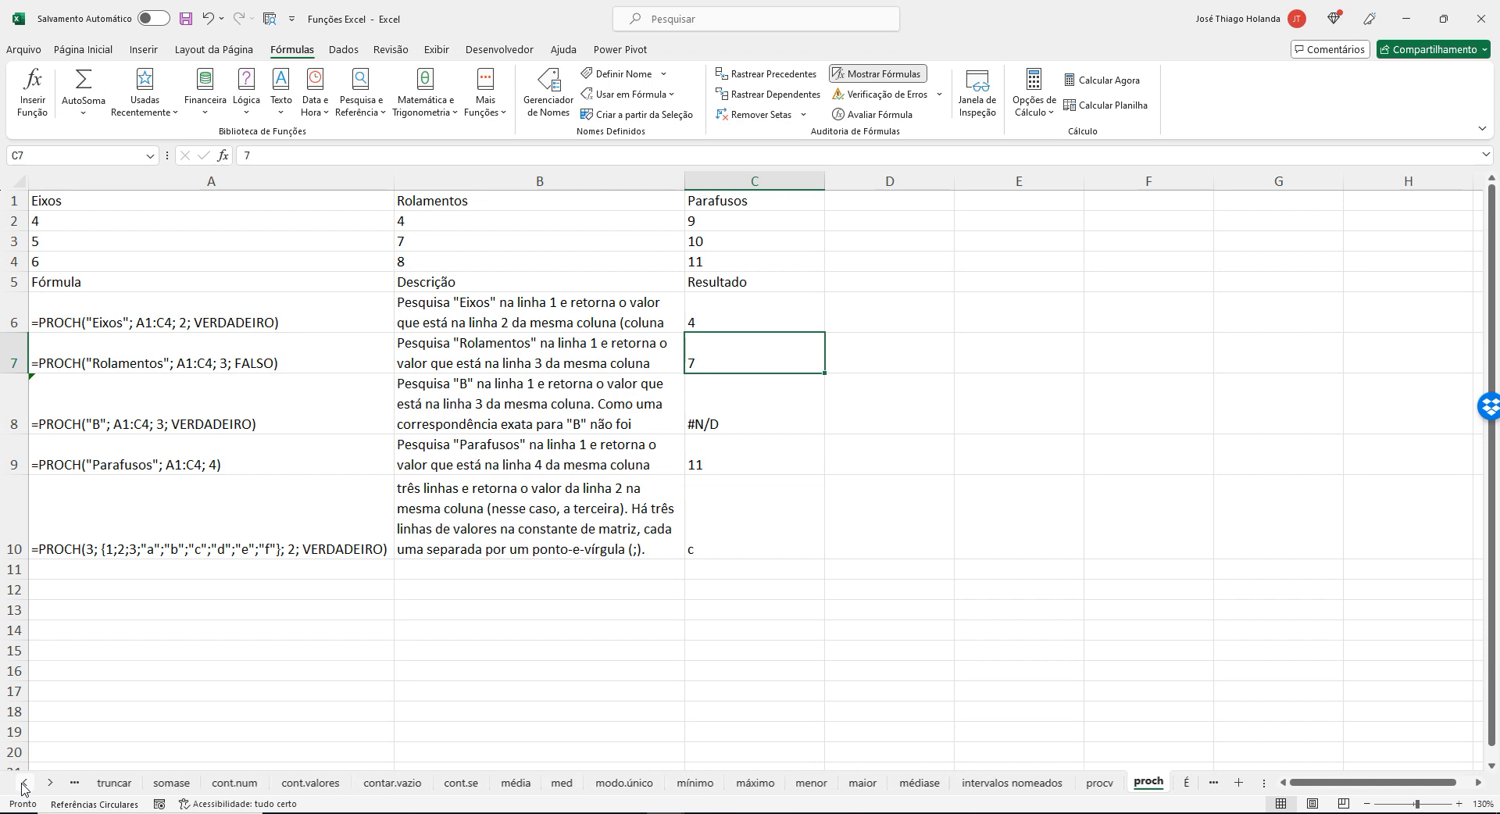
pyautogui.click(25, 783)
pyautogui.click(25, 783)
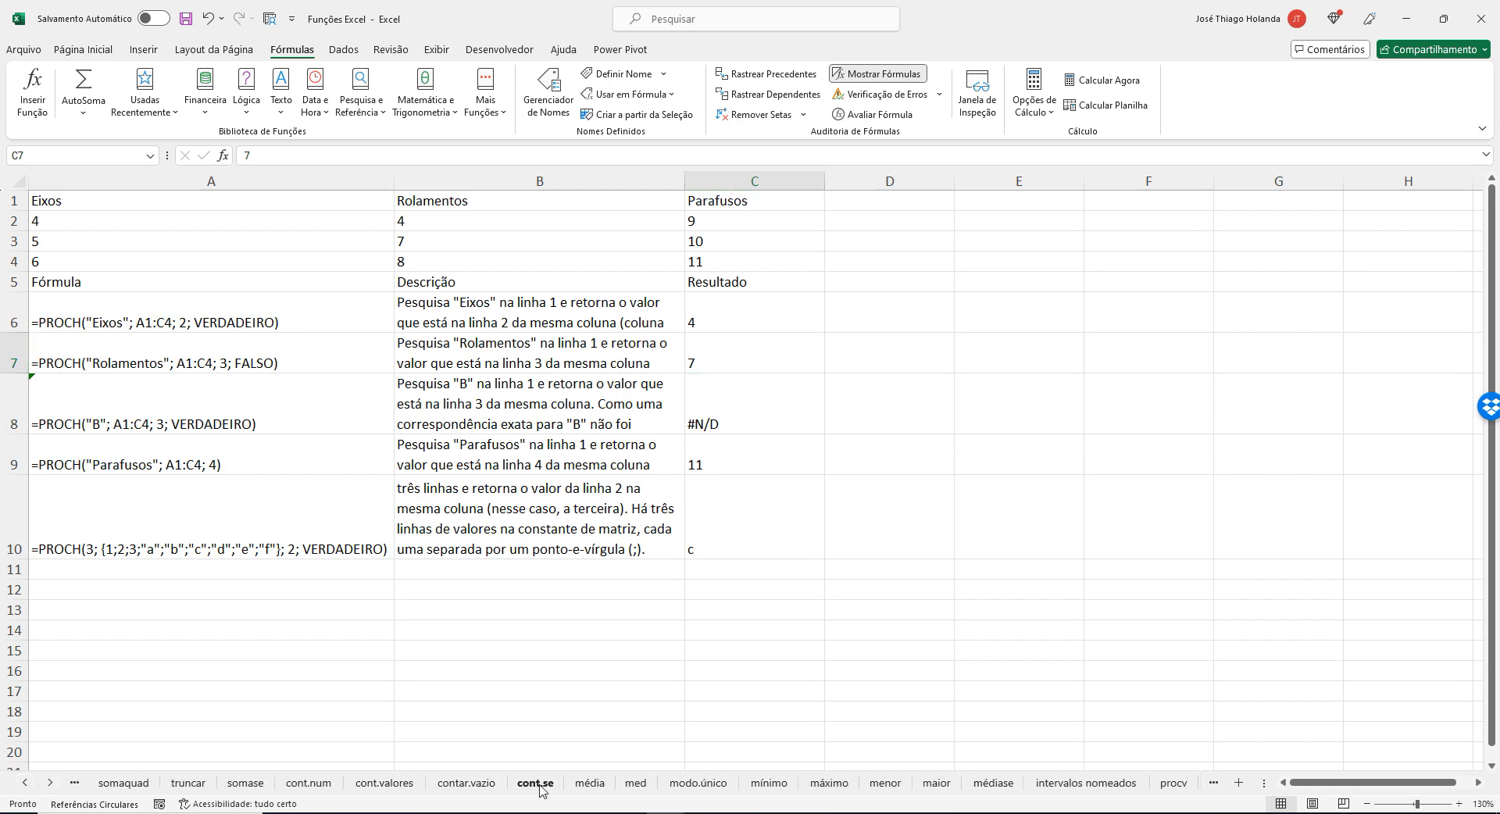
pyautogui.click(540, 787)
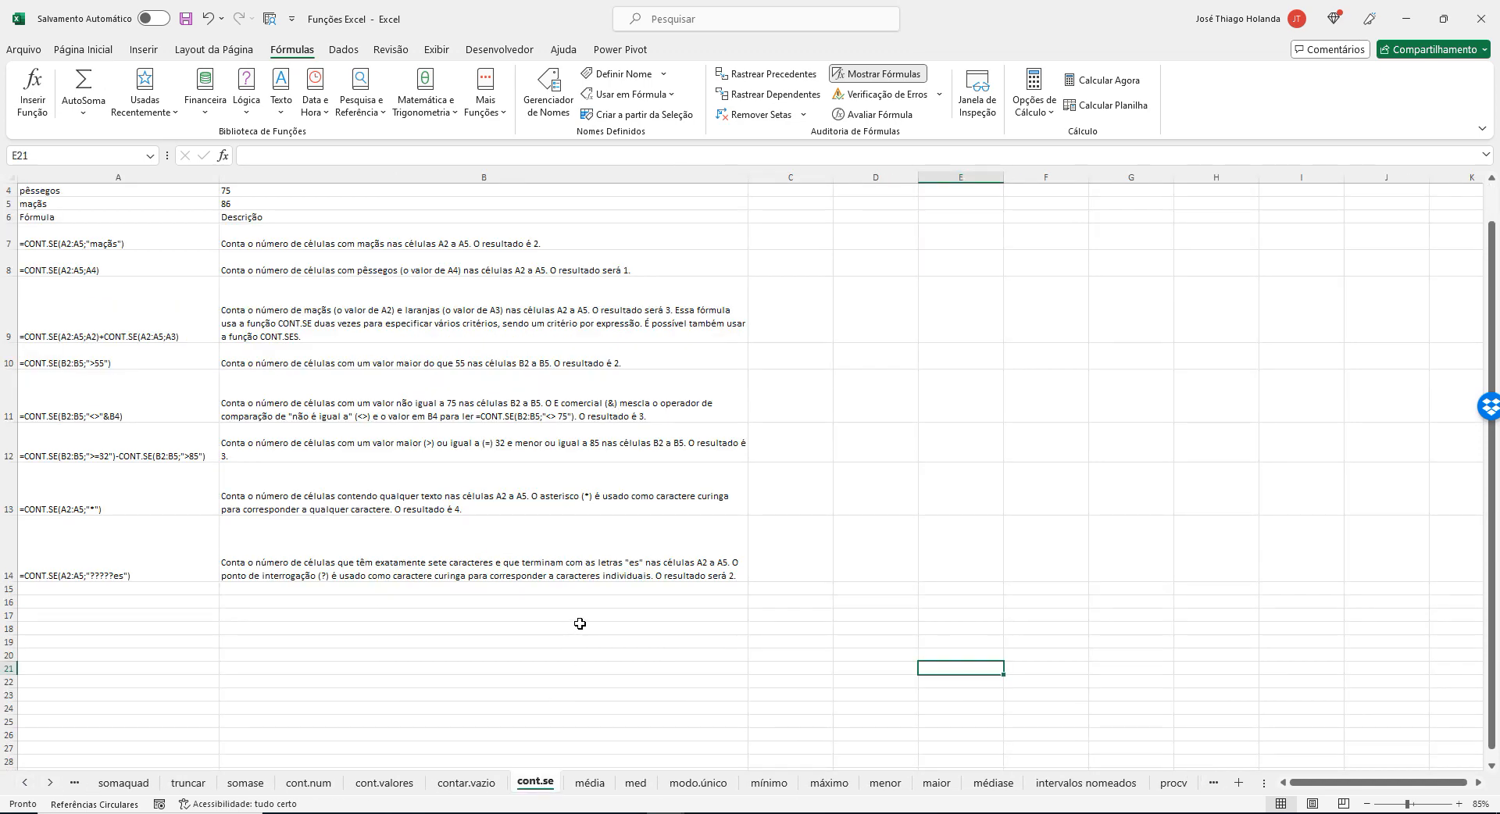
pyautogui.keyDown('ctrl'); pyautogui.scroll(1, 578, 624); pyautogui.keyUp('ctrl')
# Look through the statistical function sheets menor, maior and médiase, and view the MÉDIASE examples.
pyautogui.click(25, 783)
pyautogui.click(25, 783)
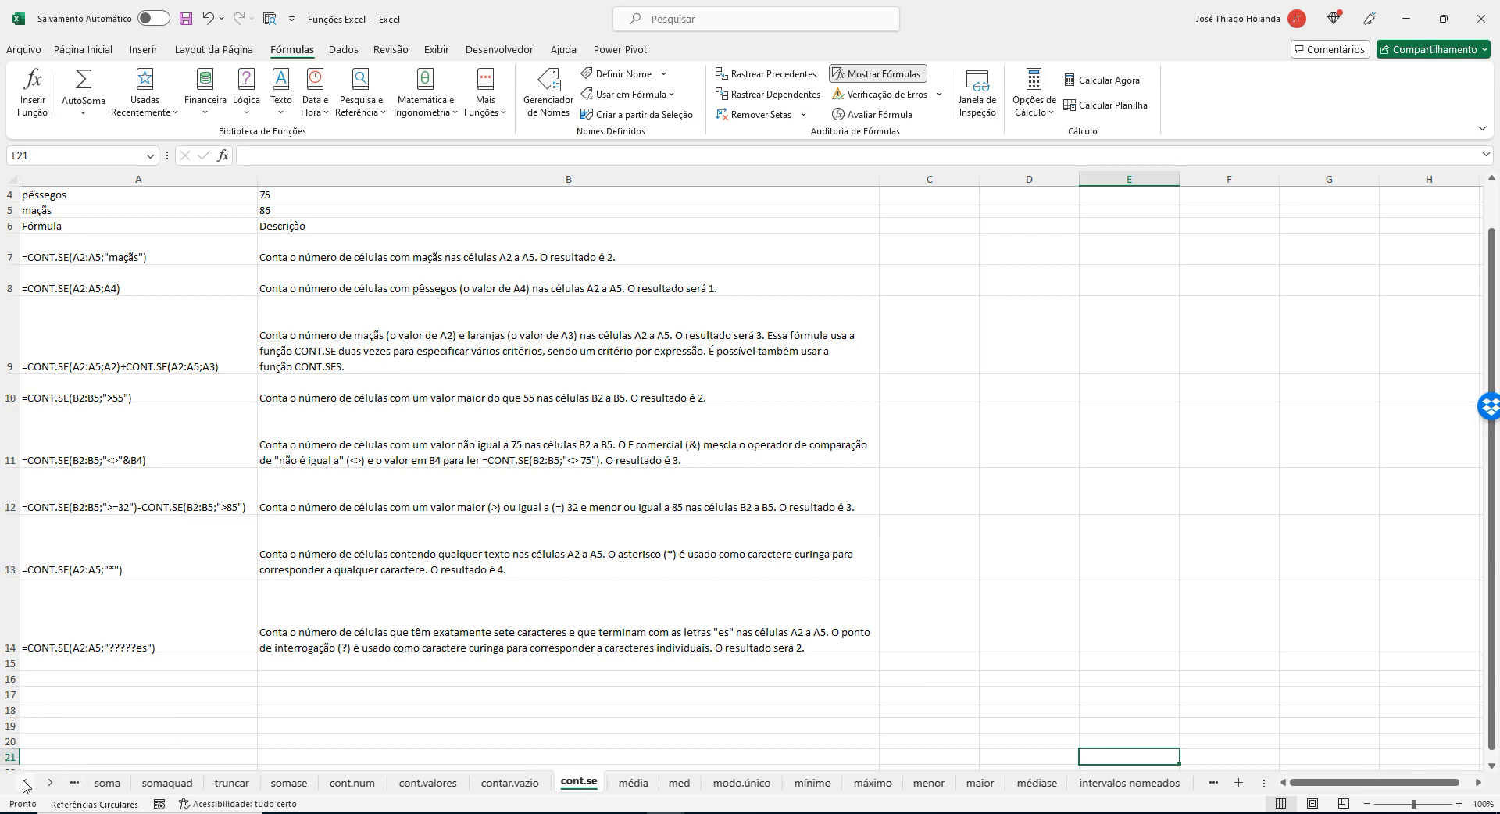
pyautogui.click(25, 783)
pyautogui.click(25, 783)
pyautogui.click(25, 783)
pyautogui.click(25, 782)
pyautogui.click(25, 783)
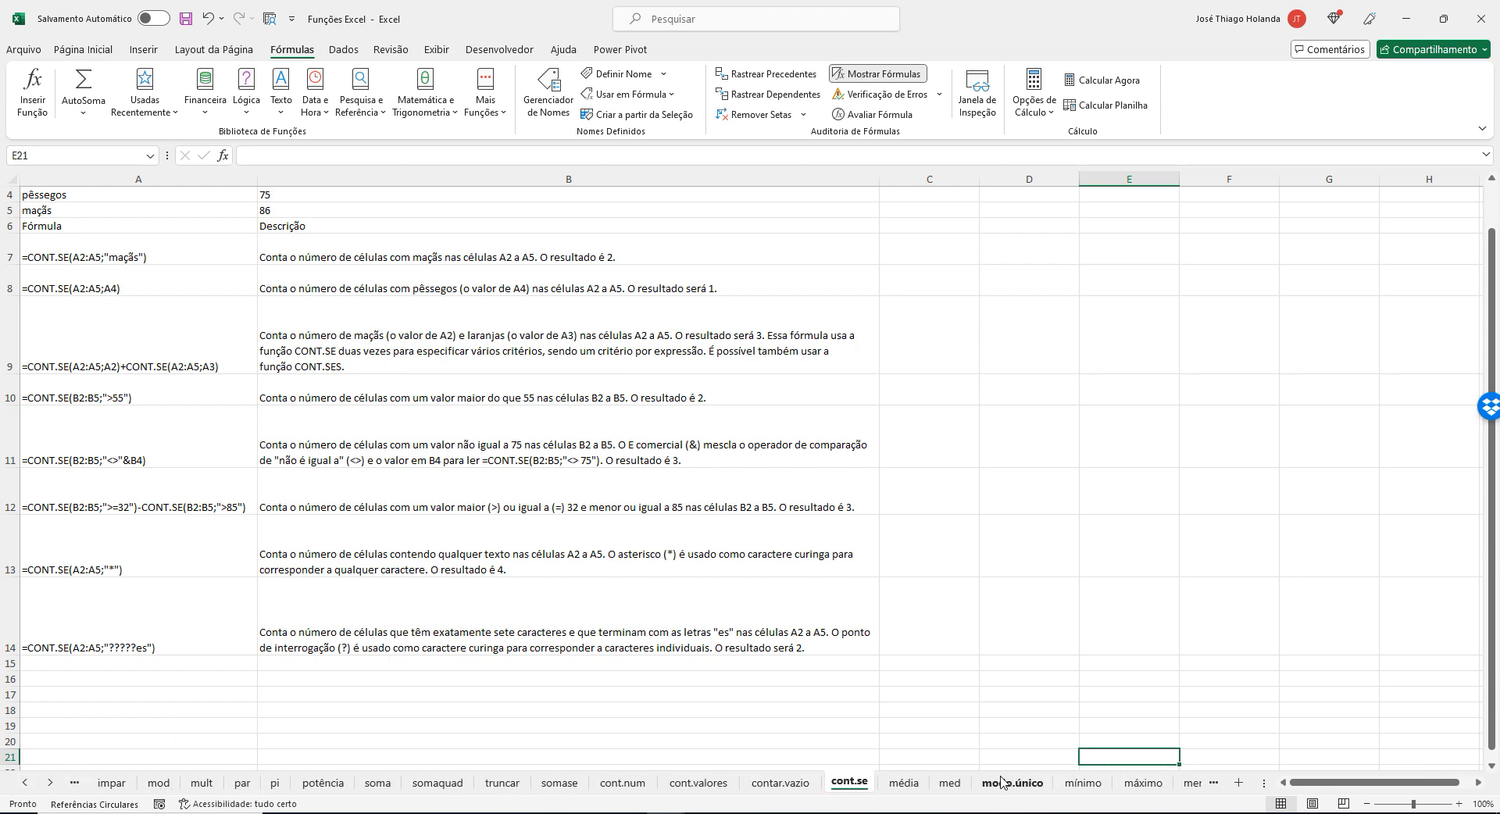
pyautogui.click(1143, 782)
pyautogui.click(1187, 789)
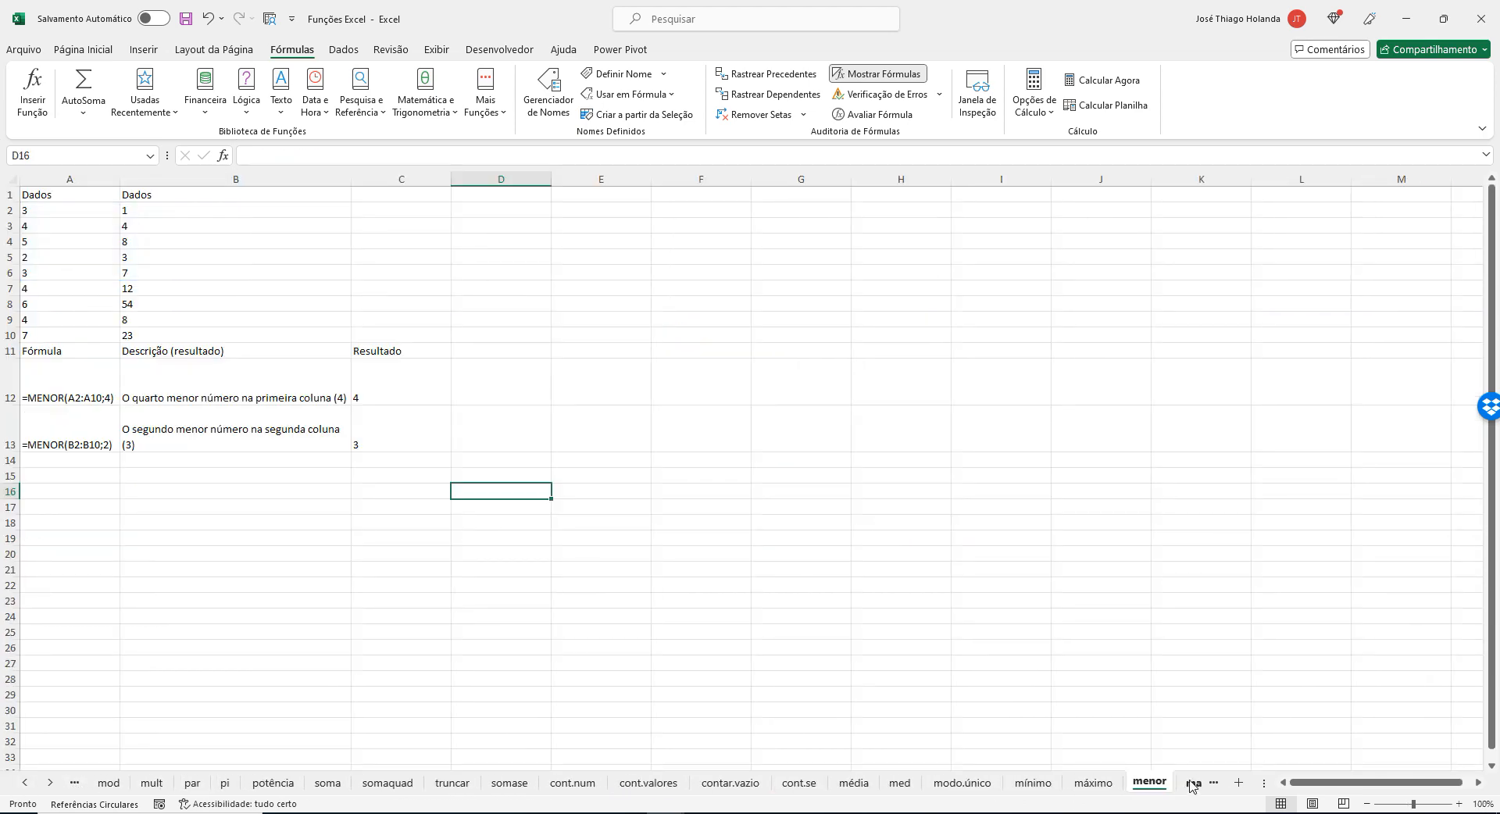
pyautogui.click(1190, 788)
pyautogui.click(1188, 786)
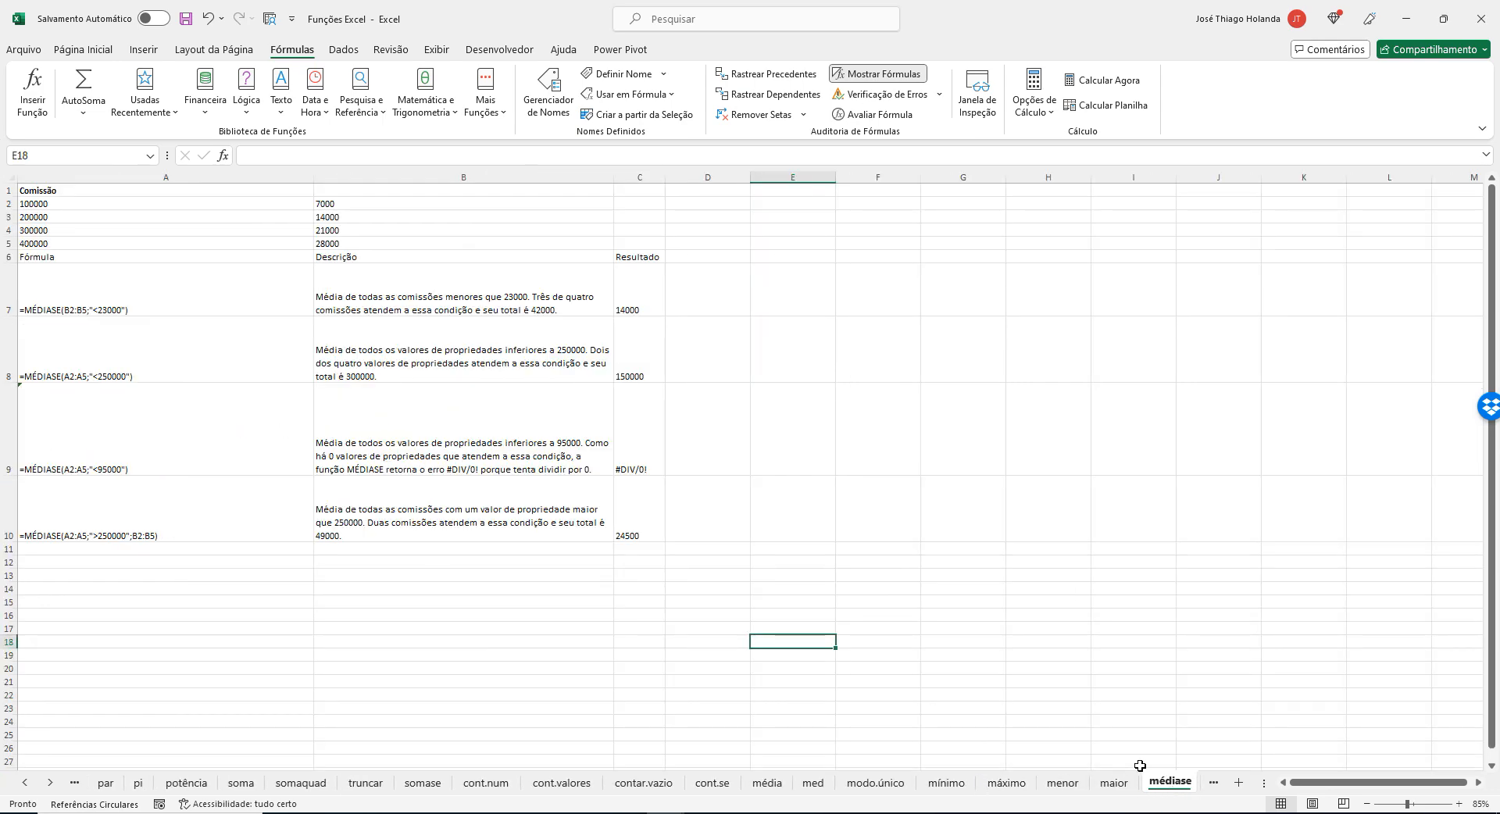
pyautogui.click(1115, 785)
pyautogui.click(1164, 783)
pyautogui.click(687, 421)
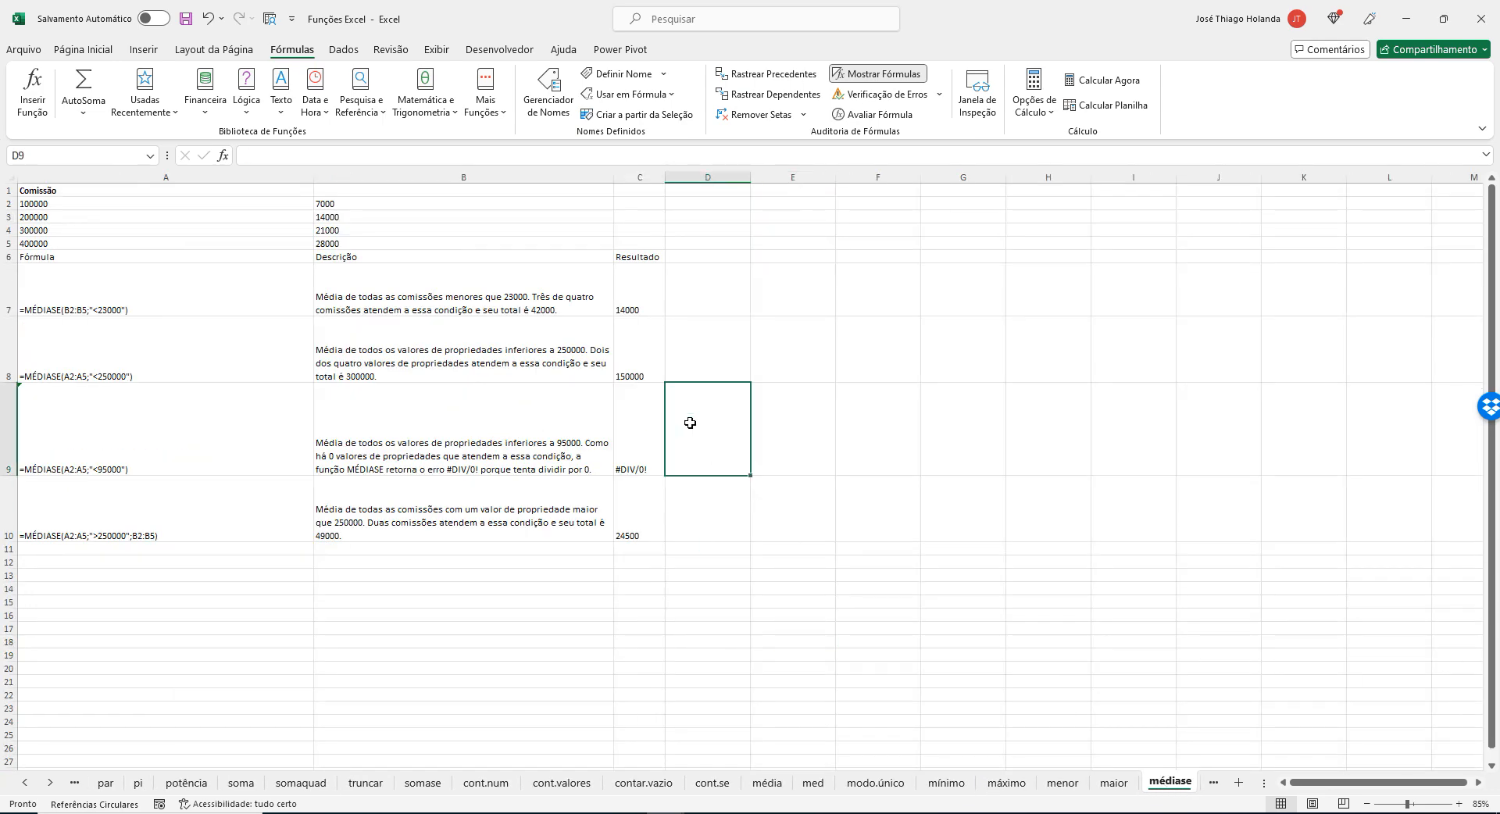
pyautogui.scroll(2, 722, 513)
# Switch to the Tutorial de fórmulas do Excel1 workbook and look over the explanation and examples on its PROCV sheet.
pyautogui.moveTo(661, 812)
pyautogui.click(711, 703)
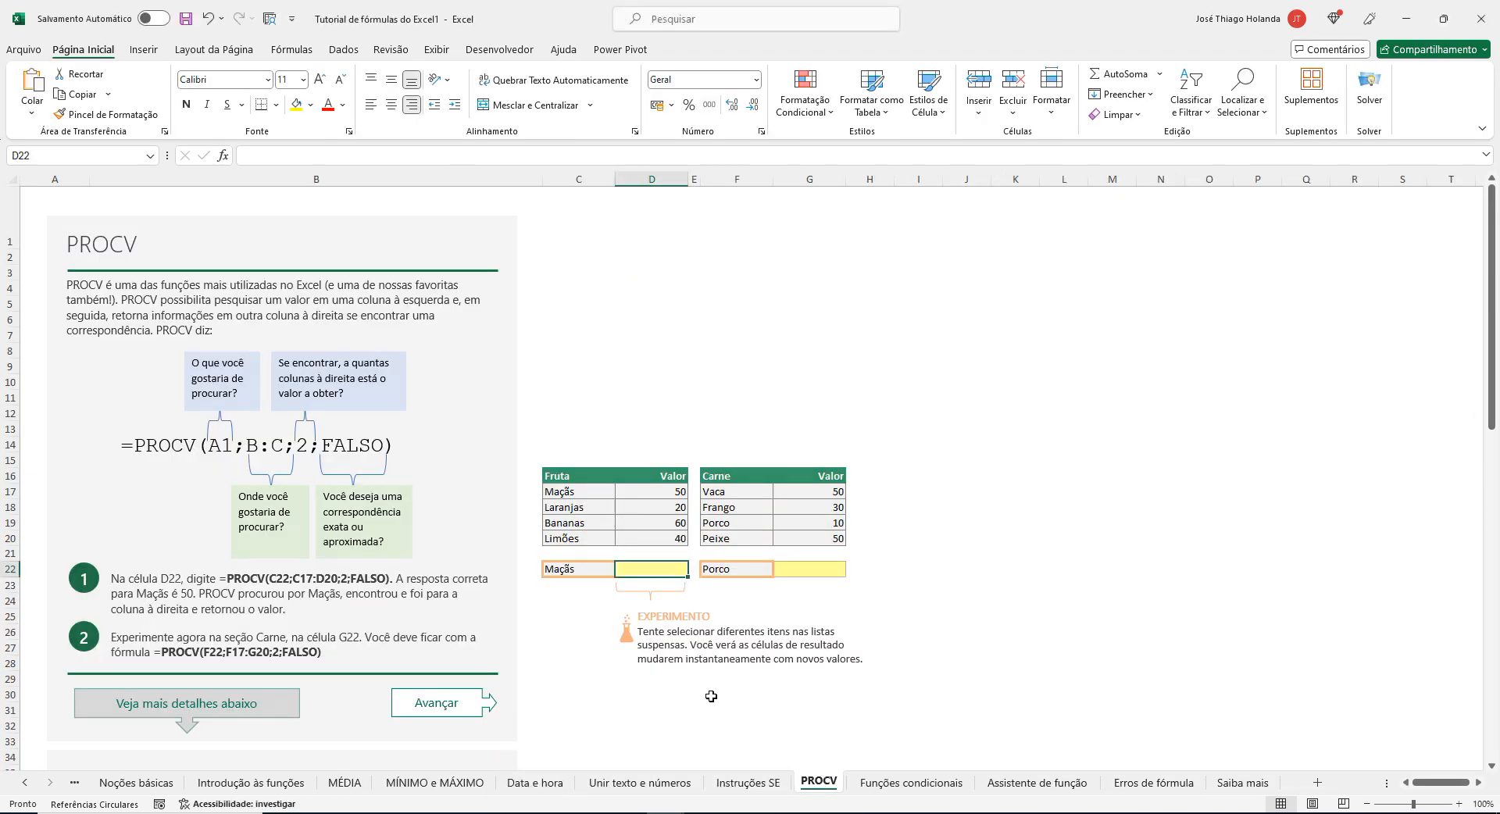
pyautogui.click(911, 783)
pyautogui.click(820, 784)
pyautogui.scroll(-5, 735, 619)
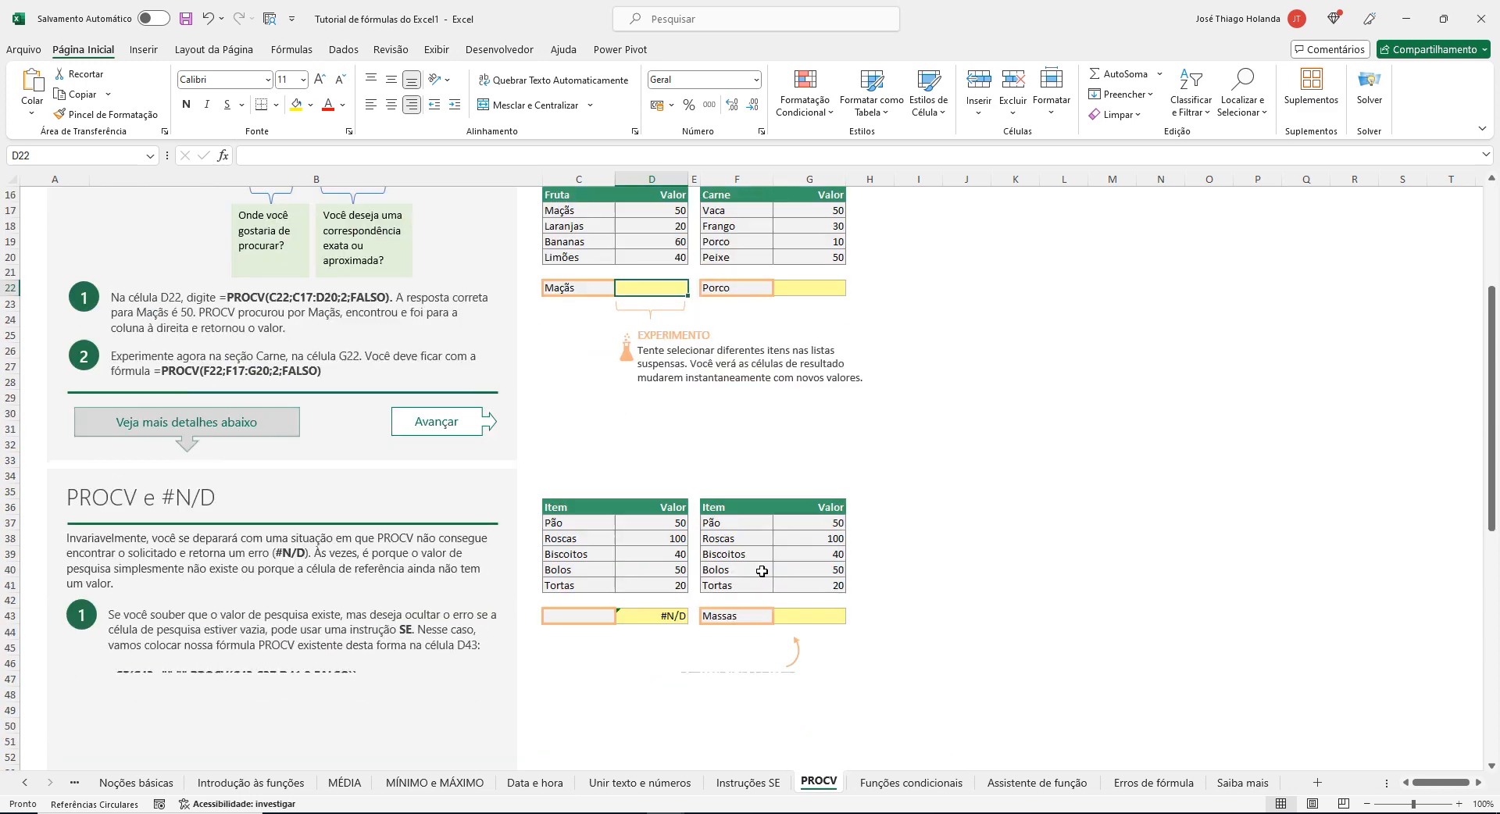
pyautogui.scroll(5, 761, 570)
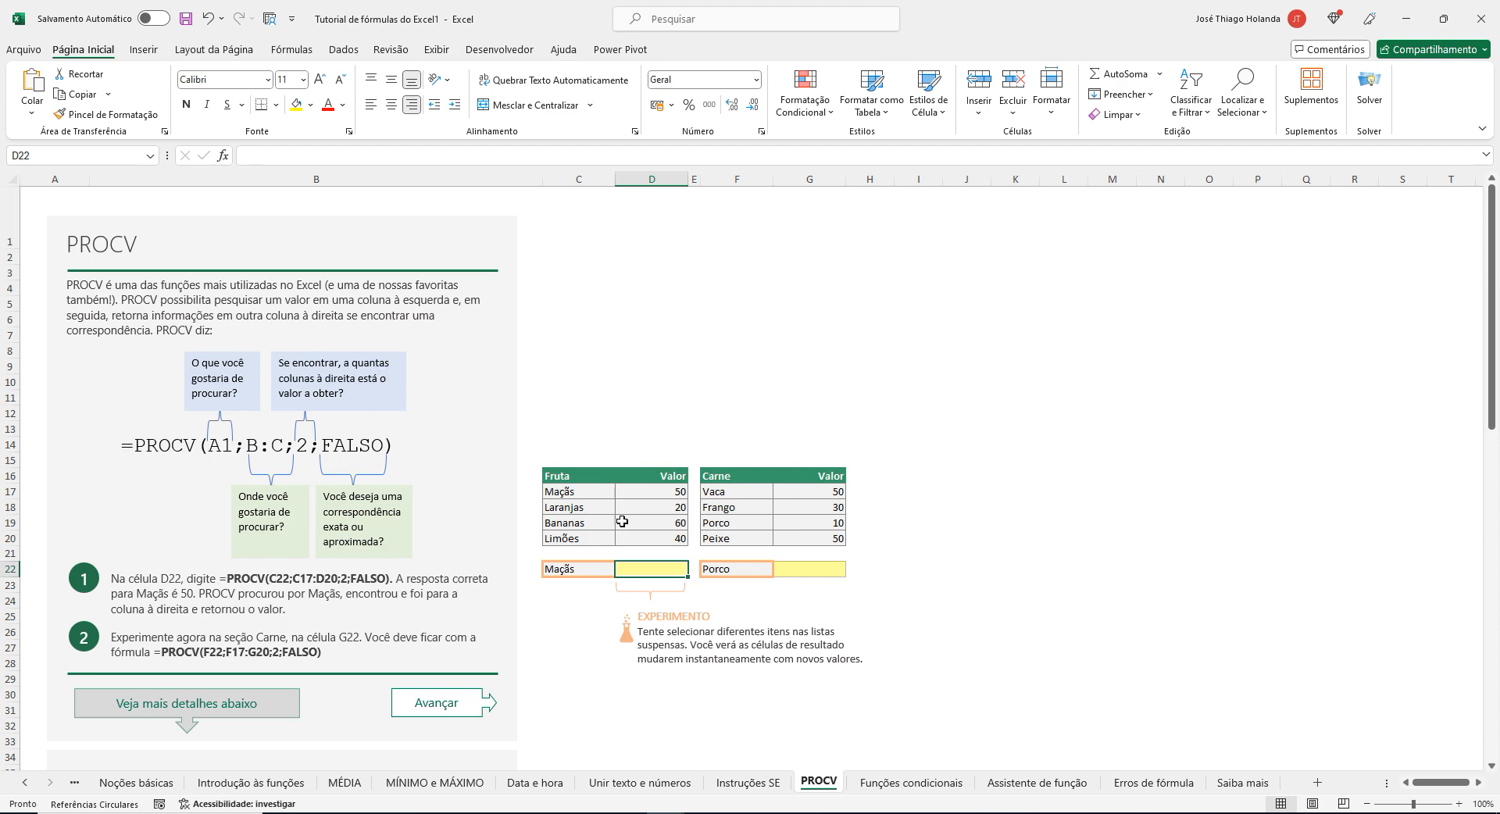
# Examine the Fruta and Carne example tables on the PROCV sheet, including the fruit values in D17:D20.
pyautogui.click(636, 423)
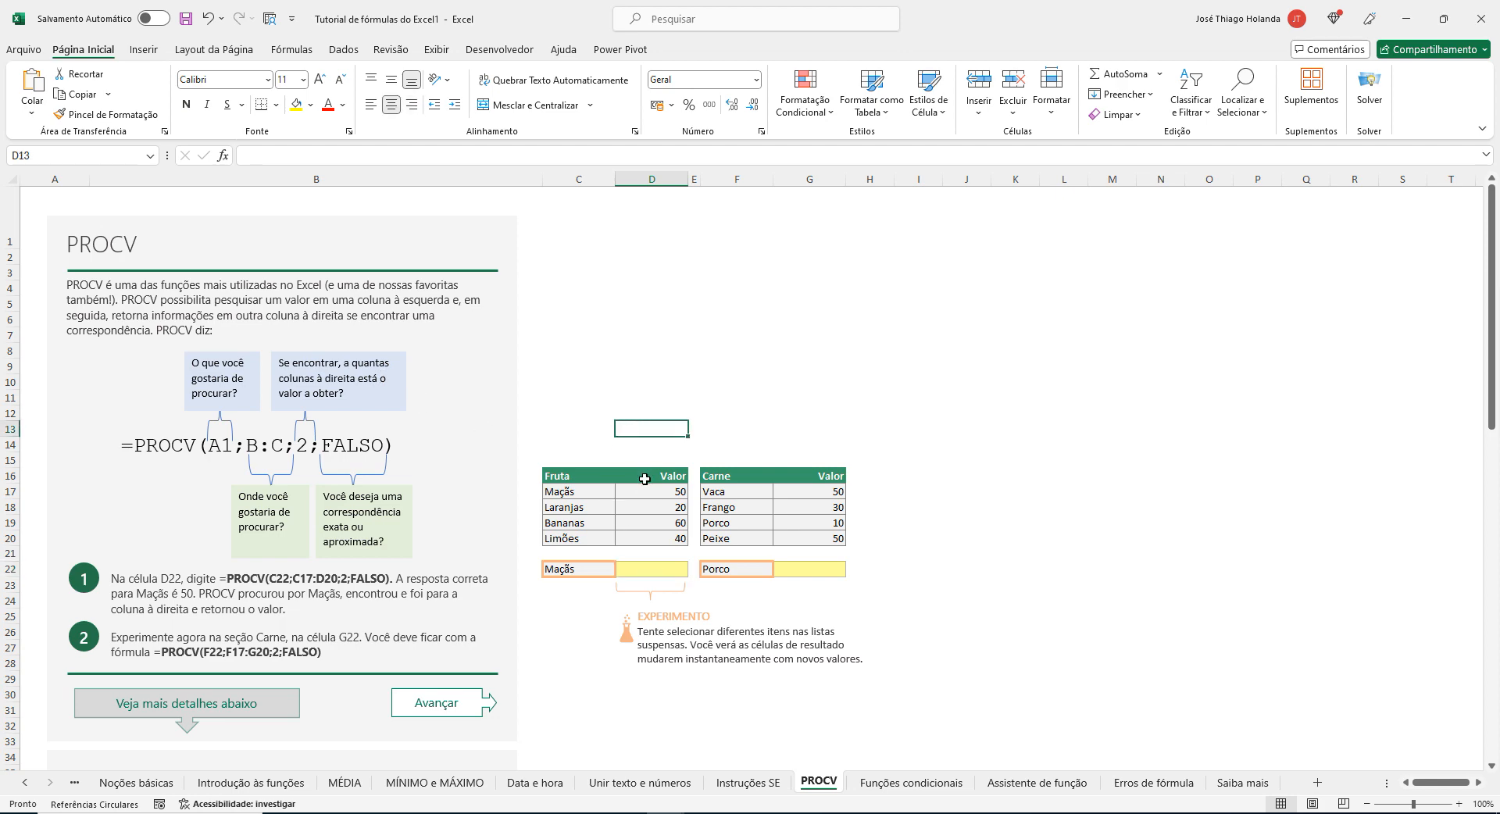
pyautogui.press('Down')
pyautogui.press('Down')
pyautogui.press('Down')
pyautogui.press('Down')
pyautogui.press('Down')
pyautogui.press('Down')
pyautogui.press('Down')
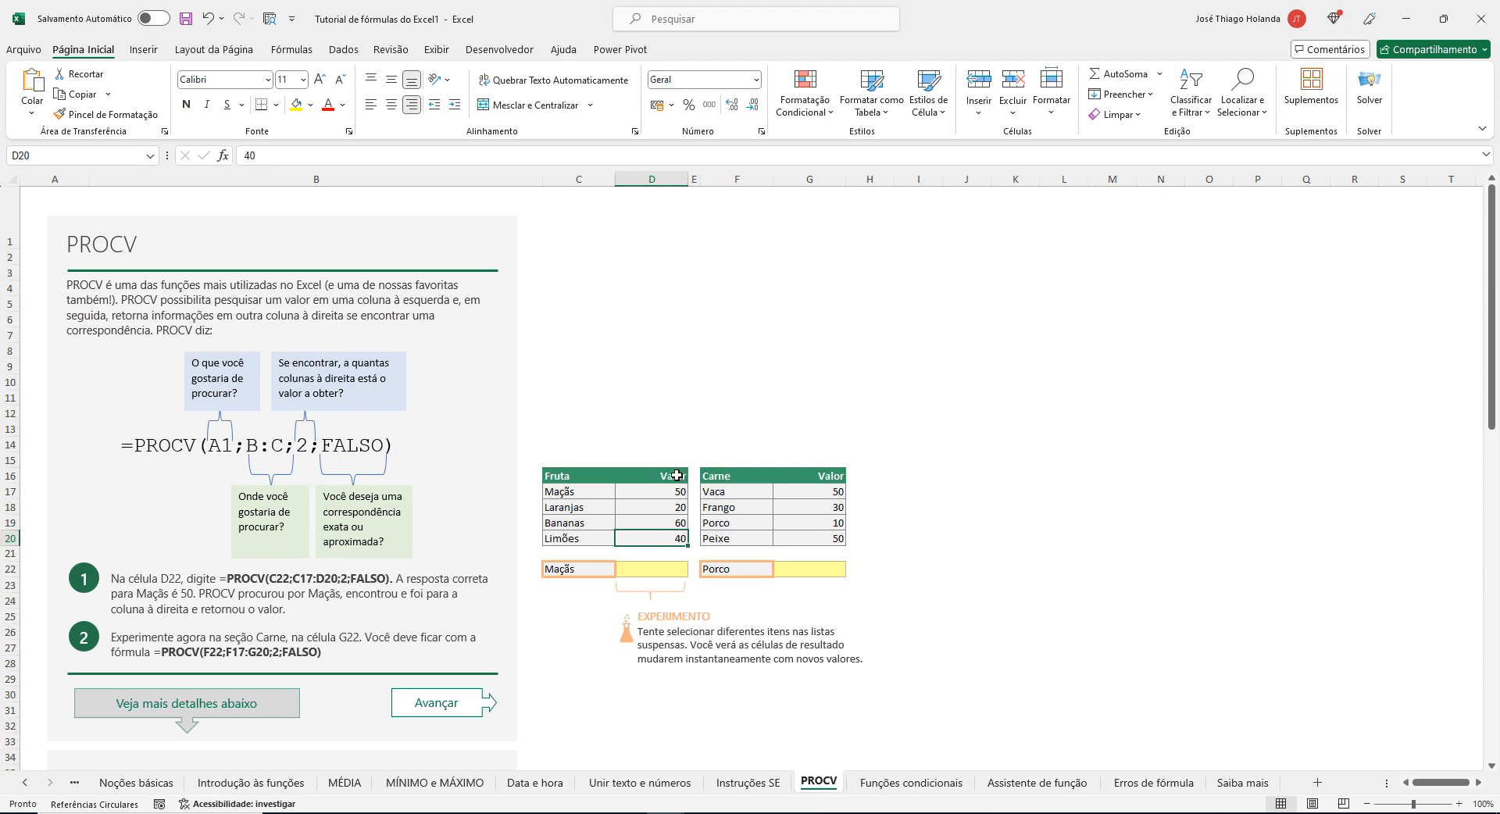
pyautogui.scroll(-4, 677, 475)
pyautogui.scroll(3, 676, 475)
pyautogui.click(670, 446)
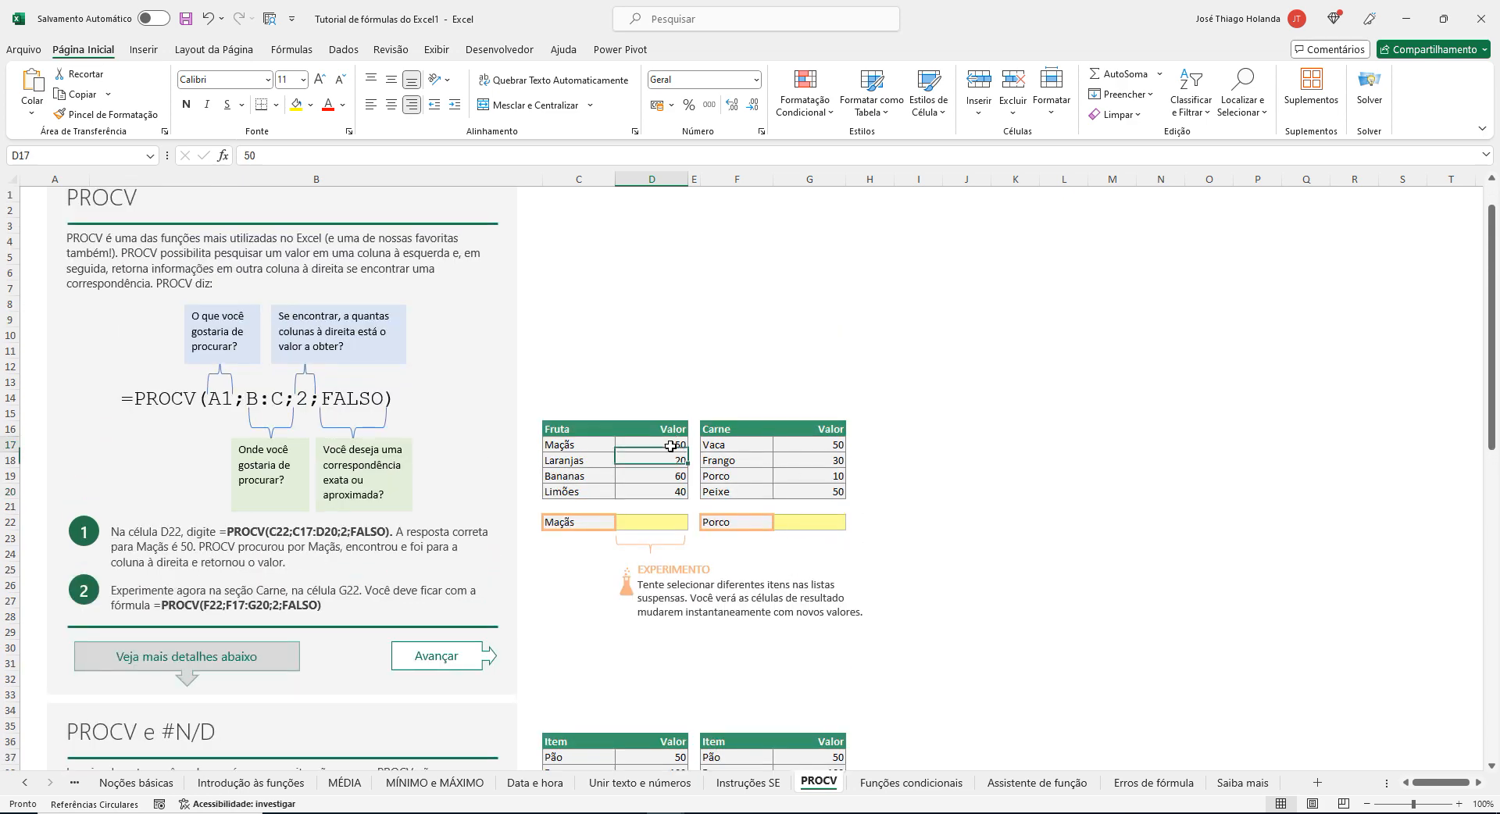
pyautogui.doubleClick(580, 440)
pyautogui.doubleClick(636, 411)
pyautogui.click(597, 413)
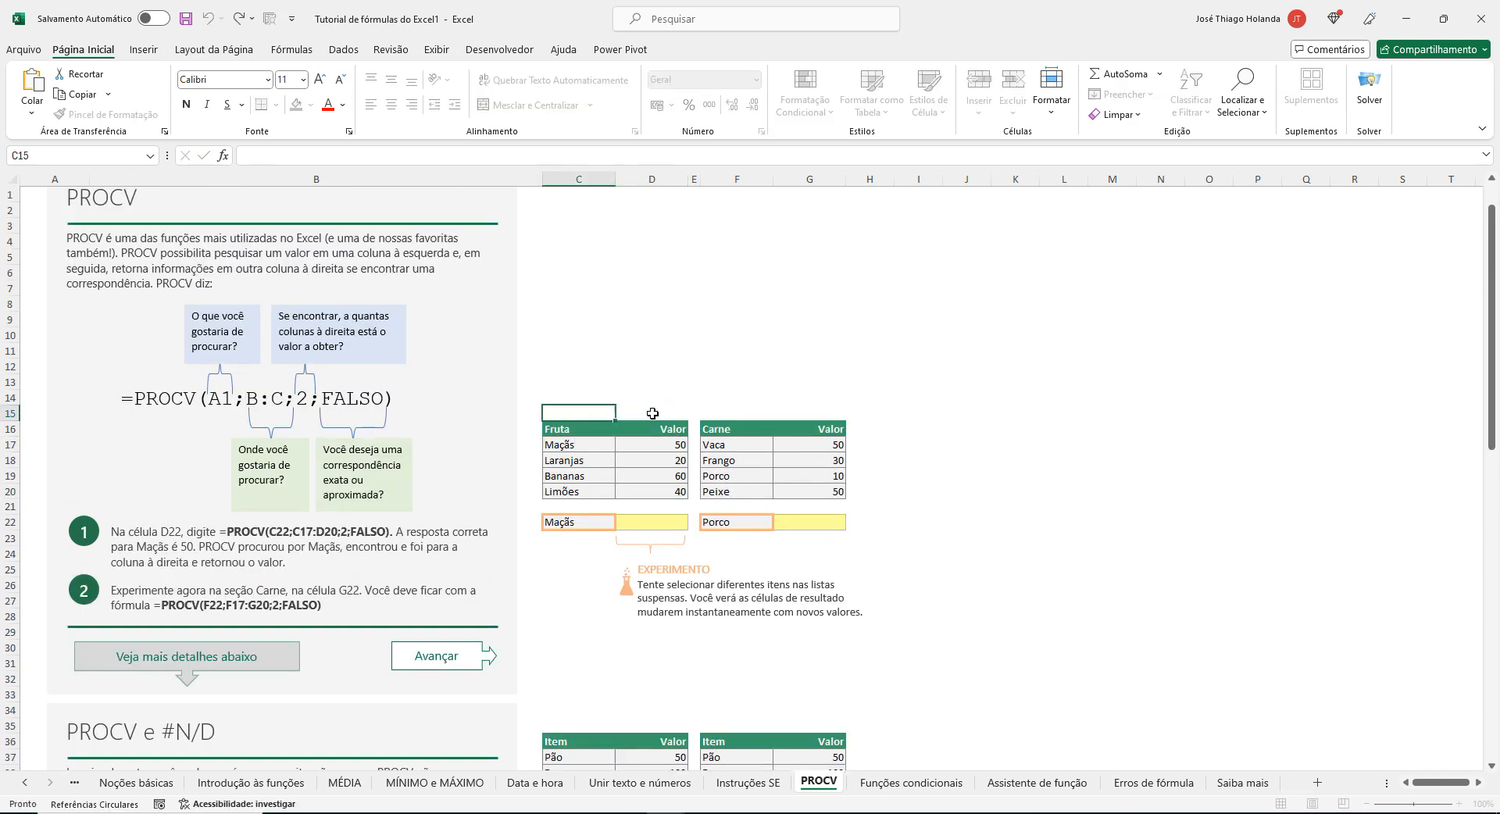
pyautogui.click(878, 443)
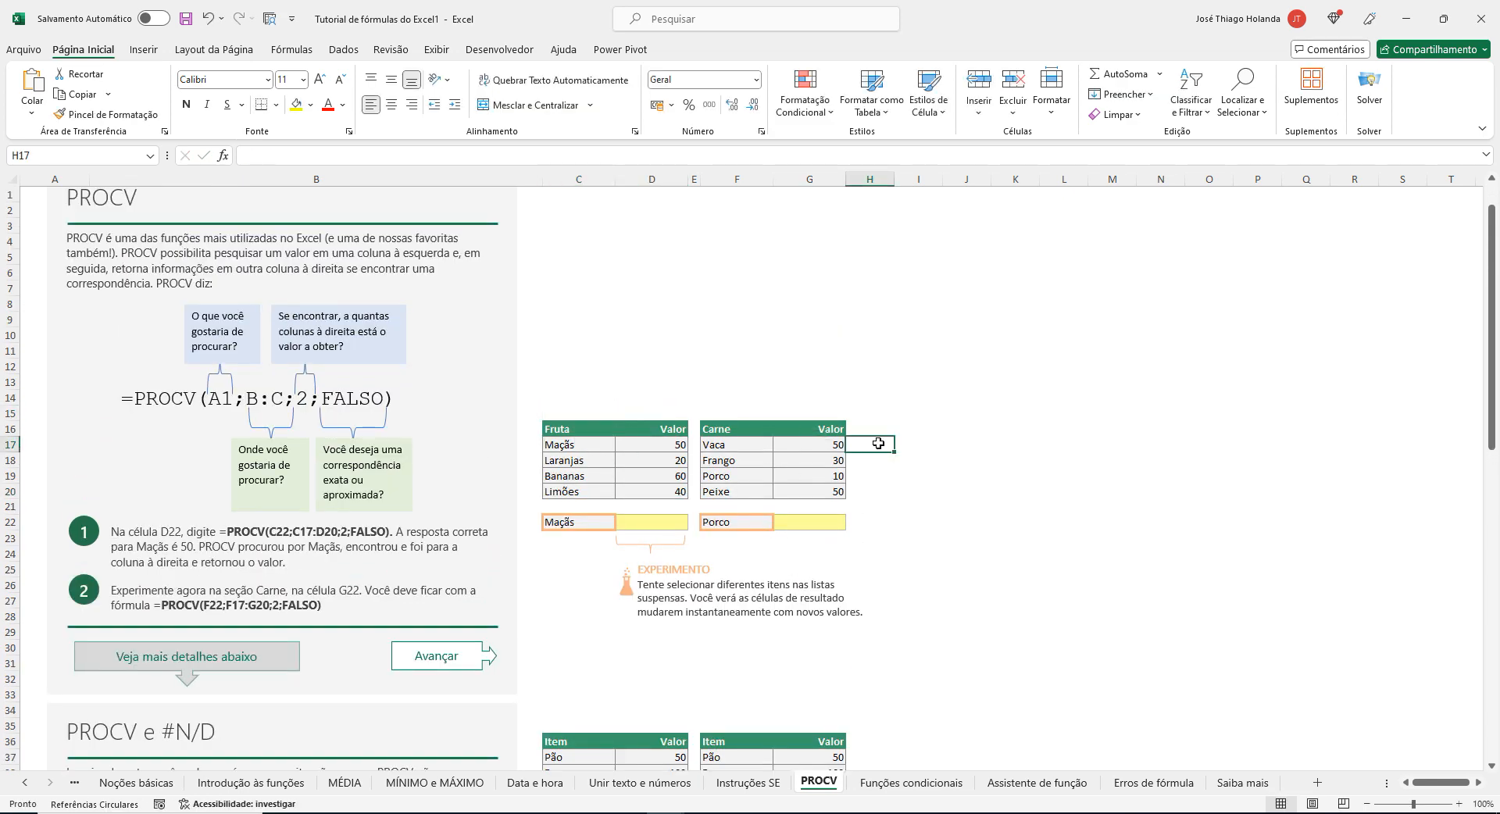
# Advance to the tutorial's Funções condicionais sheet, return to PROCV and view its lower section.
pyautogui.click(455, 658)
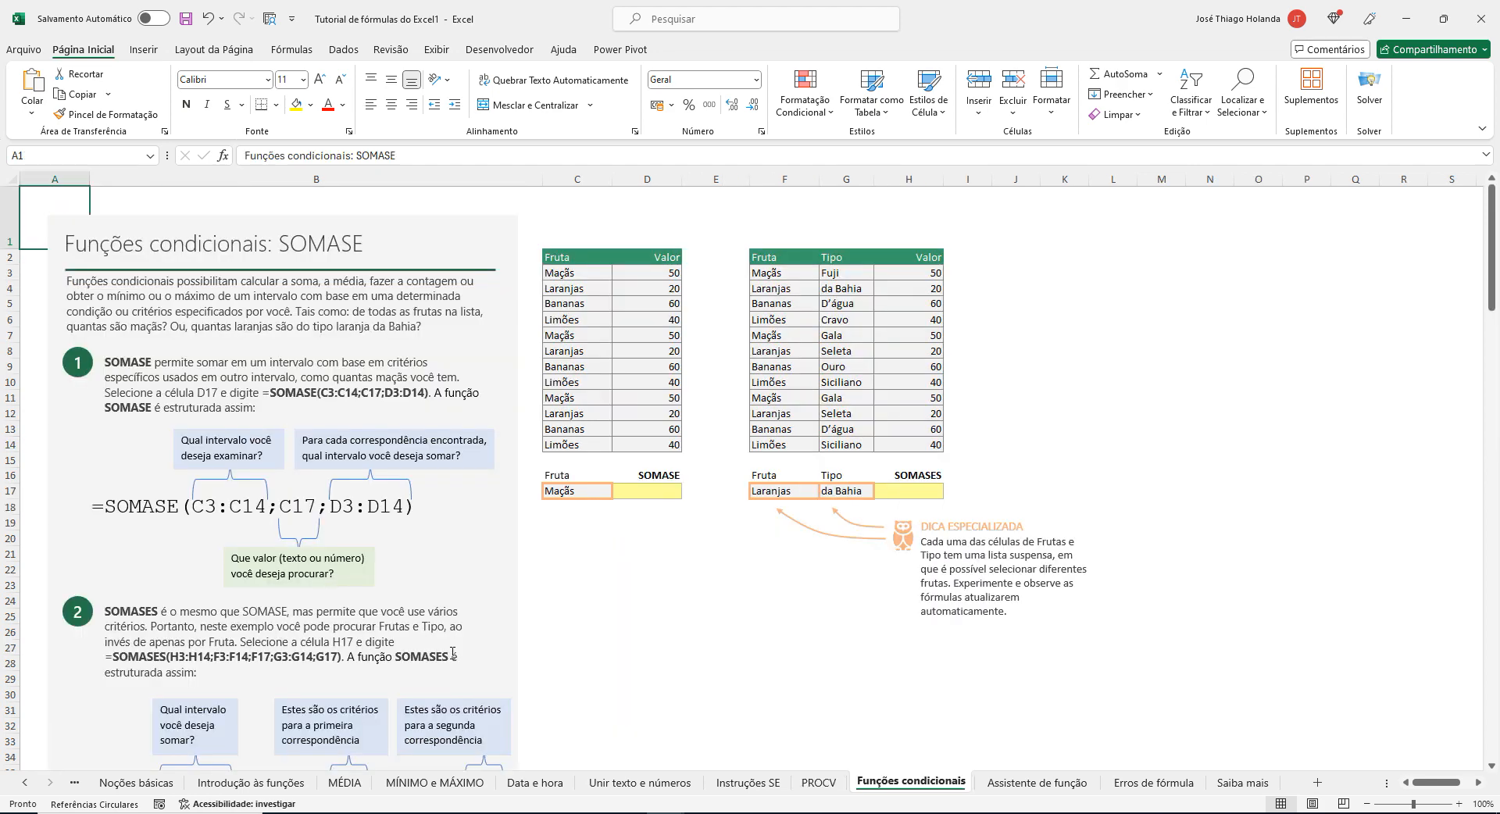
pyautogui.click(822, 785)
pyautogui.click(568, 645)
pyautogui.scroll(-2, 644, 645)
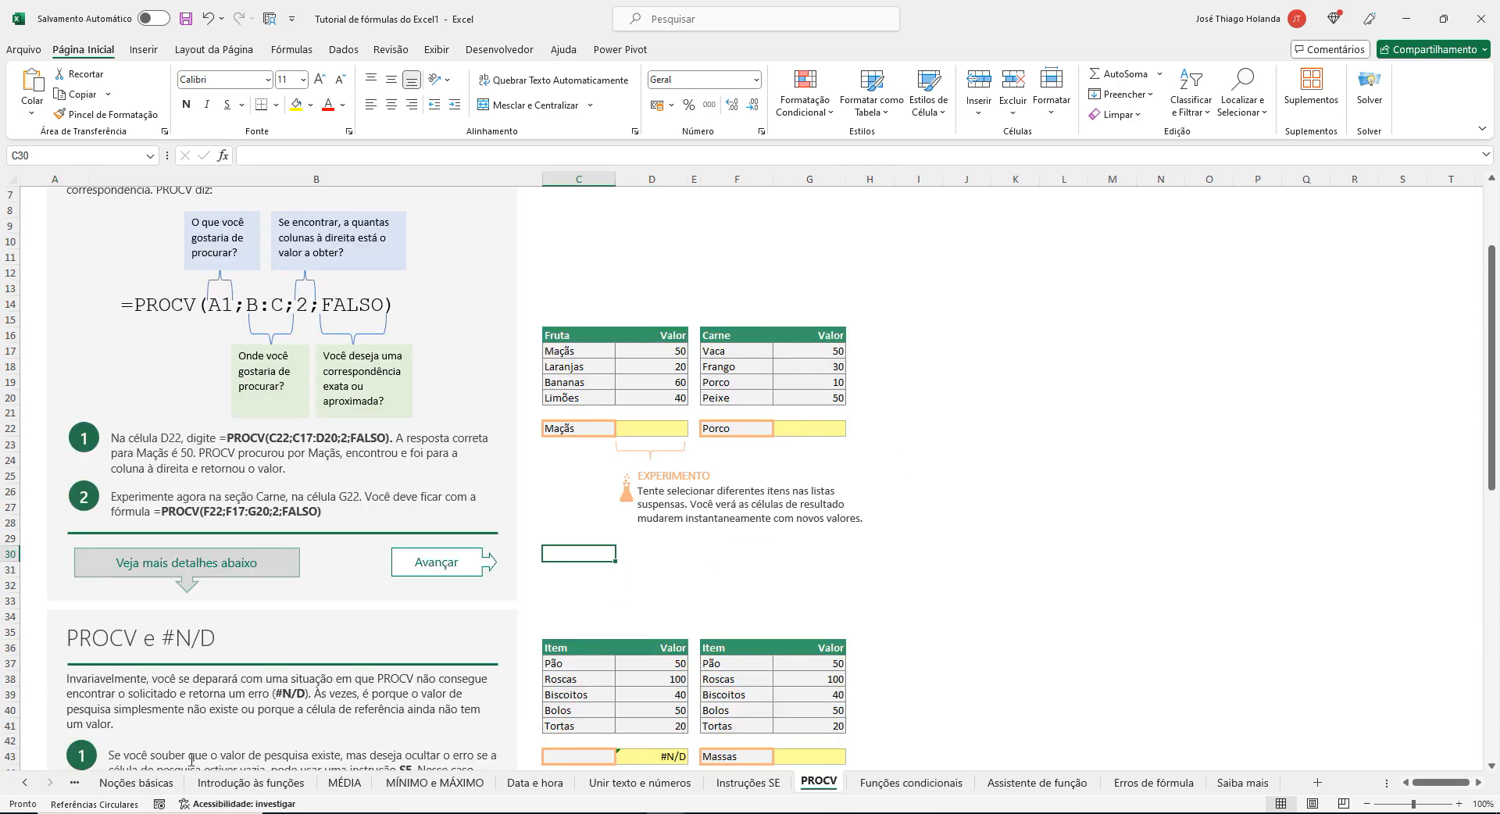
# Browse the tutorial's sheets from Noções básicas through Saiba mais and return to the PROCV sheet.
pyautogui.click(136, 783)
pyautogui.click(251, 783)
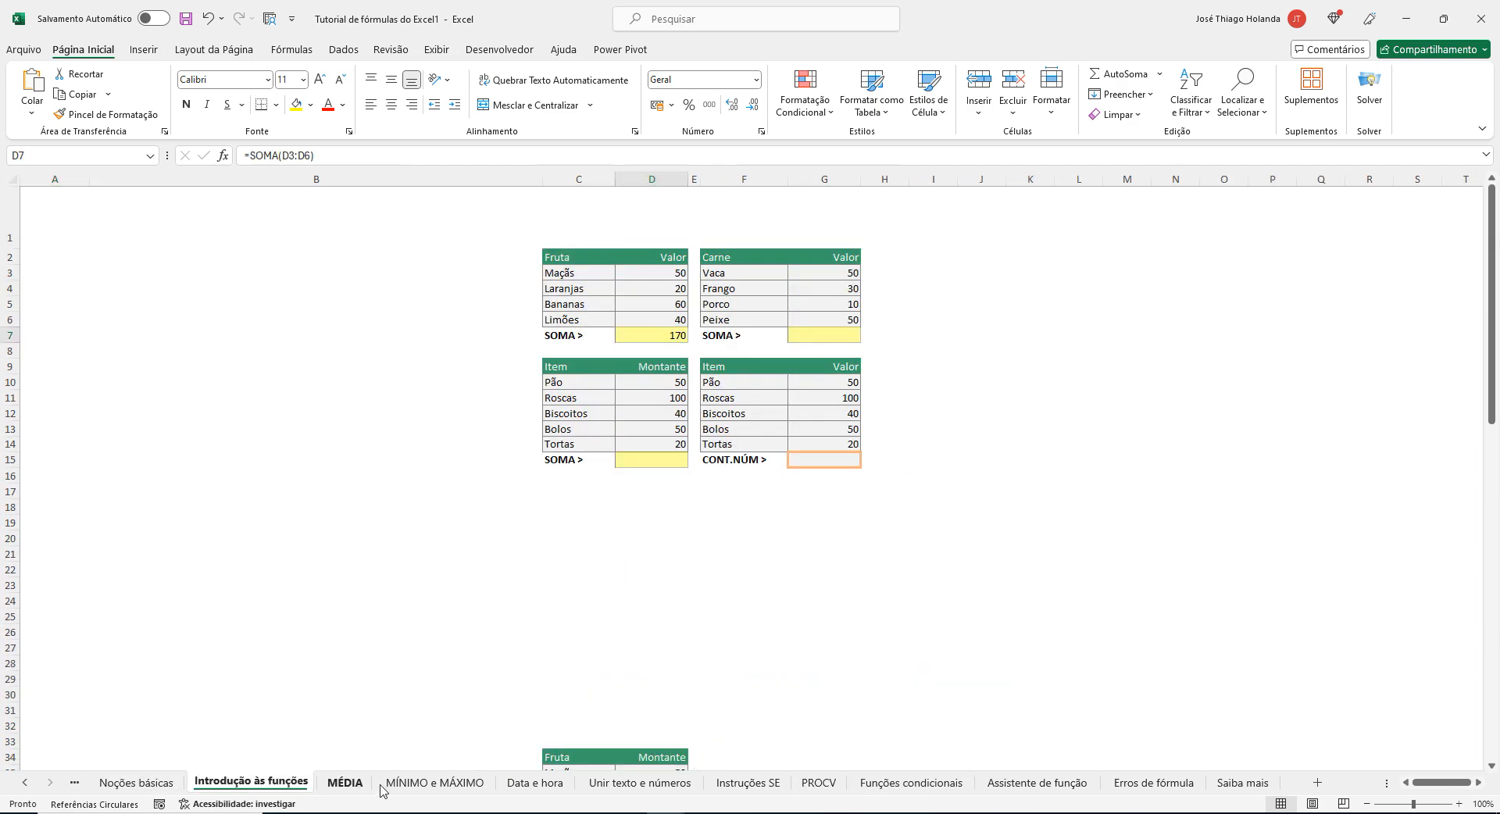
pyautogui.click(344, 782)
pyautogui.click(434, 783)
pyautogui.click(535, 783)
pyautogui.click(640, 785)
pyautogui.click(747, 785)
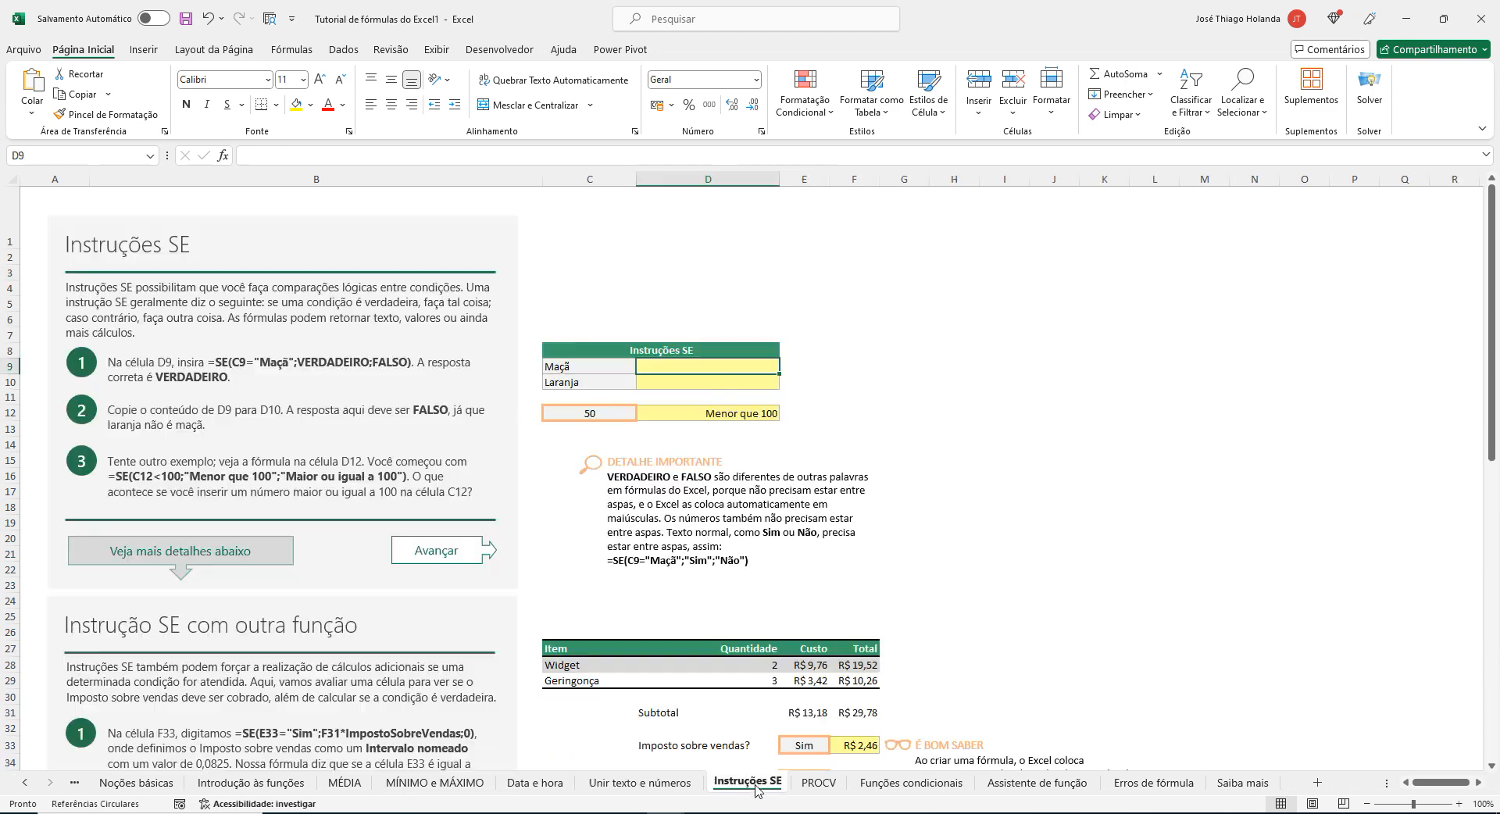
pyautogui.click(819, 784)
pyautogui.click(911, 784)
pyautogui.click(1037, 784)
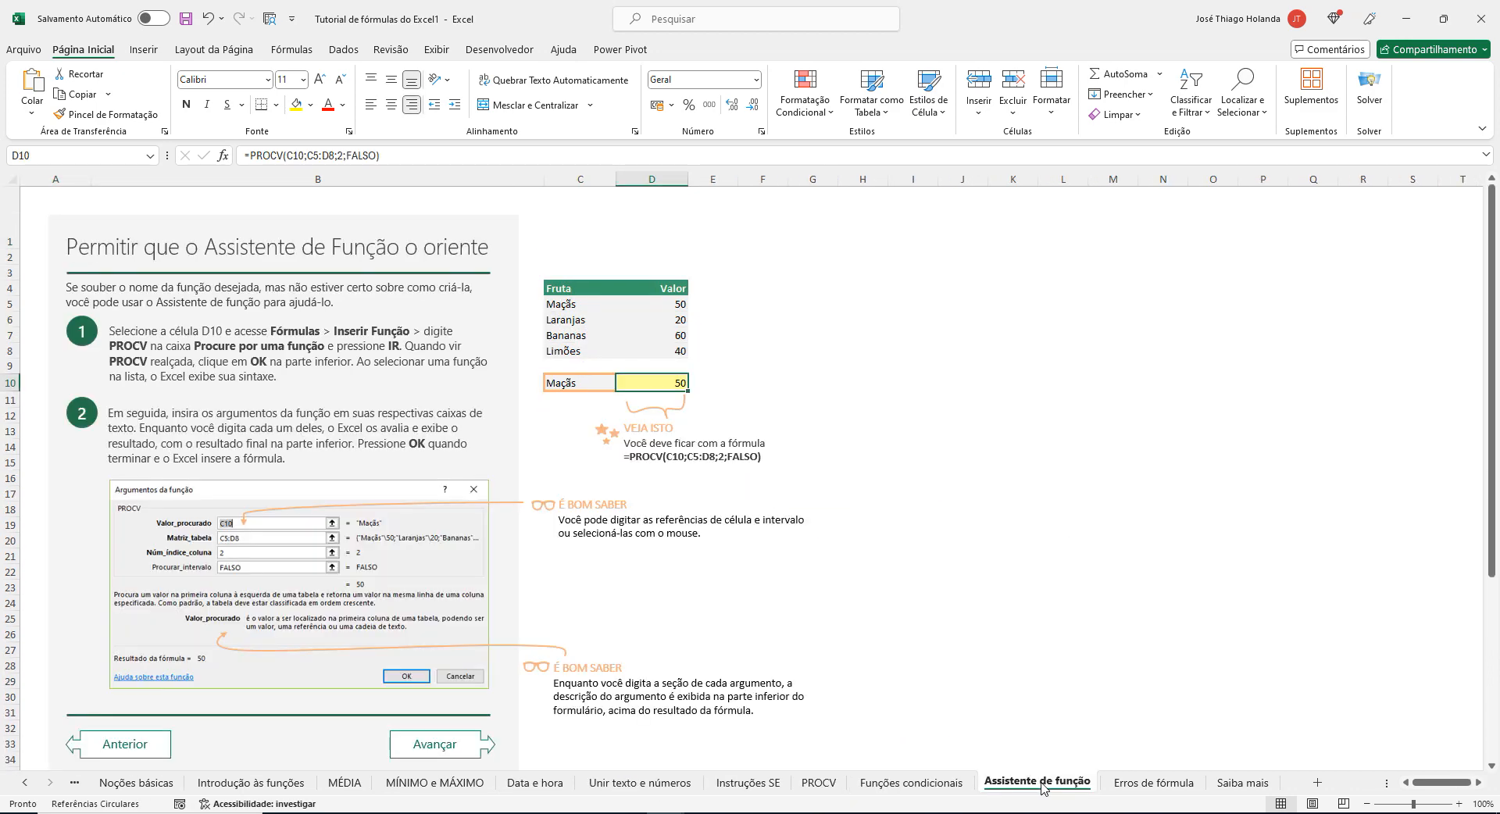
pyautogui.click(1153, 784)
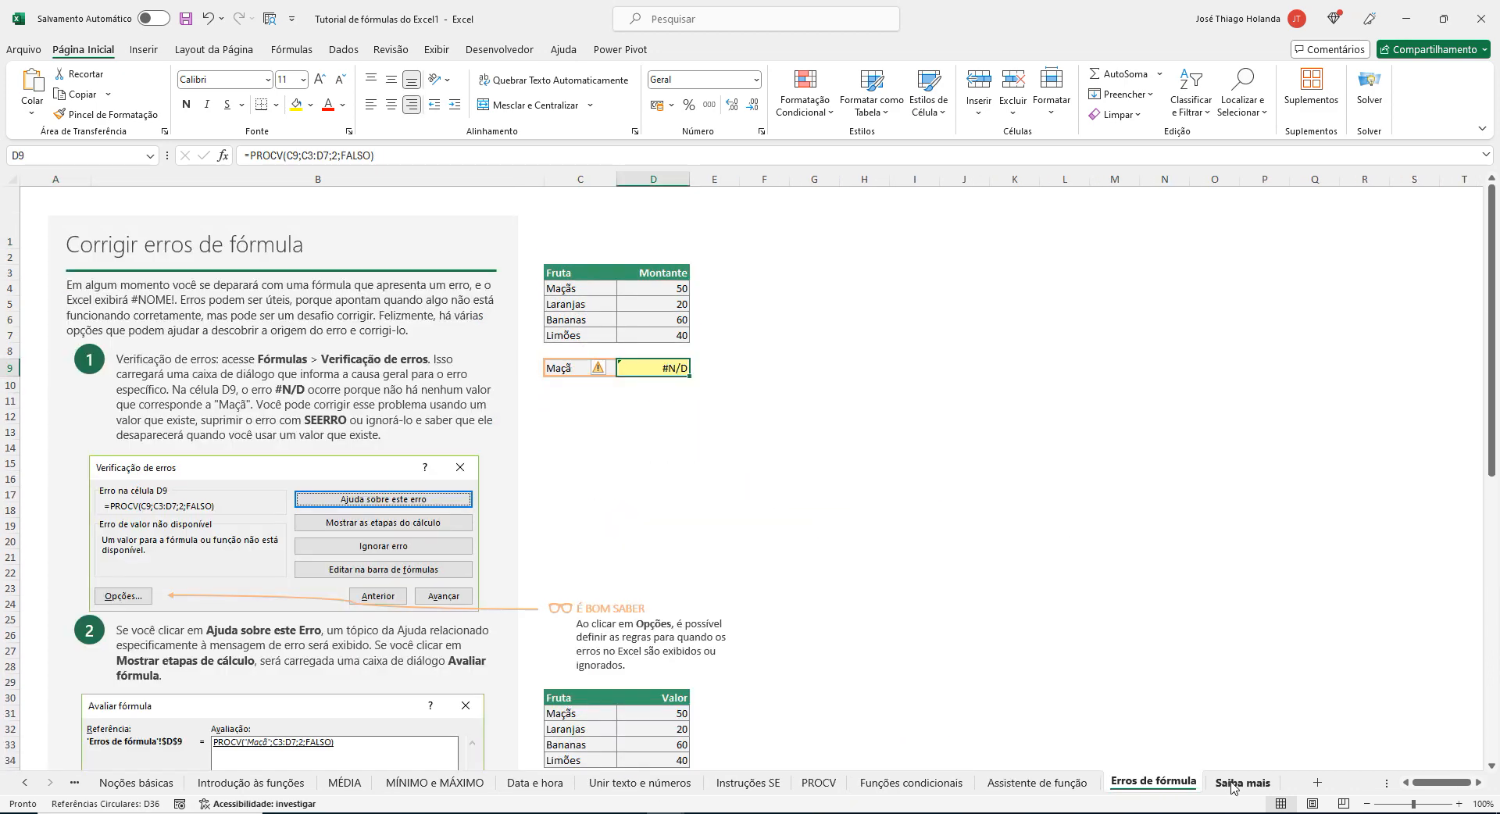
pyautogui.click(1232, 784)
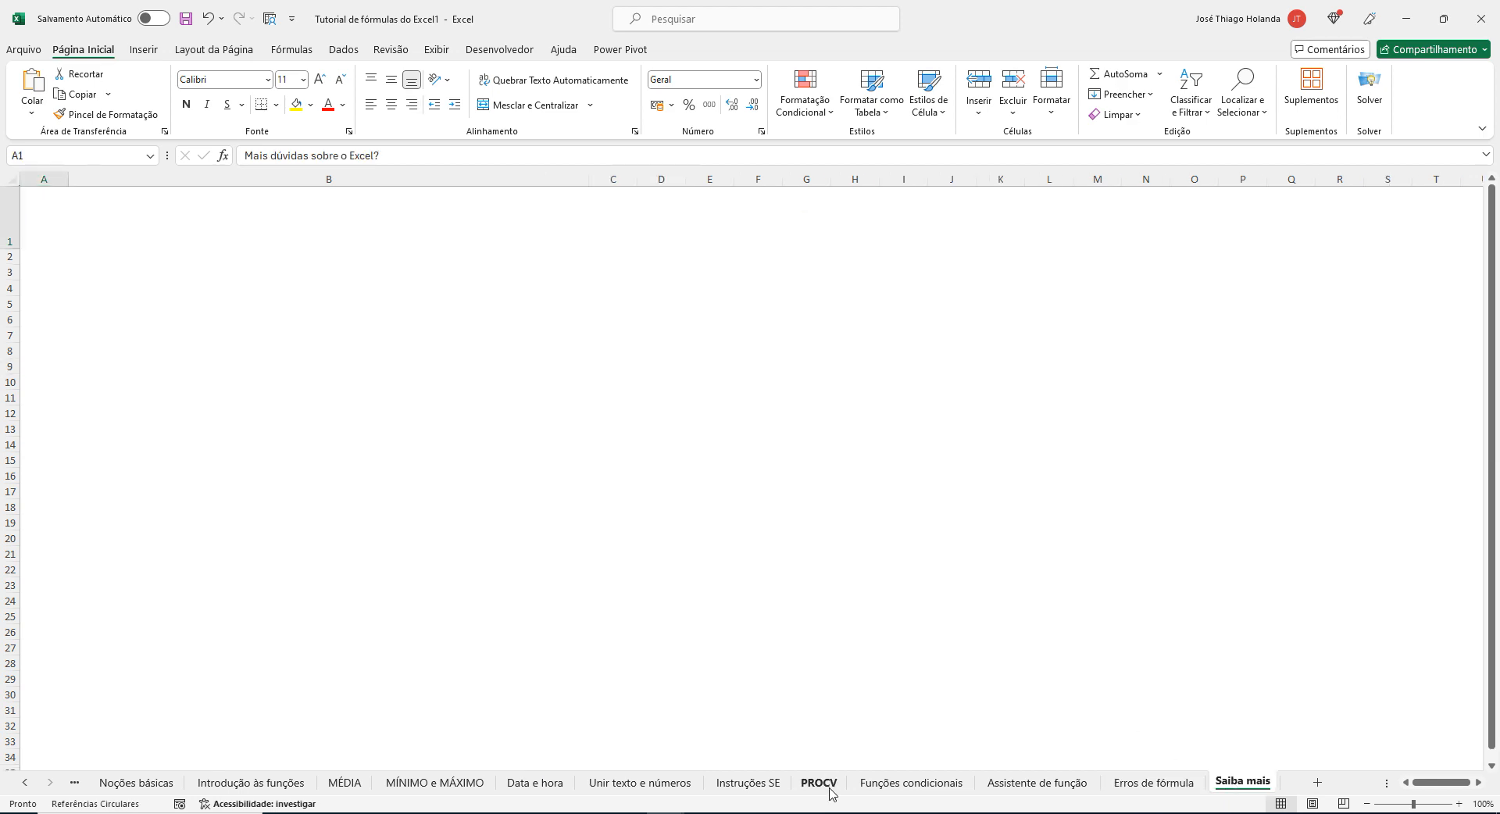
pyautogui.click(830, 789)
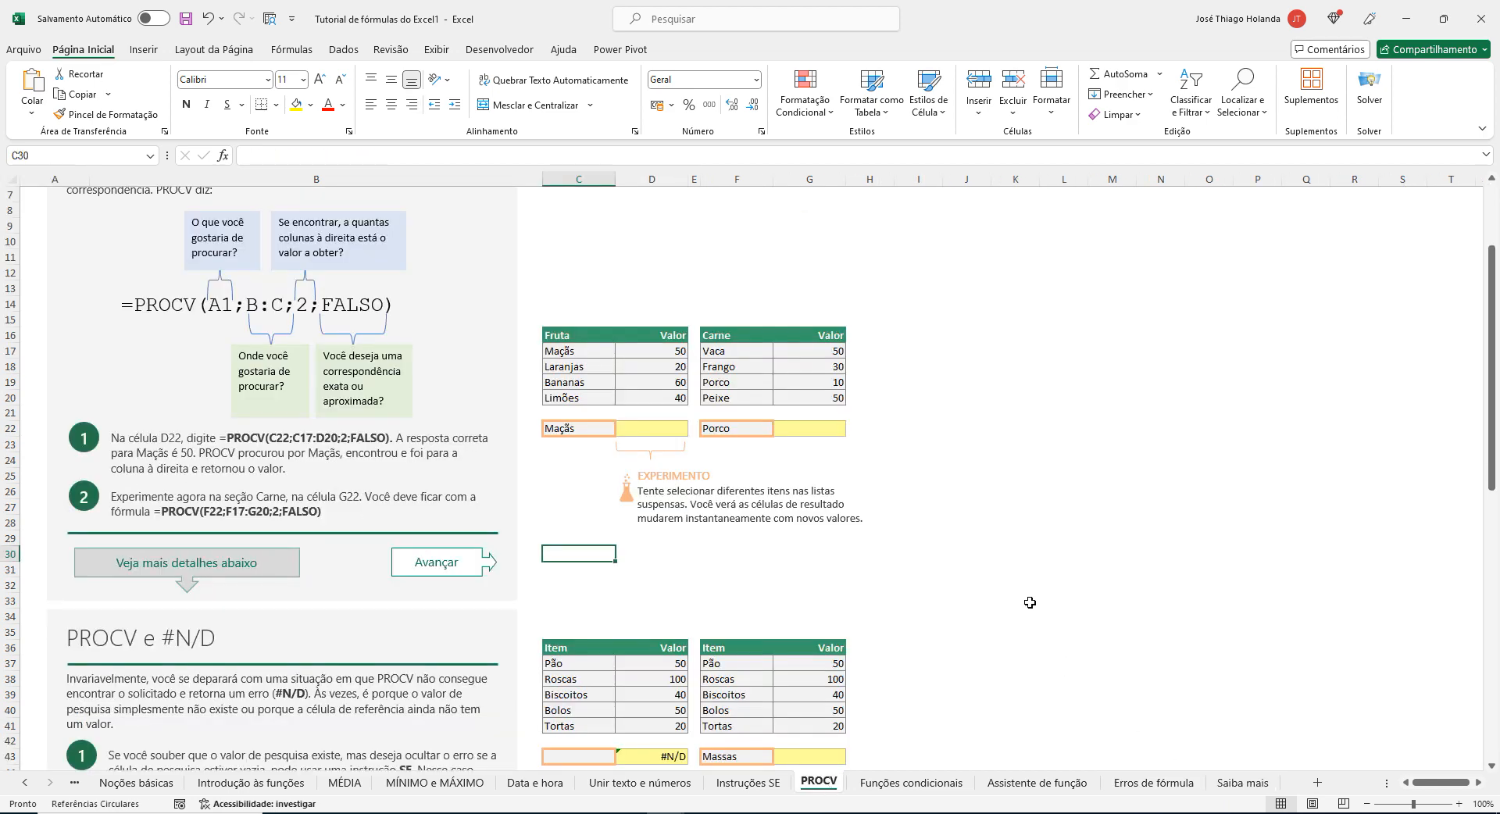
# Review the PROCV e #N/D section on the PROCV sheet and highlight #N/D in its introductory paragraph.
pyautogui.scroll(-18, 1065, 636)
pyautogui.scroll(20, 1054, 597)
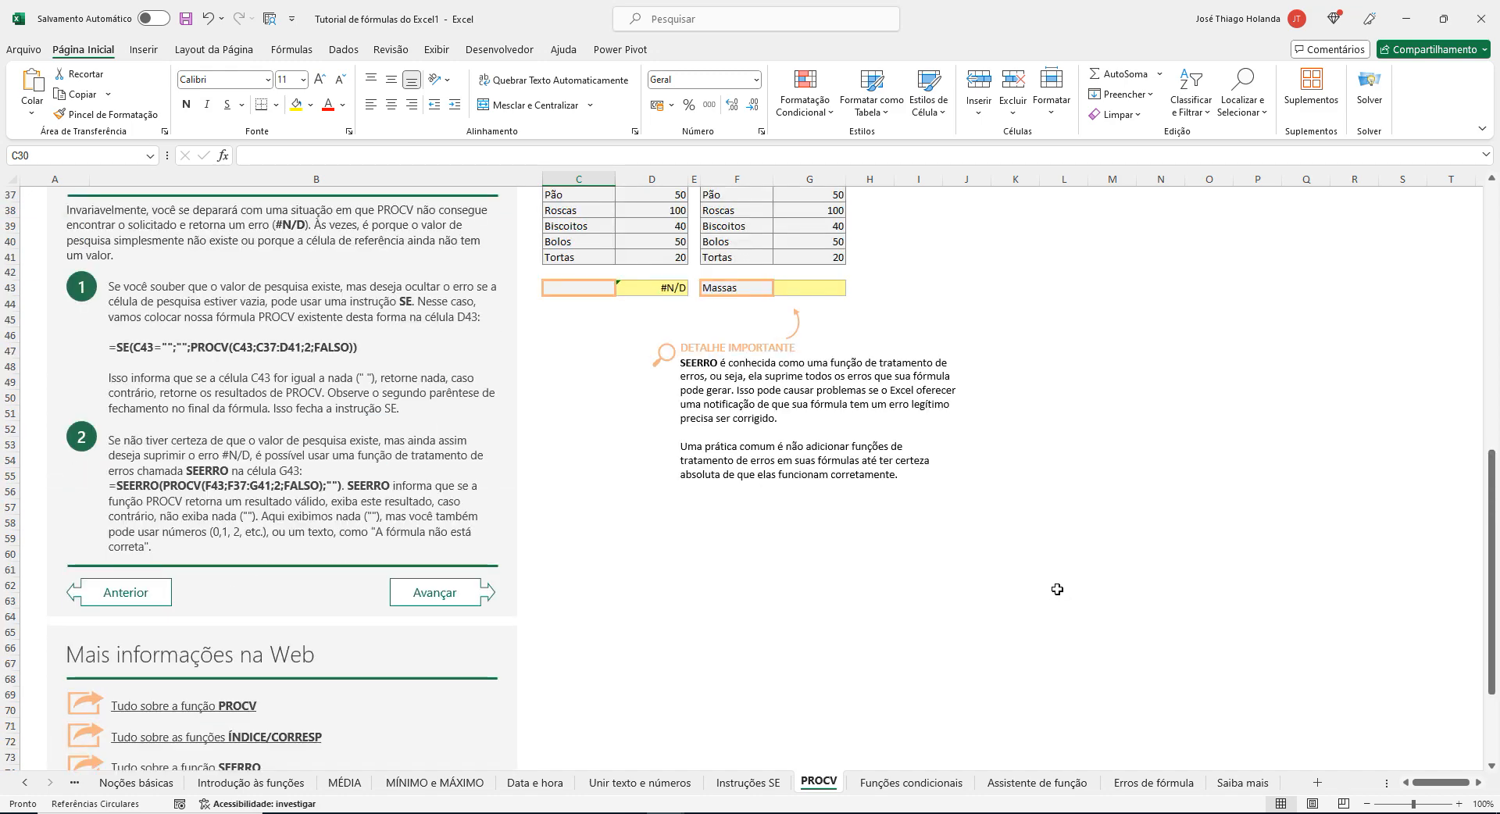
pyautogui.scroll(-3, 1069, 584)
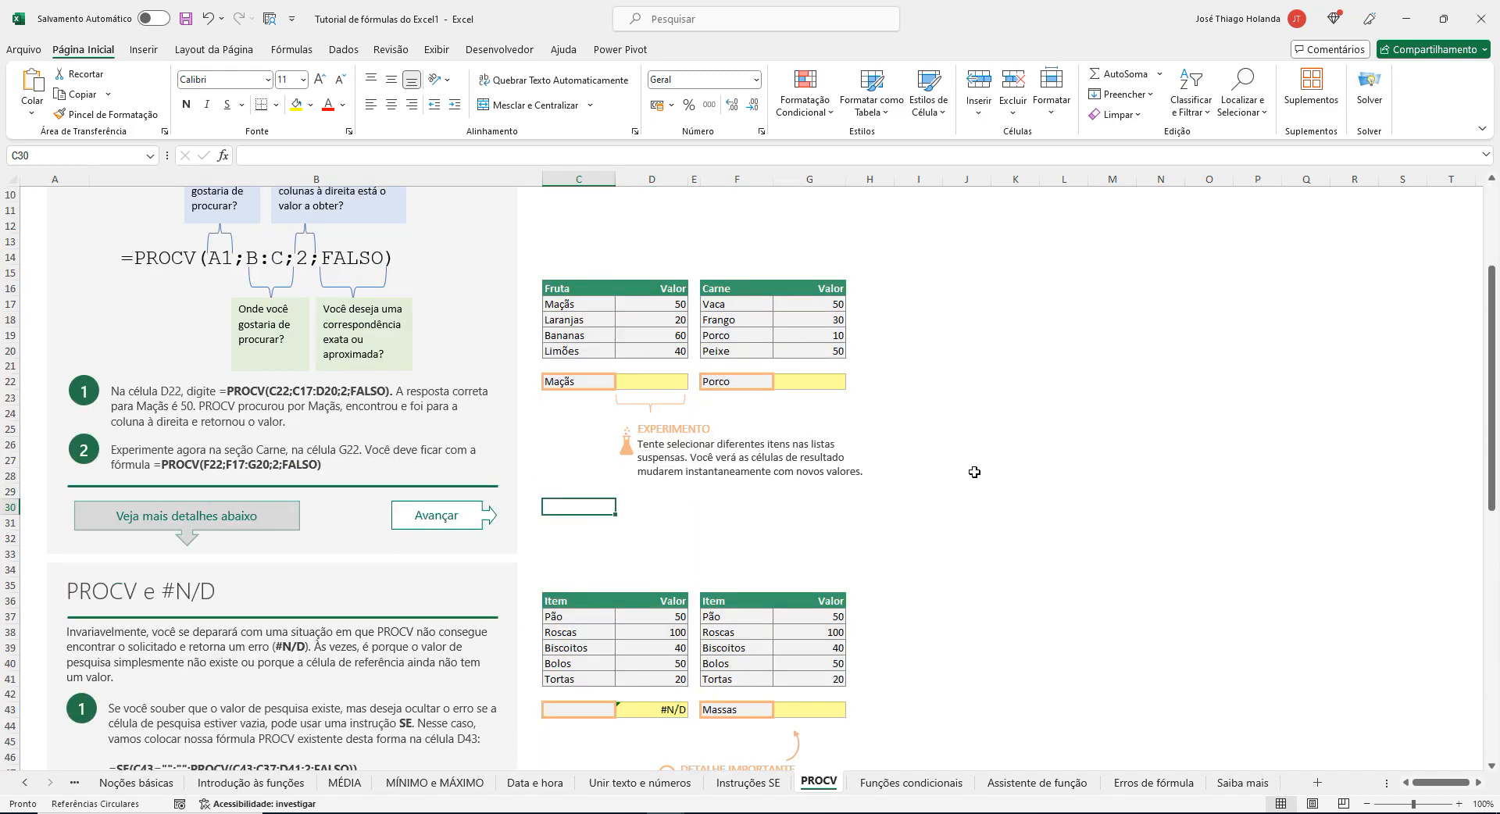
pyautogui.scroll(4, 977, 471)
pyautogui.scroll(-3, 1047, 482)
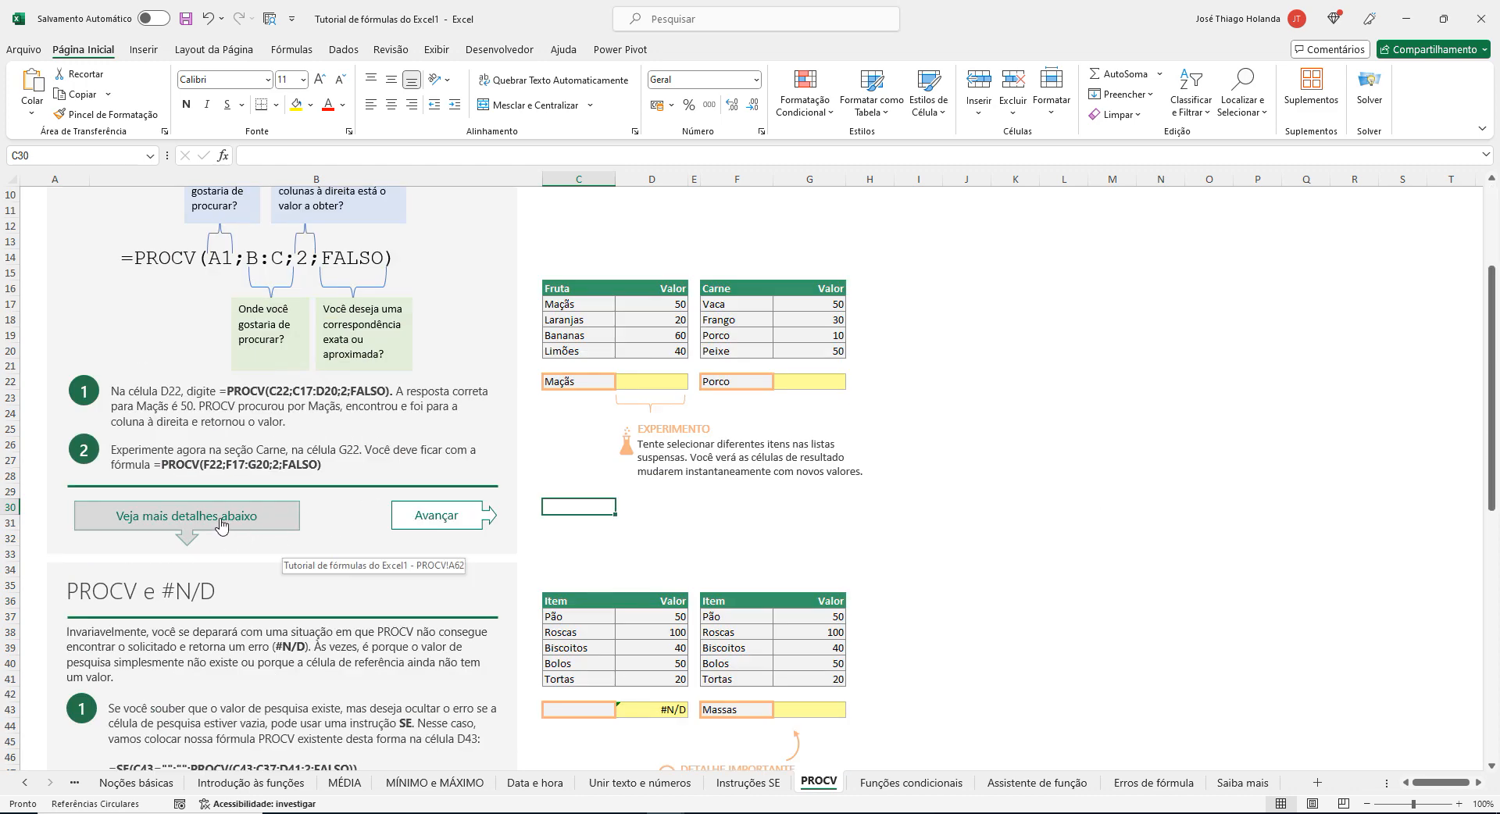
pyautogui.scroll(-3, 726, 529)
pyautogui.scroll(-4, 725, 528)
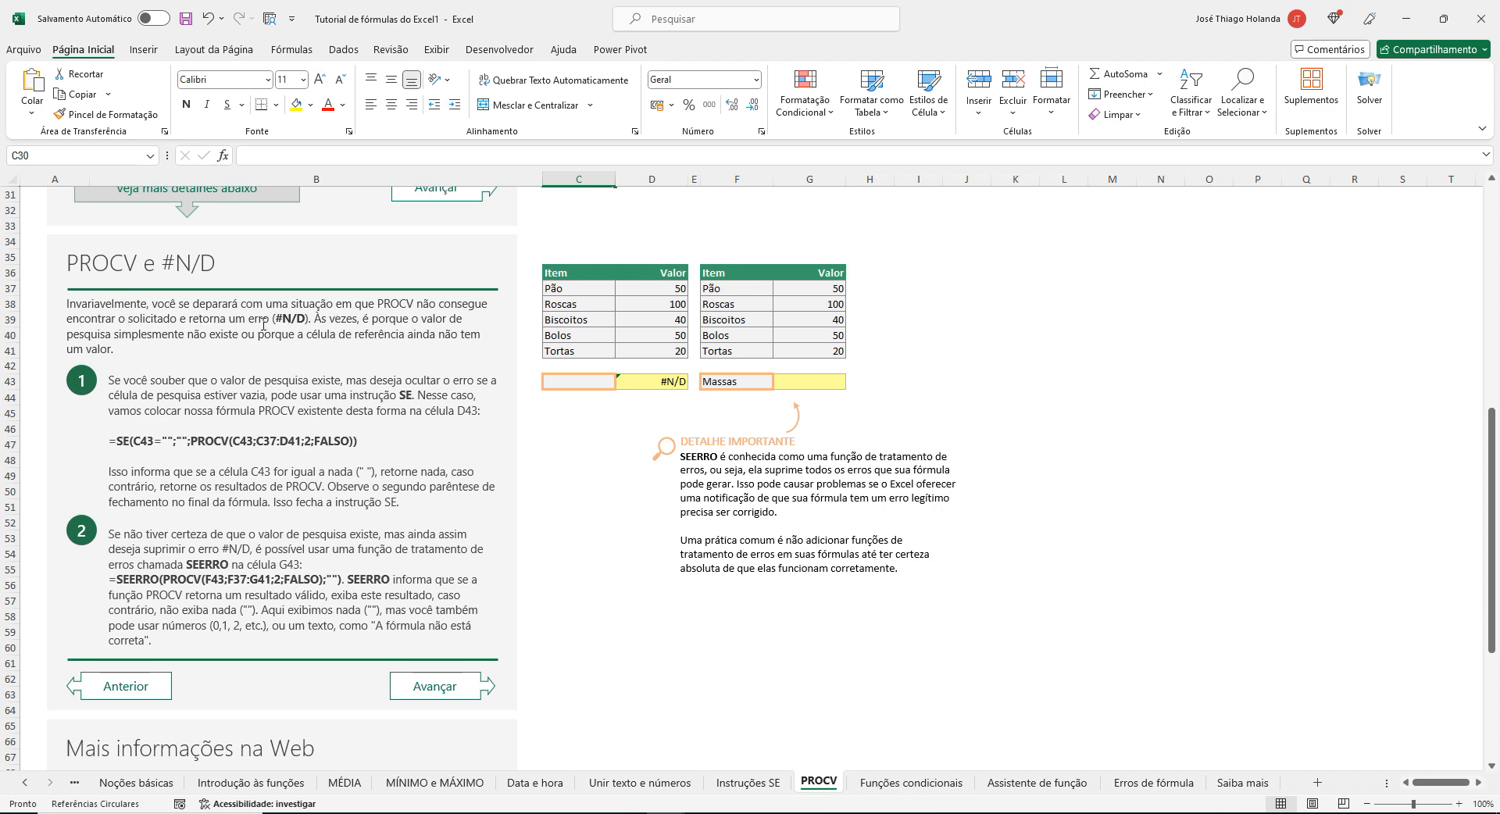
pyautogui.moveTo(277, 319); pyautogui.dragTo(304, 322)
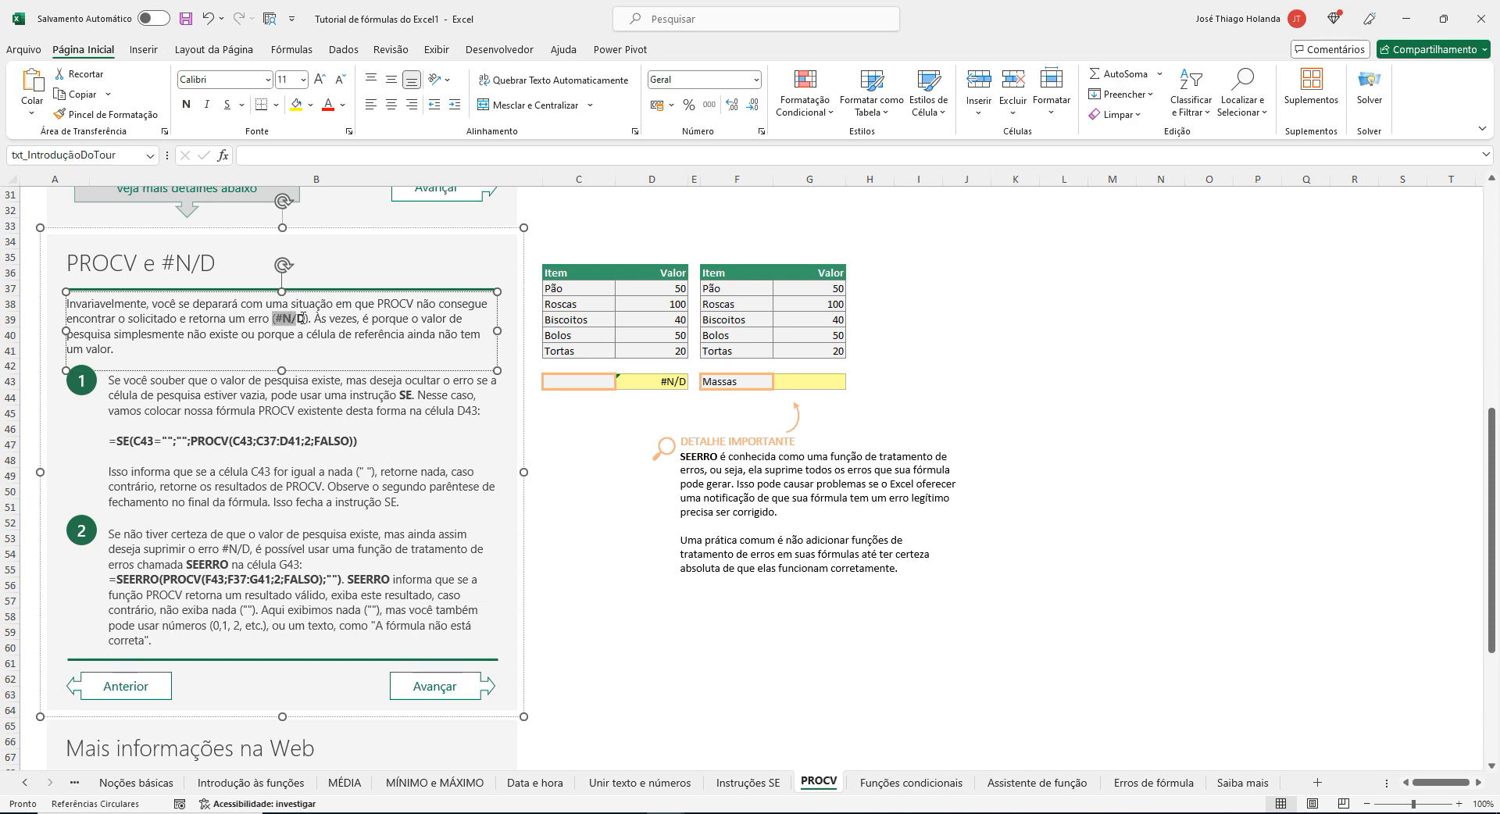
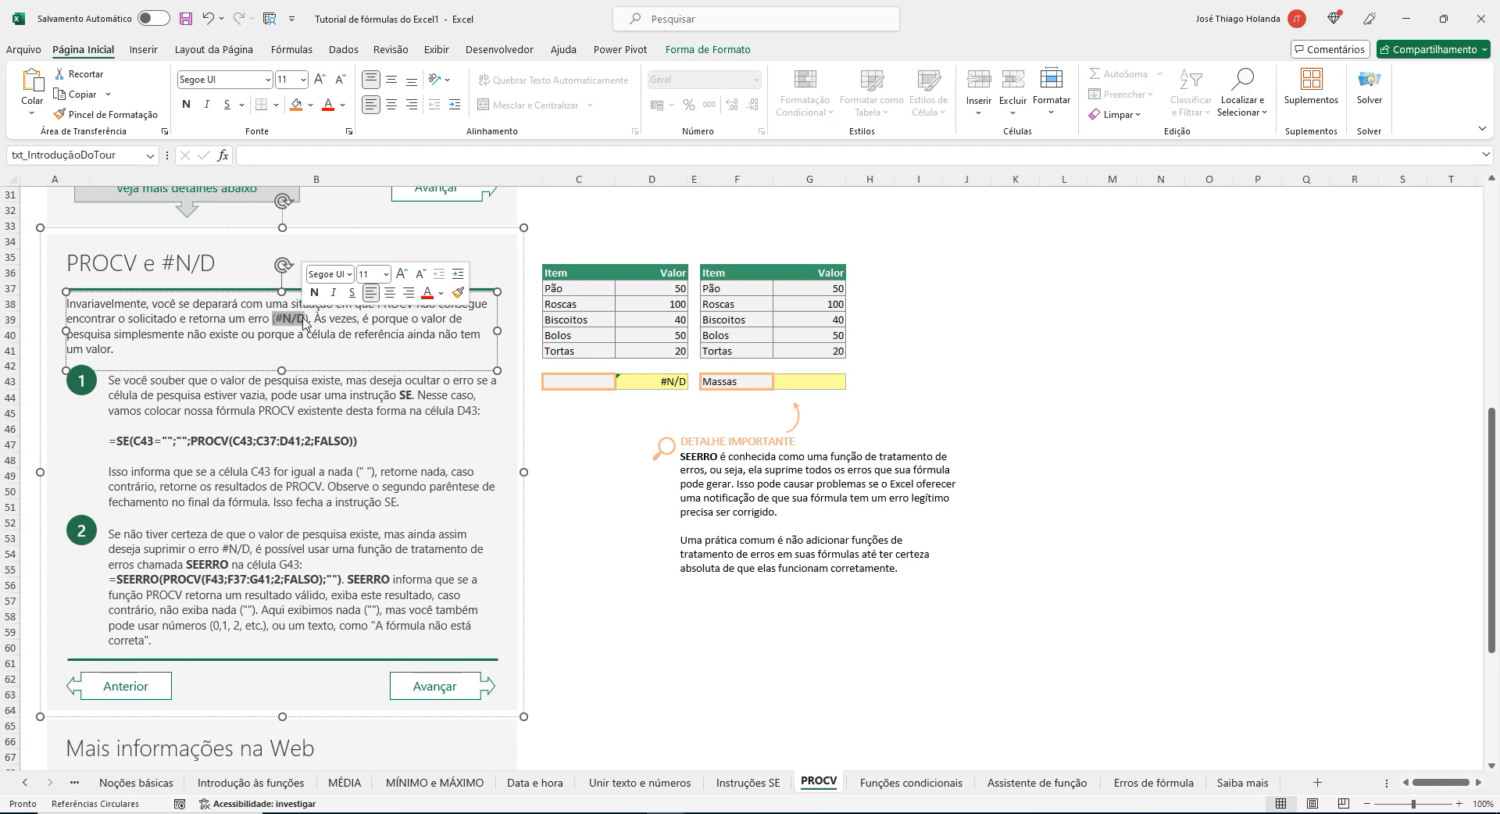
# Copy =SE(C43="";"";PROCV(C43;C37:D41;2;FALSO)) from the PROCV e #N/D section and paste it below the PROCH formula in Notepad.
pyautogui.click(137, 443)
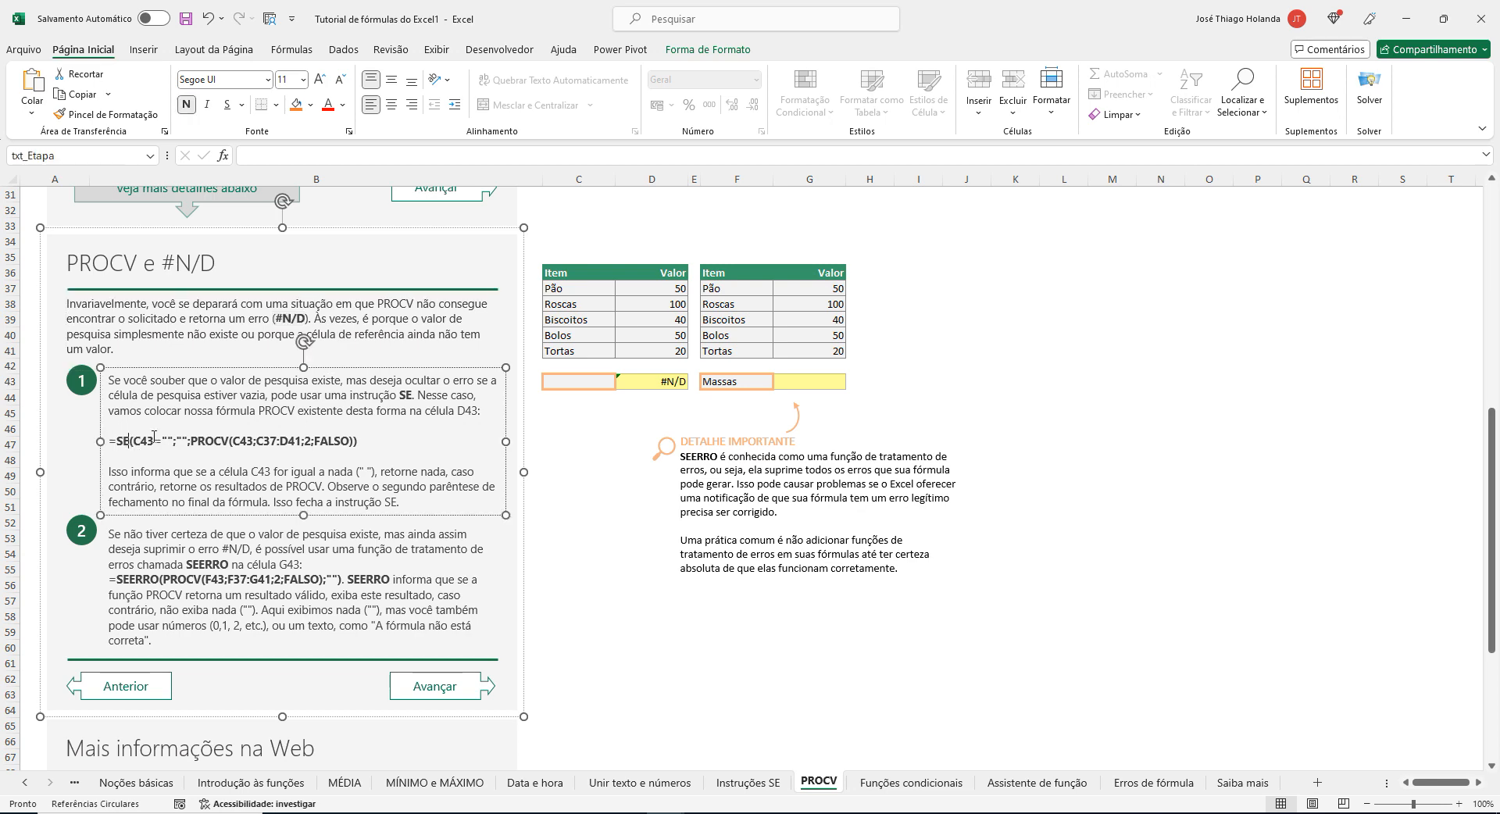
pyautogui.tripleClick(155, 443)
pyautogui.hotkey('ctrl', 'c')
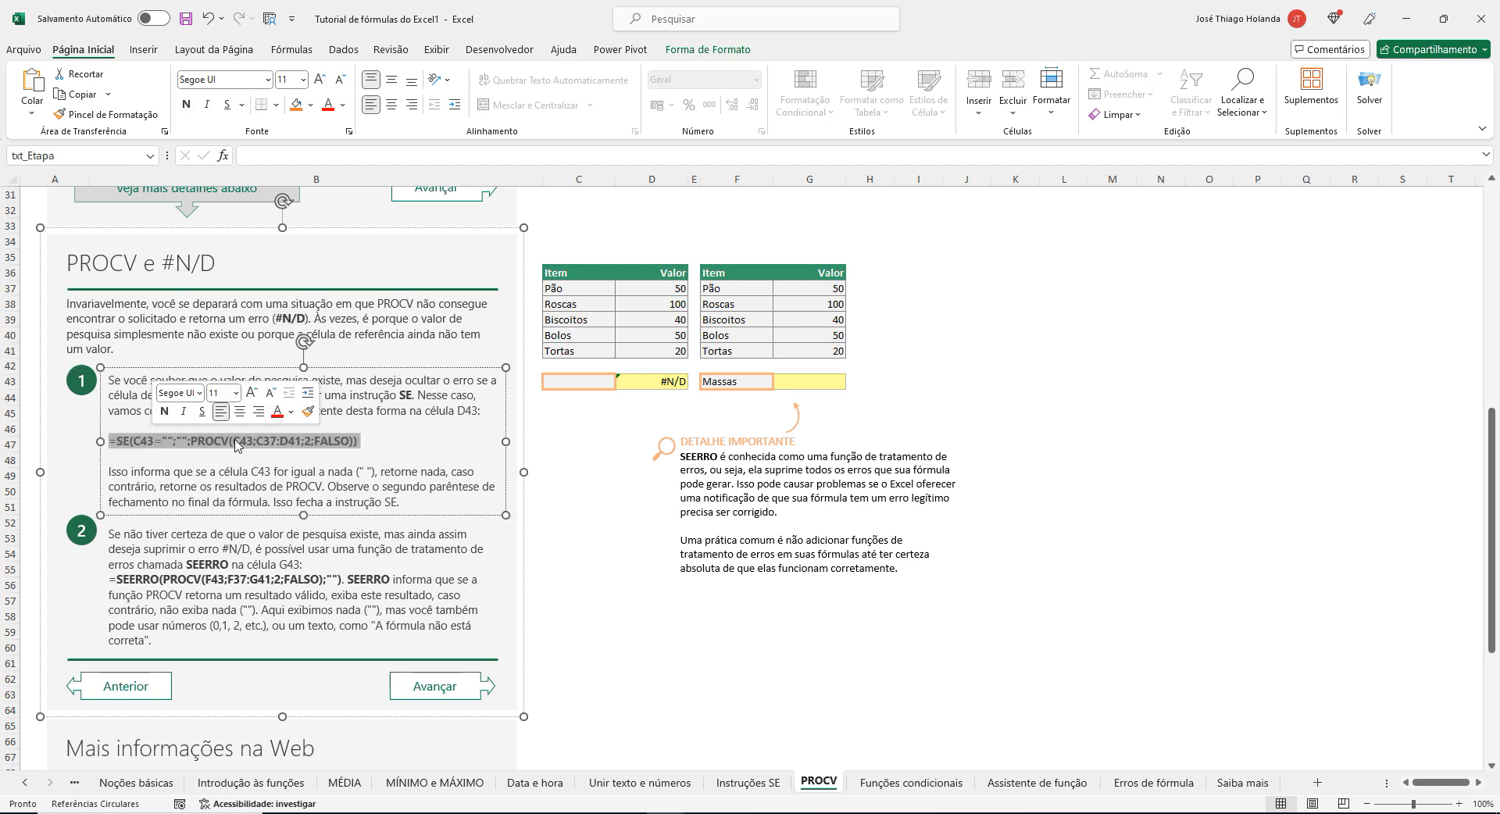
pyautogui.click(418, 445)
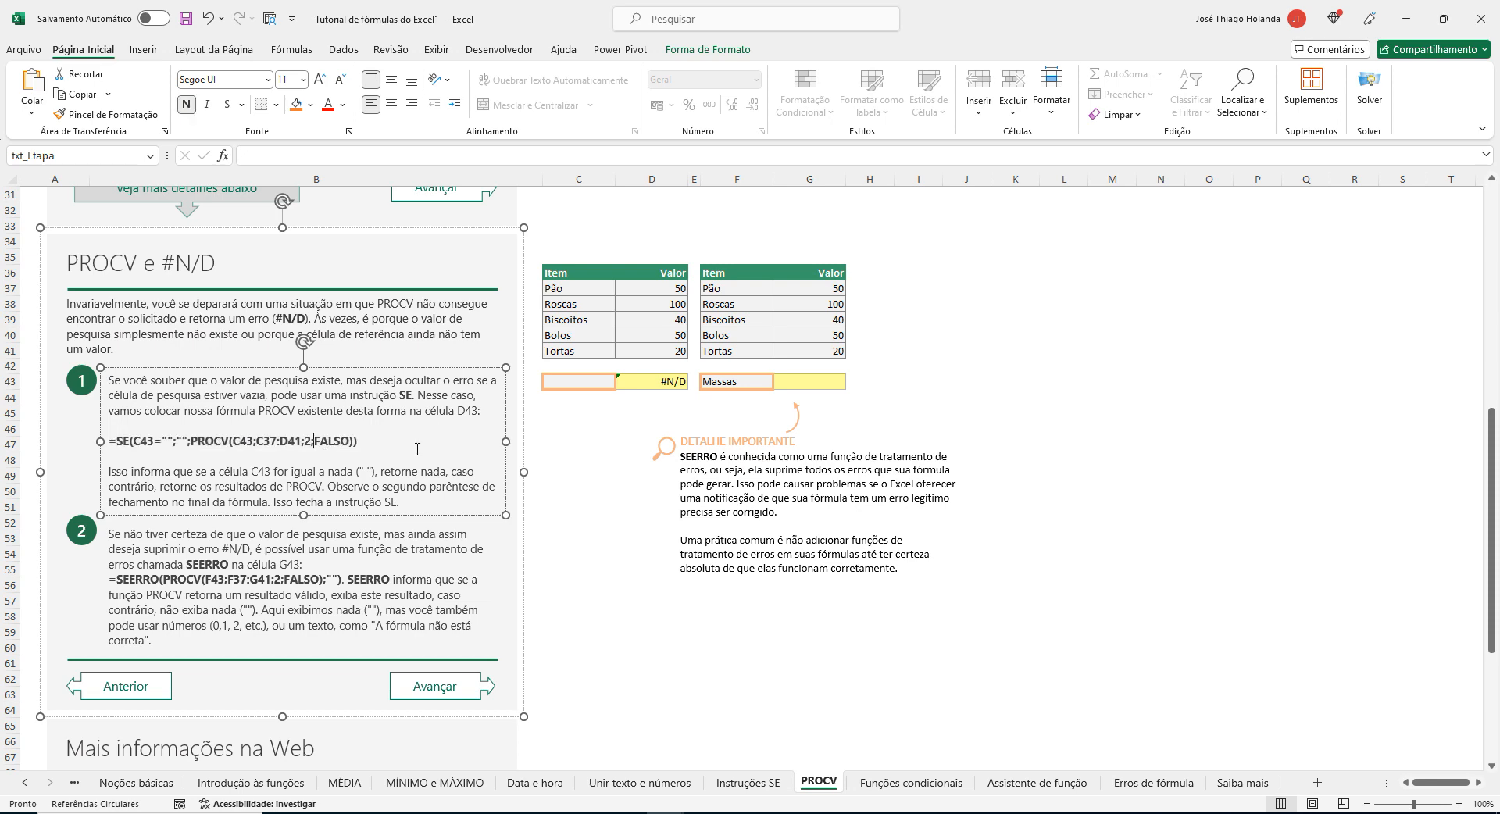
pyautogui.click(683, 630)
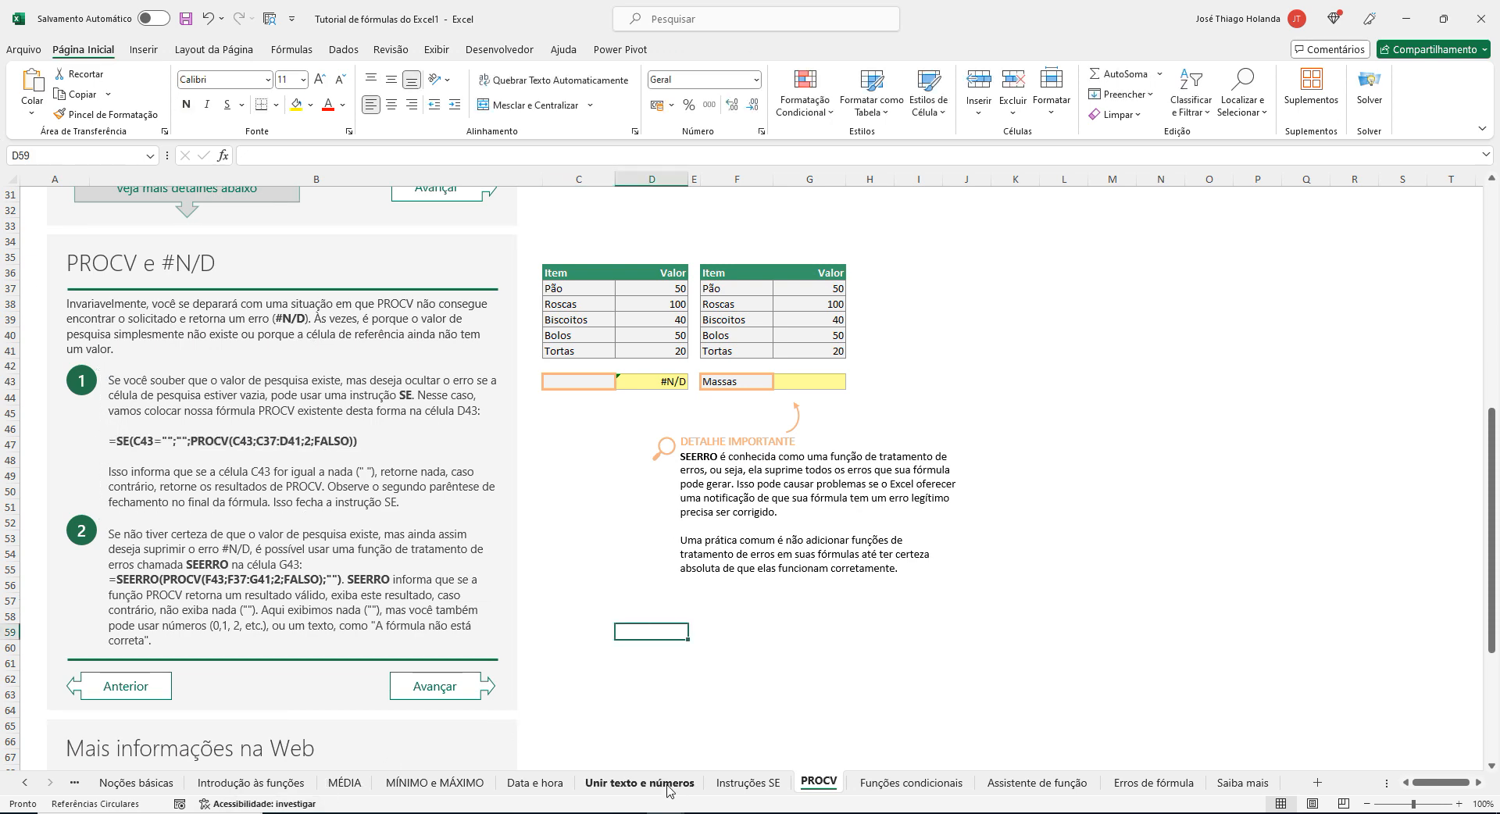
pyautogui.click(631, 812)
pyautogui.click(727, 760)
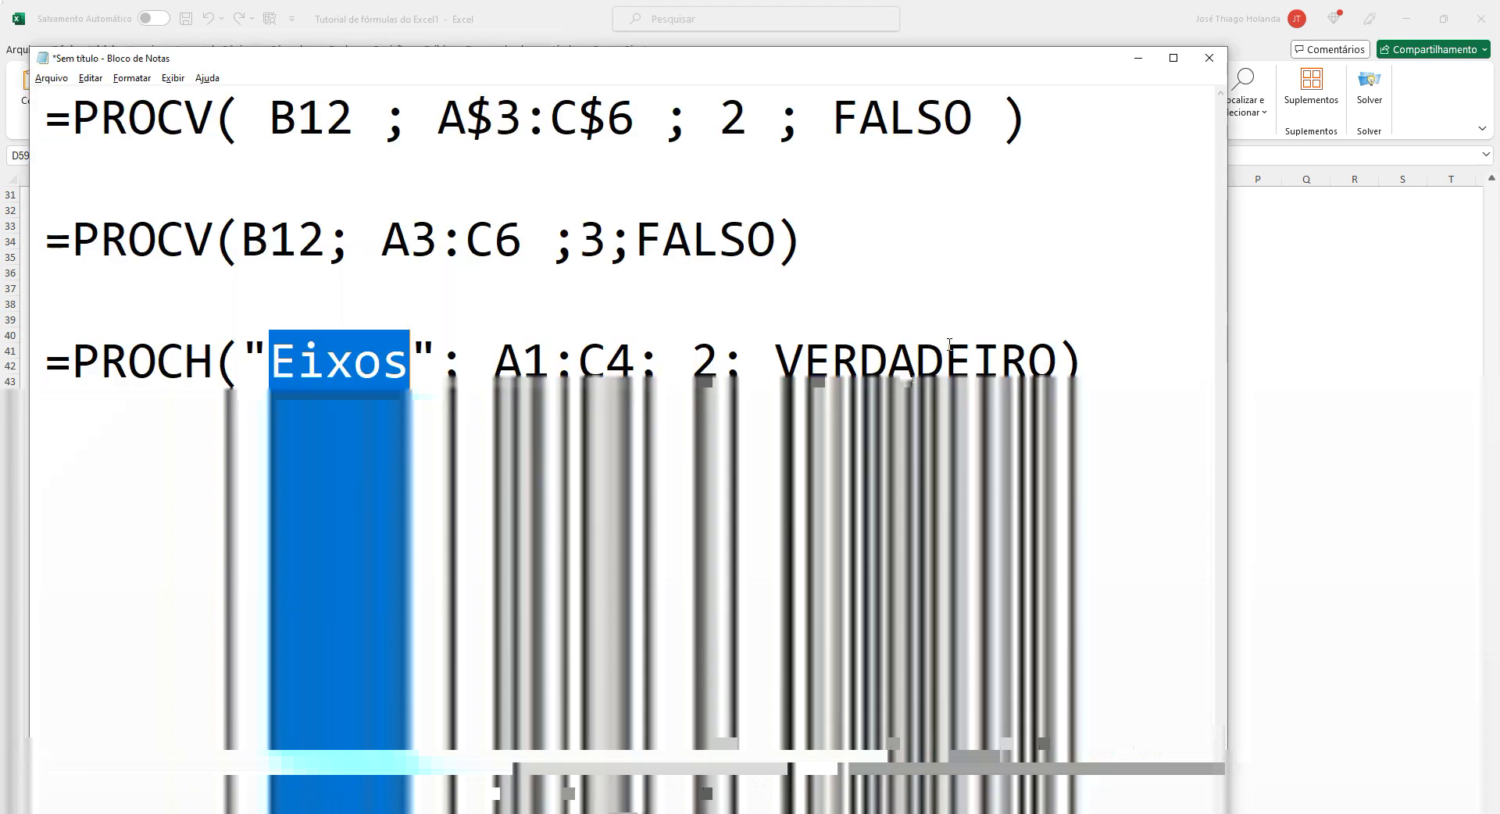
pyautogui.click(1119, 355)
pyautogui.press('Return')
pyautogui.press('Return')
pyautogui.hotkey('ctrl', 'v')
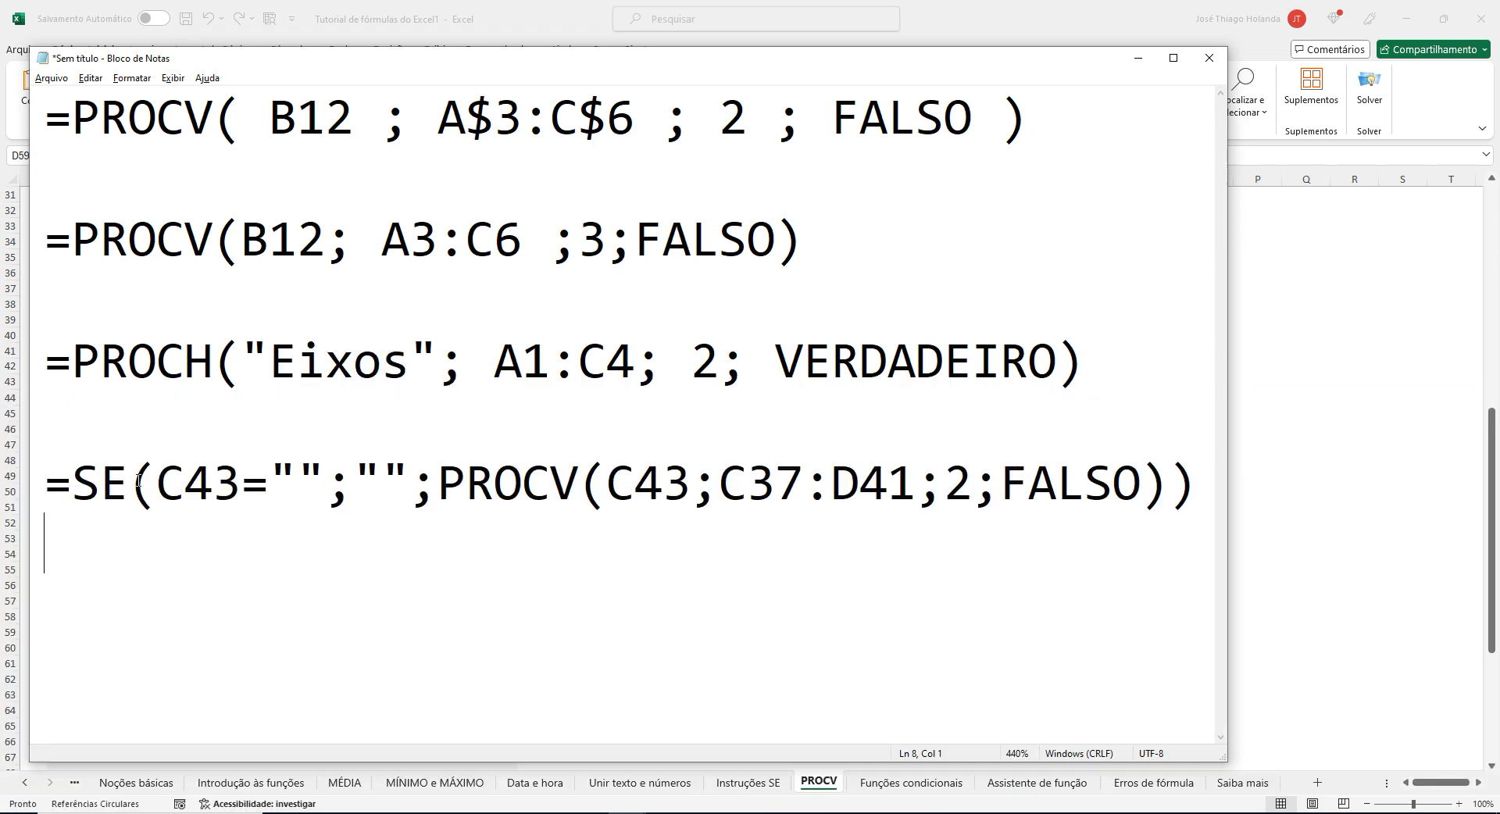
# Highlight the SE formula's parts one by one: the empty-text test on C43, the PROCV lookup value and the nested PROCV expression.
pyautogui.moveTo(157, 482); pyautogui.dragTo(325, 471)
pyautogui.click(309, 469)
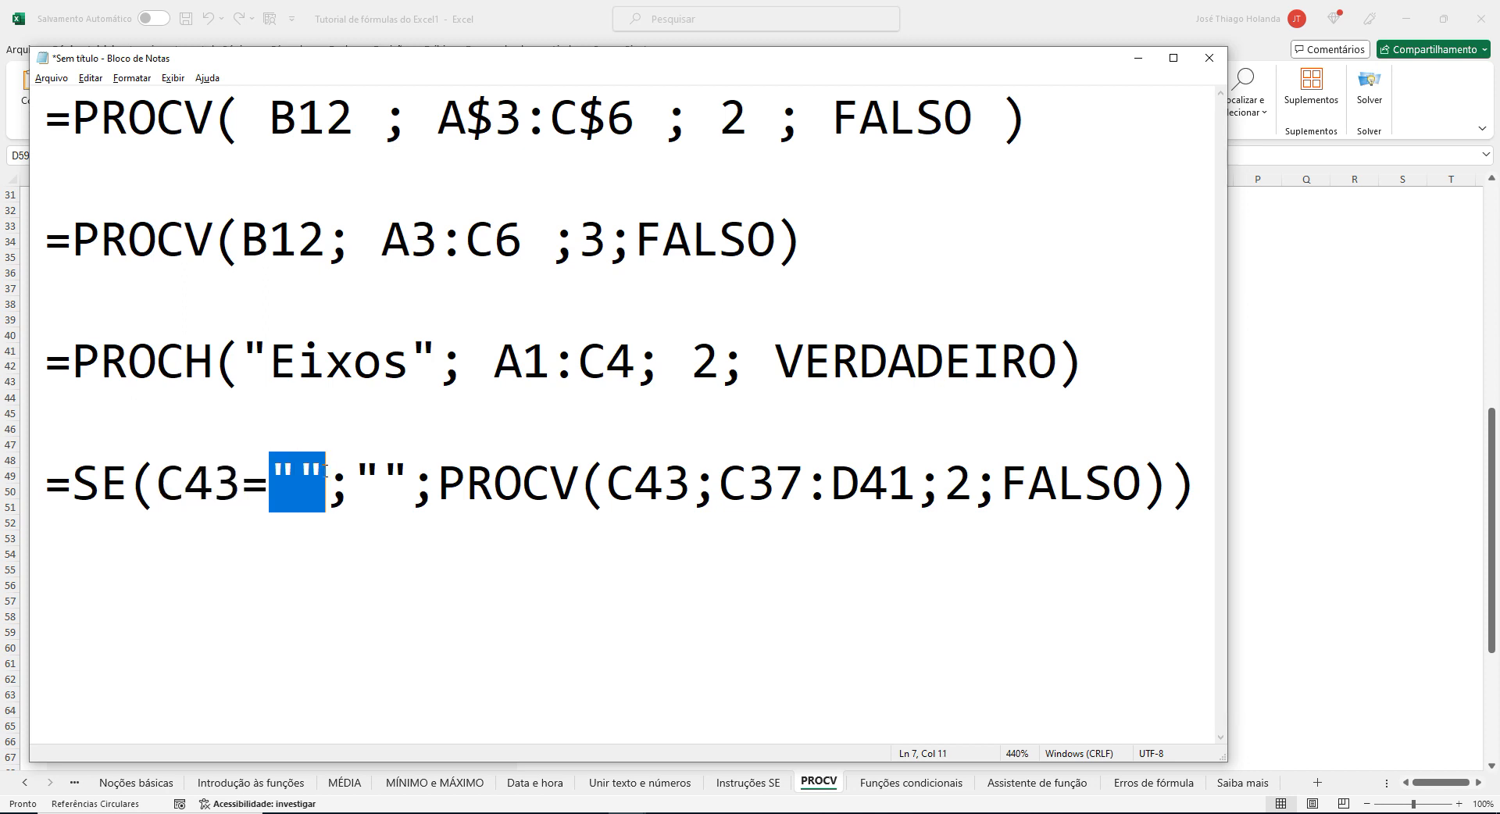
pyautogui.click(210, 483)
pyautogui.moveTo(126, 483); pyautogui.dragTo(689, 477)
pyautogui.click(662, 483)
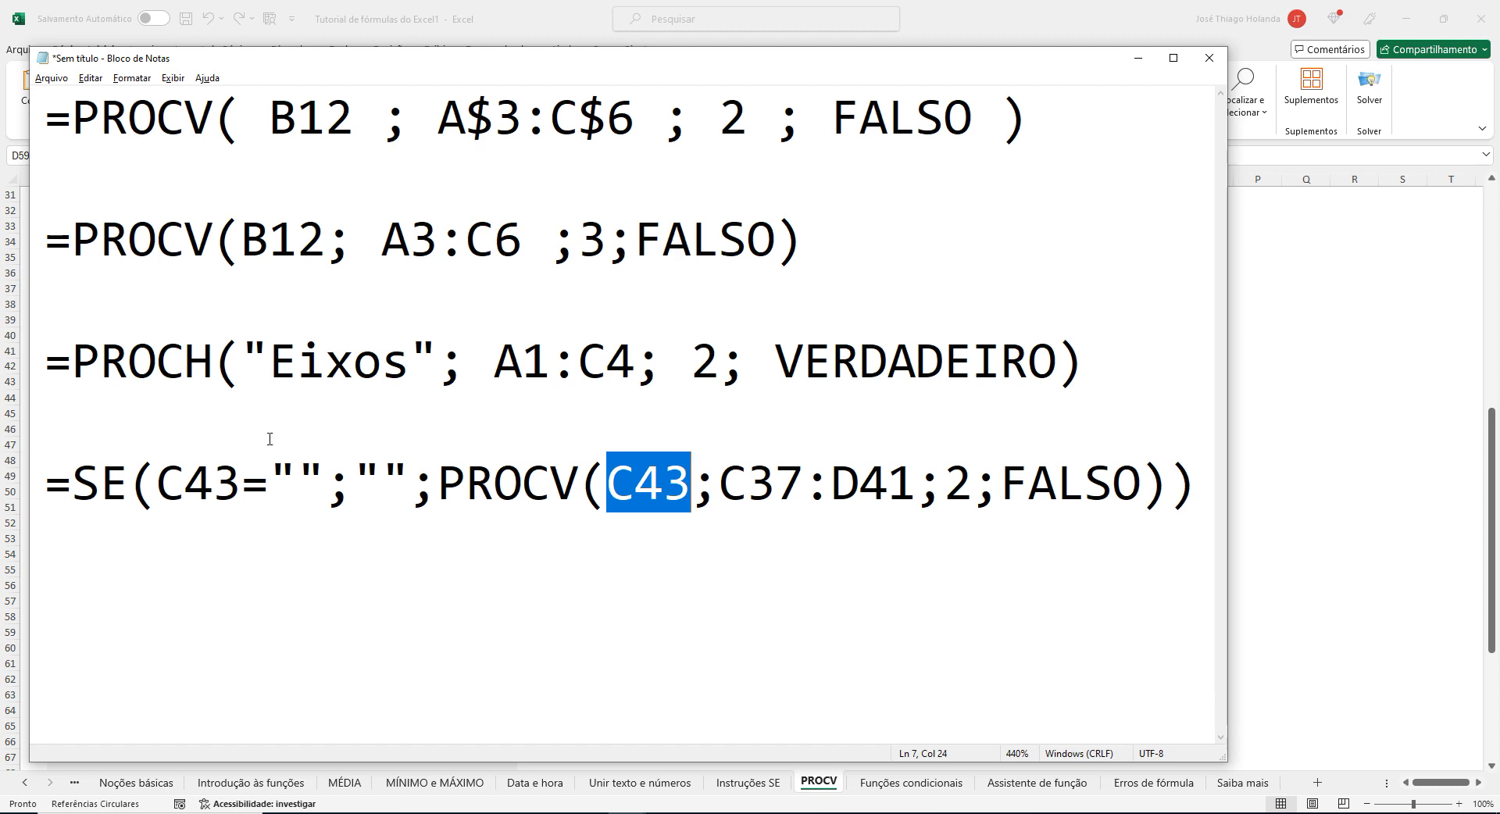
pyautogui.moveTo(356, 472); pyautogui.dragTo(1162, 482)
pyautogui.click(496, 480)
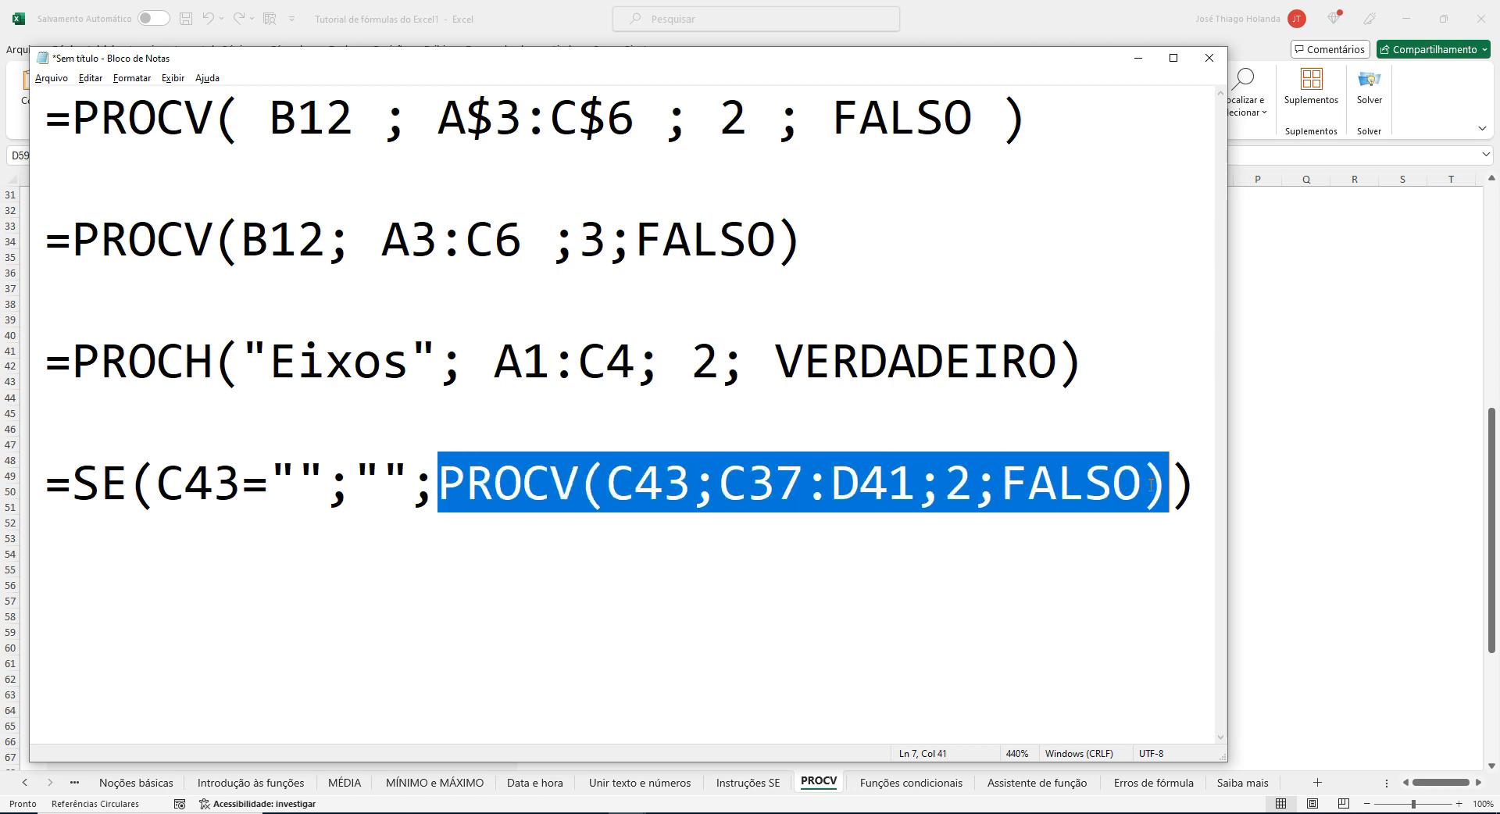
# Highlight each argument of the nested PROCV: C43, C37:D41, 2 and FALSO.
pyautogui.click(660, 492)
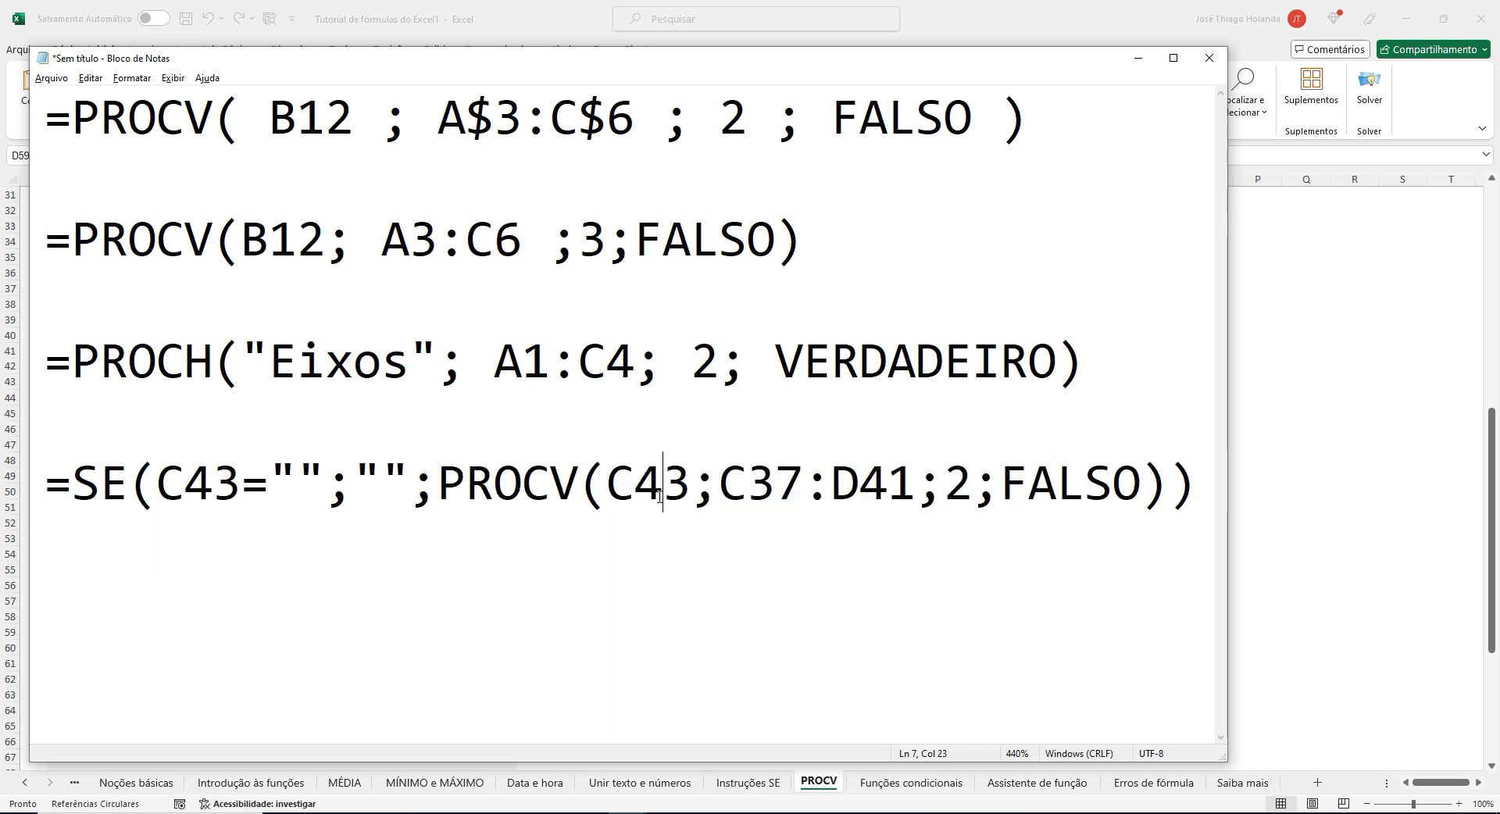
pyautogui.doubleClick(660, 492)
pyautogui.click(719, 480)
pyautogui.moveTo(720, 480); pyautogui.dragTo(915, 480)
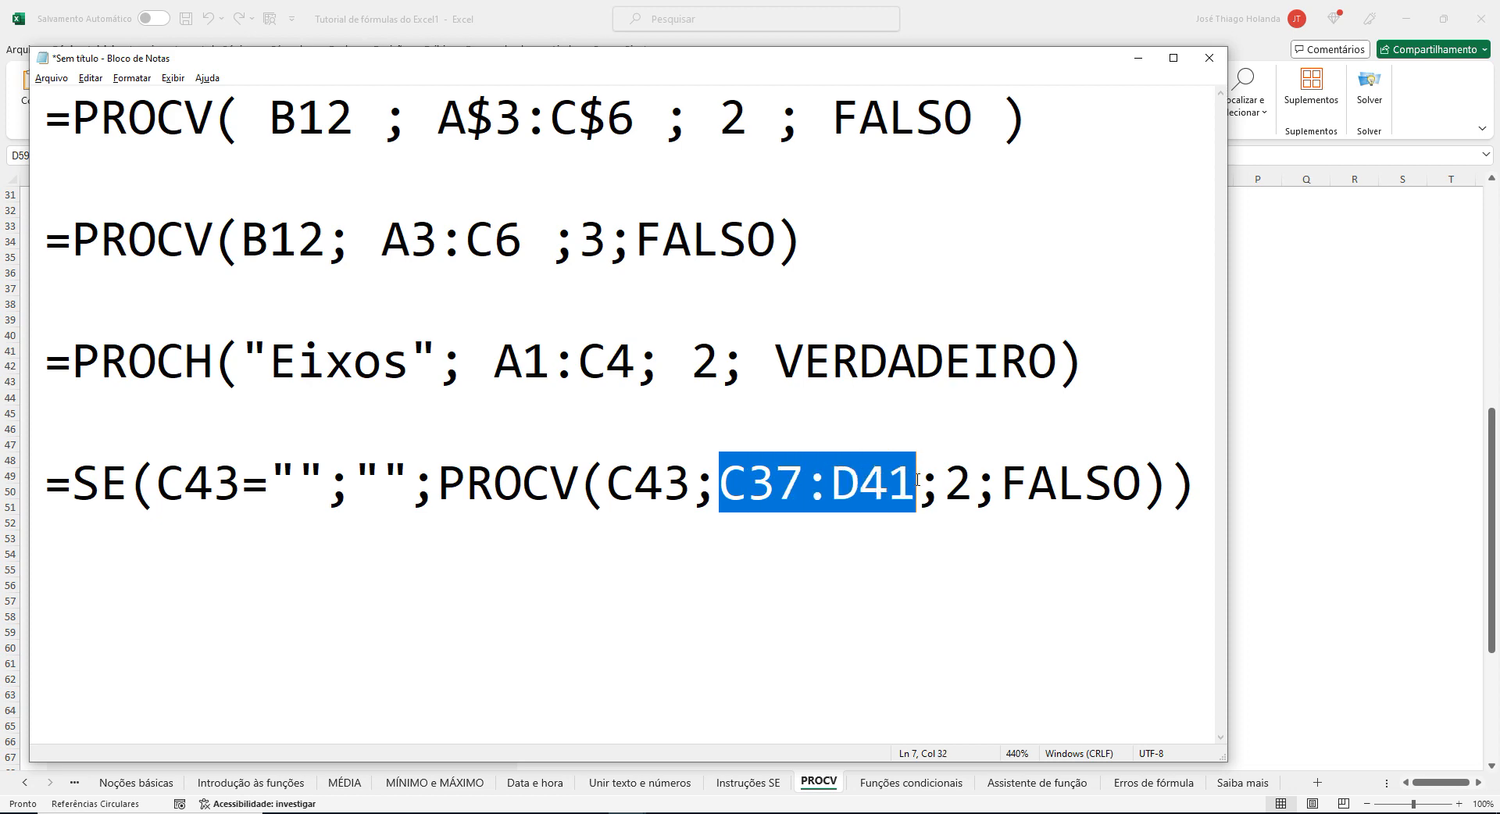
pyautogui.doubleClick(959, 478)
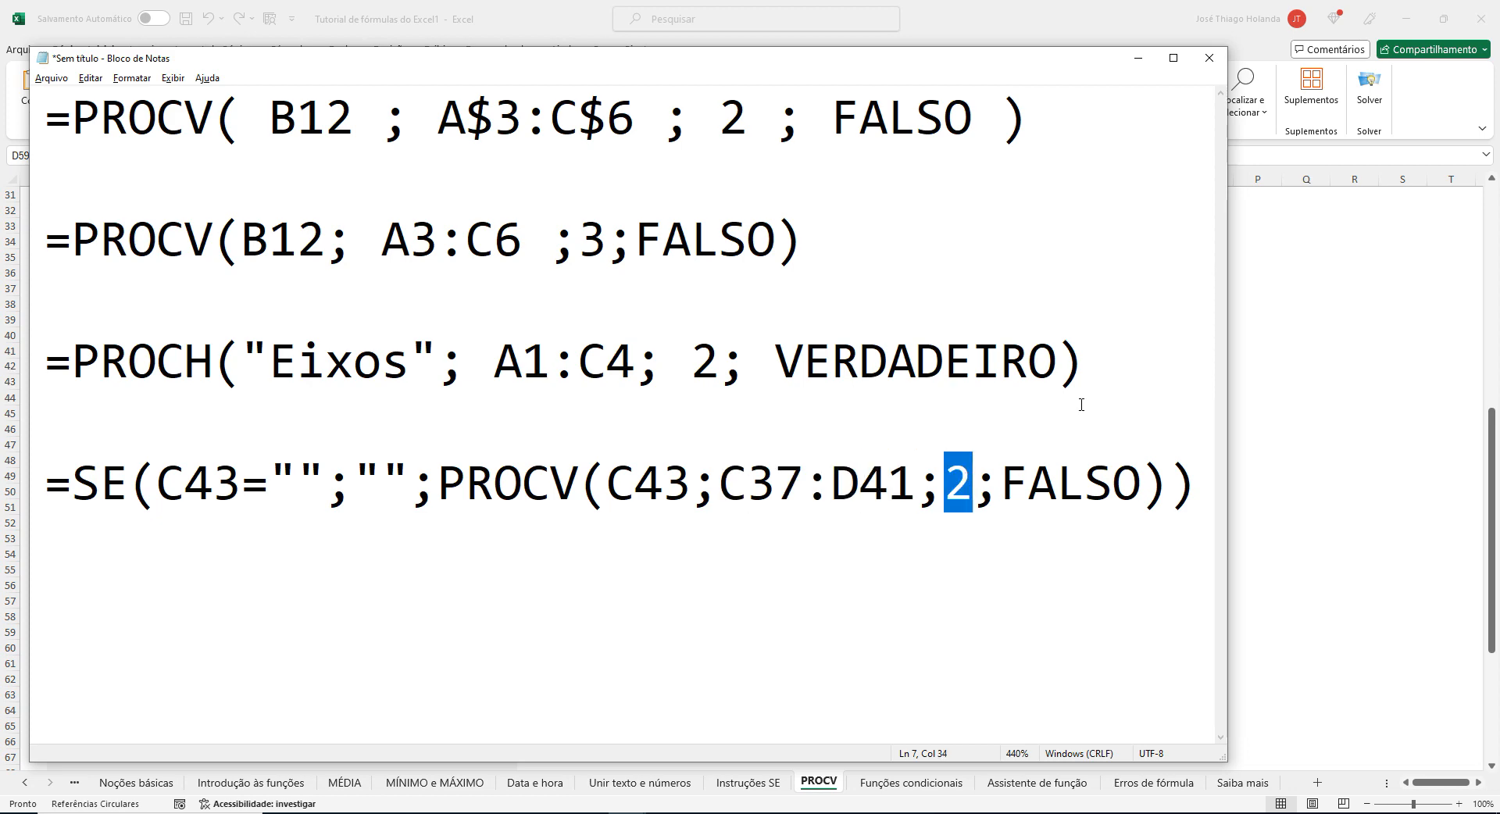
pyautogui.doubleClick(1084, 488)
pyautogui.click(1083, 488)
# Return to the Excel tutorial workbook and review the PROCV sheet from its introduction to the Mais informações na Web links.
pyautogui.hotkey('alt', 'Tab')
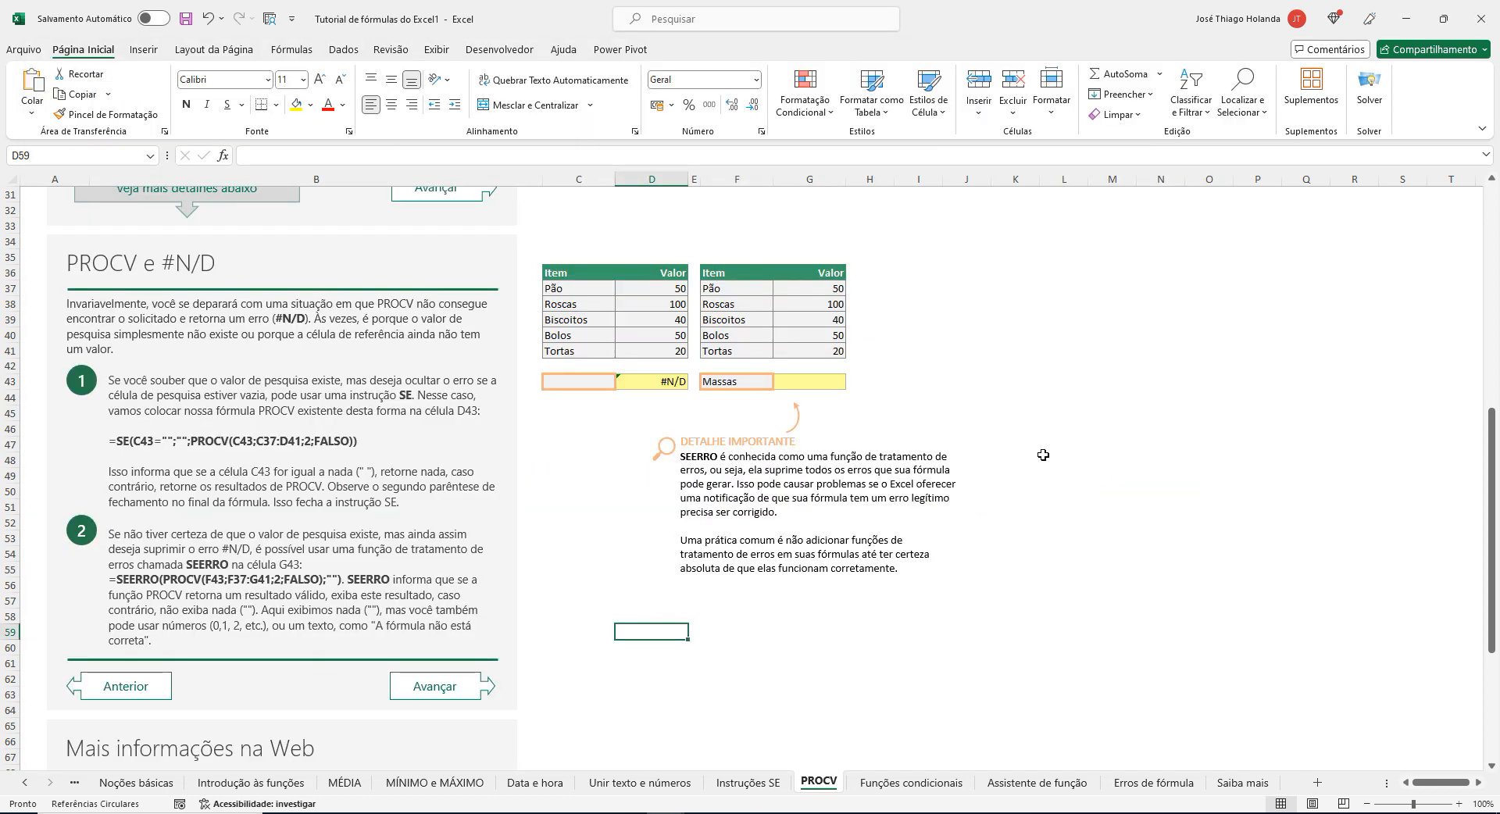
pyautogui.scroll(10, 1043, 445)
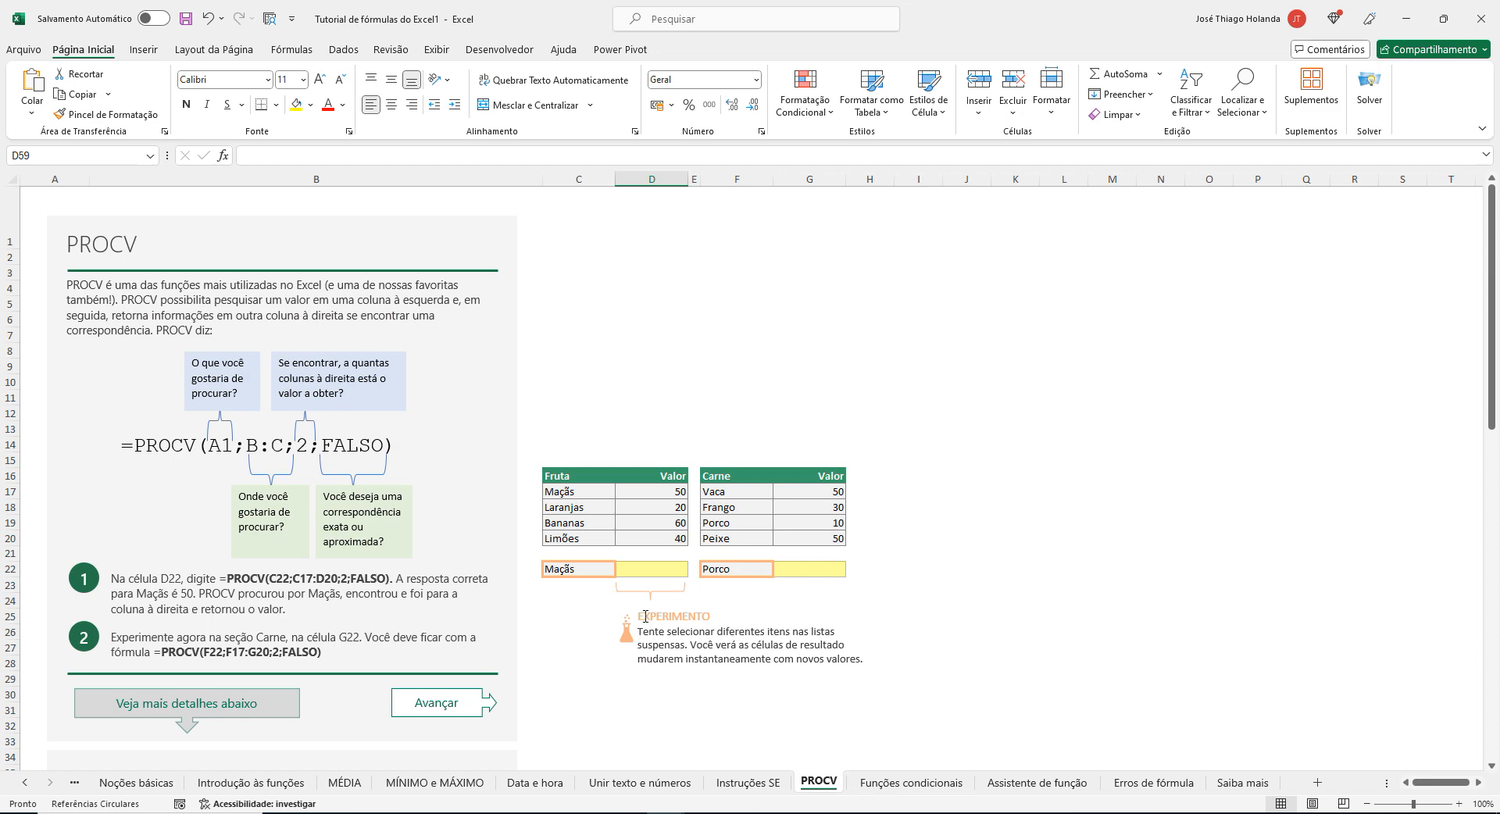
pyautogui.scroll(-19, 646, 614)
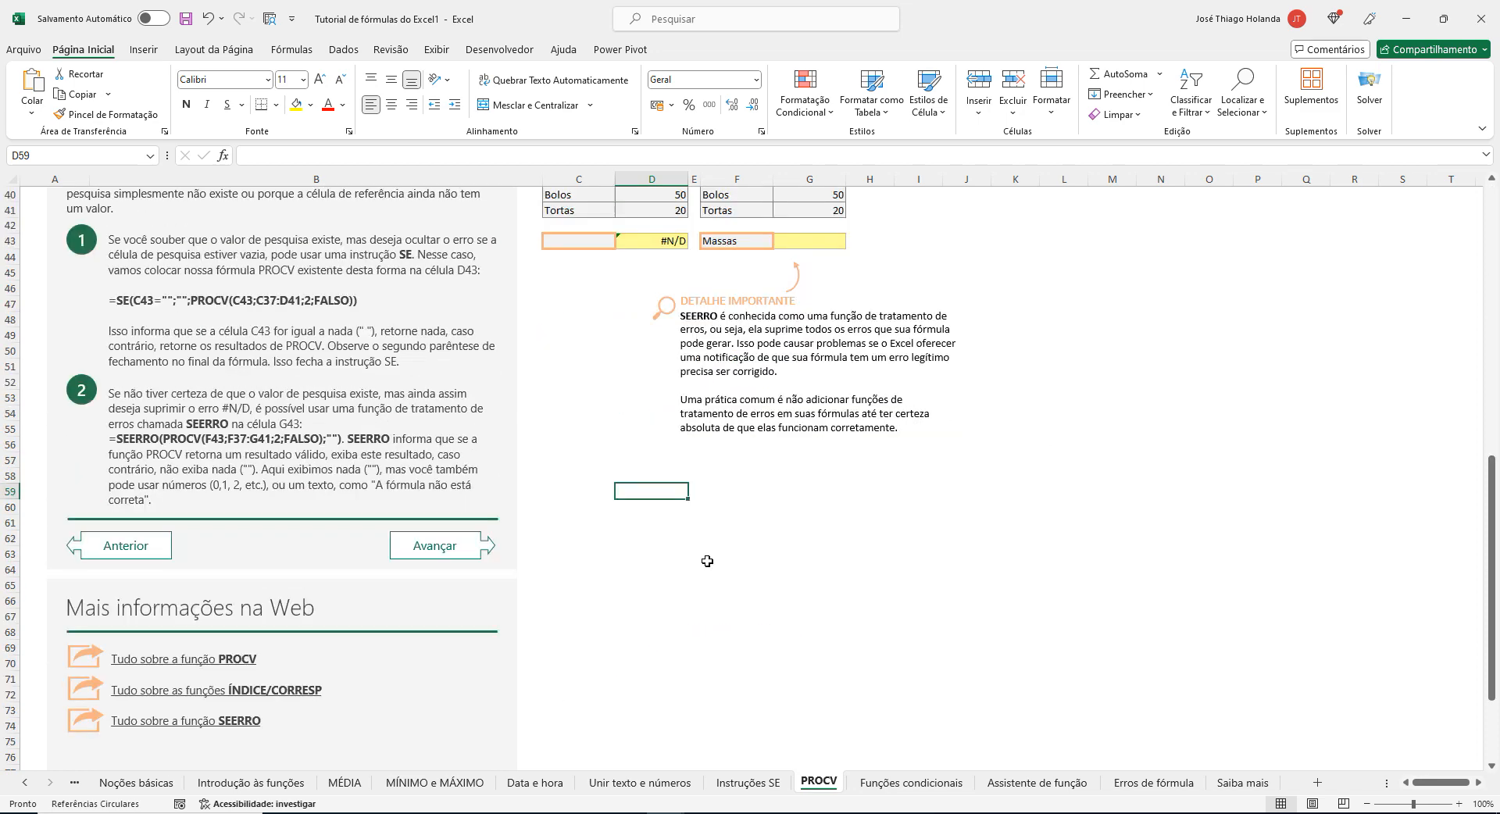
# Switch to the Funções Excel workbook and browse its function sheets from médiase forward to pri.maiúscula.
pyautogui.moveTo(665, 812)
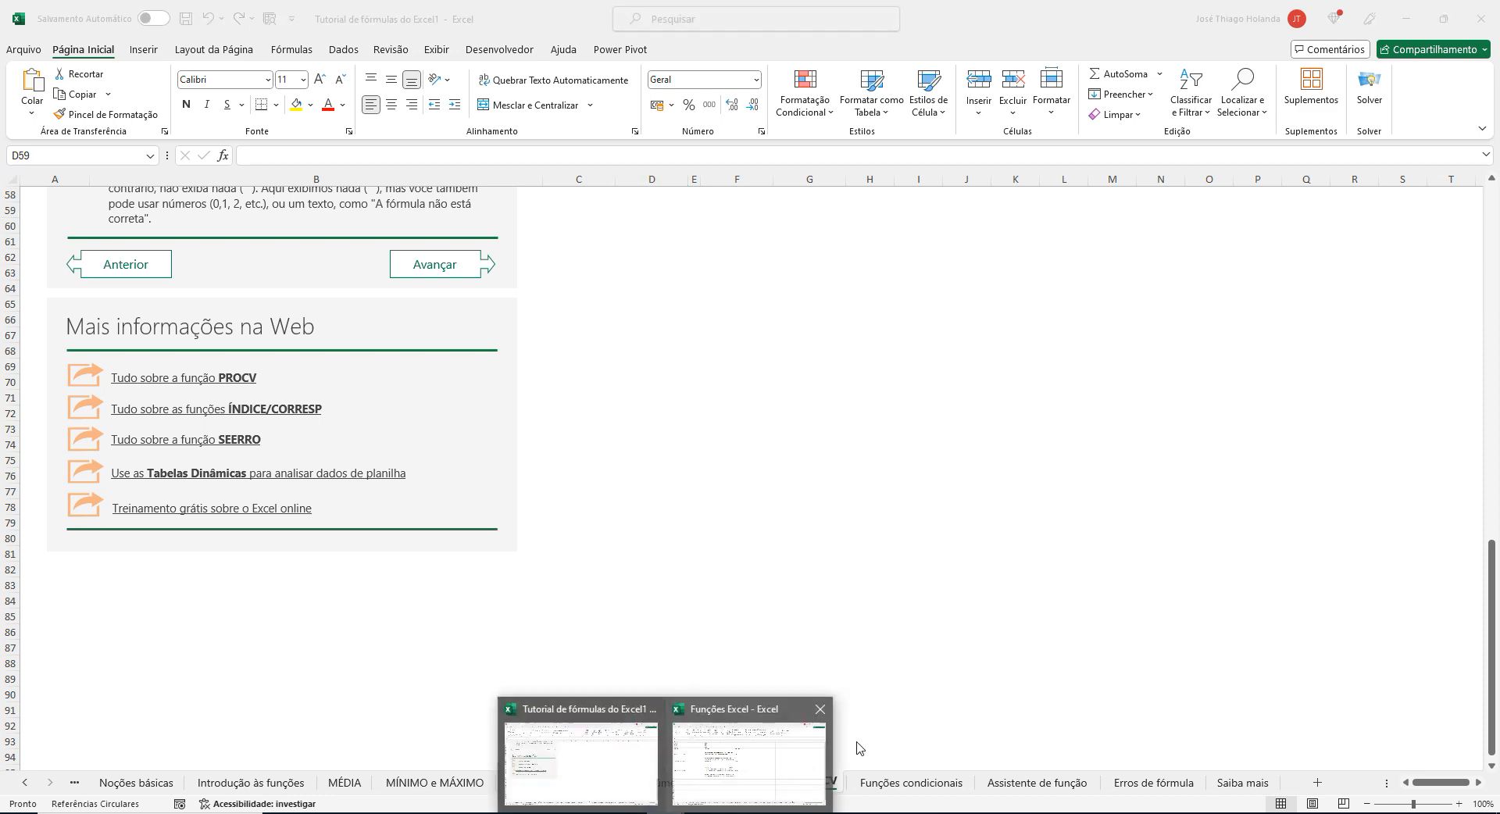
pyautogui.click(785, 748)
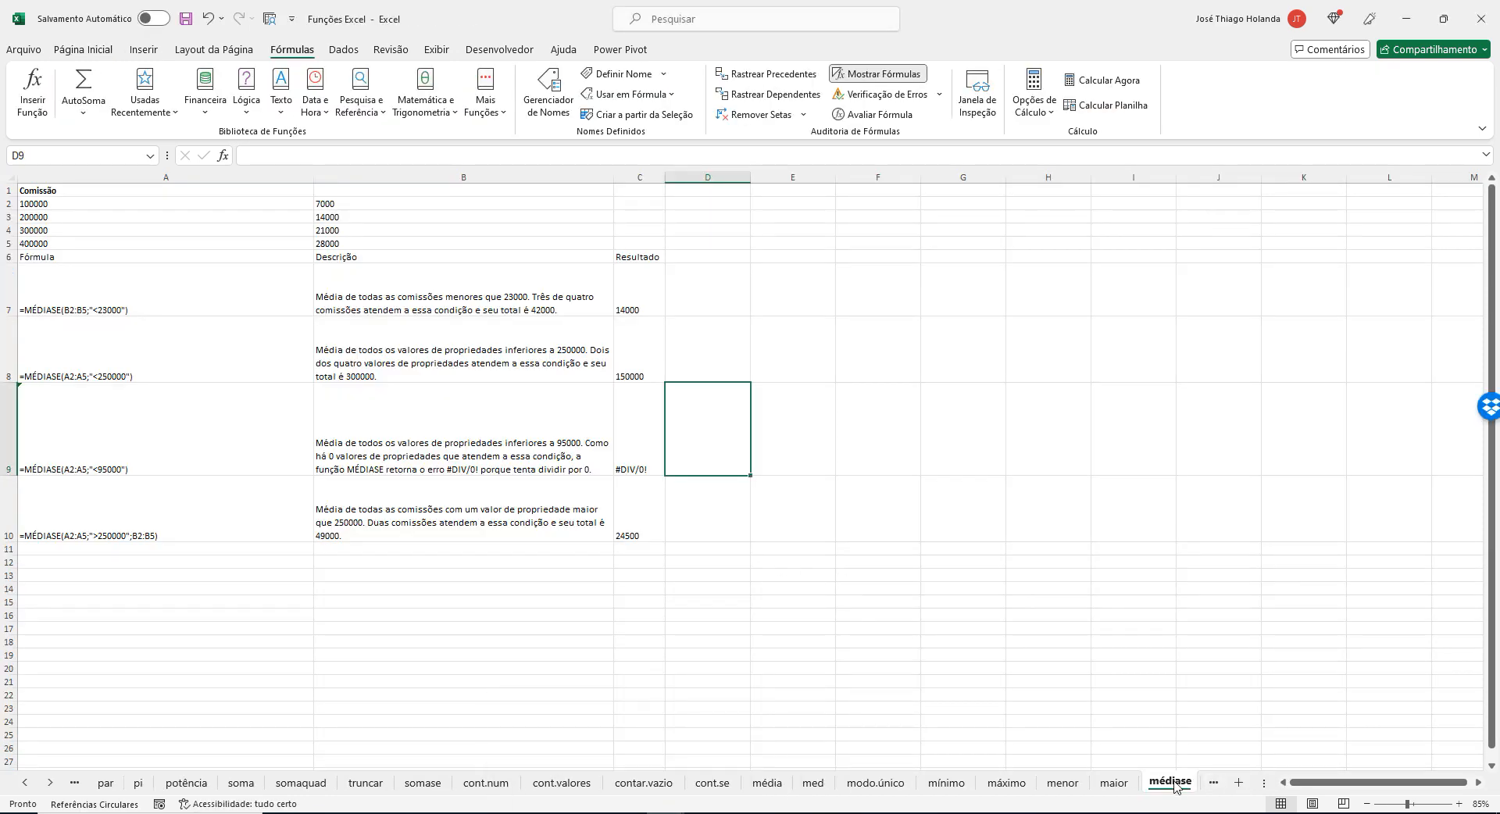
pyautogui.click(1213, 784)
pyautogui.click(1214, 783)
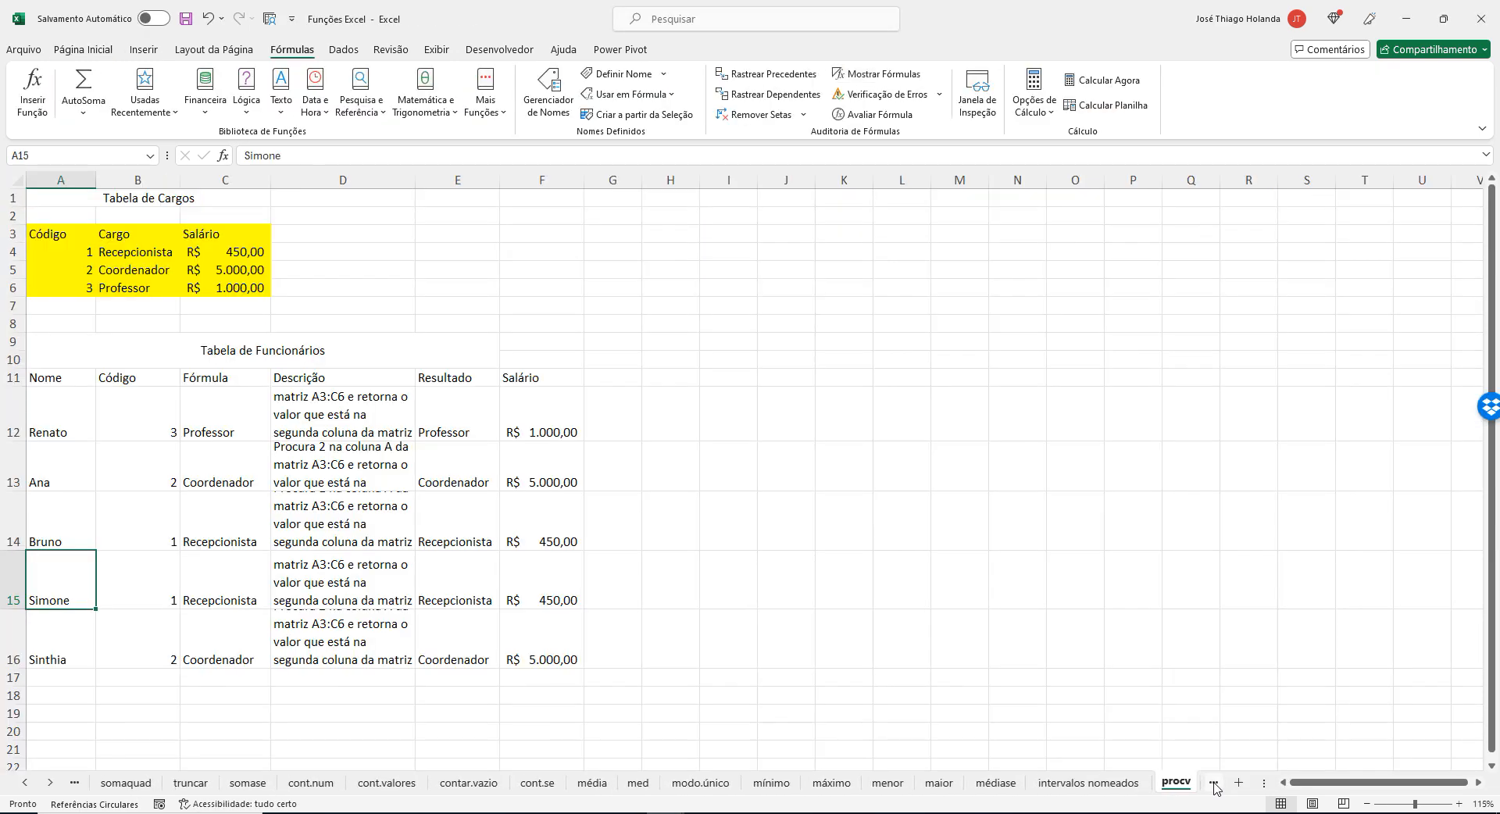
pyautogui.click(1213, 784)
pyautogui.click(1213, 784)
pyautogui.click(1213, 783)
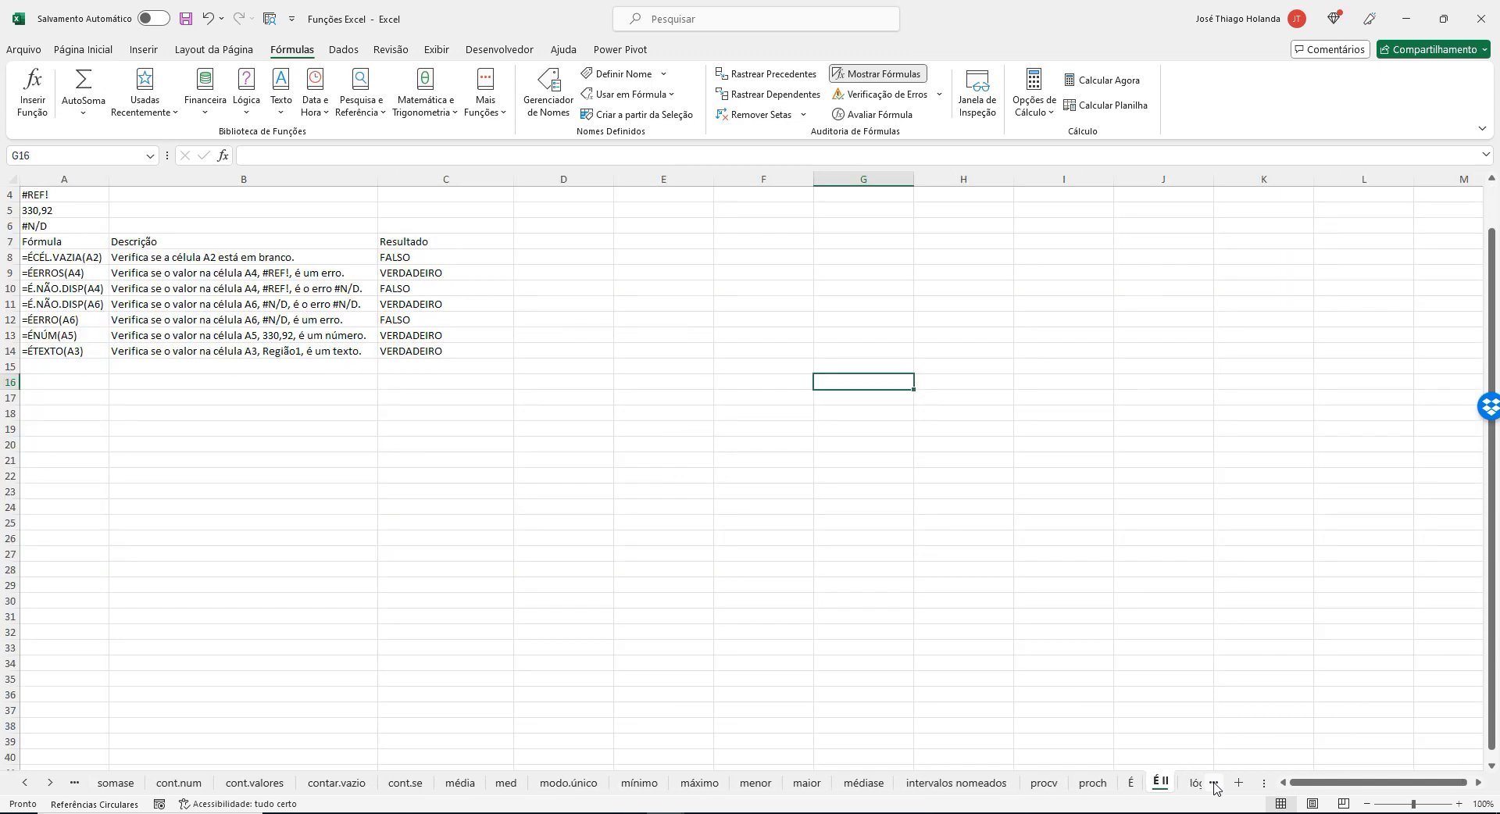
pyautogui.click(1213, 783)
pyautogui.click(1213, 784)
pyautogui.click(1214, 784)
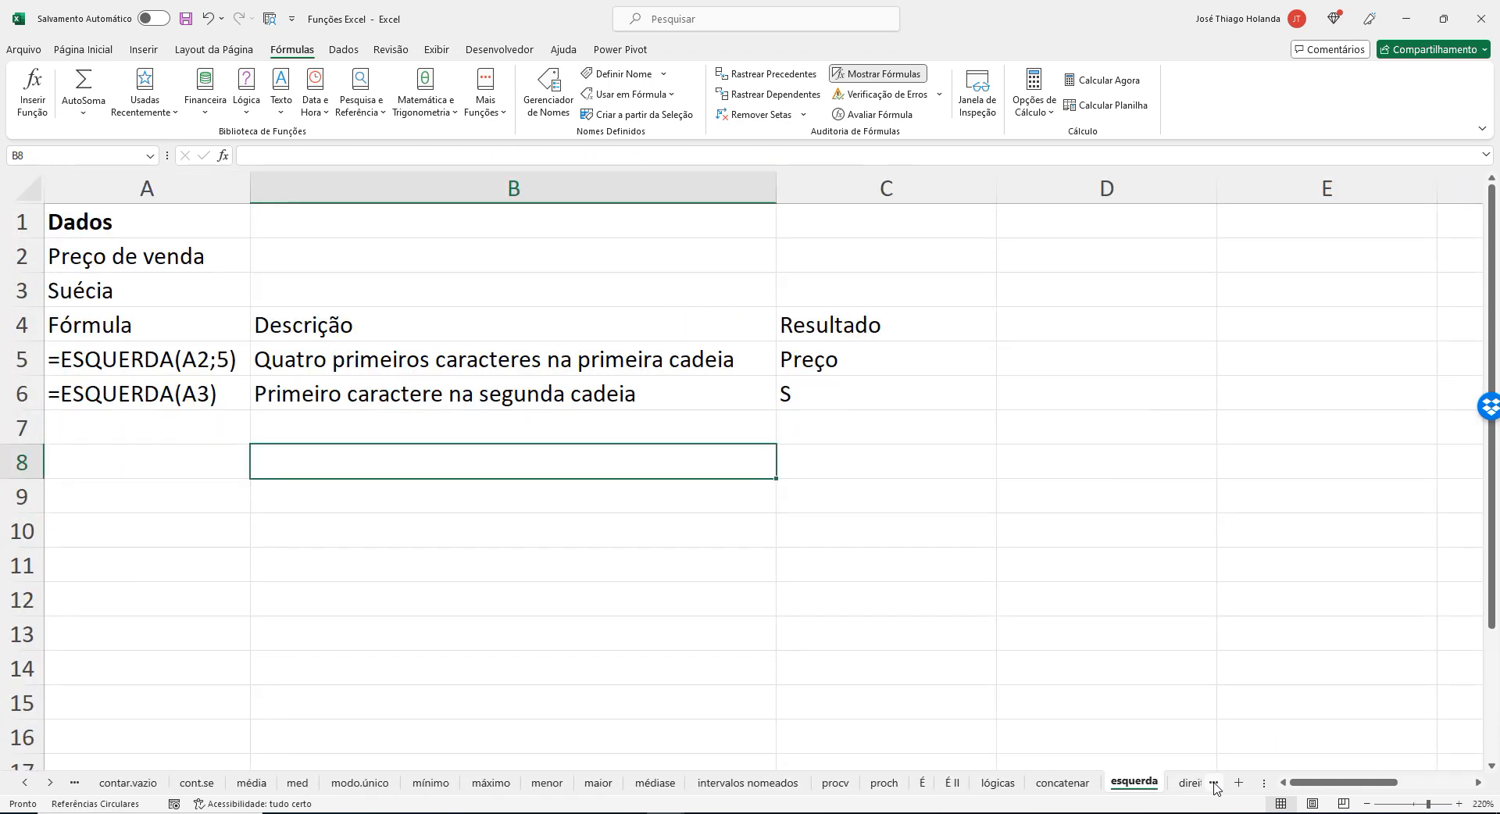
pyautogui.click(1213, 783)
pyautogui.click(1213, 784)
pyautogui.click(1213, 783)
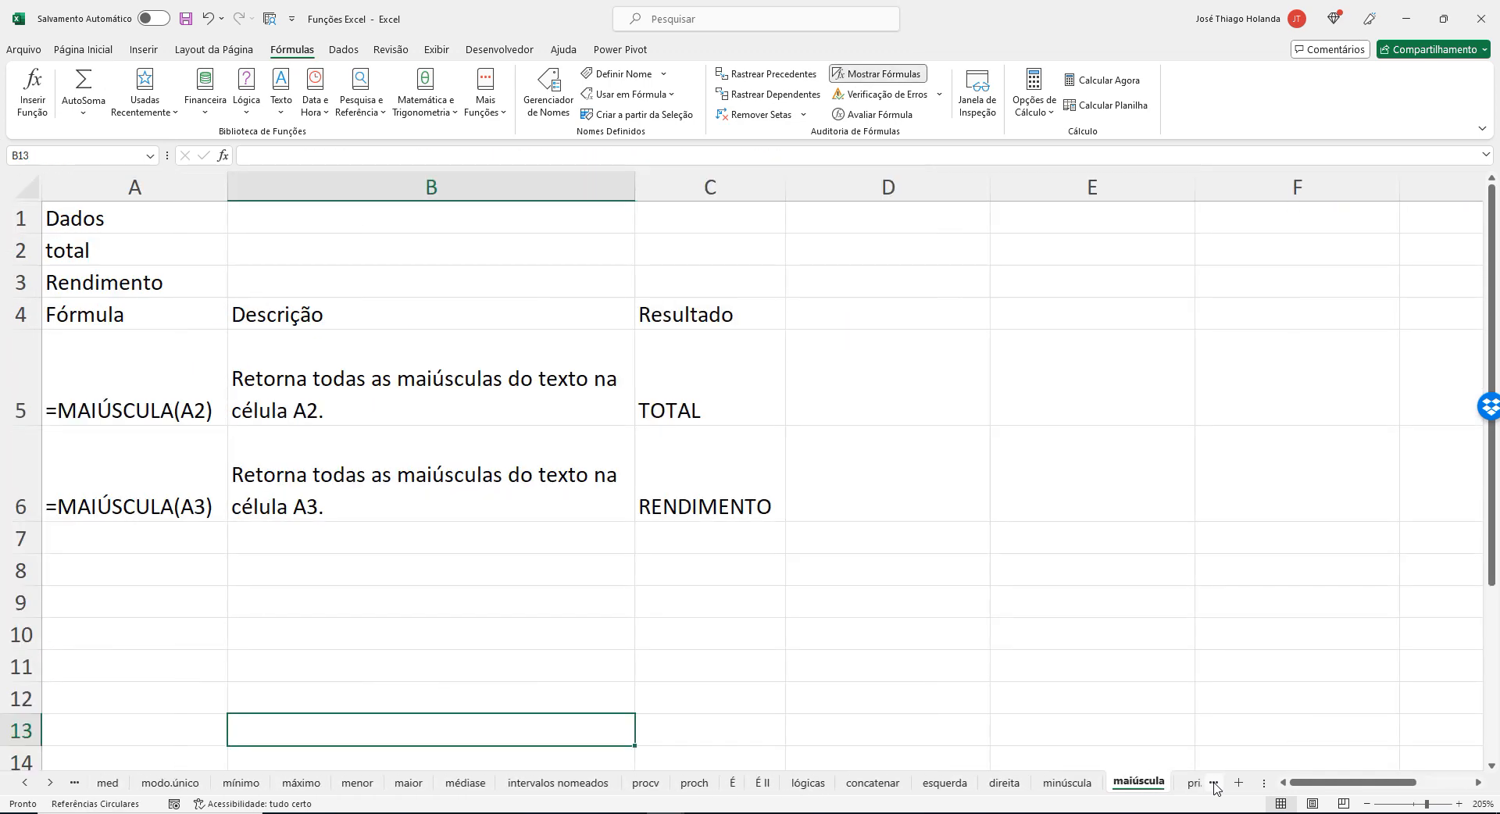
pyautogui.click(1213, 783)
# Widen the sheet tab area so more of the workbook's sheet names fit.
pyautogui.moveTo(1102, 784); pyautogui.dragTo(1006, 787)
pyautogui.moveTo(1263, 783); pyautogui.dragTo(1349, 783)
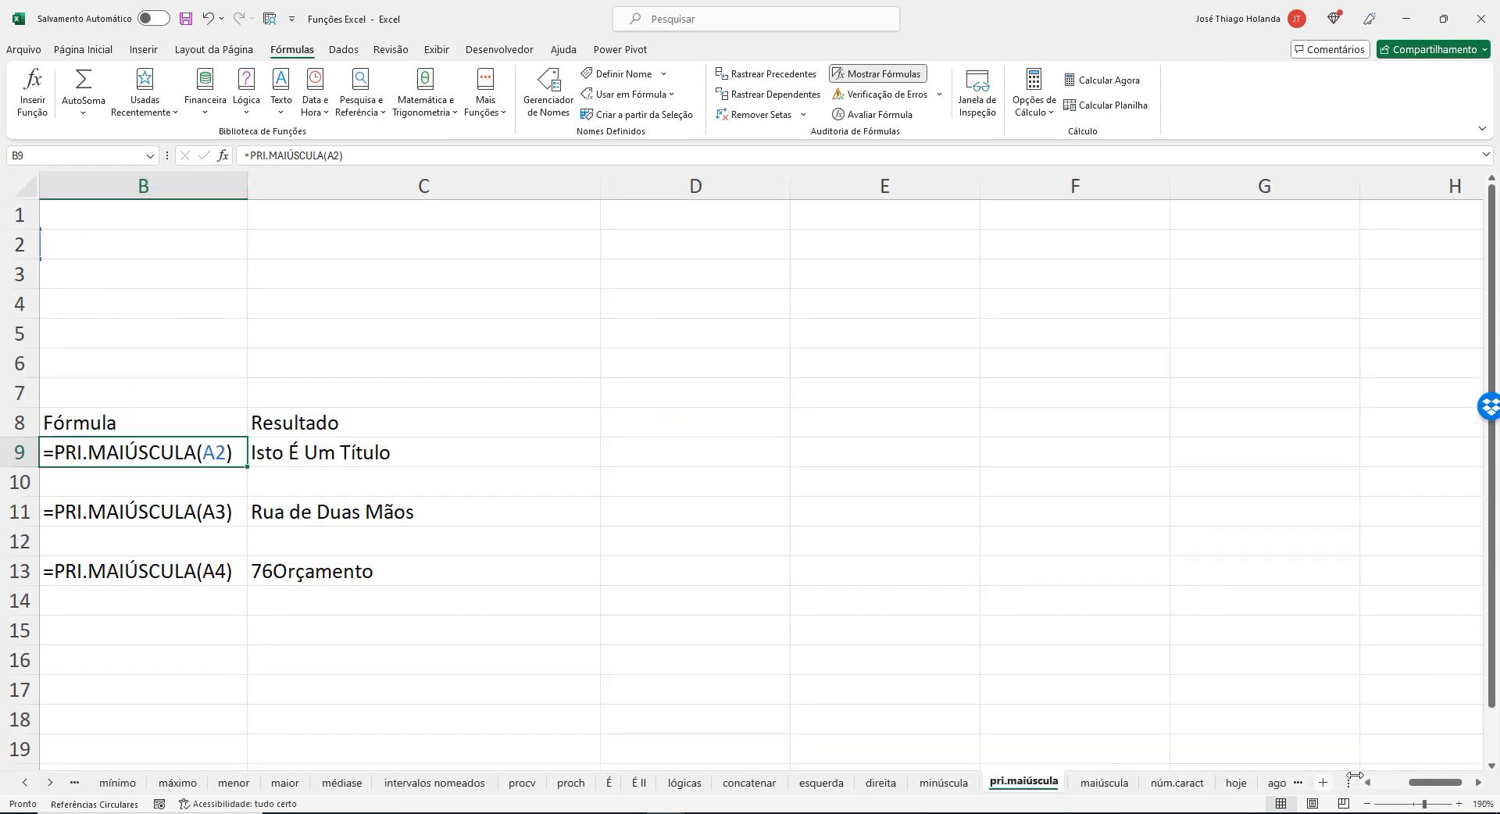
pyautogui.click(1479, 783)
pyautogui.click(1479, 784)
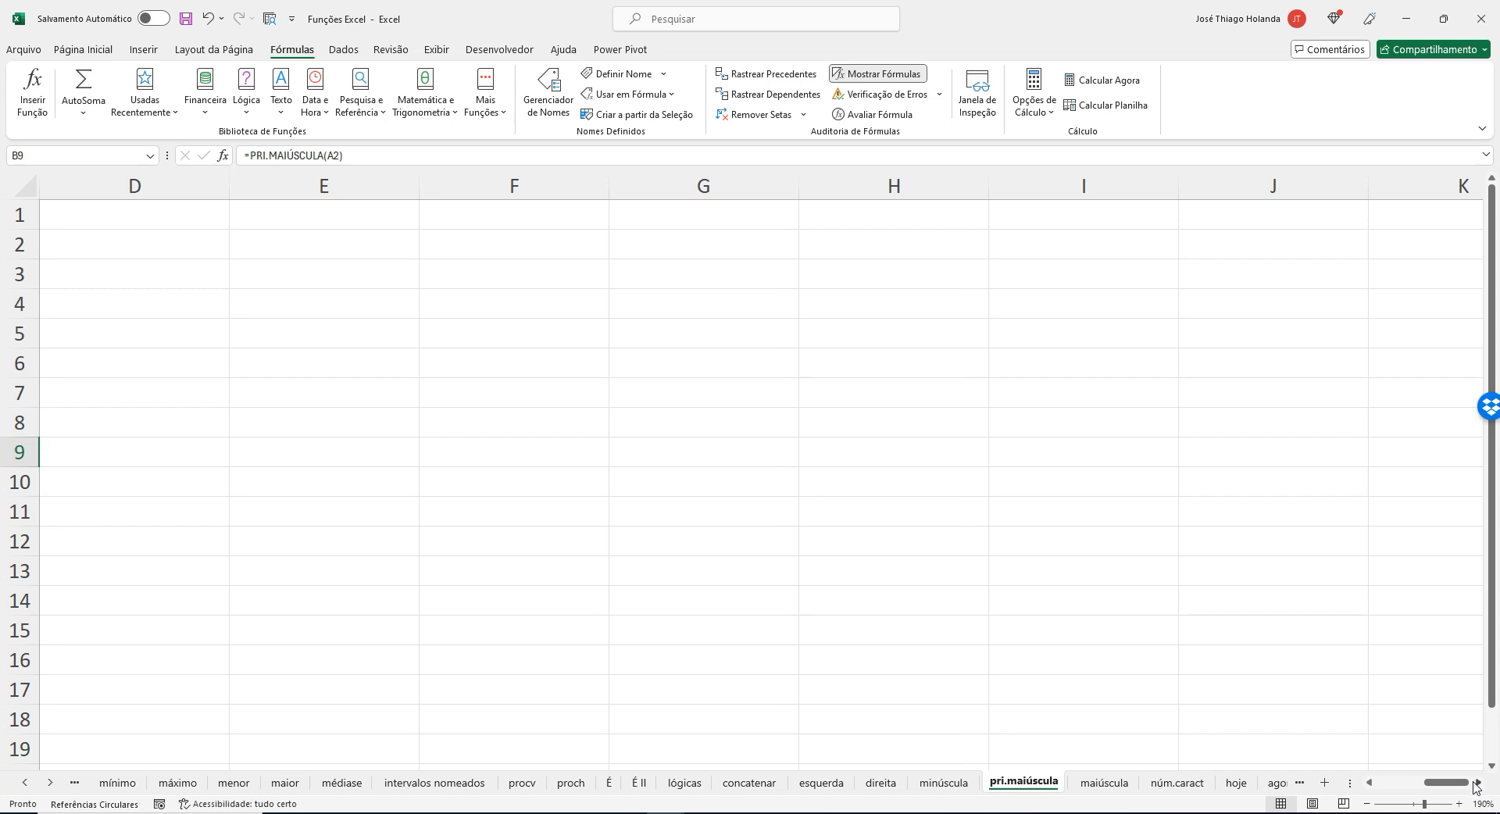
pyautogui.click(1478, 785)
pyautogui.click(1479, 785)
# Browse the remaining date function sheets through to the autosoma sheet and select cell E10 there.
pyautogui.click(1300, 783)
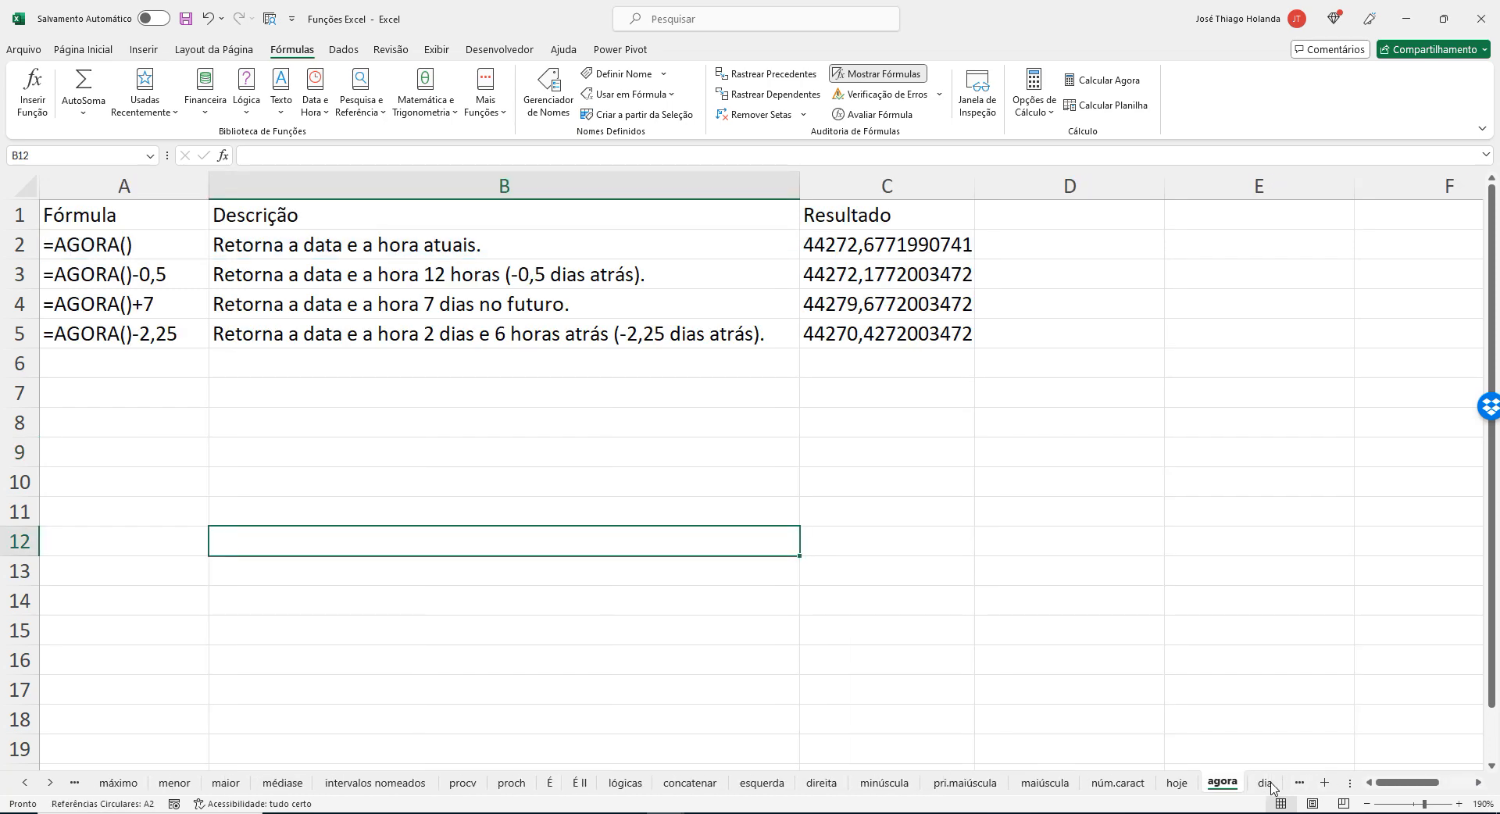
pyautogui.click(1267, 784)
pyautogui.click(1298, 785)
pyautogui.click(1299, 784)
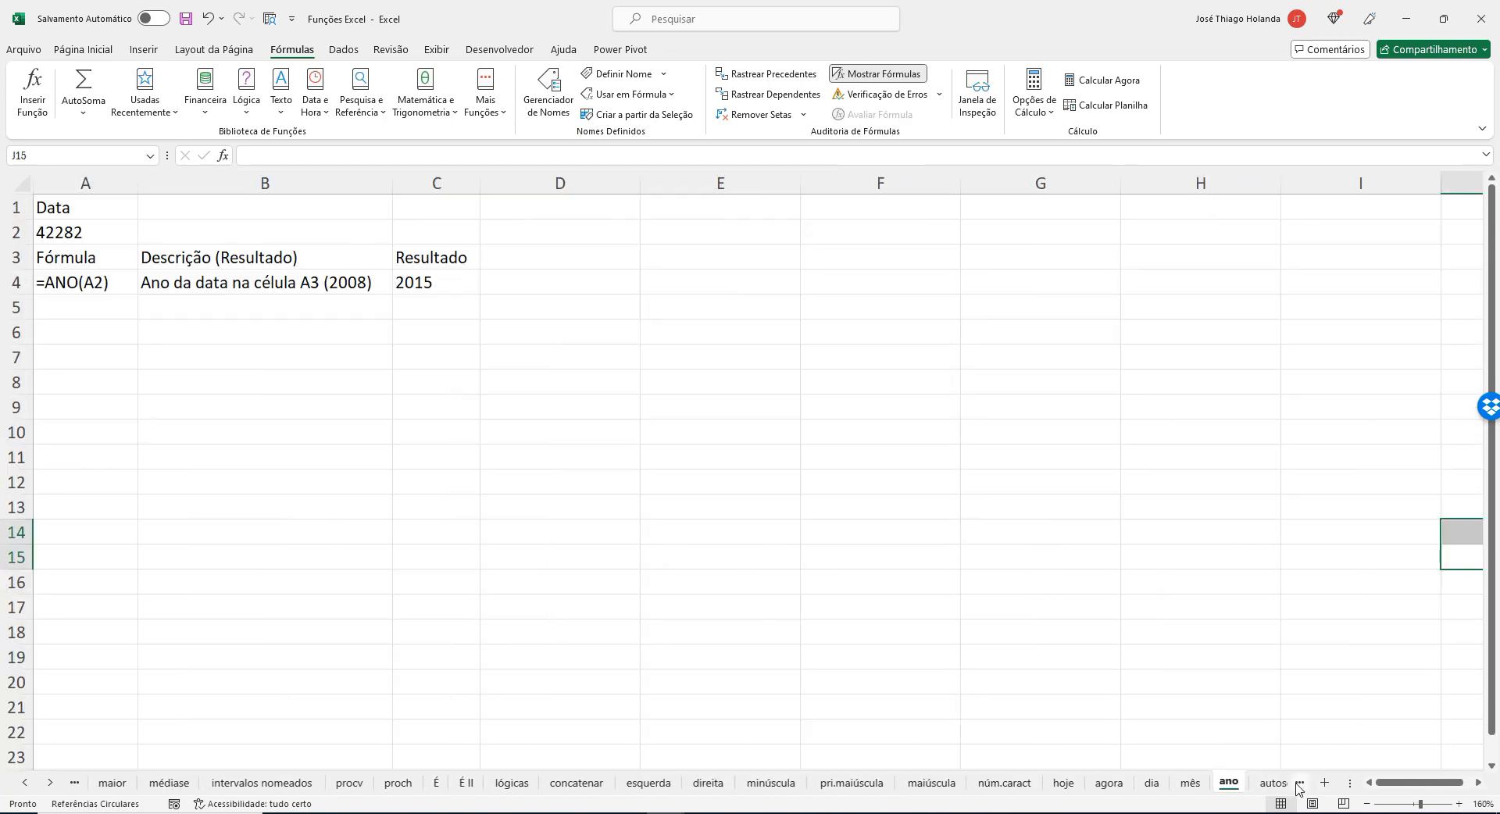
pyautogui.click(1298, 784)
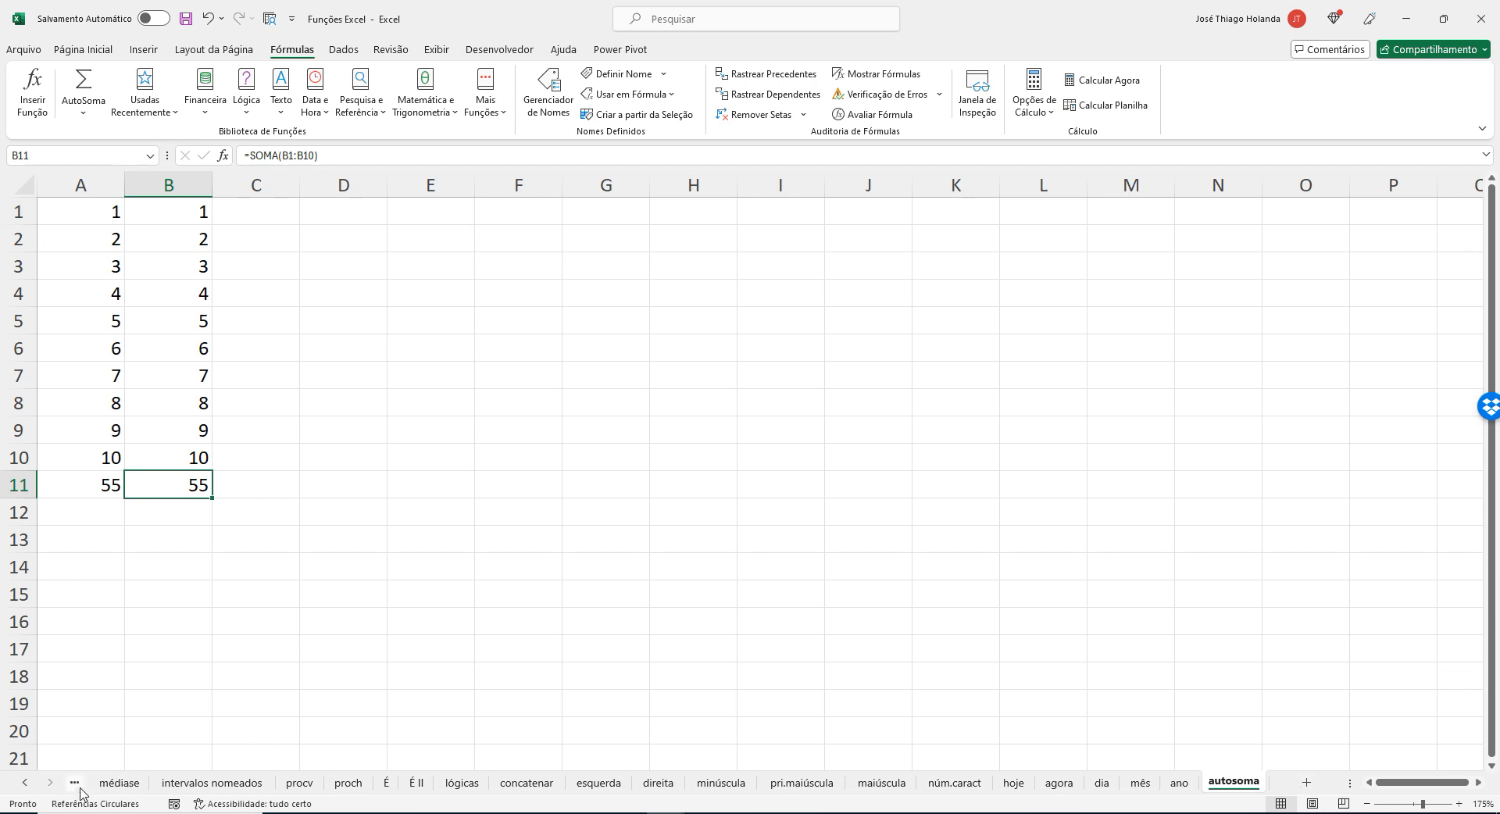
pyautogui.click(436, 452)
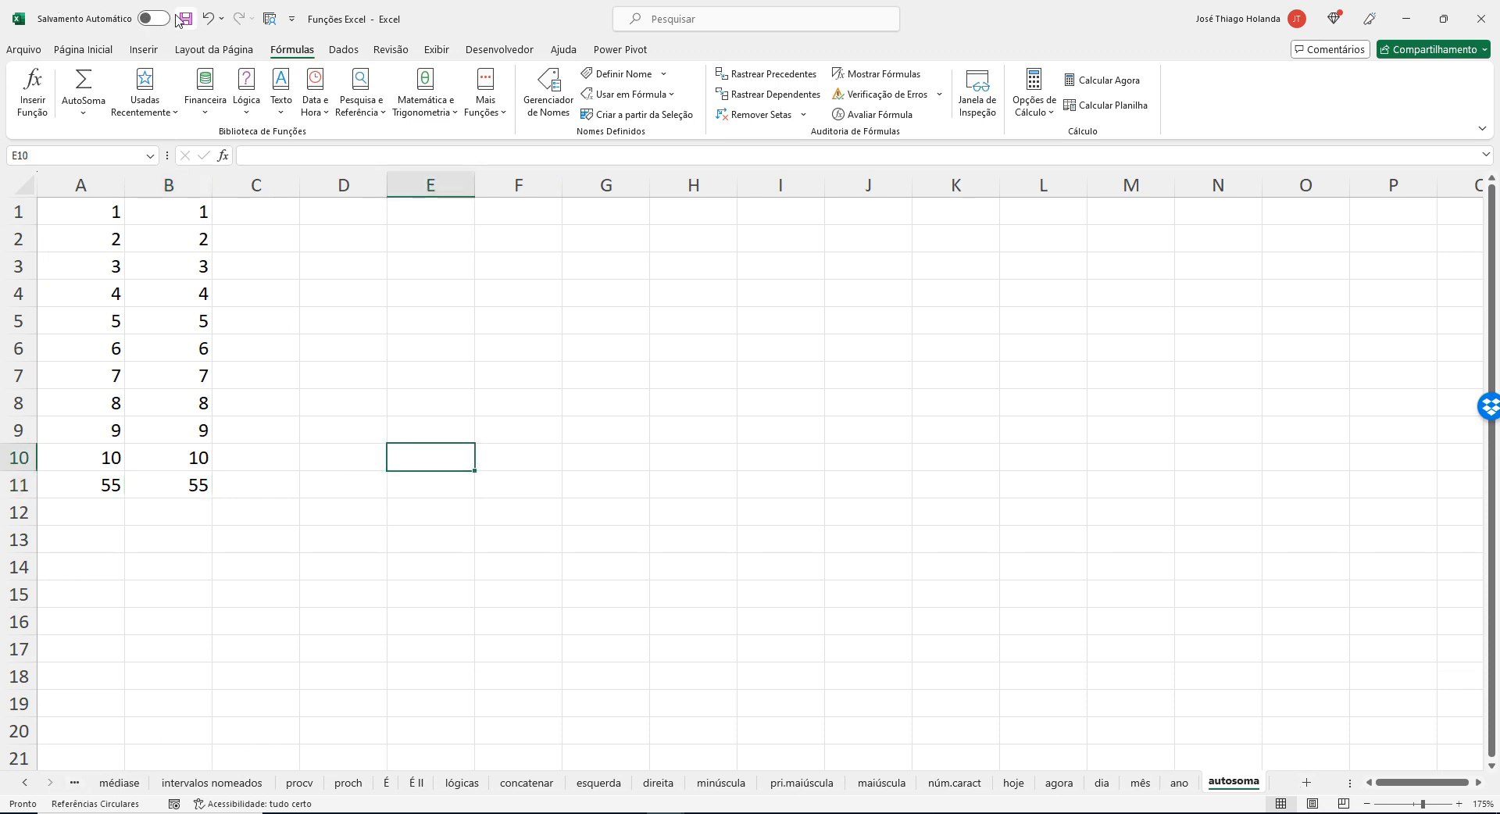
# Switch to Chrome, close the Simulado de Excel tab and show the Curso de Excel para Análise de Dados class in Google Sala de Aula.
pyautogui.click(513, 813)
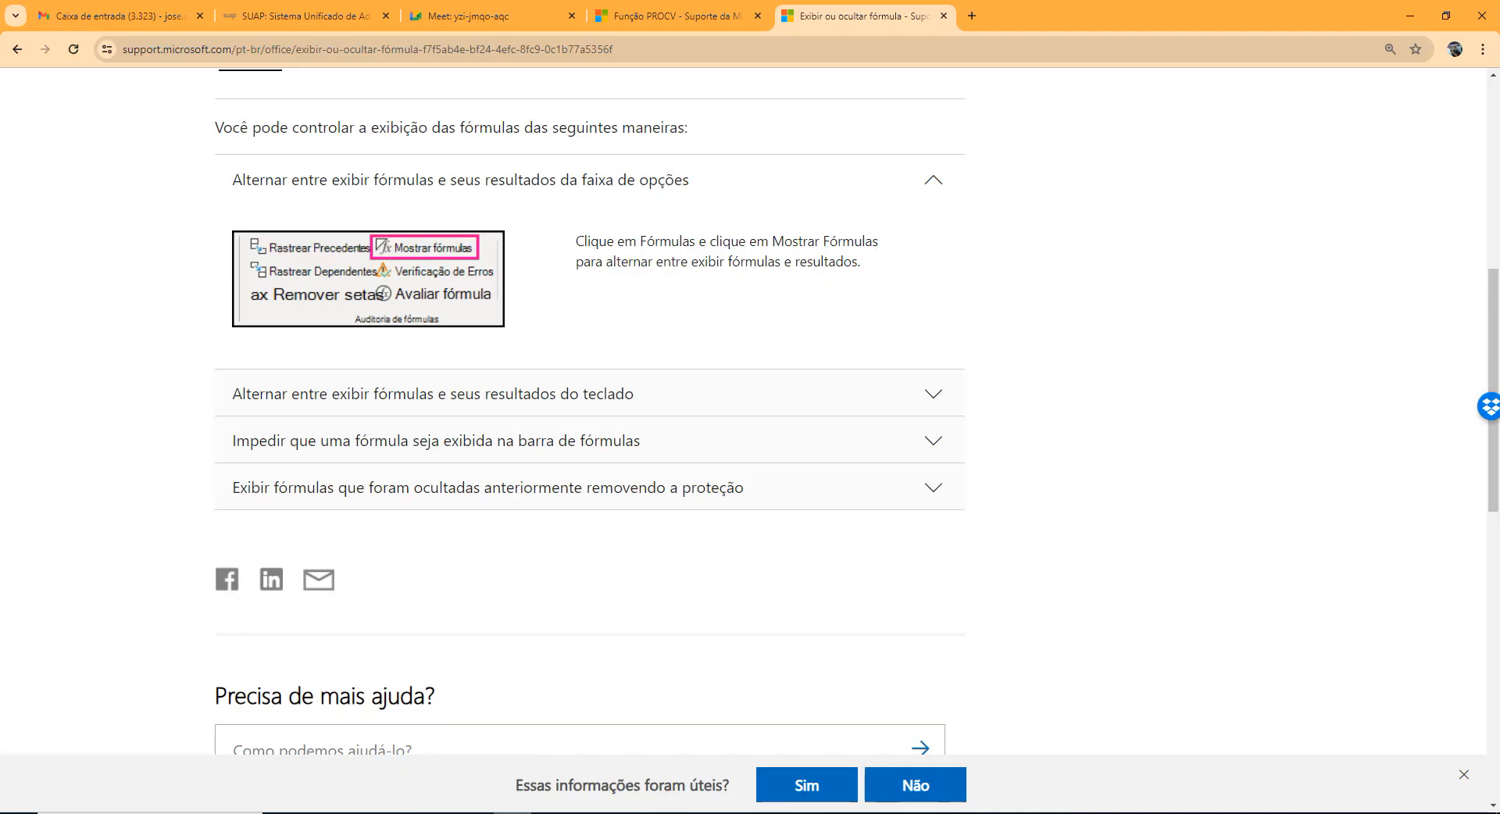
pyautogui.click(704, 7)
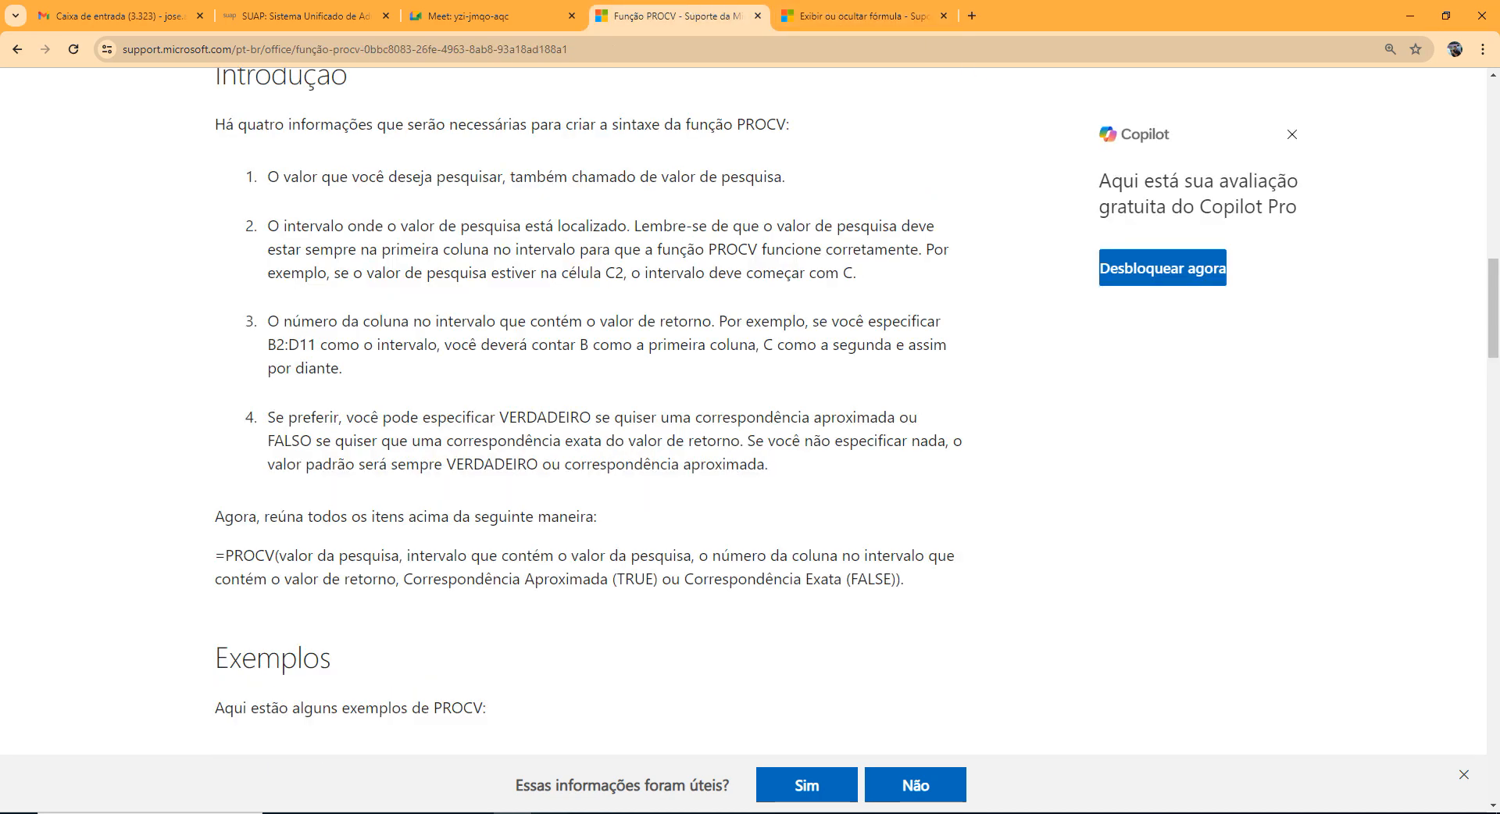
pyautogui.click(549, 811)
pyautogui.click(414, 16)
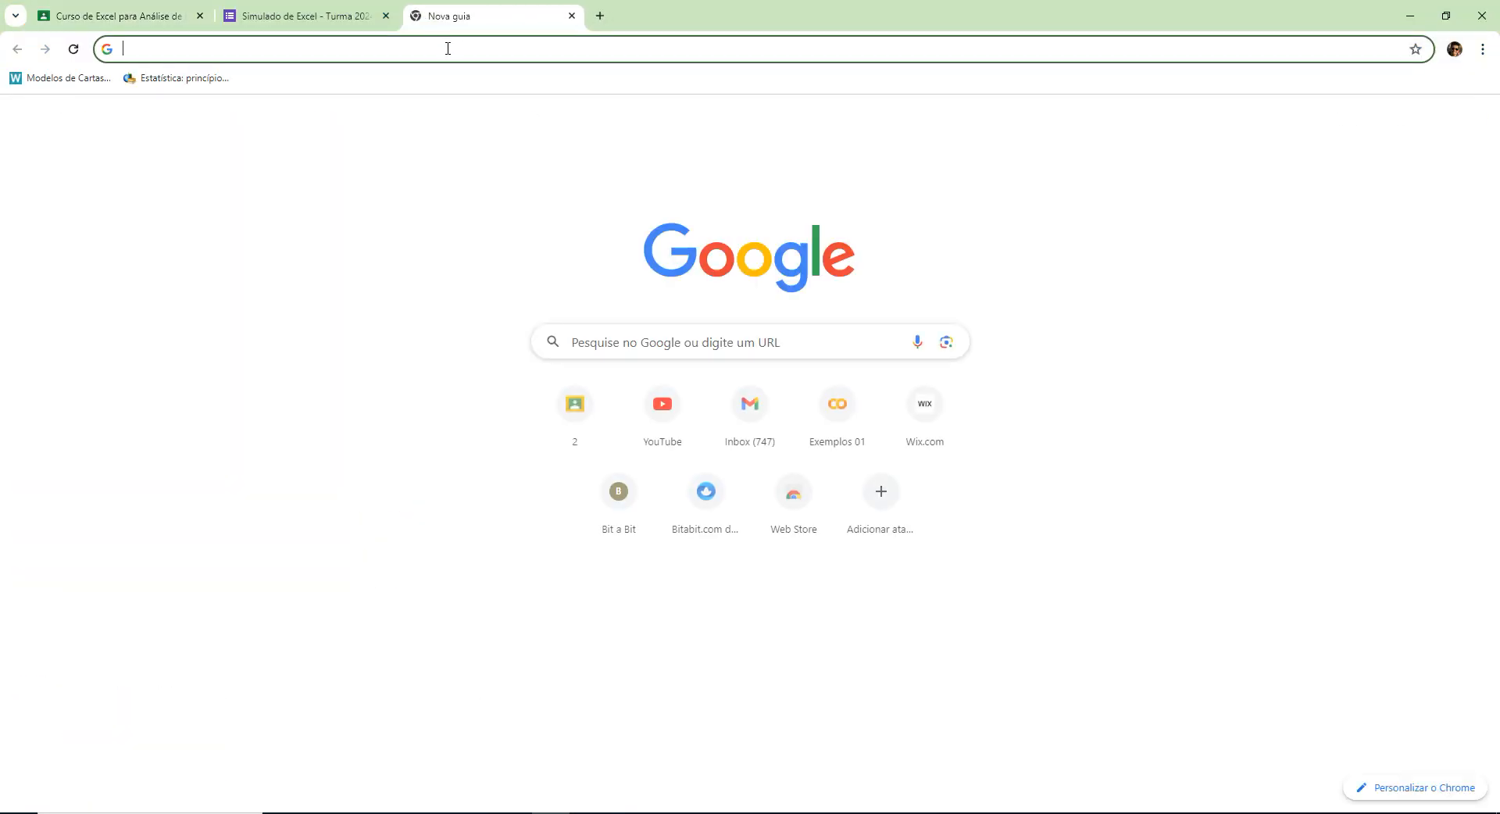
pyautogui.click(385, 16)
pyautogui.click(144, 13)
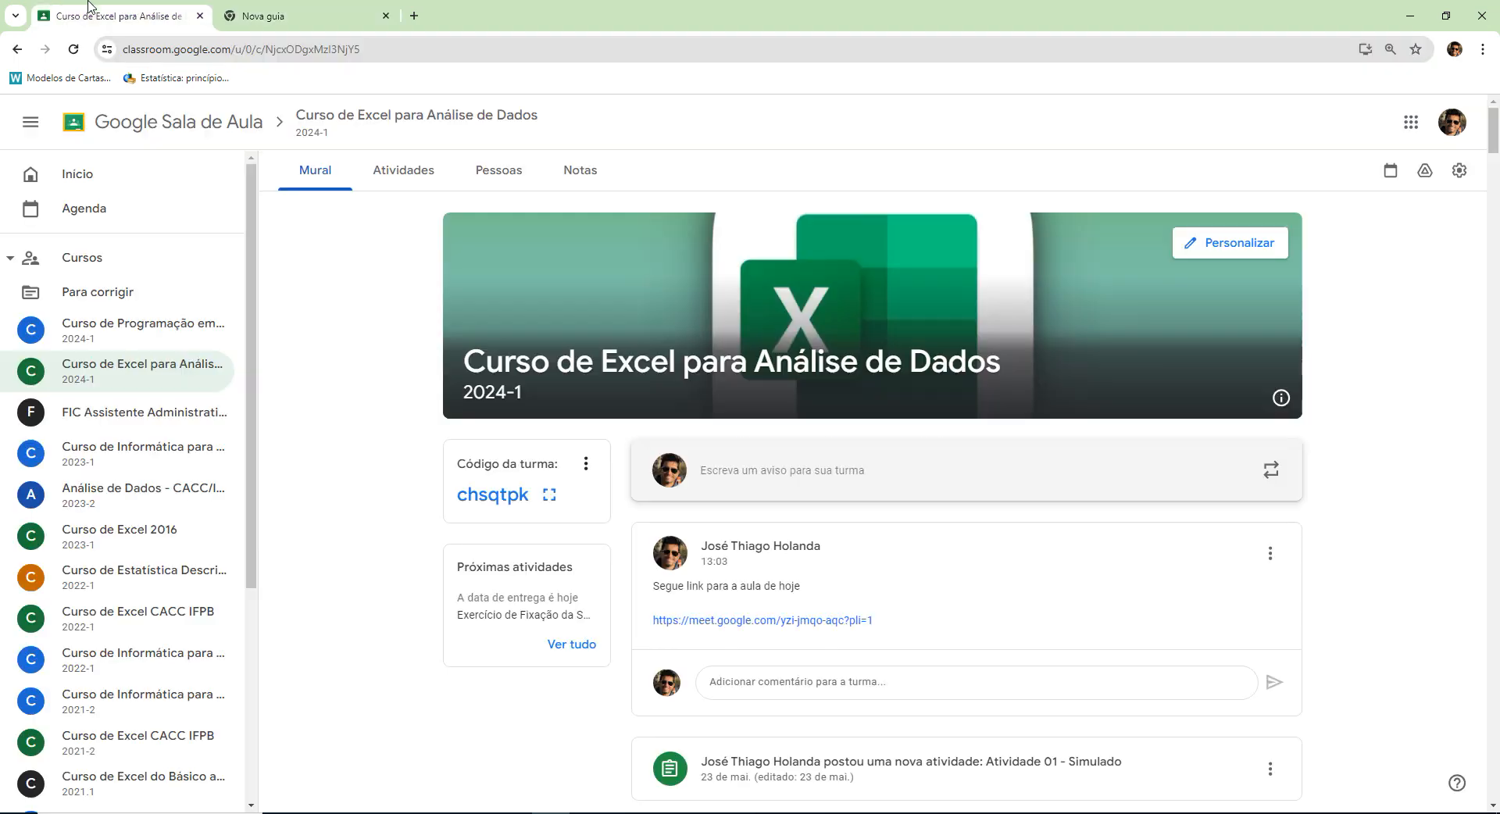
# View the class's Atividades list and check the details of Aula 07 - 21/05/2024 (ao vivo), collapsing them when done.
pyautogui.click(399, 169)
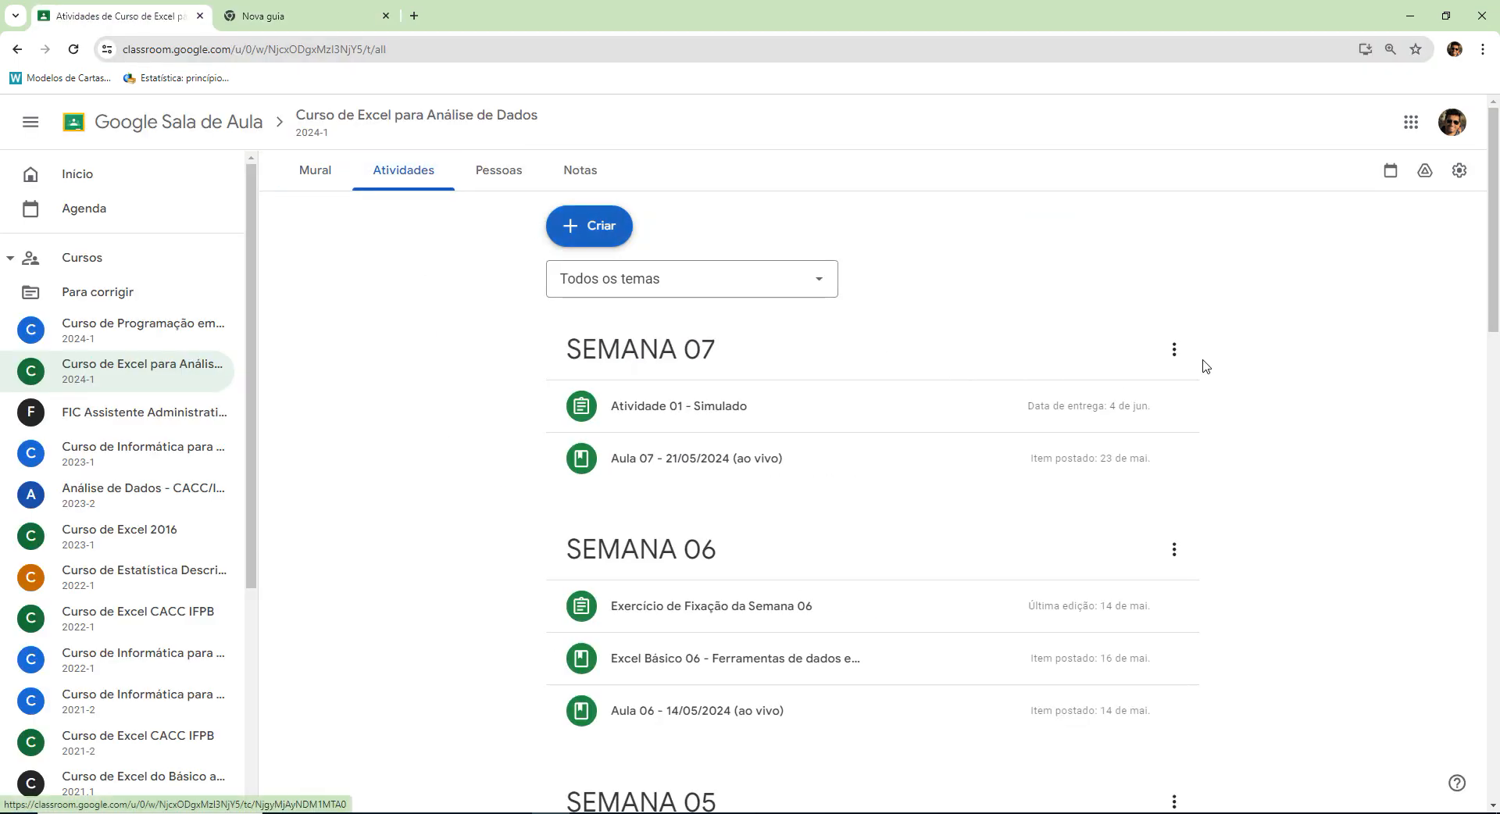
pyautogui.click(930, 475)
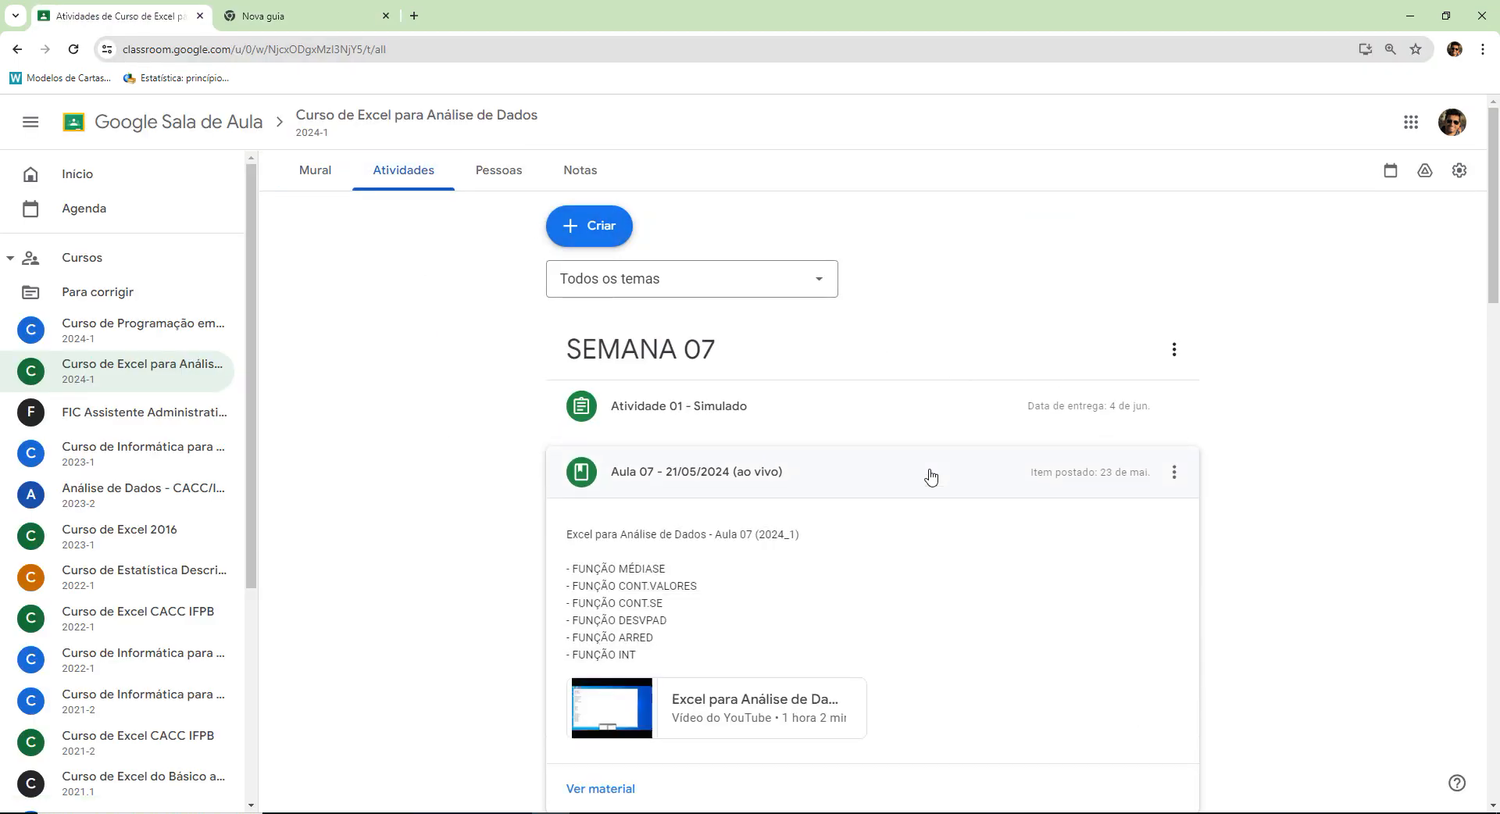
pyautogui.click(931, 475)
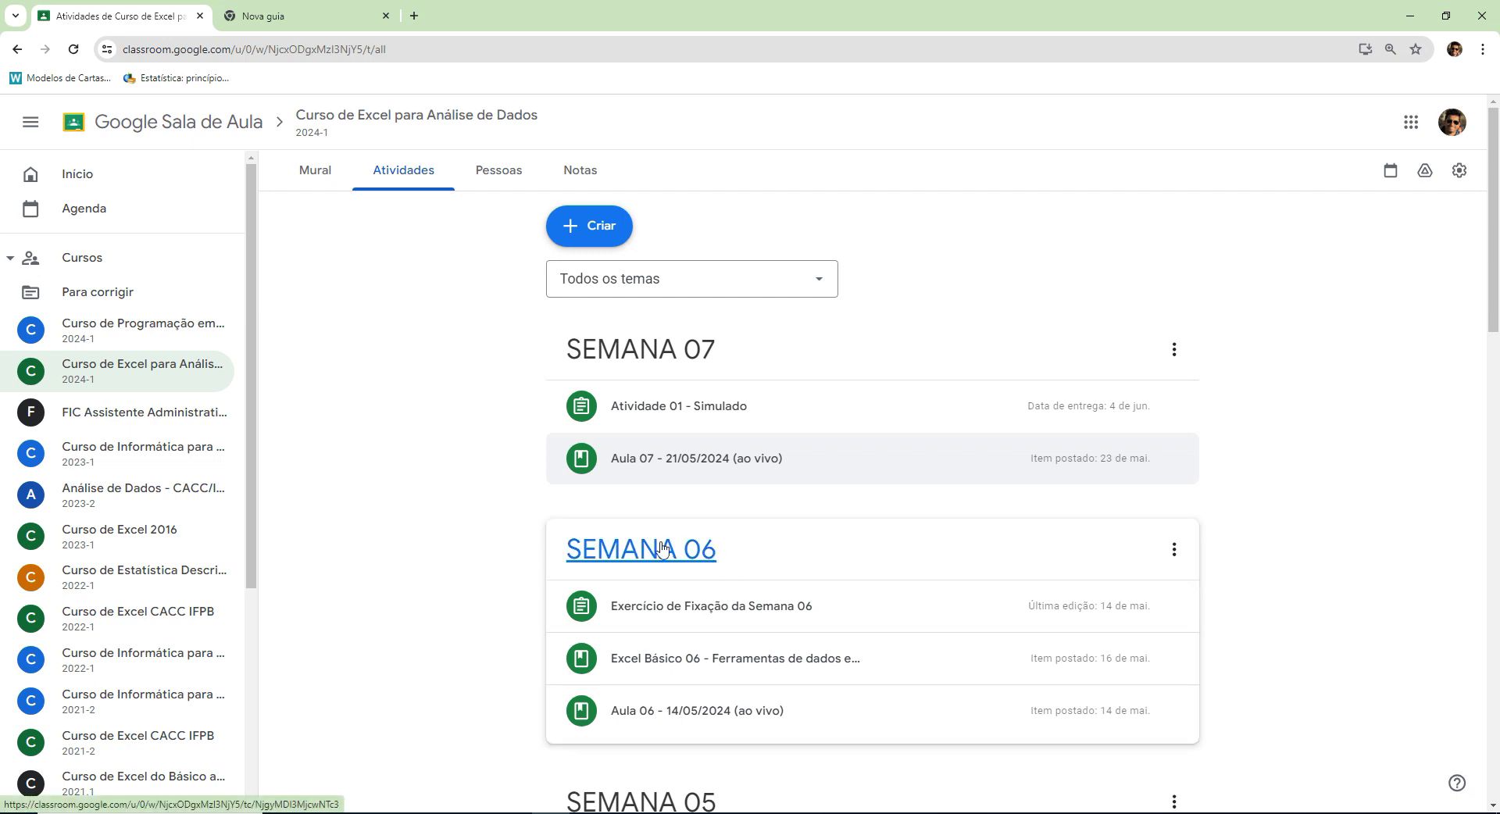
pyautogui.click(1442, 813)
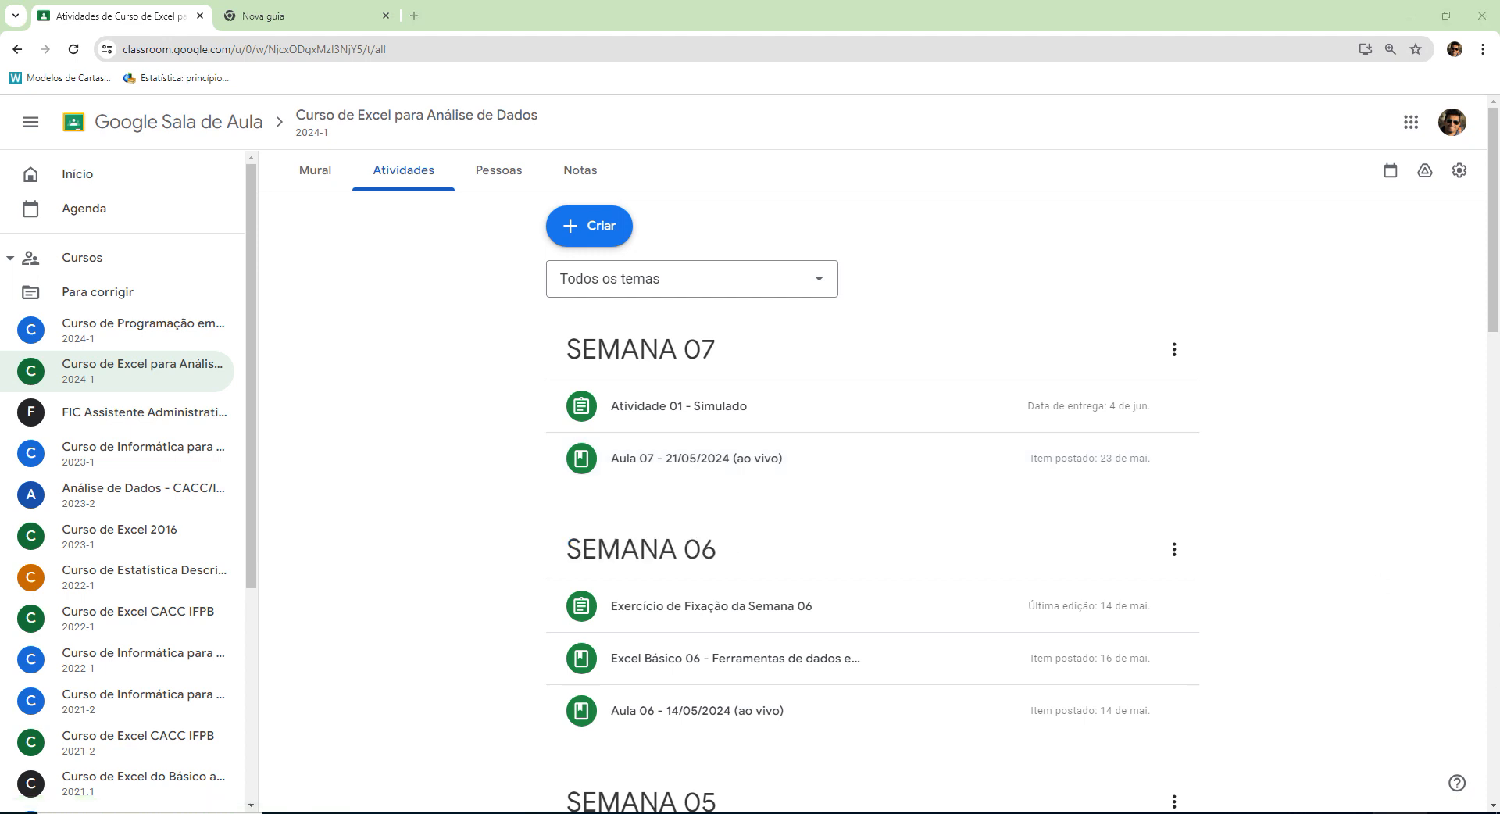
# Step through the Mondays from 27 May to 24 June 2024 in the system calendar, select 25 June and close the calendar.
pyautogui.click(1288, 541)
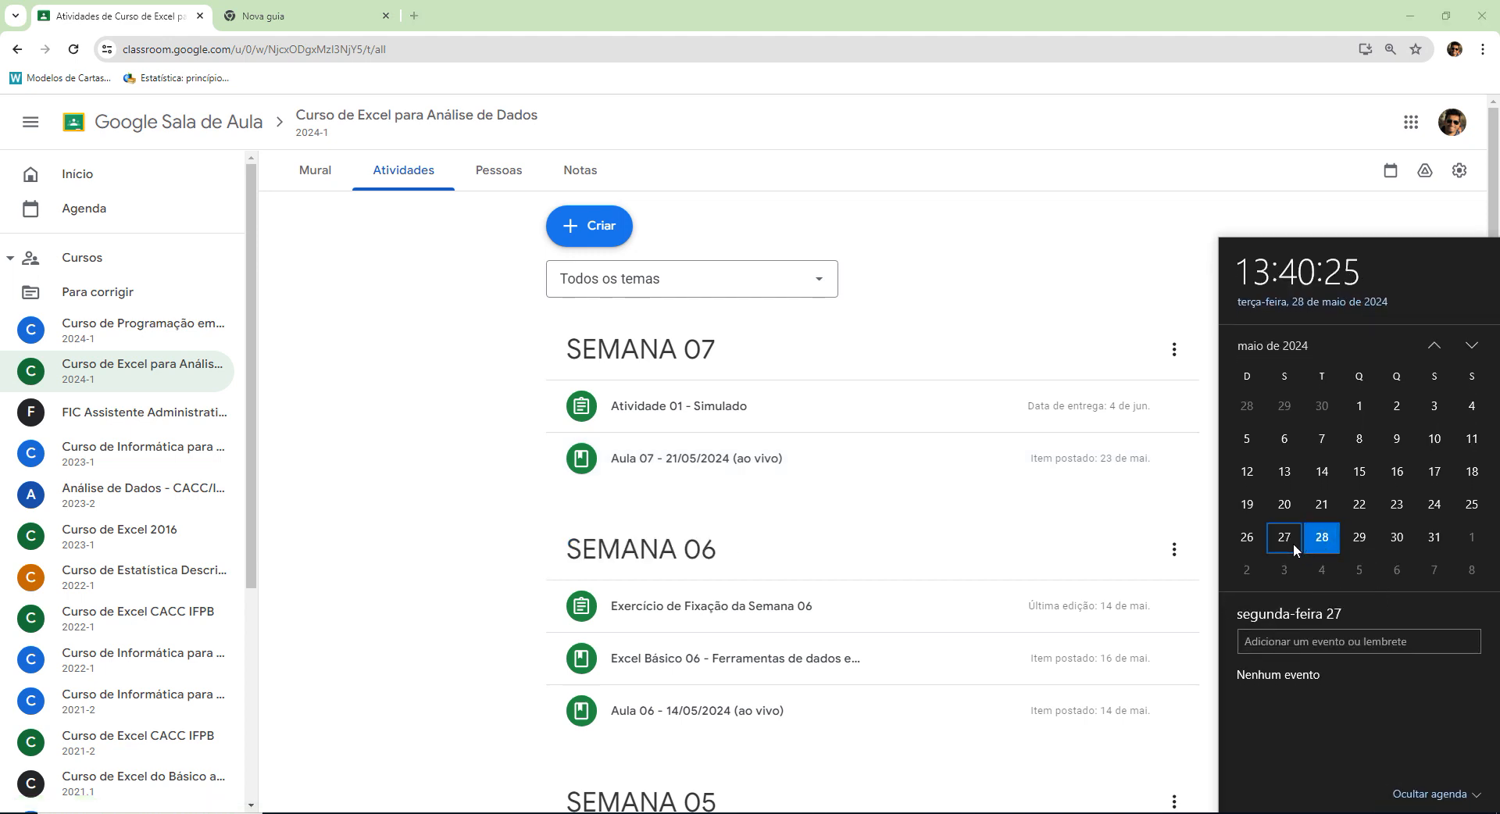
pyautogui.click(1286, 570)
pyautogui.click(1472, 345)
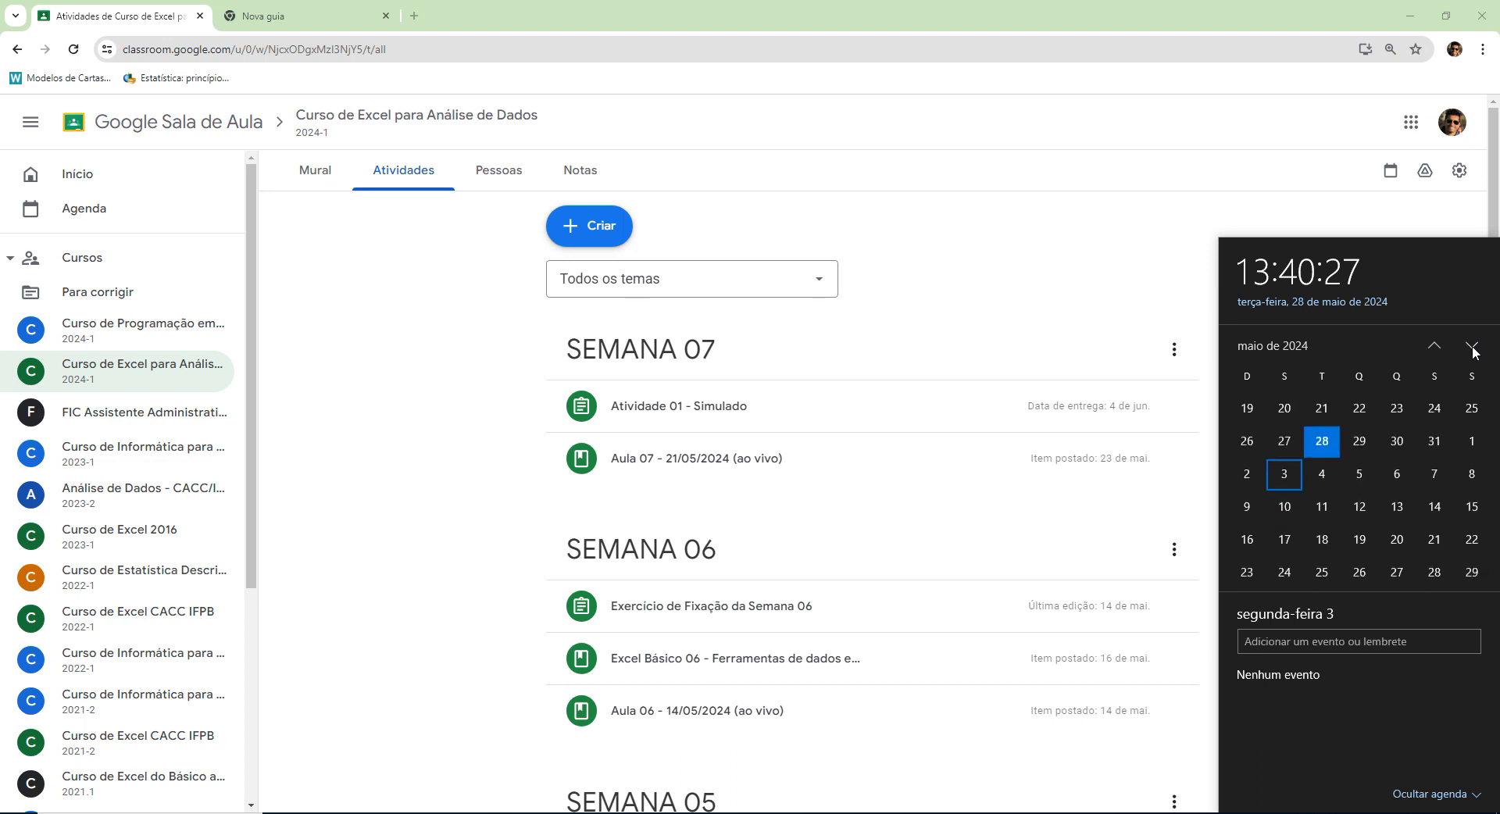
pyautogui.click(1284, 471)
pyautogui.click(1284, 504)
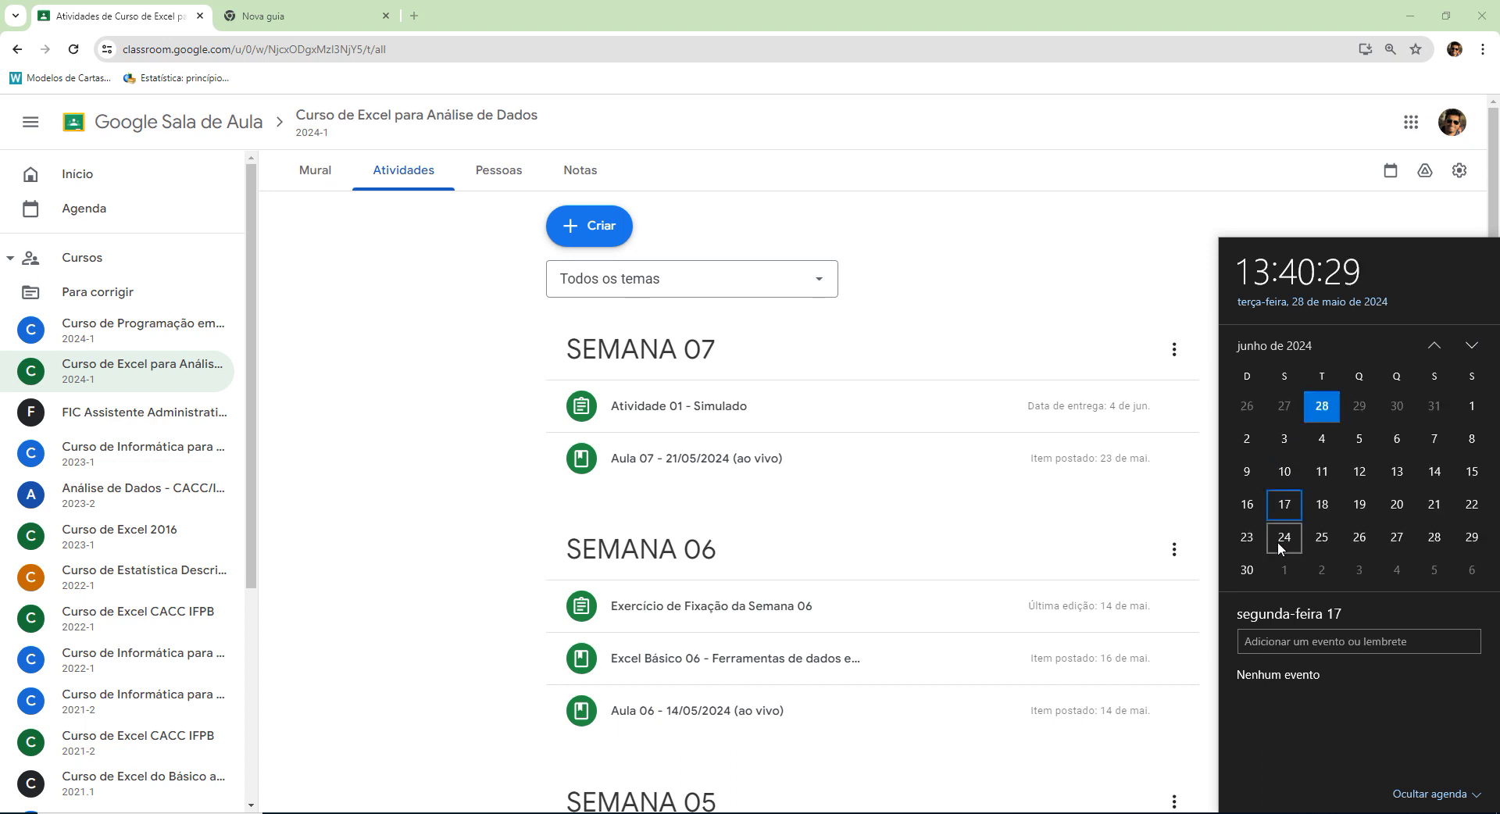
pyautogui.click(1280, 539)
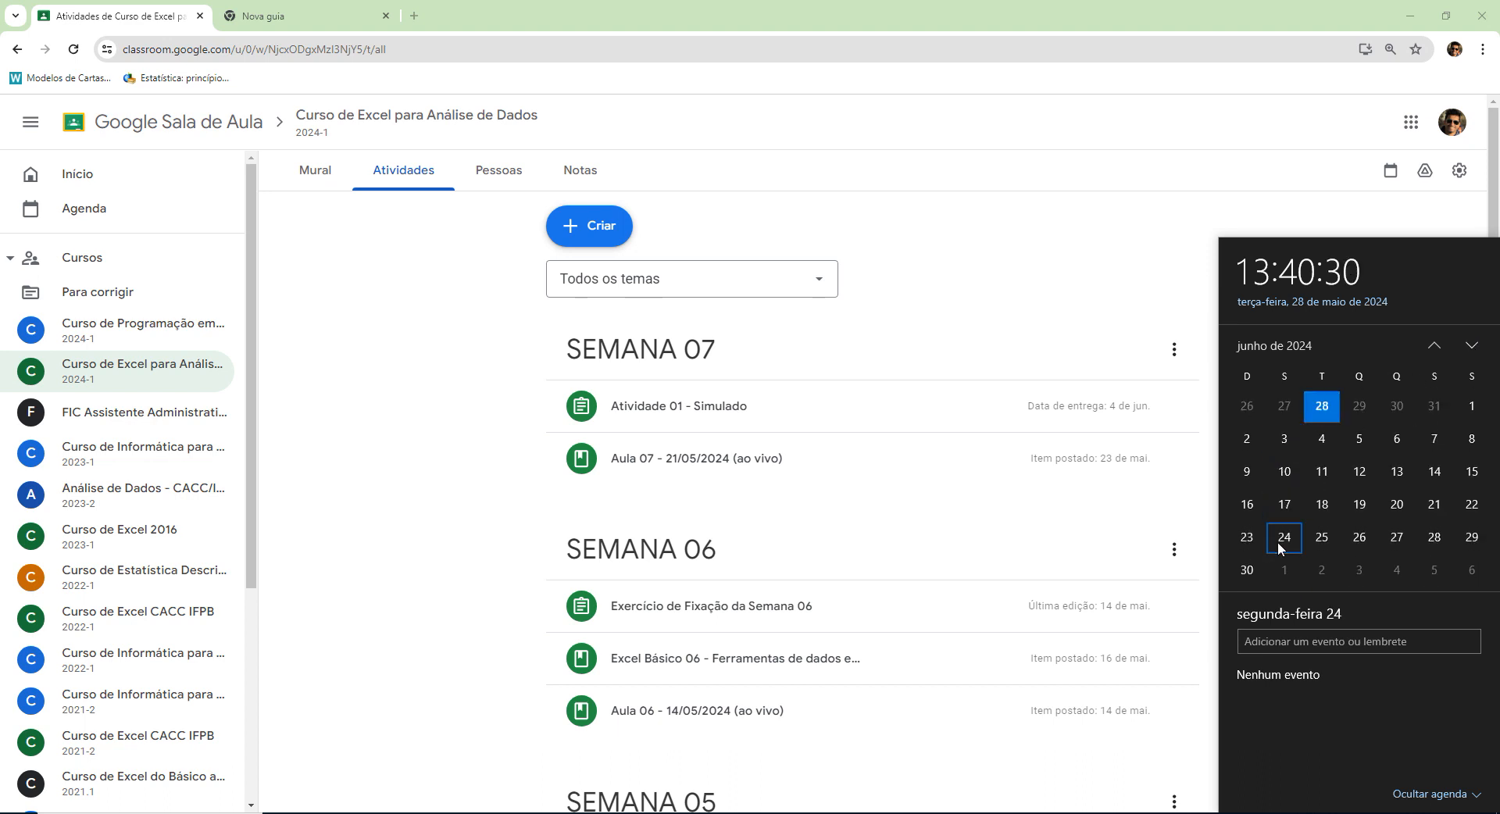
pyautogui.click(1318, 541)
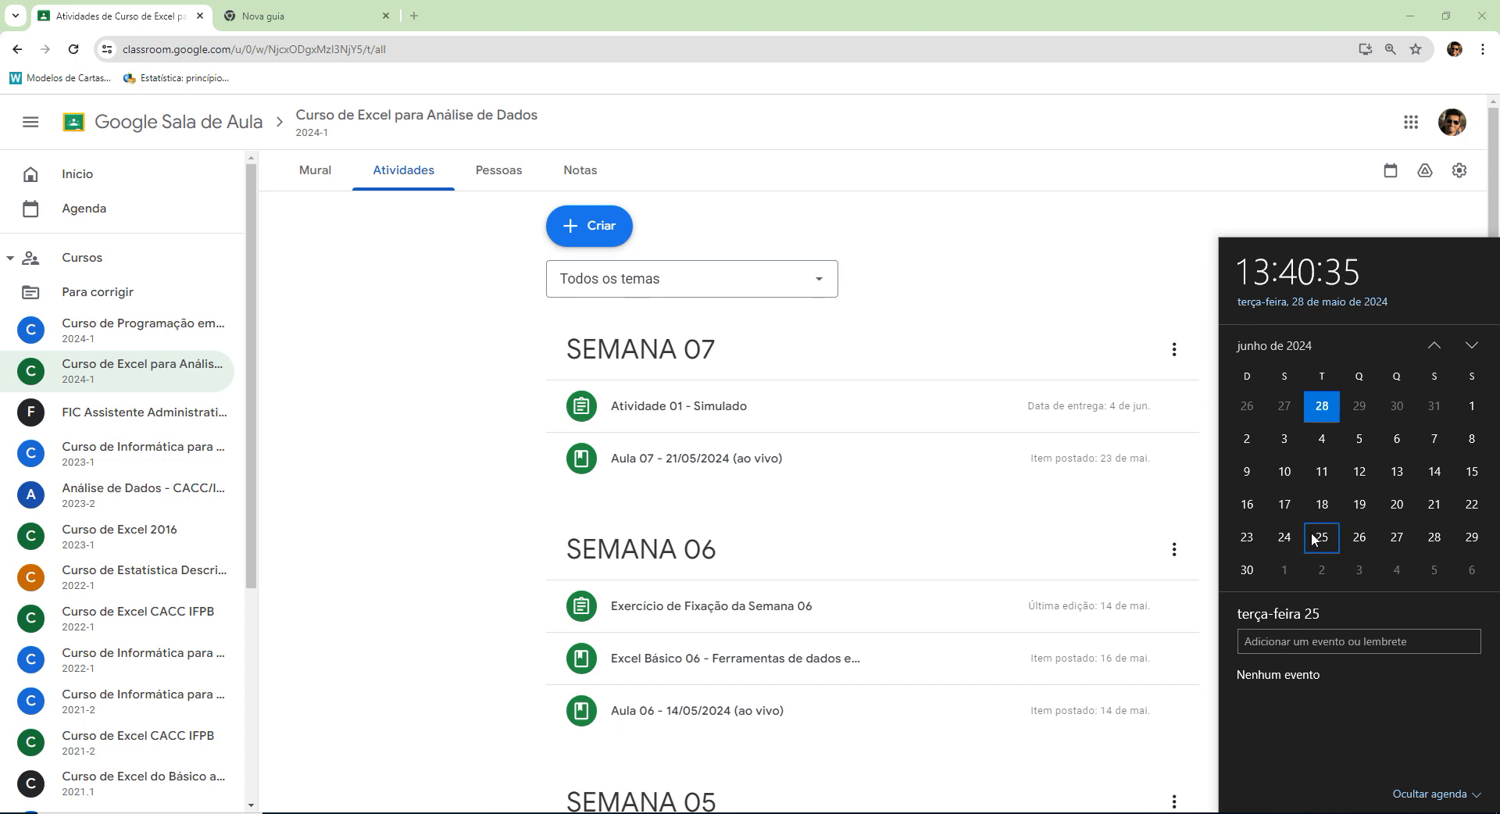
pyautogui.click(1285, 537)
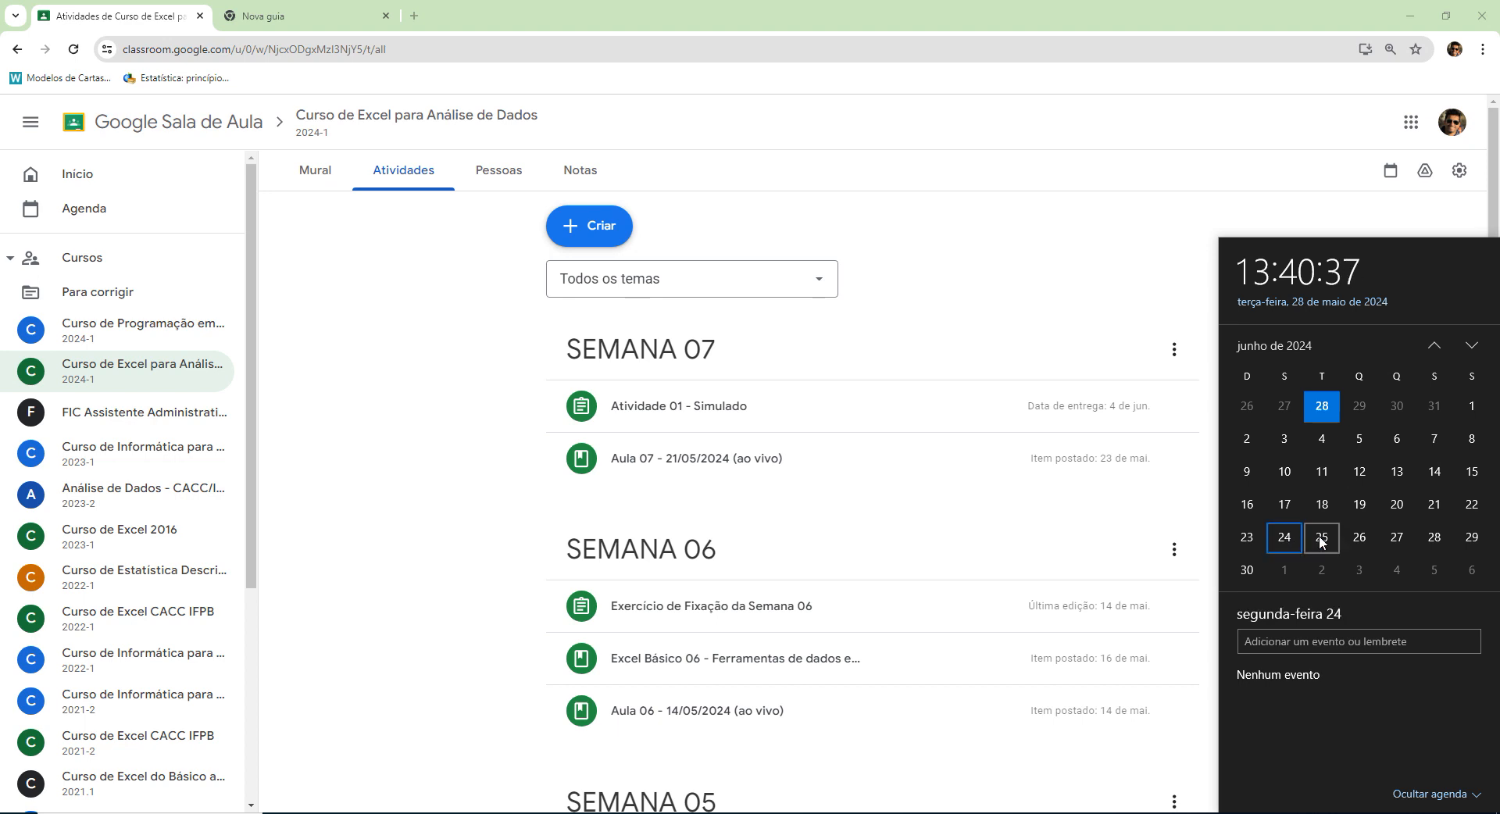
pyautogui.click(1322, 539)
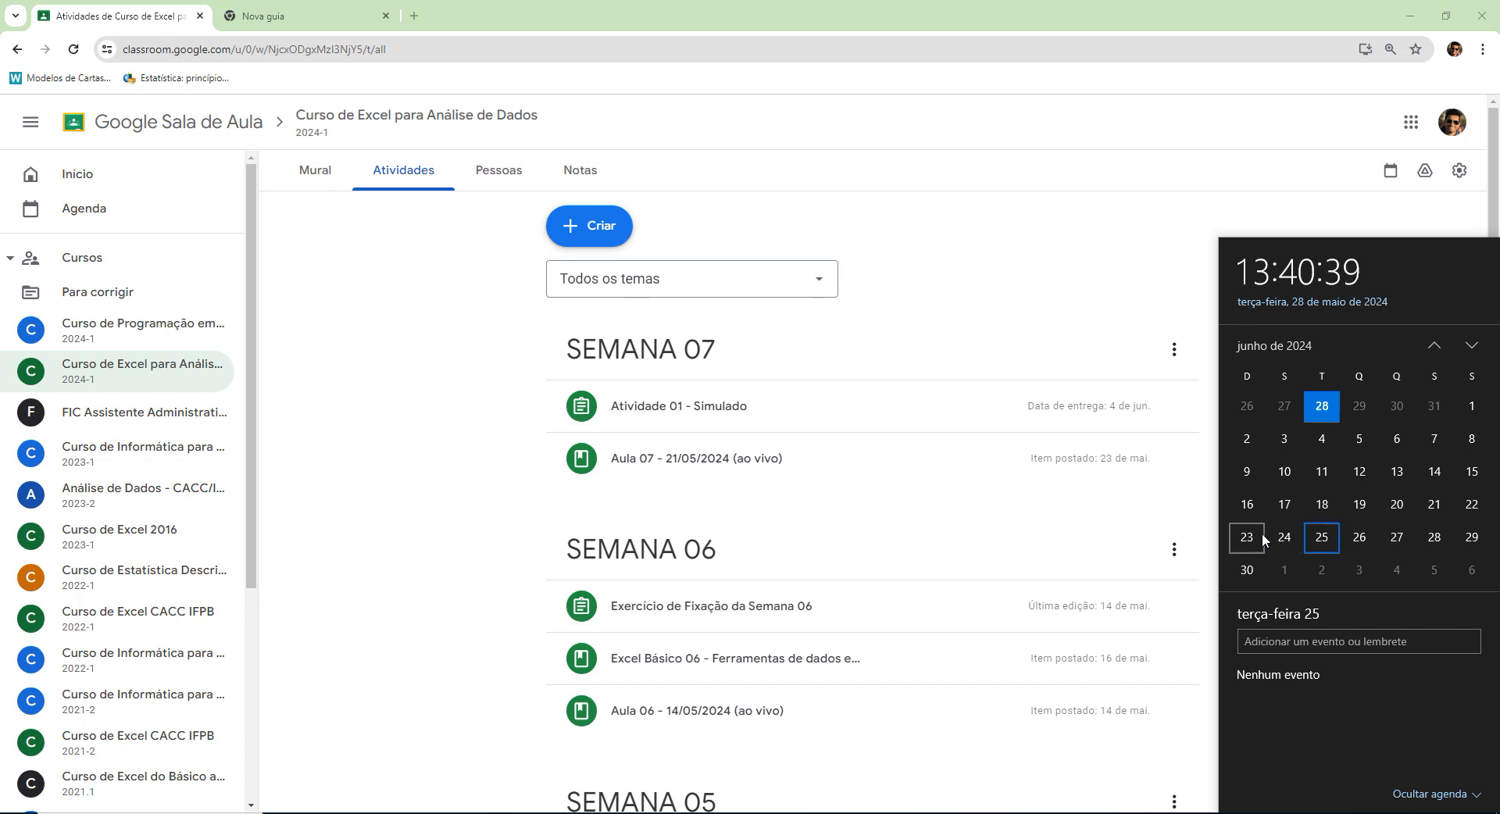
pyautogui.click(378, 450)
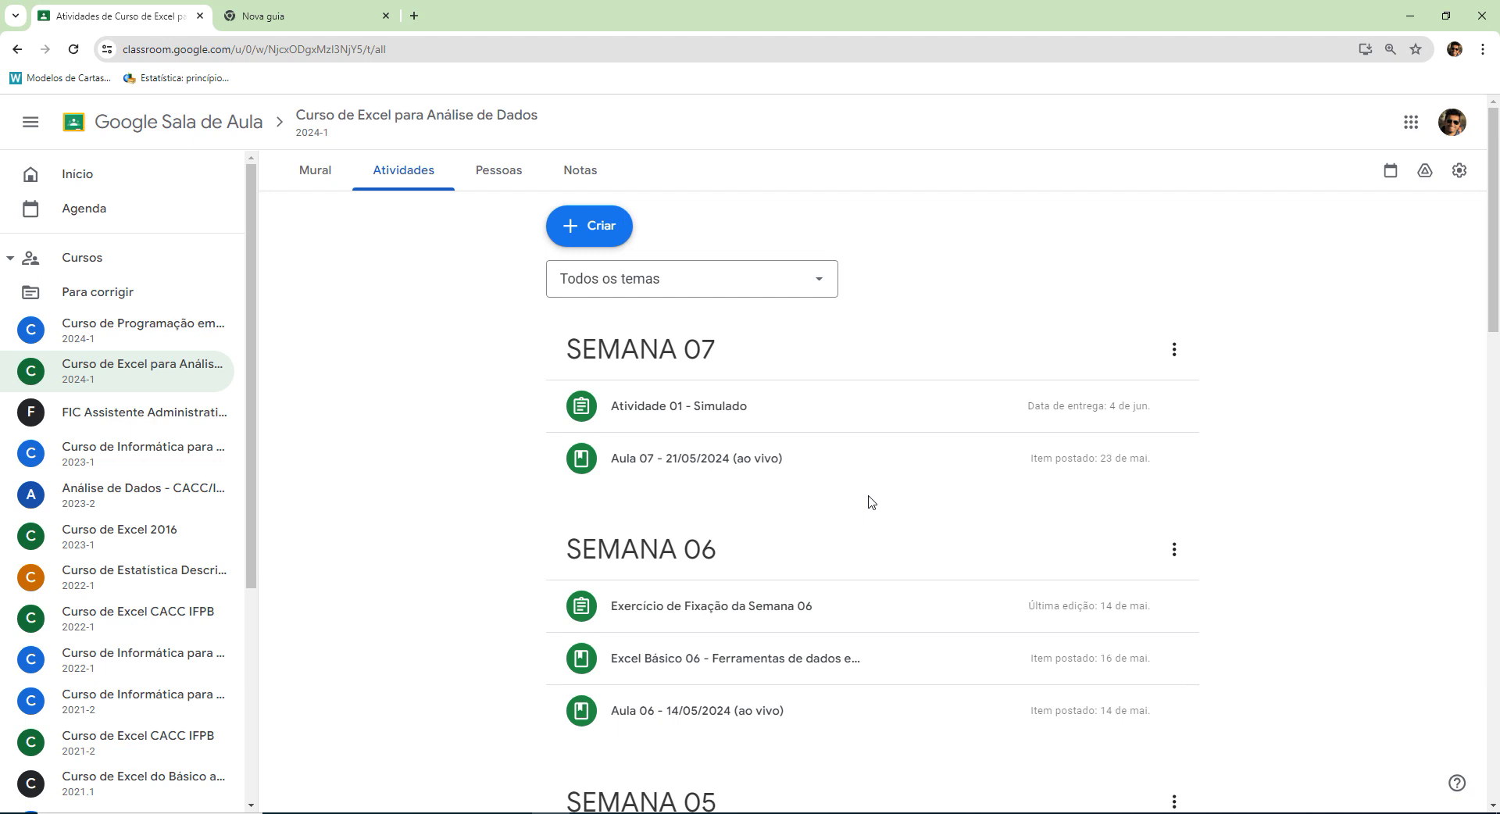
# Check the details of Exercício de Fixação da Semana 06 and Excel Básico 06 under SEMANA 06, collapsing each when done.
pyautogui.click(803, 608)
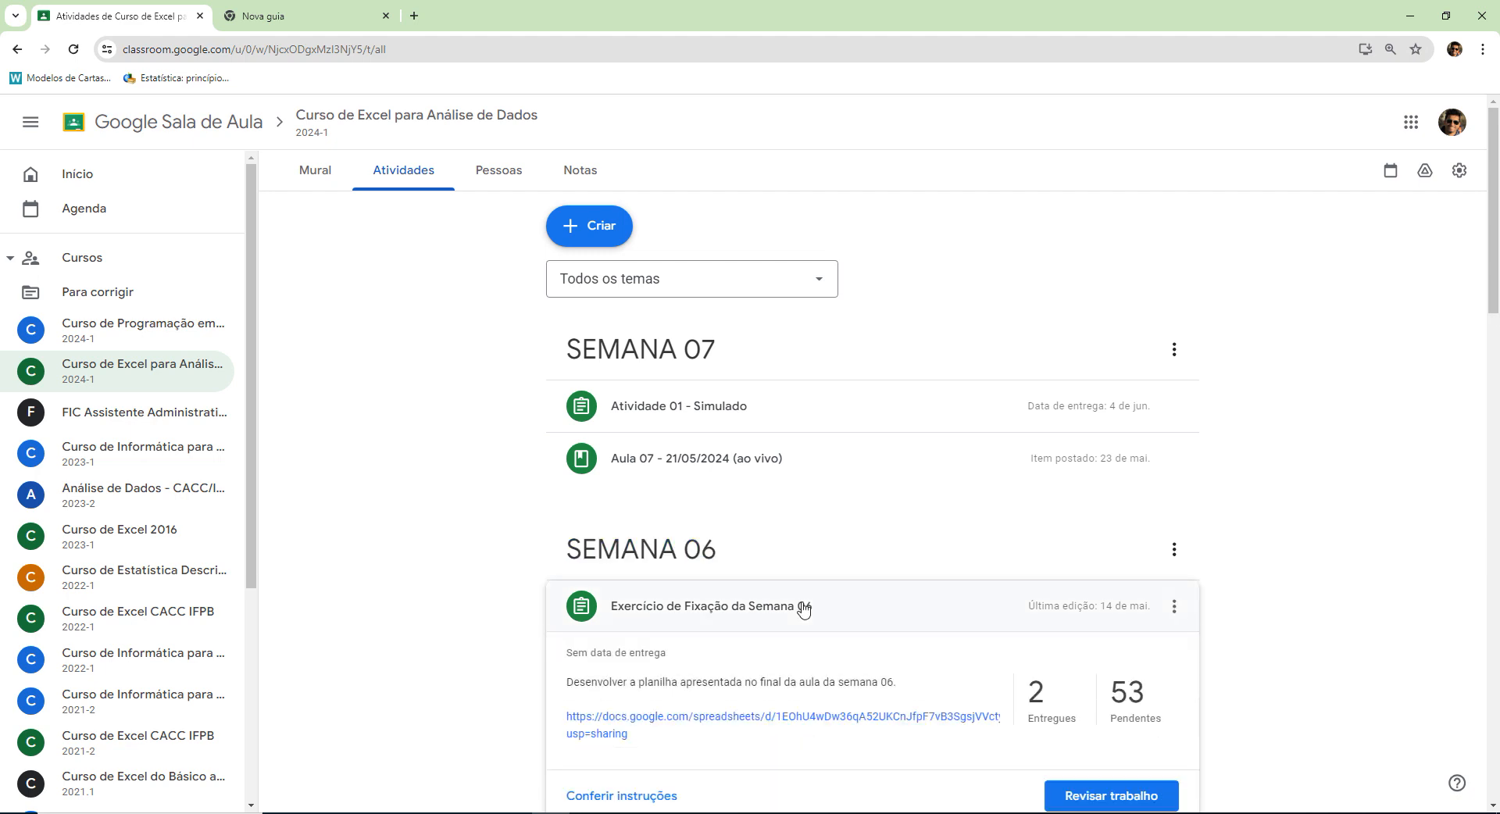
pyautogui.click(805, 607)
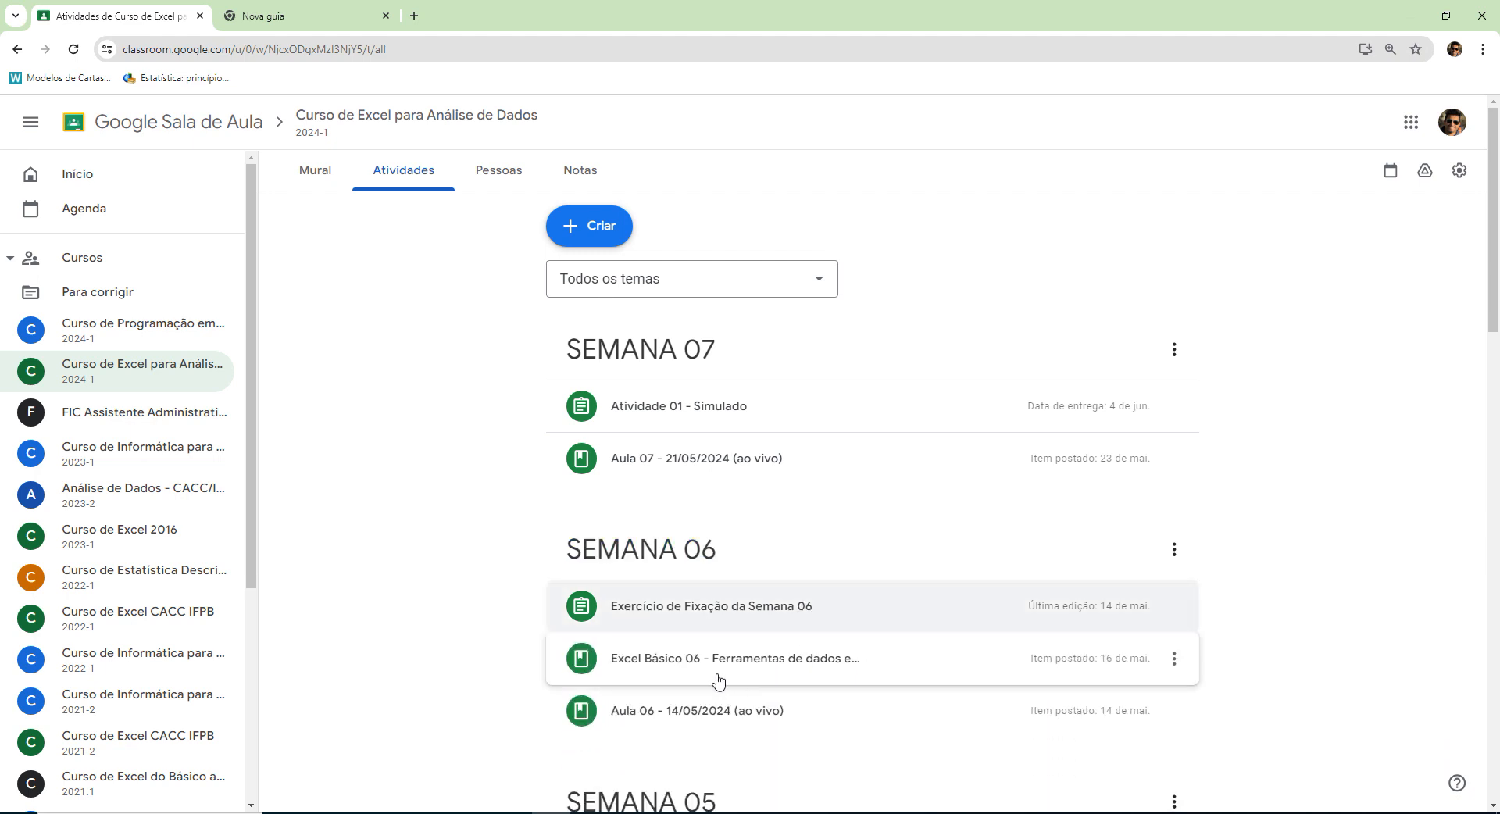
pyautogui.scroll(-2, 669, 679)
pyautogui.click(717, 568)
pyautogui.click(707, 521)
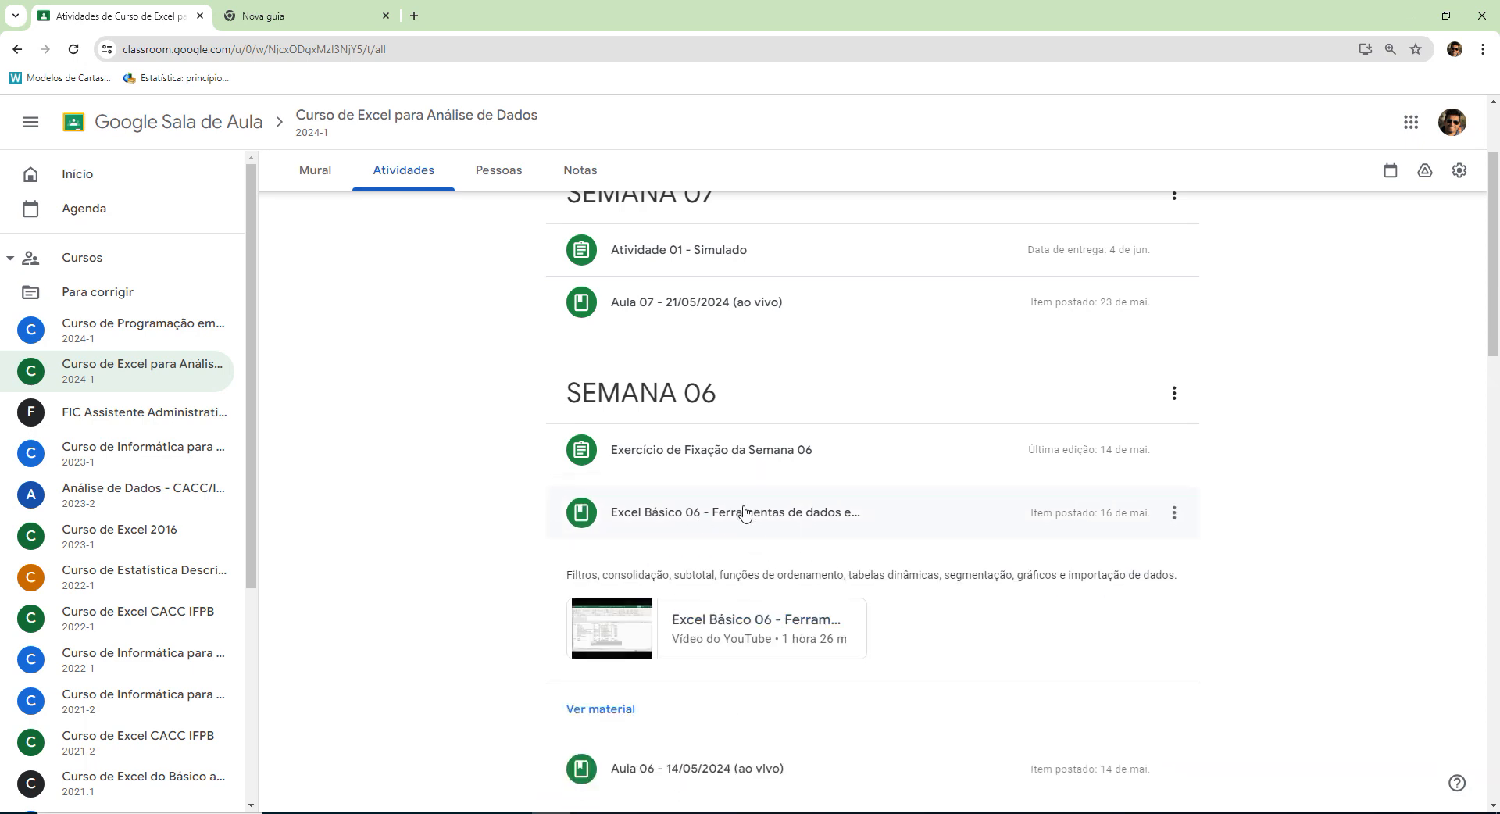
pyautogui.click(743, 514)
# Check the details of the Excel Básico 05 and Excel Básico 04 support lessons, collapsing each when done.
pyautogui.scroll(-3, 860, 563)
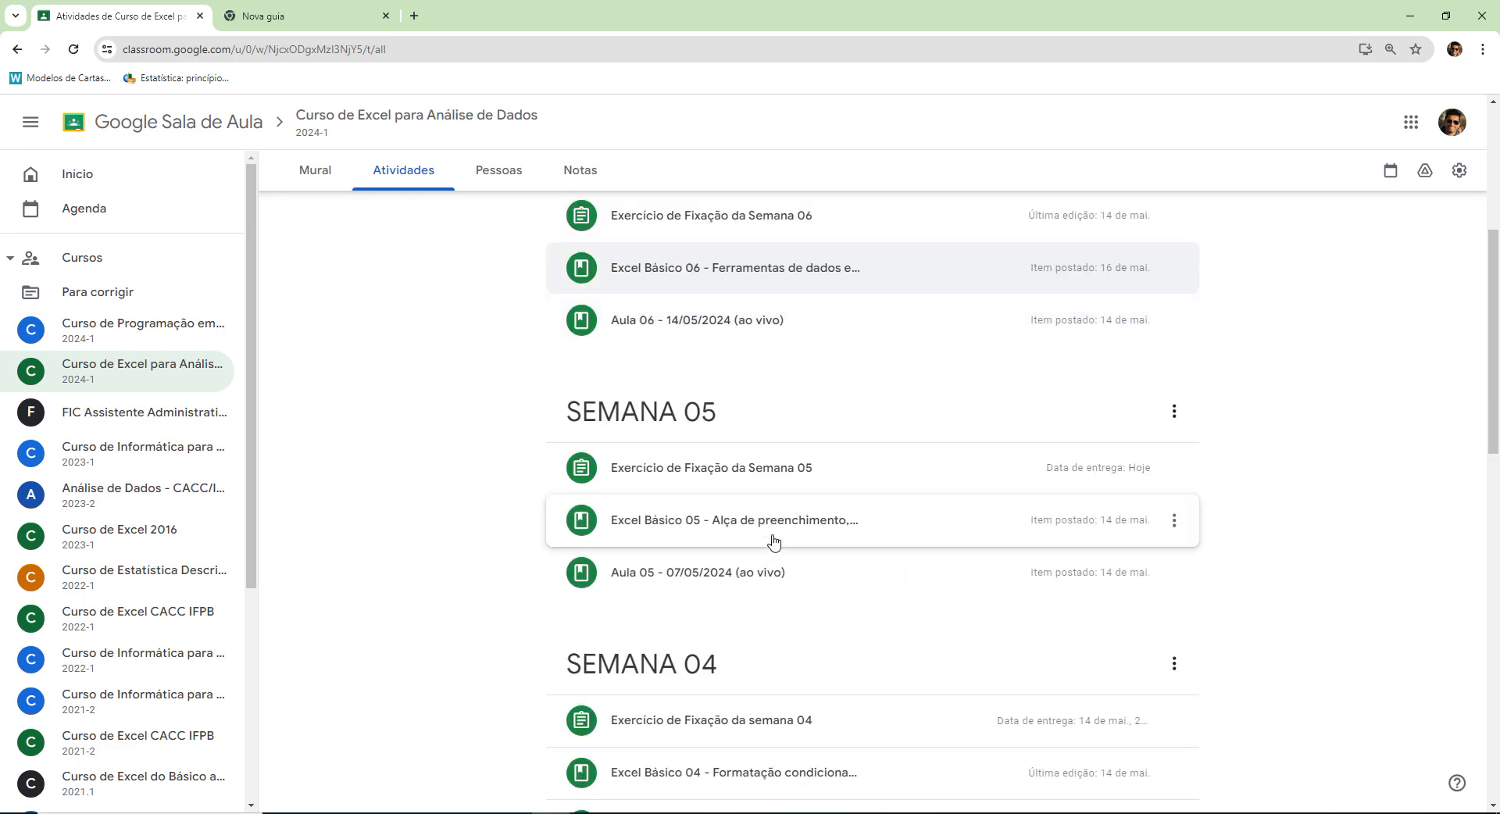
pyautogui.click(771, 525)
pyautogui.click(772, 533)
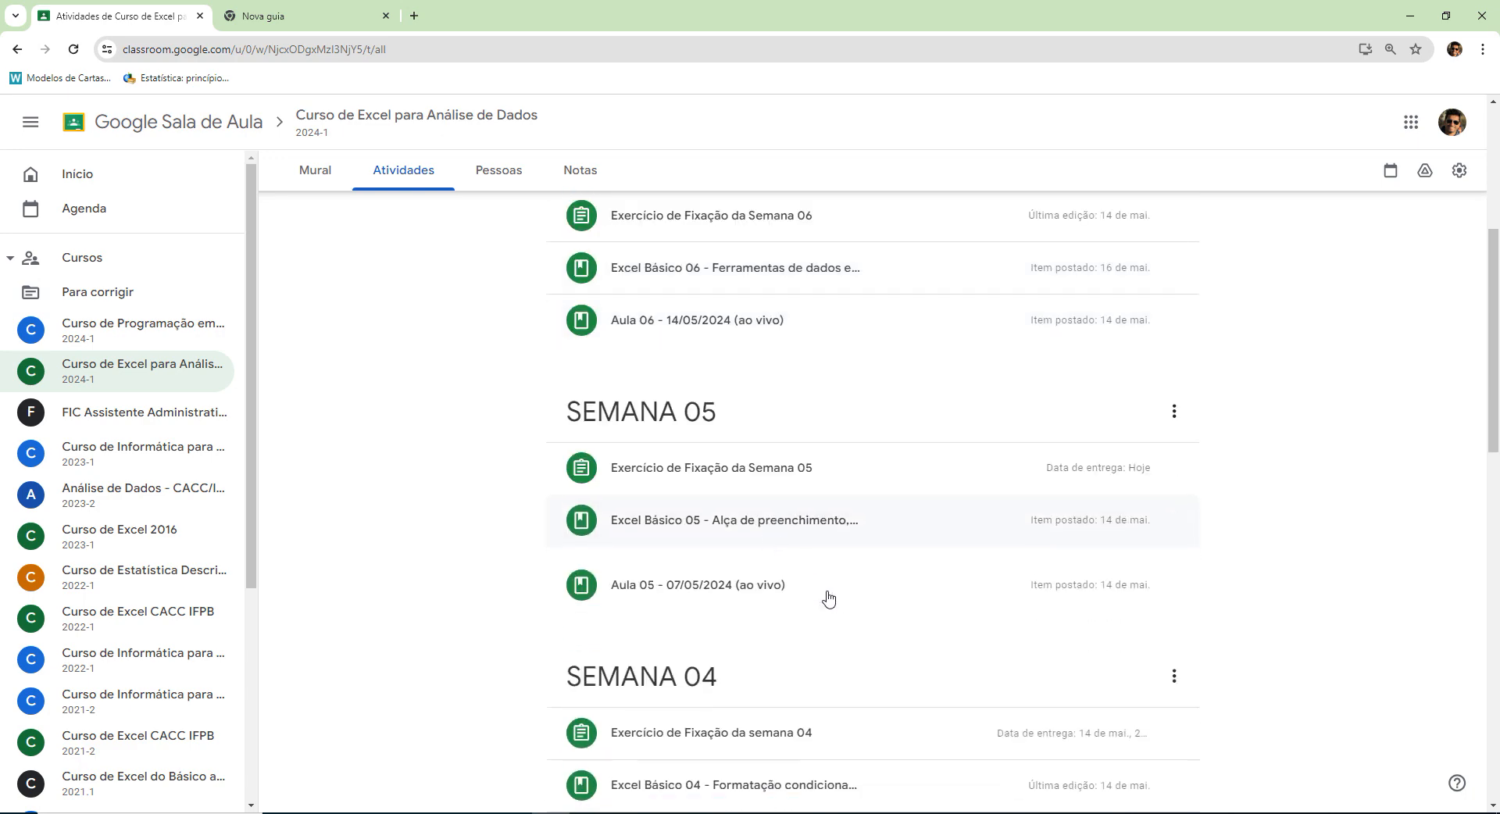
pyautogui.scroll(-2, 829, 598)
pyautogui.click(801, 629)
pyautogui.scroll(-2, 800, 628)
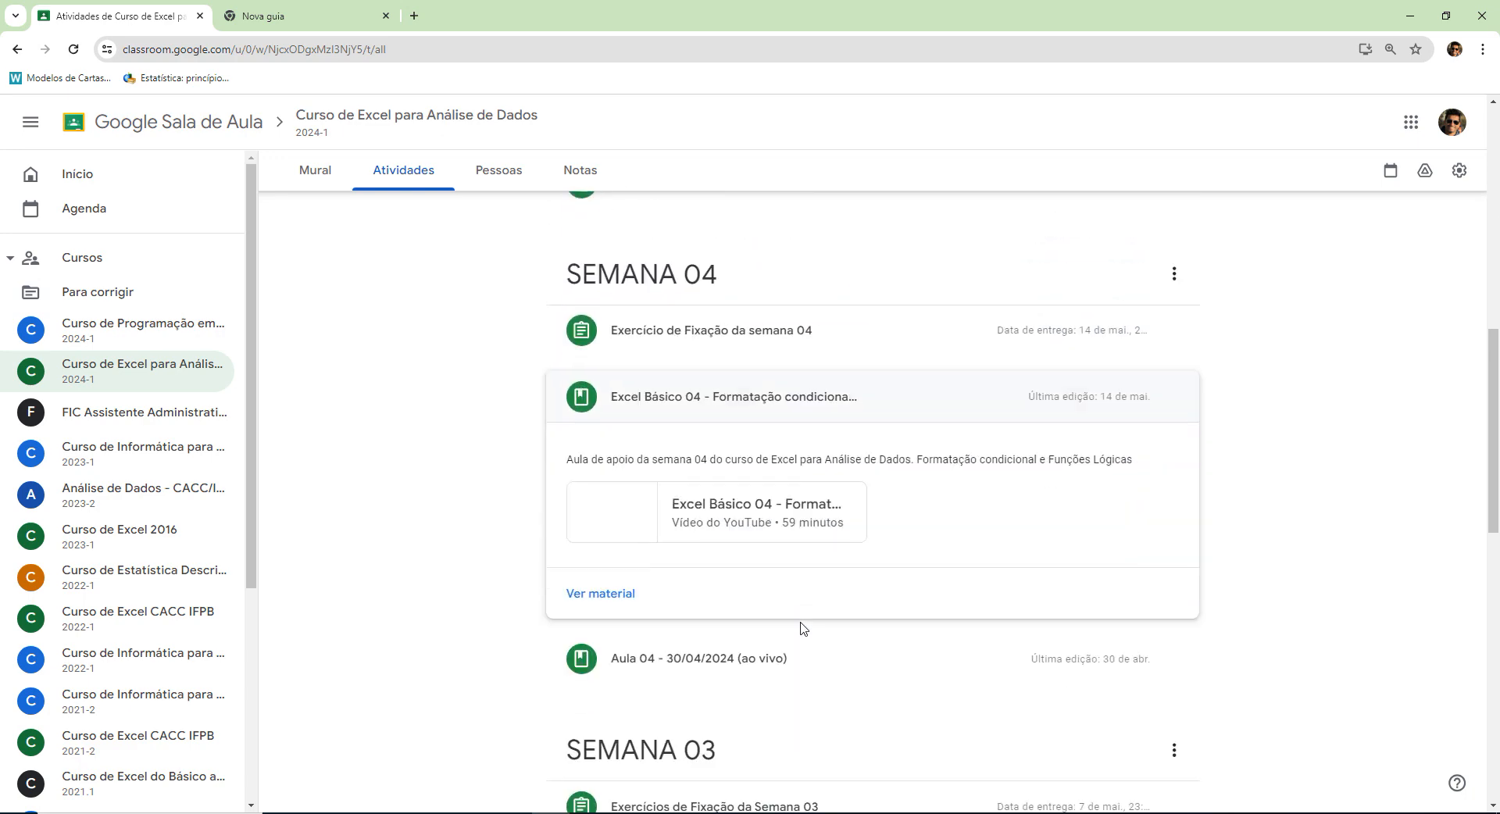
pyautogui.click(774, 410)
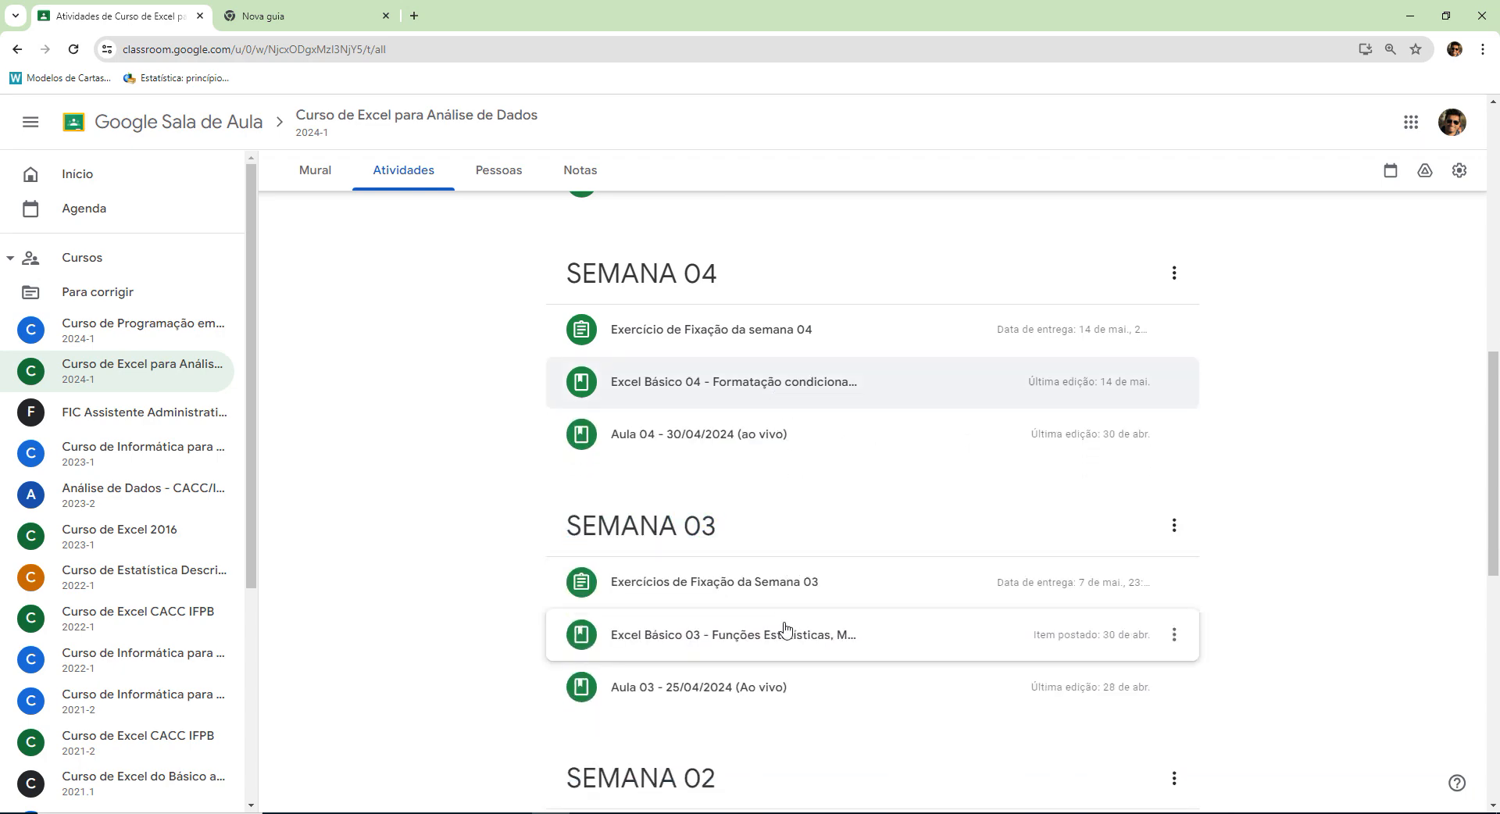
# Check the details of the Excel Básico 03, 02 and 01 support lessons in turn, collapsing each when done.
pyautogui.click(785, 629)
pyautogui.scroll(-3, 783, 626)
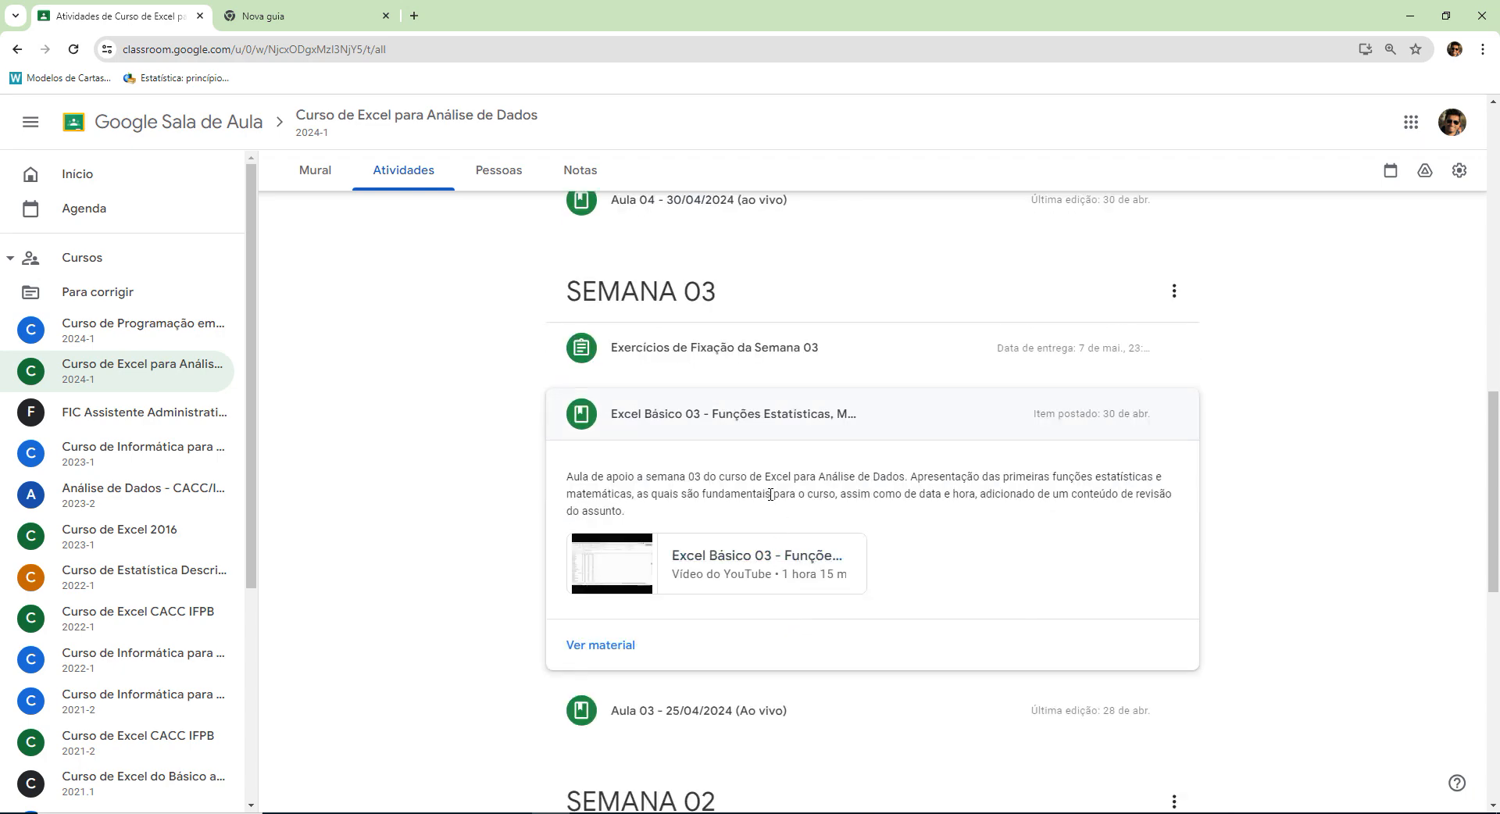
pyautogui.click(760, 422)
pyautogui.click(796, 660)
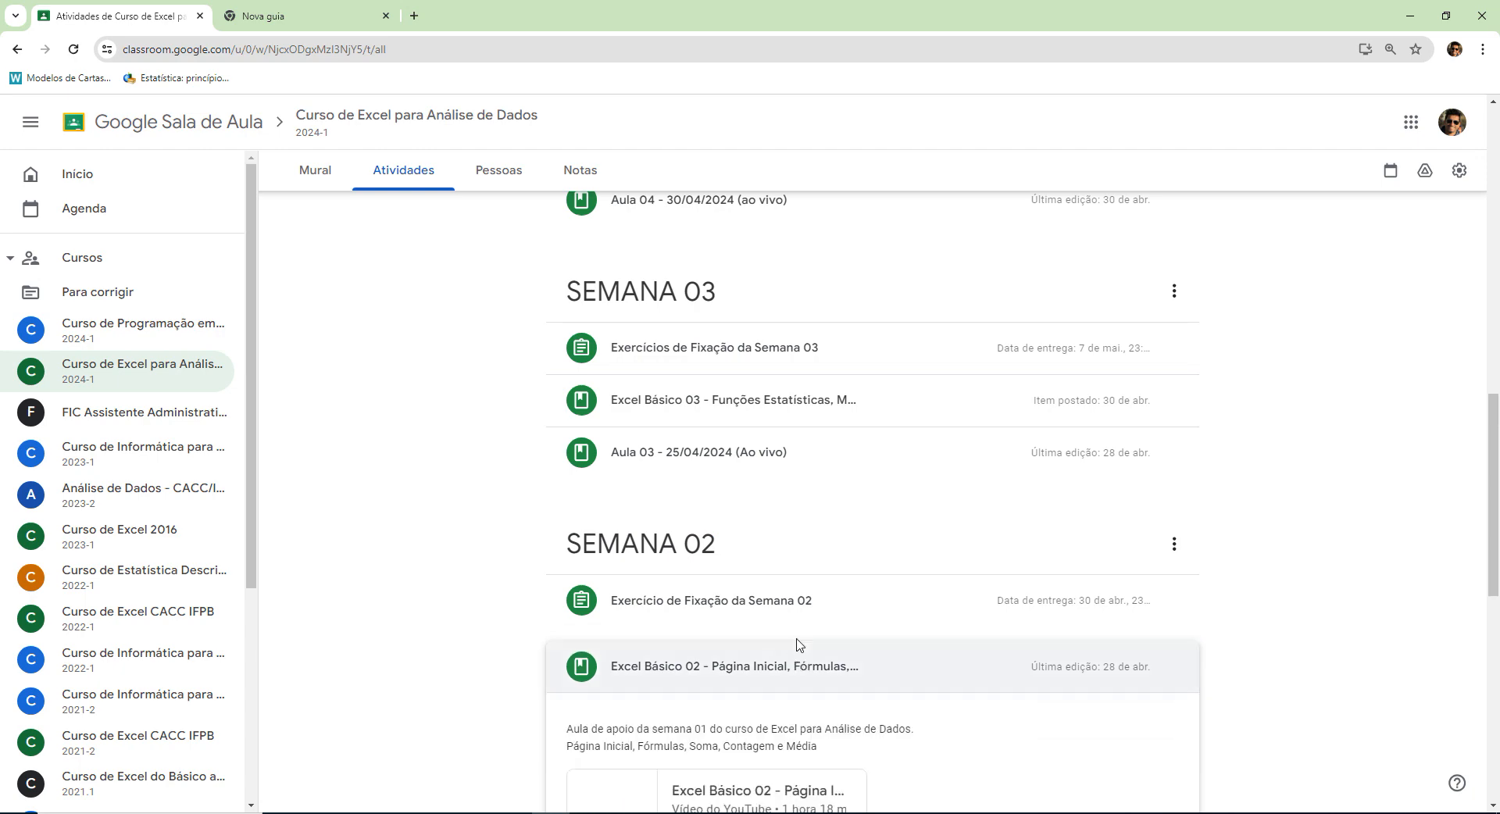
pyautogui.scroll(-3, 796, 649)
pyautogui.click(778, 438)
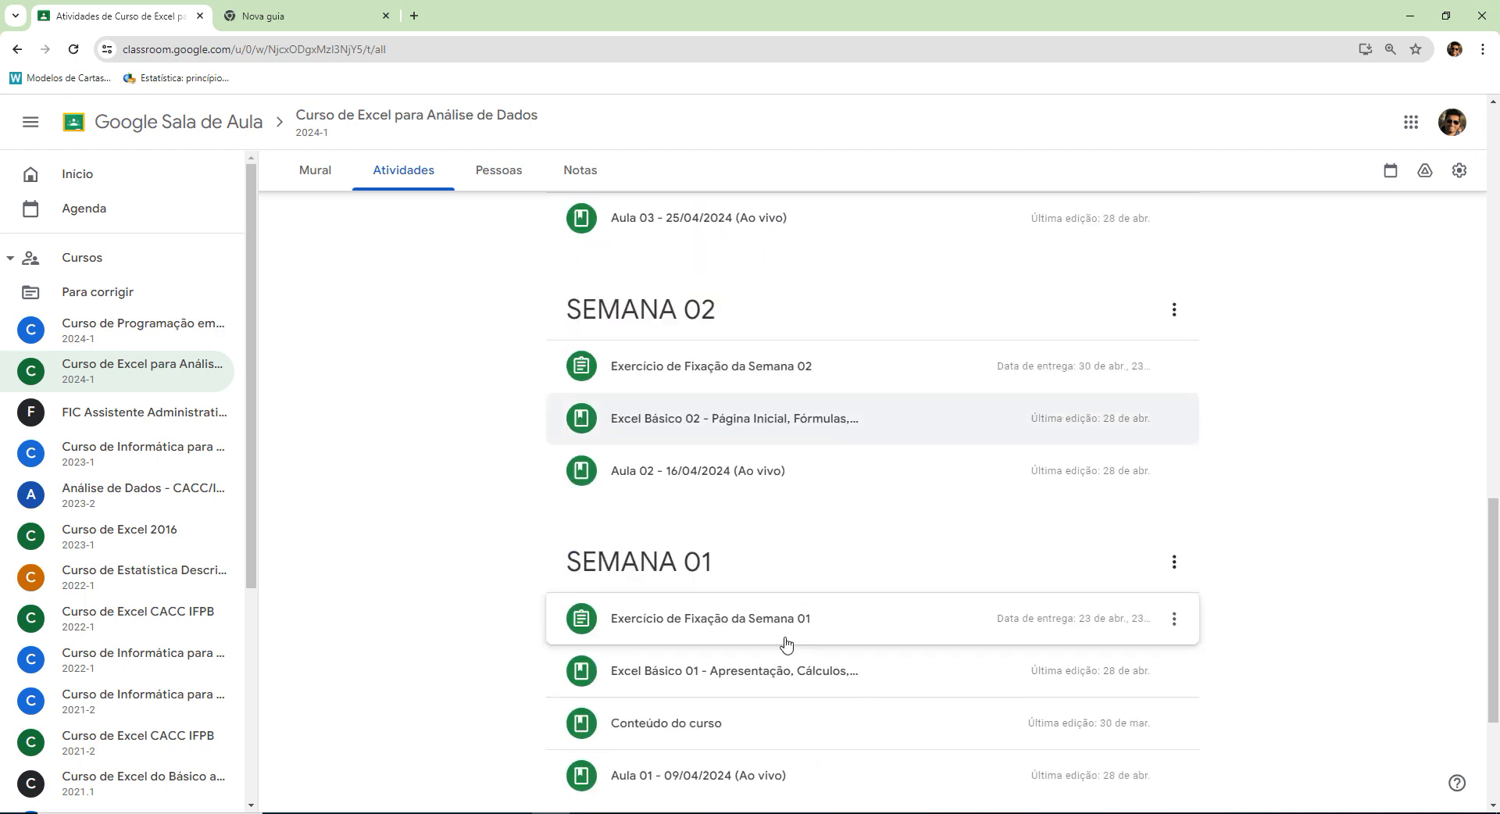
pyautogui.scroll(-2, 786, 643)
pyautogui.click(762, 523)
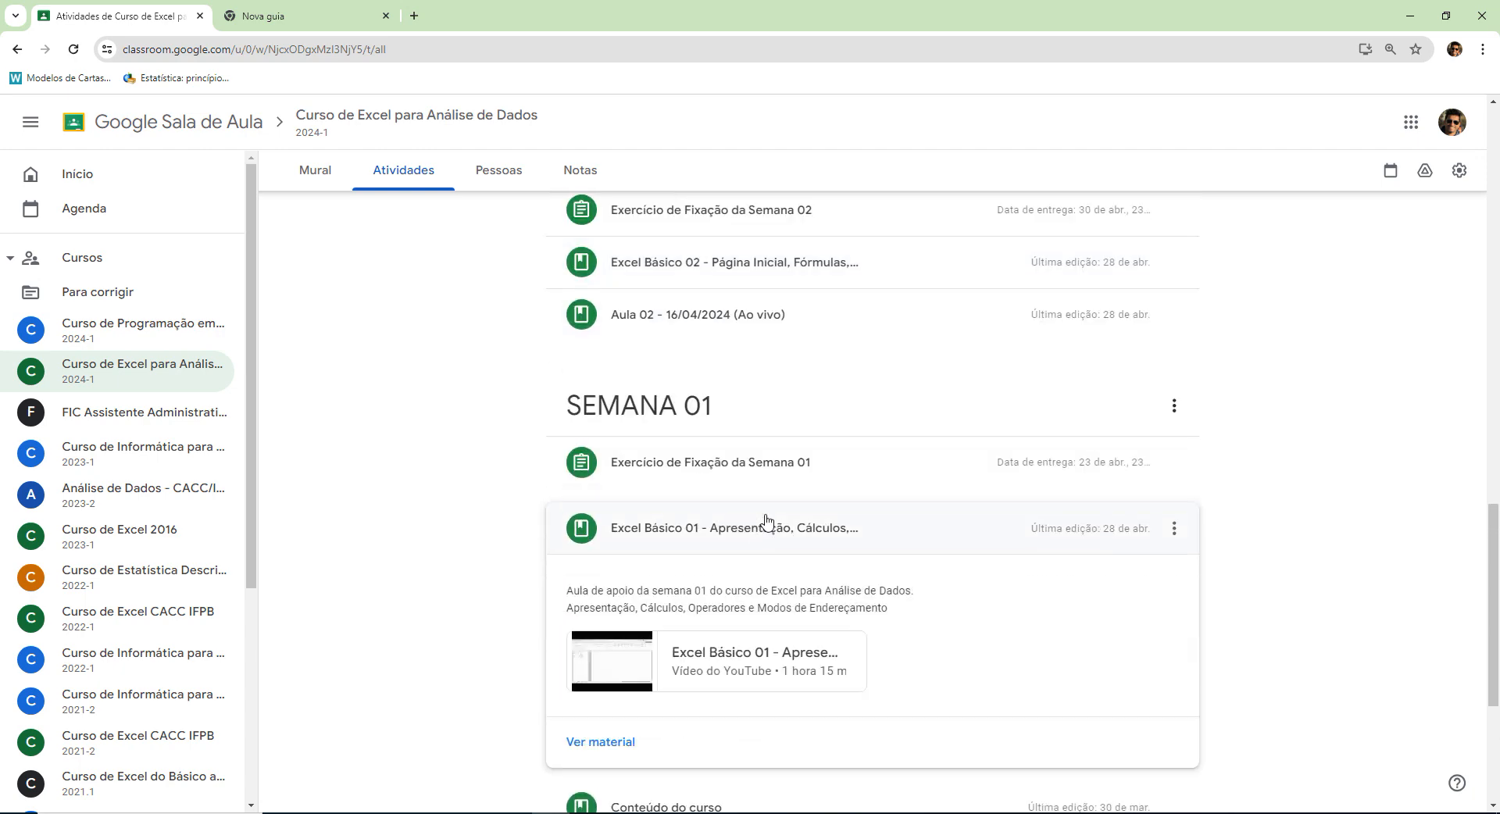
pyautogui.click(763, 523)
# Go back up the activities to Excel Básico 05 and 06, briefly expanding and collapsing each.
pyautogui.scroll(12, 785, 557)
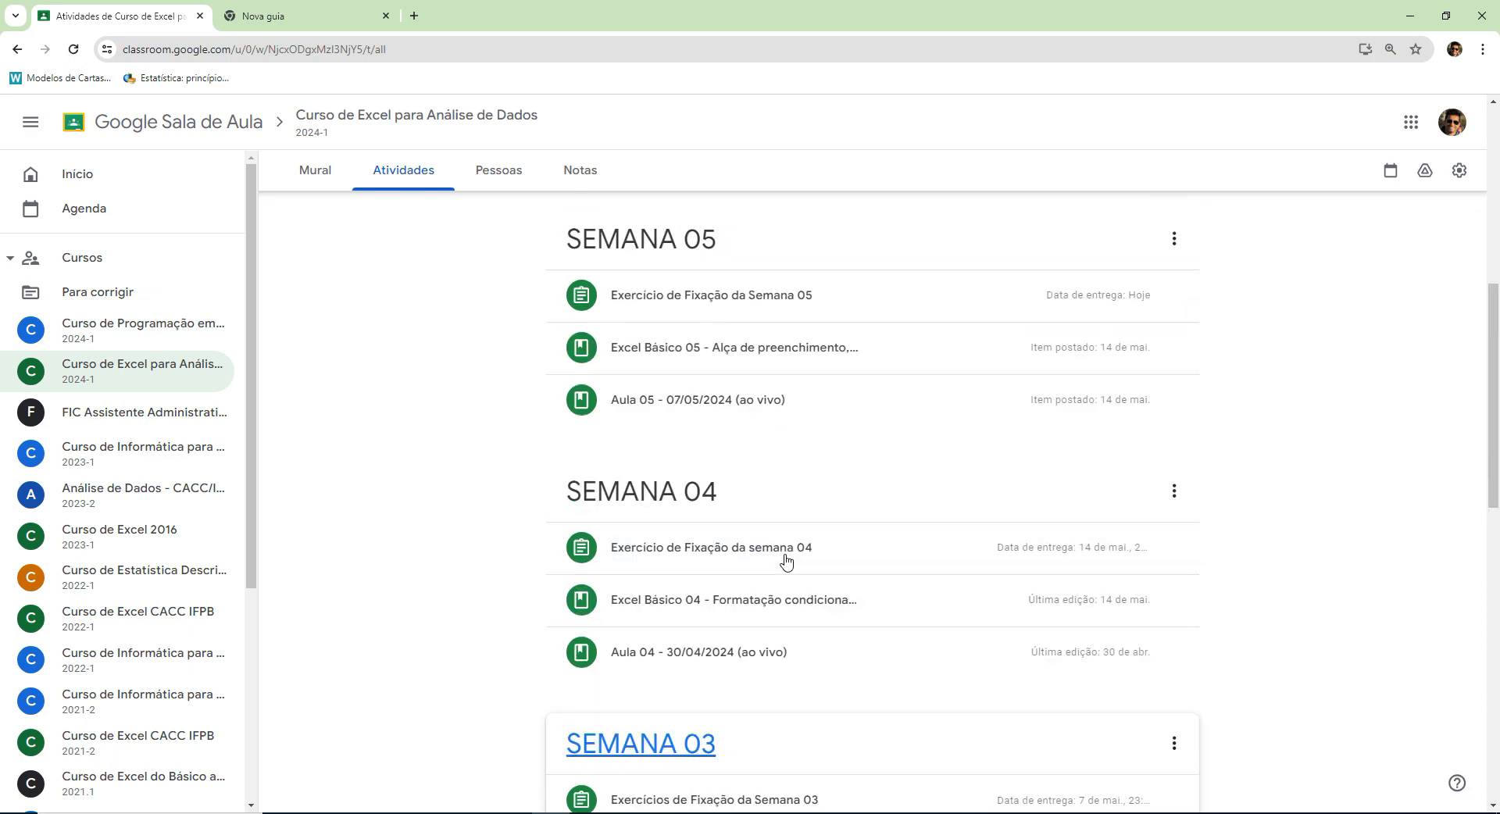
pyautogui.click(737, 369)
pyautogui.click(737, 369)
pyautogui.scroll(2, 739, 383)
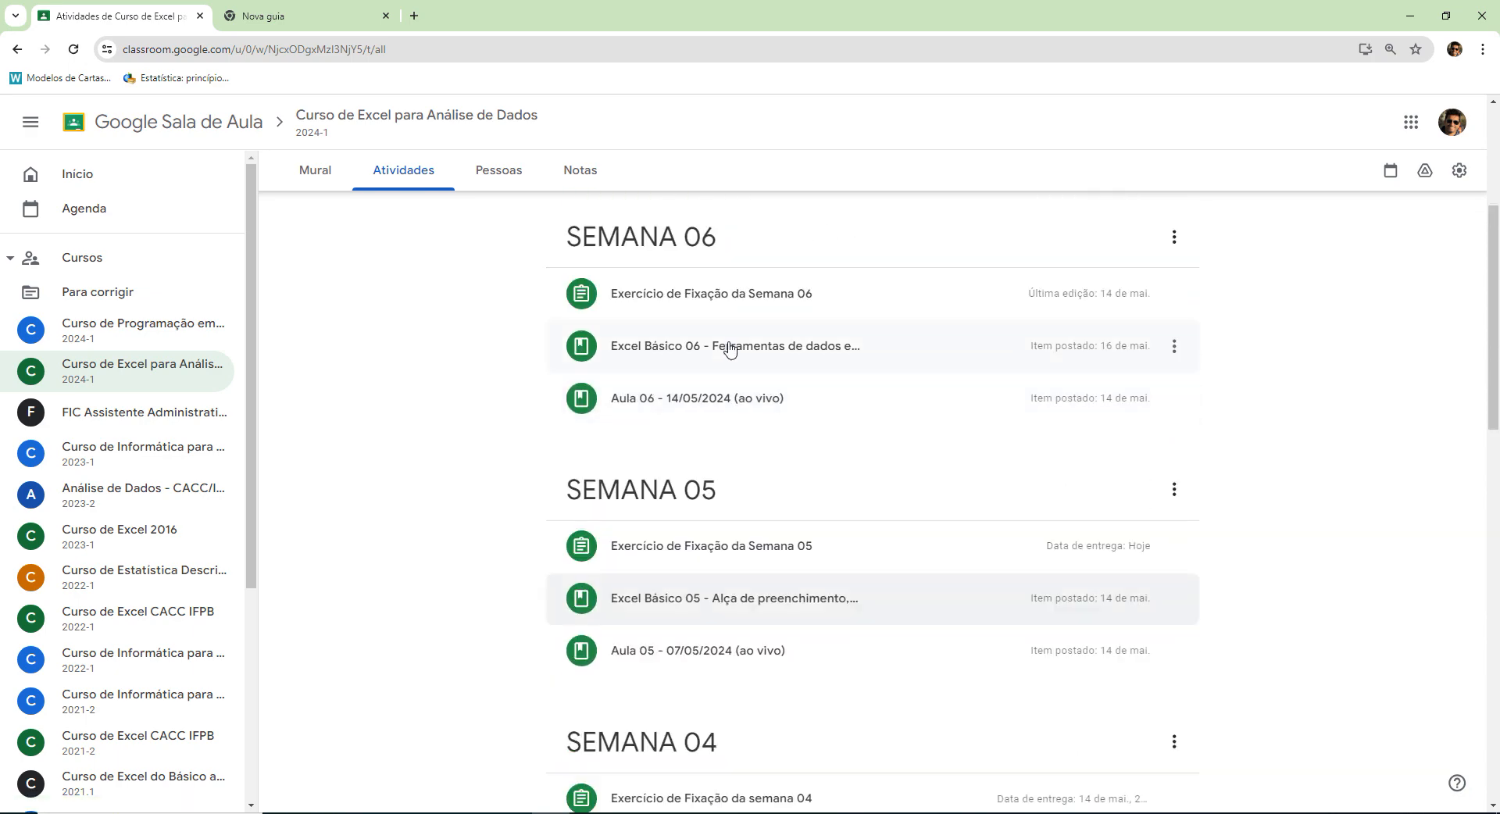
pyautogui.click(728, 346)
pyautogui.click(685, 368)
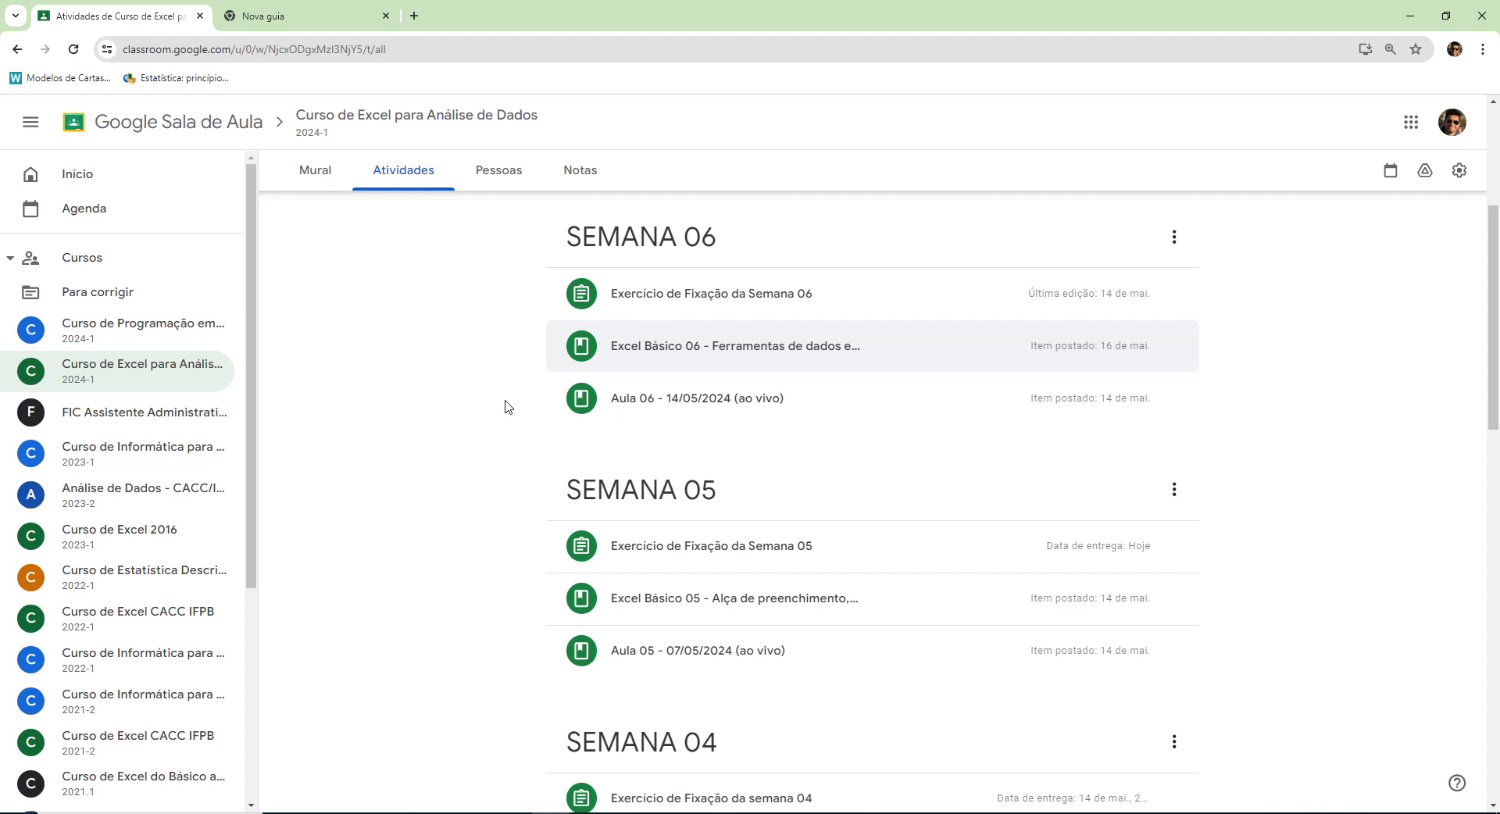
# Return to SEMANA 07 and review the function list in Aula 07 - 21/05/2024 (ao vivo), collapsing it when done.
pyautogui.scroll(3, 703, 375)
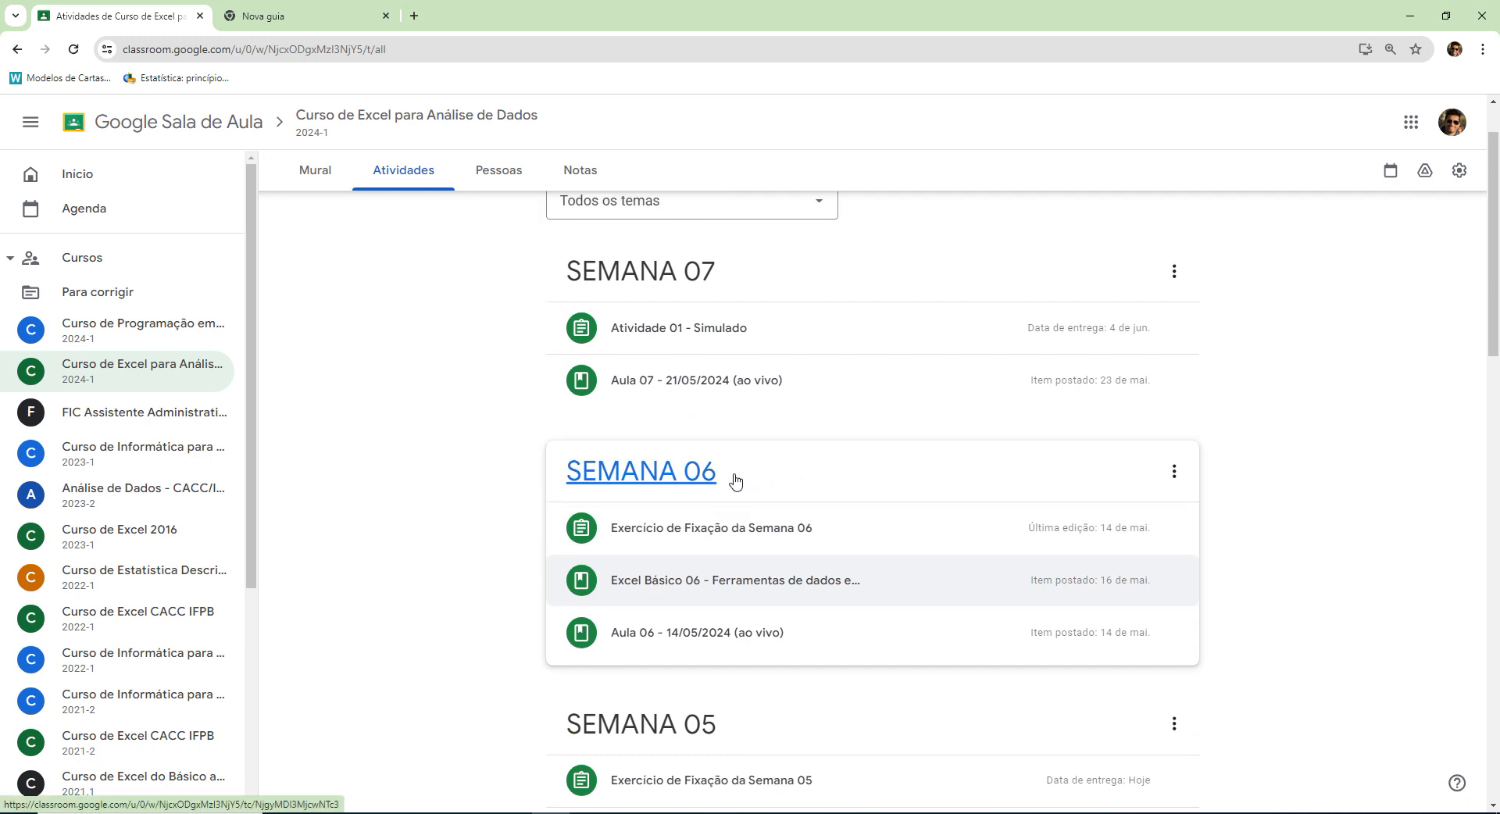
pyautogui.scroll(1, 643, 453)
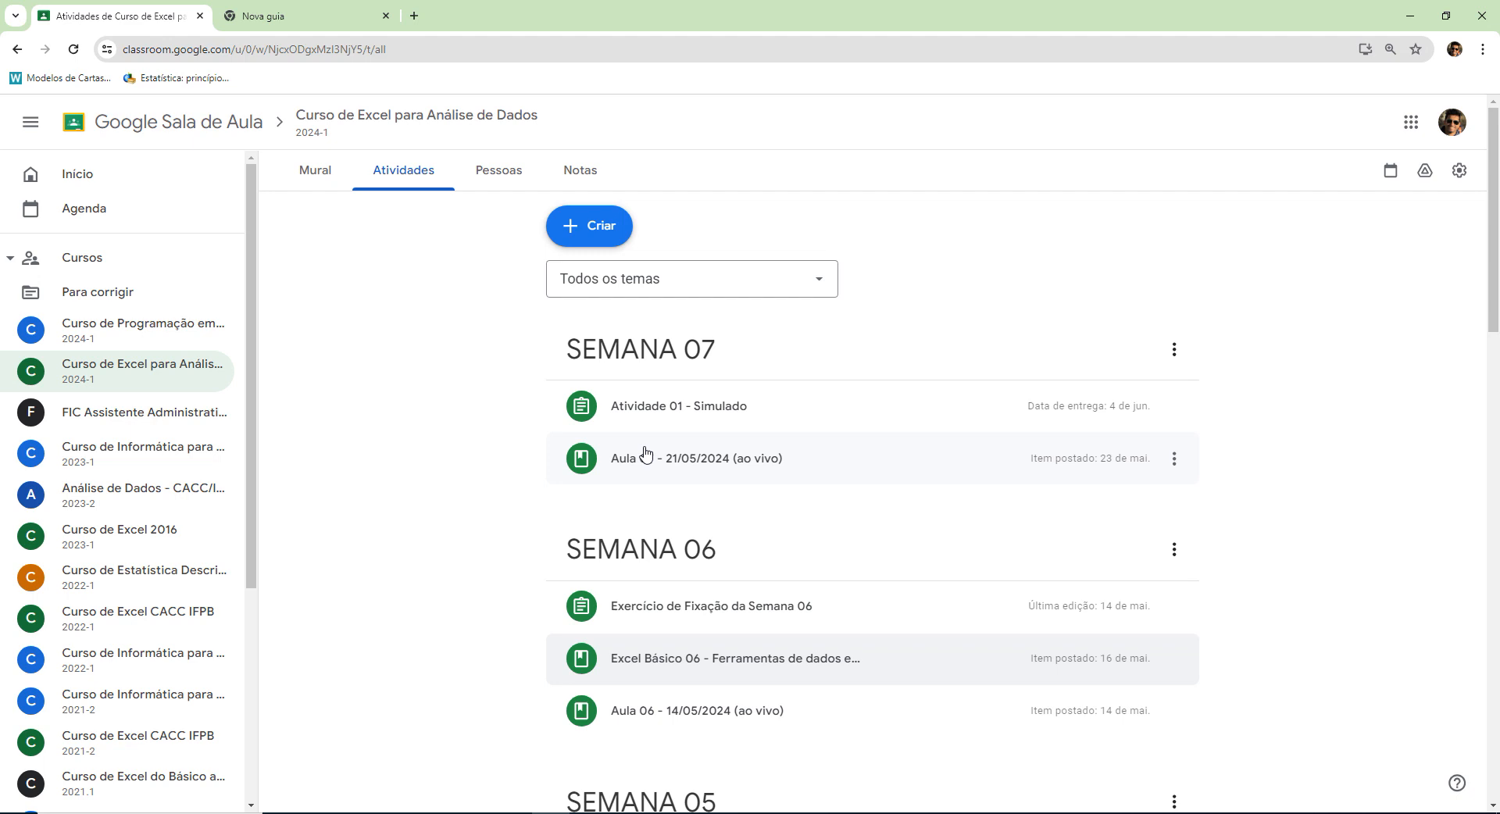
pyautogui.click(644, 455)
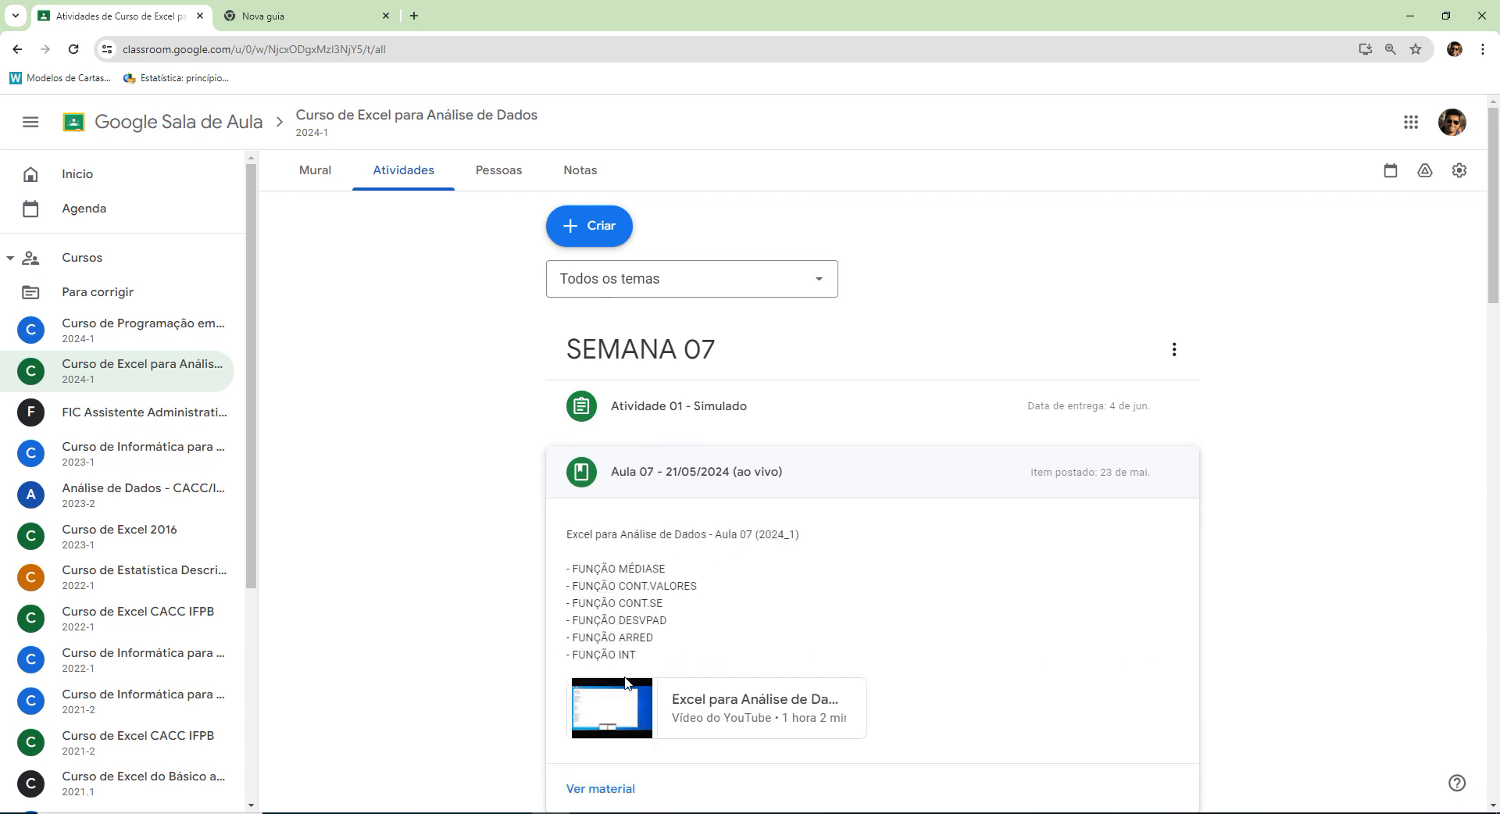
pyautogui.click(667, 488)
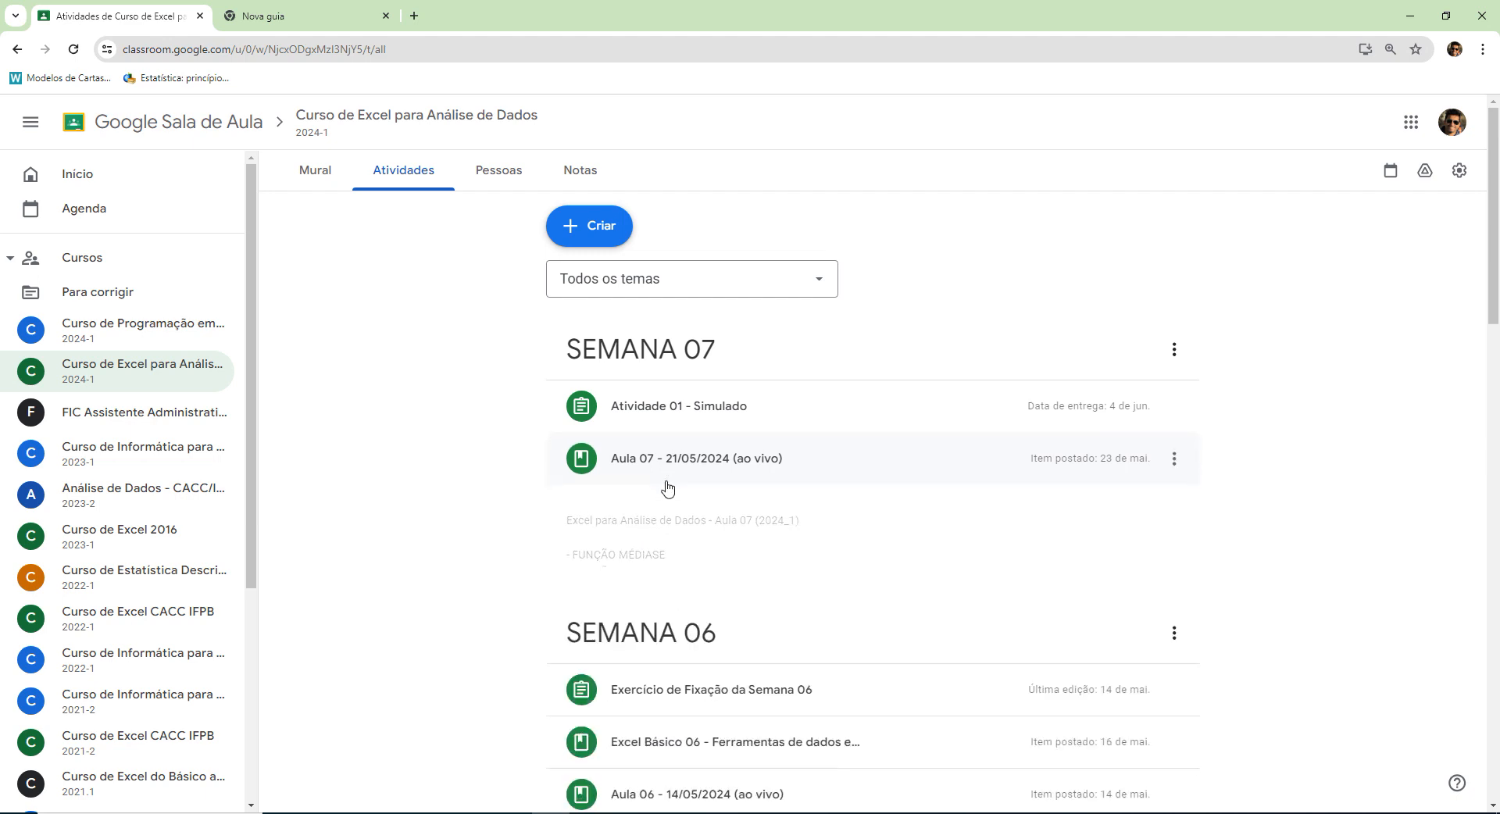
# Review the details of Atividade 01 - Simulado under SEMANA 07, collapsing them when done.
pyautogui.scroll(-1, 680, 507)
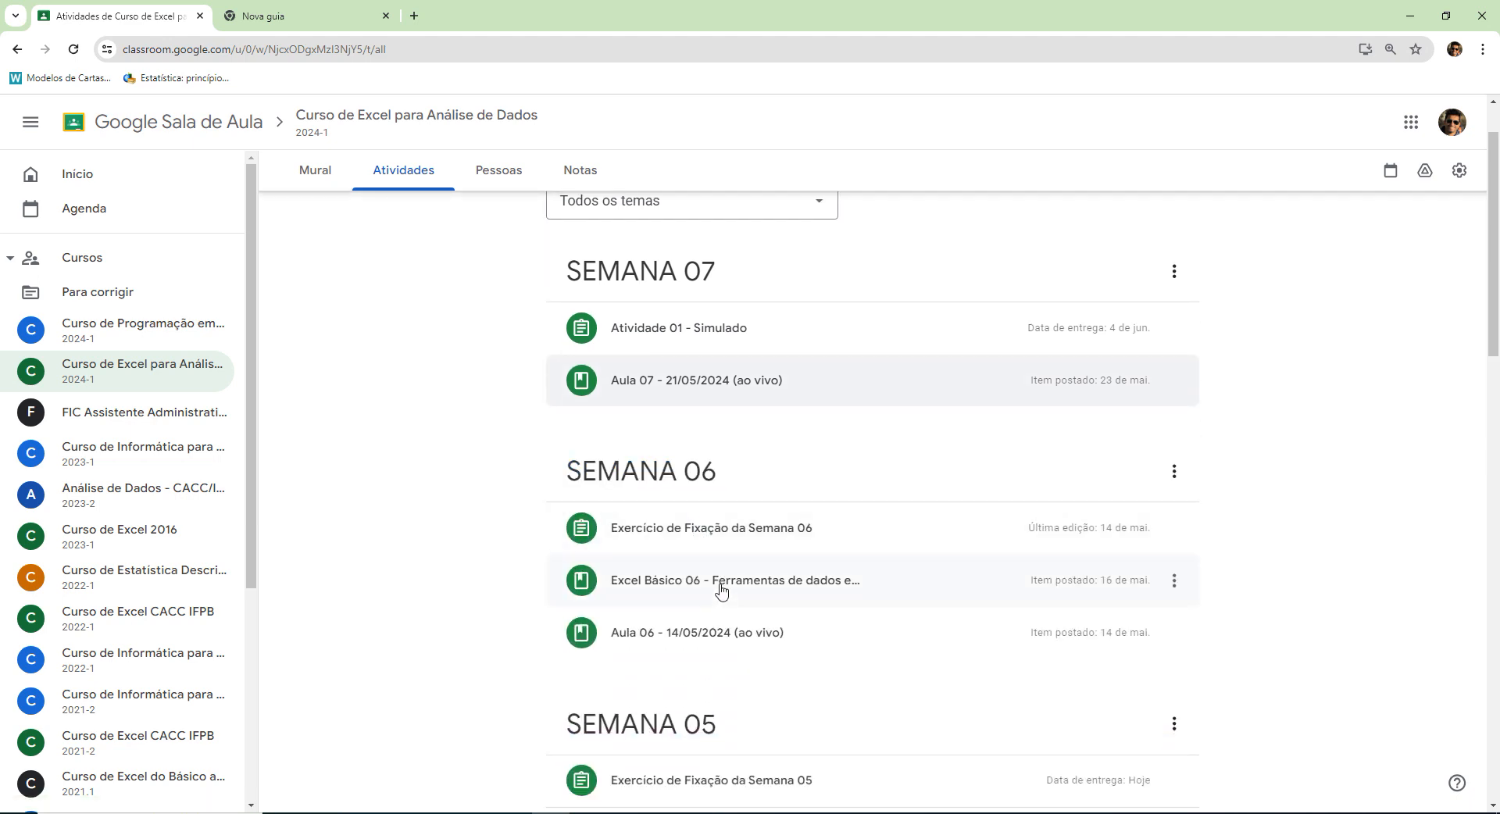
pyautogui.scroll(1, 720, 591)
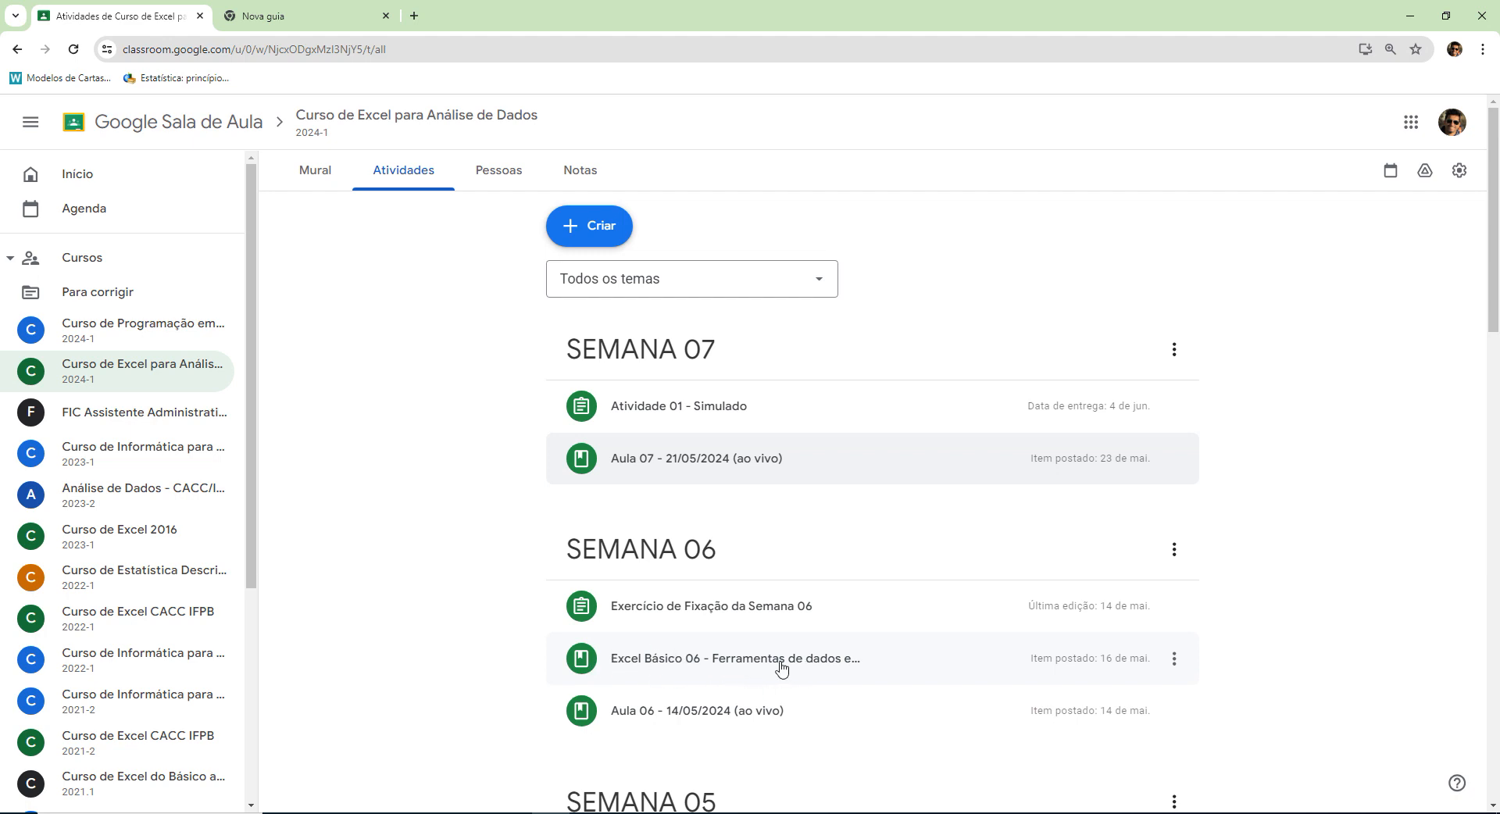
pyautogui.click(691, 407)
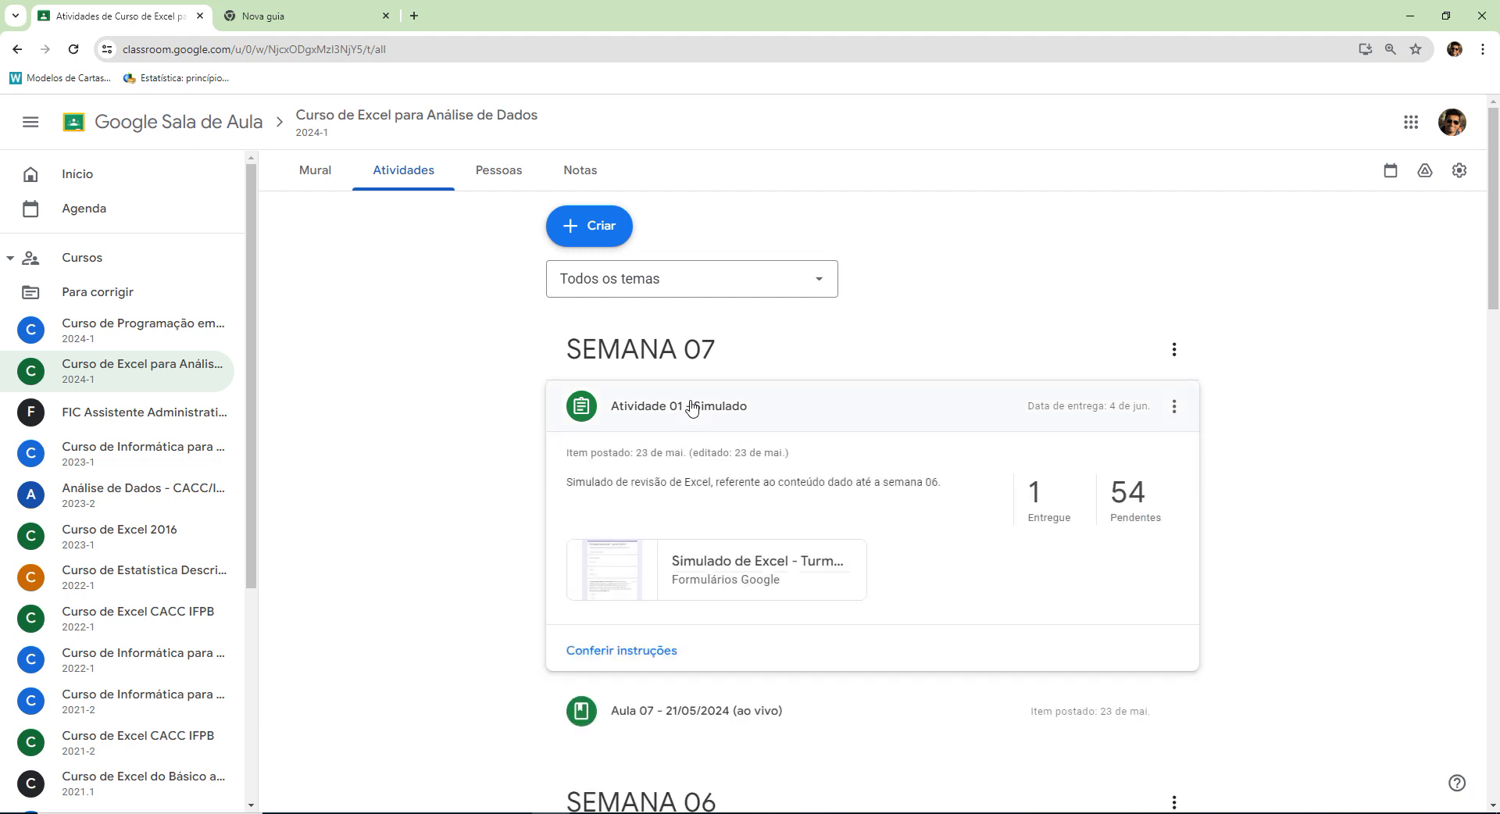
pyautogui.click(750, 408)
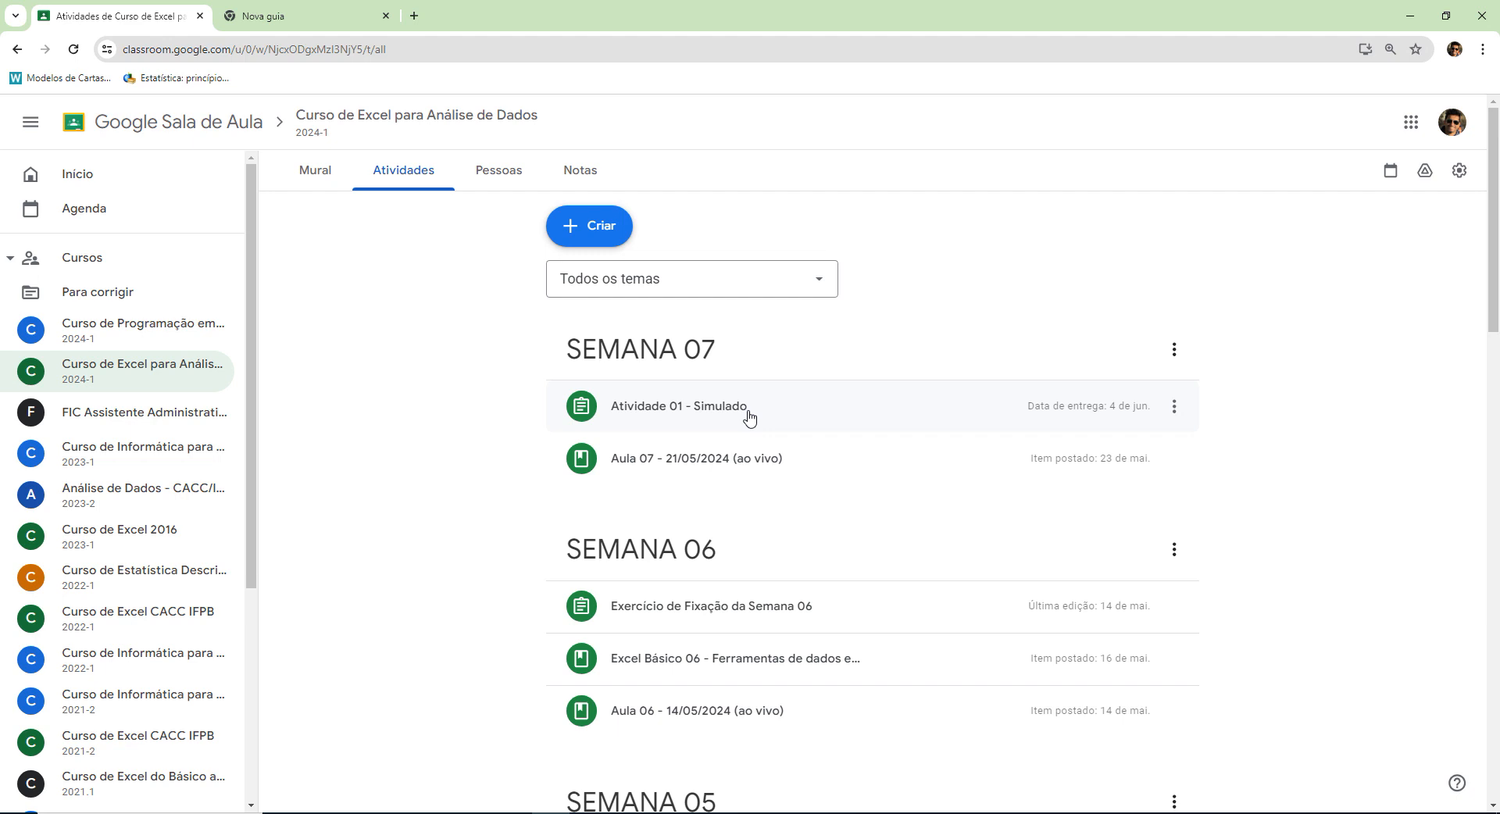
# View the class's Pessoas and Mural pages and return to its Atividades list.
pyautogui.click(524, 176)
pyautogui.click(403, 170)
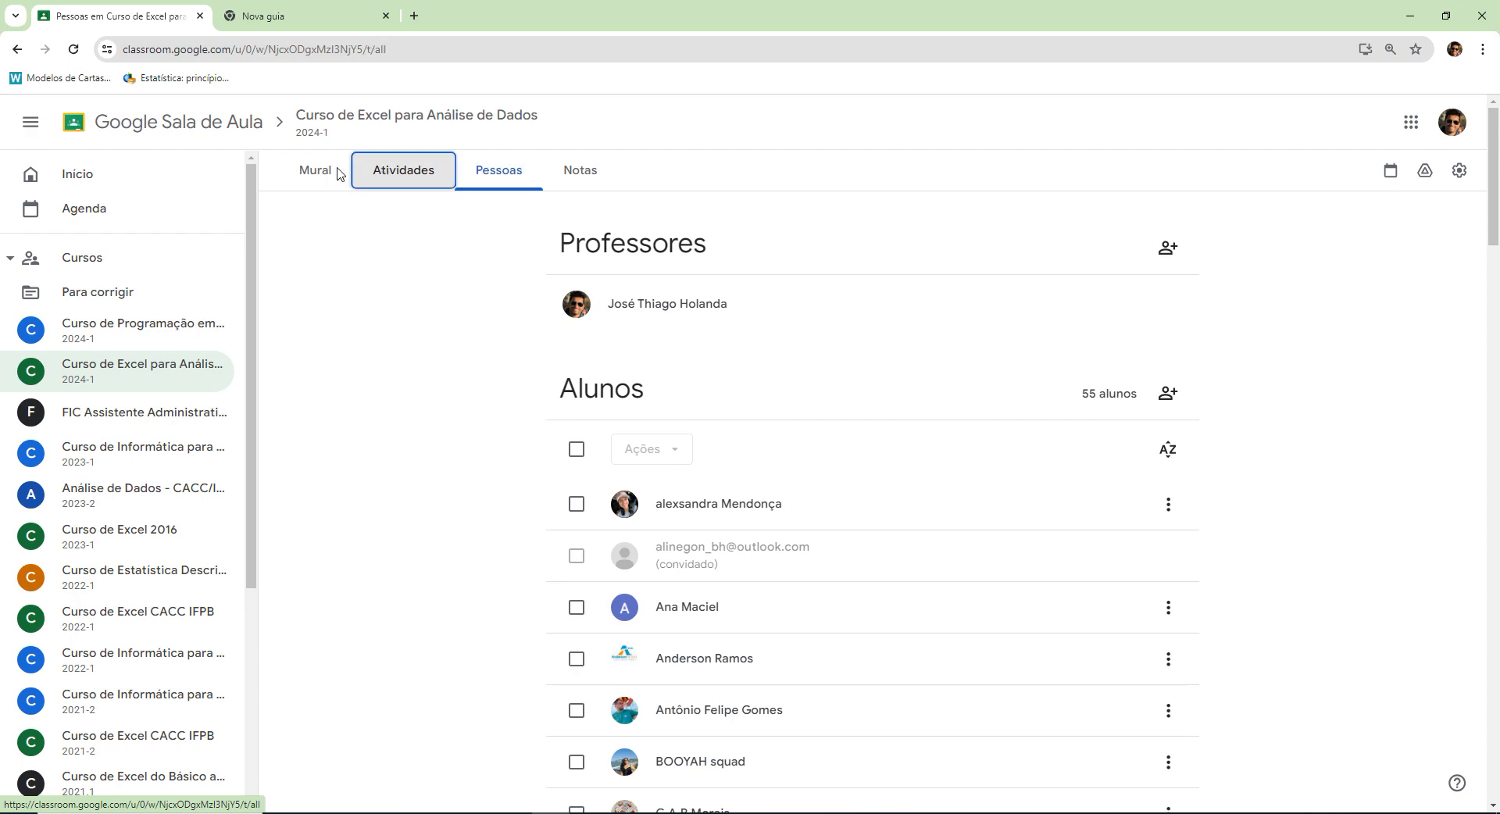
pyautogui.click(303, 172)
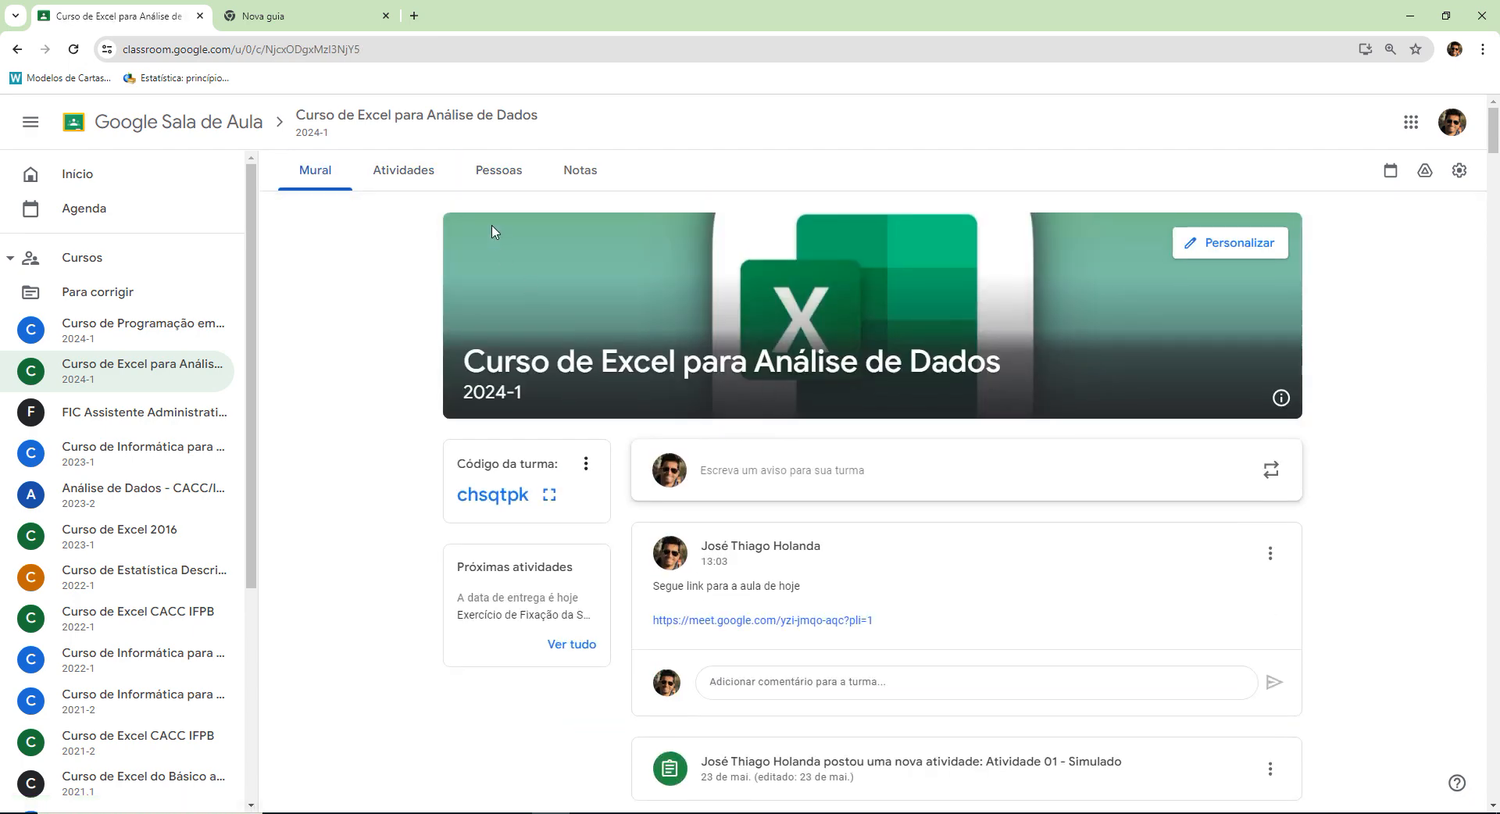
pyautogui.click(403, 172)
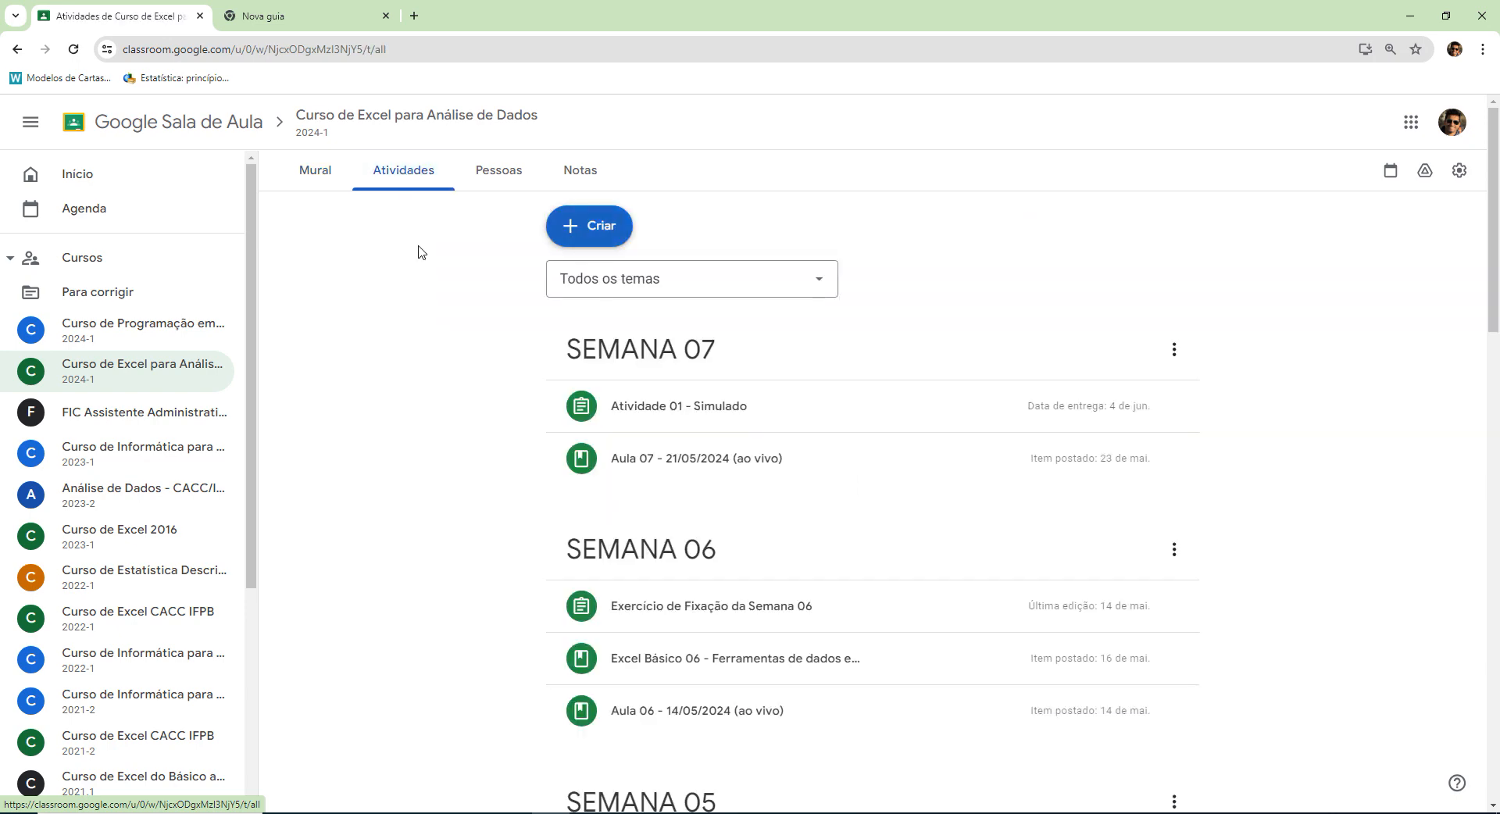
# Search the web for "corresp excel" in the new tab and open Microsoft Support's Função CORRESP article.
pyautogui.click(334, 17)
pyautogui.click(342, 49)
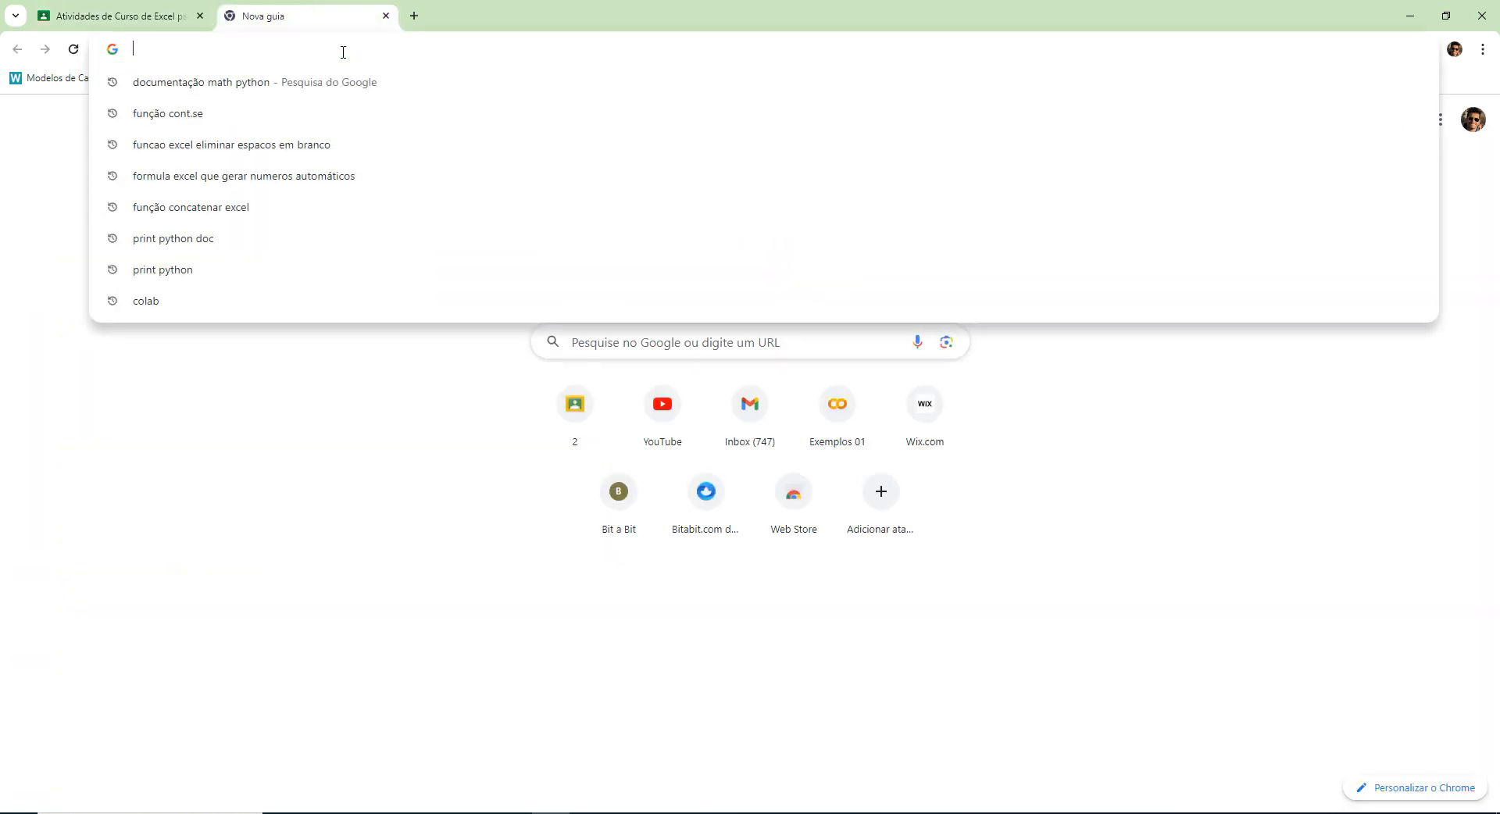
pyautogui.write('cor')
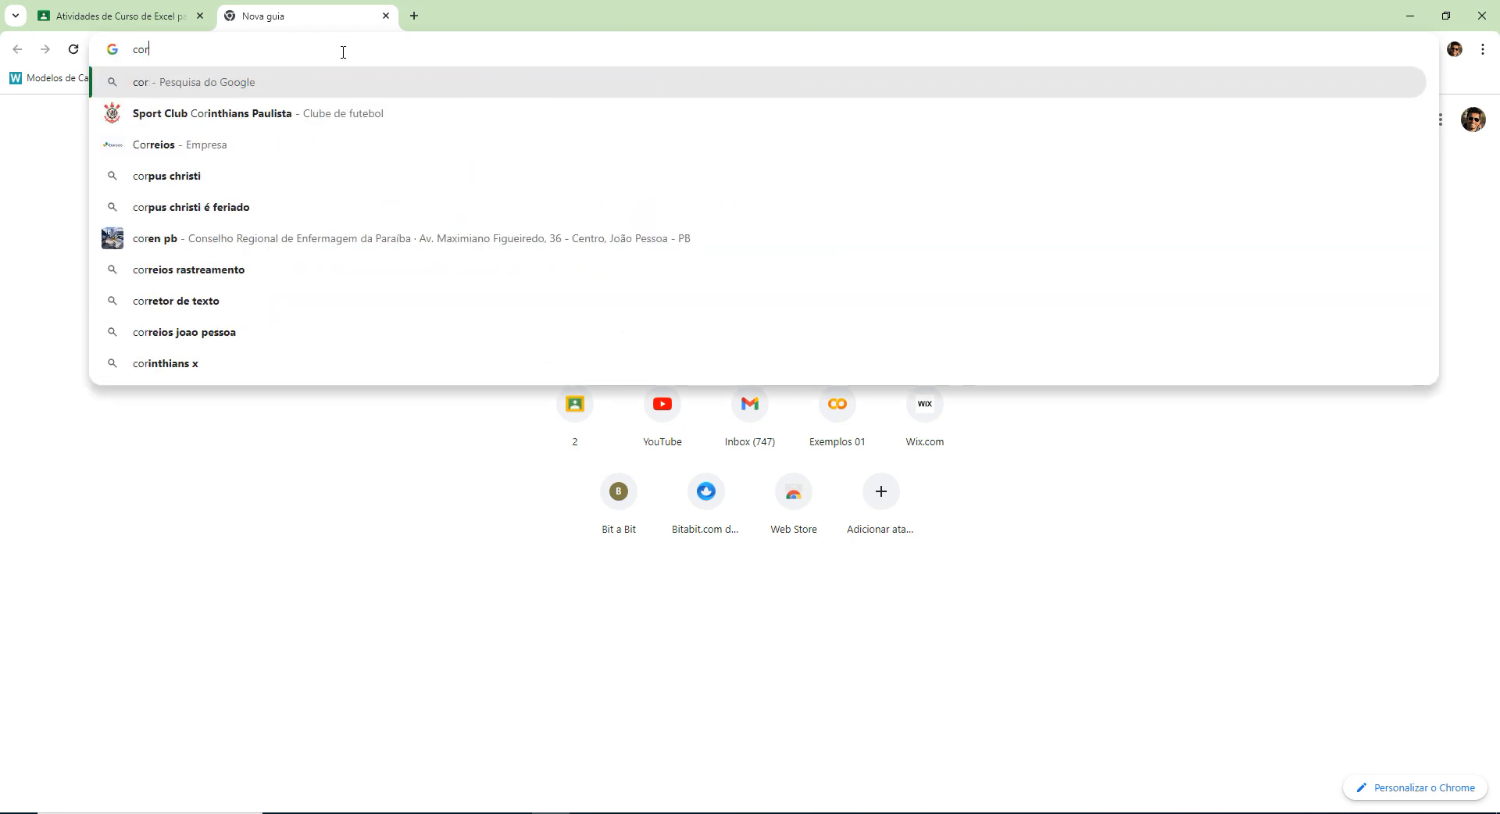
pyautogui.write('resp')
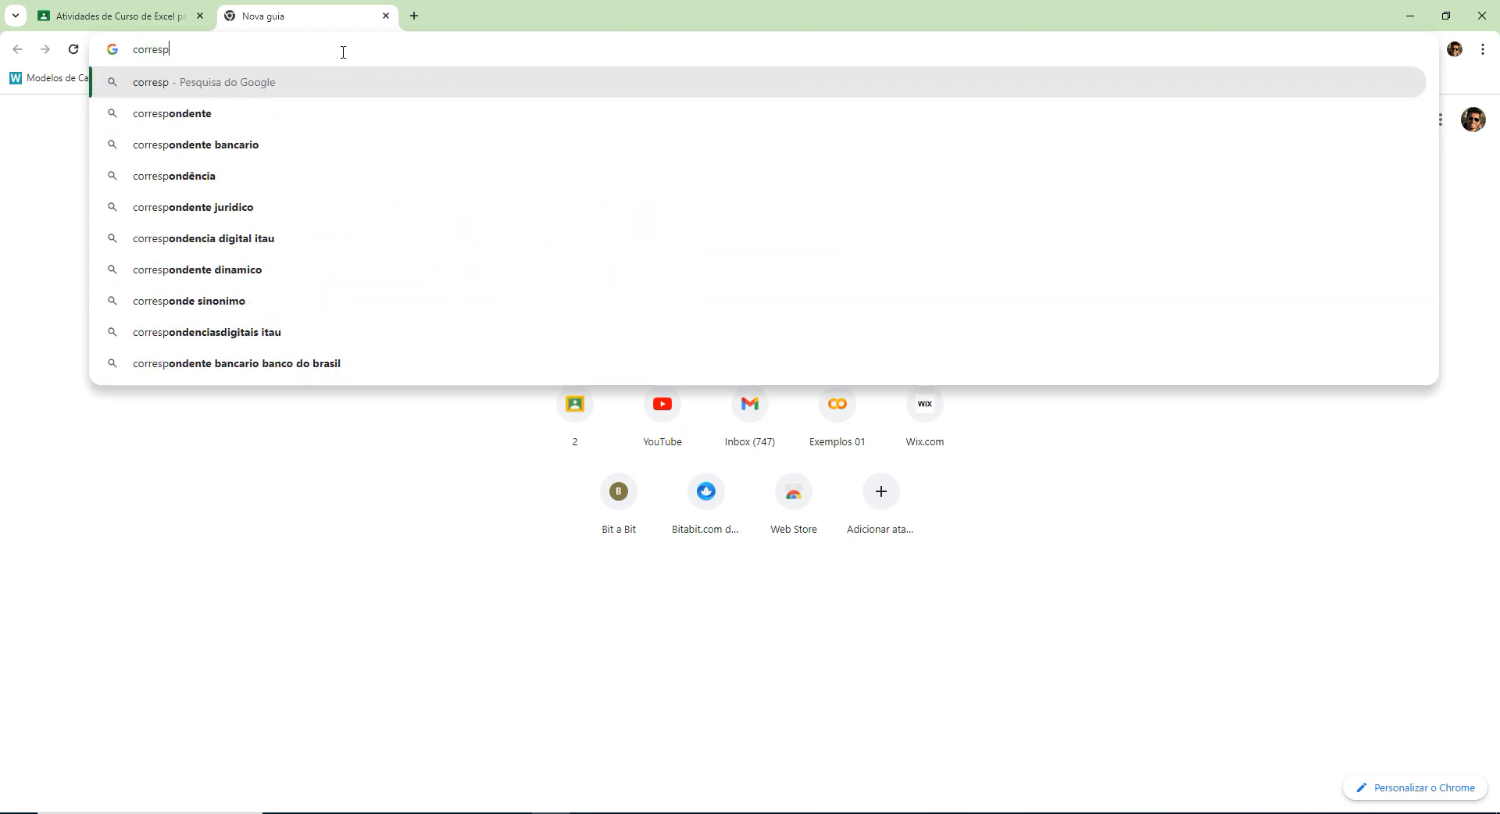
pyautogui.write(' excel')
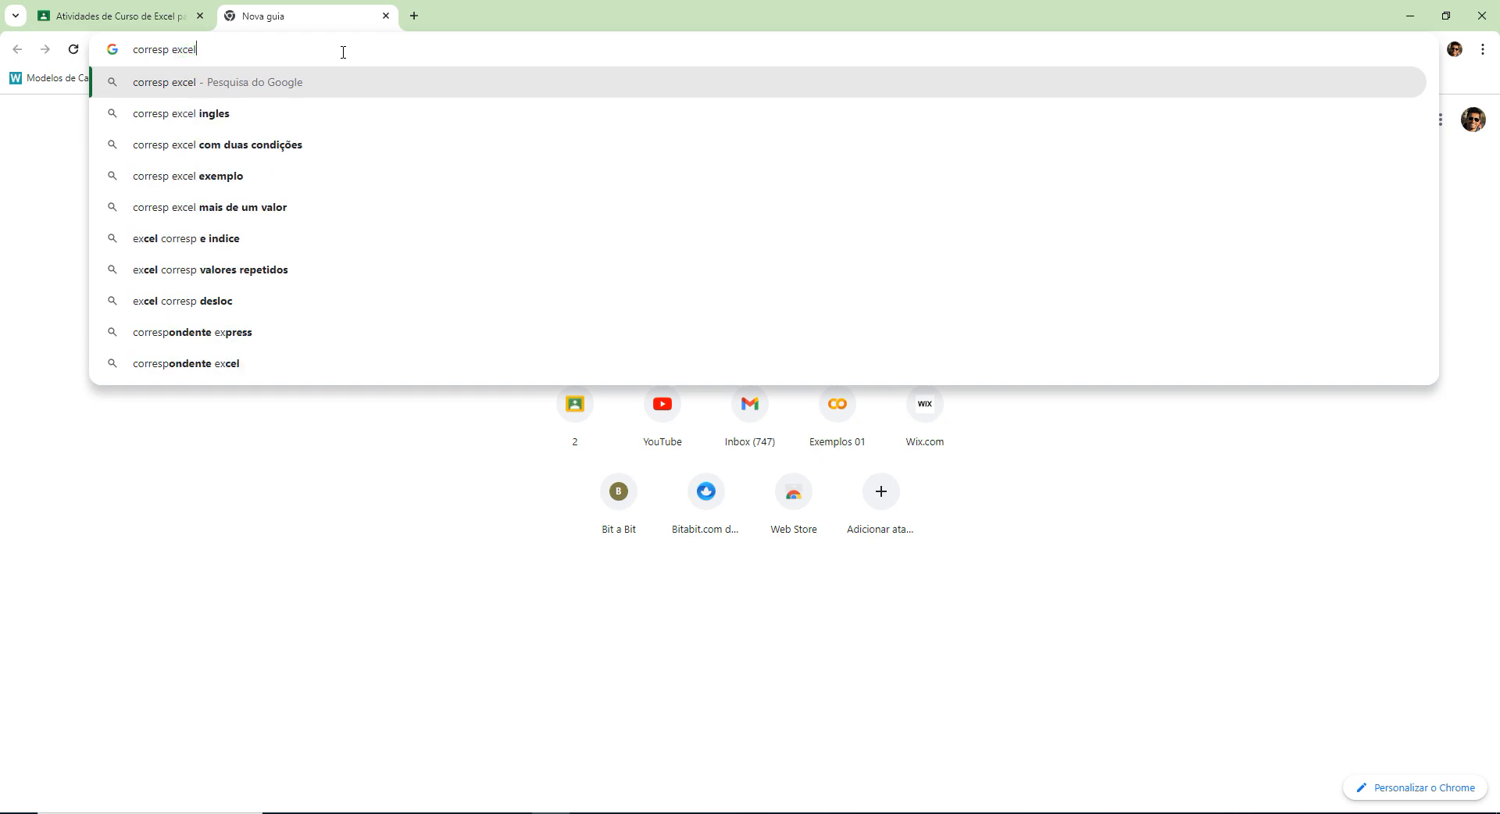
pyautogui.press('Return')
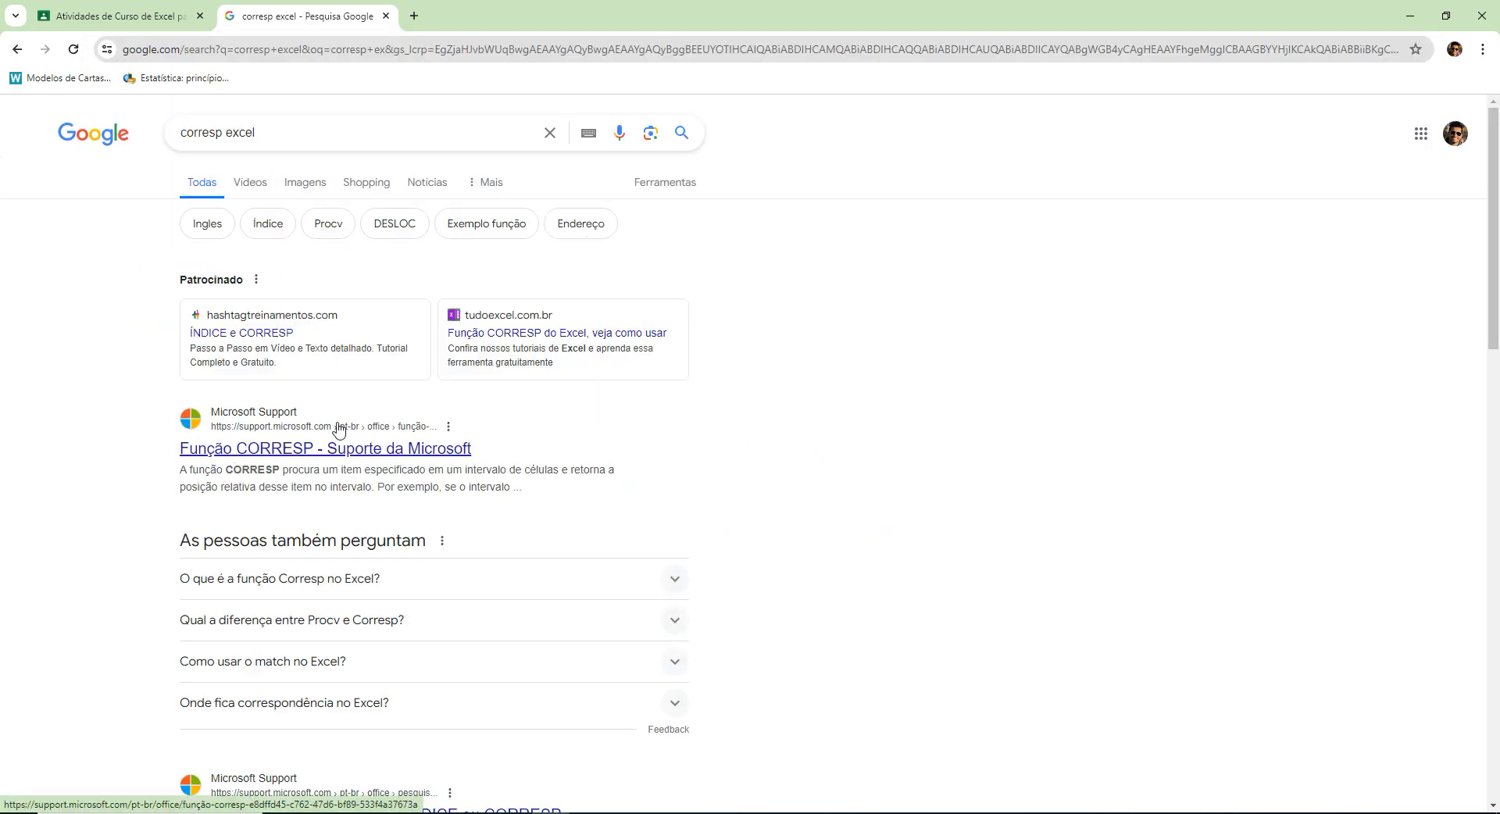
pyautogui.click(367, 449)
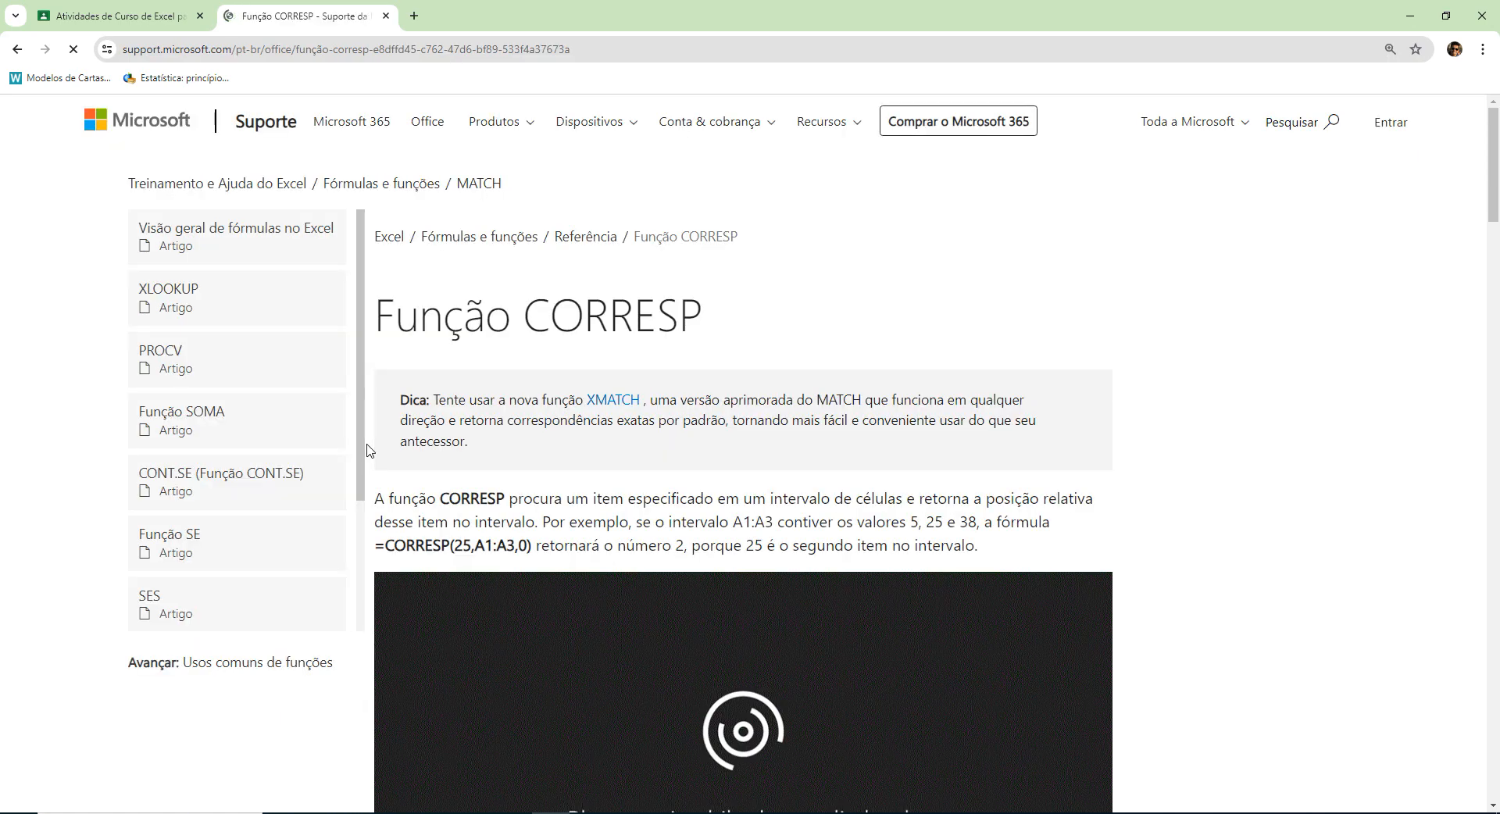
# Read the introduction of the Função CORRESP article, briefly play and pause its video, and highlight the word CORRESP.
pyautogui.scroll(-3, 1423, 597)
pyautogui.scroll(3, 1267, 543)
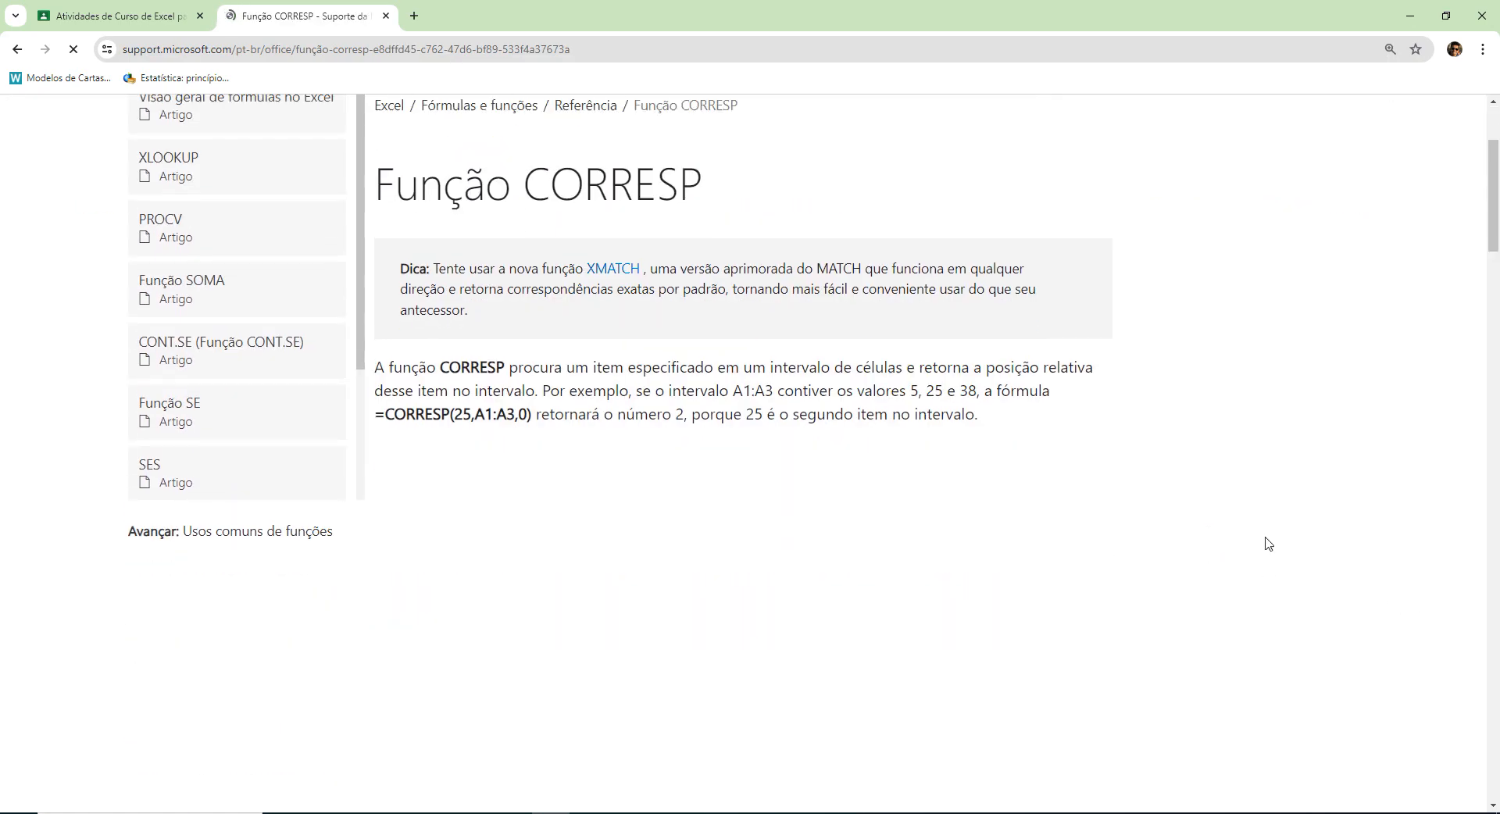
pyautogui.scroll(-4, 1269, 537)
pyautogui.scroll(3, 1267, 534)
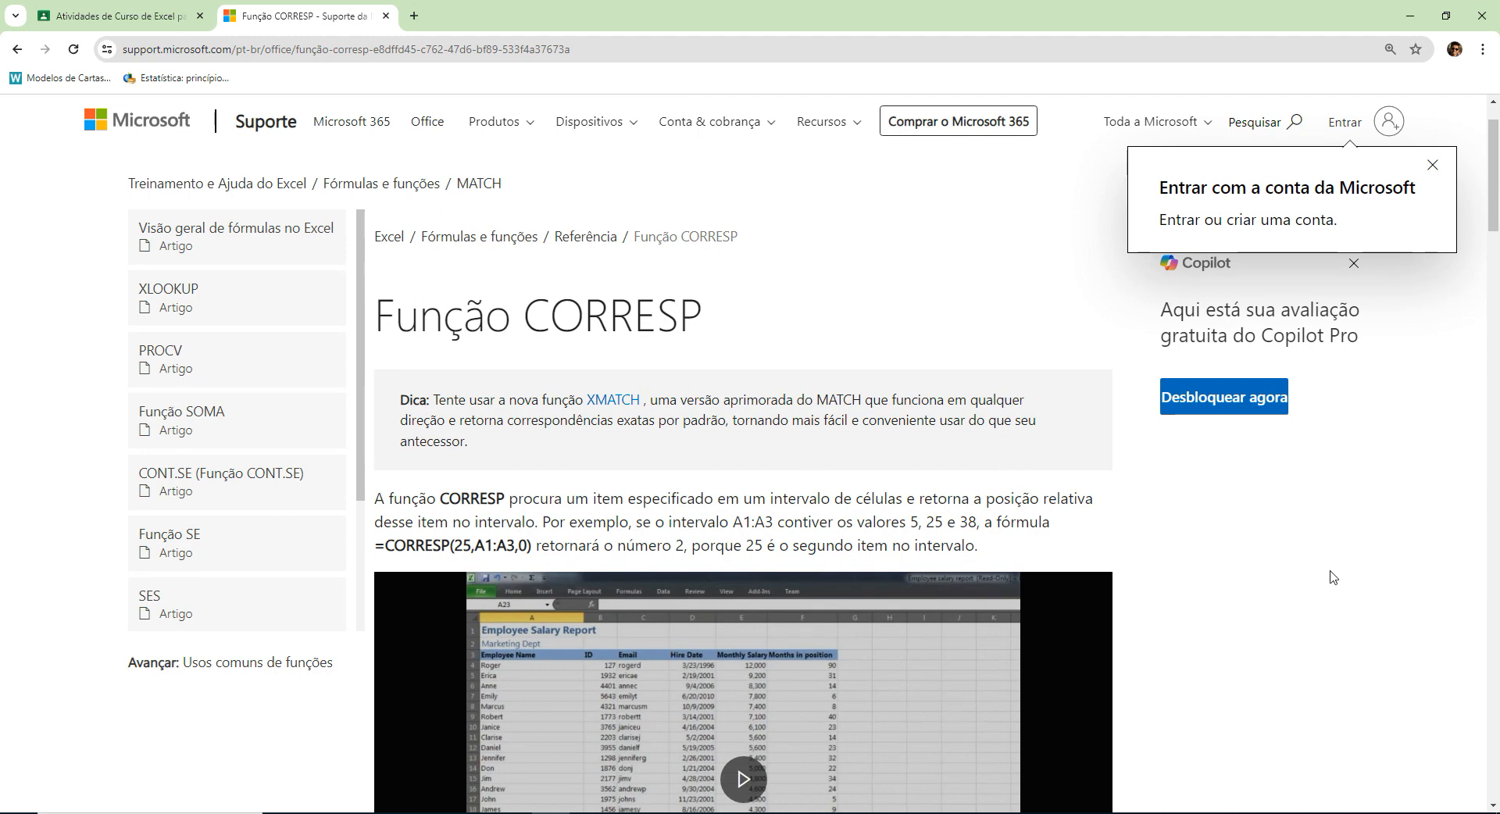
pyautogui.scroll(-2, 1252, 557)
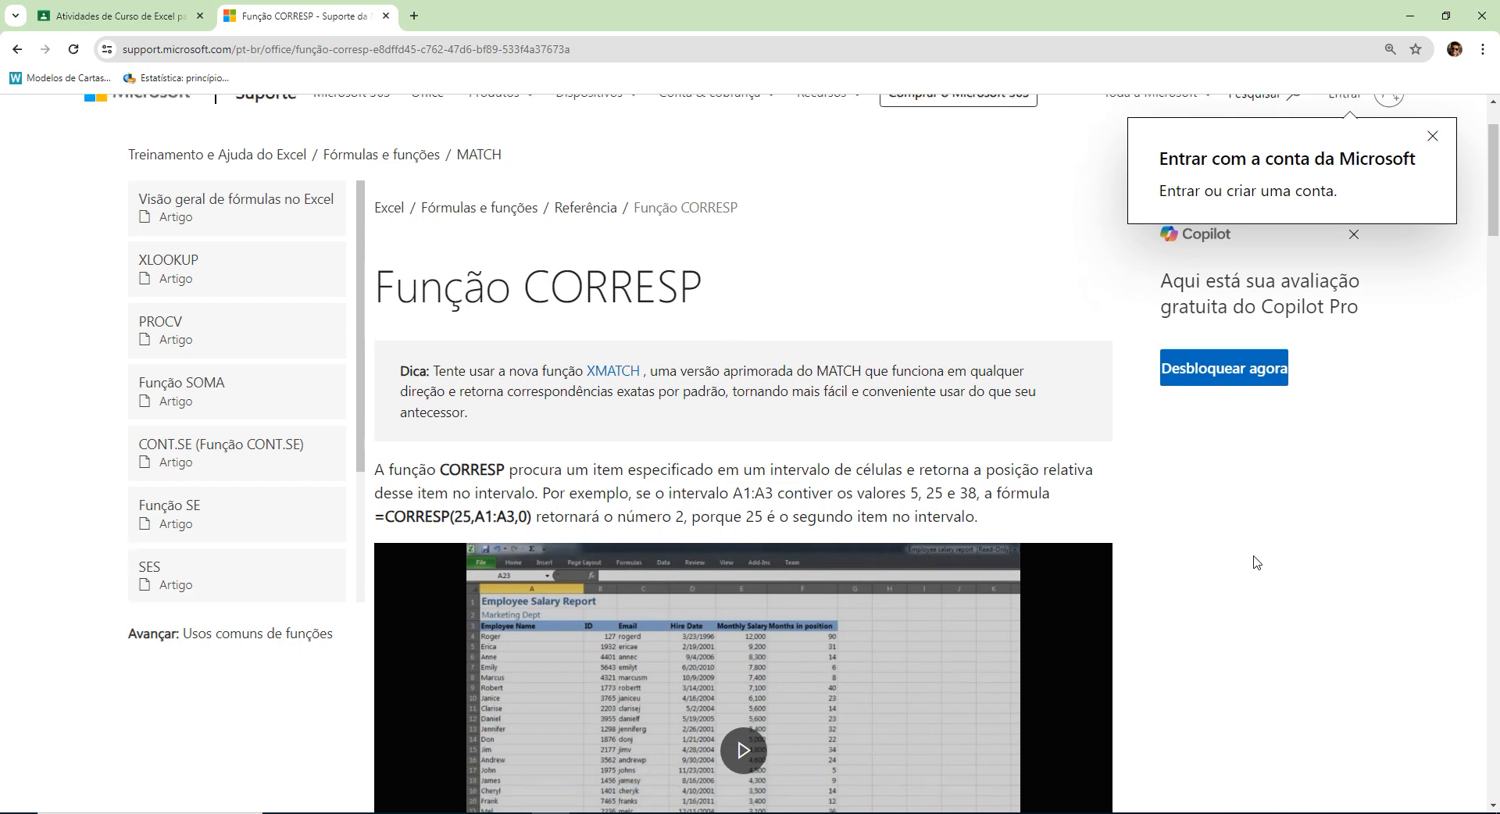
pyautogui.scroll(-1, 898, 432)
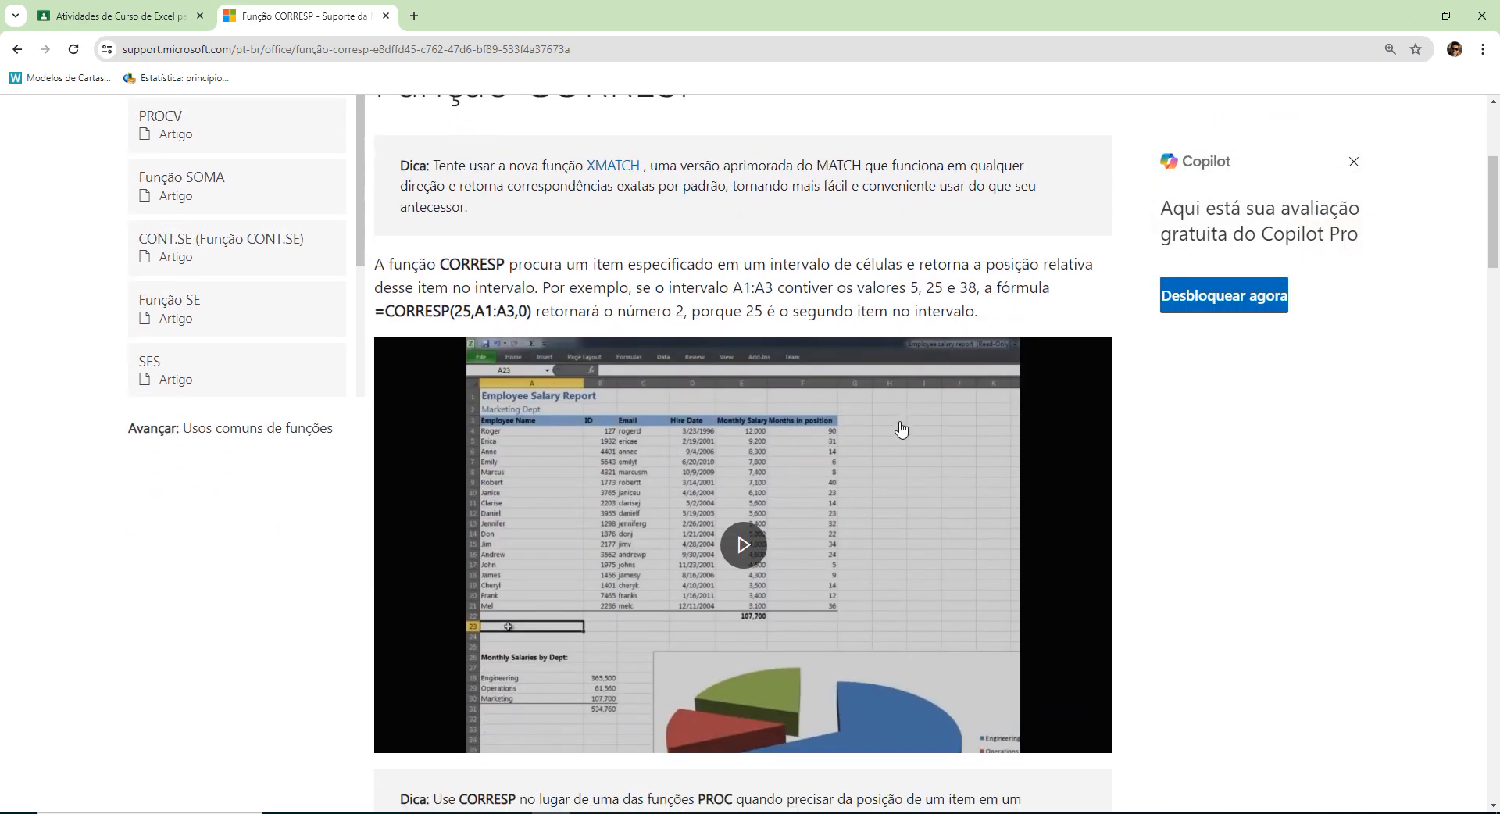
pyautogui.click(740, 538)
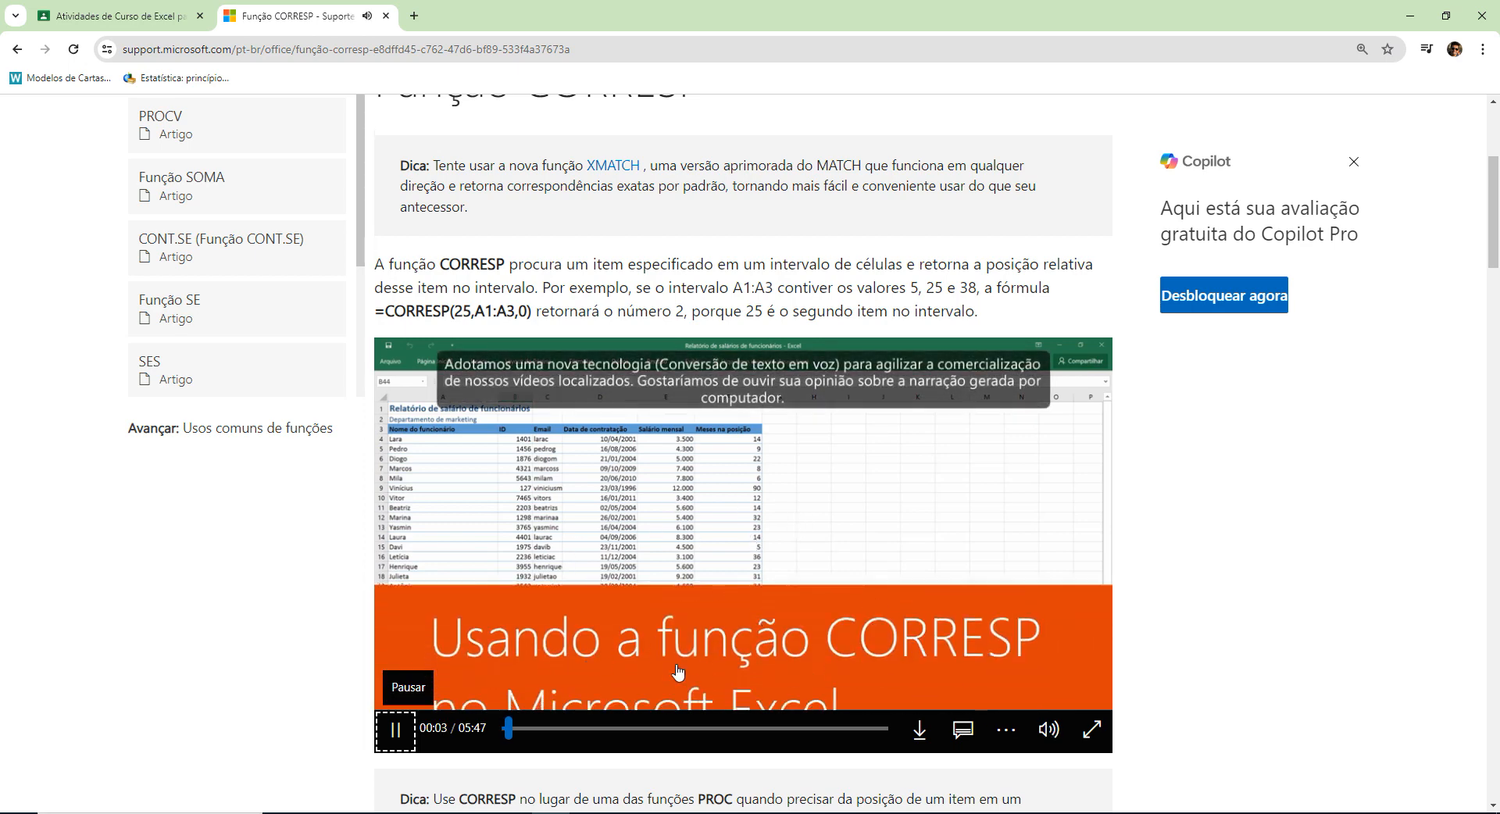
pyautogui.click(396, 731)
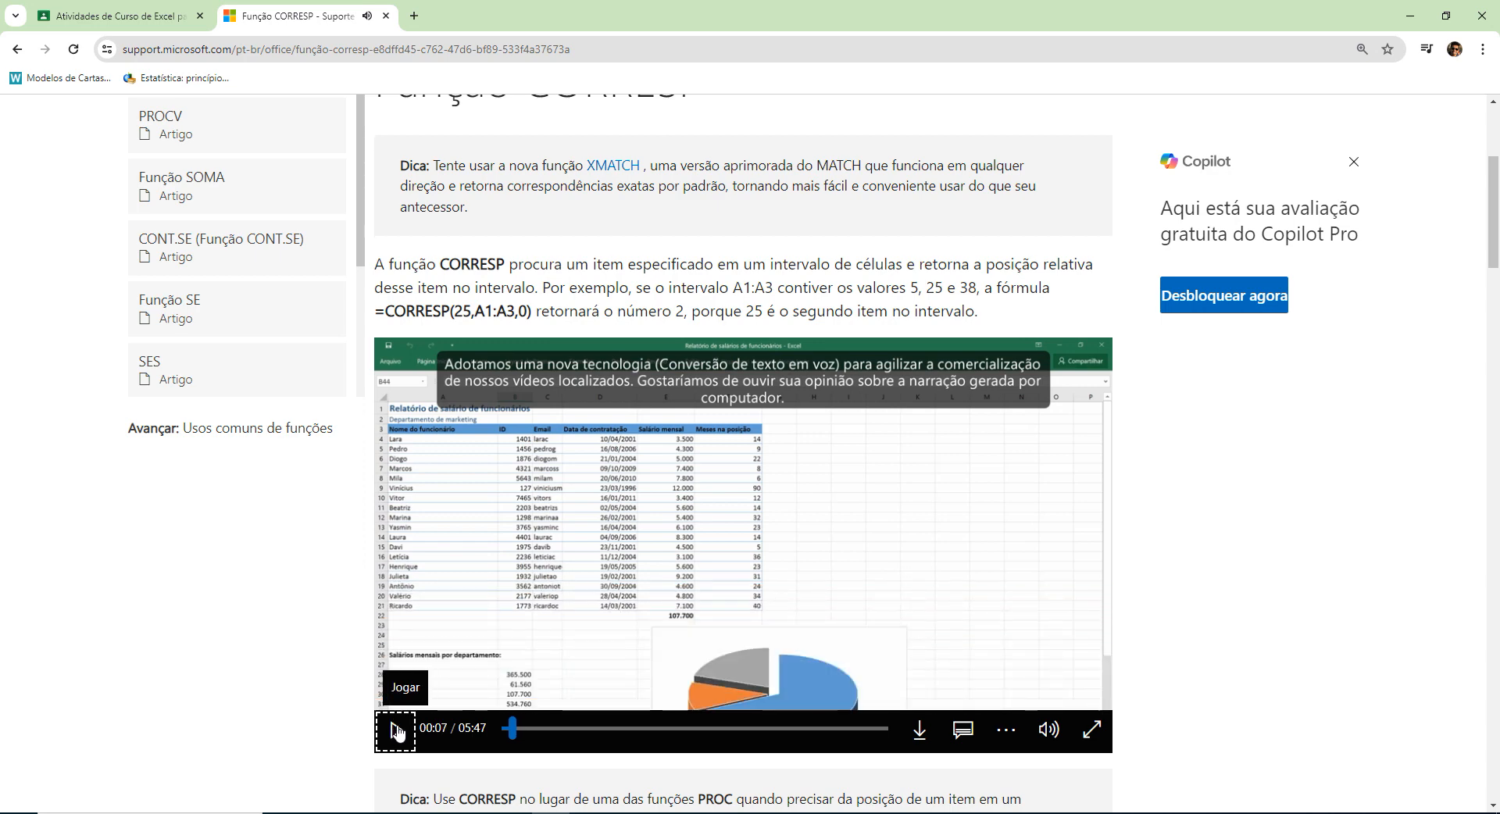
pyautogui.doubleClick(463, 266)
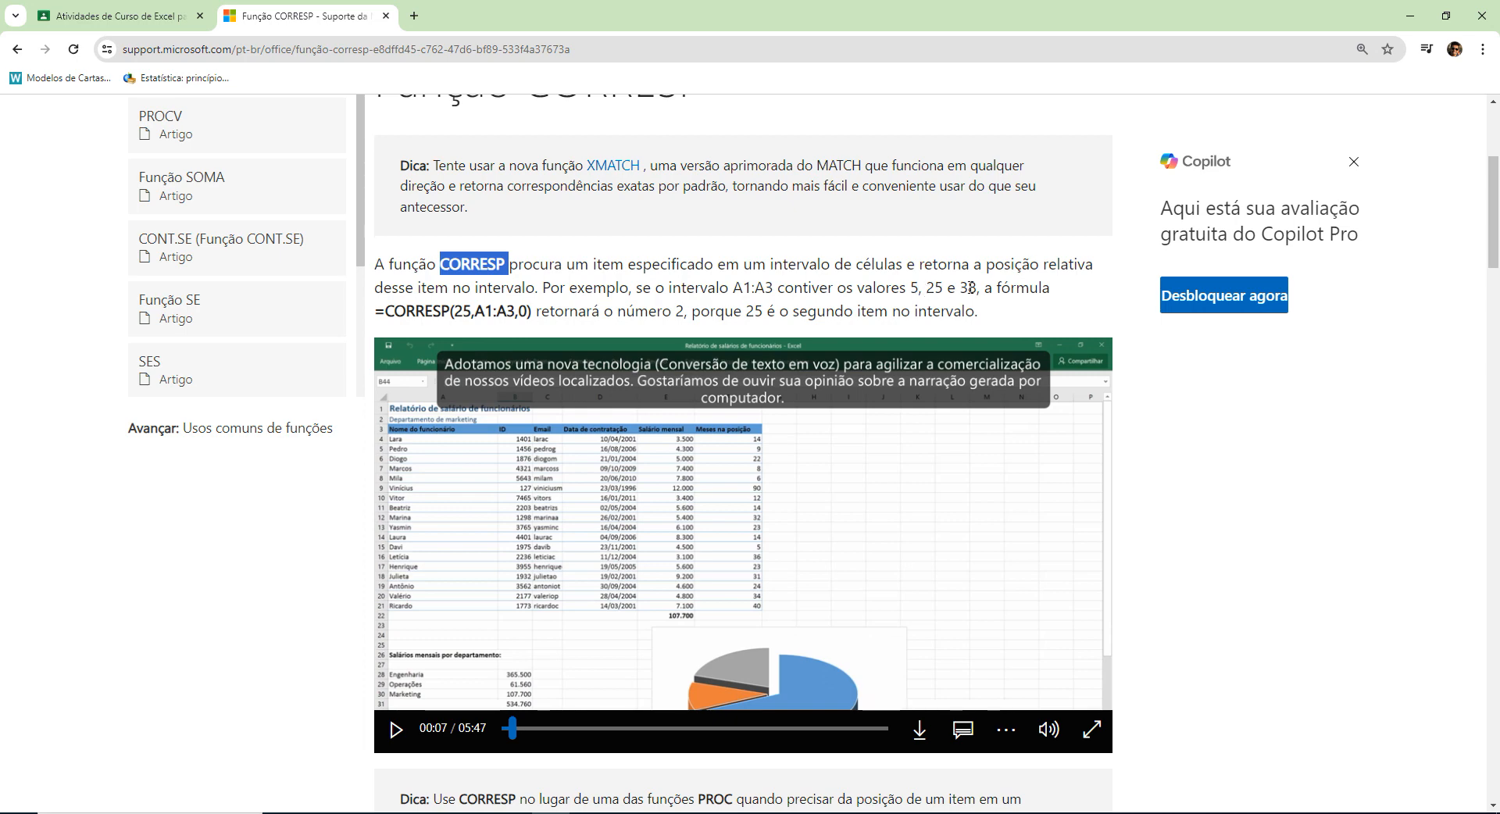
# Switch to the Funções Excel workbook, add a new sheet, and enter 5, 28 and 38 in A1, B1 and C1.
pyautogui.moveTo(665, 812)
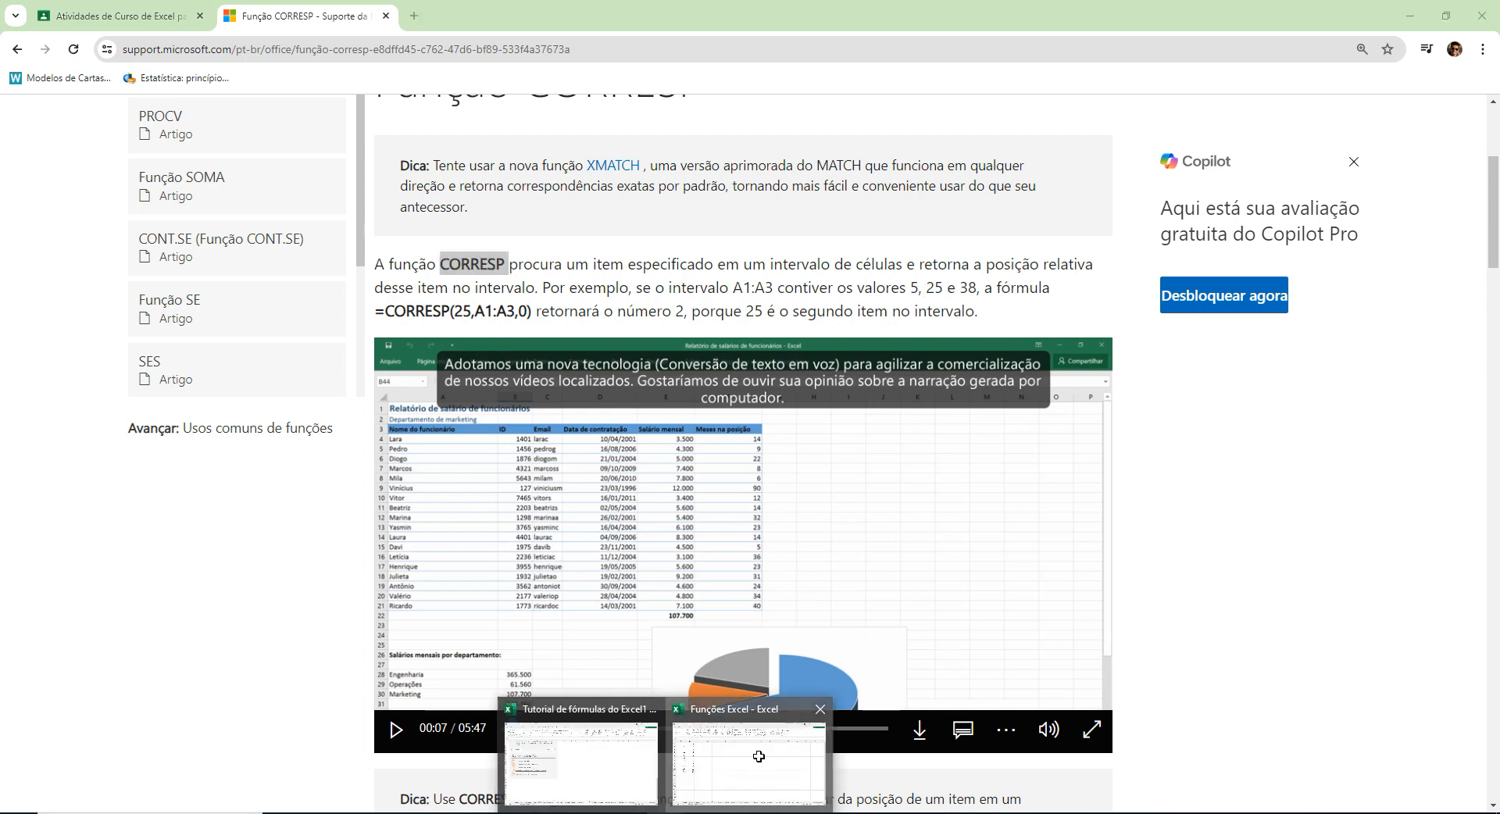
pyautogui.click(748, 754)
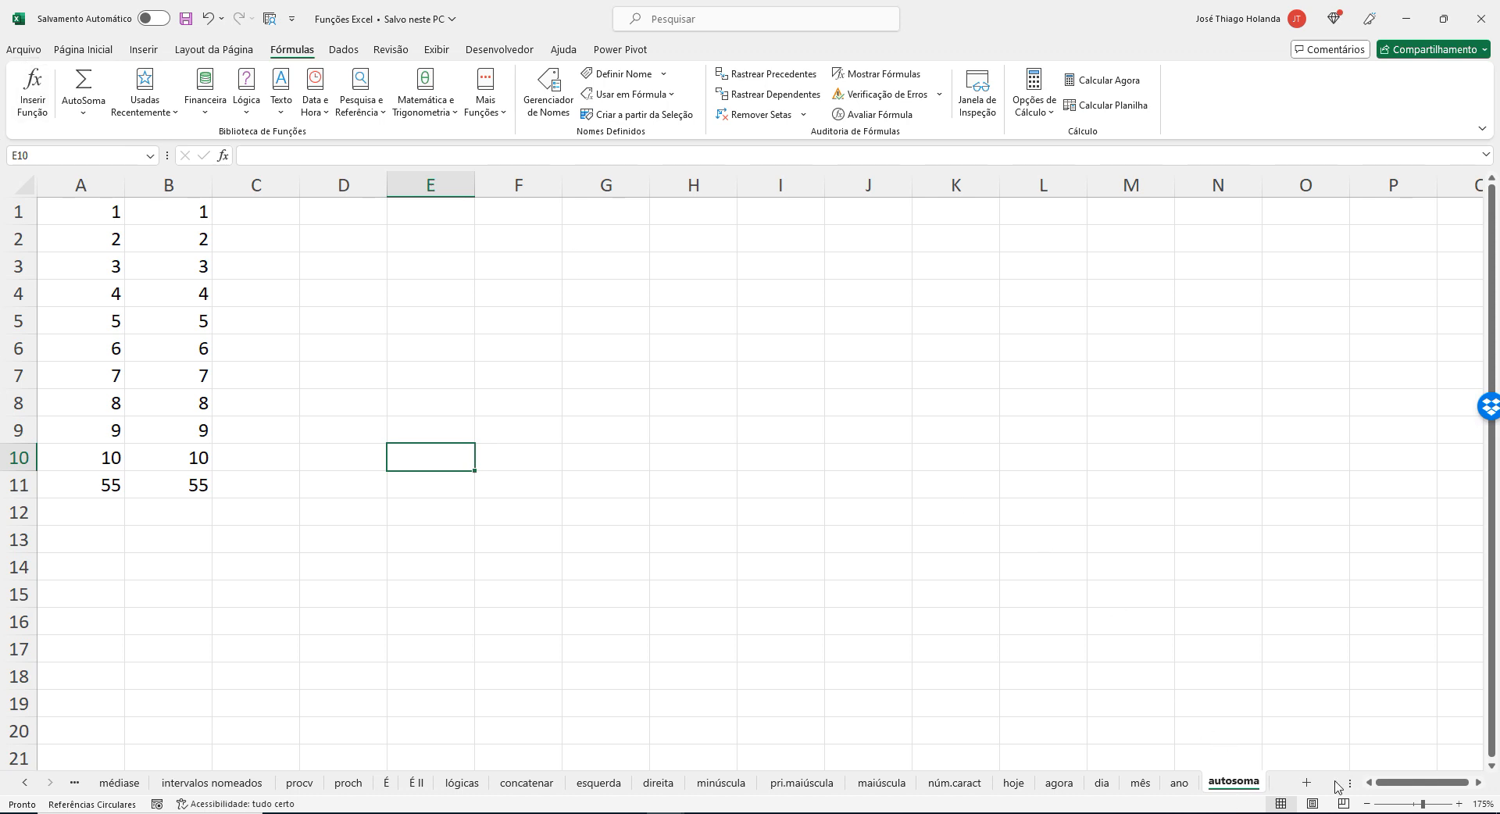
pyautogui.click(1308, 785)
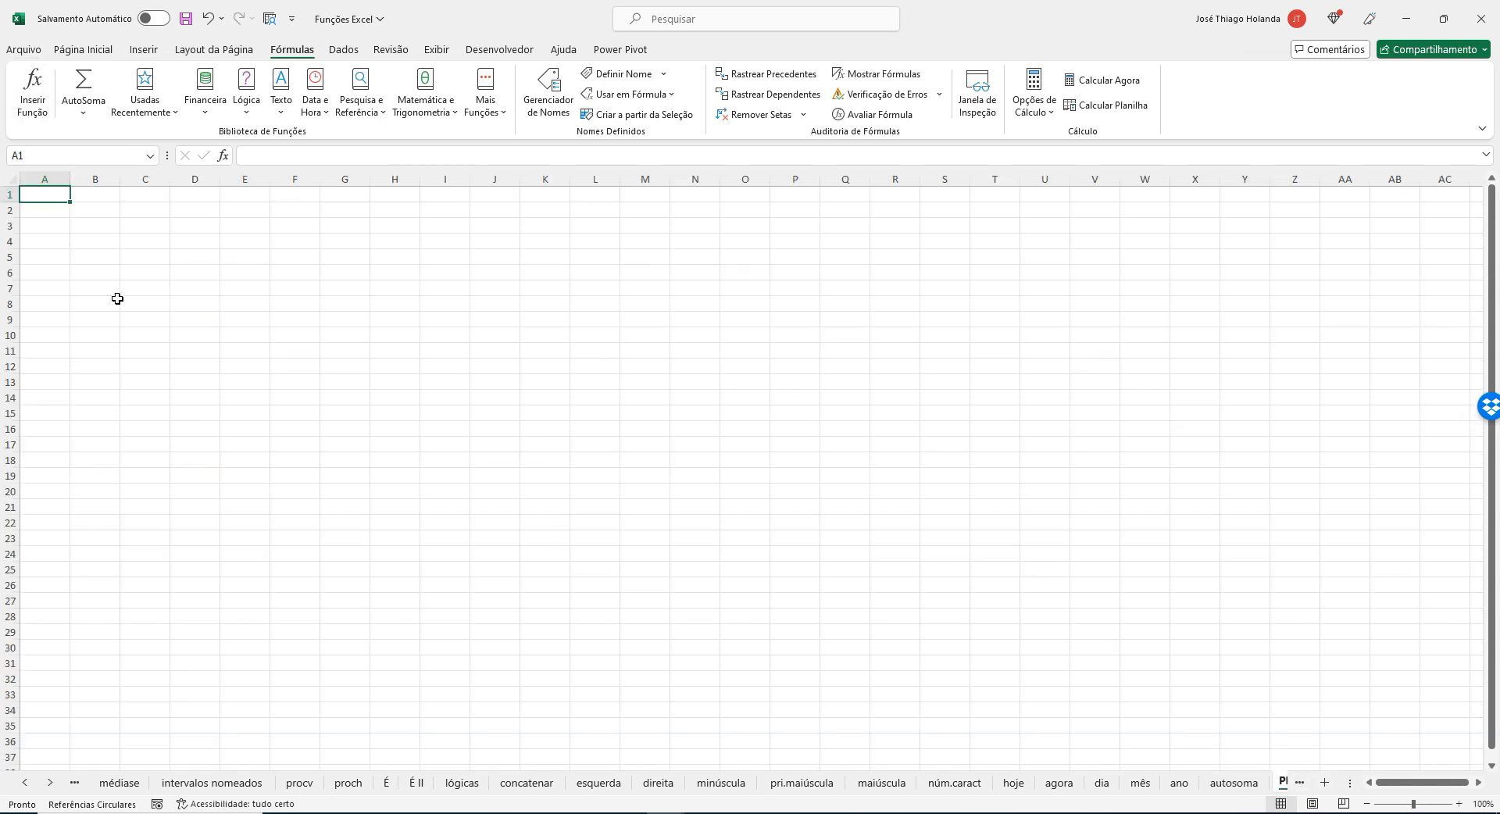
pyautogui.write('58')
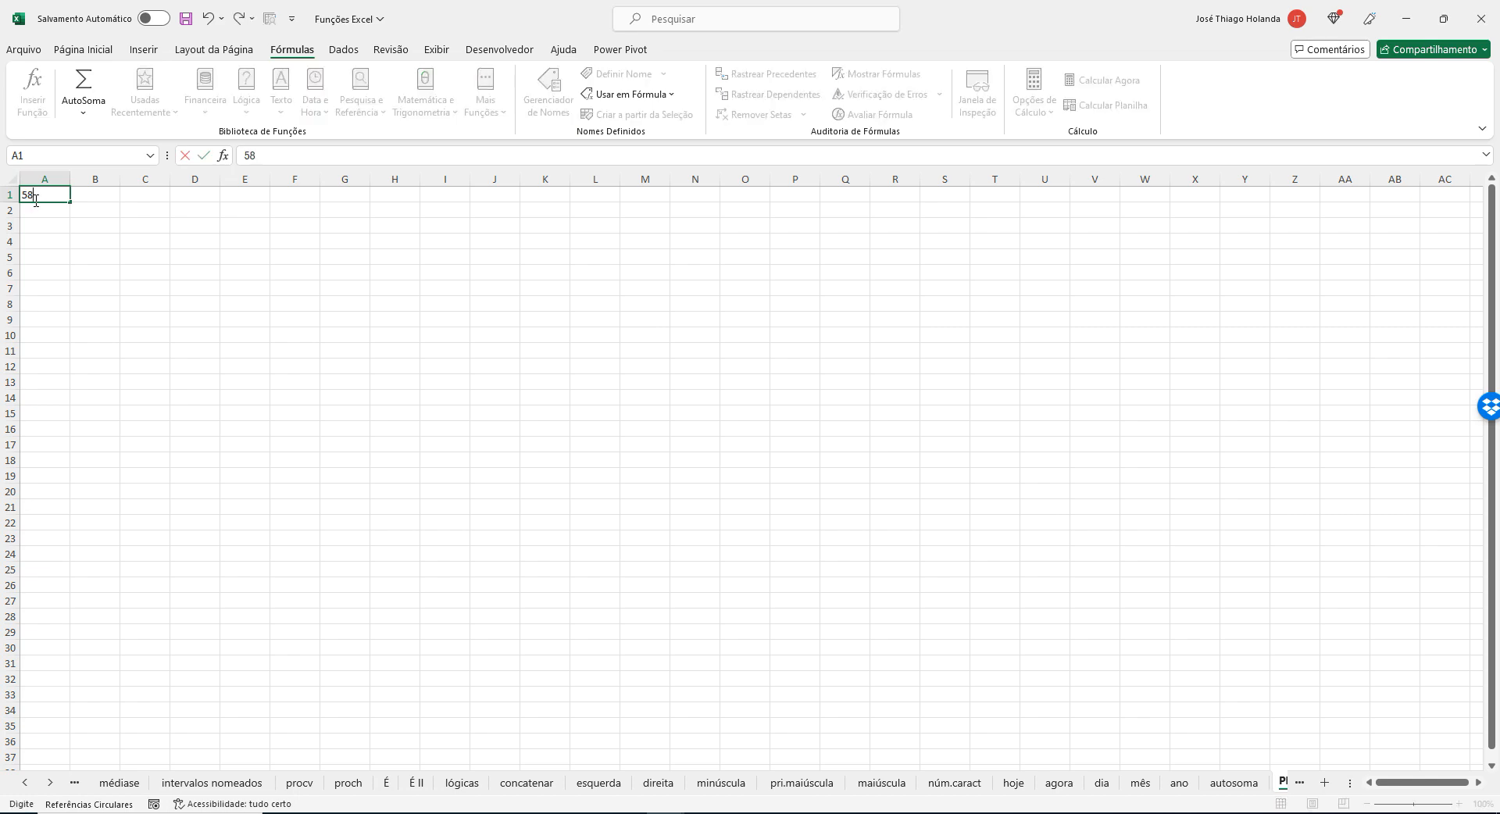
pyautogui.press('BackSpace')
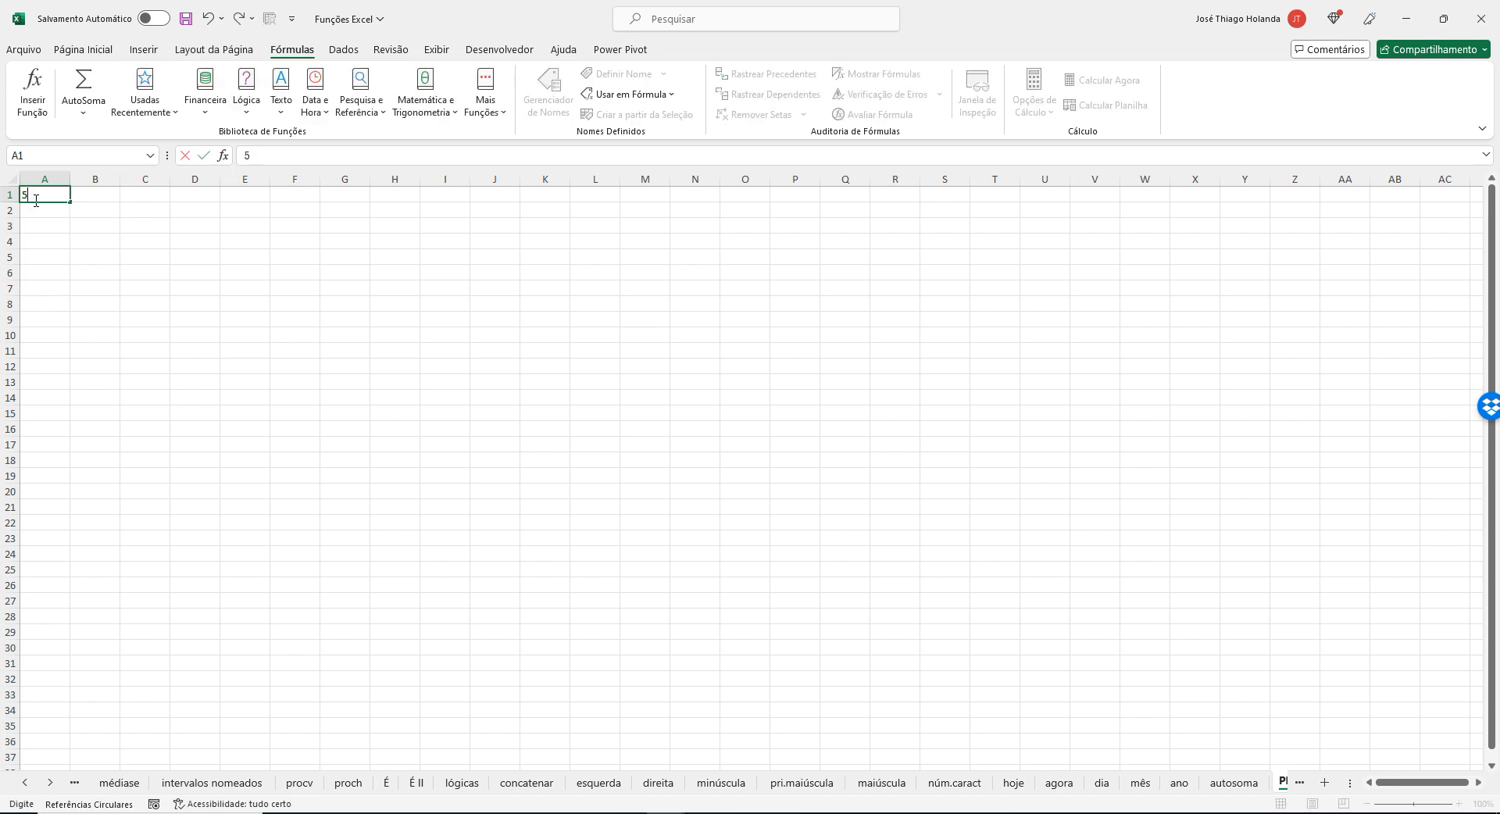
pyautogui.press('Tab')
pyautogui.write('28')
pyautogui.press('Tab')
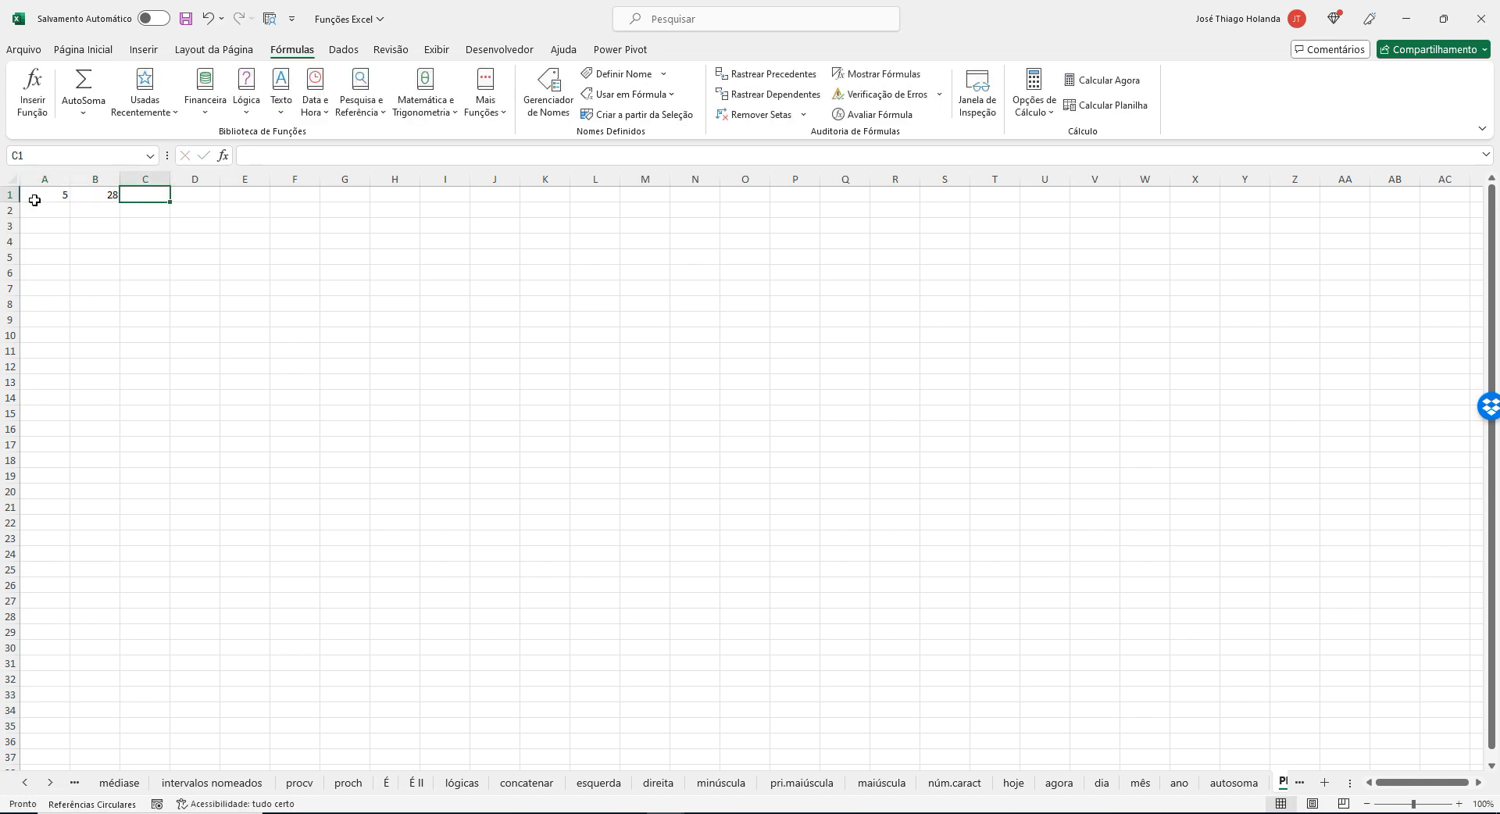
pyautogui.write('38')
pyautogui.click(122, 239)
pyautogui.scroll(7, 214, 268)
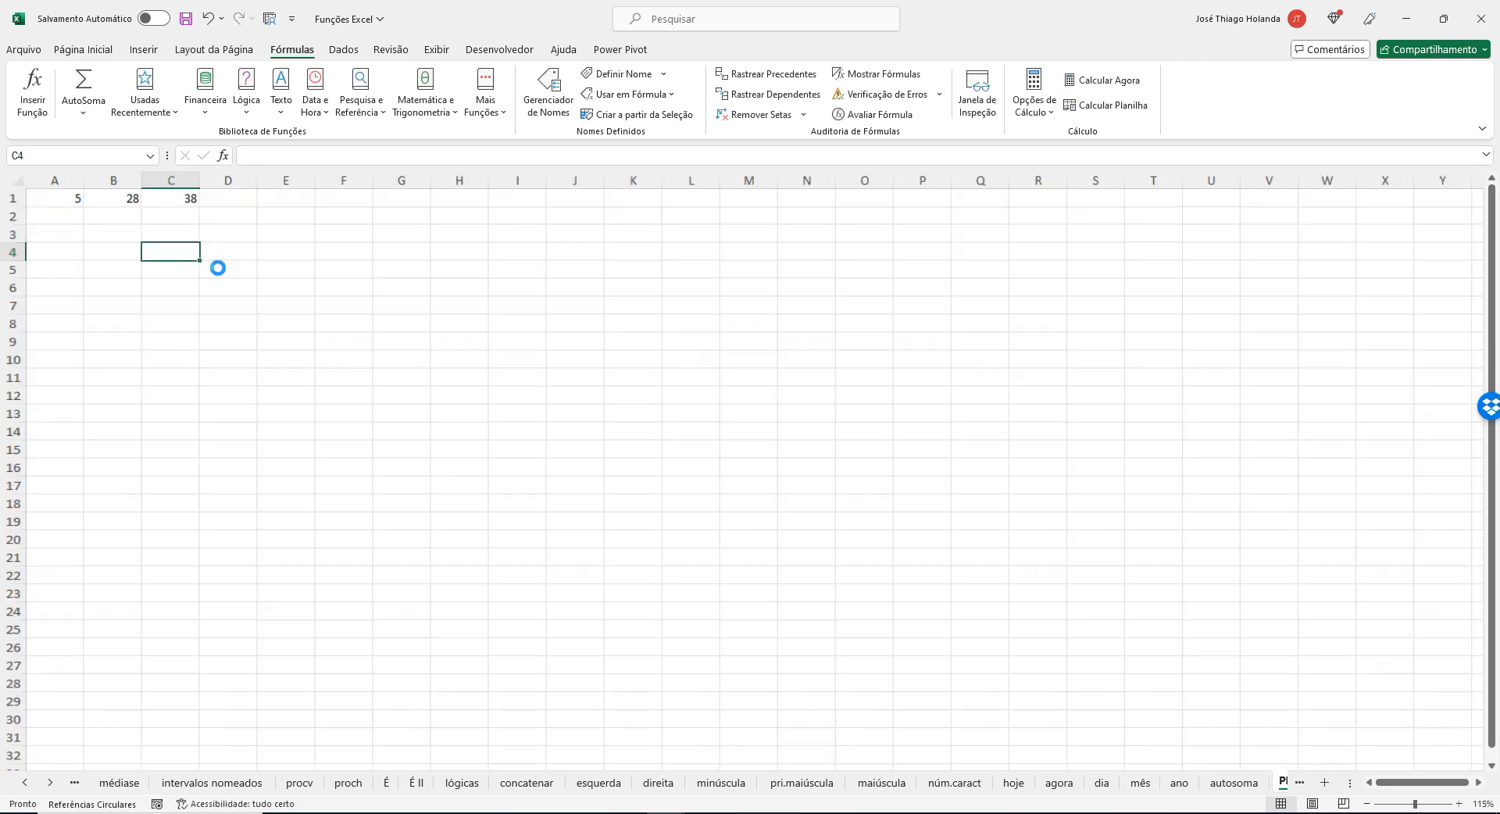
# Move the 28 from B1 to A2 and the 38 from C1 to A3 to form a single column.
pyautogui.click(222, 232)
pyautogui.hotkey('ctrl', 'c')
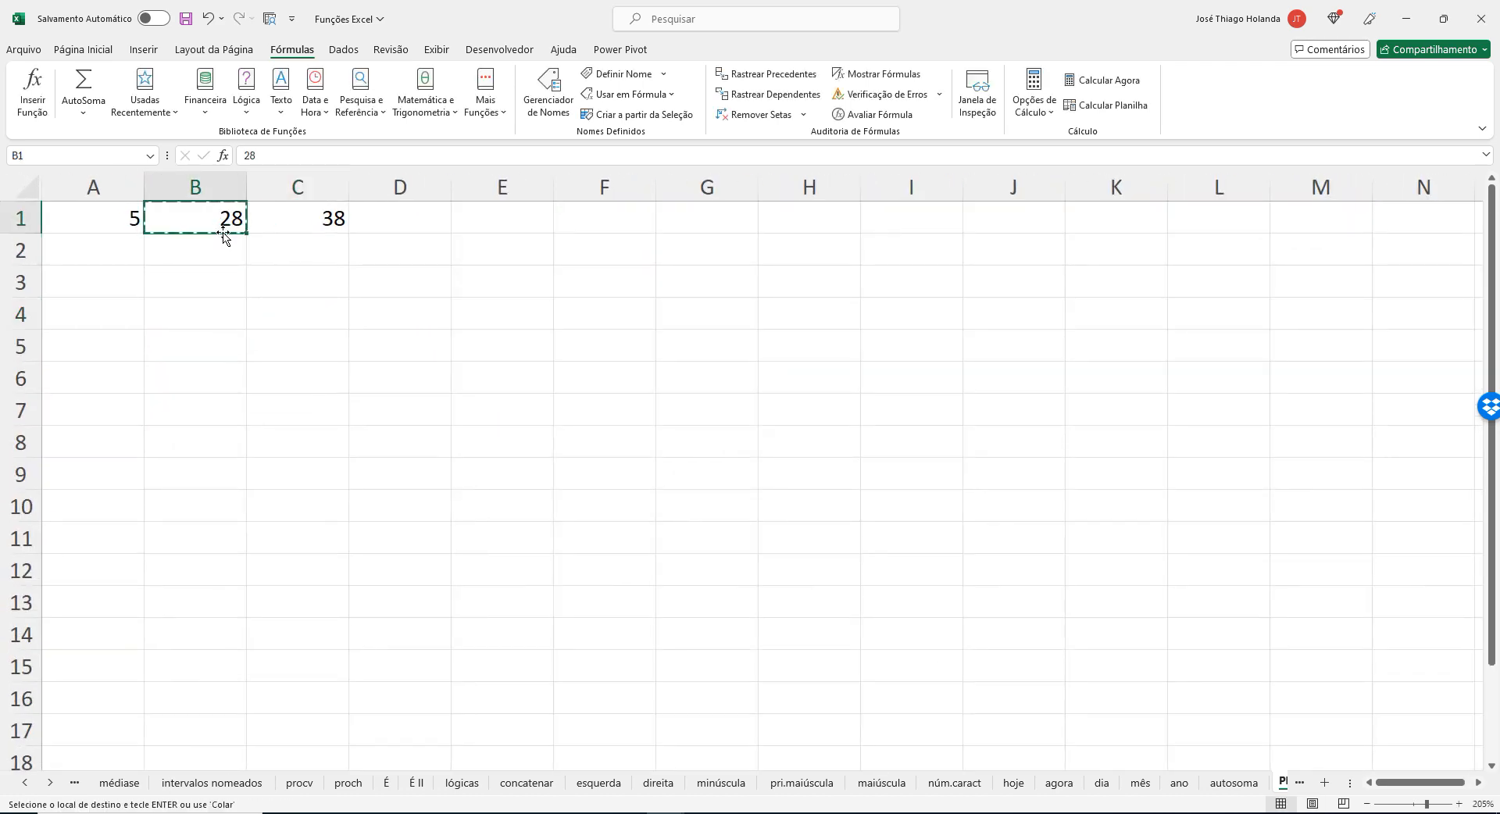
pyautogui.press('Left')
pyautogui.press('Down')
pyautogui.hotkey('ctrl', 'v')
pyautogui.press('Right')
pyautogui.press('Up')
pyautogui.press('Right')
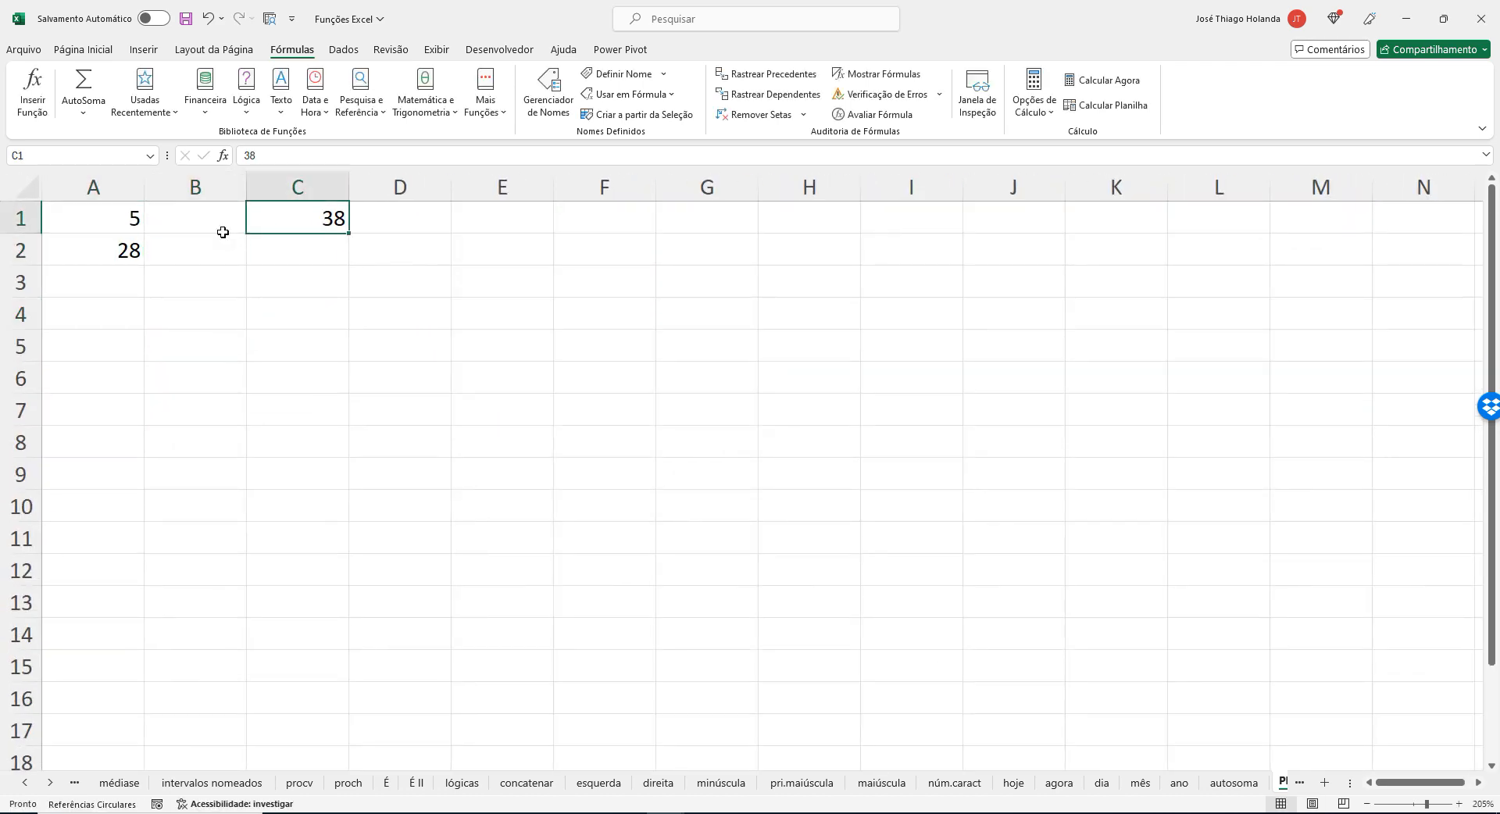
pyautogui.hotkey('ctrl', 'x')
pyautogui.press('Left')
pyautogui.press('Left')
pyautogui.press('Down')
pyautogui.press('Down')
pyautogui.press('Down')
pyautogui.hotkey('ctrl', 'v')
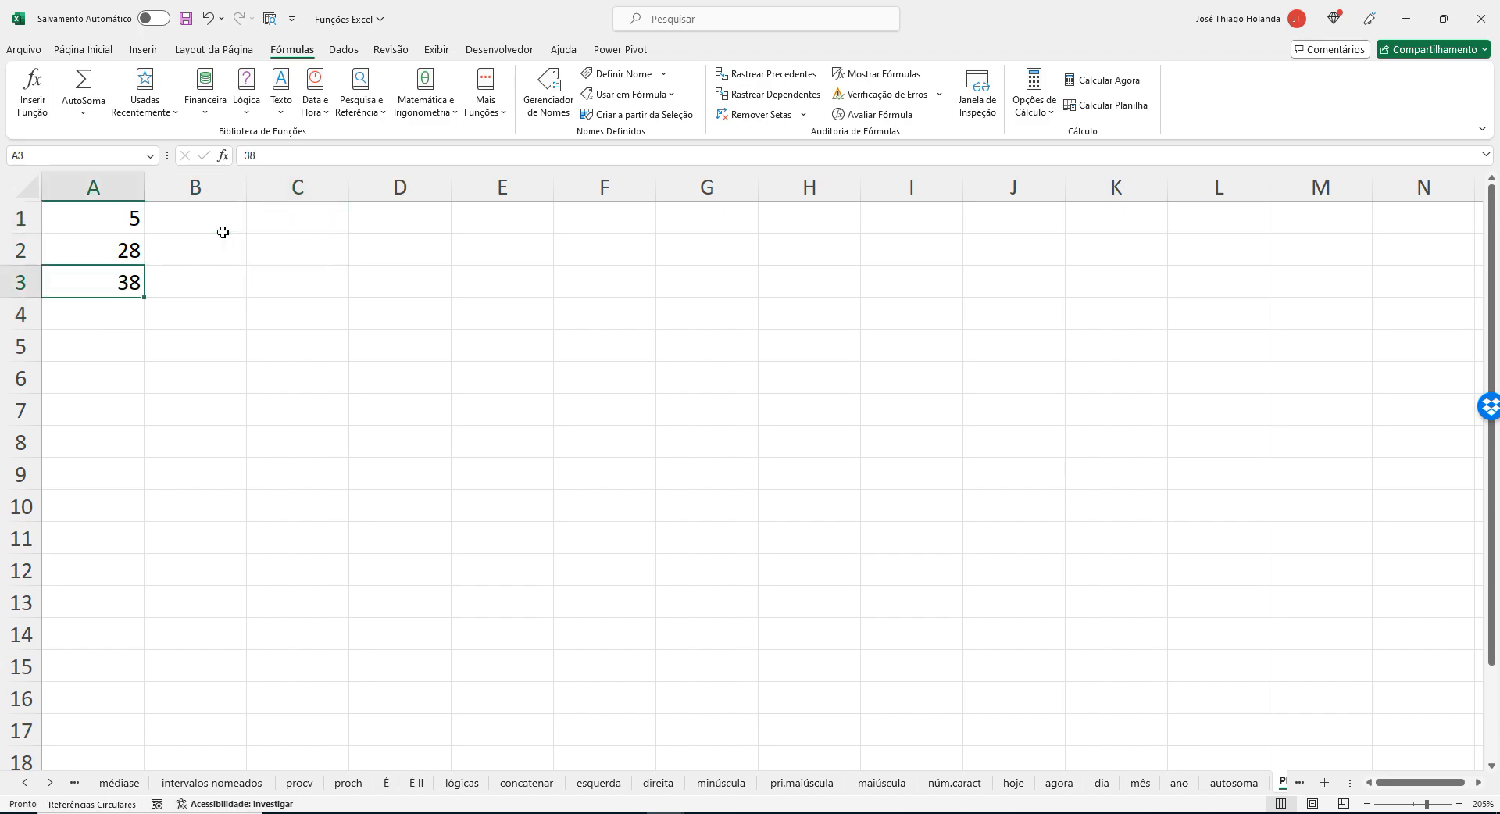
# Check the CORRESP example in the browser article, then begin a CORRESP formula in B1 of the Excel sheet.
pyautogui.hotkey('alt', 'Tab')
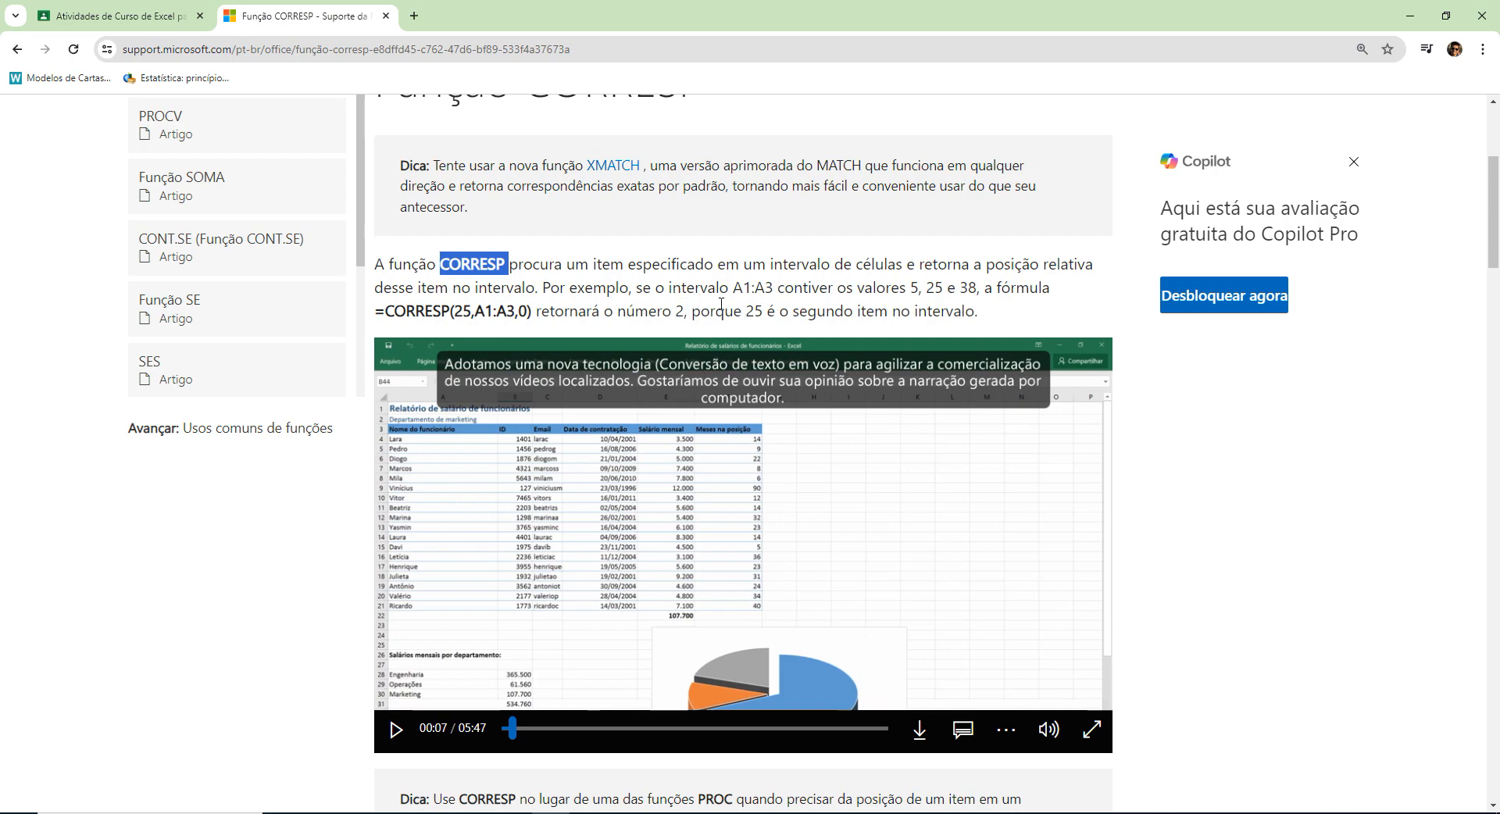
pyautogui.hotkey('alt', 'Tab')
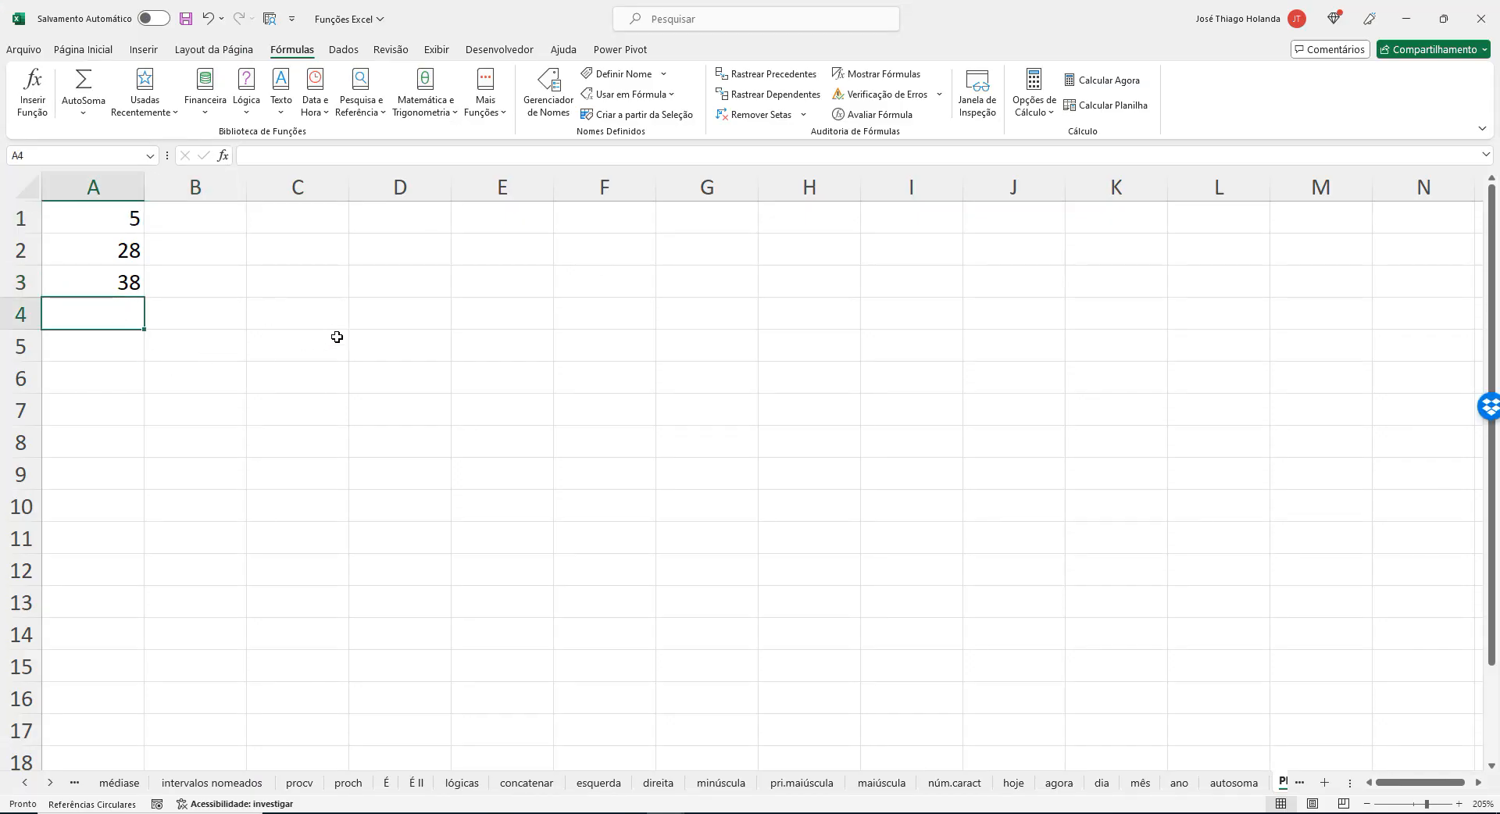
pyautogui.click(306, 217)
pyautogui.click(209, 219)
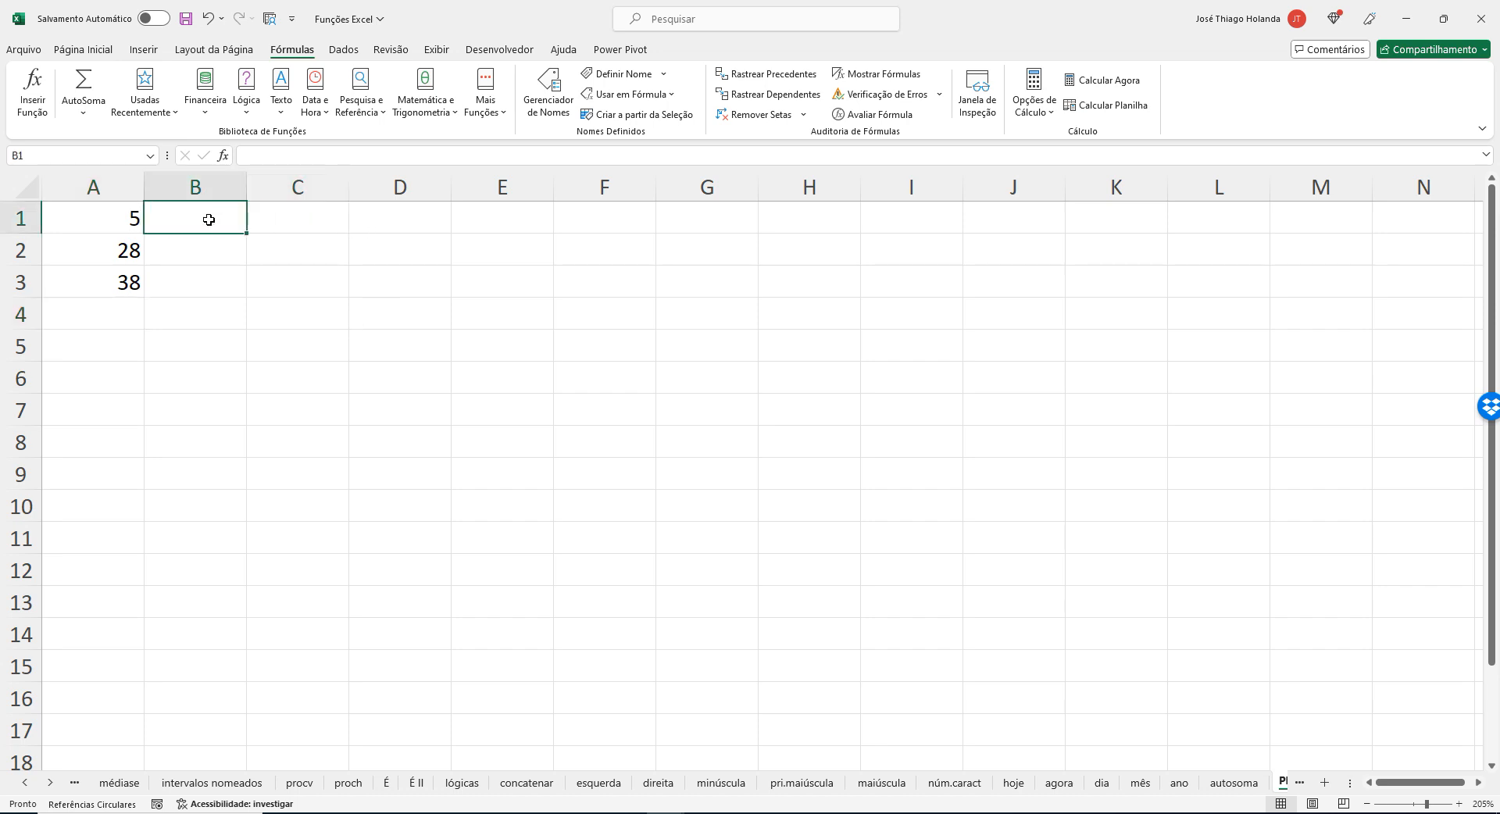
pyautogui.write('=p')
pyautogui.press('BackSpace')
pyautogui.write('c')
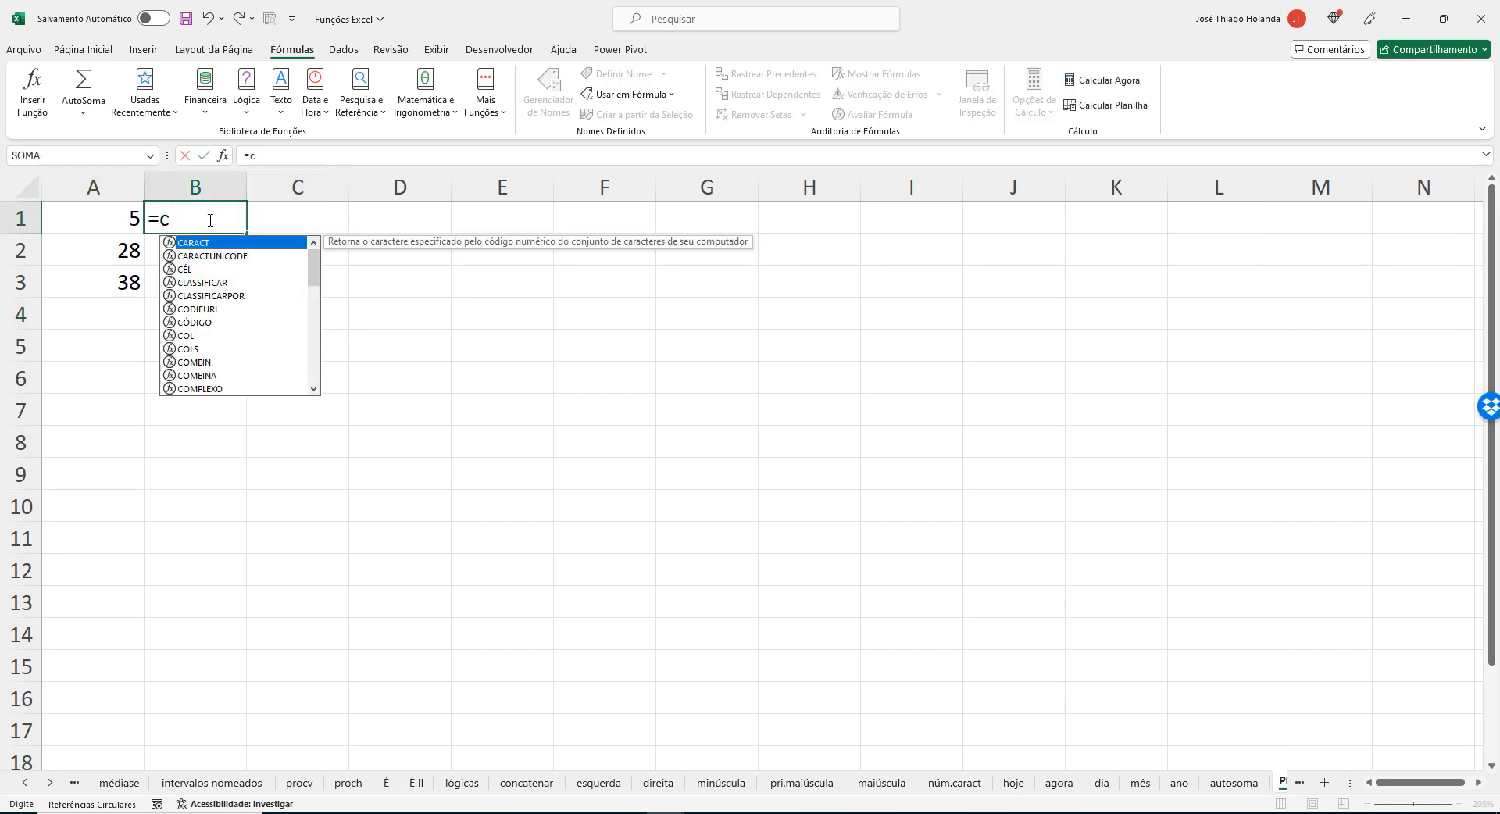
pyautogui.write('orre')
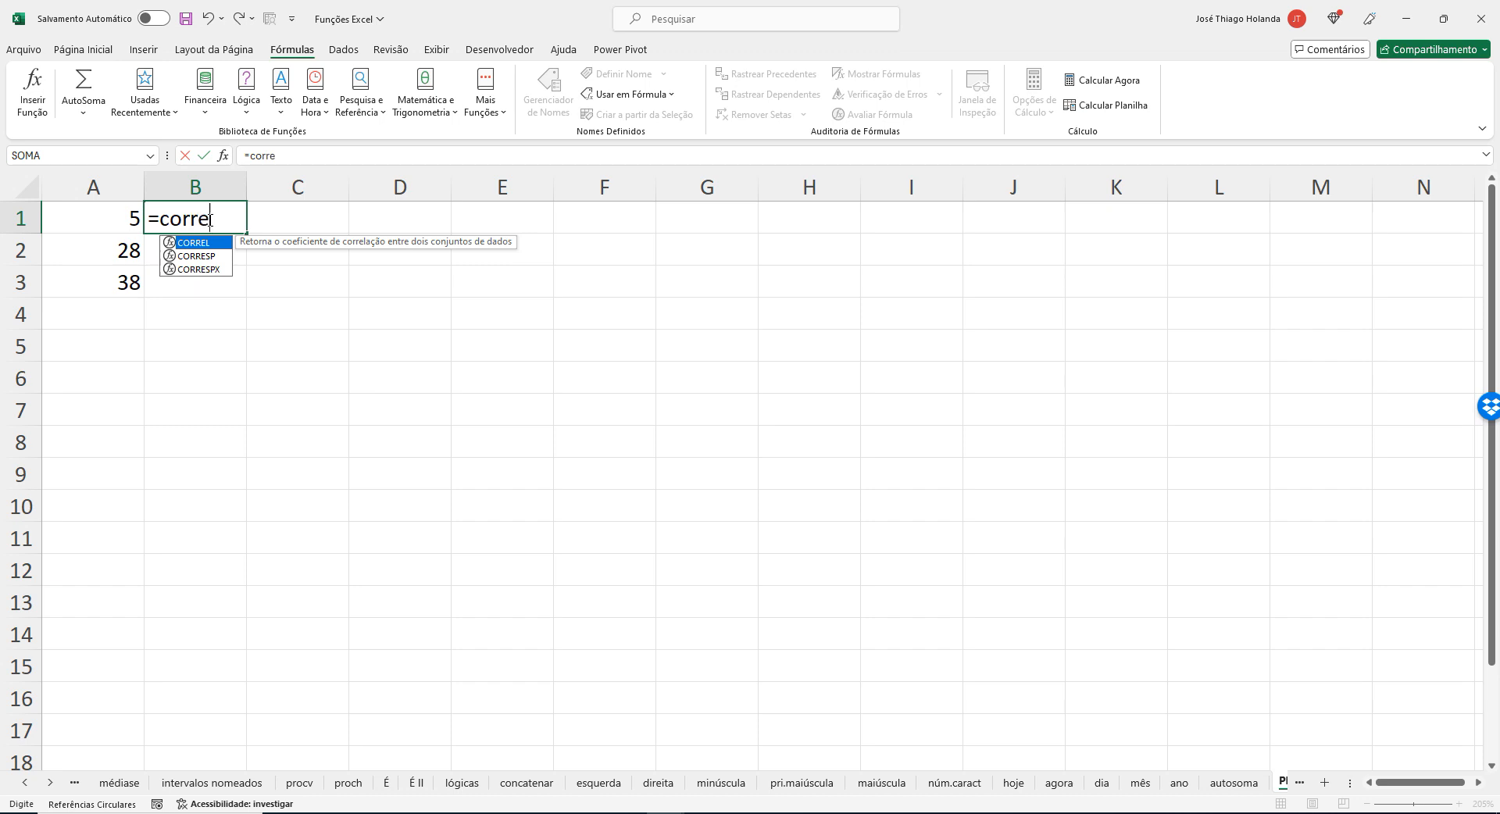
pyautogui.press('Down')
pyautogui.press('Tab')
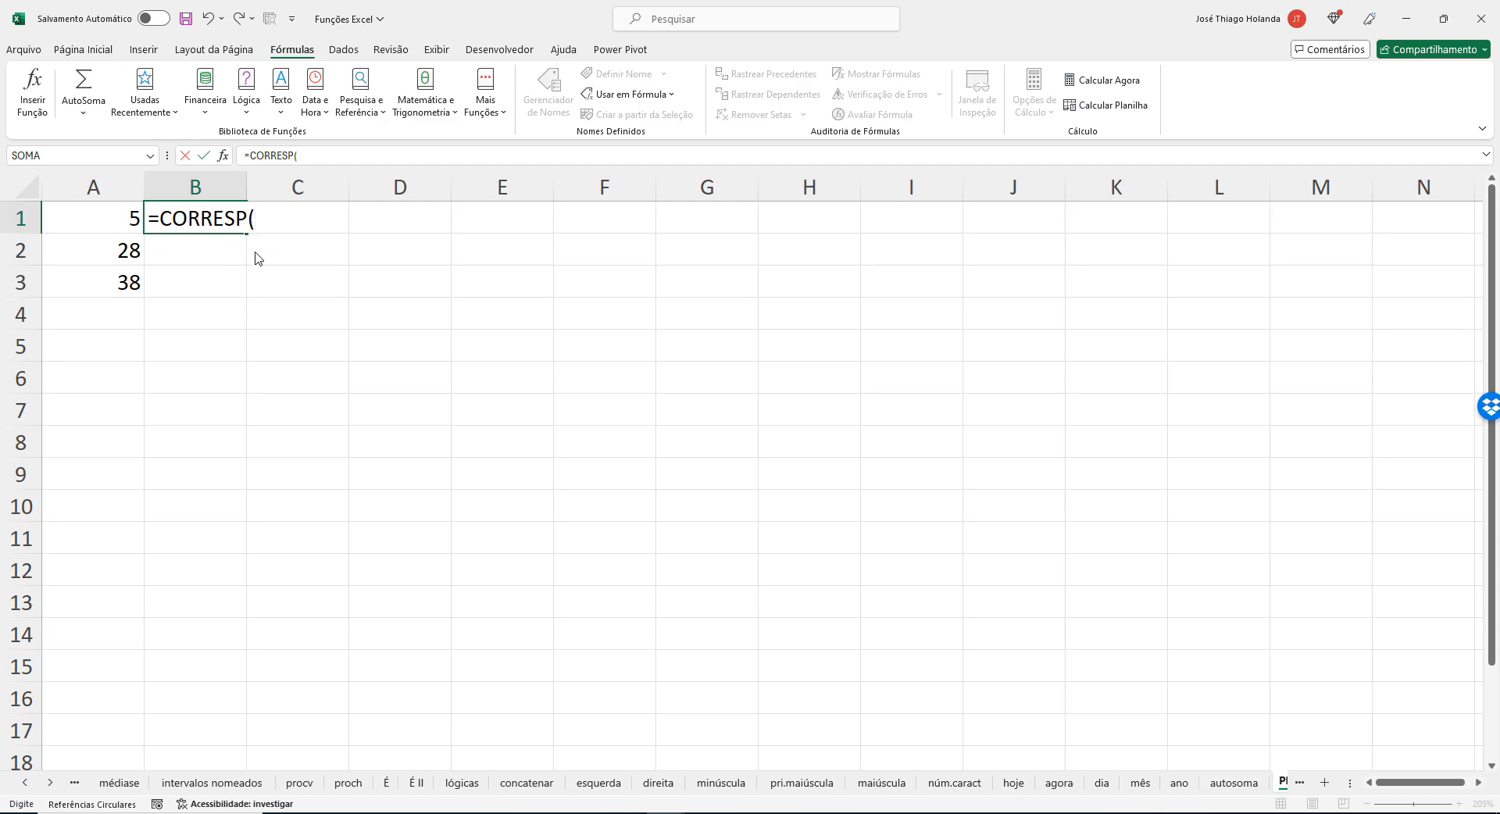
# Recheck the article, try A2 as the lookup value, then remove it and commit B1 as just =CORRESP.
pyautogui.hotkey('alt', 'Tab')
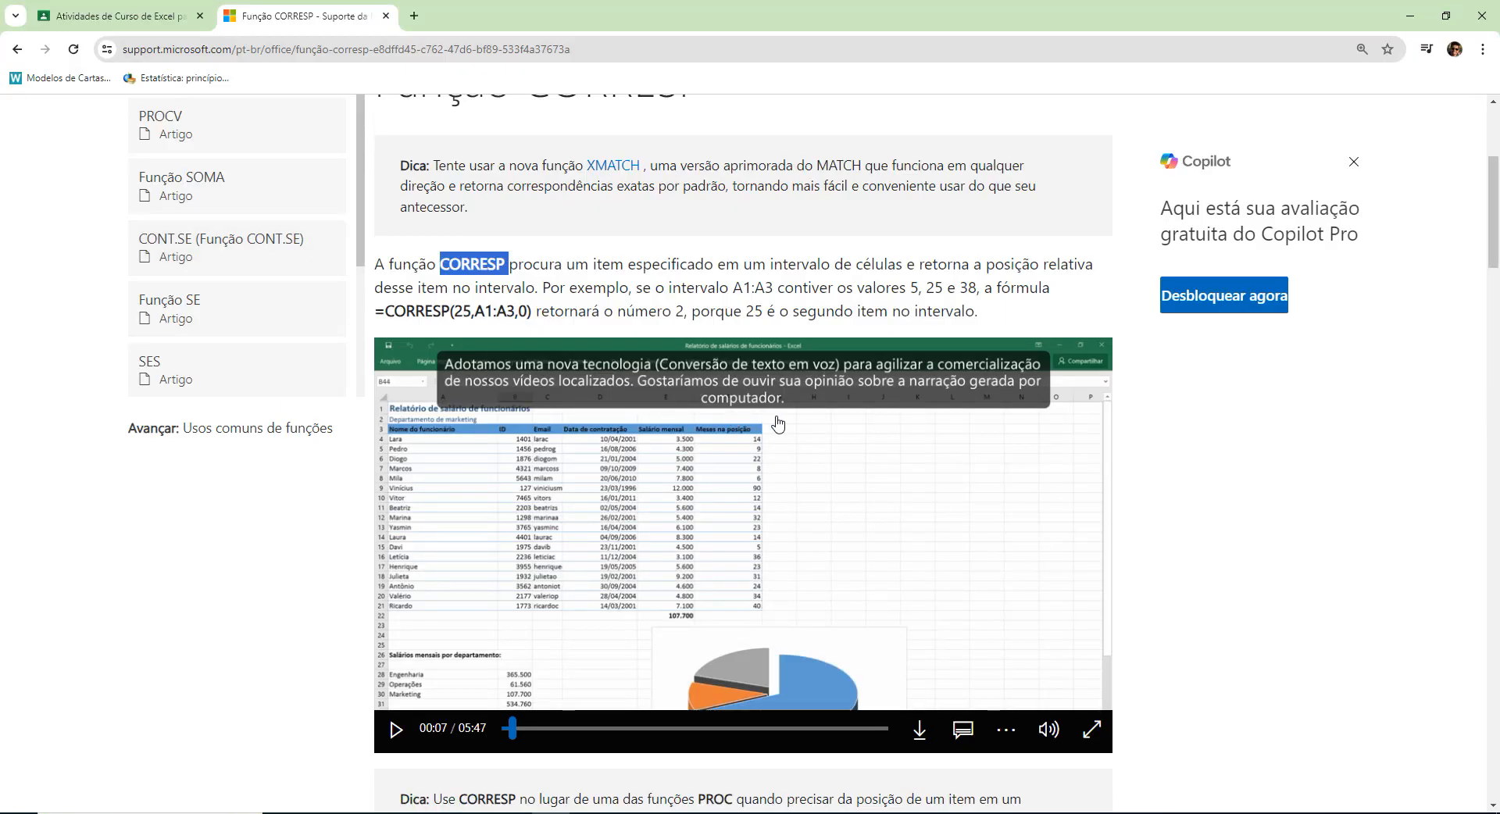
pyautogui.hotkey('alt', 'Tab')
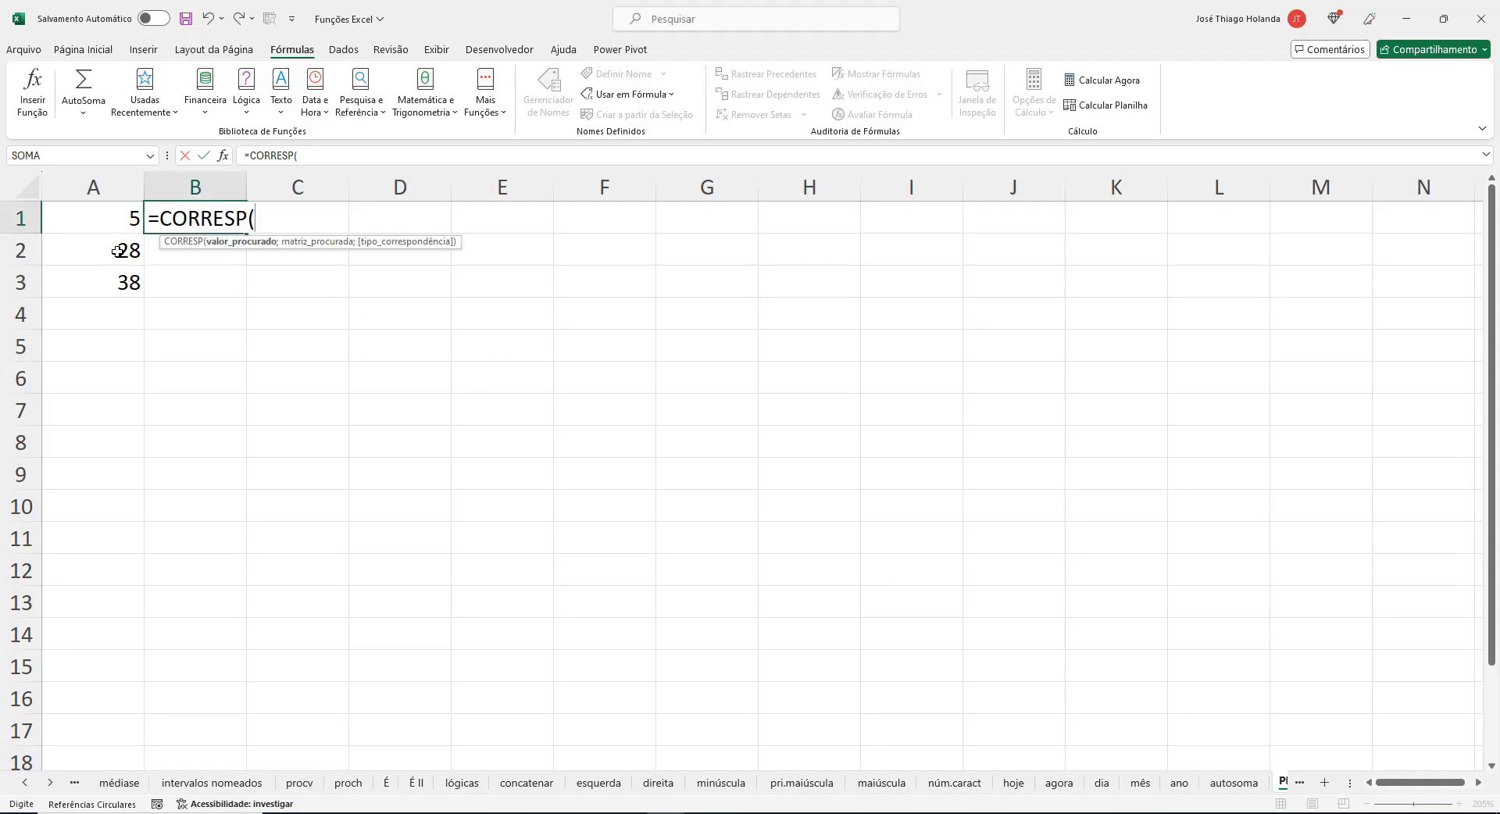
pyautogui.click(118, 250)
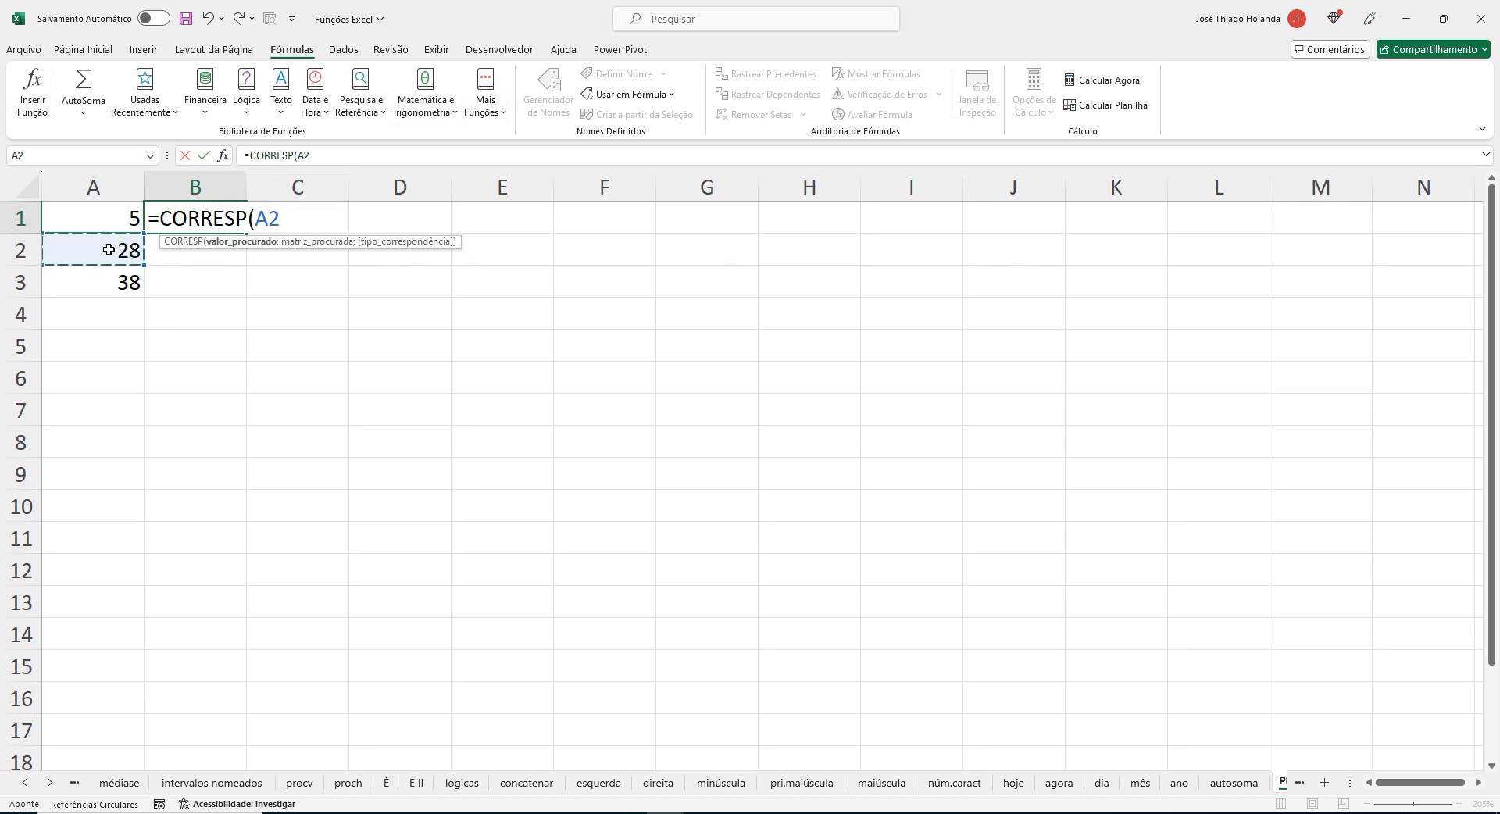
pyautogui.press('BackSpace')
pyautogui.press('BackSpace')
pyautogui.press('BackSpace')
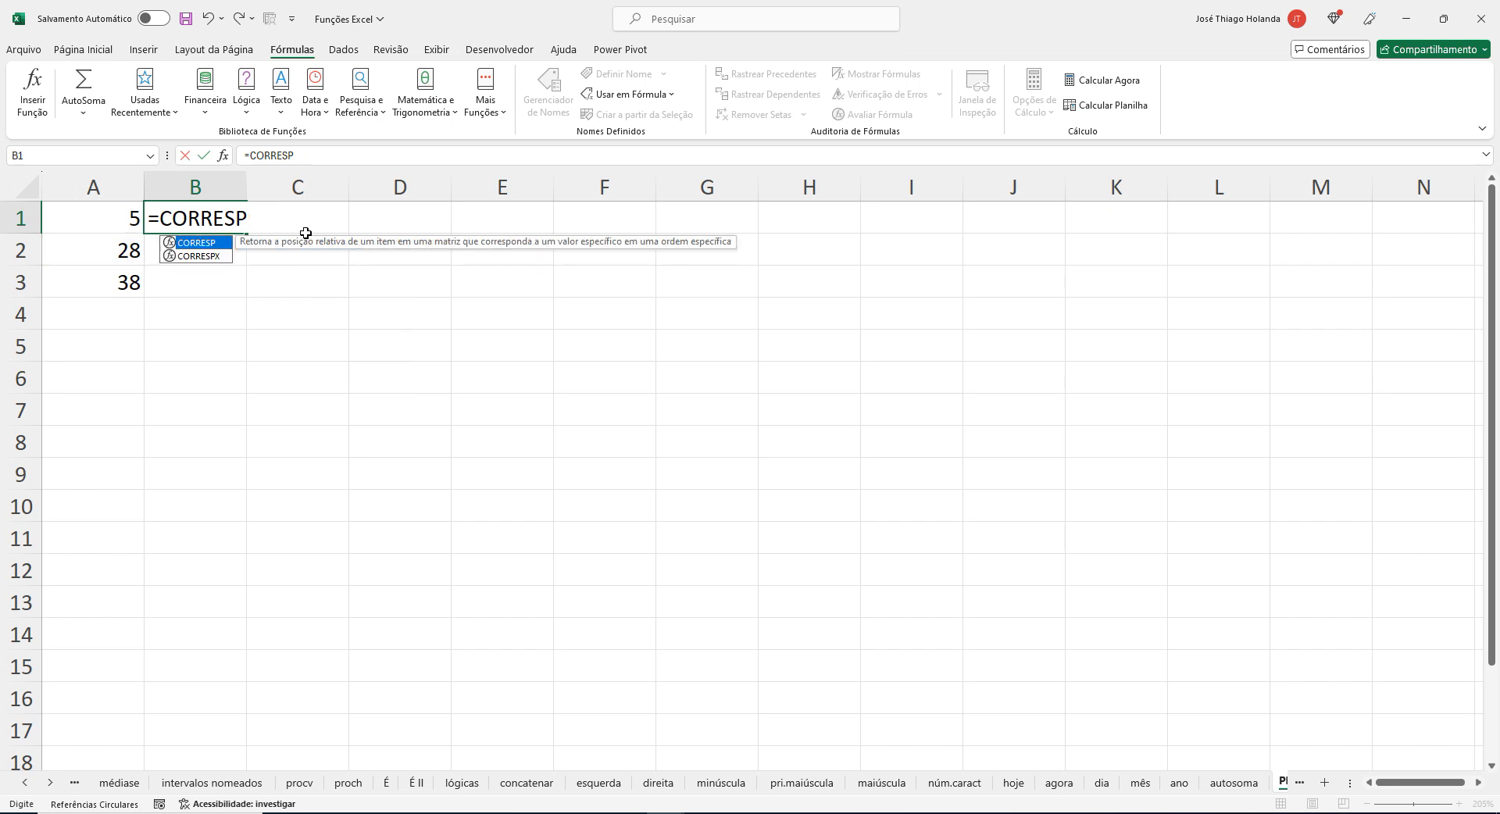
pyautogui.press('Return')
# Change the value in A2 to 25 and return to cell B1.
pyautogui.click(102, 260)
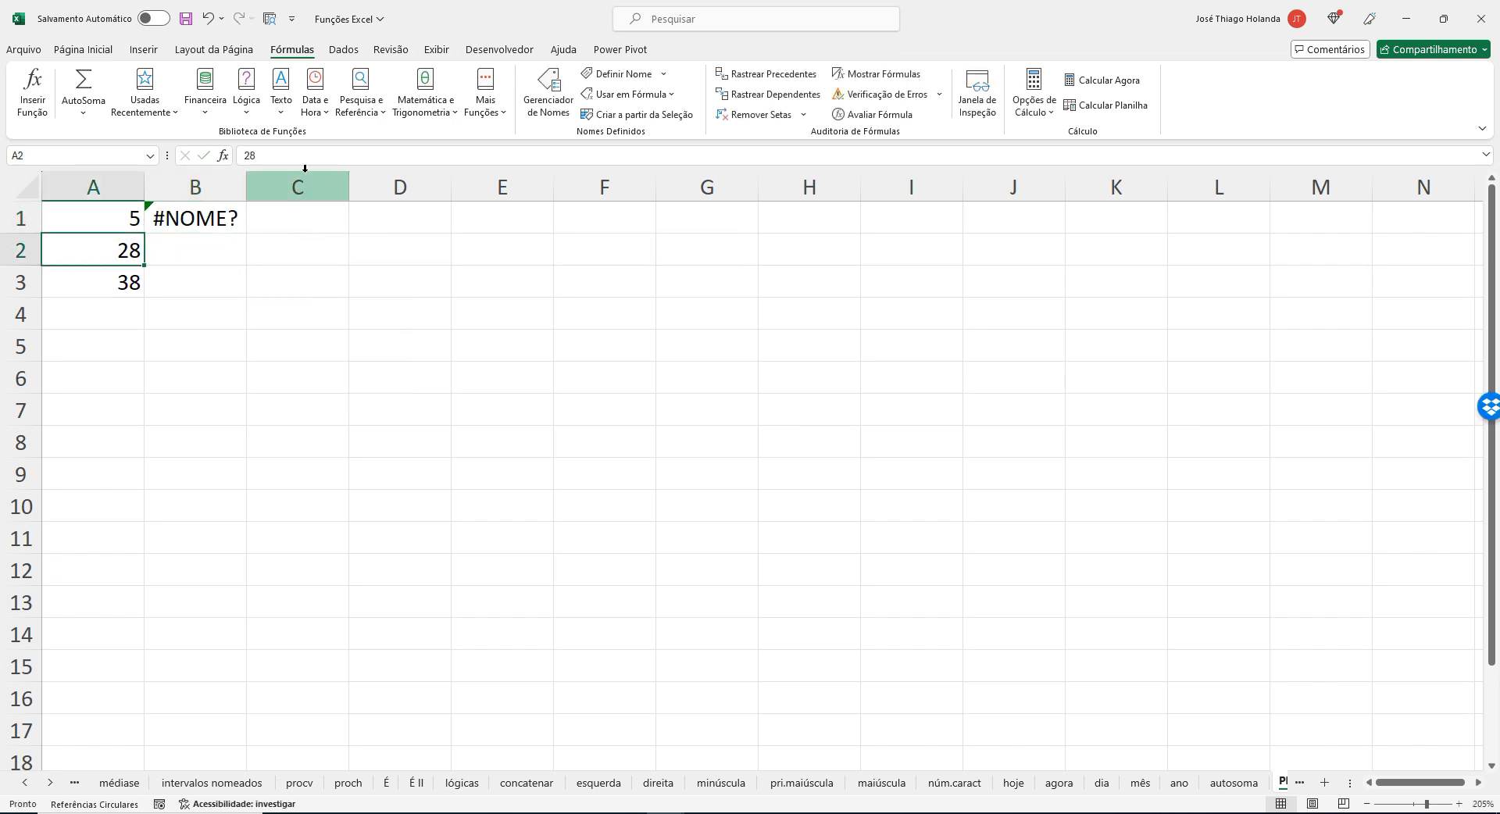
pyautogui.write('5')
pyautogui.press('BackSpace')
pyautogui.write('25')
pyautogui.press('Up')
pyautogui.press('Right')
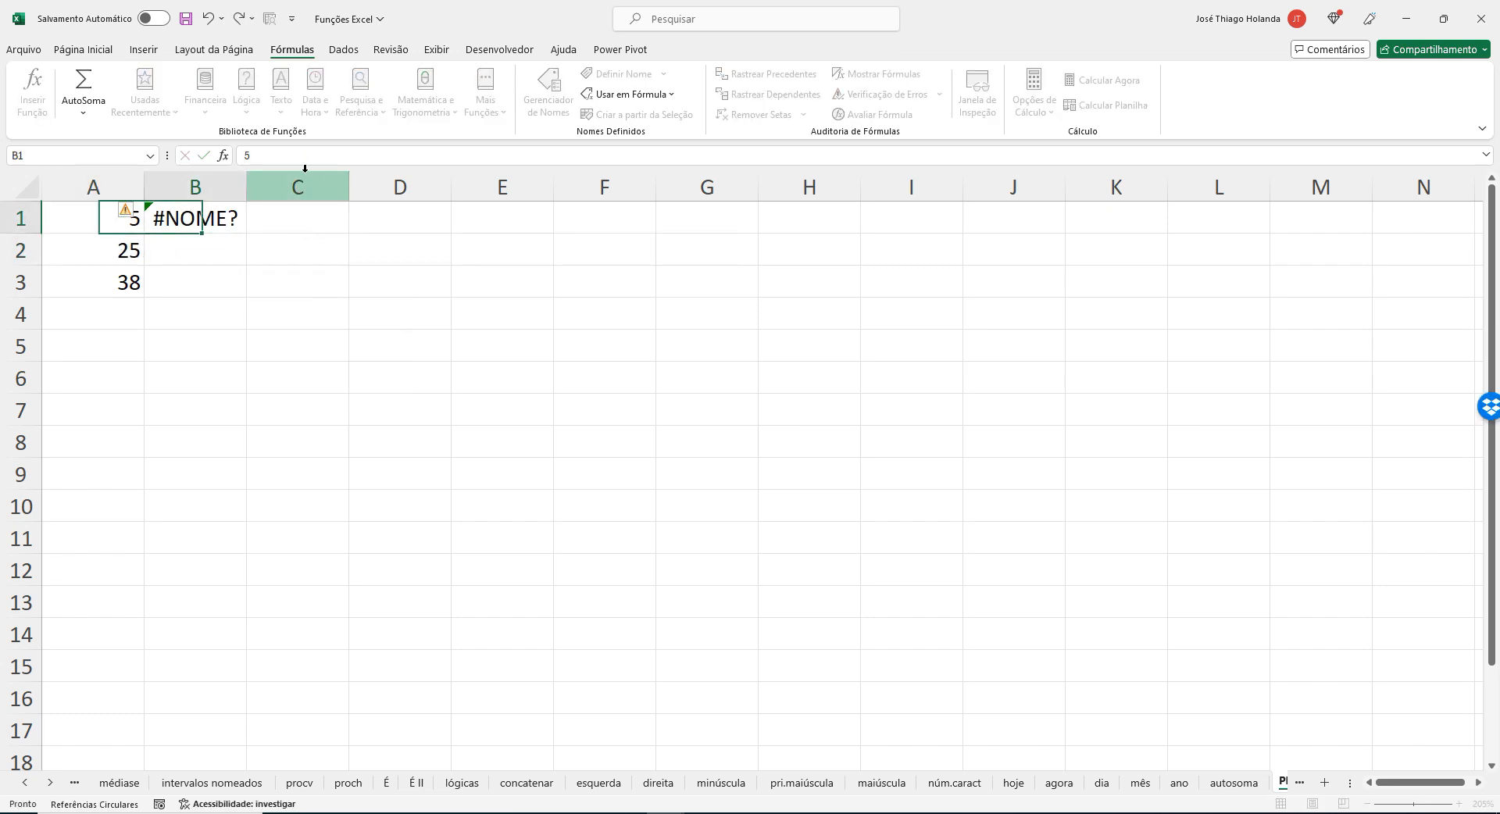
# Rebuild the formula in B1 as =CORRESP( with 25 as the lookup value and A1:A3 as the lookup array.
pyautogui.click(372, 150)
pyautogui.write('=CORRESP')
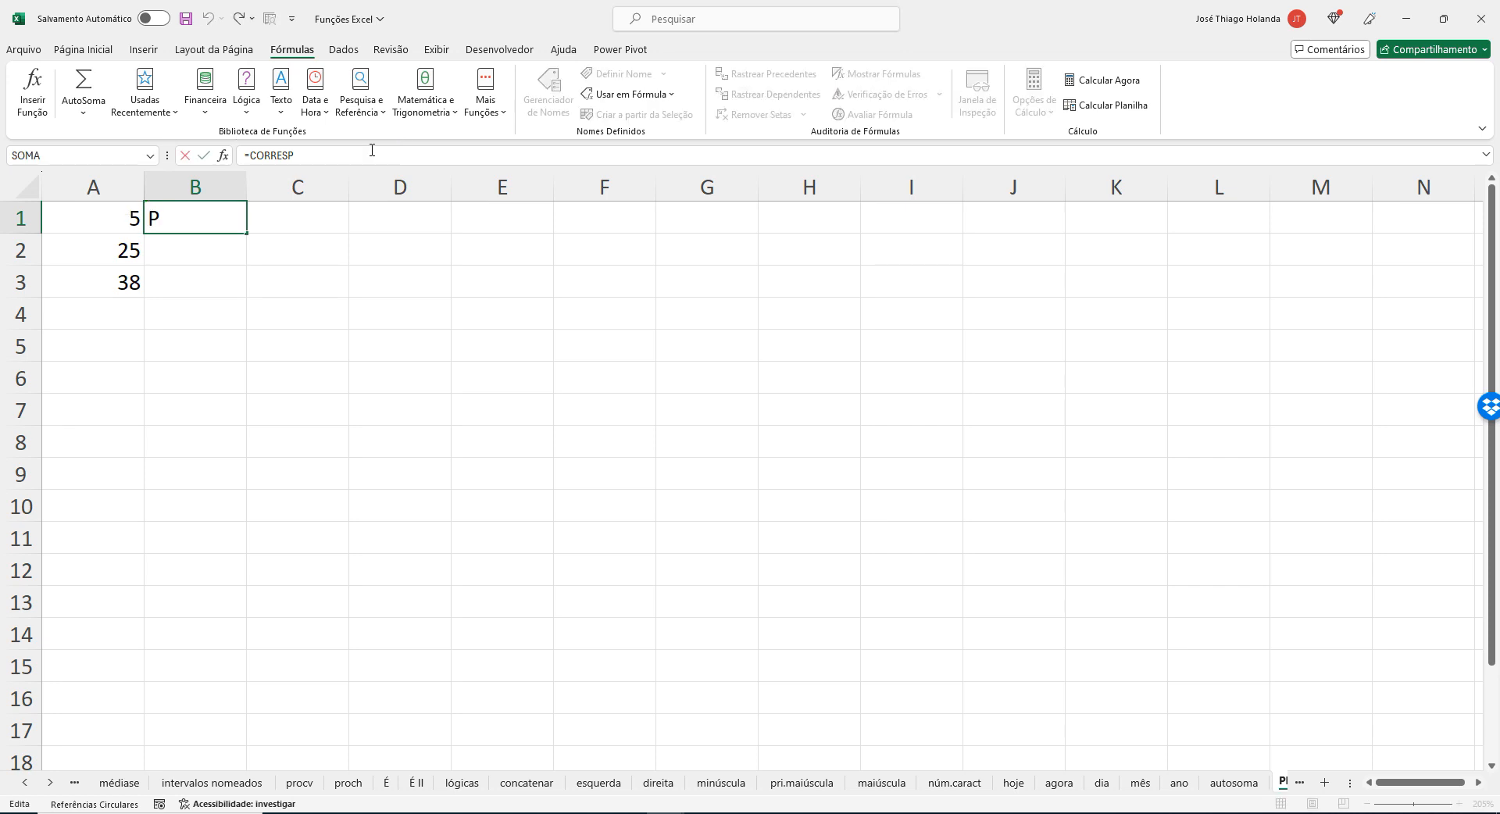
pyautogui.write('(')
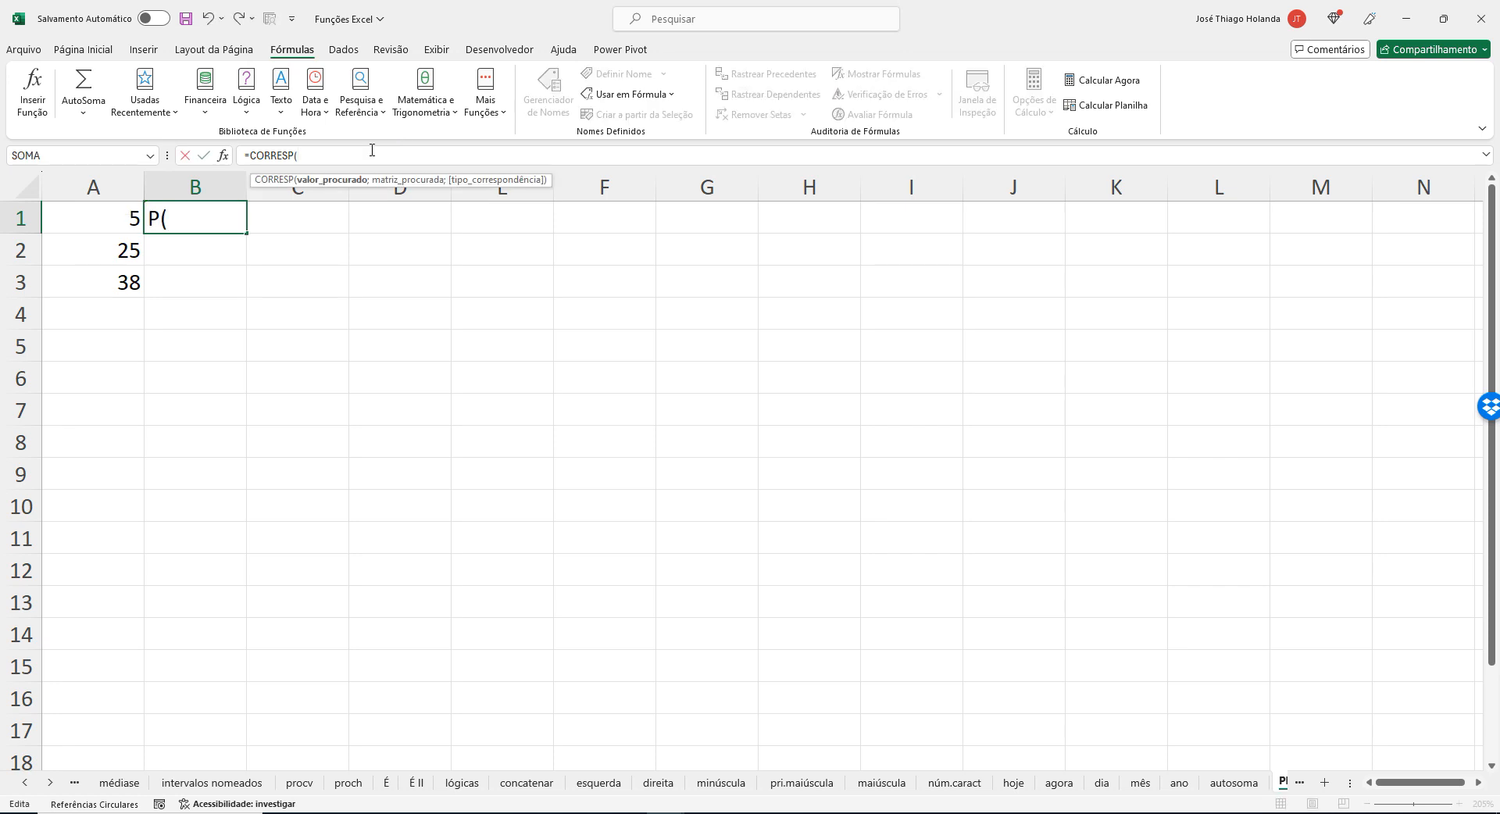
pyautogui.write('25;')
pyautogui.moveTo(74, 227); pyautogui.dragTo(125, 278)
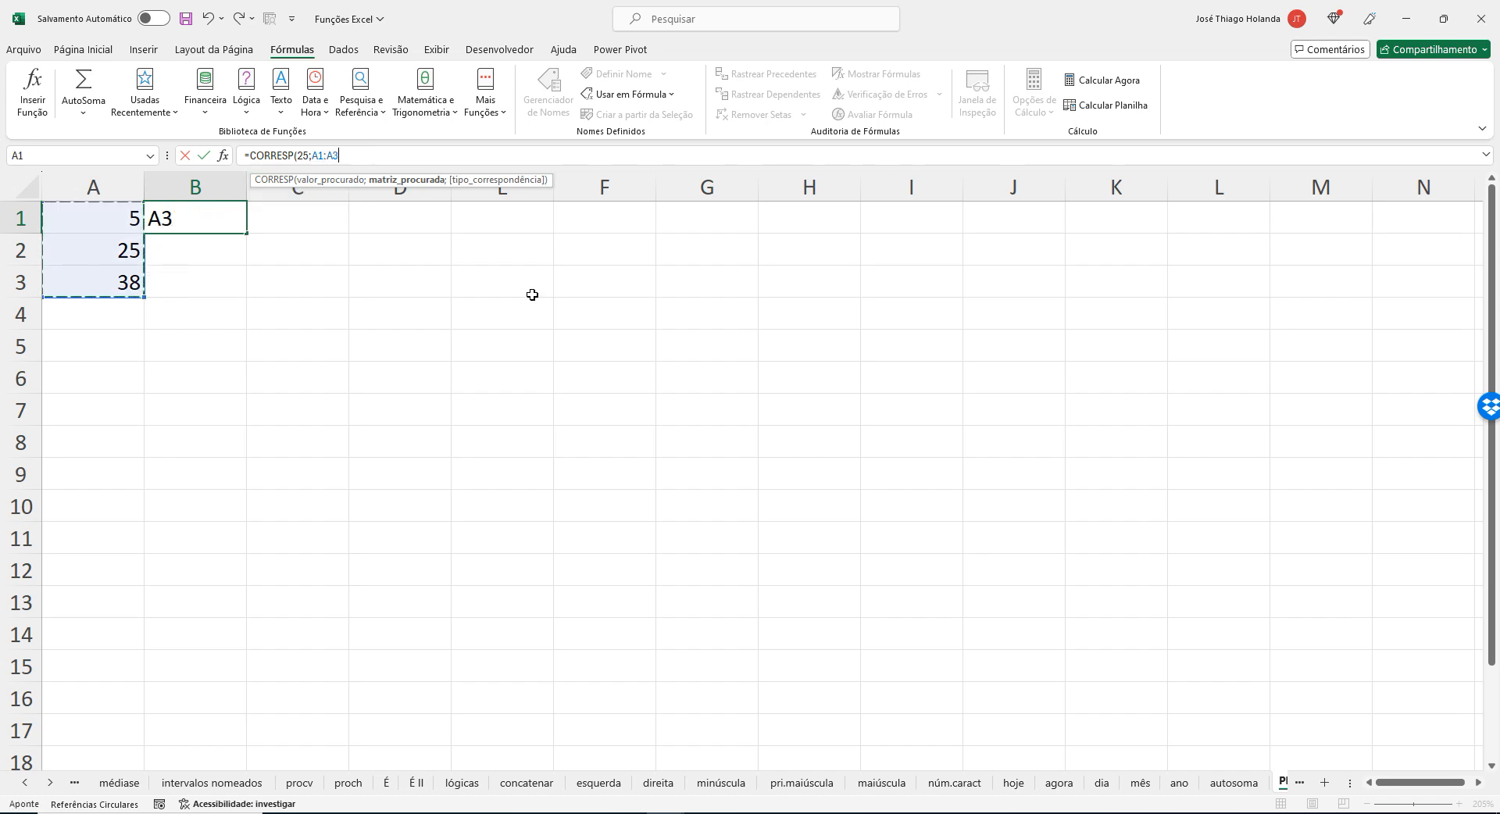
pyautogui.write(';')
# Check the match type in the browser article, then complete the B1 formula in Excel with match type 0 and commit it.
pyautogui.hotkey('alt', 'Tab')
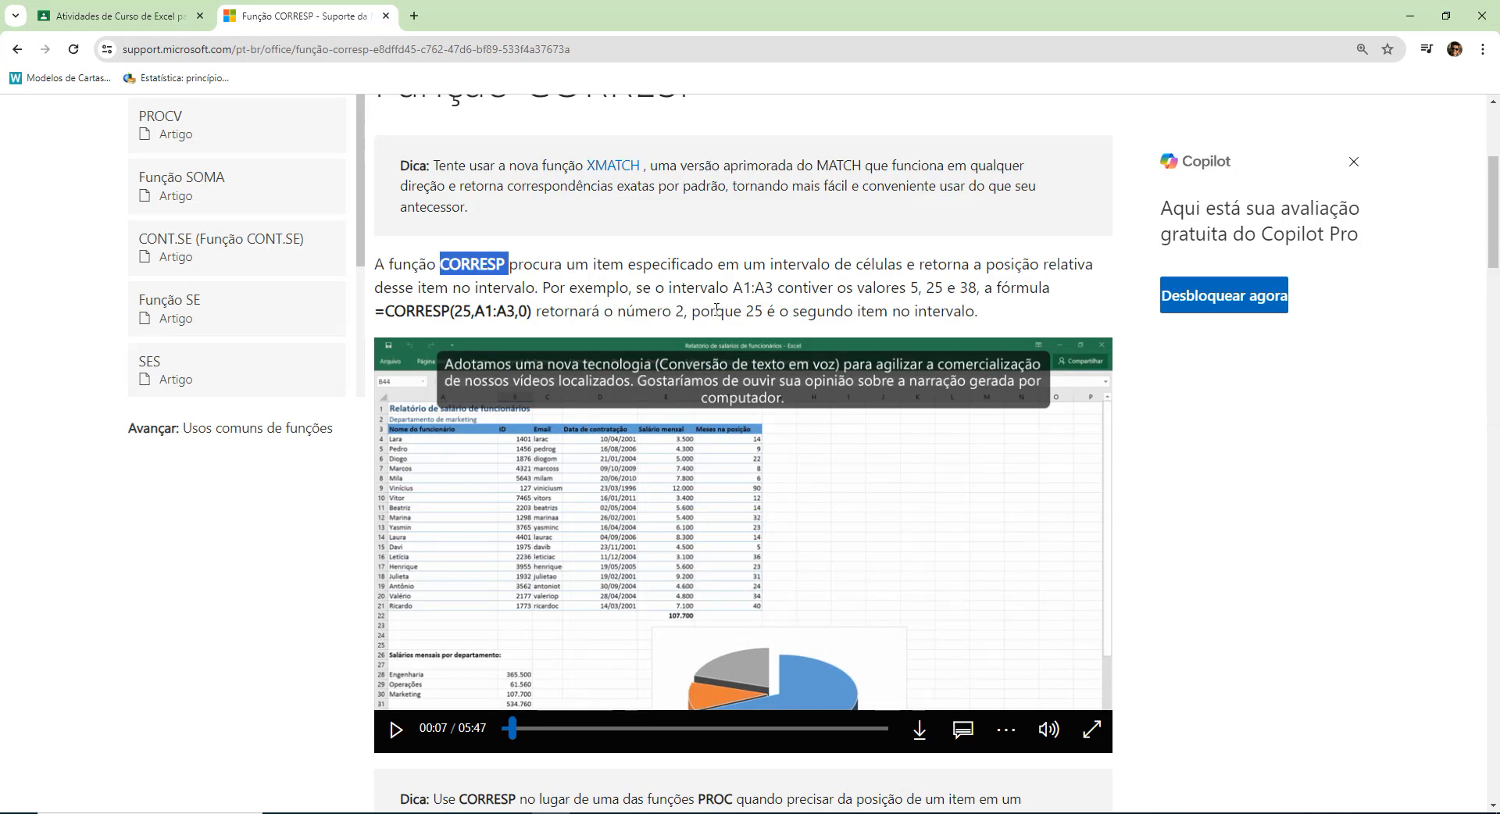
pyautogui.hotkey('alt', 'Tab')
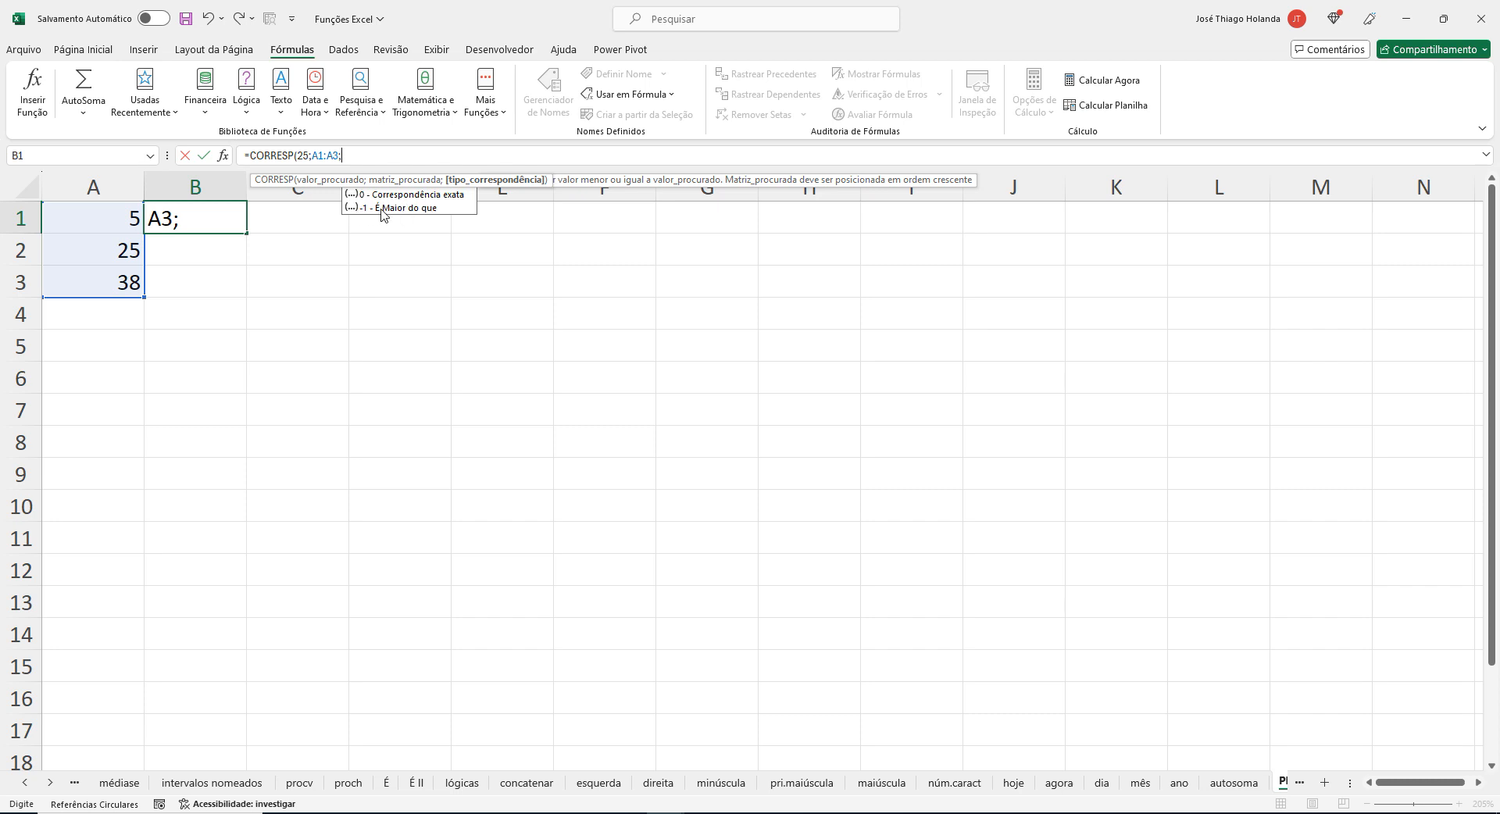
pyautogui.write('0')
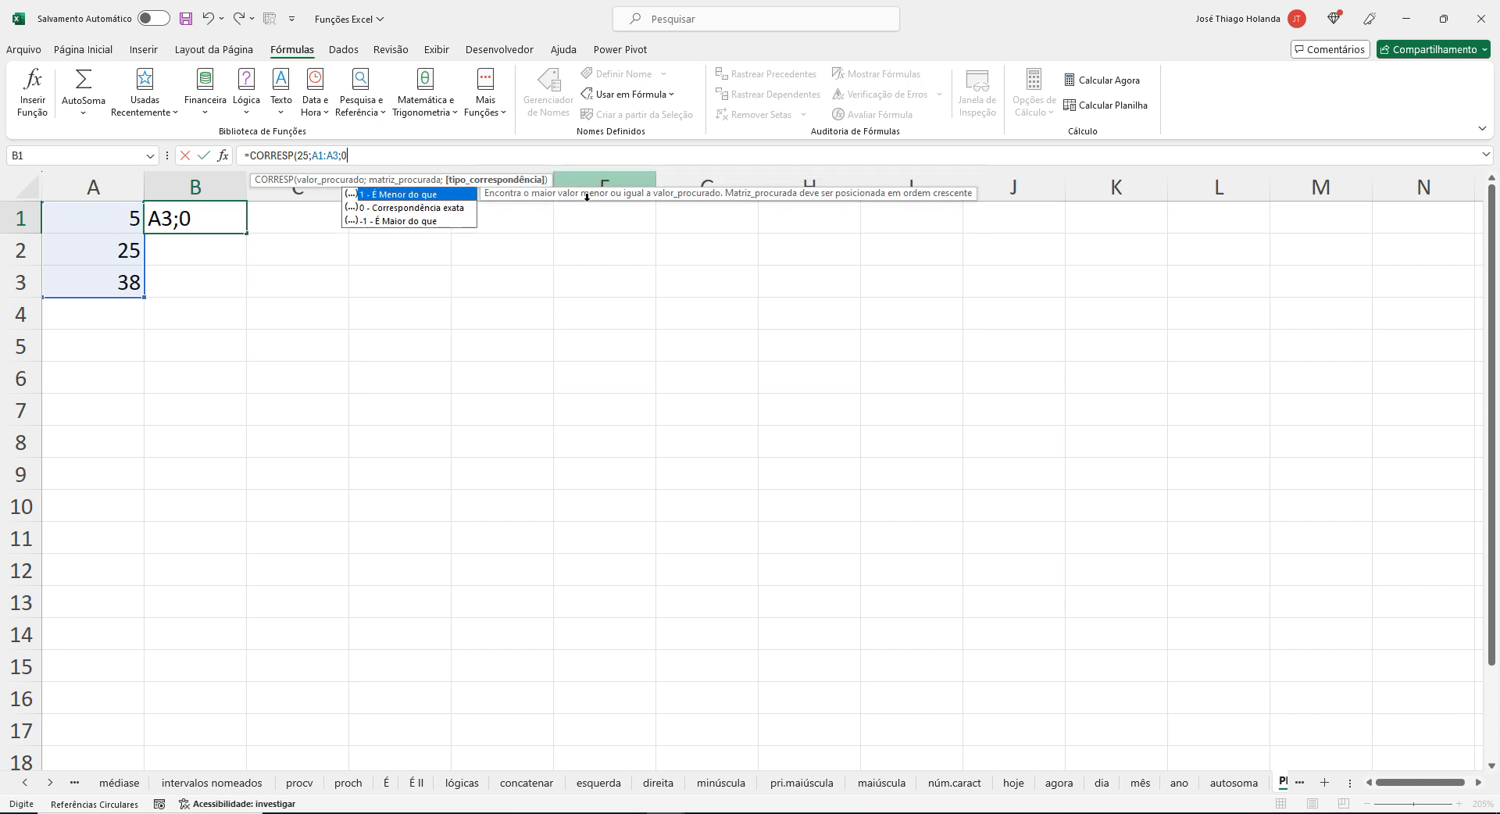
pyautogui.write(')')
pyautogui.press('Return')
pyautogui.press('Up')
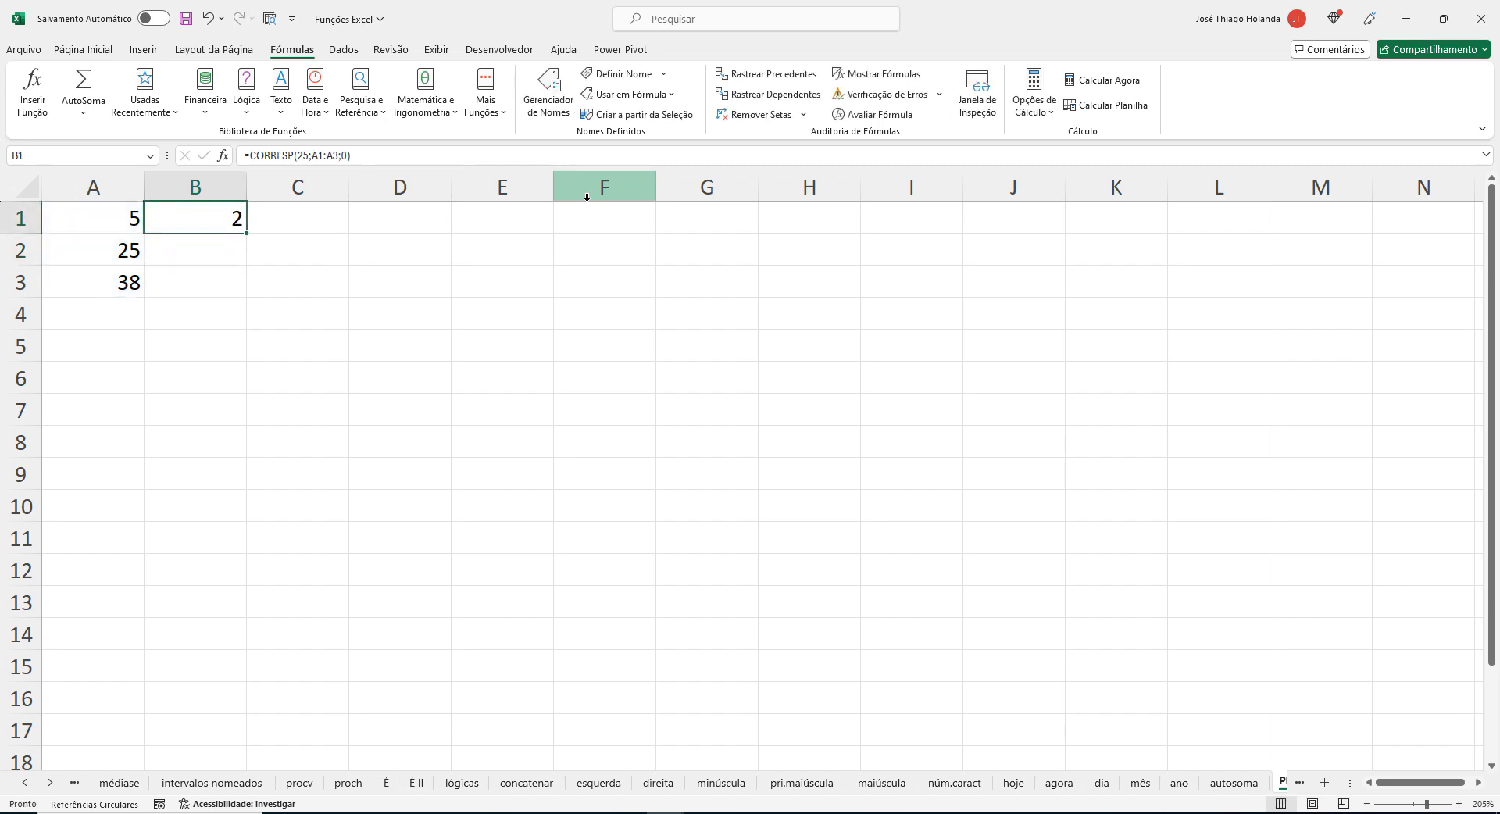
# Compare the CORRESP result in B1 and the values in A1:A3 with the example in the browser article.
pyautogui.hotkey('alt', 'Tab')
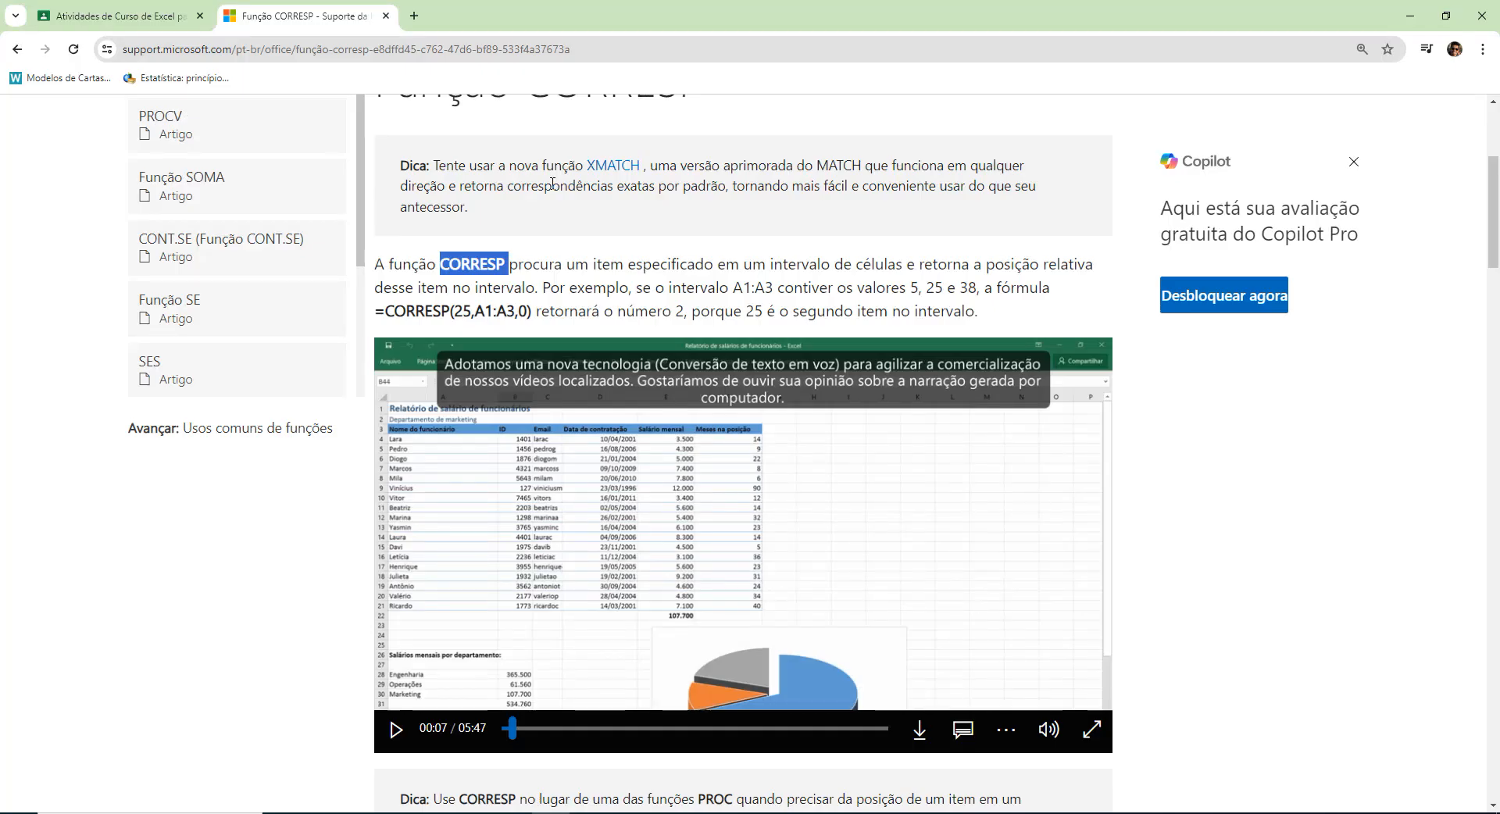
pyautogui.hotkey('alt', 'Tab')
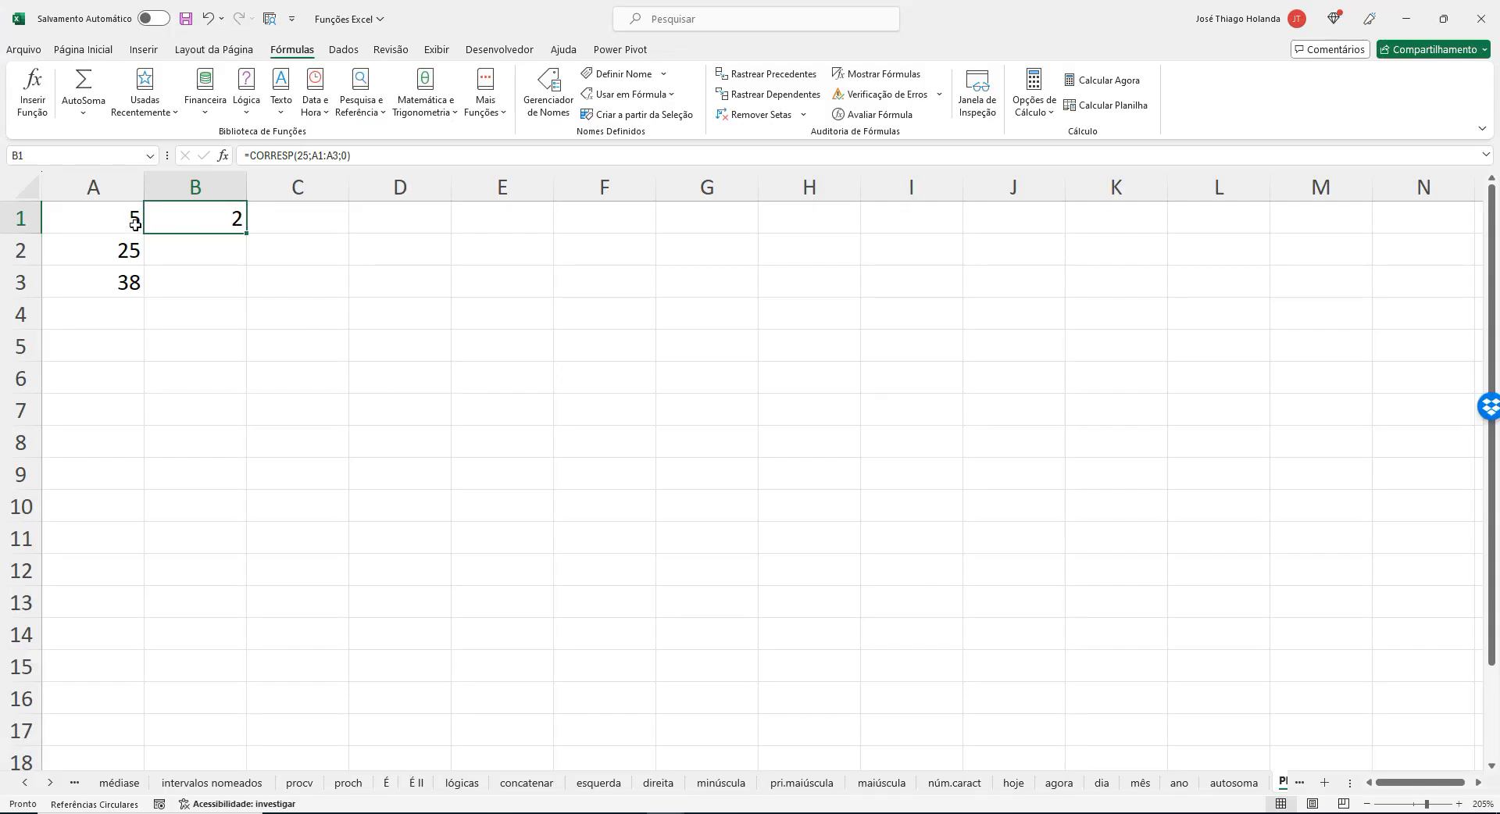
pyautogui.moveTo(135, 224); pyautogui.dragTo(125, 283)
pyautogui.click(197, 251)
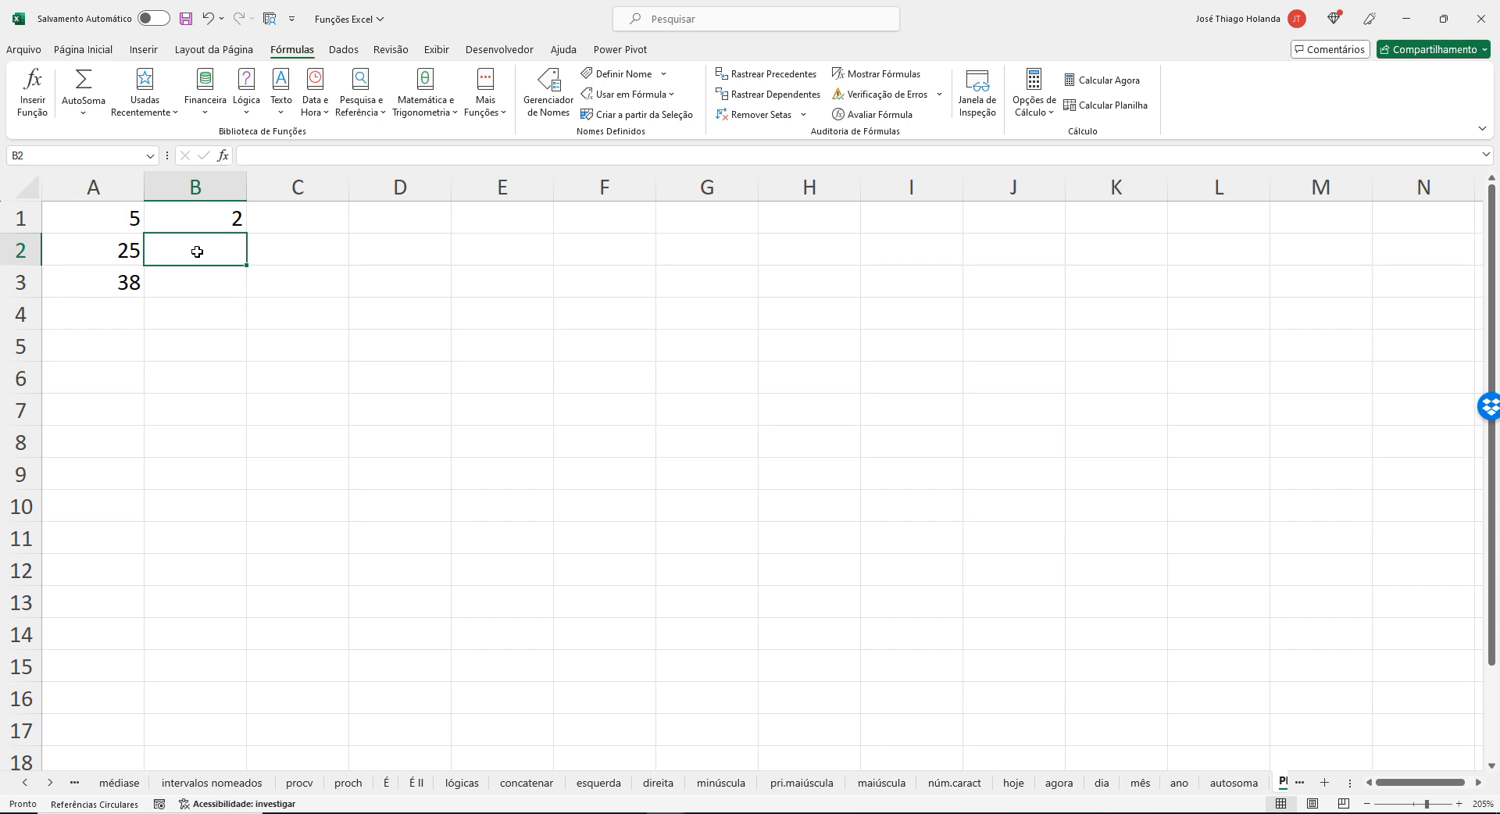
pyautogui.moveTo(123, 219); pyautogui.dragTo(119, 285)
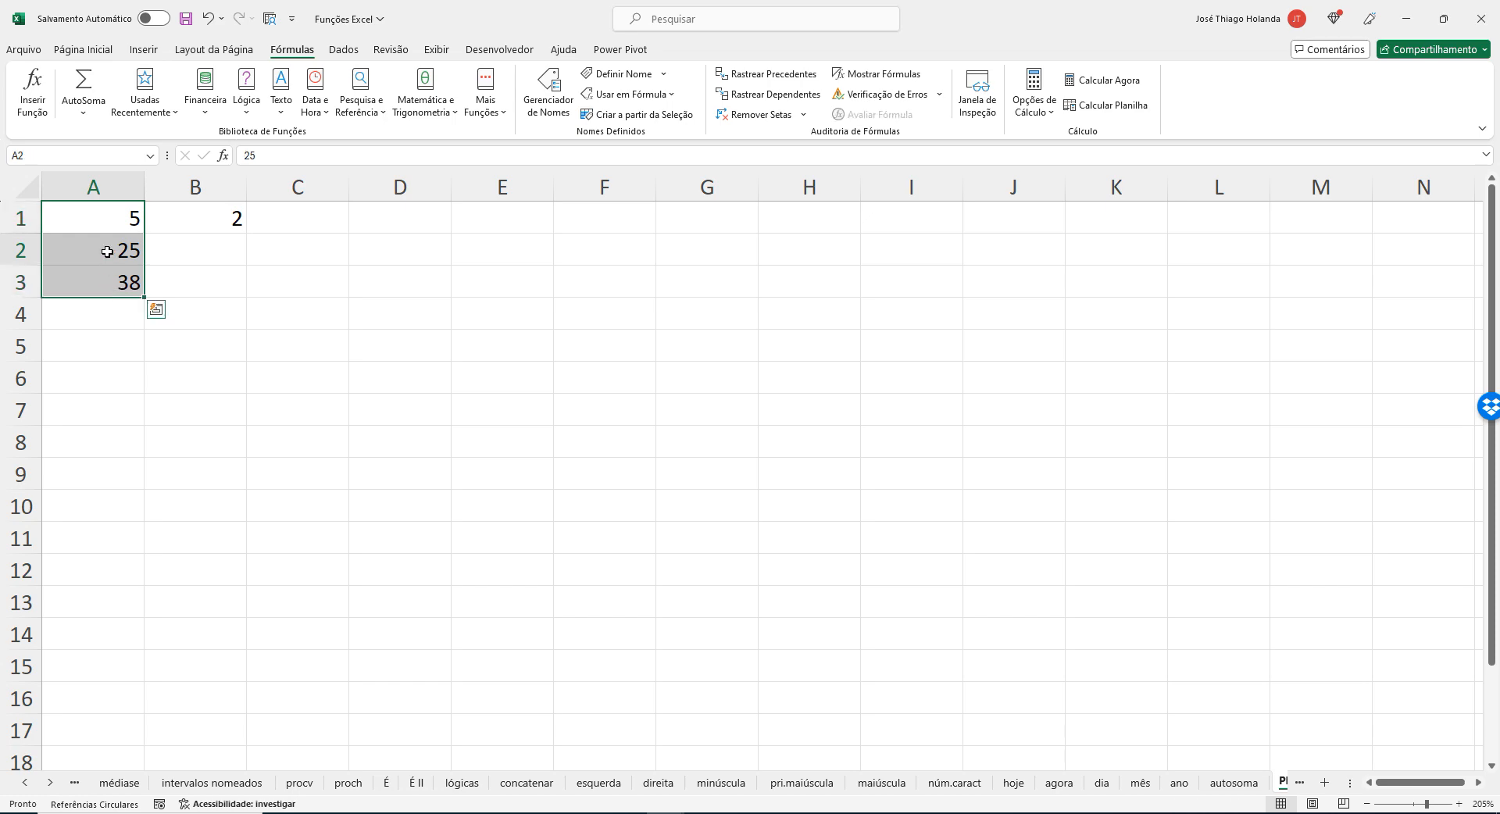
pyautogui.click(111, 248)
pyautogui.hotkey('alt', 'Tab')
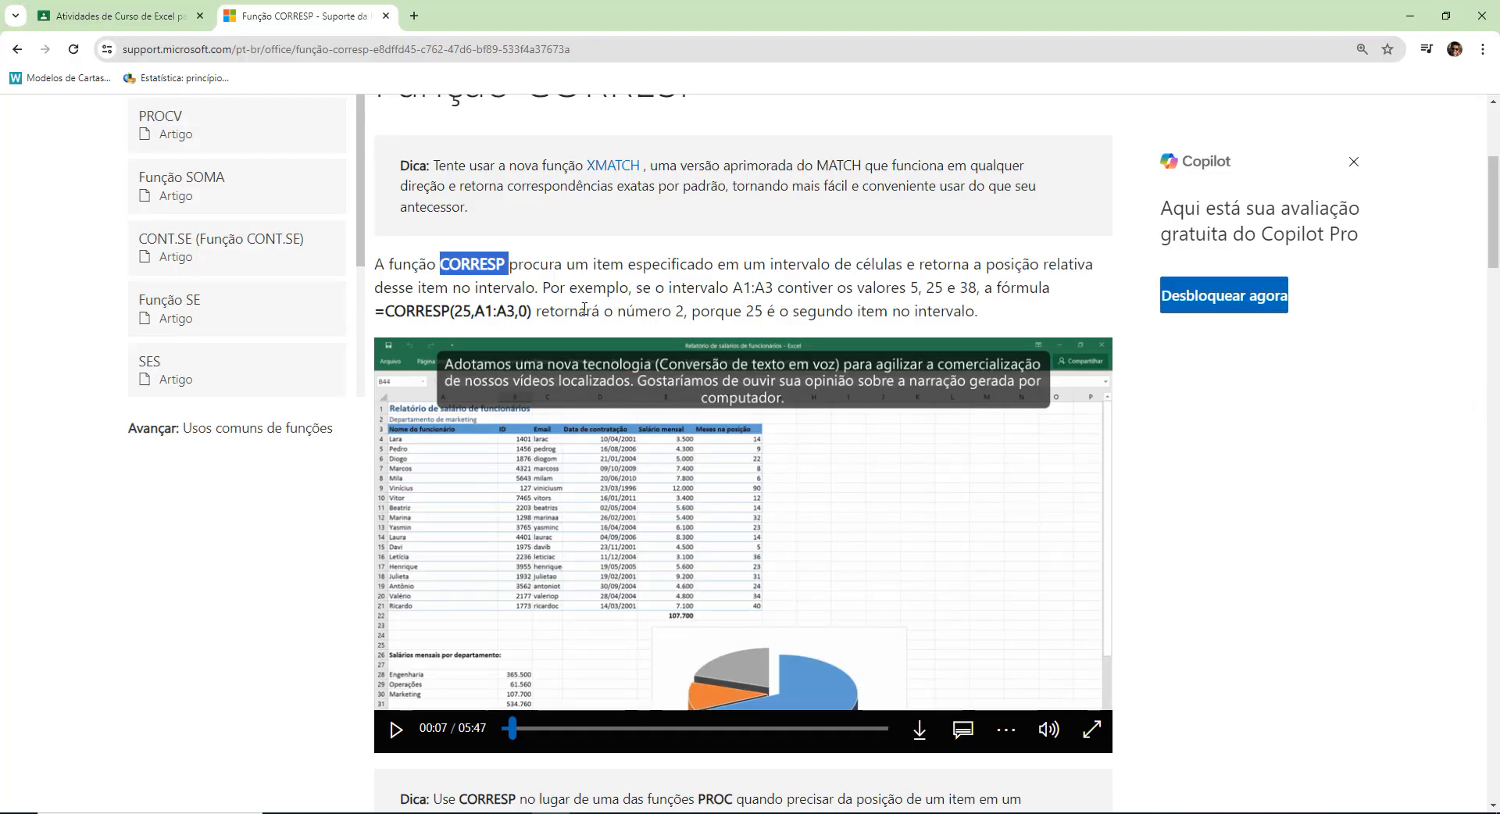
pyautogui.hotkey('alt', 'Tab')
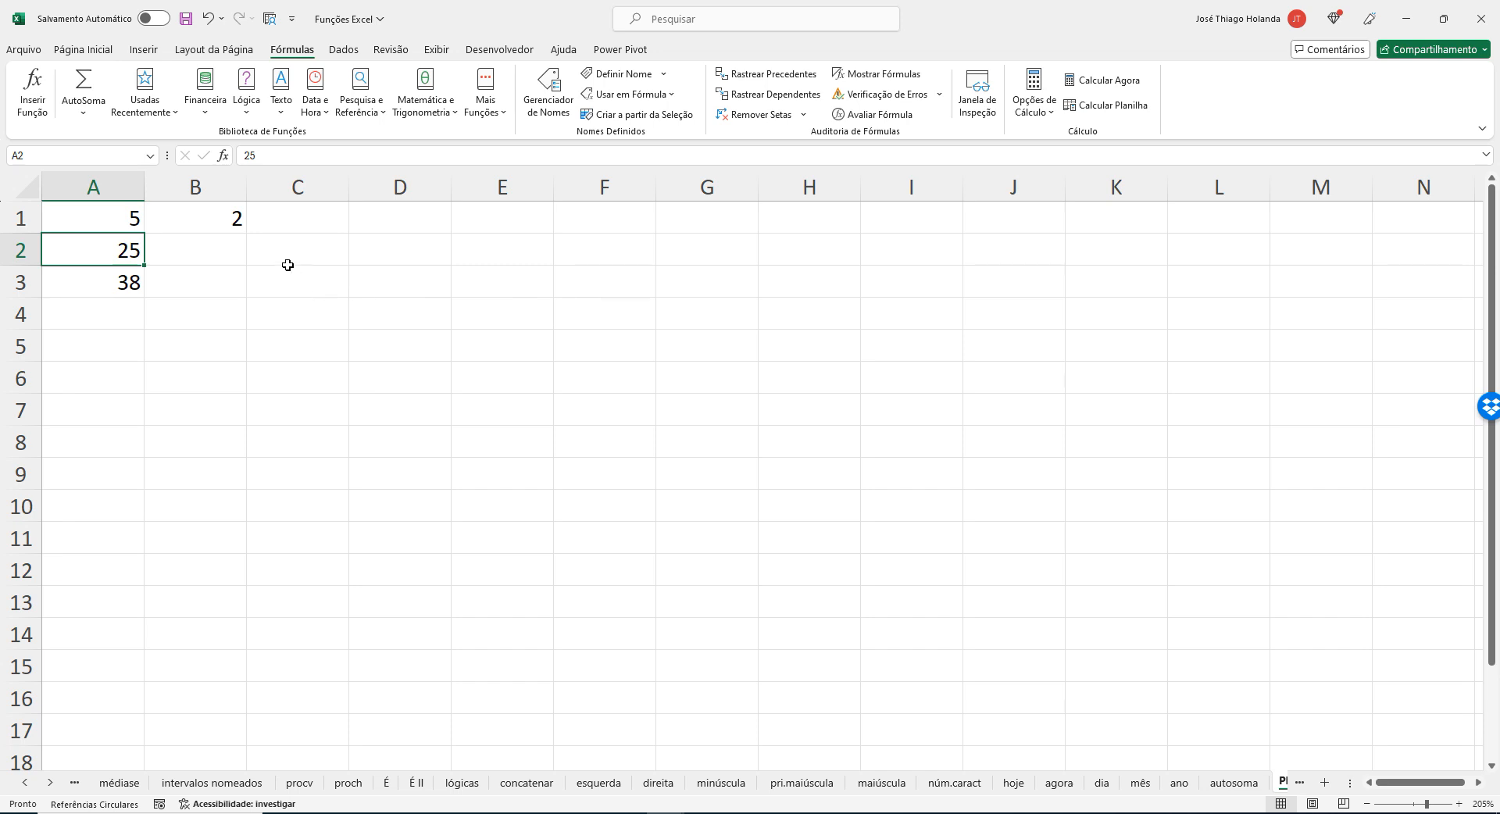
pyautogui.click(252, 247)
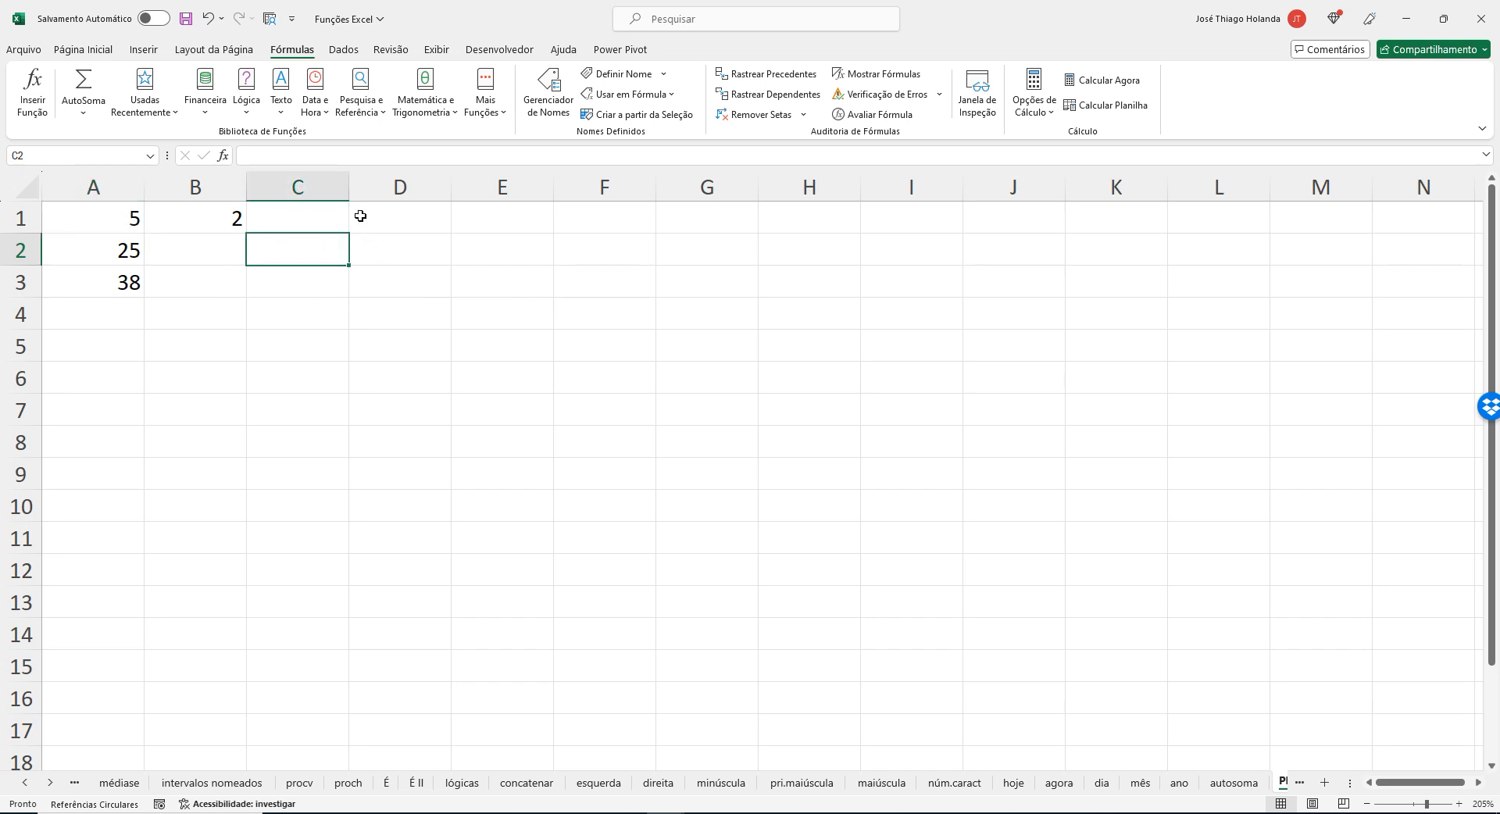
pyautogui.click(230, 225)
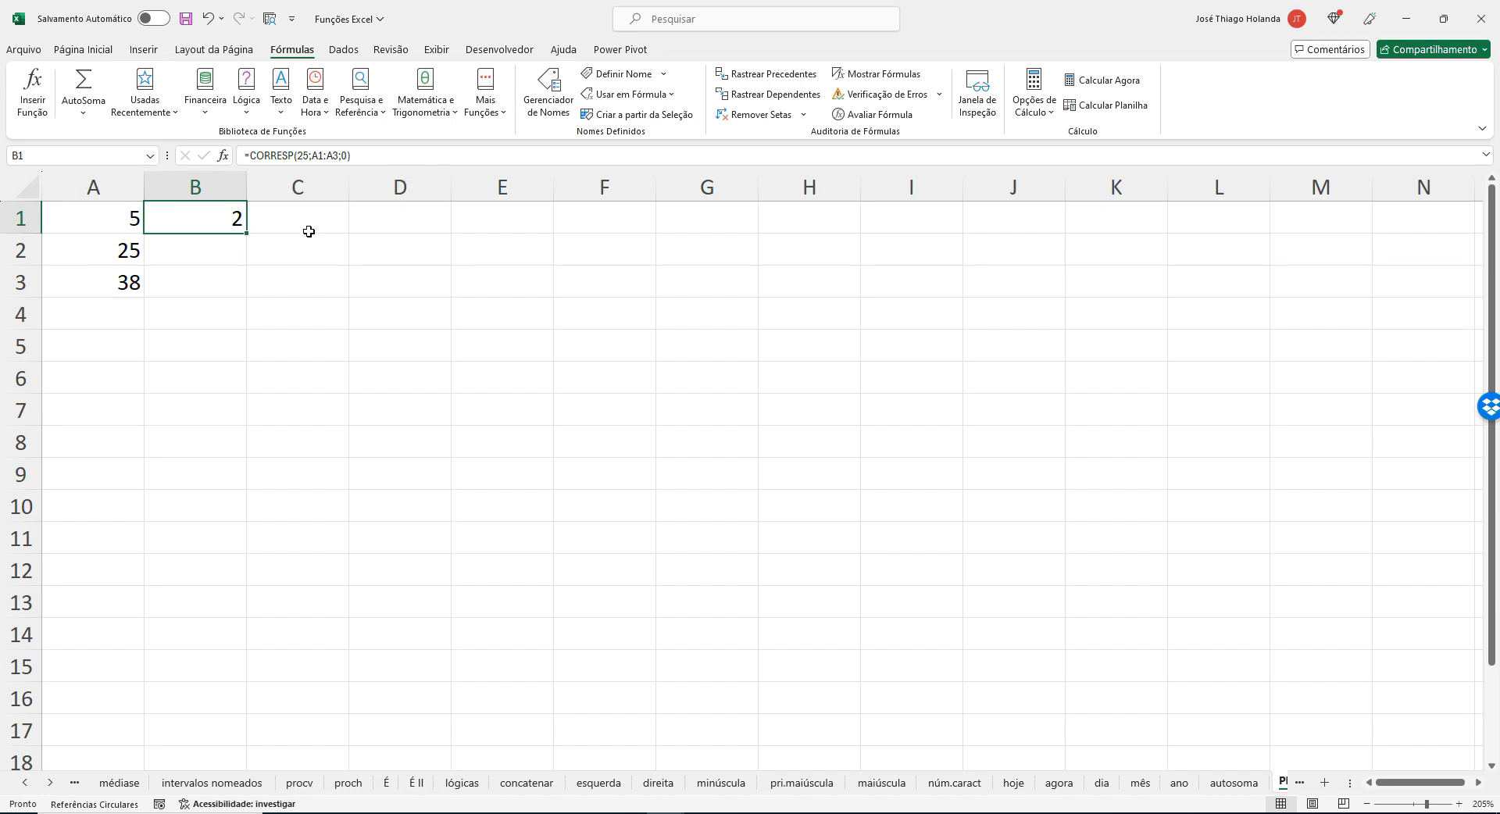
# Switch to the browser article, find its Sintaxe section and highlight each argument in the CORRESP syntax line.
pyautogui.hotkey('alt', 'Tab')
pyautogui.scroll(-3, 310, 238)
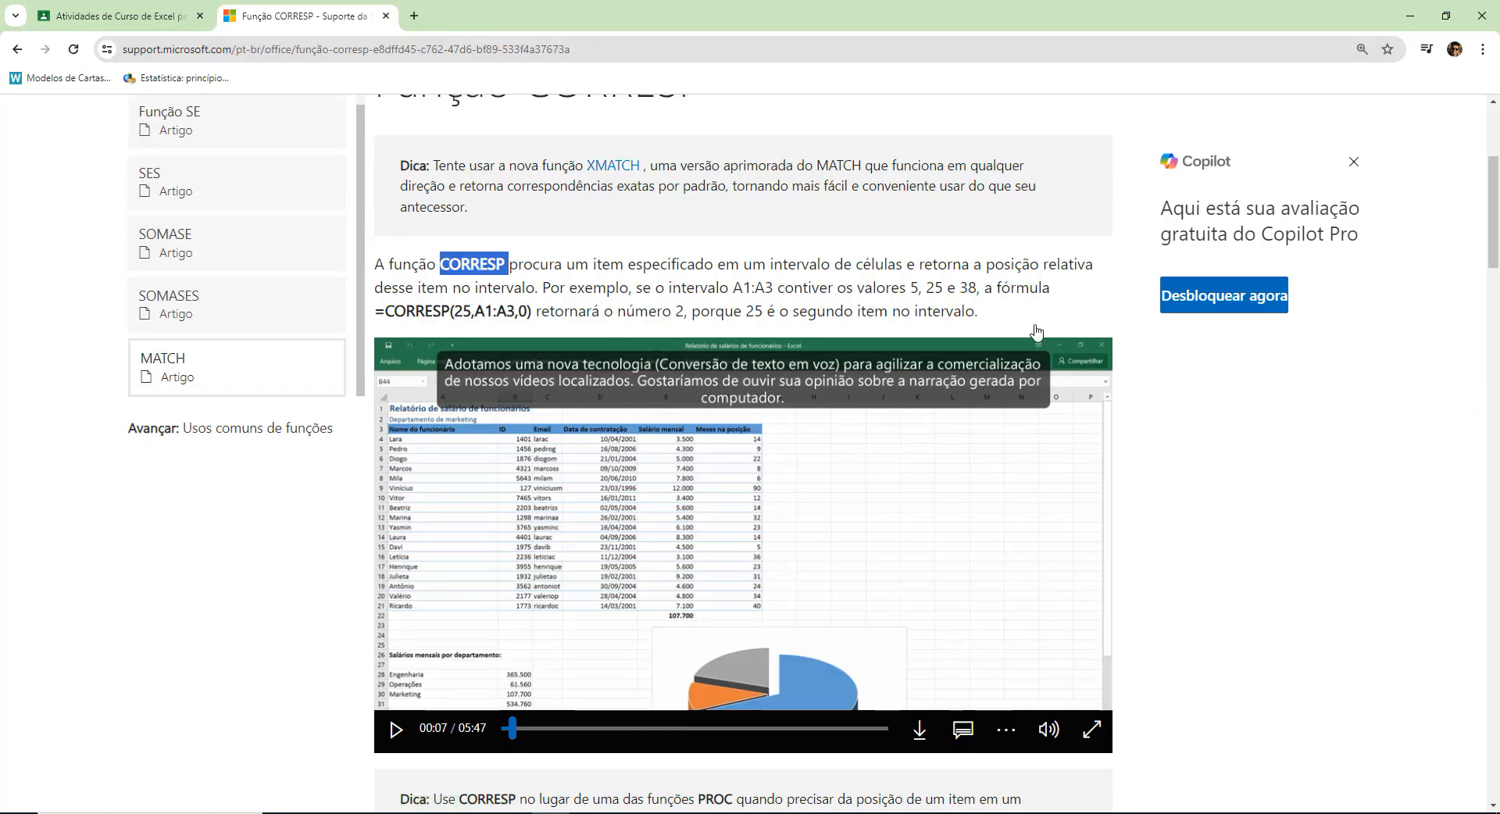
pyautogui.scroll(-4, 1286, 395)
pyautogui.scroll(-2, 1191, 449)
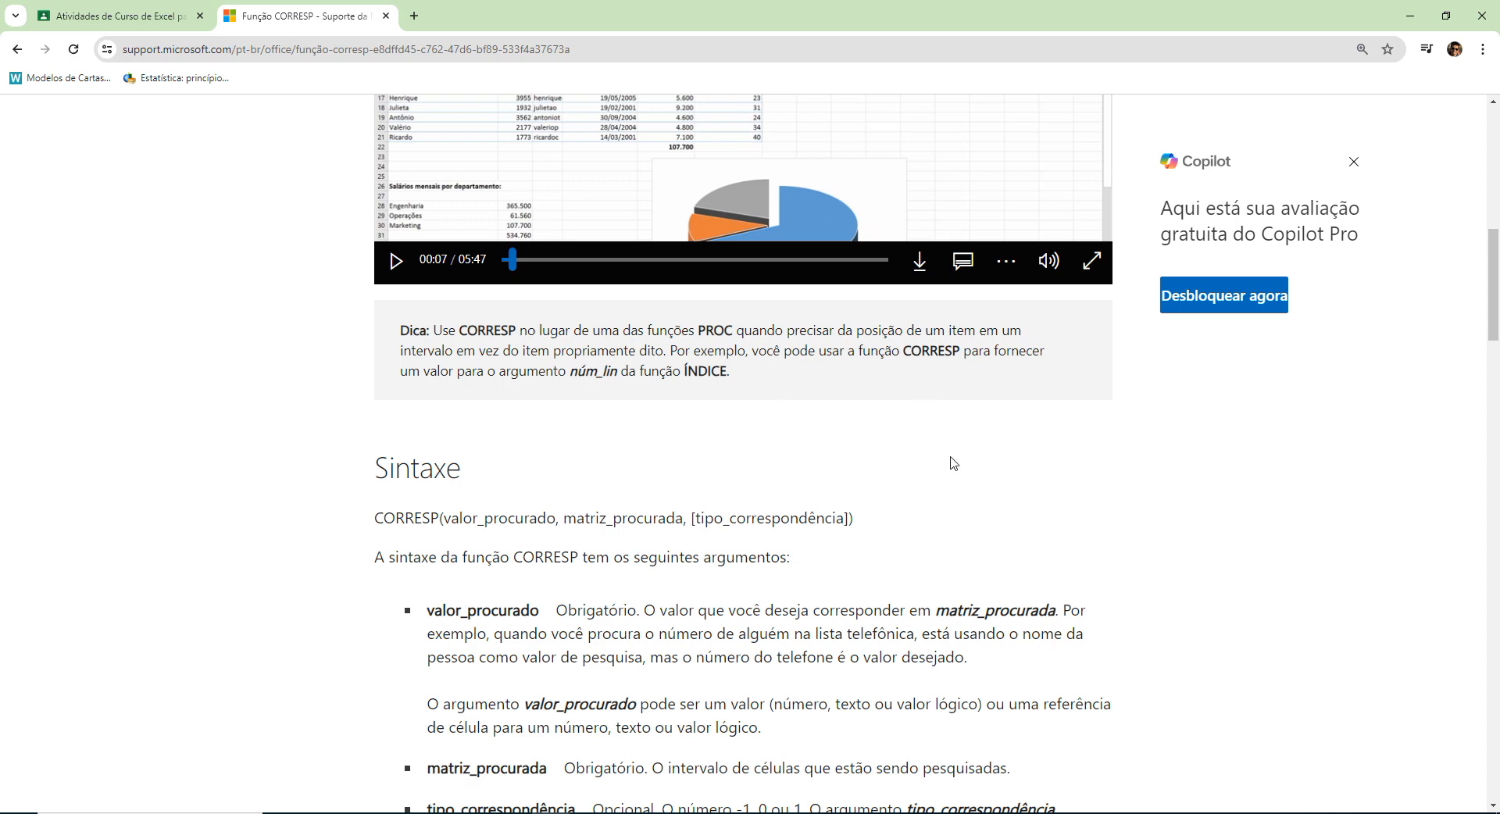
pyautogui.scroll(-2, 951, 461)
pyautogui.scroll(-3, 951, 460)
pyautogui.scroll(2, 953, 463)
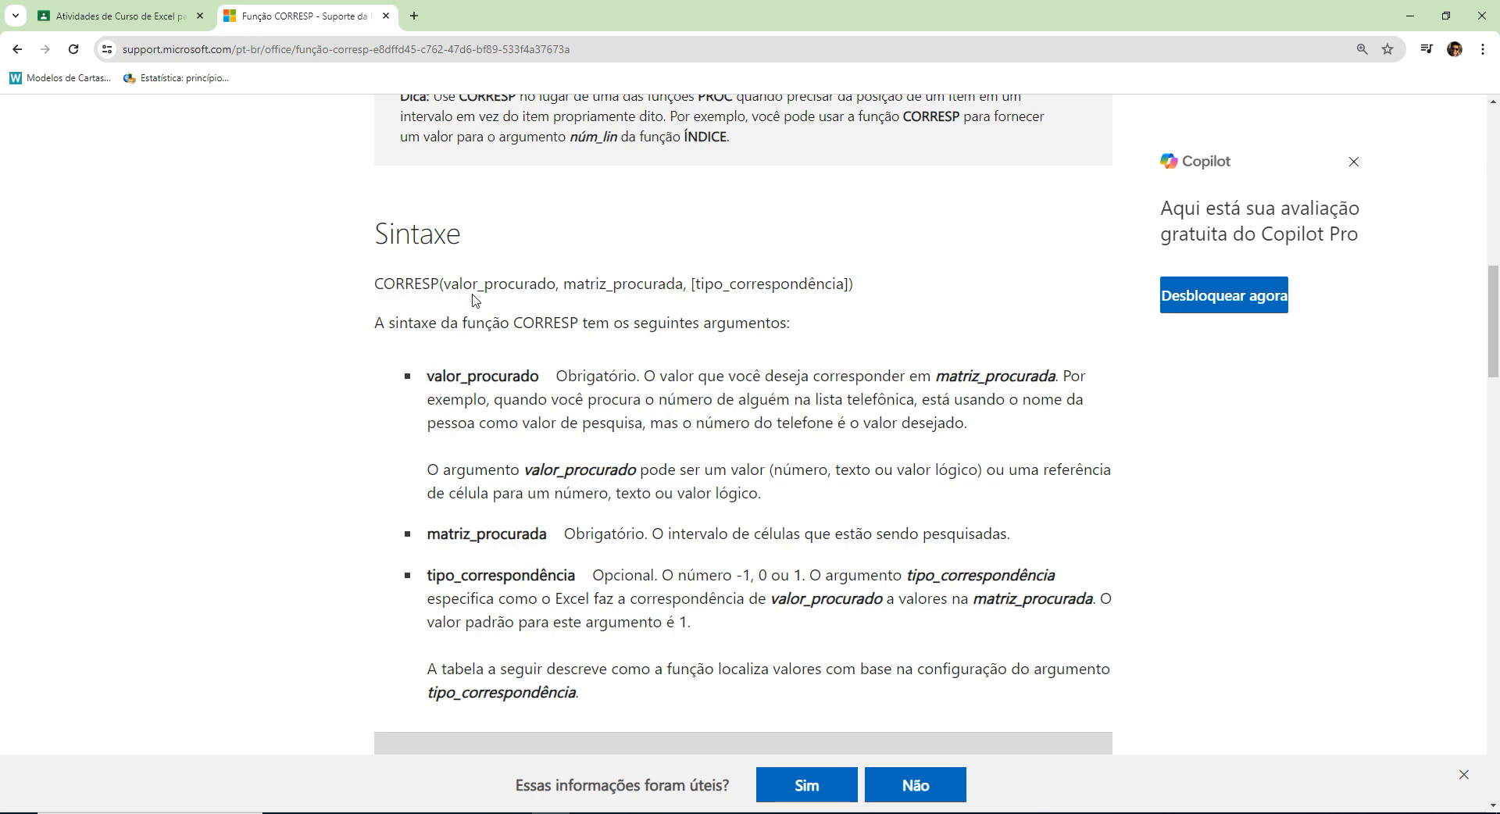
pyautogui.moveTo(439, 284); pyautogui.dragTo(556, 285)
pyautogui.click(603, 287)
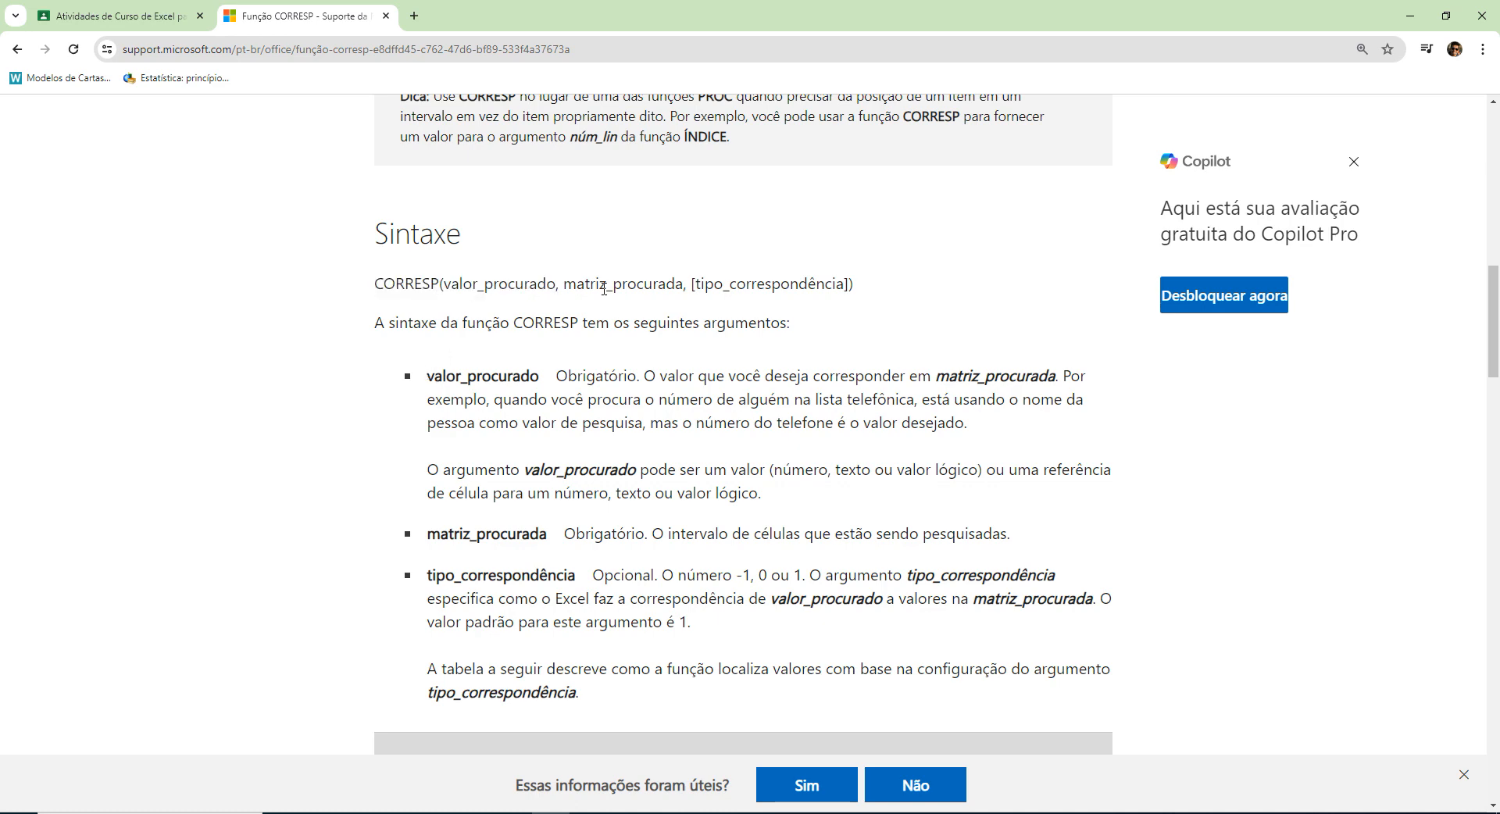
pyautogui.doubleClick(793, 286)
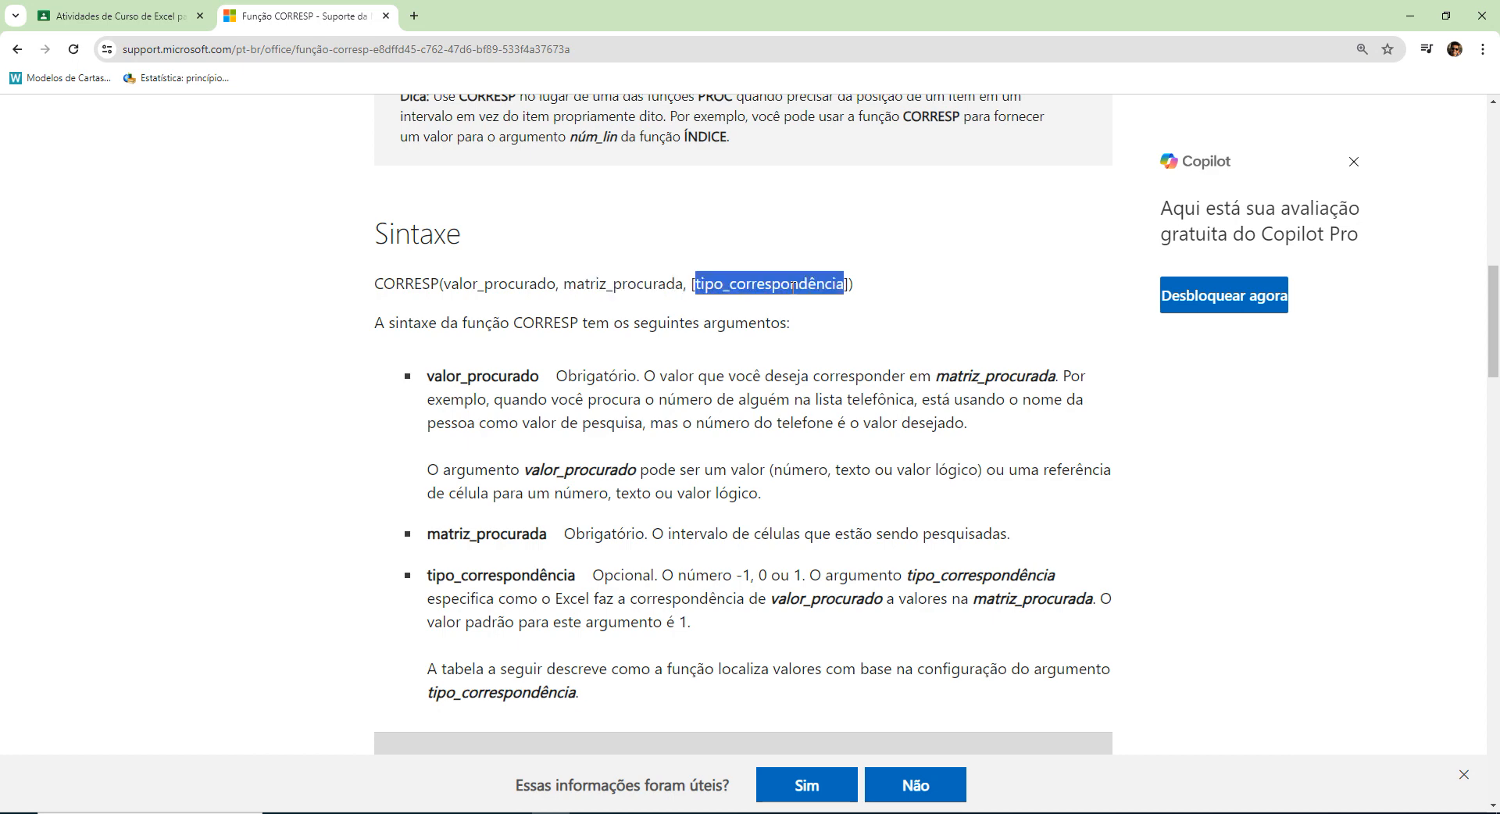
# Examine which CORRESP arguments are required or optional and highlight the description of matriz_procurada.
pyautogui.doubleClick(599, 376)
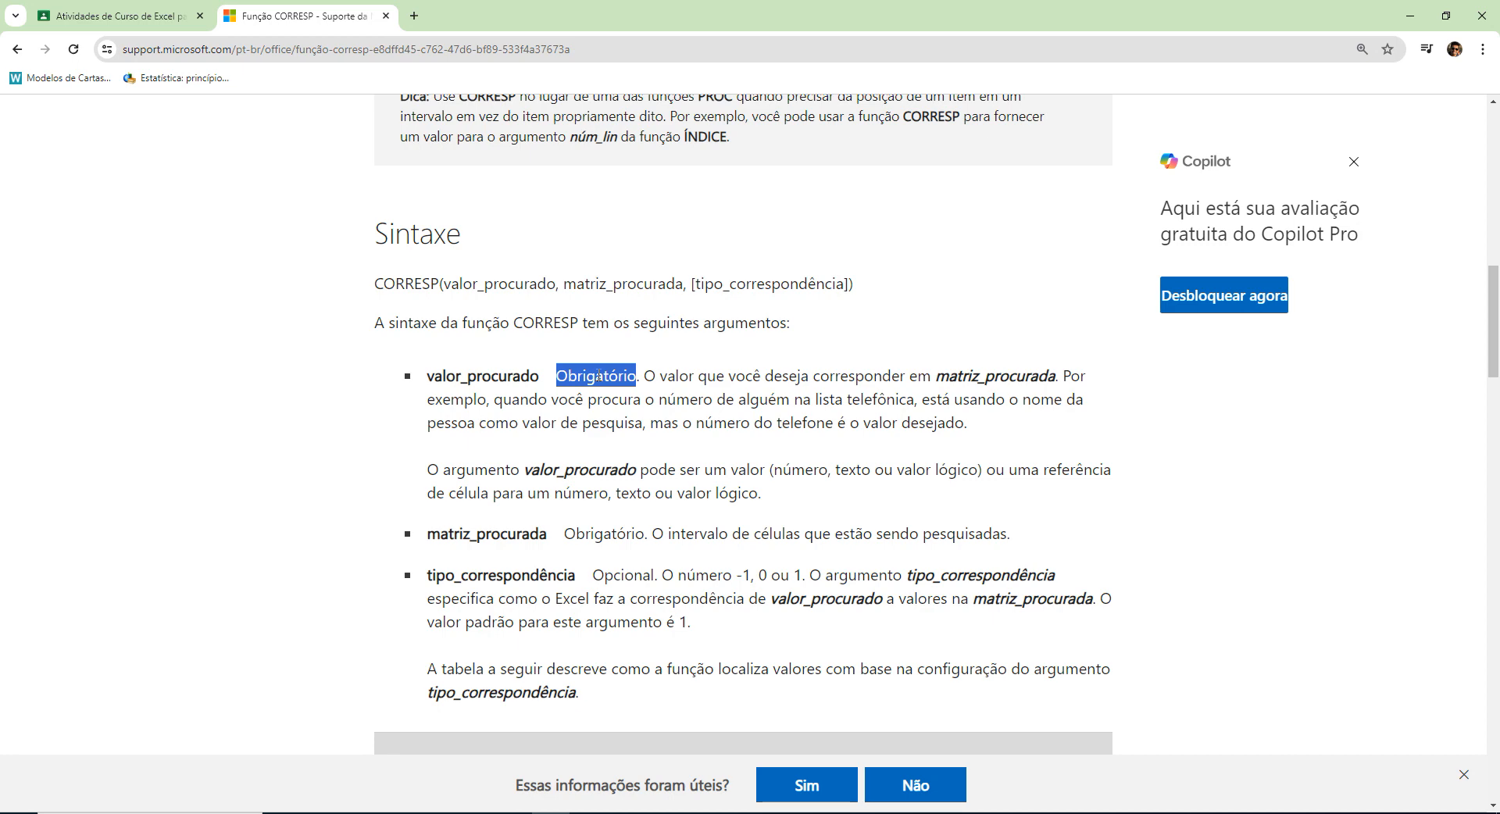
pyautogui.doubleClick(618, 533)
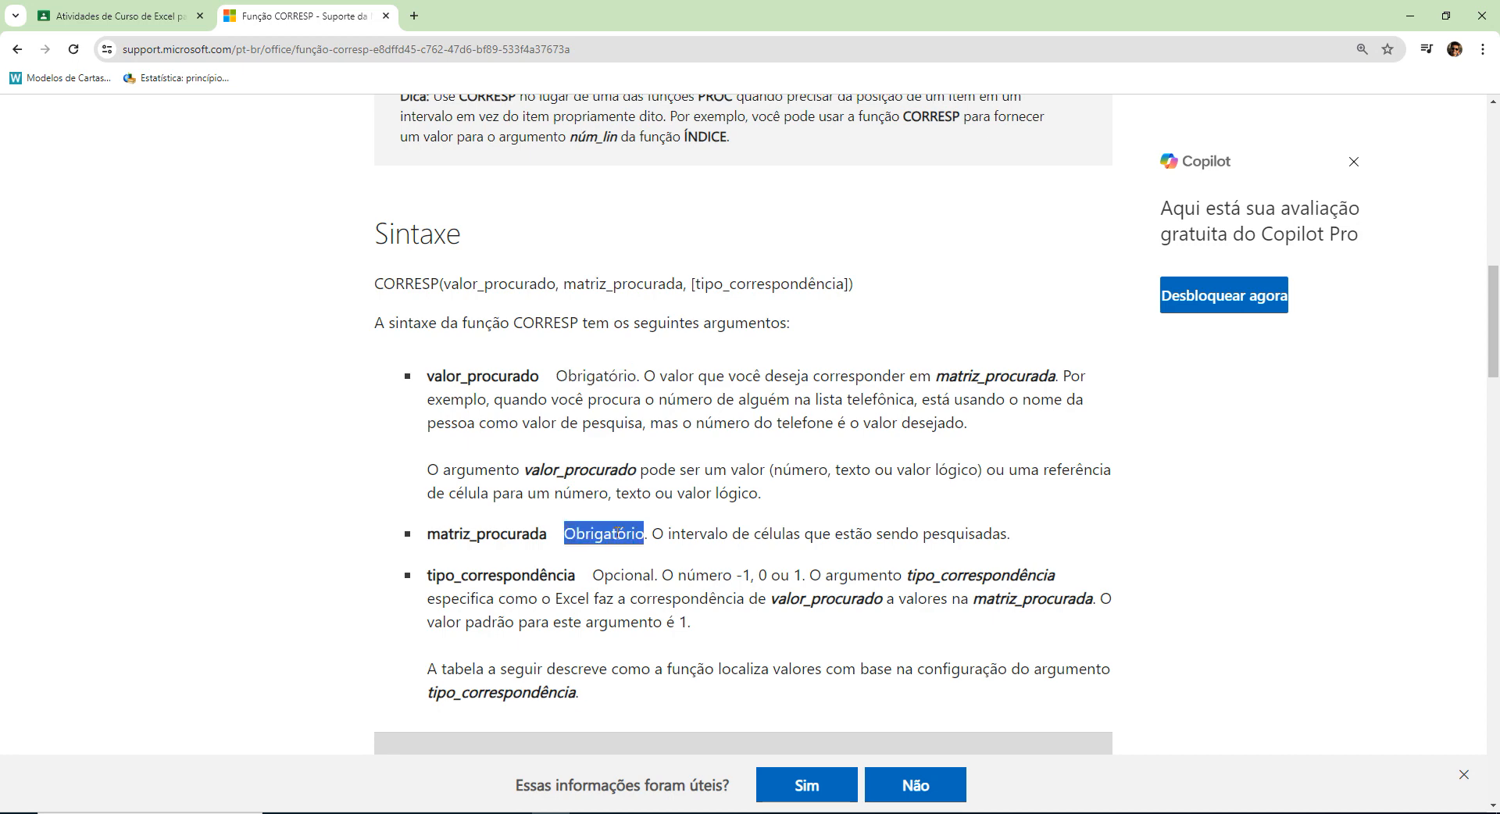
pyautogui.doubleClick(637, 575)
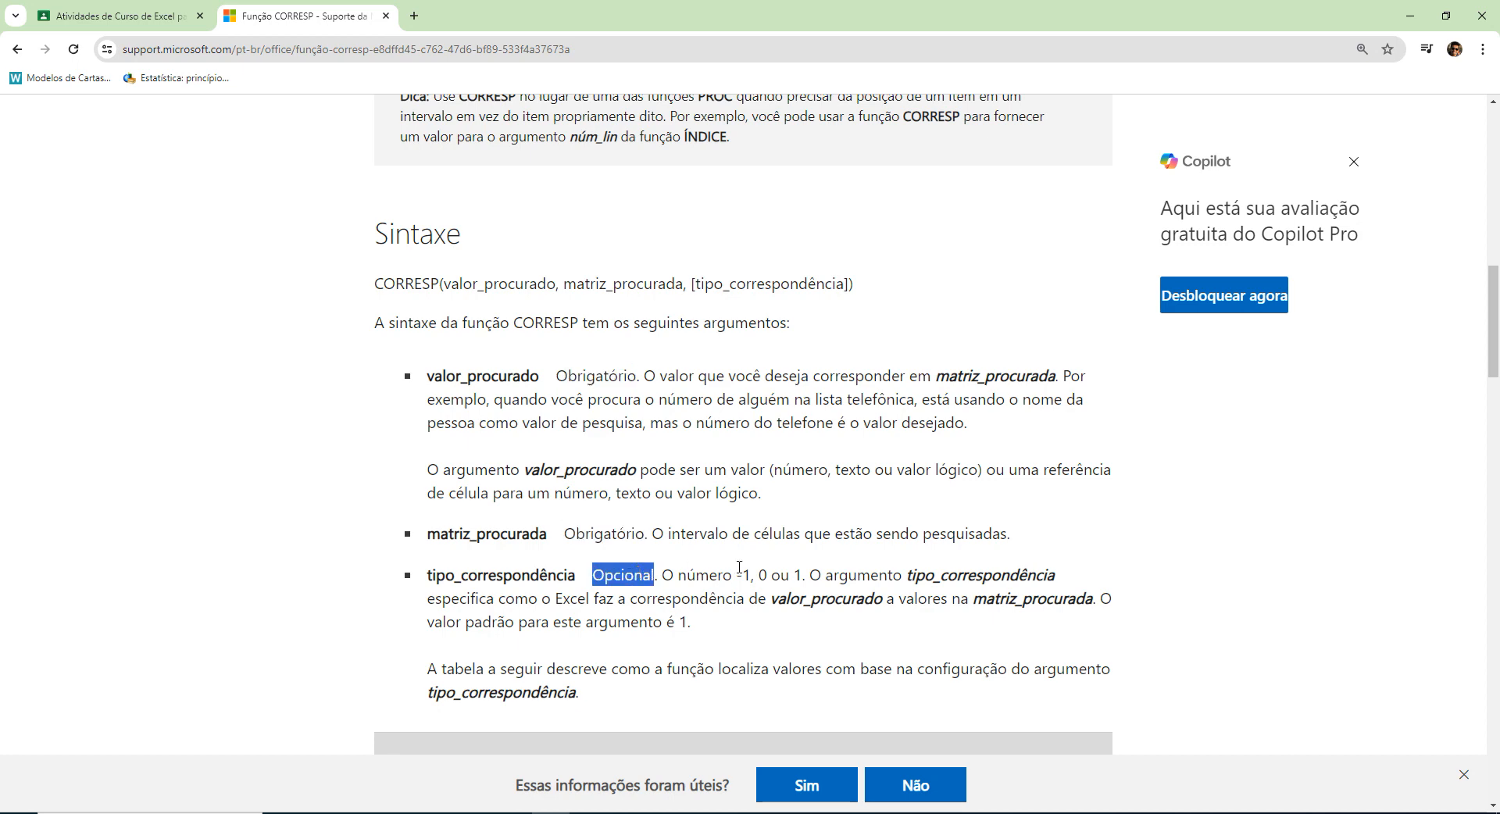
pyautogui.click(655, 397)
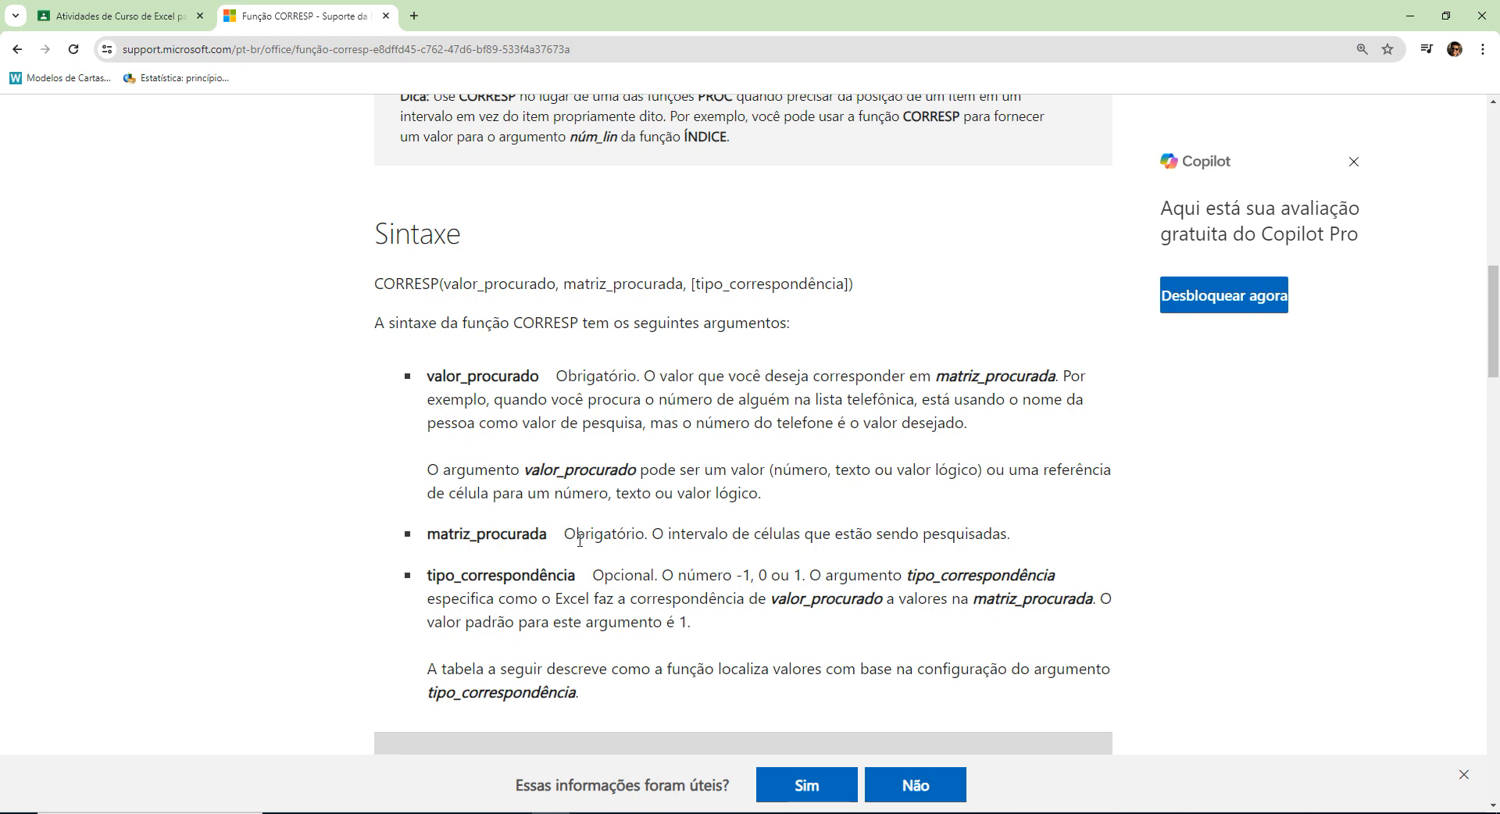
pyautogui.tripleClick(523, 528)
# Return to Excel, copy the CORRESP formula text from B1 and cancel the cell edit.
pyautogui.hotkey('alt', 'Tab')
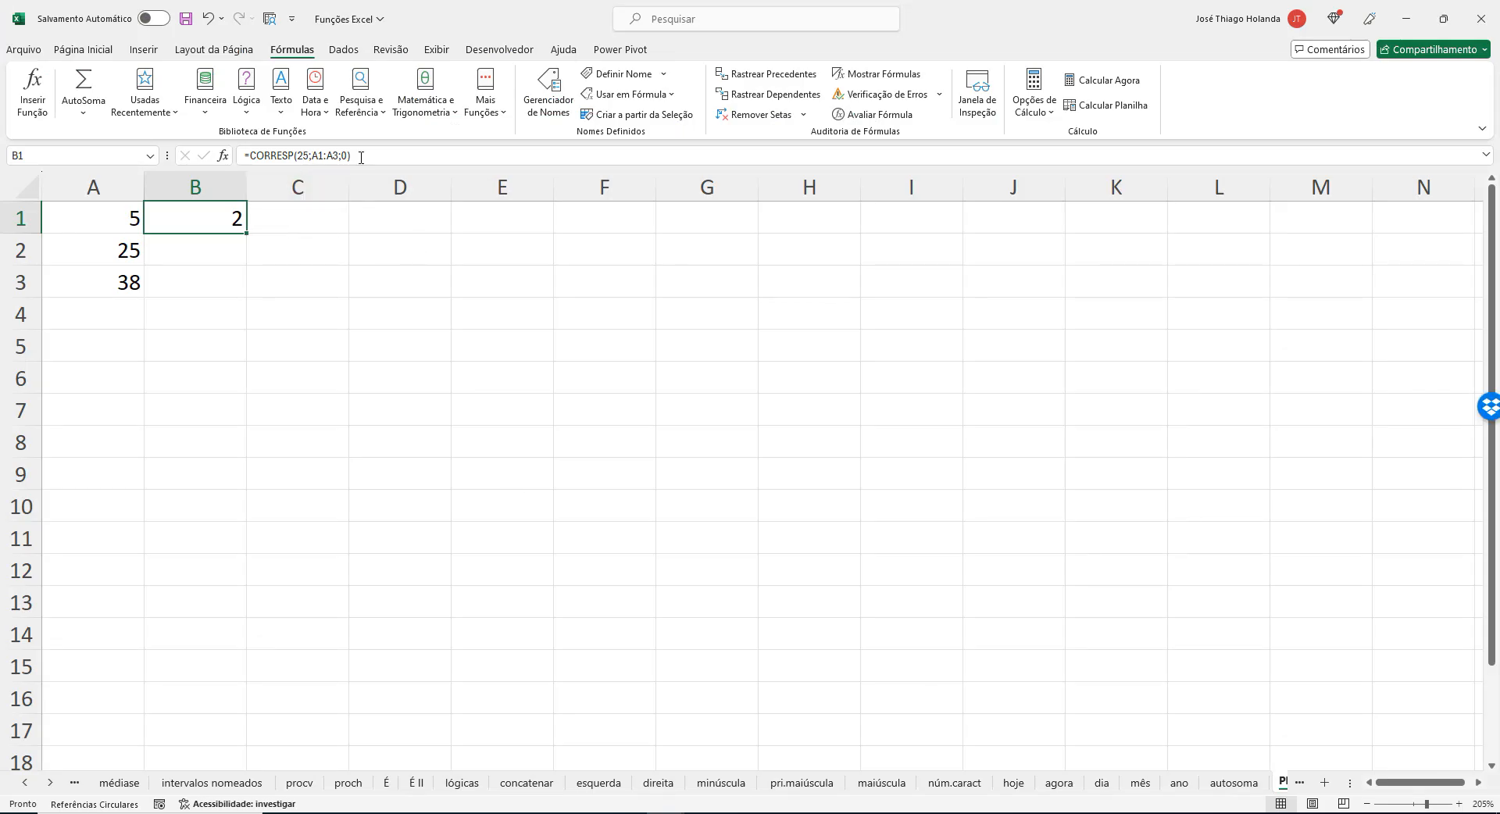
pyautogui.moveTo(397, 155); pyautogui.dragTo(139, 152)
pyautogui.hotkey('ctrl', 'c')
pyautogui.click(537, 473)
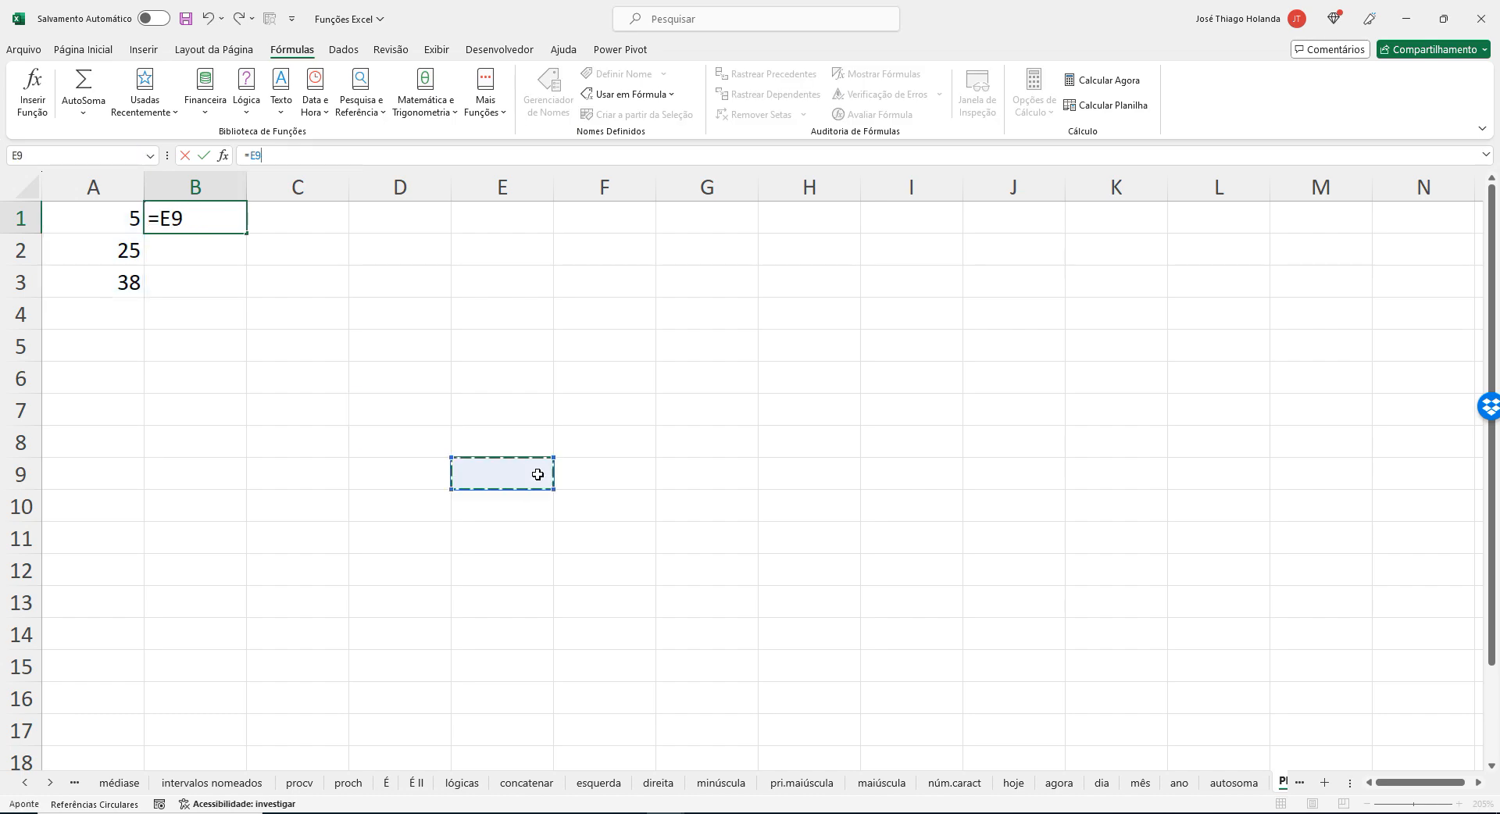
pyautogui.click(206, 212)
pyautogui.press('Escape')
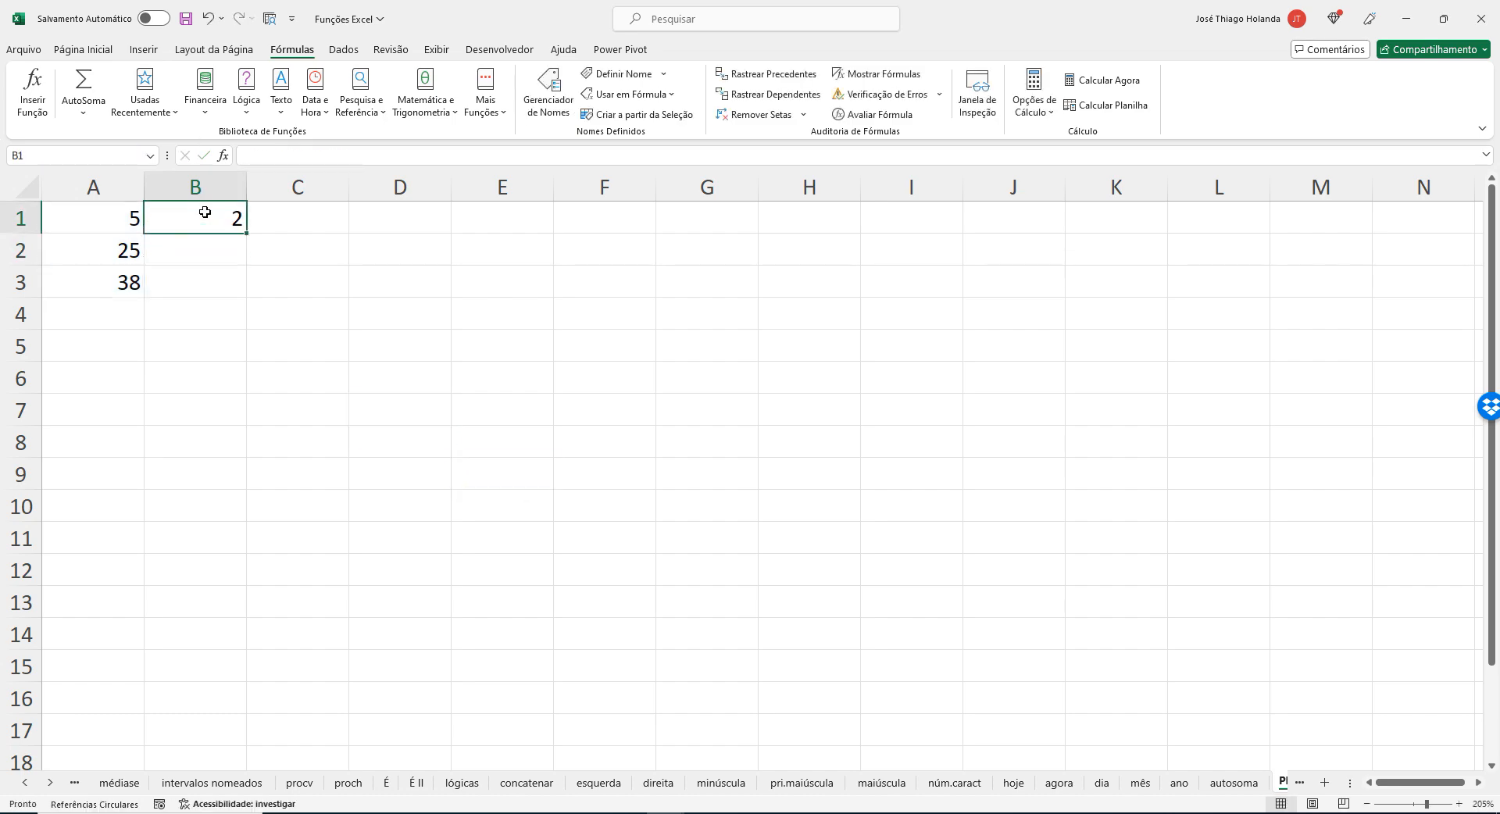
# Switch to Notepad, paste =CORRESP(25;A1:A3;0) two lines below the SE formula and highlight its A1:A3 range.
pyautogui.click(627, 812)
pyautogui.click(696, 734)
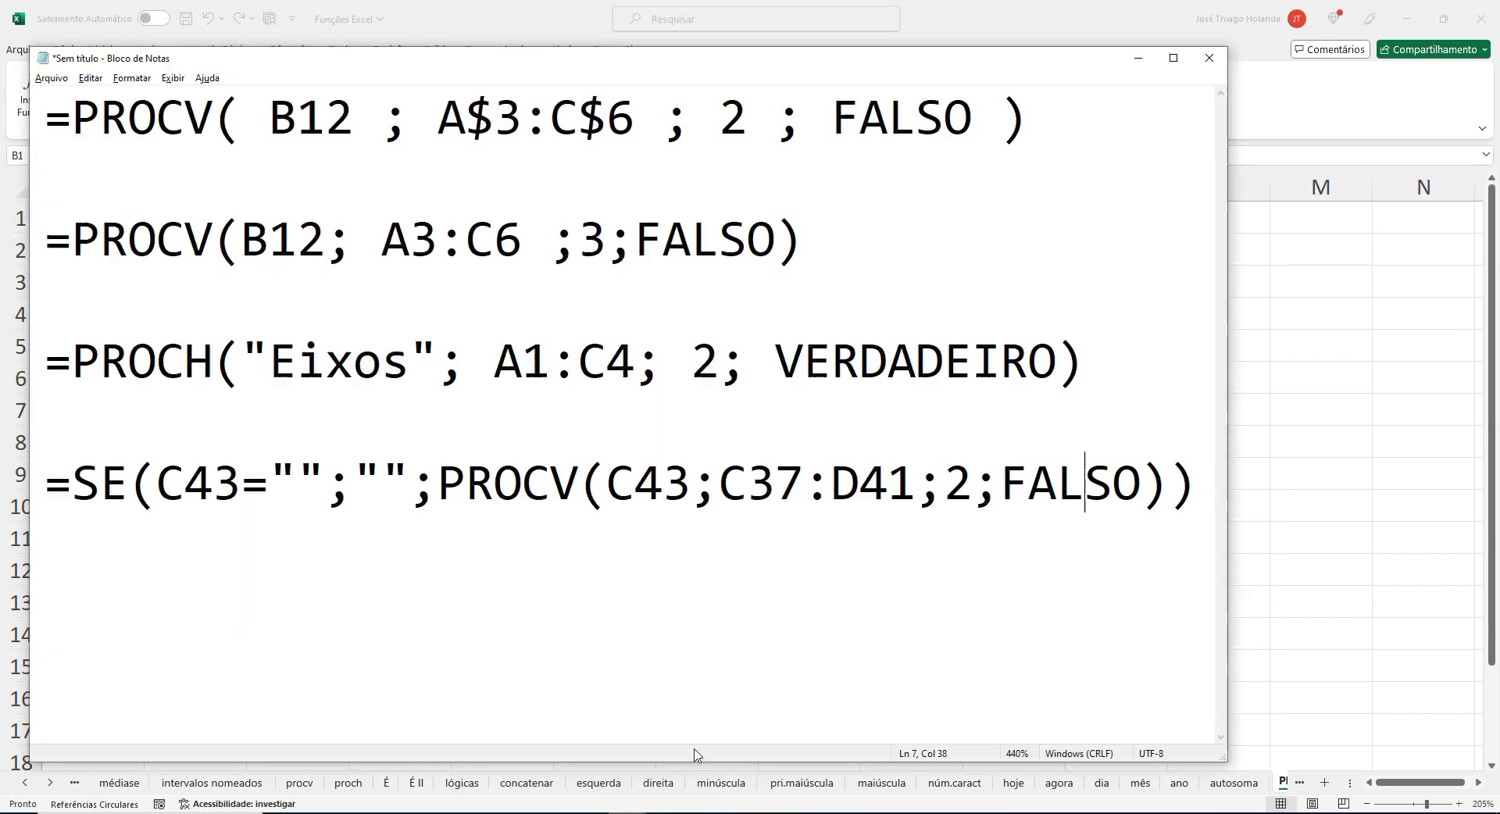
pyautogui.click(1203, 487)
pyautogui.press('Return')
pyautogui.press('Return')
pyautogui.hotkey('ctrl', 'v')
pyautogui.moveTo(395, 595); pyautogui.dragTo(515, 577)
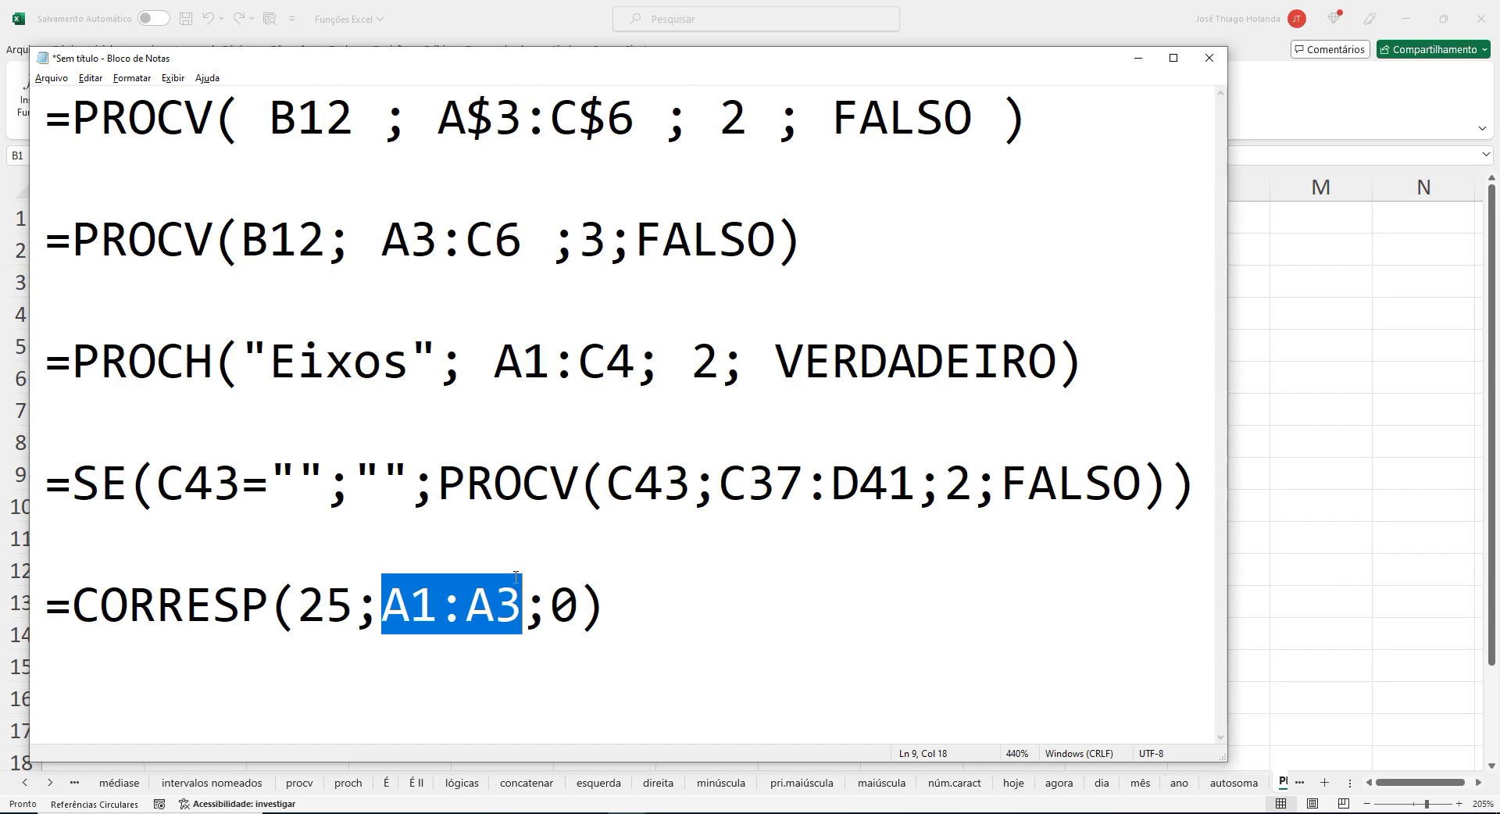
# Return to the browser article and examine the tipo_correspondência argument, its default value and the behaviour of options 1, 0 and -1.
pyautogui.hotkey('alt', 'Tab')
pyautogui.hotkey('alt', 'Tab')
pyautogui.hotkey('alt', 'Tab')
pyautogui.press('Tab')
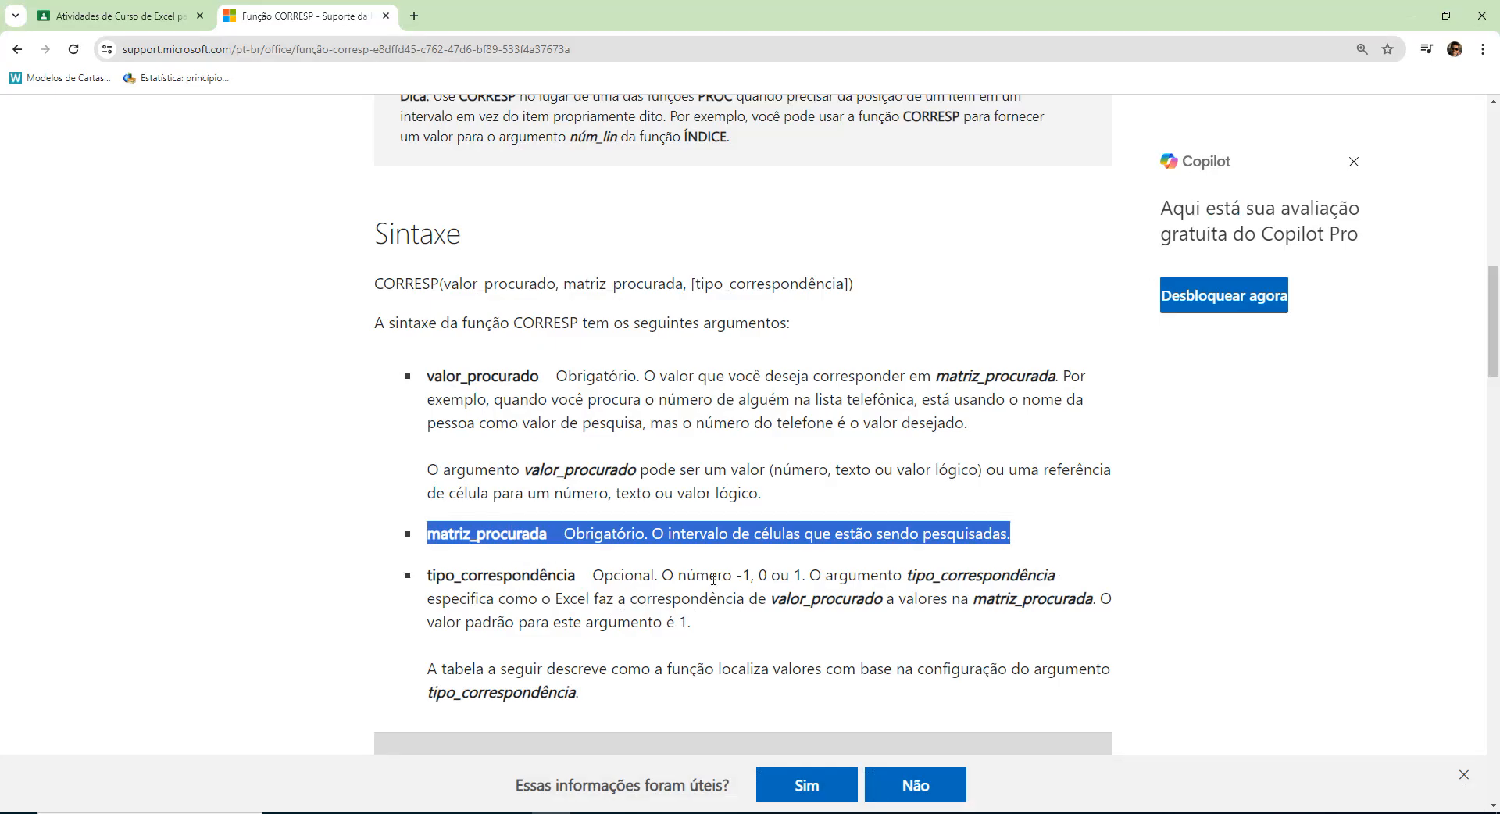
pyautogui.scroll(-1, 631, 591)
pyautogui.doubleClick(628, 497)
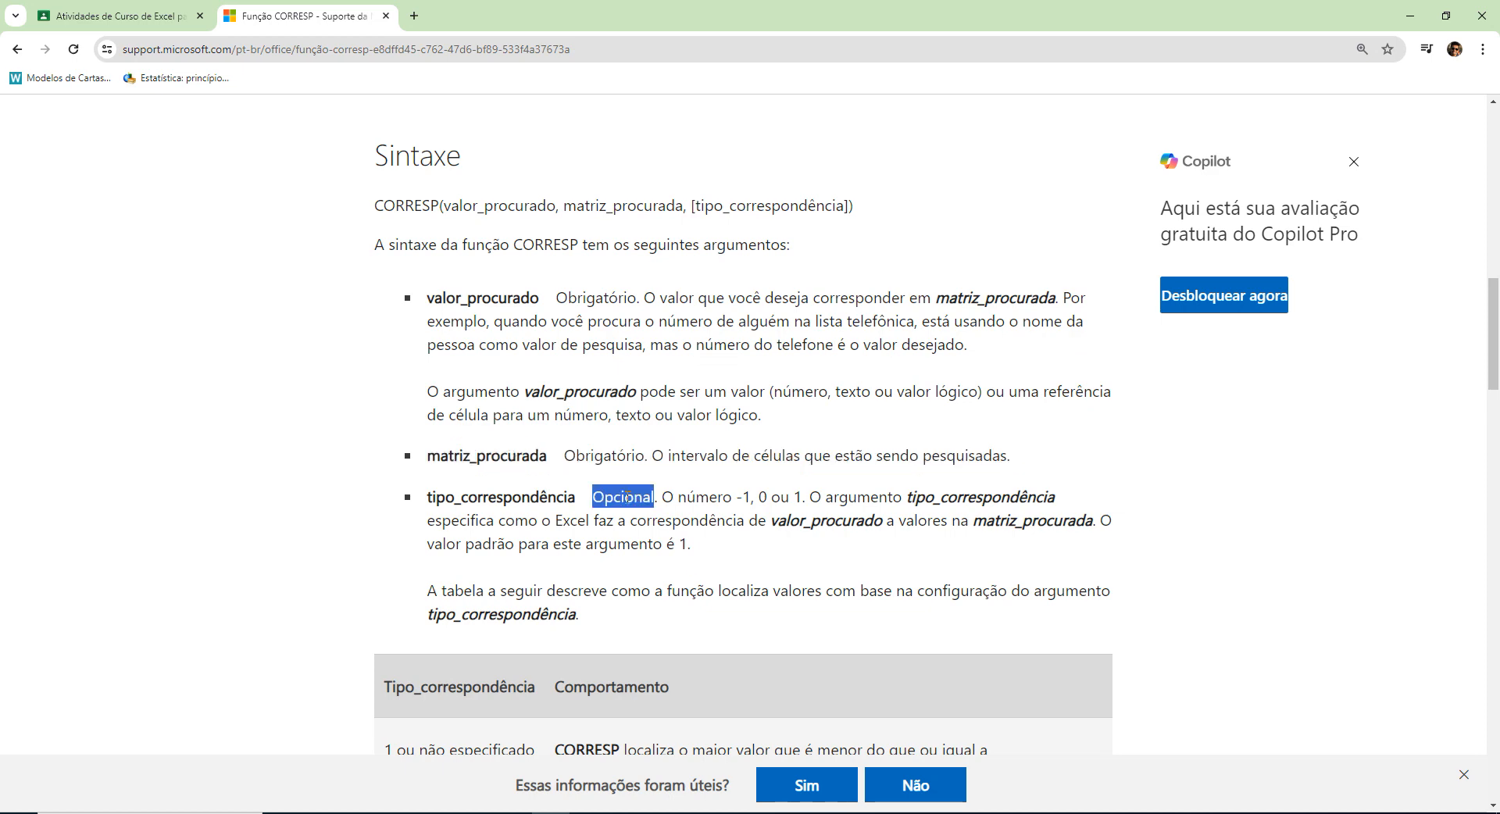
pyautogui.scroll(-1, 727, 493)
pyautogui.scroll(-3, 737, 498)
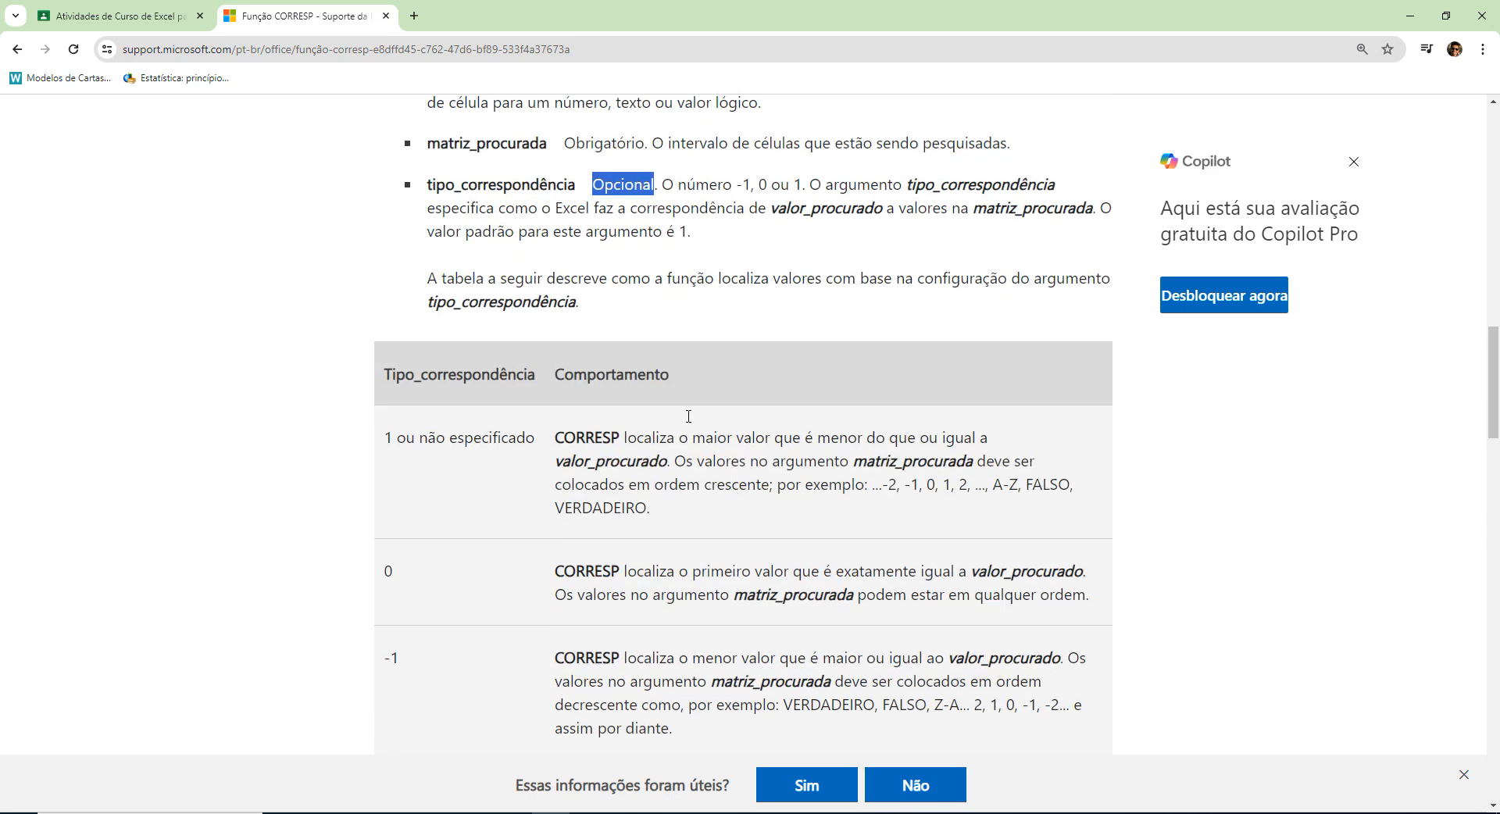
pyautogui.moveTo(673, 184); pyautogui.dragTo(808, 185)
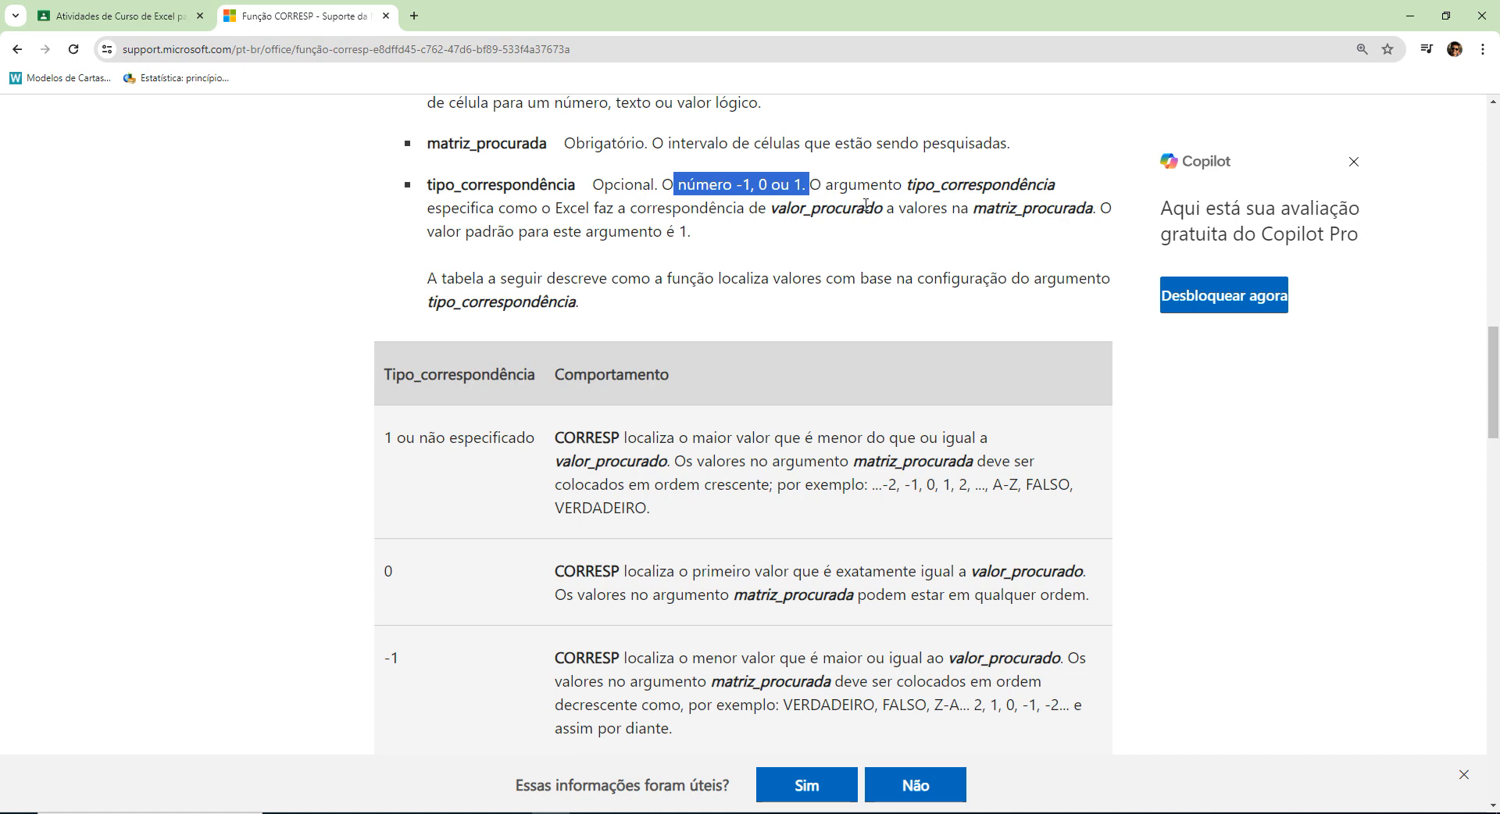
pyautogui.moveTo(675, 231); pyautogui.dragTo(694, 235)
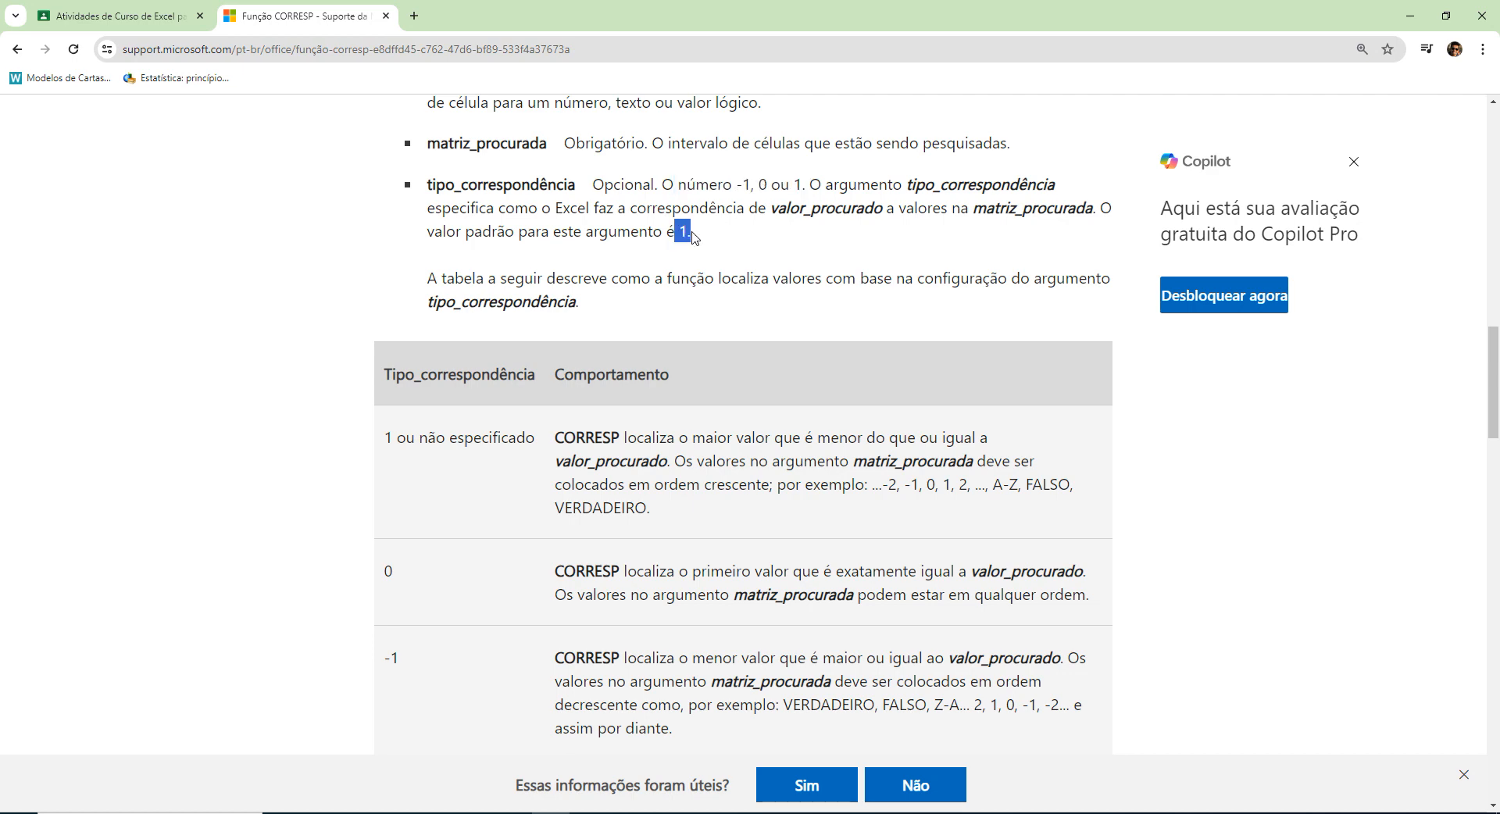
pyautogui.scroll(-3, 697, 236)
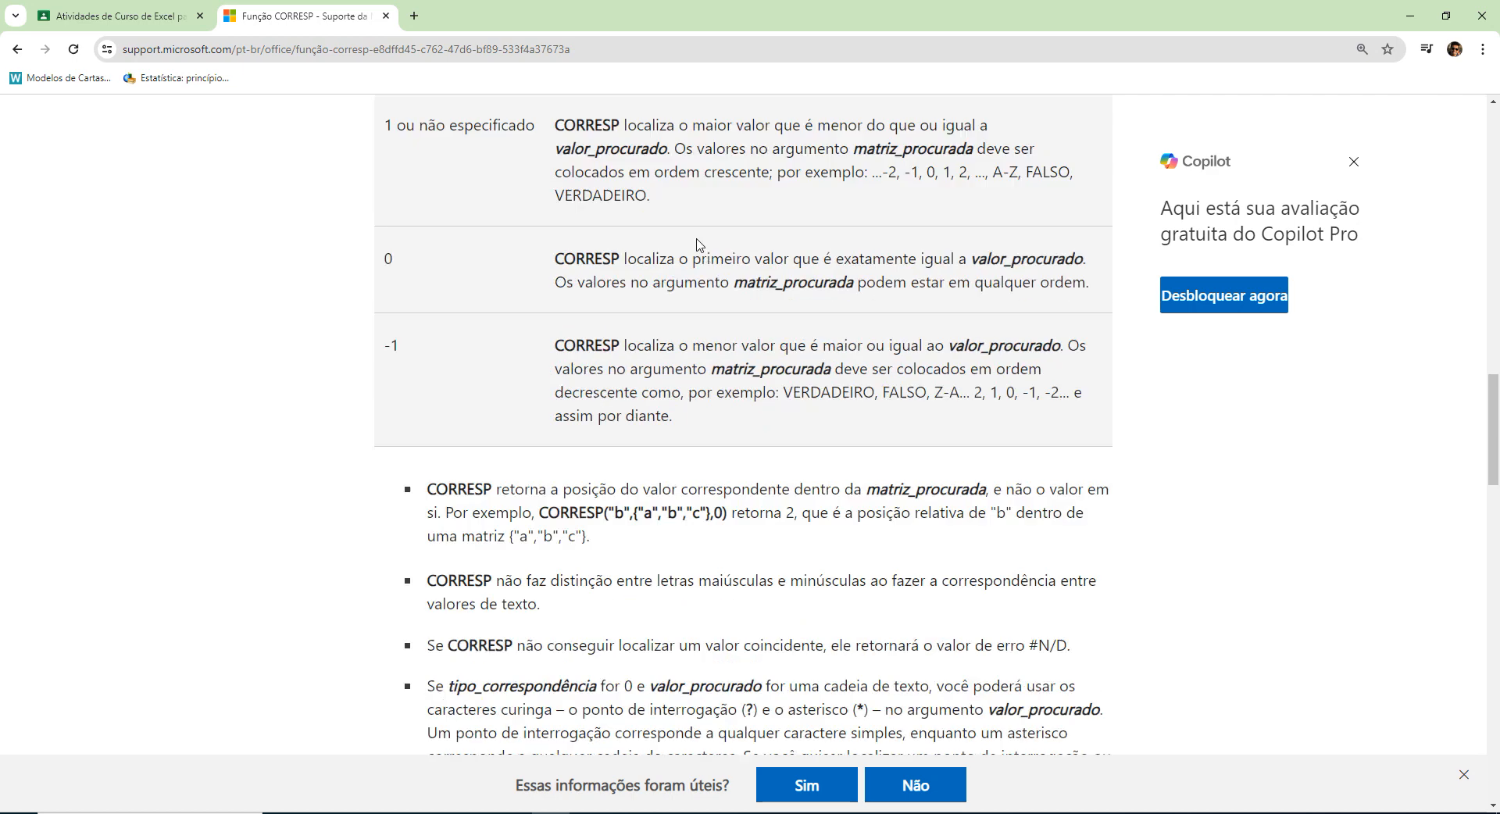
# Review the tipo_correspondência table and the Notepad formula, switch to Excel and inspect A2 and the CORRESP formula in B1.
pyautogui.scroll(1, 561, 314)
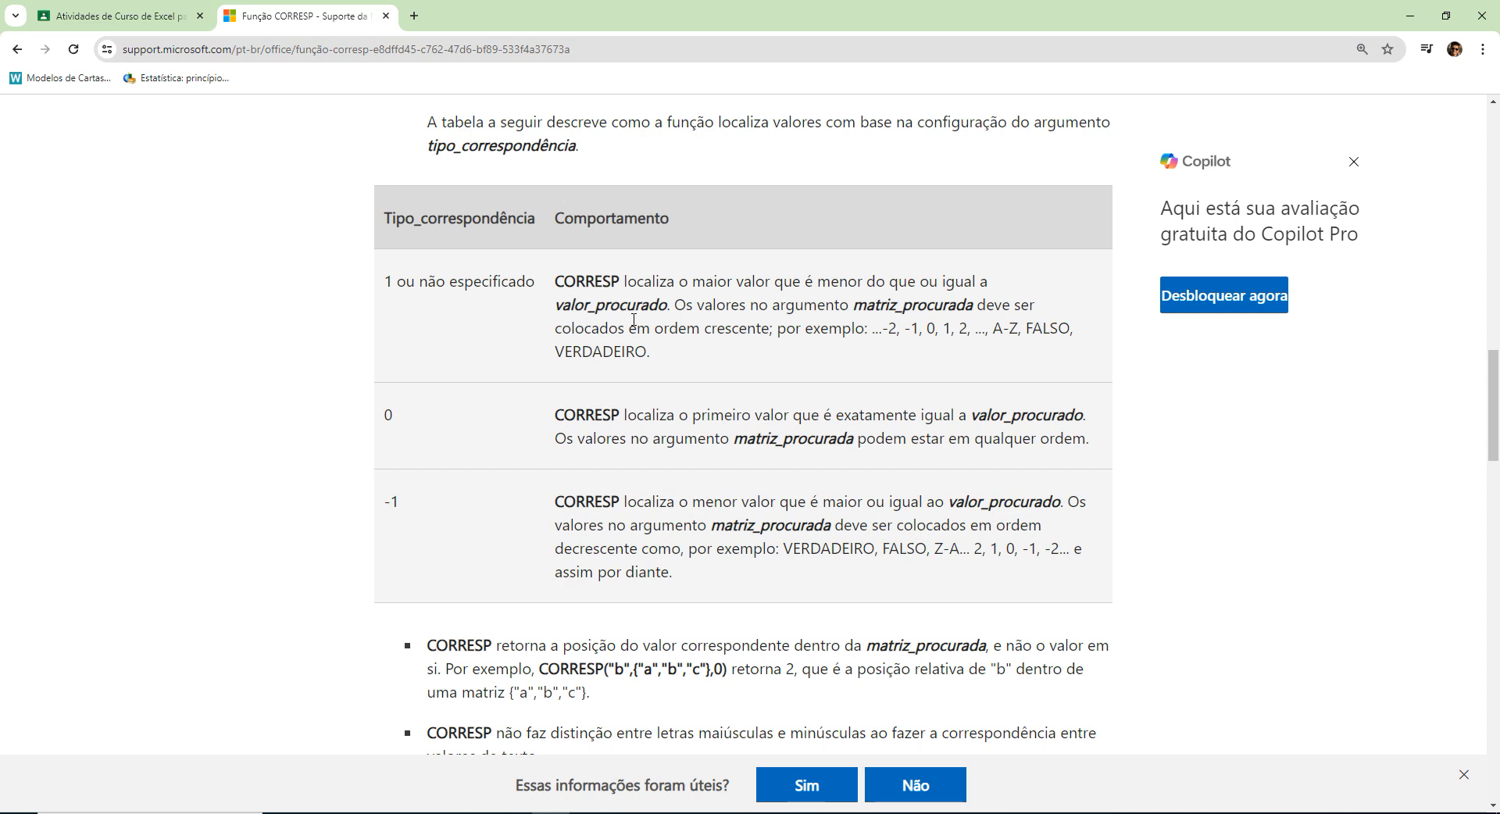
pyautogui.click(627, 813)
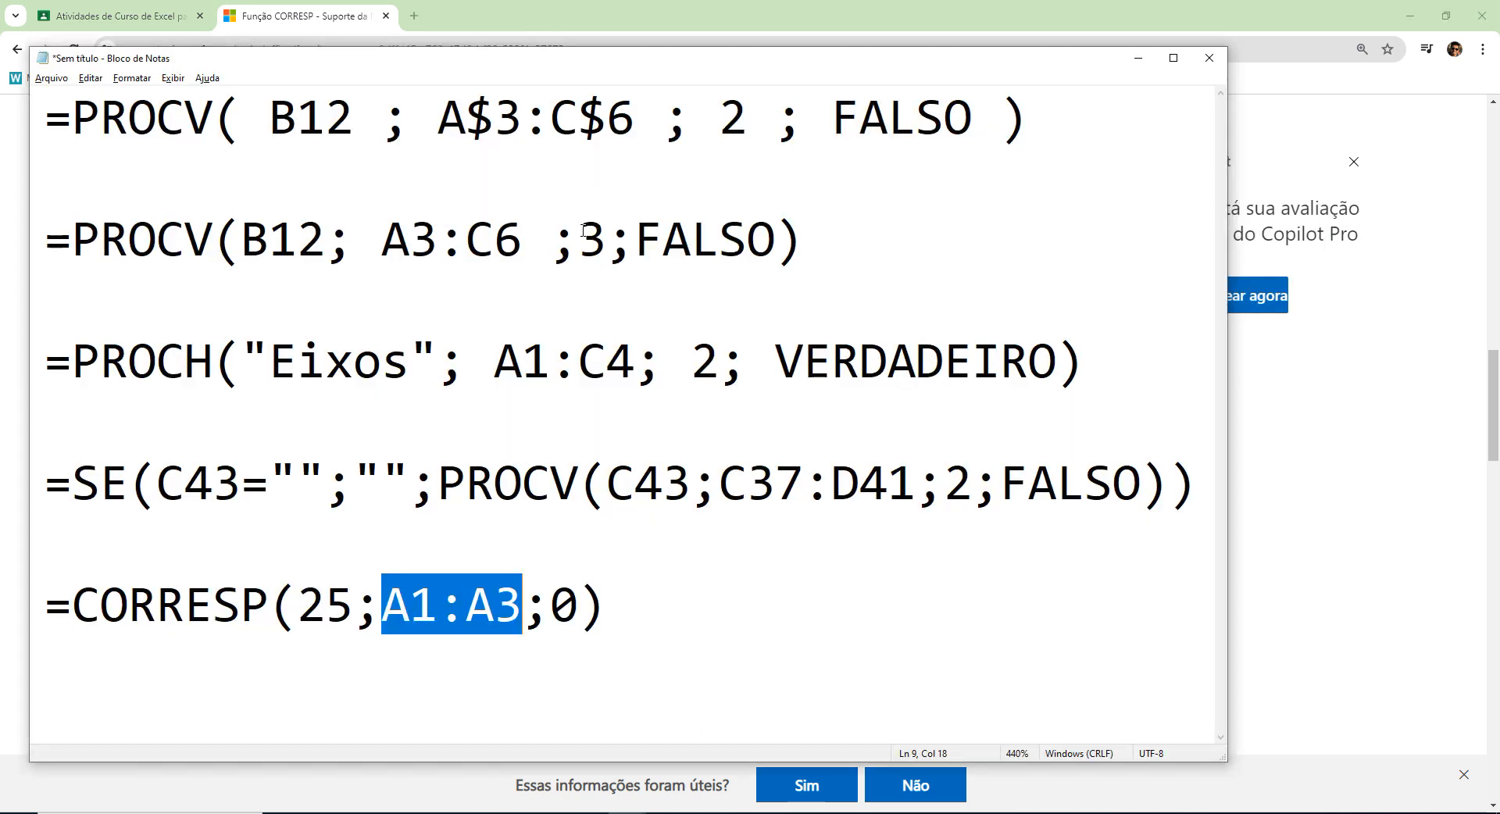
pyautogui.click(665, 813)
pyautogui.click(717, 775)
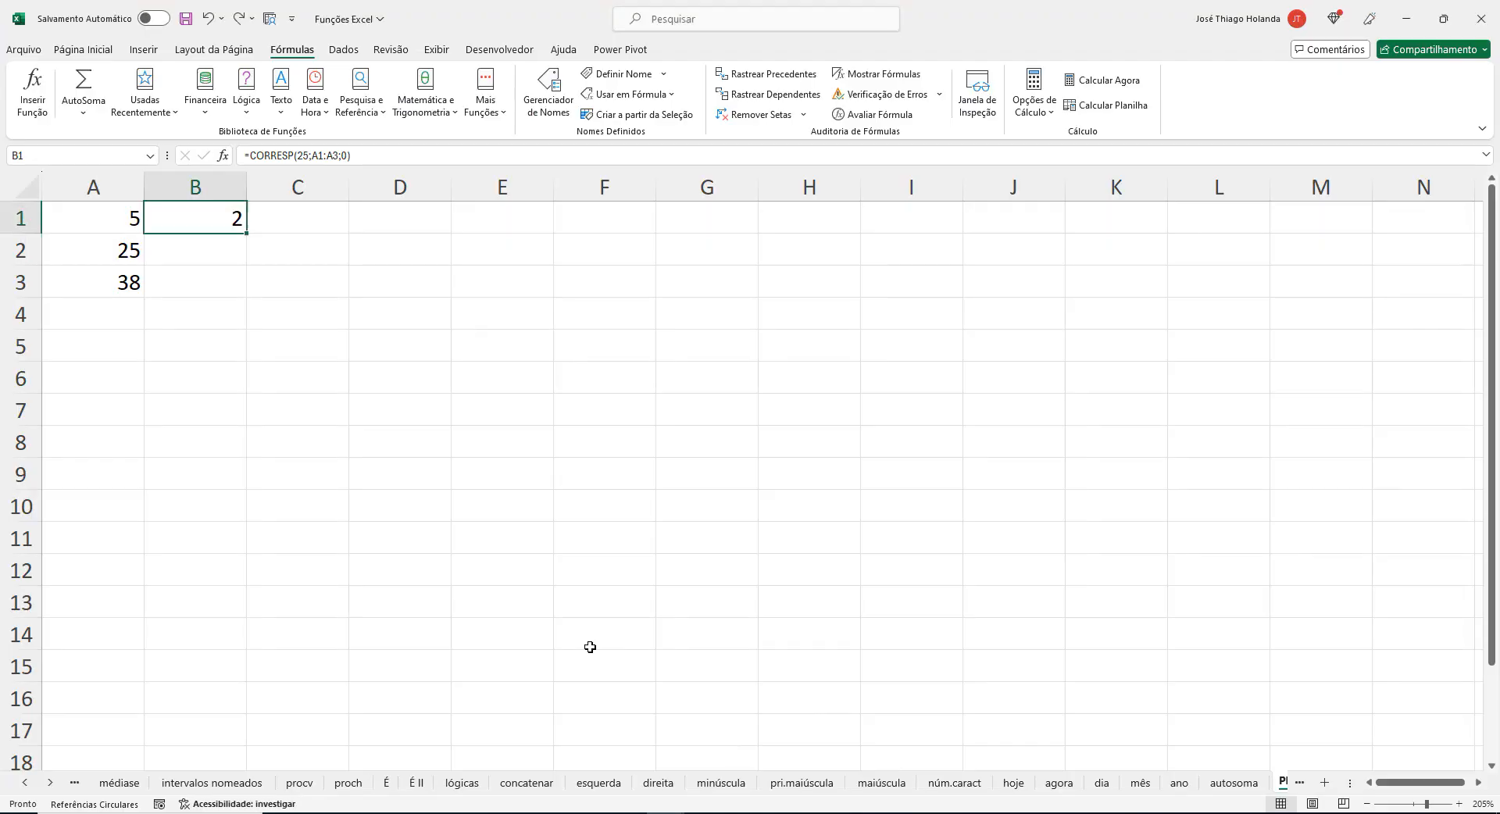
pyautogui.click(135, 252)
pyautogui.click(221, 223)
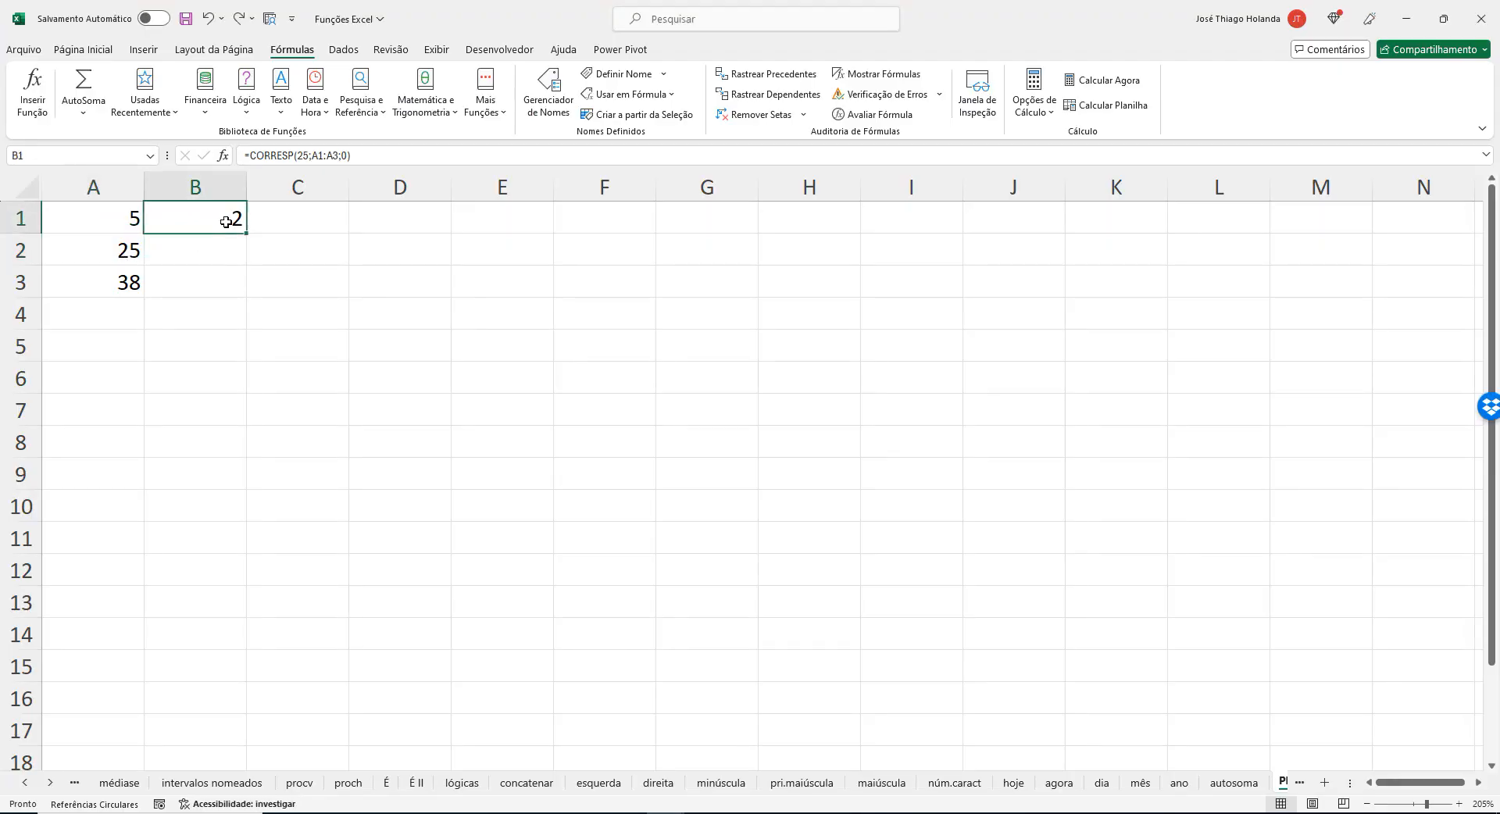
pyautogui.click(303, 155)
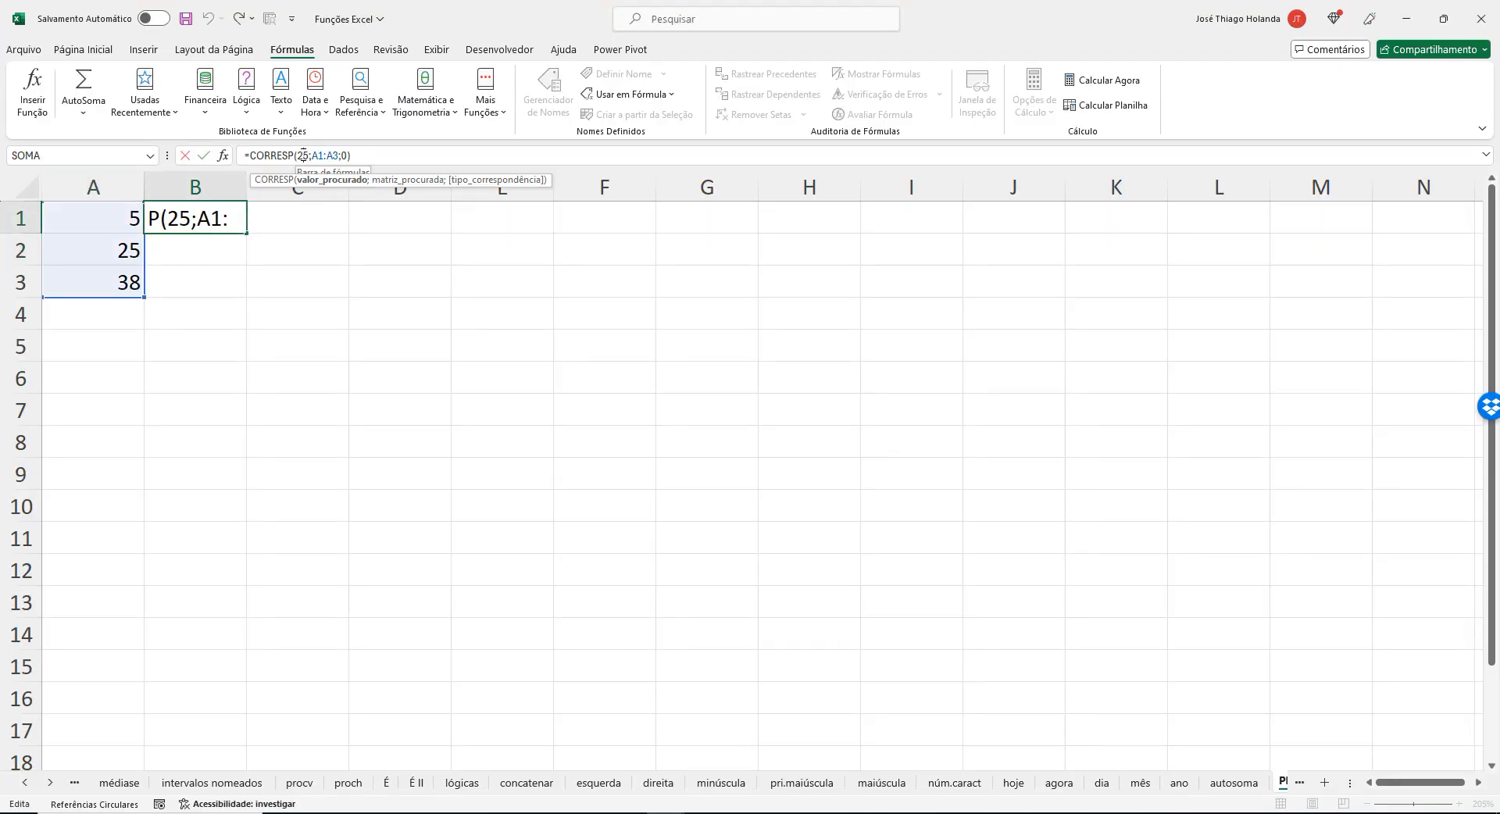
pyautogui.press('Return')
# Set cell A2 to 26 to test the exact-match CORRESP formula.
pyautogui.press('Left')
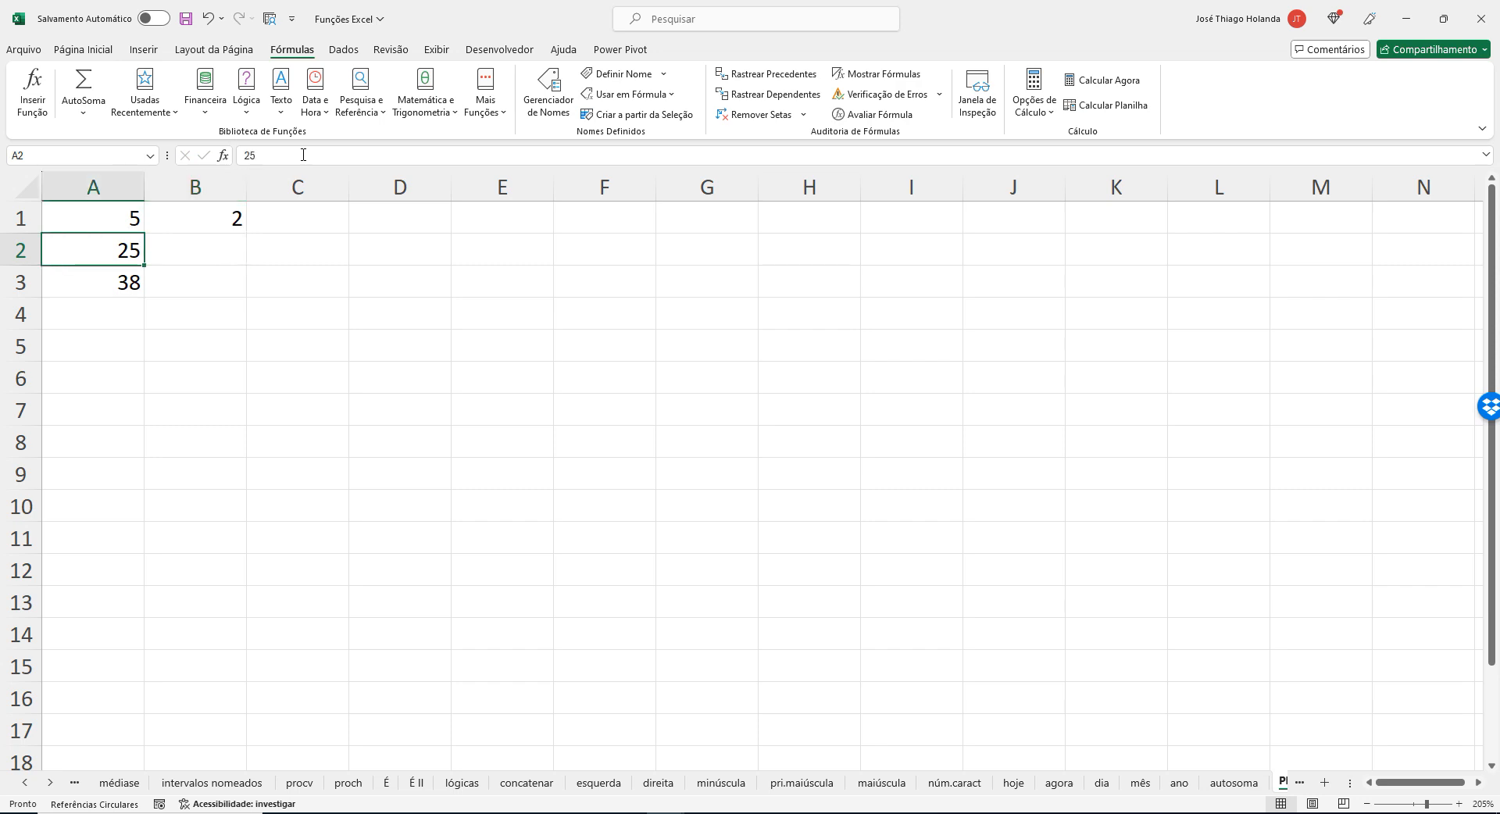
pyautogui.write('26')
pyautogui.press('Return')
# Change the match type of the CORRESP formula in B1 to -1, giving =CORRESP(25;A1:A3;-1).
pyautogui.press('Up')
pyautogui.press('Right')
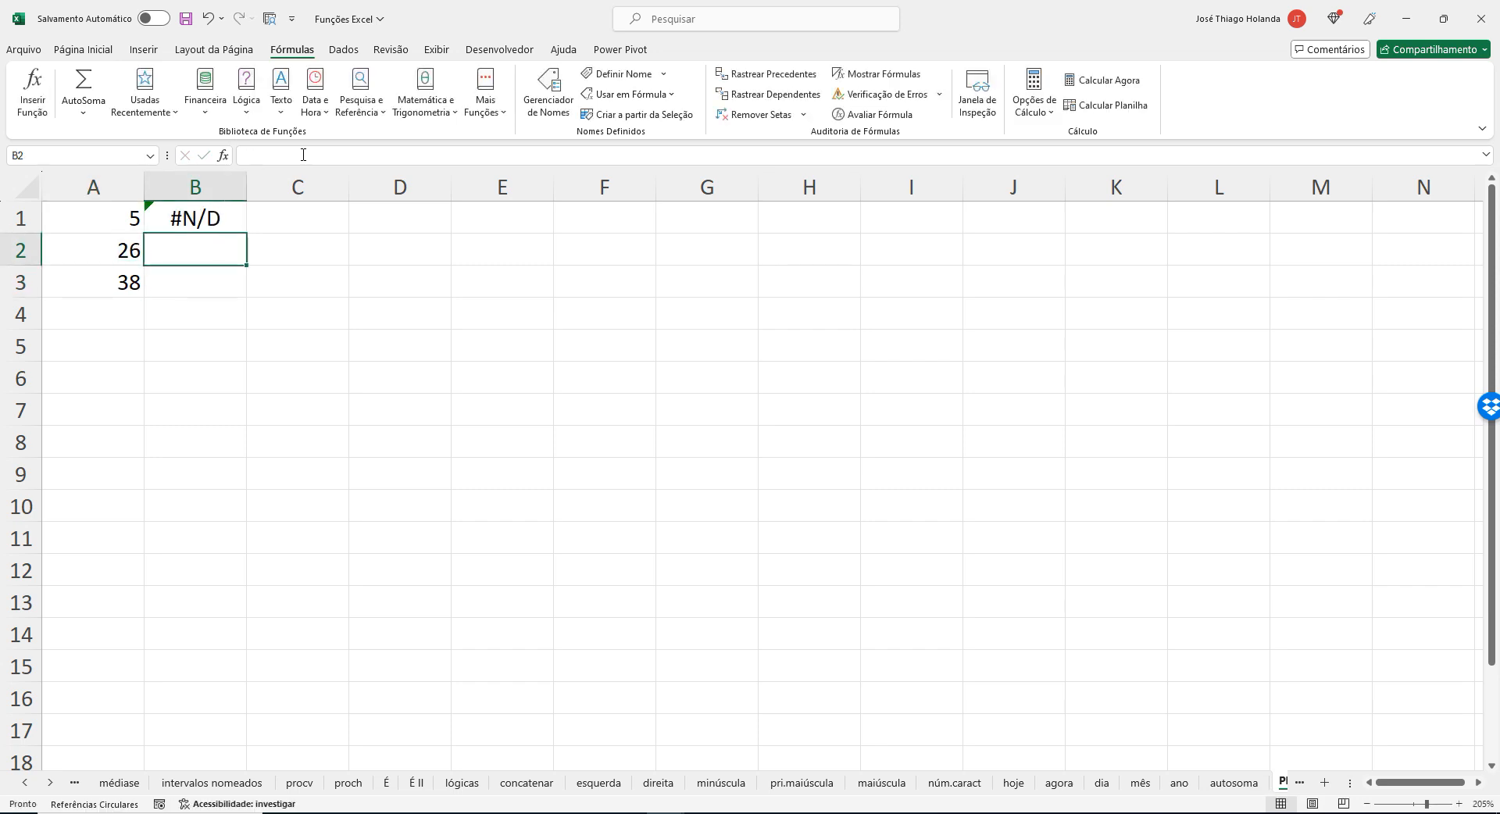
pyautogui.press('Up')
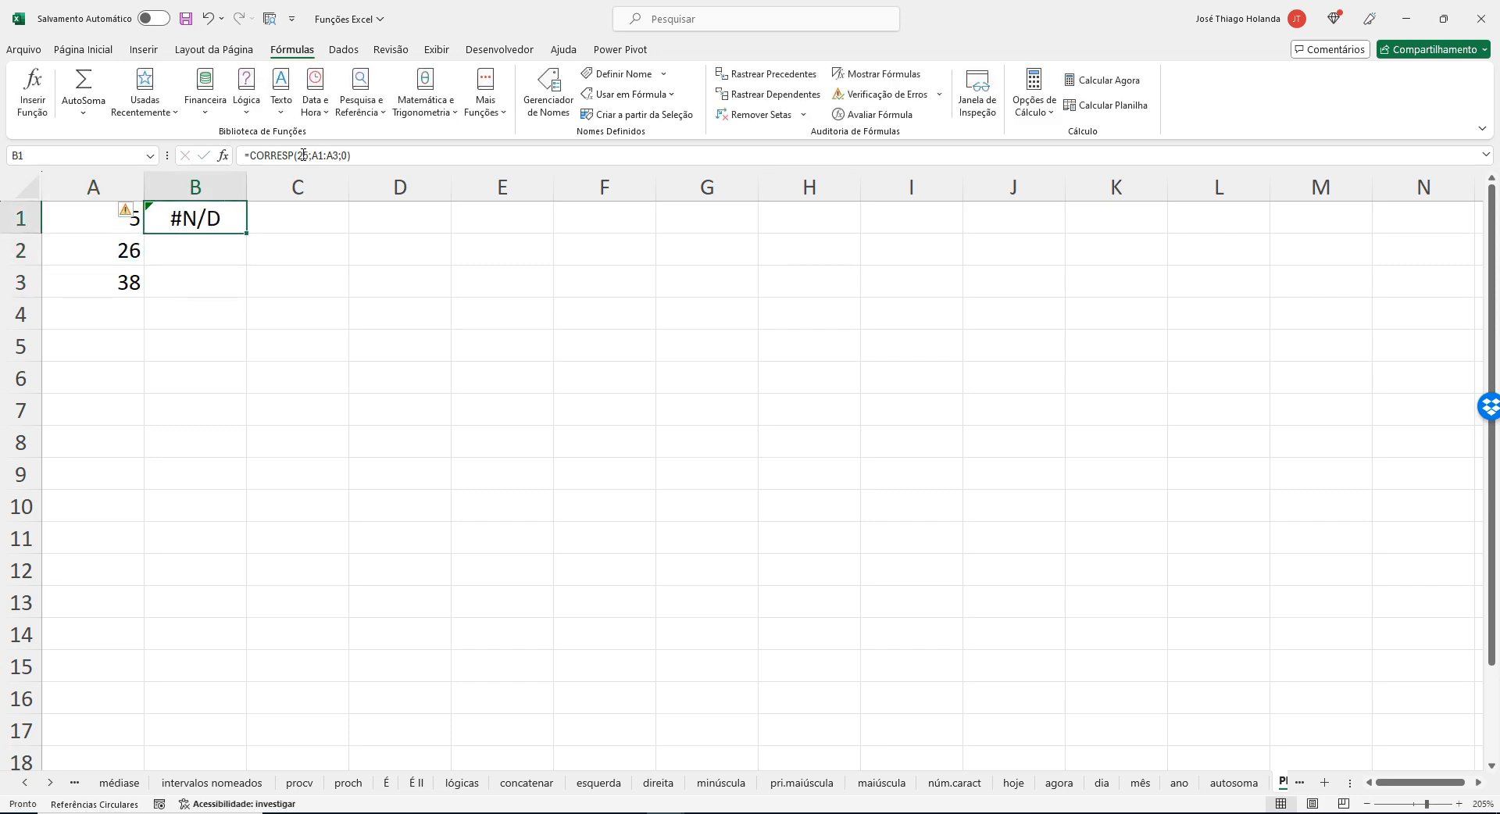
pyautogui.click(351, 155)
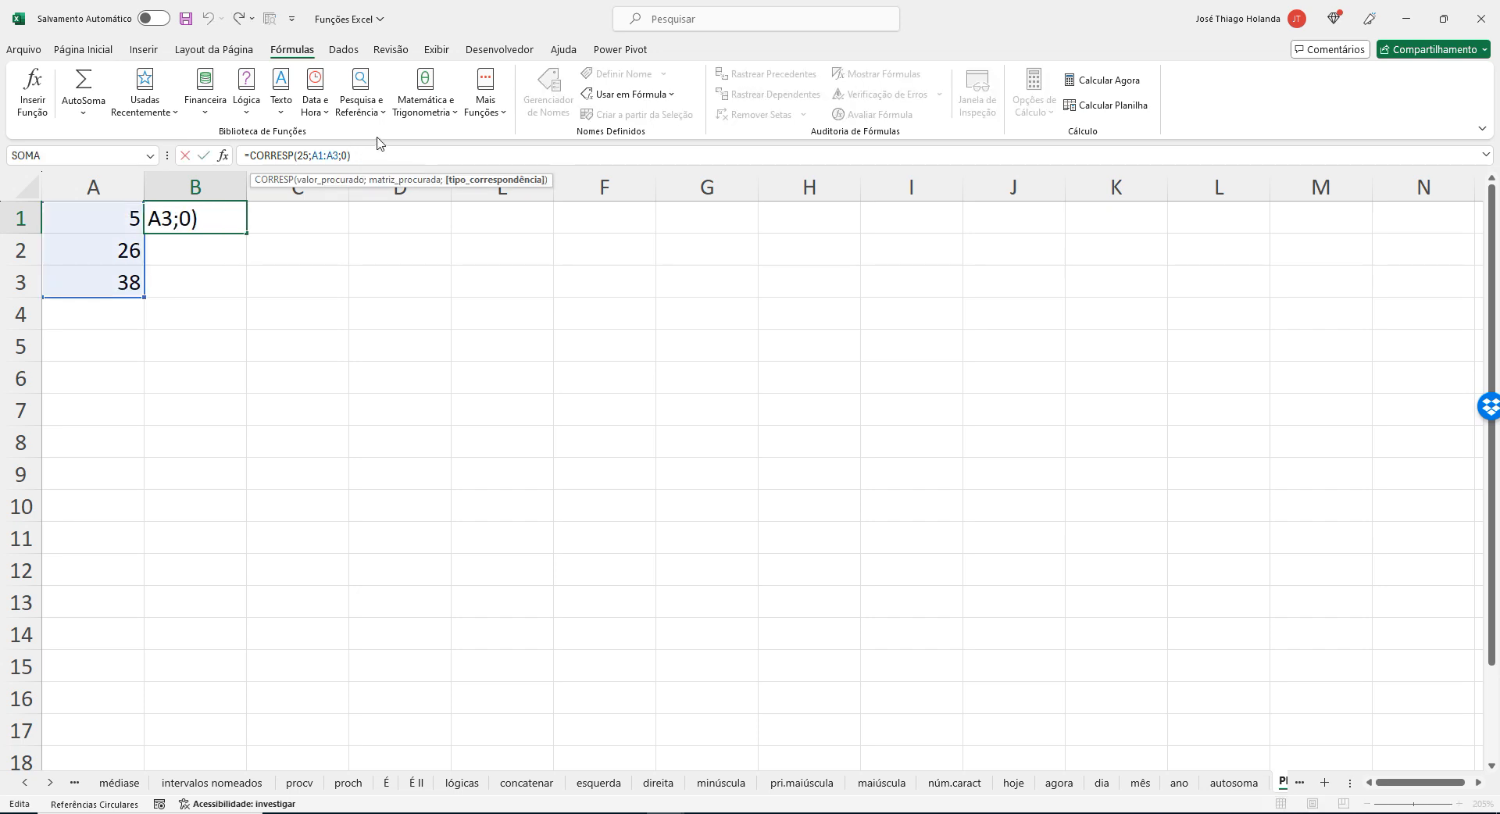
pyautogui.press('BackSpace')
pyautogui.write('-1')
pyautogui.press('Return')
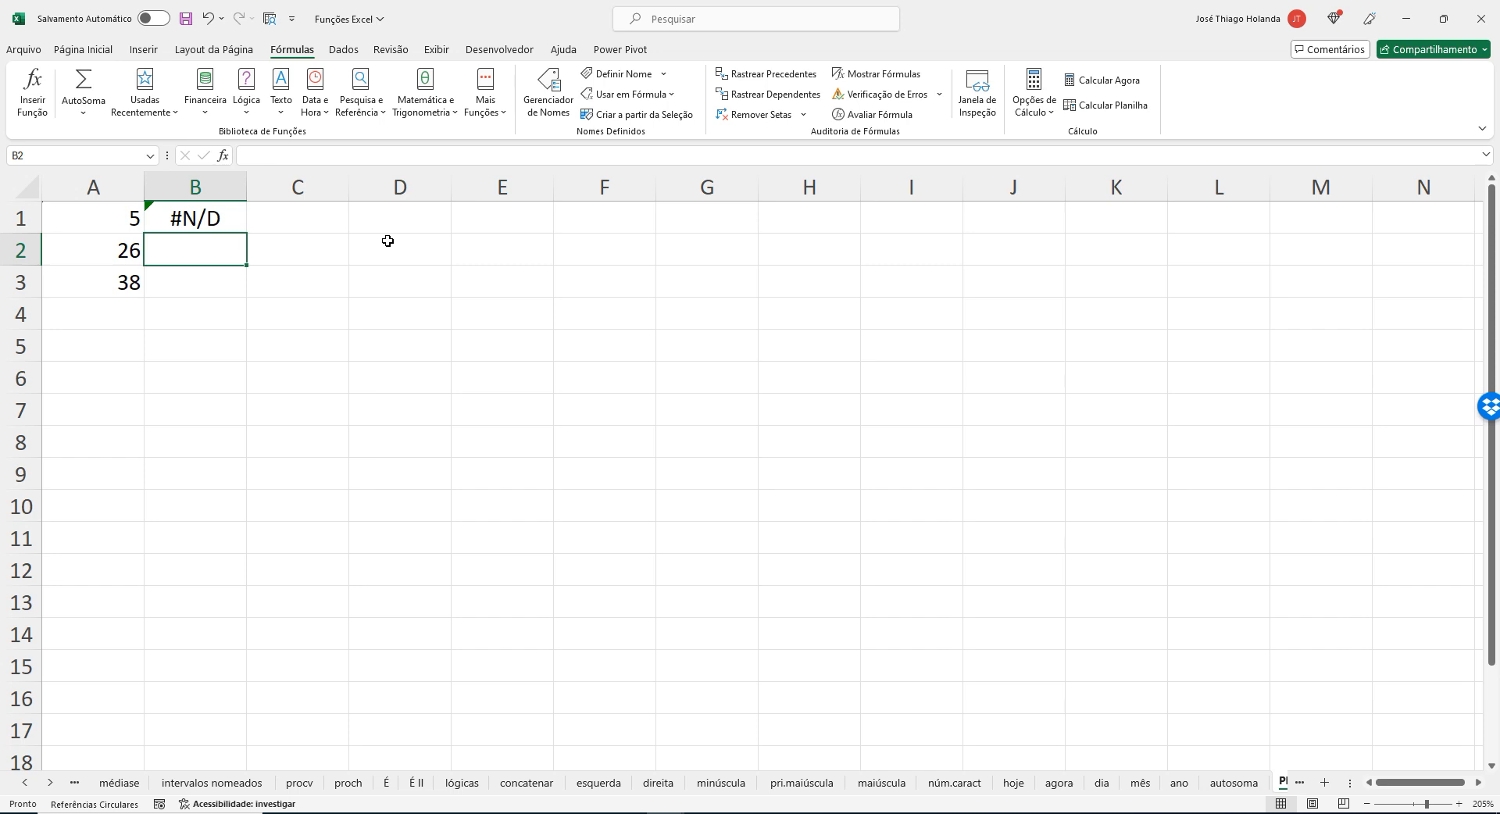
# Change the match type of the CORRESP formula in B1 to 1, giving =CORRESP(25;A1:A3;1).
pyautogui.click(117, 241)
pyautogui.click(185, 224)
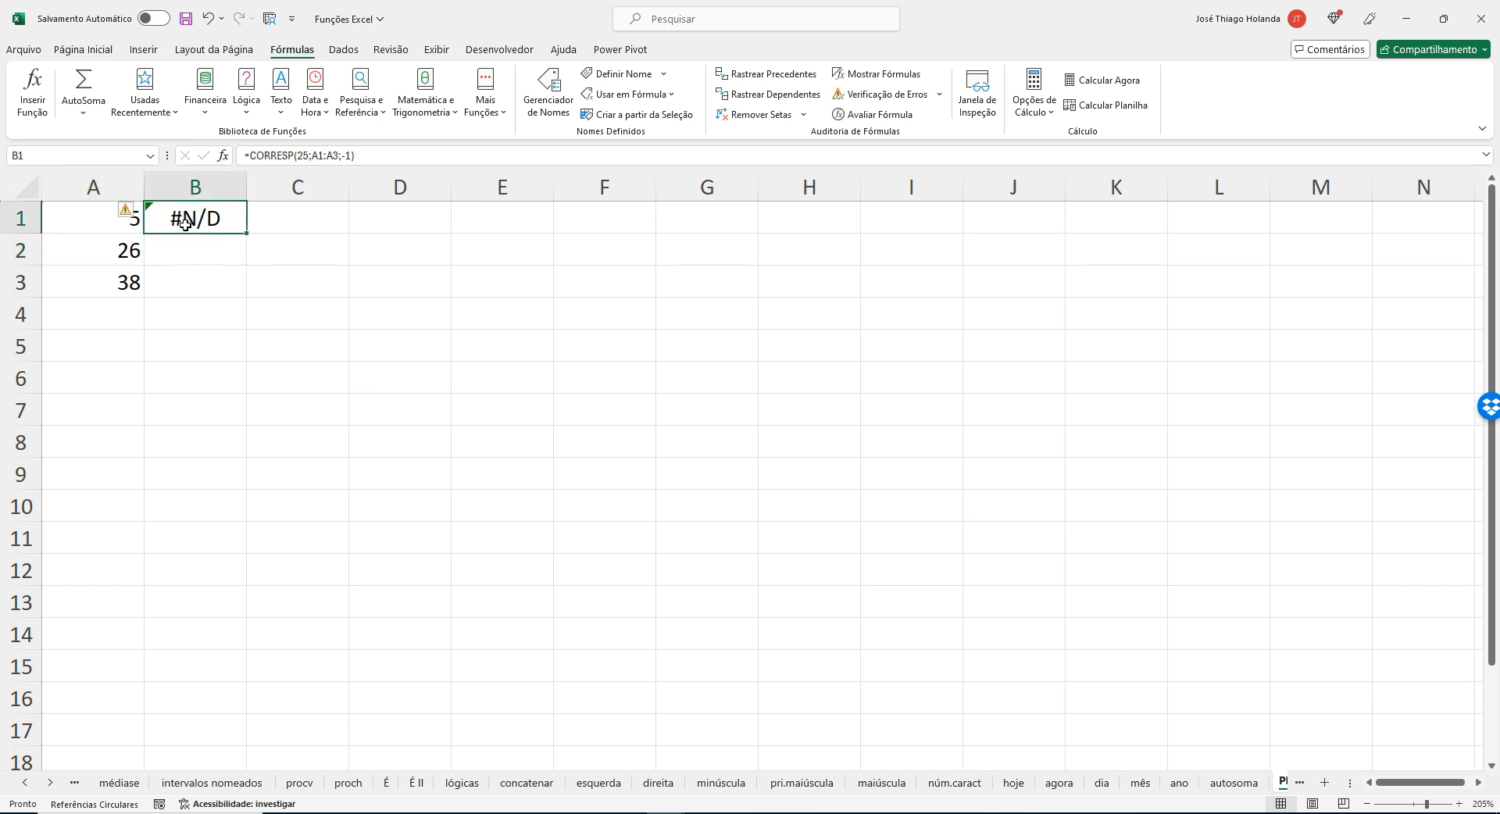
pyautogui.click(353, 156)
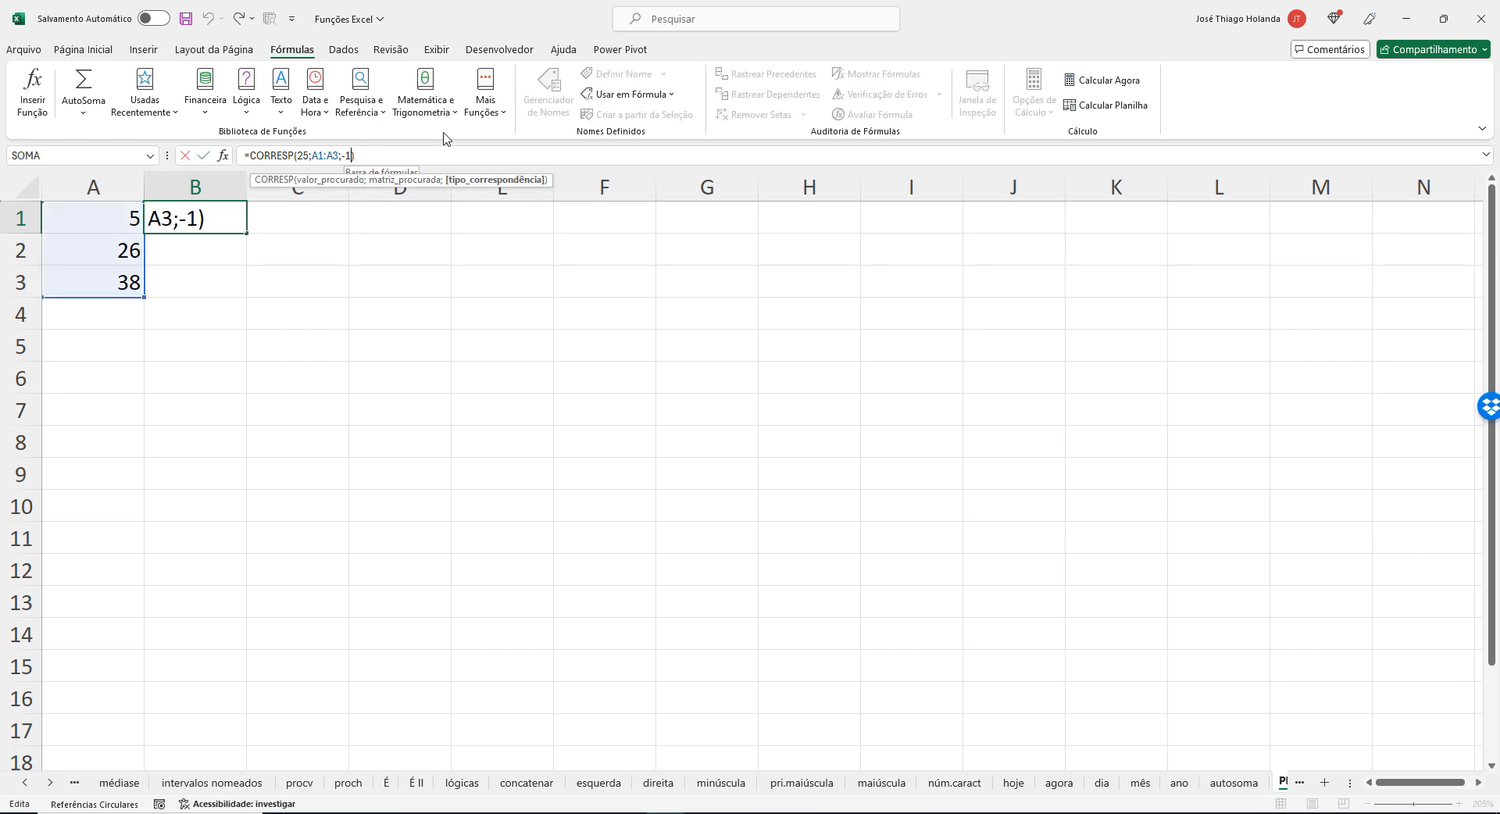
pyautogui.press('BackSpace')
pyautogui.press('BackSpace')
pyautogui.write('1')
pyautogui.press('Return')
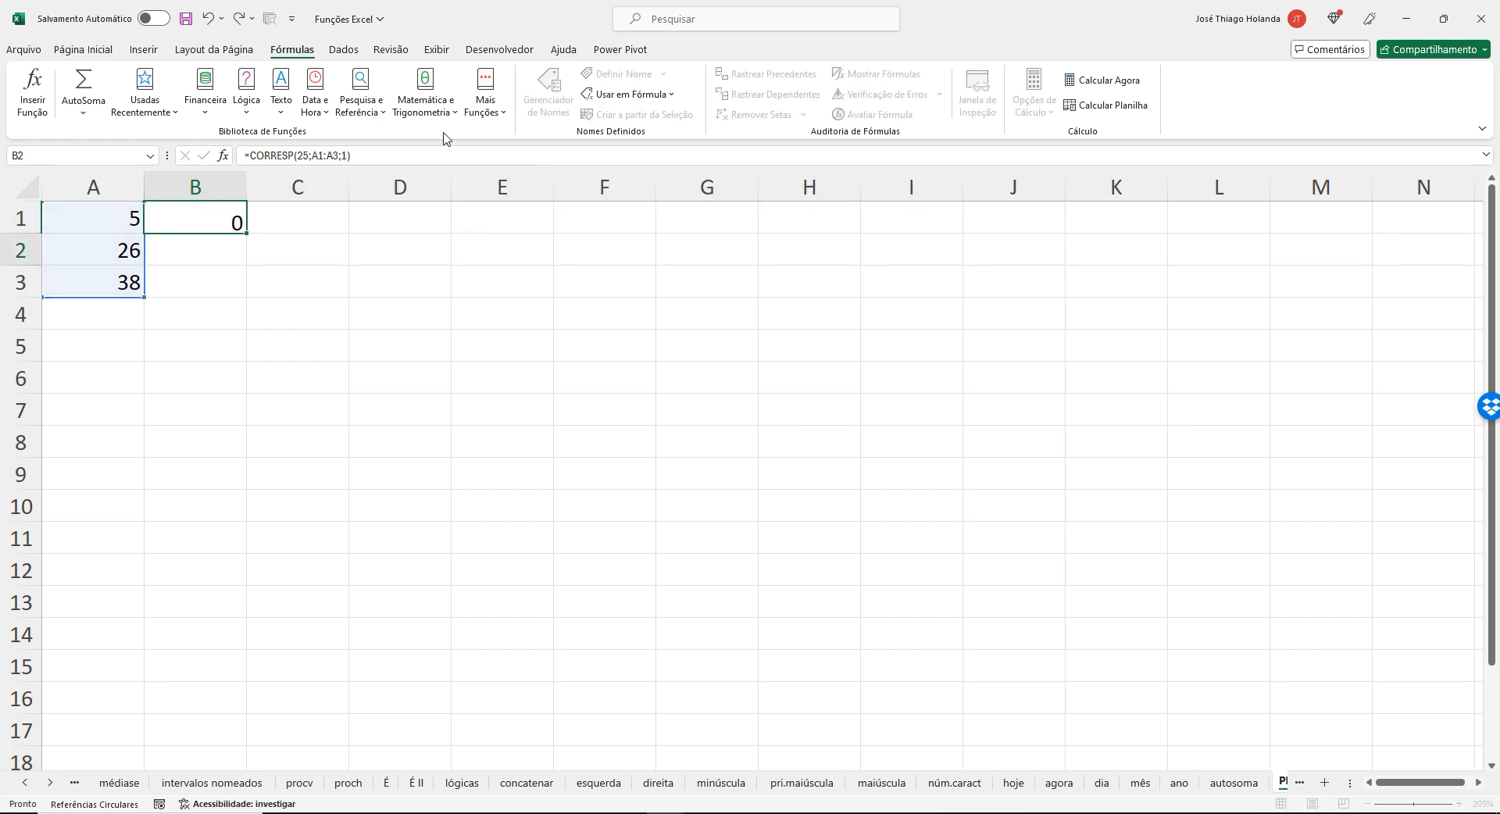
# Compare the position returned in B1 with the value in A2.
pyautogui.press('Up')
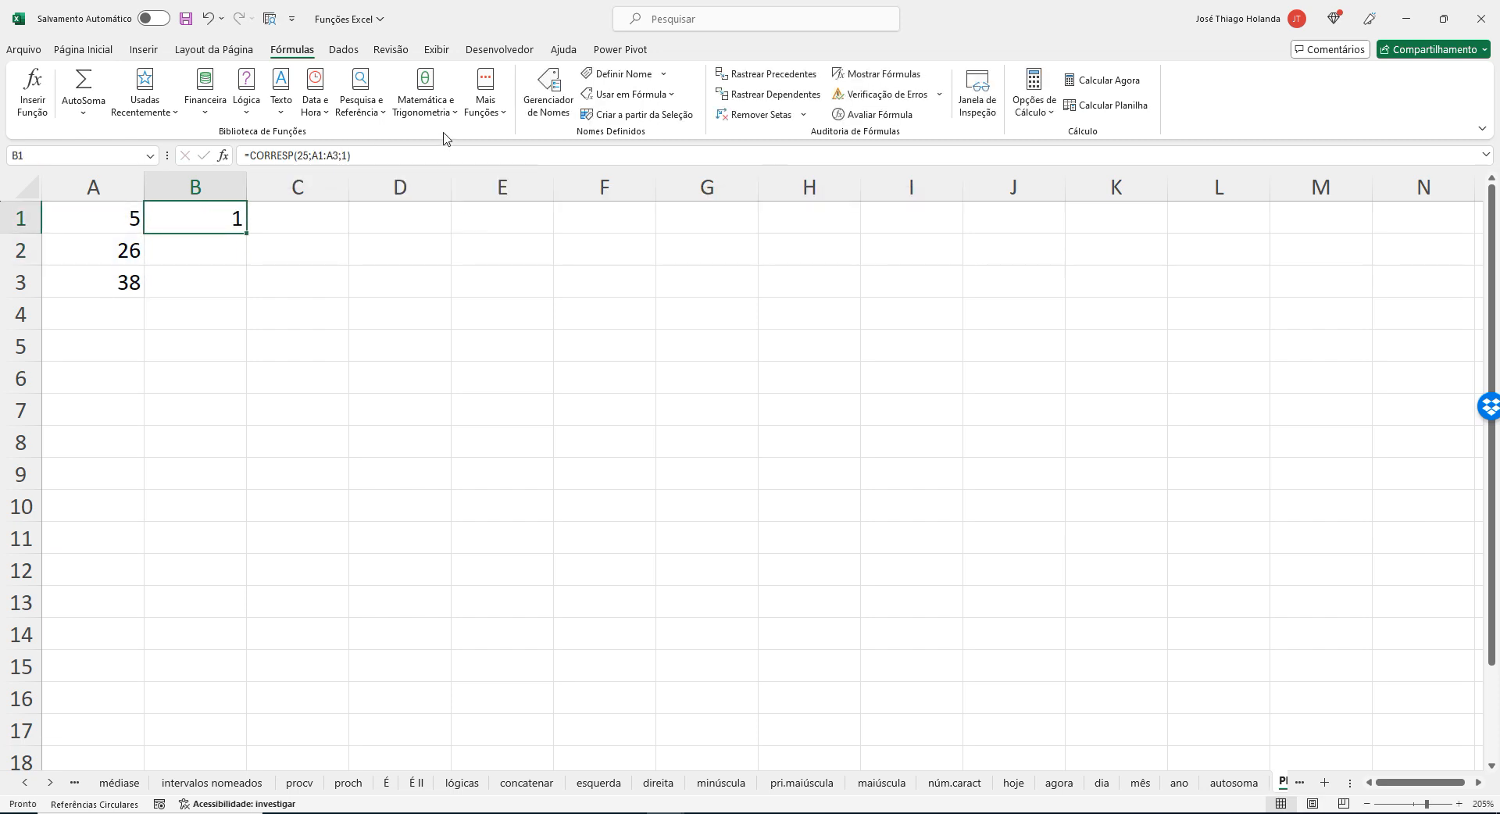
pyautogui.press('Left')
pyautogui.press('Down')
pyautogui.press('Right')
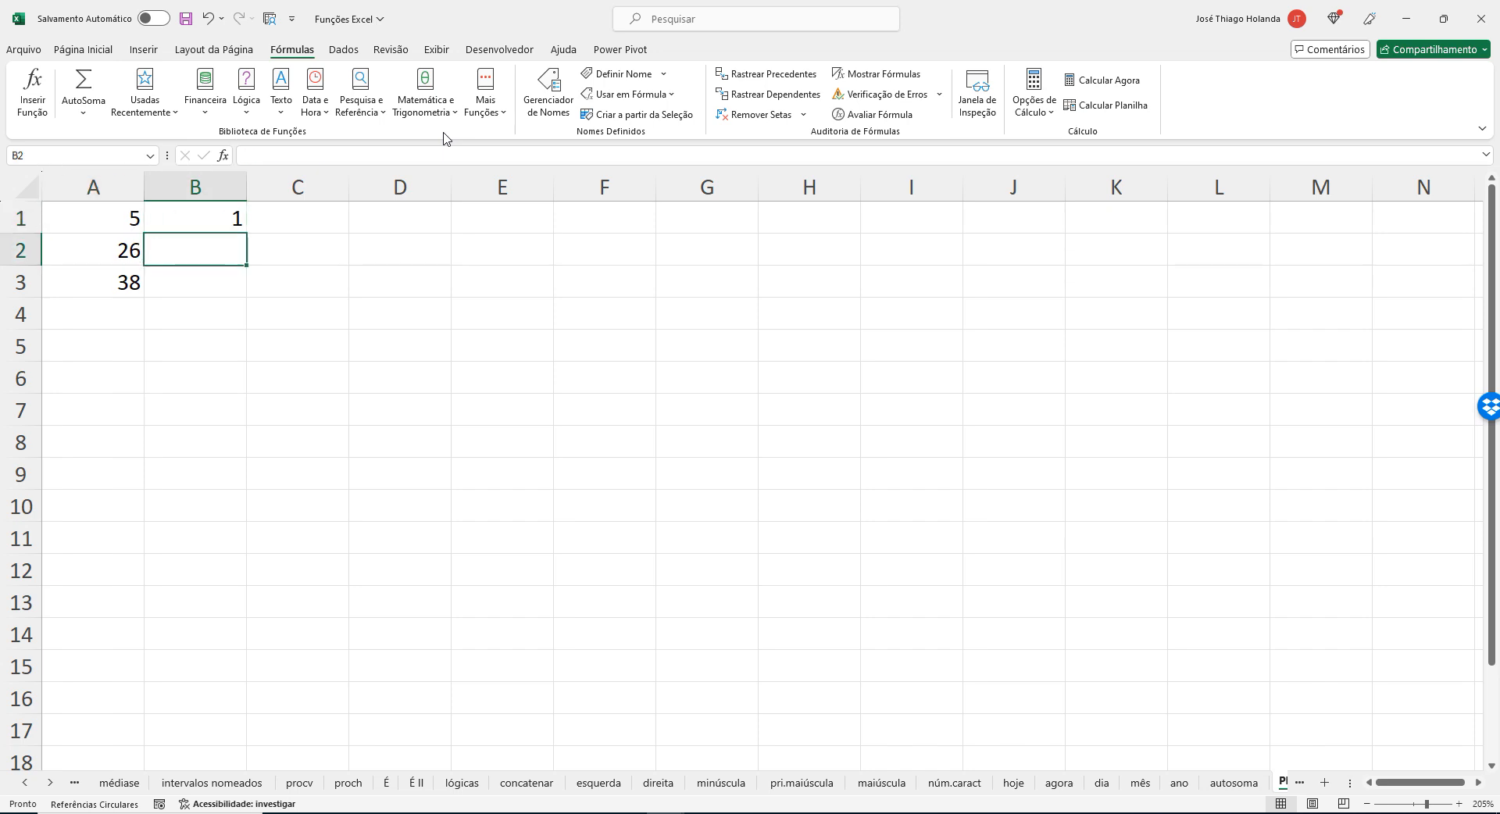
pyautogui.press('Up')
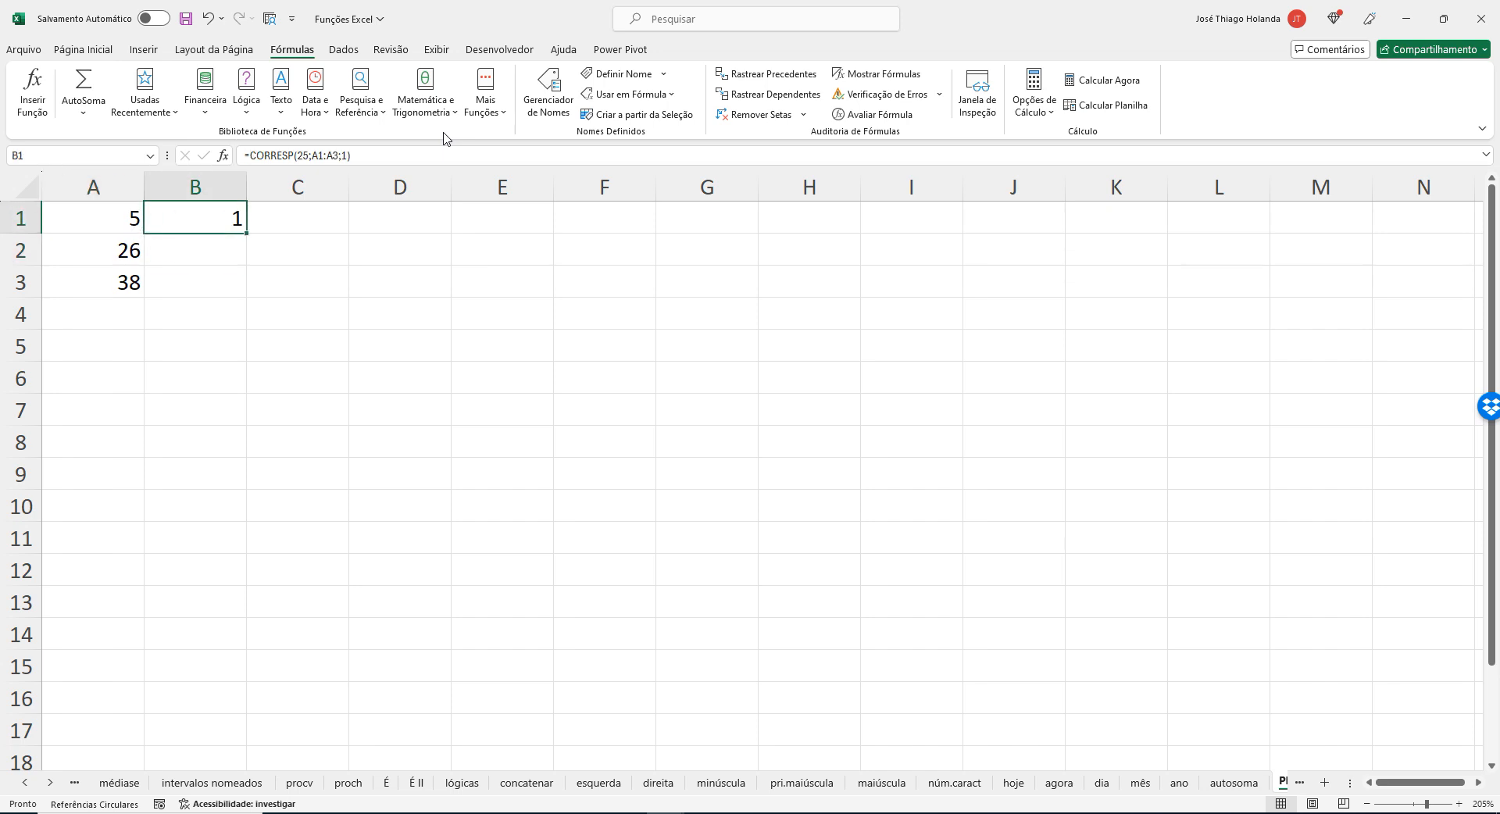
pyautogui.press('Left')
pyautogui.press('Down')
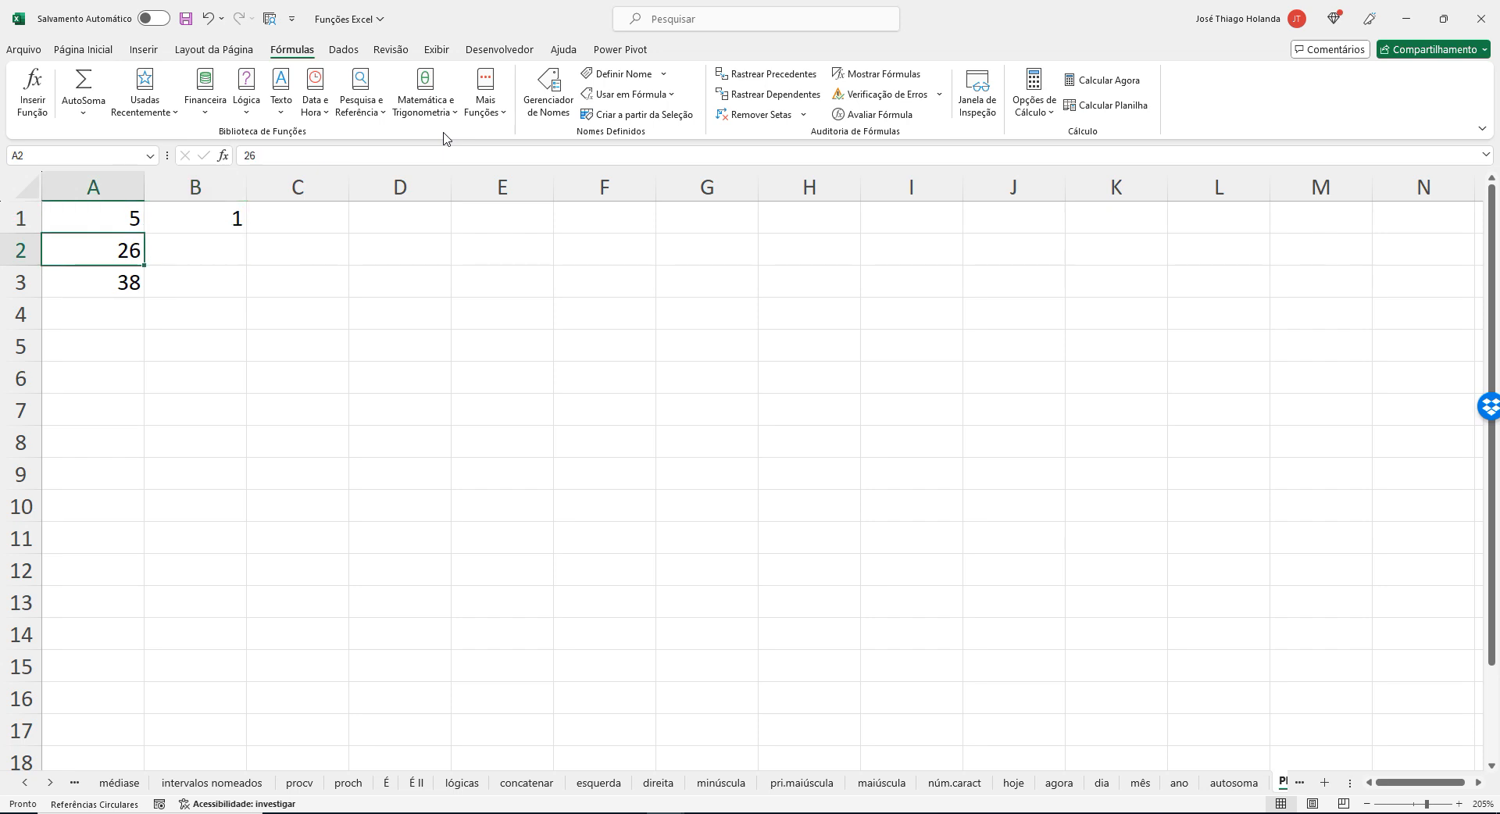
# Set cell A2 to 24 and check the CORRESP result in B1.
pyautogui.press('Right')
pyautogui.press('Left')
pyautogui.press('Up')
pyautogui.press('Down')
pyautogui.write('24')
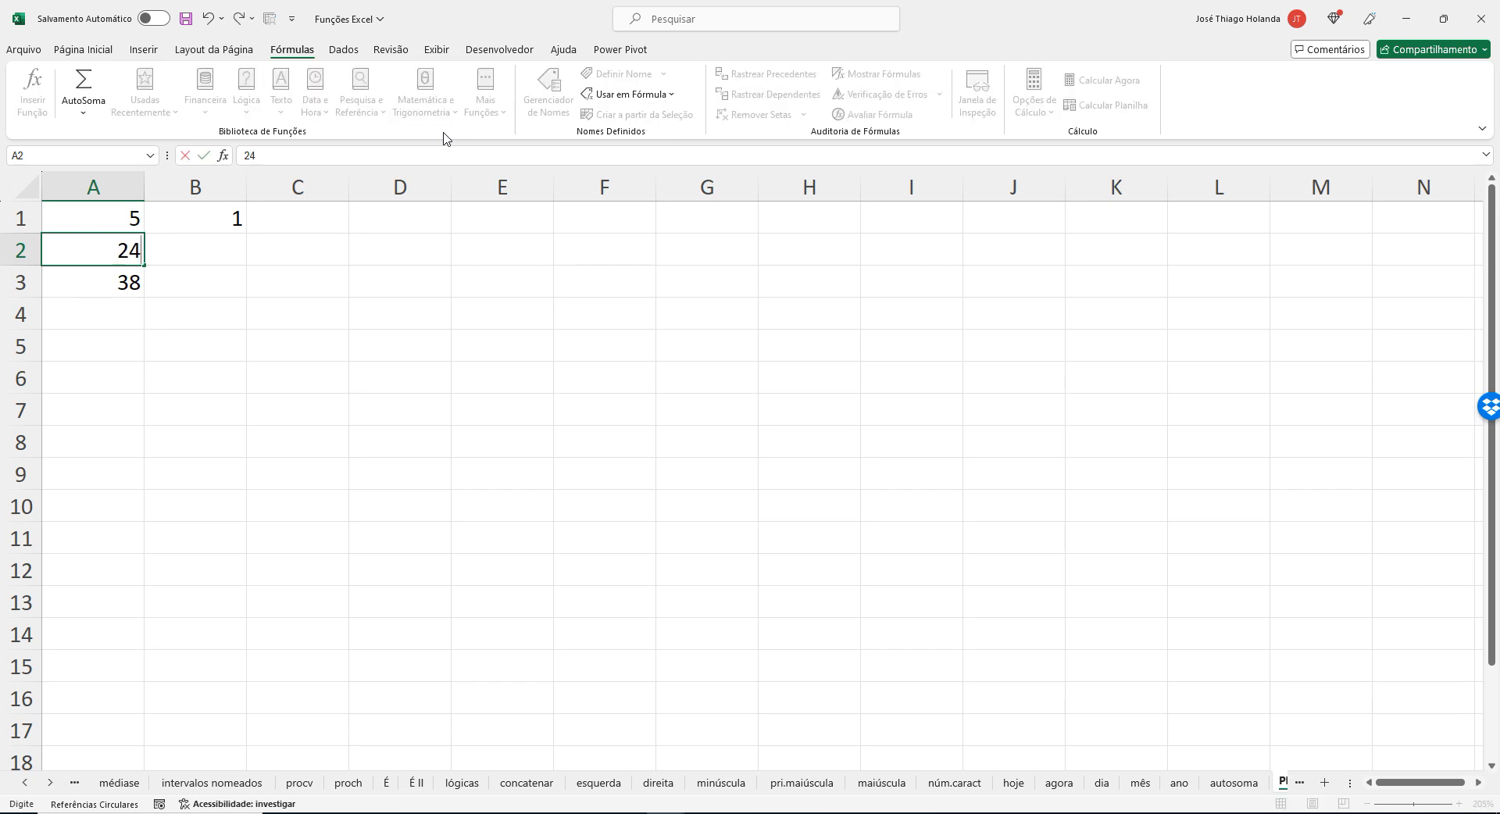
pyautogui.press('Tab')
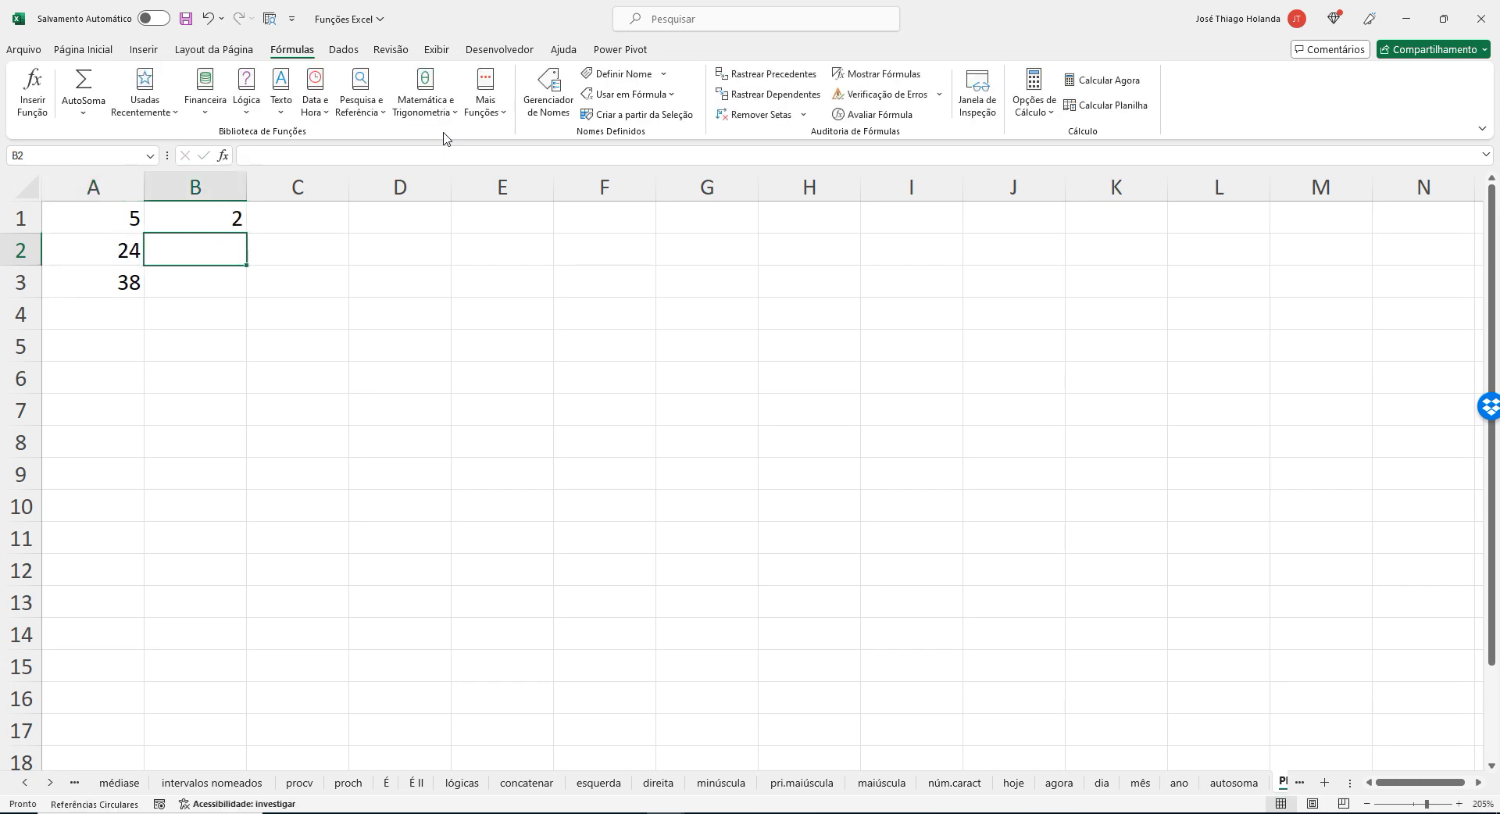
pyautogui.press('Up')
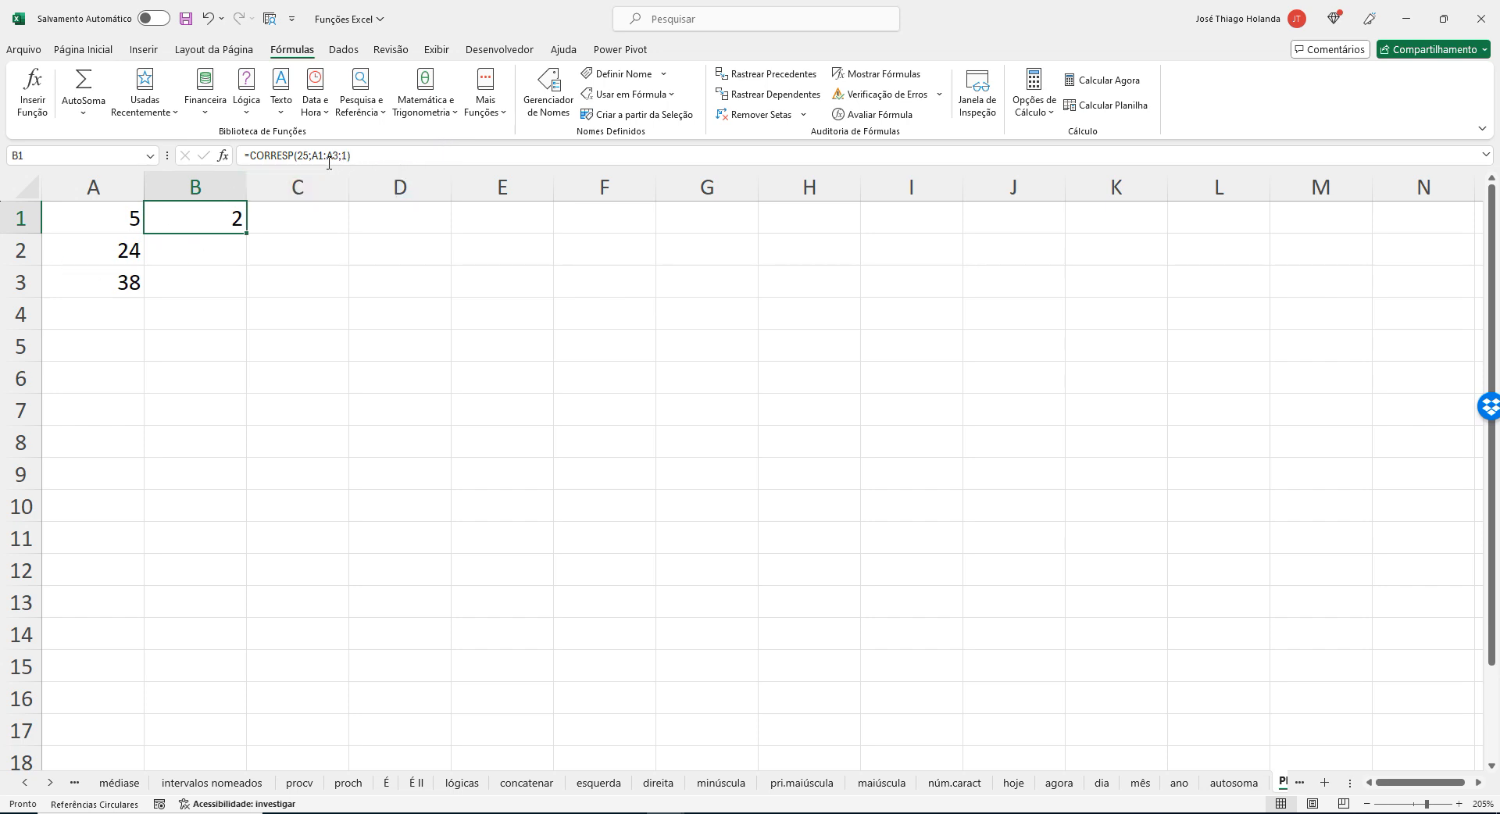
# Compare the values in A1 and A2 with the position returned by the formula in B1.
pyautogui.click(121, 250)
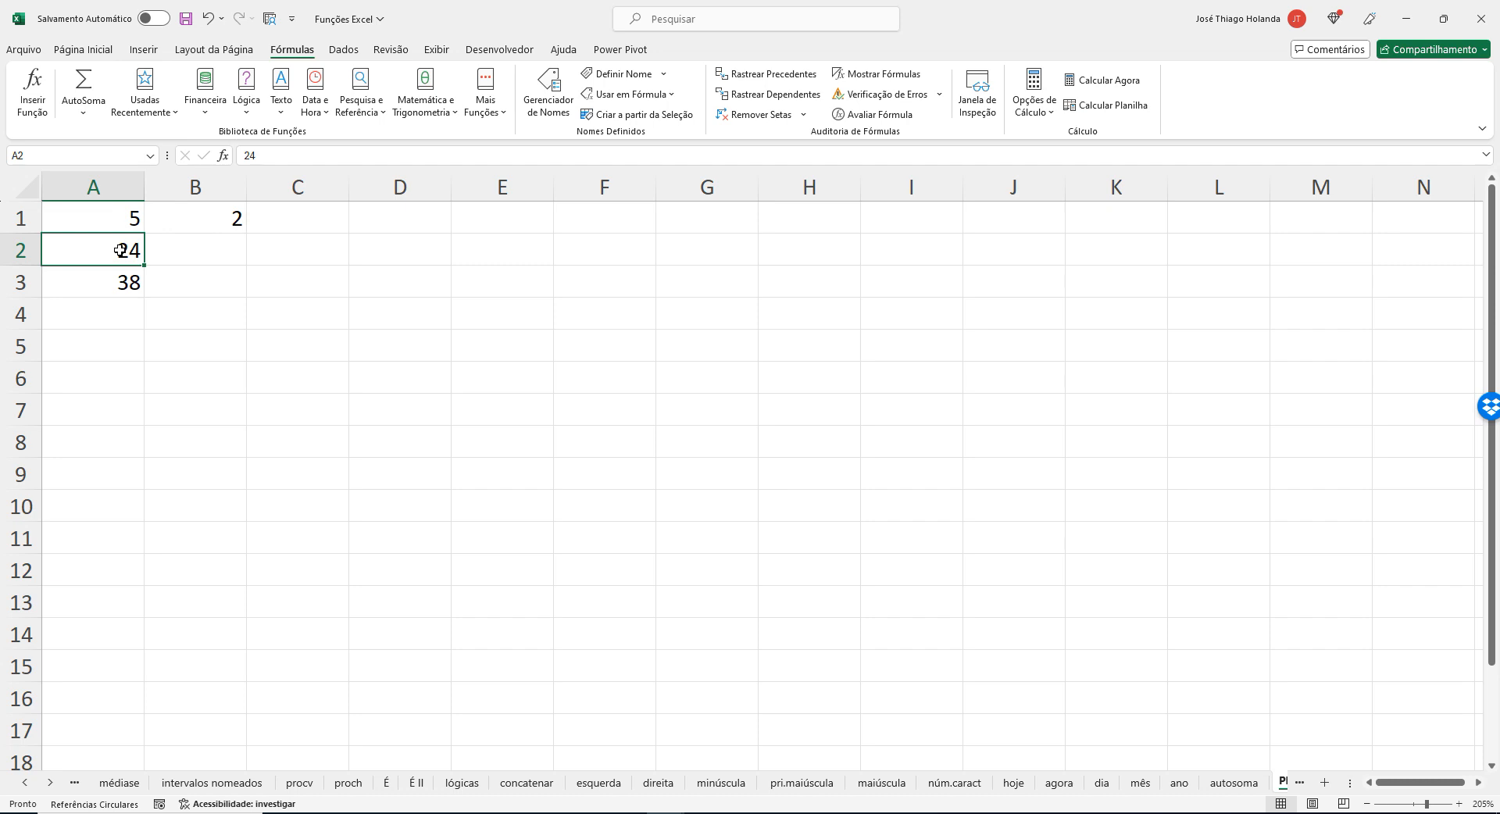
pyautogui.click(120, 223)
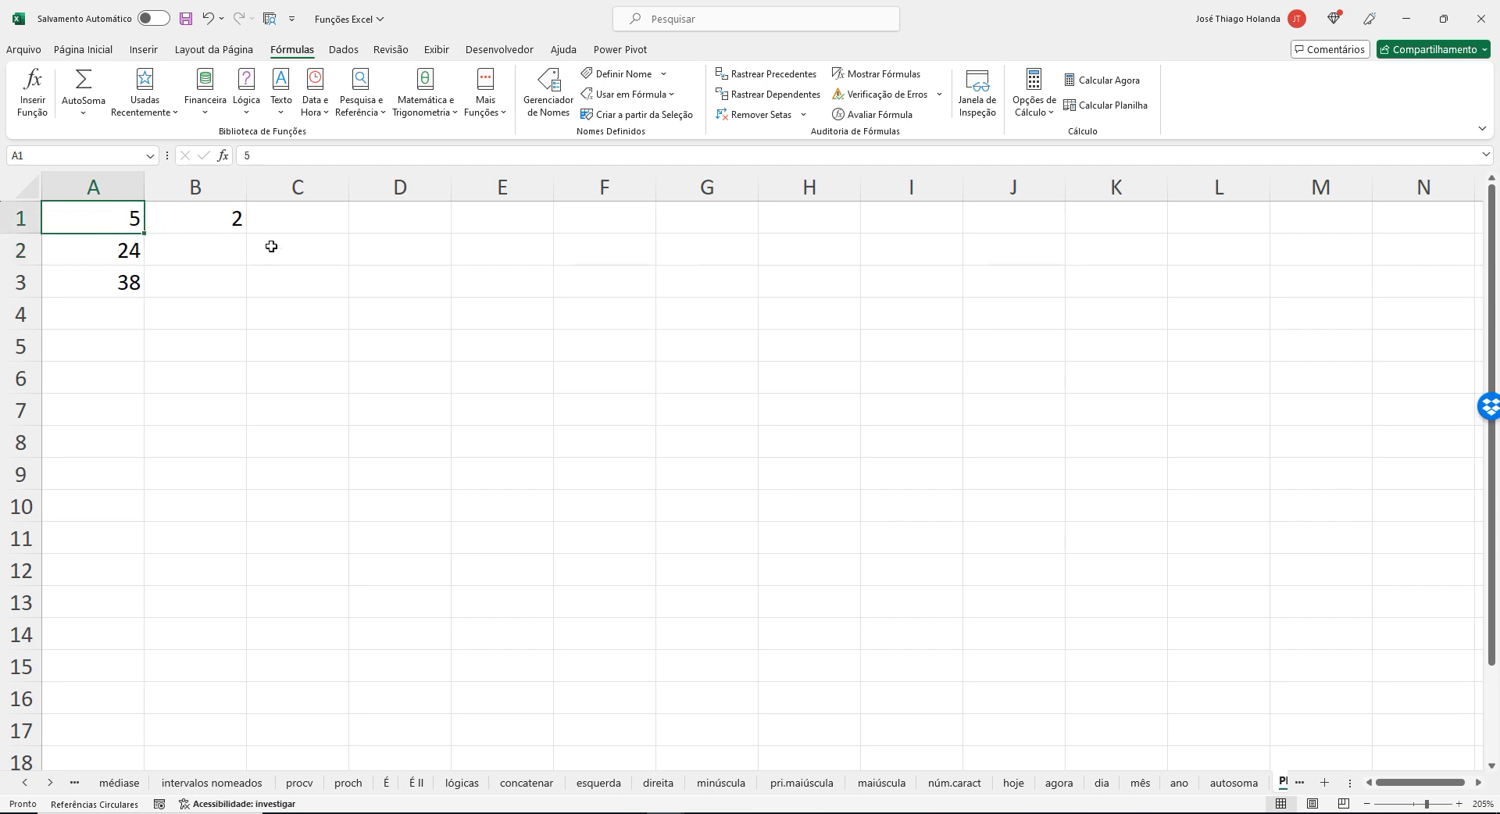
pyautogui.click(235, 223)
pyautogui.click(128, 246)
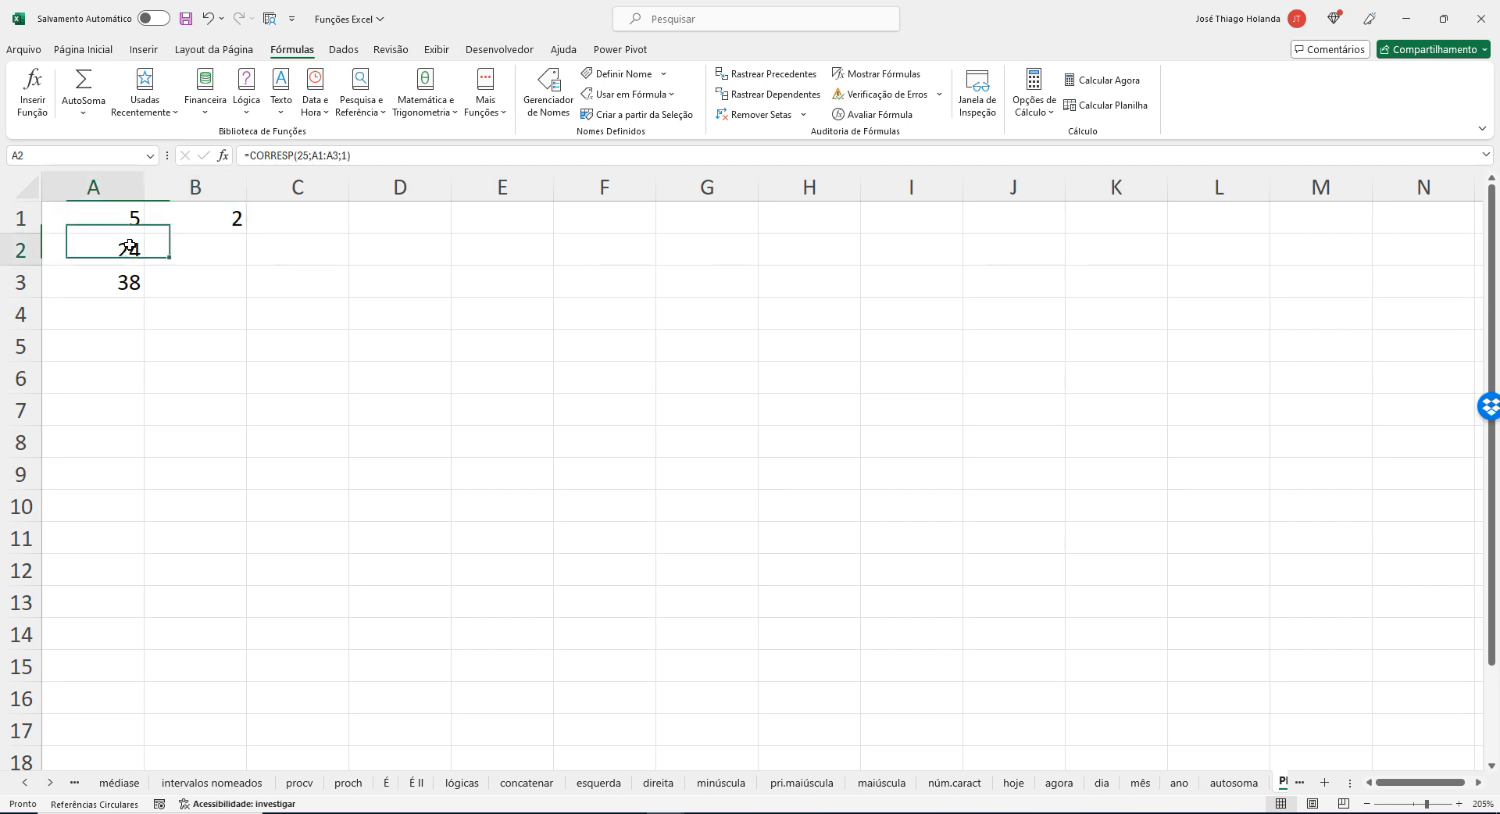
pyautogui.click(200, 219)
# Test the formula with 23 and 22 as successive values of cell A2.
pyautogui.click(108, 254)
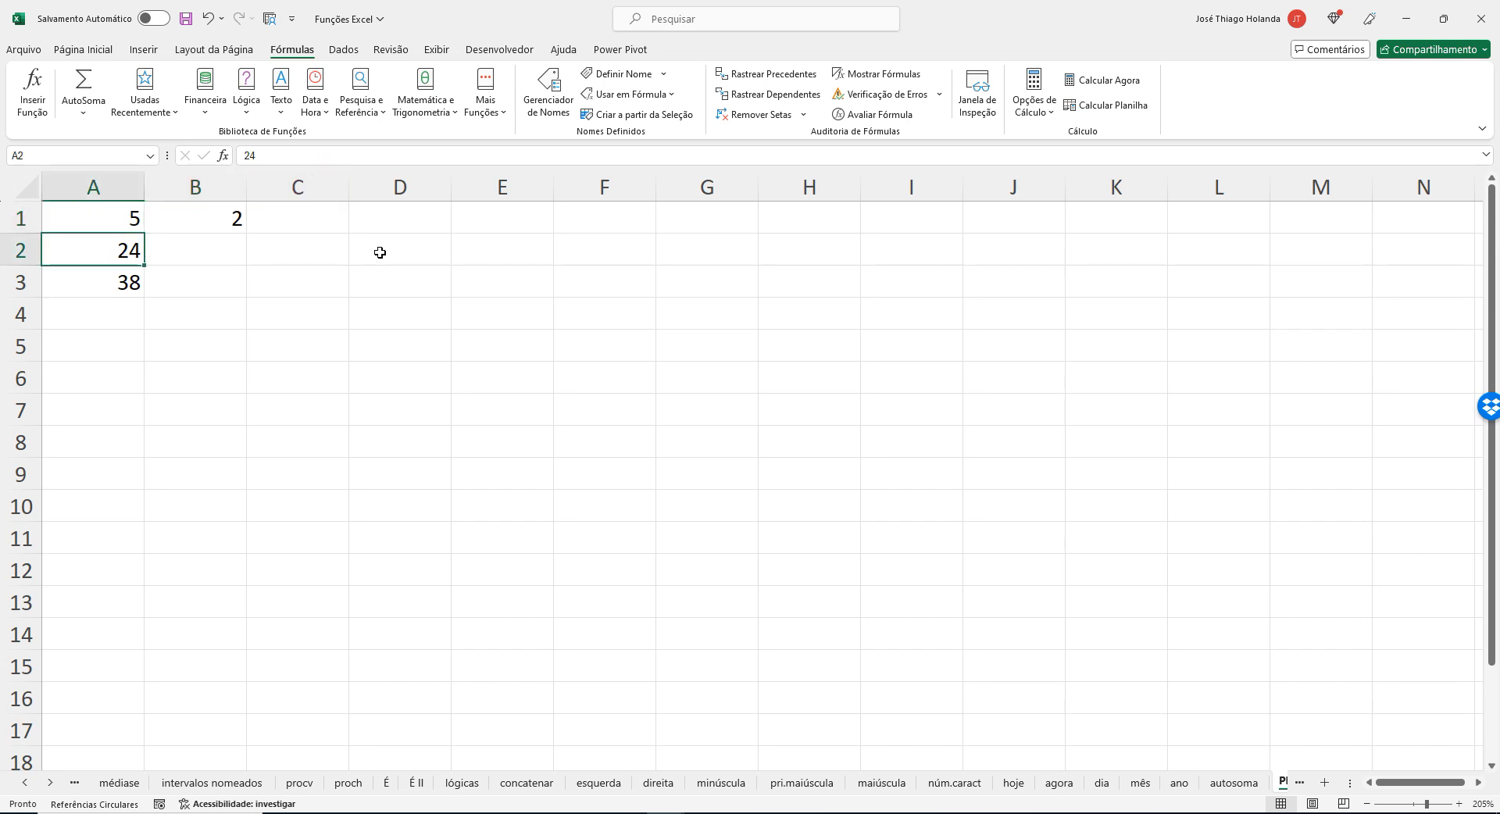
pyautogui.write('23')
pyautogui.press('Return')
pyautogui.press('Up')
pyautogui.press('F2')
pyautogui.press('BackSpace')
pyautogui.write('2')
pyautogui.press('Return')
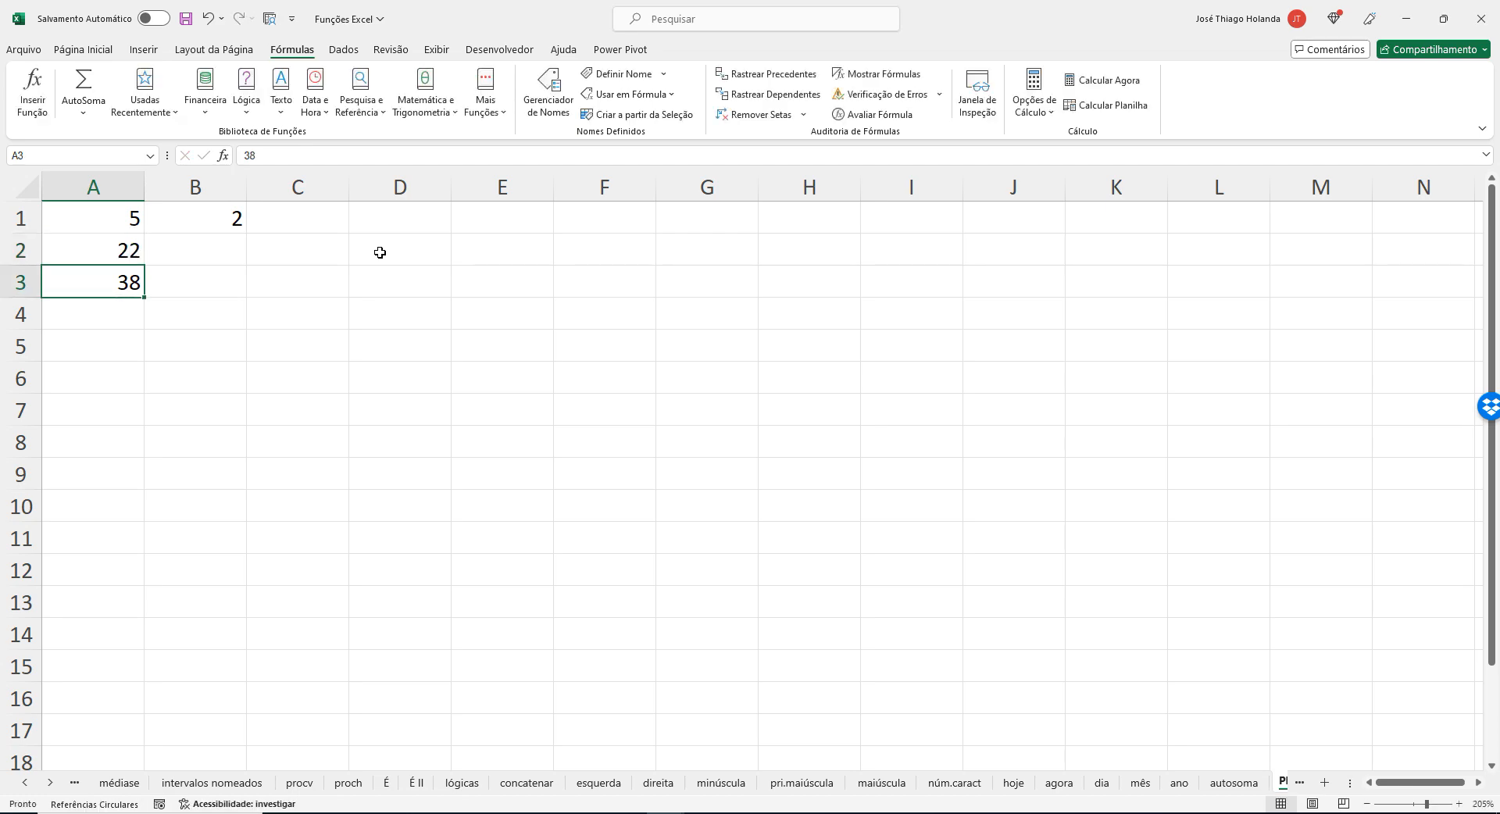
# Test the formula with 21, 20 and 6 as successive values of cell A2.
pyautogui.press('Up')
pyautogui.write('21')
pyautogui.press('Return')
pyautogui.press('Up')
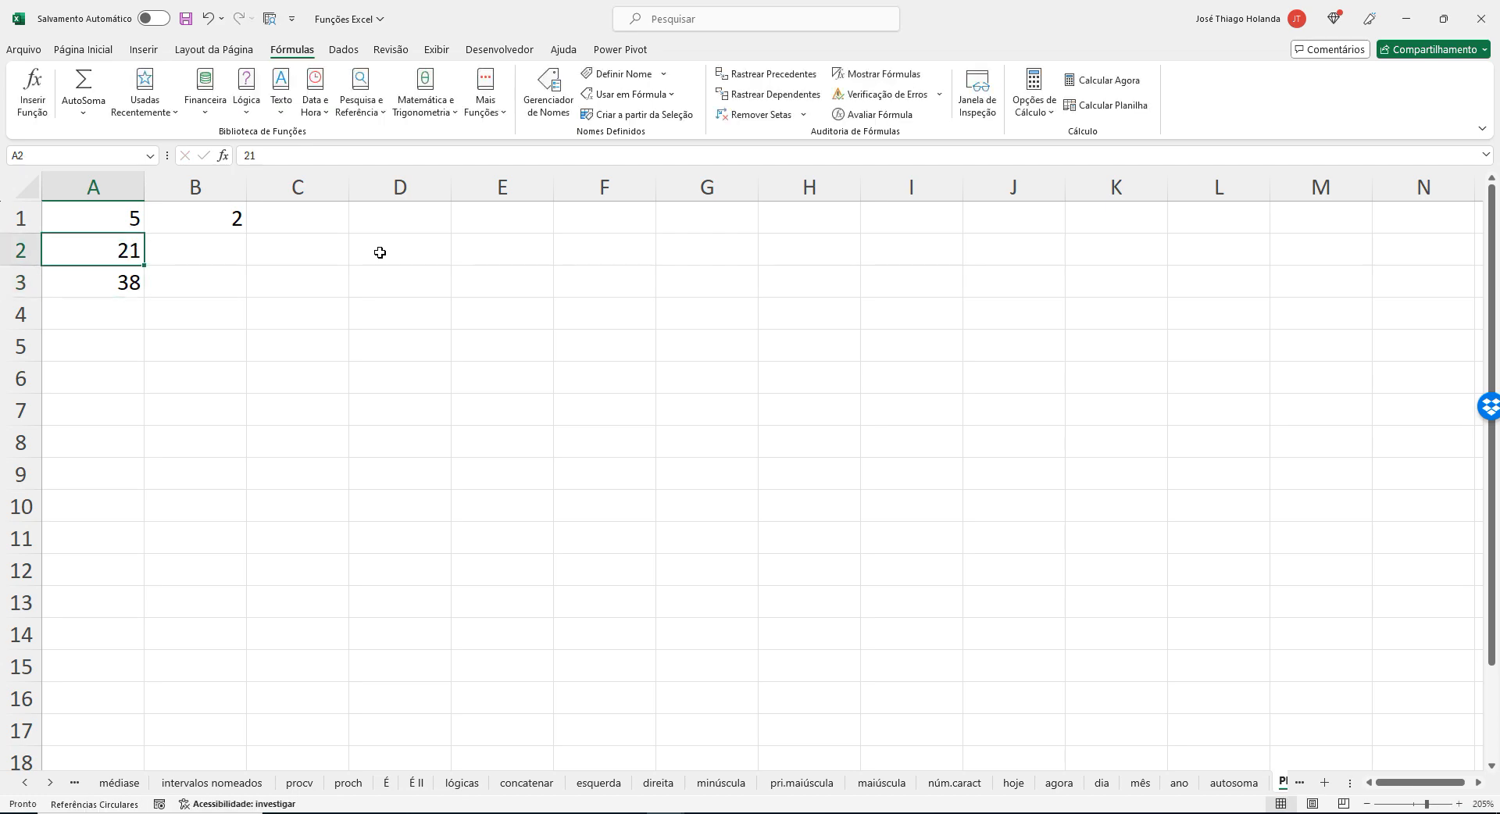
pyautogui.write('20')
pyautogui.press('Return')
pyautogui.press('Up')
pyautogui.write('6')
pyautogui.press('Return')
# Review the CORRESP formula in B1 against the values in A1 and A2.
pyautogui.press('Right')
pyautogui.press('Up')
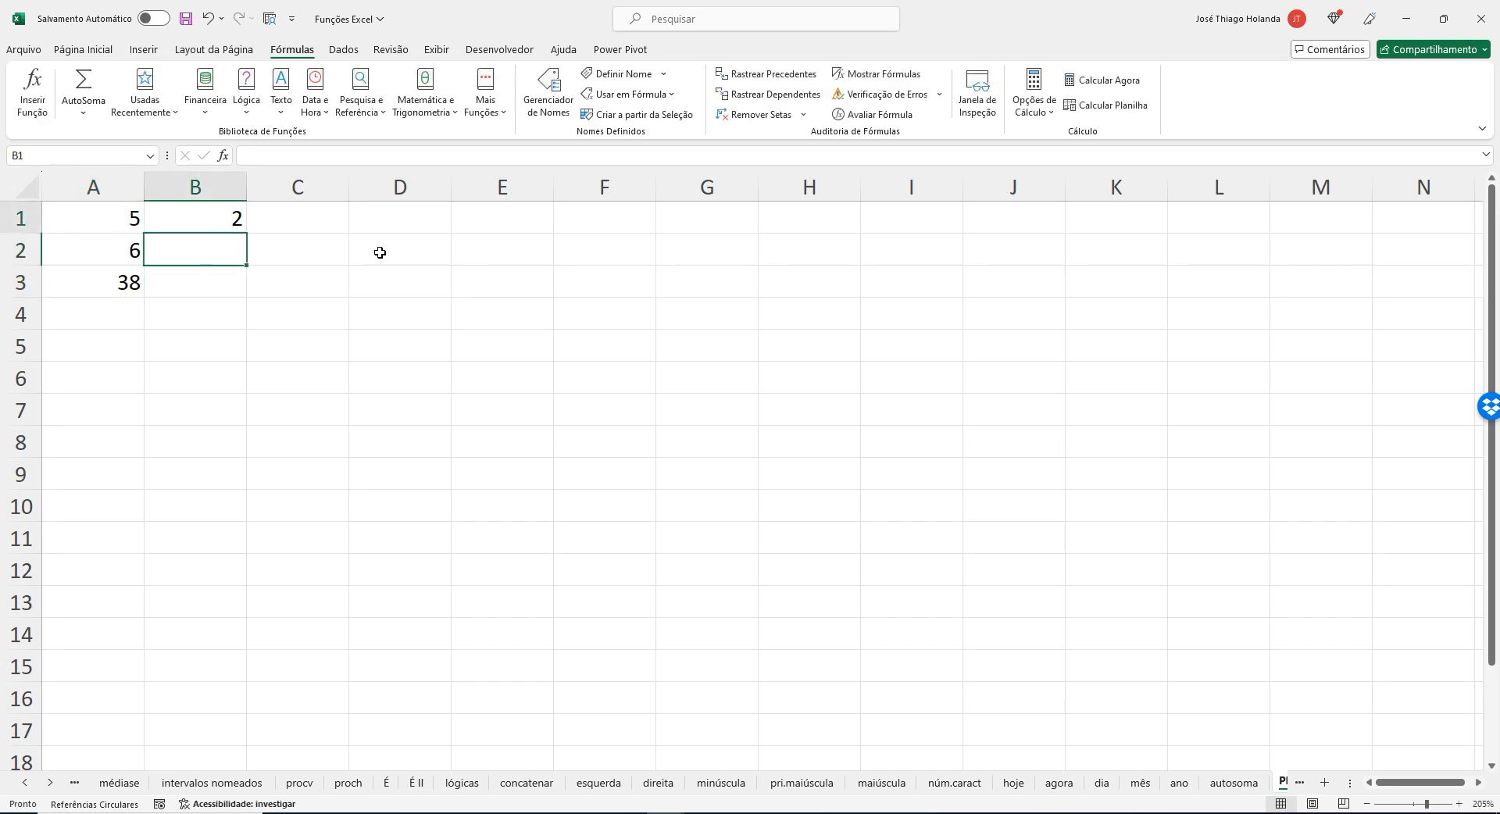
pyautogui.press('Up')
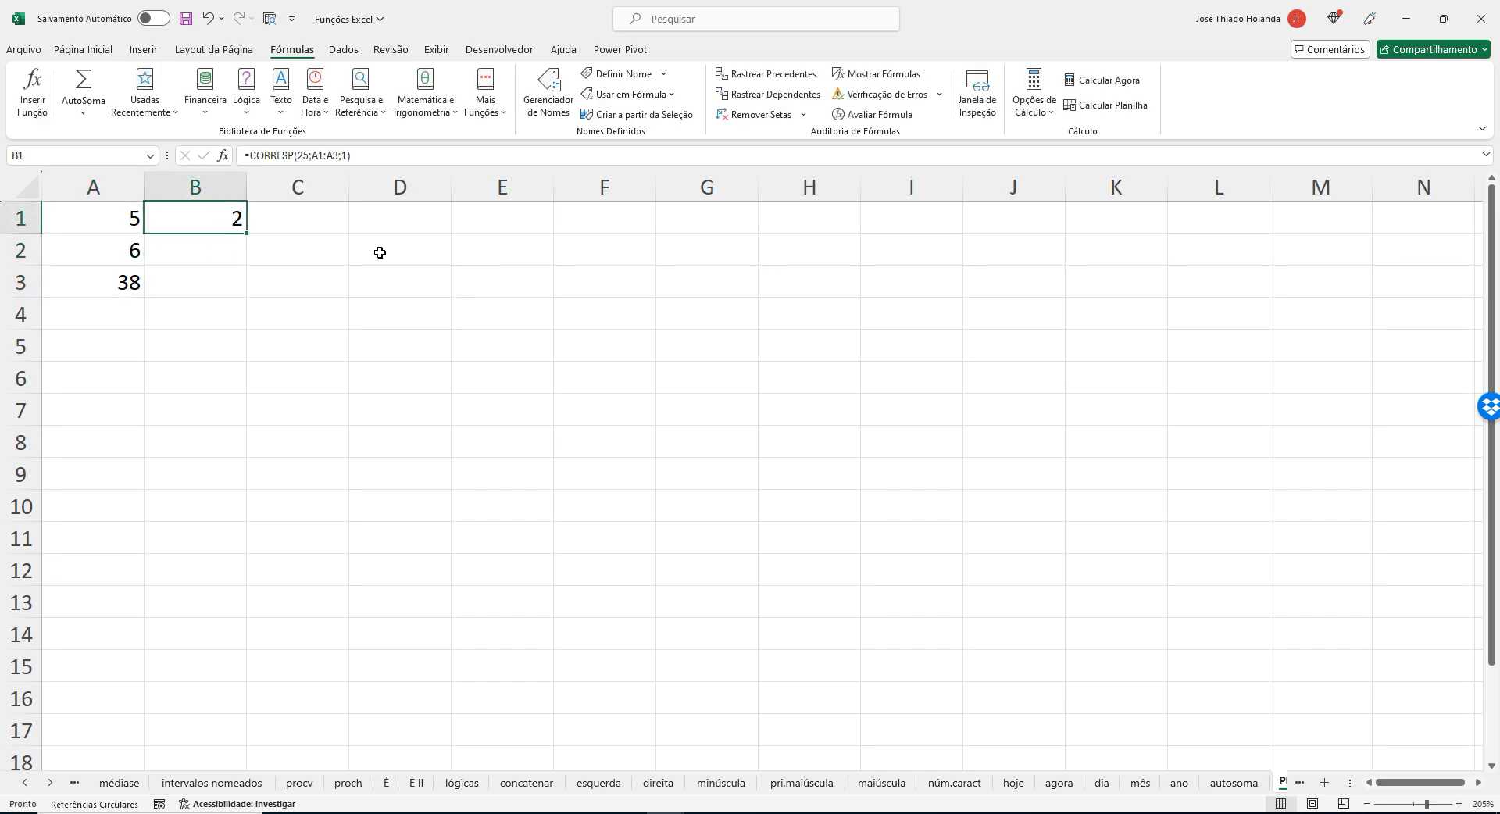
pyautogui.press('Down')
pyautogui.press('Left')
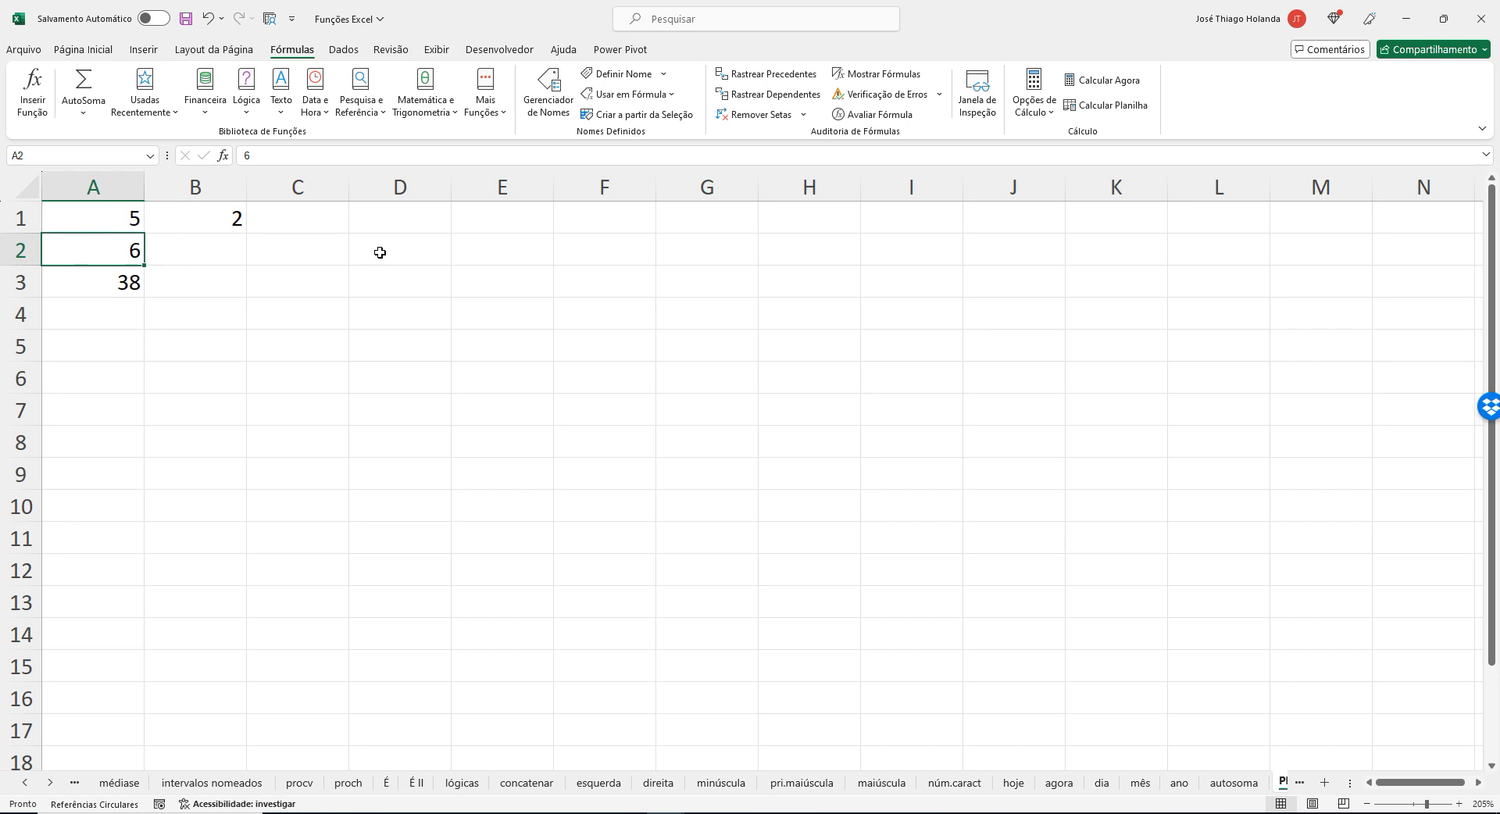
pyautogui.press('Up')
pyautogui.hotkey('shift', 'Down')
pyautogui.hotkey('shift', 'Down')
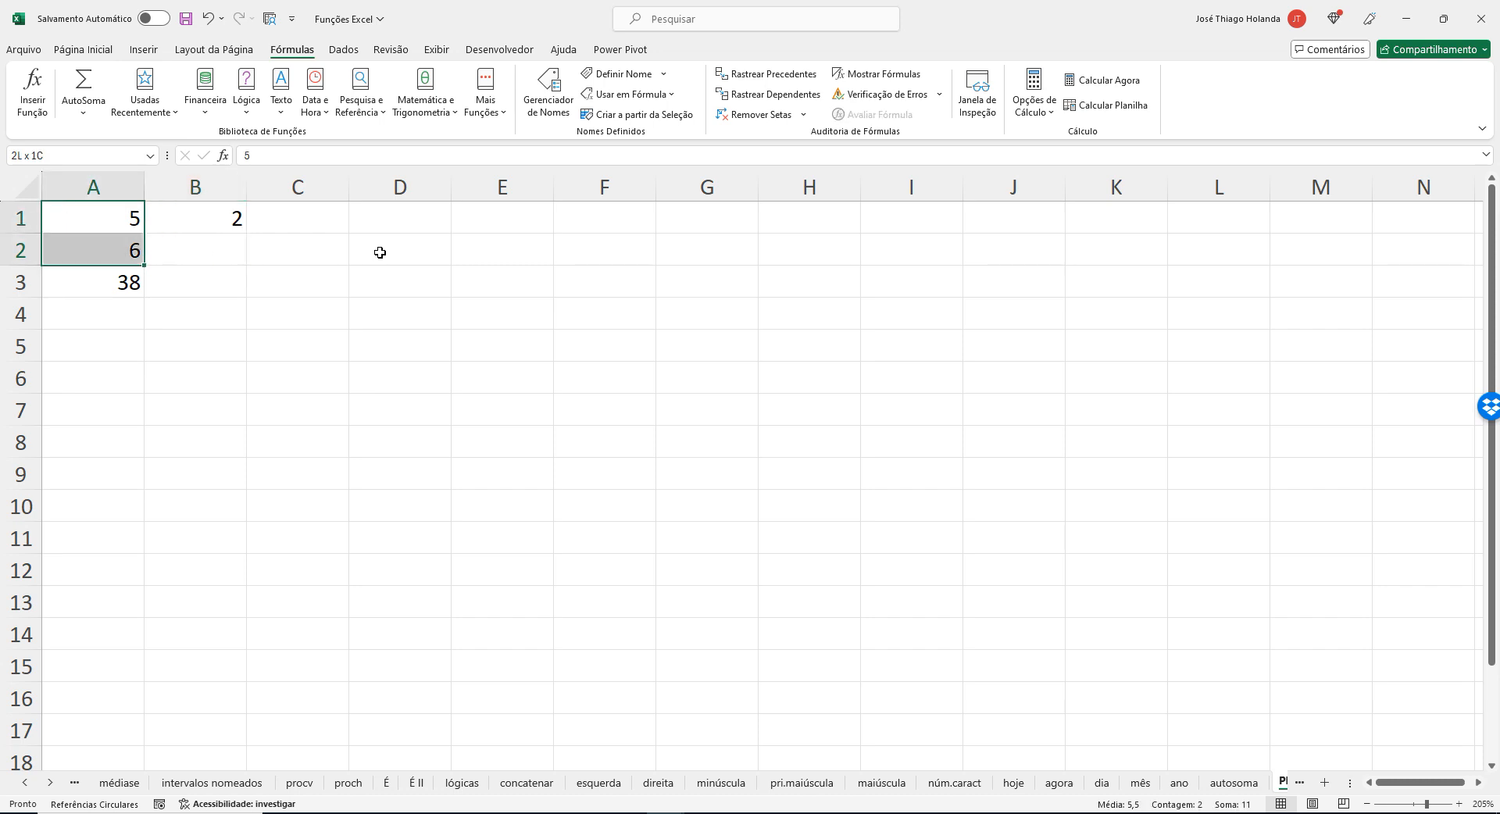
pyautogui.hotkey('shift', 'Up')
pyautogui.hotkey('shift', 'Up')
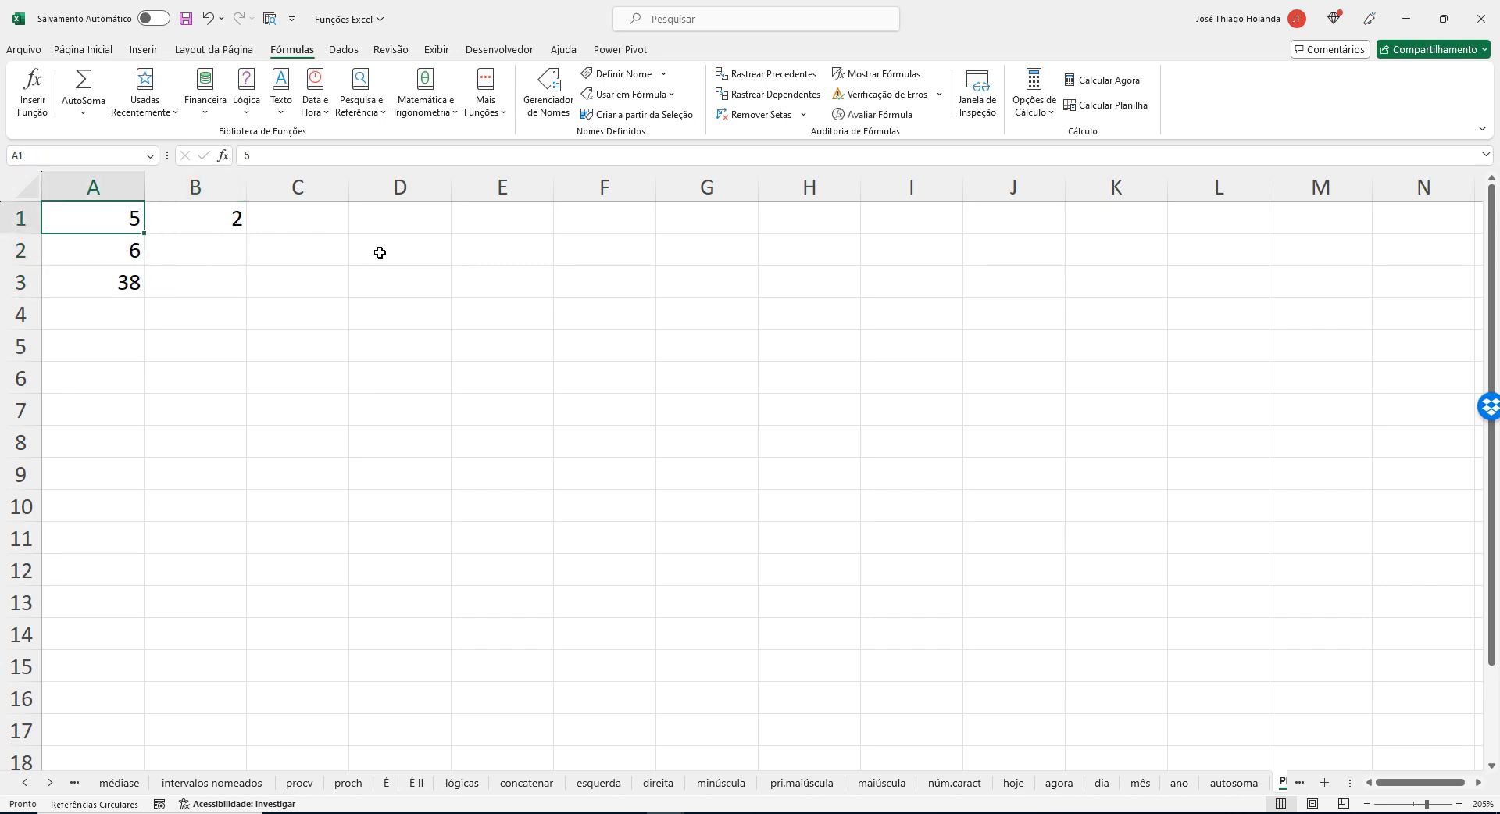
pyautogui.press('Down')
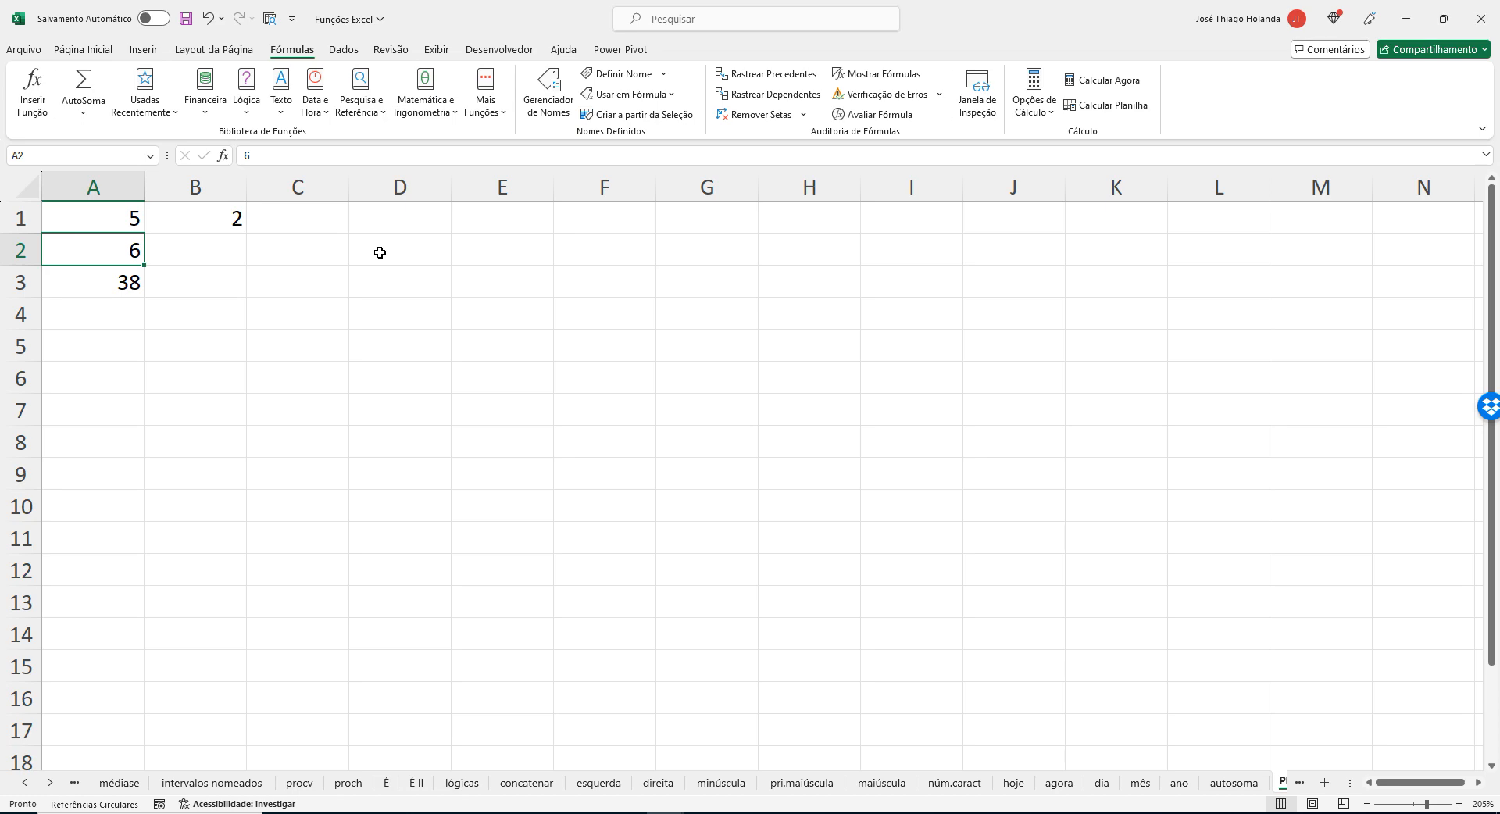
# Test the formula with 5 and 4 as successive values of cell A2.
pyautogui.write('5')
pyautogui.press('Return')
pyautogui.press('Up')
pyautogui.write('4')
pyautogui.press('Return')
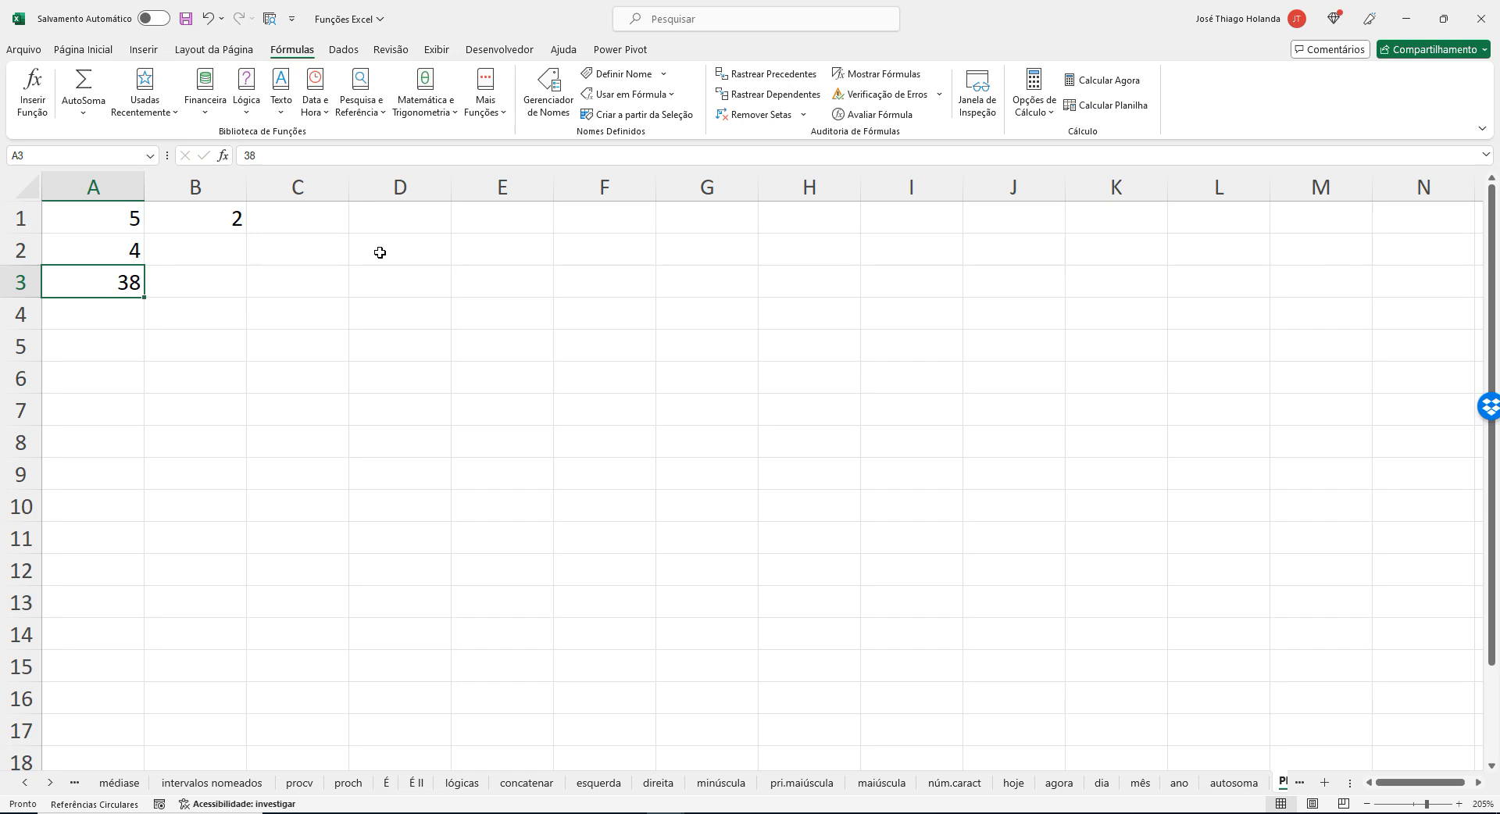
# Clear cell A2 to test the formula with a blank, and enter 3 in it.
pyautogui.press('Up')
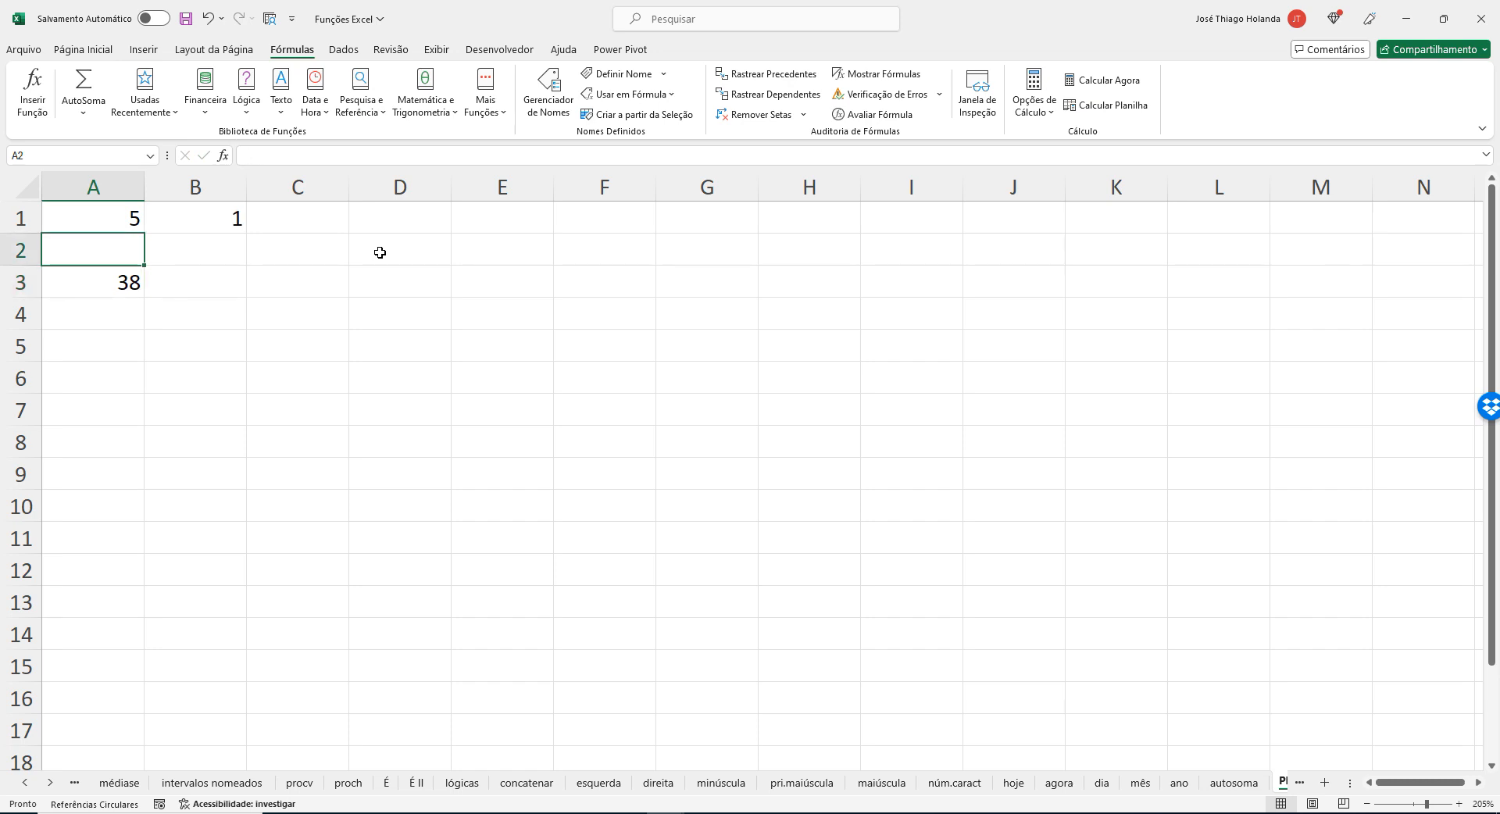
pyautogui.press('Return')
pyautogui.press('Up')
pyautogui.write('3')
pyautogui.press('Return')
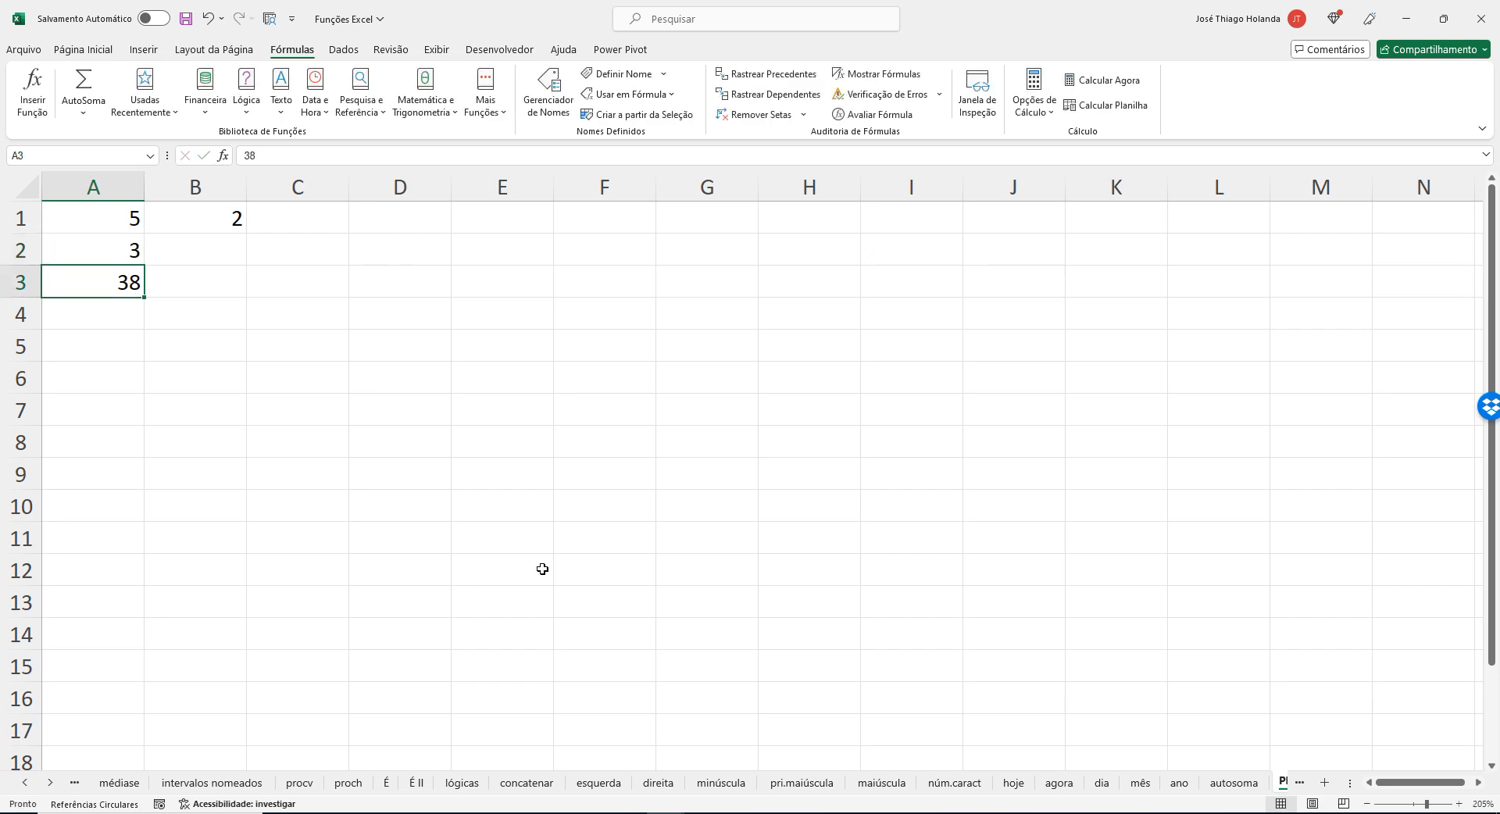
pyautogui.click(704, 812)
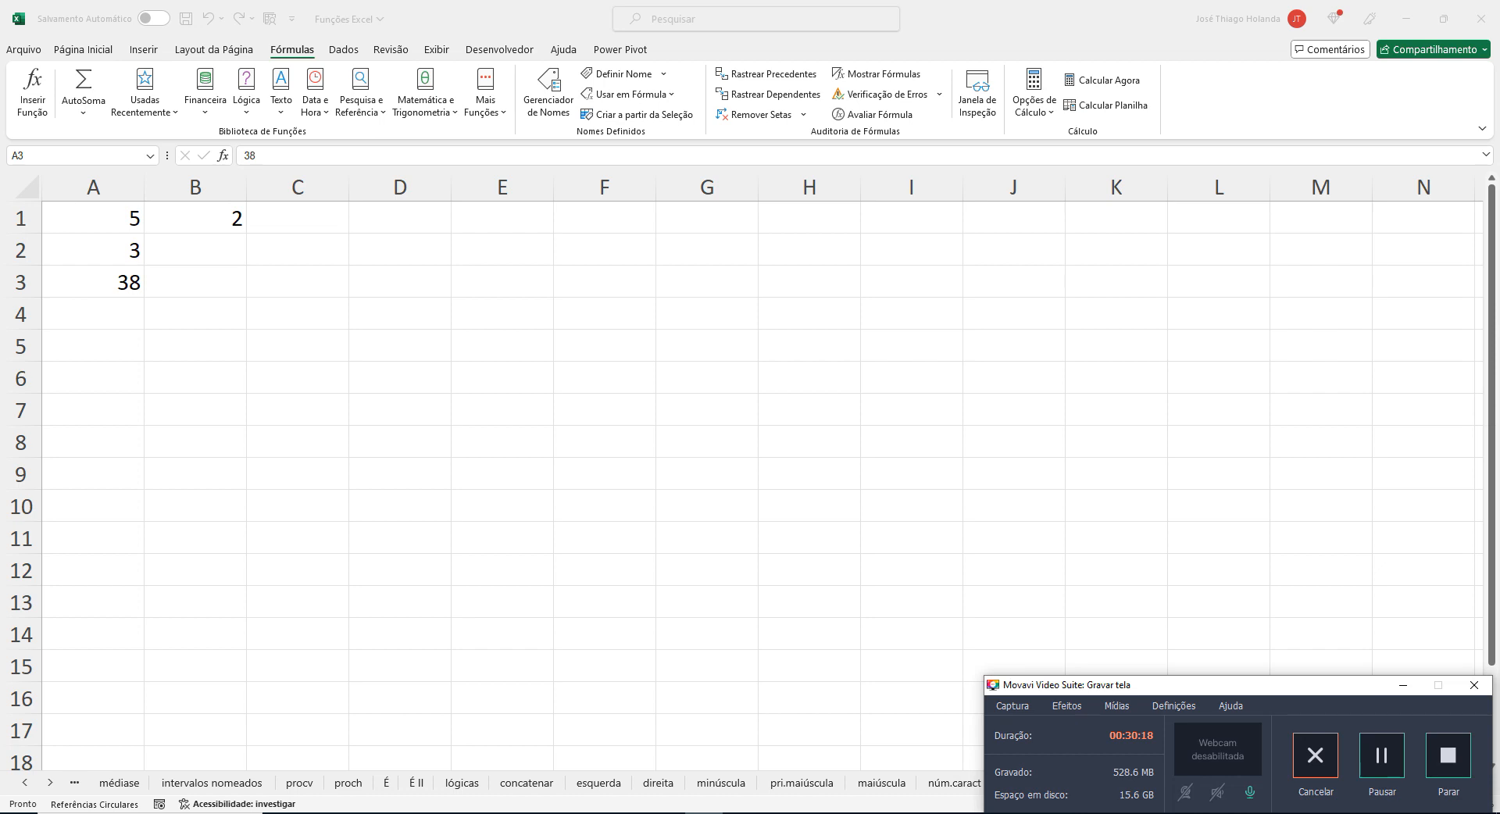
# Clear cell A2 to test the formula with a blank, and enter 25 in it.
pyautogui.click(1404, 685)
pyautogui.moveTo(422, 371); pyautogui.dragTo(383, 350)
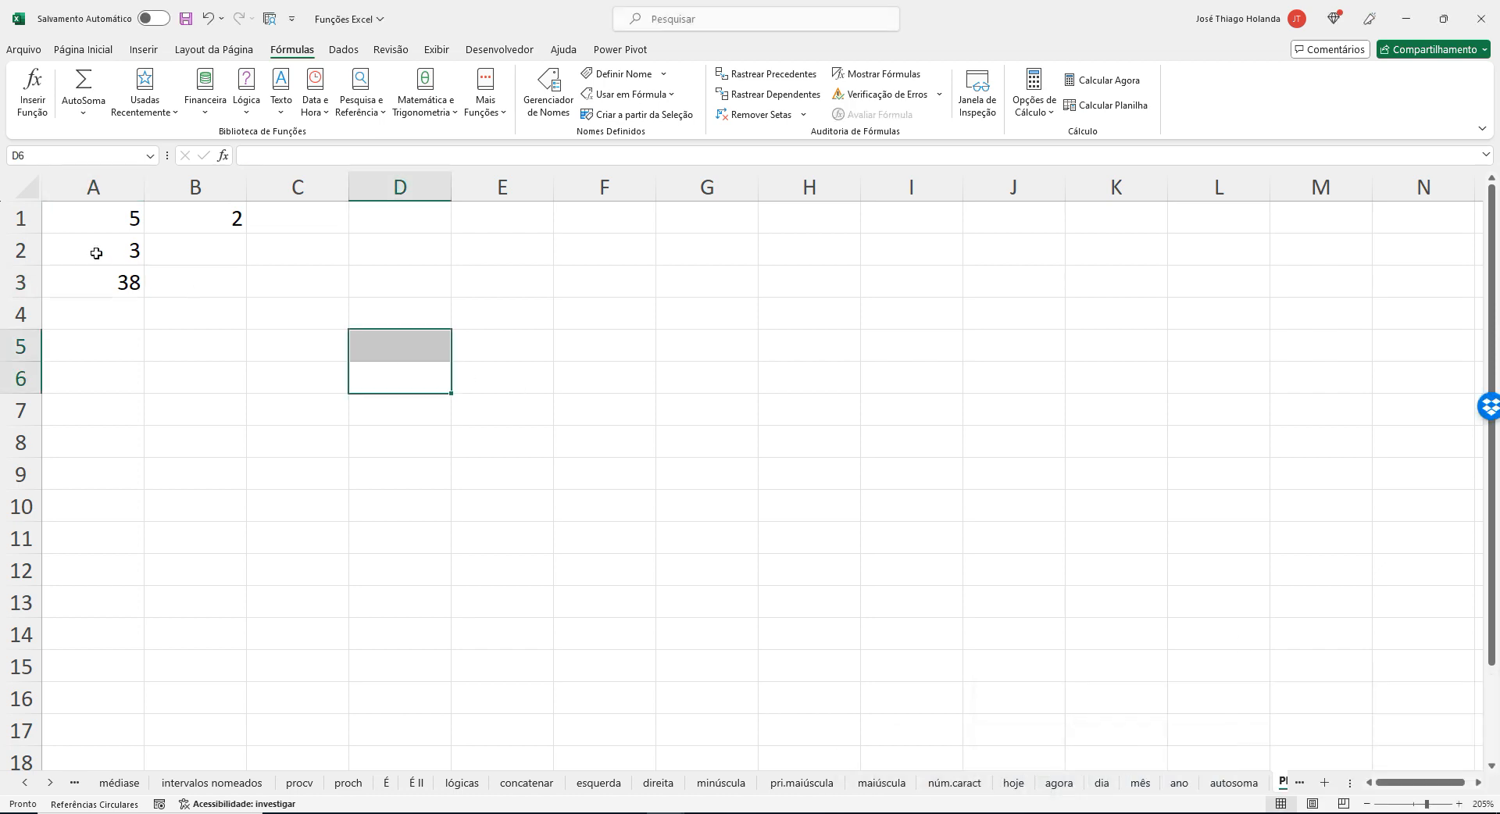
pyautogui.click(107, 249)
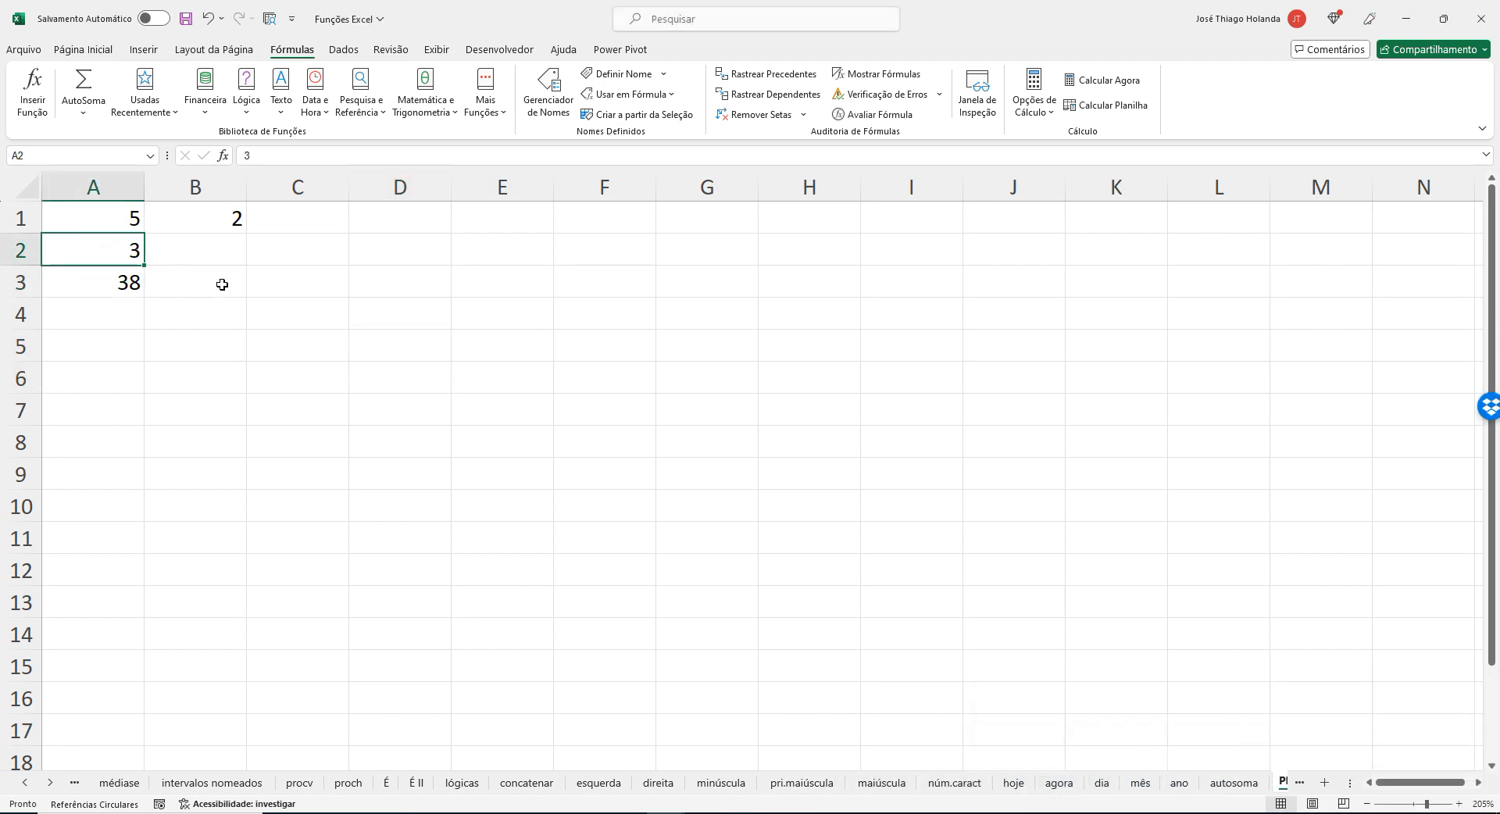
pyautogui.press('Delete')
pyautogui.click(331, 331)
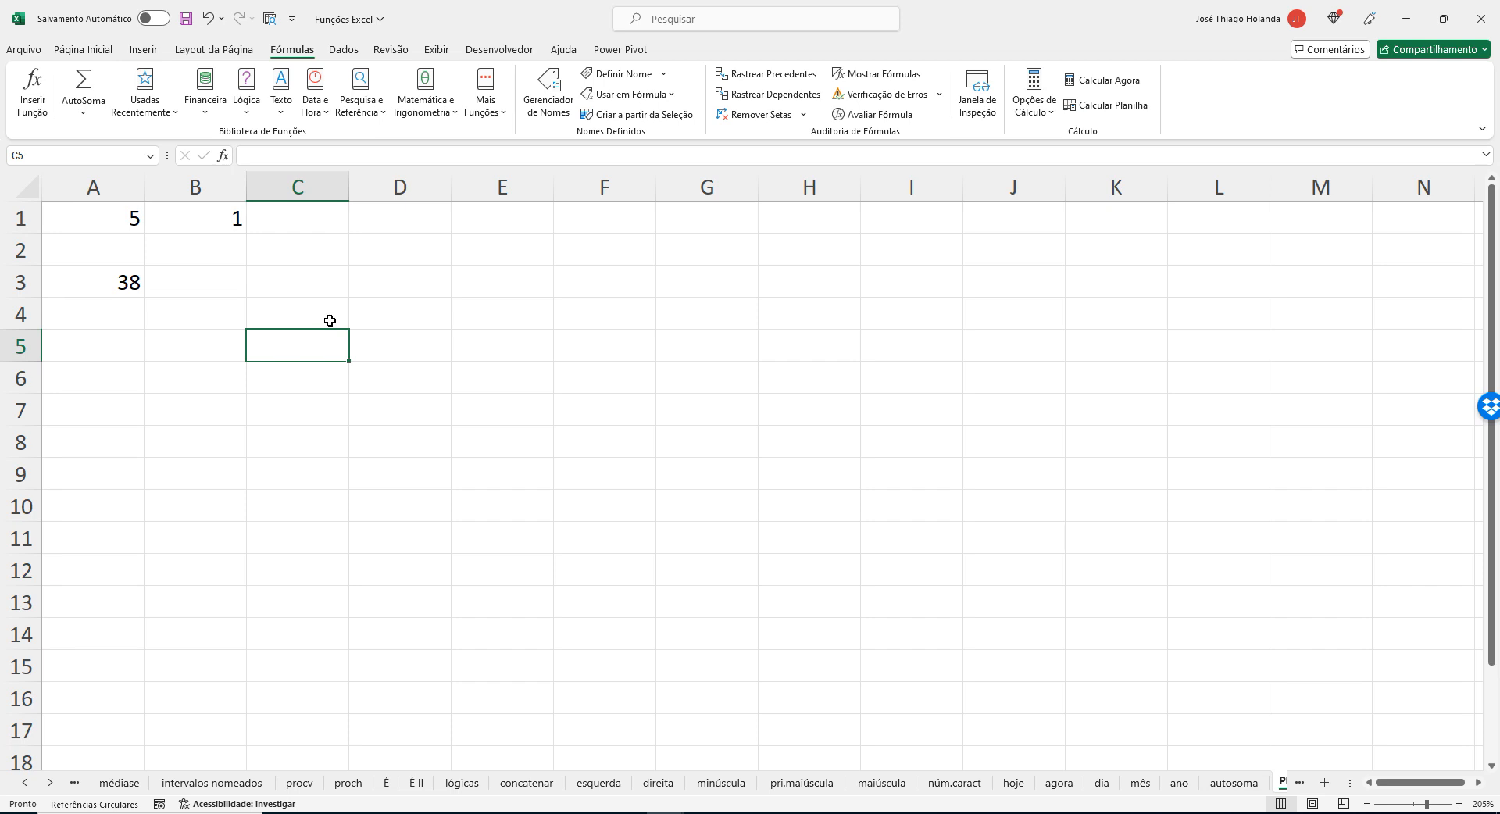
pyautogui.click(127, 245)
pyautogui.write('25')
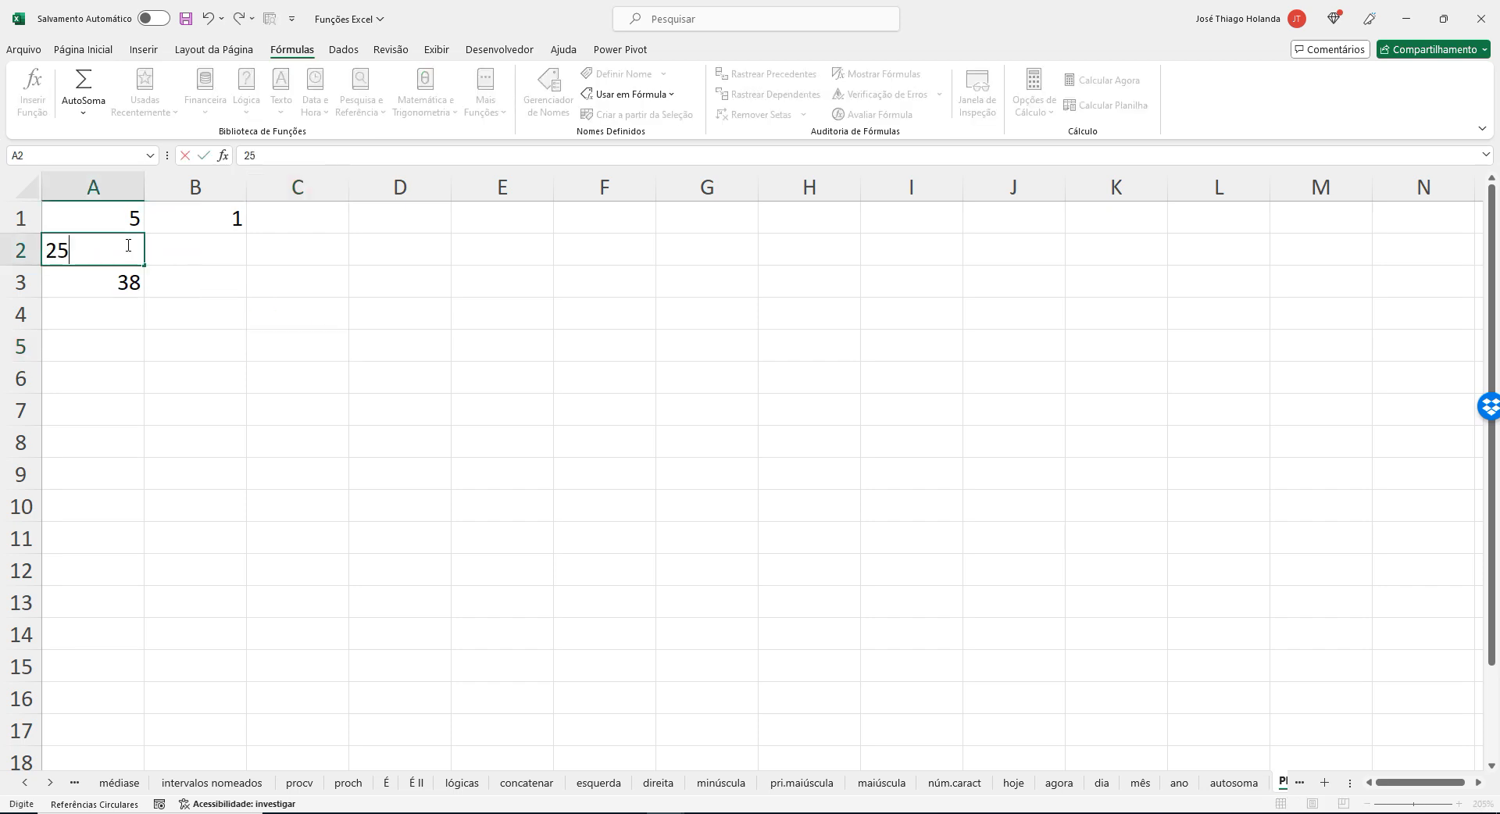
pyautogui.press('Return')
# Change the match type of the CORRESP formula in B1 to 0 for an exact match.
pyautogui.click(226, 220)
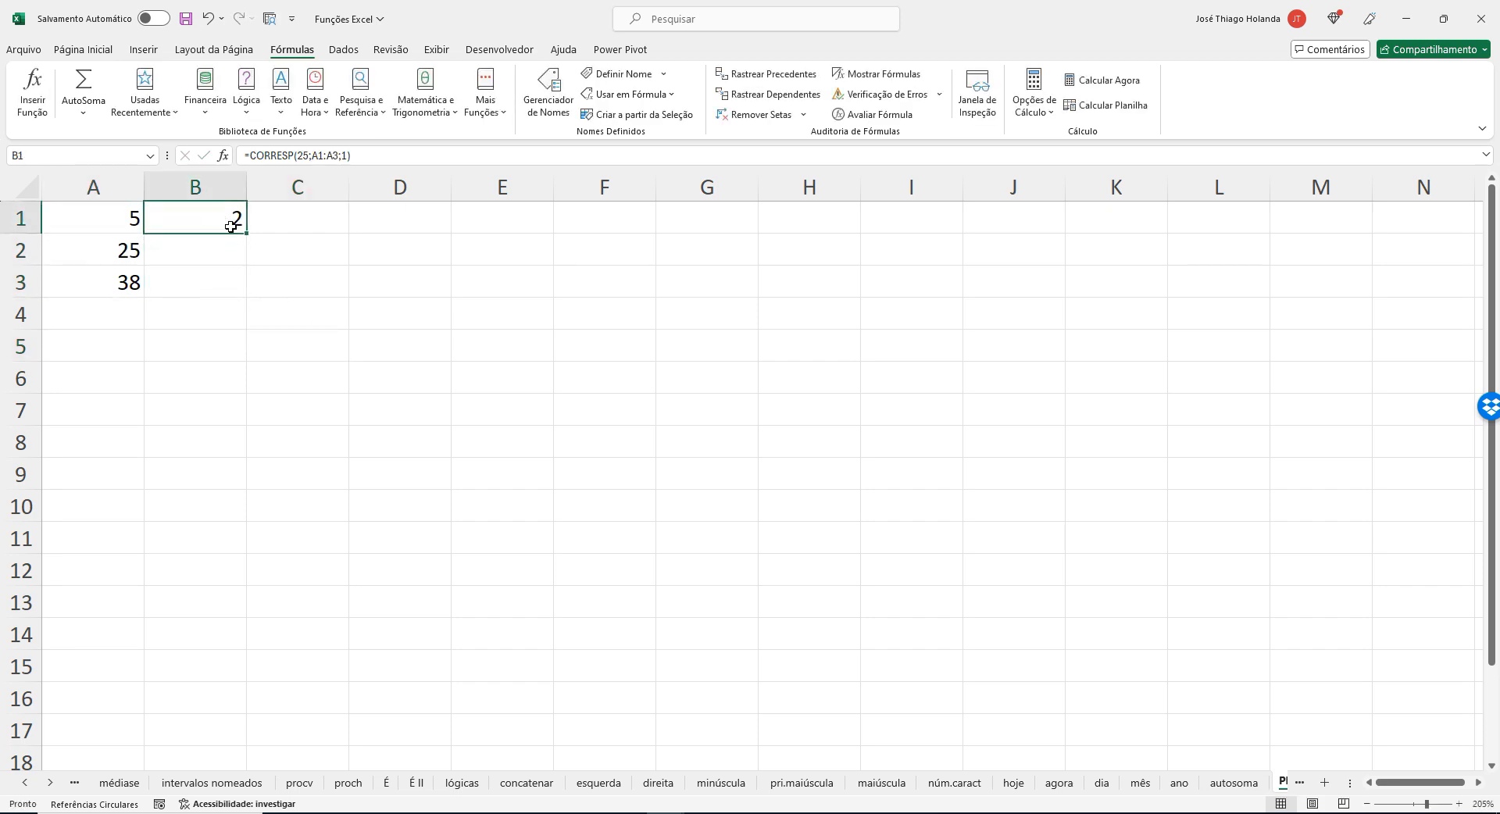
pyautogui.click(342, 156)
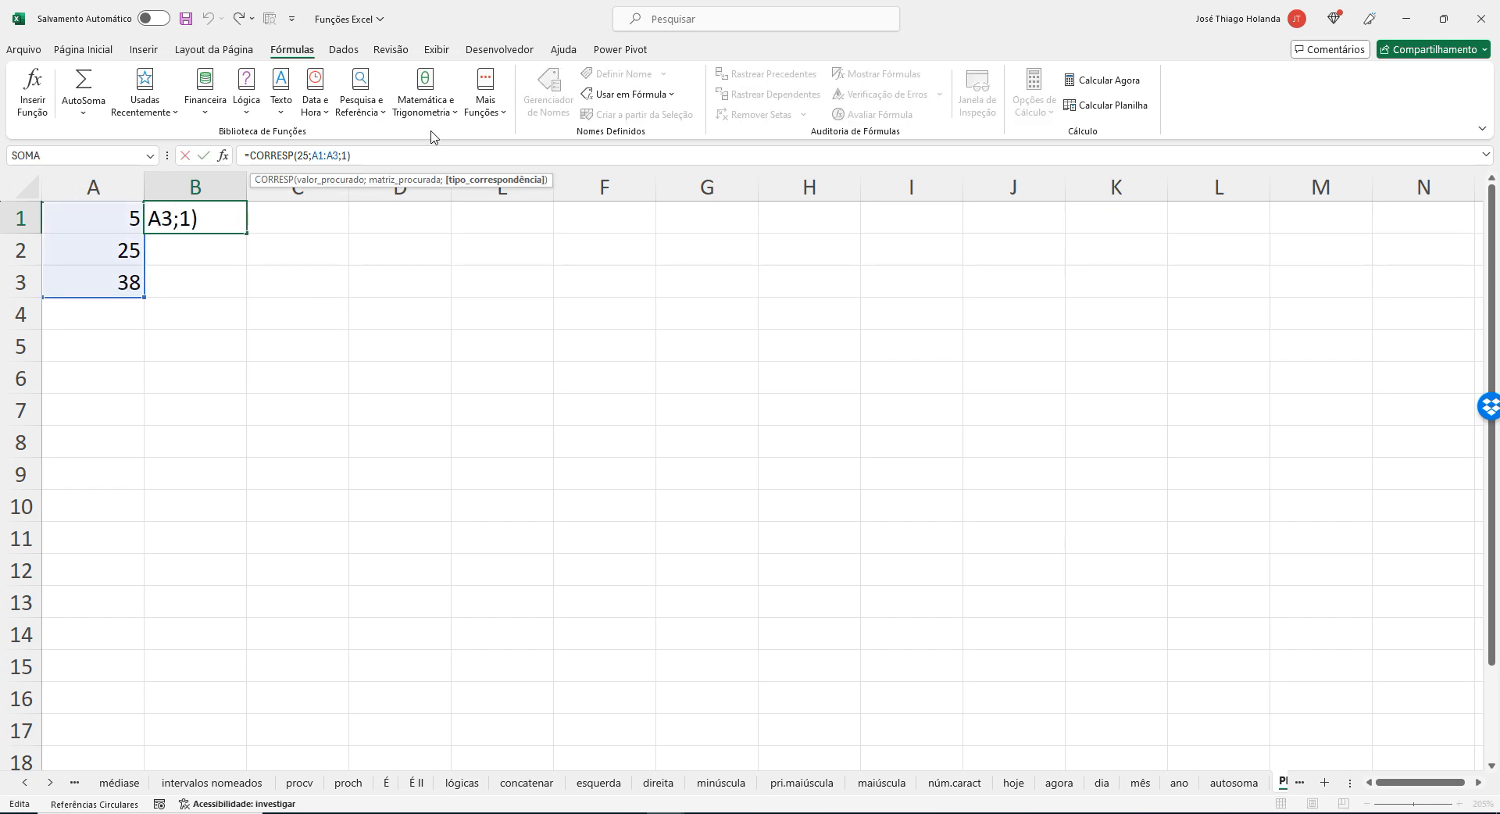
pyautogui.press('Delete')
pyautogui.write('0')
pyautogui.press('Return')
pyautogui.press('Up')
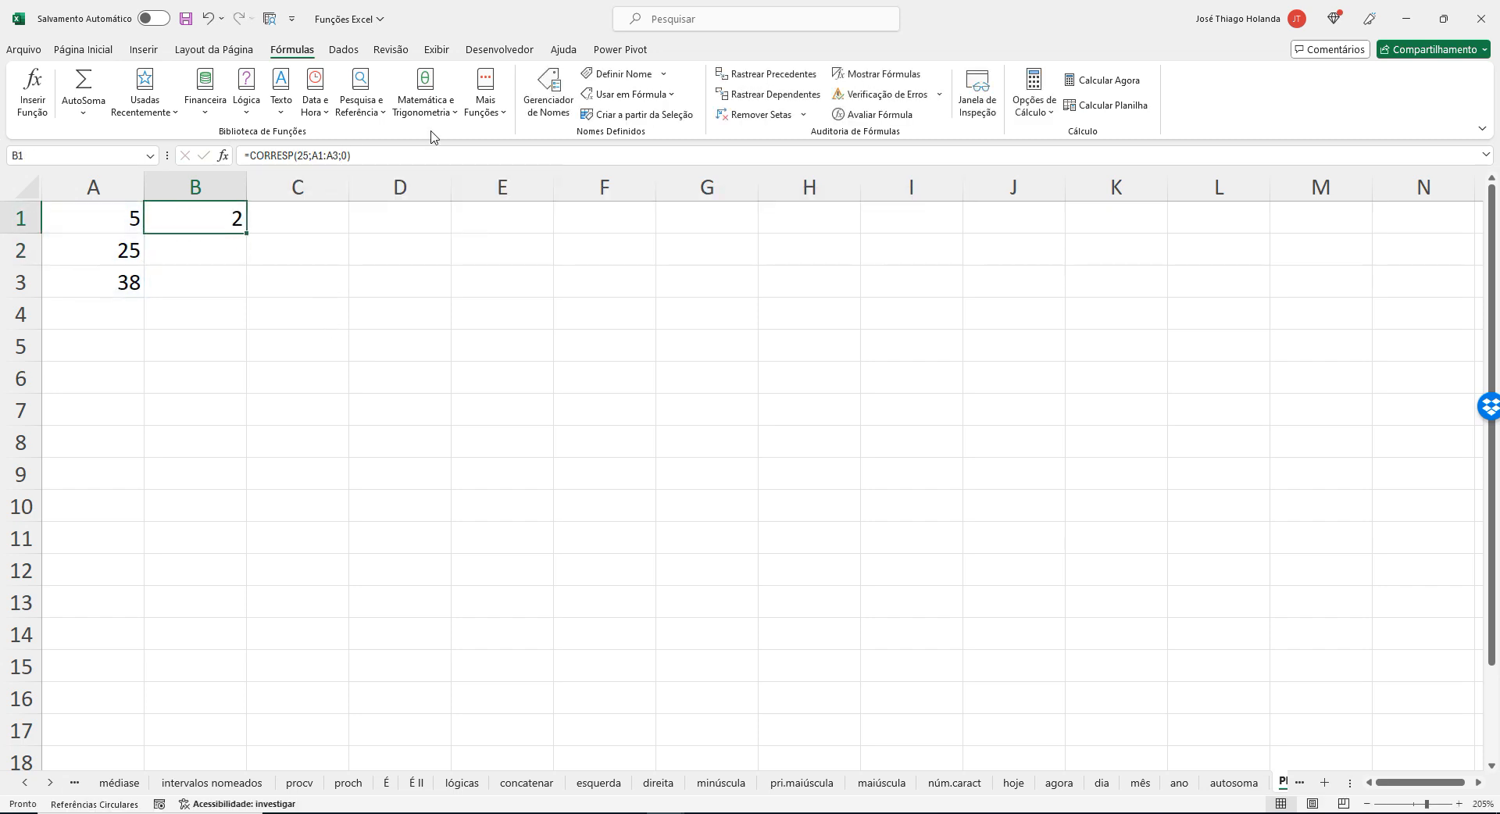
# Test the exact-match formula with 24 in cell A2, and set the cell back to 25.
pyautogui.press('Down')
pyautogui.press('Left')
pyautogui.write('24')
pyautogui.press('Return')
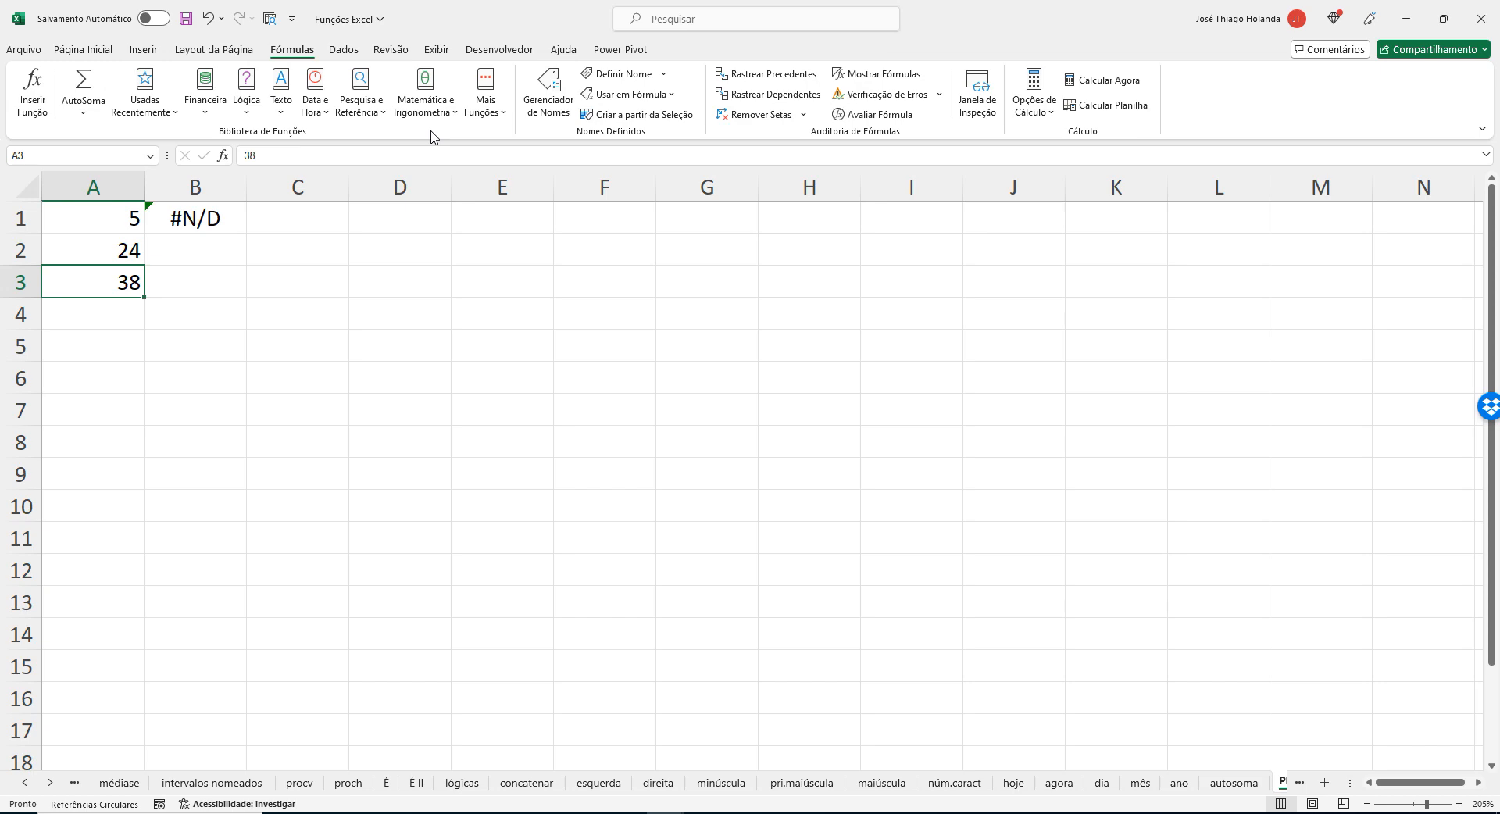
pyautogui.press('Up')
pyautogui.write('25')
pyautogui.press('Return')
# Switch to the browser and bring up the Microsoft support article on the CORRESP function.
pyautogui.hotkey('alt', 'Tab')
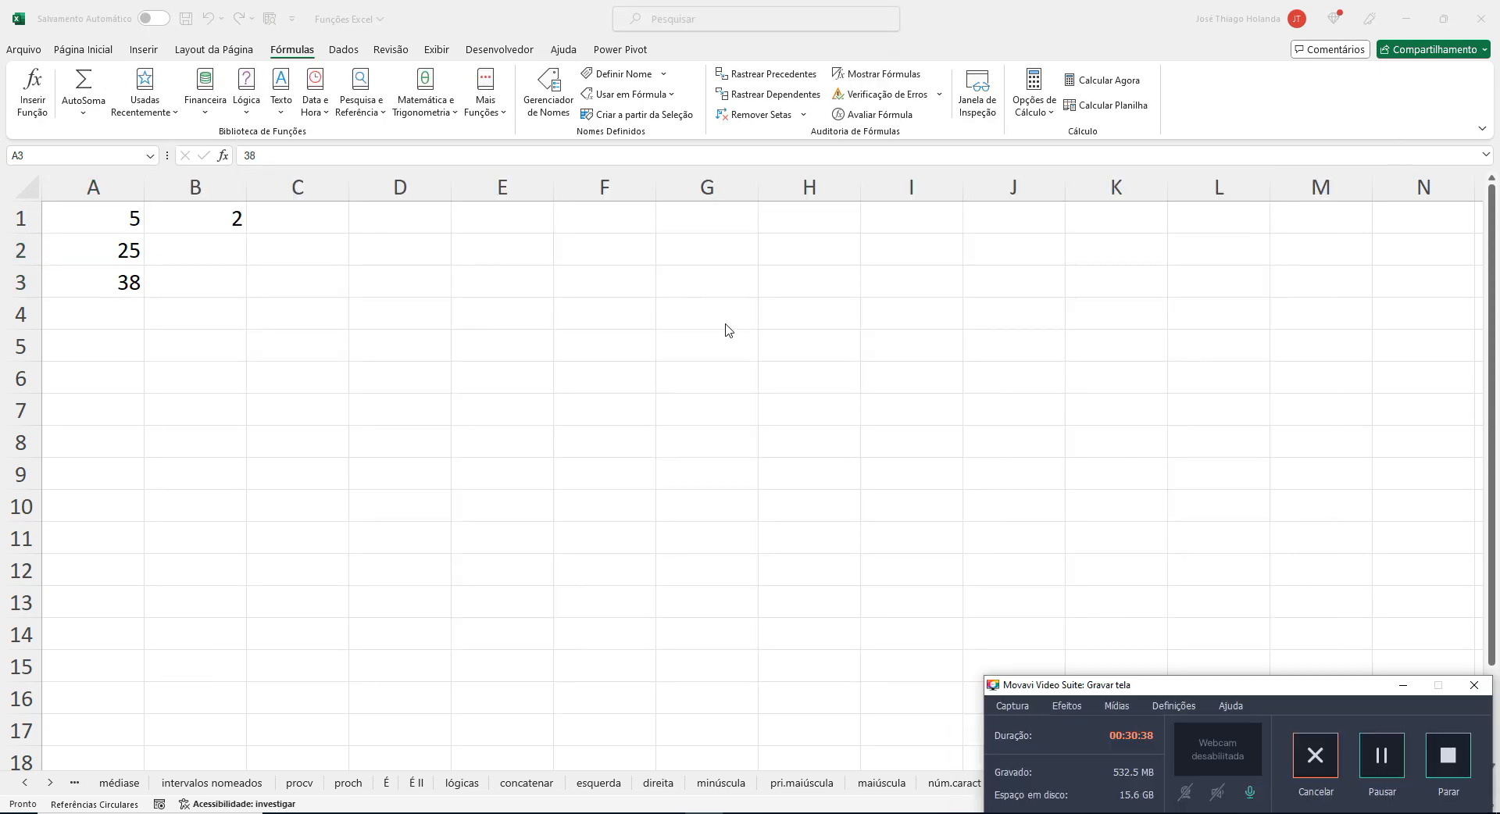
pyautogui.hotkey('alt', 'Tab')
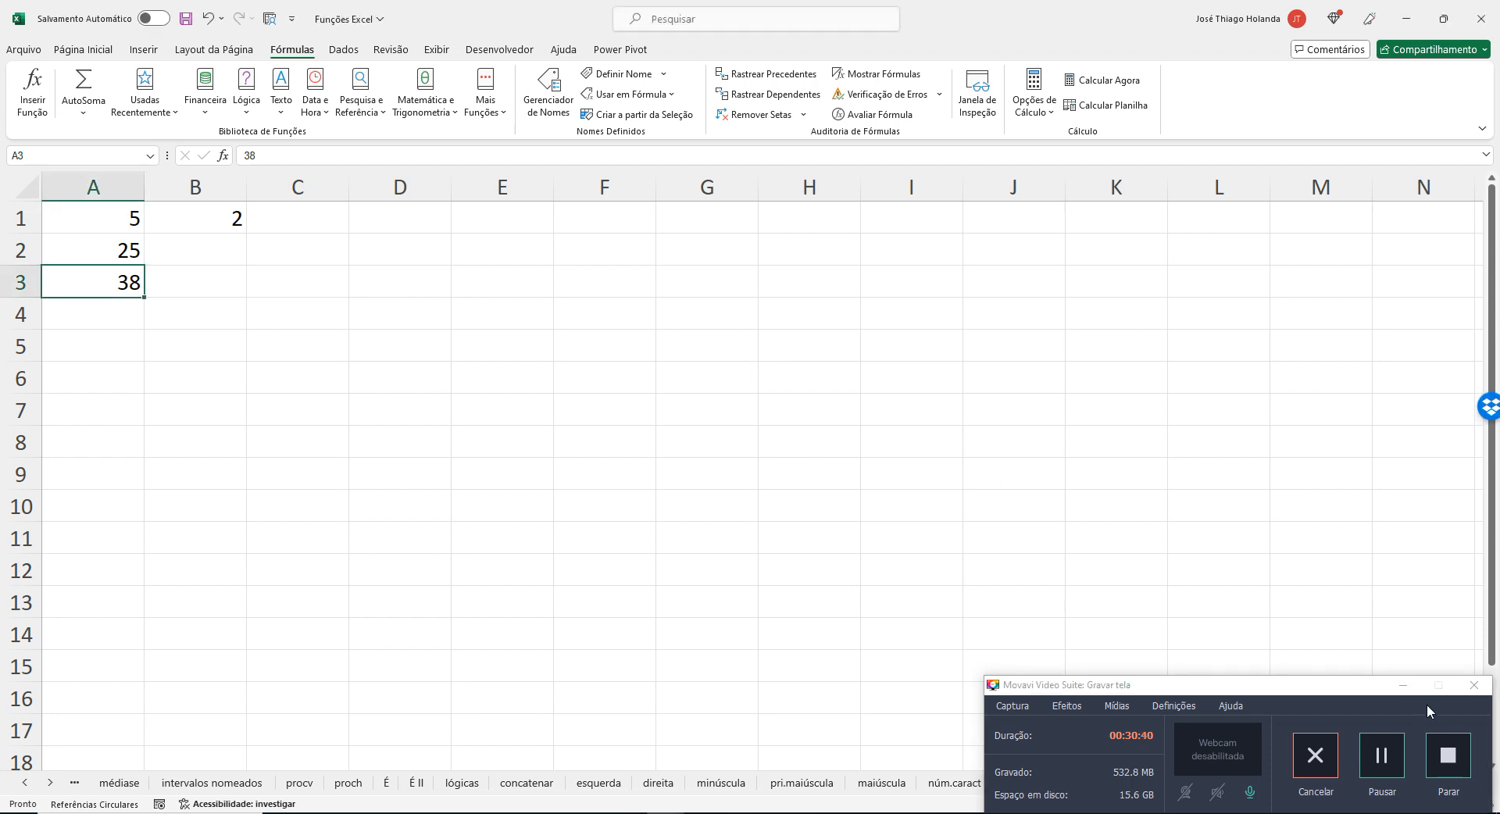
pyautogui.click(1403, 685)
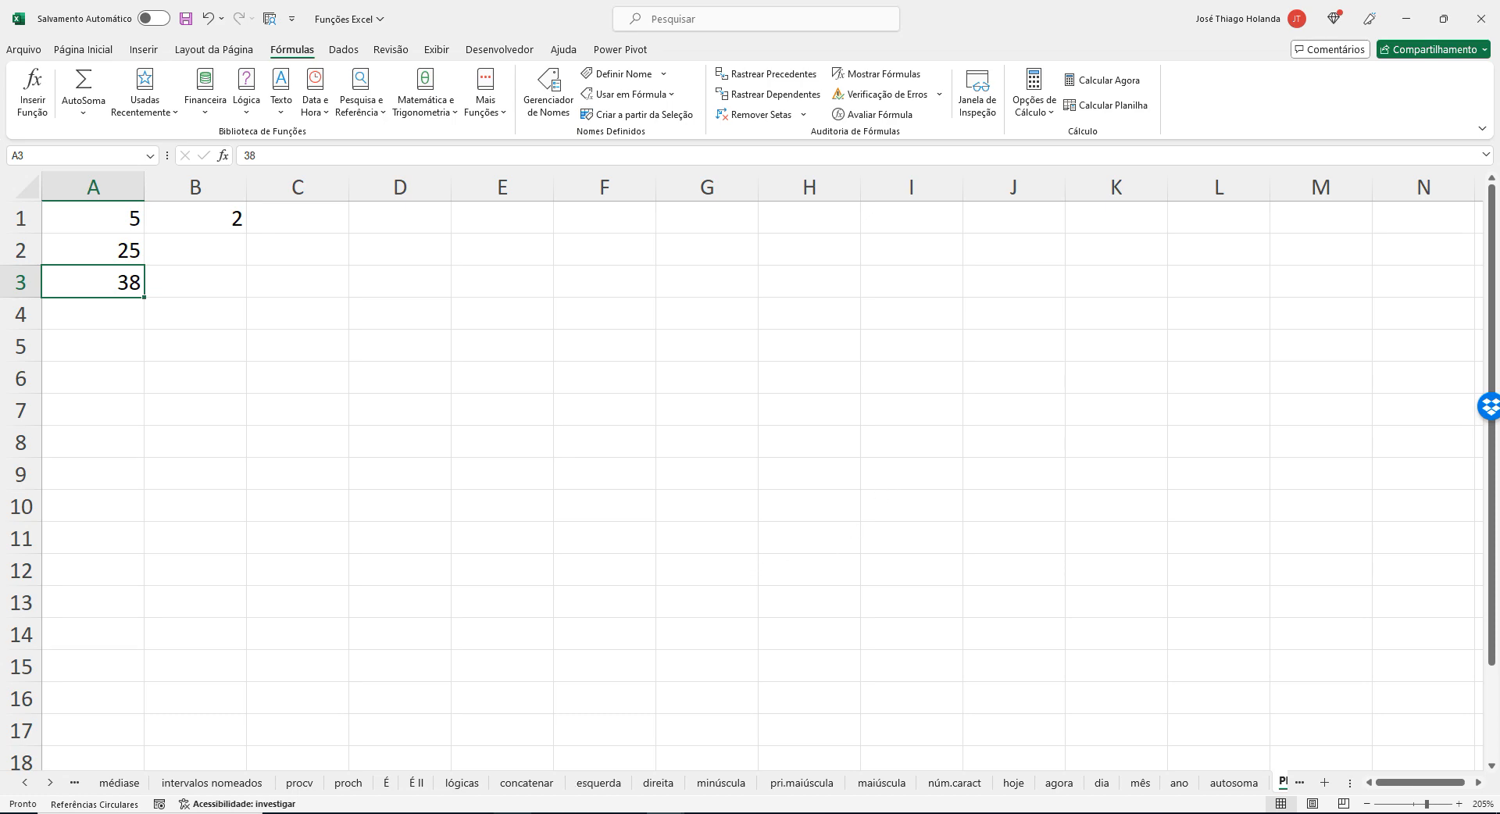
pyautogui.click(514, 813)
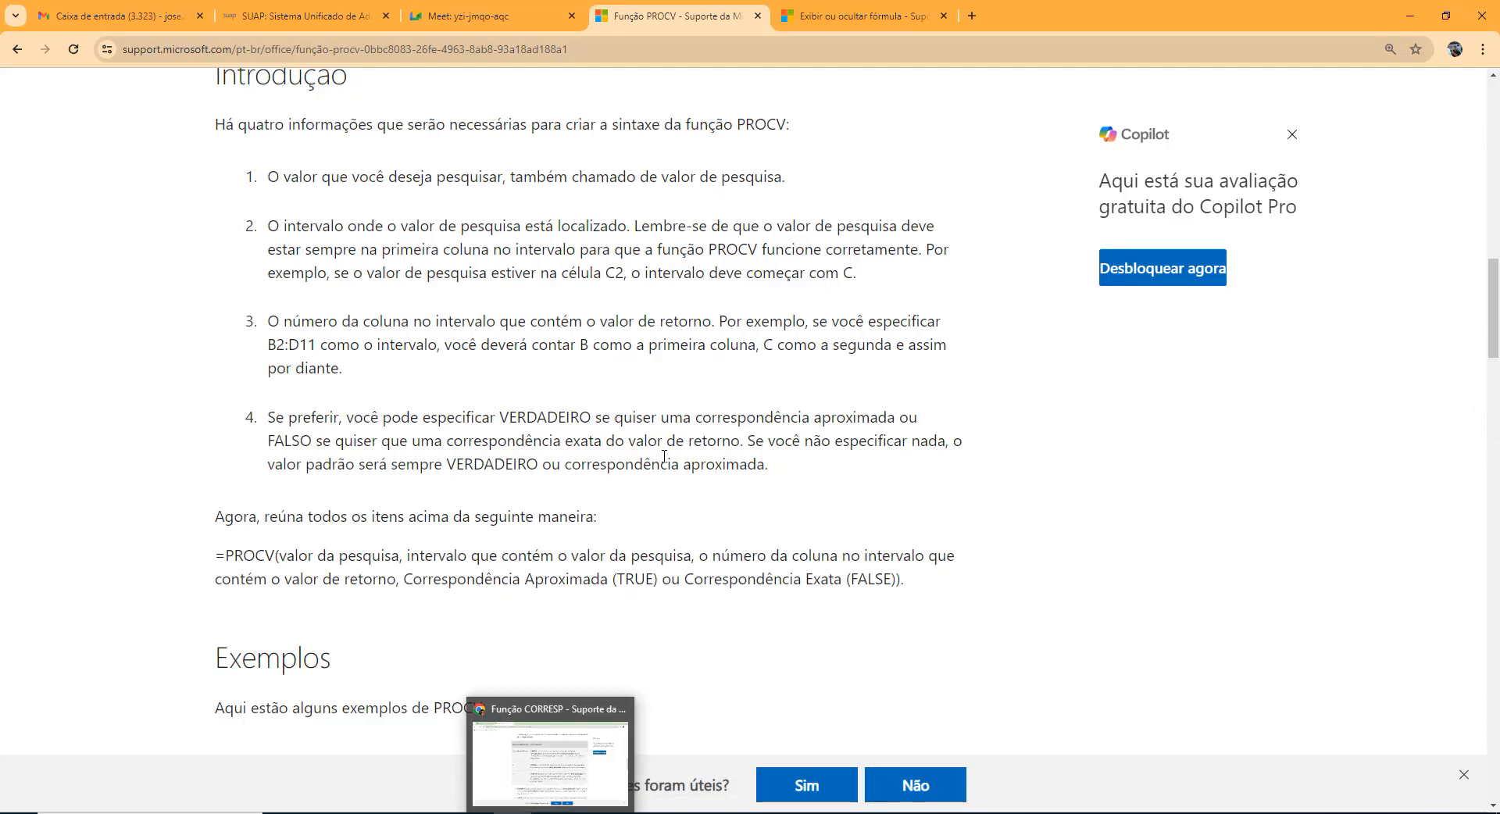
pyautogui.scroll(-8, 664, 456)
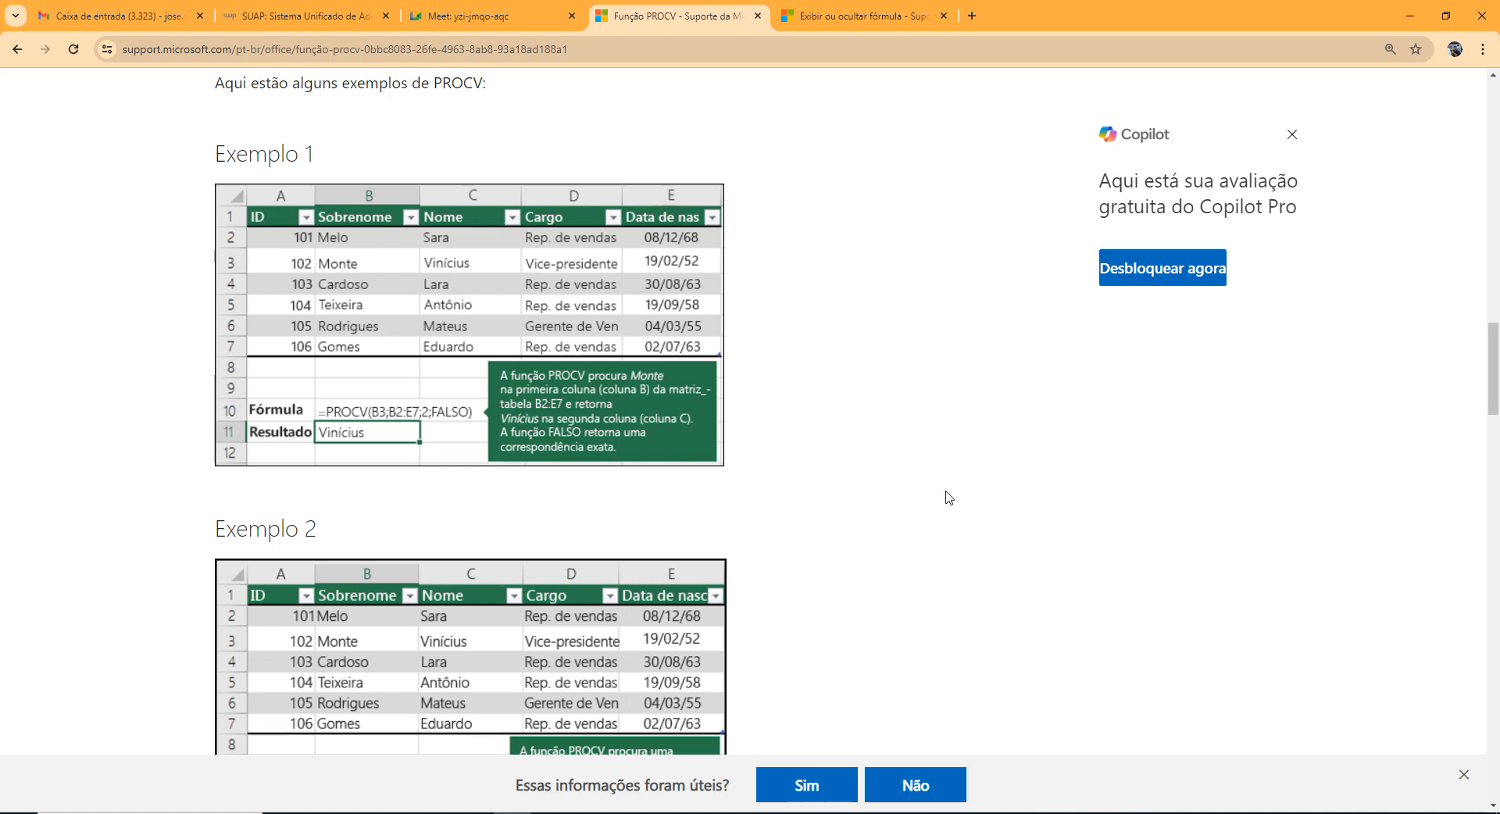
pyautogui.click(883, 11)
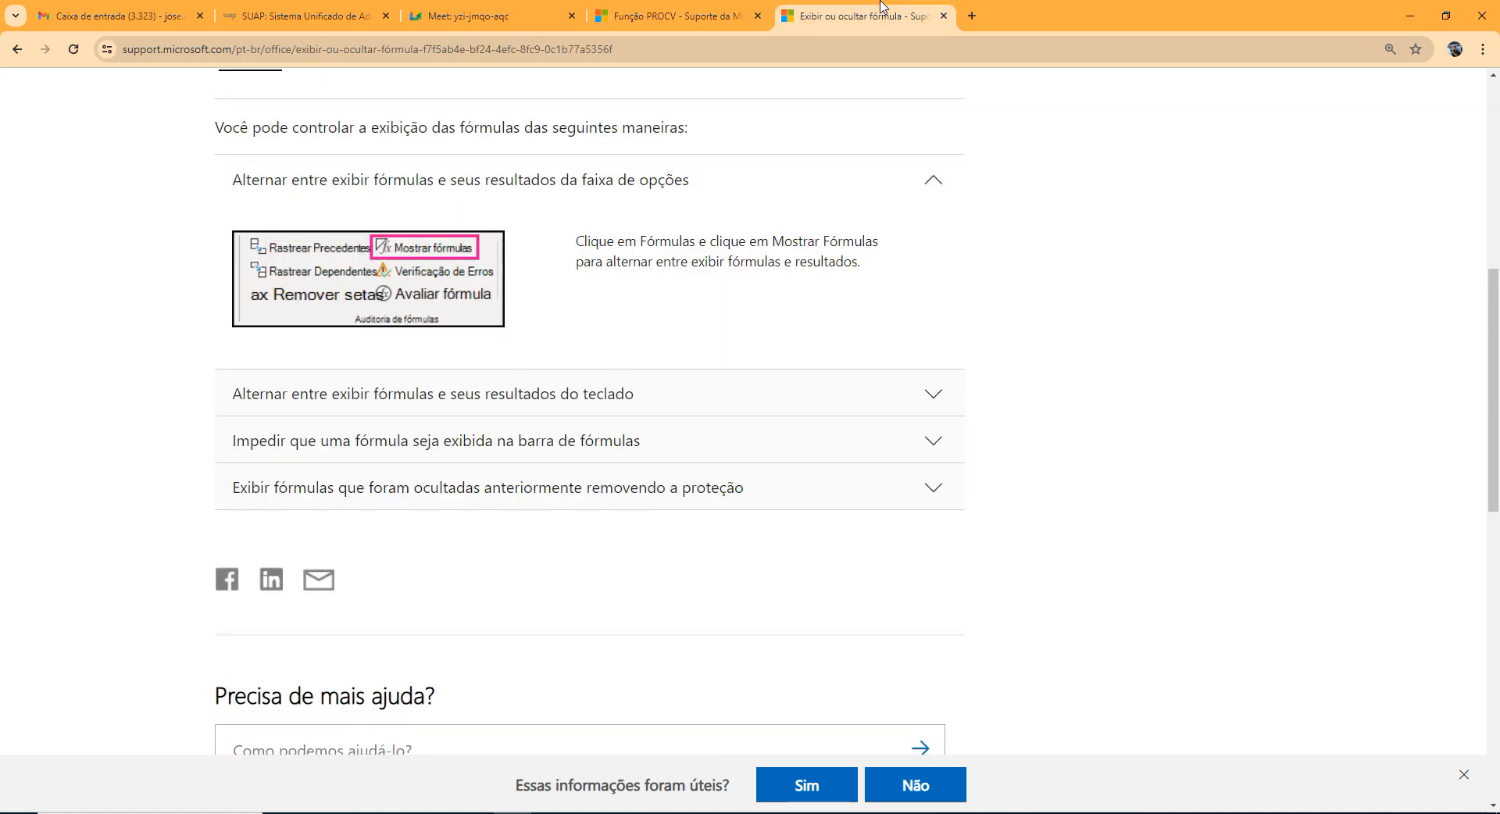
pyautogui.click(512, 17)
pyautogui.click(388, 8)
pyautogui.click(417, 8)
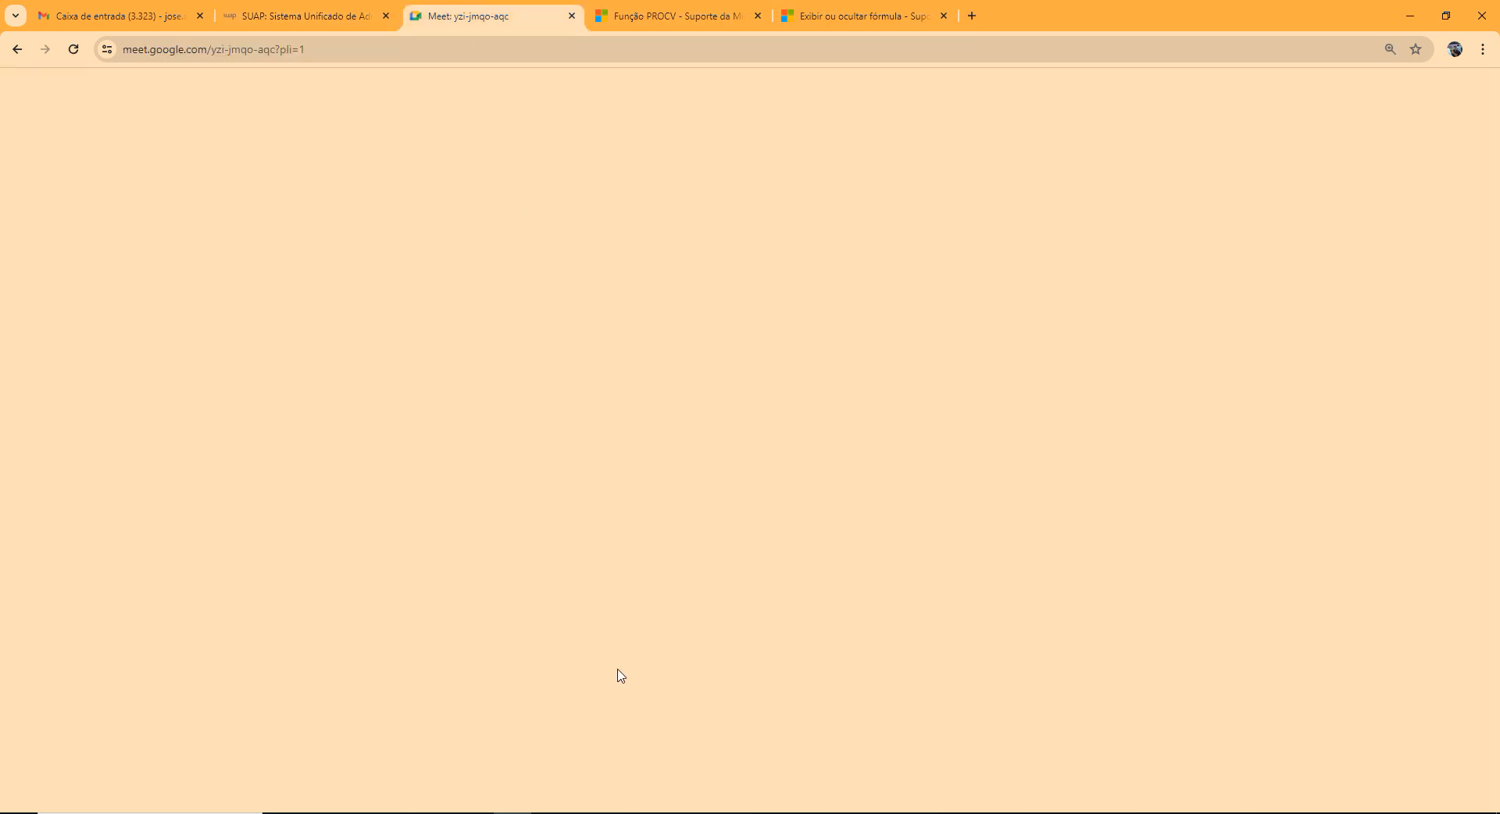
pyautogui.click(550, 813)
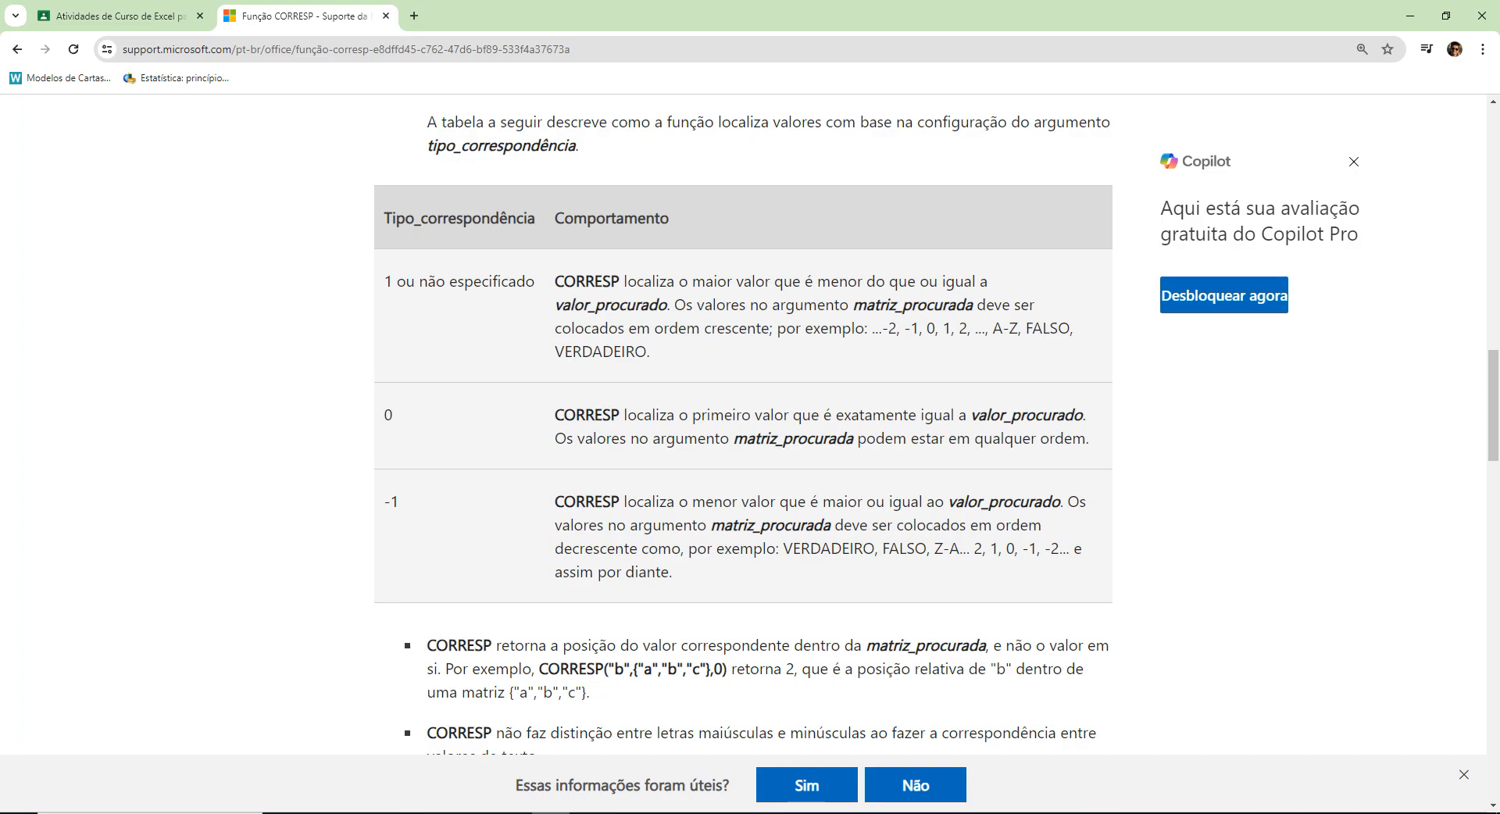
pyautogui.click(512, 812)
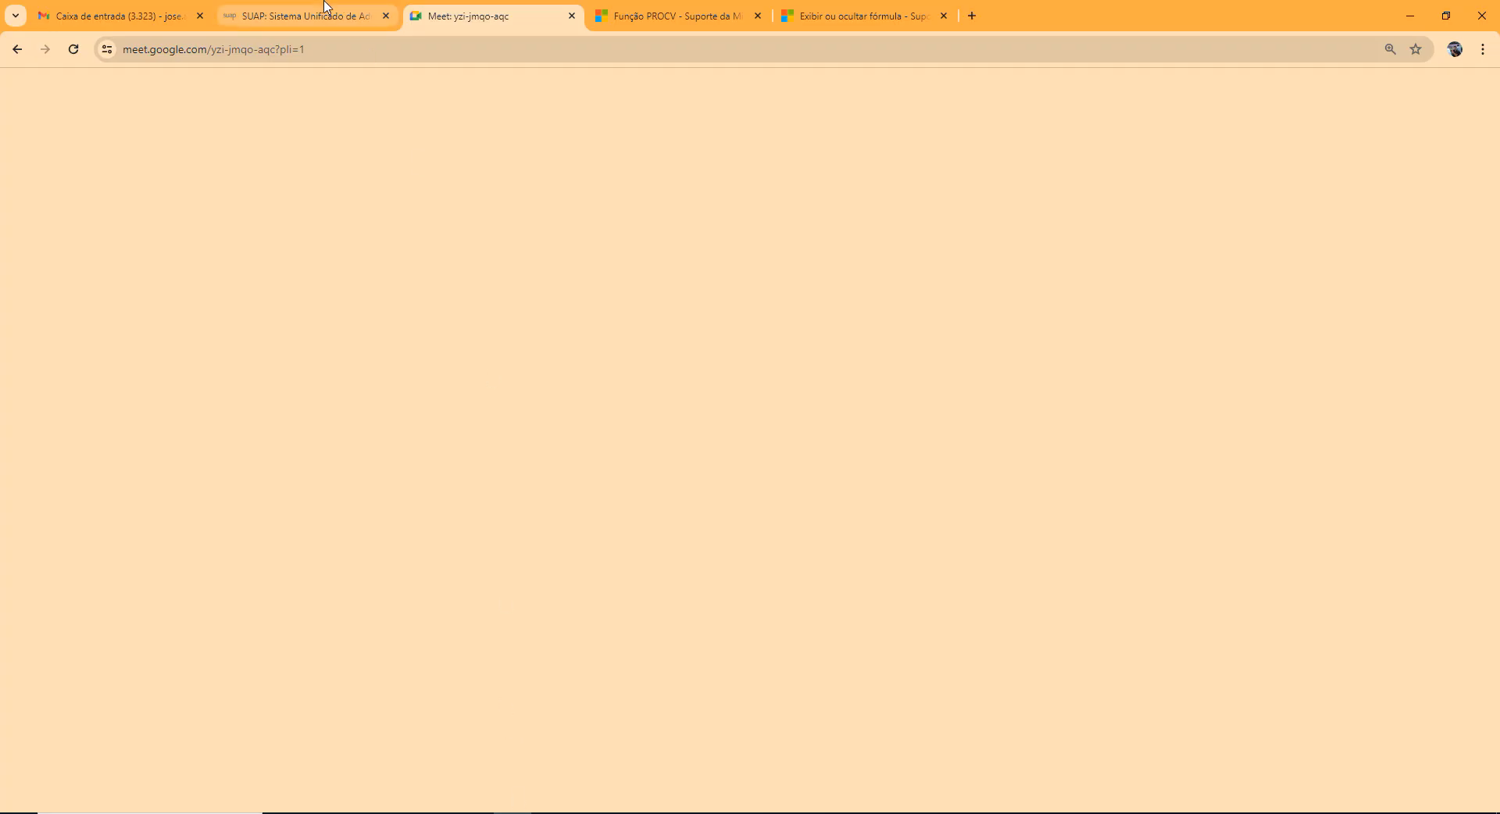
pyautogui.moveTo(336, 6)
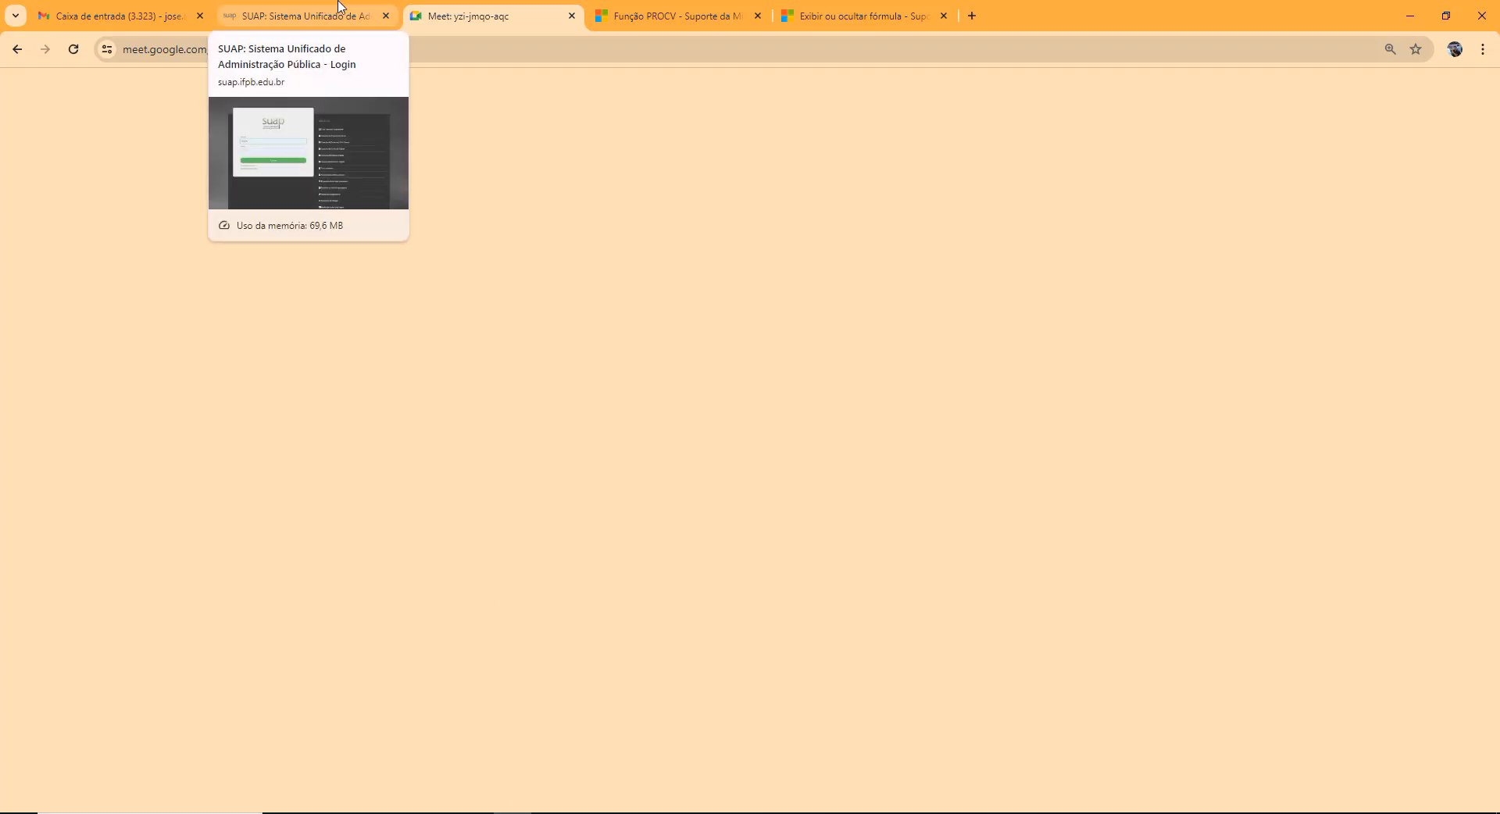
pyautogui.click(339, 6)
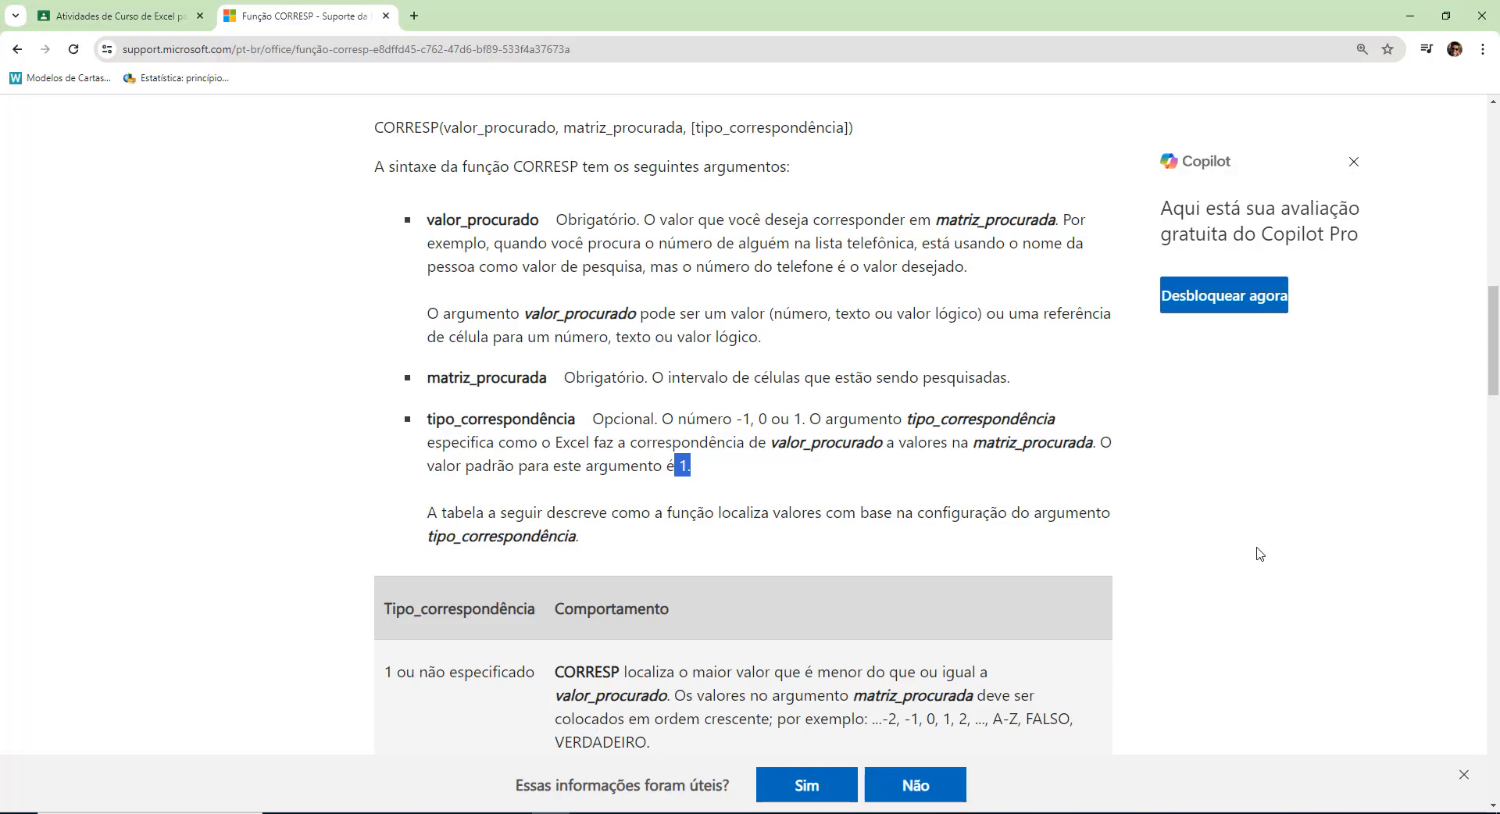
# Read the CORRESP article's notes on the returned position, letter case and values that cannot be matched.
pyautogui.scroll(3, 1256, 546)
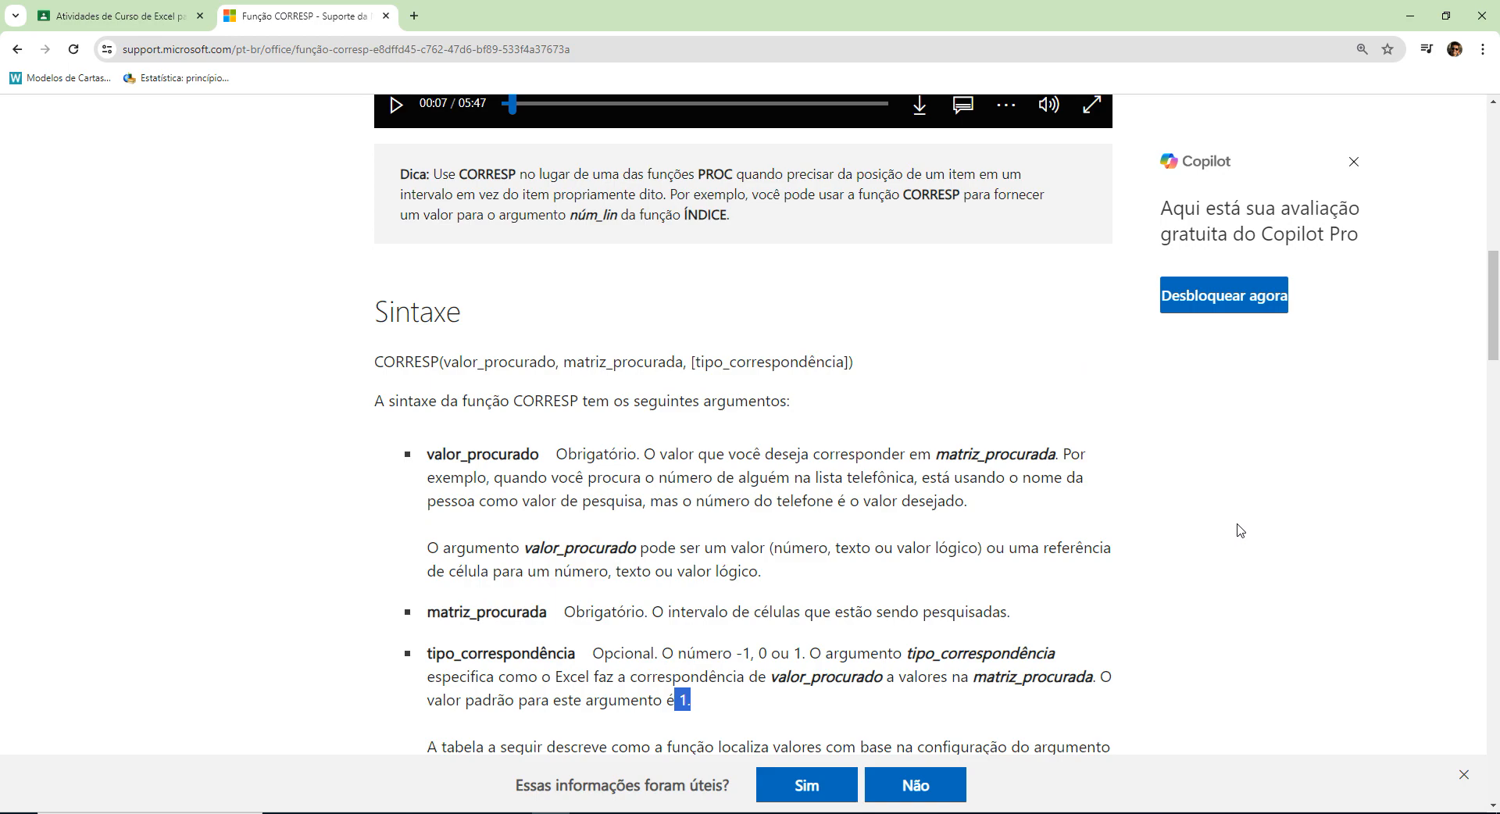
pyautogui.scroll(-4, 1244, 523)
pyautogui.scroll(-9, 1243, 523)
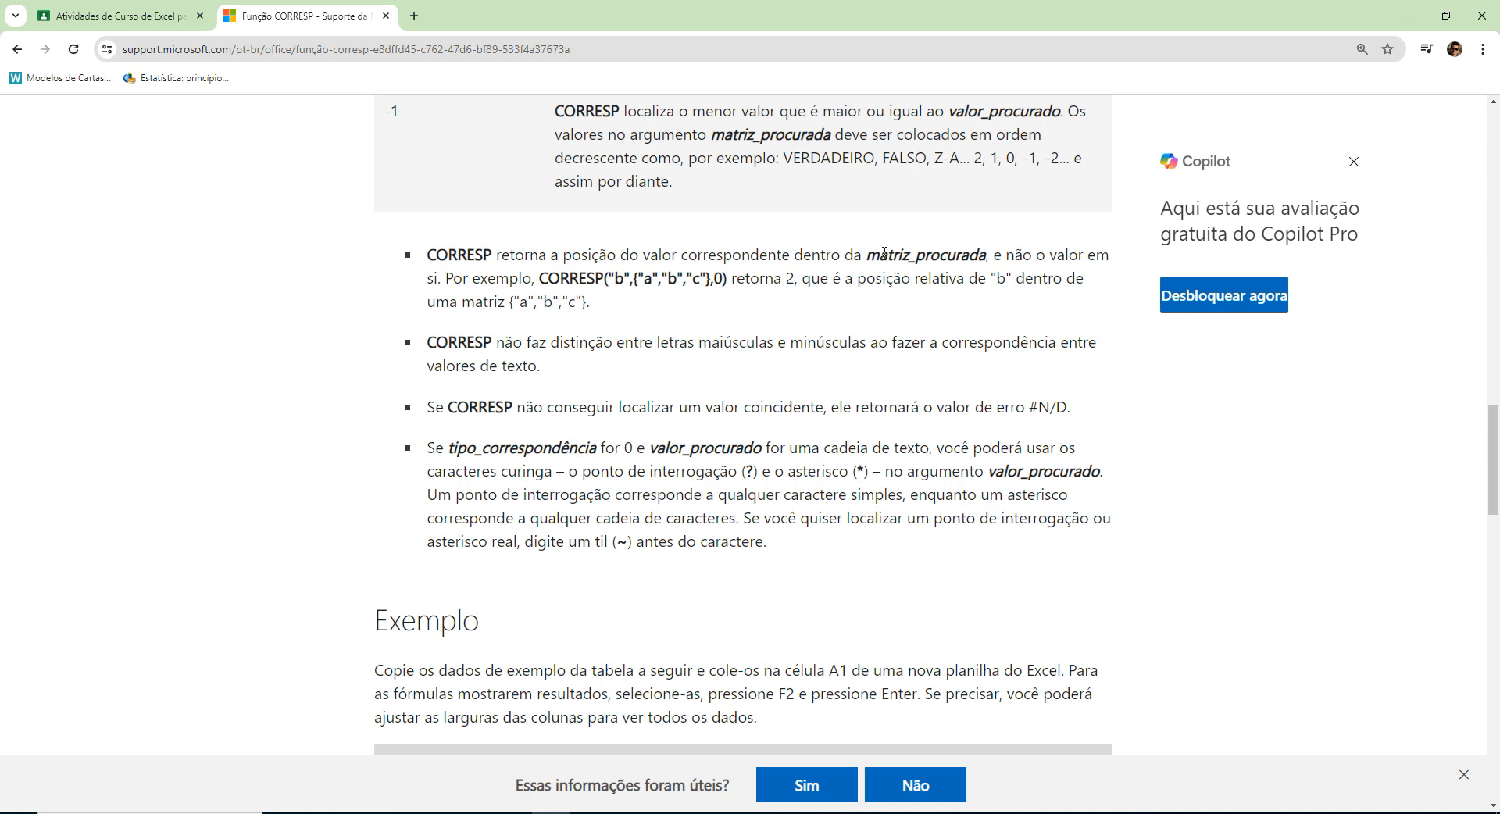
pyautogui.moveTo(545, 278); pyautogui.dragTo(726, 279)
pyautogui.click(632, 281)
pyautogui.moveTo(609, 278); pyautogui.dragTo(711, 279)
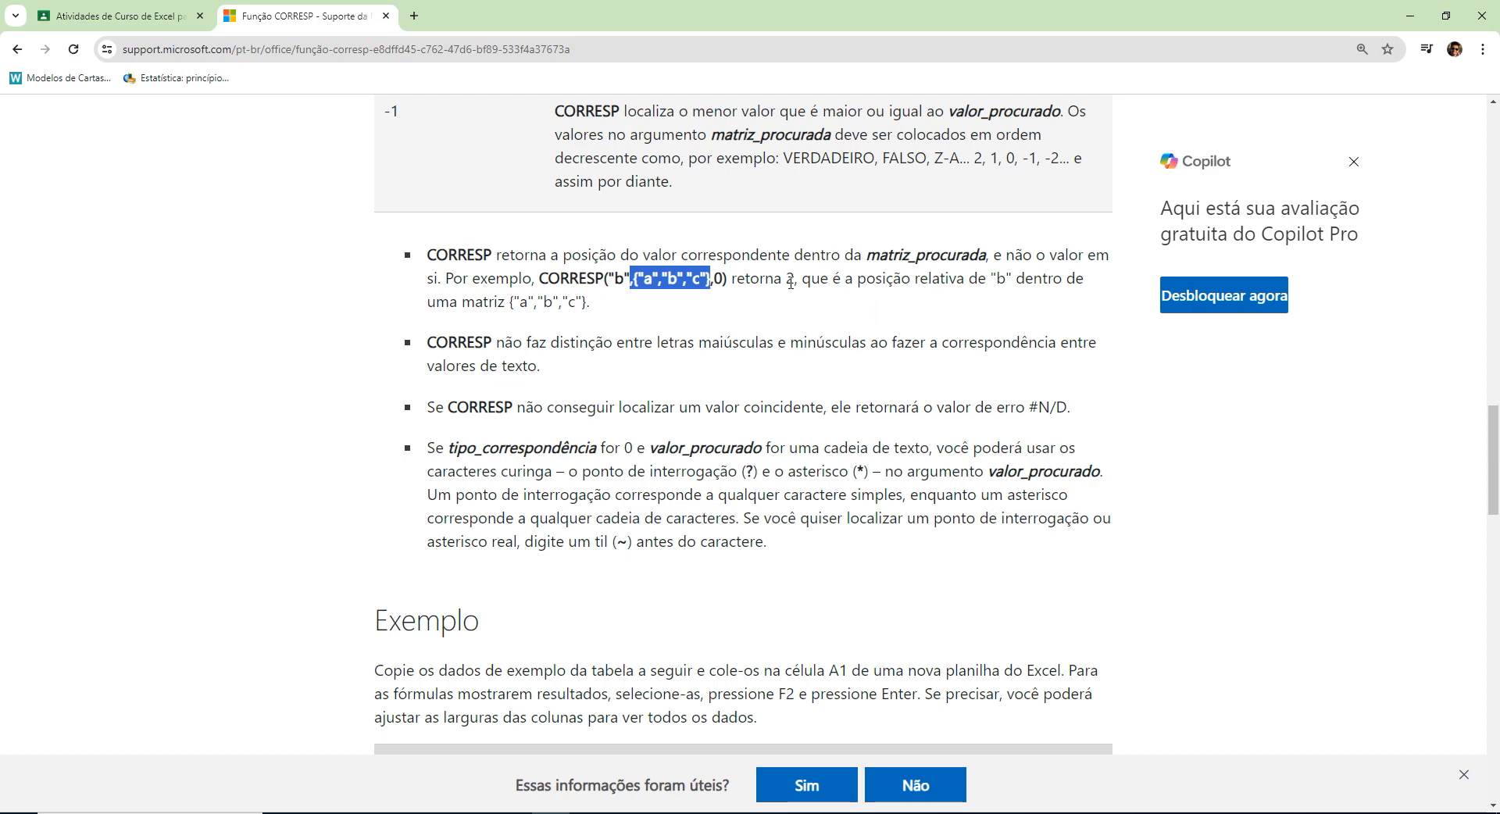
pyautogui.moveTo(790, 281); pyautogui.dragTo(790, 281)
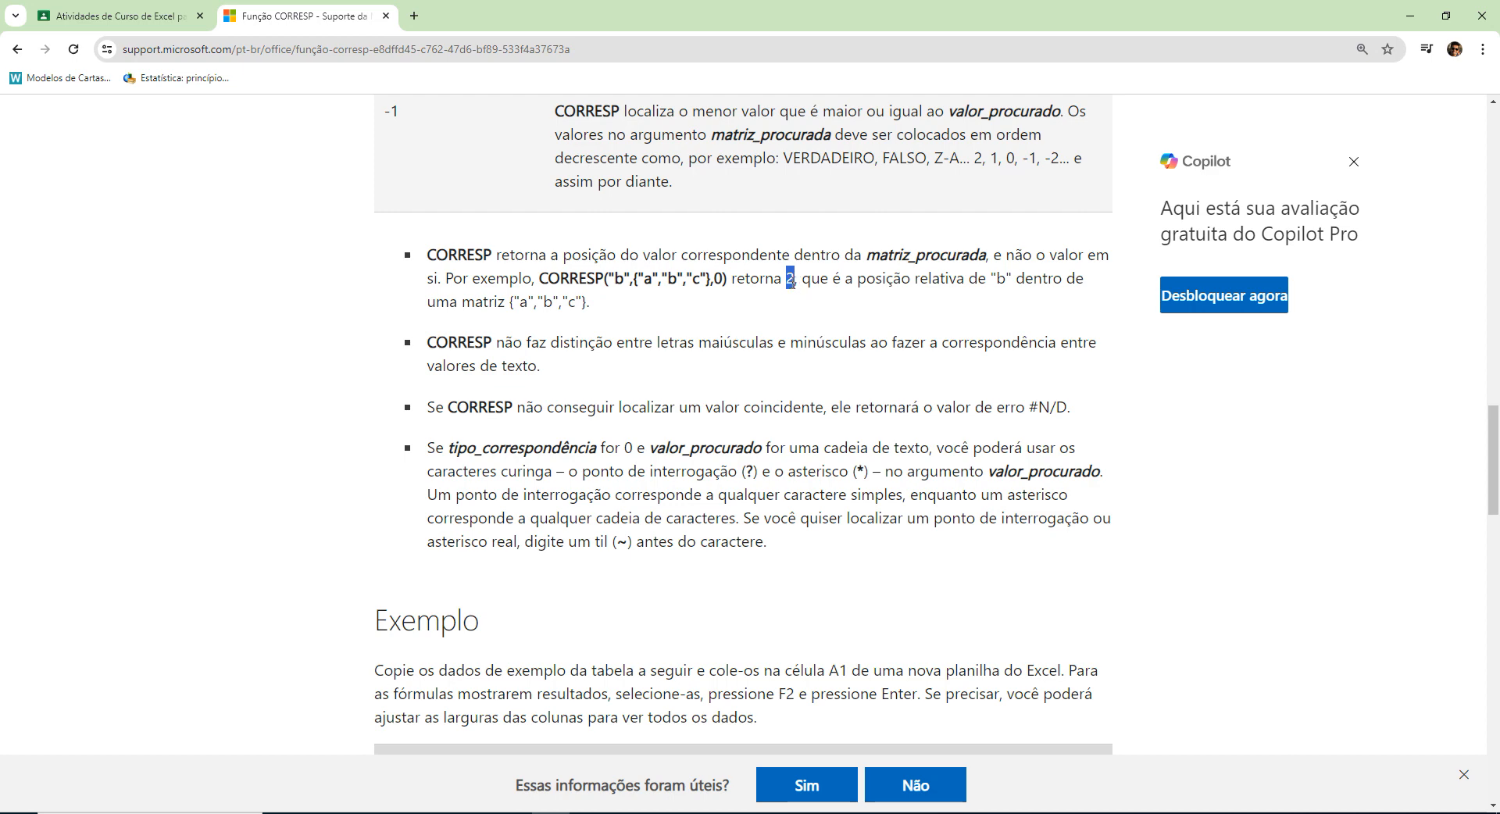
pyautogui.moveTo(662, 279); pyautogui.dragTo(684, 279)
pyautogui.doubleClick(715, 343)
pyautogui.doubleClick(848, 342)
pyautogui.click(743, 342)
pyautogui.doubleClick(862, 343)
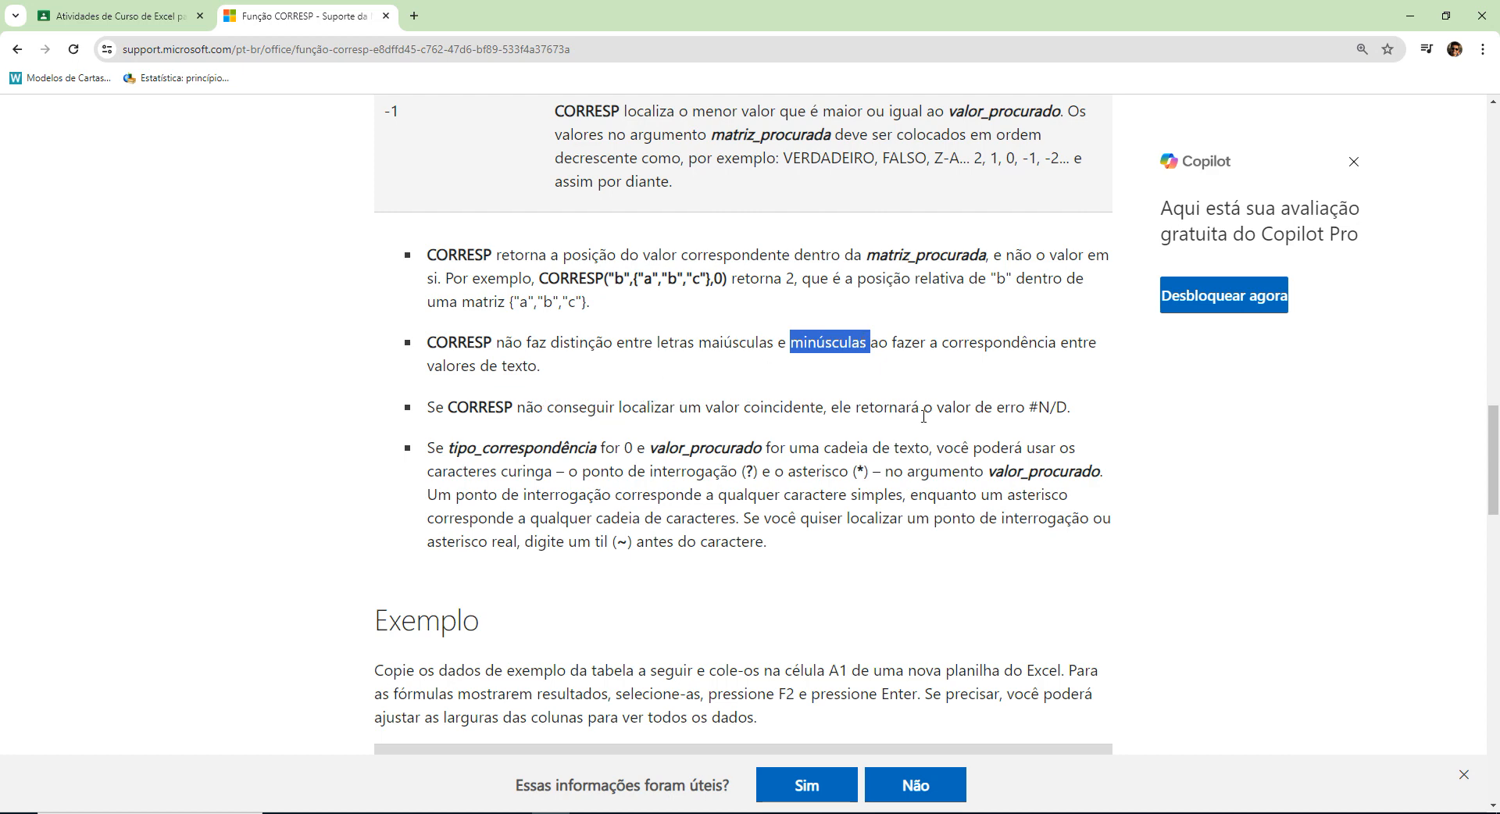
pyautogui.moveTo(1029, 407); pyautogui.dragTo(1068, 407)
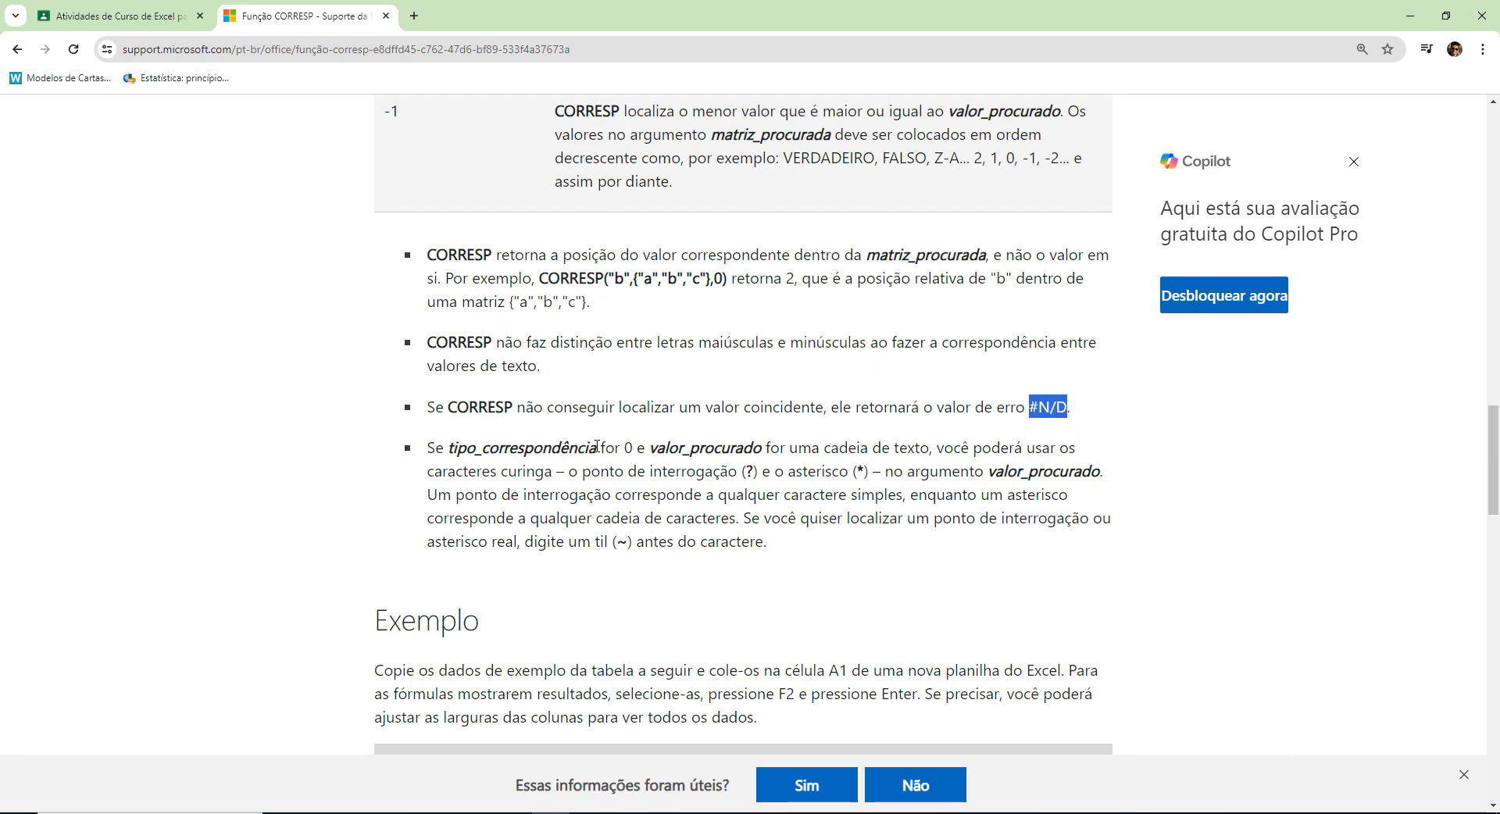
# Read the note on using wildcard characters in valor_procurado when tipo_correspondência is 0.
pyautogui.scroll(-2, 512, 465)
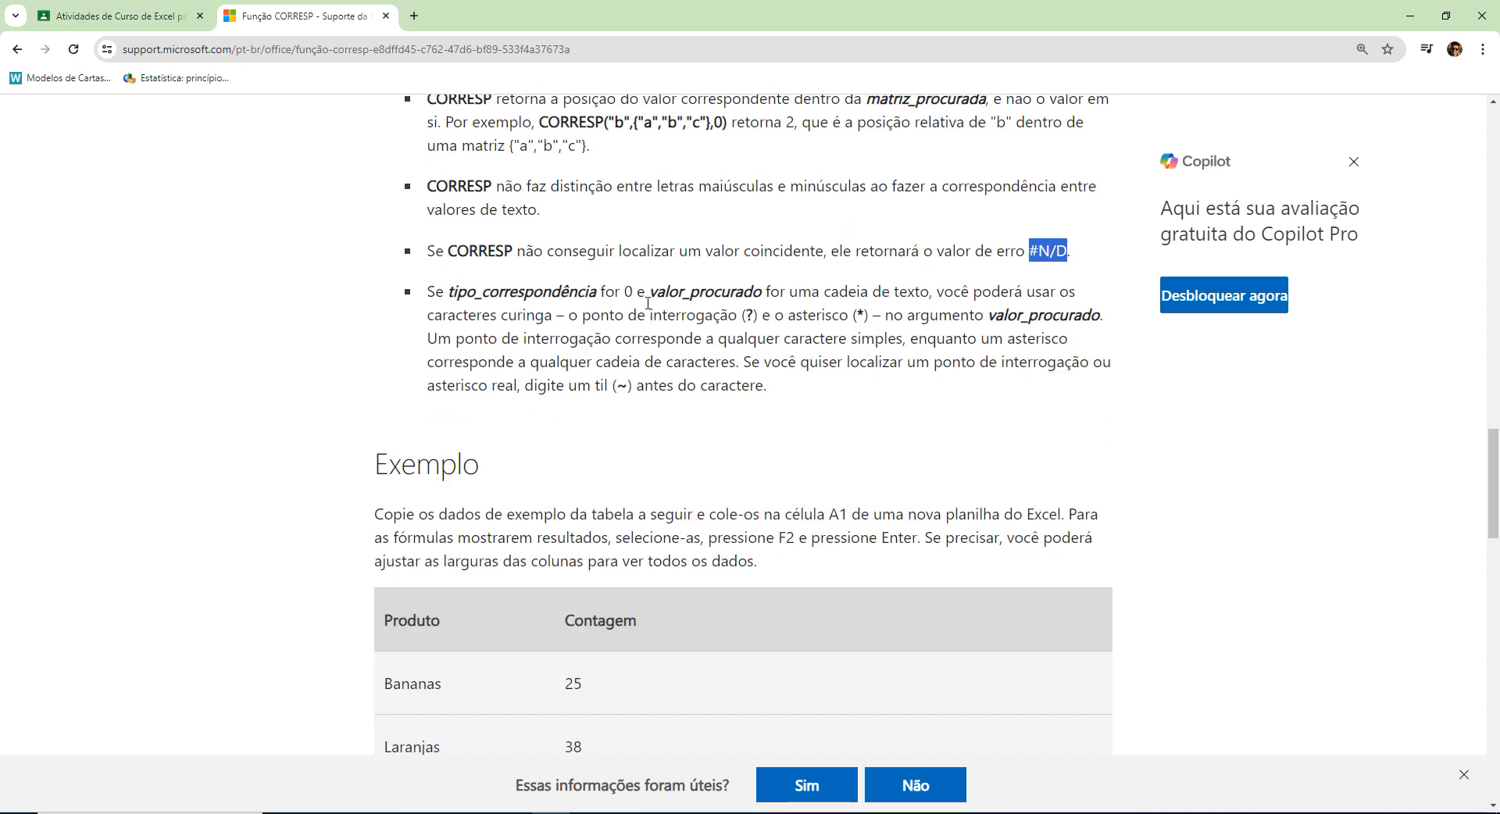
pyautogui.moveTo(622, 291); pyautogui.dragTo(639, 289)
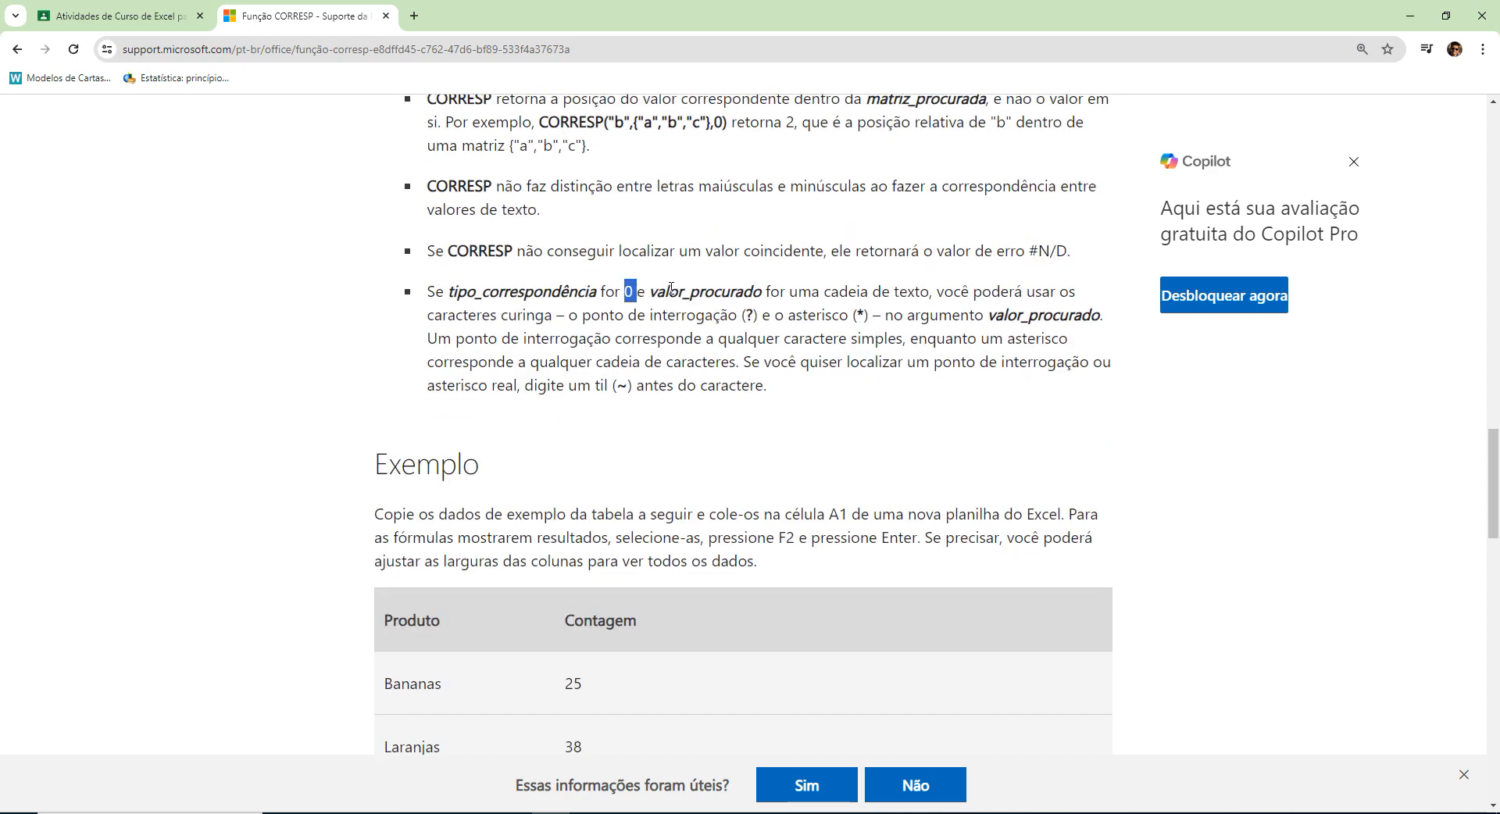
pyautogui.doubleClick(707, 292)
pyautogui.doubleClick(912, 292)
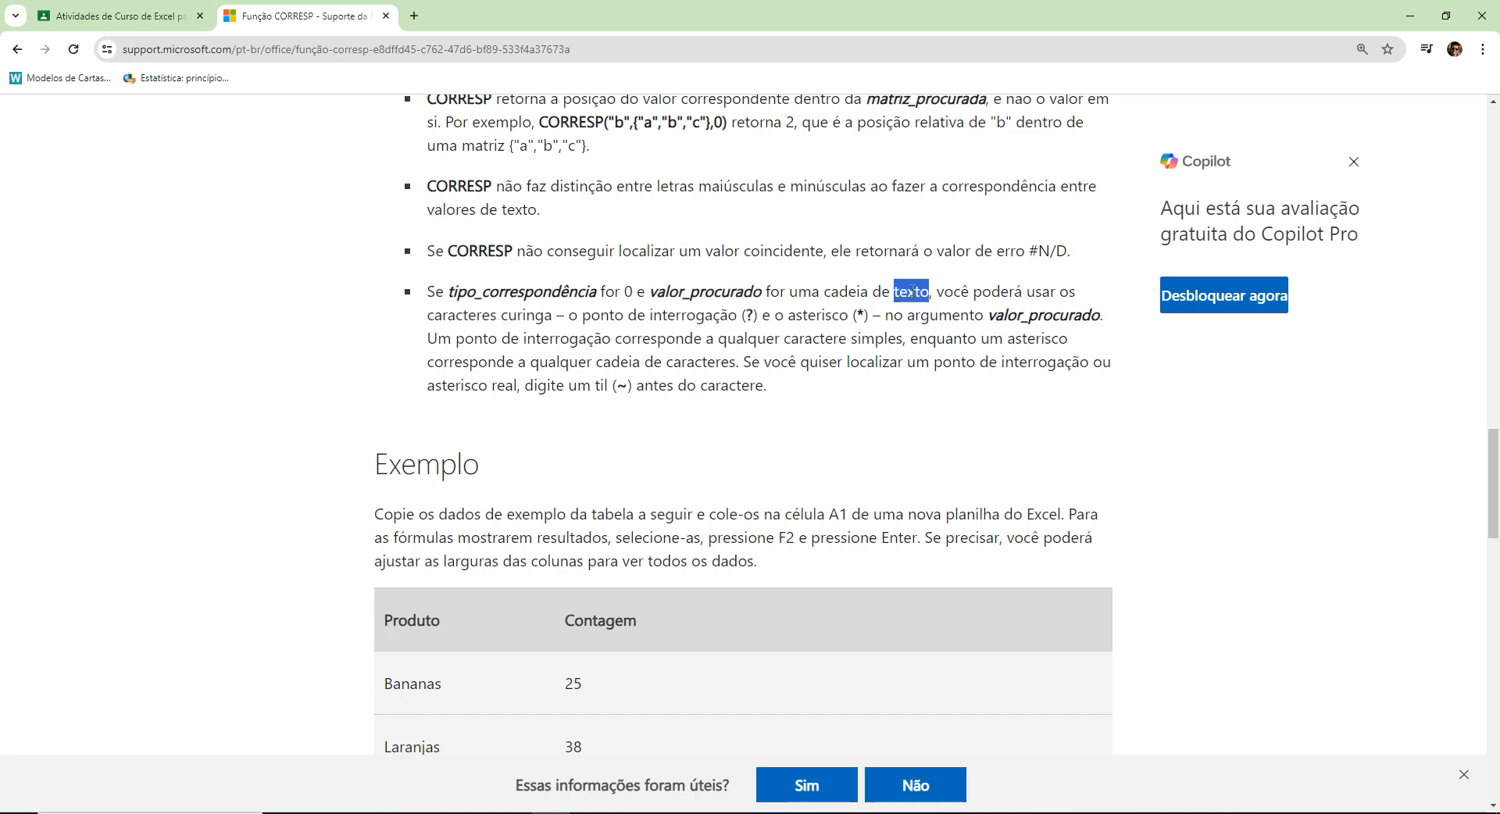
pyautogui.moveTo(943, 291); pyautogui.dragTo(564, 313)
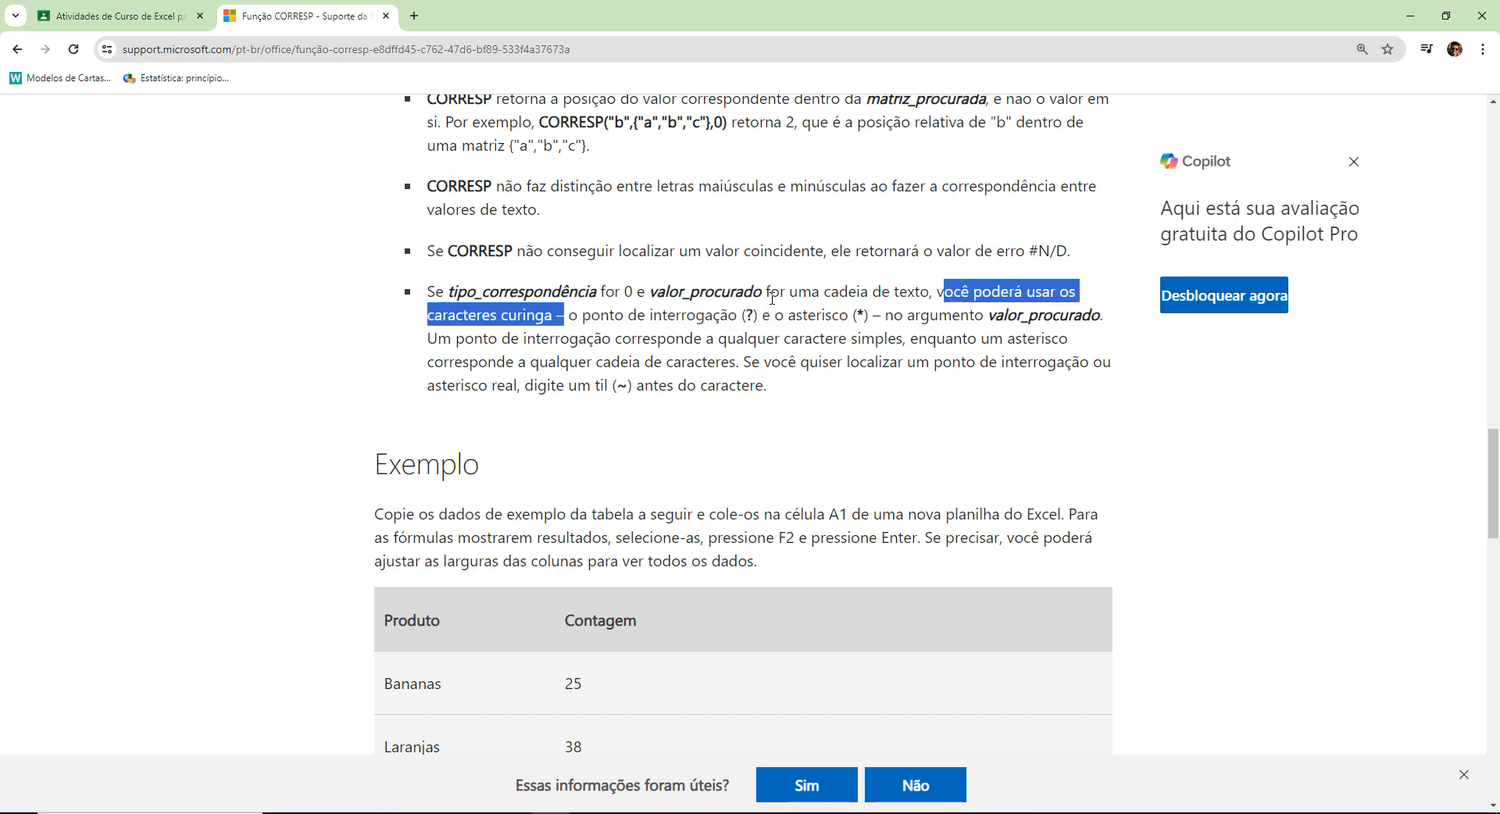
pyautogui.moveTo(743, 315); pyautogui.dragTo(752, 316)
pyautogui.moveTo(851, 315); pyautogui.dragTo(862, 316)
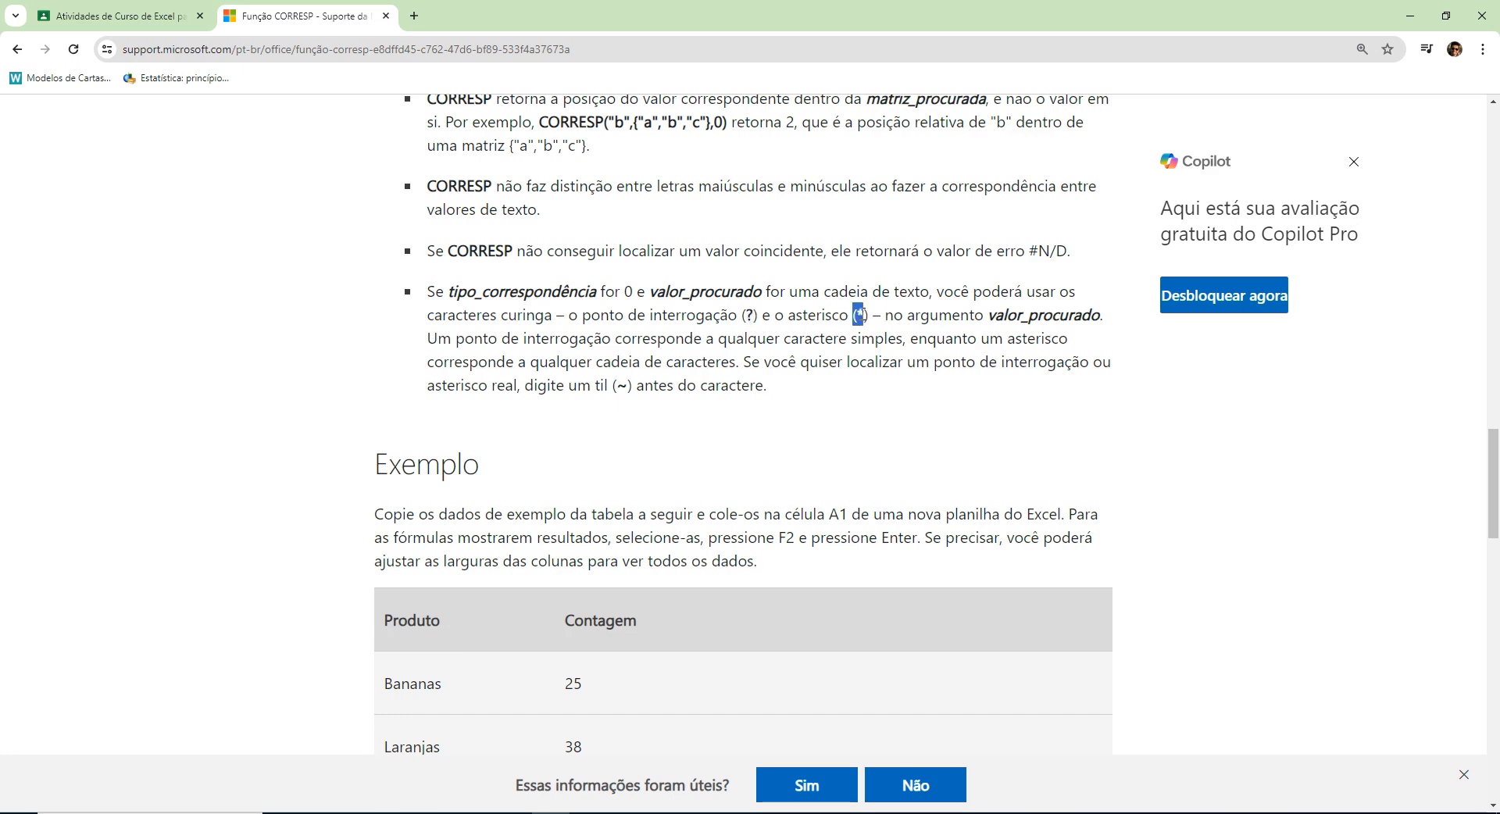
pyautogui.doubleClick(931, 313)
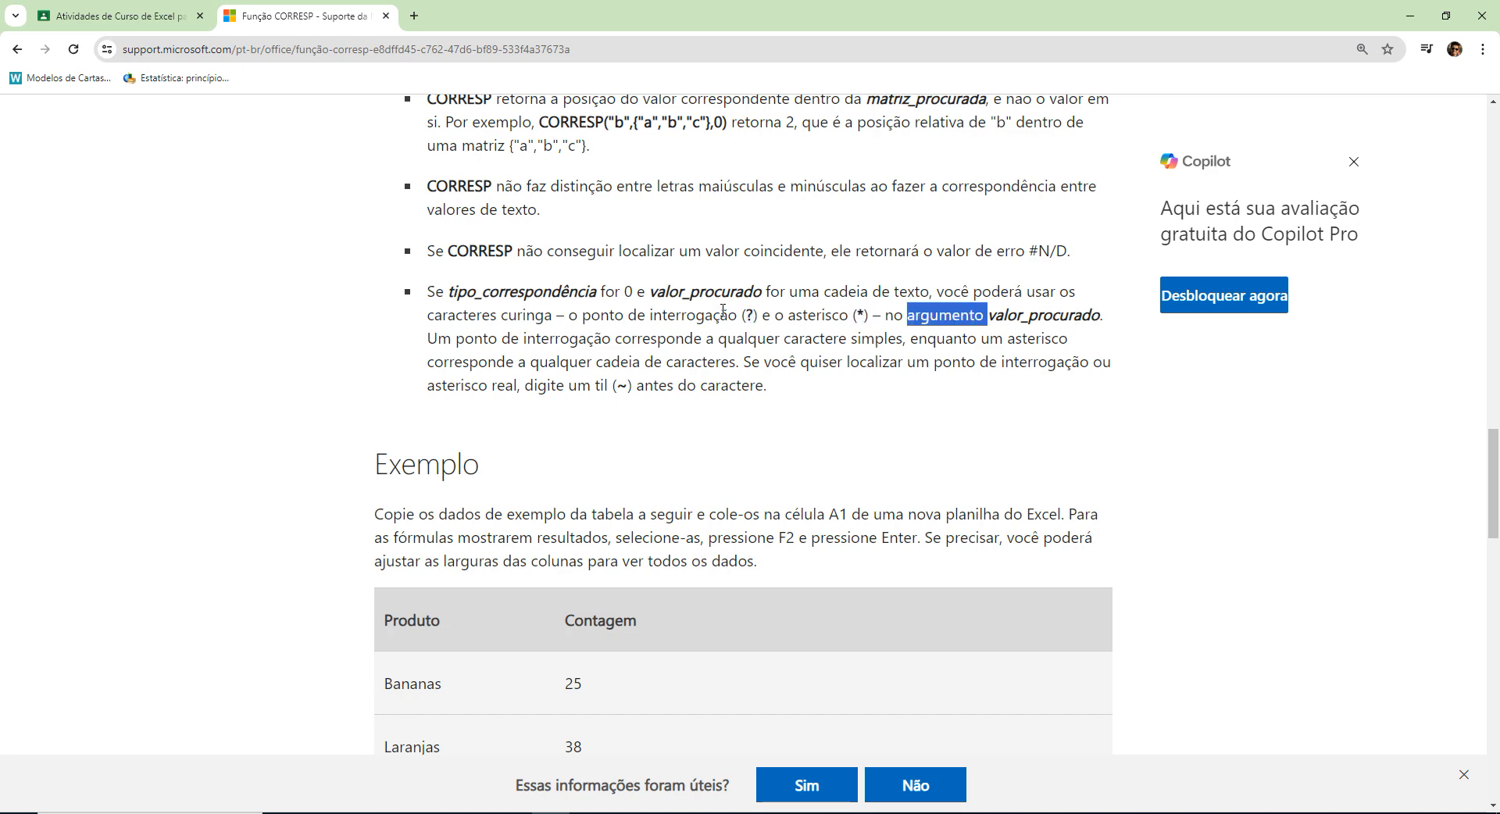
pyautogui.doubleClick(1043, 315)
pyautogui.doubleClick(941, 319)
pyautogui.click(1028, 319)
# Look over the example table of CORRESP formulas and reread how the question mark and asterisk wildcards work.
pyautogui.scroll(-7, 879, 392)
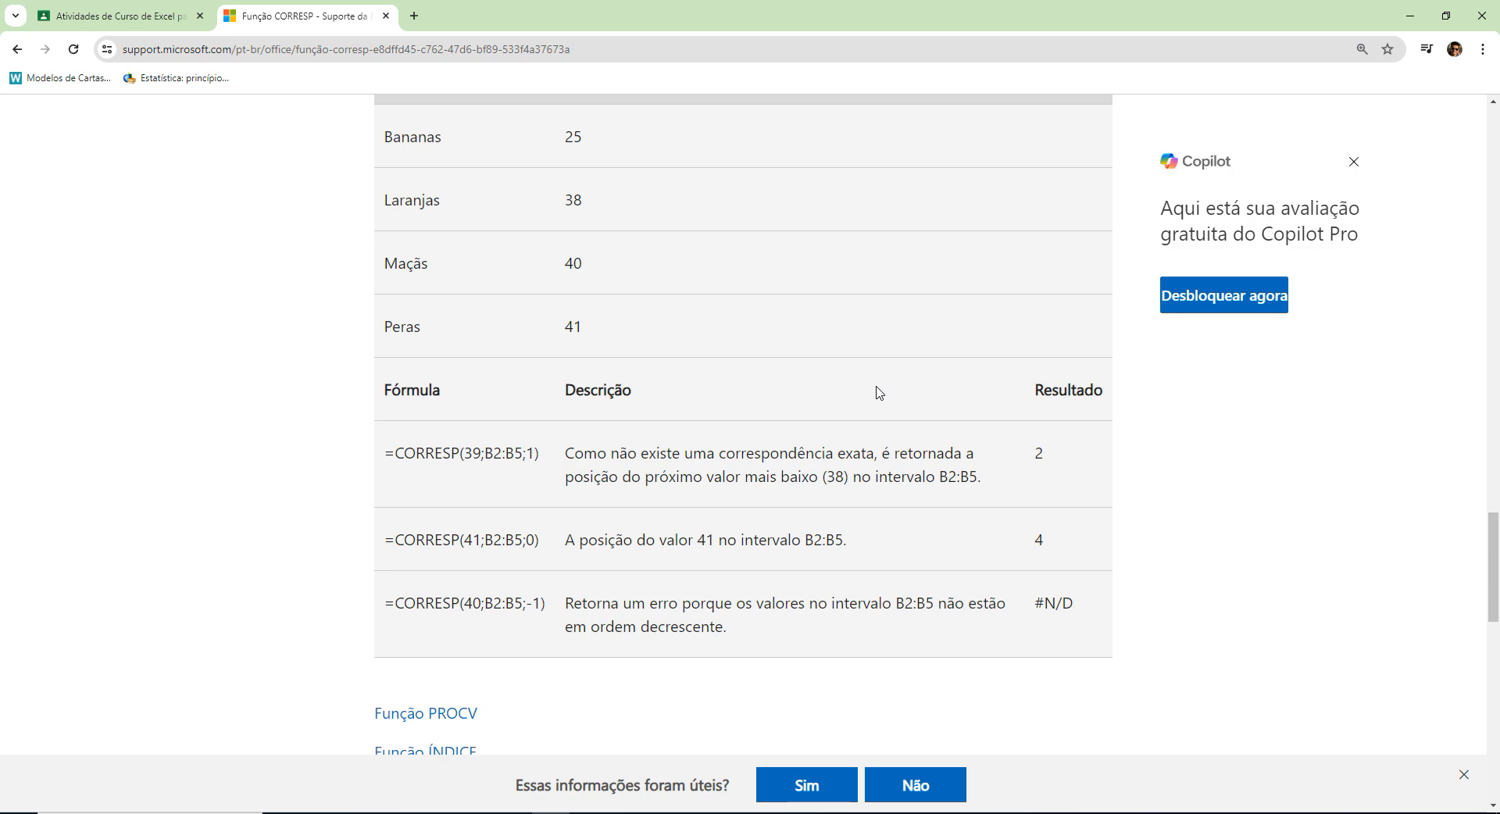
pyautogui.scroll(-4, 879, 392)
pyautogui.scroll(14, 879, 392)
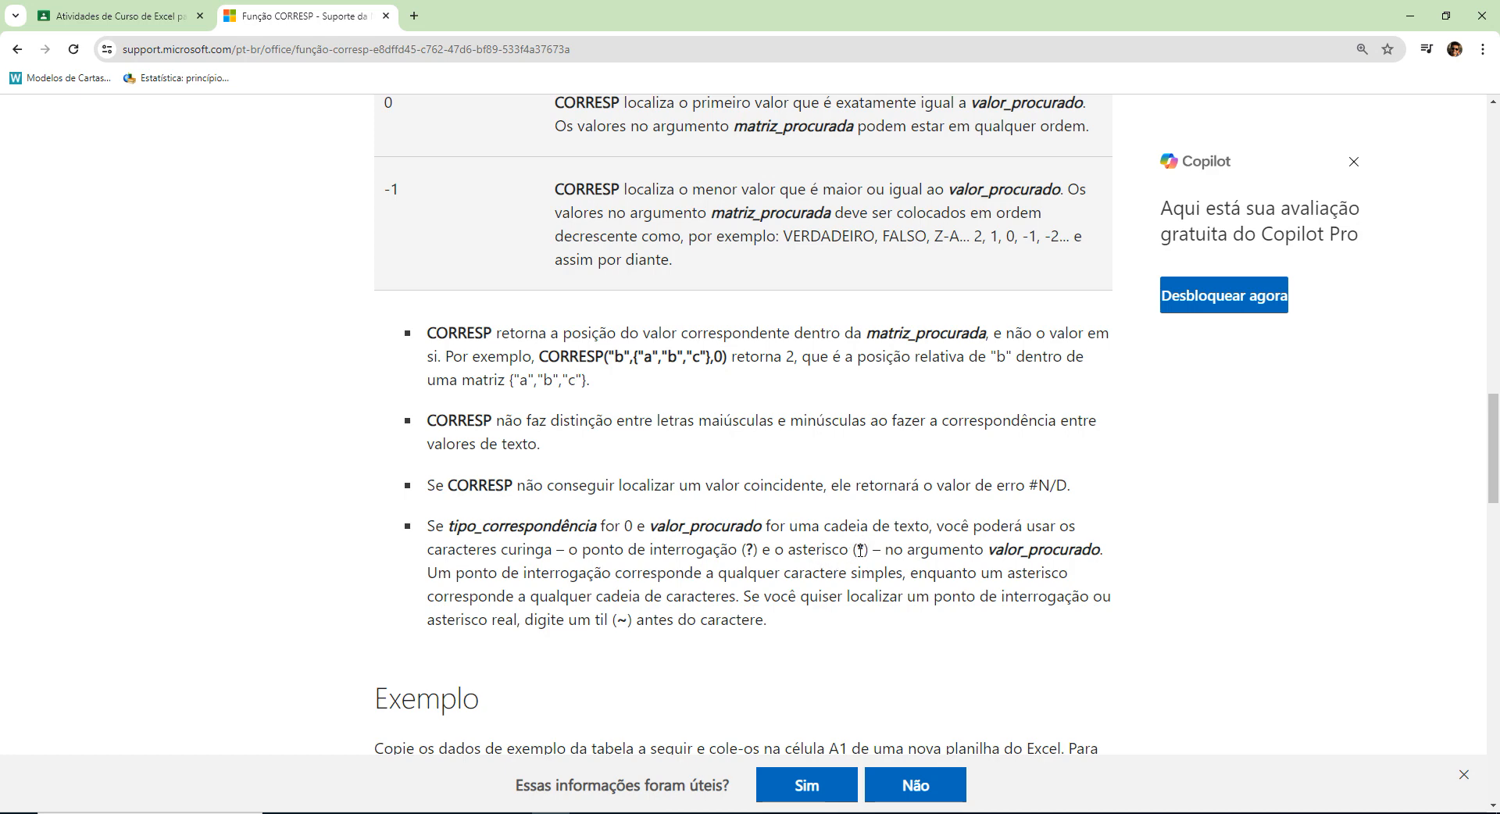
pyautogui.moveTo(856, 551); pyautogui.dragTo(867, 551)
pyautogui.moveTo(440, 575); pyautogui.dragTo(735, 605)
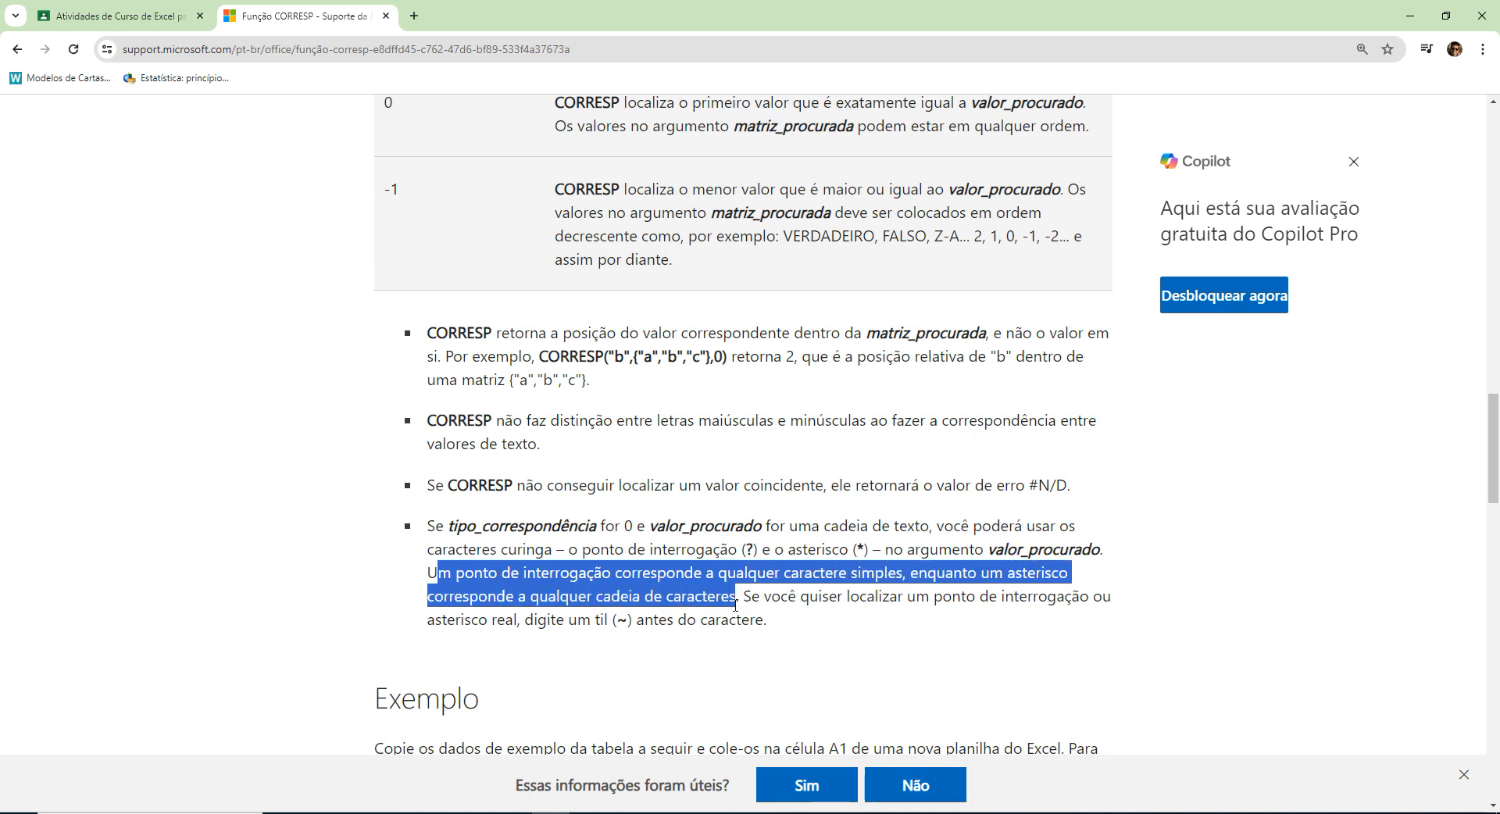
pyautogui.doubleClick(821, 600)
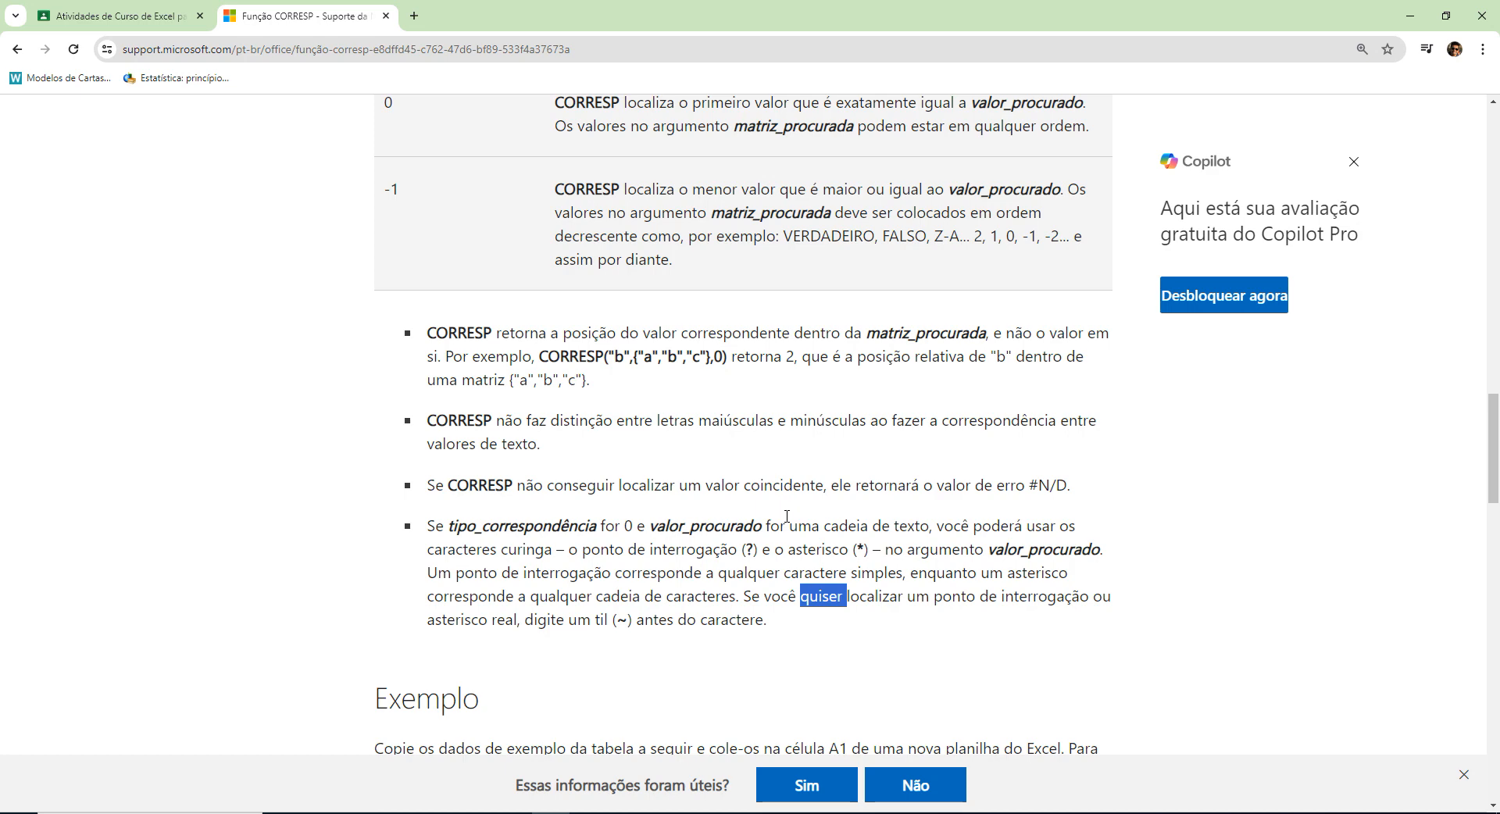
# Reread the note on putting a tilde before a literal wildcard and review the example table of CORRESP formulas.
pyautogui.click(773, 532)
pyautogui.scroll(-1, 807, 509)
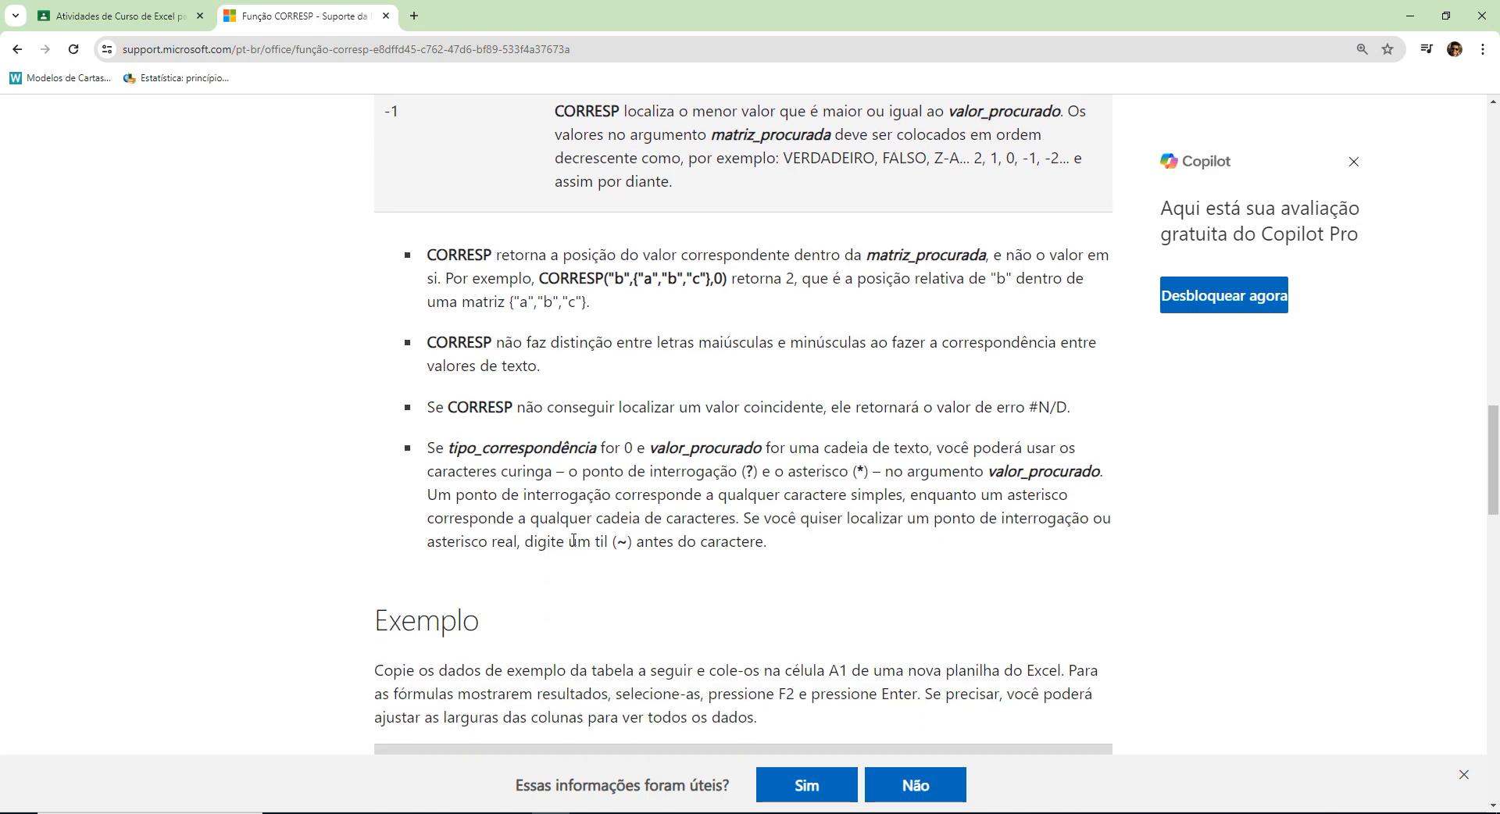
pyautogui.scroll(-3, 863, 522)
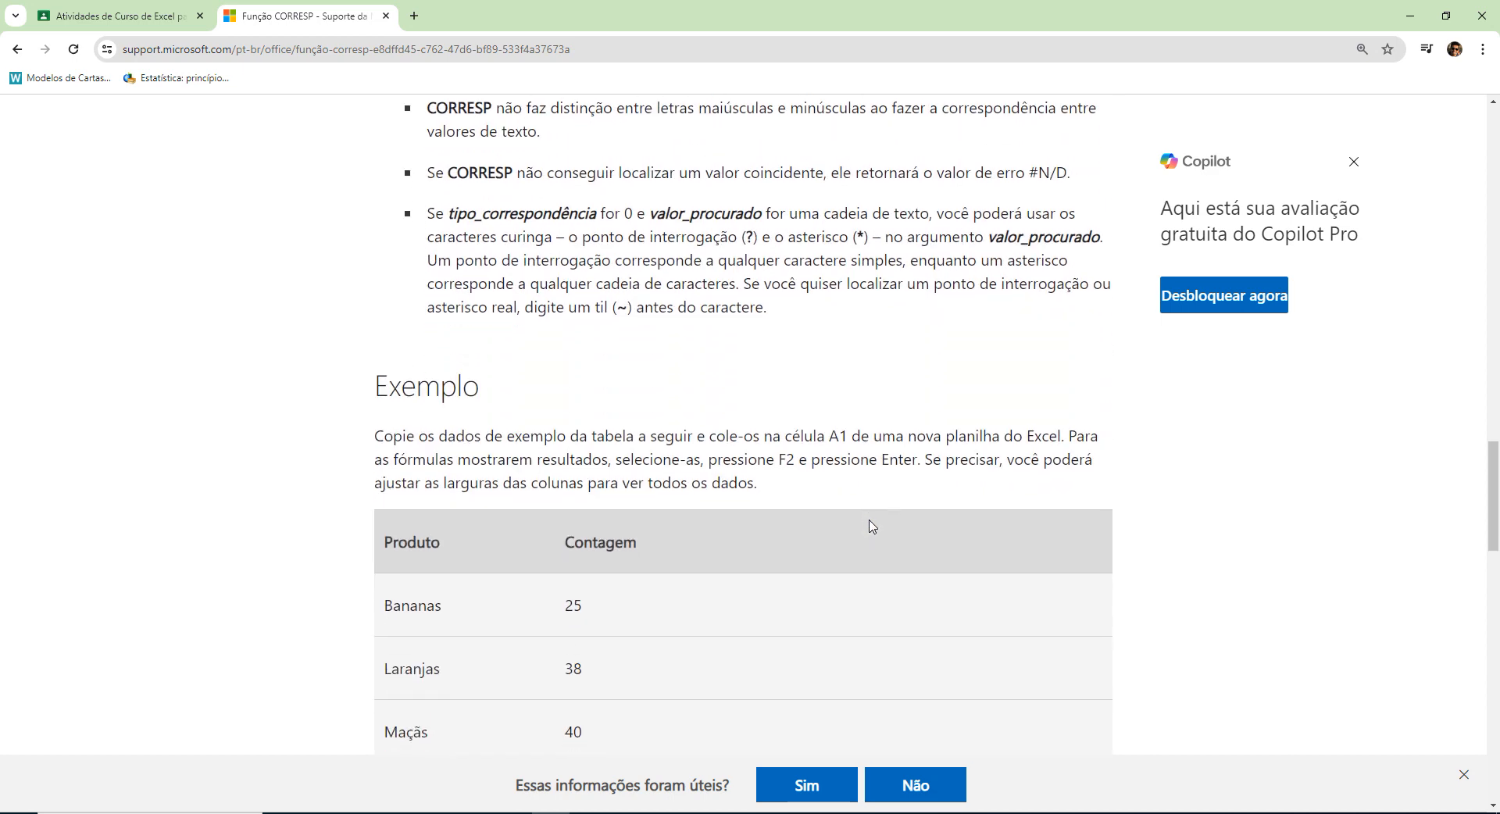
pyautogui.scroll(1, 873, 524)
pyautogui.moveTo(851, 236); pyautogui.dragTo(864, 238)
pyautogui.moveTo(617, 308); pyautogui.dragTo(627, 309)
pyautogui.scroll(-6, 1041, 462)
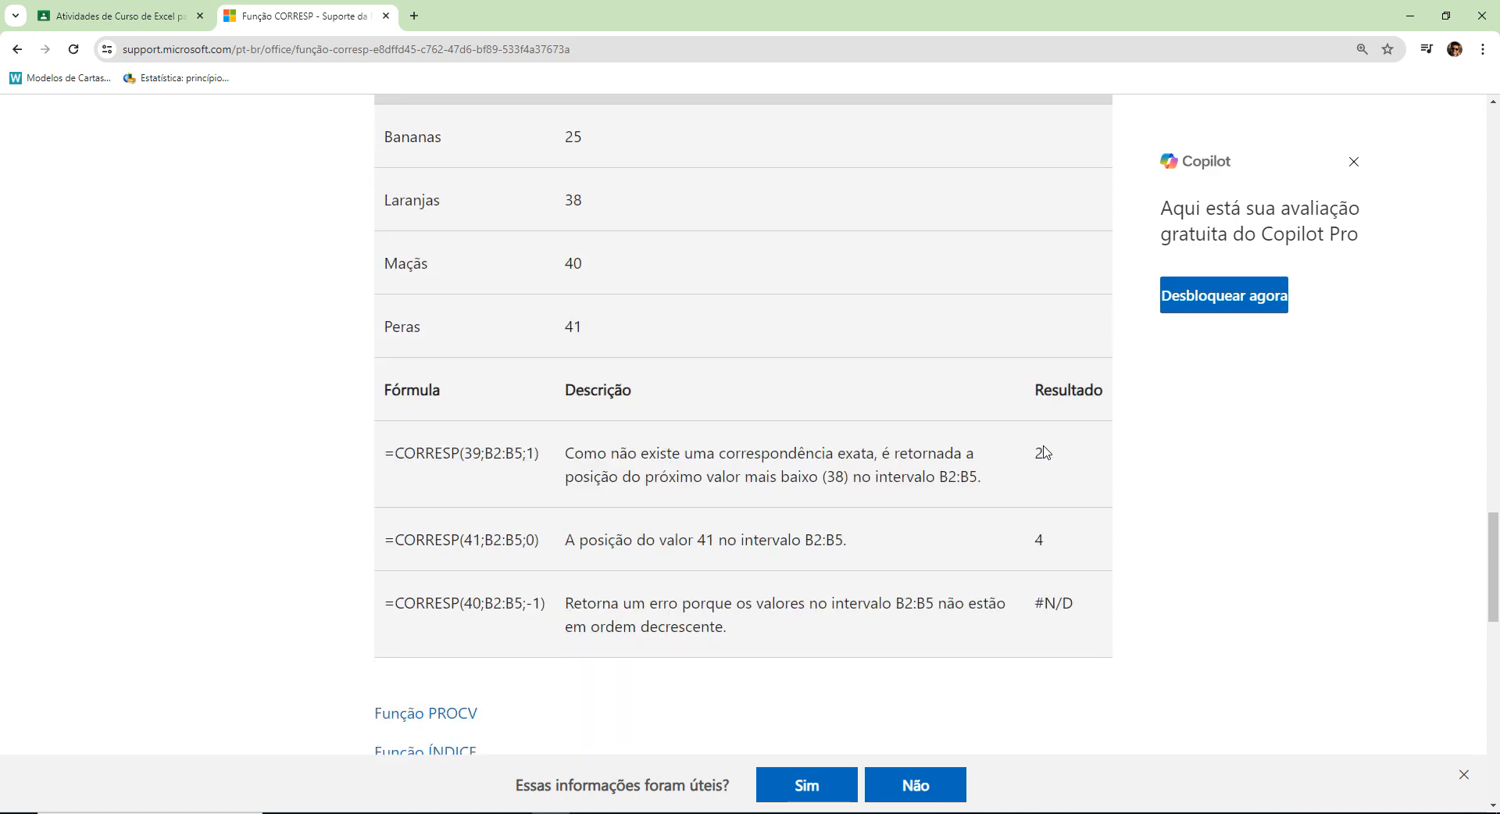
pyautogui.scroll(1, 1046, 450)
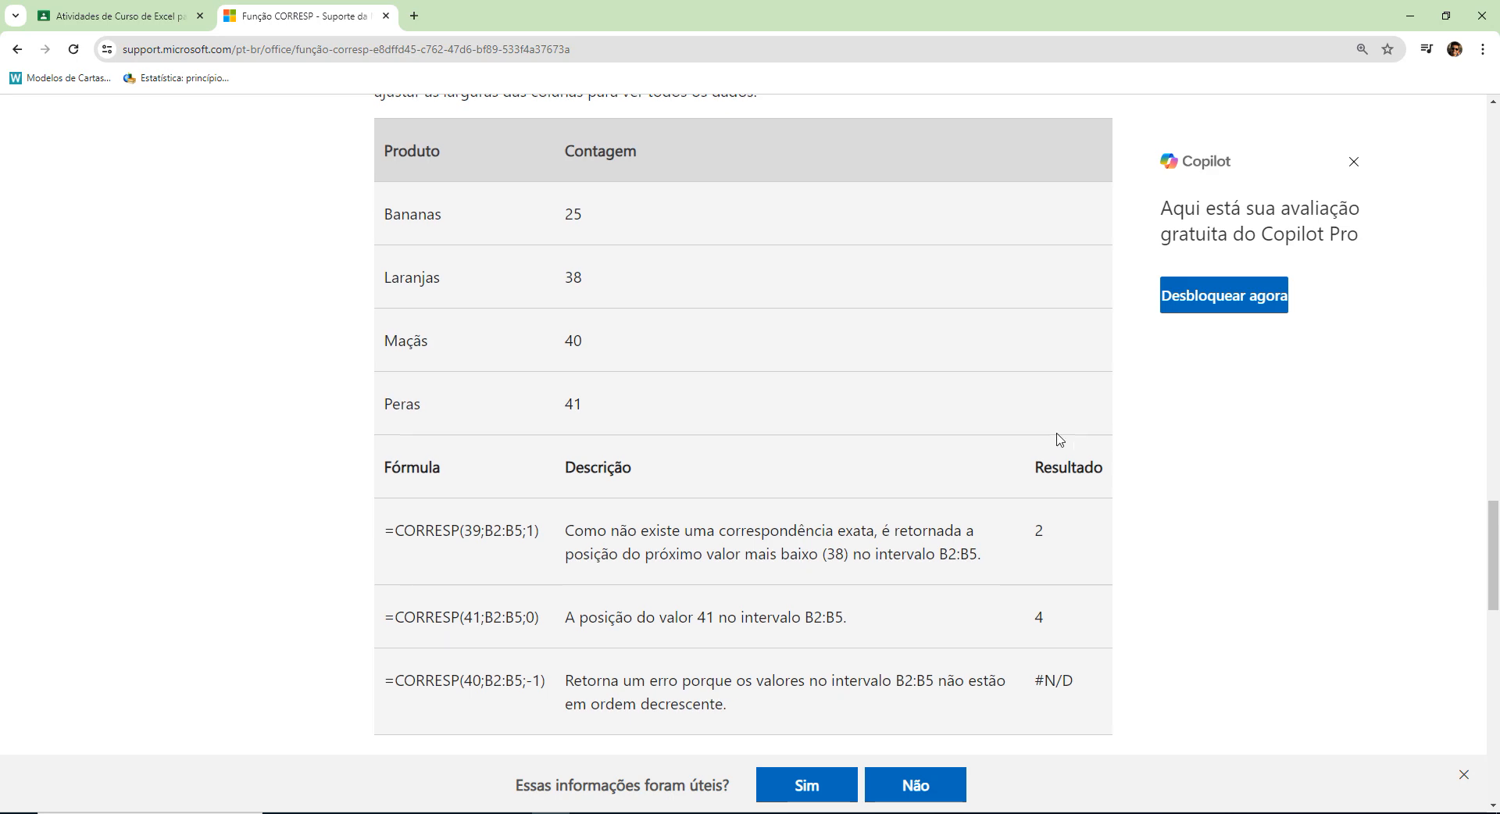
# Open the related article on the ÍNDICE function and go to the arguments of its array form.
pyautogui.scroll(-5, 1058, 435)
pyautogui.click(430, 366)
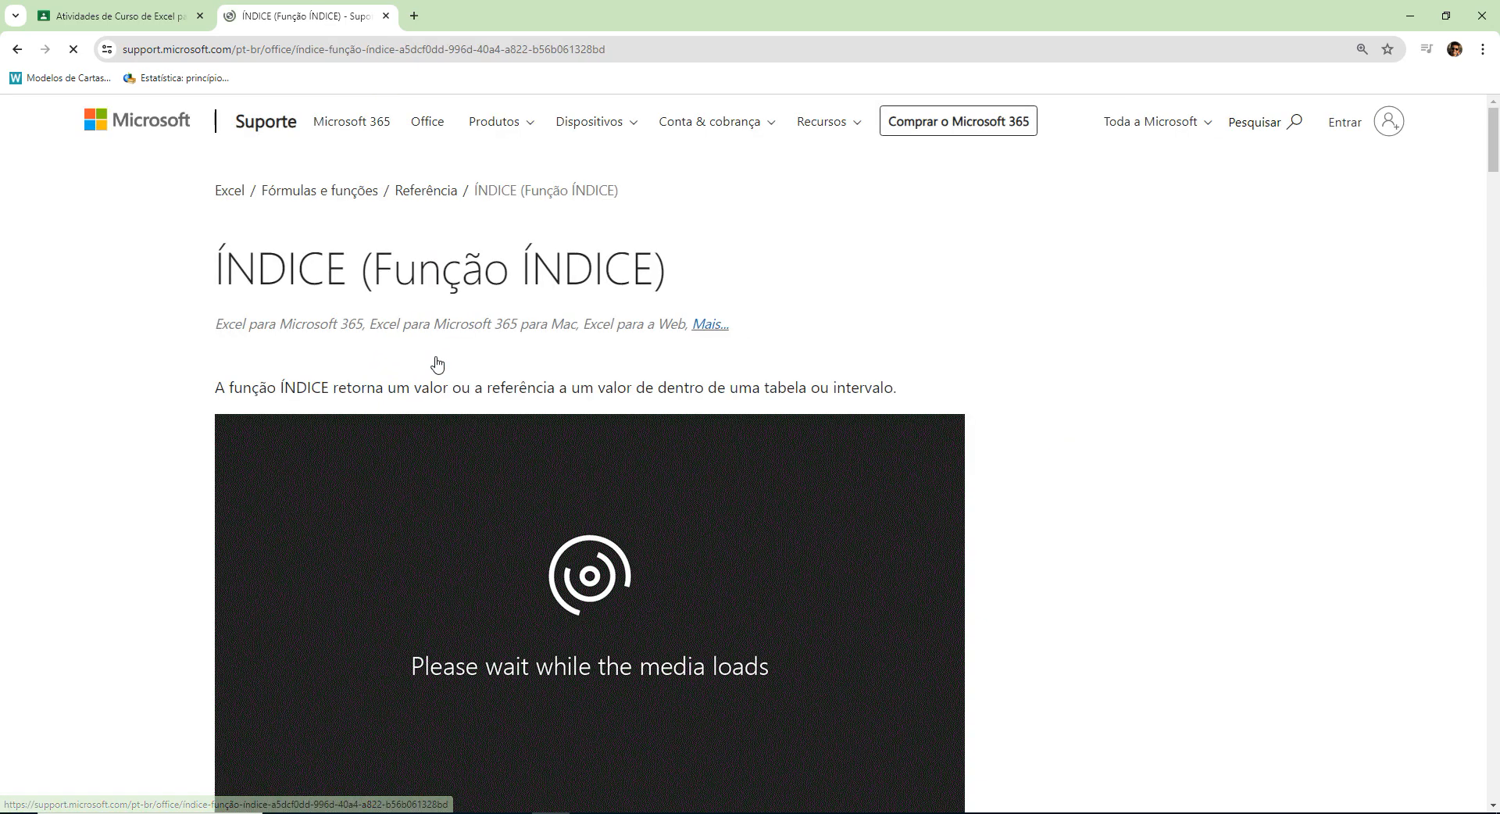
pyautogui.scroll(-5, 1203, 461)
pyautogui.scroll(-5, 1226, 490)
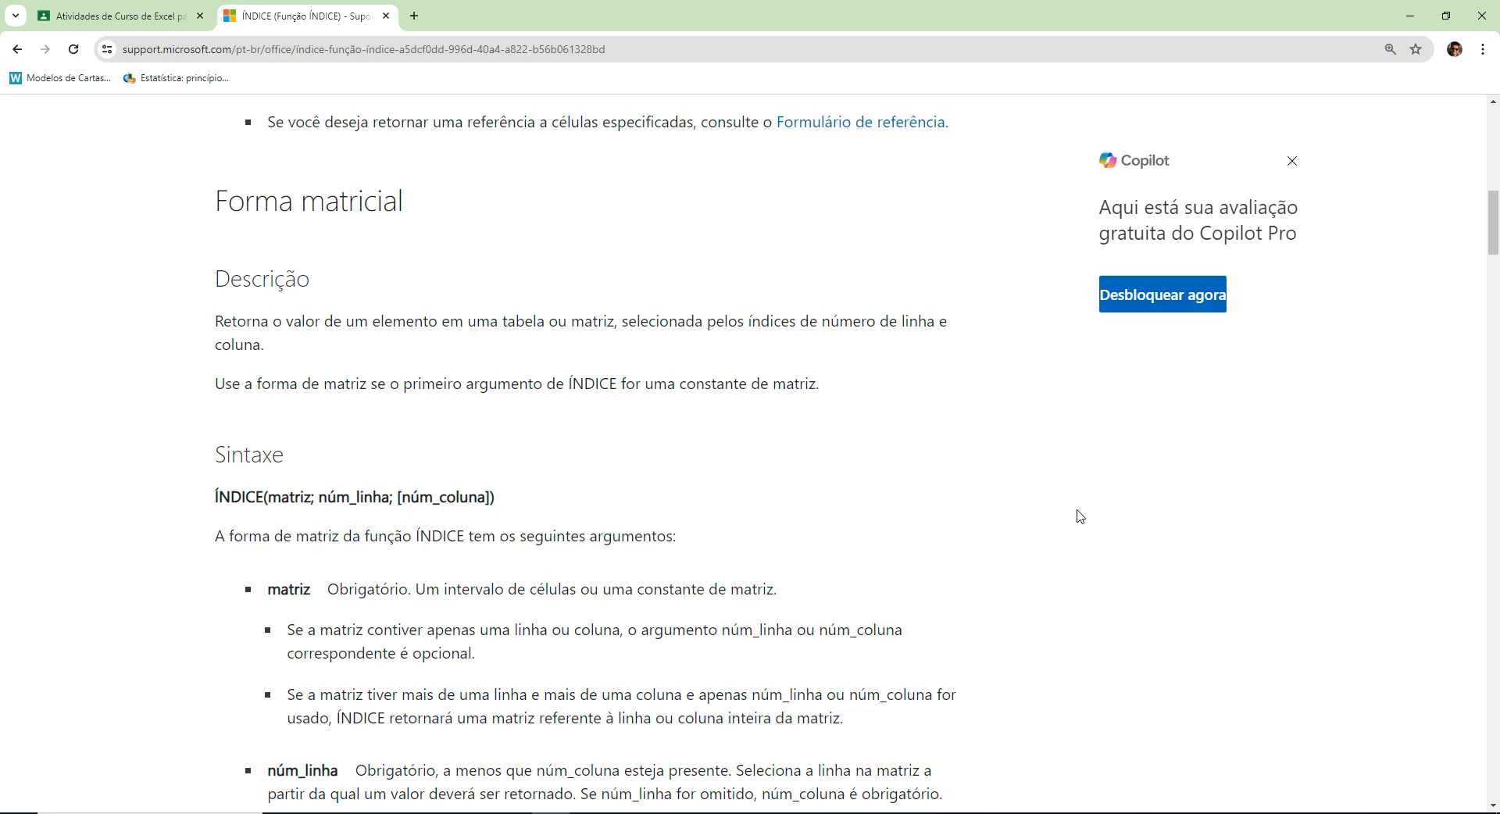
pyautogui.scroll(-5, 755, 429)
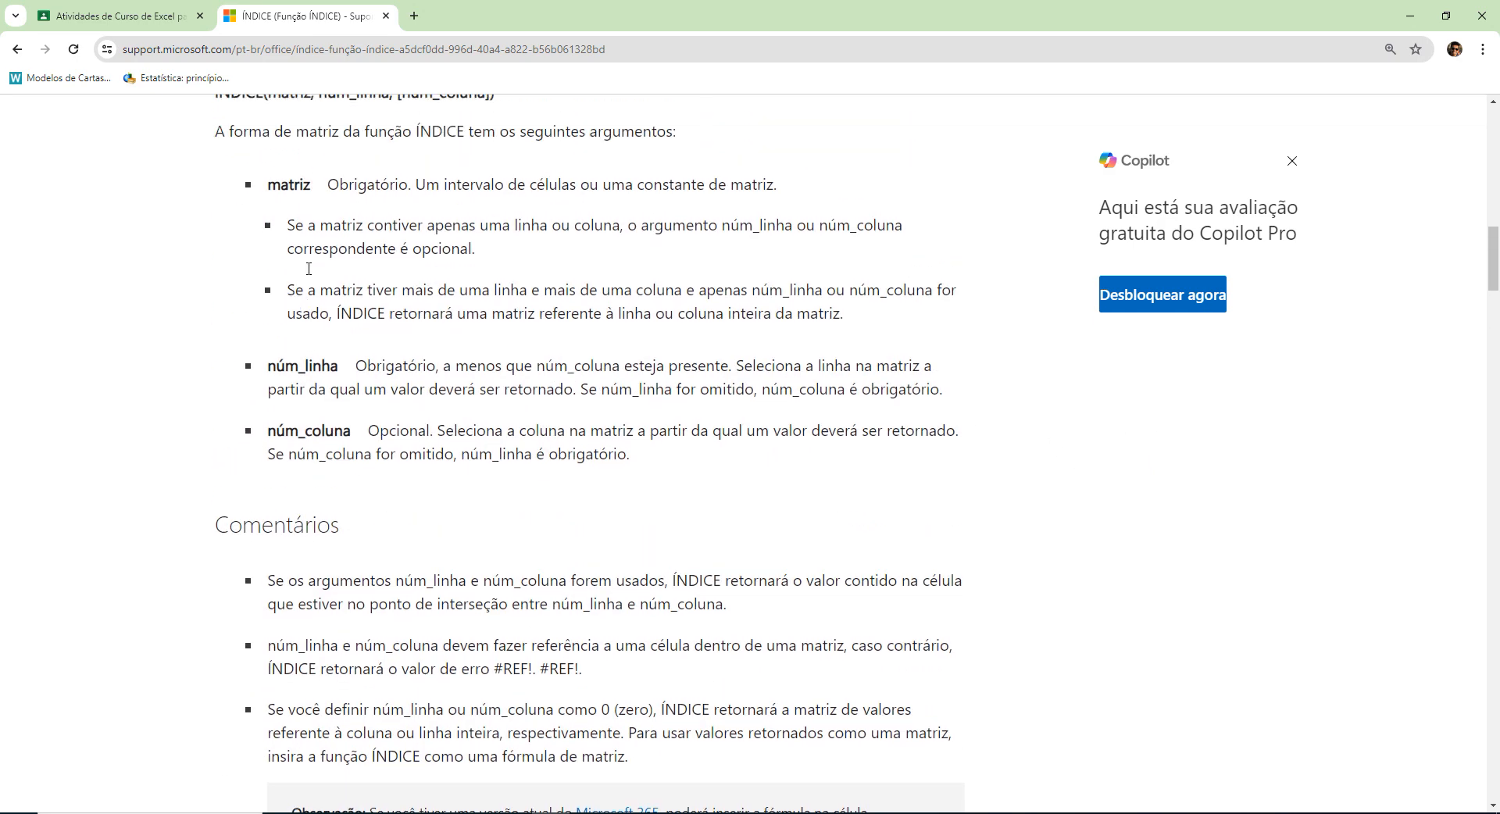
# Read the description of the matriz argument and its note on arrays with a single row or column.
pyautogui.doubleClick(284, 200)
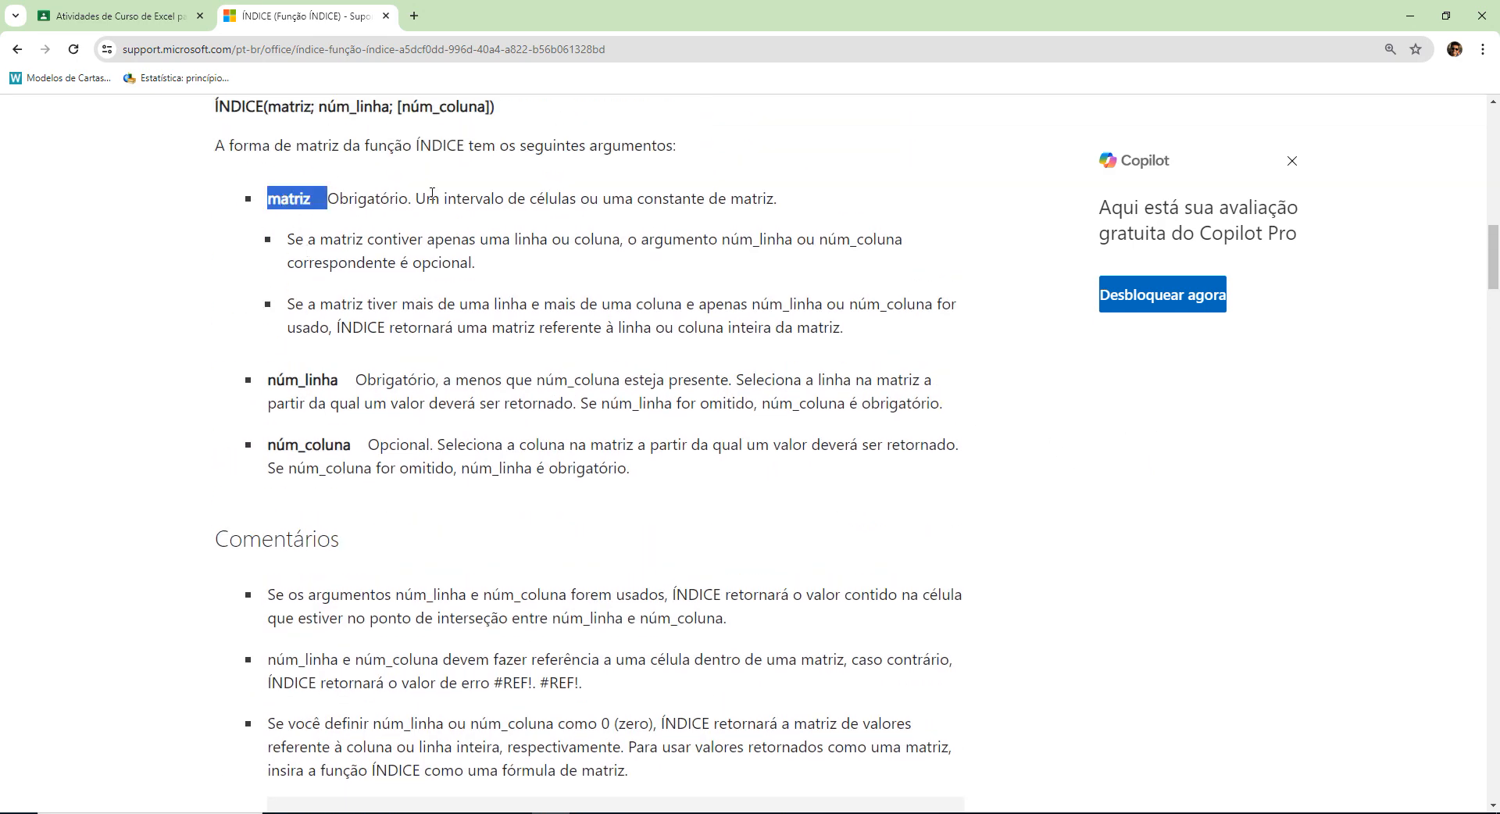
pyautogui.moveTo(416, 198); pyautogui.dragTo(776, 200)
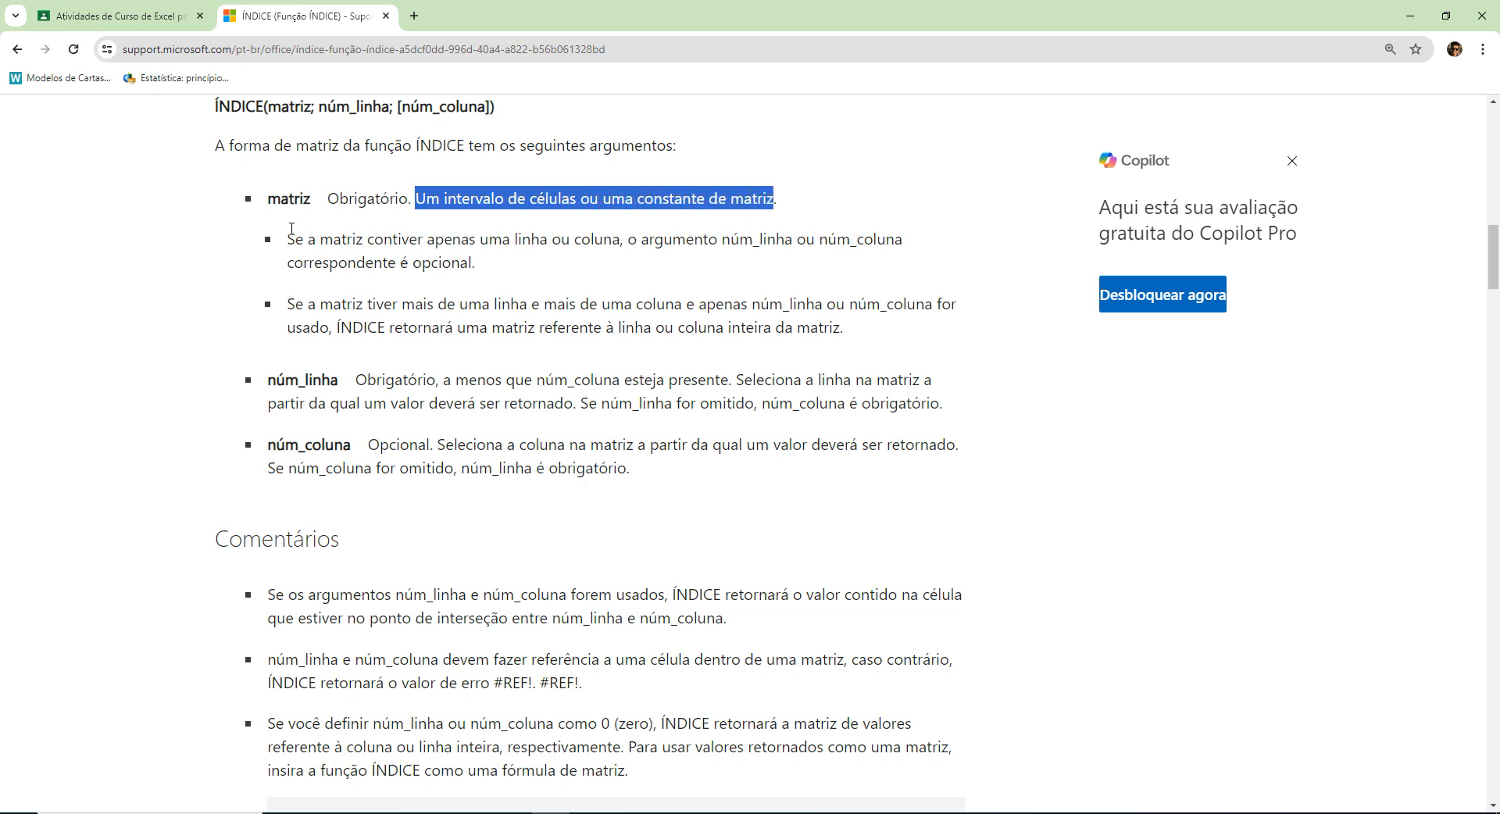
pyautogui.moveTo(289, 237); pyautogui.dragTo(470, 239)
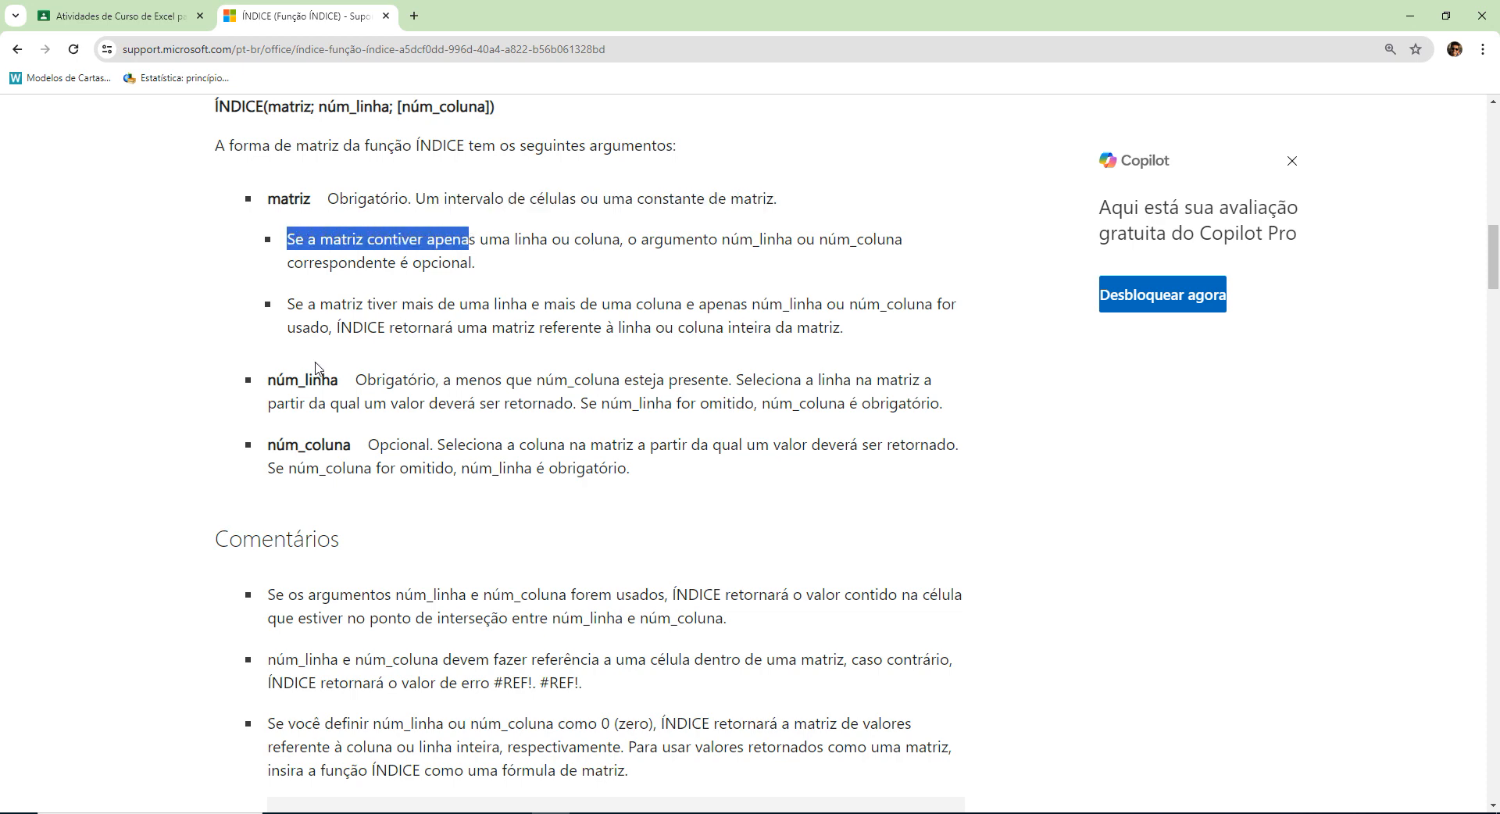
# Read when the núm_linha and núm_coluna arguments are required or optional and what each one selects.
pyautogui.doubleClick(292, 383)
pyautogui.doubleClick(397, 382)
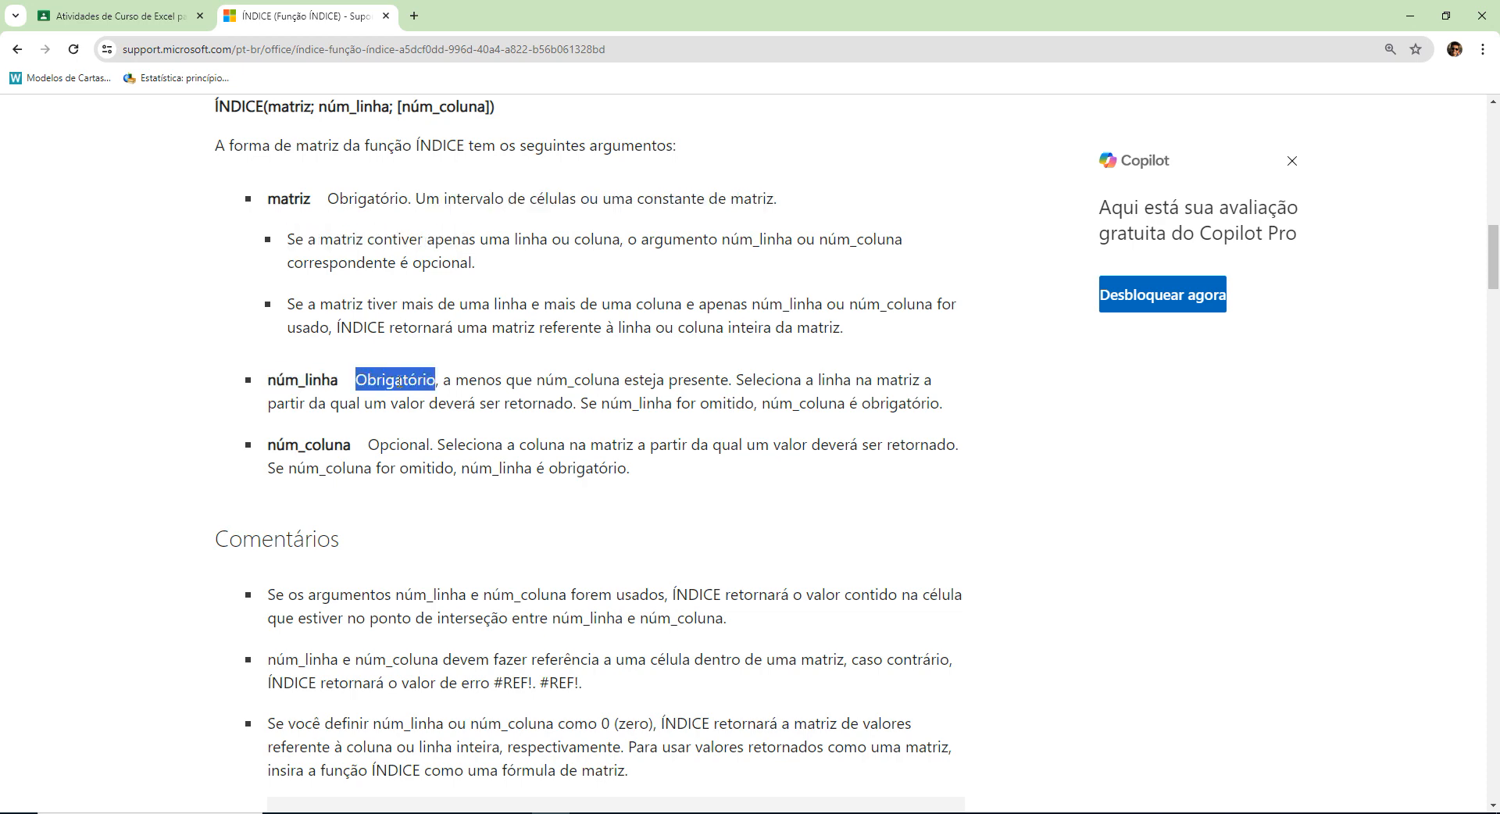
pyautogui.moveTo(445, 382); pyautogui.dragTo(726, 369)
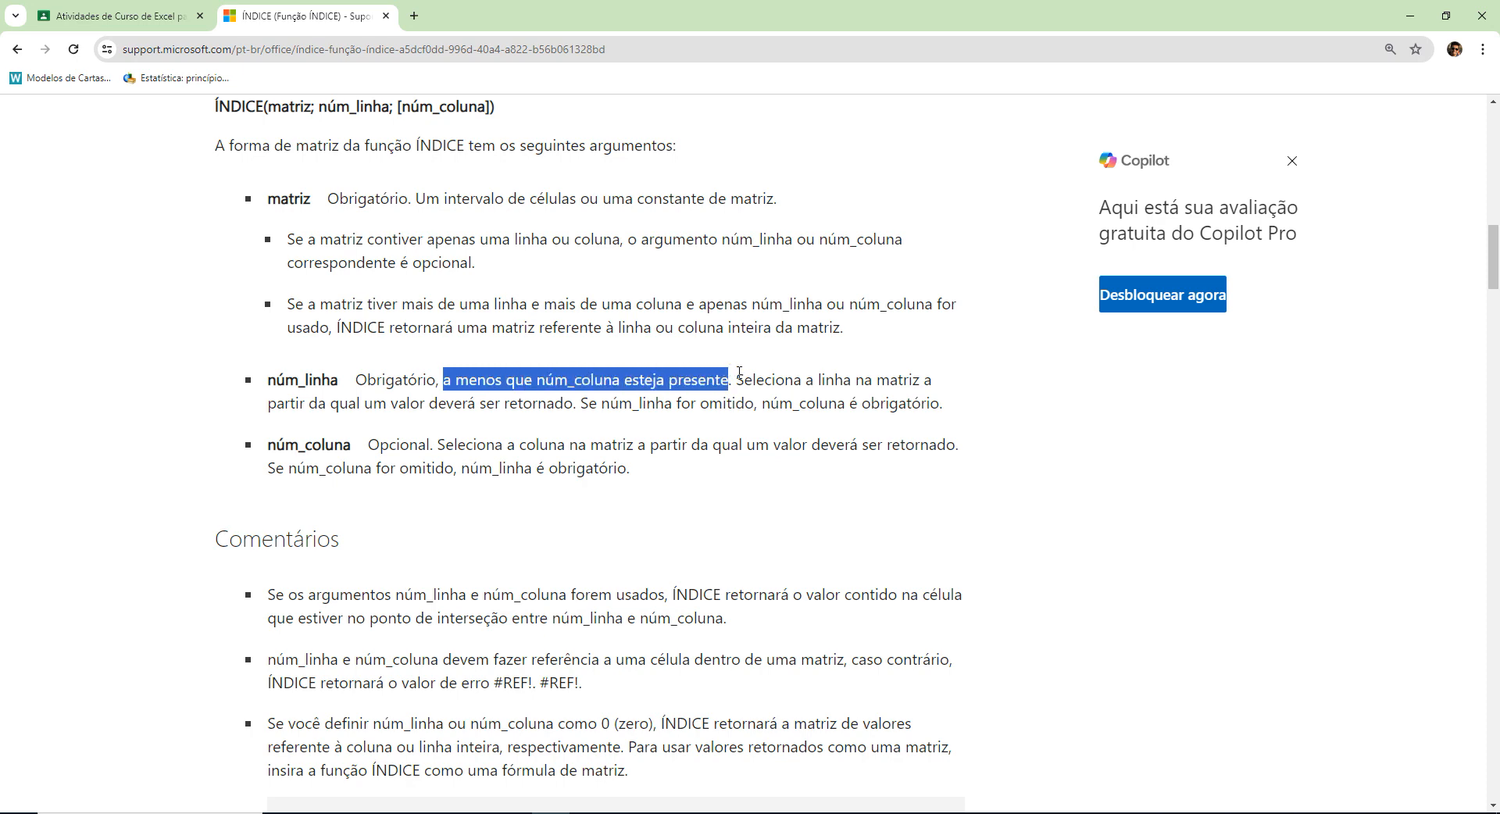
pyautogui.moveTo(737, 378); pyautogui.dragTo(949, 412)
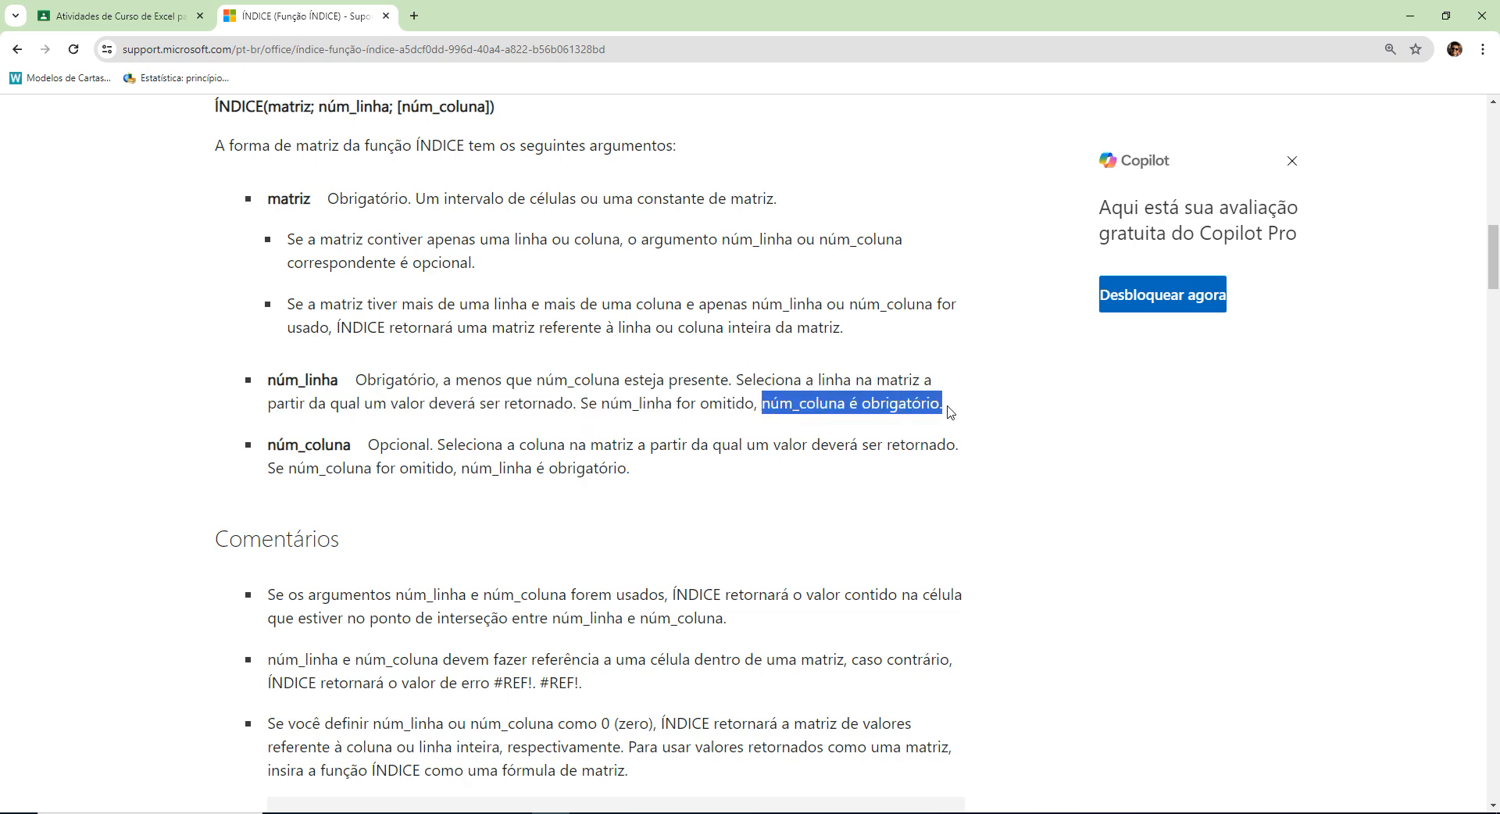
pyautogui.doubleClick(411, 451)
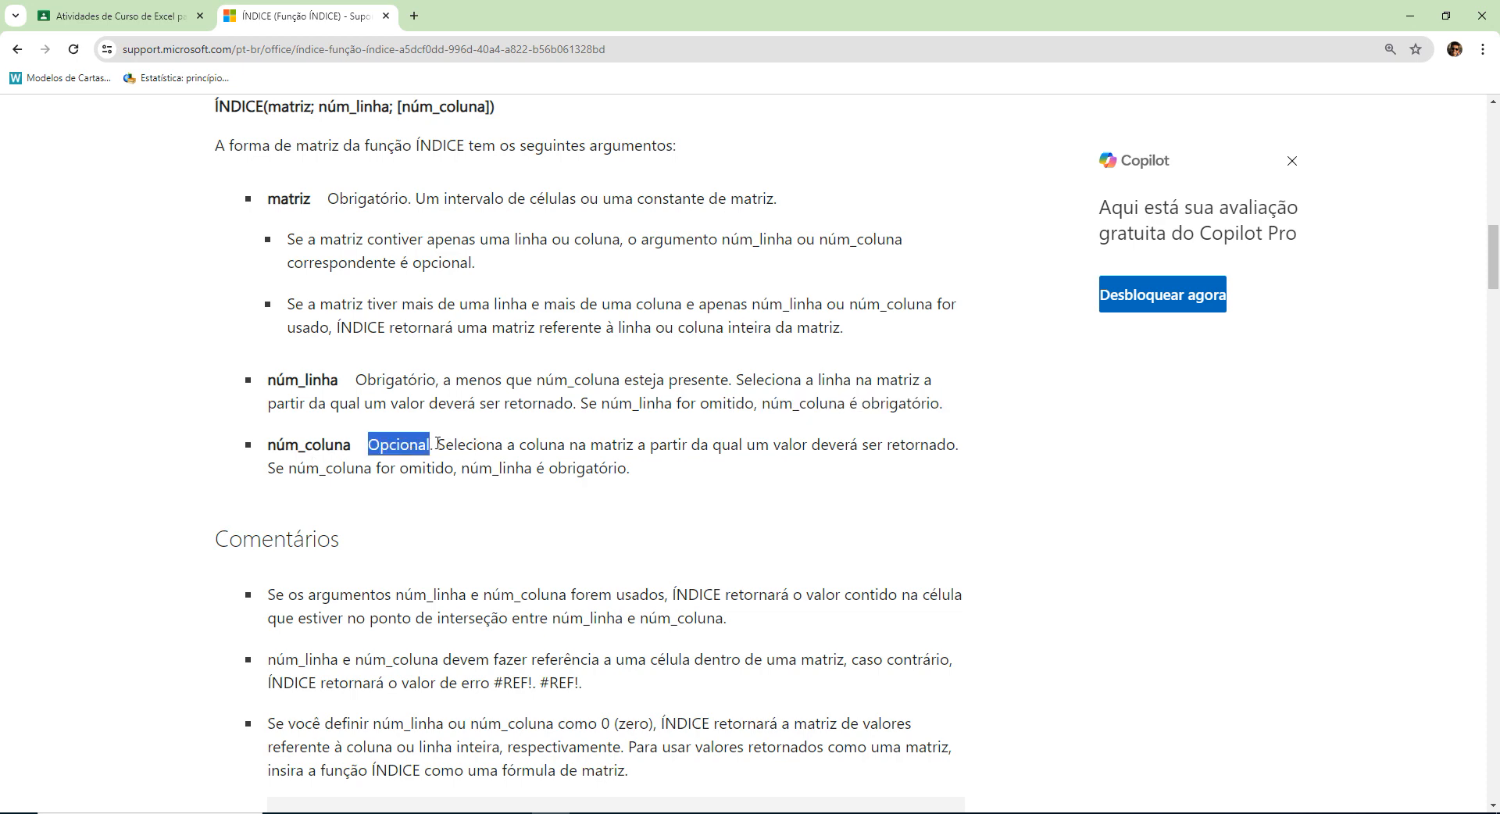
pyautogui.moveTo(439, 444); pyautogui.dragTo(900, 446)
pyautogui.click(546, 529)
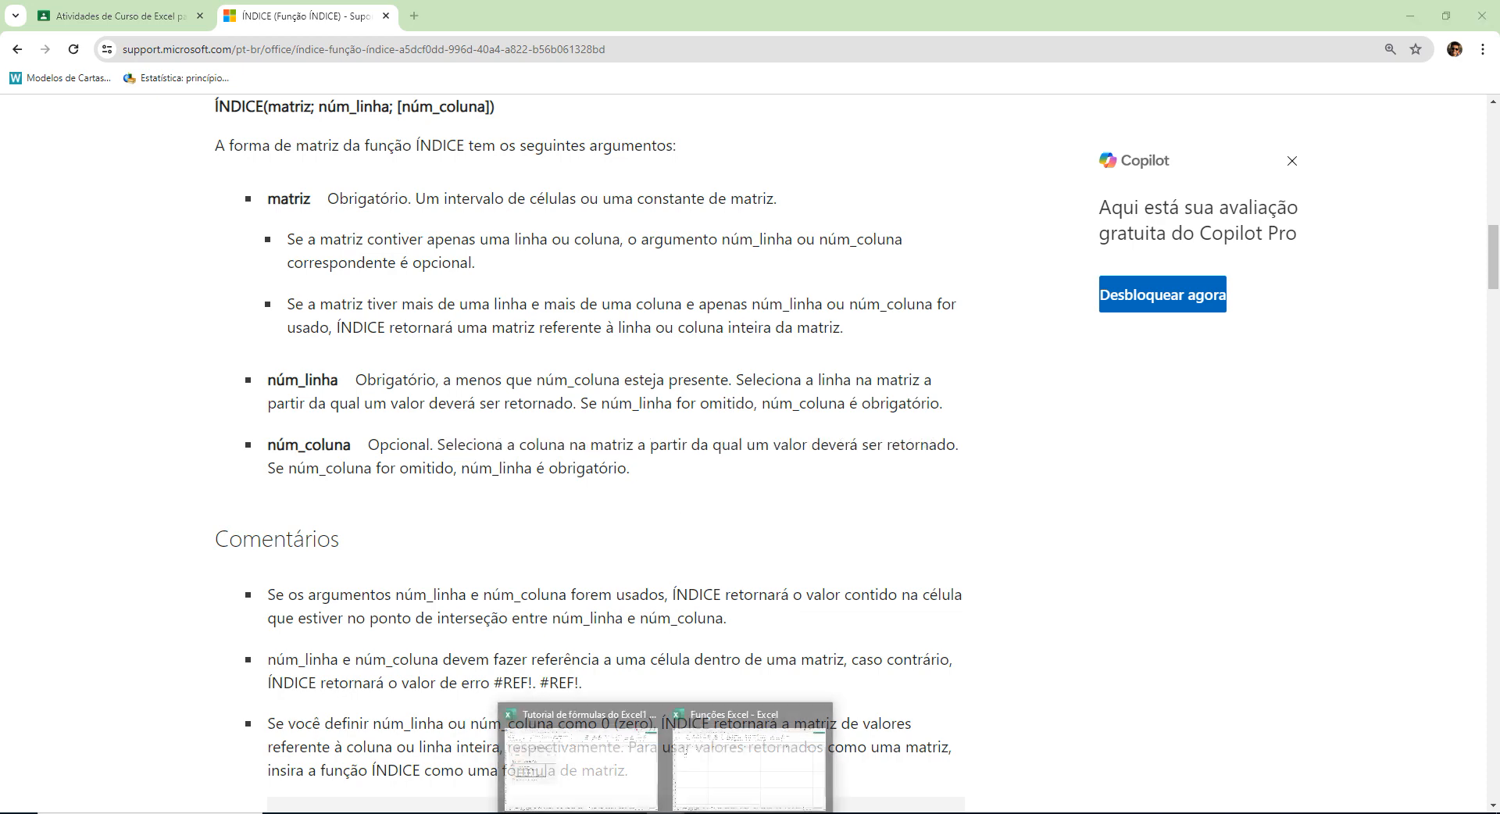
# Switch to the Funções Excel workbook in Excel and add a blank worksheet.
pyautogui.click(748, 781)
pyautogui.click(500, 398)
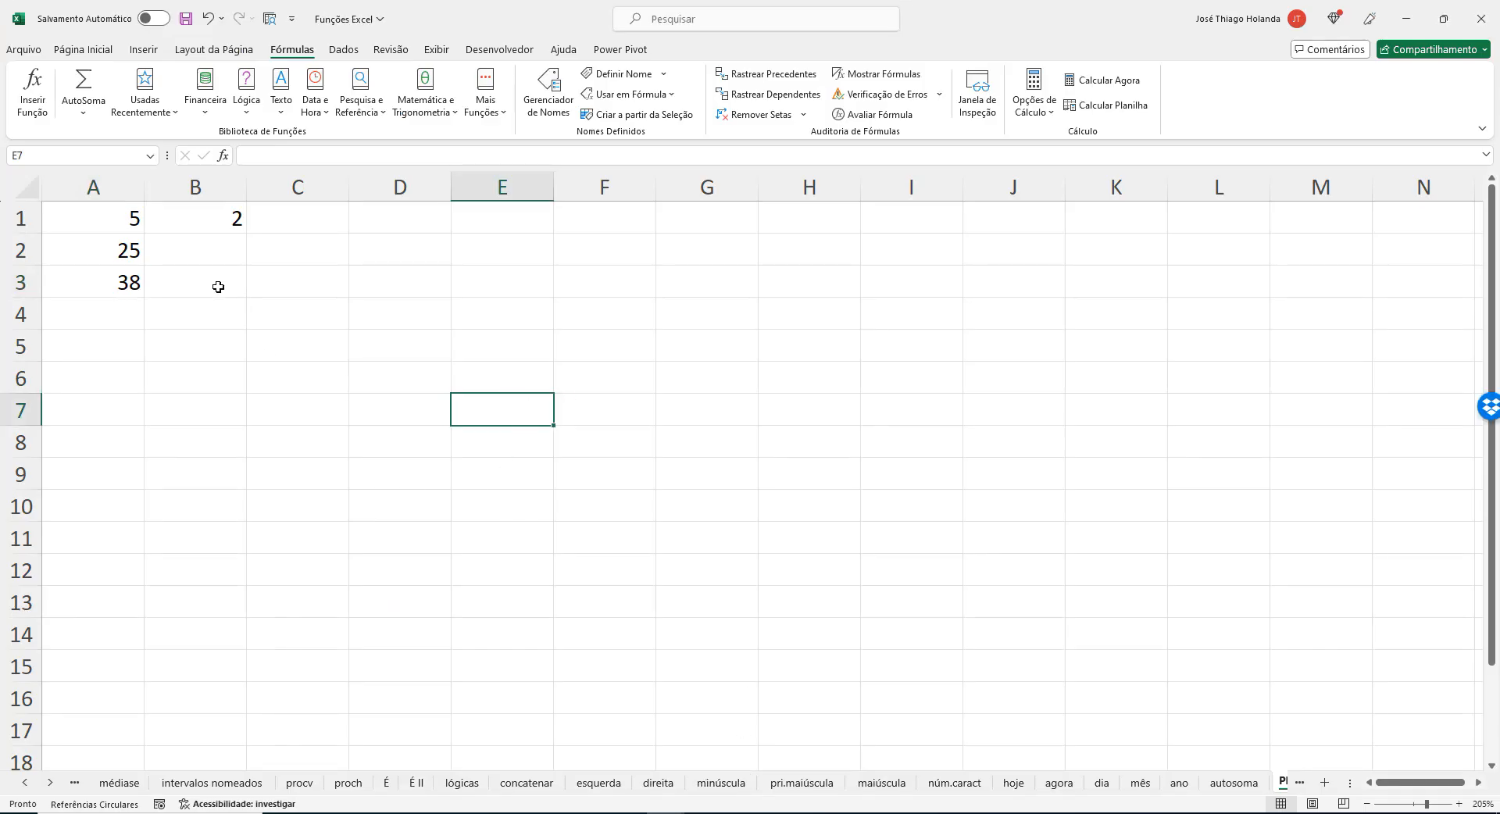
pyautogui.click(1323, 784)
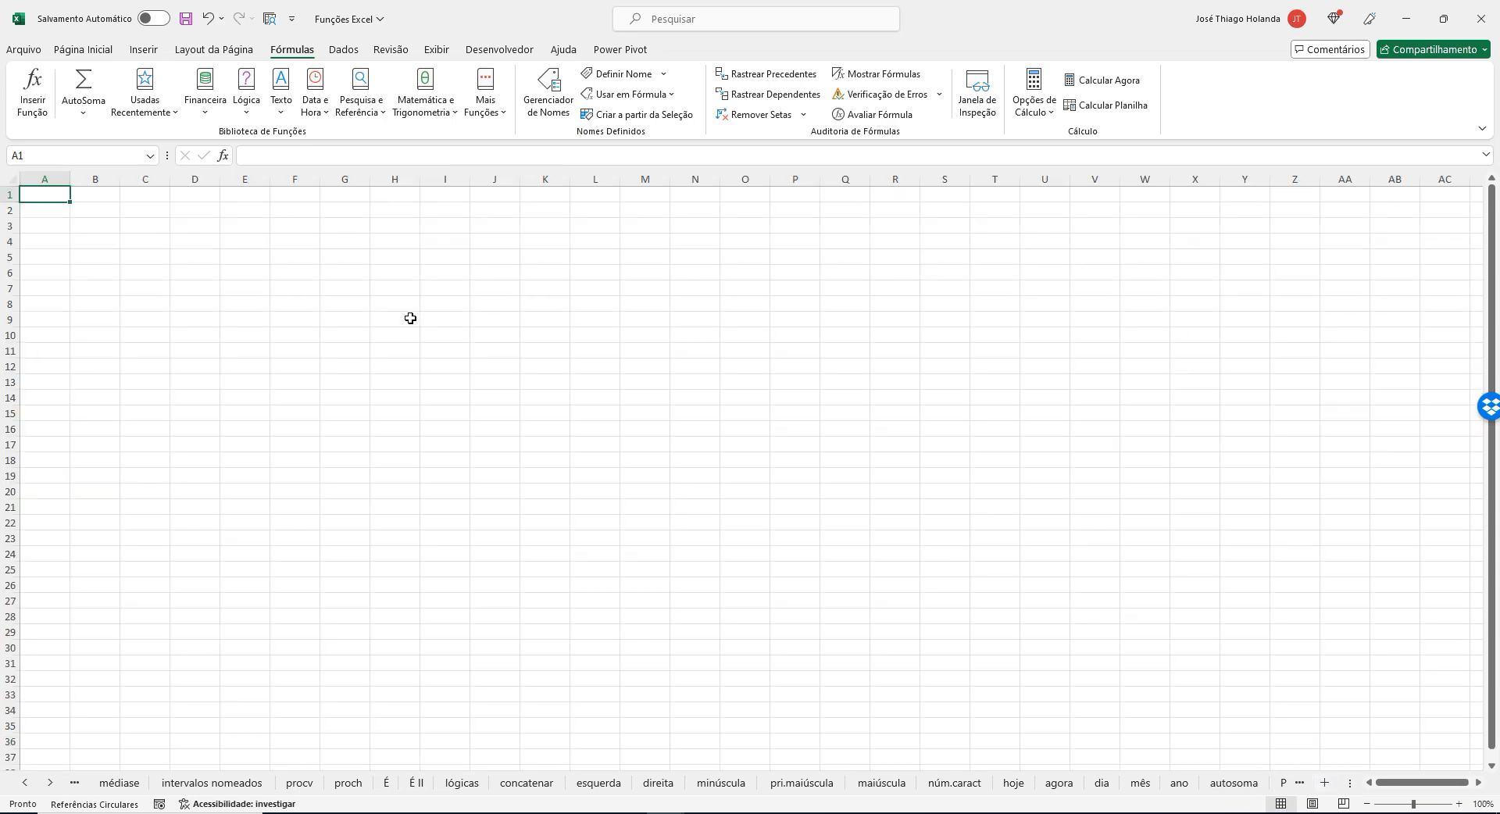
pyautogui.click(407, 318)
pyautogui.scroll(3, 282, 353)
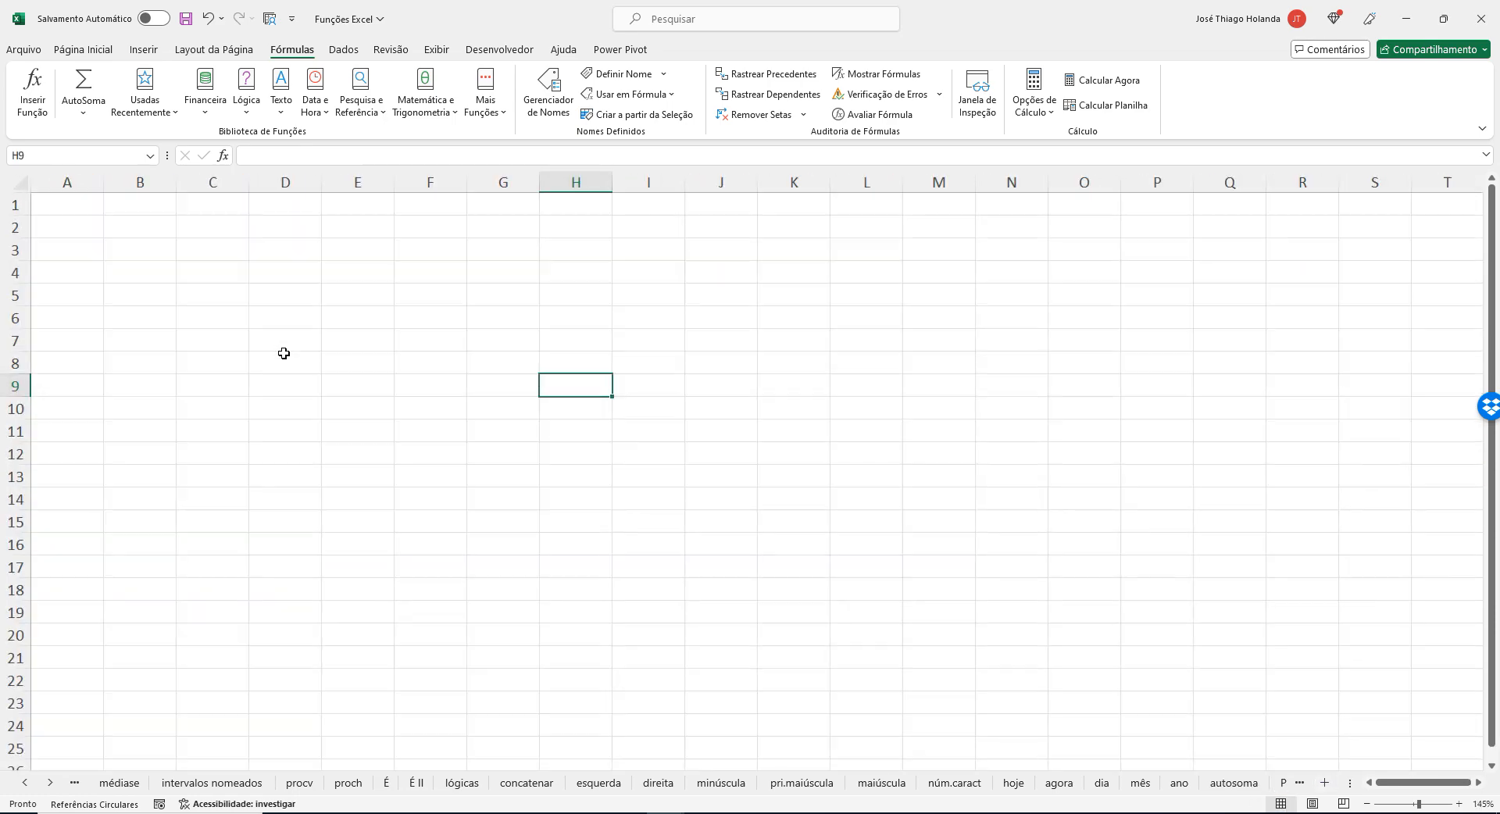
# Highlight ranges A1:L13 and D5:O20 on the blank sheet to illustrate what a matrix is.
pyautogui.moveTo(64, 203); pyautogui.dragTo(837, 466)
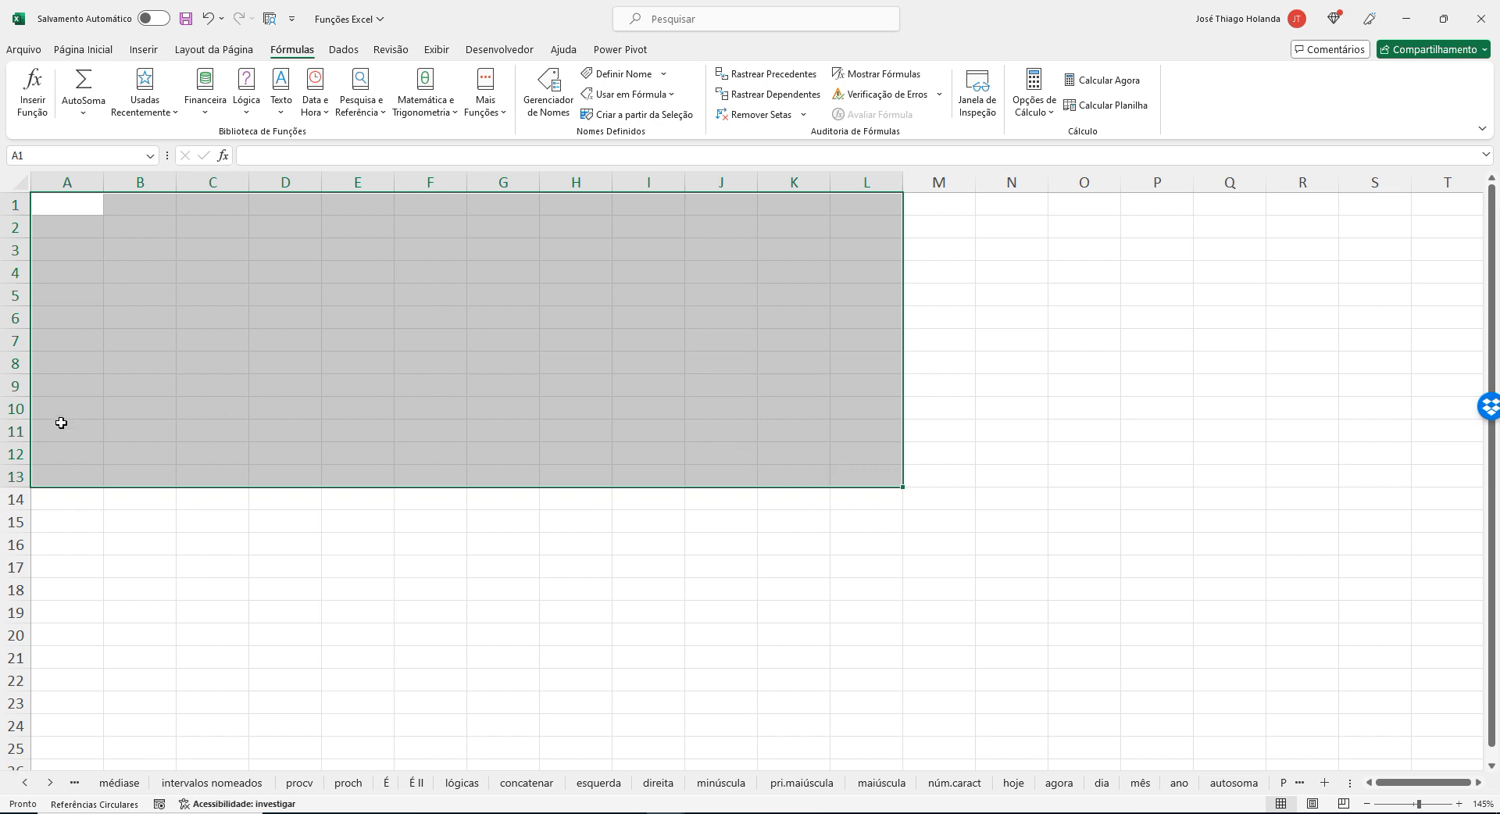
pyautogui.click(327, 379)
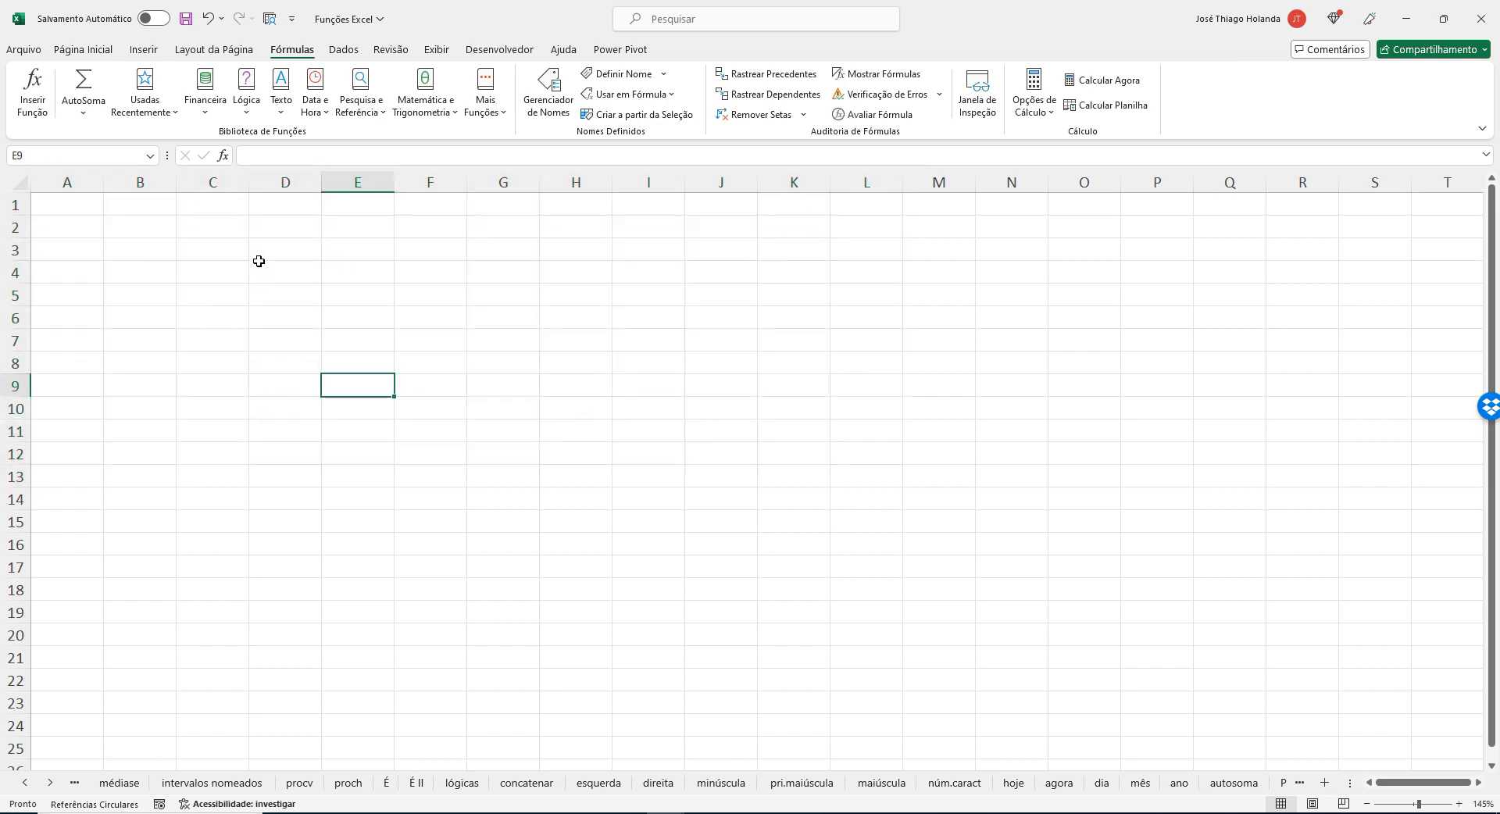
pyautogui.moveTo(274, 300); pyautogui.dragTo(1082, 632)
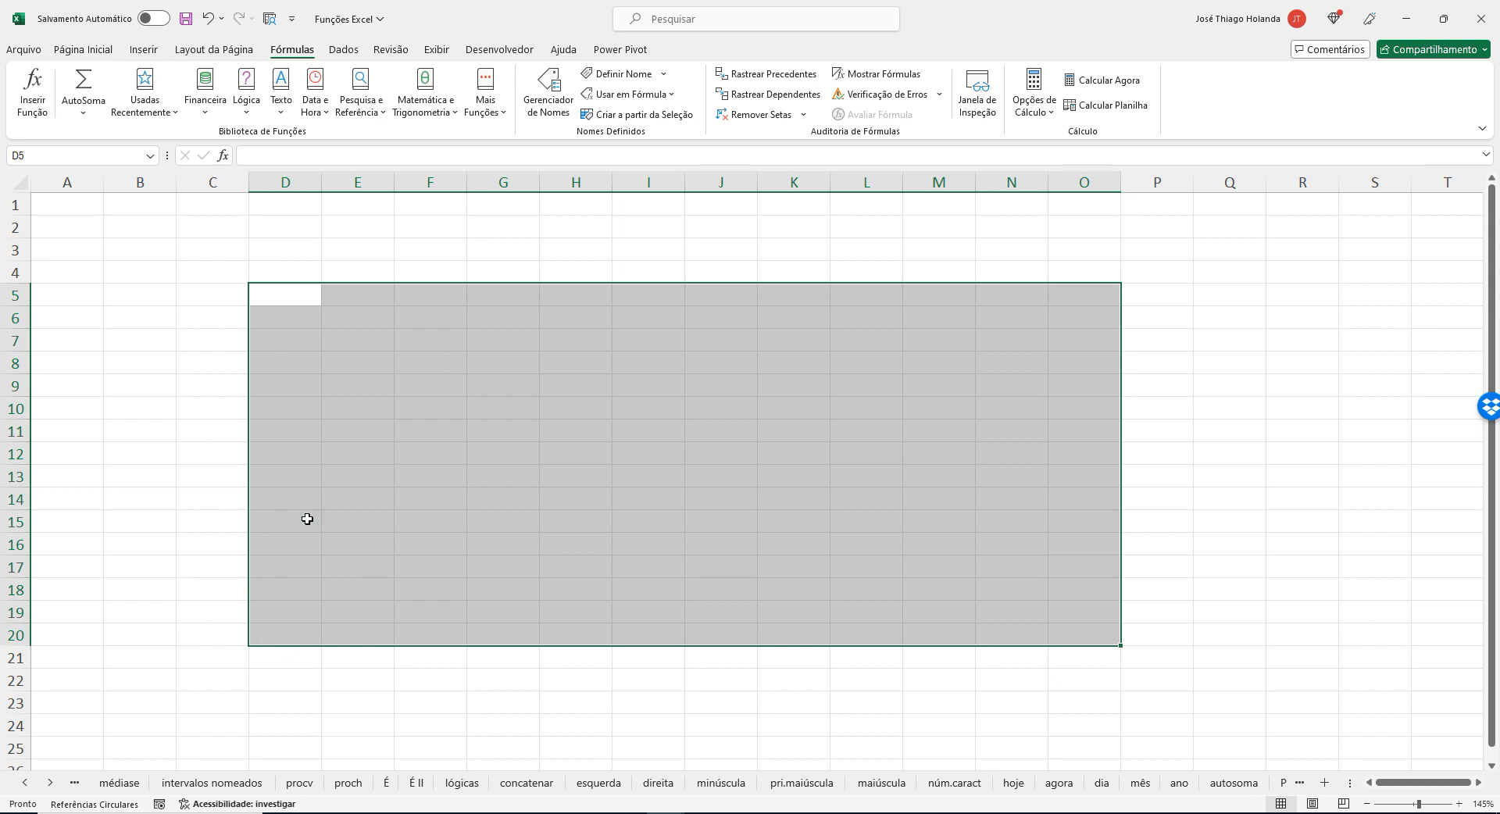
pyautogui.click(359, 502)
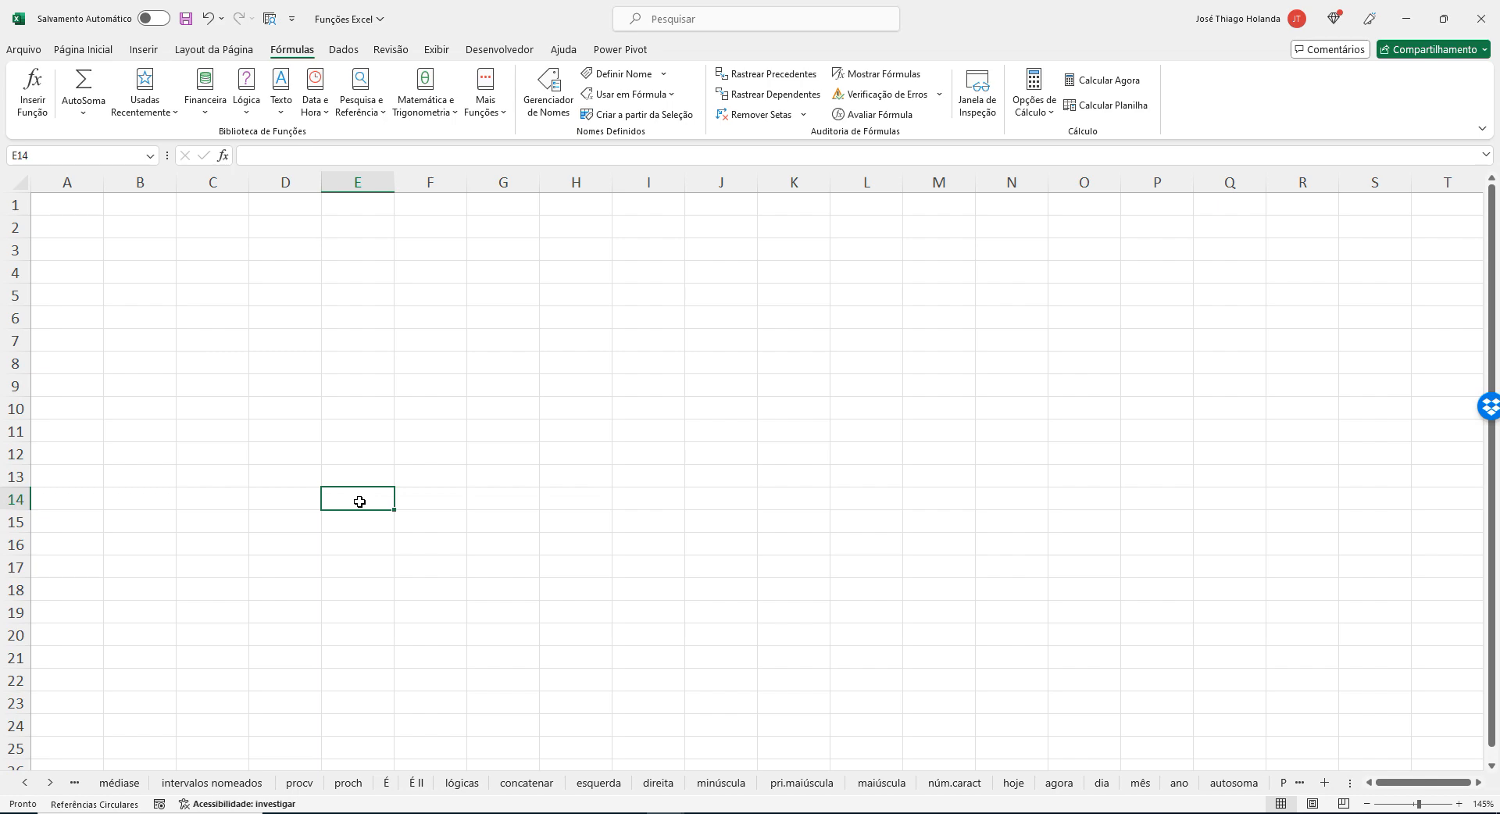
# Return to the ÍNDICE article in the browser and look over the data and formulas in Exemplo 1.
pyautogui.hotkey('alt', 'Tab')
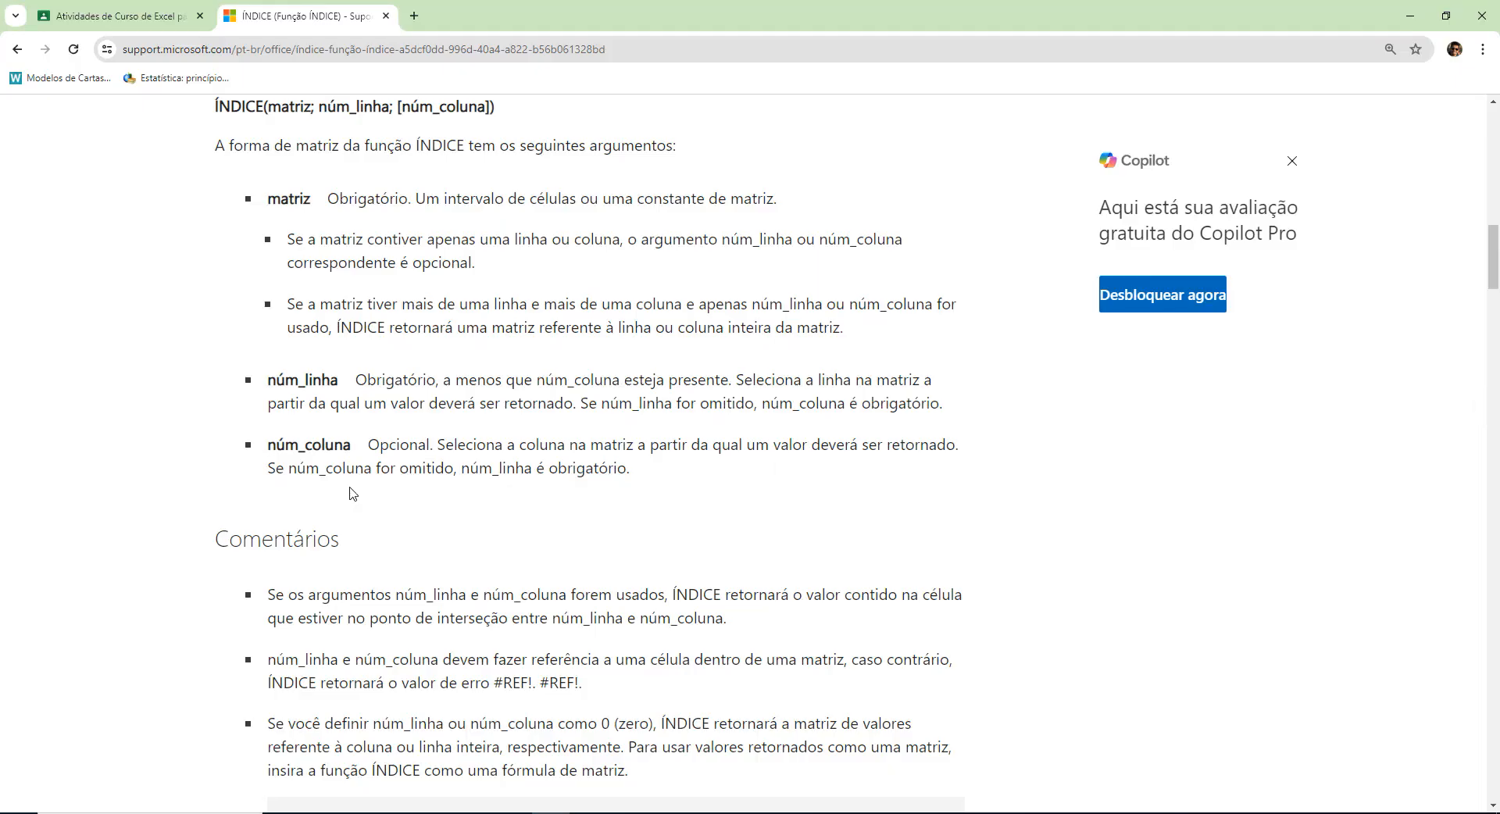
pyautogui.scroll(-10, 739, 492)
pyautogui.scroll(-3, 740, 492)
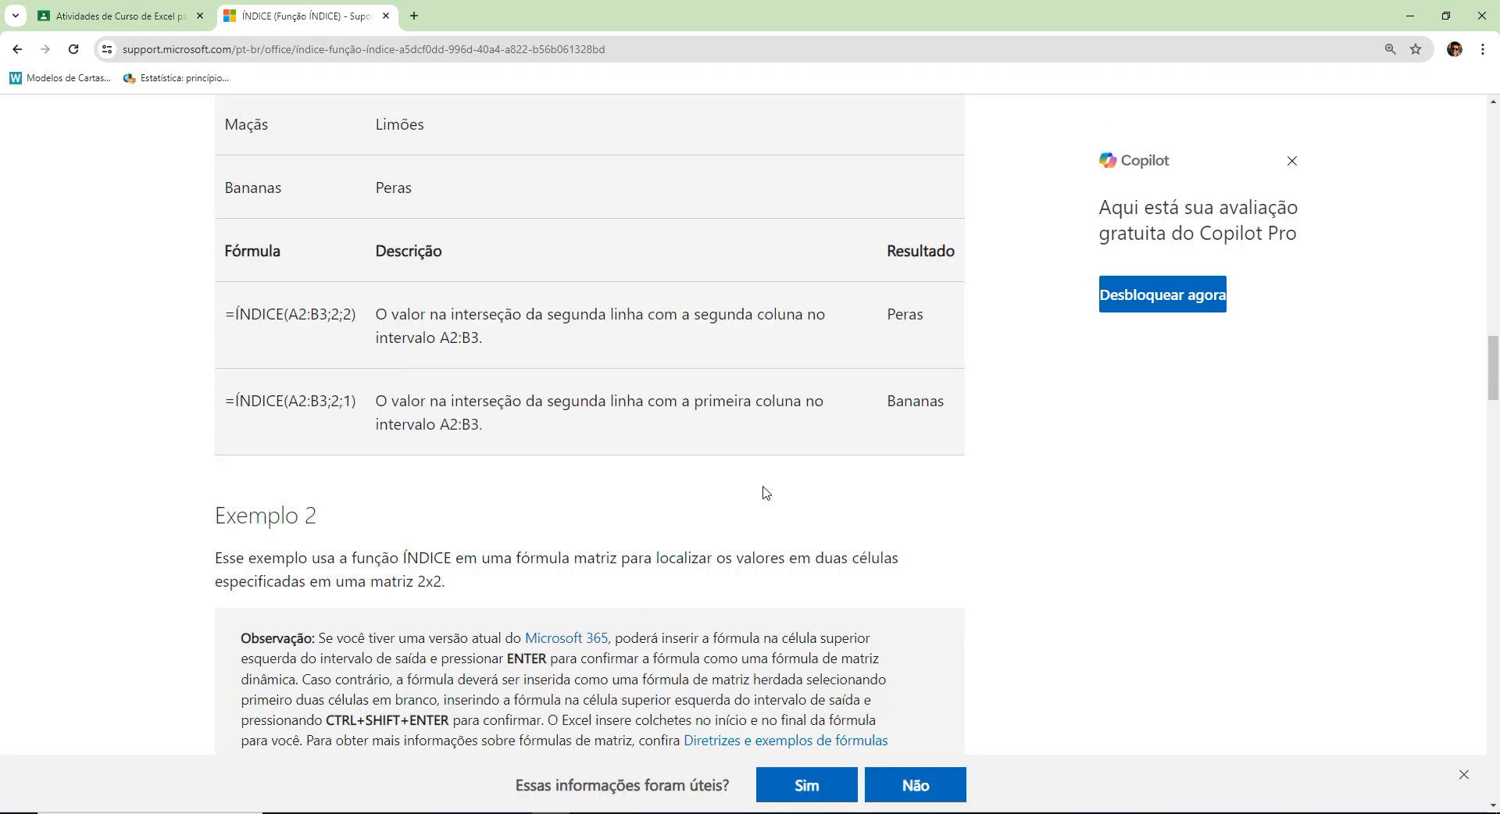
pyautogui.scroll(1, 934, 482)
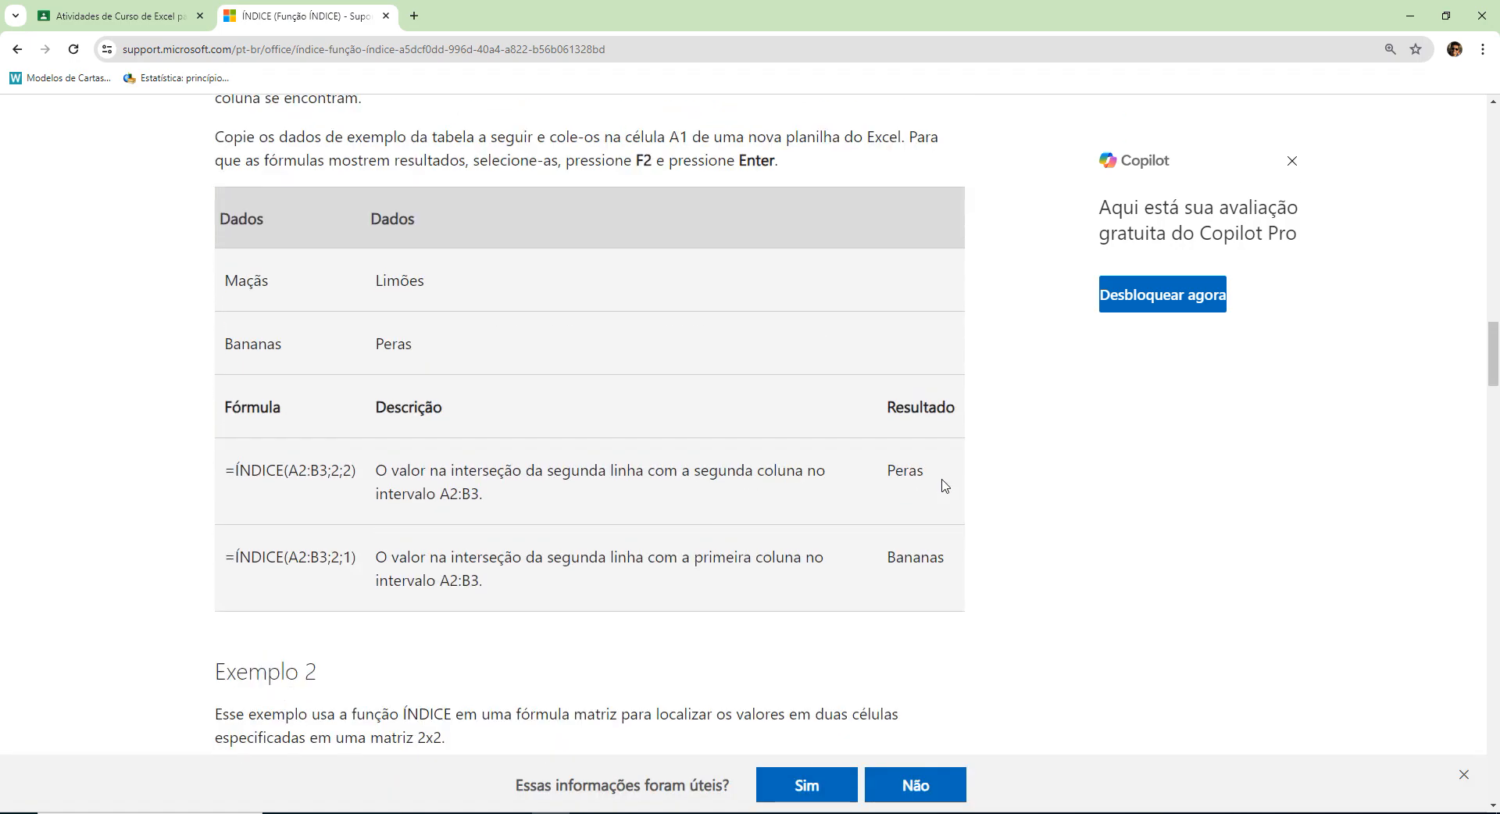
pyautogui.scroll(2, 944, 485)
pyautogui.scroll(-1, 944, 485)
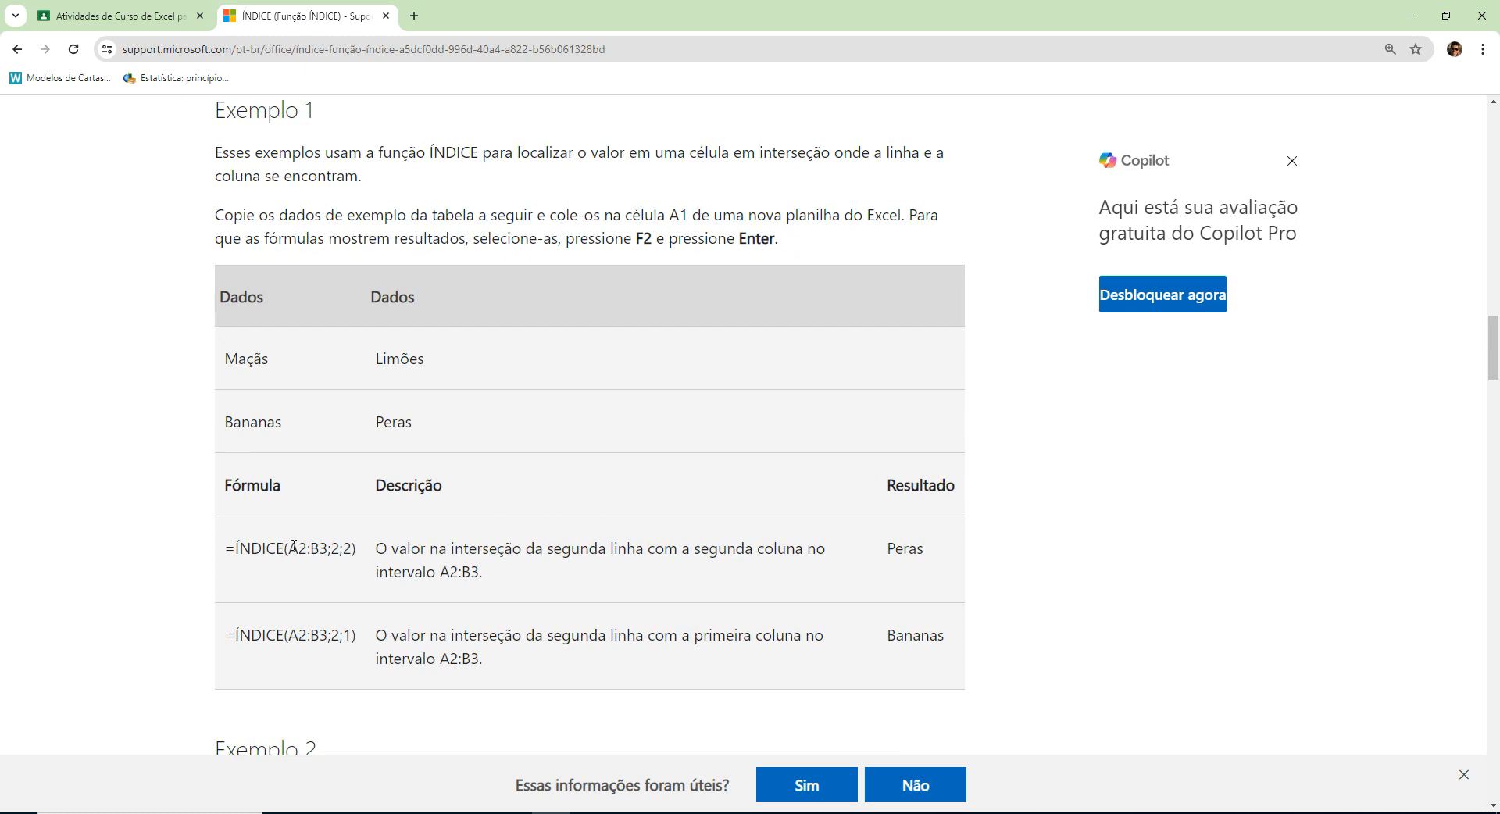
# Copy the Dados headers and fruit rows from Exemplo 1 and paste them into the blank Excel sheet at A1.
pyautogui.moveTo(294, 547); pyautogui.dragTo(328, 546)
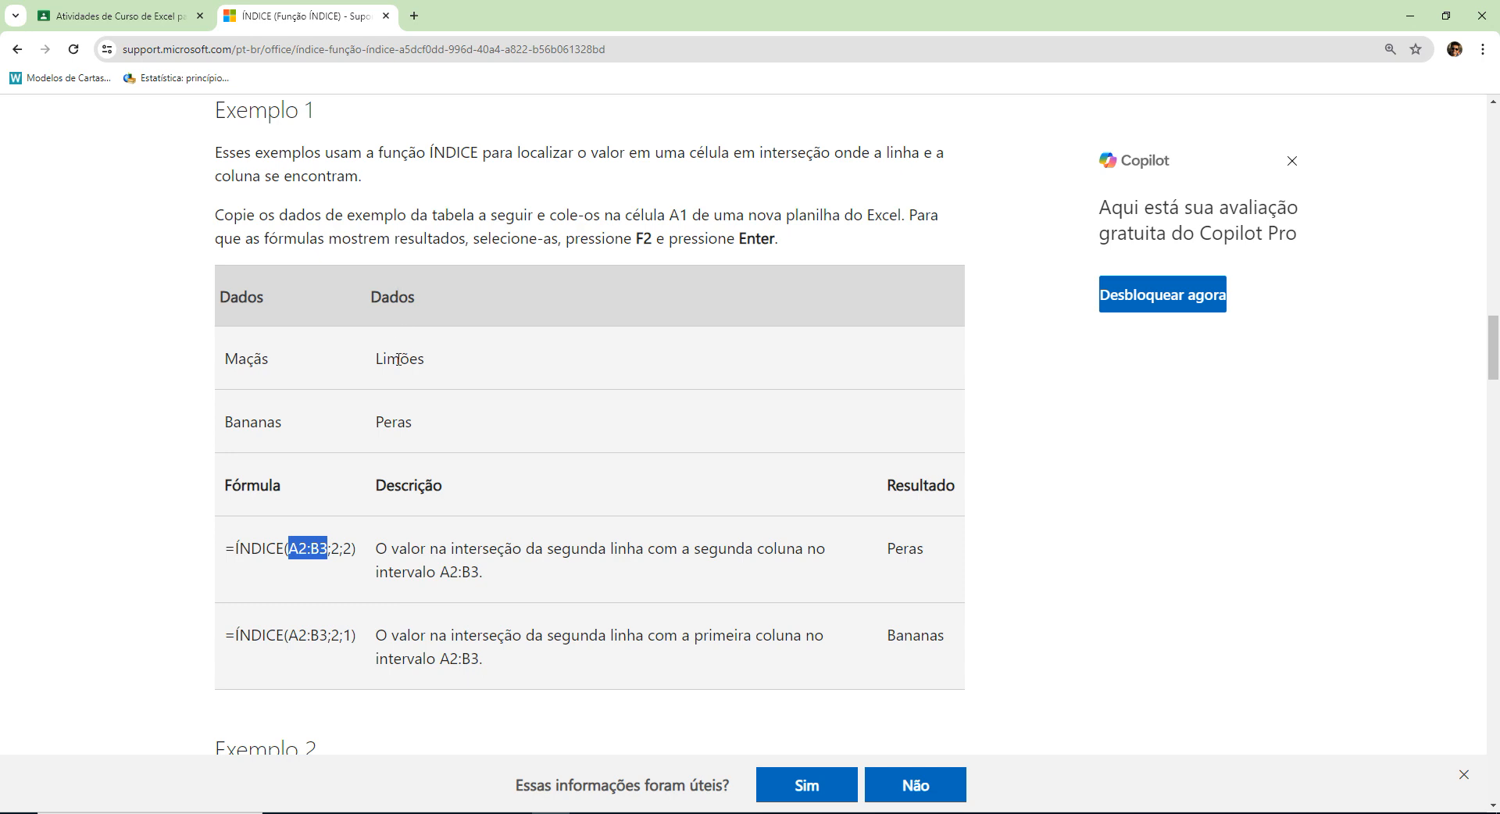
pyautogui.moveTo(429, 432); pyautogui.dragTo(211, 305)
pyautogui.hotkey('ctrl', 'c')
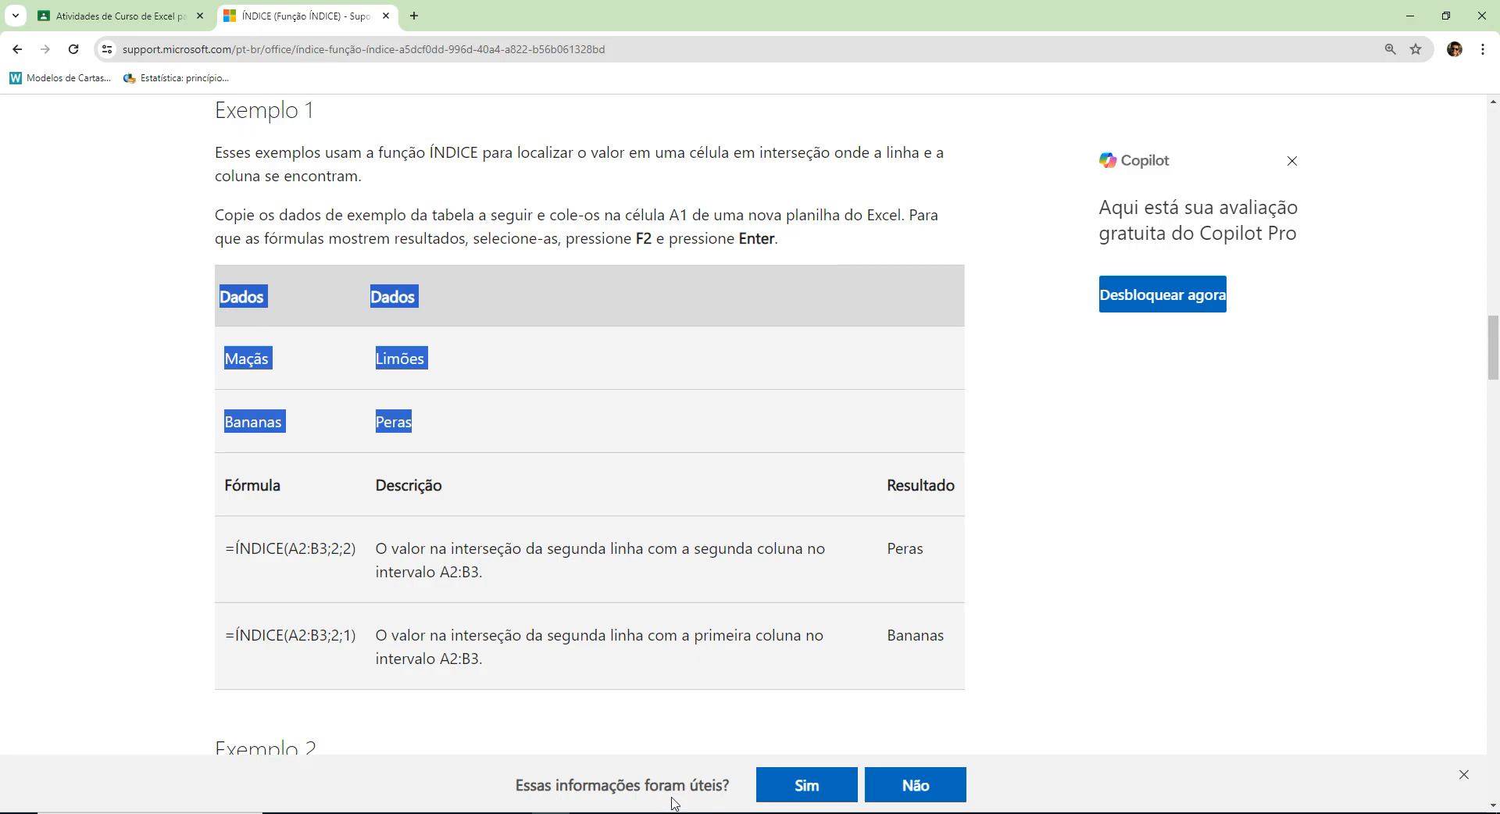
pyautogui.hotkey('alt', 'Tab')
pyautogui.click(80, 210)
pyautogui.hotkey('ctrl', 'v')
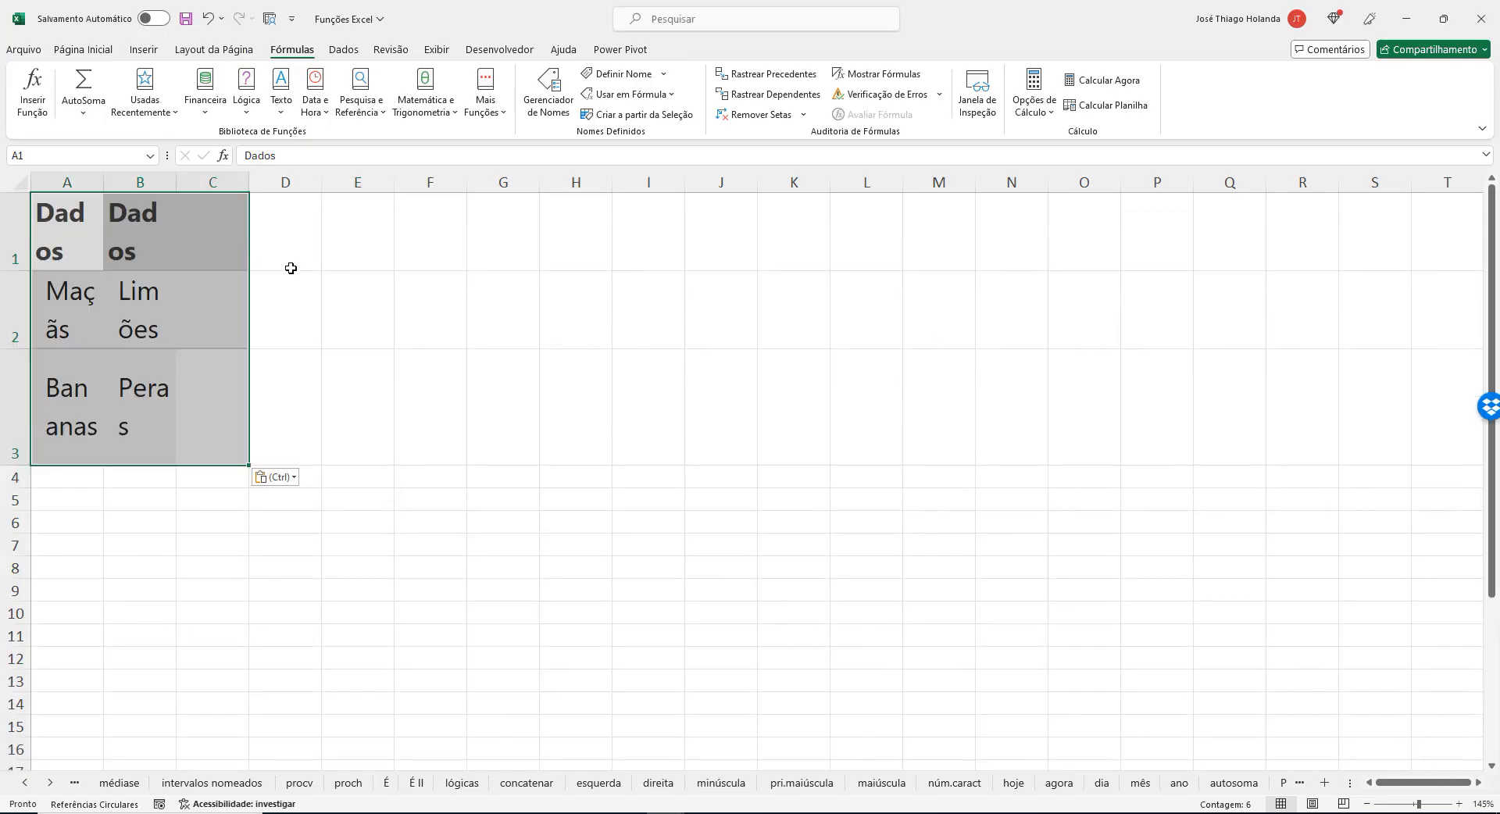
# Widen columns A and B so each pasted header and fruit name fits on one line.
pyautogui.click(353, 306)
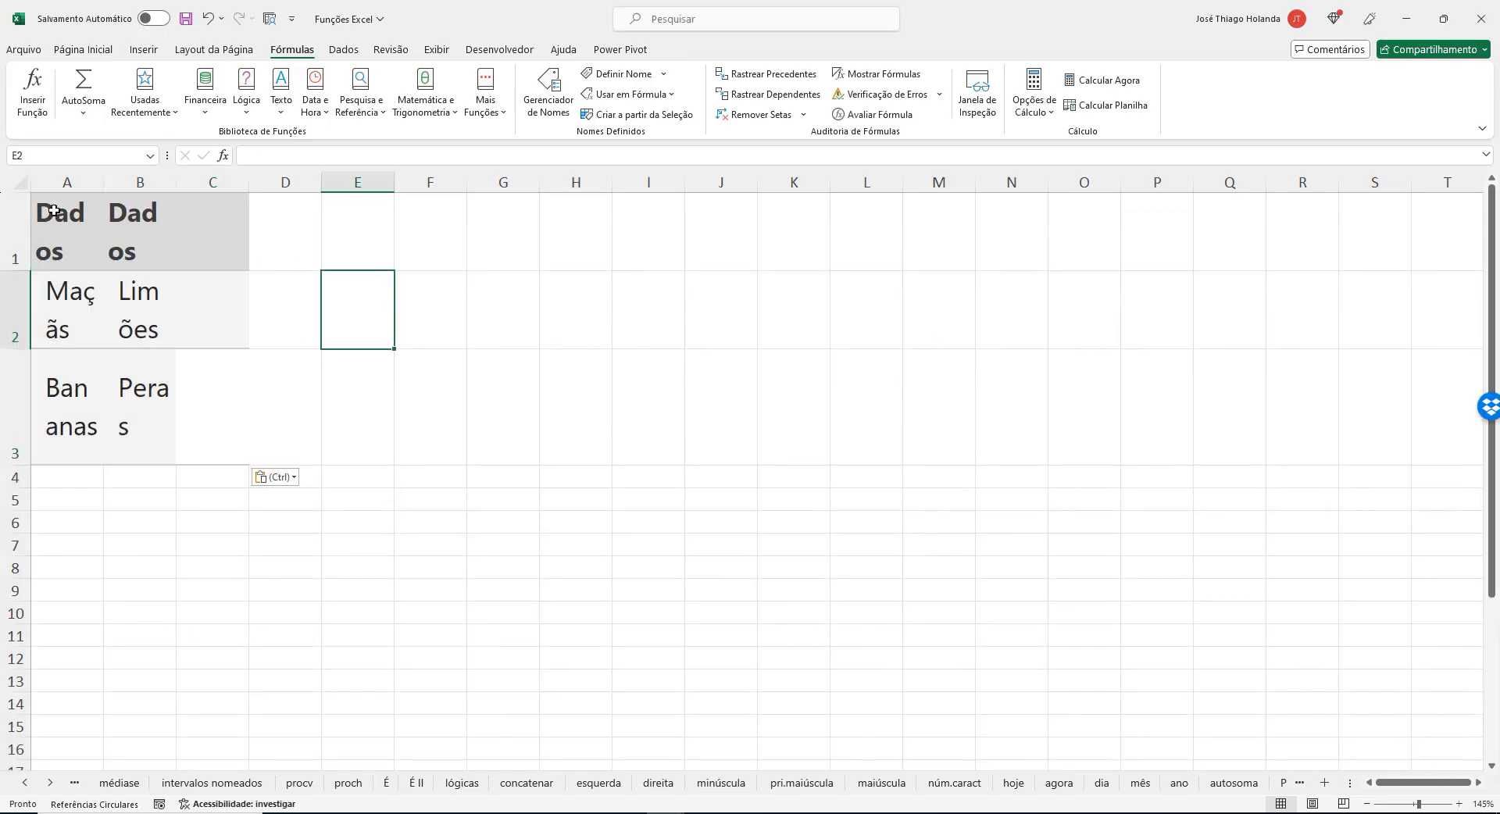
pyautogui.click(156, 183)
pyautogui.moveTo(177, 182); pyautogui.dragTo(246, 183)
pyautogui.click(349, 235)
pyautogui.click(286, 182)
pyautogui.rightClick(288, 185)
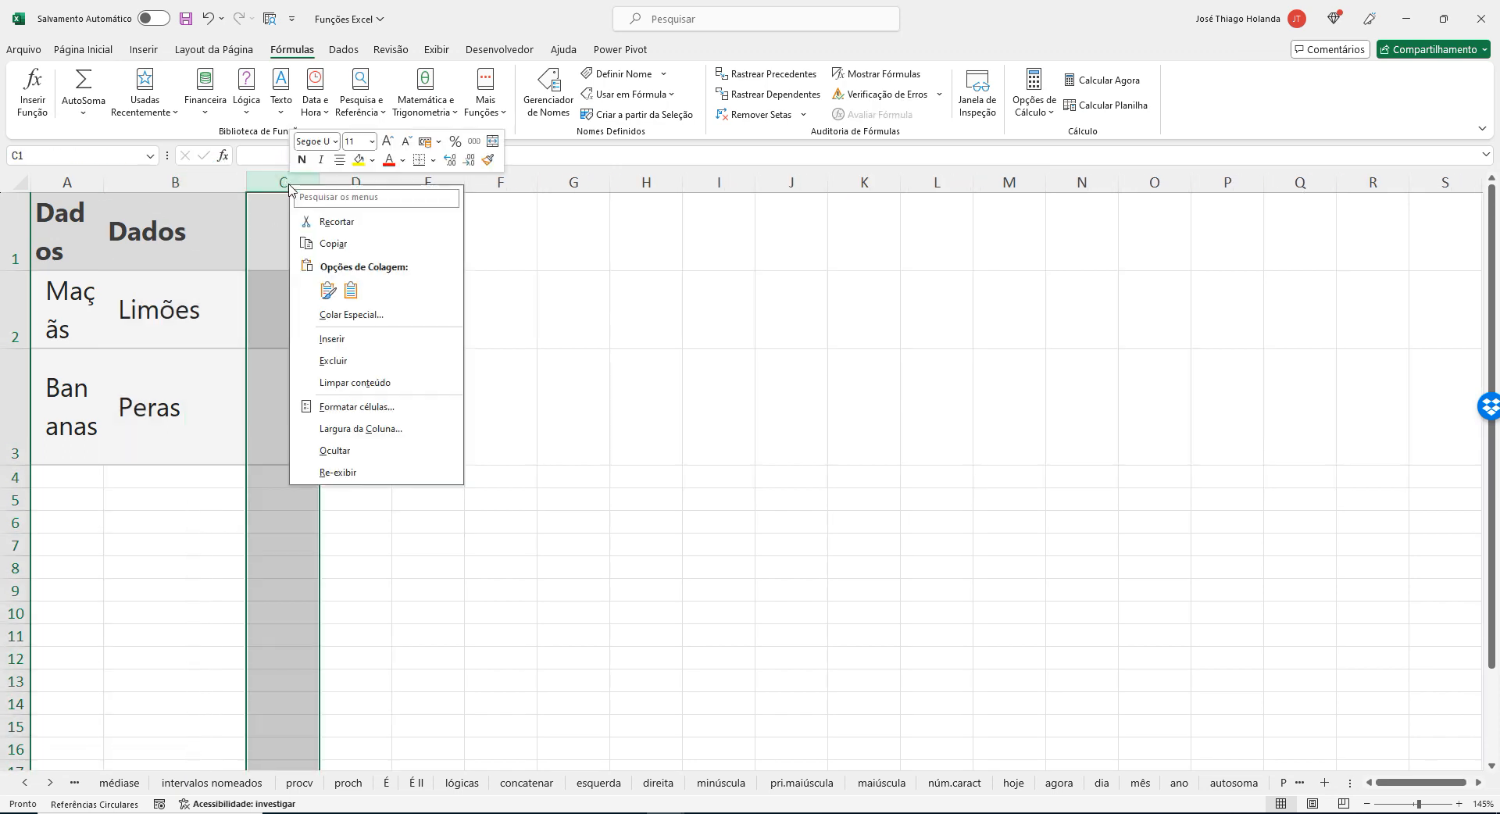
pyautogui.click(263, 343)
pyautogui.moveTo(98, 186); pyautogui.dragTo(345, 419)
# Clear all formatting from the pasted data in A1:C3 while keeping its contents.
pyautogui.click(102, 222)
pyautogui.click(138, 403)
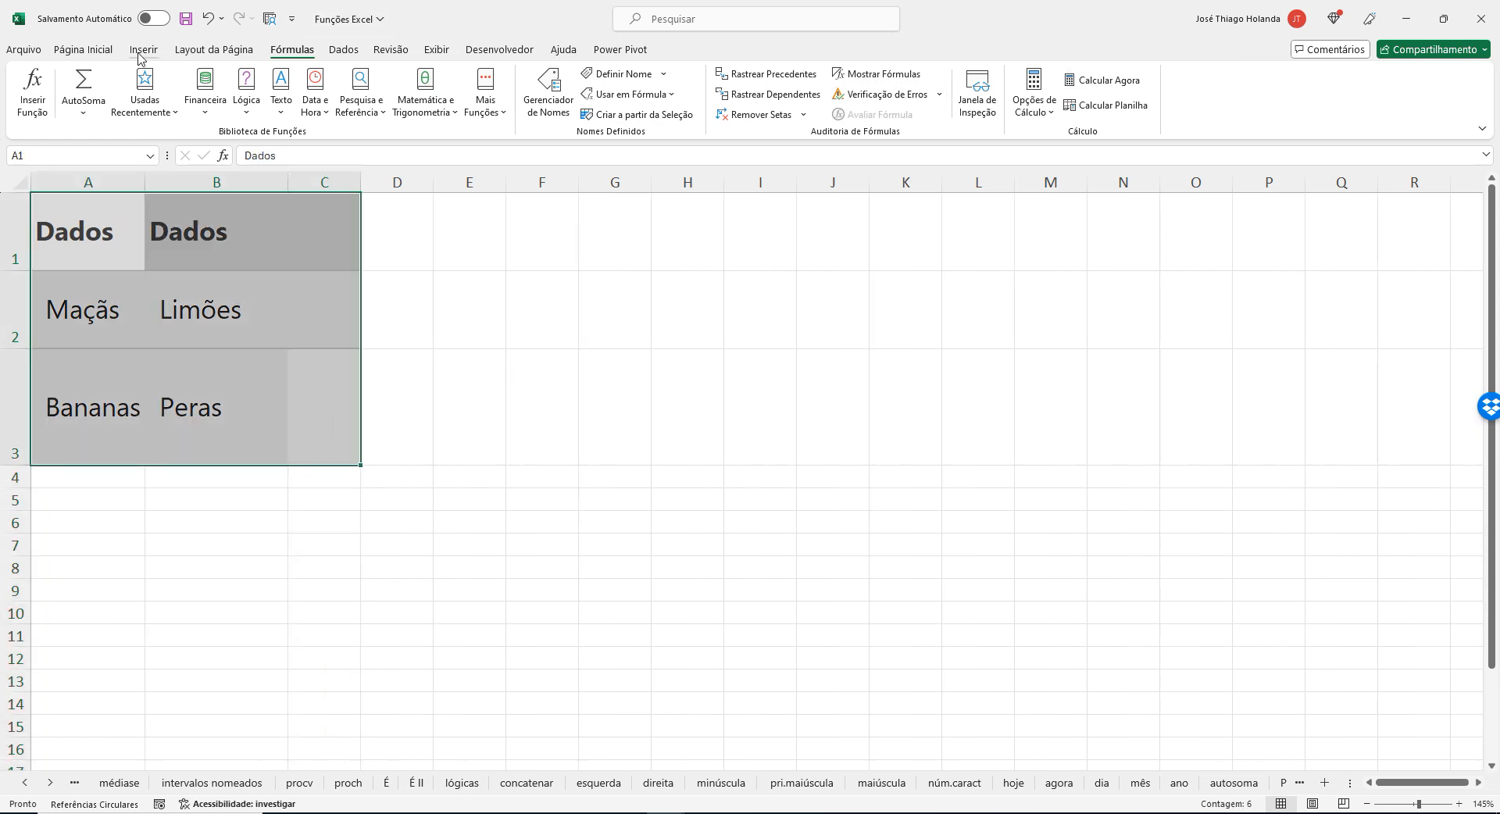
pyautogui.click(83, 49)
pyautogui.click(1095, 115)
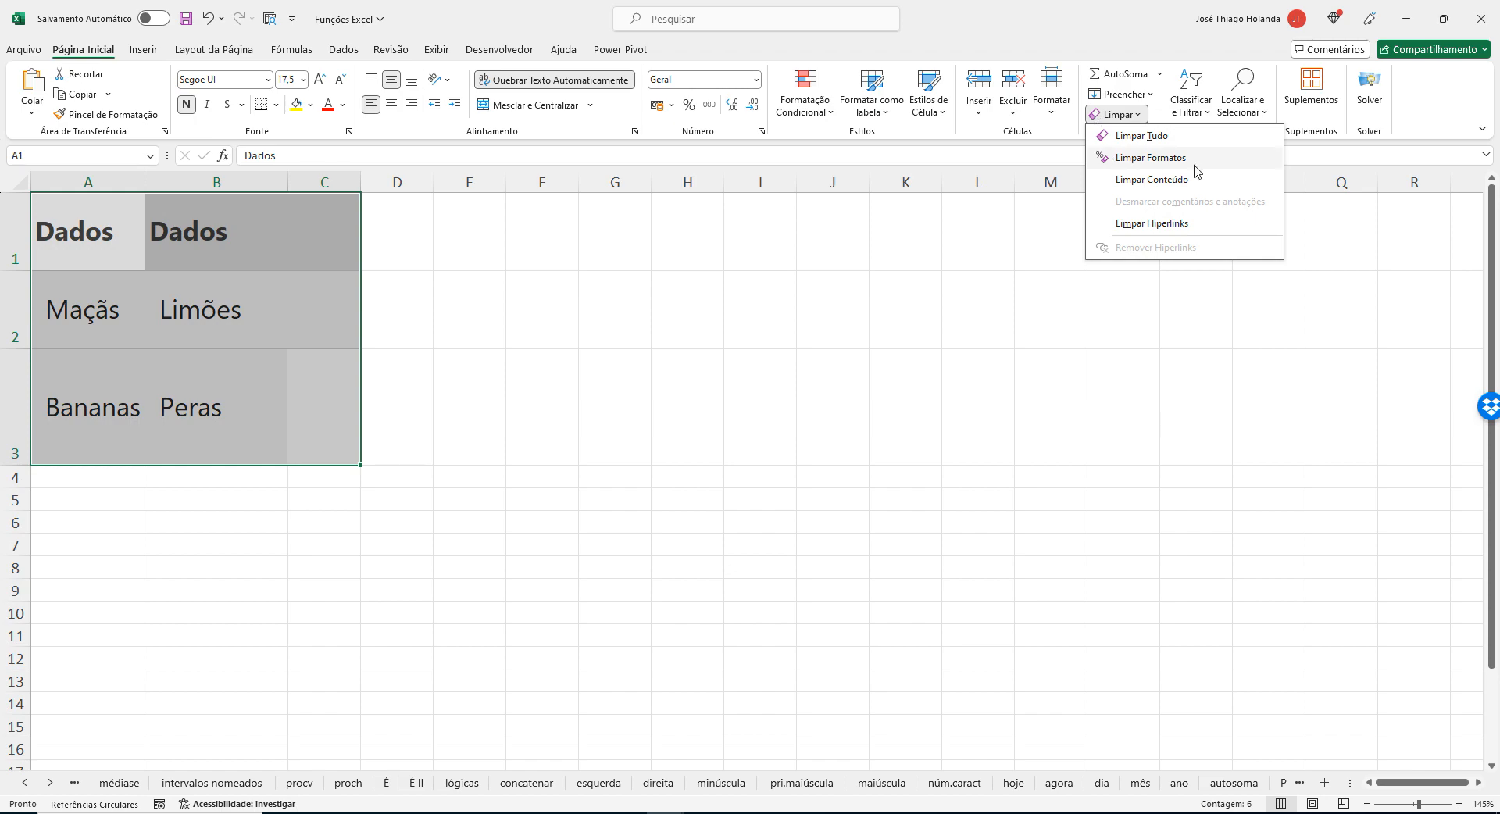
pyautogui.click(1150, 158)
pyautogui.click(570, 301)
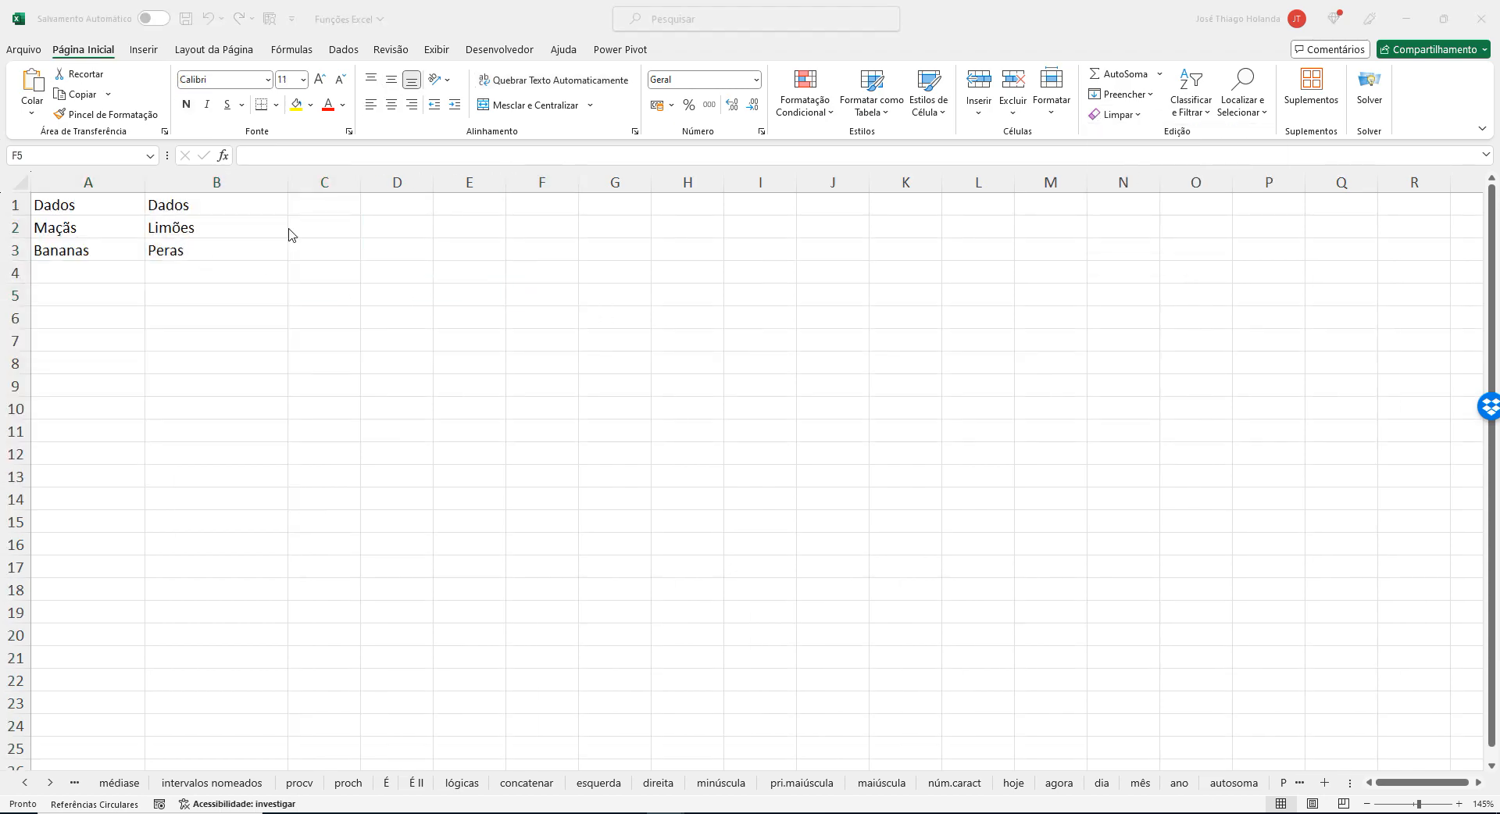
# Copy the formula =ÍNDICE(A2:B3;2;2) from Exemplo 1 in the browser article and enter it in cell F9 of the Excel sheet.
pyautogui.hotkey('alt', 'Tab')
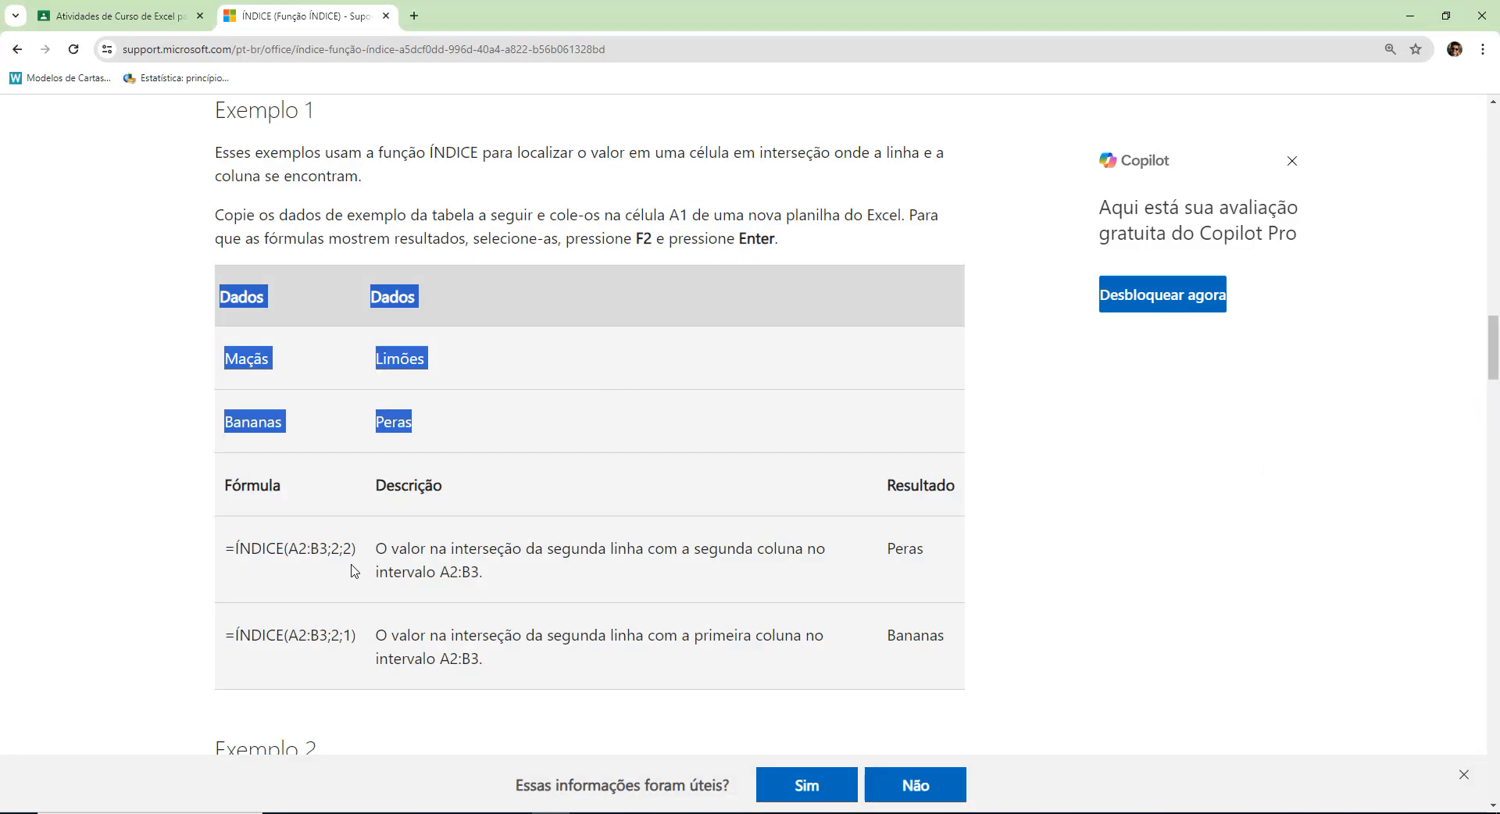
pyautogui.moveTo(356, 551); pyautogui.dragTo(221, 553)
pyautogui.hotkey('ctrl', 'c')
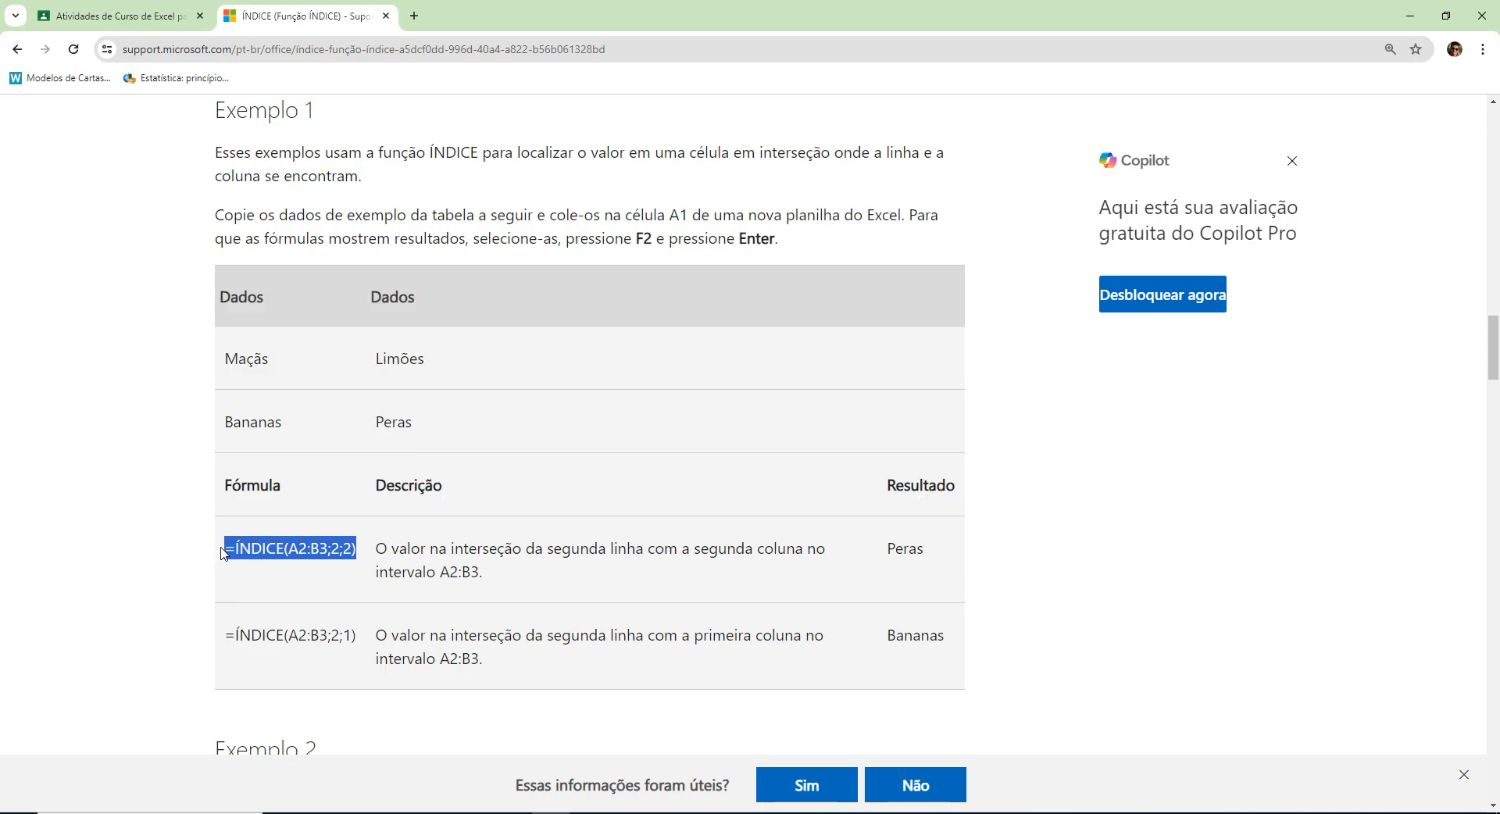
pyautogui.hotkey('alt', 'Tab')
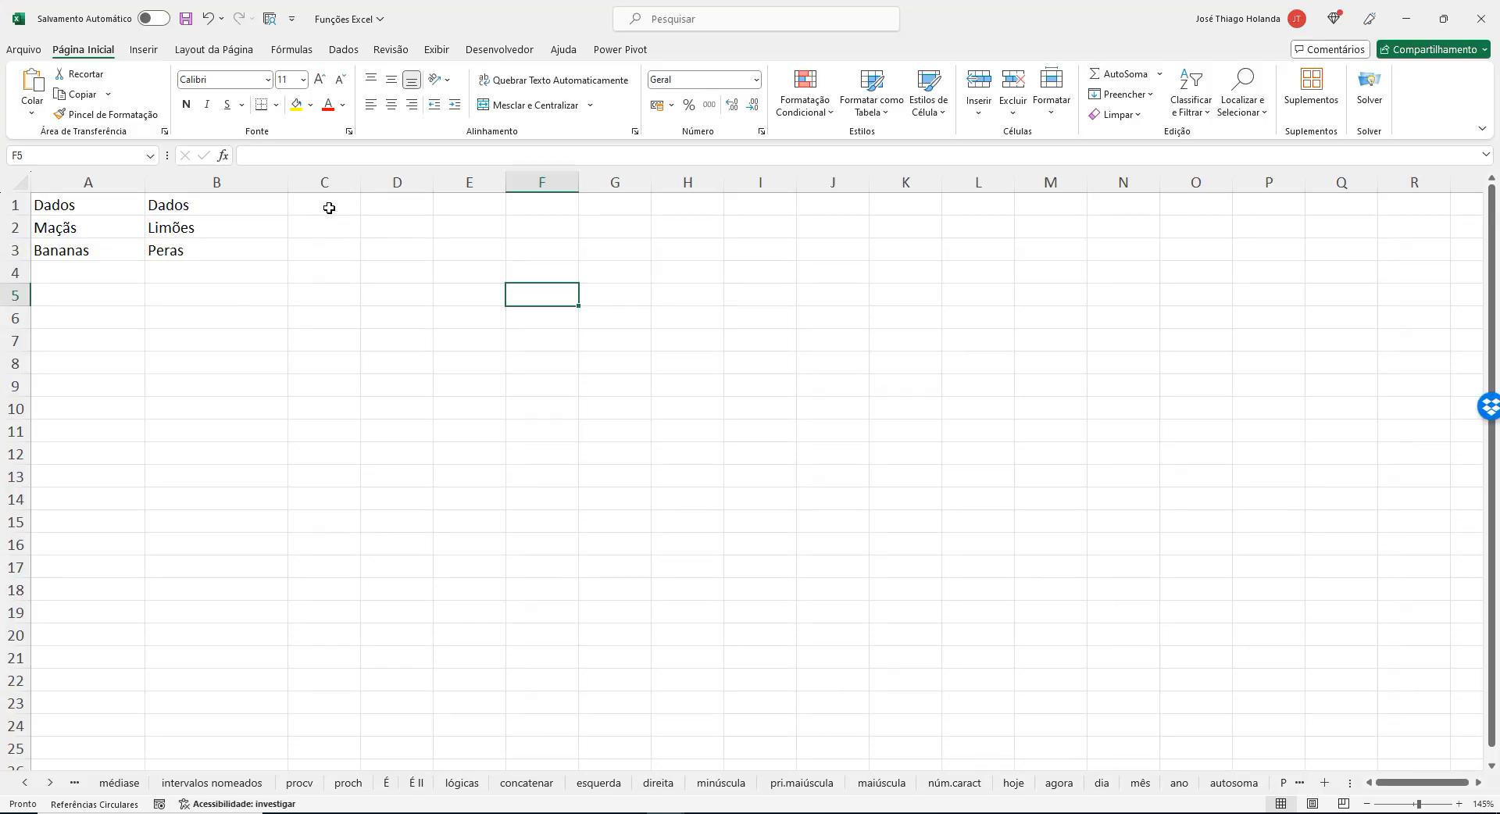
pyautogui.click(444, 359)
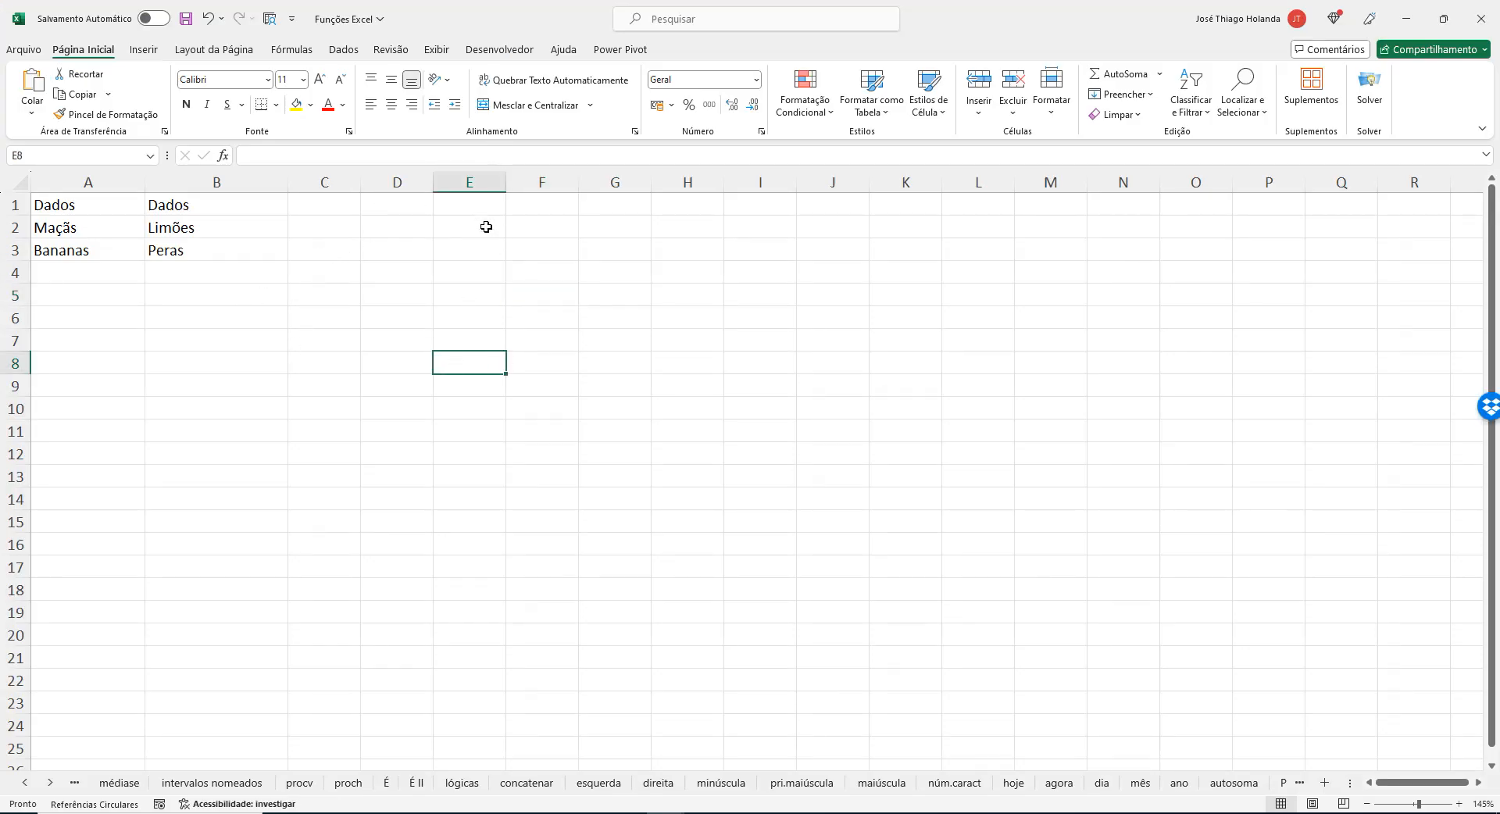
pyautogui.click(561, 378)
pyautogui.click(388, 161)
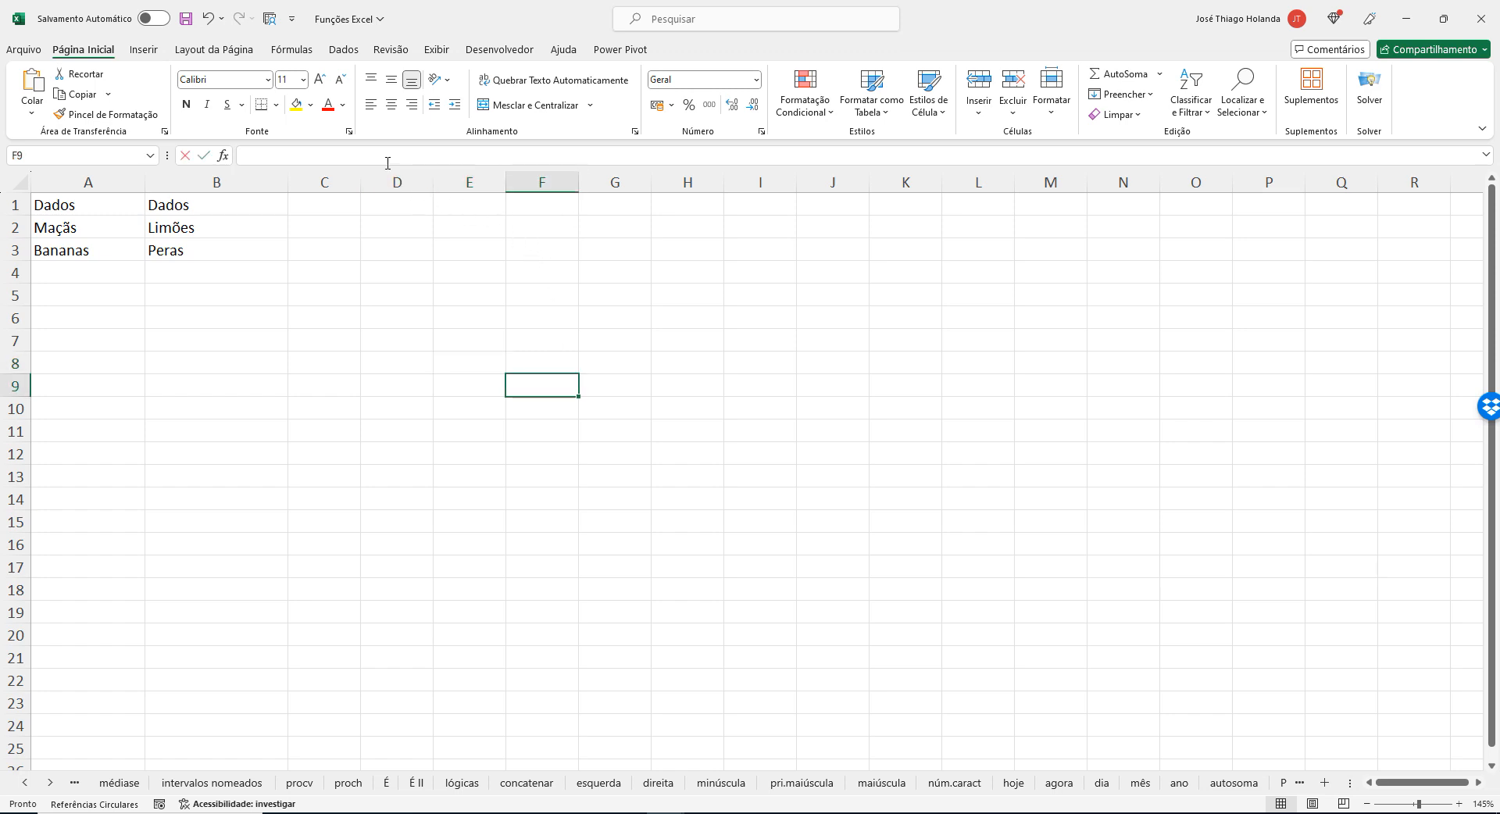
pyautogui.hotkey('ctrl', 'v')
pyautogui.press('Return')
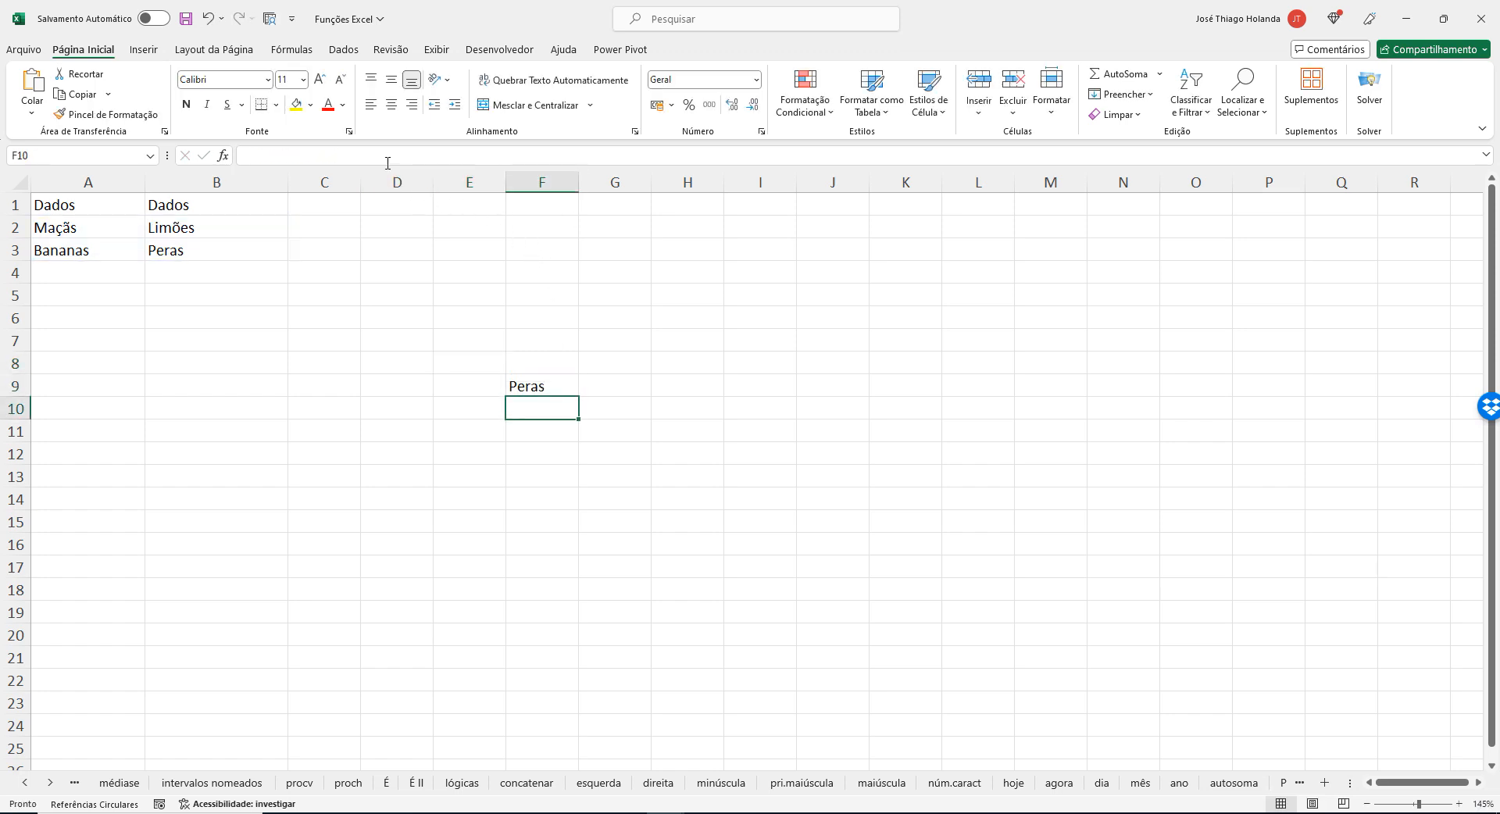
# Copy the ÍNDICE formula from cell F9 and paste it into the Notepad notes, one blank line below the CORRESP formula.
pyautogui.click(539, 388)
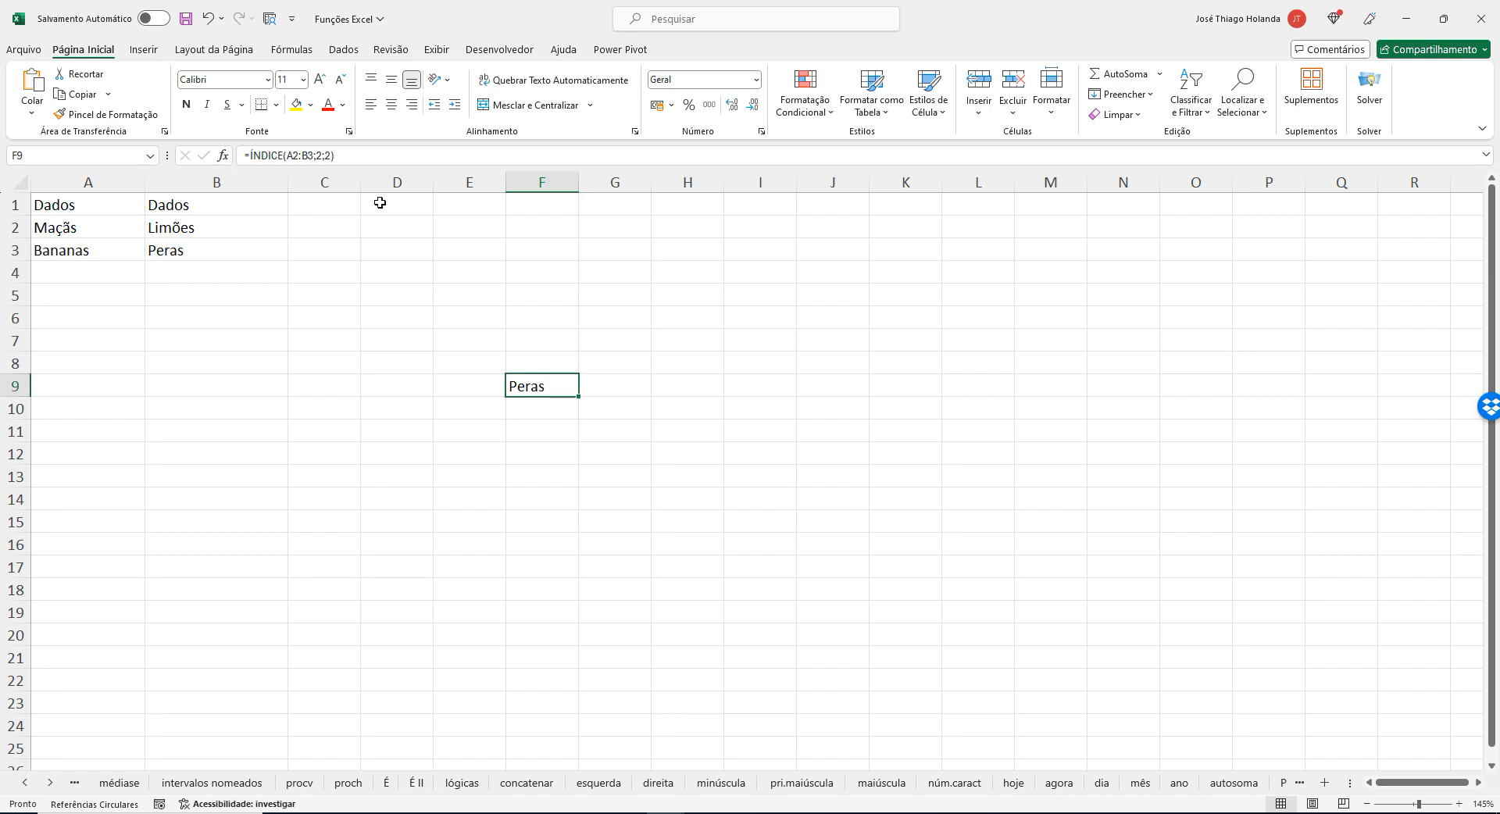
pyautogui.moveTo(364, 153); pyautogui.dragTo(195, 156)
pyautogui.hotkey('ctrl', 'c')
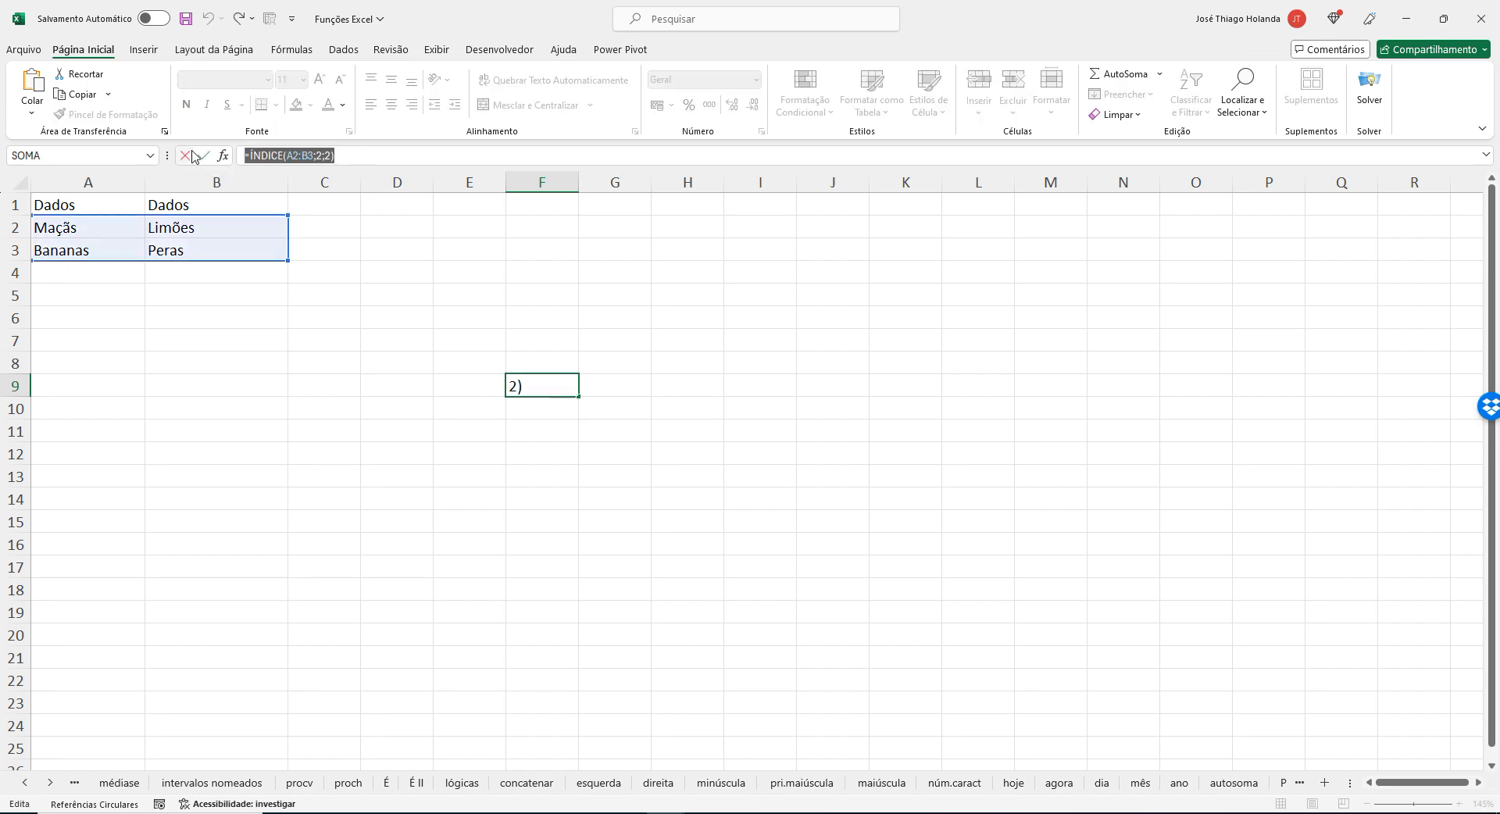
pyautogui.click(668, 805)
pyautogui.click(669, 802)
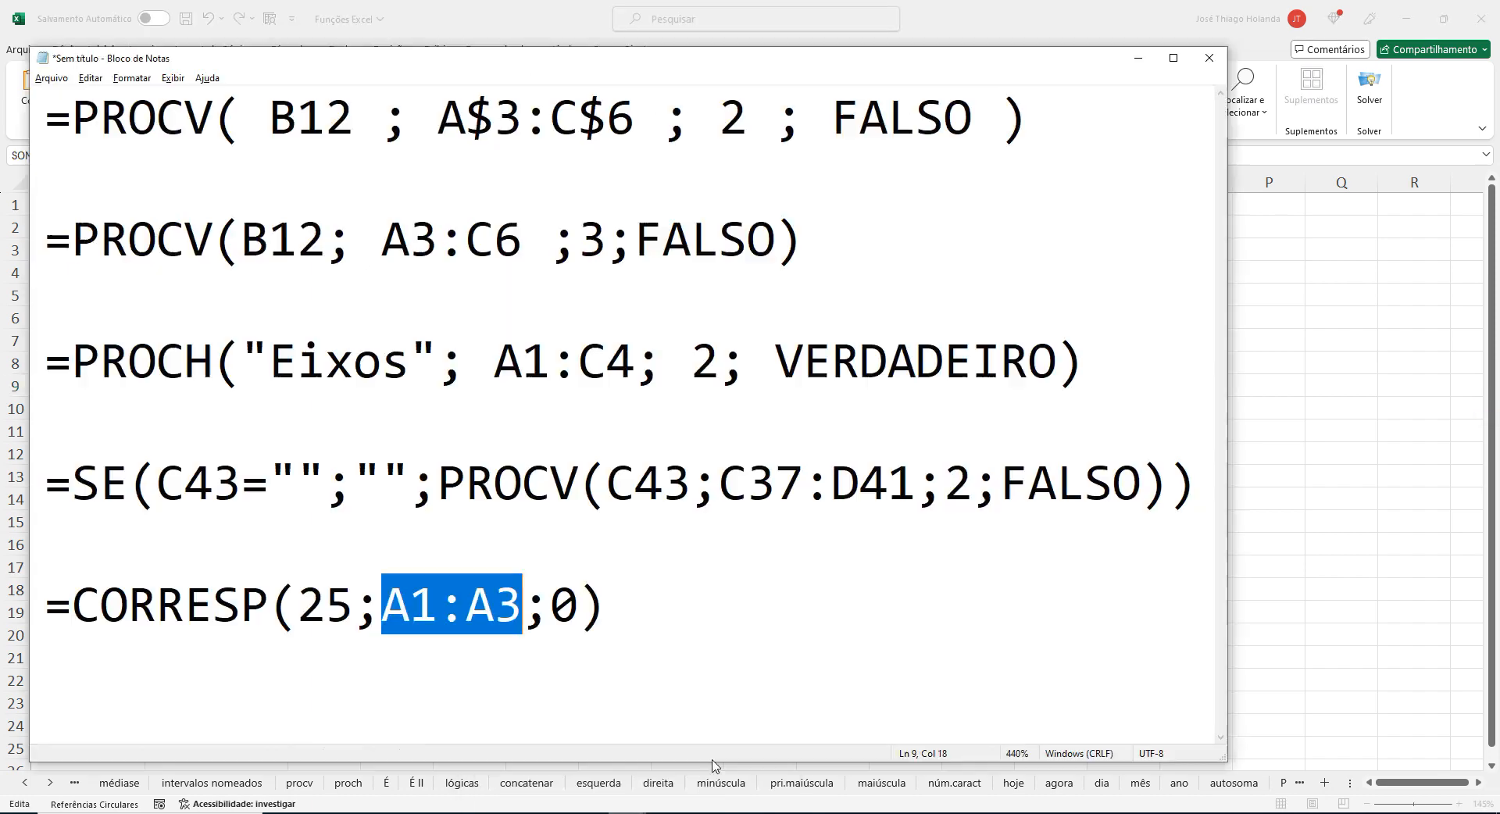
pyautogui.click(753, 619)
pyautogui.press('Return')
pyautogui.press('Return')
pyautogui.hotkey('ctrl', 'v')
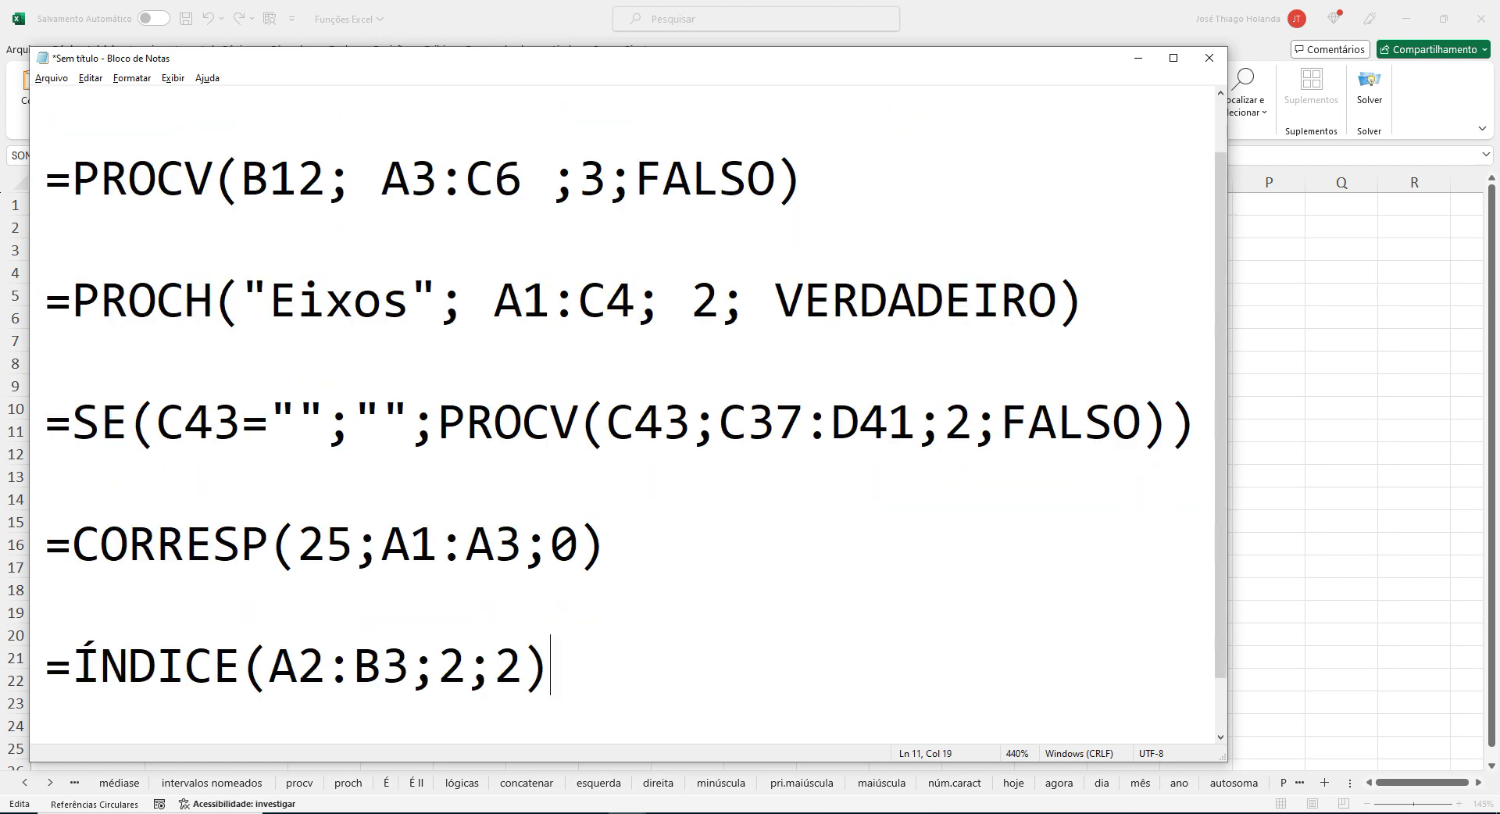
# Highlight the A2:B3 argument of the ÍNDICE formula in Notepad and compare it with the fruit range in Excel.
pyautogui.press('Left')
pyautogui.press('Left')
pyautogui.press('Left')
pyautogui.press('Left')
pyautogui.press('Left')
pyautogui.press('Left')
pyautogui.press('Left')
pyautogui.press('Left')
pyautogui.press('Left')
pyautogui.hotkey('shift', 'Right')
pyautogui.hotkey('shift', 'Right')
pyautogui.hotkey('shift', 'Right')
pyautogui.hotkey('shift', 'Right')
pyautogui.hotkey('shift', 'Right')
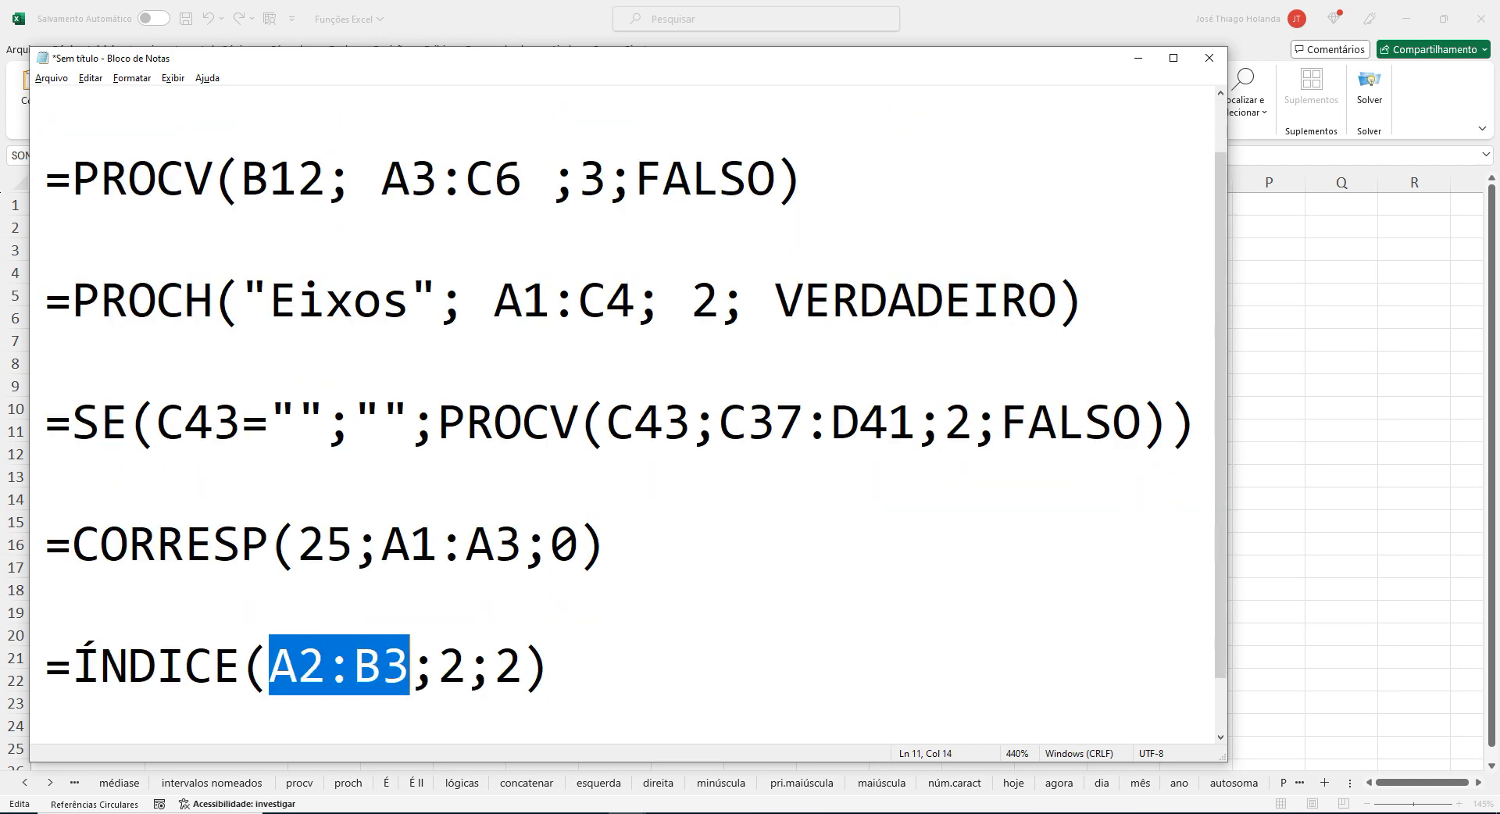
pyautogui.hotkey('alt', 'Tab')
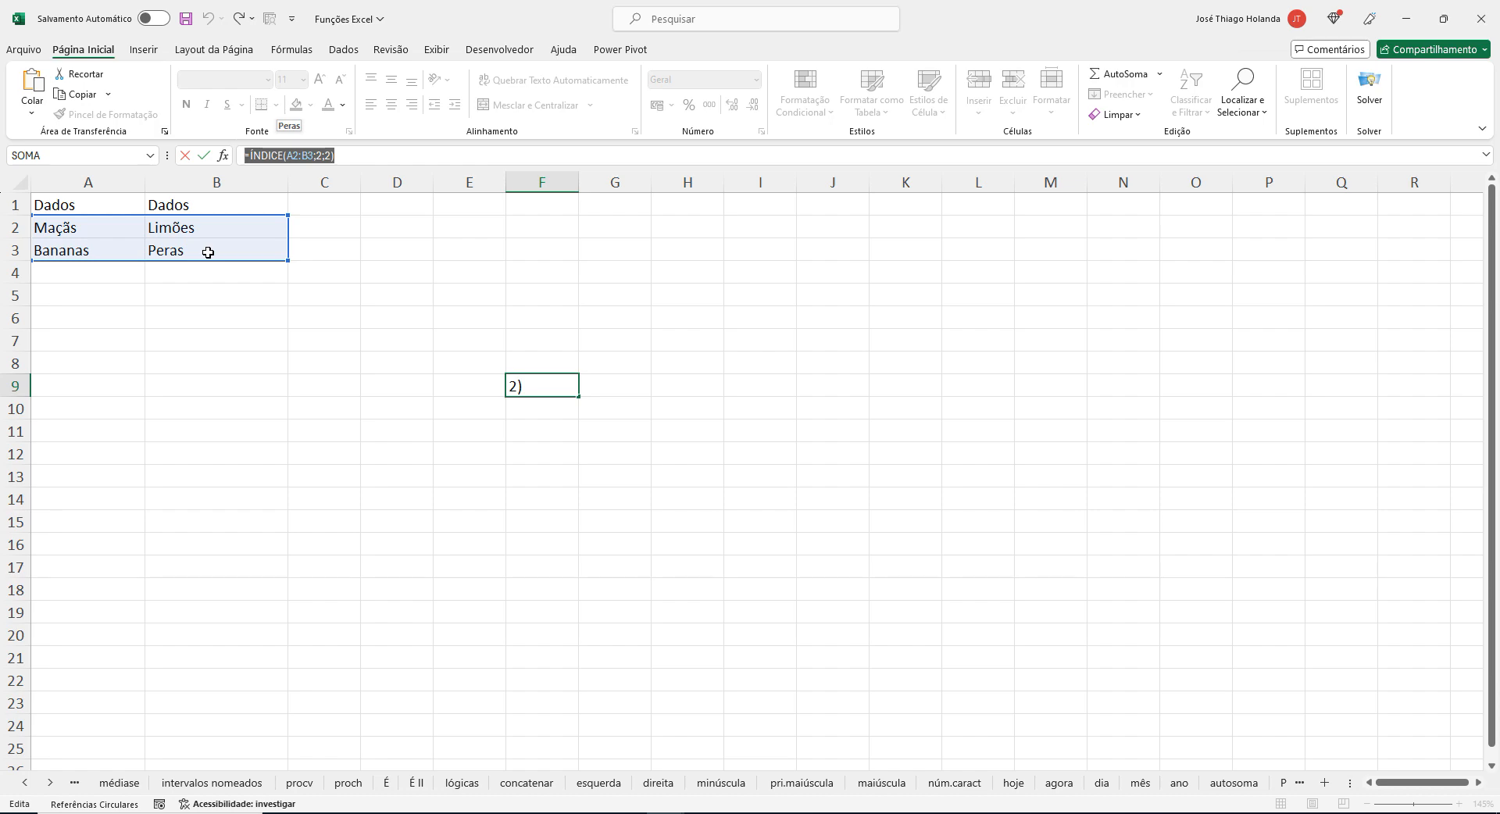
# Highlight the row and column arguments of ÍNDICE in Notepad, locate their intersection in the Excel range, and close the F9 formula edit.
pyautogui.hotkey('alt', 'Tab')
pyautogui.press('Right')
pyautogui.press('Right')
pyautogui.press('Right')
pyautogui.press('Right')
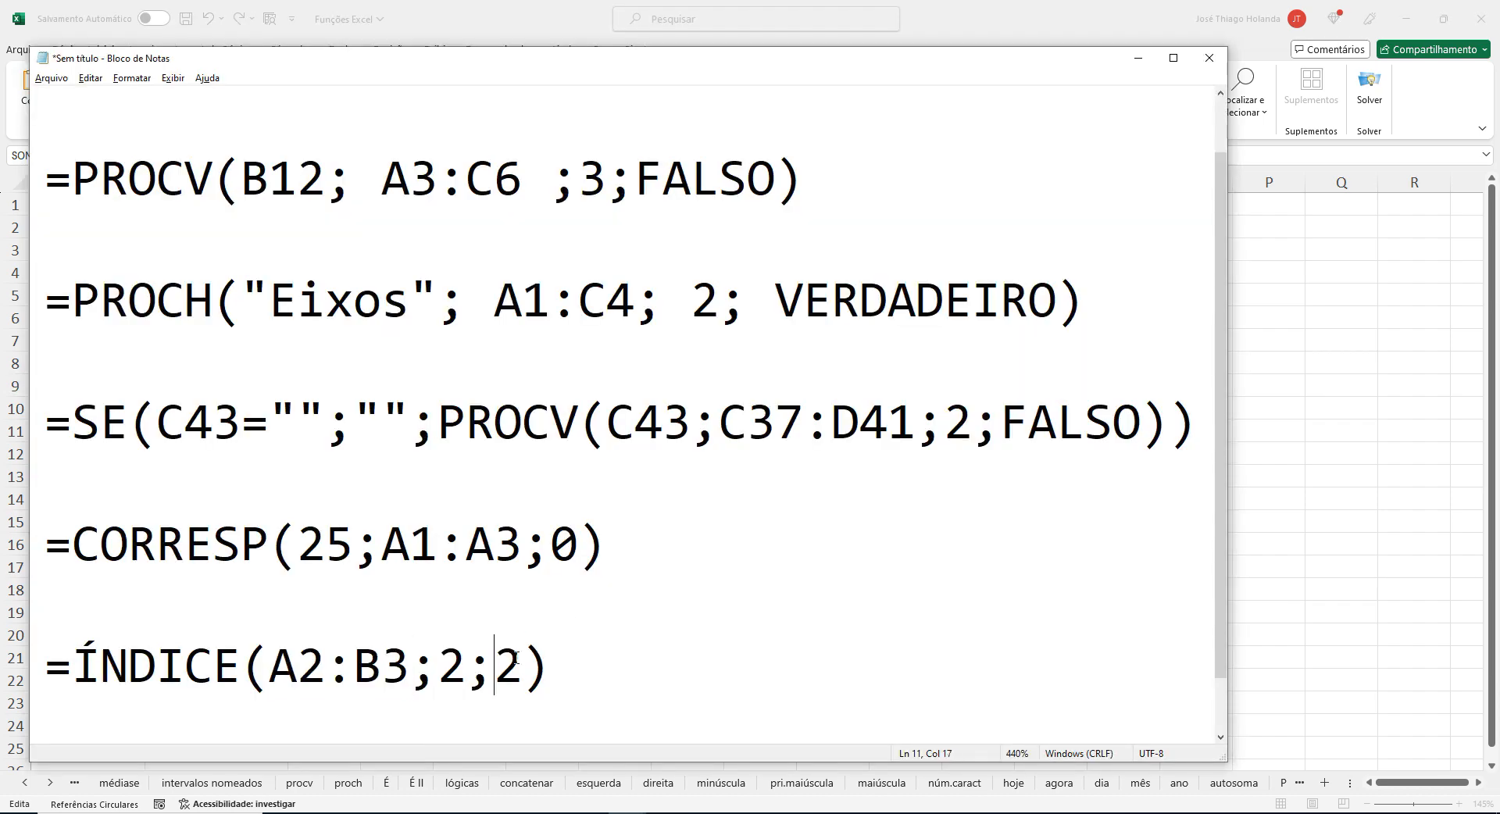
pyautogui.hotkey('shift', 'Right')
pyautogui.doubleClick(464, 656)
pyautogui.doubleClick(510, 656)
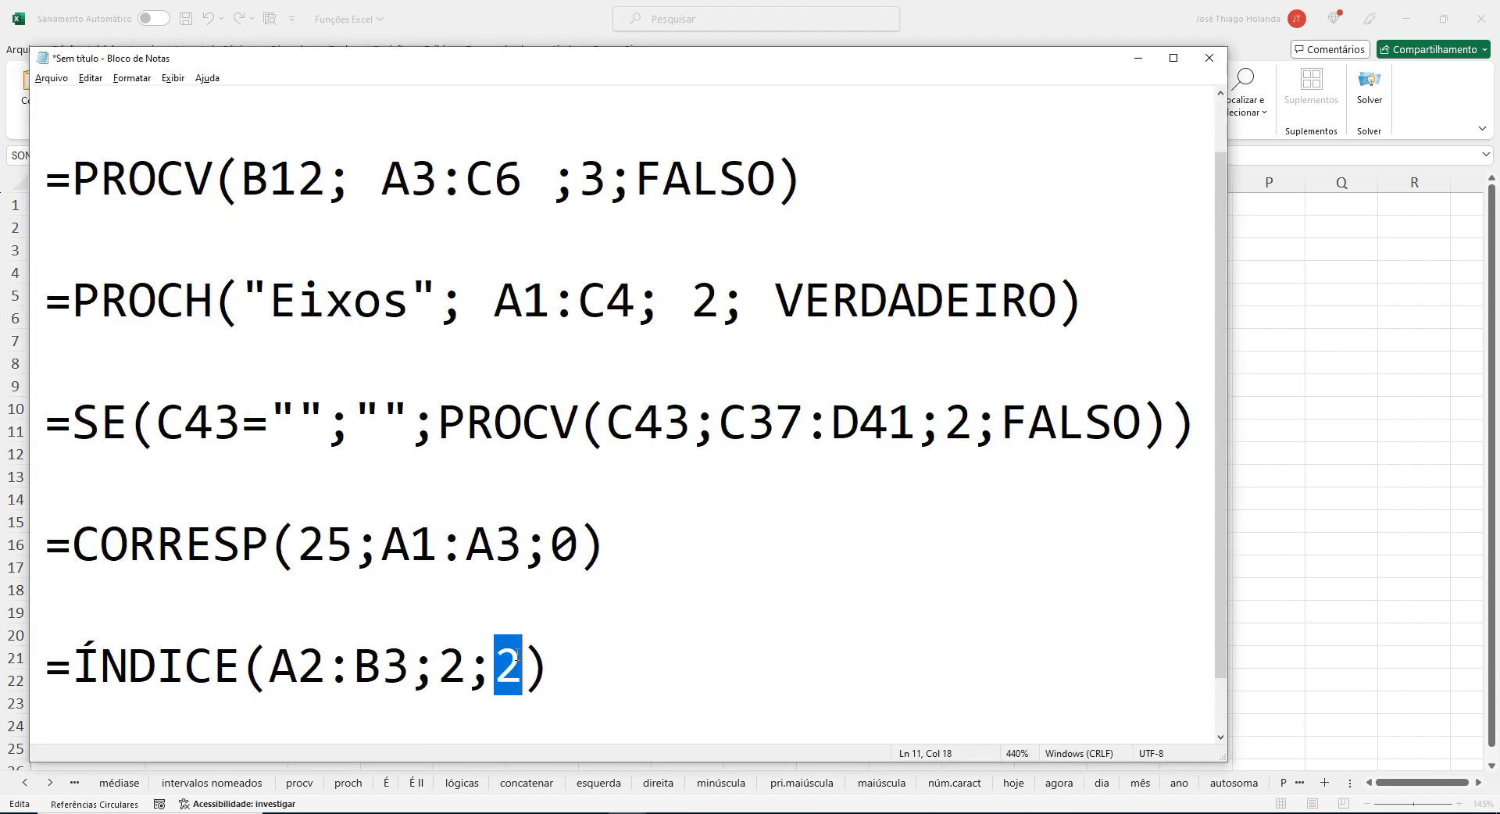
pyautogui.hotkey('alt', 'Tab')
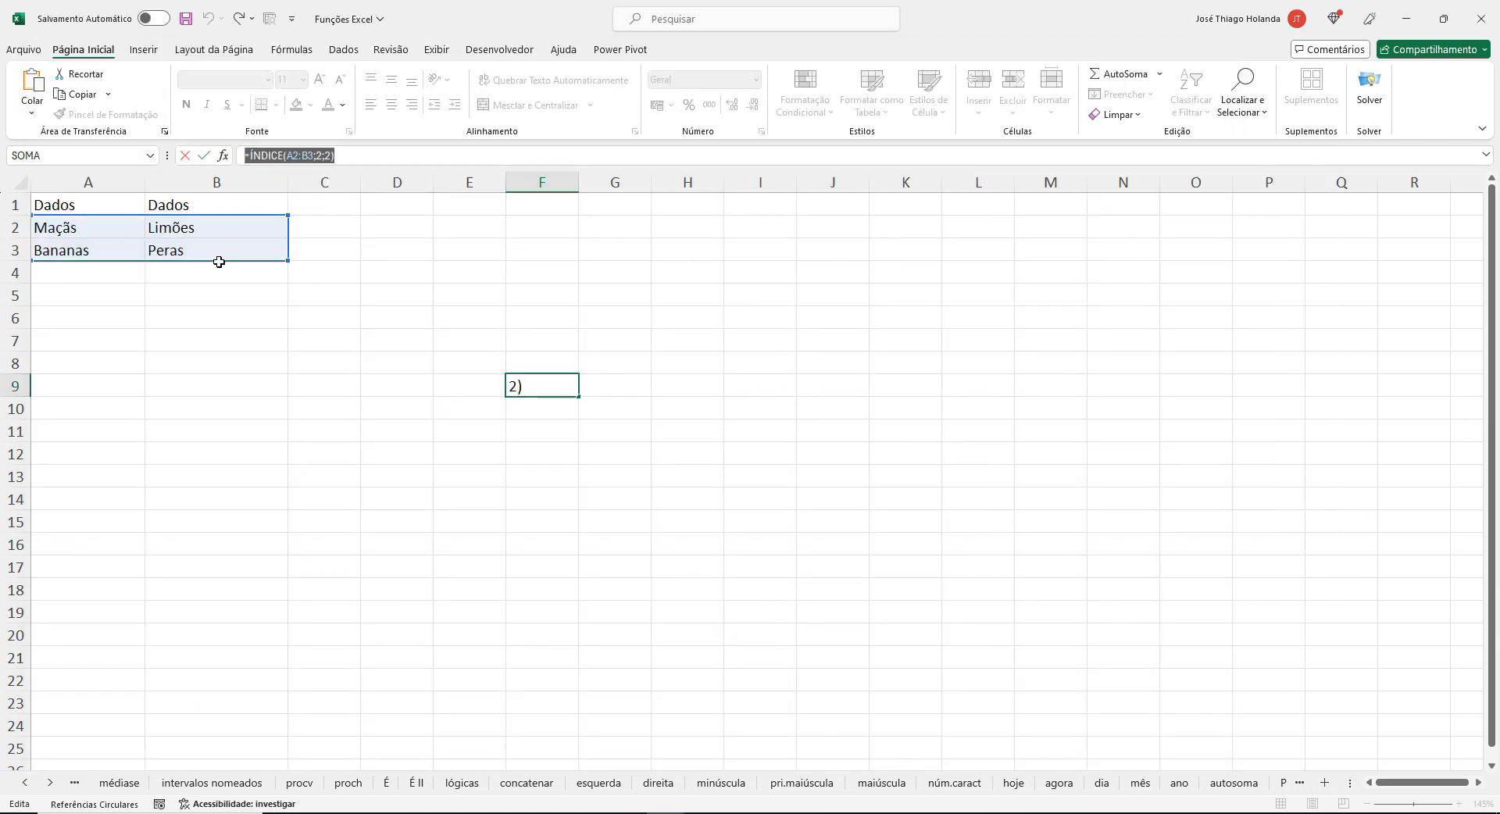
pyautogui.click(201, 253)
pyautogui.press('Return')
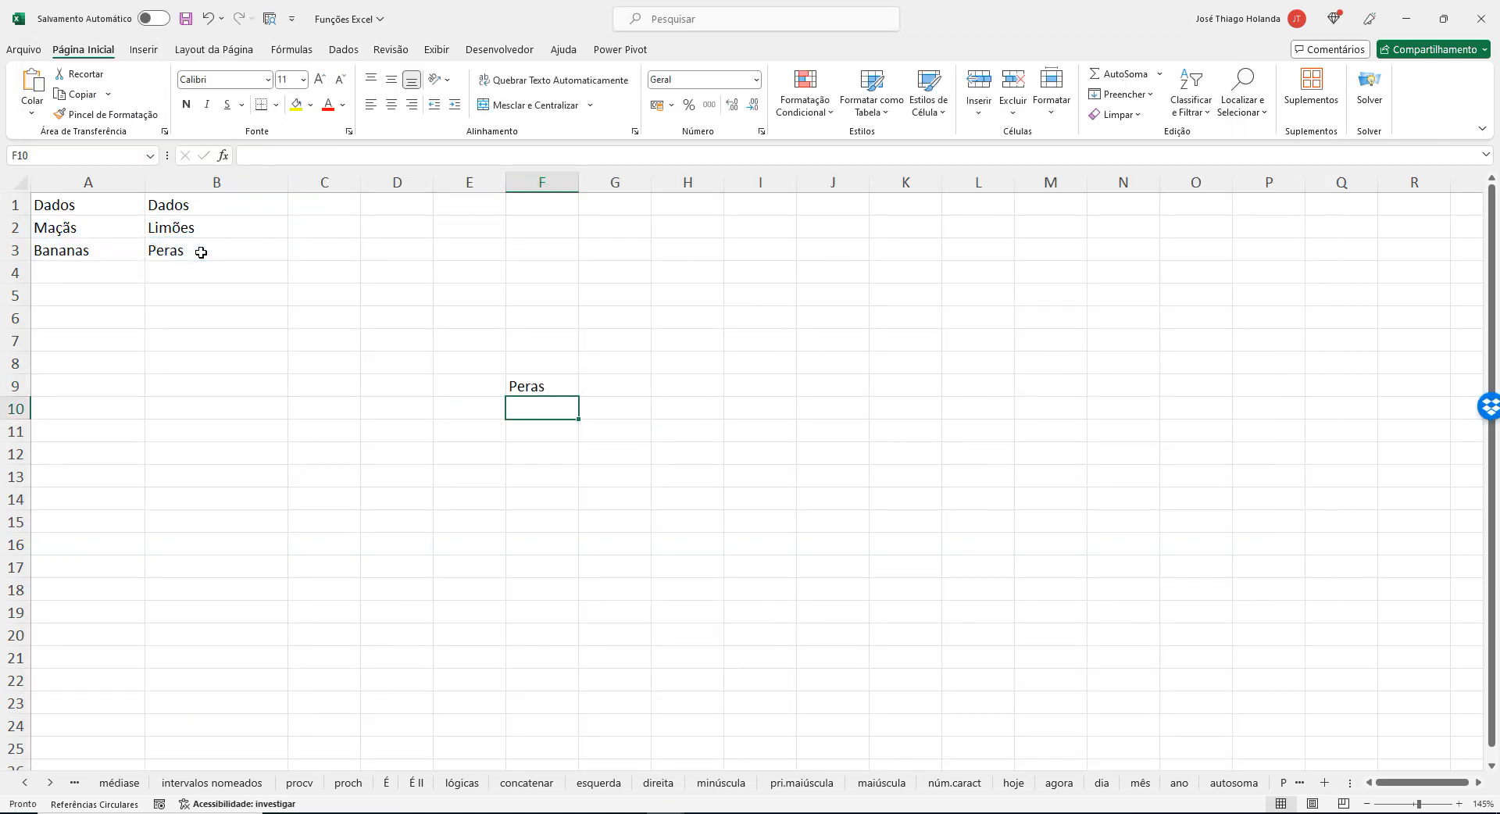
# Return to Notepad and select the CORRESP and ÍNDICE formulas together.
pyautogui.hotkey('alt', 'Tab')
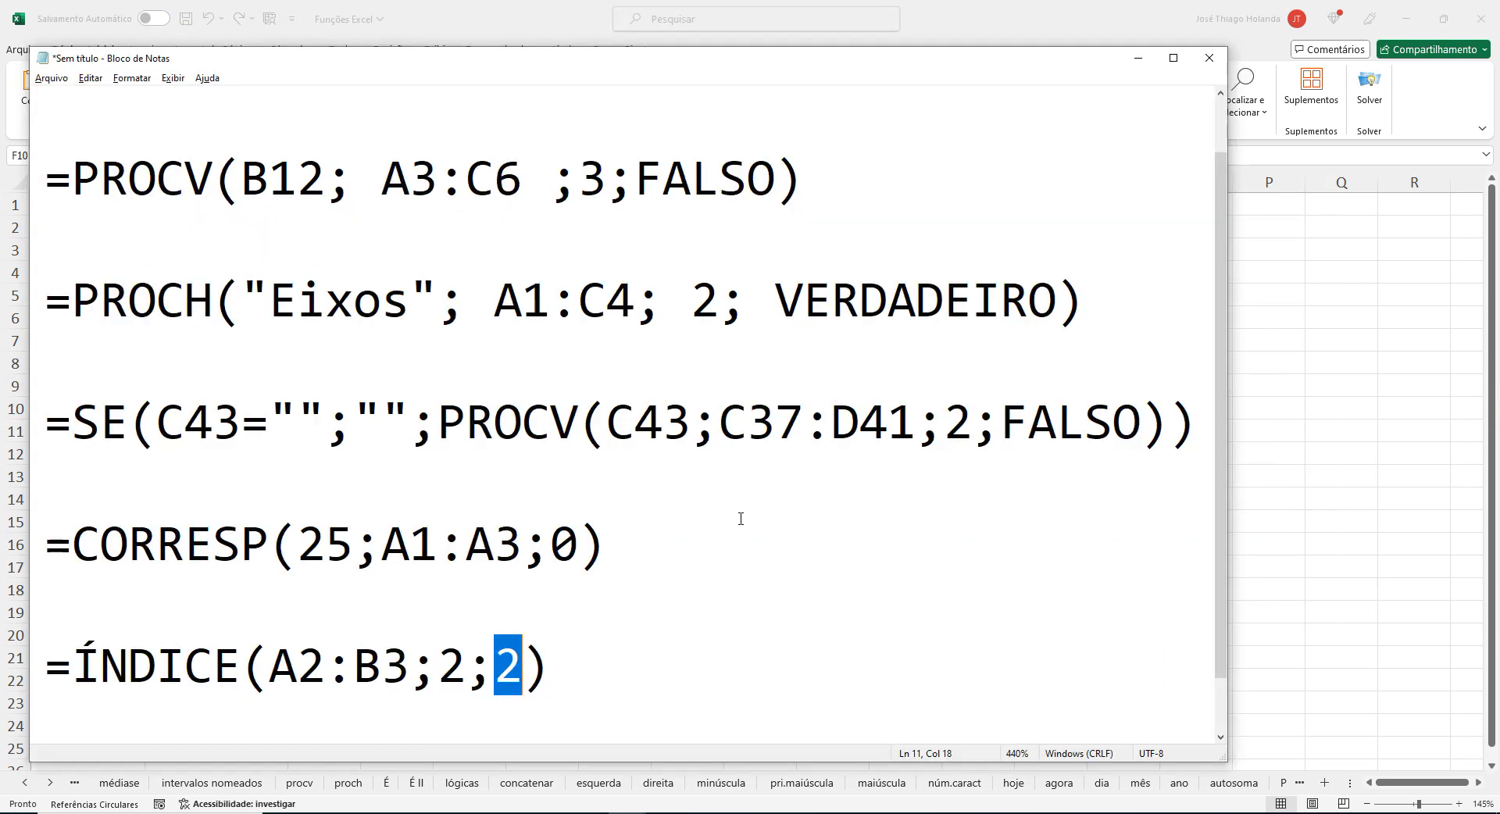
pyautogui.click(297, 544)
pyautogui.moveTo(547, 664); pyautogui.dragTo(2, 528)
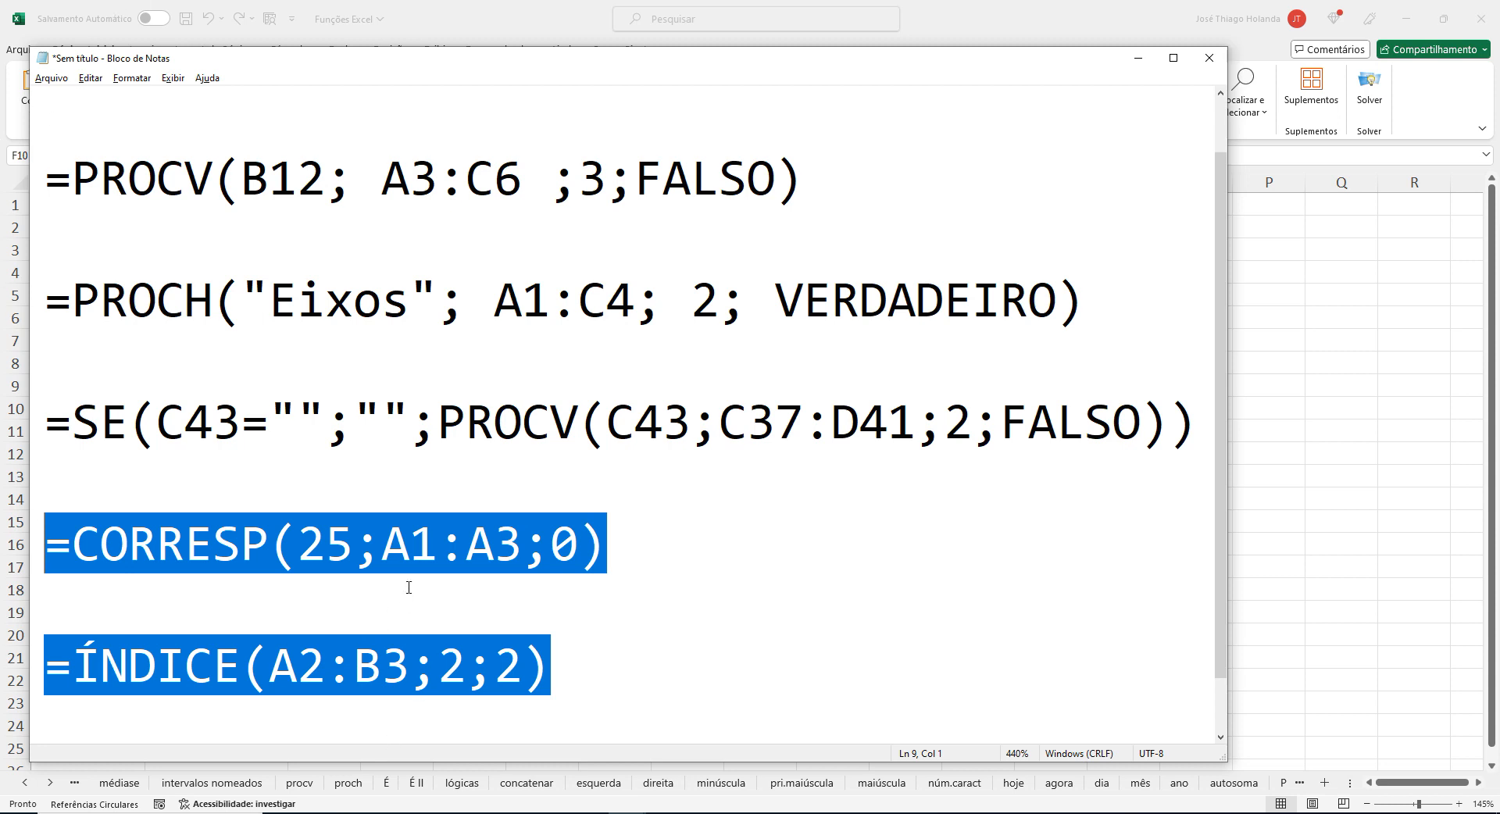
# Highlight the row argument and the column argument of the ÍNDICE formula in turn.
pyautogui.click(492, 664)
pyautogui.press('Left')
pyautogui.press('Left')
pyautogui.hotkey('shift', 'Right')
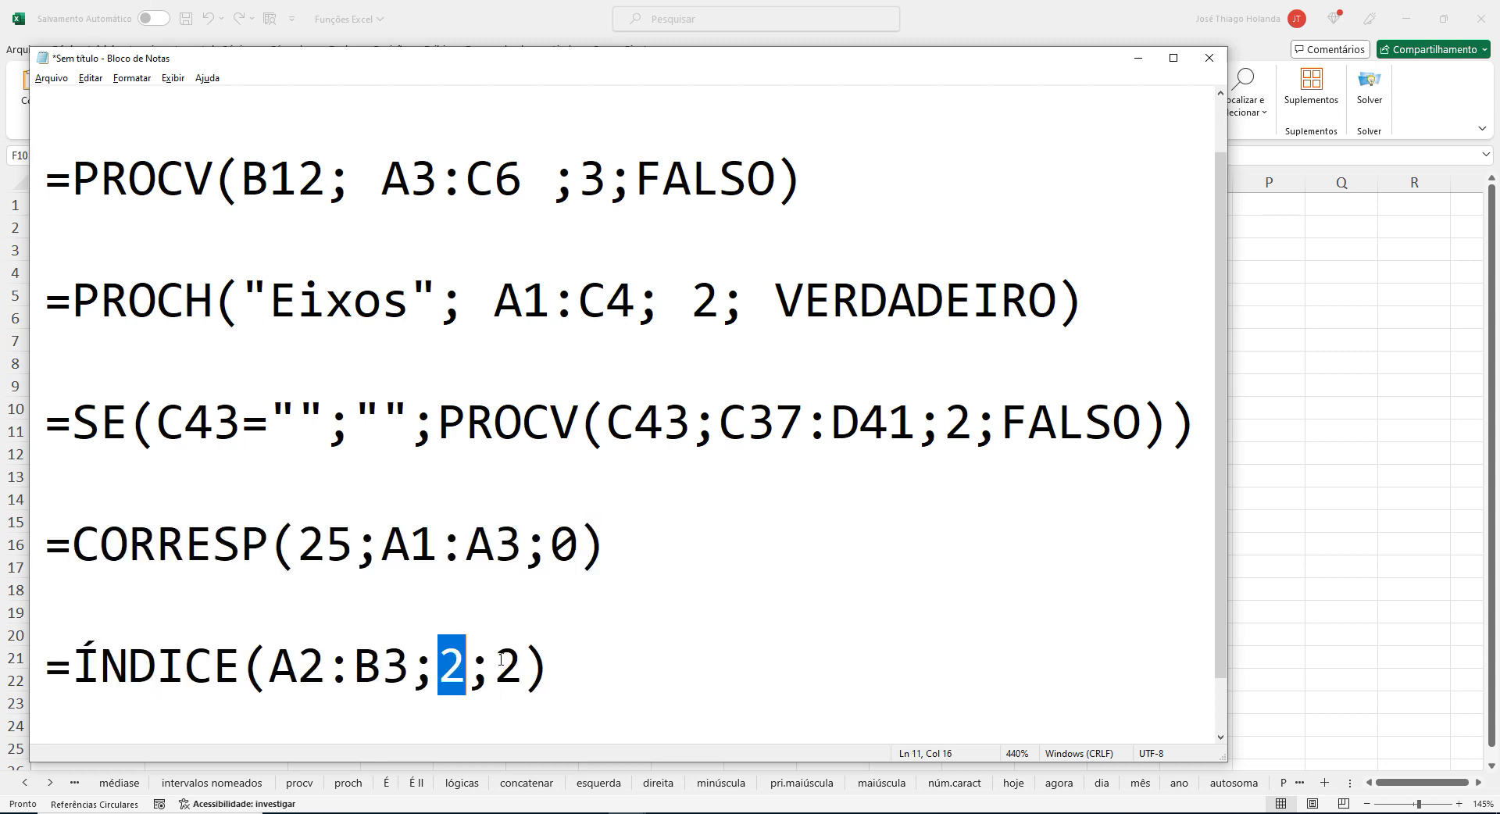
pyautogui.doubleClick(504, 664)
pyautogui.doubleClick(461, 668)
pyautogui.doubleClick(506, 665)
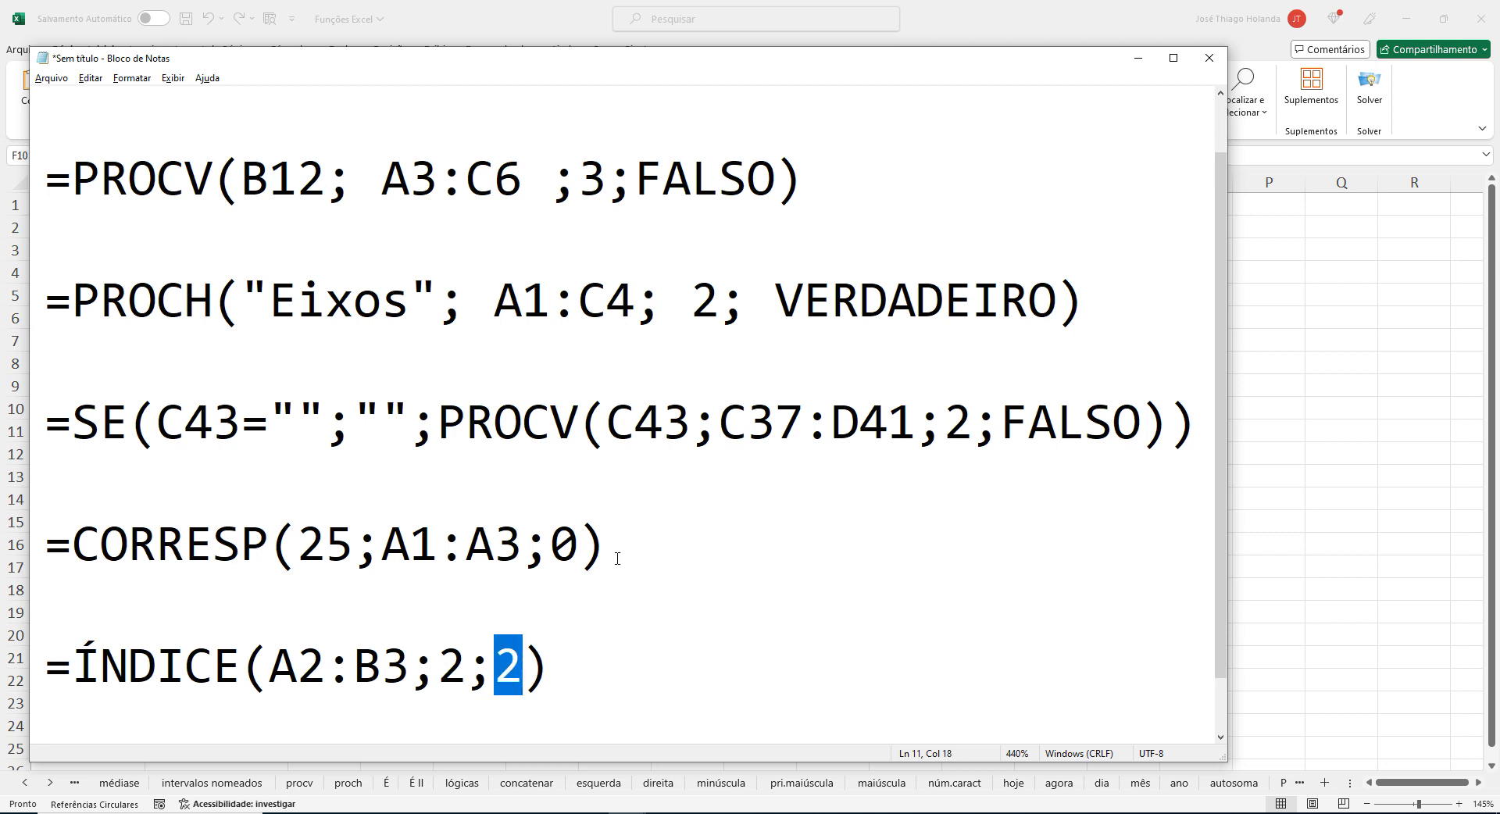
# Copy CORRESP(25;A1:A3;0) without its equals sign and paste it over the row argument of the ÍNDICE formula.
pyautogui.moveTo(617, 558); pyautogui.dragTo(64, 549)
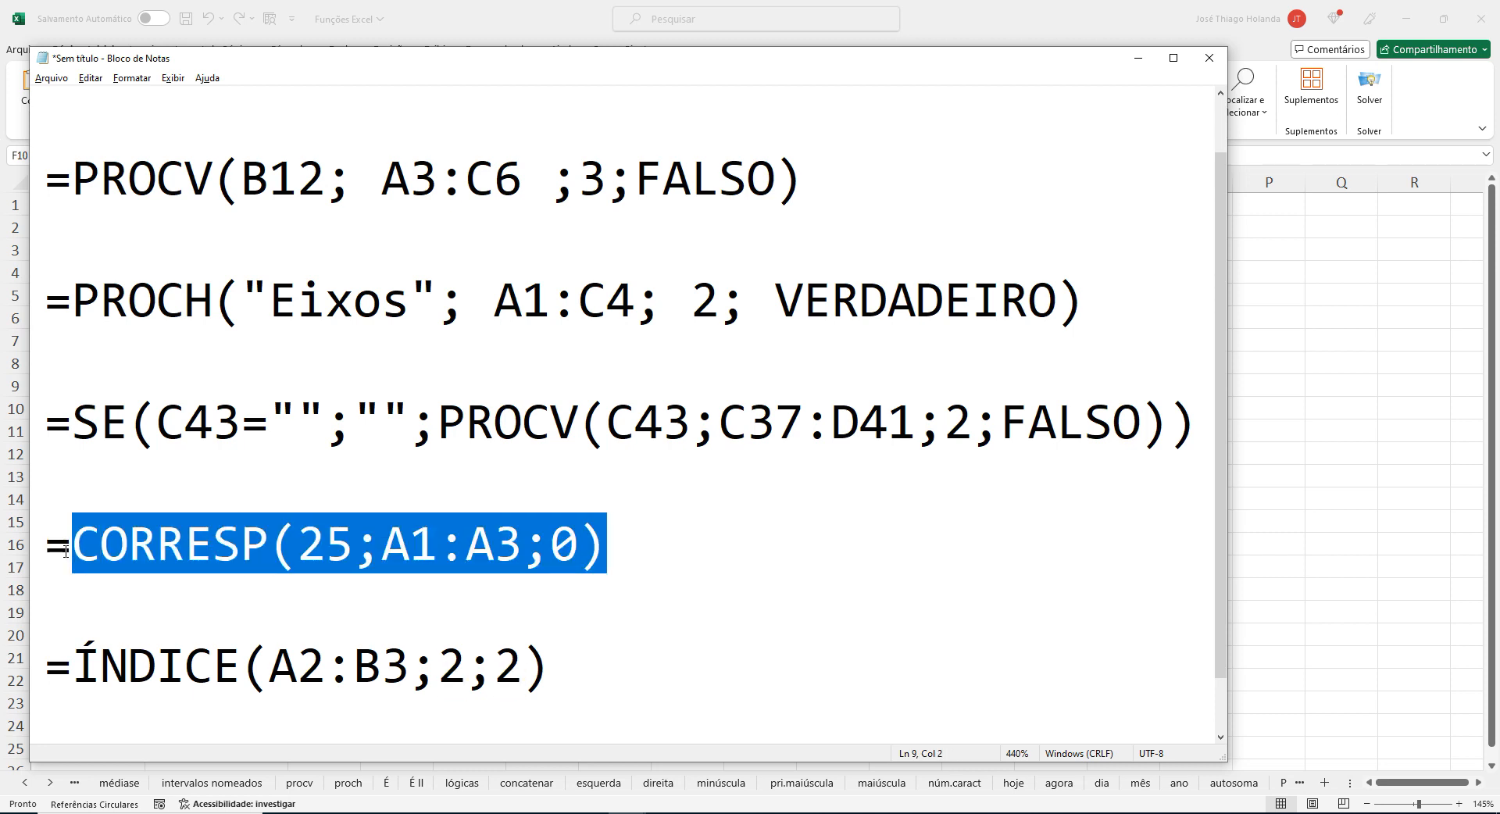
pyautogui.hotkey('ctrl', 'c')
pyautogui.doubleClick(452, 680)
pyautogui.hotkey('ctrl', 'v')
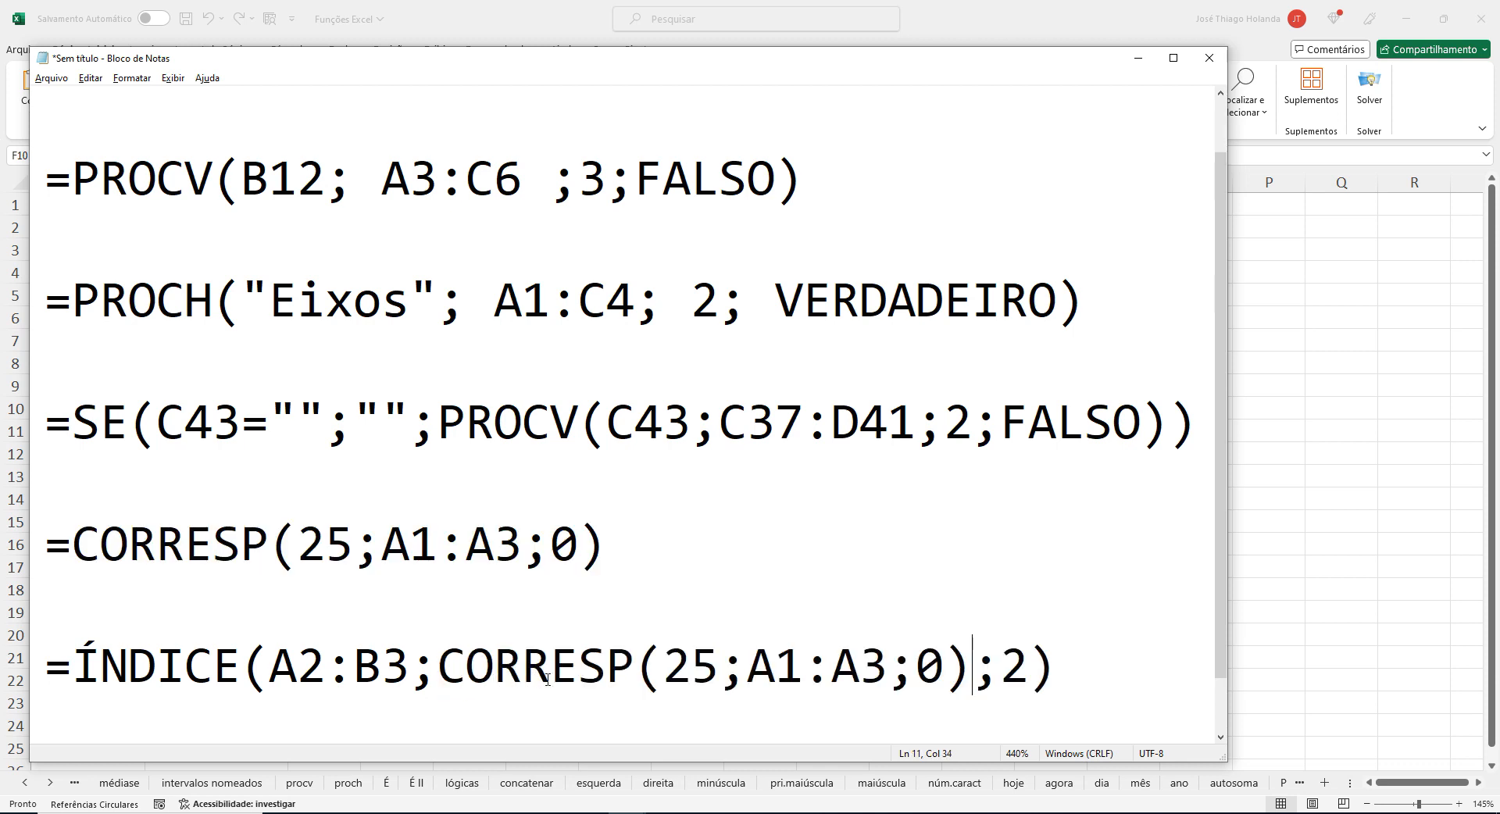
# Empty the parentheses of the nested CORRESP and replace ÍNDICE's column argument with a copy of CORRESP().
pyautogui.moveTo(663, 666); pyautogui.dragTo(945, 660)
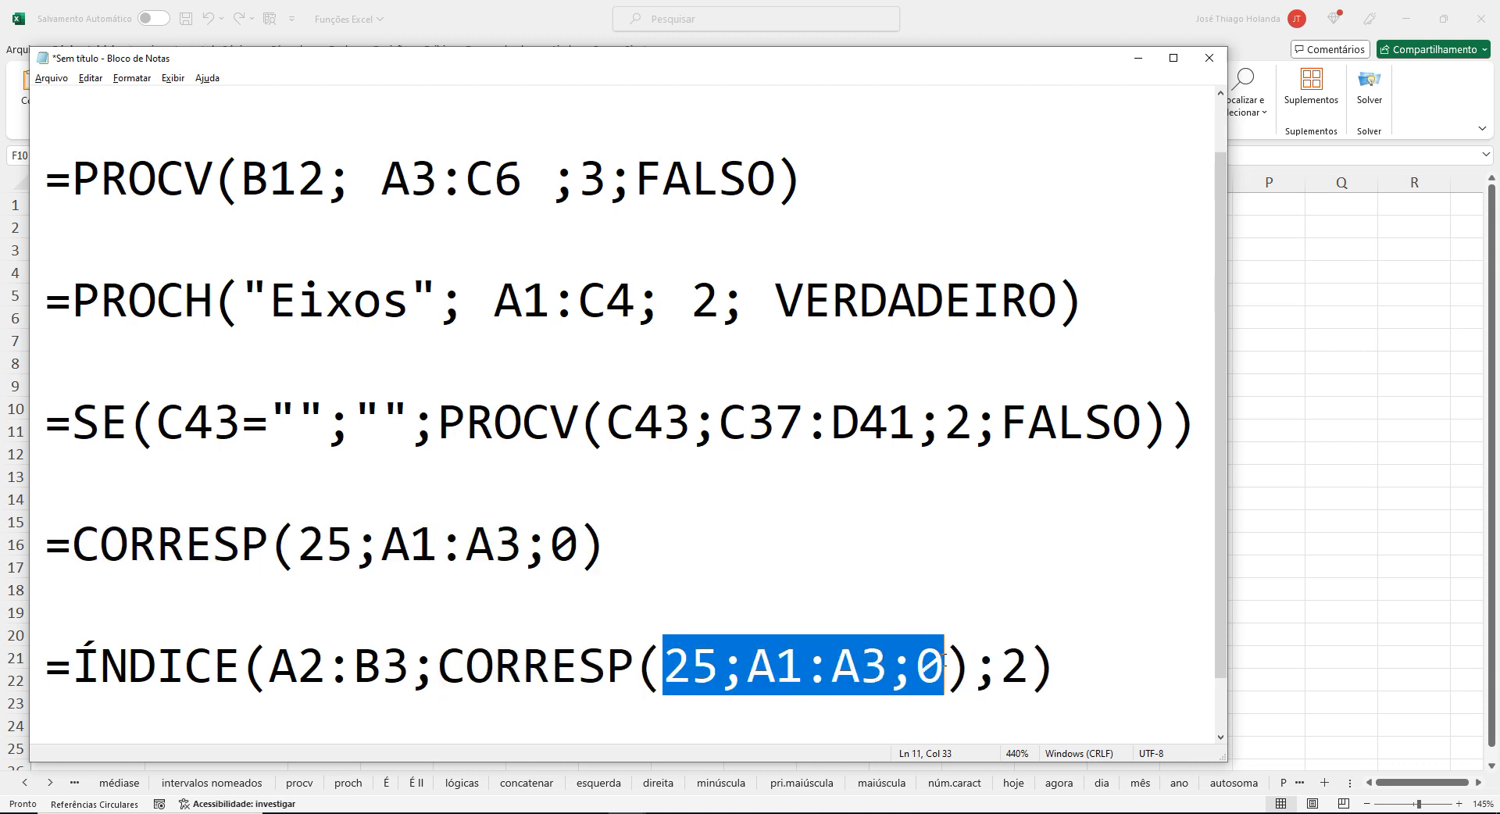
pyautogui.press('Delete')
pyautogui.moveTo(692, 665); pyautogui.dragTo(439, 662)
pyautogui.click(724, 664)
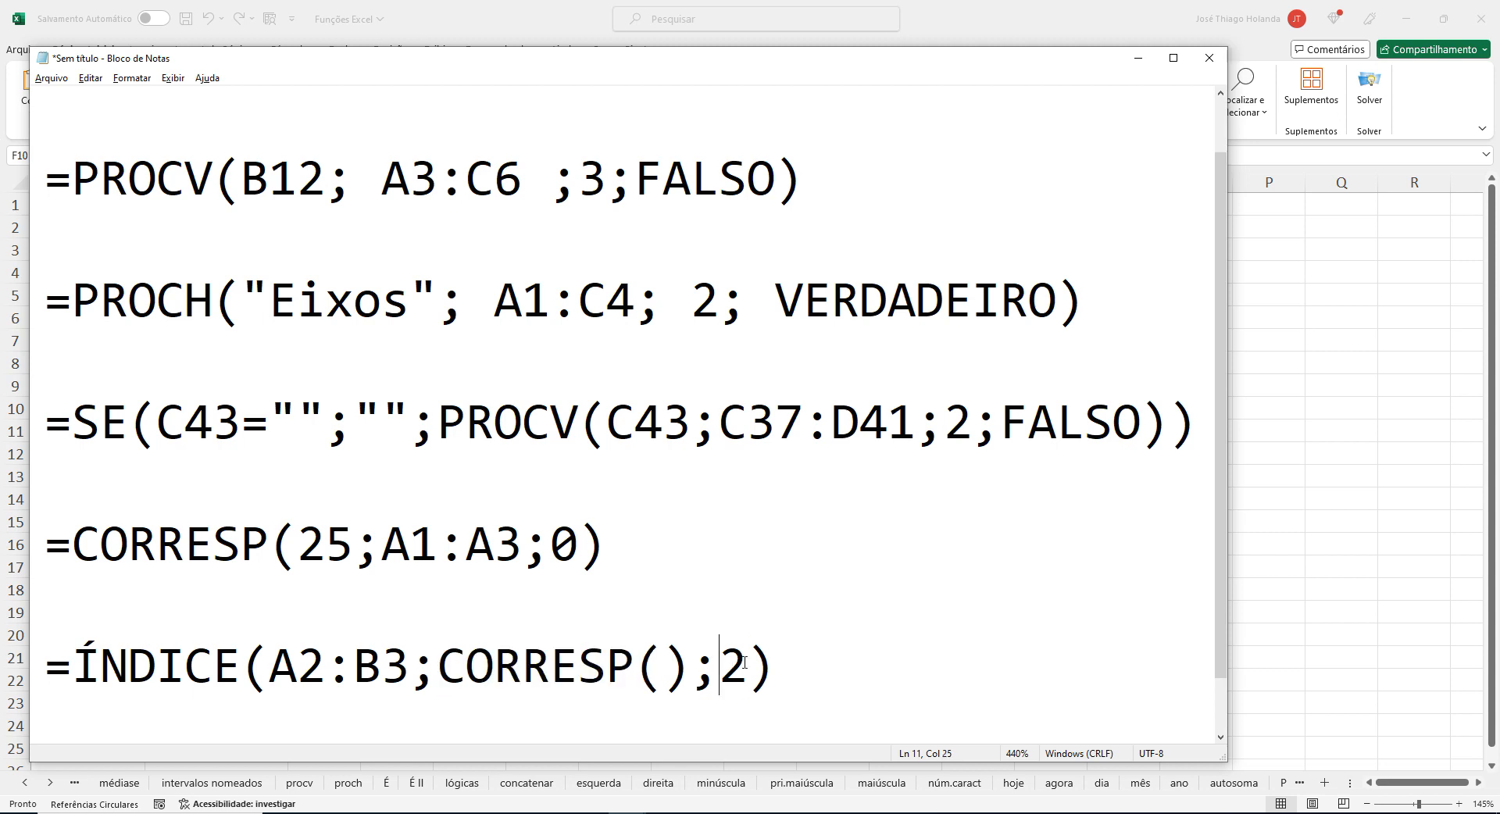
pyautogui.doubleClick(743, 662)
pyautogui.hotkey('ctrl', 'v')
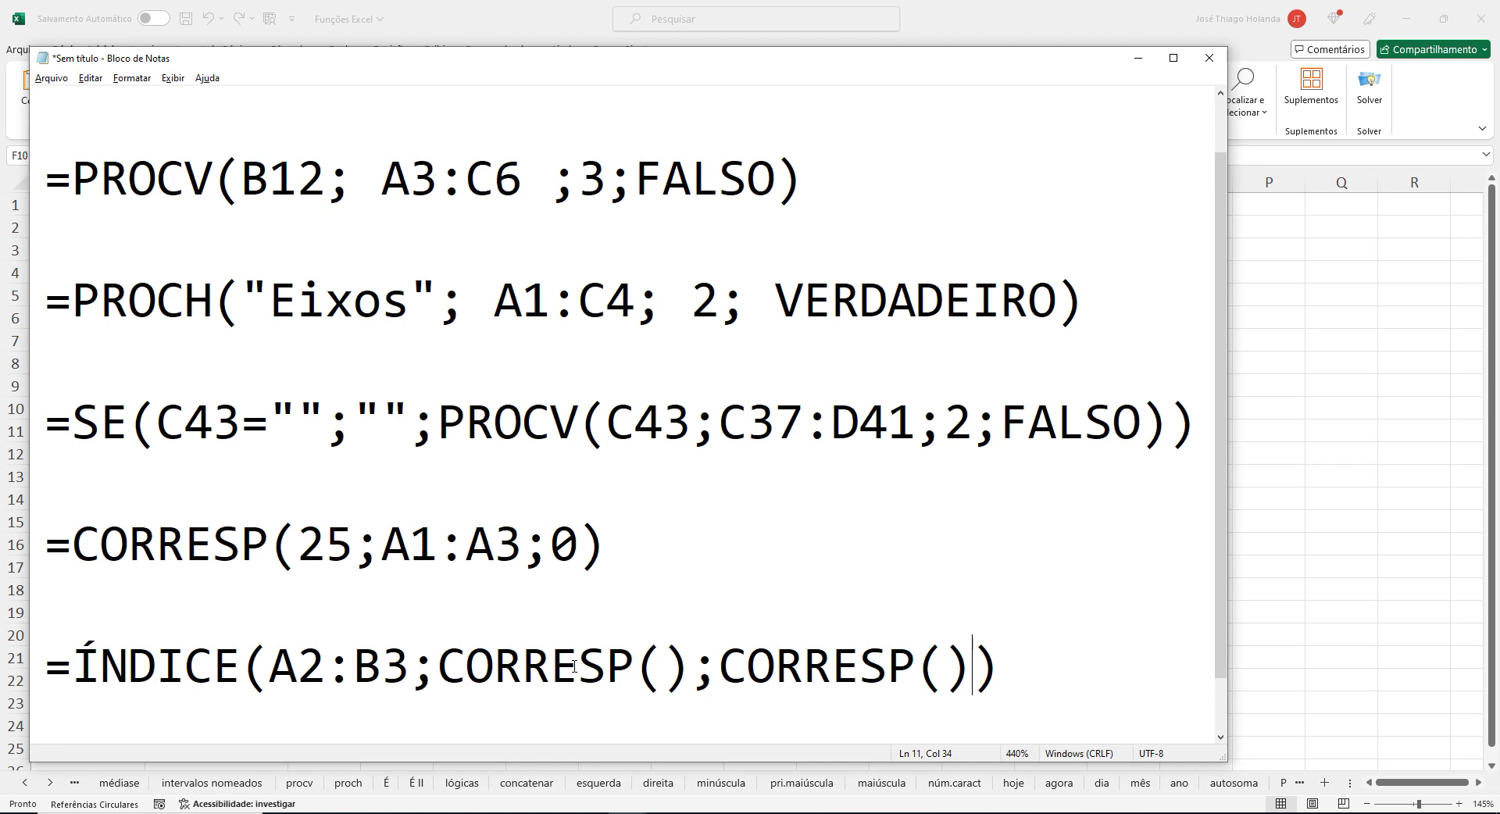
# Switch to the Microsoft ÍNDICE support page in Chrome and clear the formula selection there.
pyautogui.hotkey('alt', 'Tab')
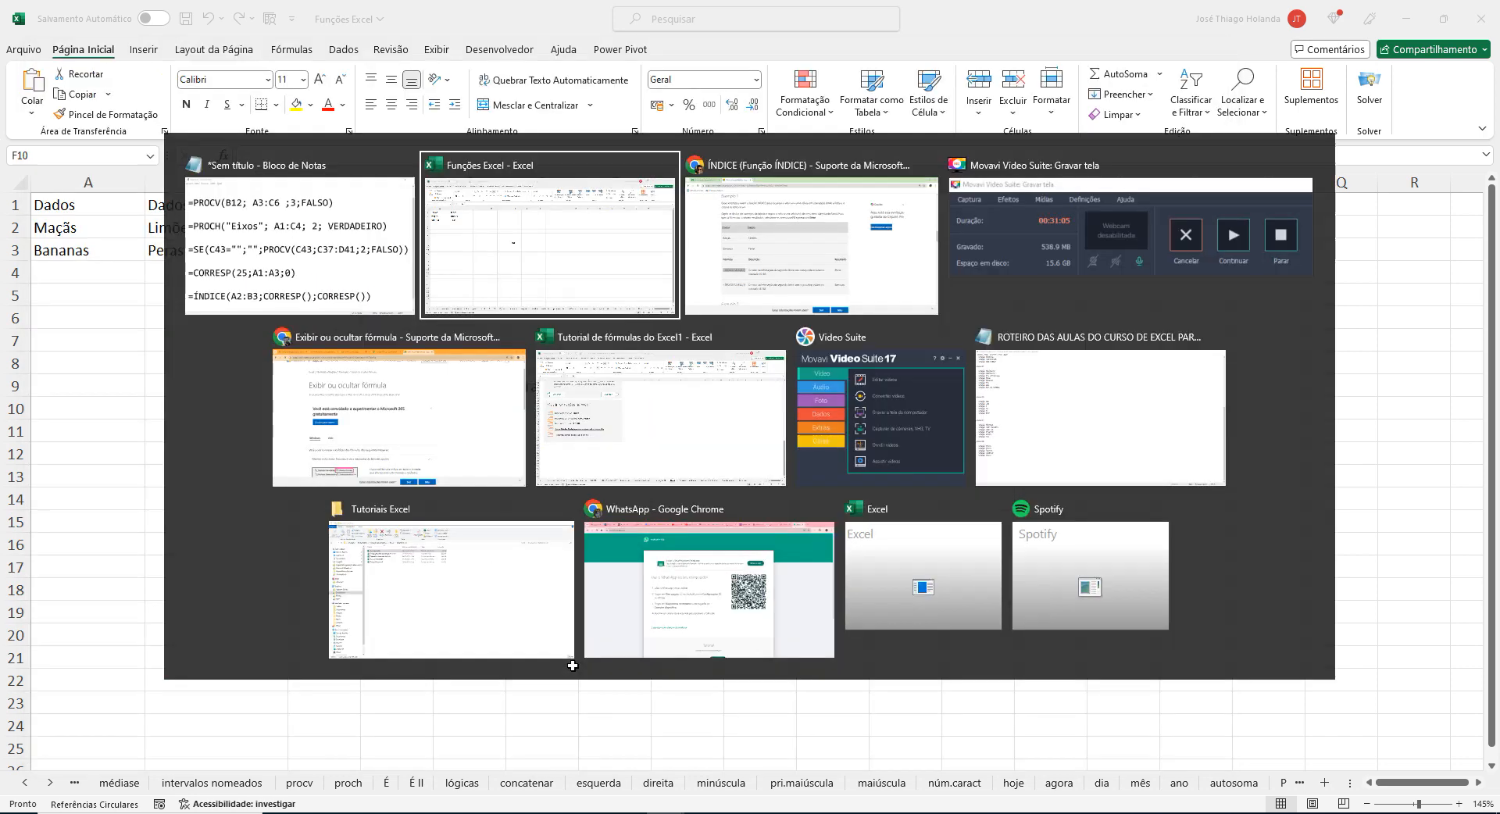
pyautogui.press('Down')
pyautogui.press('Down')
pyautogui.press('Down')
pyautogui.press('Down')
pyautogui.press('Down')
pyautogui.hotkey('alt', 'Tab')
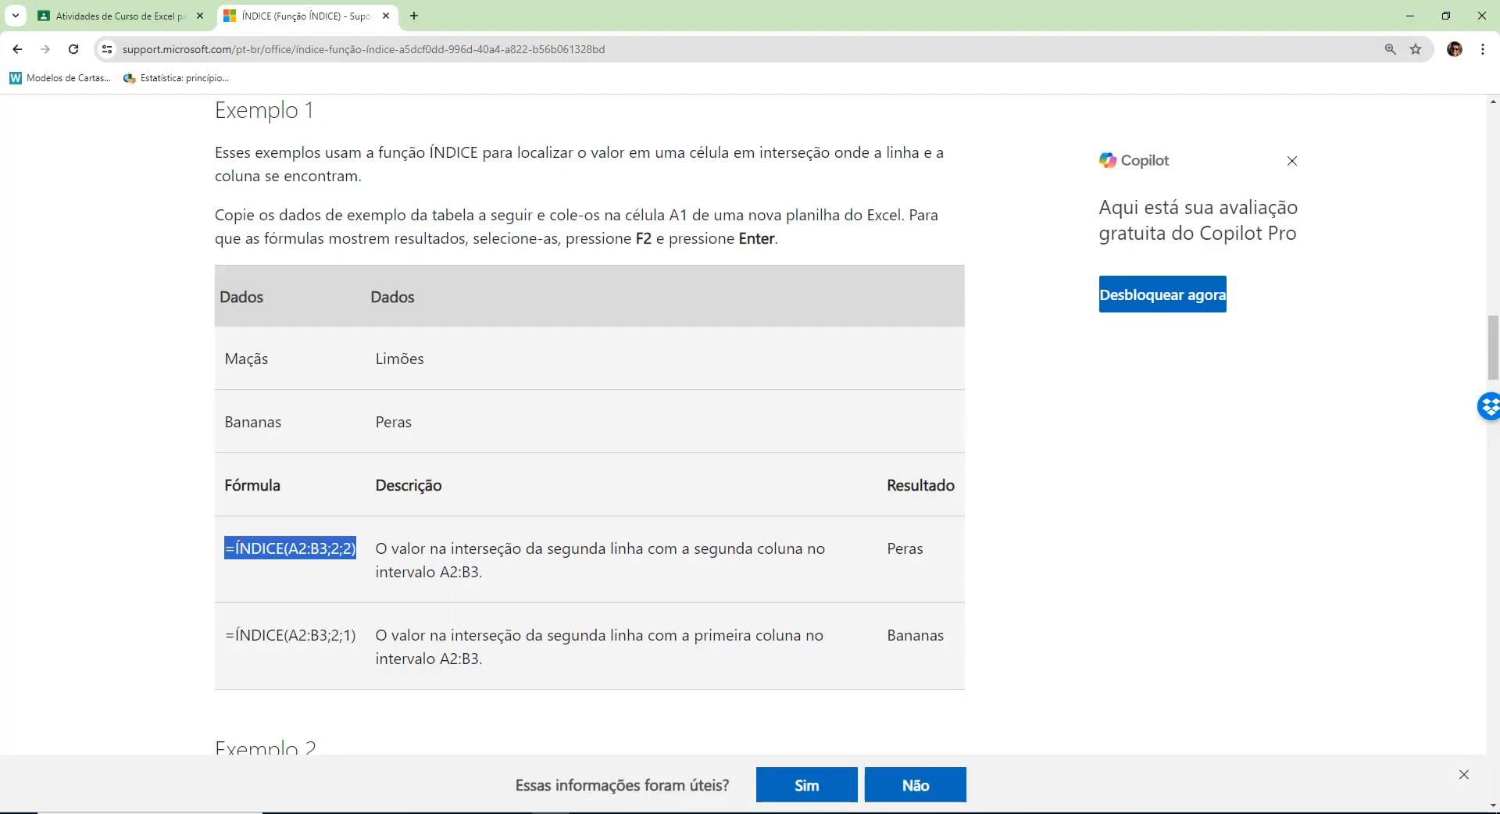
pyautogui.click(1074, 547)
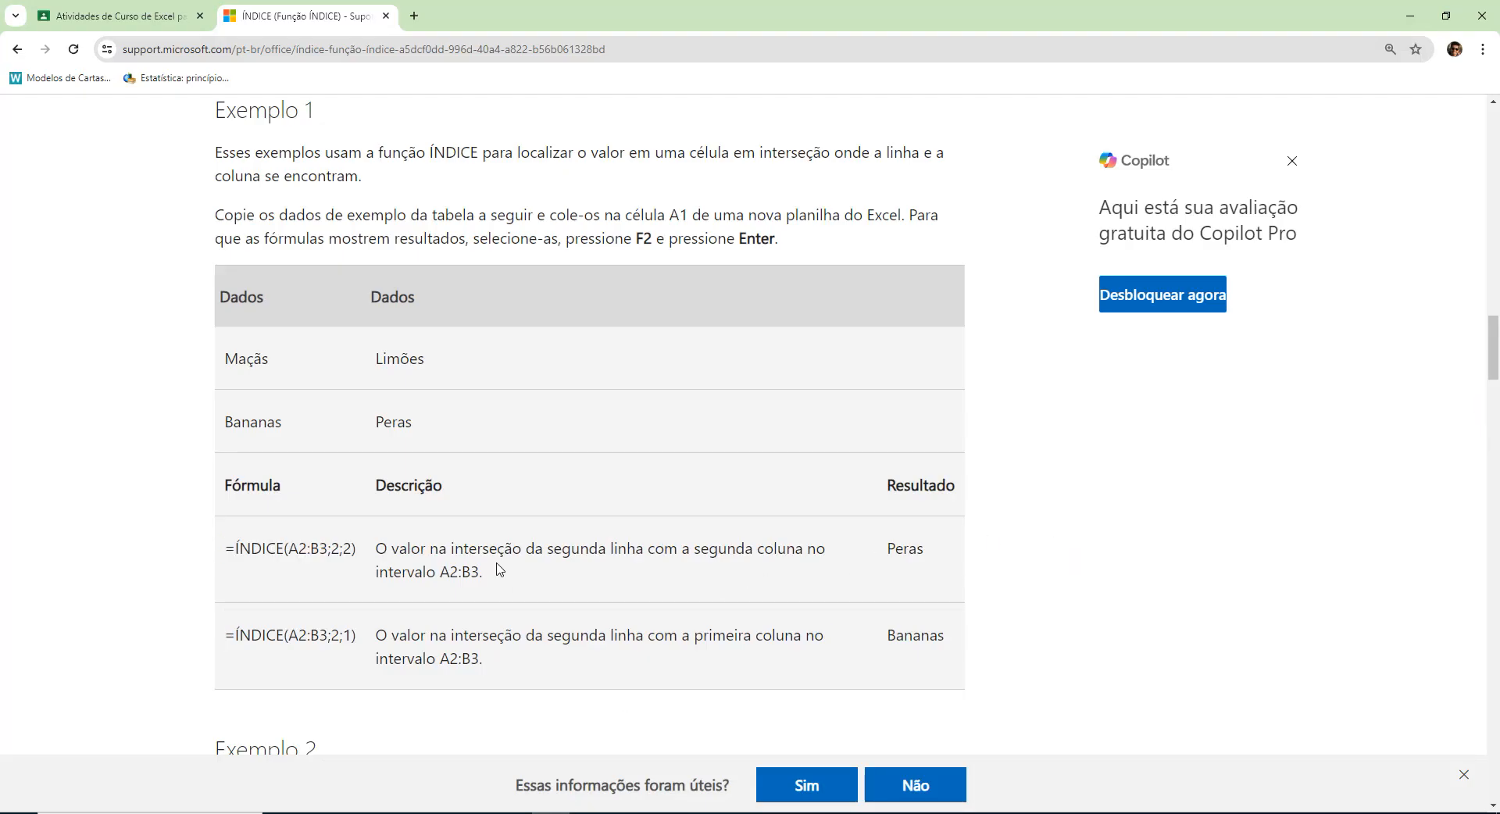
# Look through the ÍNDICE page's array example, reference-form syntax, comments and the fruit table examples with their formulas.
pyautogui.scroll(-9, 500, 570)
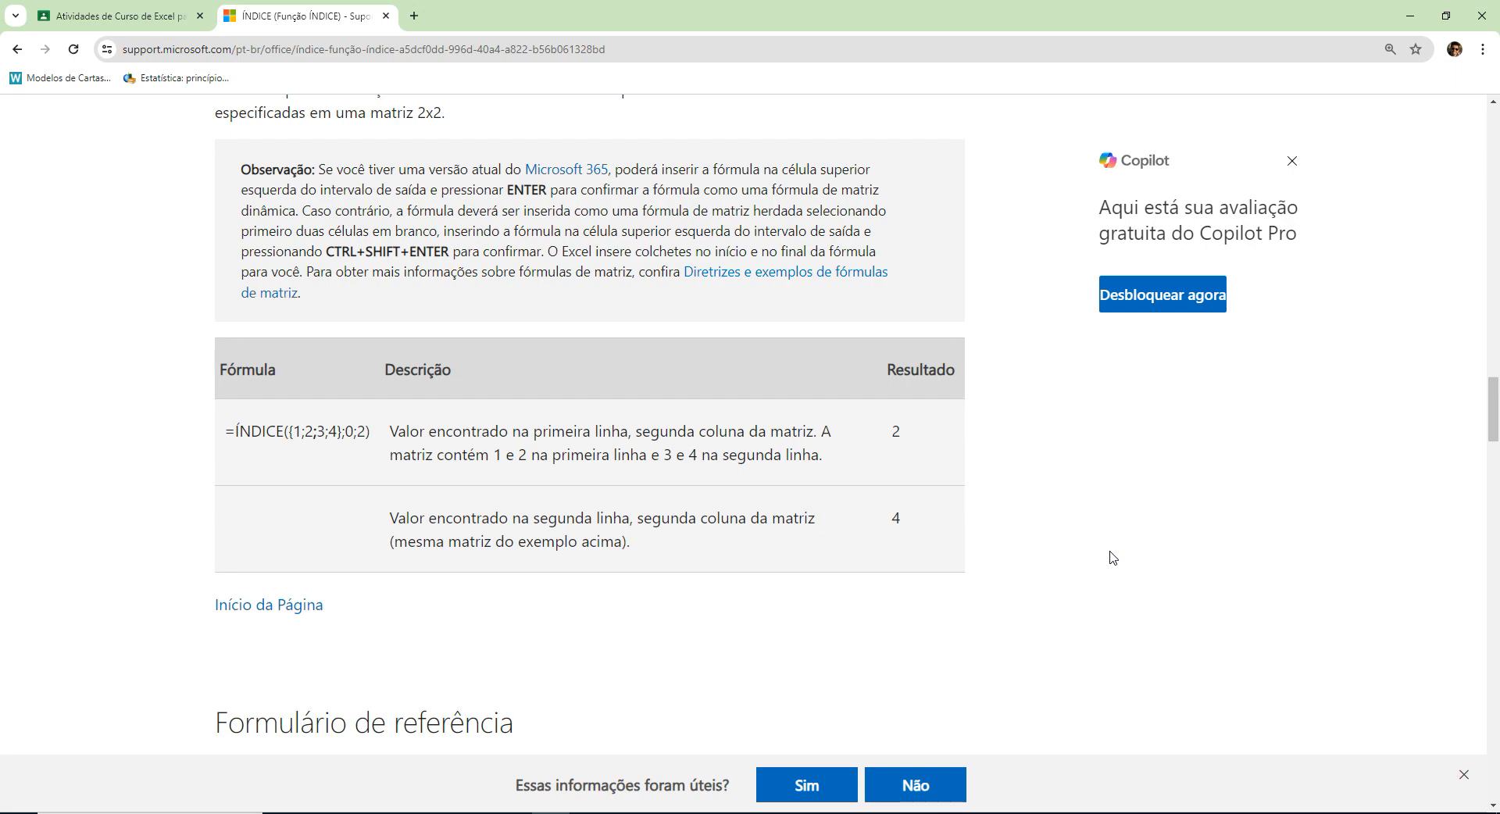
pyautogui.scroll(-12, 1112, 553)
pyautogui.scroll(-6, 947, 515)
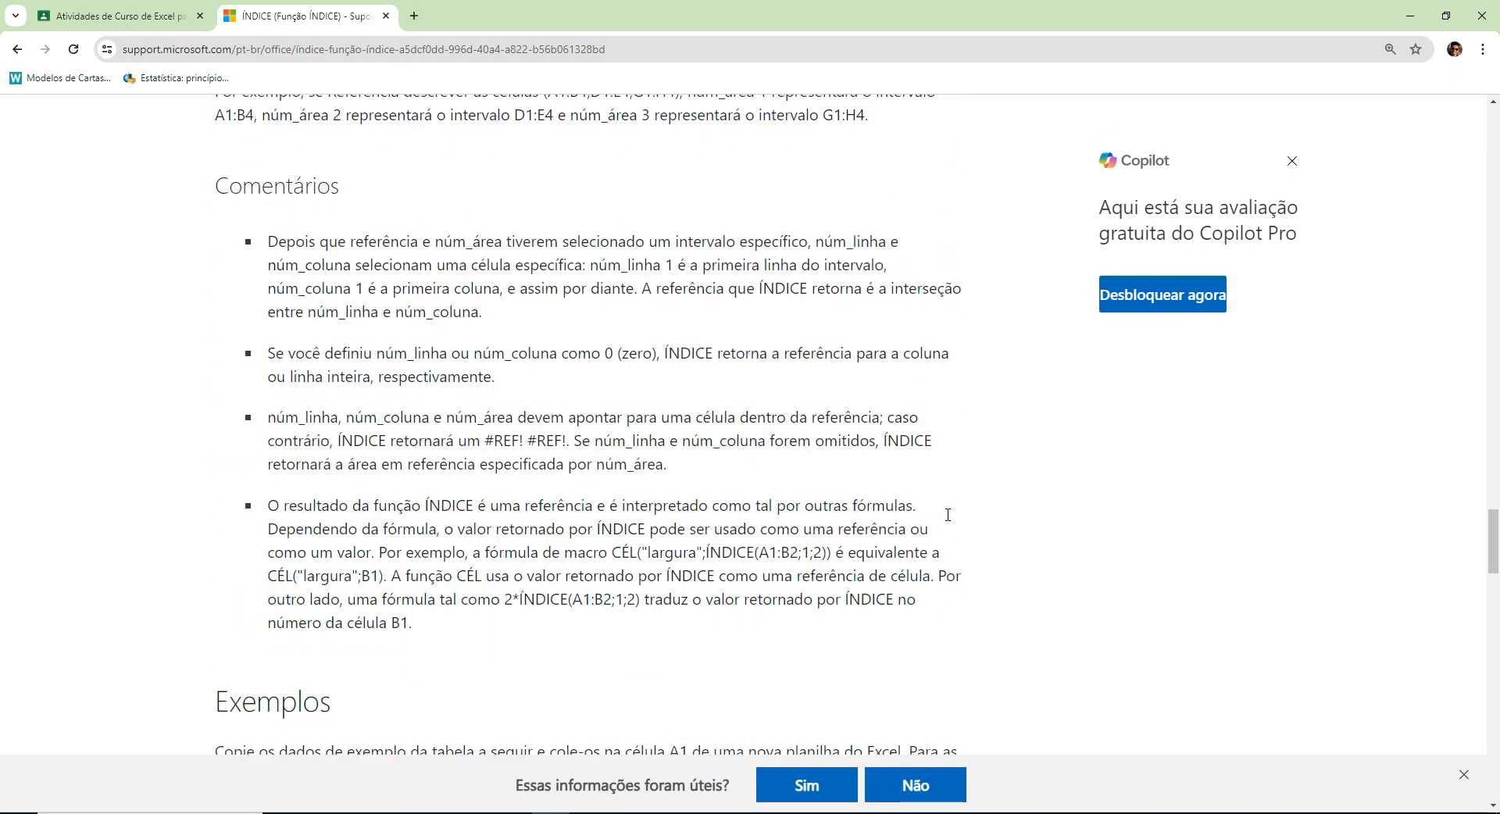
pyautogui.scroll(11, 947, 515)
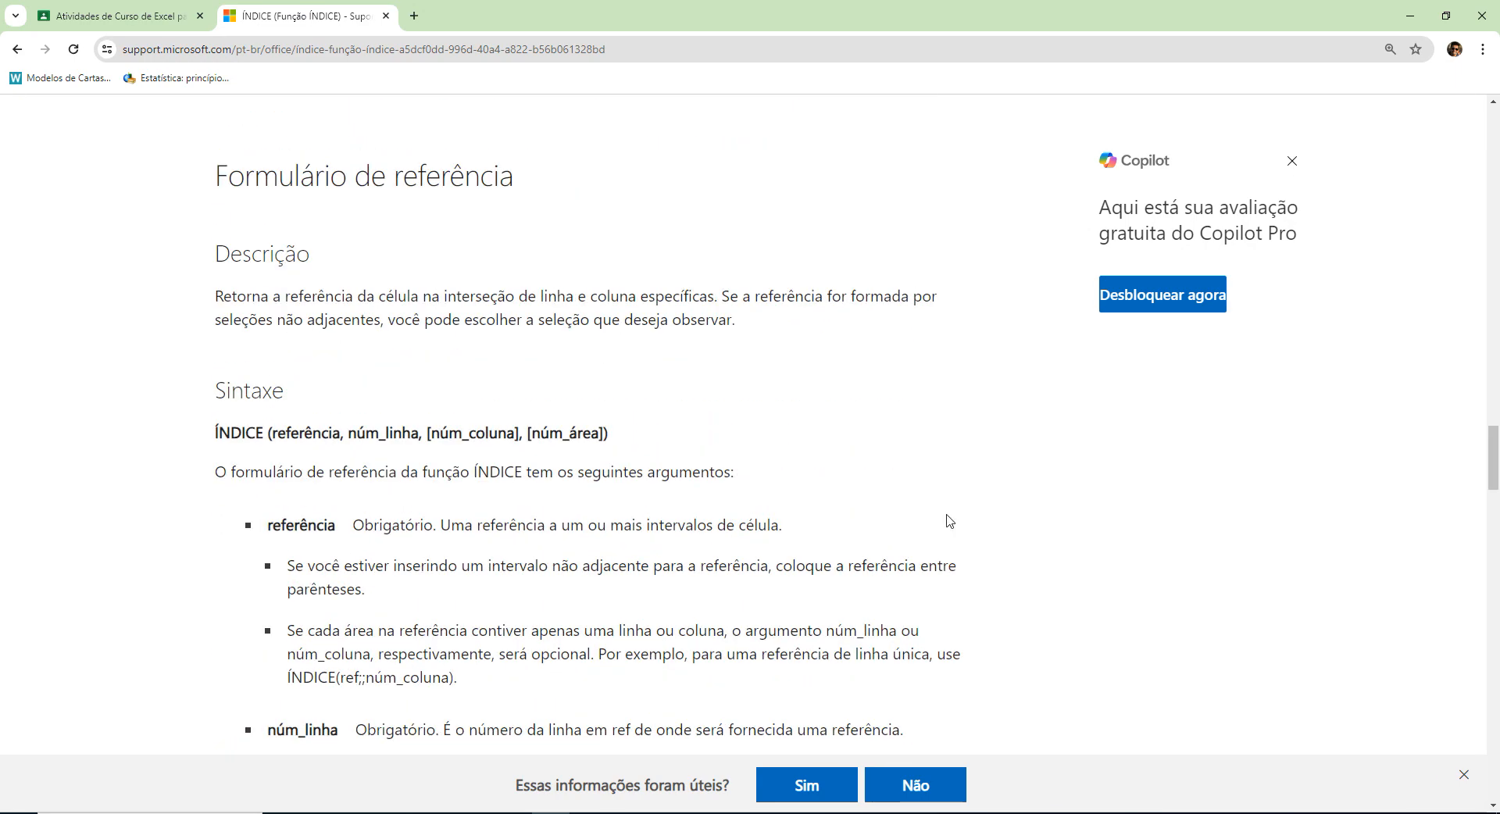
pyautogui.scroll(-10, 948, 515)
pyautogui.scroll(-6, 950, 522)
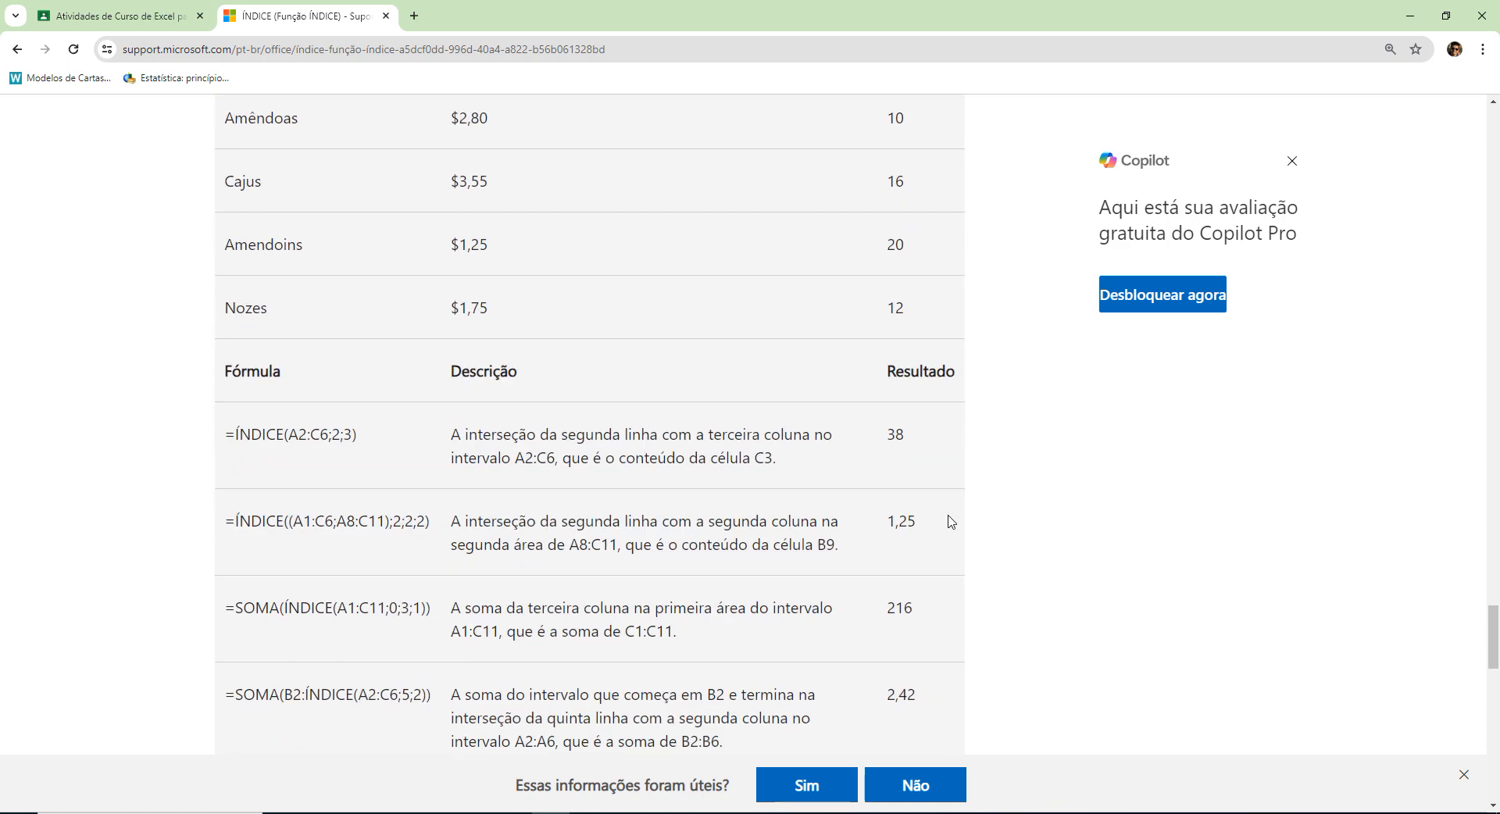
pyautogui.scroll(-2, 957, 510)
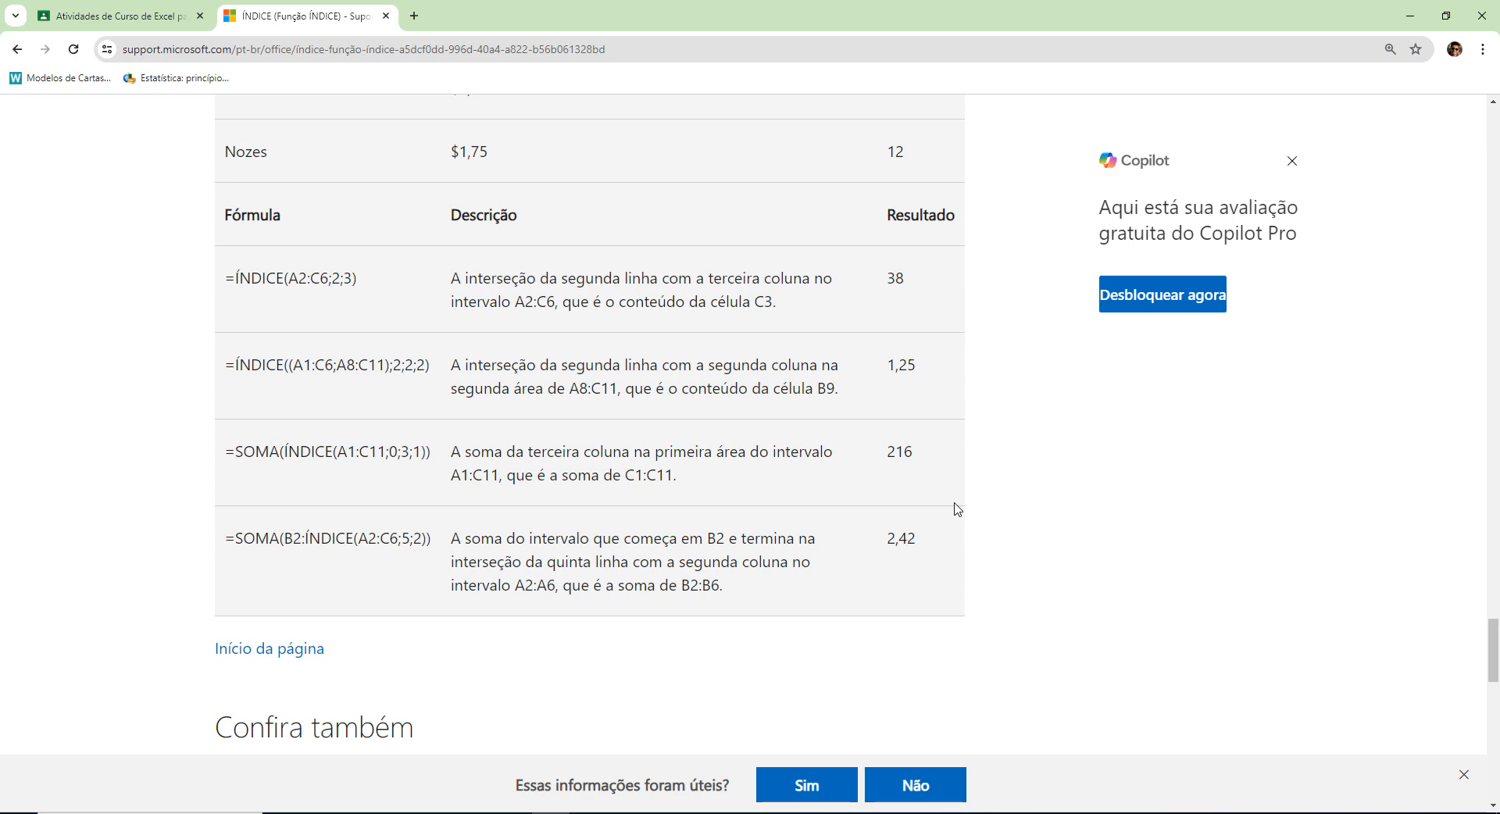
pyautogui.scroll(-4, 958, 510)
pyautogui.scroll(6, 958, 510)
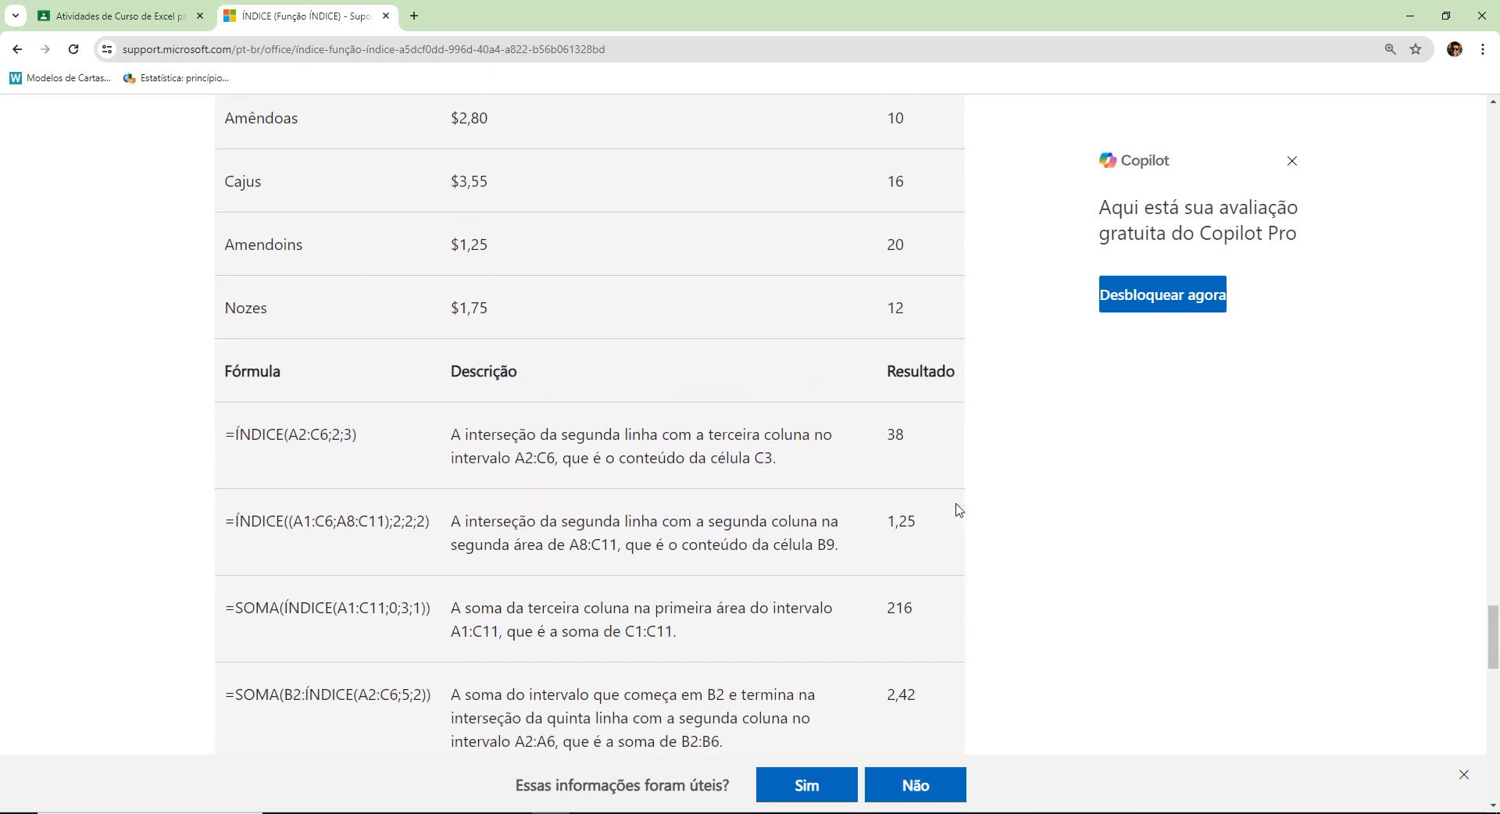
pyautogui.scroll(15, 958, 509)
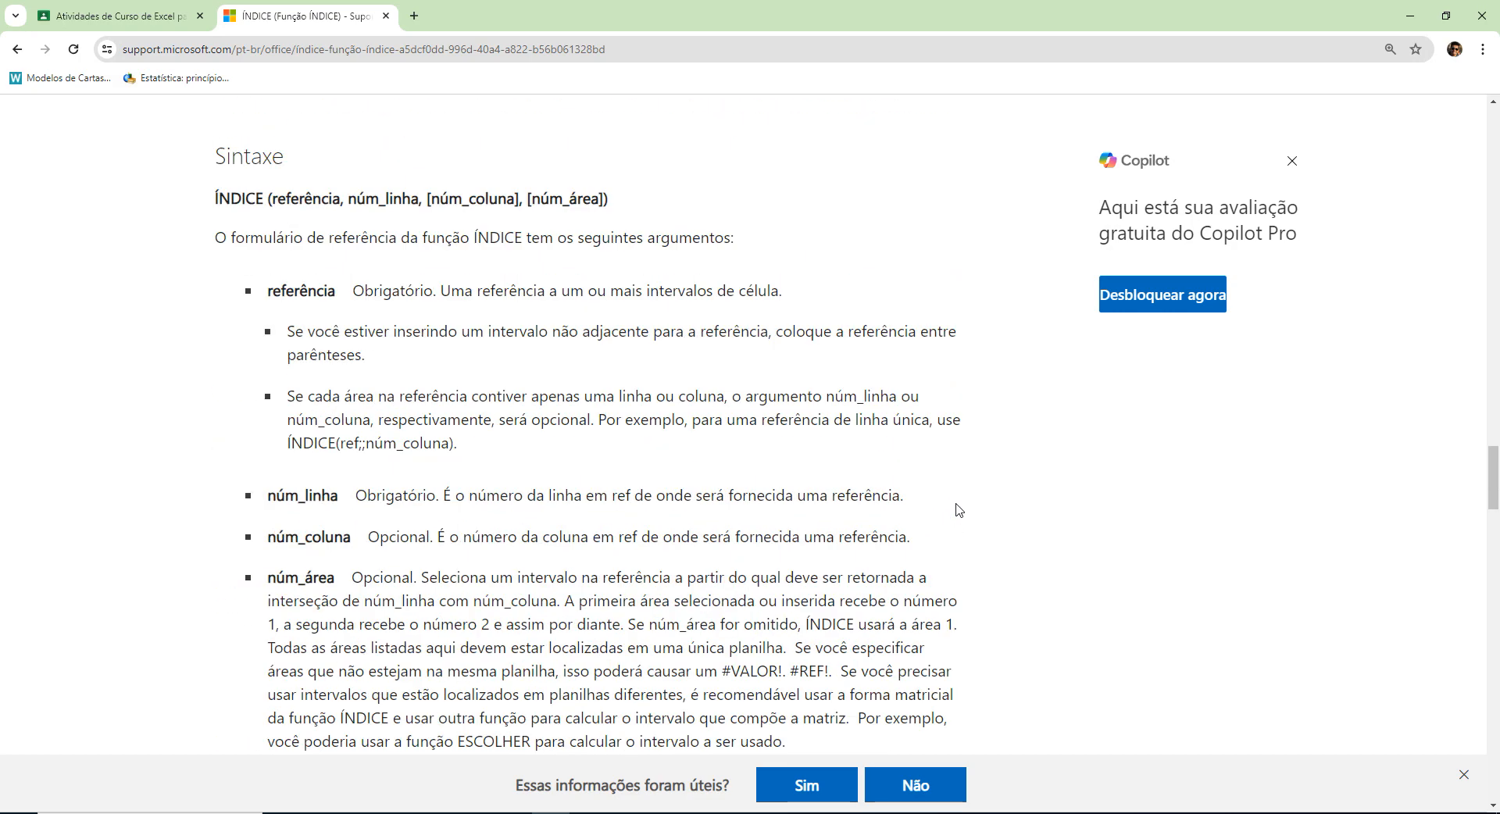
pyautogui.scroll(-14, 958, 510)
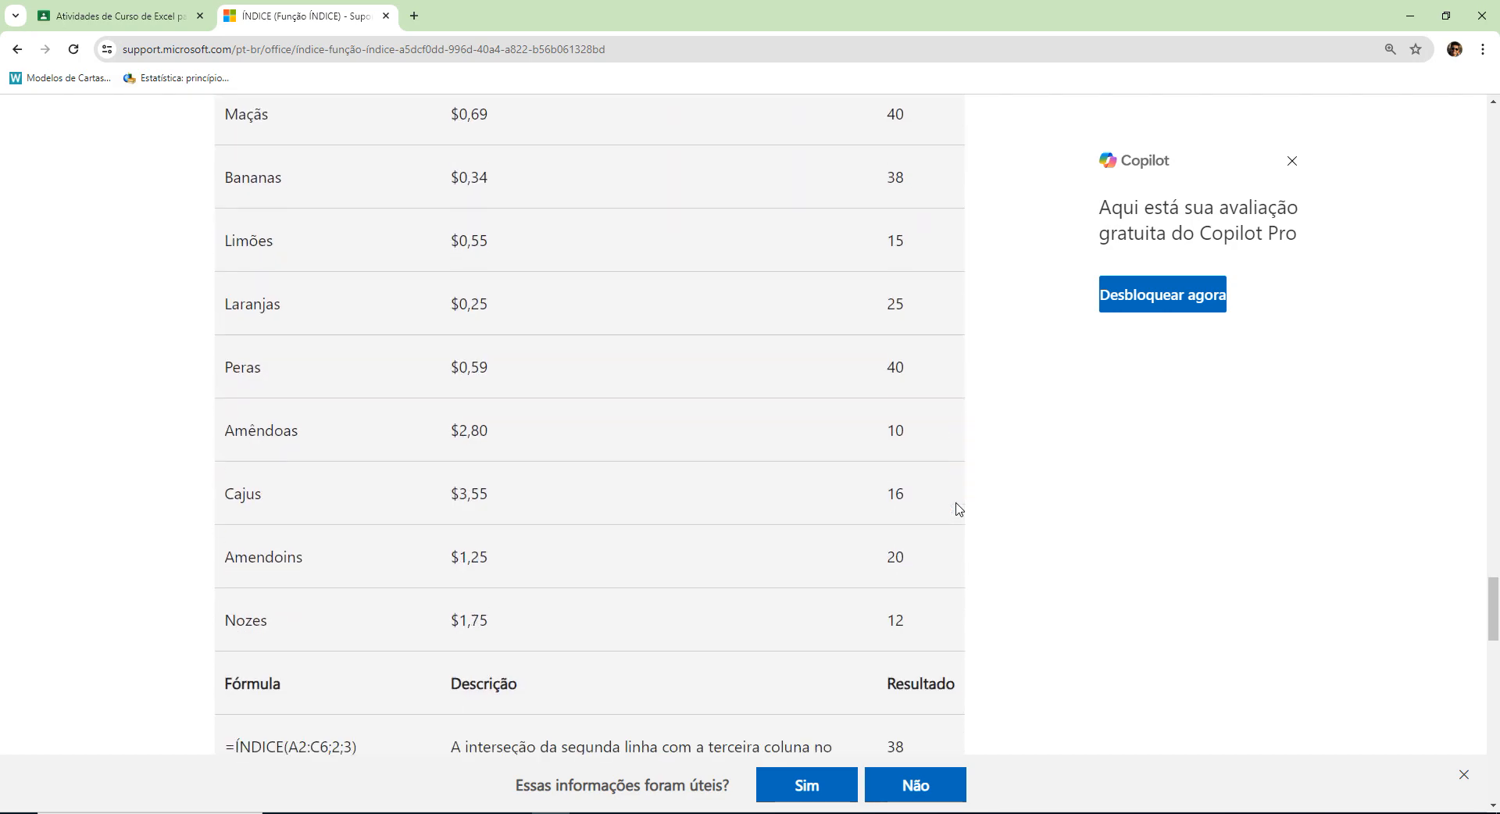
pyautogui.scroll(1, 958, 509)
pyautogui.scroll(-4, 957, 509)
pyautogui.scroll(-3, 958, 509)
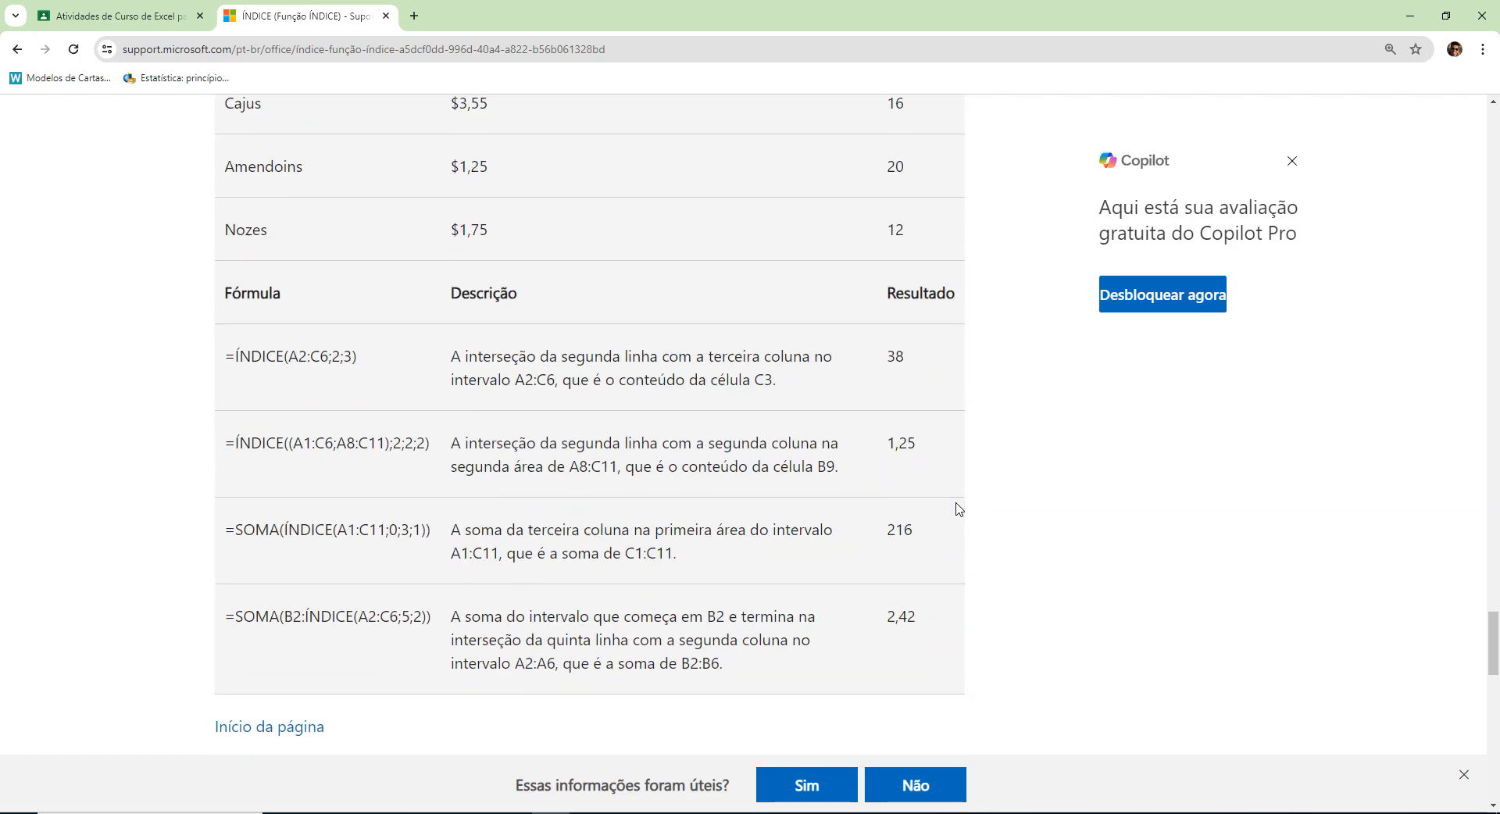
# Reduce the page zoom to 80% to view the fruit table together with its ÍNDICE and SOMA formulas.
pyautogui.scroll(2, 958, 502)
pyautogui.hotkey('ctrl', '-')
pyautogui.hotkey('ctrl', '-')
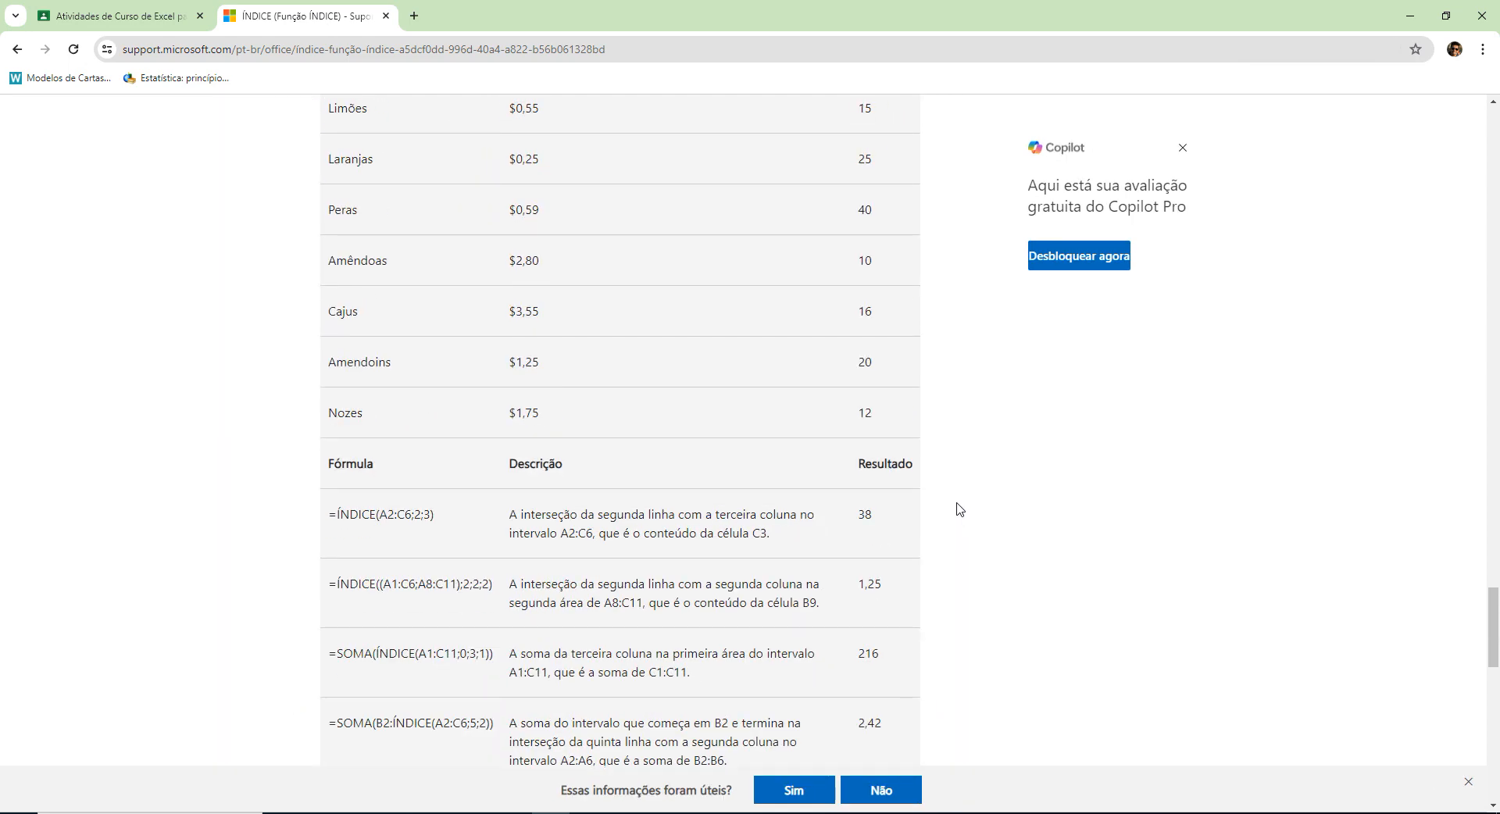
pyautogui.hotkey('ctrl', '-')
pyautogui.scroll(1, 959, 509)
pyautogui.scroll(1, 959, 508)
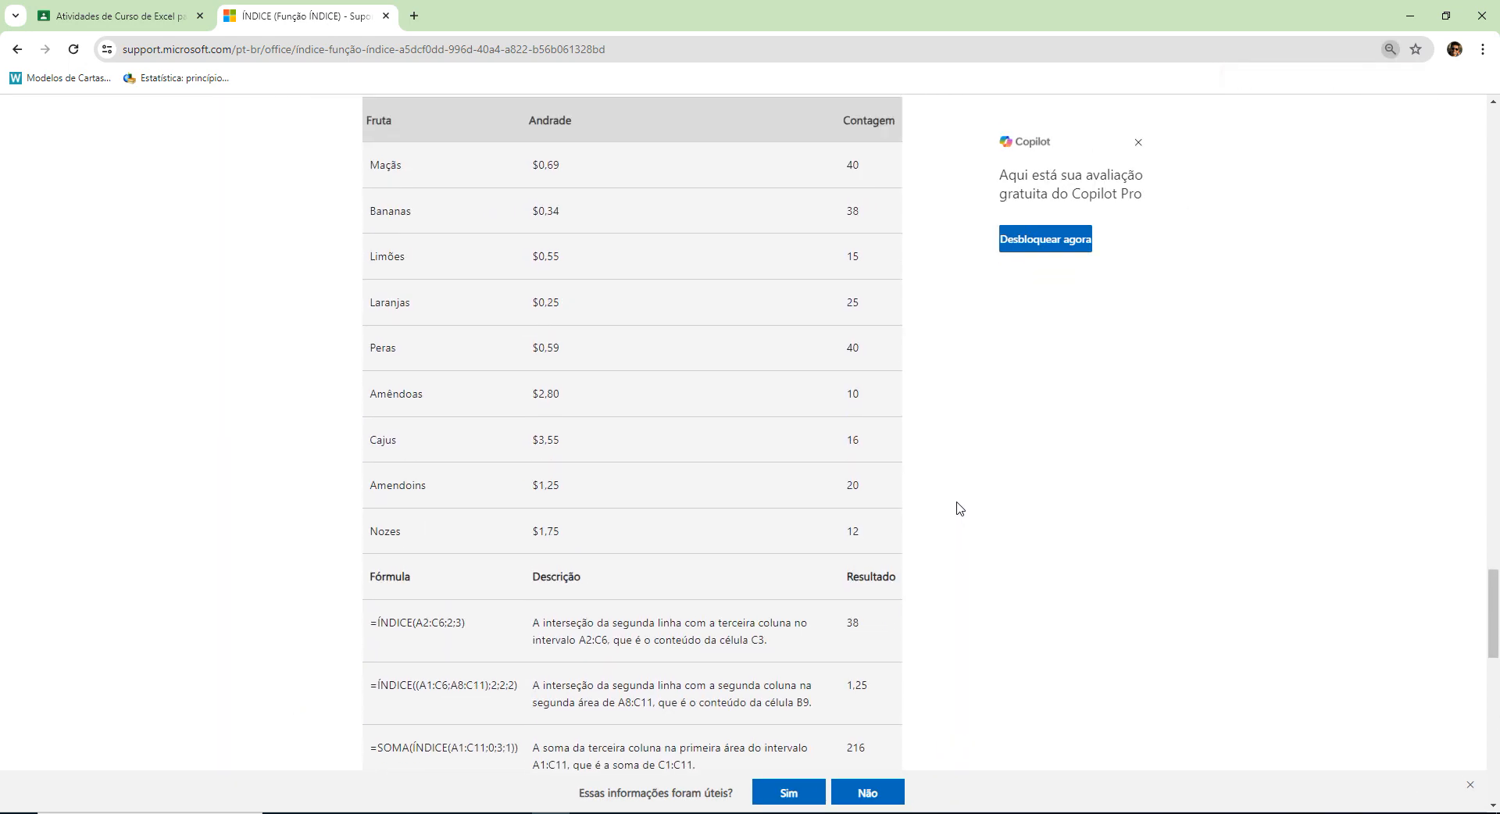
pyautogui.hotkey('ctrl', '-')
pyautogui.scroll(-1, 959, 508)
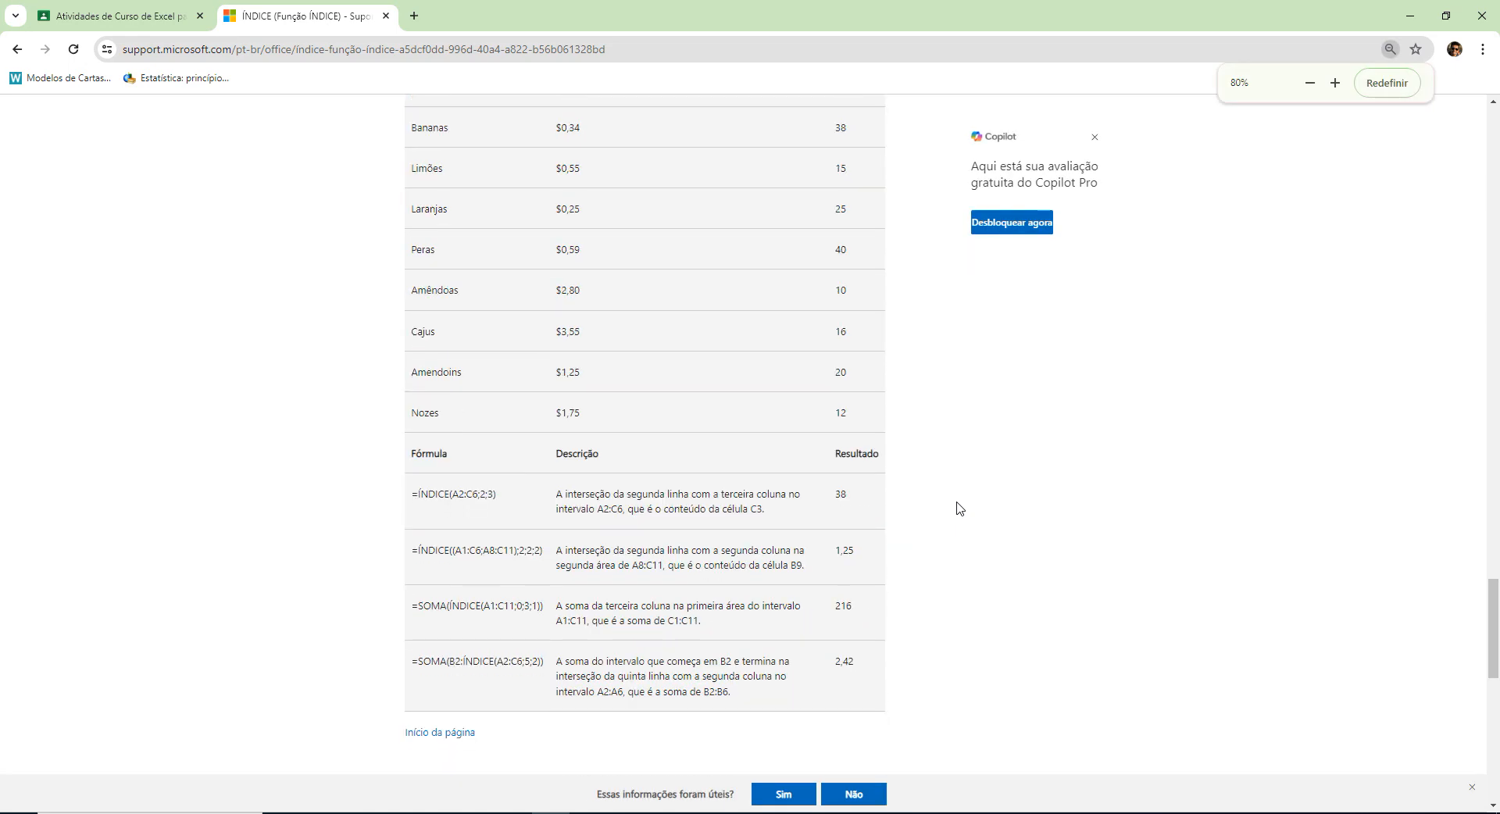
pyautogui.scroll(1, 959, 509)
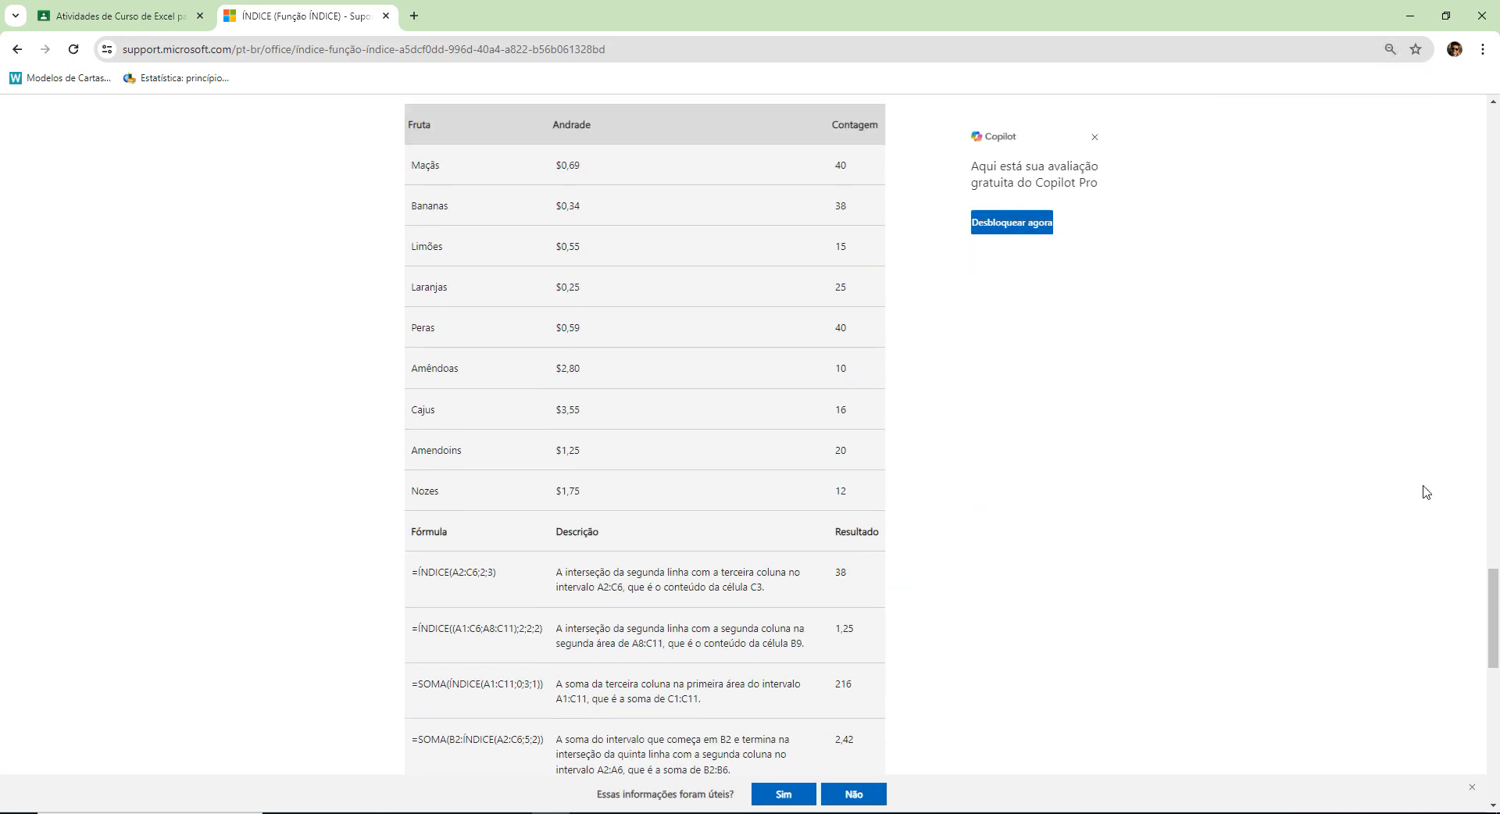
pyautogui.moveTo(1493, 626)
pyautogui.mouseDown()
pyautogui.moveTo(1493, 614)
pyautogui.moveTo(1493, 629)
pyautogui.mouseUp()
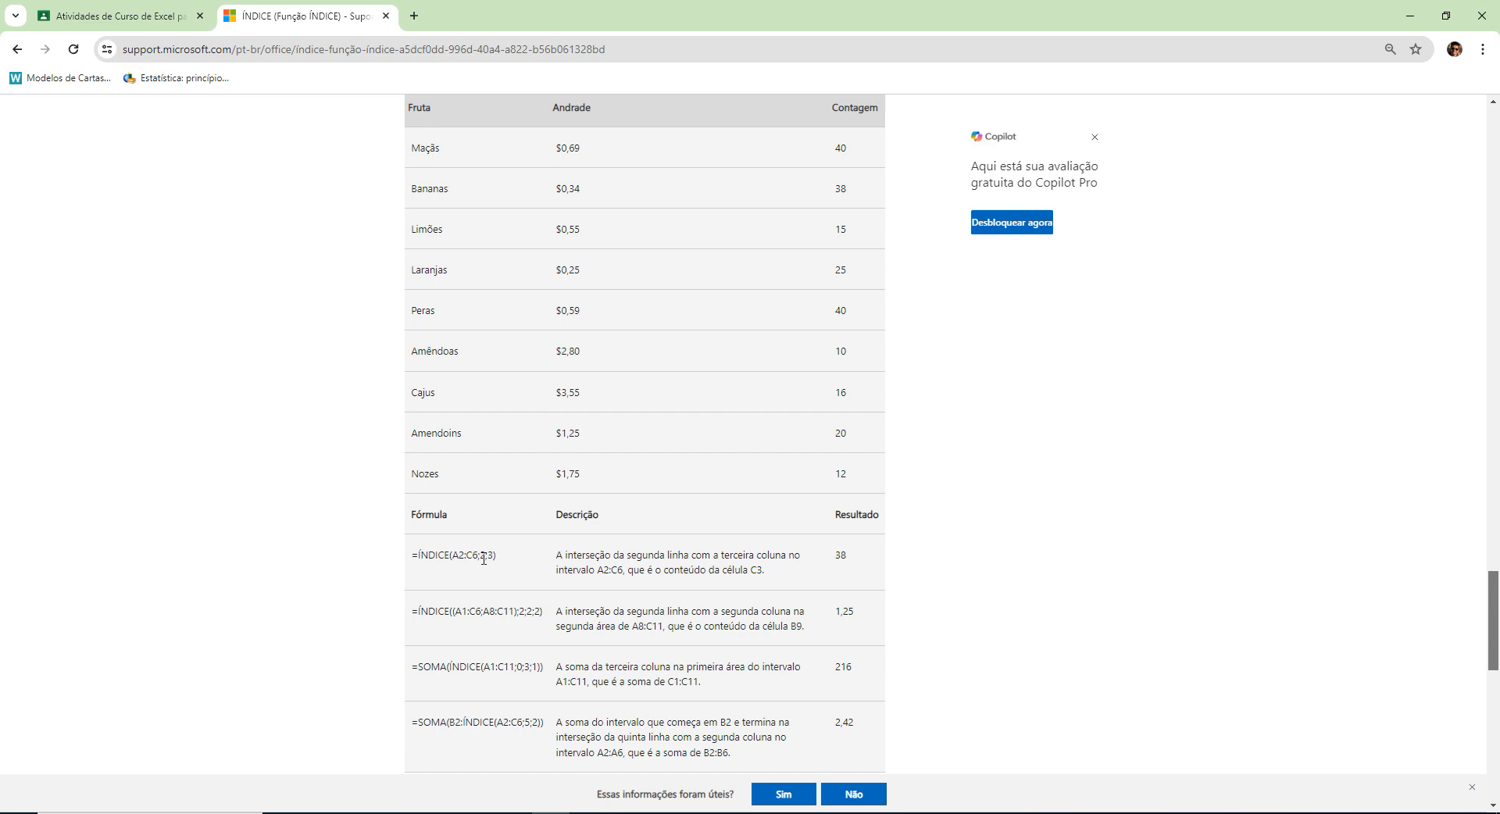
# Enlarge the page and highlight the rows from Maçãs to Peras and the result of =ÍNDICE(A2:C6;2;3).
pyautogui.hotkey('ctrl', '+')
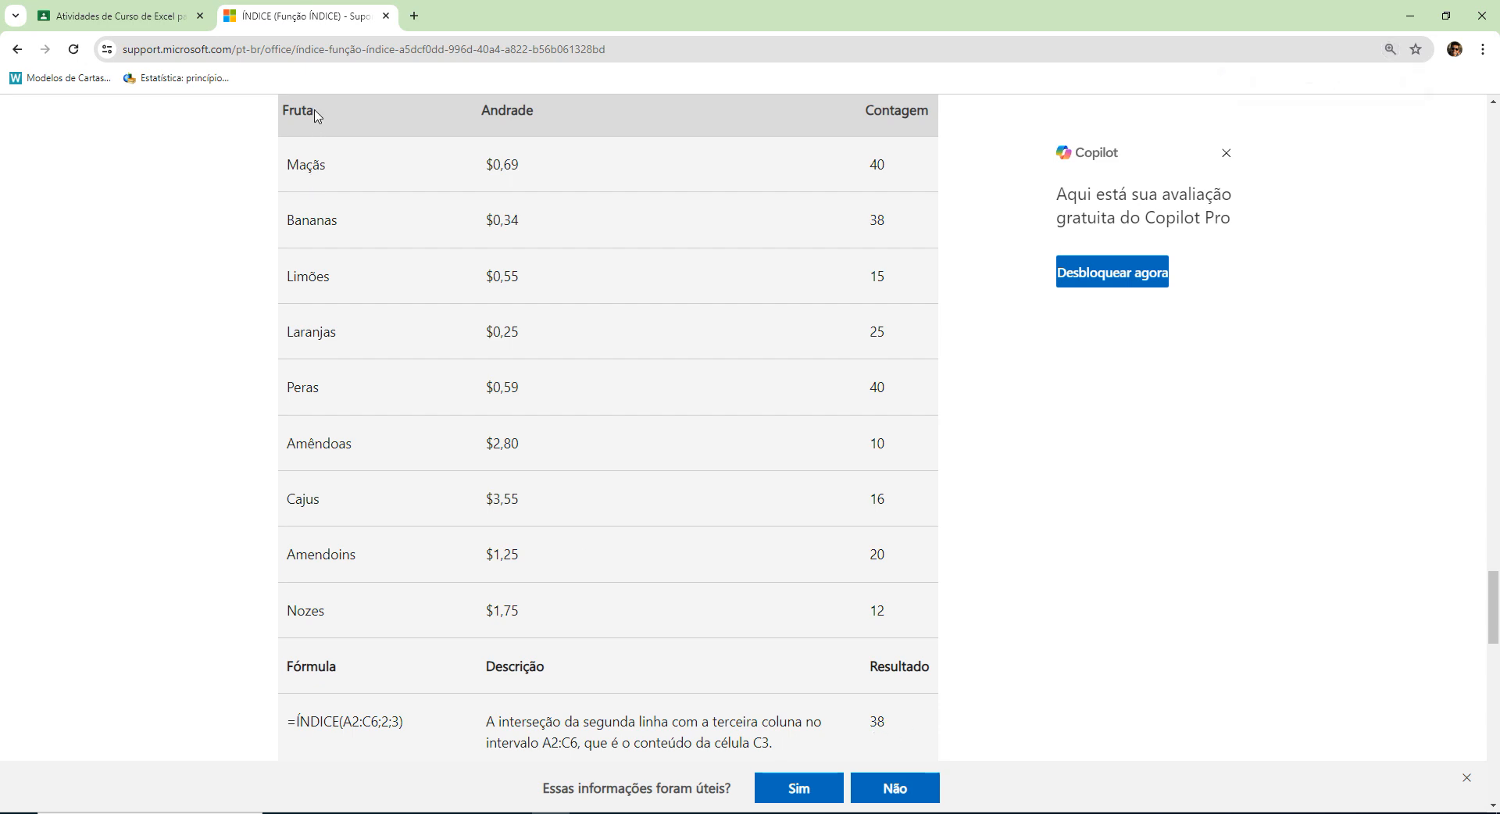
pyautogui.scroll(1, 336, 145)
pyautogui.scroll(-1, 348, 234)
pyautogui.moveTo(283, 110); pyautogui.dragTo(924, 424)
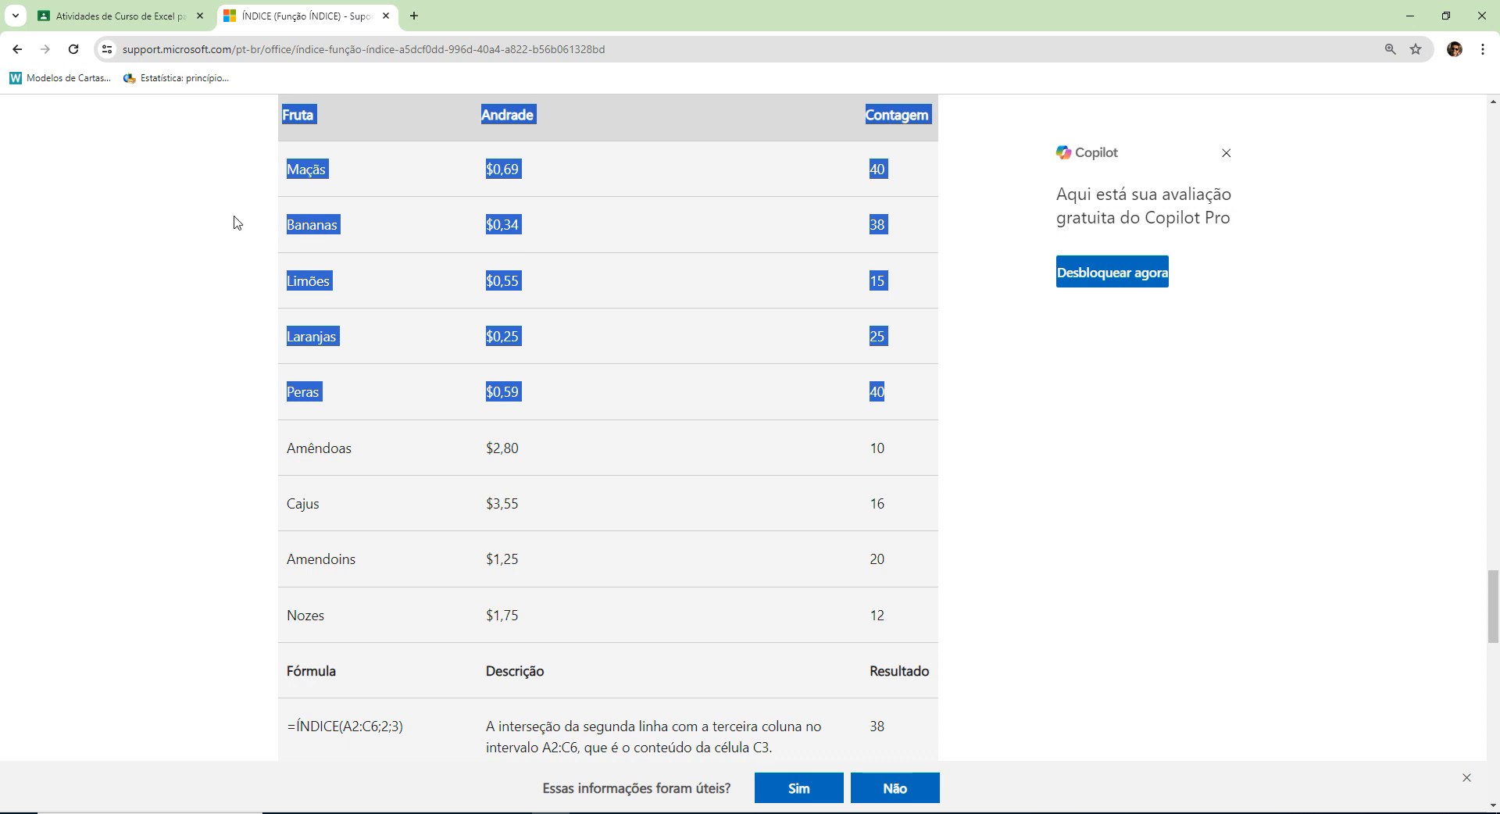
pyautogui.moveTo(287, 167); pyautogui.dragTo(911, 401)
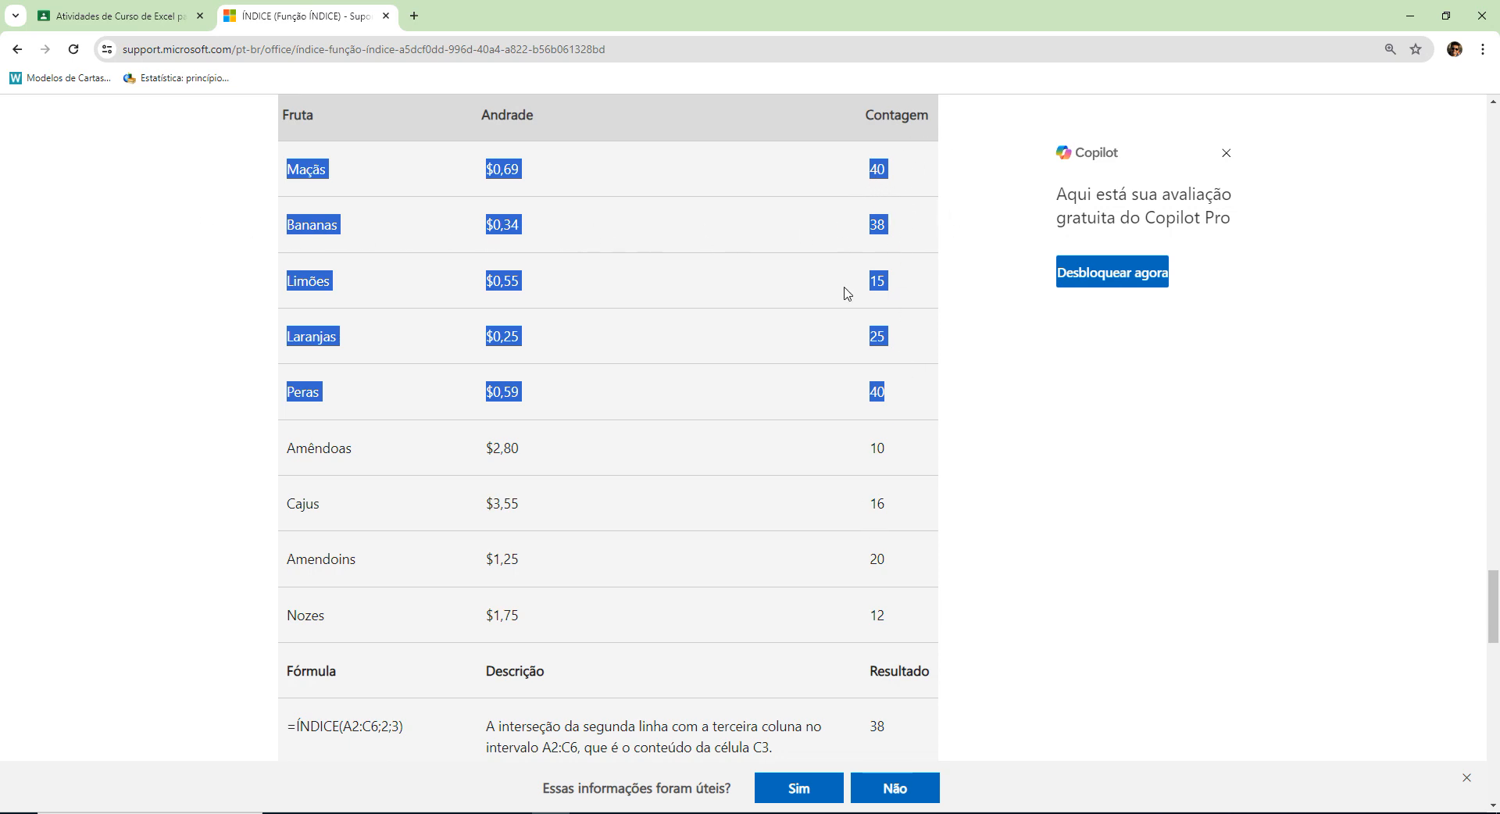
pyautogui.doubleClick(878, 726)
# Highlight A8:C11 in the second ÍNDICE example's description and the table rows from Cajus to Nozes.
pyautogui.scroll(-2, 908, 637)
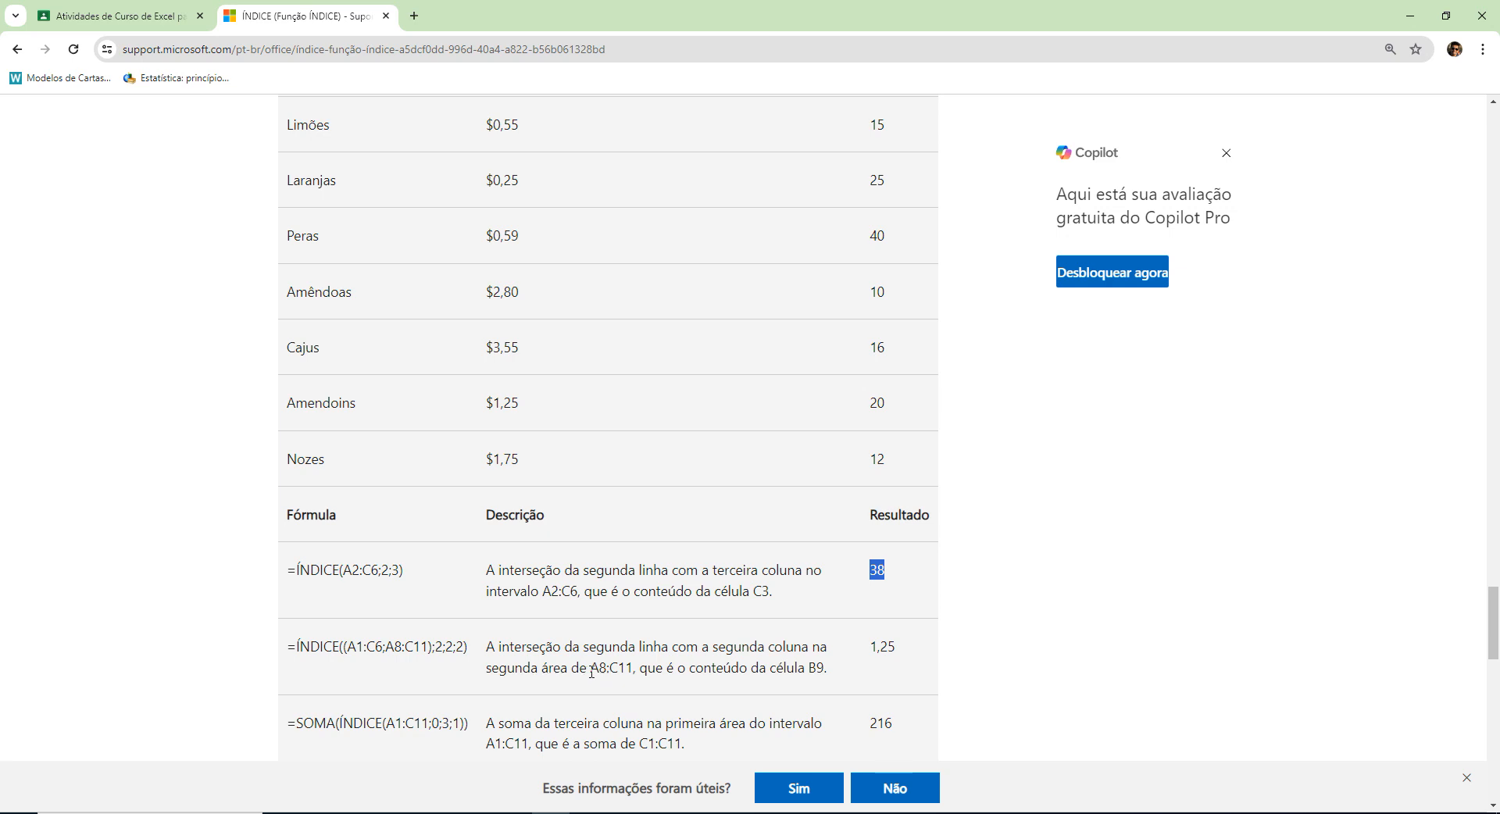
pyautogui.moveTo(590, 669); pyautogui.dragTo(633, 670)
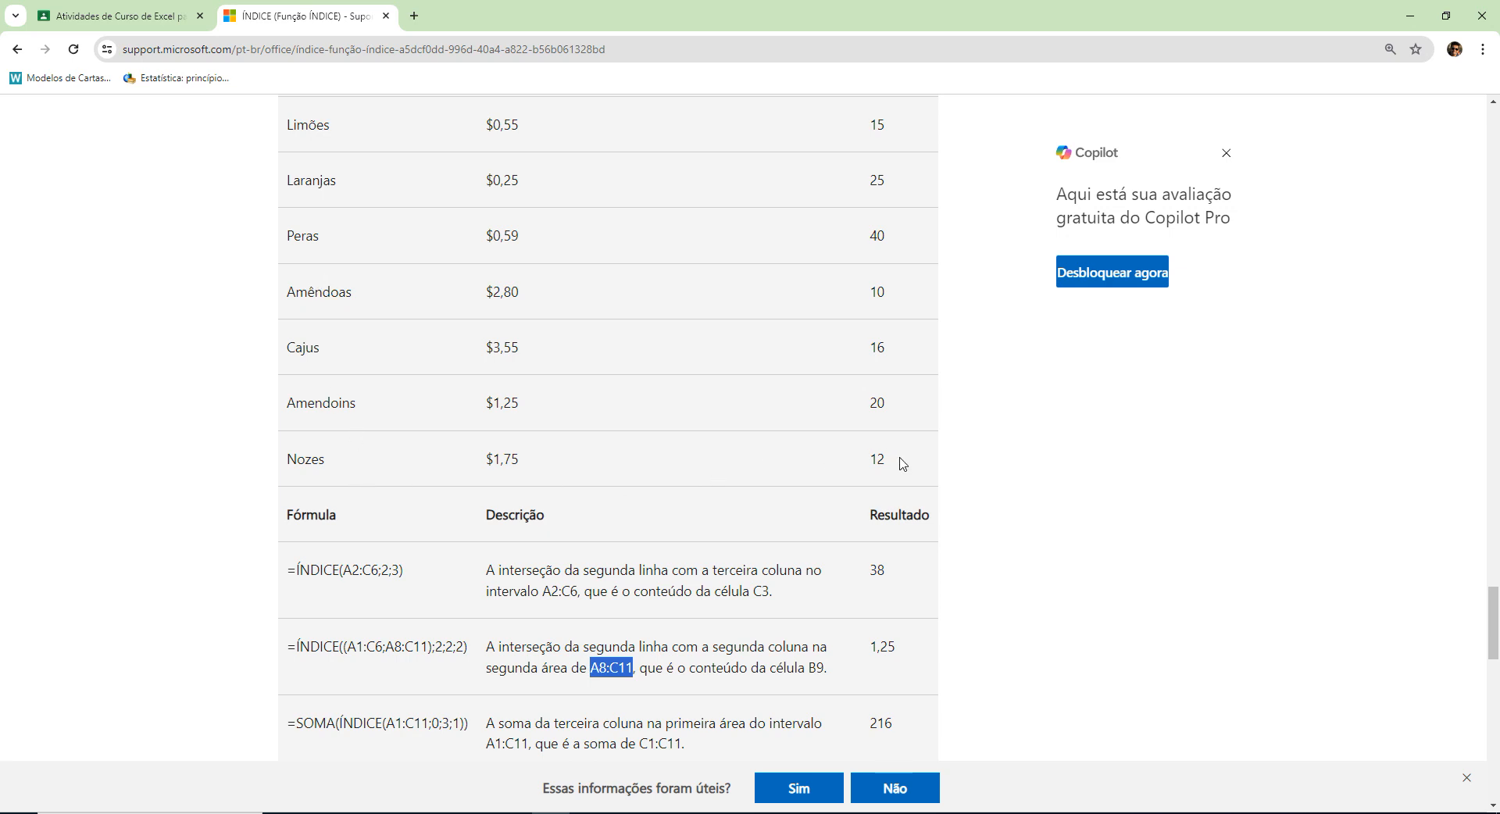
pyautogui.moveTo(897, 463); pyautogui.dragTo(287, 338)
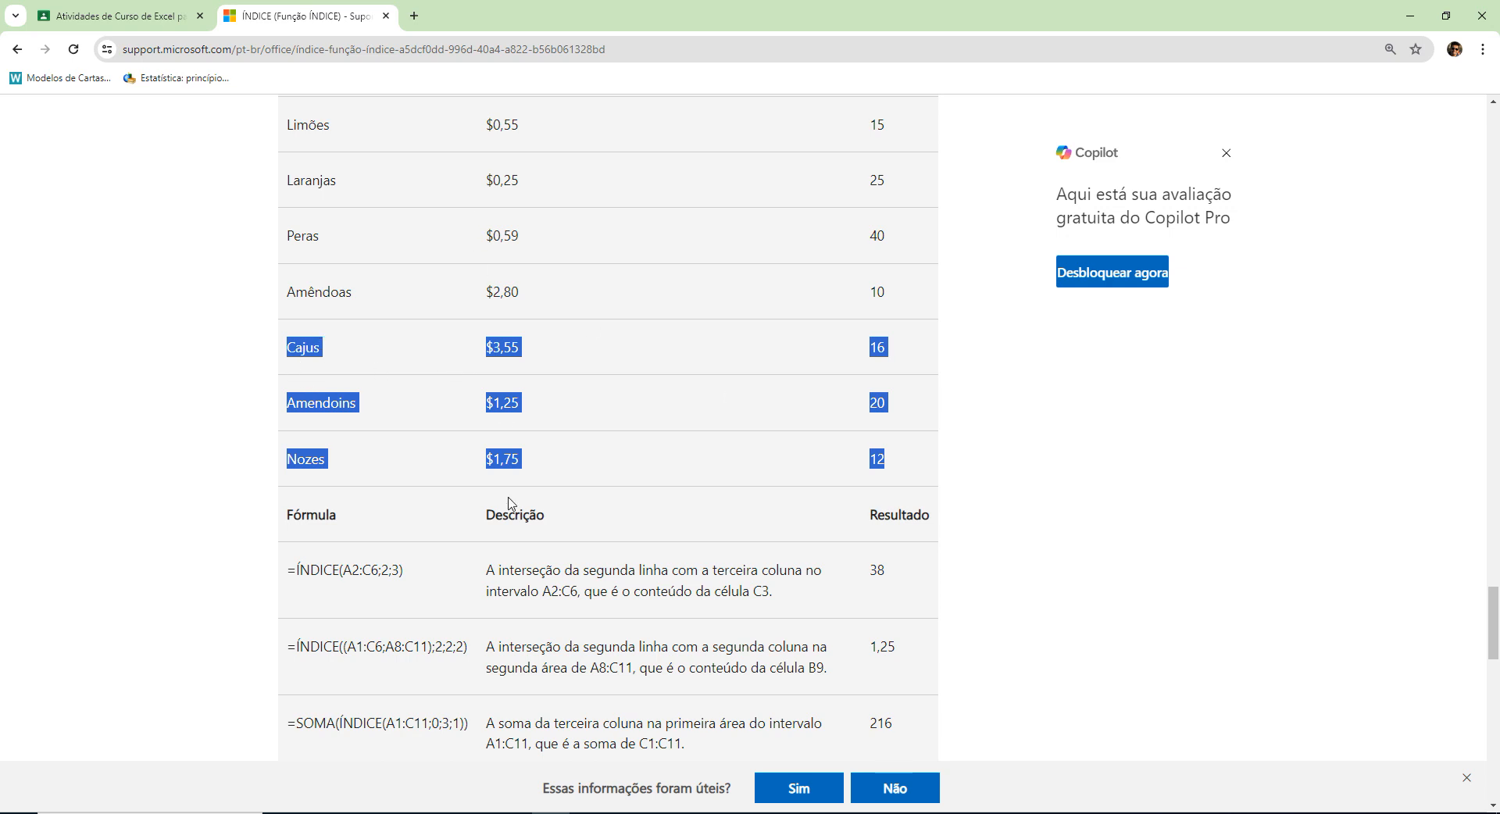
pyautogui.click(495, 410)
# Highlight the =SOMA(ÍNDICE(A1:C11;0;3;1)) example, its A1:C11 range, and the table rows from Maçãs to Nozes.
pyautogui.scroll(-2, 638, 449)
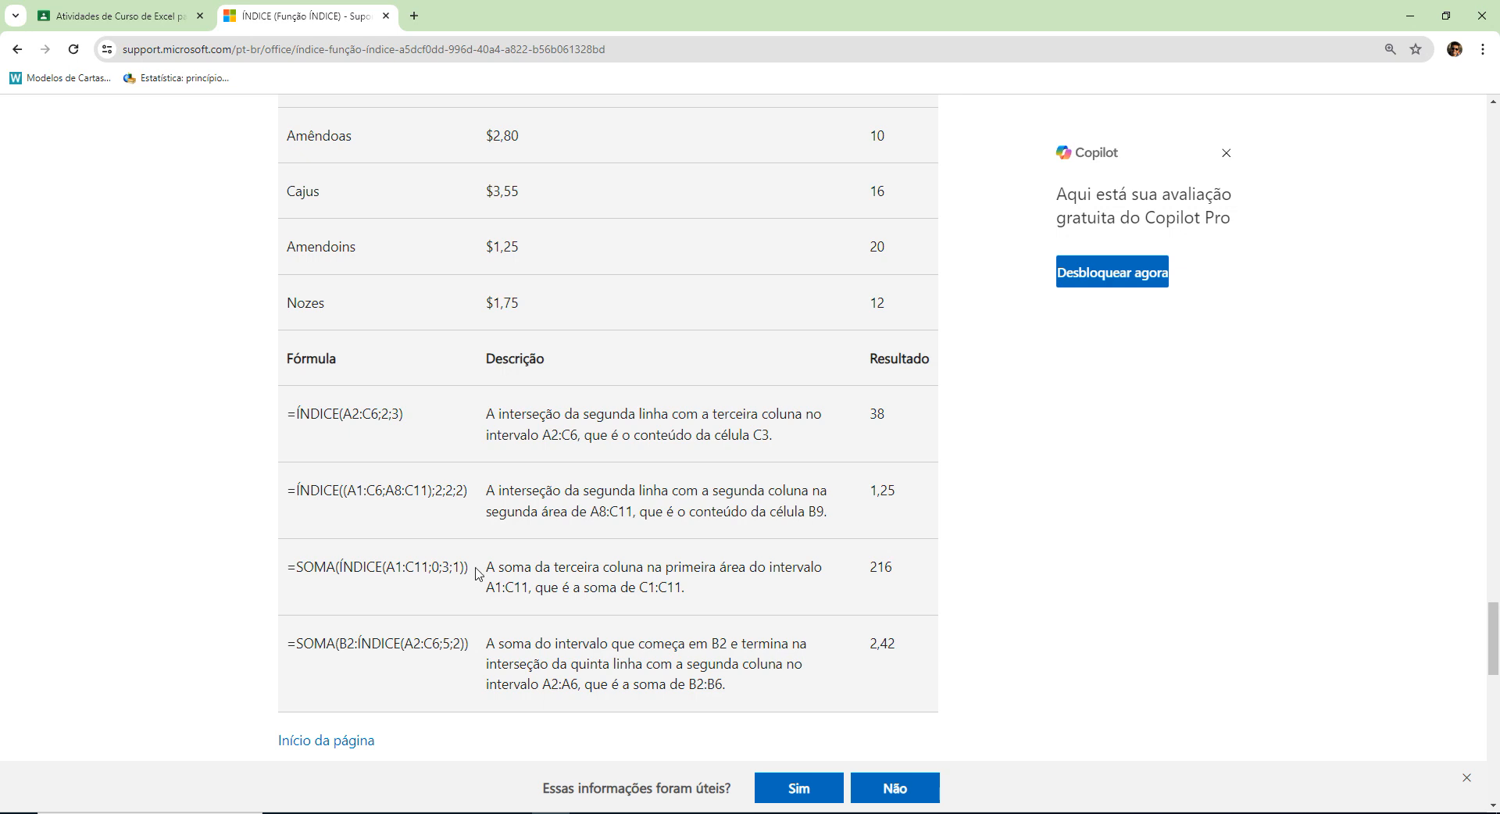
pyautogui.moveTo(476, 573); pyautogui.dragTo(286, 571)
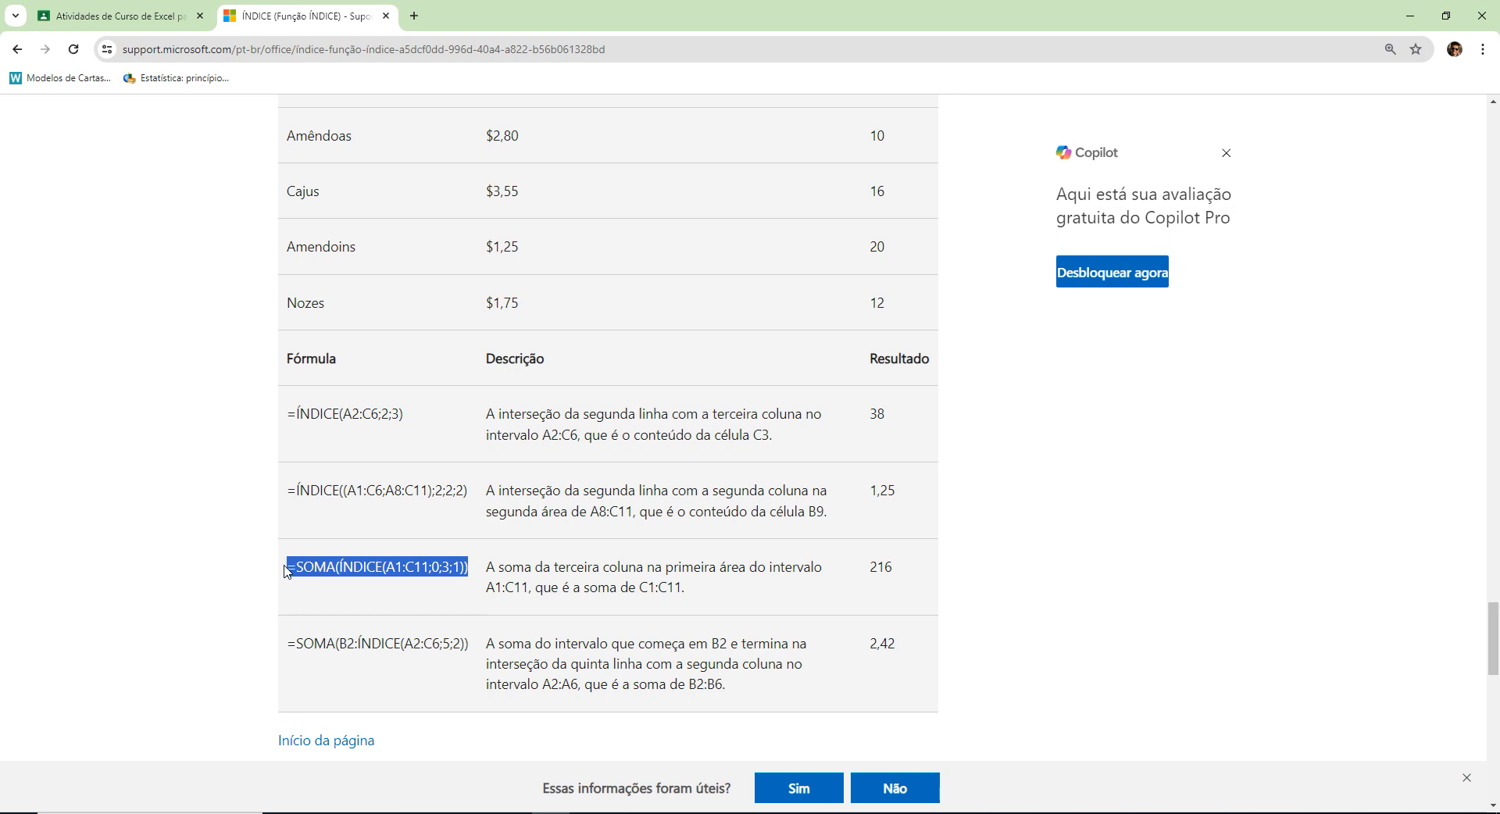
pyautogui.moveTo(485, 584); pyautogui.dragTo(534, 583)
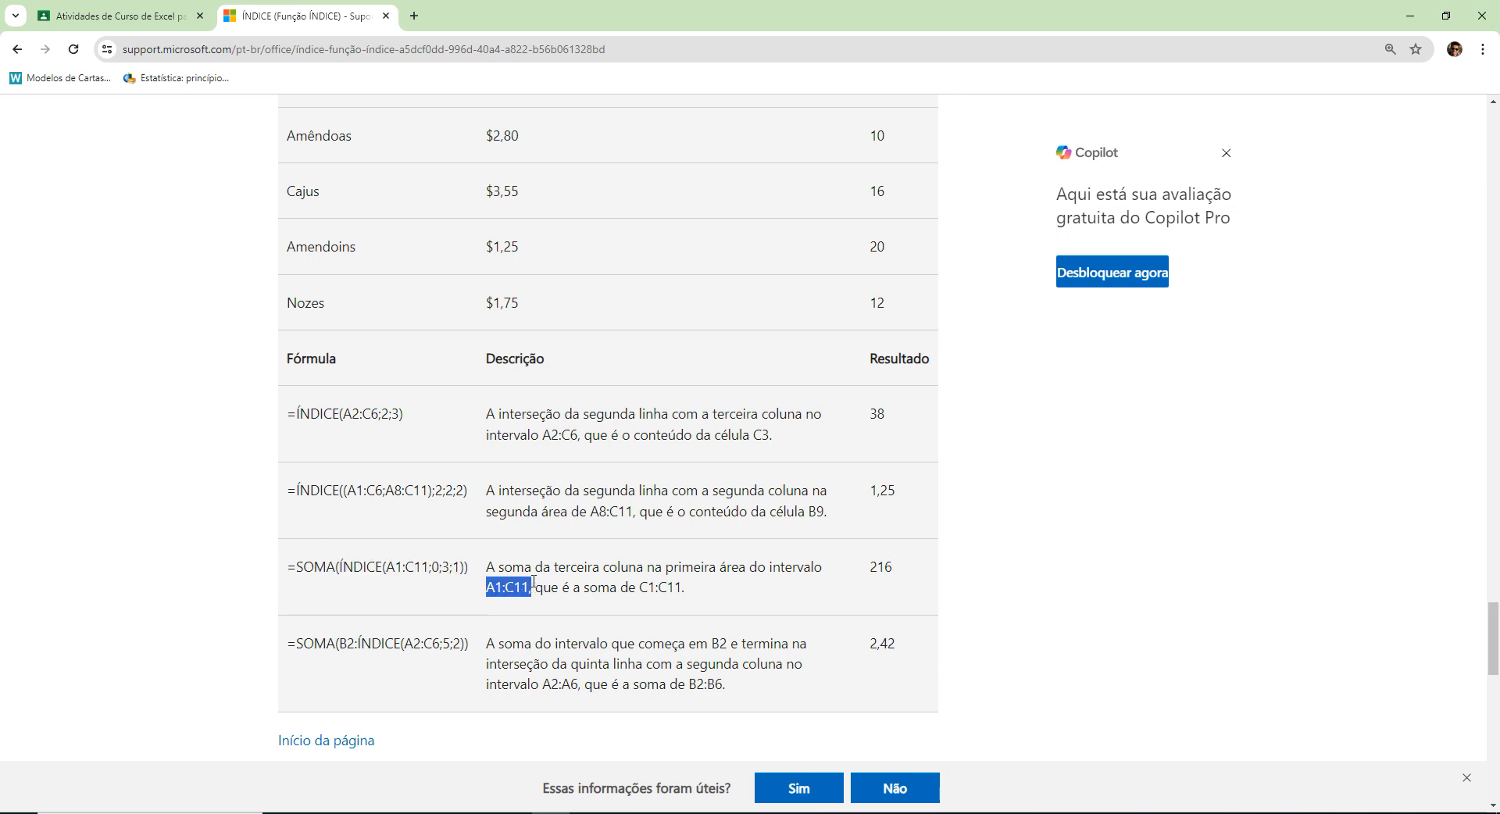
pyautogui.scroll(4, 535, 547)
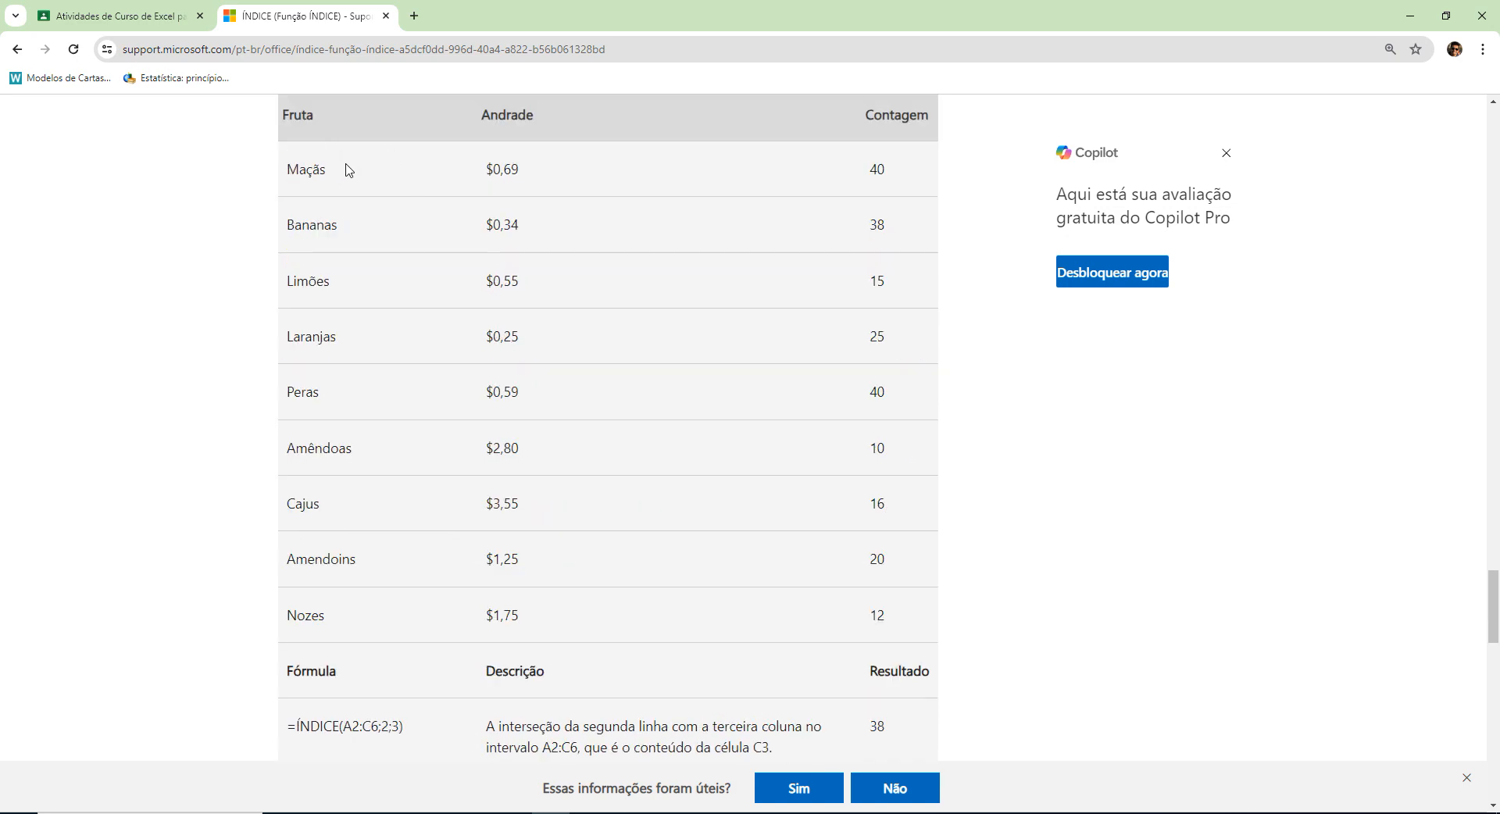
pyautogui.moveTo(285, 168); pyautogui.dragTo(853, 399)
pyautogui.moveTo(893, 415); pyautogui.dragTo(931, 614)
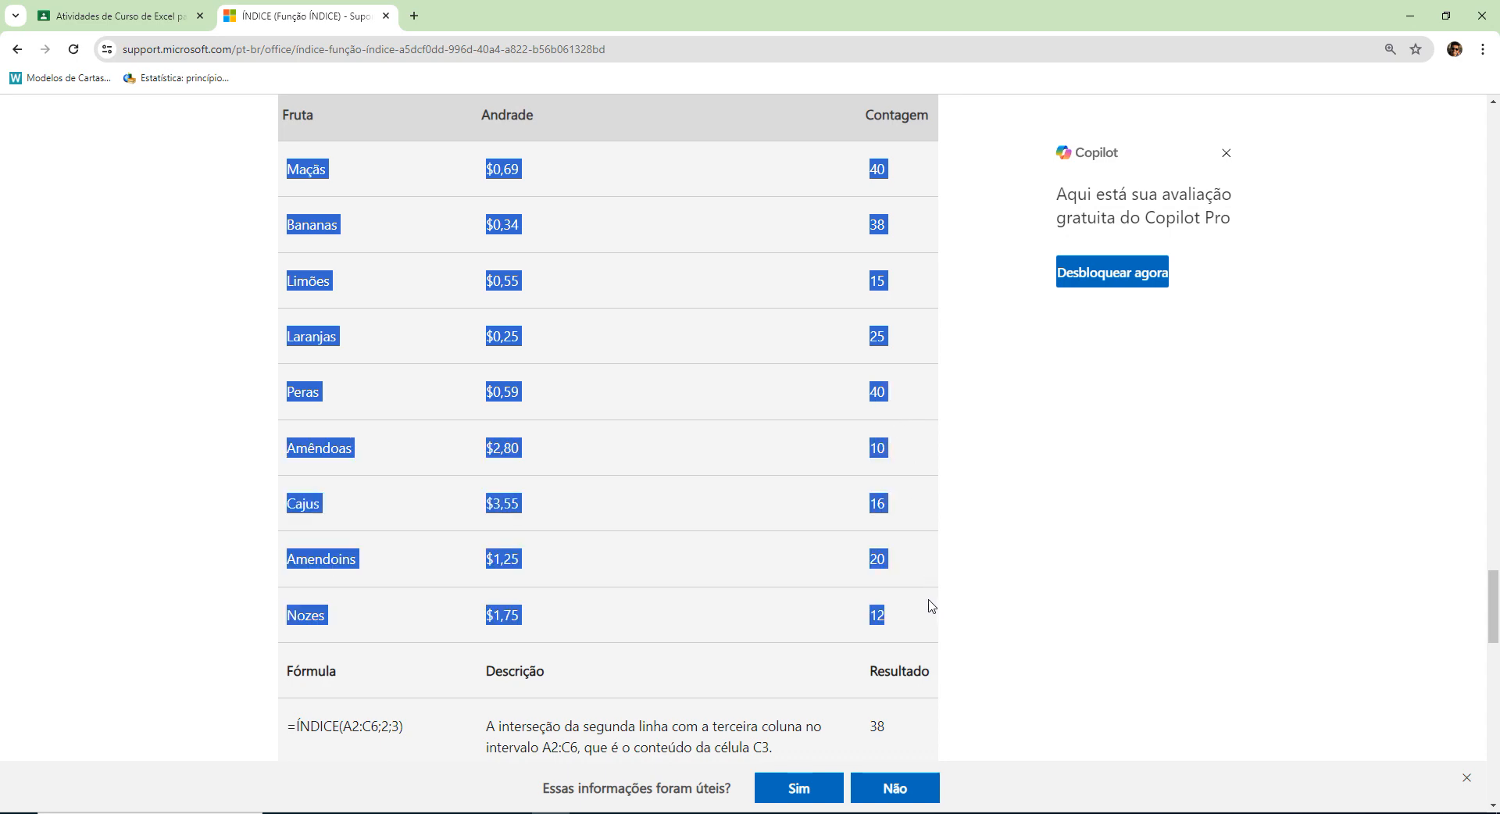
# Compare the fruit table with its ÍNDICE and SOMA example formulas, including =ÍNDICE((A1:C6;A8:C11);2;2;2).
pyautogui.scroll(-1, 904, 509)
pyautogui.scroll(3, 837, 435)
pyautogui.scroll(-7, 836, 434)
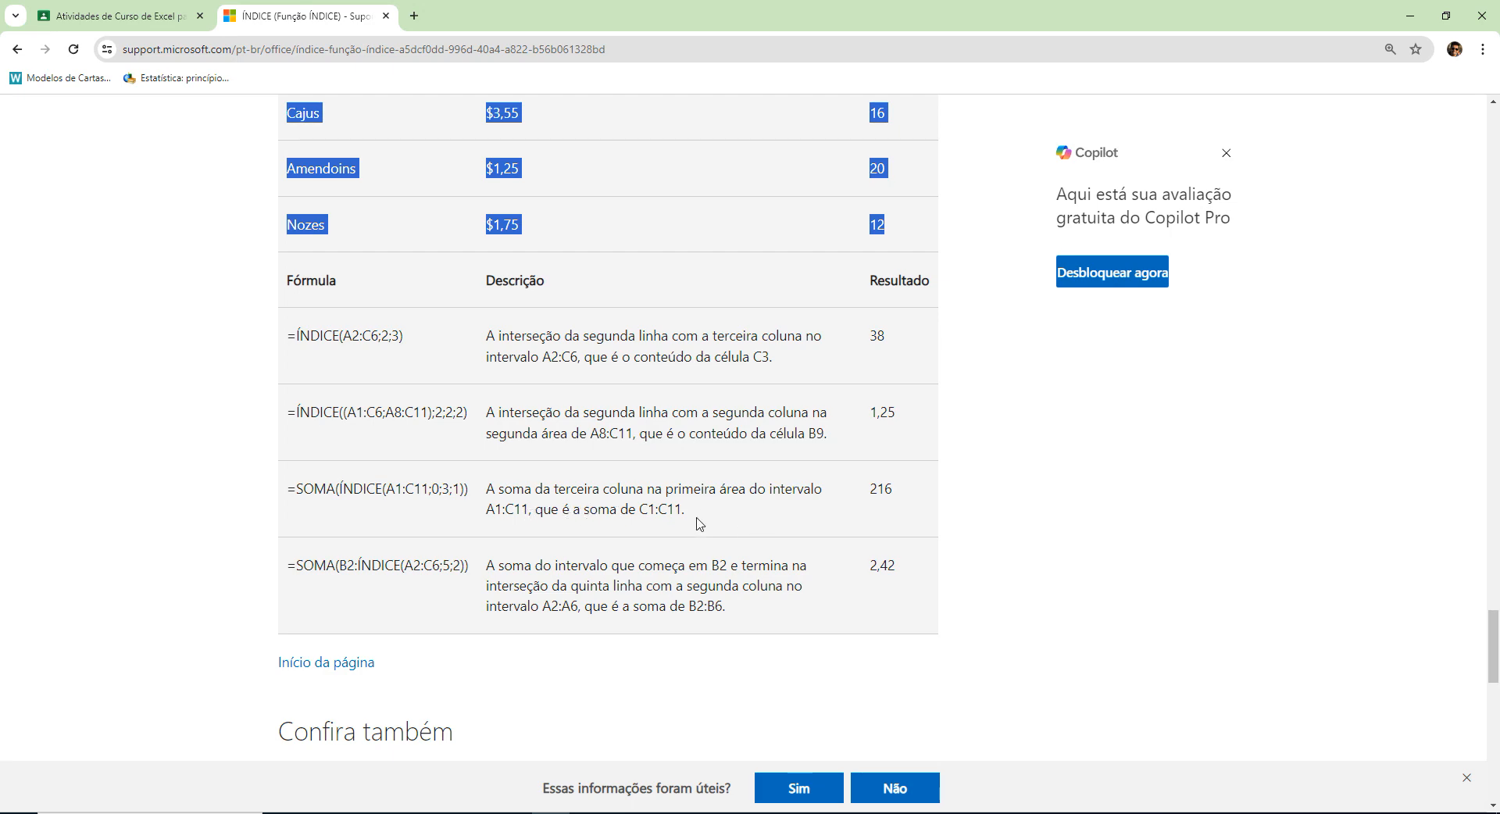
pyautogui.scroll(2, 734, 520)
pyautogui.scroll(3, 734, 519)
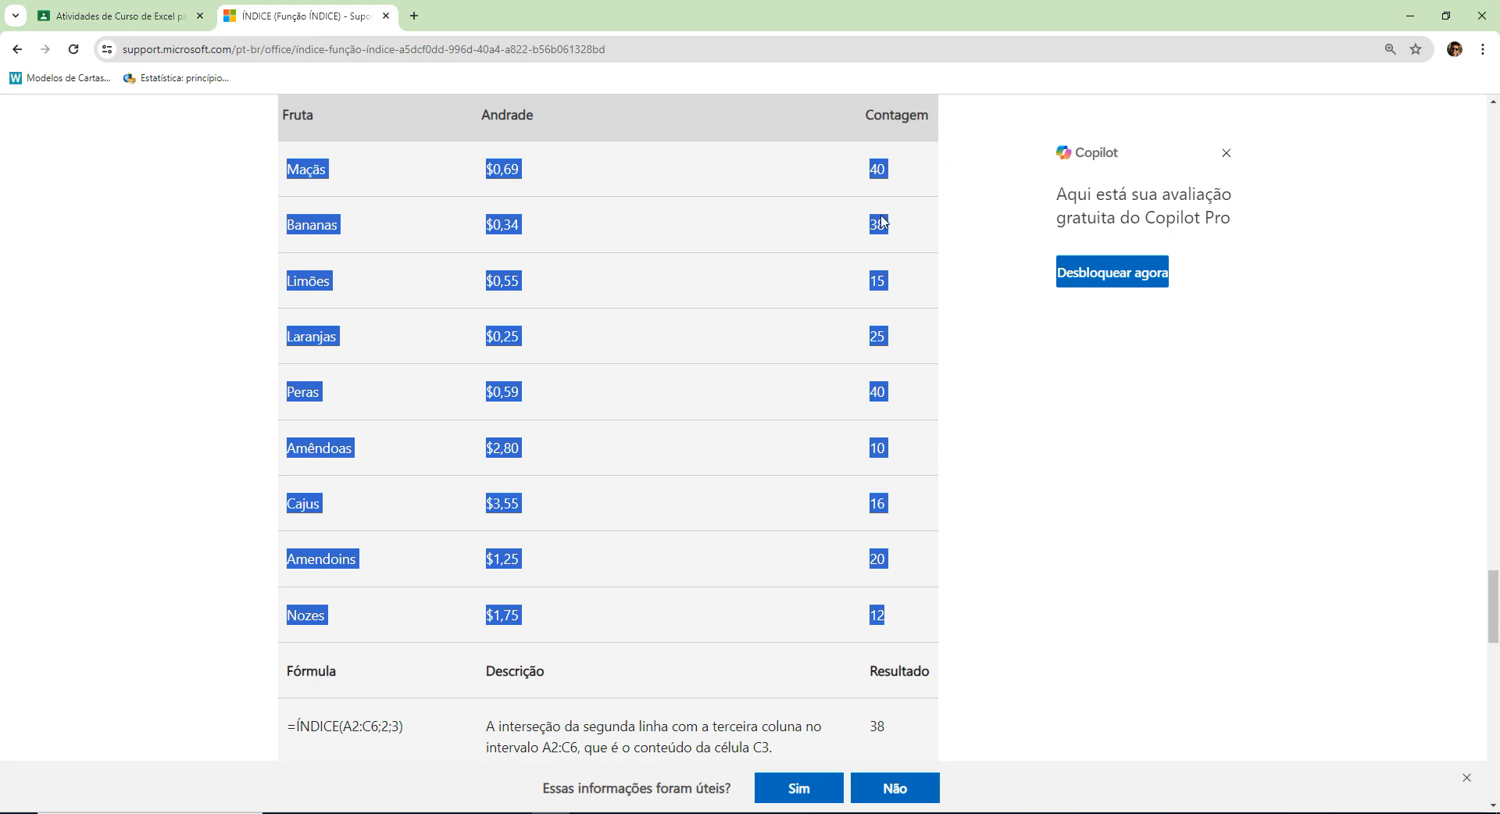
pyautogui.scroll(-4, 891, 559)
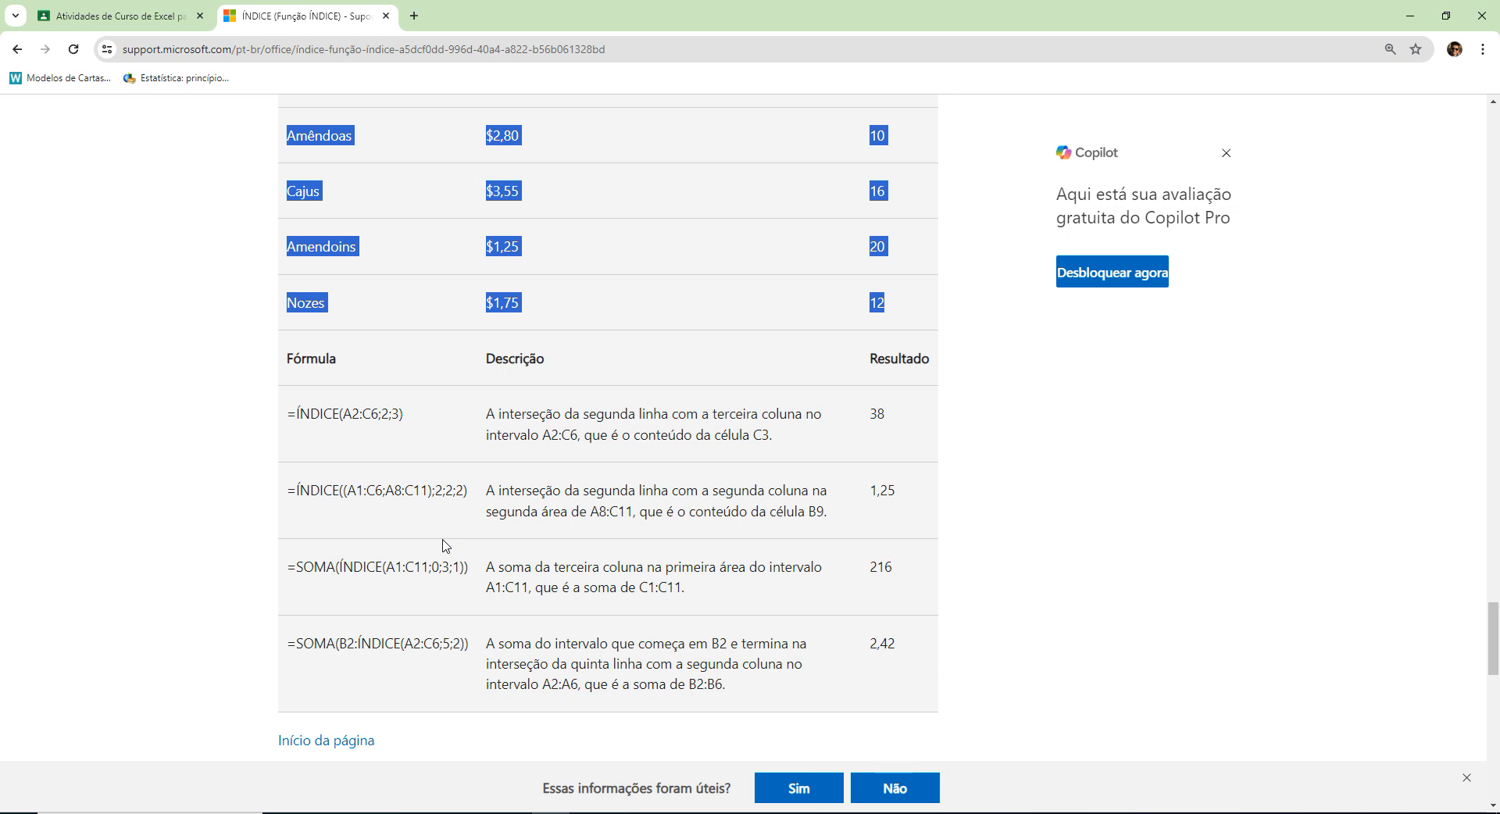
pyautogui.click(420, 492)
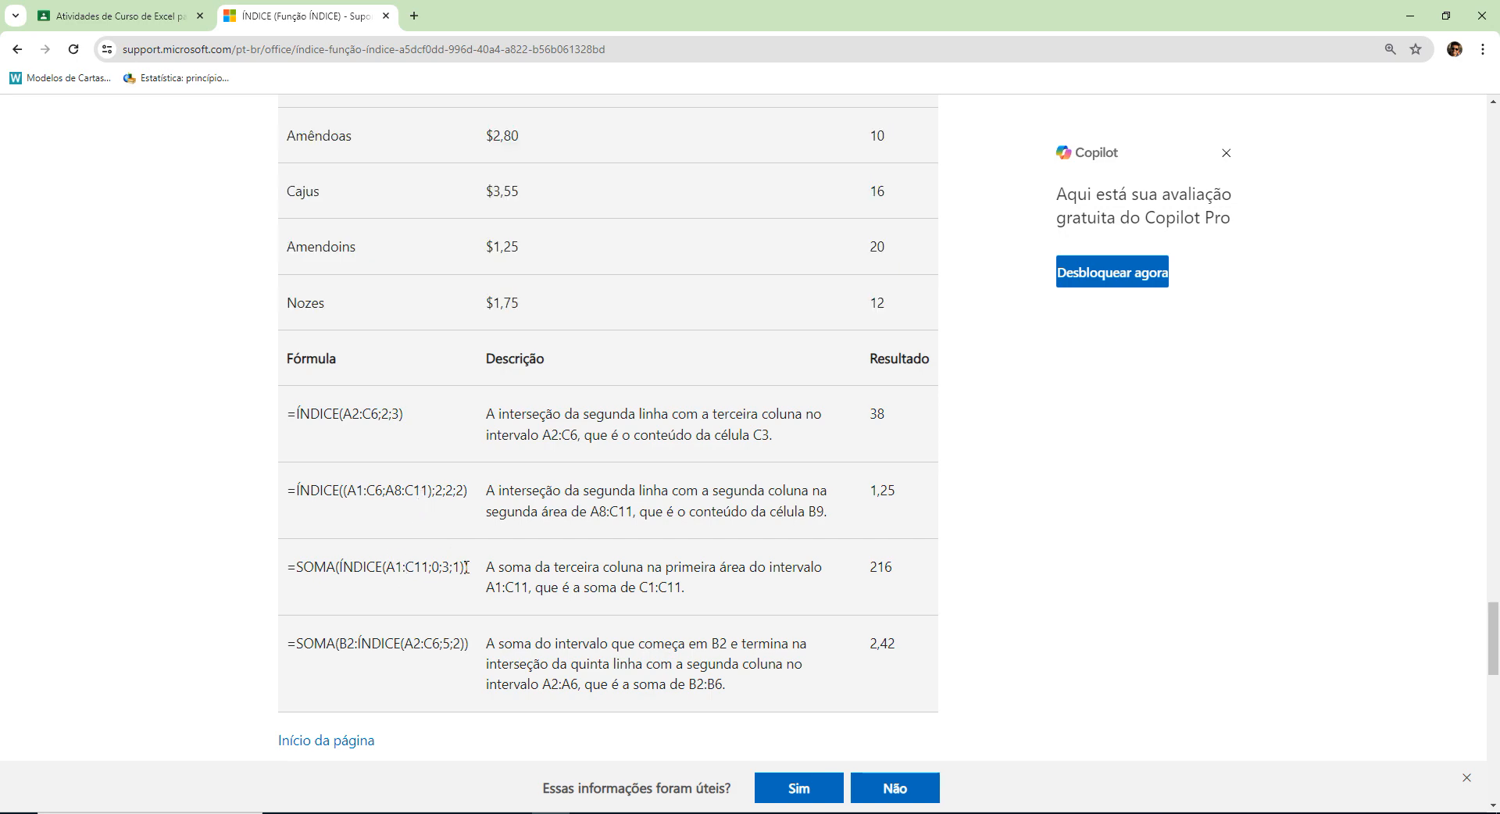
pyautogui.scroll(7, 357, 568)
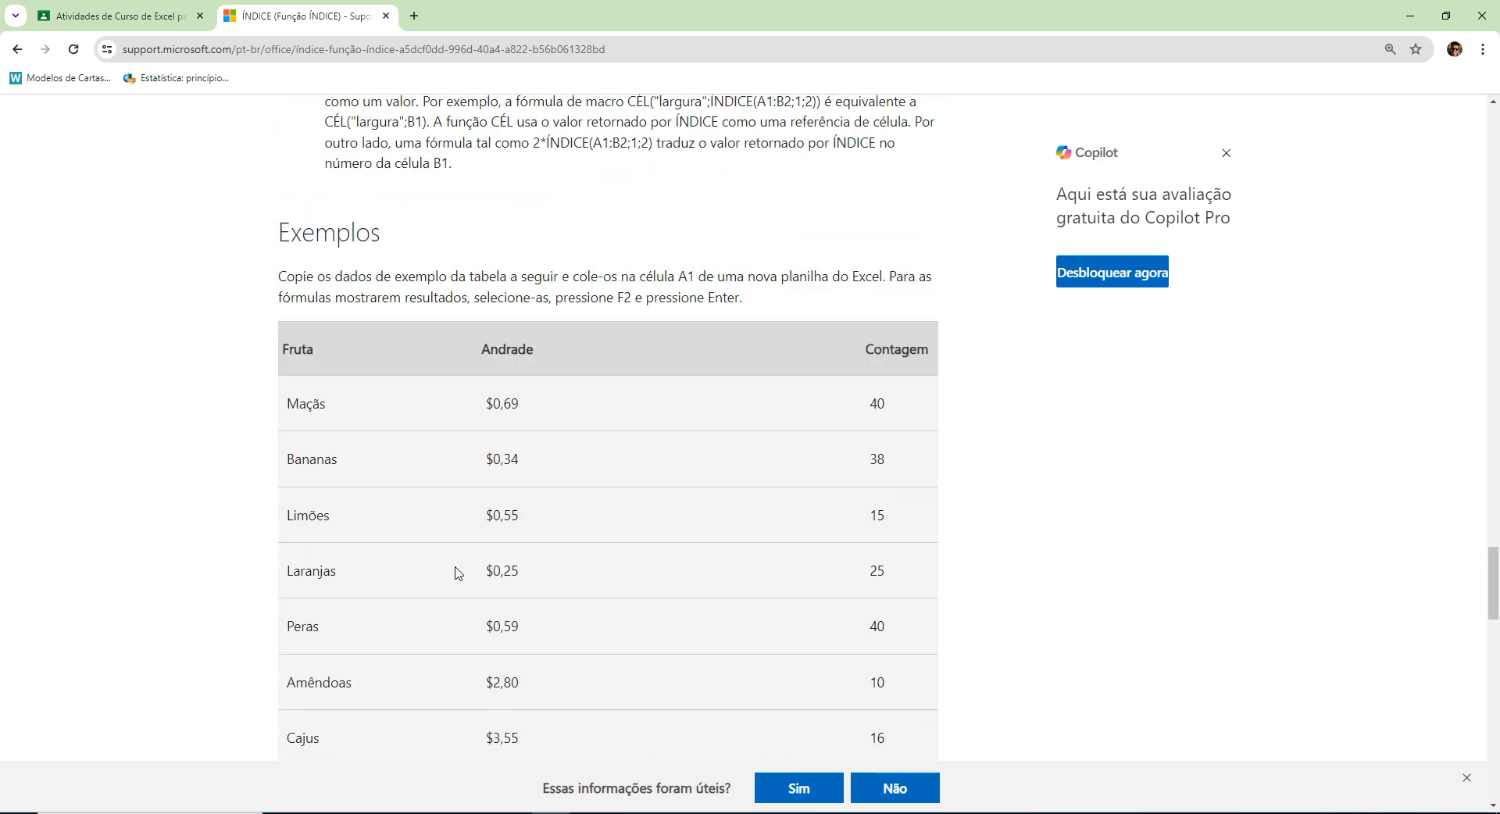
pyautogui.scroll(-3, 804, 488)
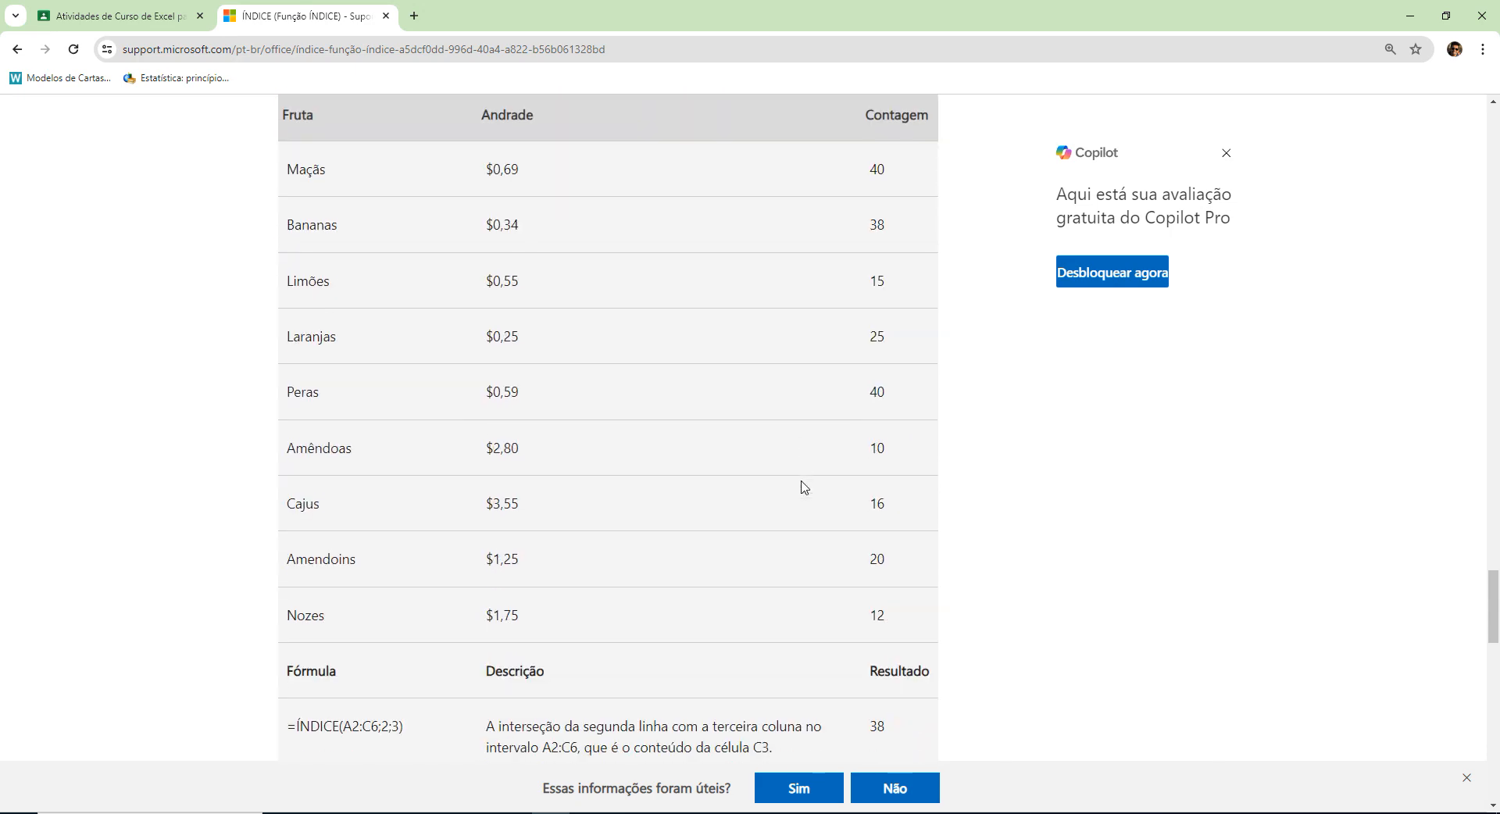
pyautogui.scroll(-3, 805, 487)
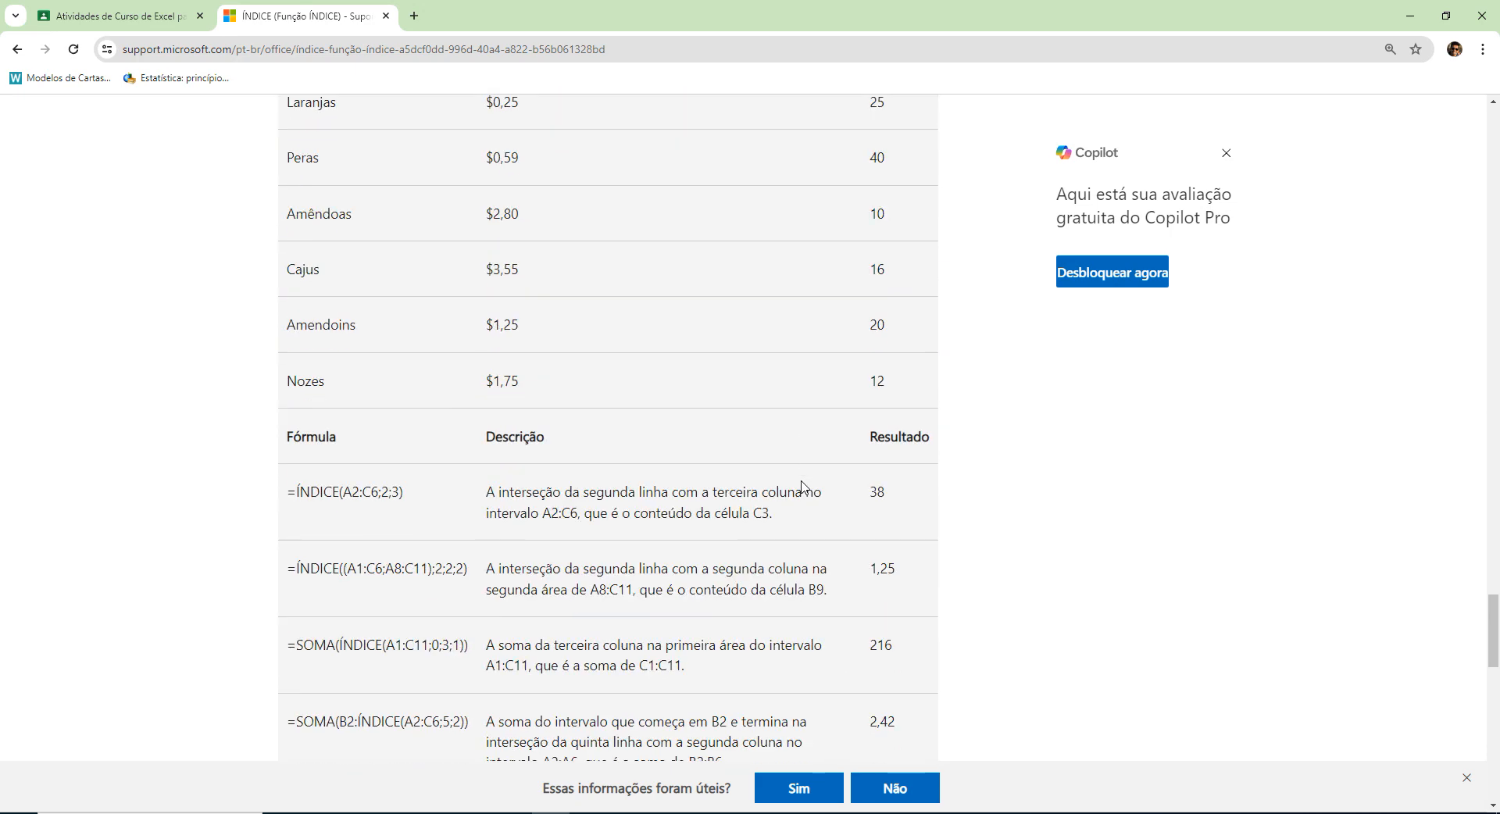
pyautogui.scroll(14, 801, 486)
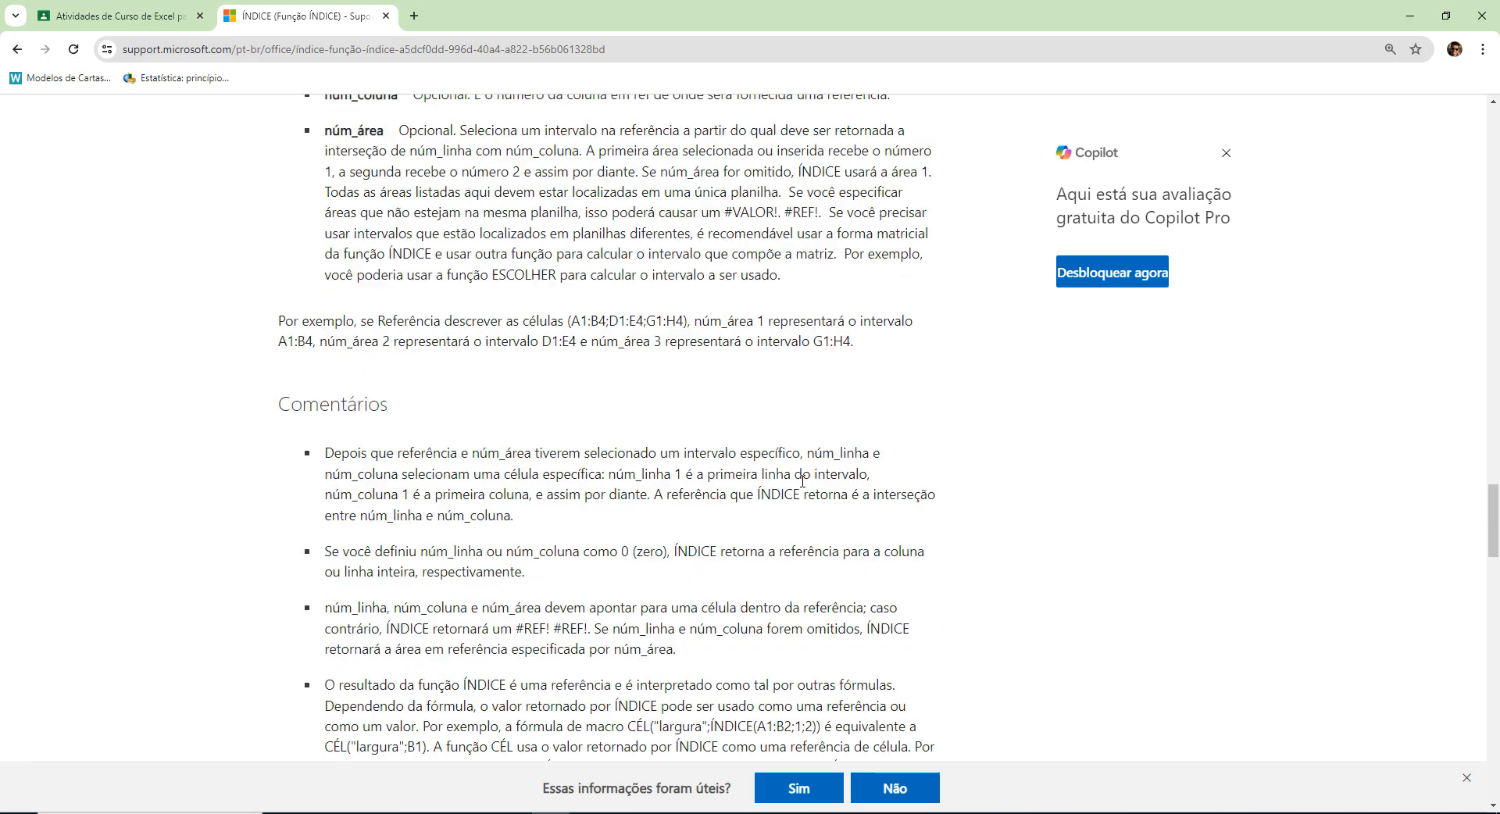
# Switch to the Funções Excel workbook and examine the CORRESP formula in cell B1 of sheet Planilha1.
pyautogui.hotkey('alt', 'Tab')
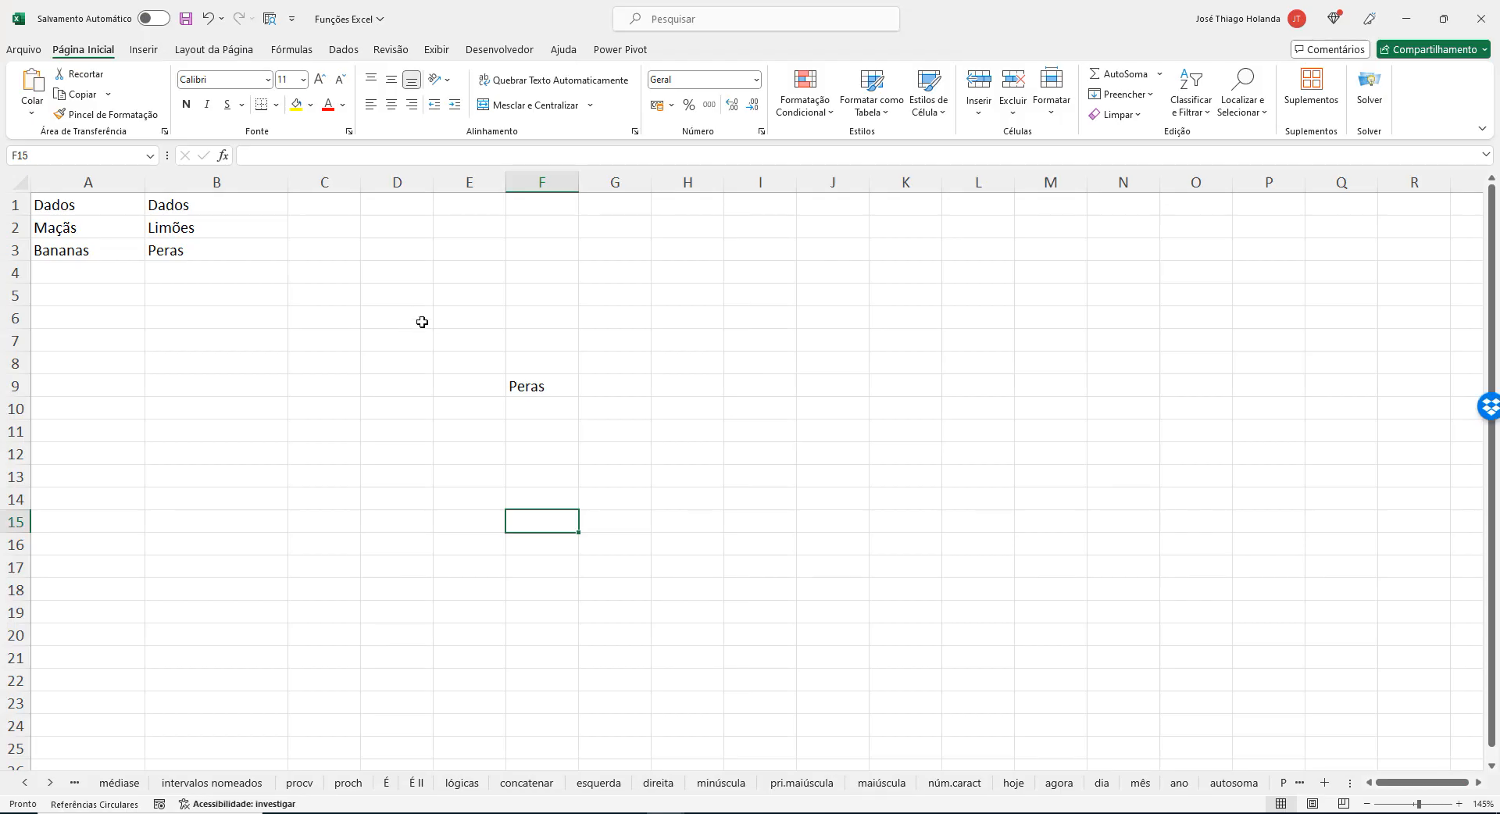
pyautogui.click(413, 298)
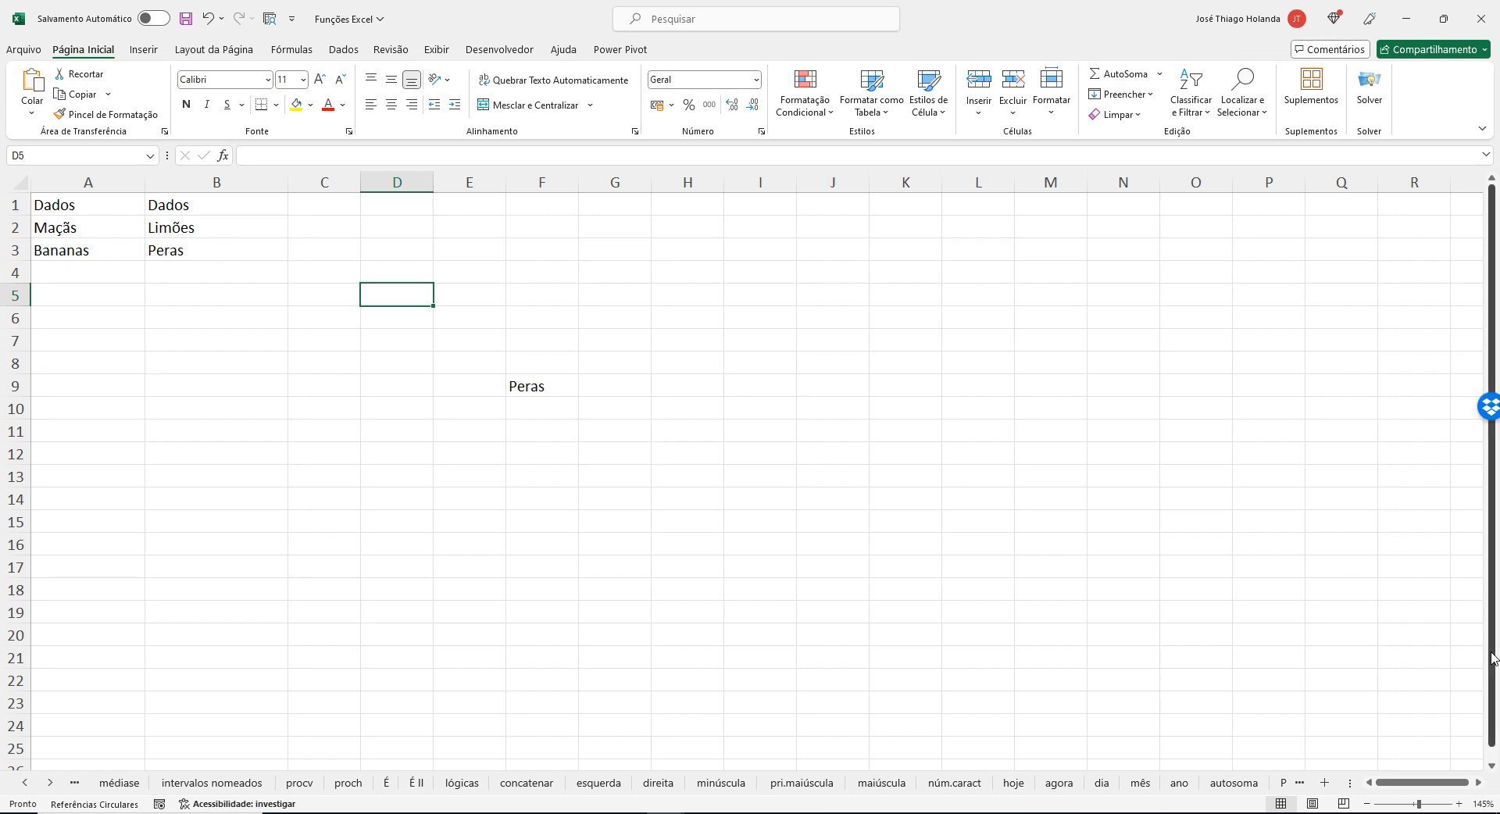
pyautogui.click(1283, 782)
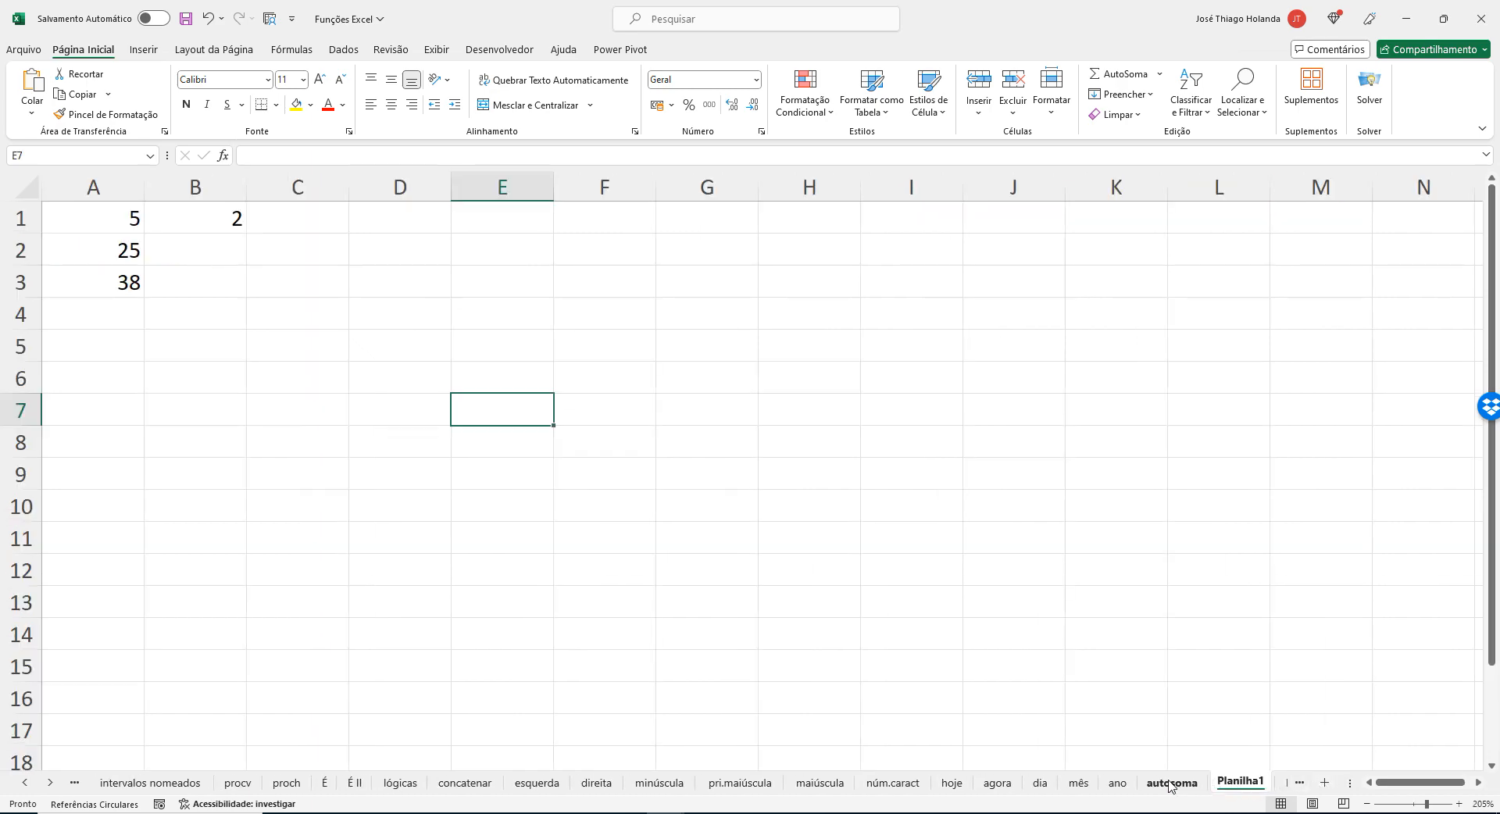
pyautogui.click(1281, 783)
pyautogui.click(1113, 782)
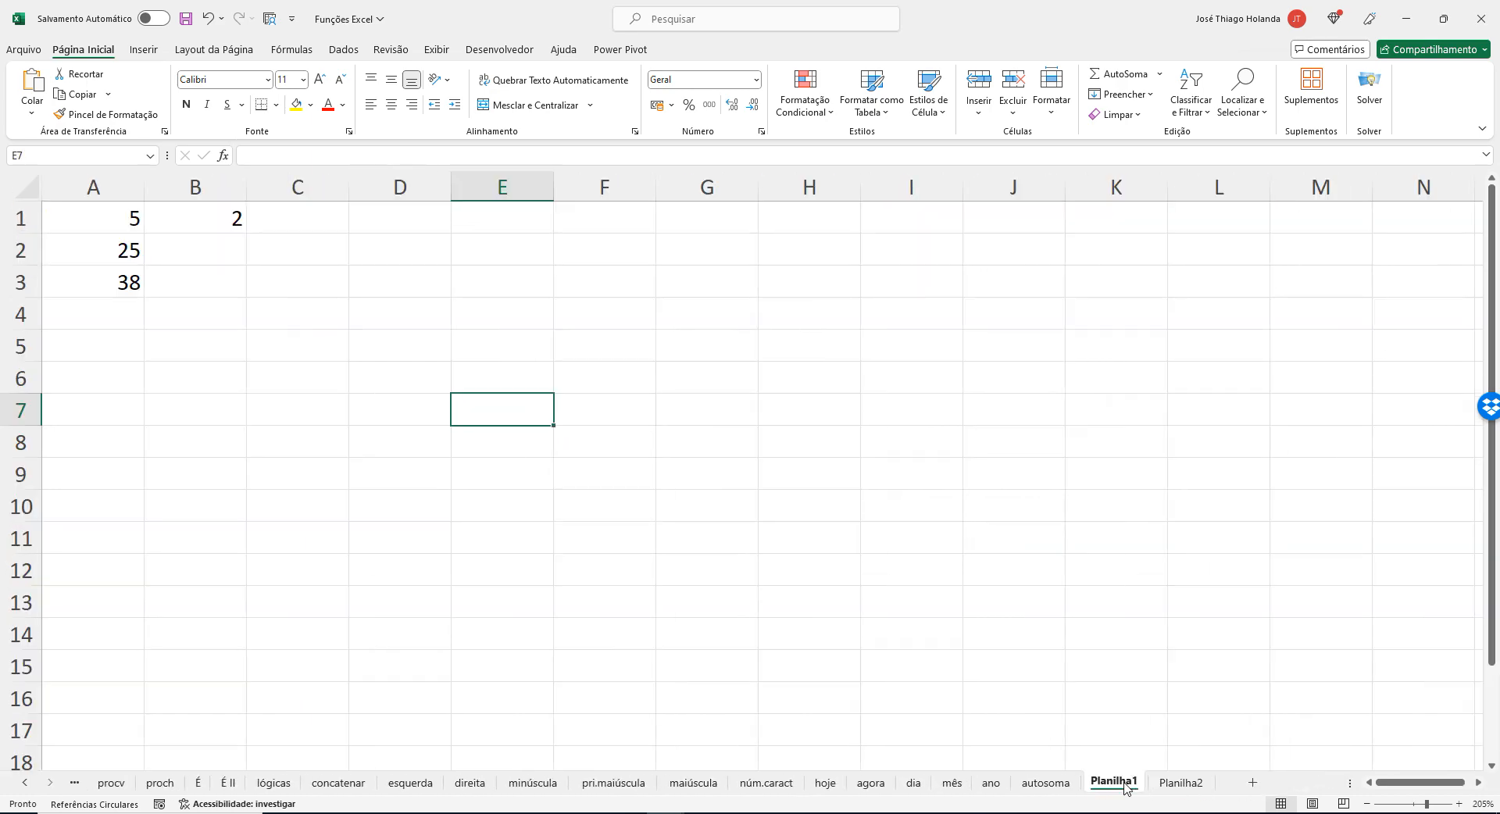
pyautogui.click(211, 214)
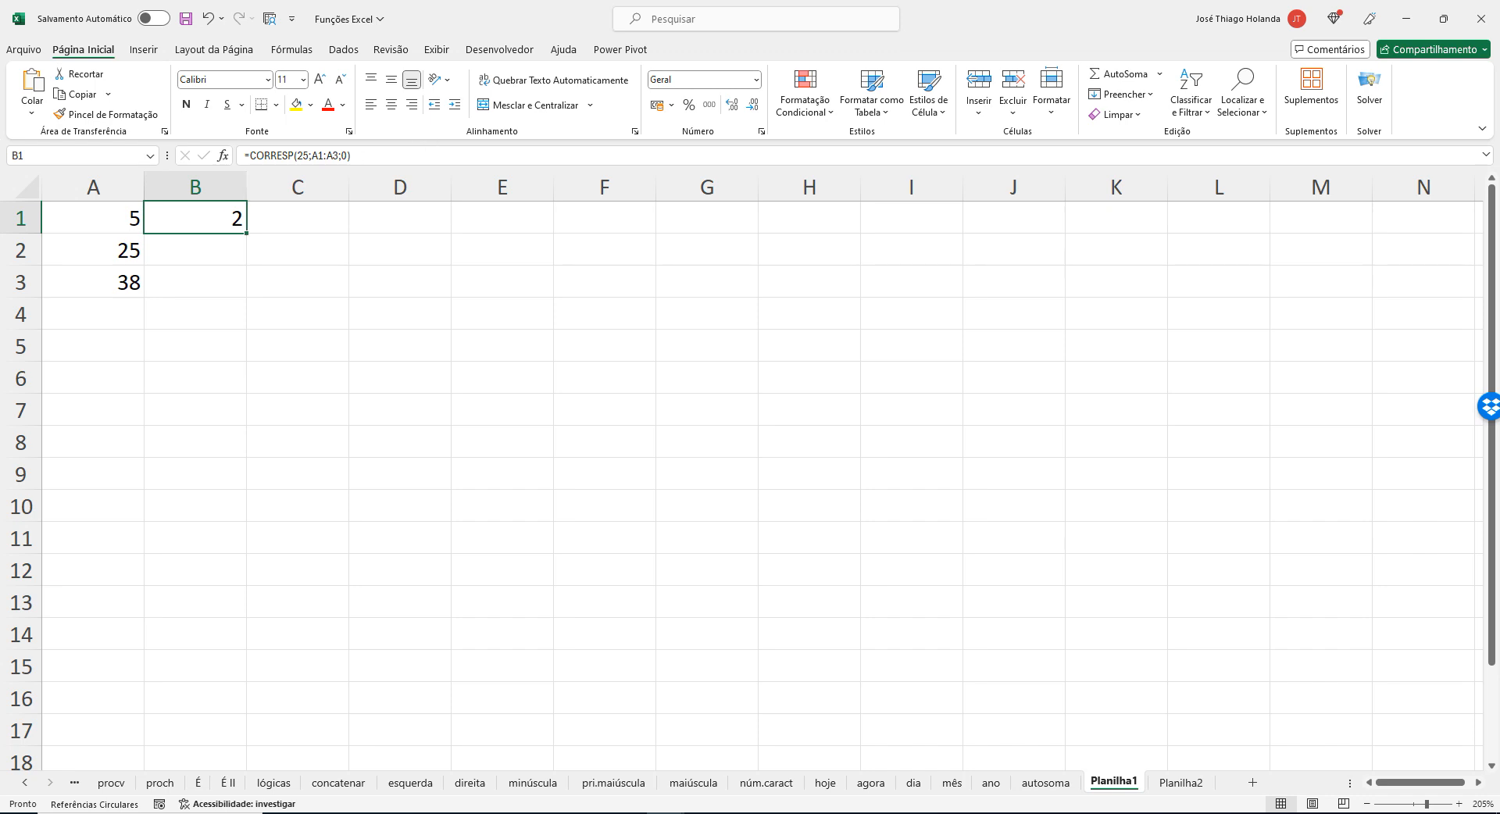
# On sheet Planilha2, clear the standalone Peras entry from cell F9.
pyautogui.click(1180, 781)
pyautogui.click(166, 224)
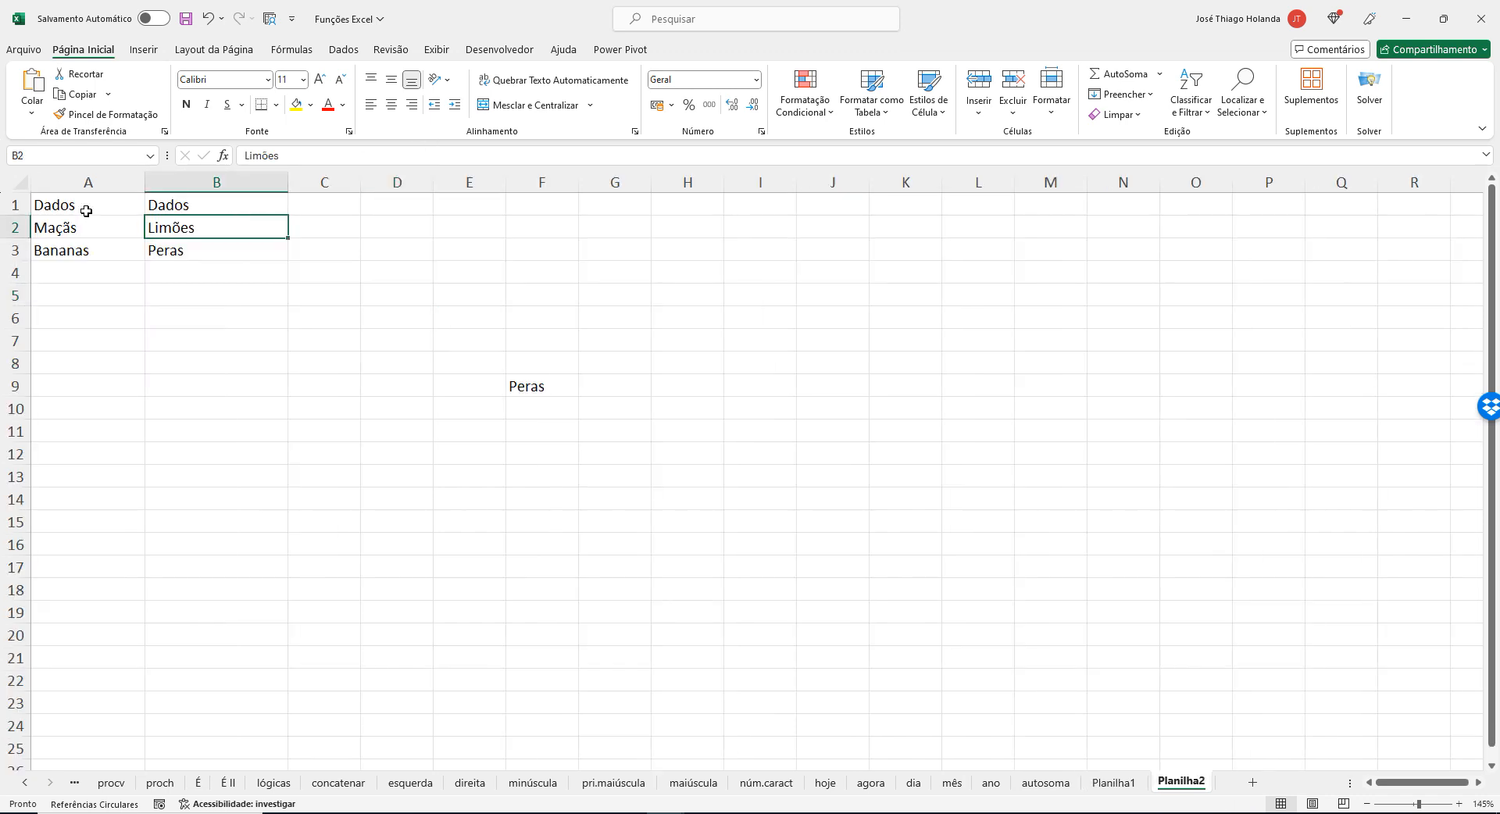
pyautogui.click(180, 251)
pyautogui.click(83, 218)
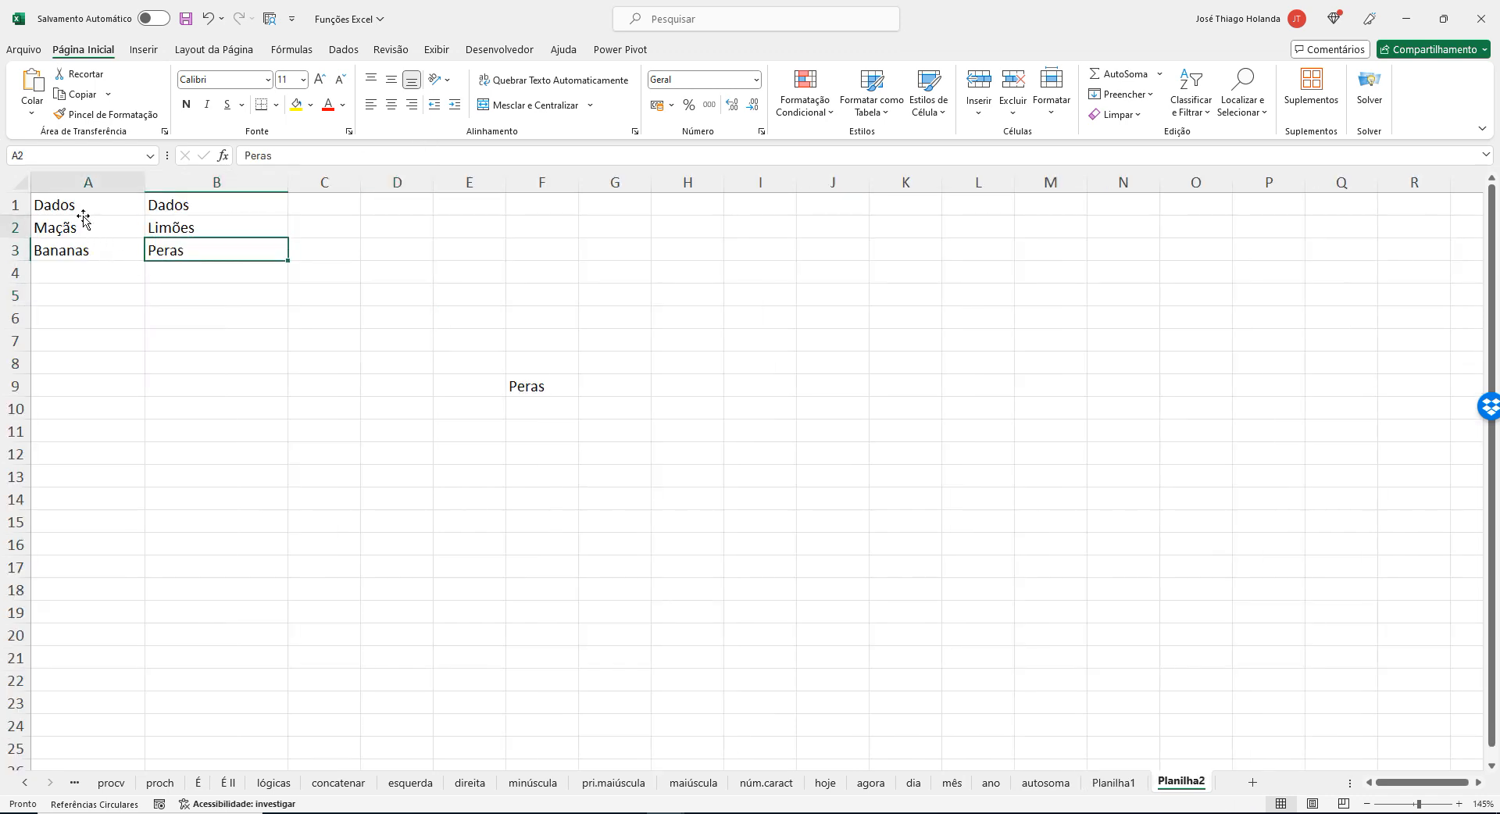
pyautogui.click(569, 400)
pyautogui.click(542, 389)
pyautogui.press('Delete')
pyautogui.click(540, 436)
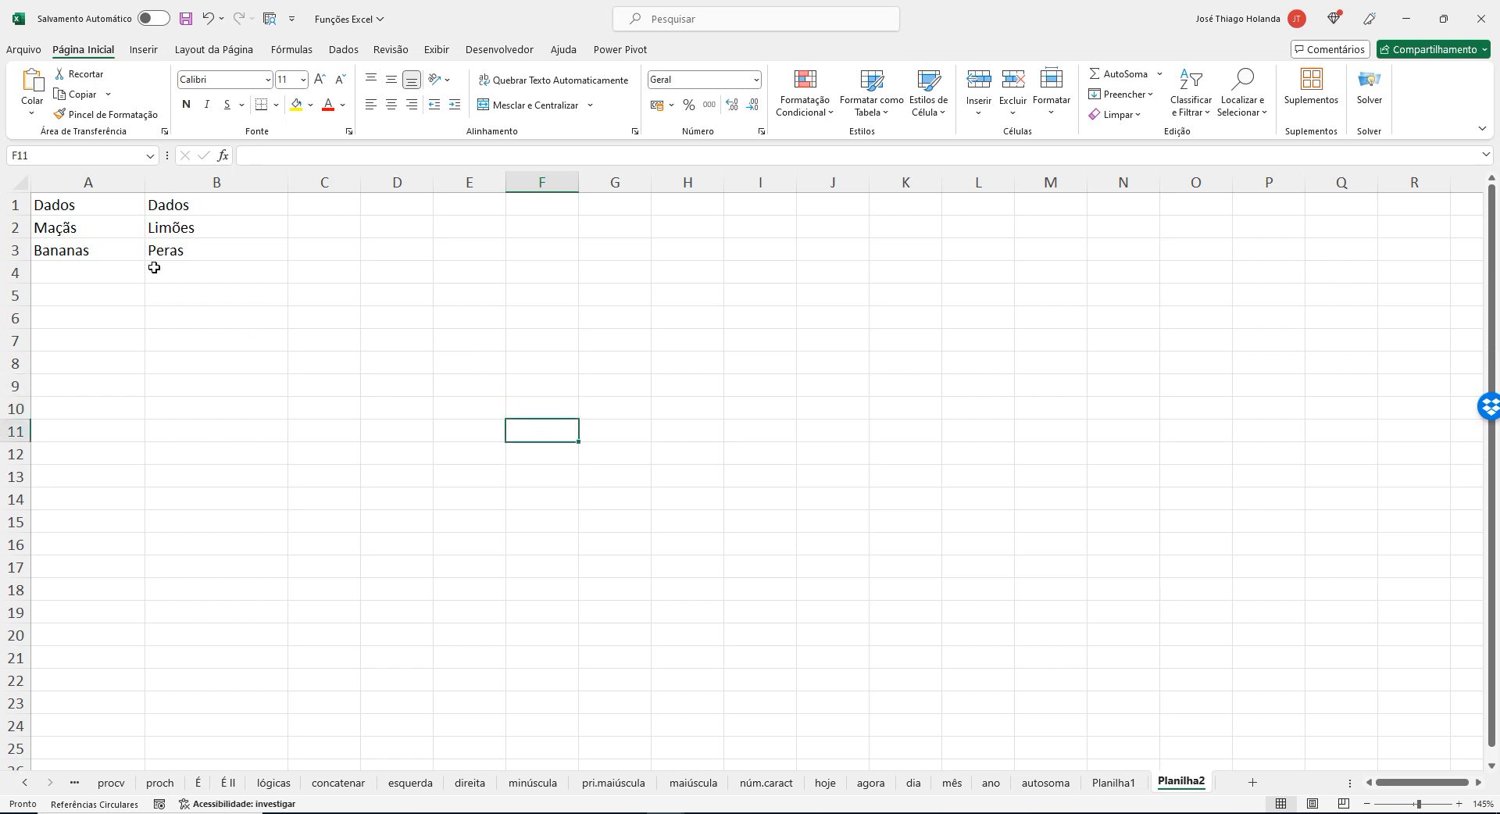
# Clear the two Dados headings from cells A1 and B1.
pyautogui.click(85, 219)
pyautogui.click(85, 210)
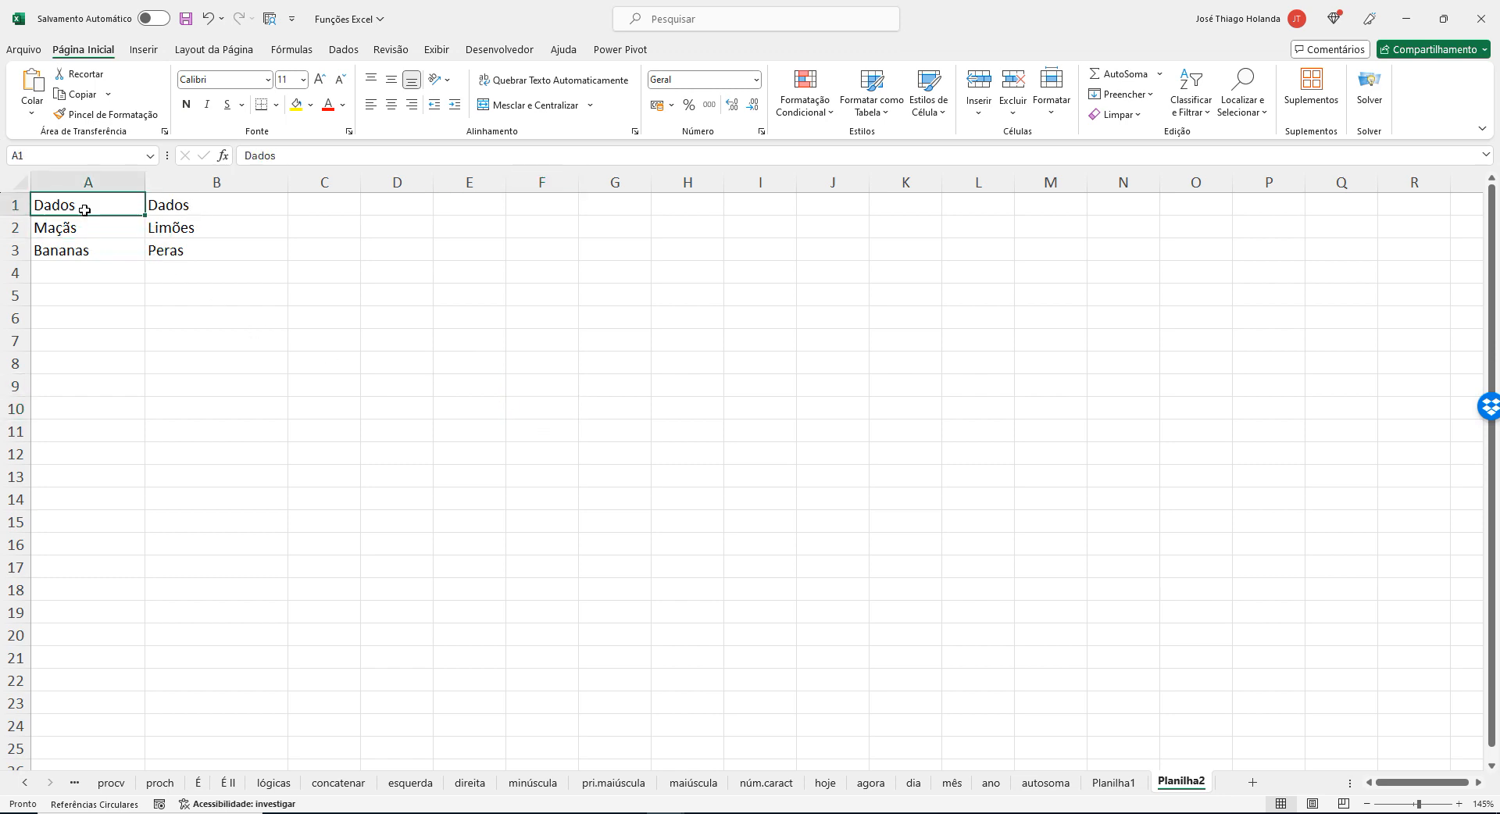
pyautogui.moveTo(84, 215); pyautogui.dragTo(198, 246)
pyautogui.press('Delete')
# Move Limões and Peras from B2:B3 to A4:A5 so all fruits form a single column.
pyautogui.click(200, 249)
pyautogui.click(198, 234)
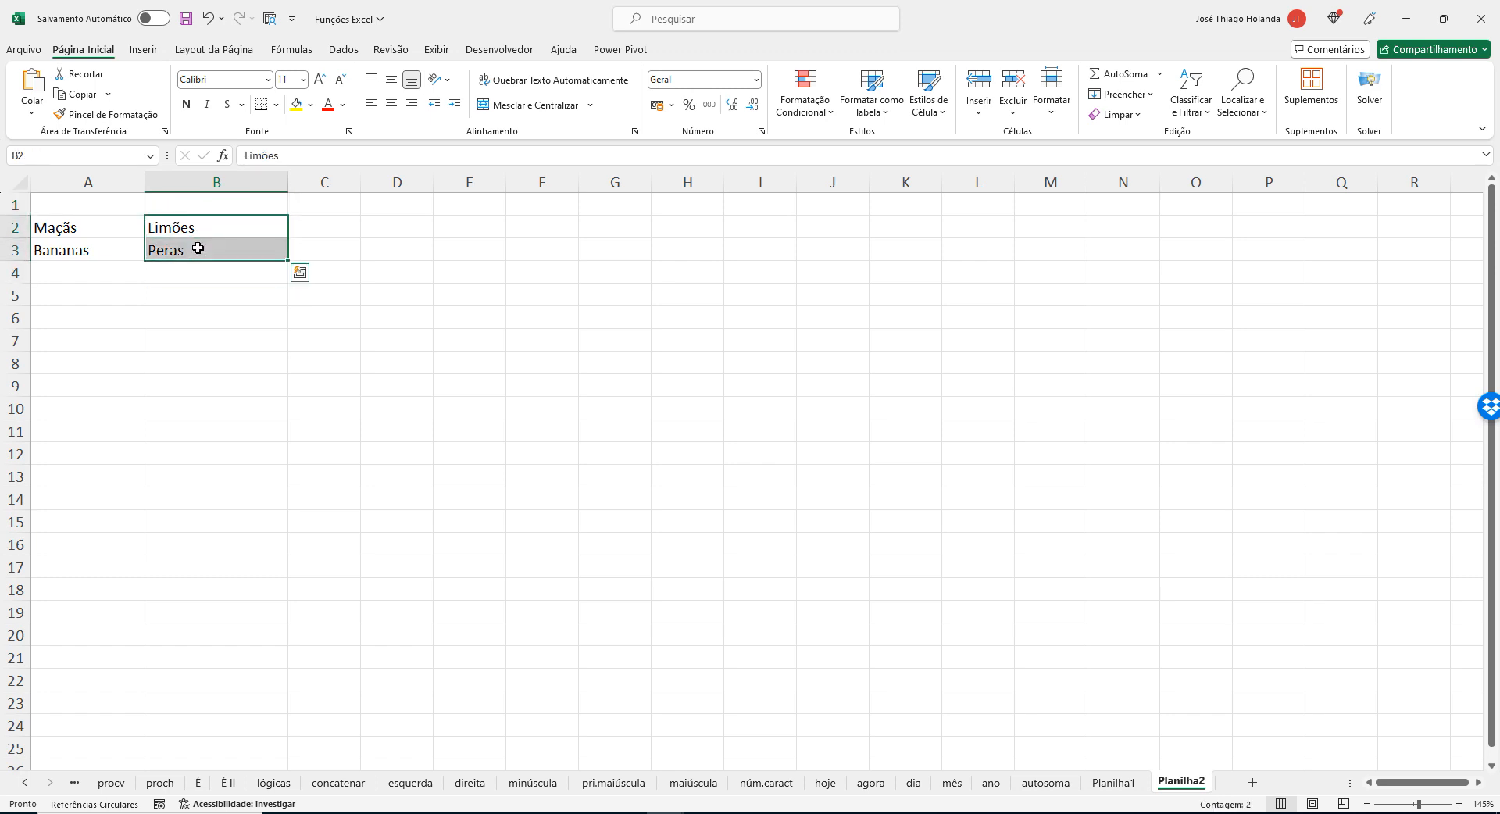
pyautogui.hotkey('ctrl', 'x')
pyautogui.click(86, 271)
pyautogui.hotkey('ctrl', 'v')
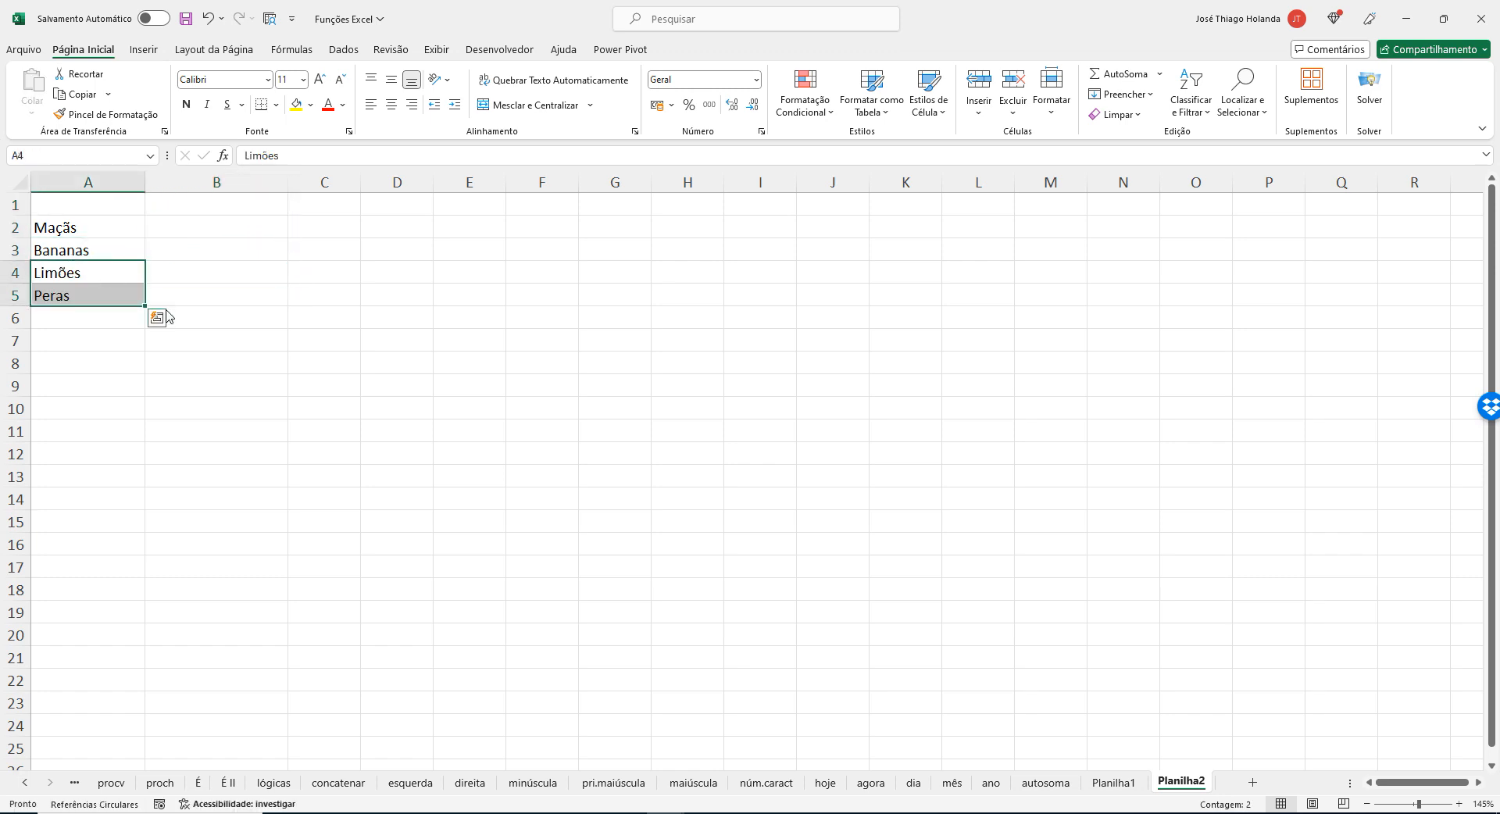
# Enter the prices 5, 7, 3 and 8 beside Maçãs, Bananas, Limões and Peras in B2:B5.
pyautogui.click(188, 226)
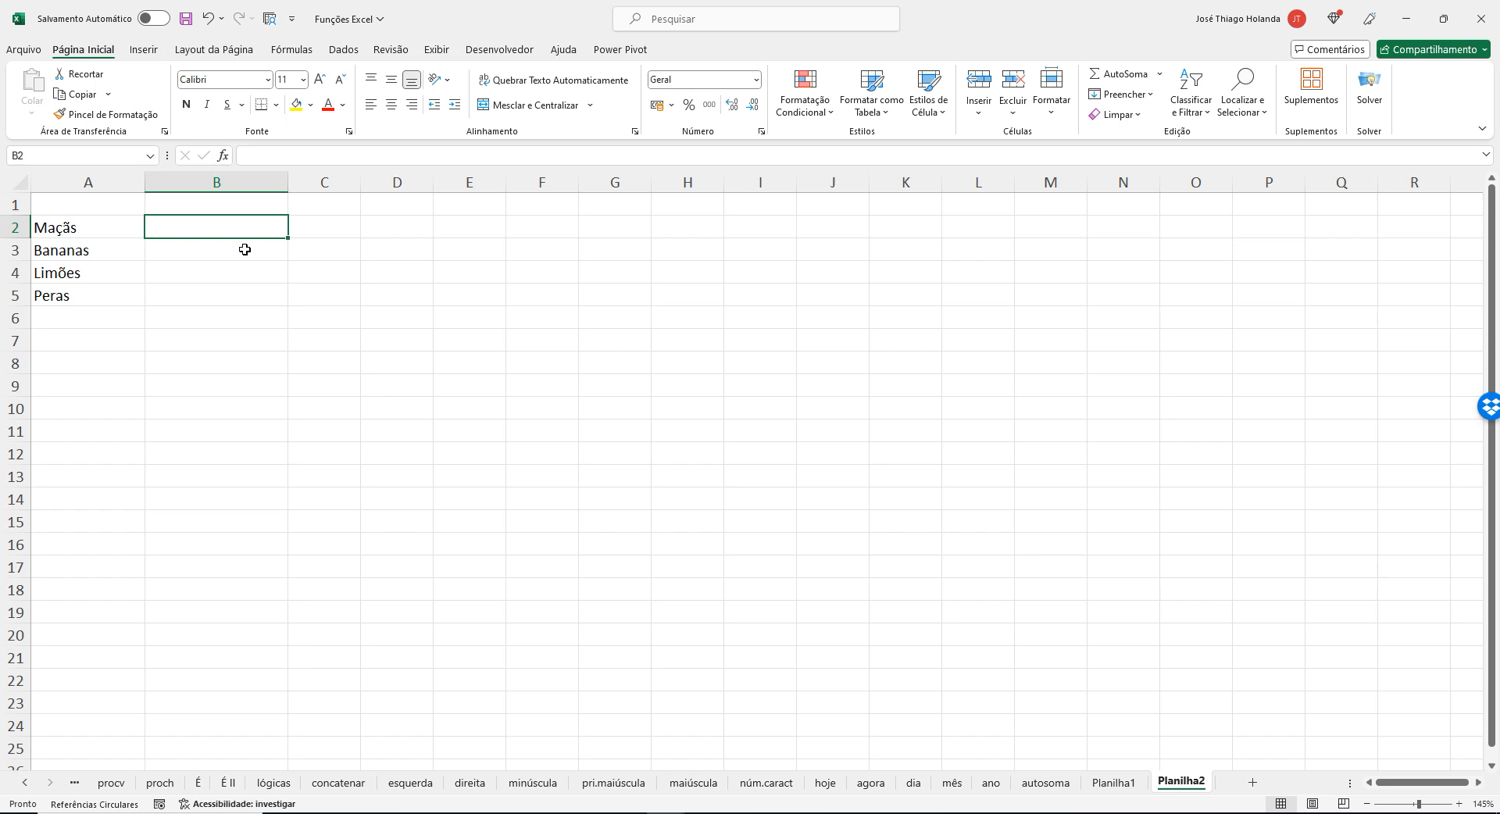
pyautogui.write('5')
pyautogui.press('Return')
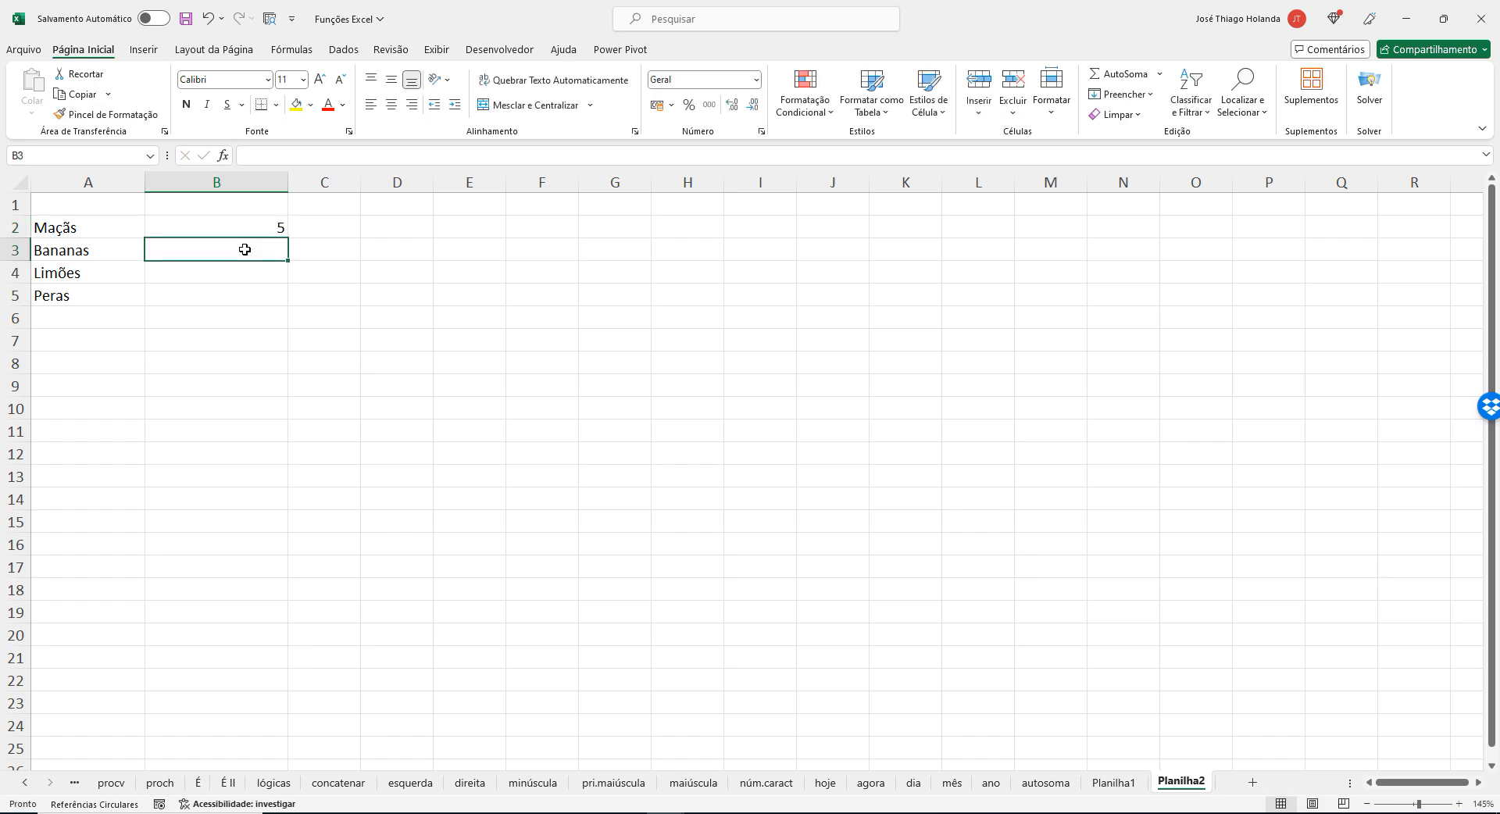
pyautogui.write('7')
pyautogui.press('Return')
pyautogui.write('3')
pyautogui.press('Return')
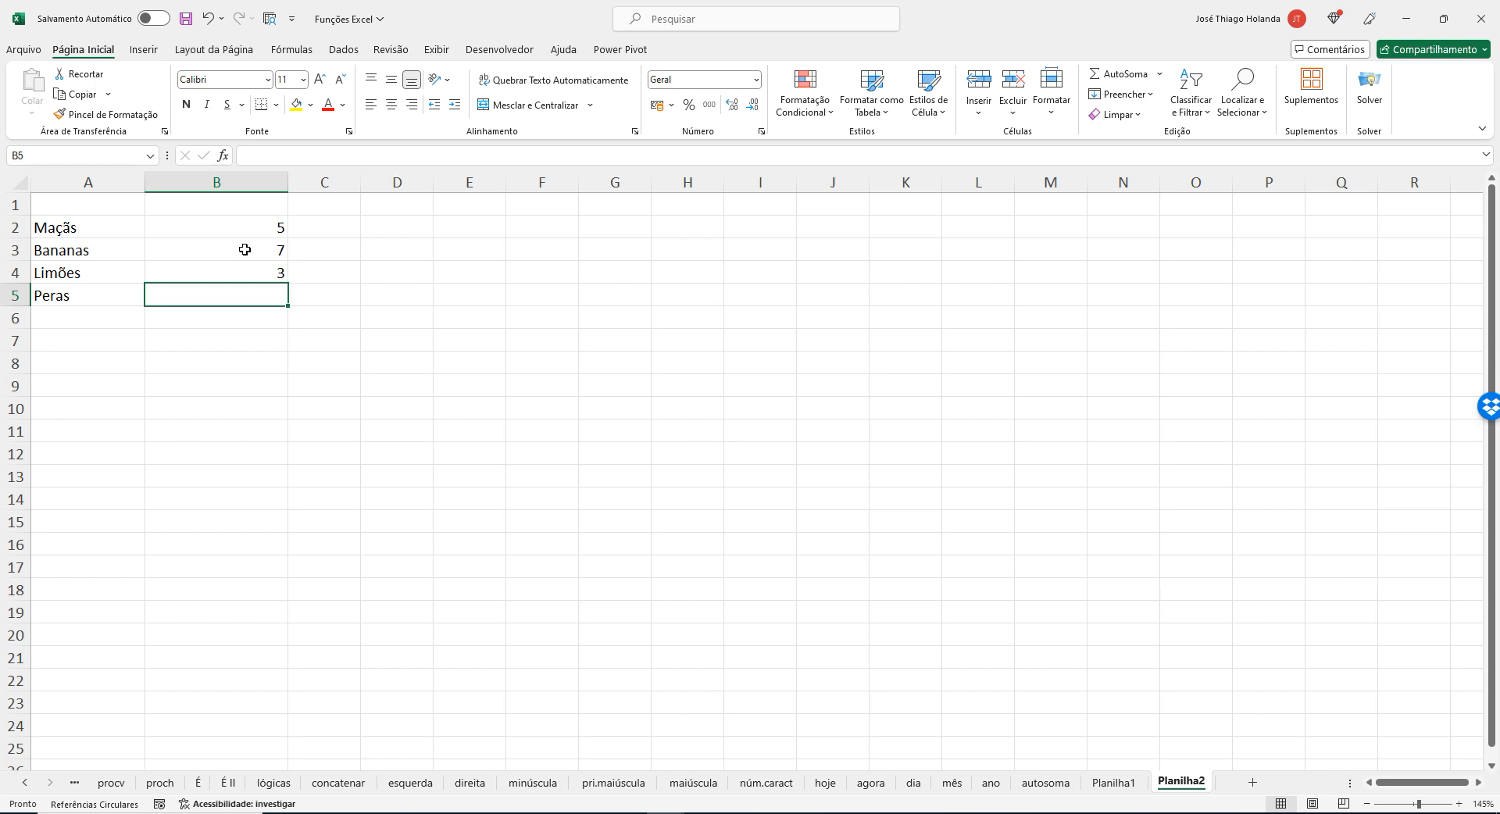
pyautogui.write('8')
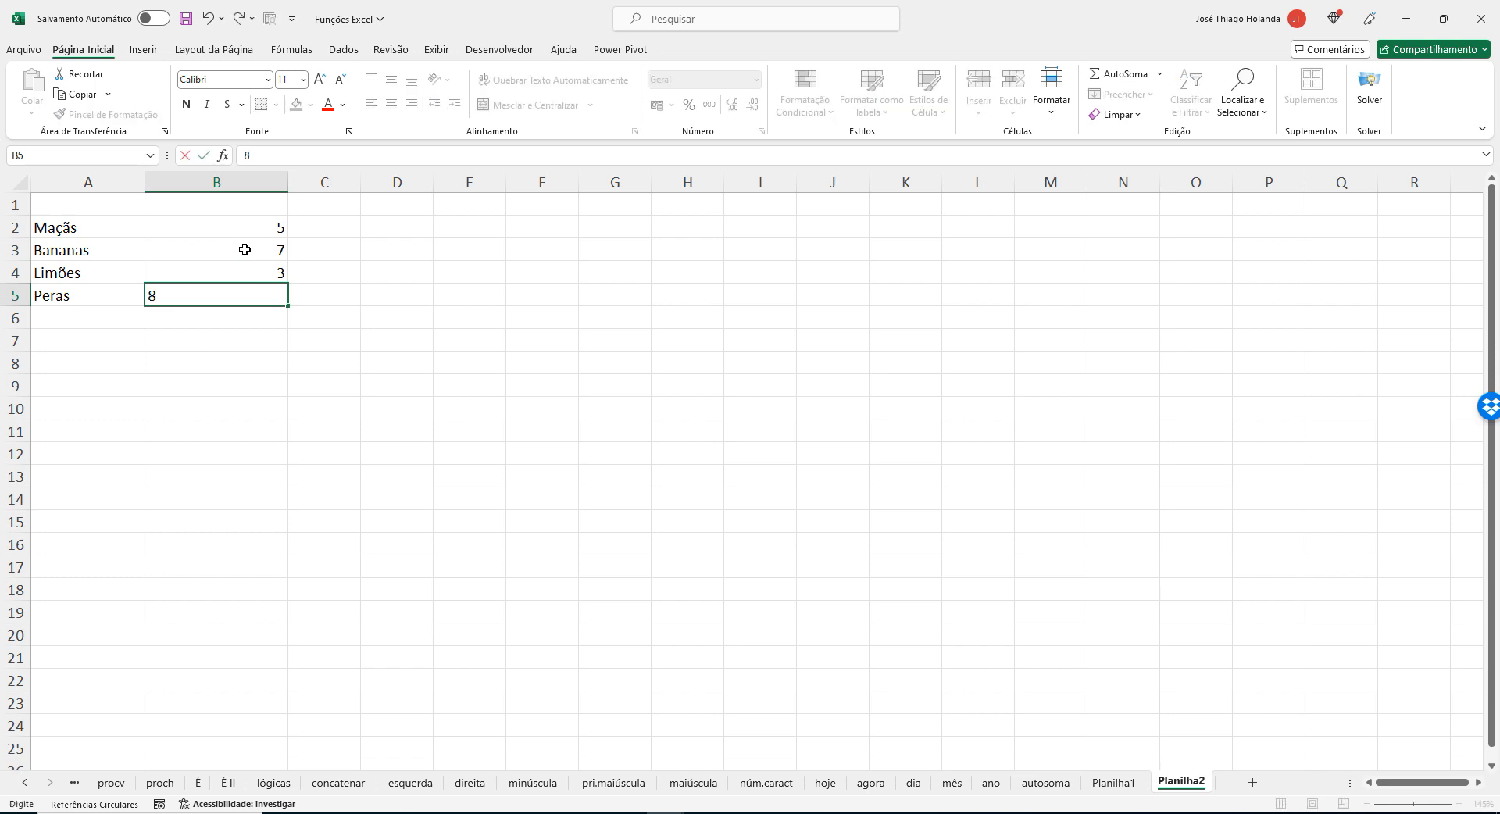
pyautogui.moveTo(594, 317); pyautogui.dragTo(546, 317)
# Apply the R$ accounting number format to the fruit prices in column B.
pyautogui.moveTo(242, 235); pyautogui.dragTo(249, 309)
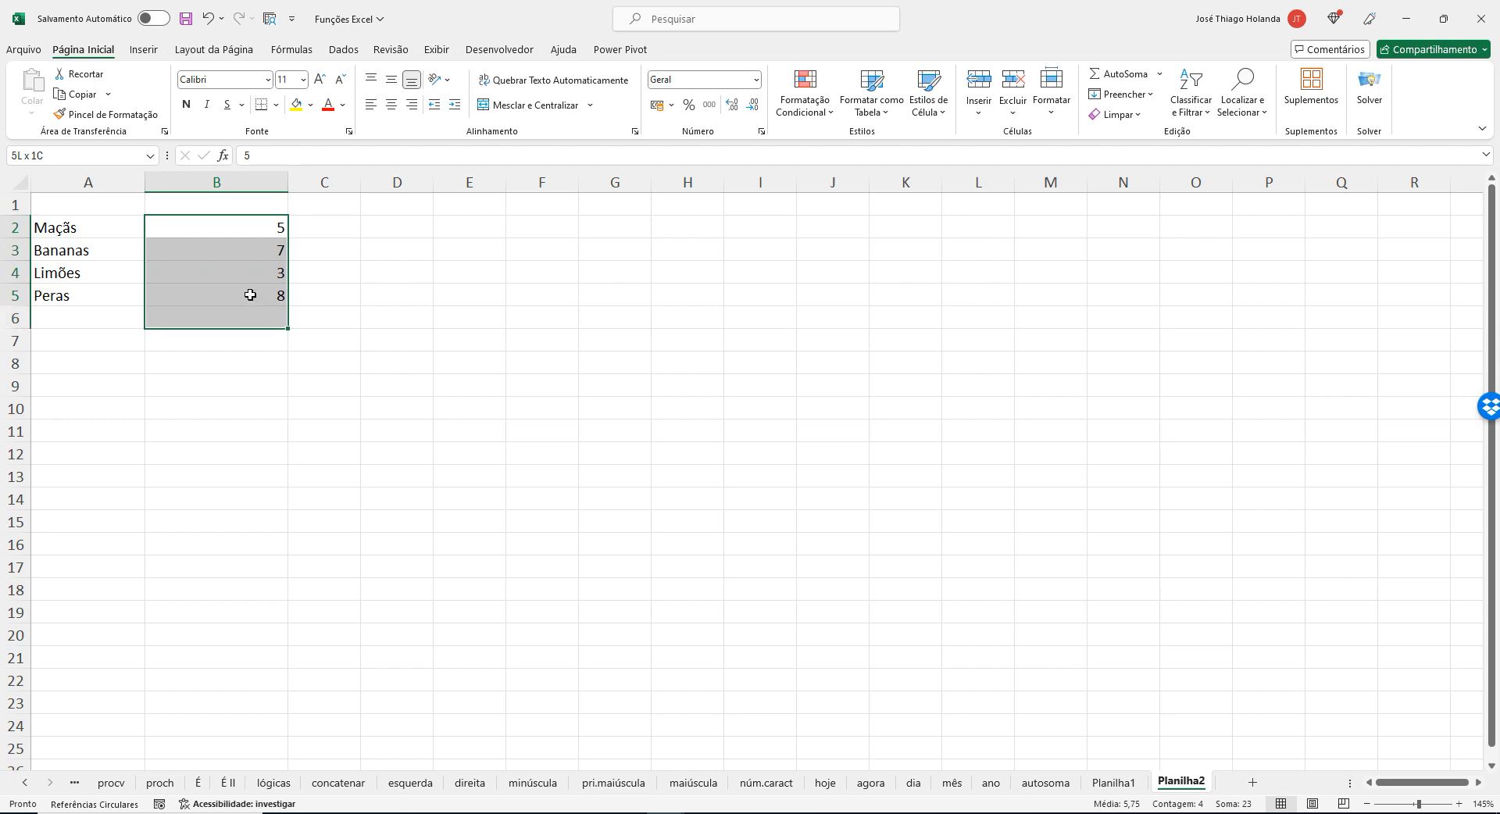
pyautogui.click(657, 105)
pyautogui.click(558, 319)
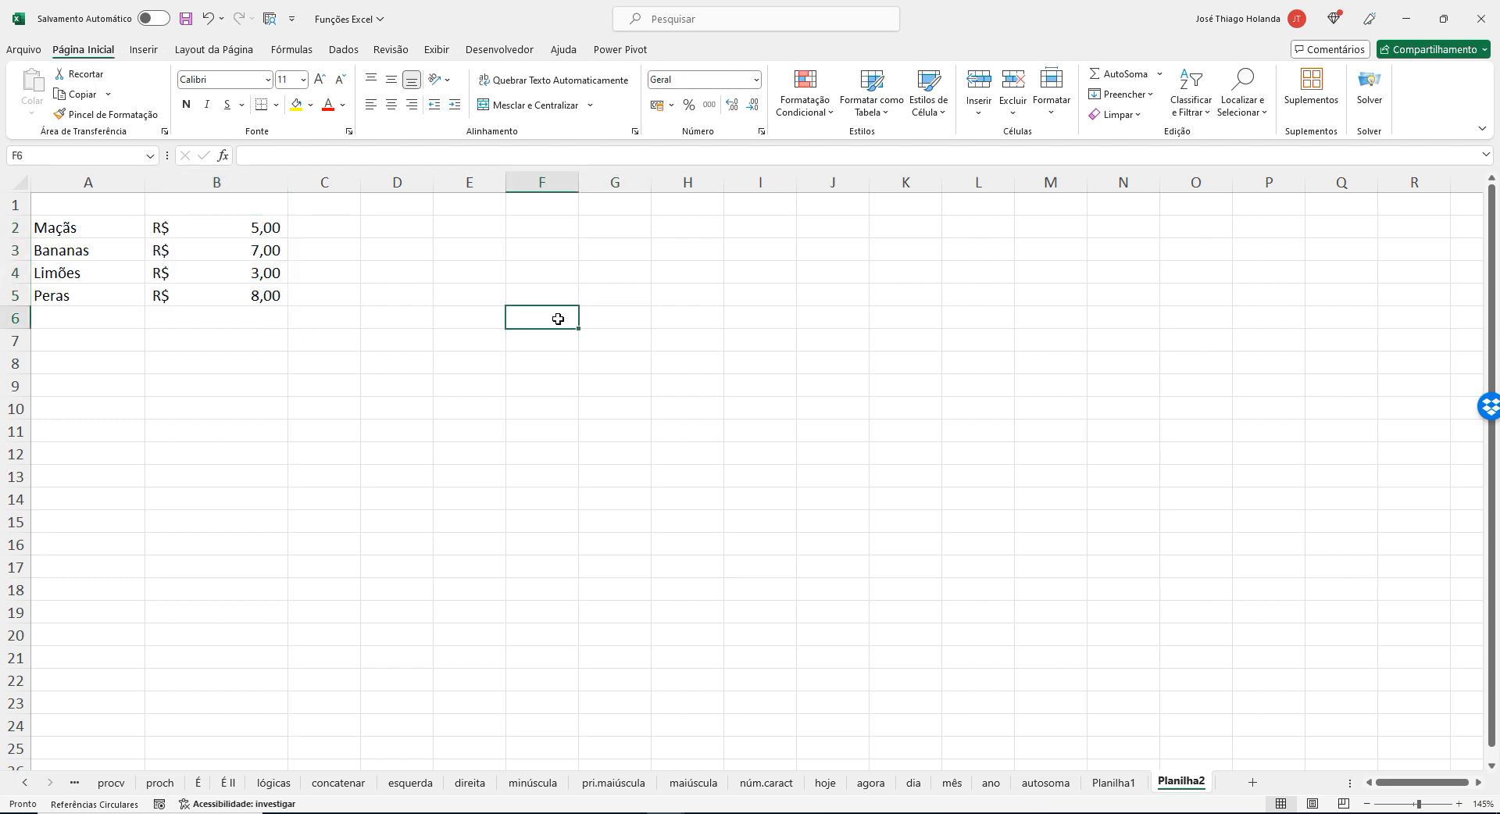
# Add the headings FRUTAS in A1 and PREÇOS in B1 above the fruit table.
pyautogui.click(102, 208)
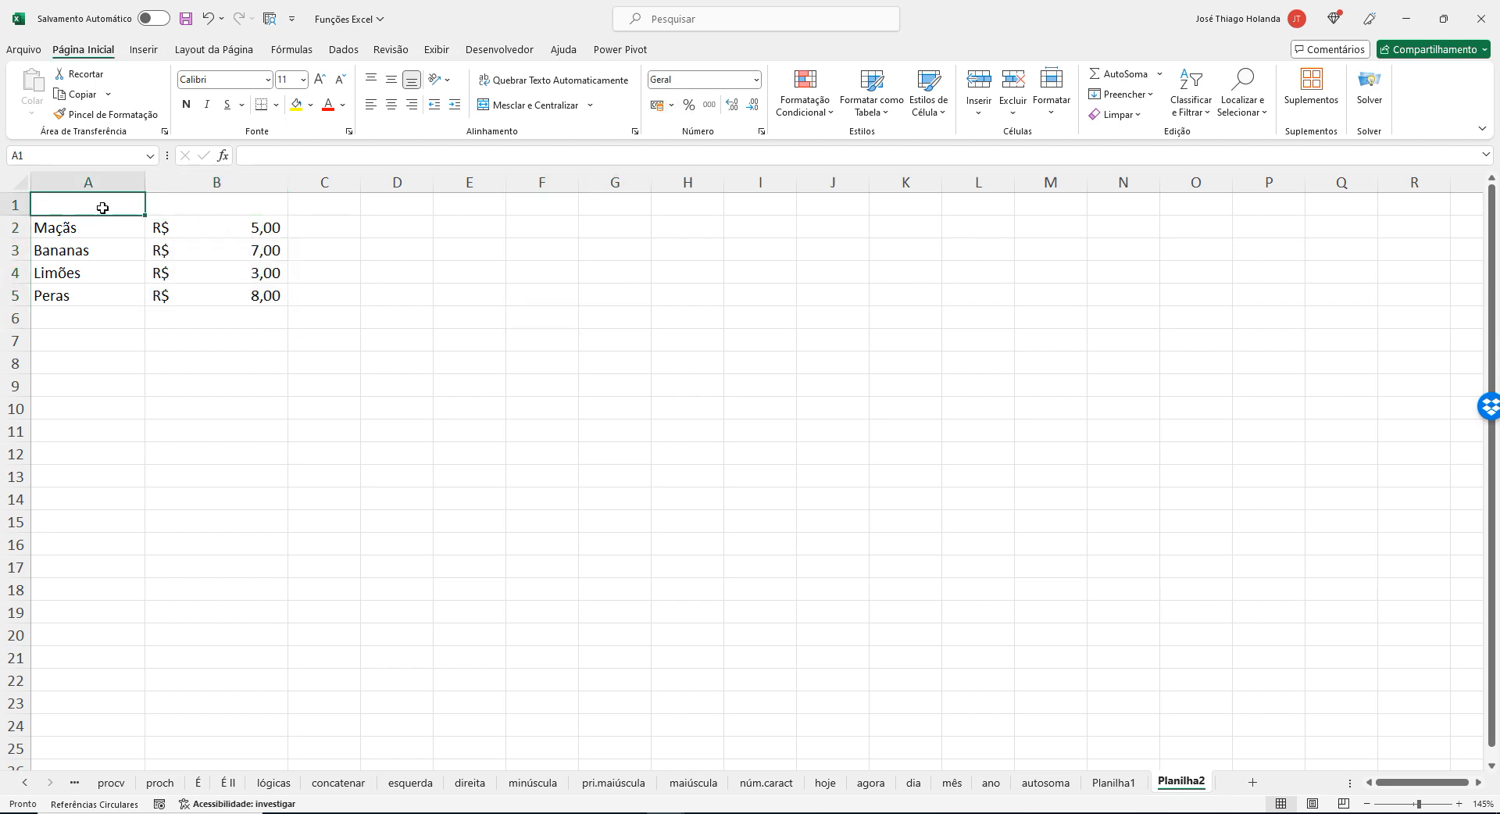
pyautogui.write('fruta')
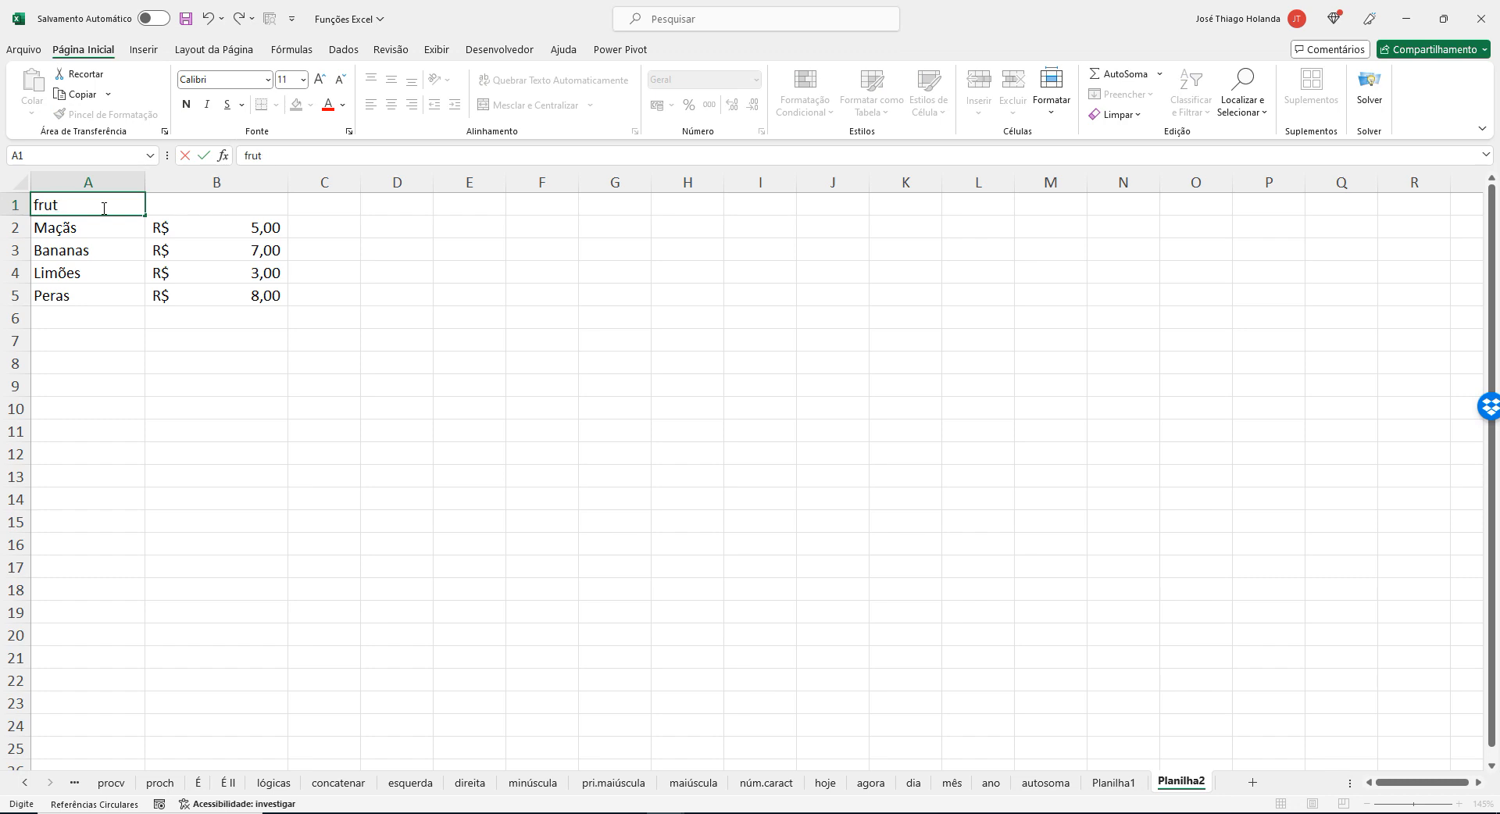
pyautogui.press('BackSpace')
pyautogui.press('BackSpace')
pyautogui.press('BackSpace')
pyautogui.press('BackSpace')
pyautogui.write('FRUTAS')
pyautogui.press('Return')
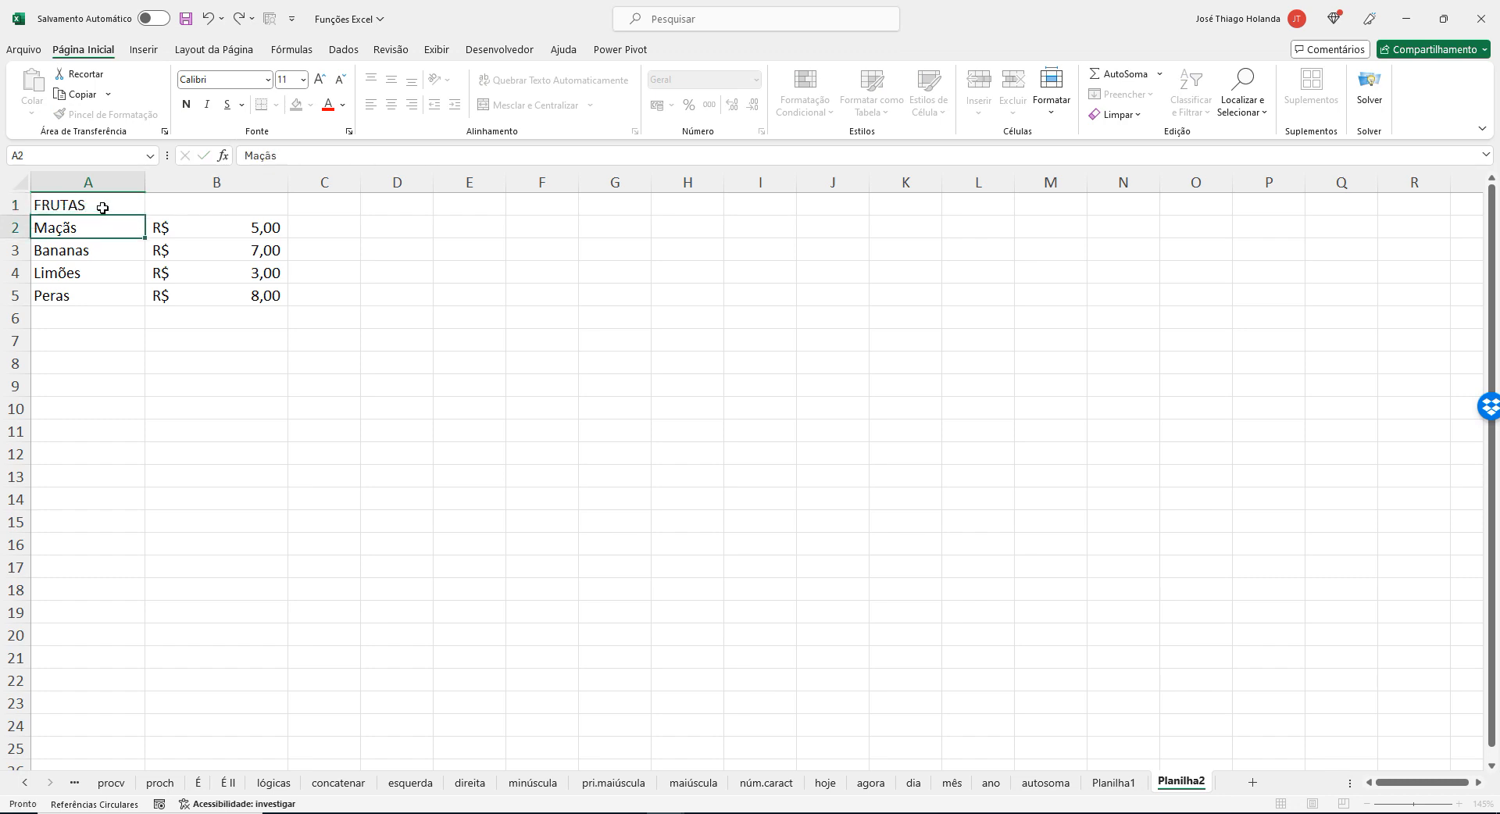
pyautogui.press('Up')
pyautogui.press('Right')
pyautogui.write('PREÇOS')
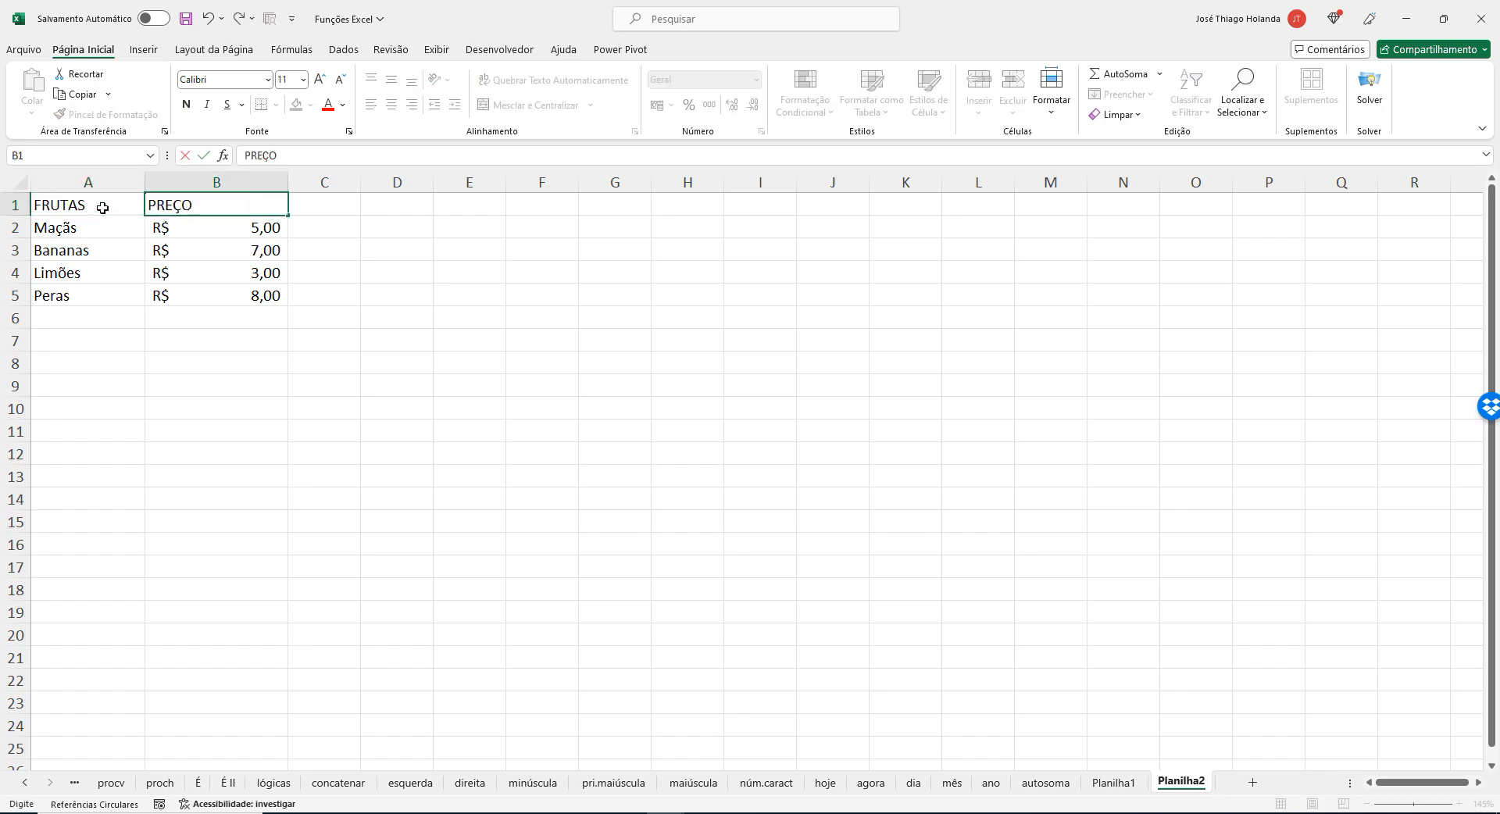
pyautogui.press('Return')
# Review each fruit with its price, highlighting the data range A2:B5 and the price cells B2:B5.
pyautogui.press('Left')
pyautogui.press('Down')
pyautogui.press('Down')
pyautogui.press('Down')
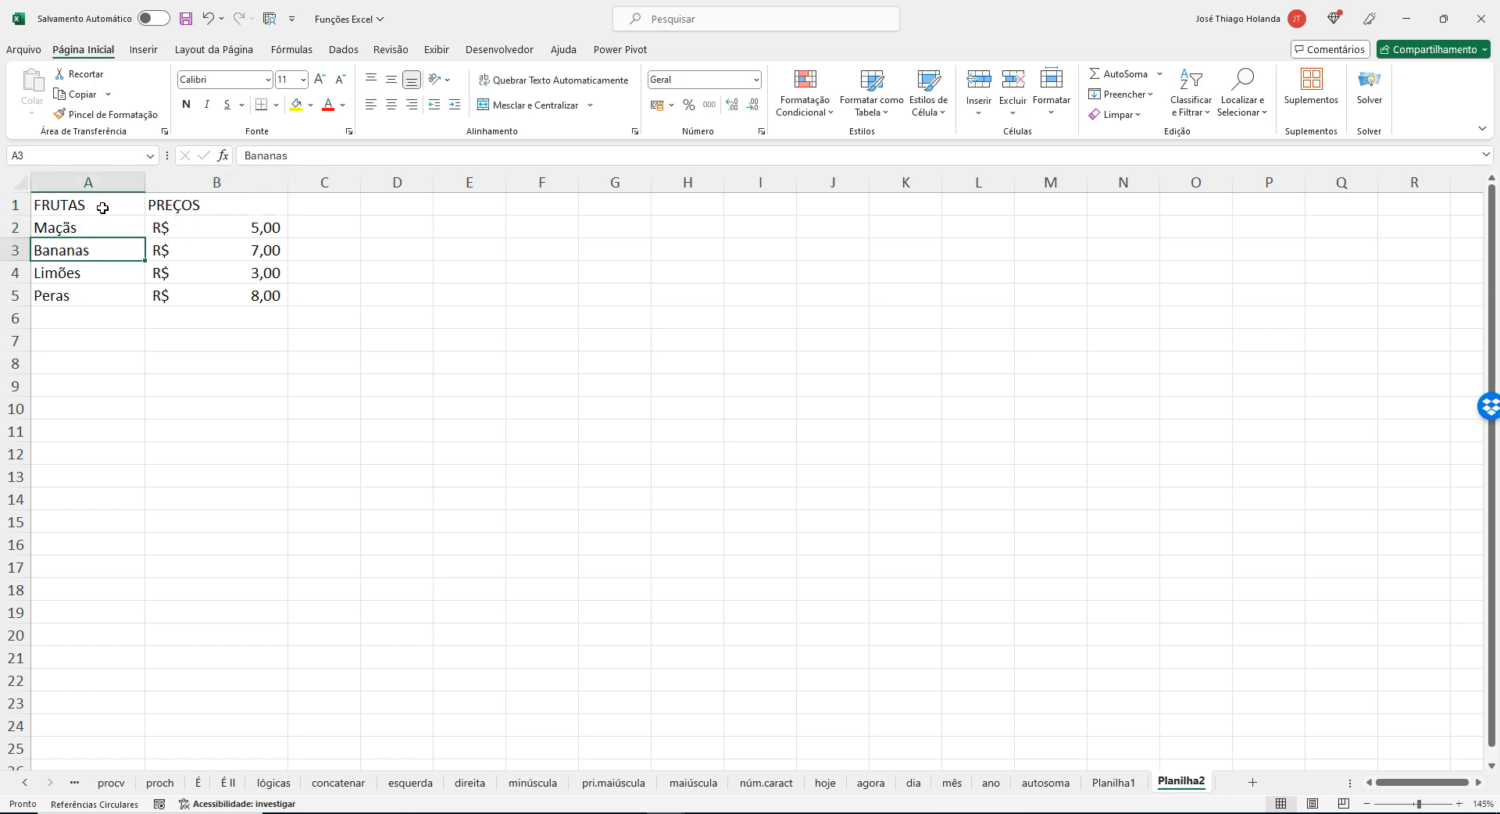
pyautogui.press('Right')
pyautogui.press('Left')
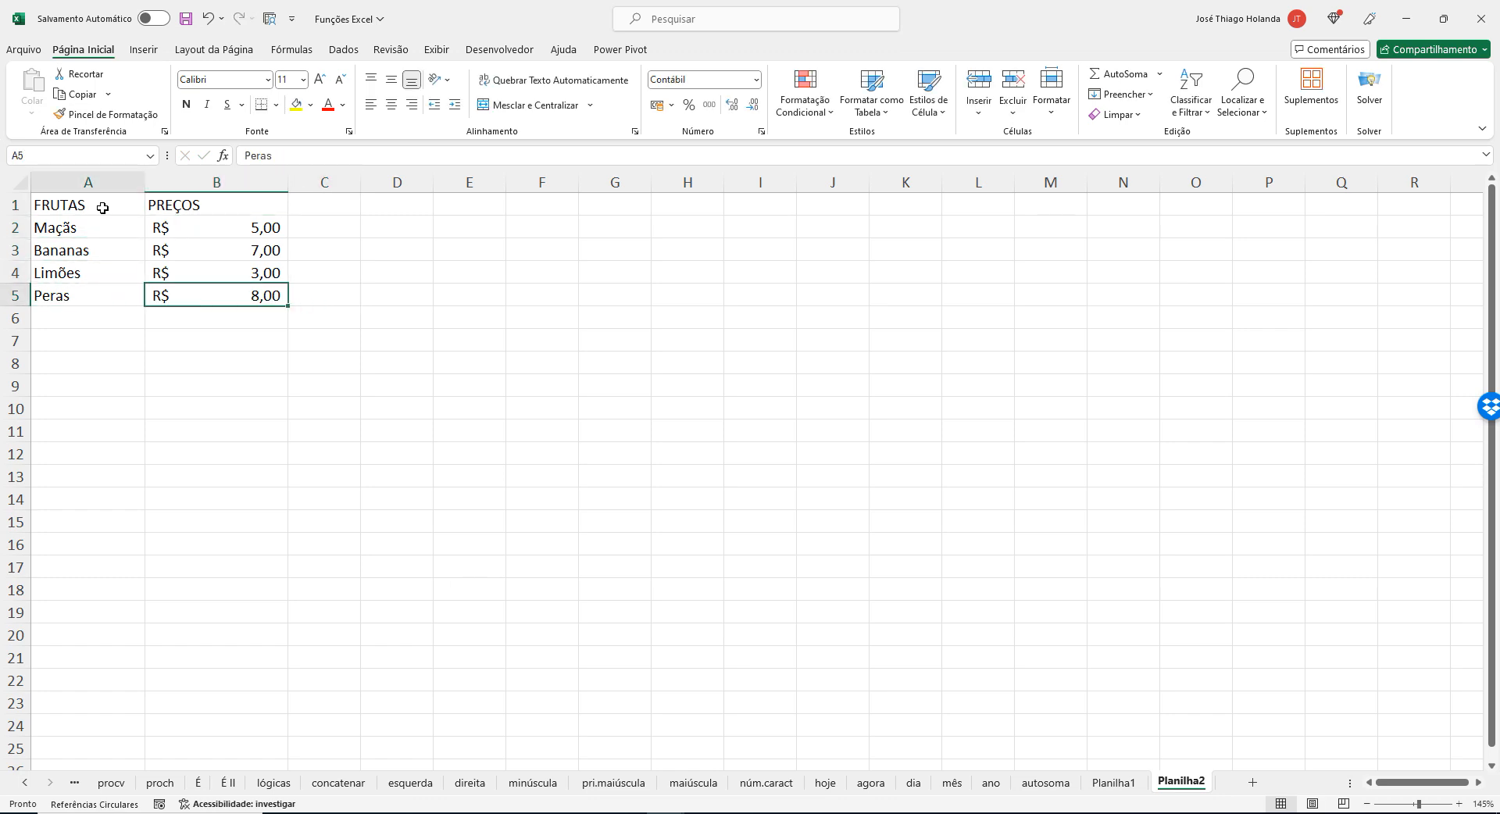
pyautogui.press('Right')
pyautogui.press('Left')
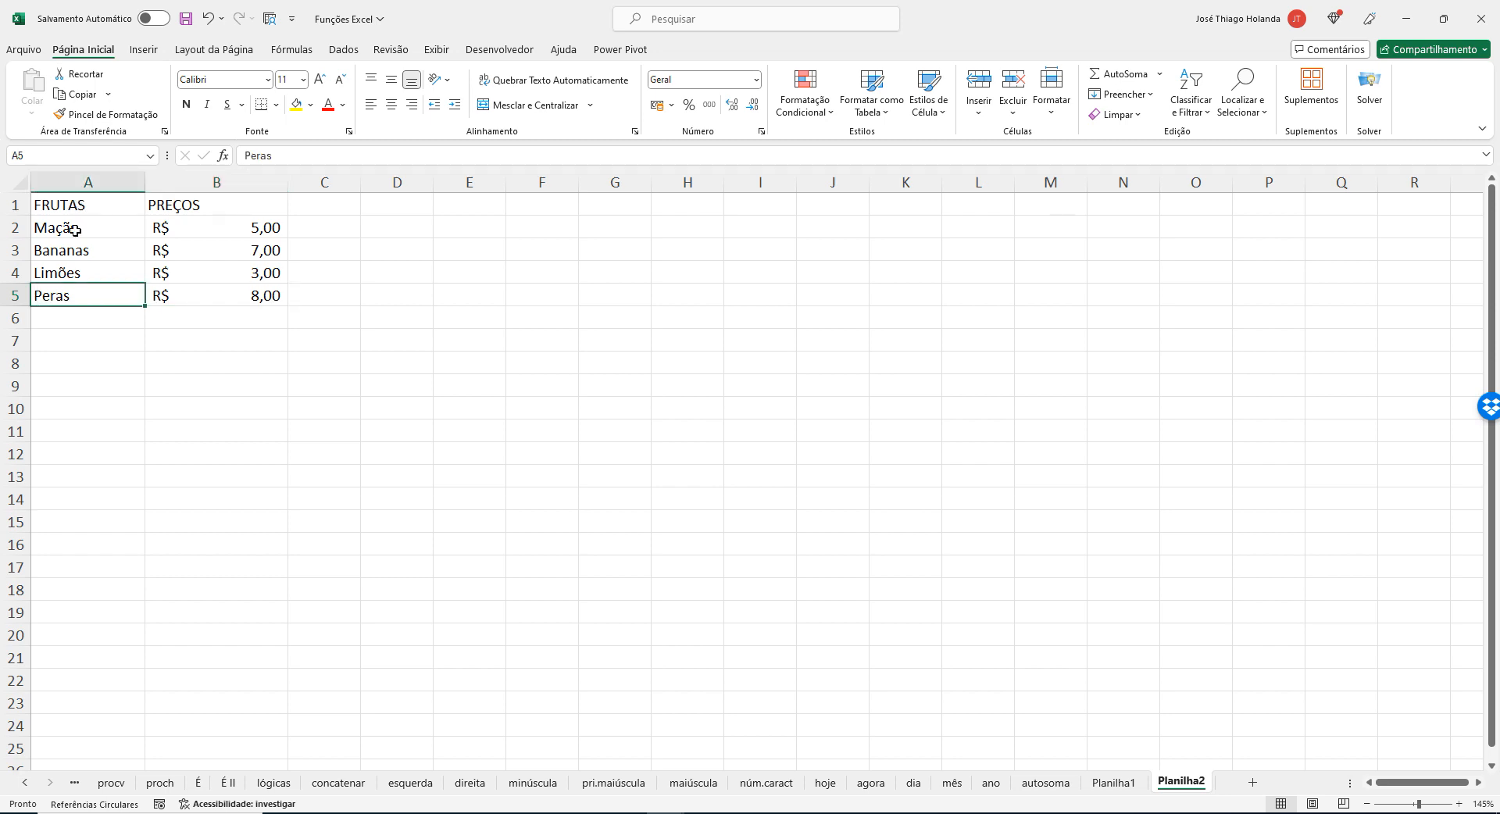
pyautogui.moveTo(75, 229); pyautogui.dragTo(282, 305)
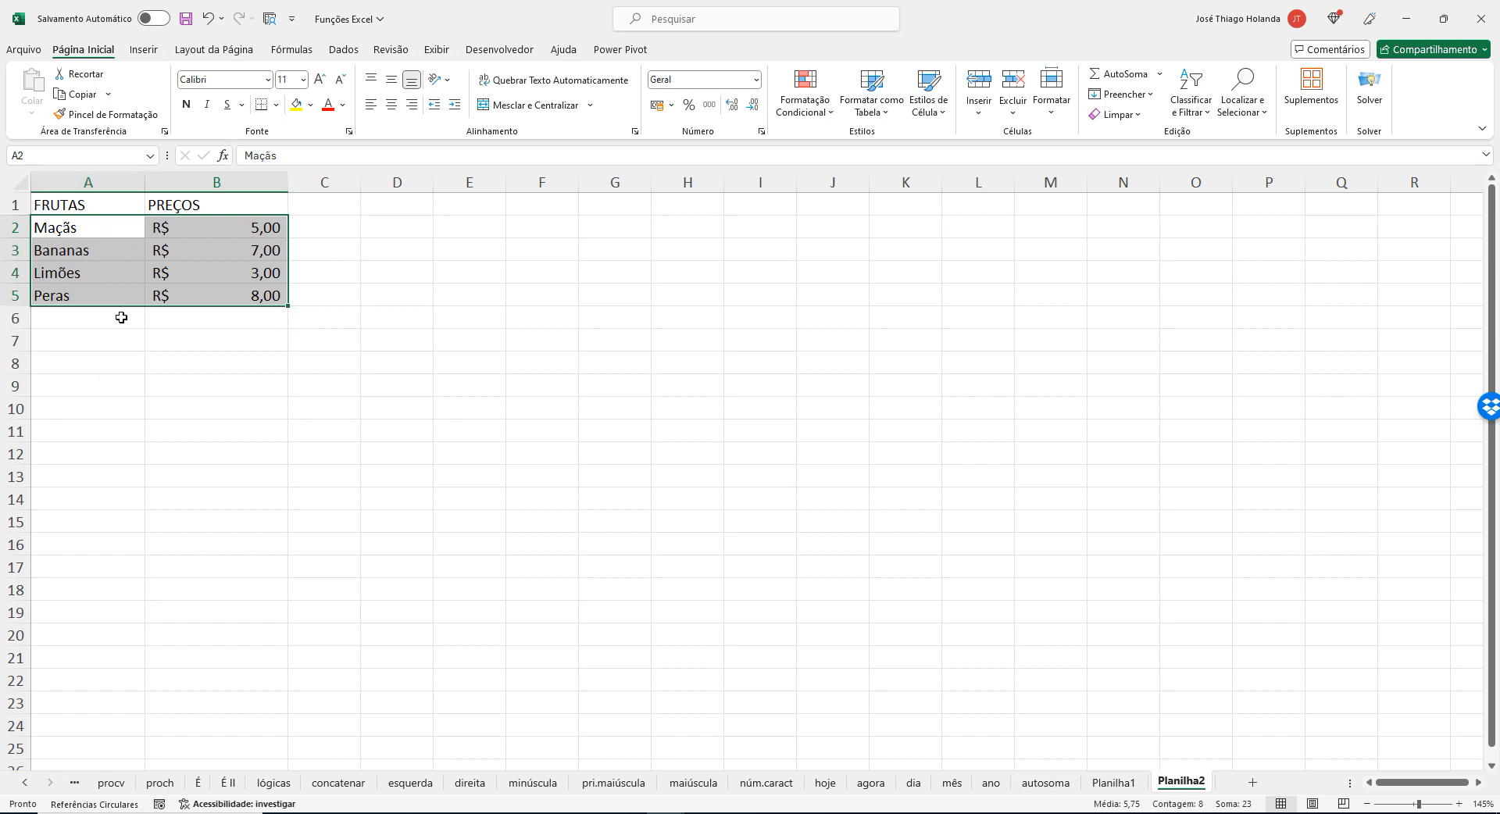
pyautogui.click(259, 228)
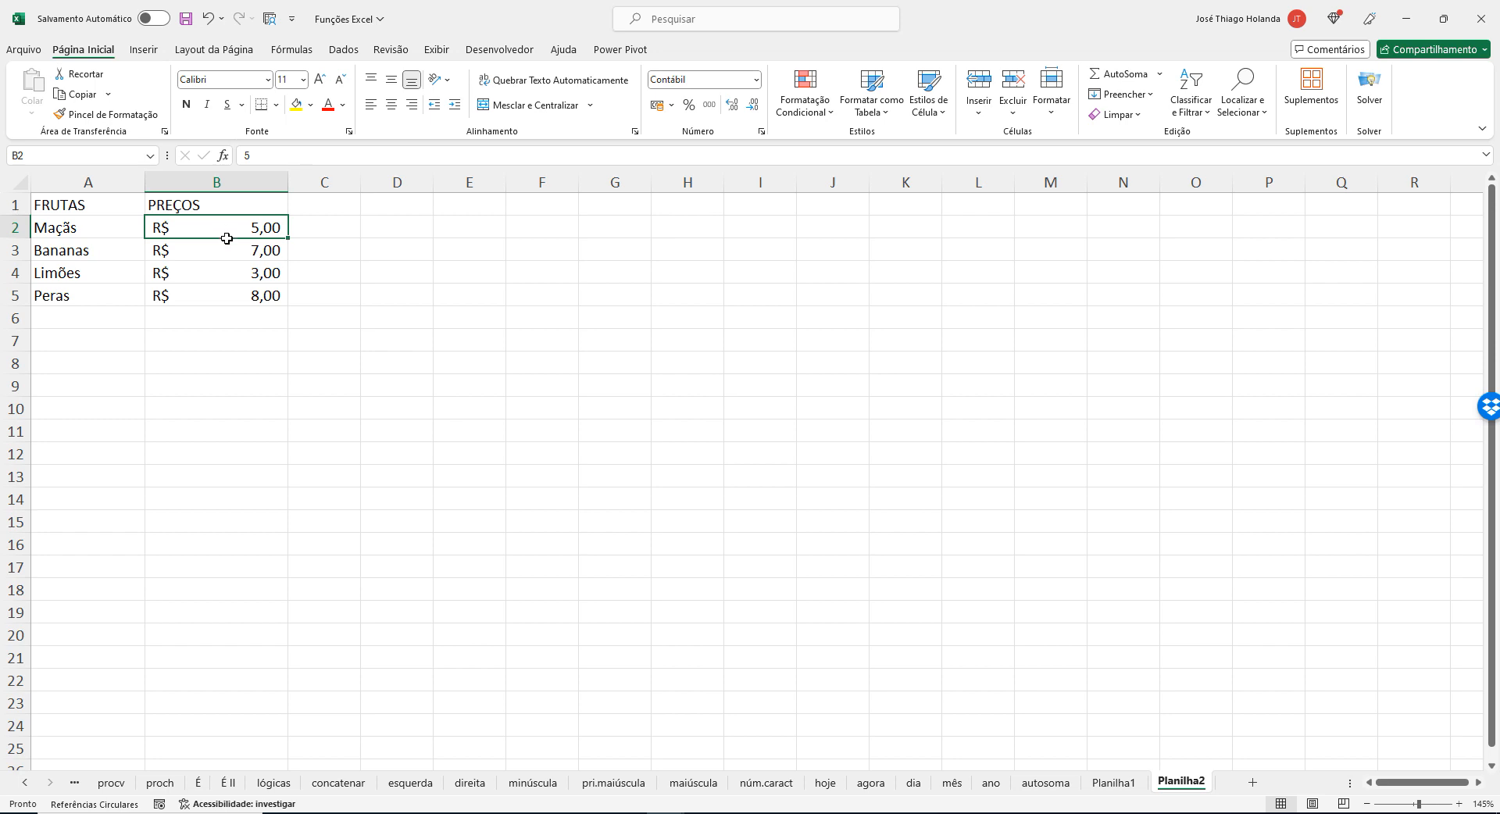
pyautogui.moveTo(225, 236); pyautogui.dragTo(220, 302)
pyautogui.click(334, 231)
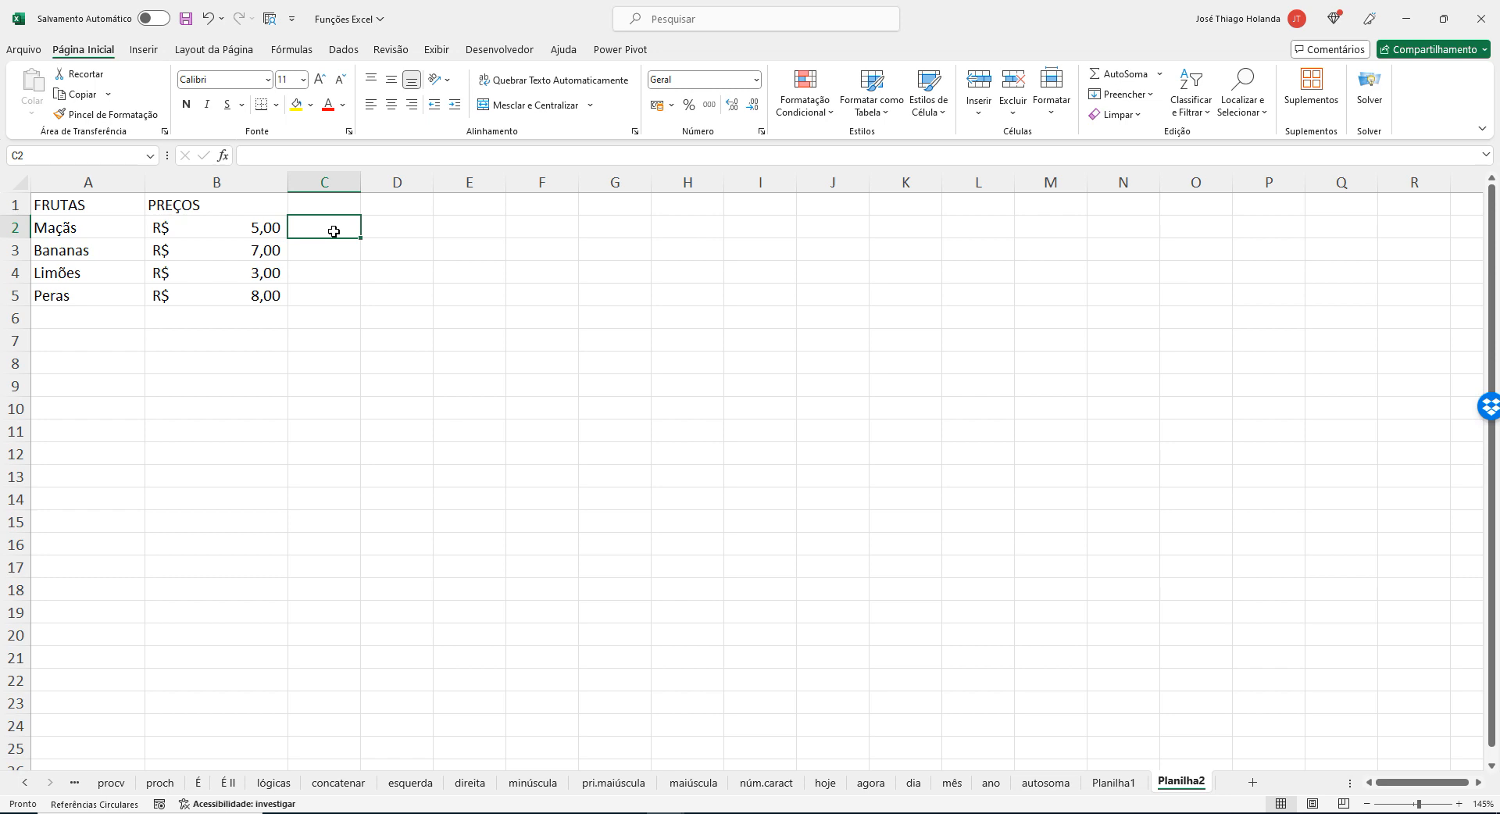
# Highlight the whole fruit and price table in A1:B5 for review.
pyautogui.press('Left')
pyautogui.press('Left')
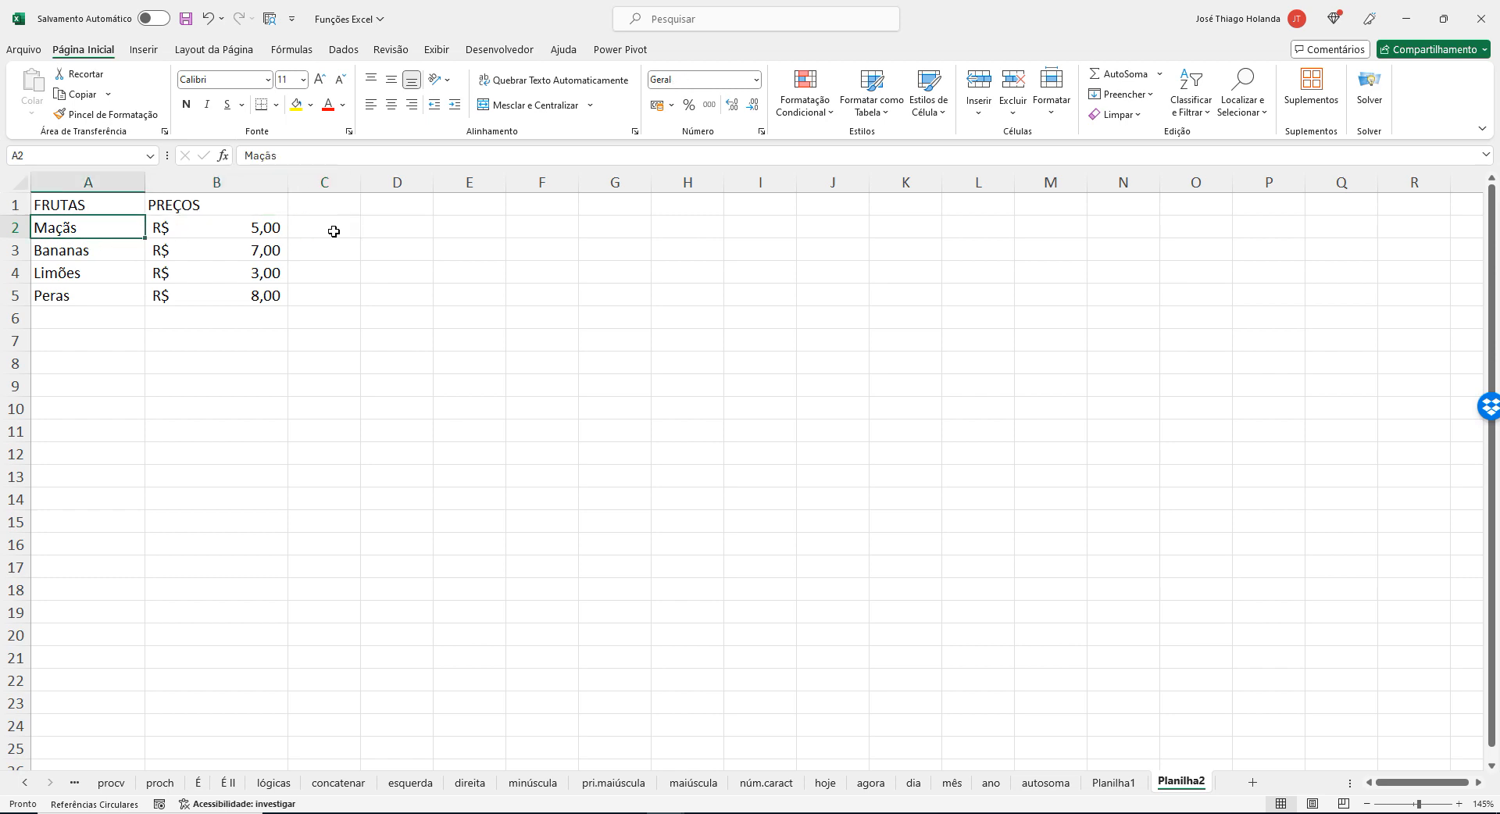
pyautogui.moveTo(82, 205); pyautogui.dragTo(249, 298)
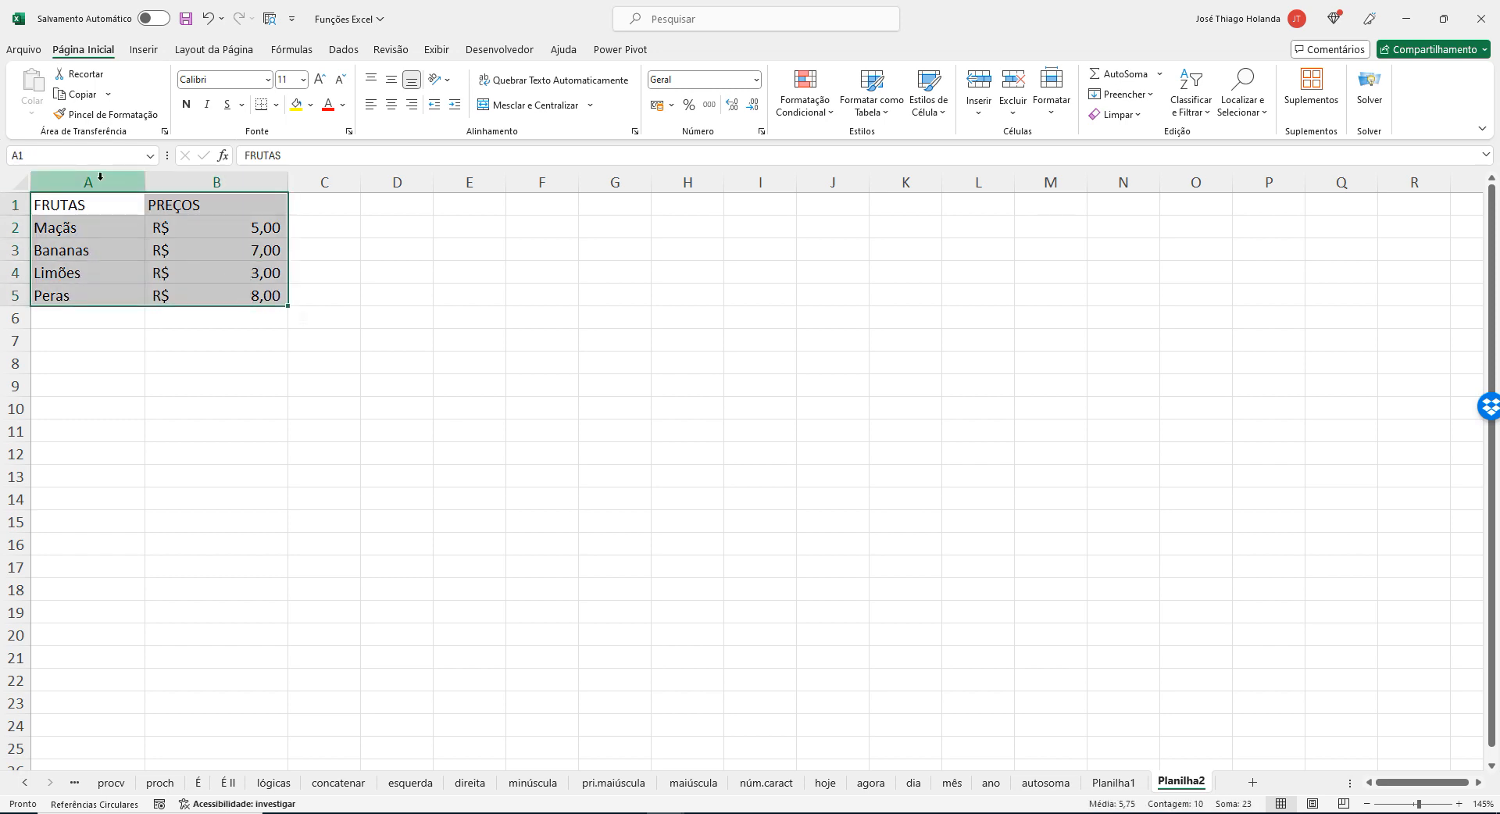
# Start a PROCV formula in B10 with "Maçãs" as the lookup value.
pyautogui.click(184, 409)
pyautogui.write('=')
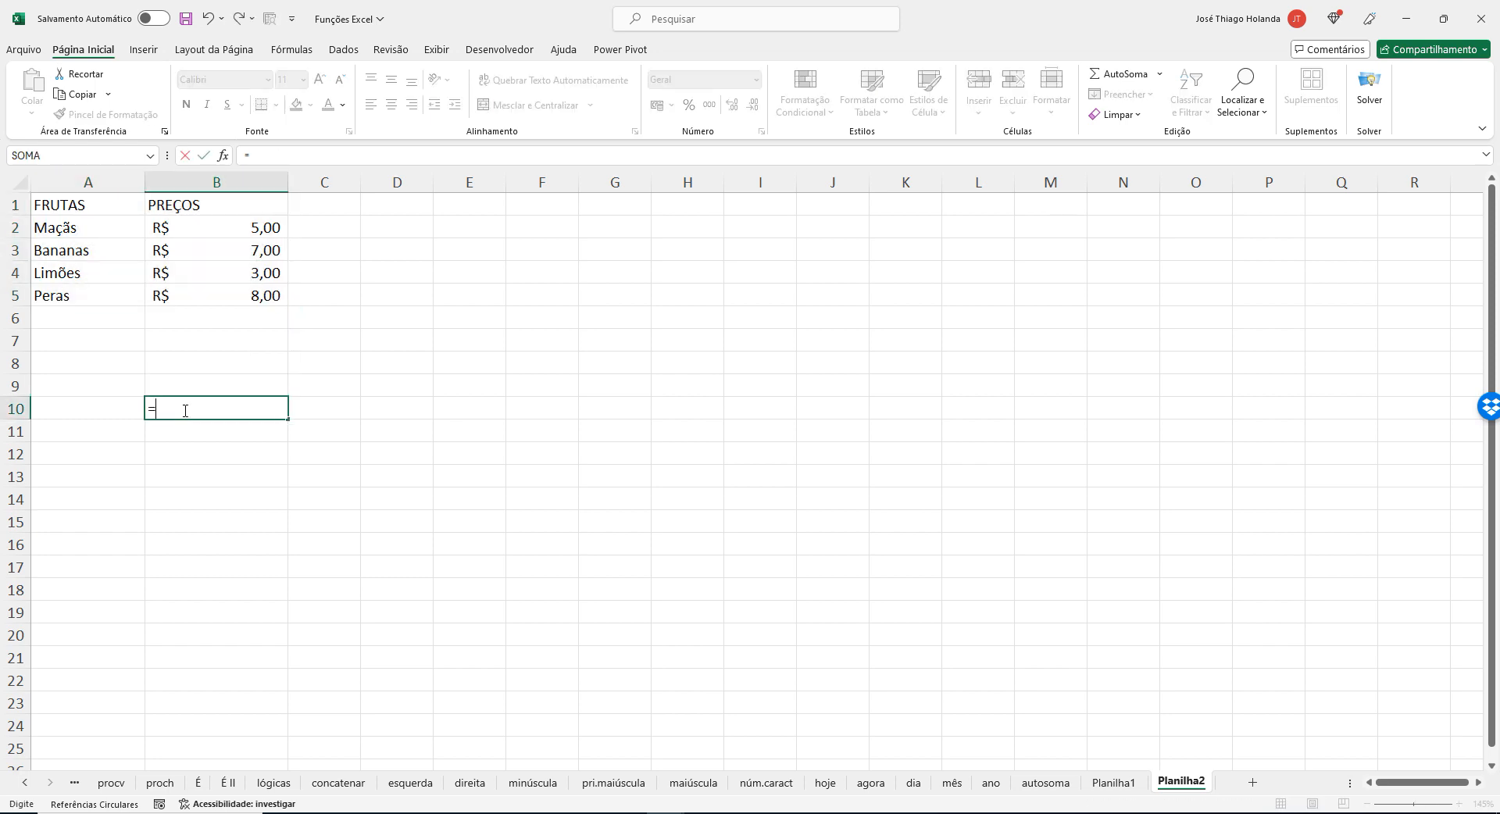
pyautogui.write('PROCV(')
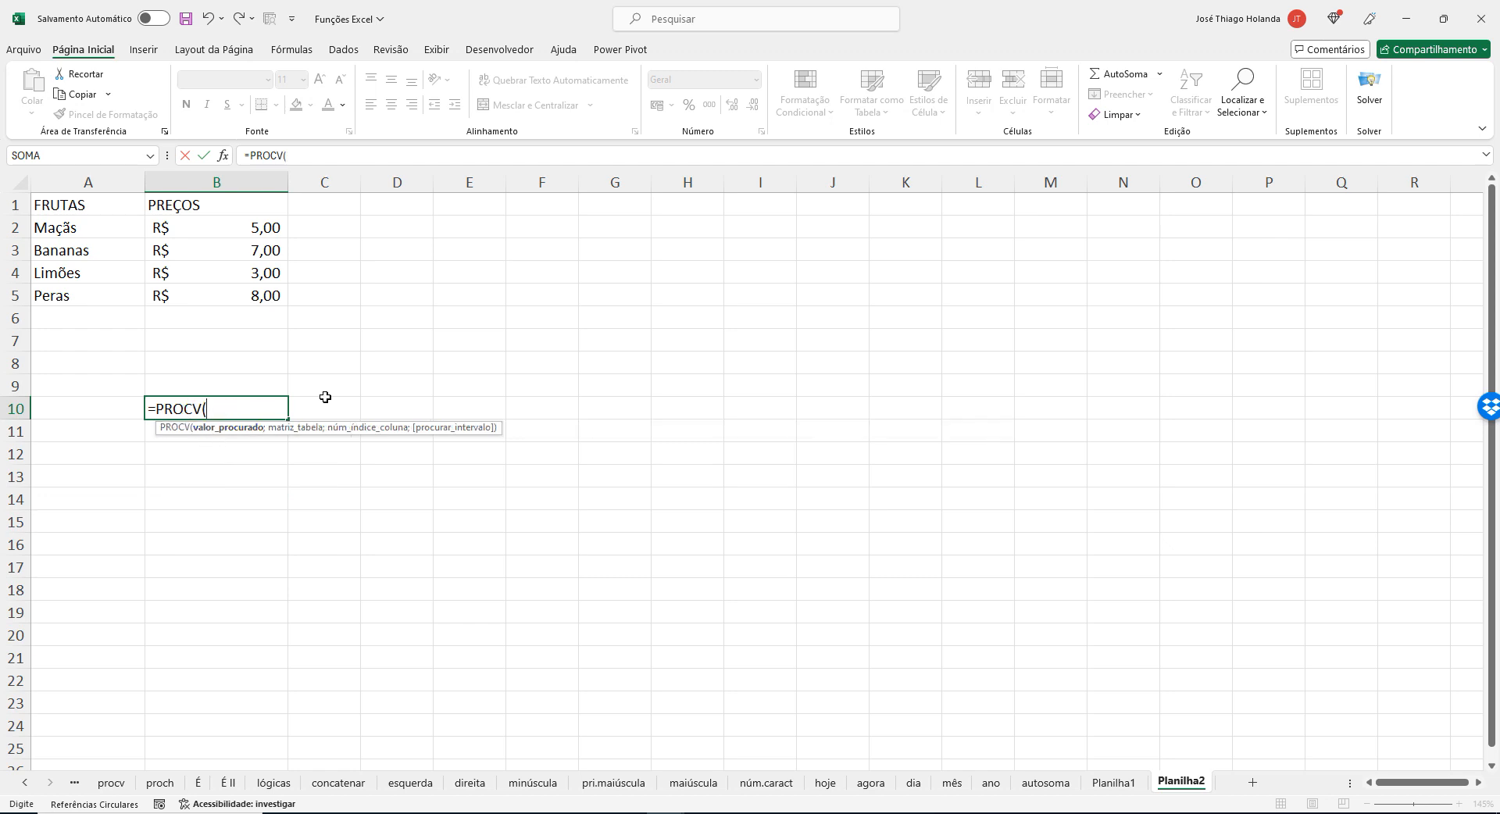
pyautogui.write('"')
pyautogui.write('mA')
pyautogui.write('ças"')
pyautogui.press('BackSpace')
pyautogui.press('BackSpace')
pyautogui.press('BackSpace')
pyautogui.write('ã"')
pyautogui.write('s"')
pyautogui.write(';')
# Complete the PROCV formula in B10 with the table range A2:B5 and column index 2.
pyautogui.moveTo(104, 224); pyautogui.dragTo(252, 295)
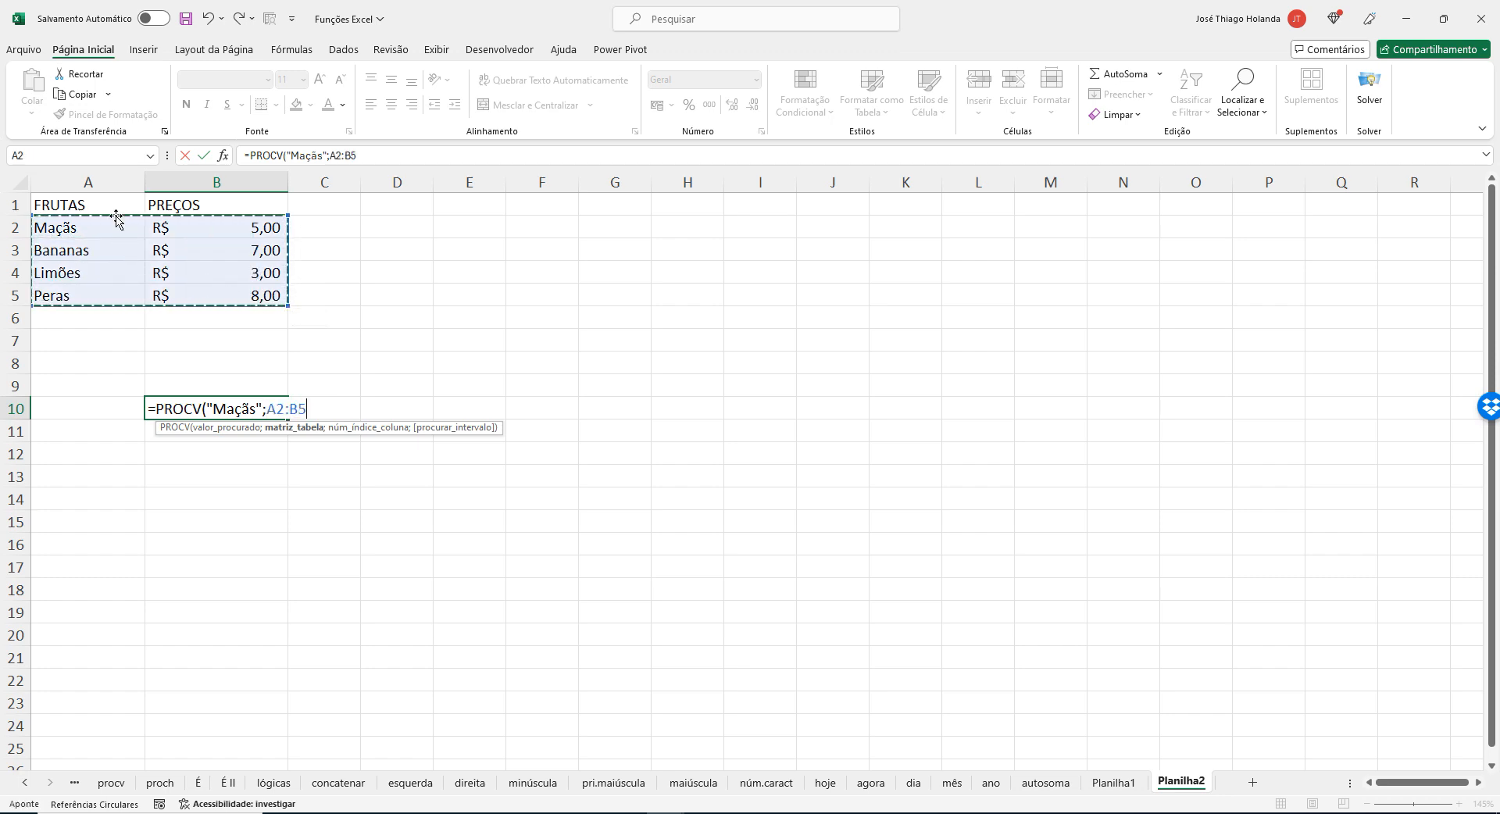
pyautogui.write(';')
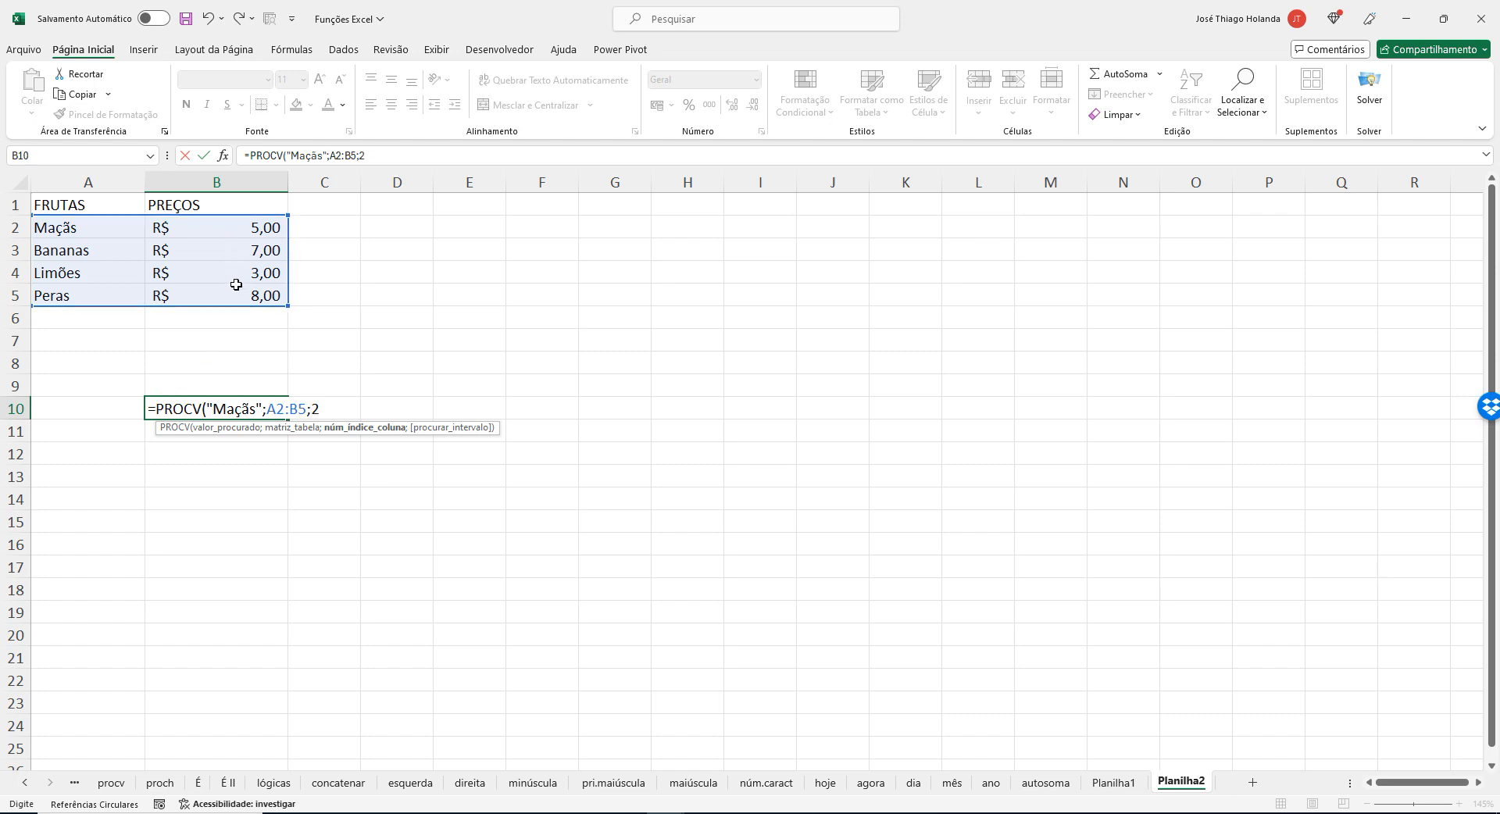
pyautogui.write('2)')
pyautogui.press('Return')
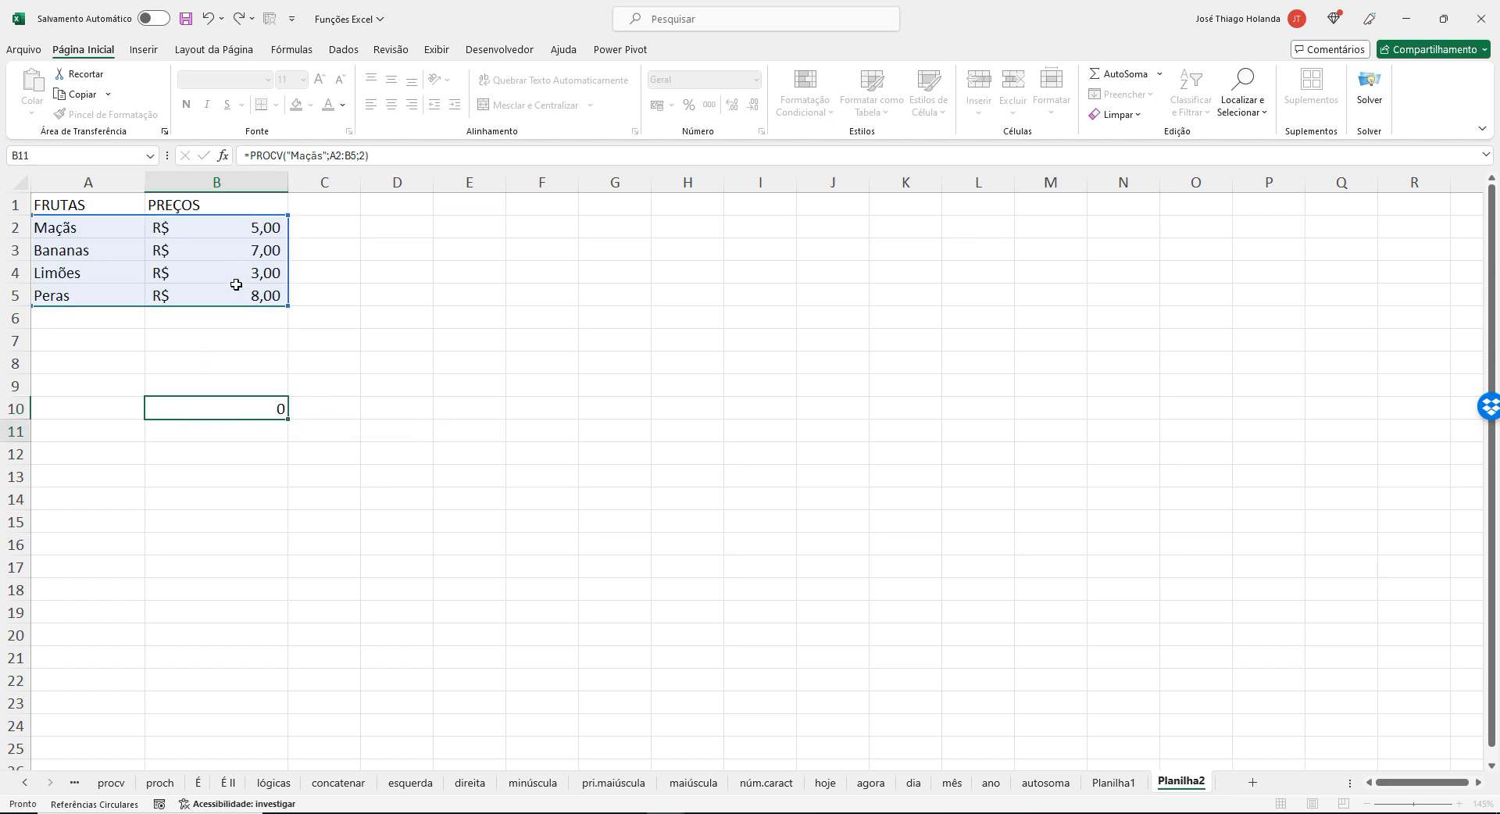
pyautogui.press('Up')
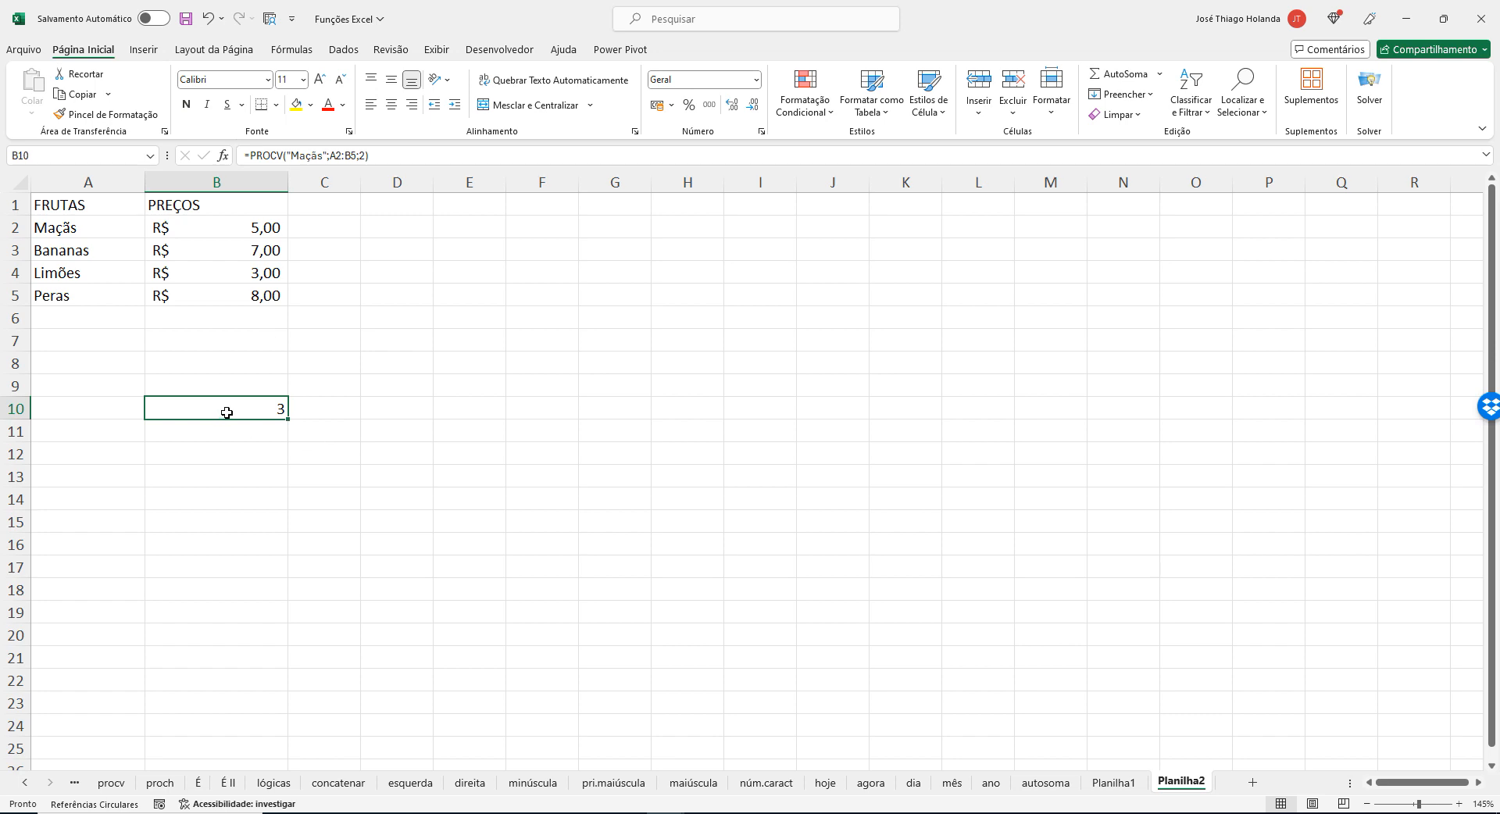
# Add 0 as the fourth argument of the PROCV formula in B10.
pyautogui.click(443, 150)
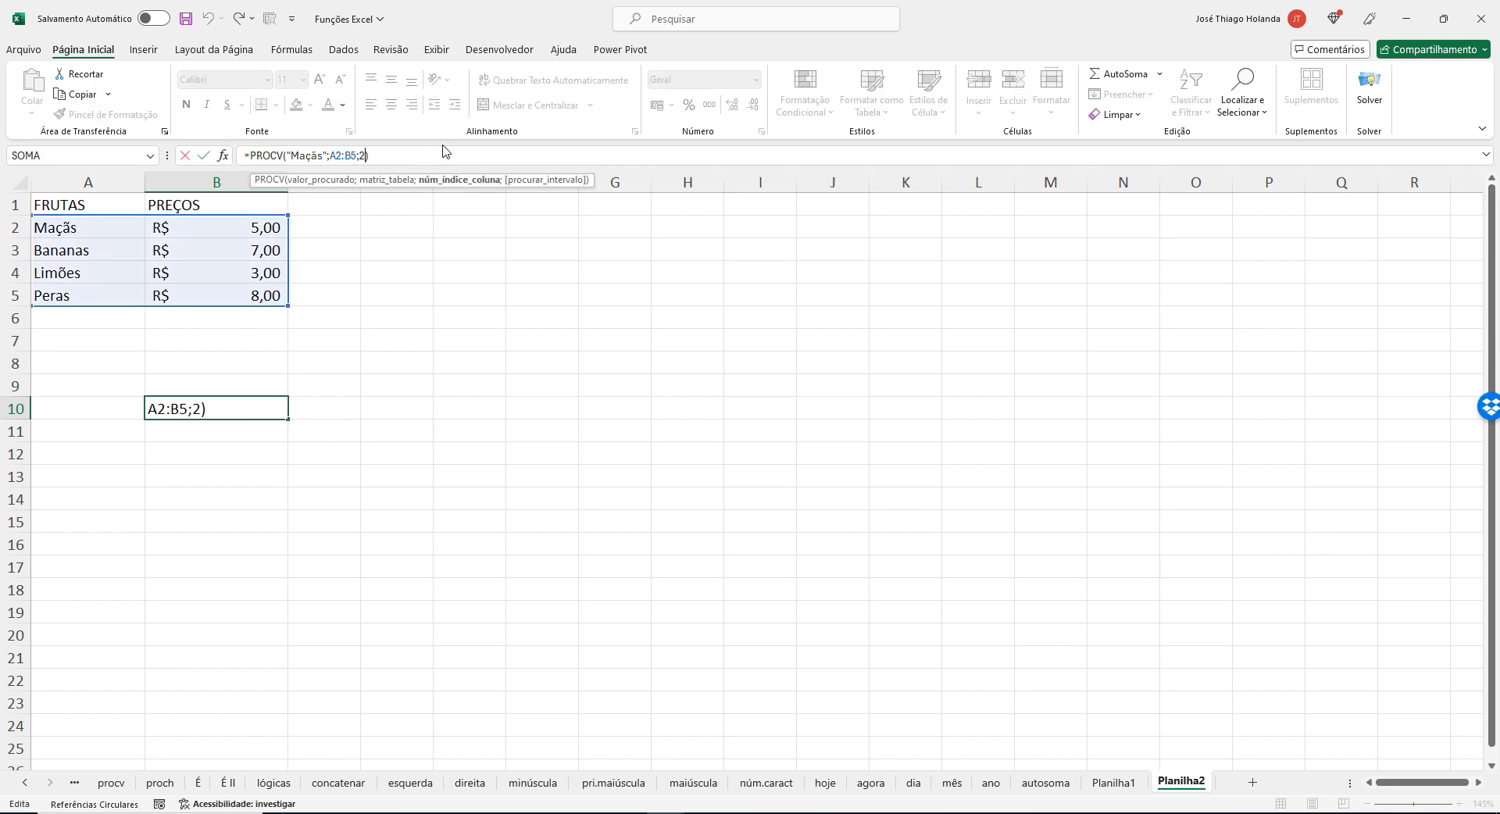
pyautogui.write(';0')
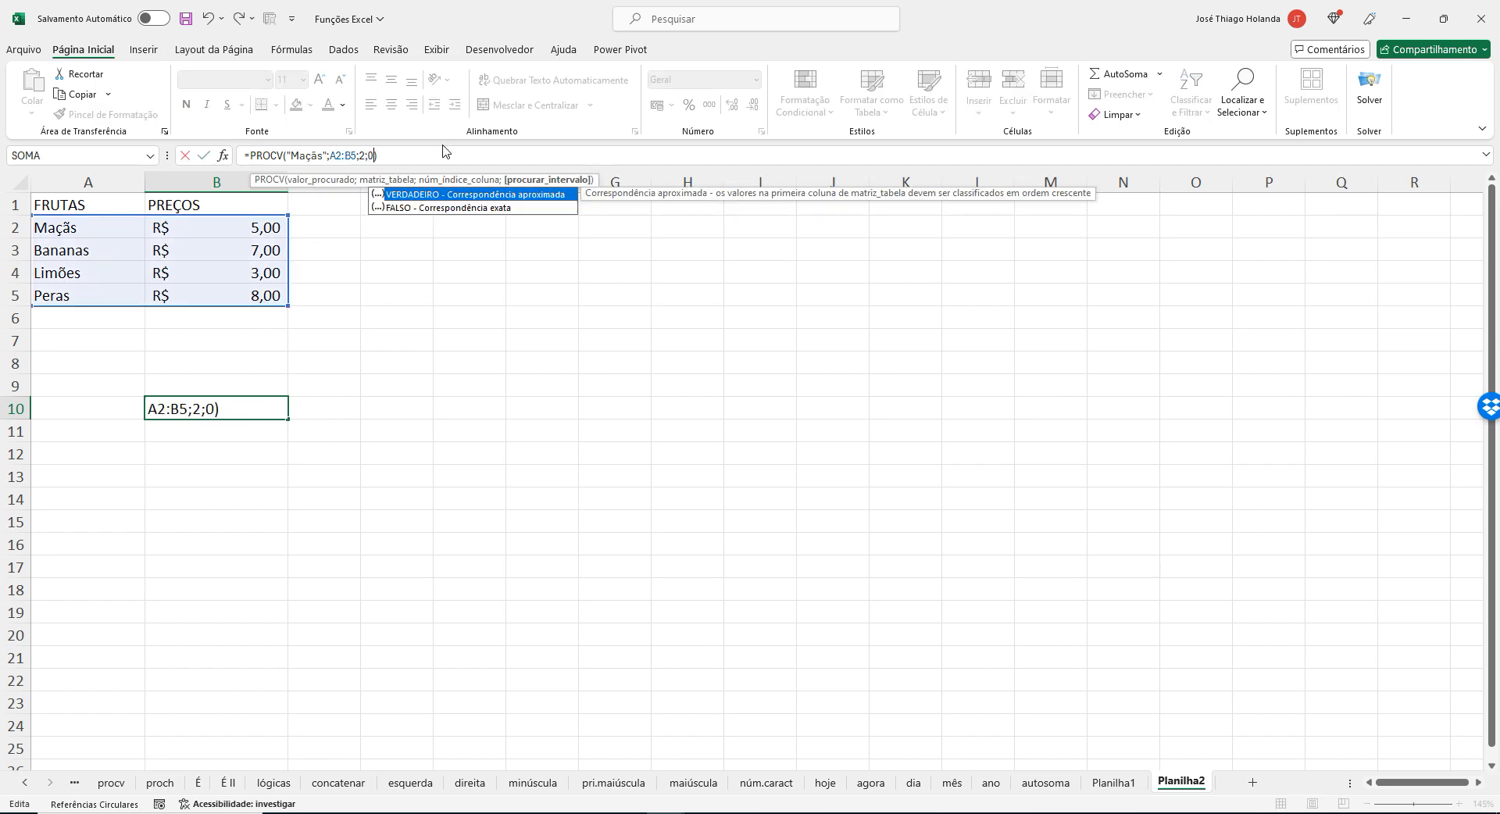
pyautogui.press('Return')
pyautogui.press('Up')
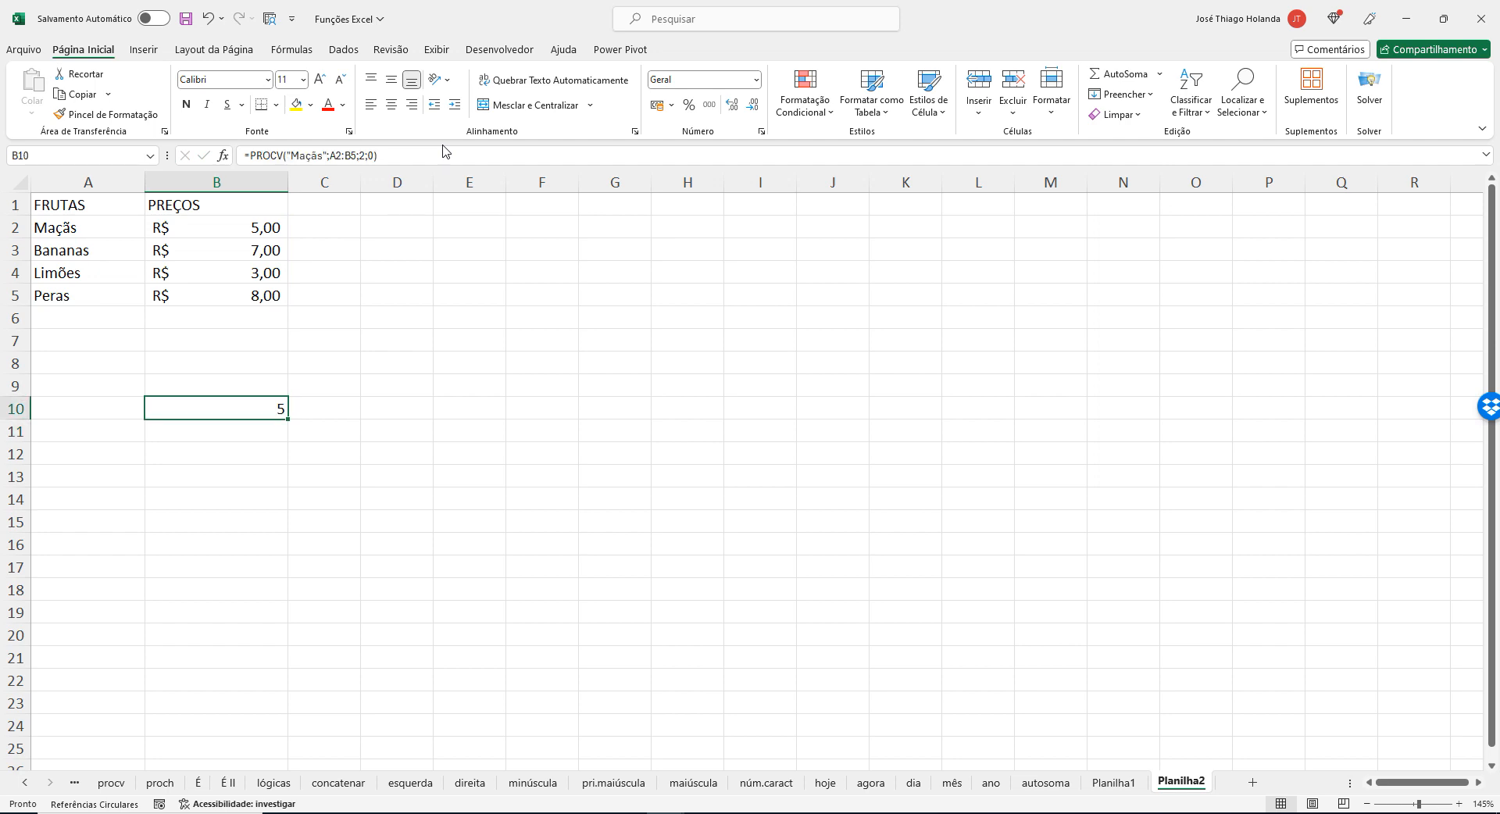
# Set the last argument of the PROCV formula in B10 to FALSO and apply the accounting number format to its result.
pyautogui.click(435, 153)
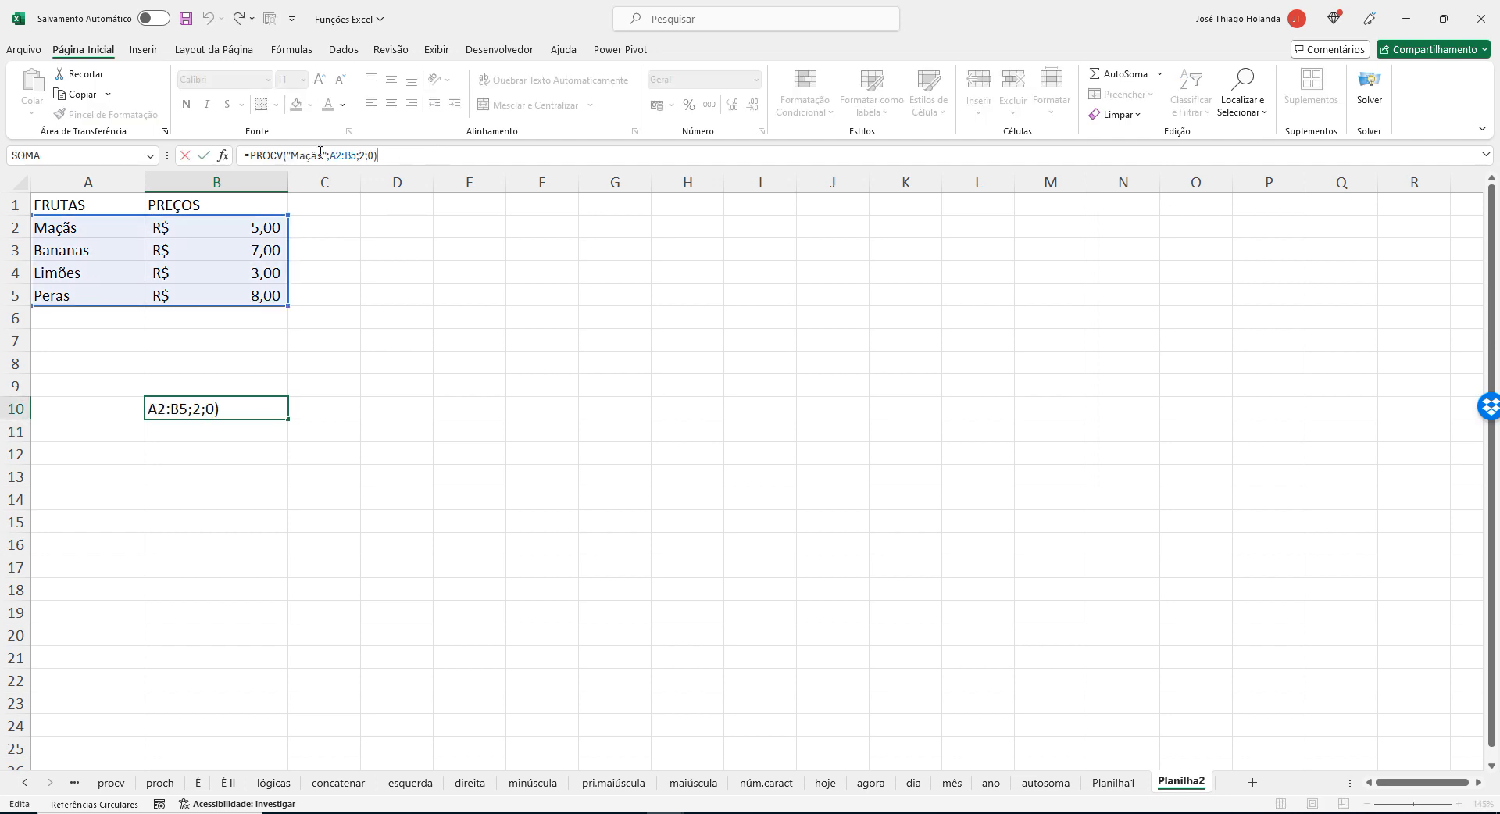
pyautogui.click(367, 159)
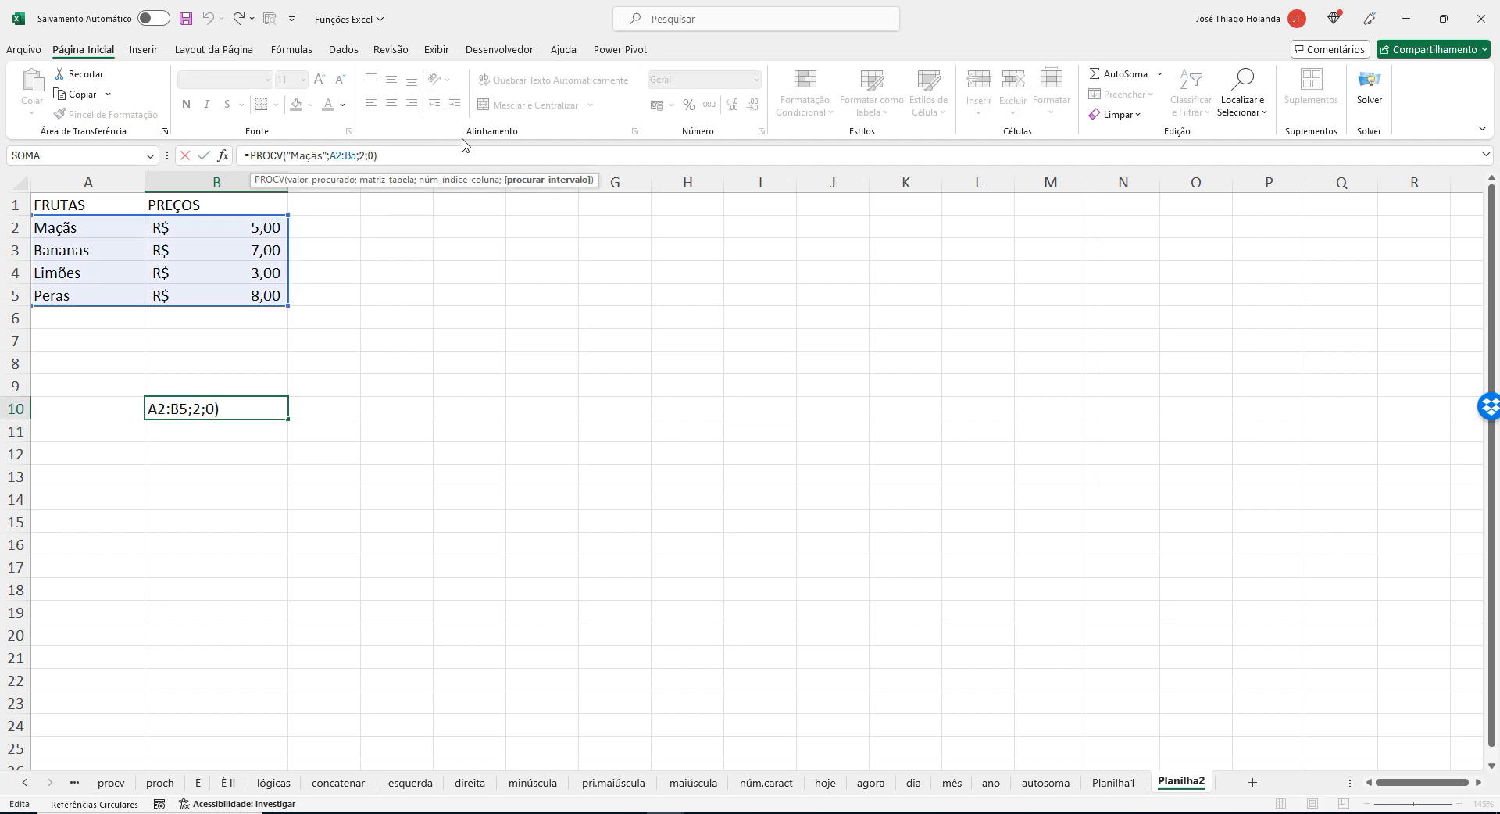
pyautogui.press('BackSpace')
pyautogui.press('BackSpace')
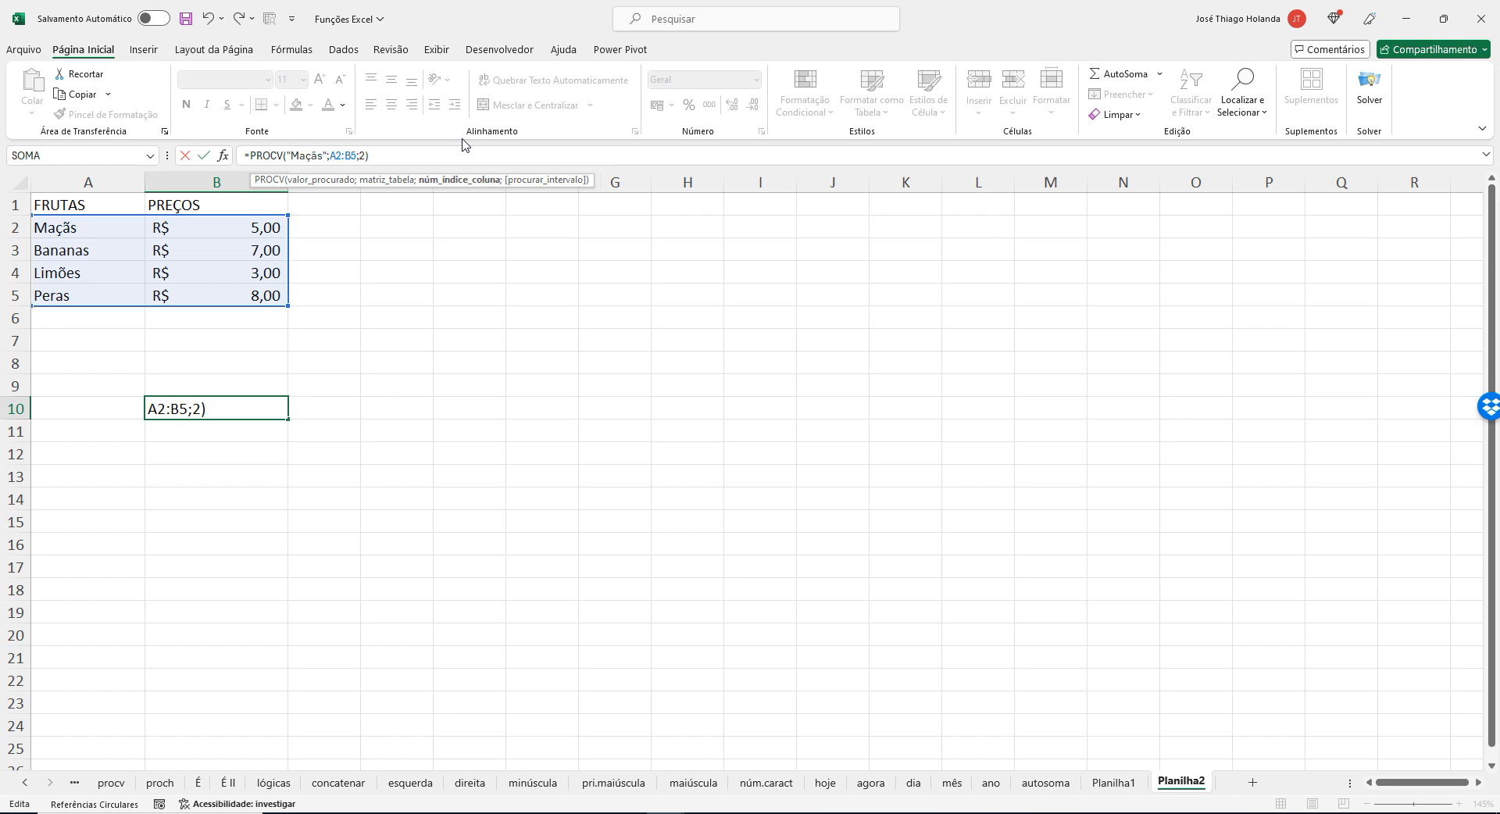
pyautogui.write(';')
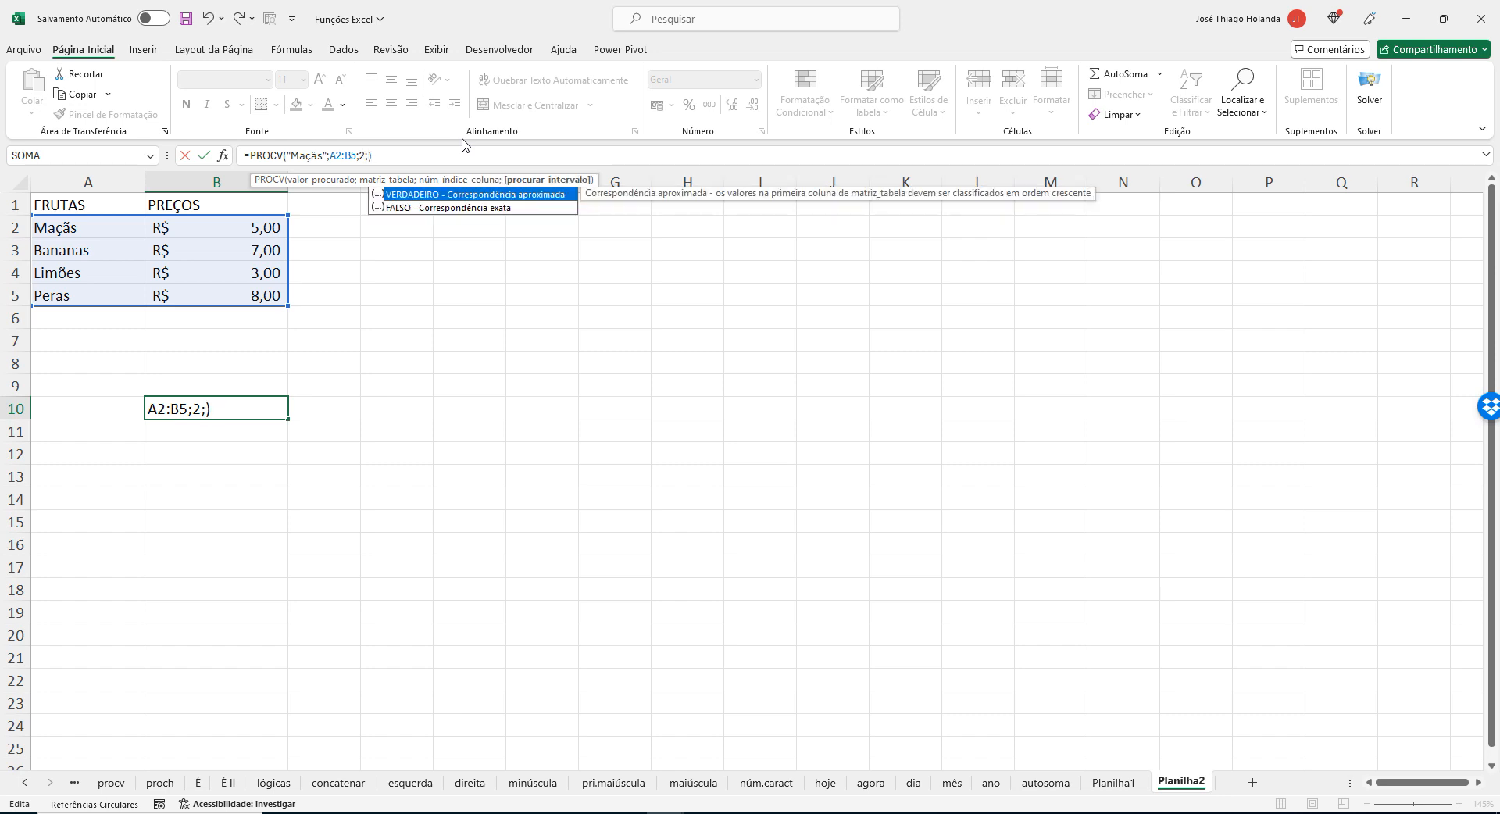
pyautogui.click(466, 209)
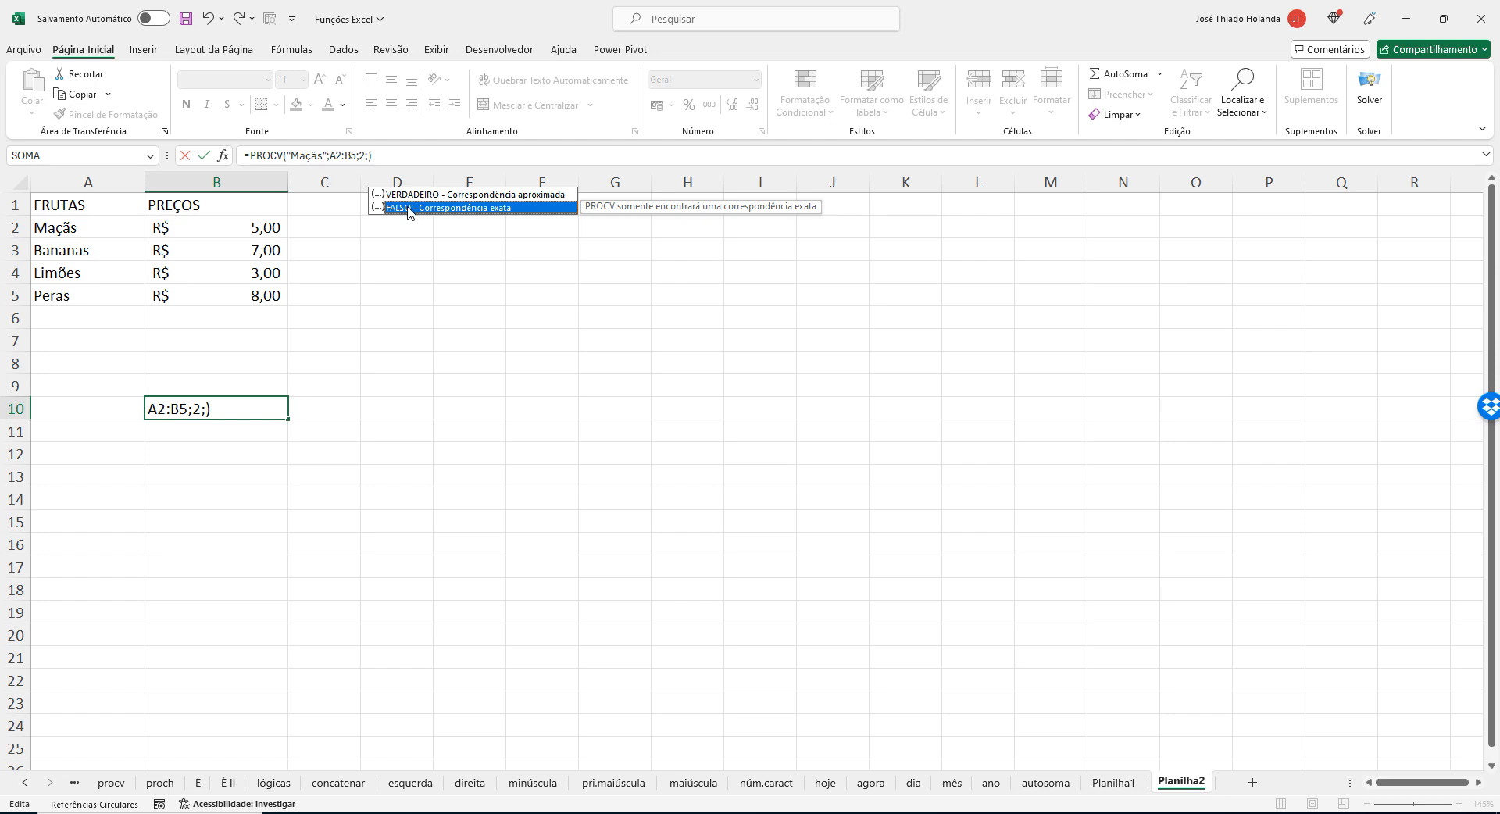
pyautogui.doubleClick(408, 207)
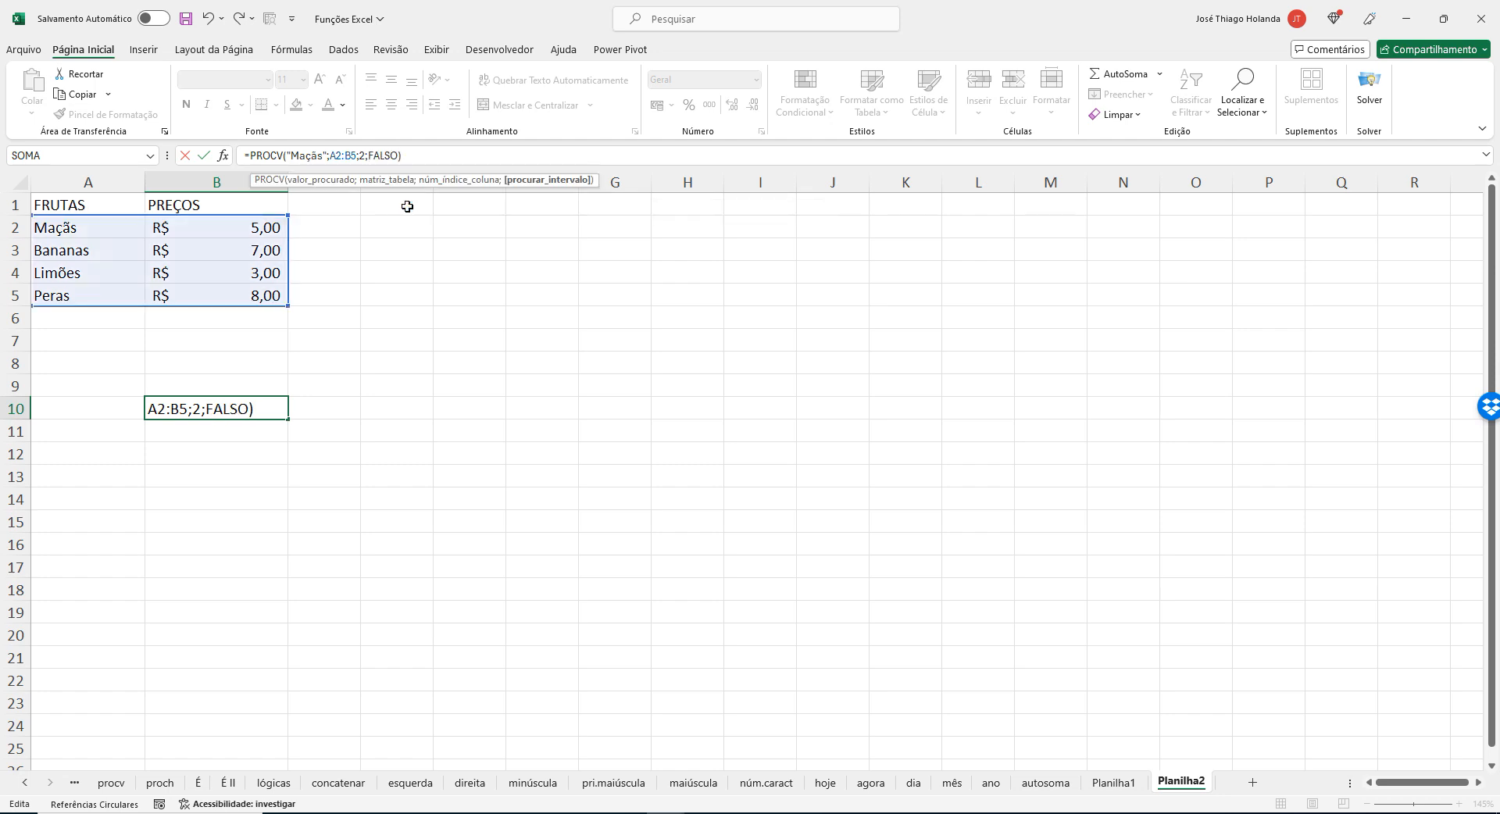
pyautogui.press('Return')
pyautogui.press('Up')
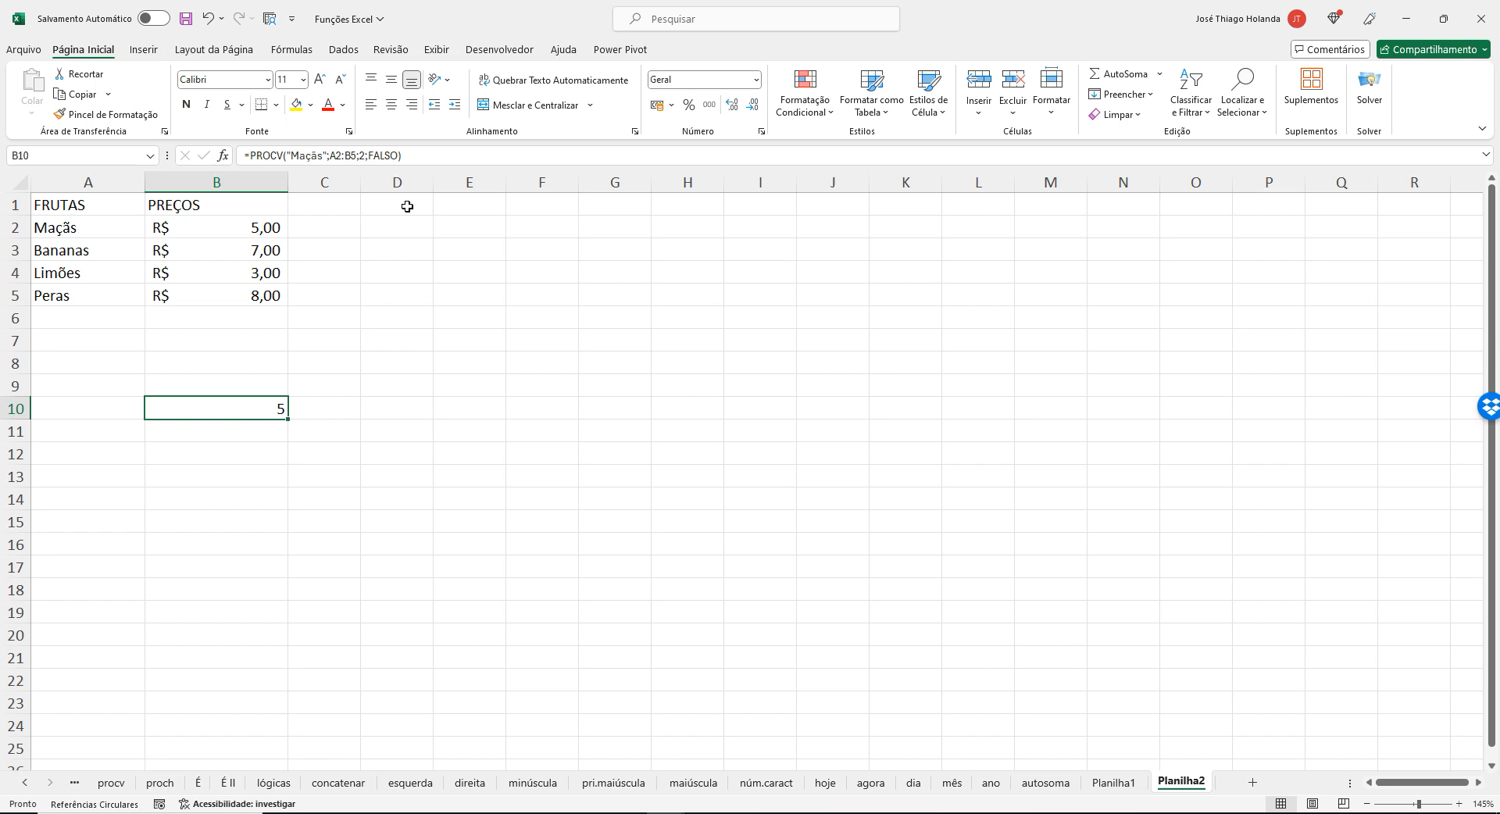
pyautogui.click(658, 105)
# Insert a new column before the FRUTAS column and enter the heading COD in A1.
pyautogui.rightClick(86, 183)
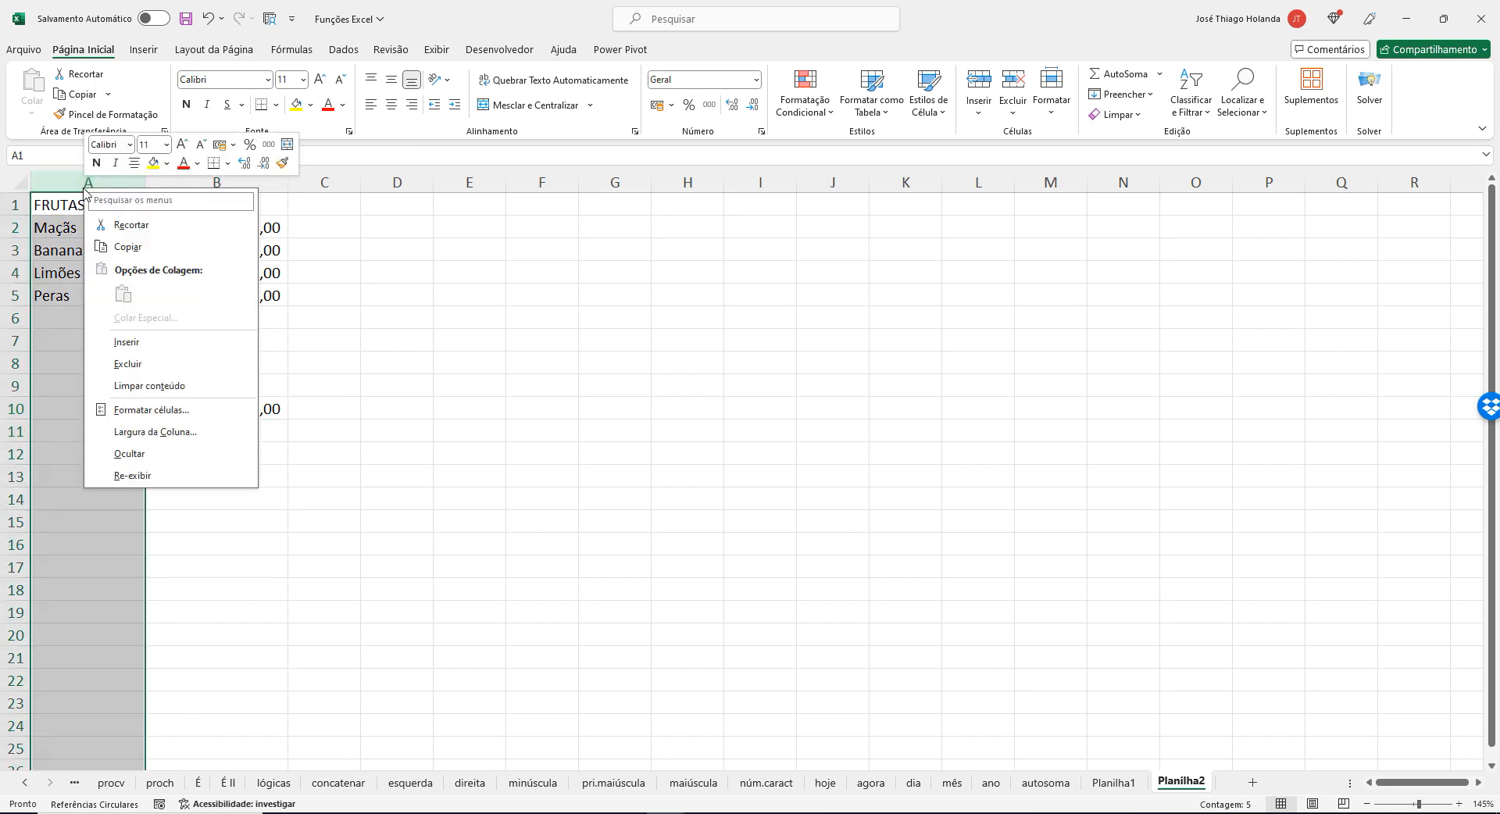
pyautogui.click(155, 346)
pyautogui.click(84, 202)
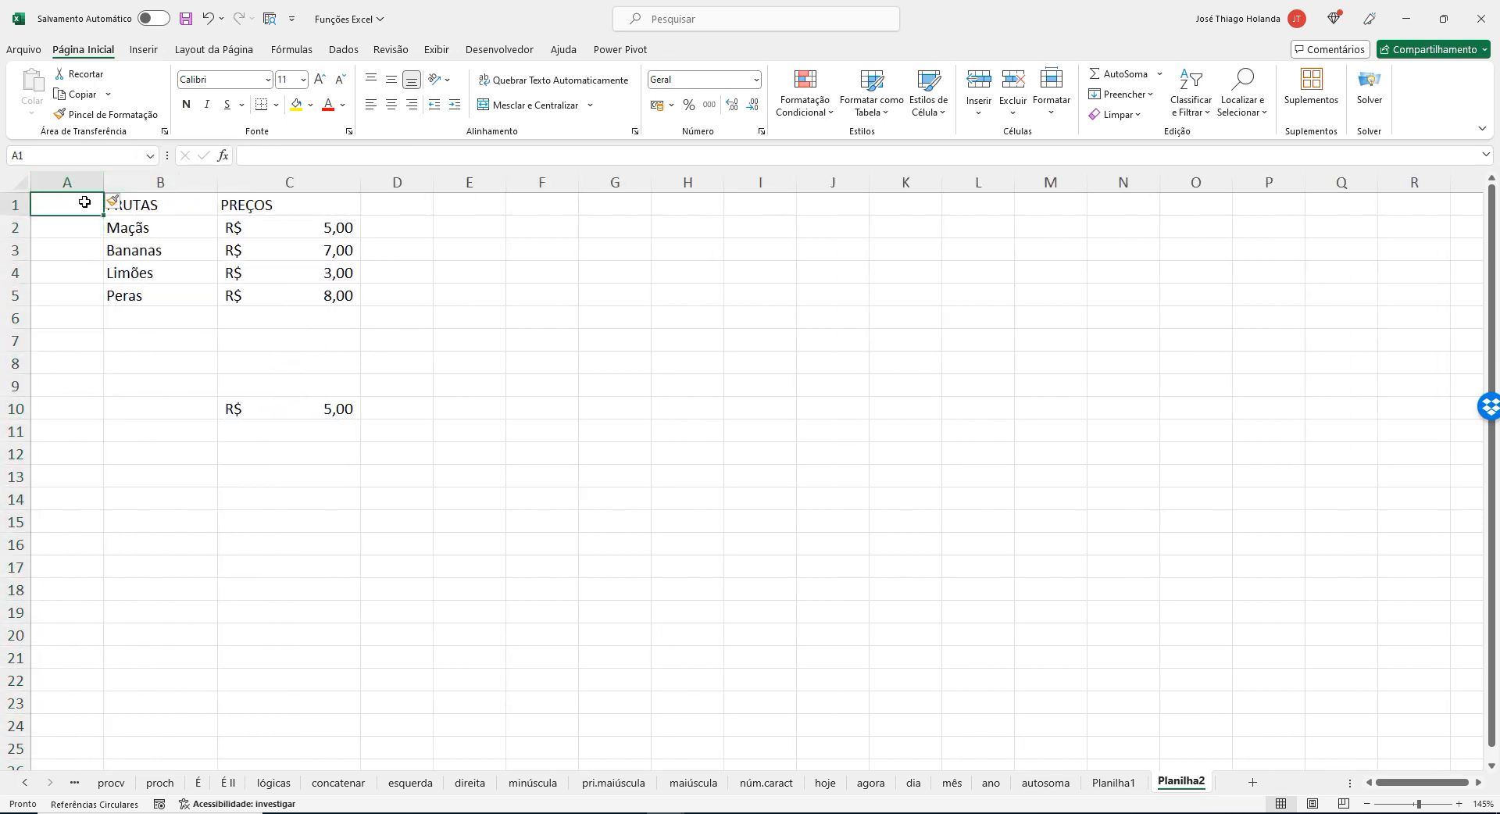
pyautogui.write('cod')
pyautogui.press('BackSpace')
pyautogui.press('BackSpace')
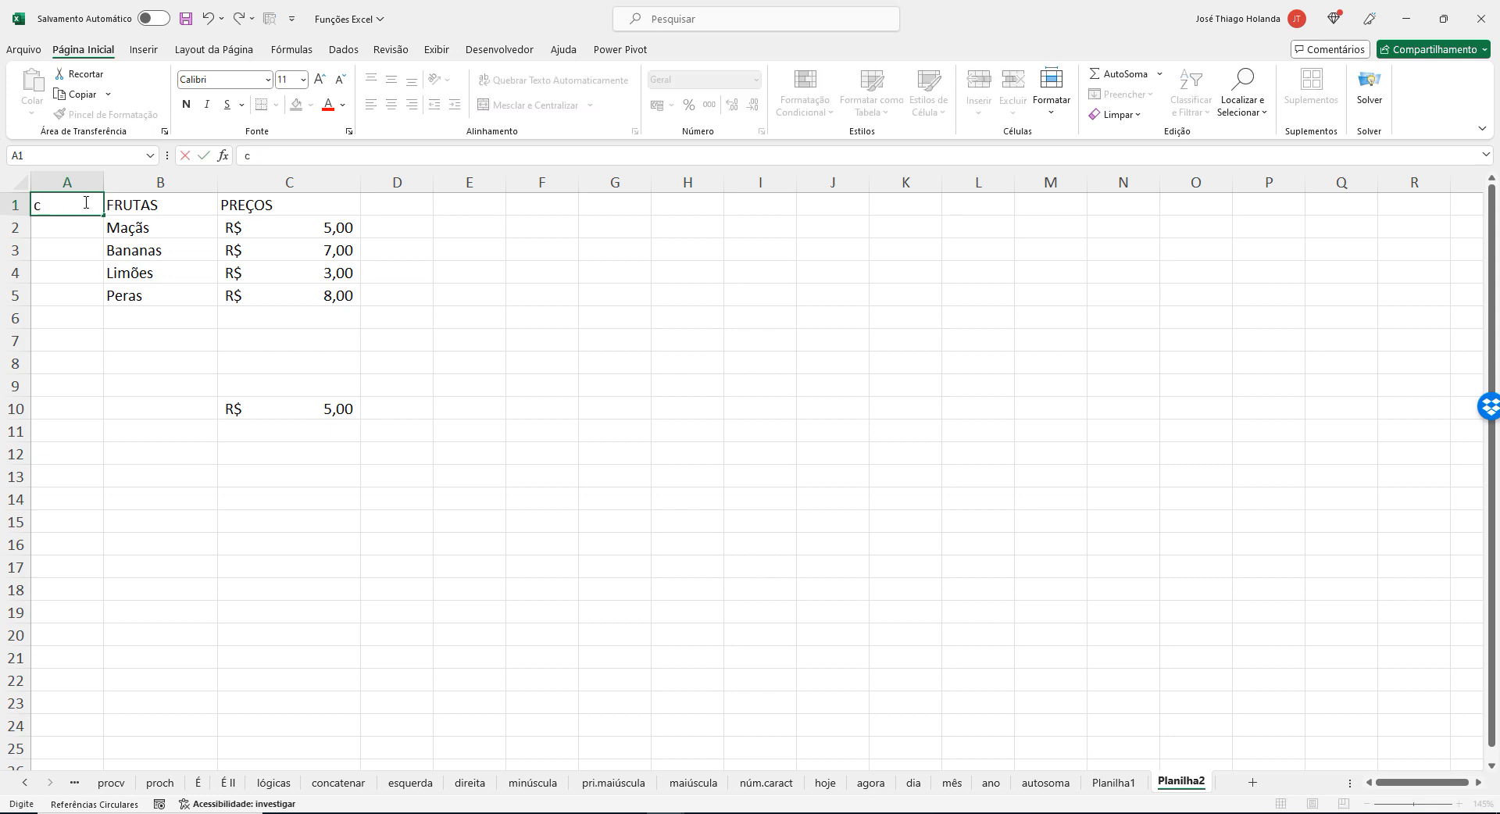
pyautogui.write('COD')
pyautogui.press('Return')
# Enter the codes 1, 2, 3, 4 and 5 in A2:A6 under COD.
pyautogui.write('1')
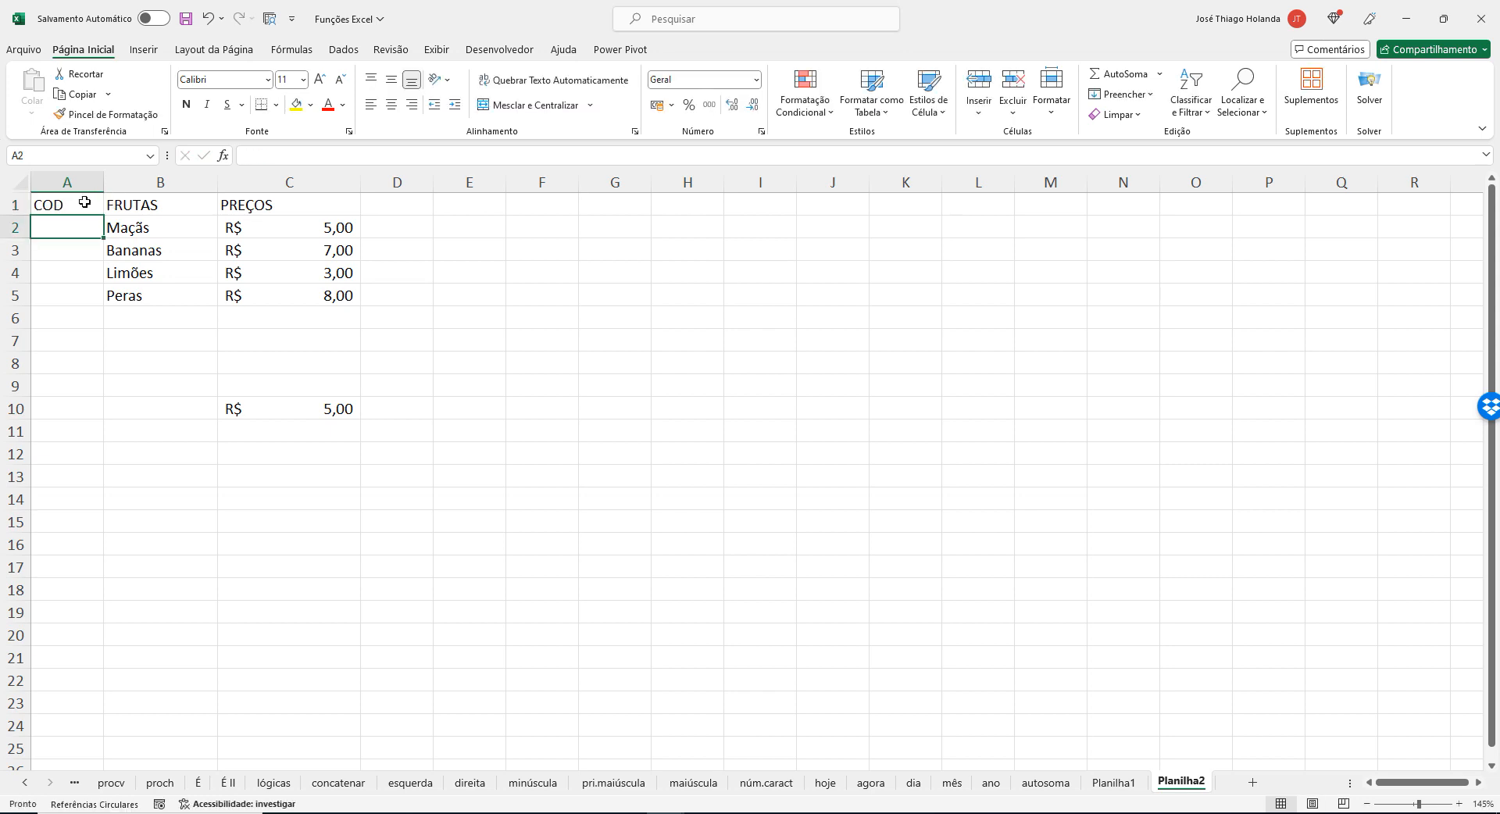
pyautogui.press('Return')
pyautogui.write('2')
pyautogui.press('Return')
pyautogui.press('Return')
pyautogui.write('3')
pyautogui.press('Up')
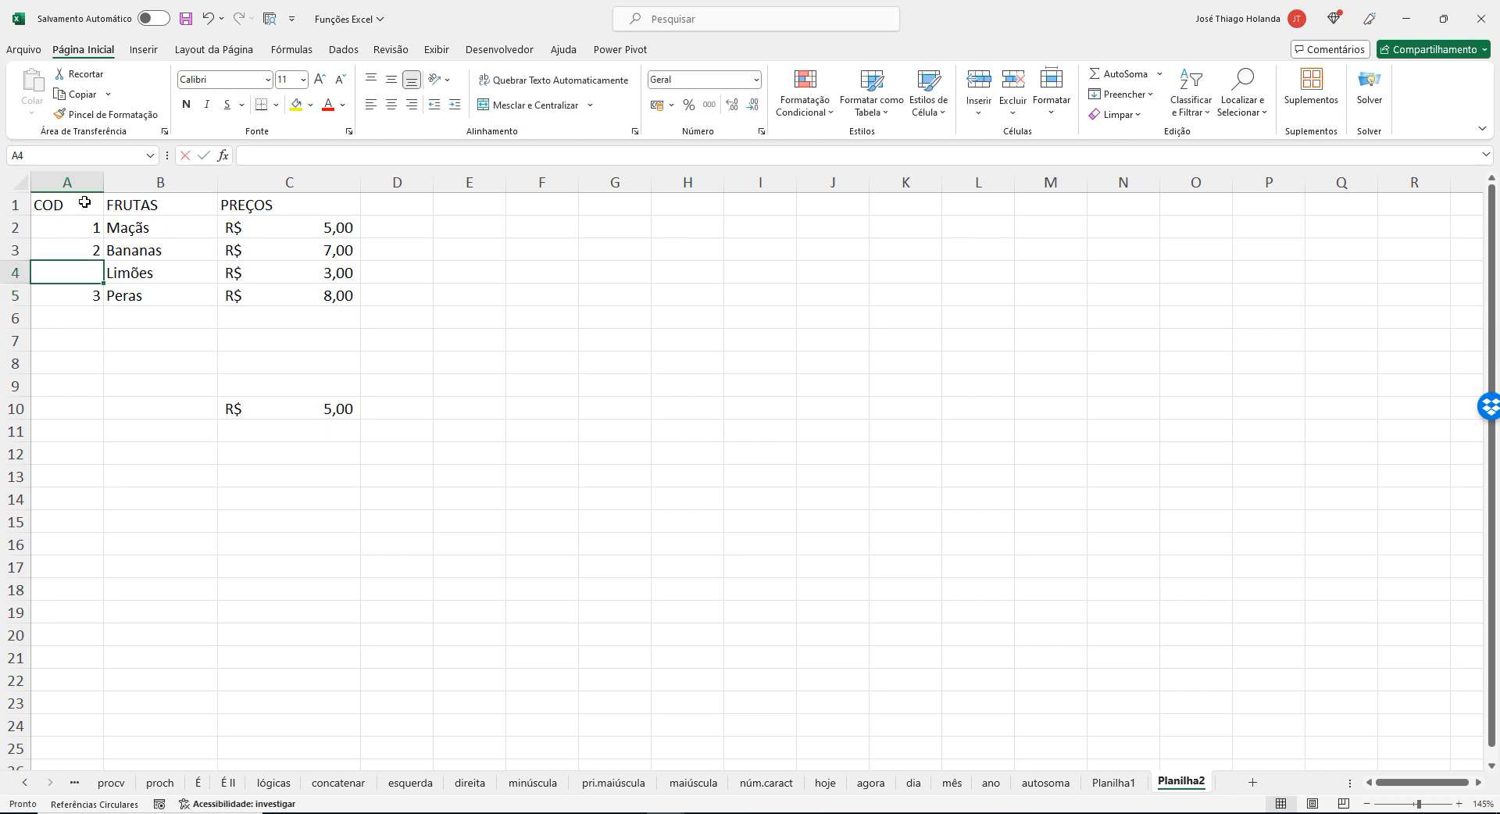
pyautogui.write('3')
pyautogui.press('Return')
pyautogui.write('4')
pyautogui.press('Return')
pyautogui.write('5')
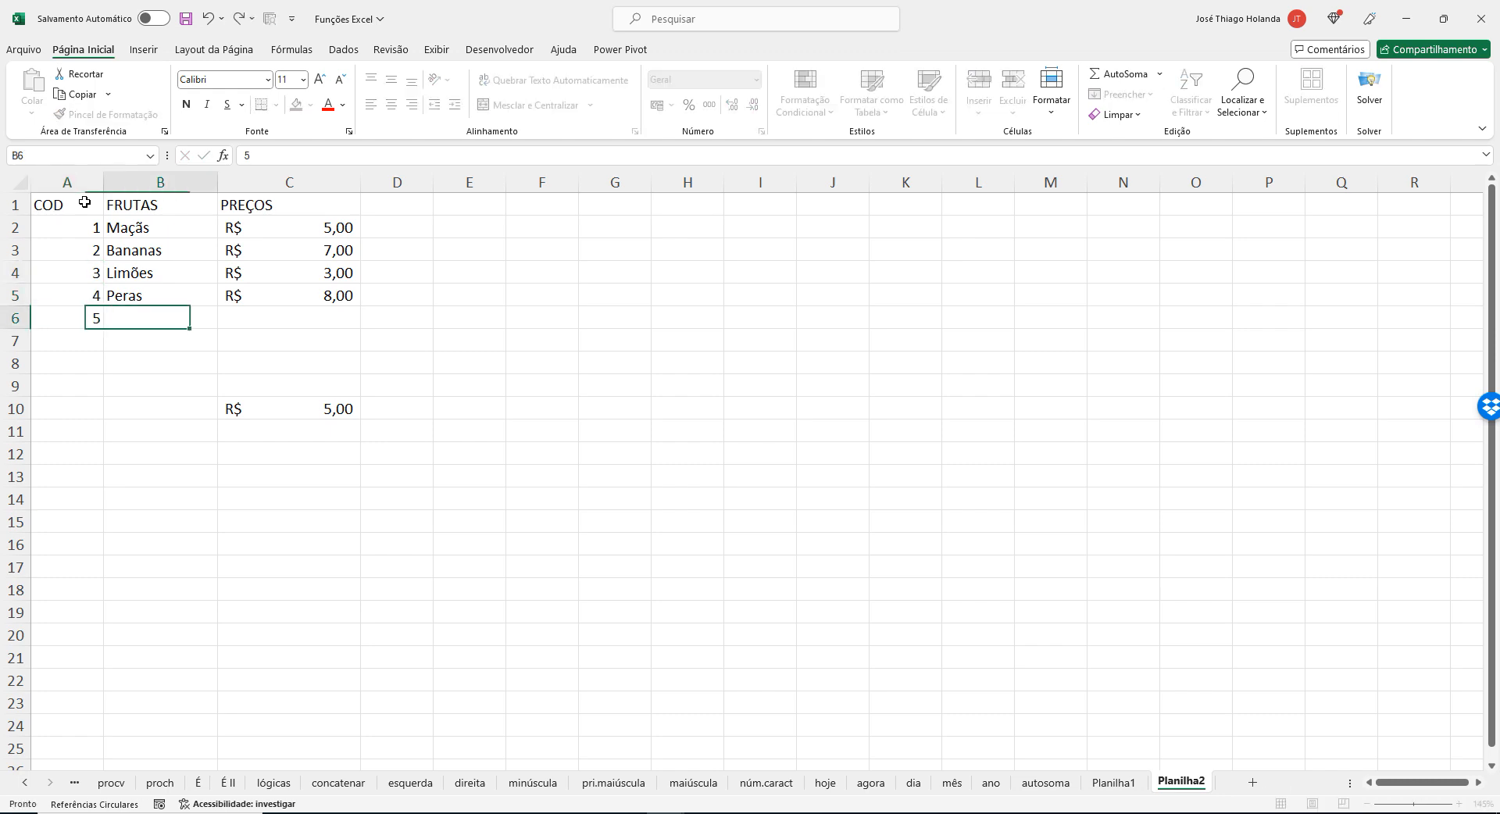
pyautogui.press('Tab')
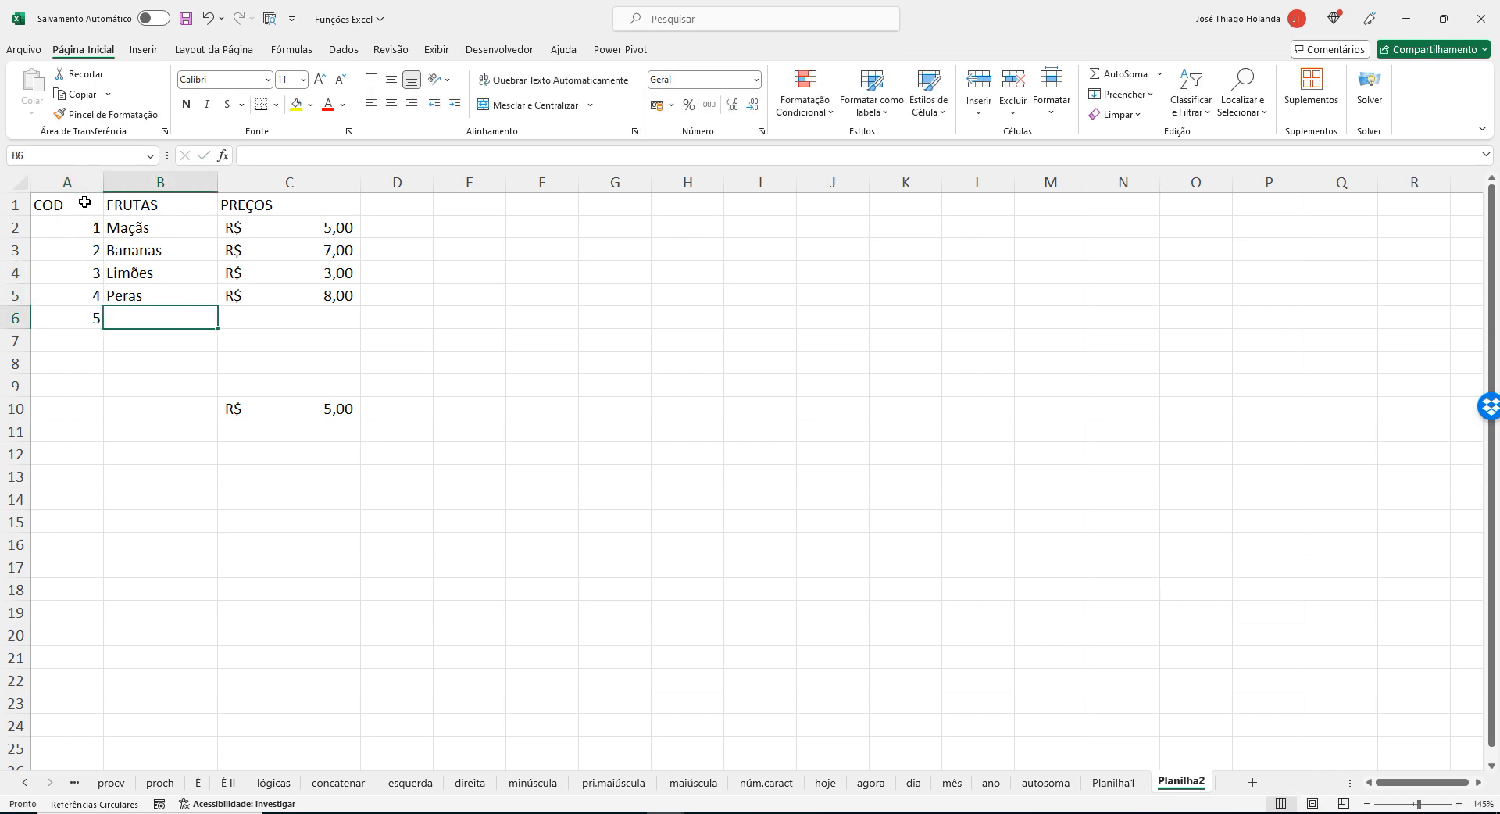
# Enter the fruit Laranja in B6 with a price of 10 in C6.
pyautogui.write('Latra')
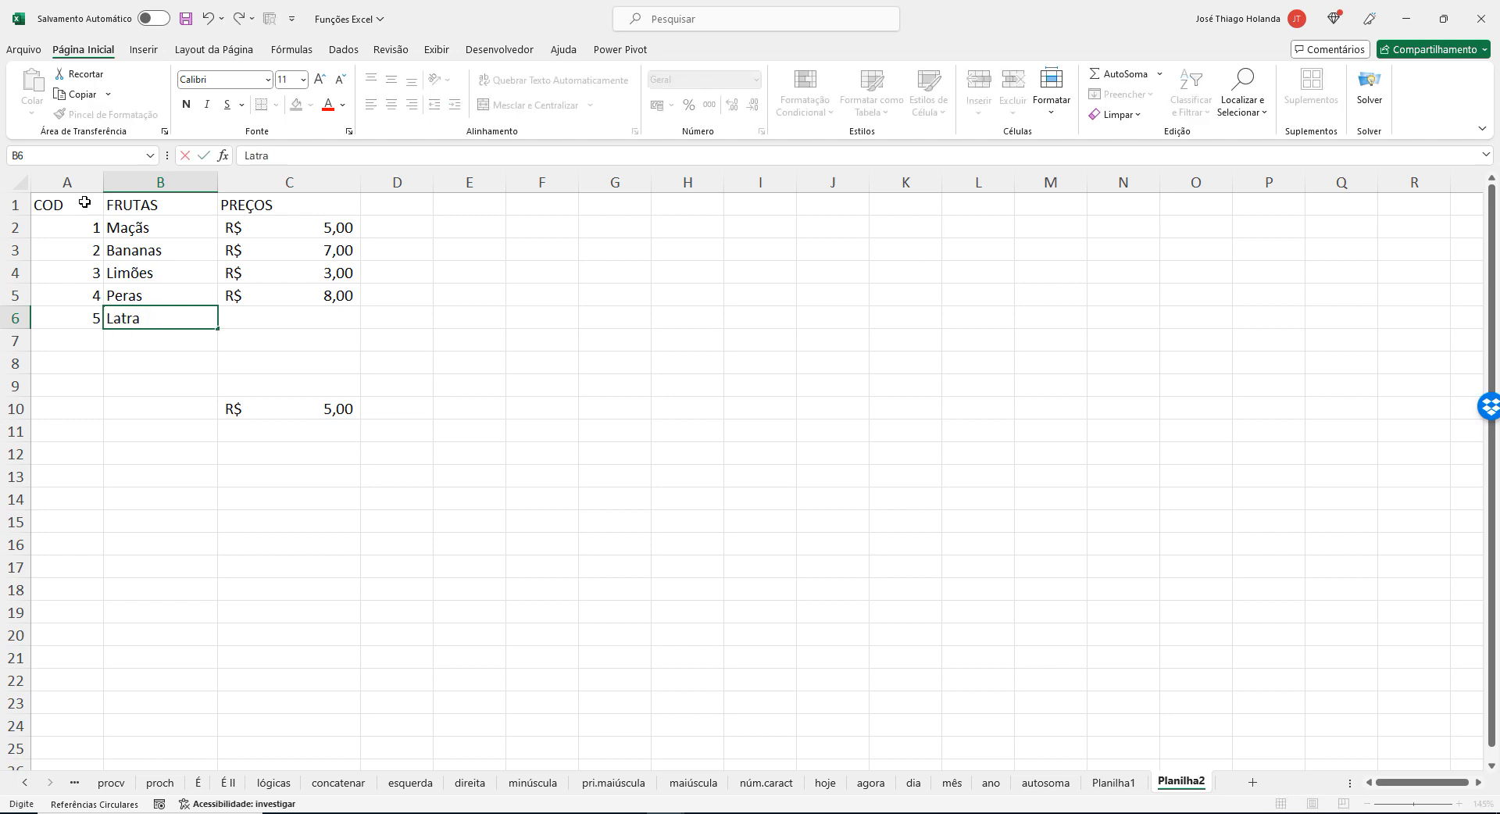
pyautogui.press('BackSpace')
pyautogui.press('BackSpace')
pyautogui.write('ranja')
pyautogui.press('Tab')
pyautogui.write('10')
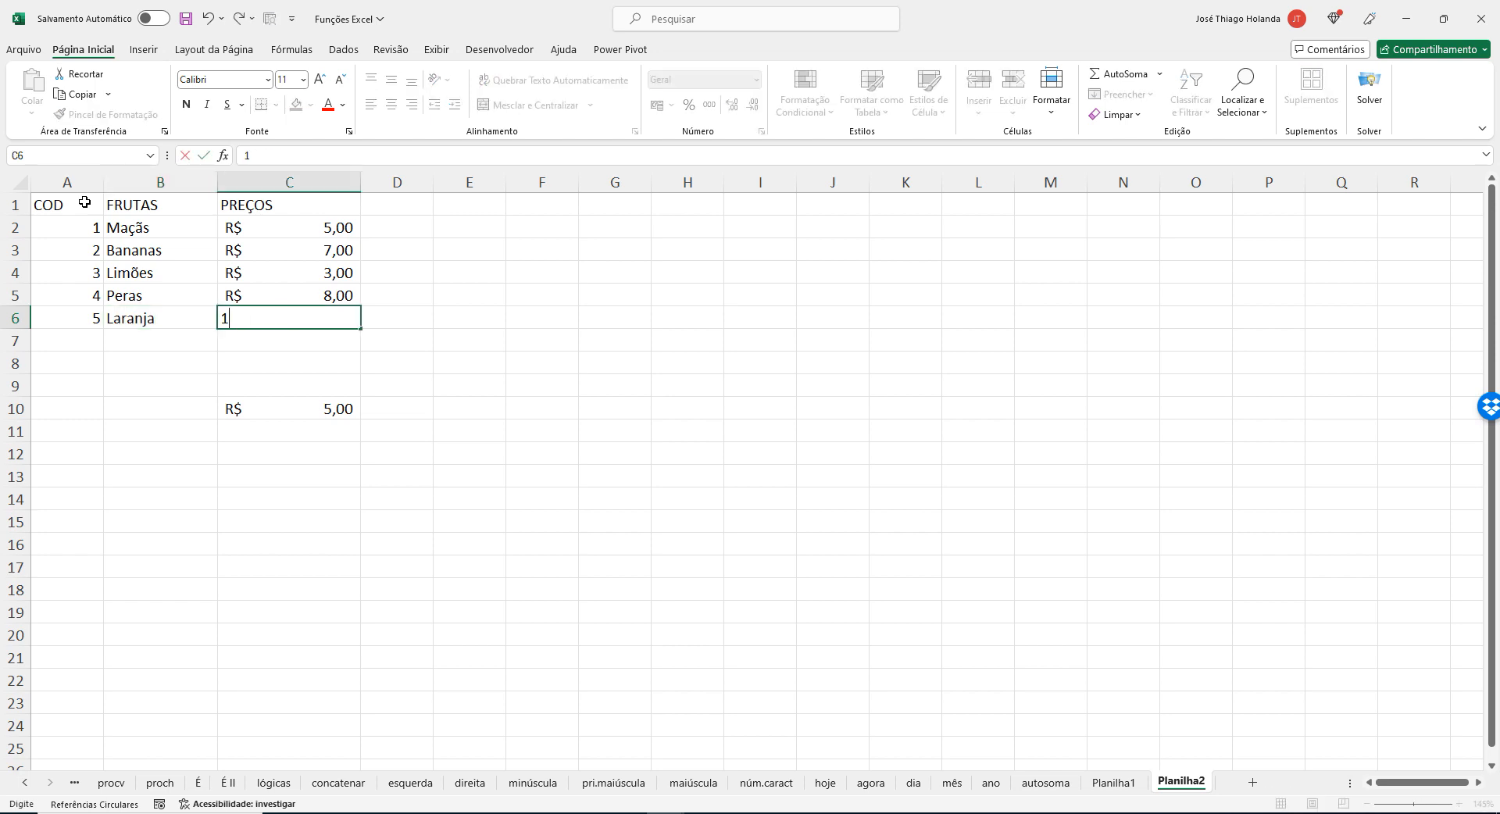
pyautogui.press('Return')
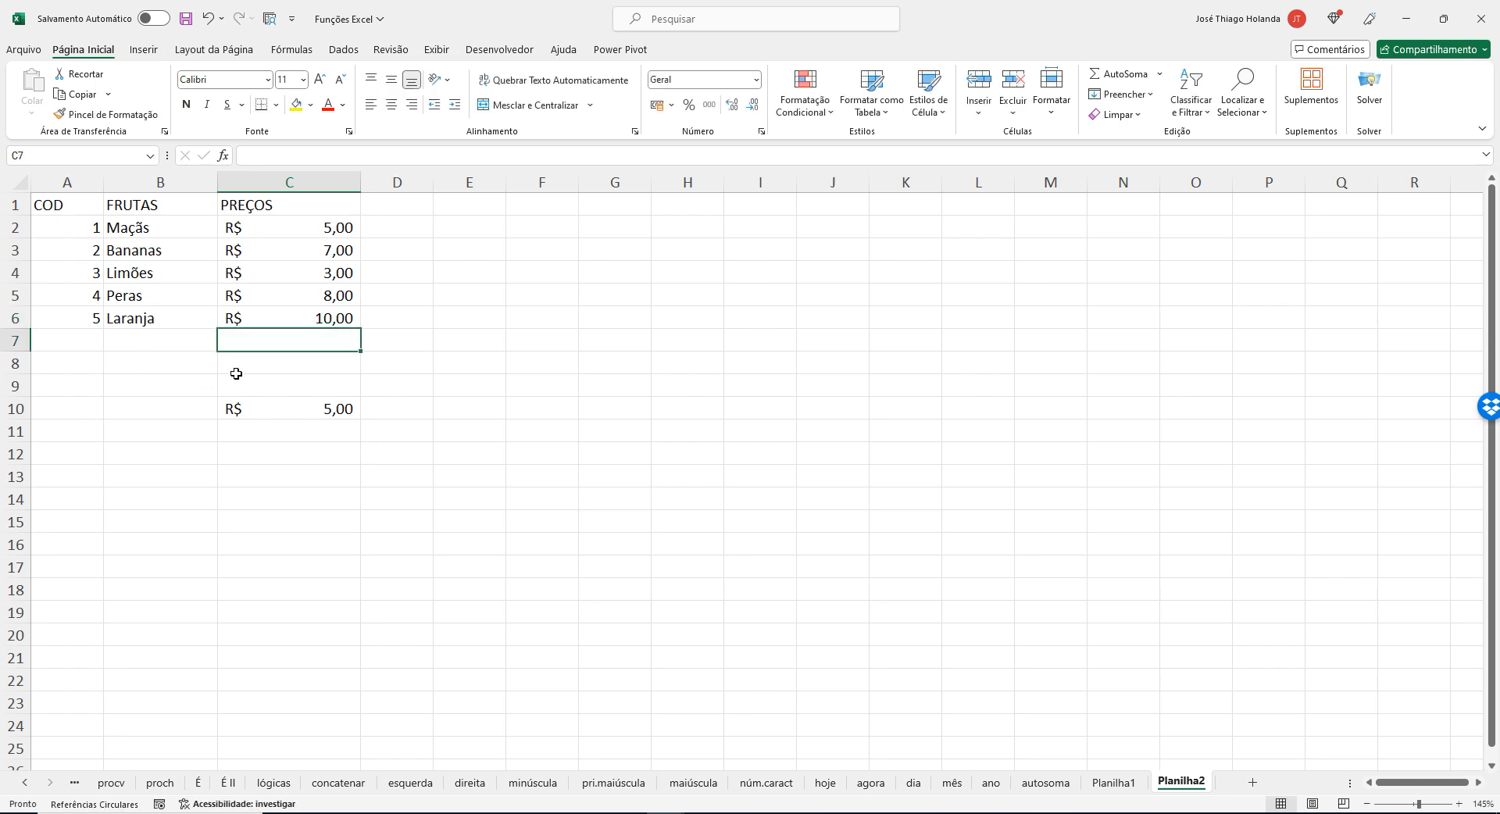
# Extend the table range in the PROCV formula in C10 to A2:C6.
pyautogui.click(310, 414)
pyautogui.click(409, 150)
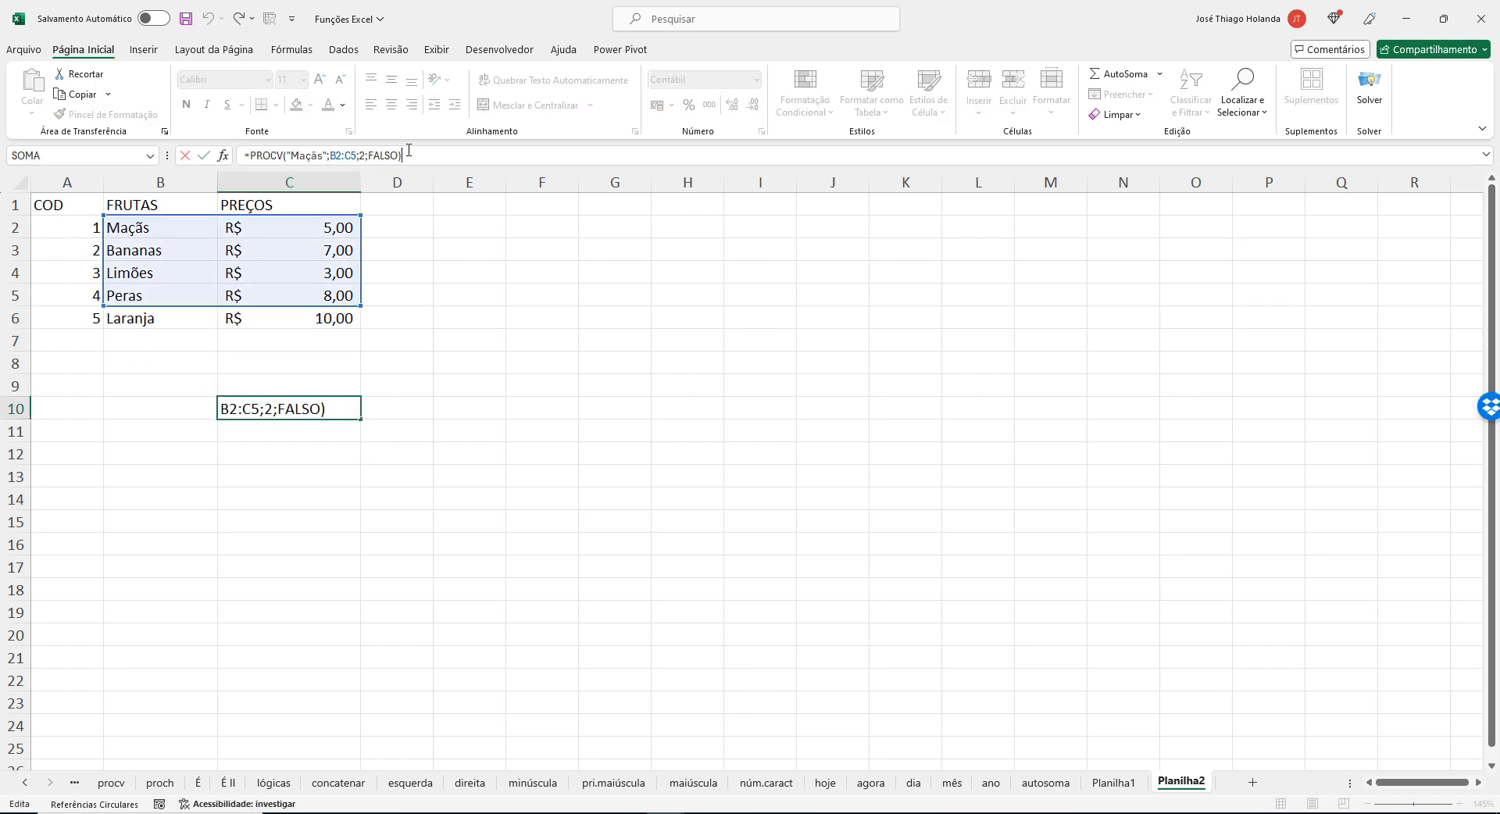
pyautogui.moveTo(360, 306); pyautogui.dragTo(362, 322)
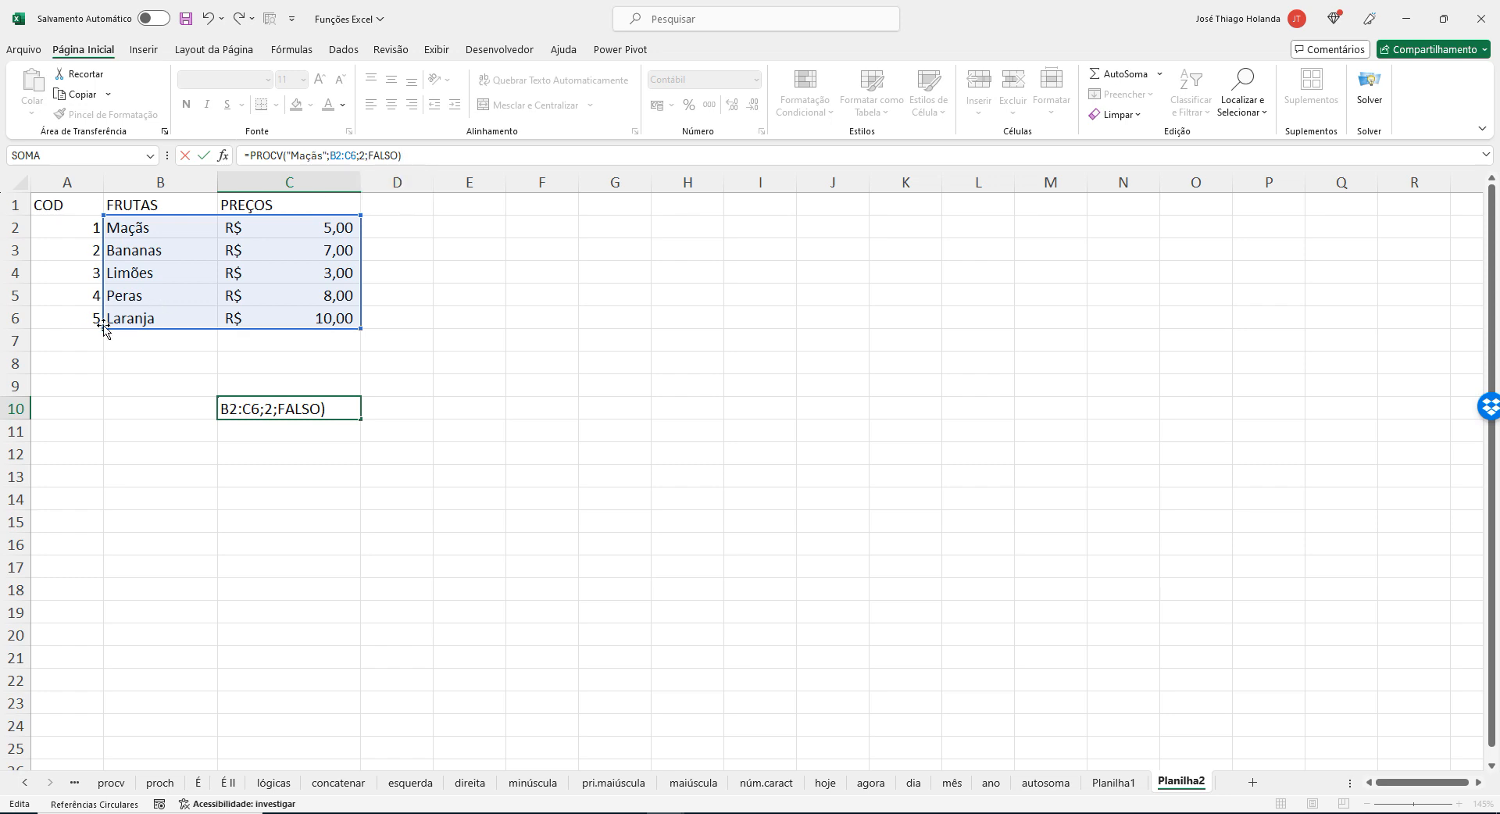
pyautogui.moveTo(105, 332); pyautogui.dragTo(40, 333)
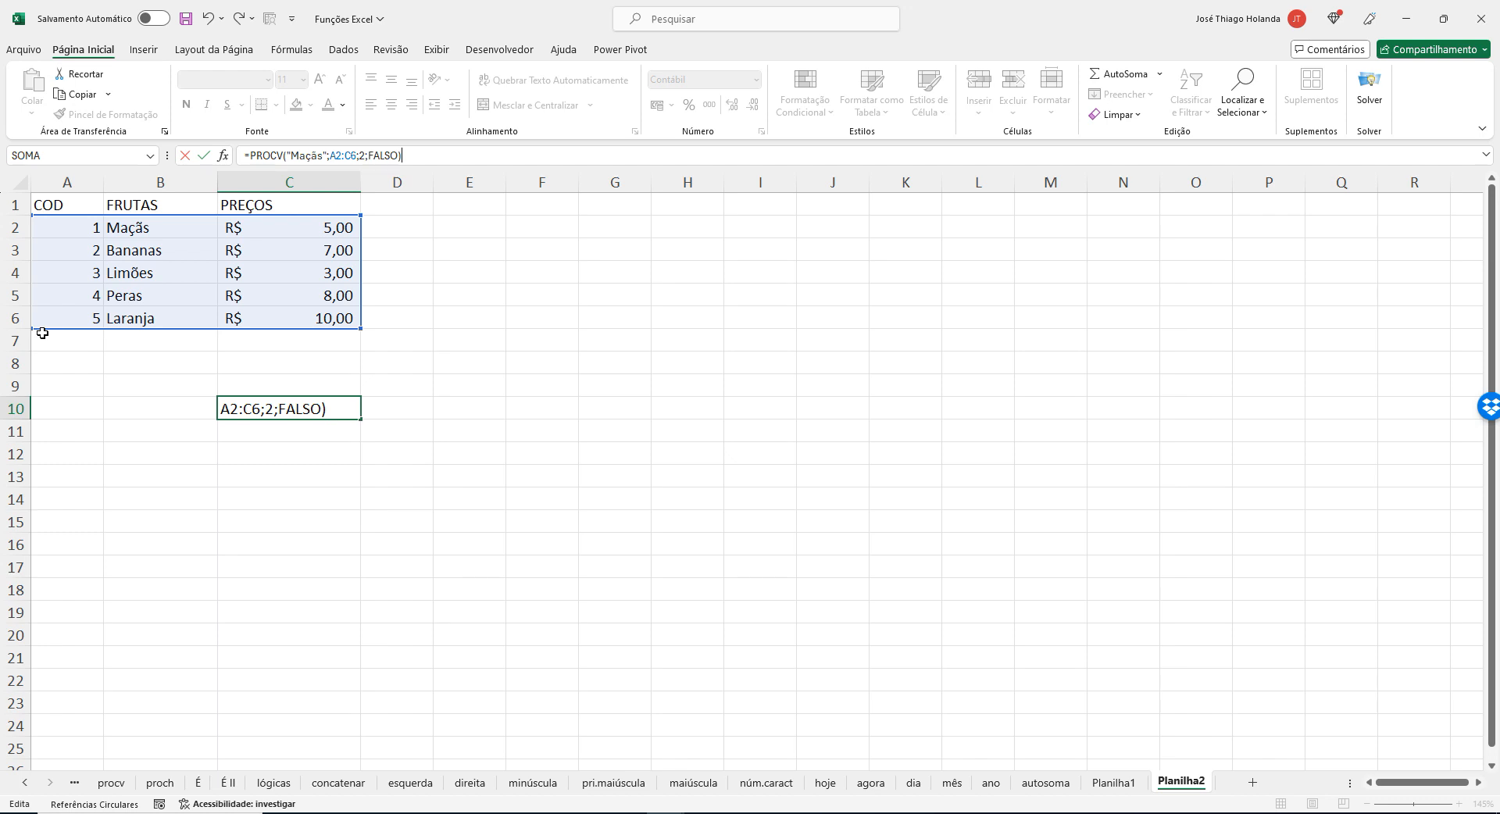
pyautogui.press('Return')
# Confirm the PROCV formula in C10 and check its lookup value against the codes in the COD column.
pyautogui.click(288, 404)
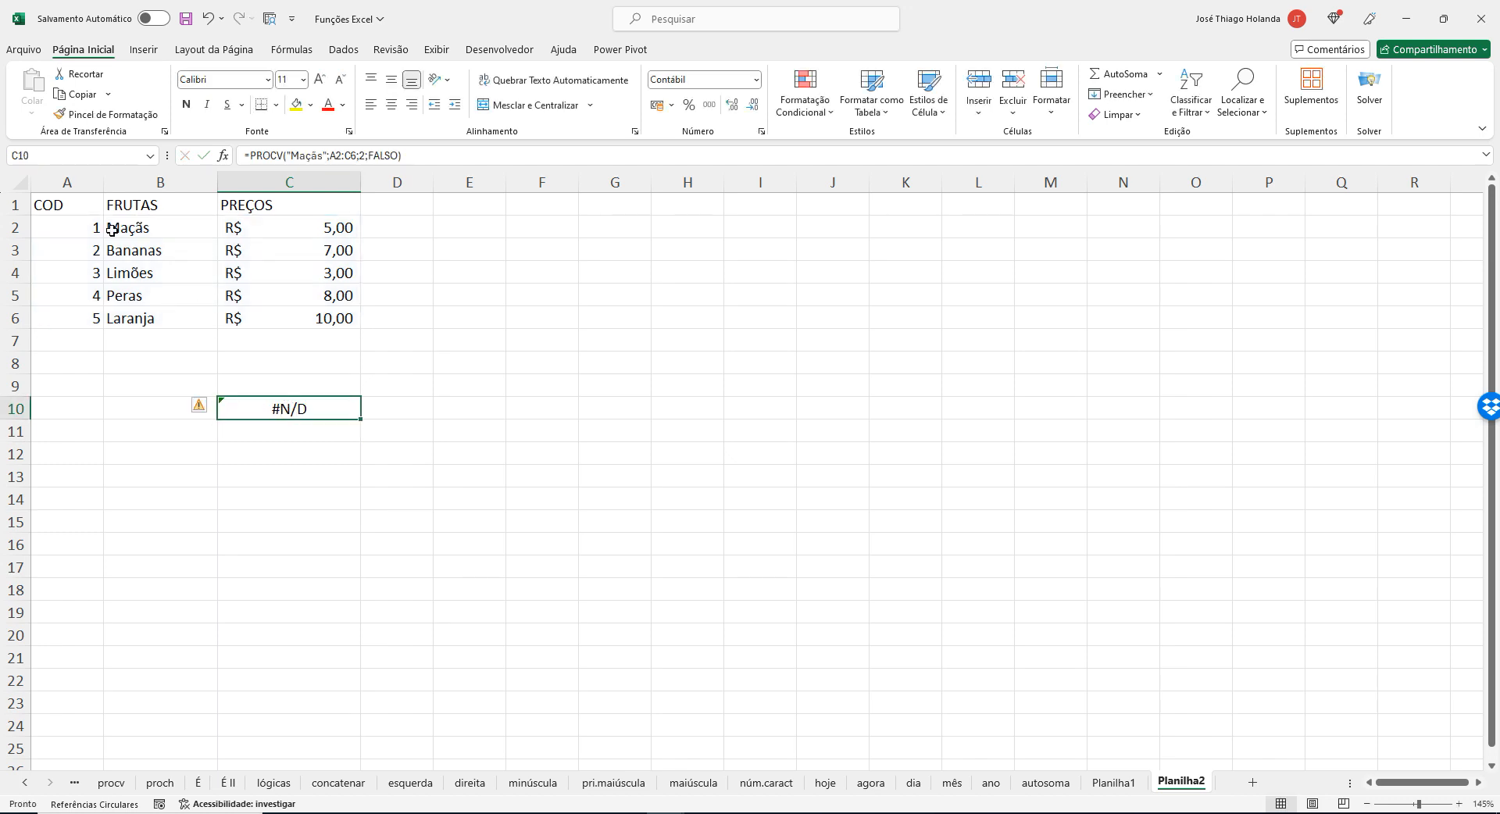
pyautogui.click(82, 182)
pyautogui.click(76, 227)
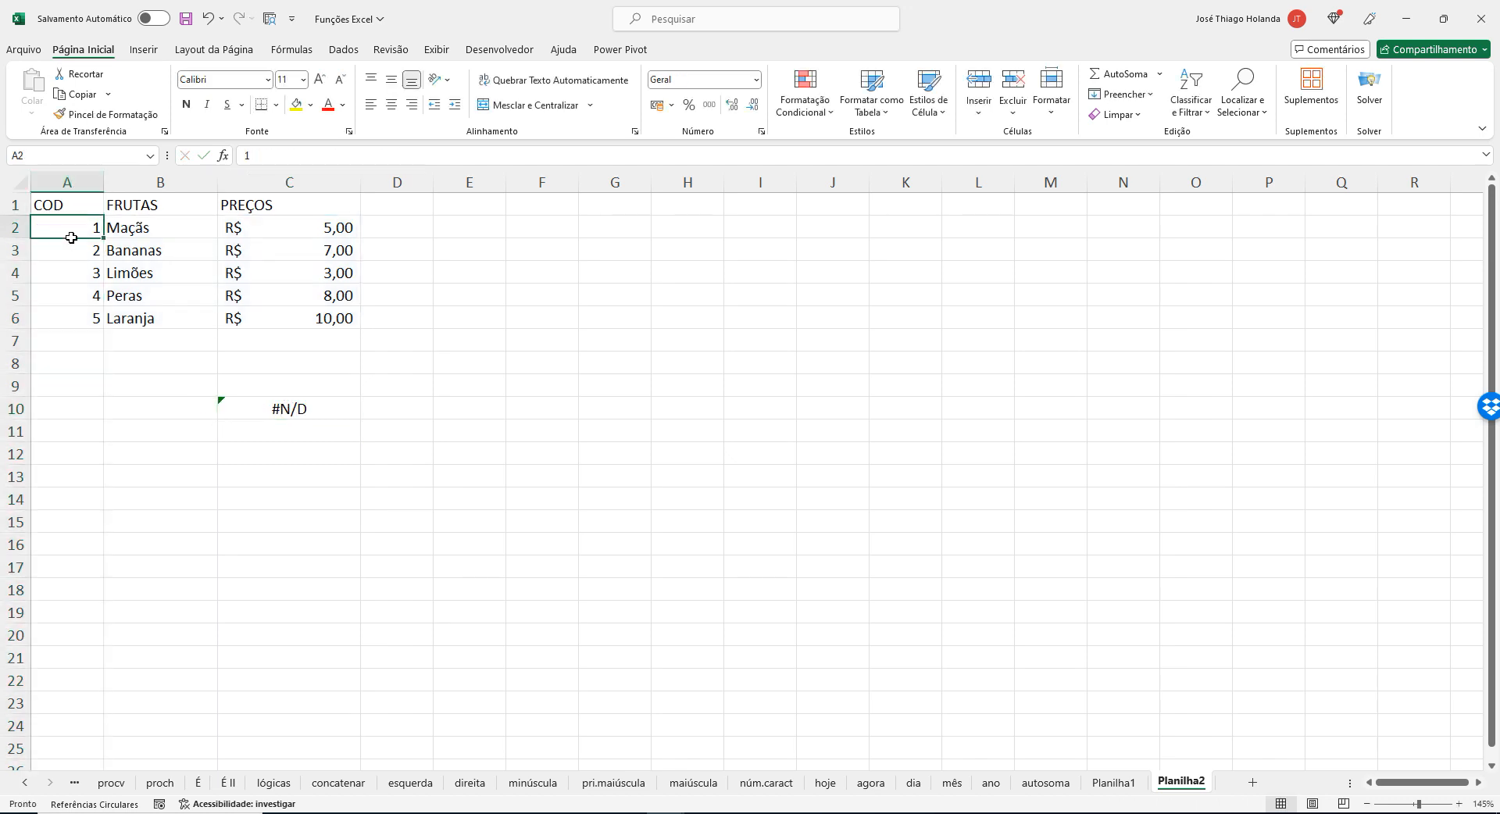
pyautogui.moveTo(71, 237); pyautogui.dragTo(69, 316)
pyautogui.click(345, 402)
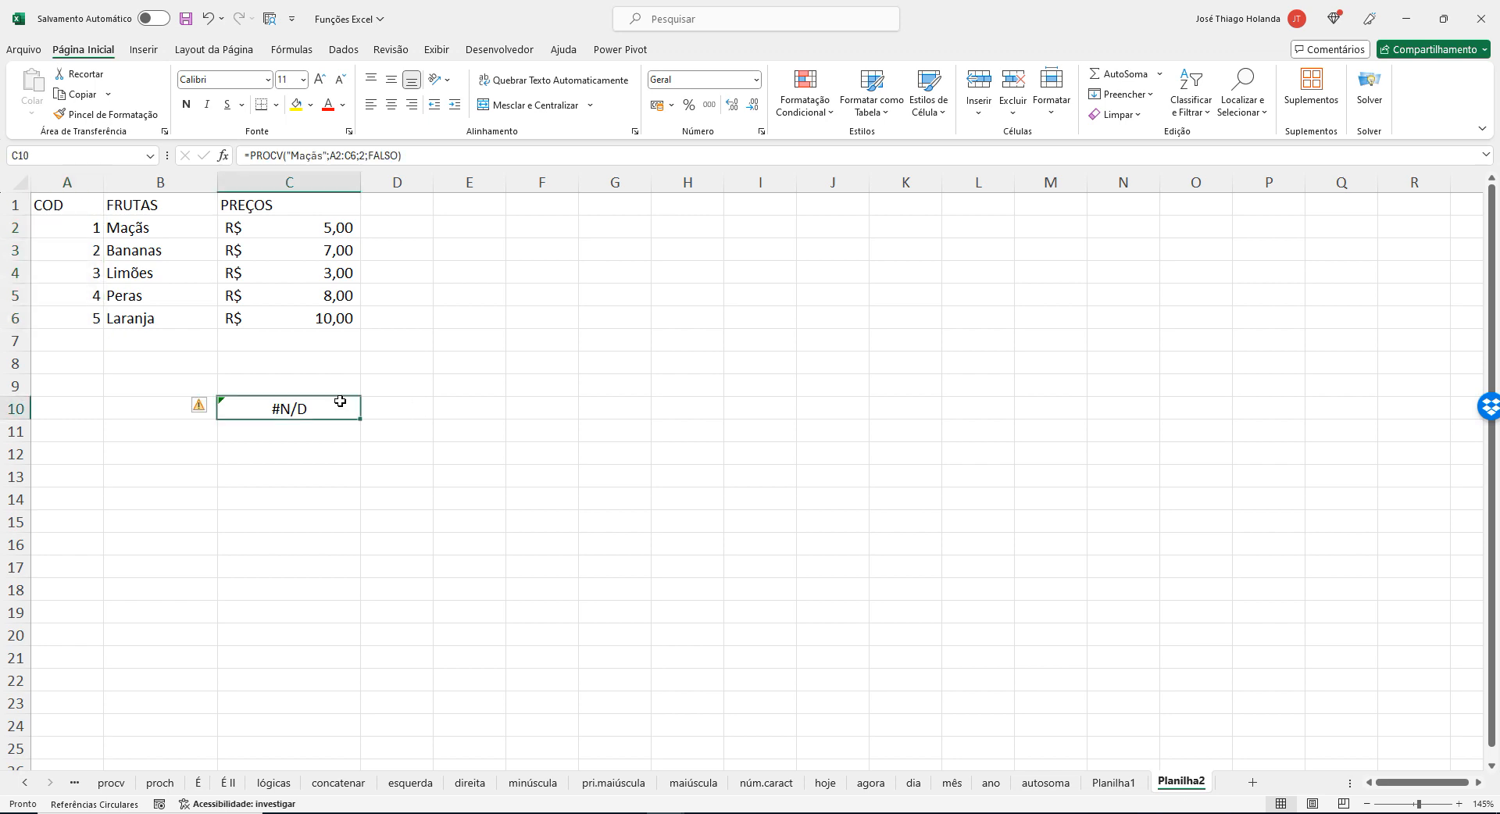
pyautogui.click(326, 157)
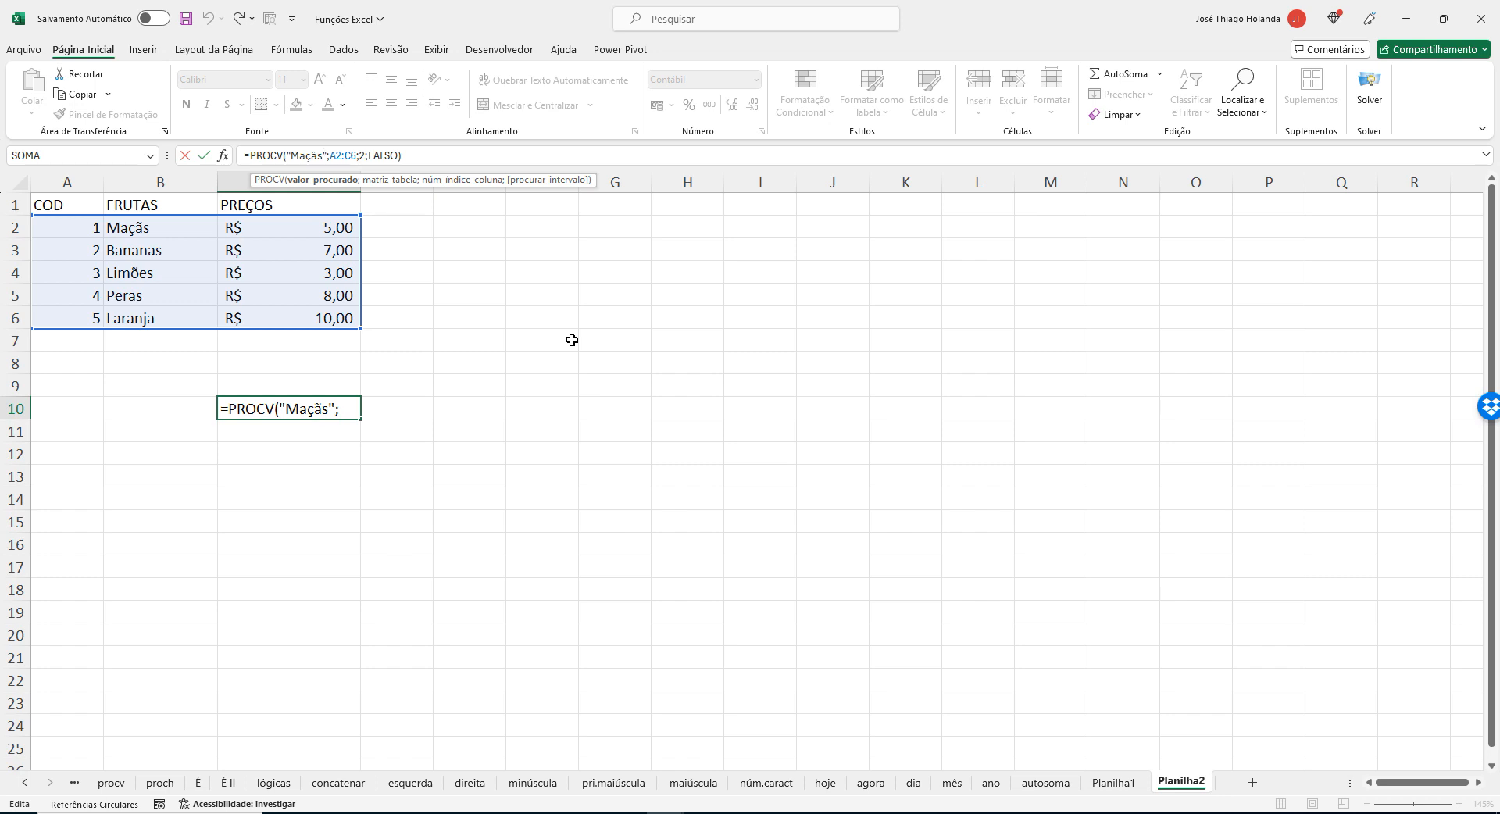
pyautogui.press('Return')
# Convert the range A1:C6 into a table with headers.
pyautogui.click(450, 296)
pyautogui.moveTo(49, 212); pyautogui.dragTo(309, 319)
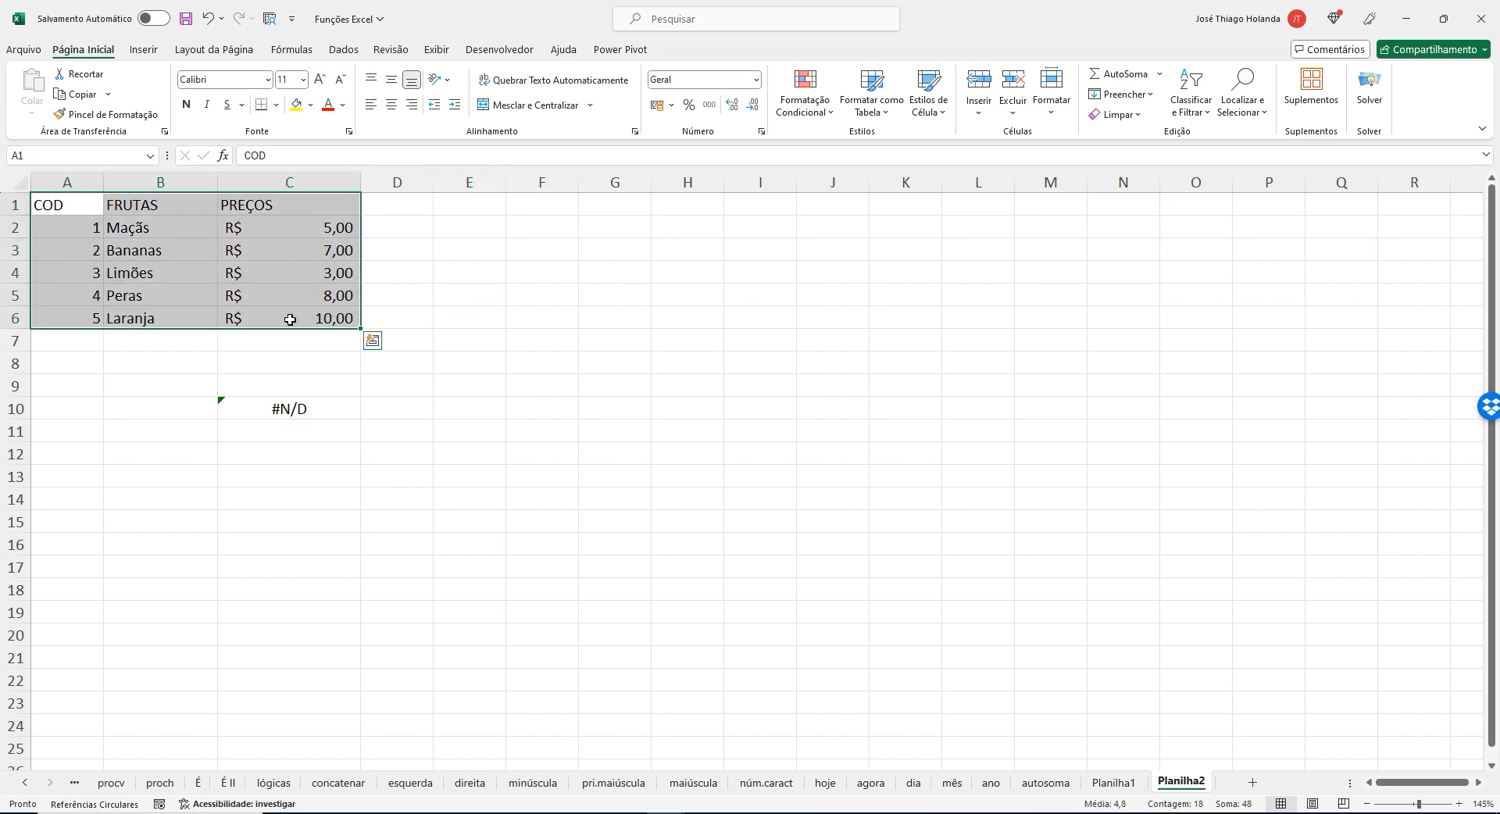
pyautogui.click(143, 49)
pyautogui.click(165, 86)
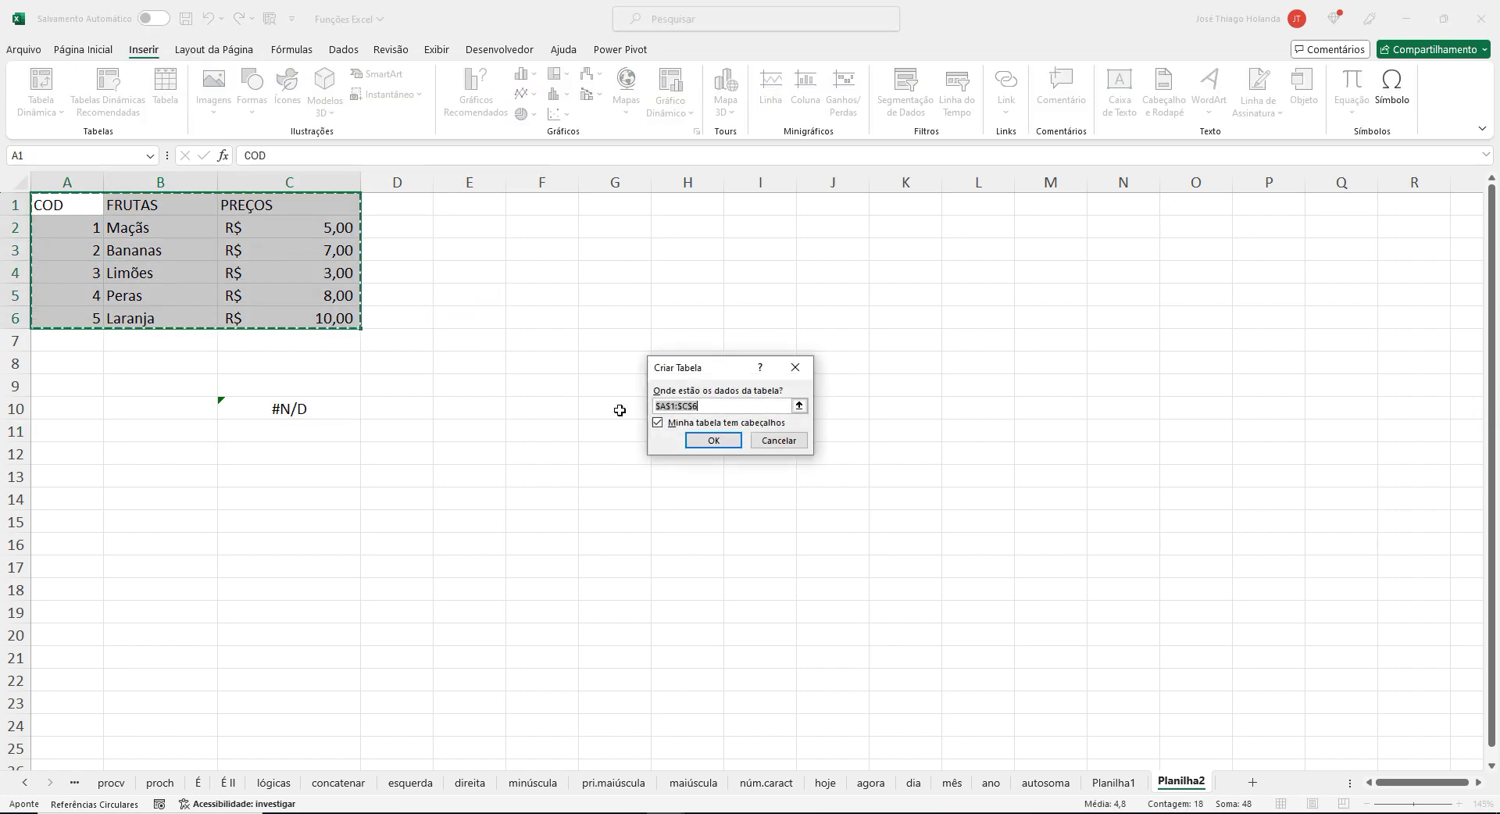
pyautogui.click(711, 440)
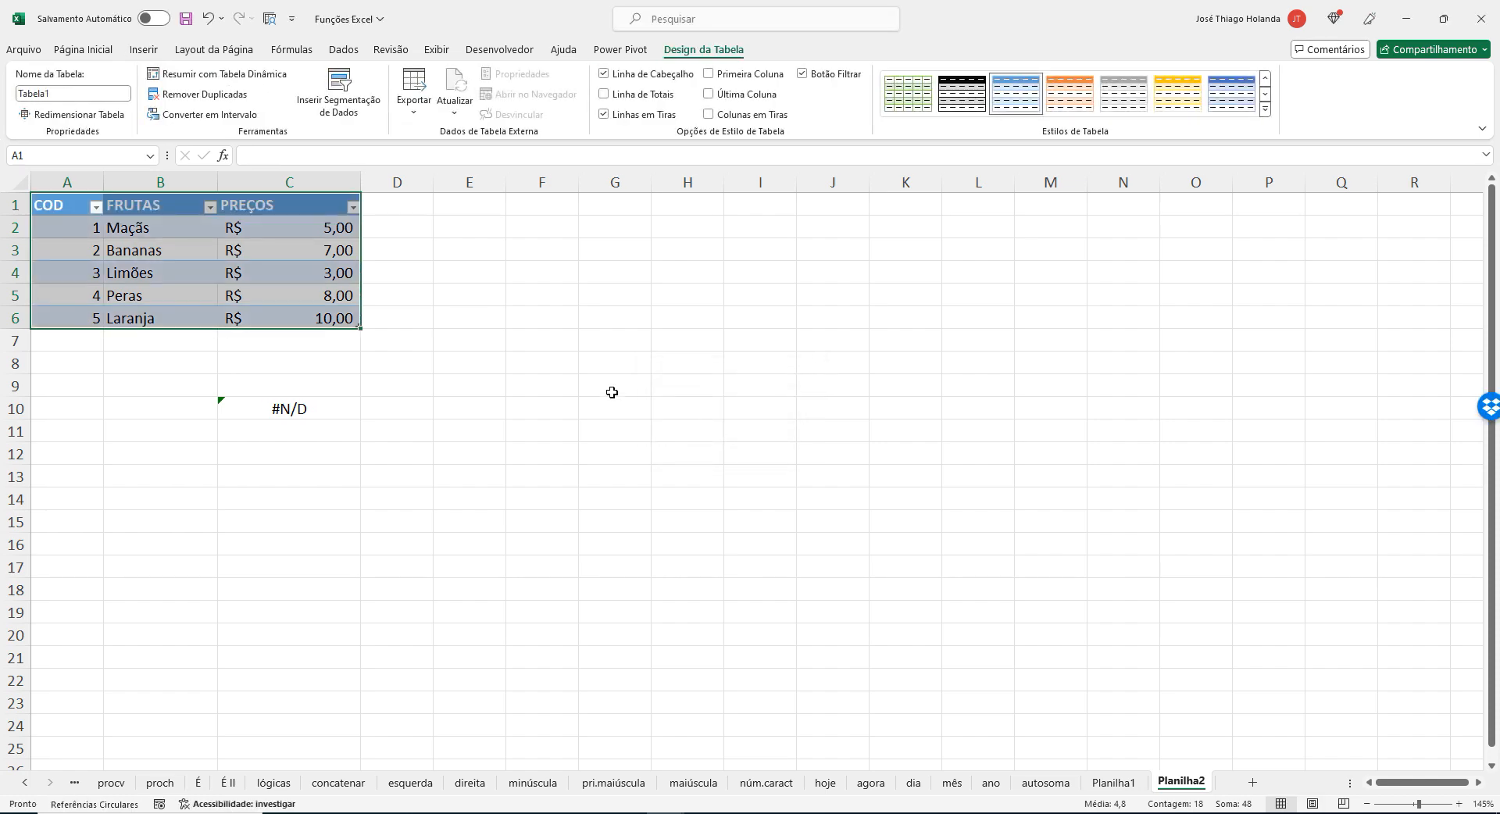
# Name the new table tabela_frutas.
pyautogui.click(91, 94)
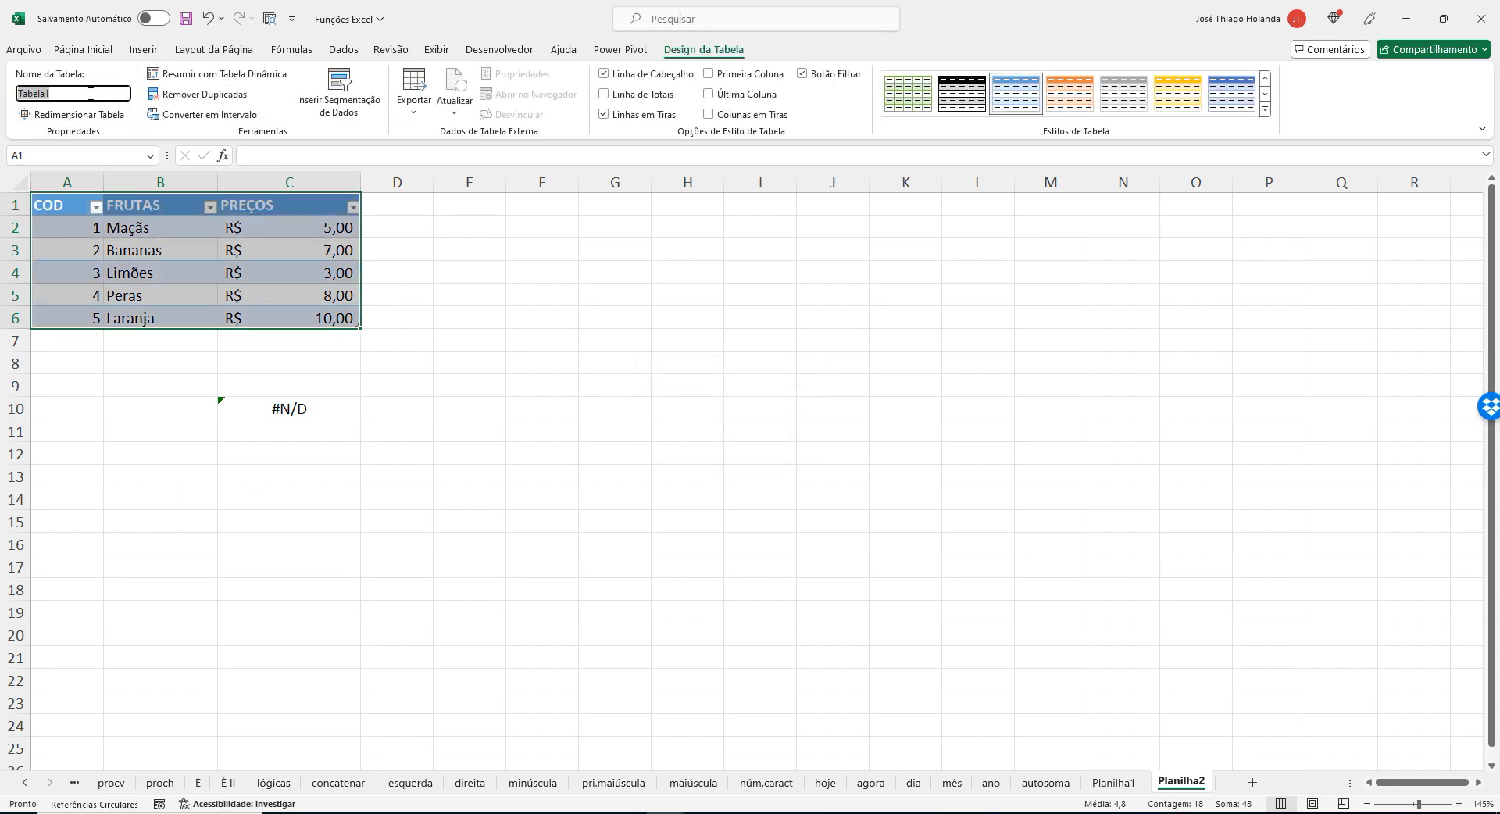
pyautogui.write('tabela_frutas')
pyautogui.press('Return')
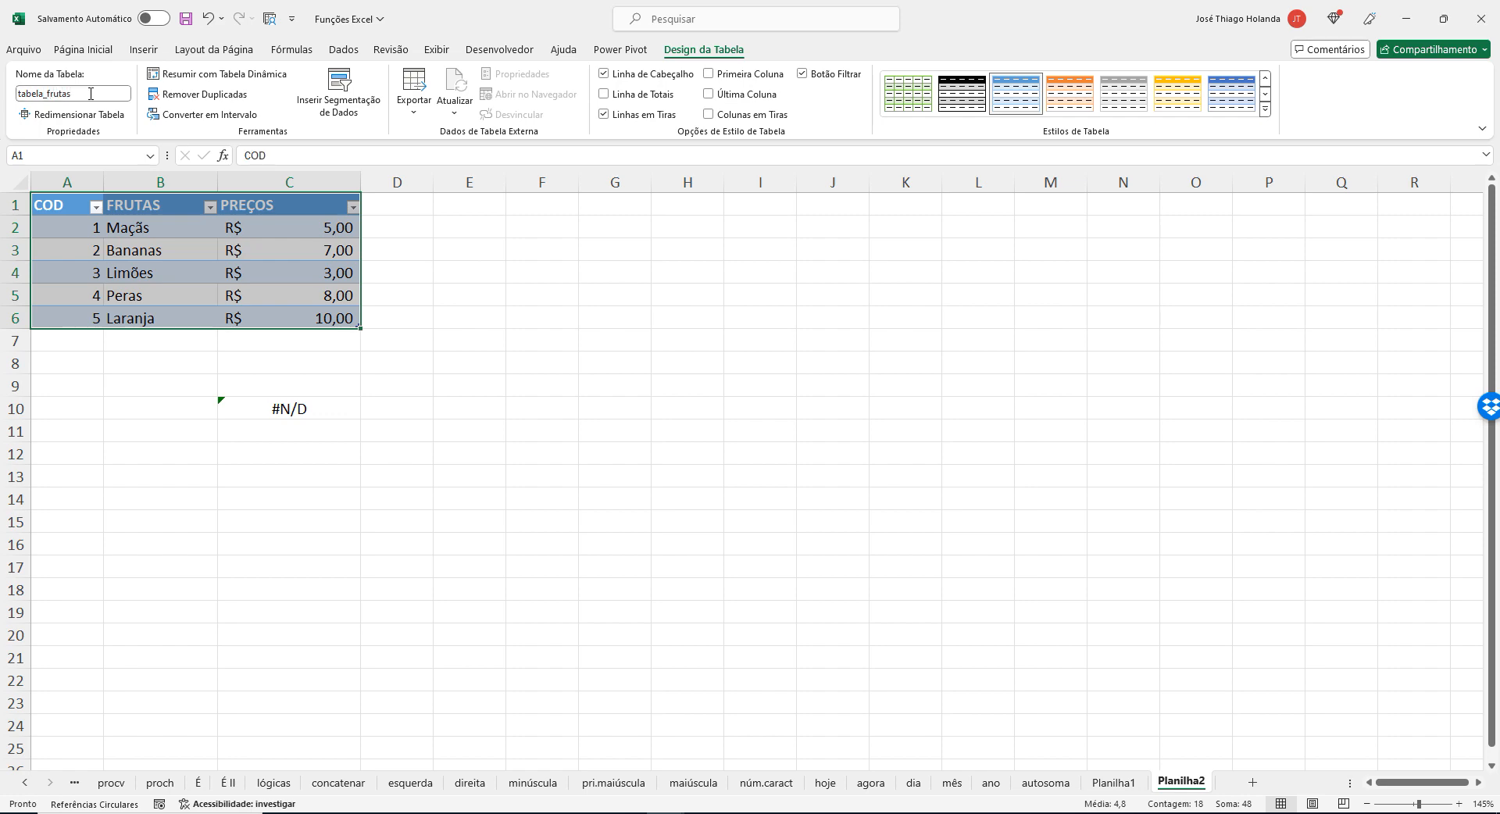
# Try replacing the lookup value "Maçãs" in C10's PROCV formula with the table name tabela_frutas.
pyautogui.click(297, 410)
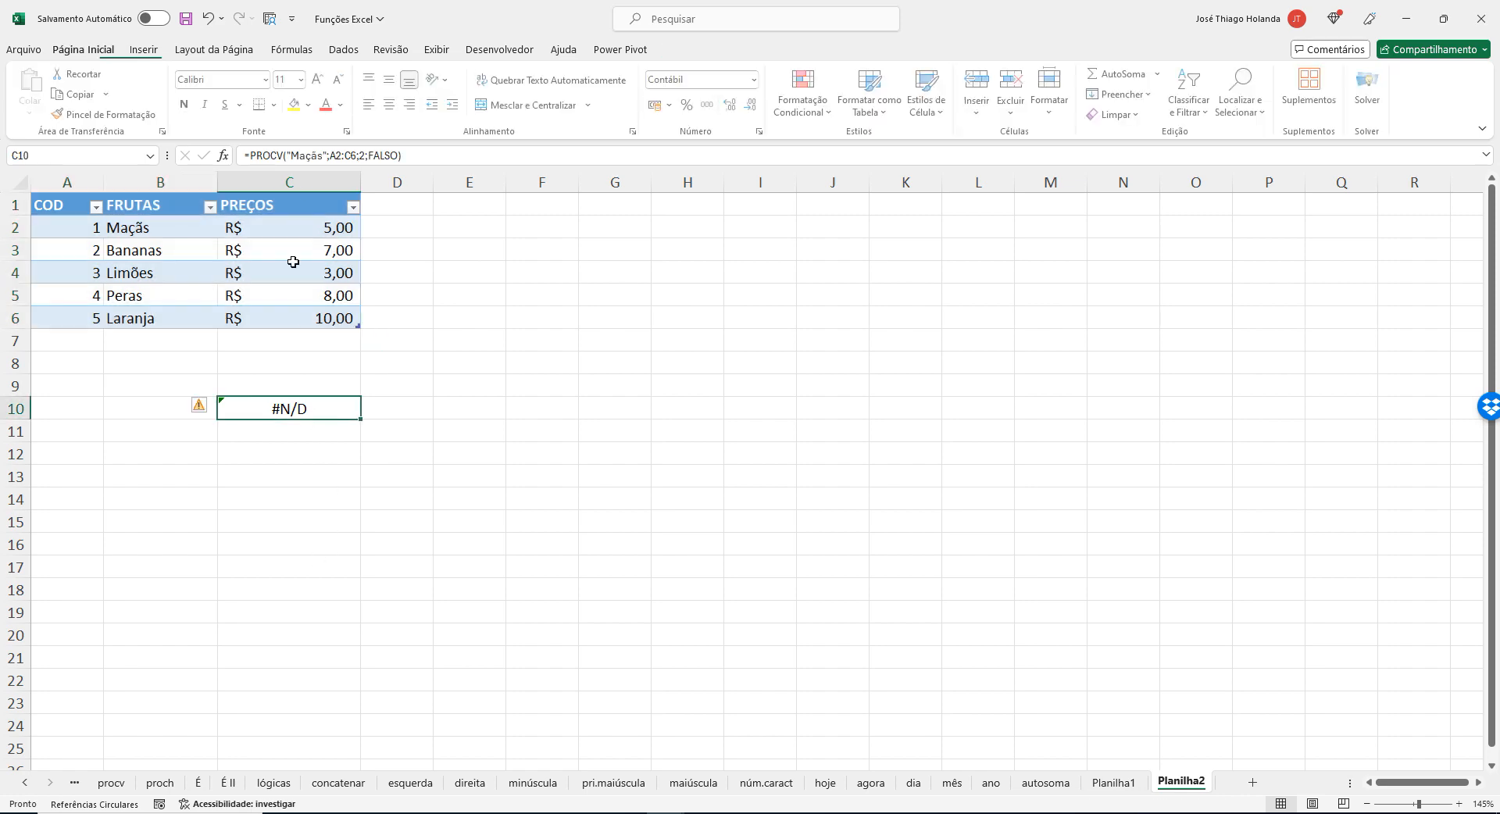
pyautogui.click(326, 157)
pyautogui.press('BackSpace')
pyautogui.press('BackSpace')
pyautogui.press('BackSpace')
pyautogui.press('BackSpace')
pyautogui.press('BackSpace')
pyautogui.press('BackSpace')
pyautogui.press('BackSpace')
pyautogui.press('BackSpace')
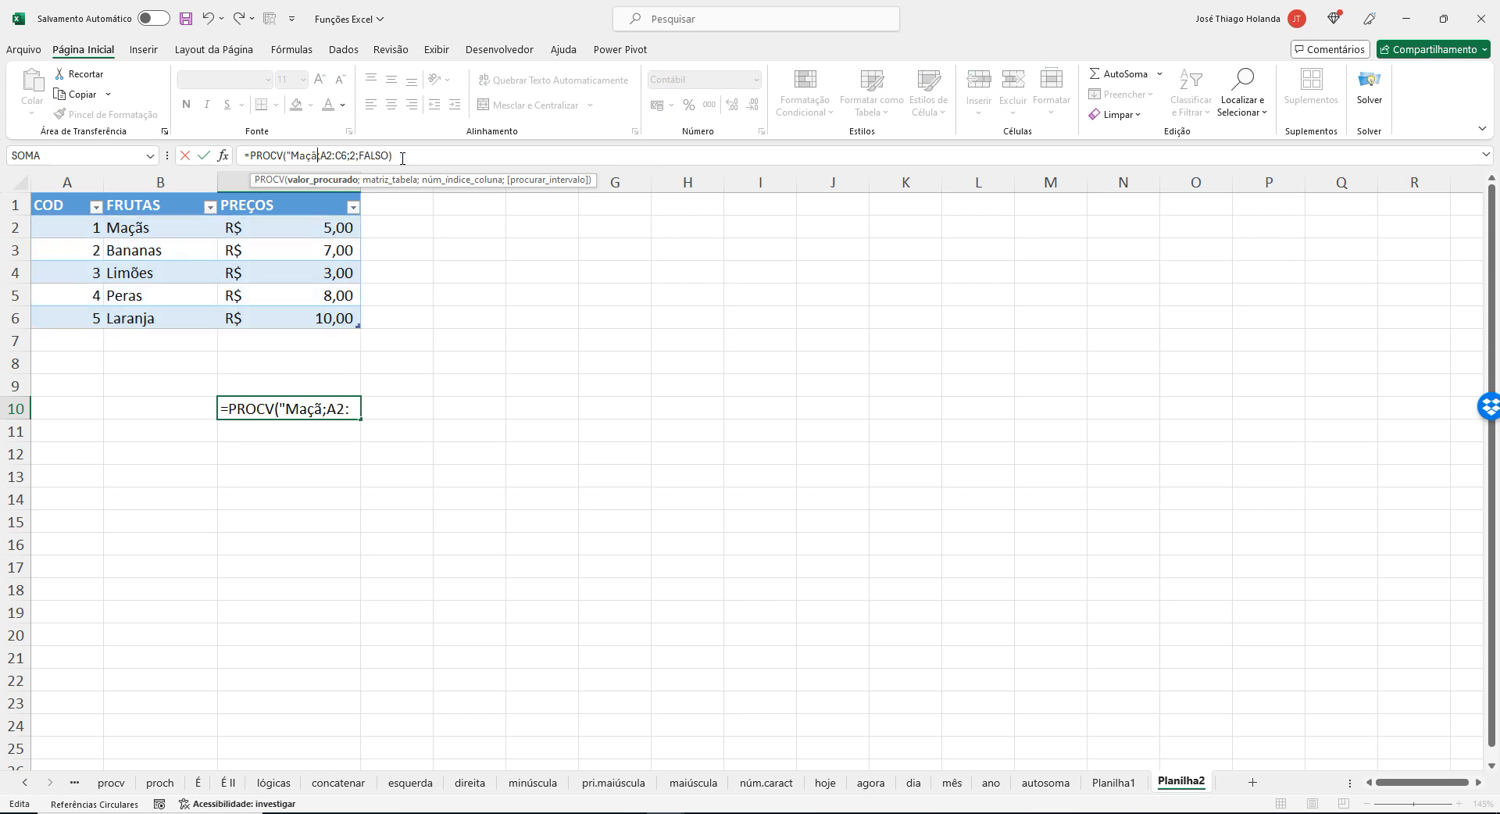
pyautogui.write('(ta')
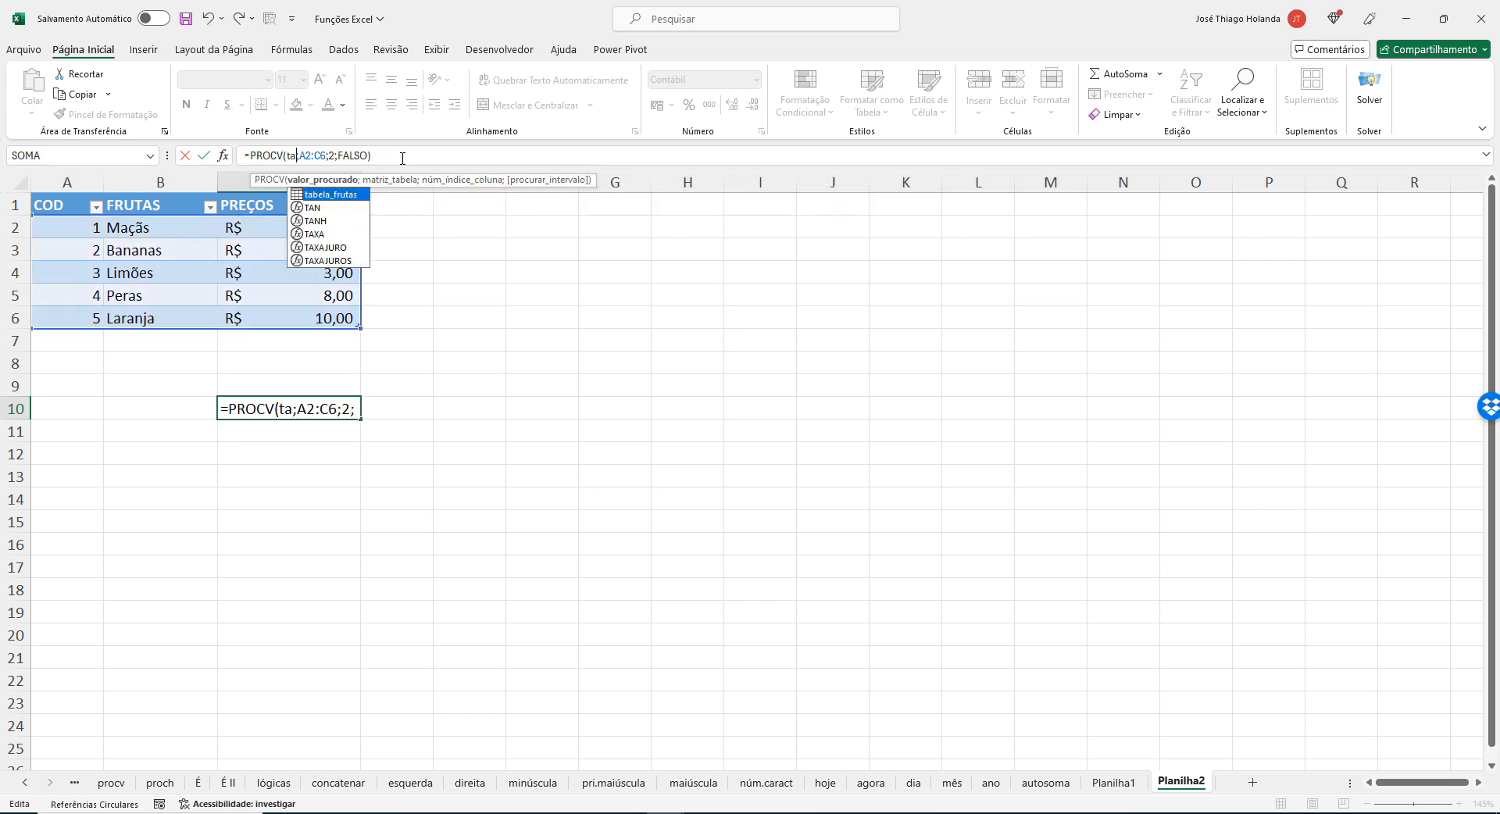
pyautogui.press('Return')
pyautogui.press('Up')
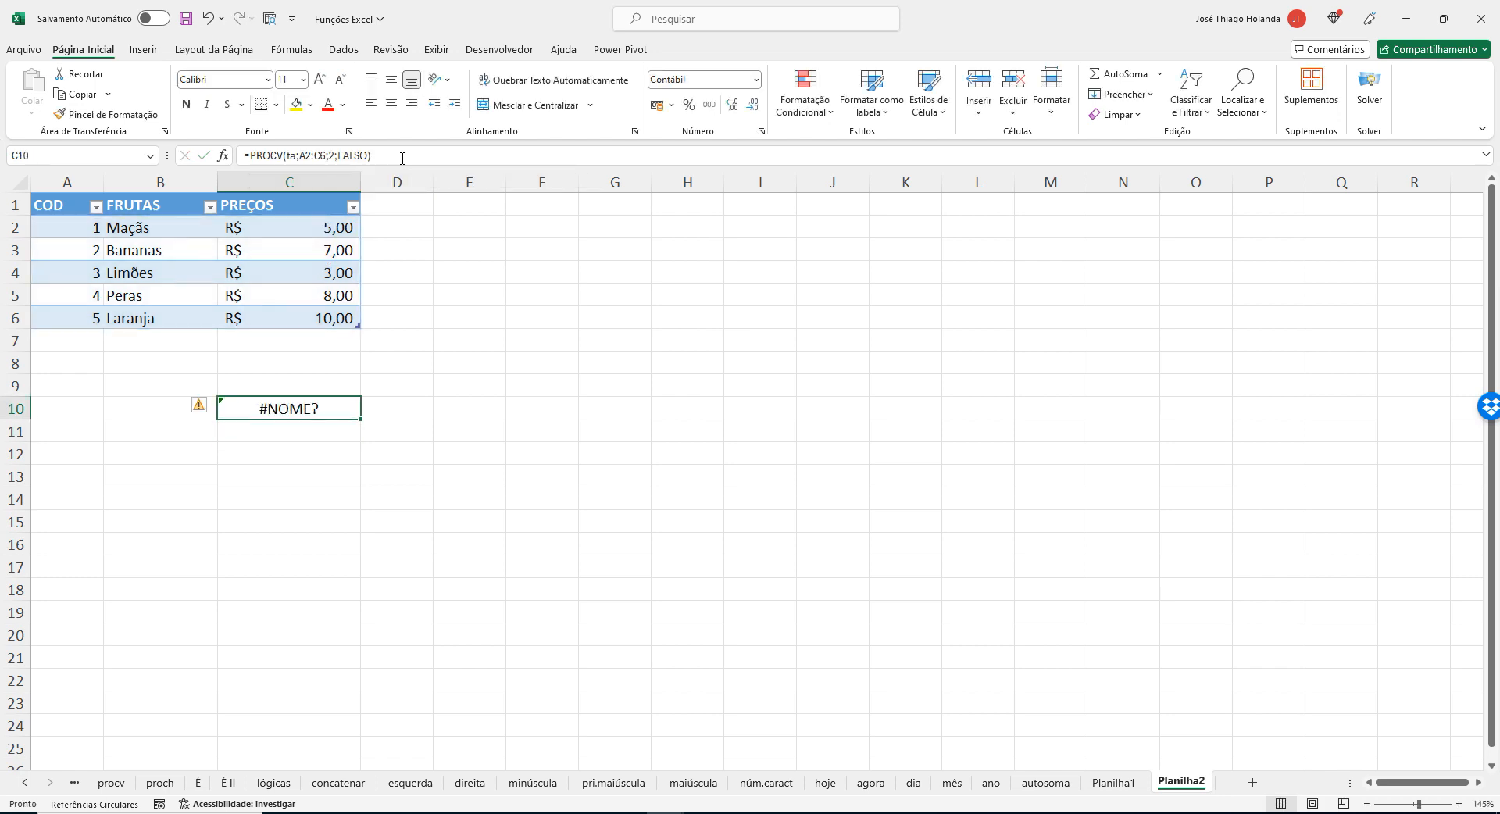
pyautogui.click(299, 155)
pyautogui.write('b')
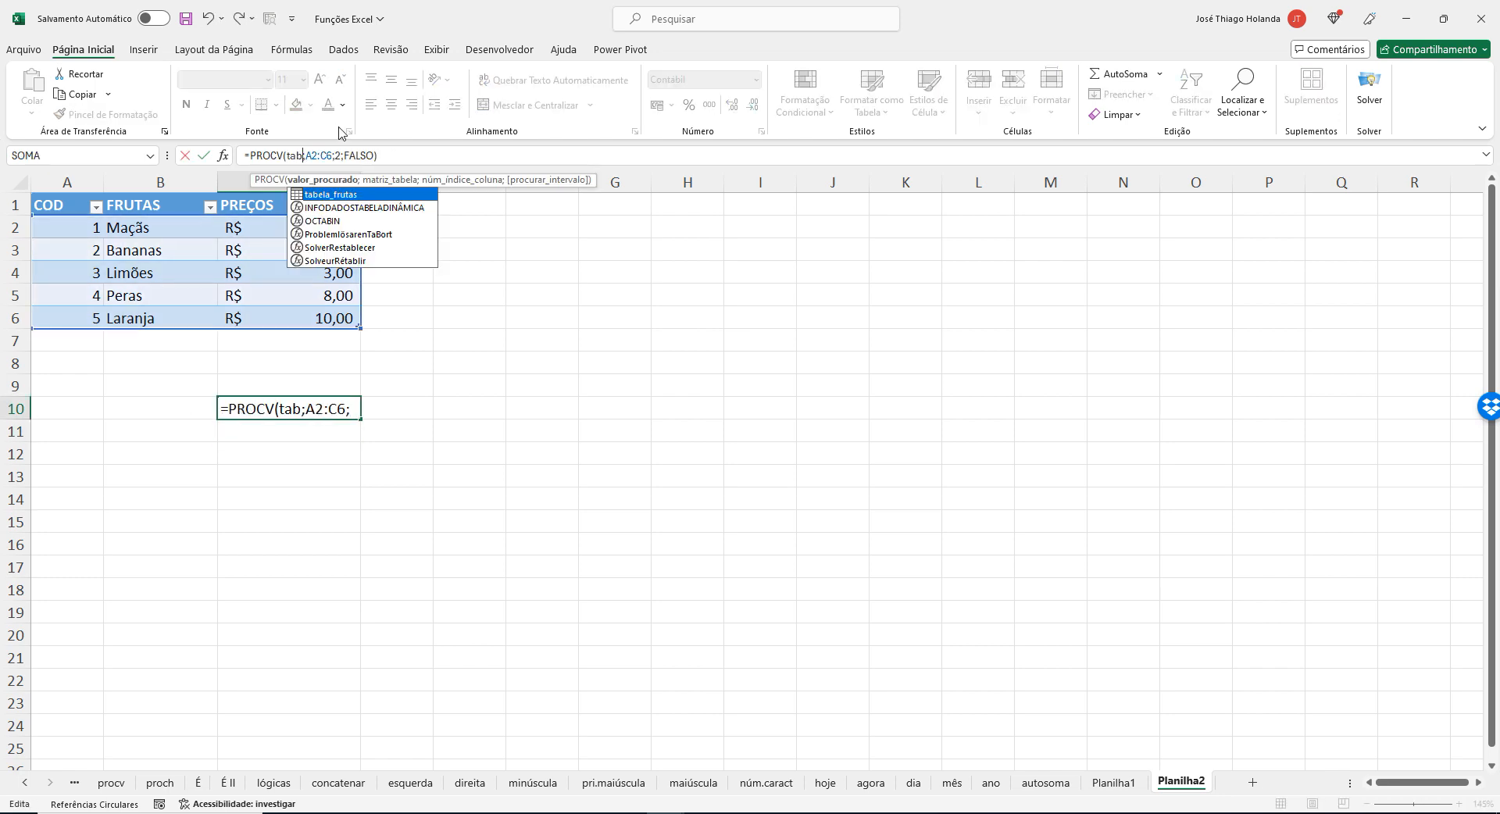
pyautogui.press('Tab')
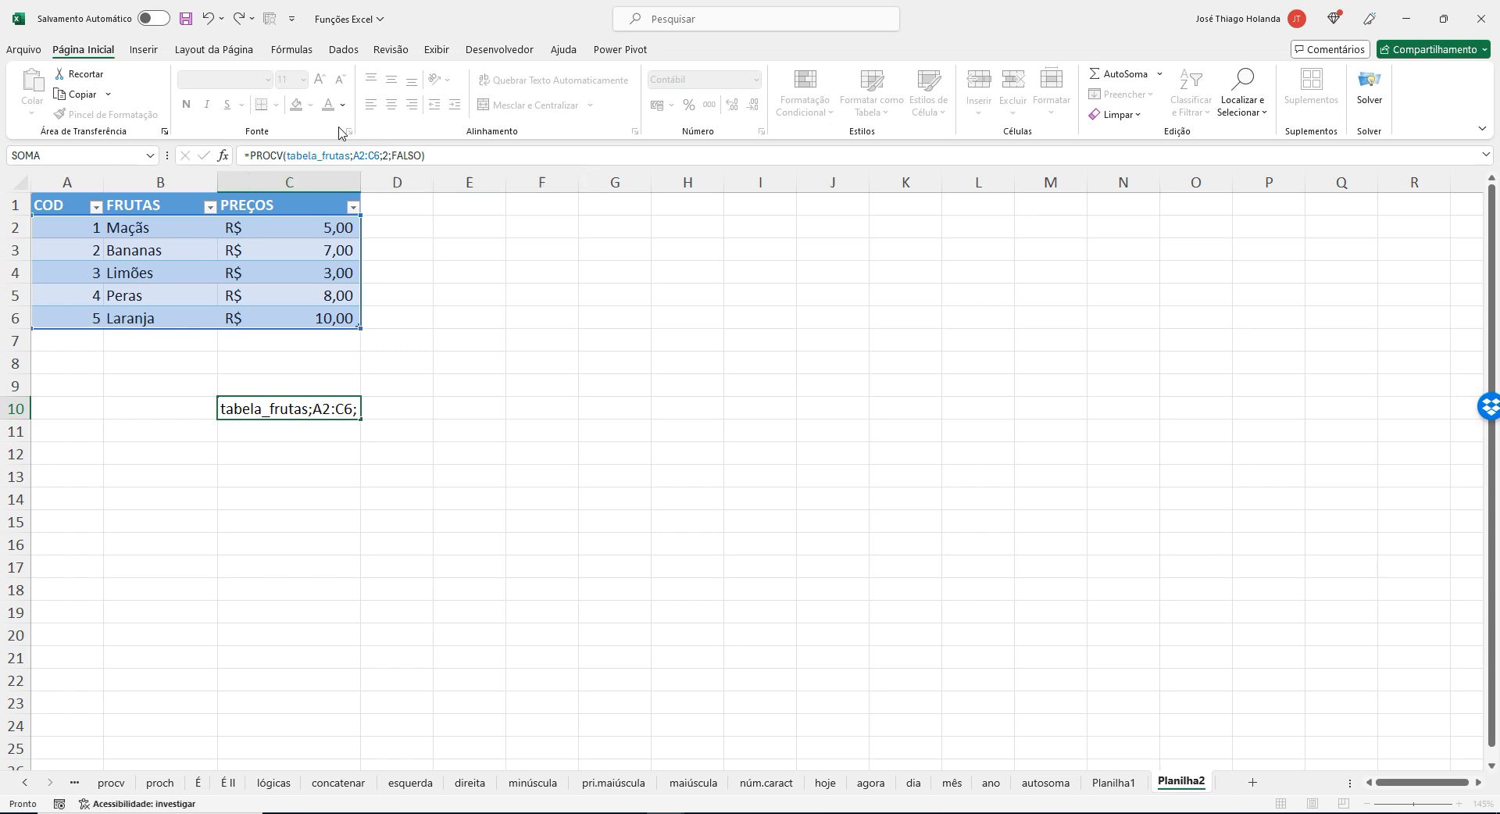
pyautogui.press('Return')
pyautogui.click(684, 342)
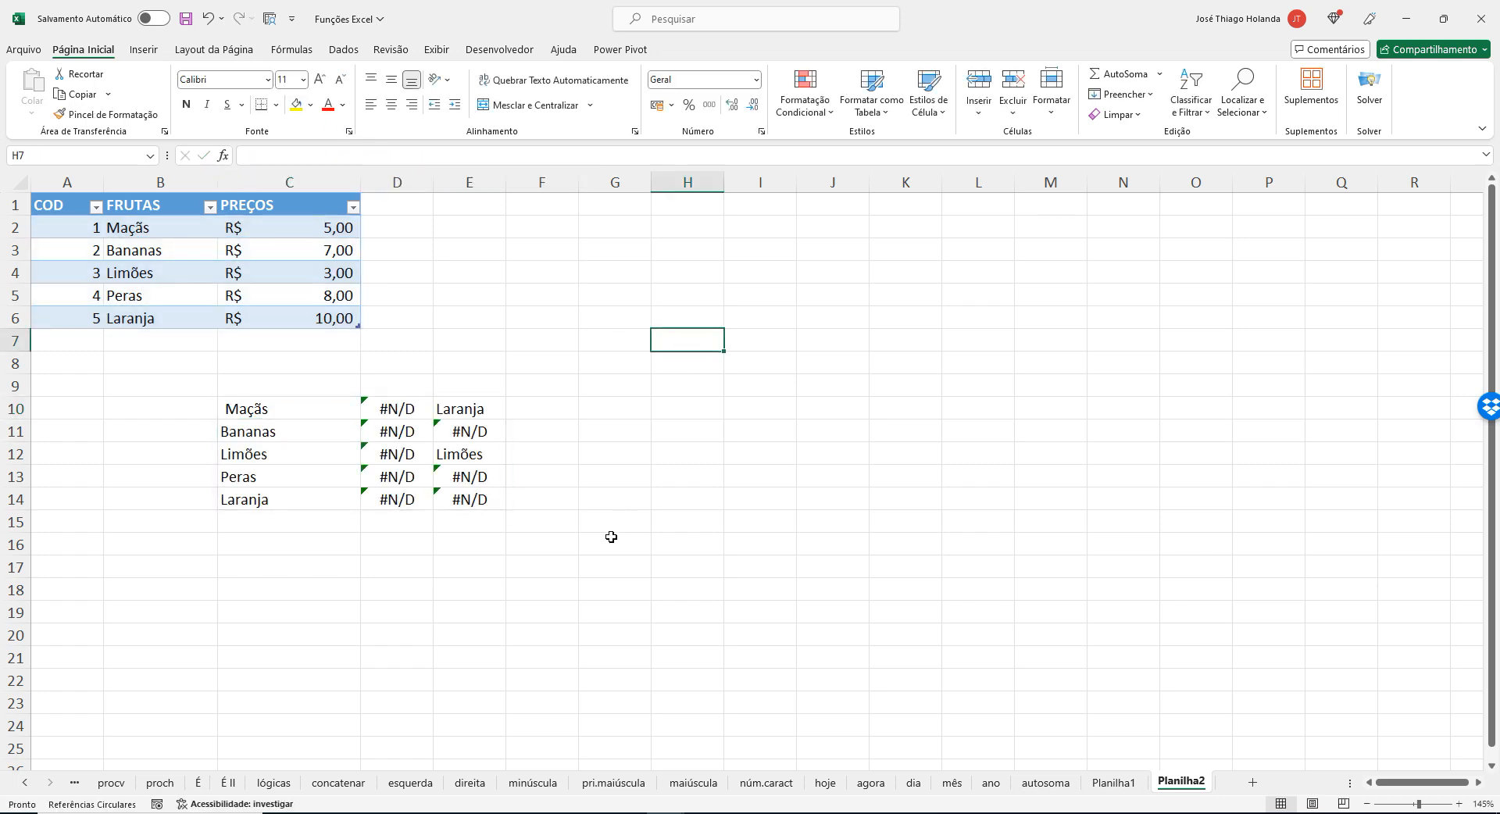
# Replace tabela_frutas as the lookup value in C10's PROCV formula with the text "Maçã".
pyautogui.click(305, 405)
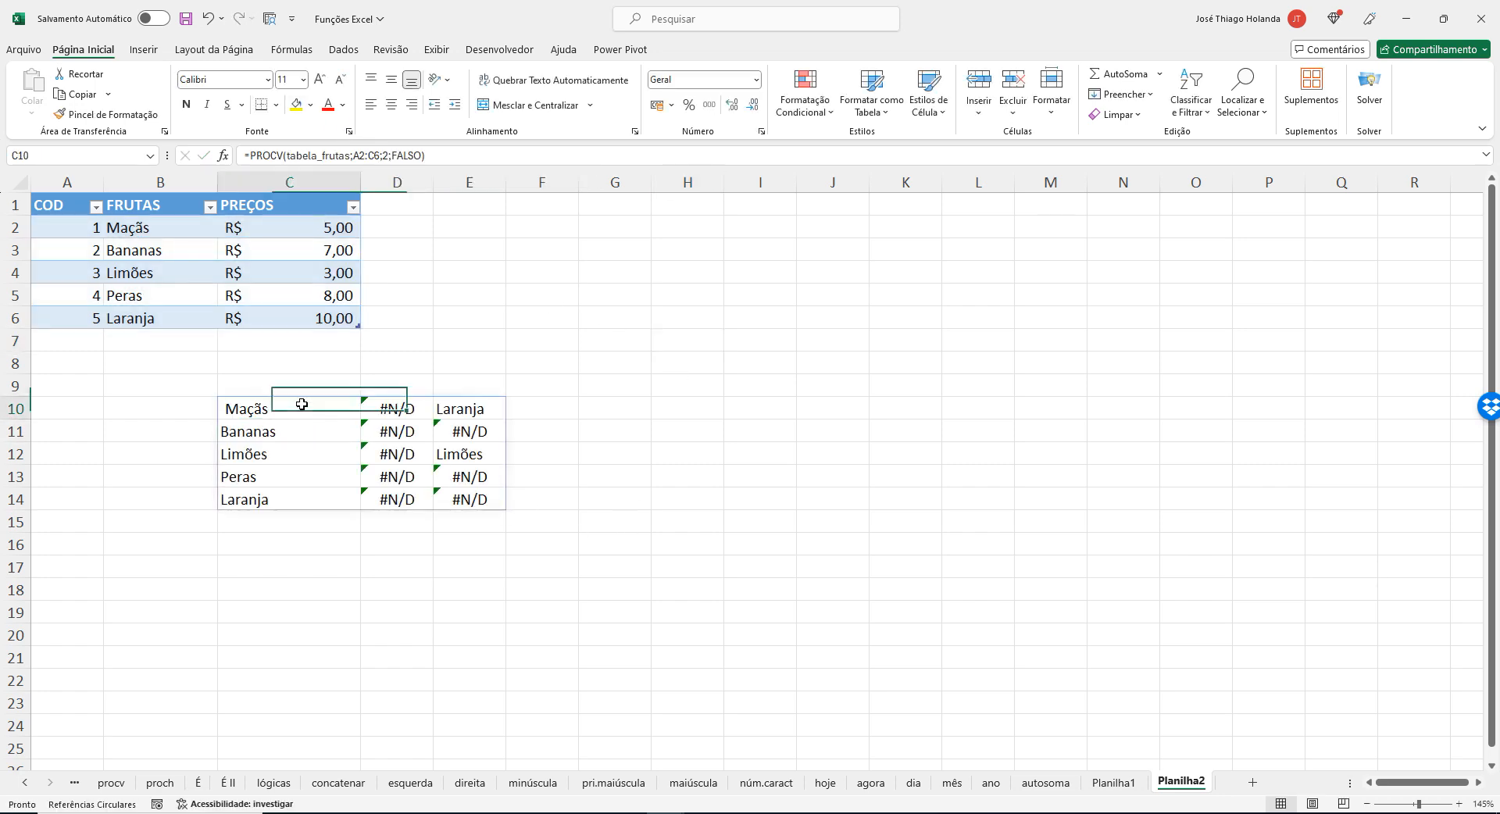
pyautogui.click(337, 155)
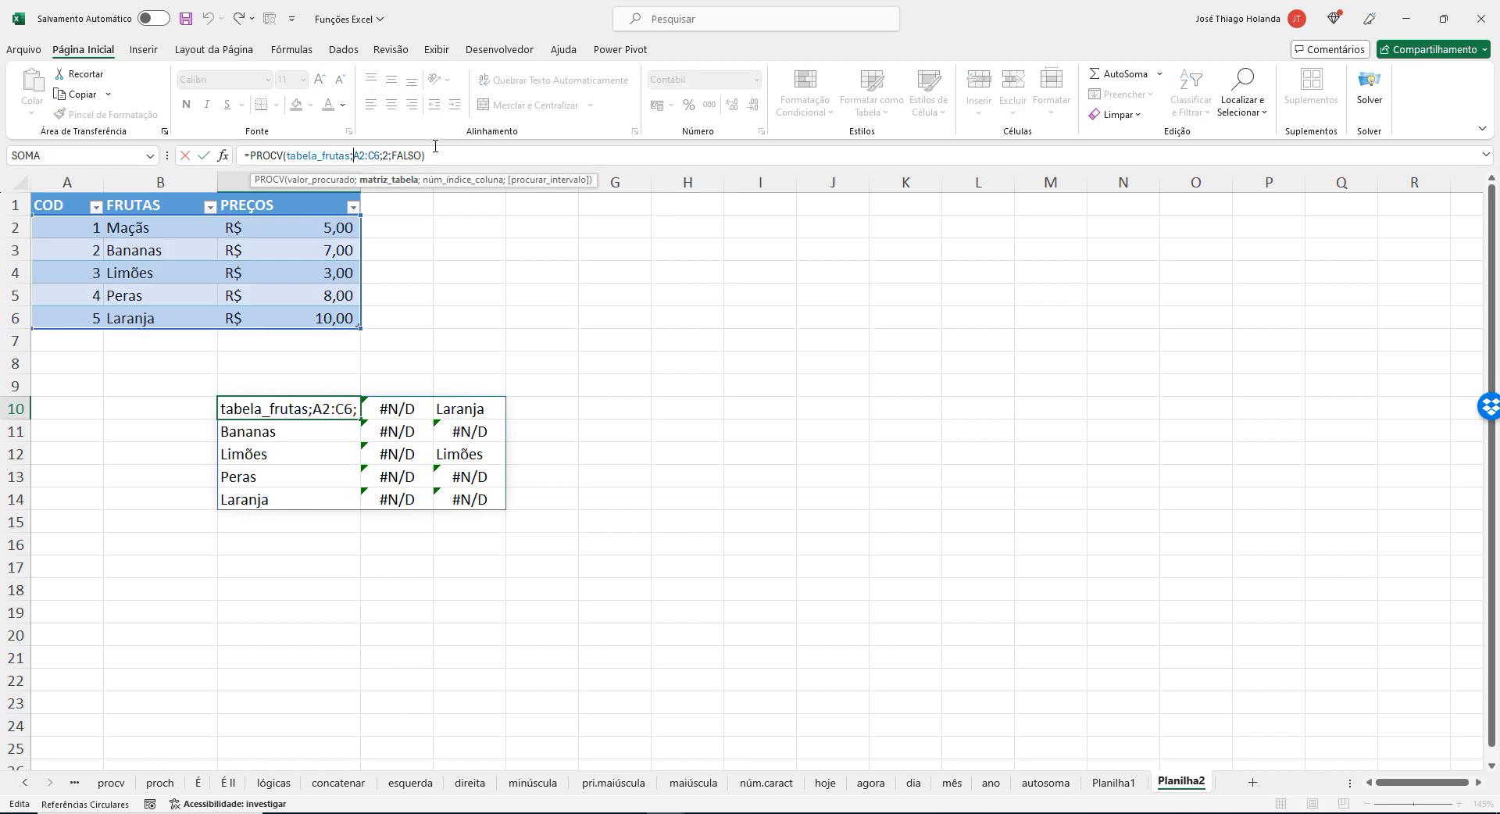
pyautogui.press('BackSpace')
pyautogui.press('BackSpace')
pyautogui.press('BackSpace')
pyautogui.press('BackSpace')
pyautogui.press('BackSpace')
pyautogui.press('BackSpace')
pyautogui.press('BackSpace')
pyautogui.press('BackSpace')
pyautogui.press('BackSpace')
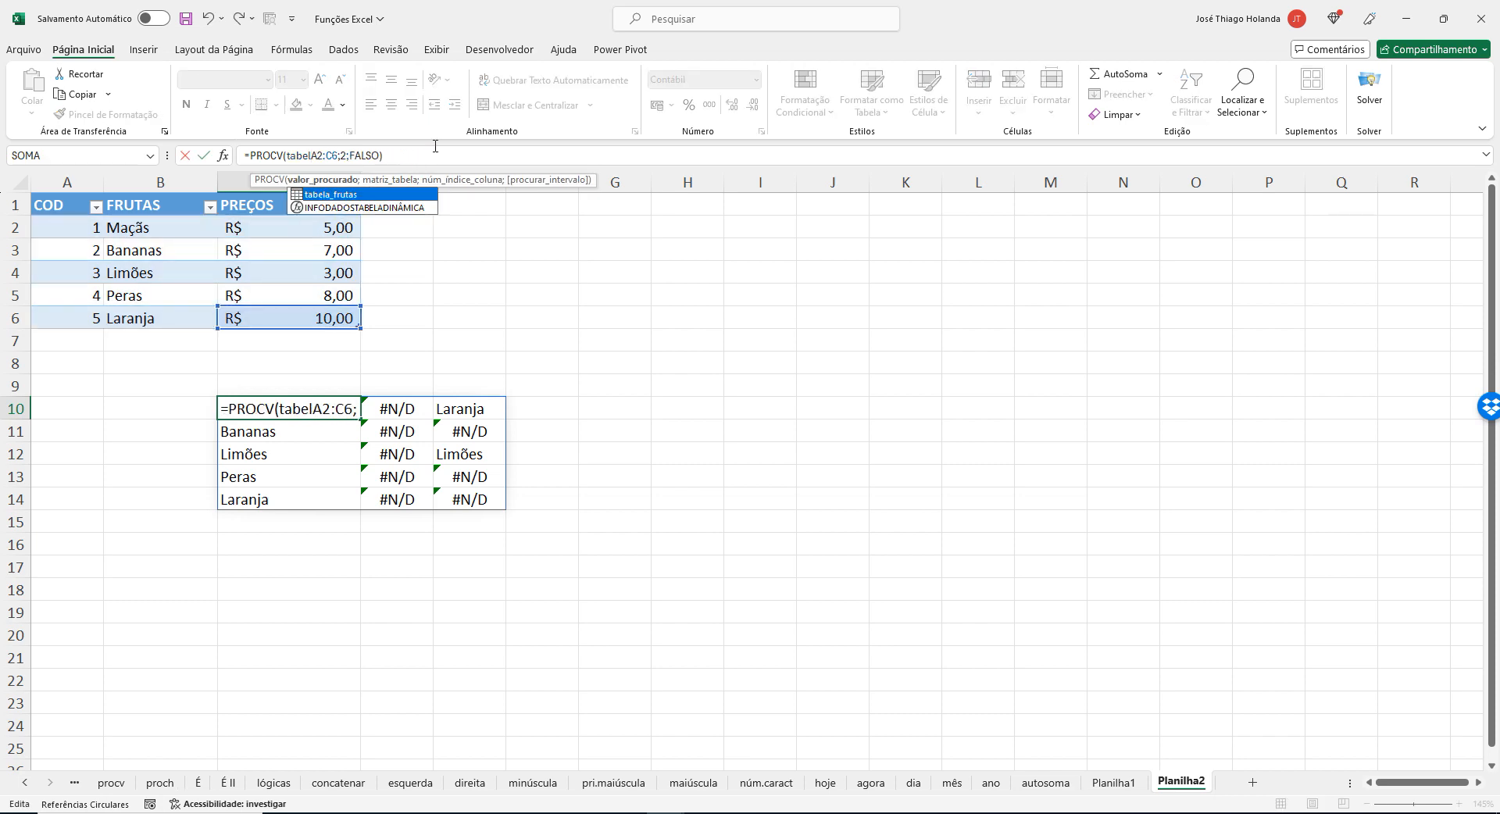
pyautogui.press('BackSpace')
pyautogui.press('BackSpace')
pyautogui.press('BackSpace')
pyautogui.press('BackSpace')
pyautogui.press('BackSpace')
pyautogui.write('"')
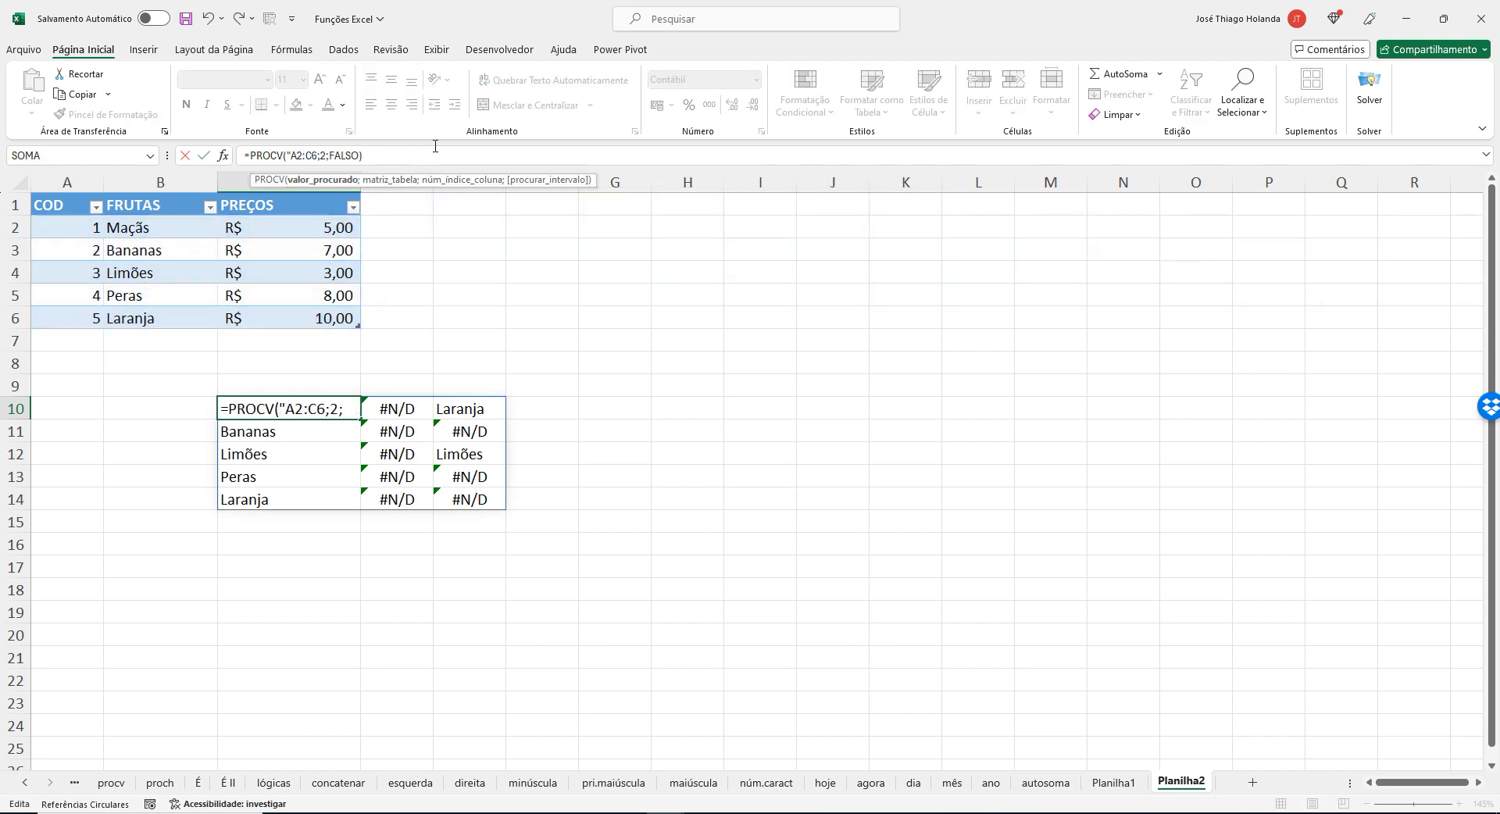
pyautogui.write('Maç')
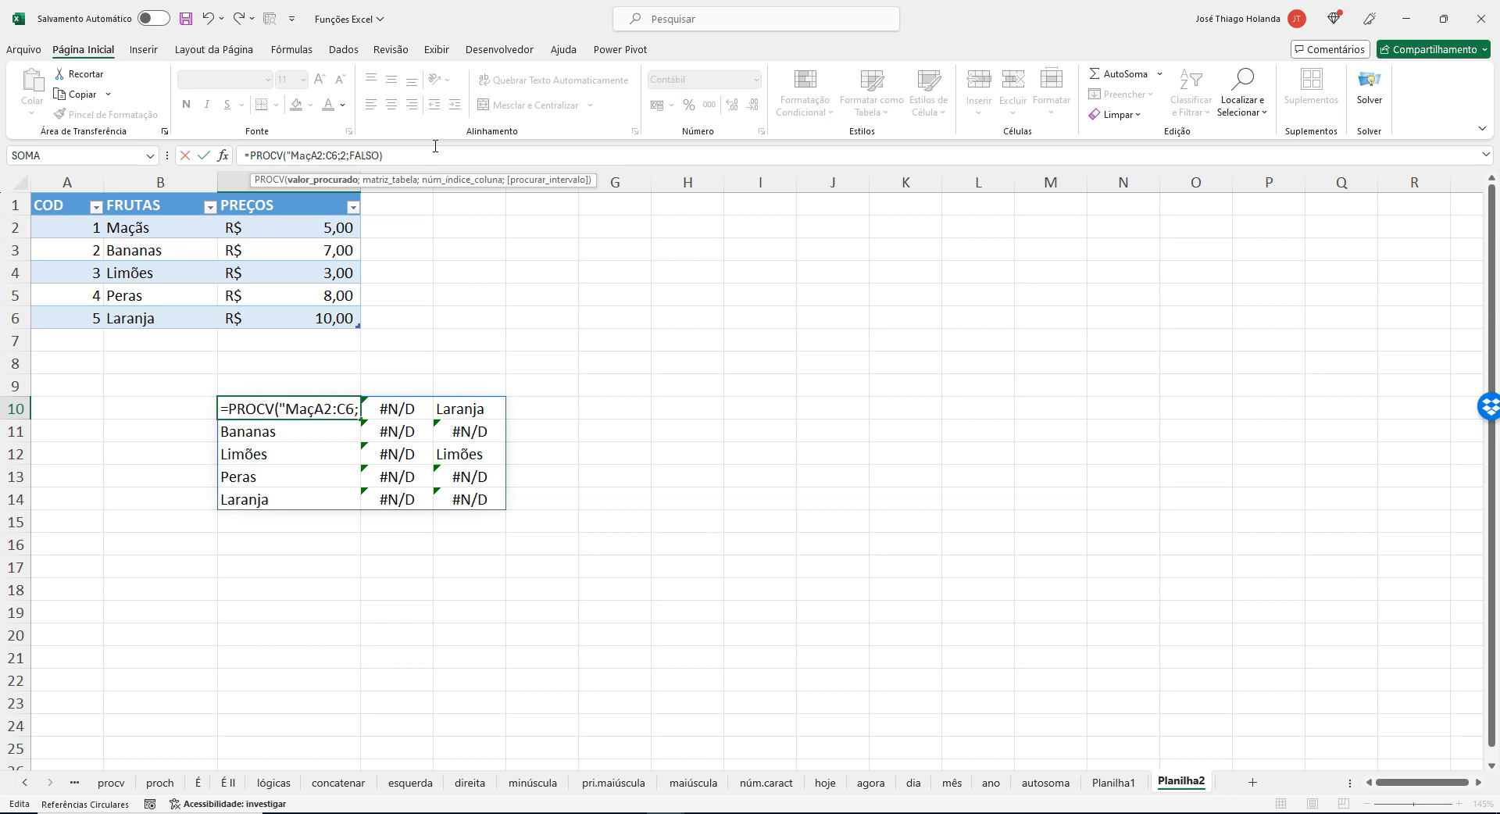
pyautogui.write('ã"')
pyautogui.write(';')
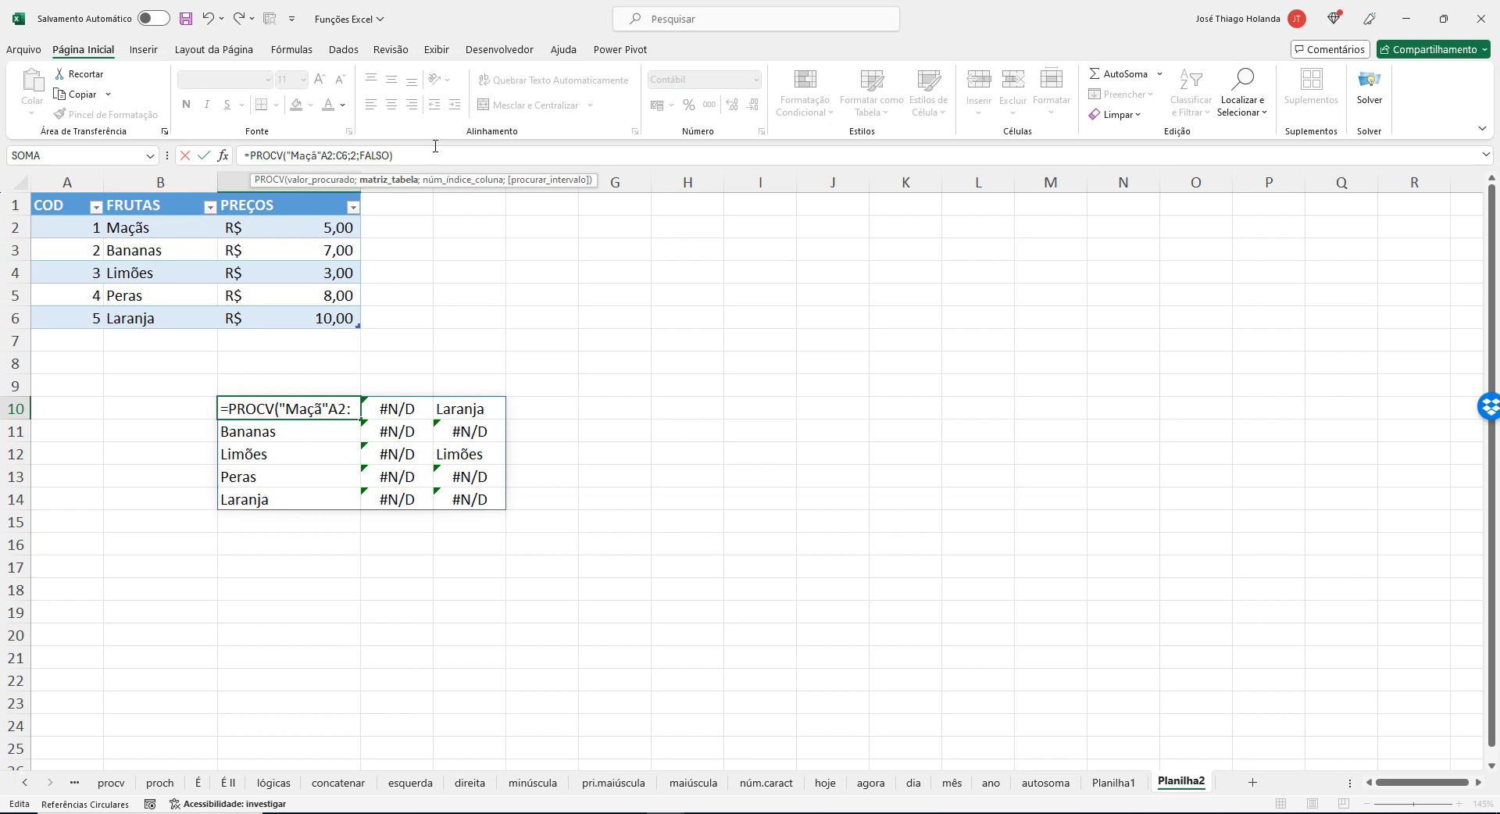
# Replace the range A2:C6 in C10's PROCV formula with the table name tabela_frutas.
pyautogui.press('Delete')
pyautogui.press('Delete')
pyautogui.press('Delete')
pyautogui.press('Delete')
pyautogui.press('Delete')
pyautogui.press('Delete')
pyautogui.write('ta')
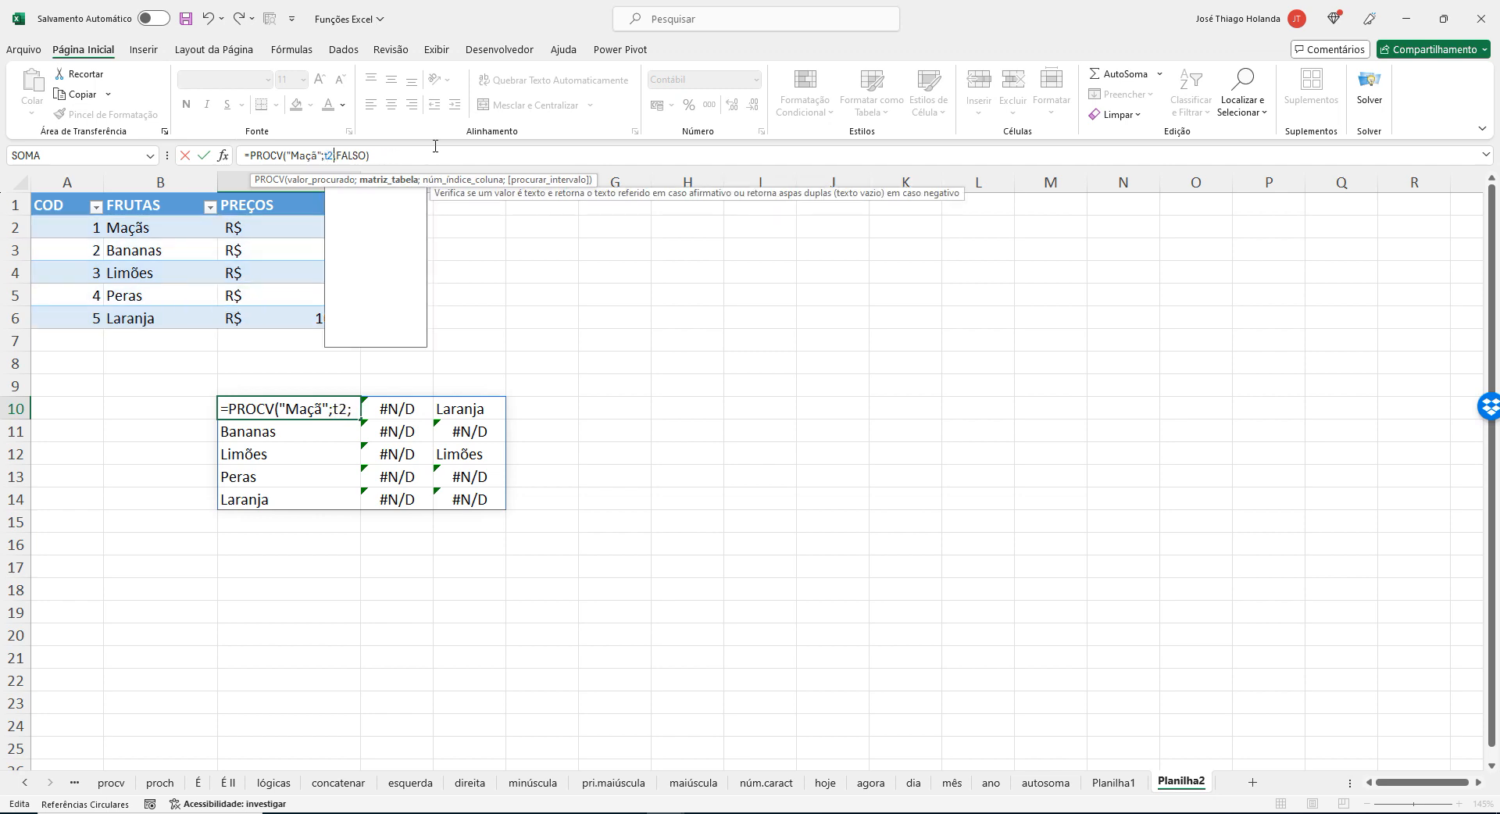
pyautogui.press('Tab')
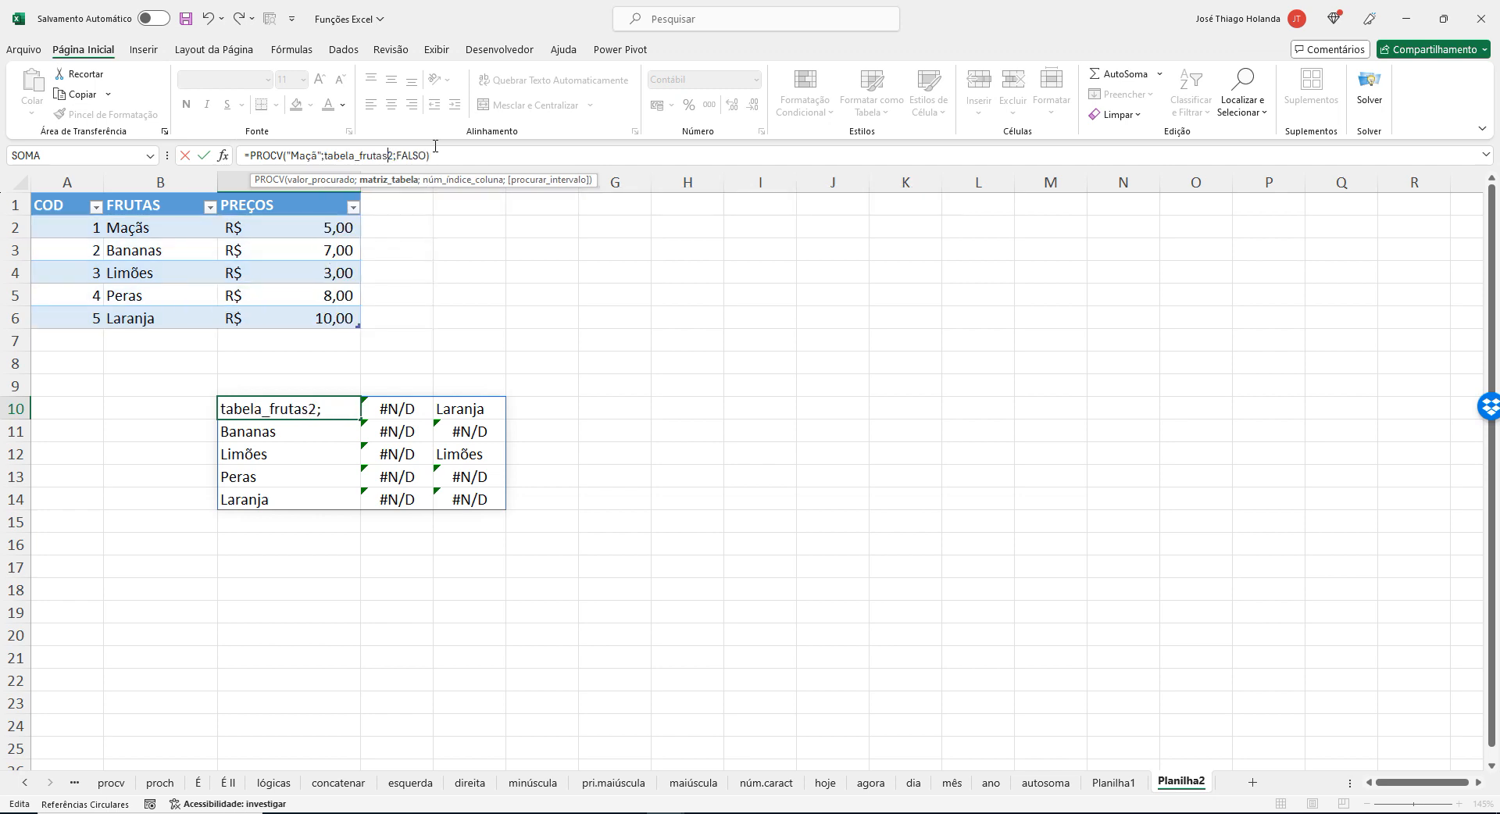
pyautogui.write(';')
pyautogui.press('Return')
pyautogui.press('Up')
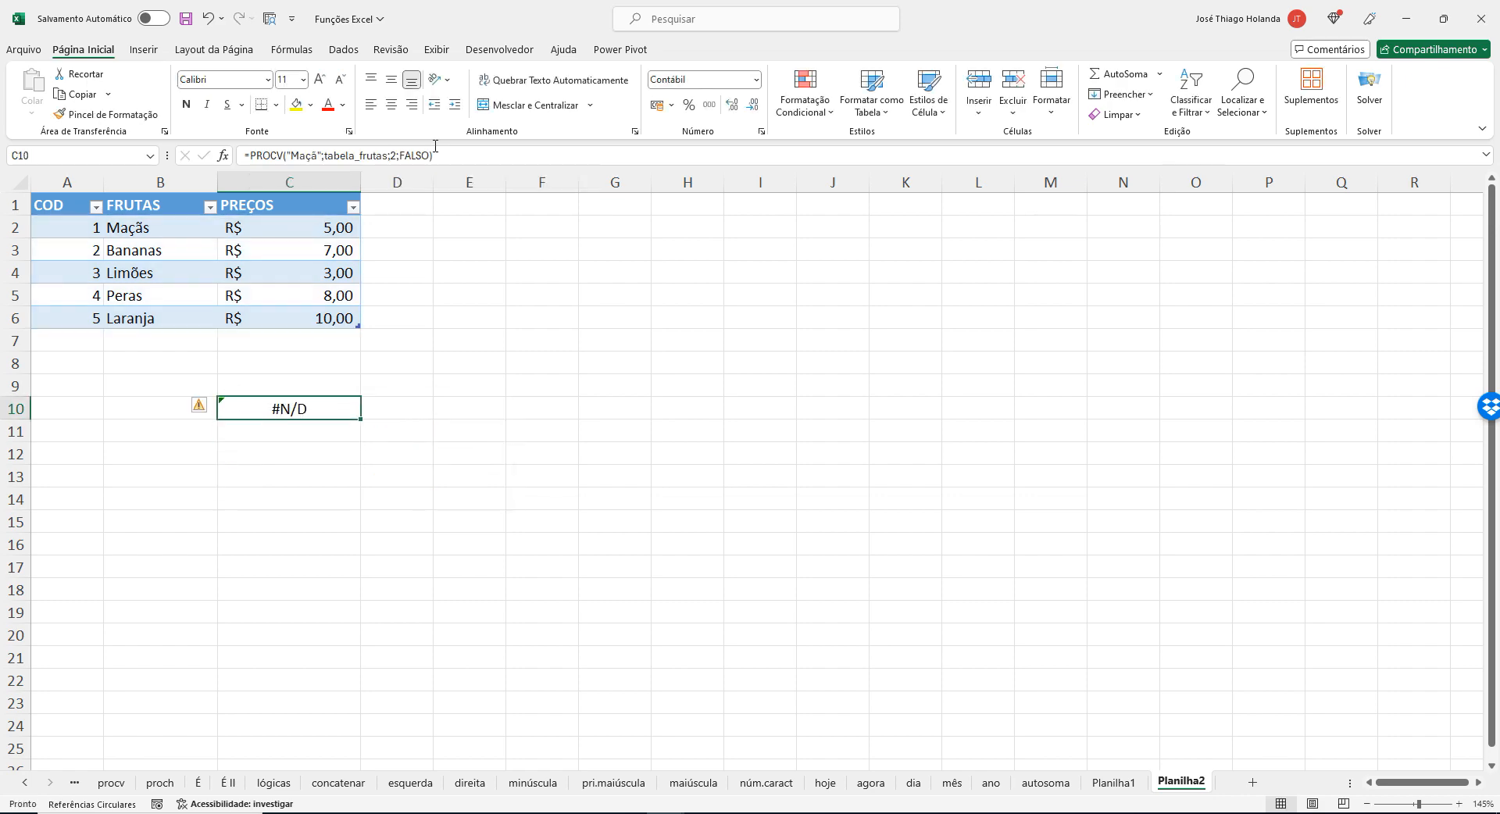
# Correct the lookup value in C10's PROCV formula to "Maçãs".
pyautogui.click(318, 157)
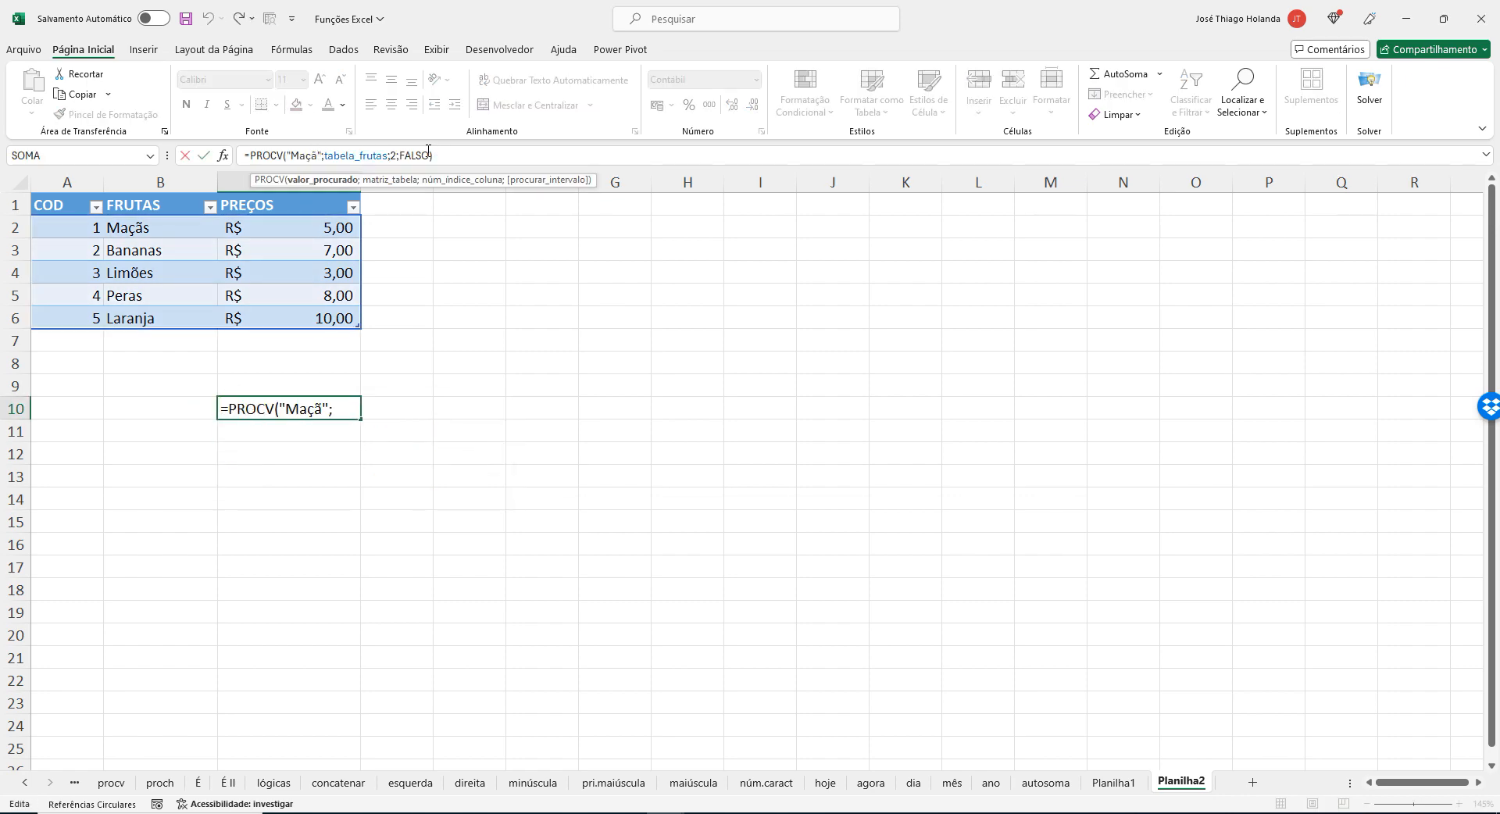
pyautogui.write('s')
pyautogui.press('Return')
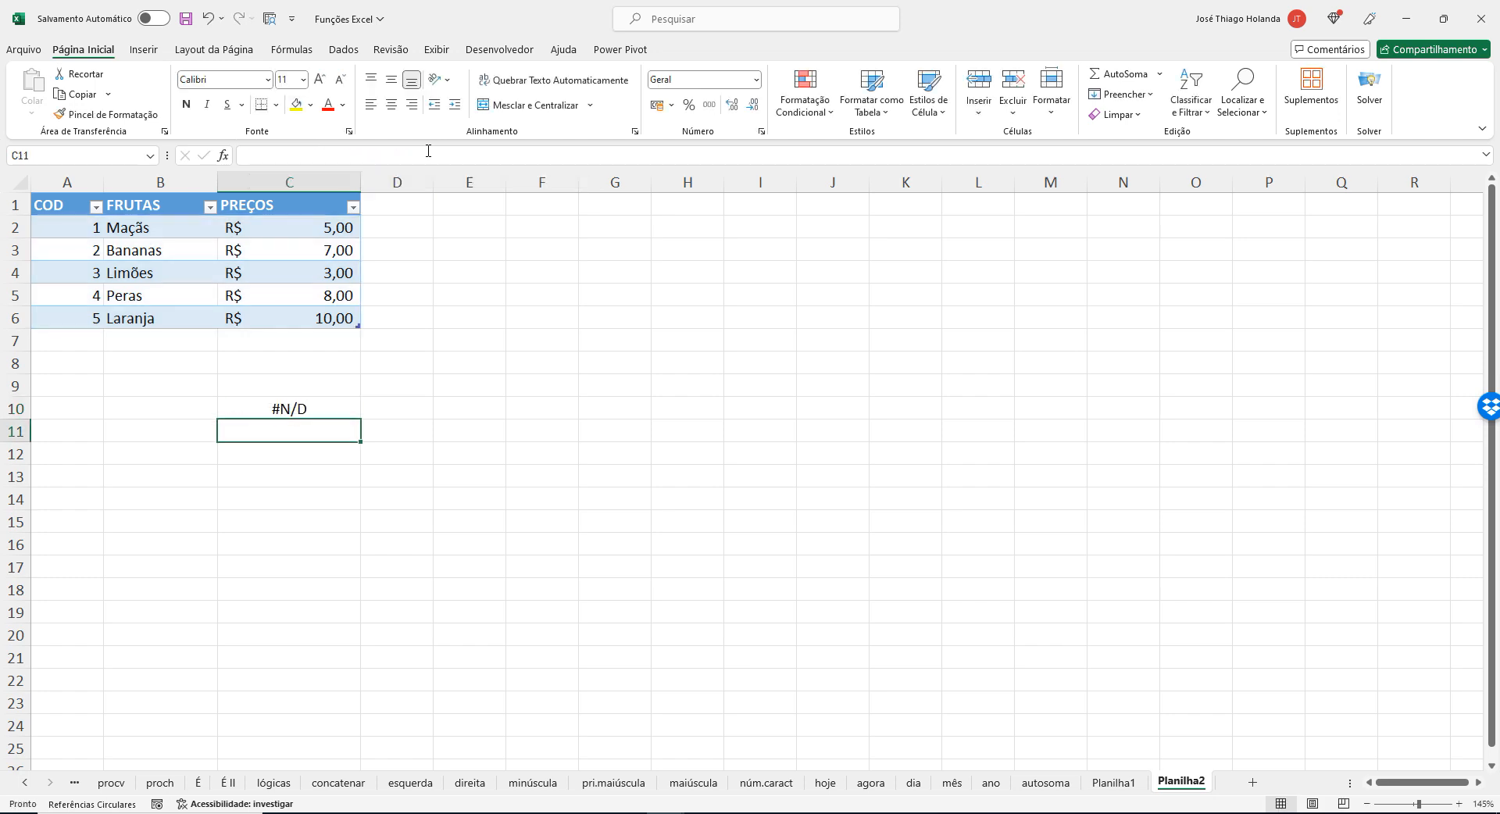
# Copy the PROCV formula from C10 and paste it below the ÍNDICE line in the Notepad formula list.
pyautogui.click(335, 409)
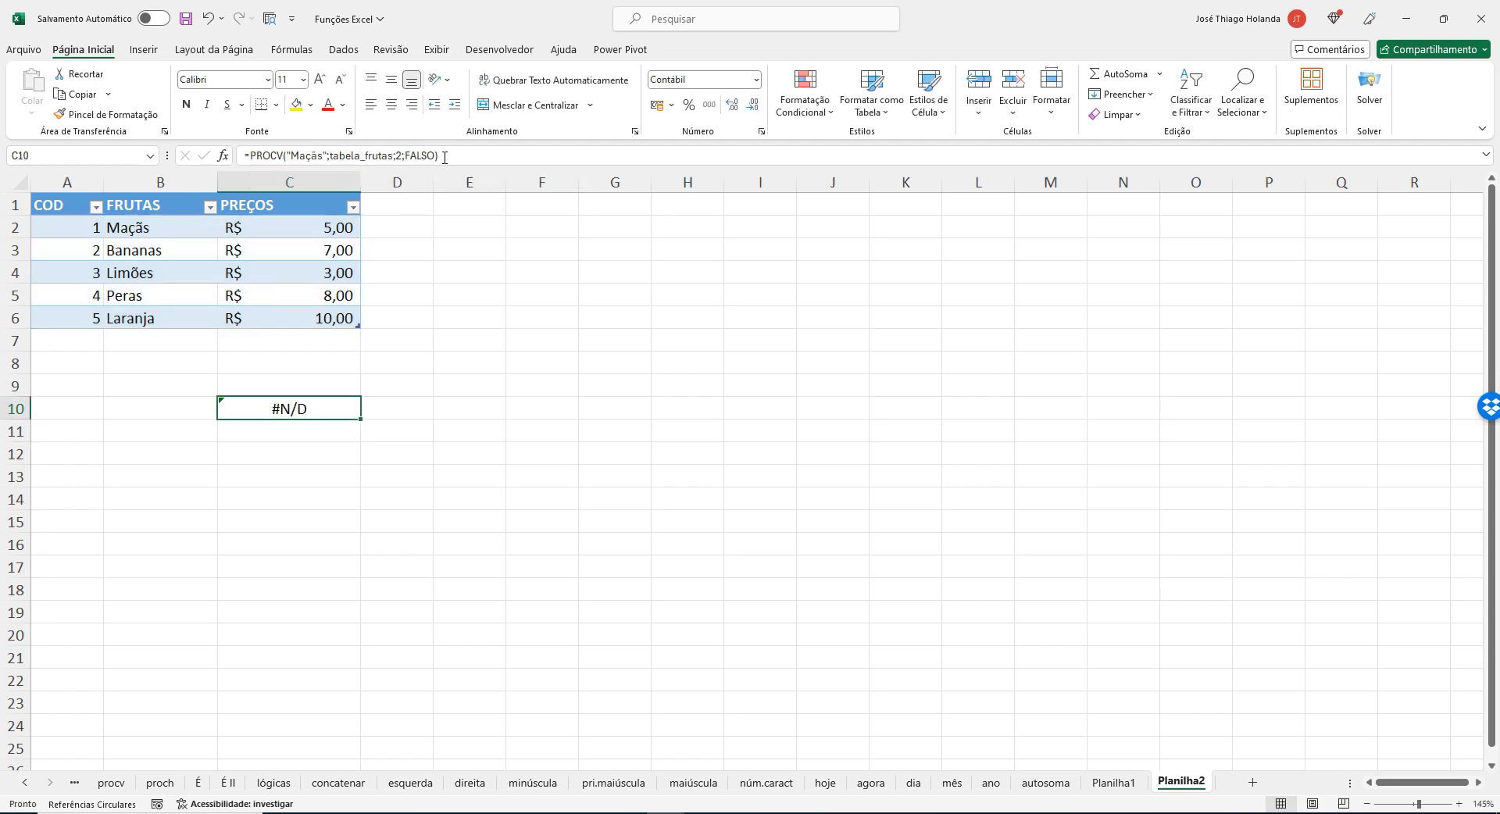
pyautogui.moveTo(439, 156); pyautogui.dragTo(154, 160)
pyautogui.hotkey('ctrl', 'c')
pyautogui.press('Return')
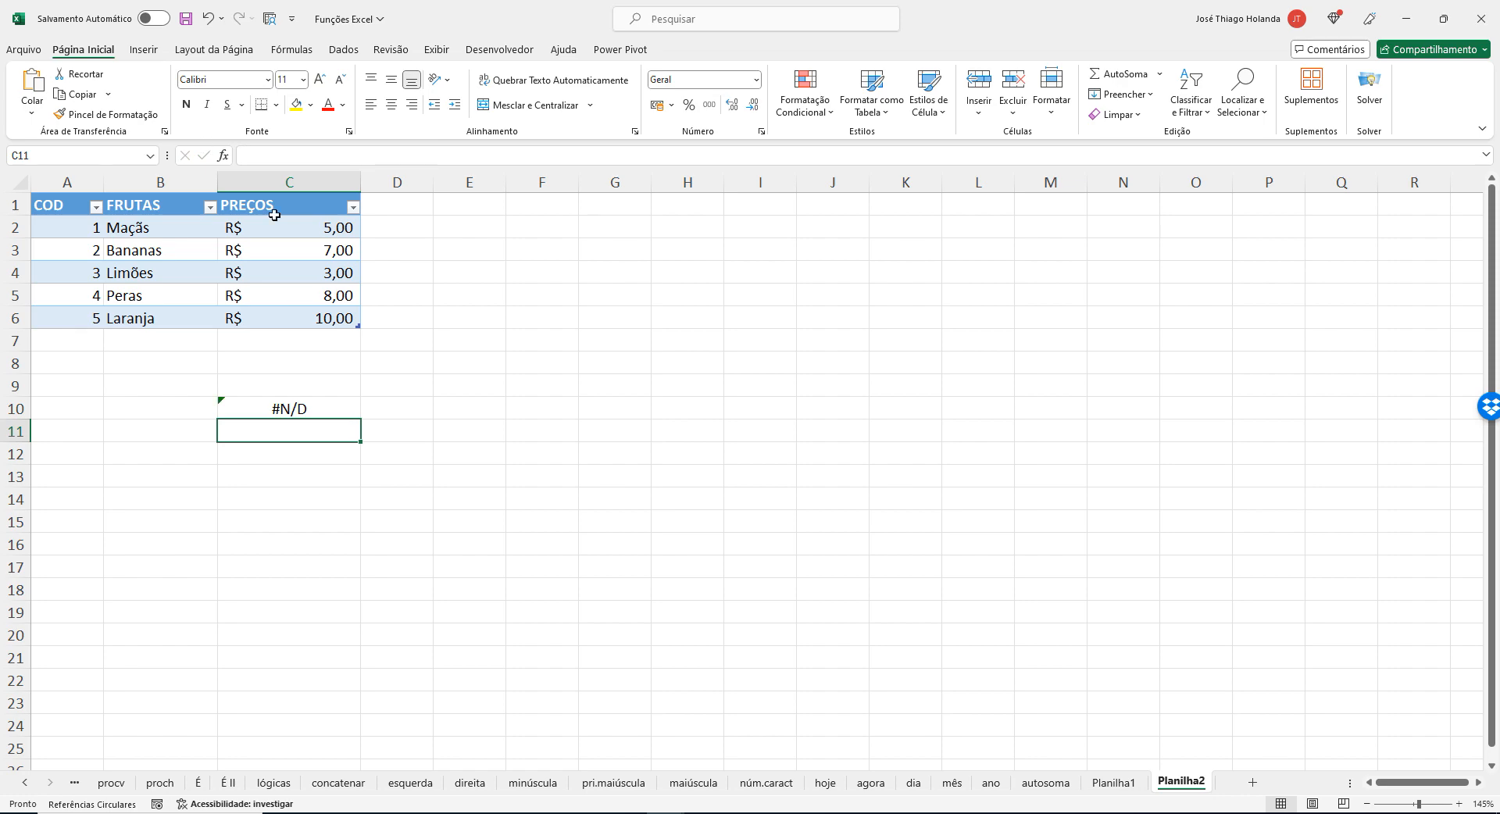
pyautogui.moveTo(645, 809)
pyautogui.click(715, 750)
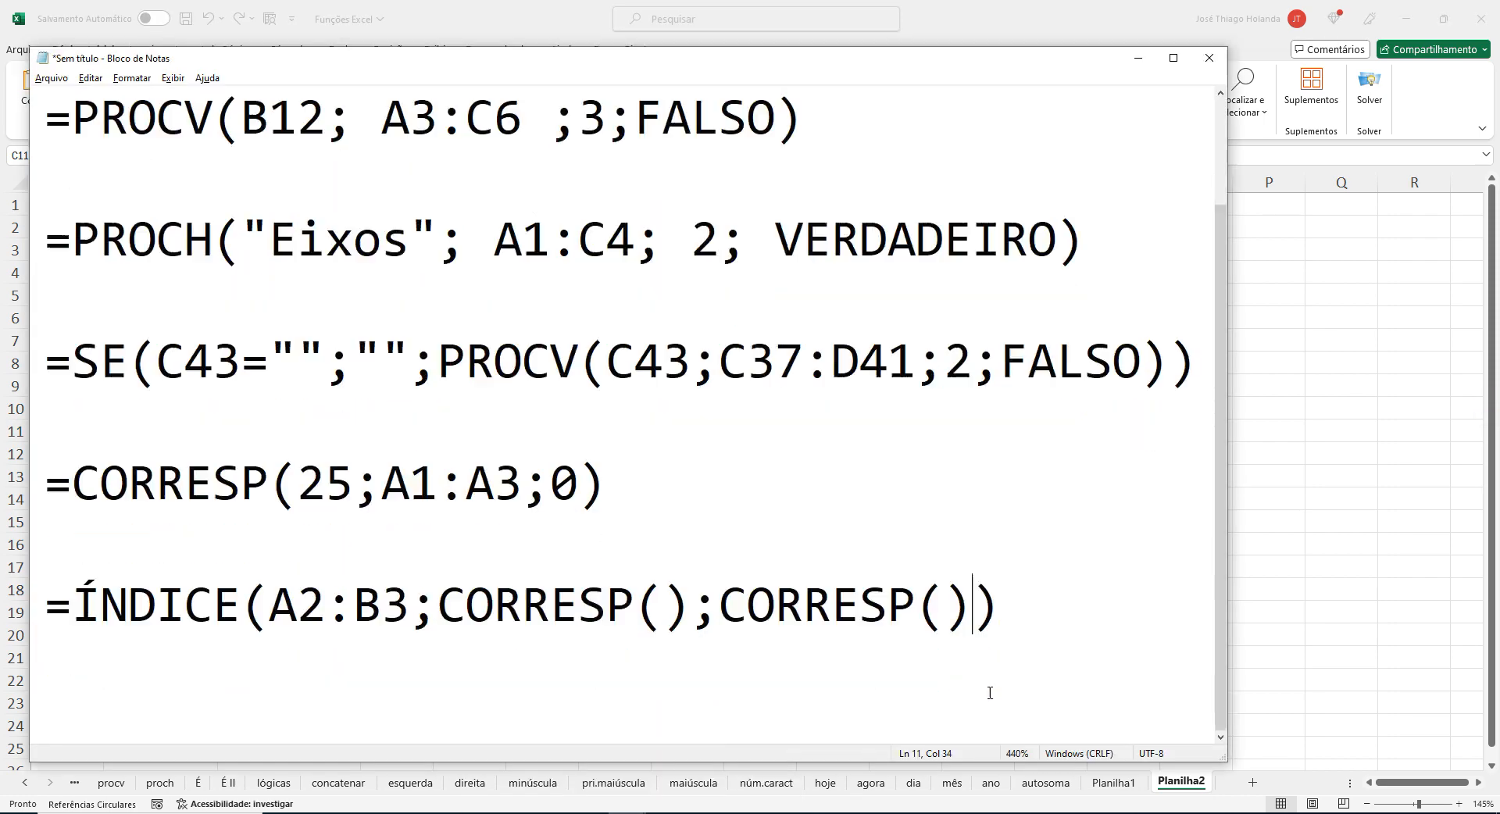
pyautogui.press('Return')
pyautogui.press('Return')
pyautogui.hotkey('ctrl', 'v')
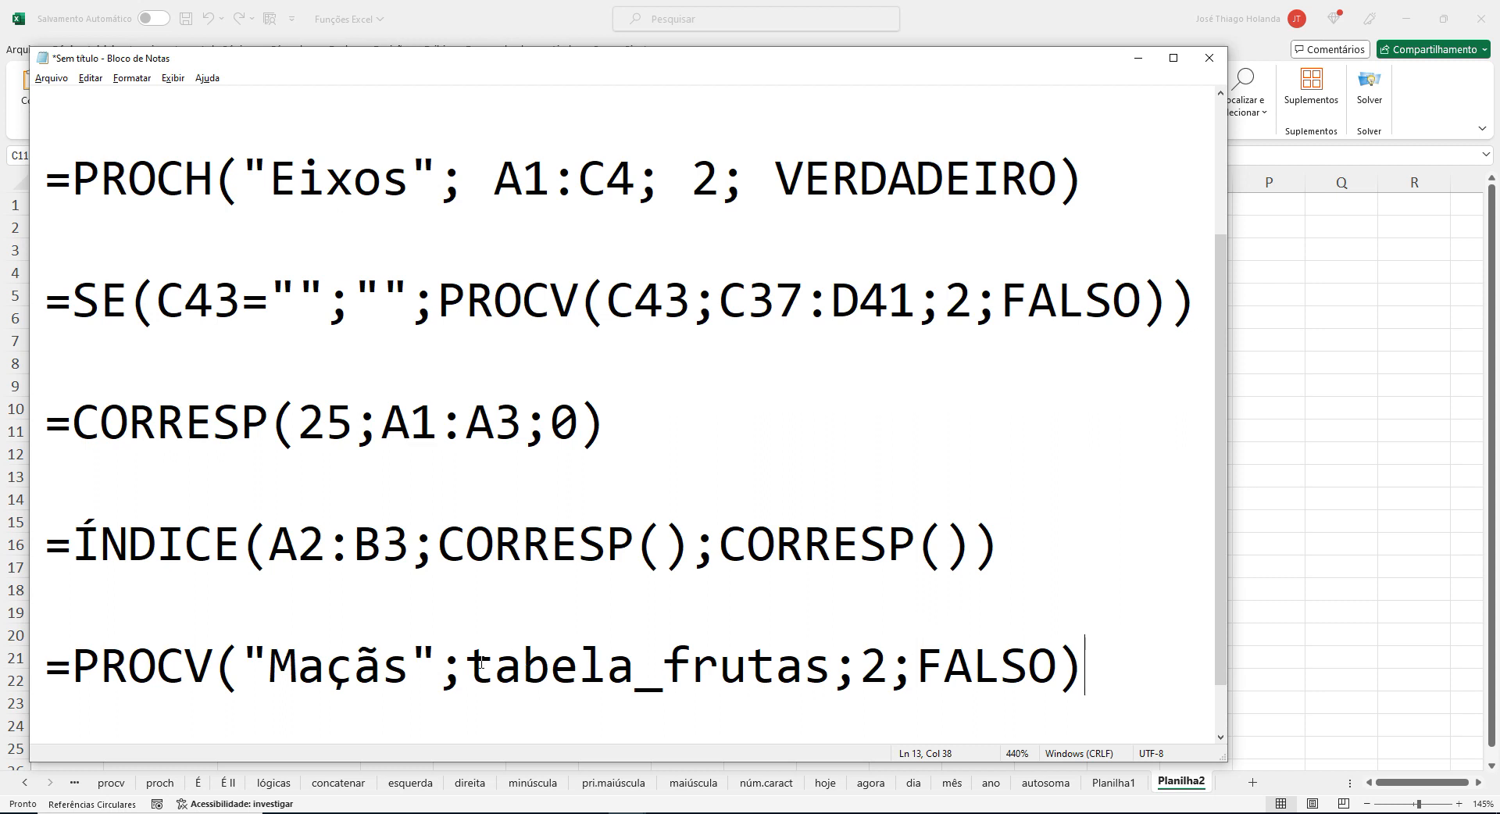
# Highlight the tabela_frutas and "Maçãs" arguments in the pasted PROCV formula, then switch back to Excel and select B3.
pyautogui.moveTo(478, 662); pyautogui.dragTo(833, 654)
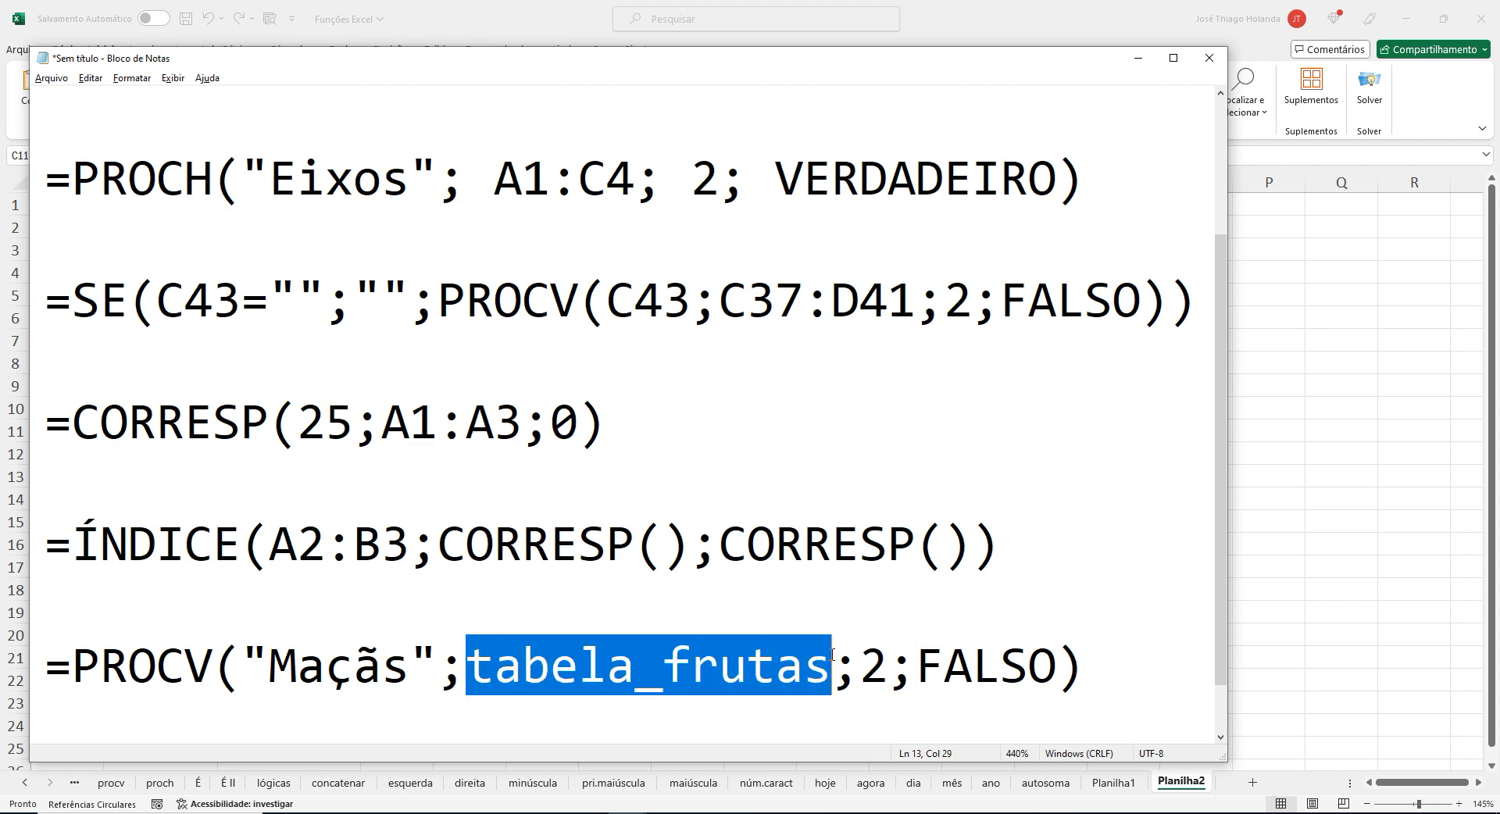
pyautogui.doubleClick(297, 671)
pyautogui.click(297, 671)
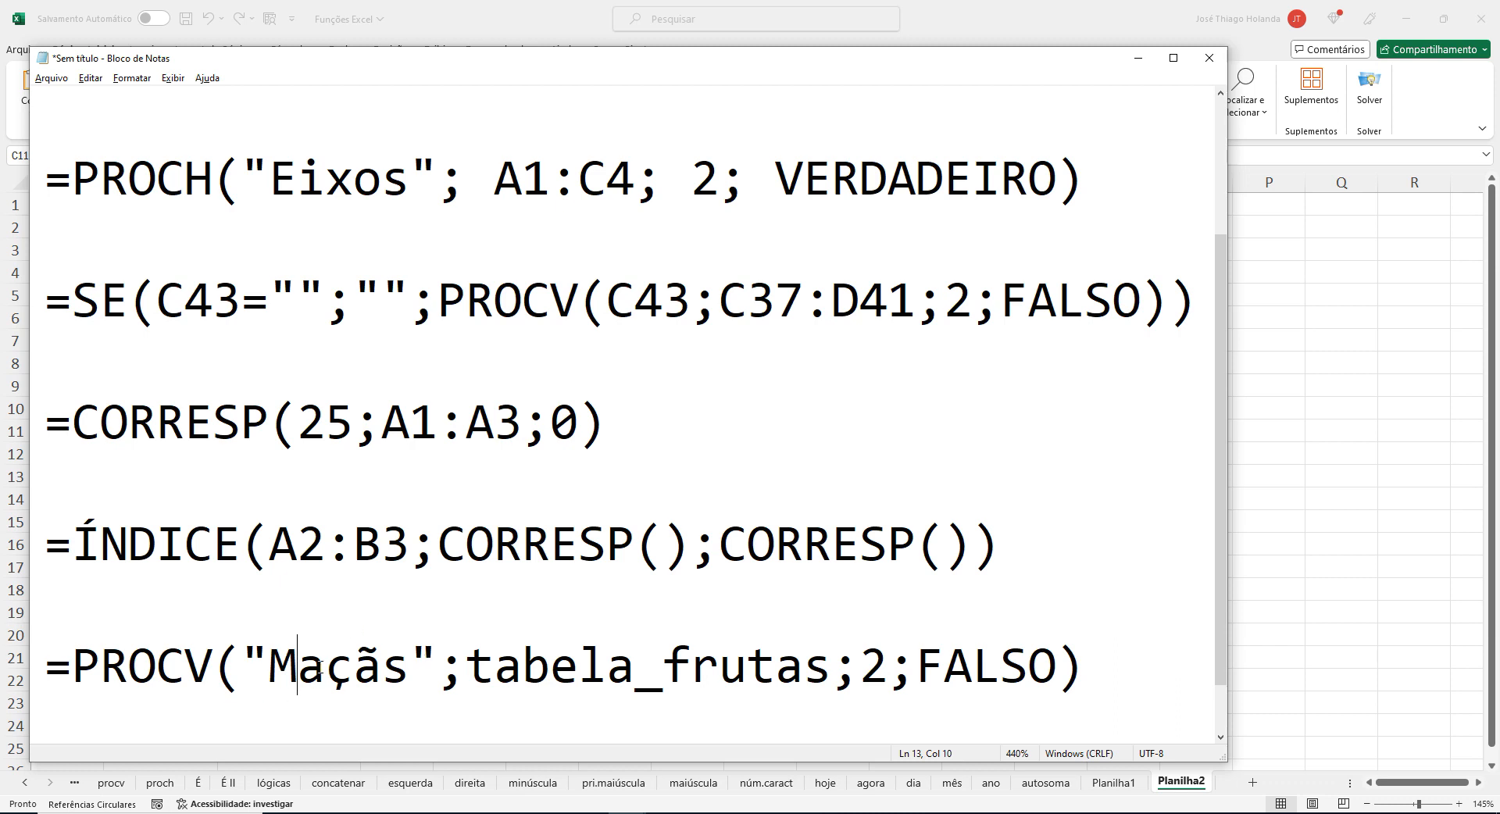
pyautogui.press('Right')
pyautogui.moveTo(272, 663); pyautogui.dragTo(831, 663)
pyautogui.click(500, 648)
pyautogui.hotkey('alt', 'Tab')
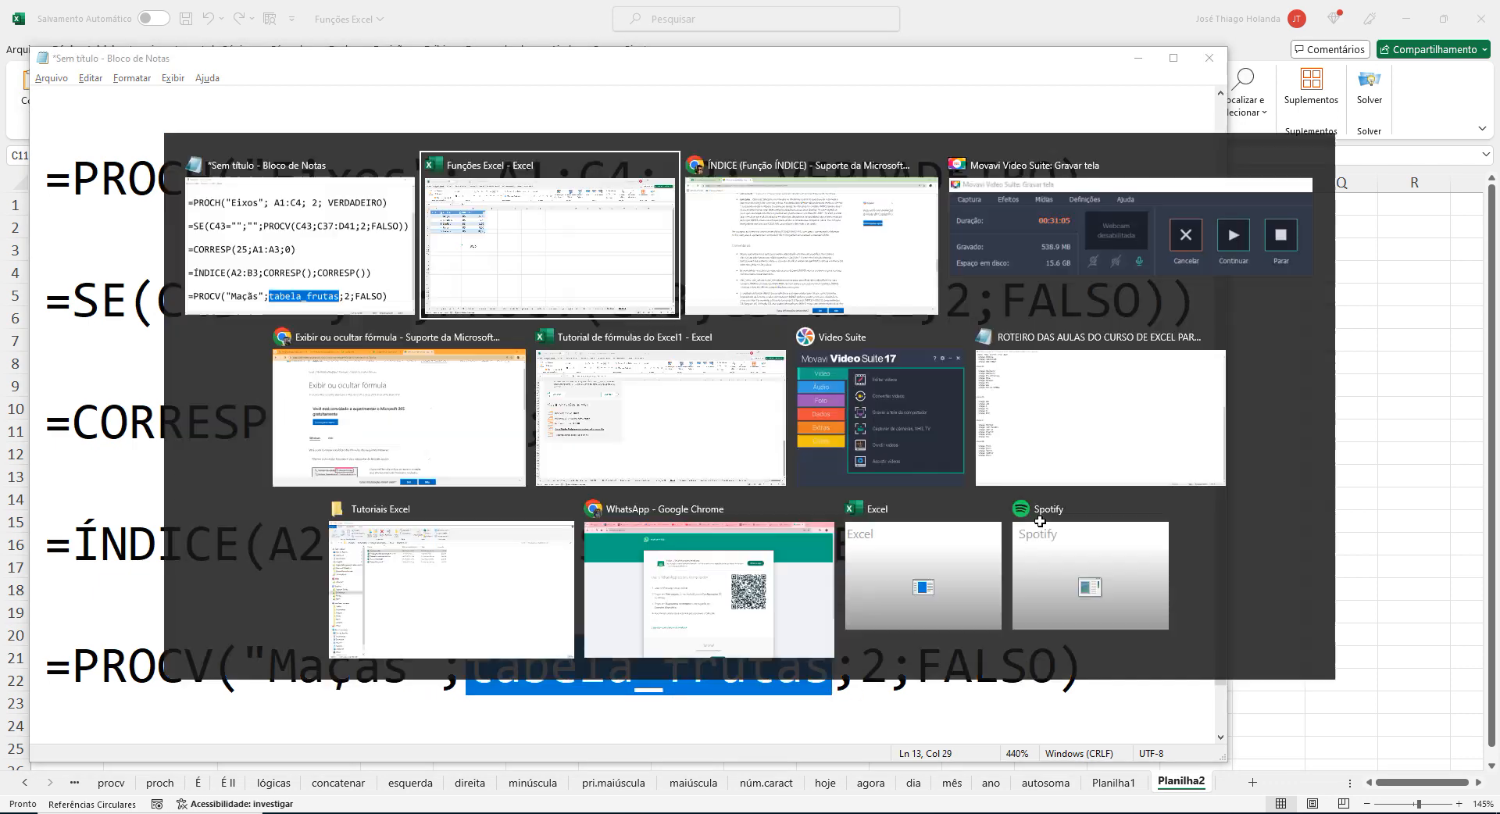
pyautogui.click(161, 249)
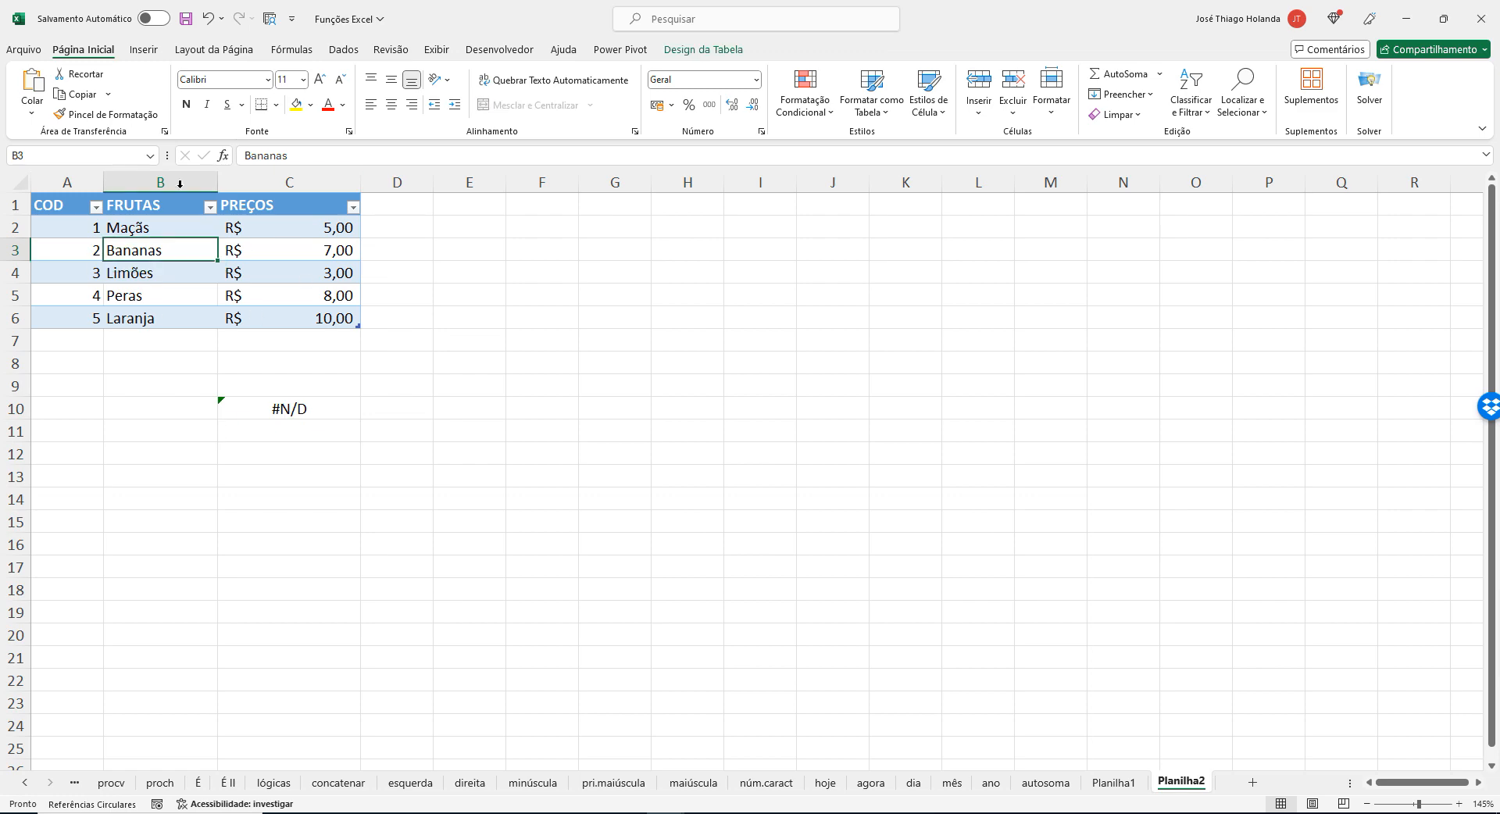
# Review the fruit table's name and its COD column against the PROCV formula in C10 and in the Notepad list.
pyautogui.click(703, 50)
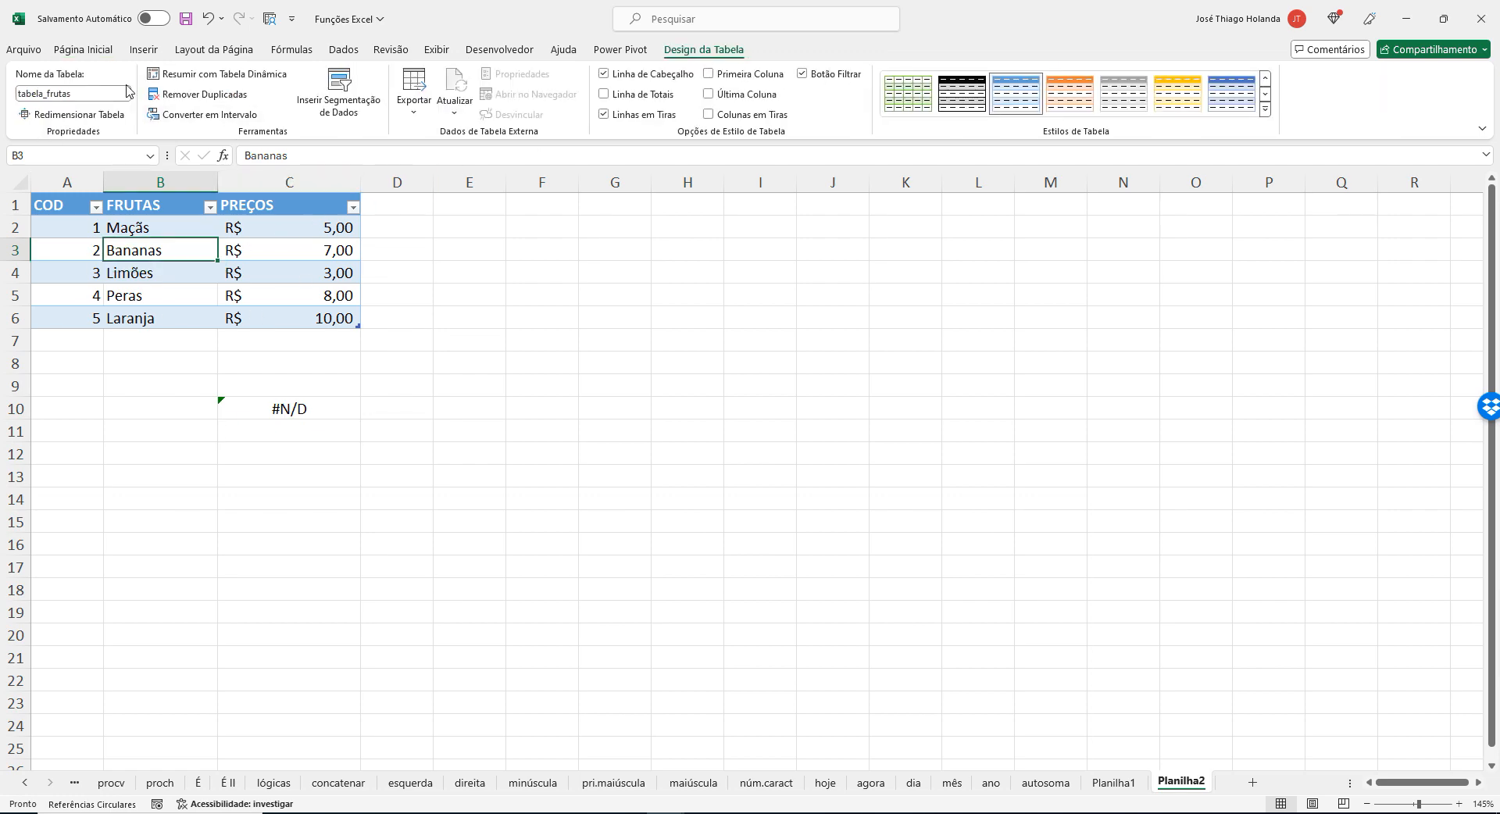
pyautogui.click(636, 367)
pyautogui.click(279, 397)
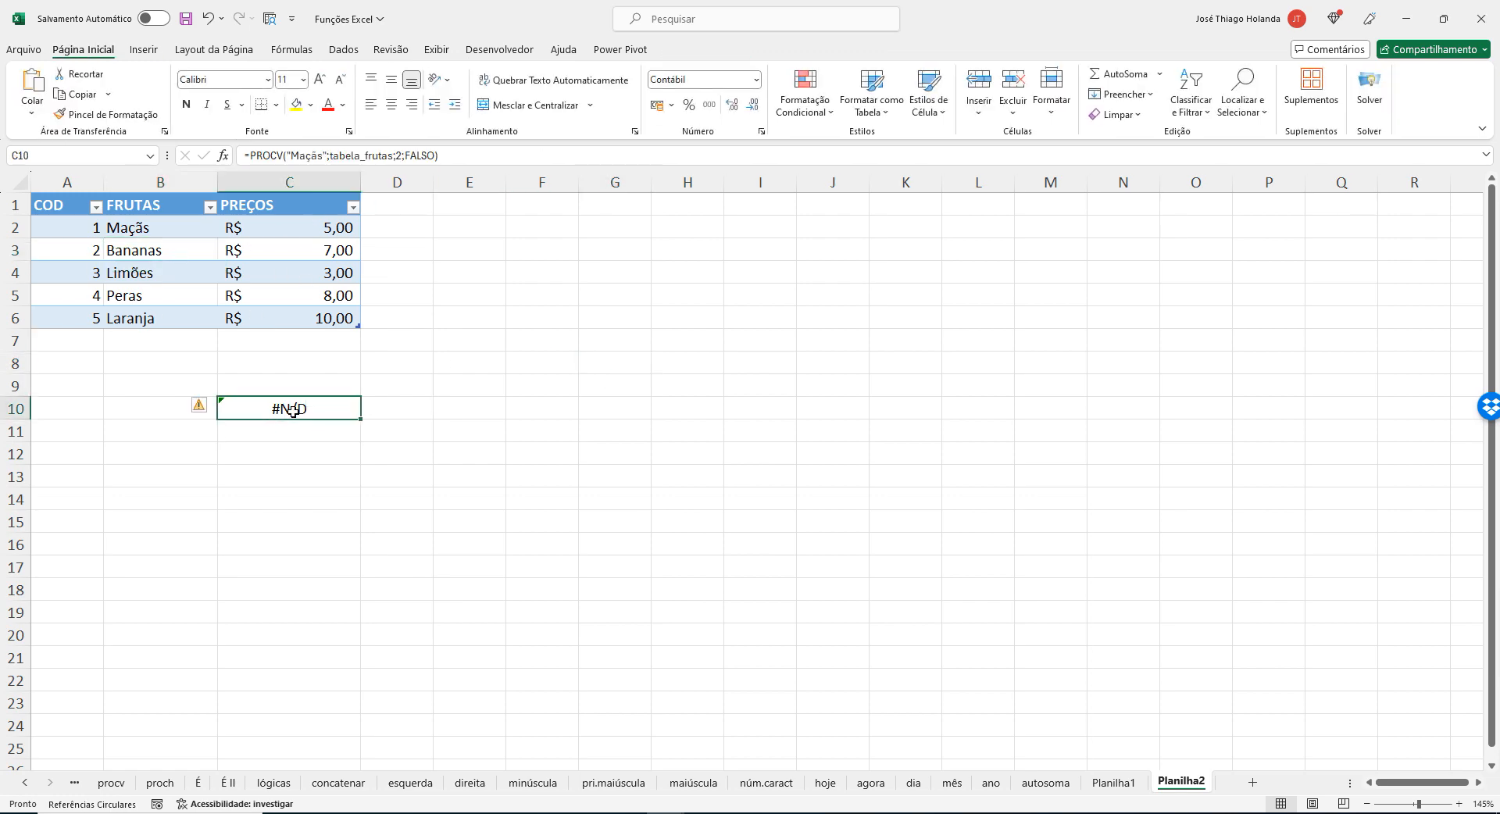
pyautogui.click(66, 182)
pyautogui.moveTo(67, 226); pyautogui.dragTo(70, 328)
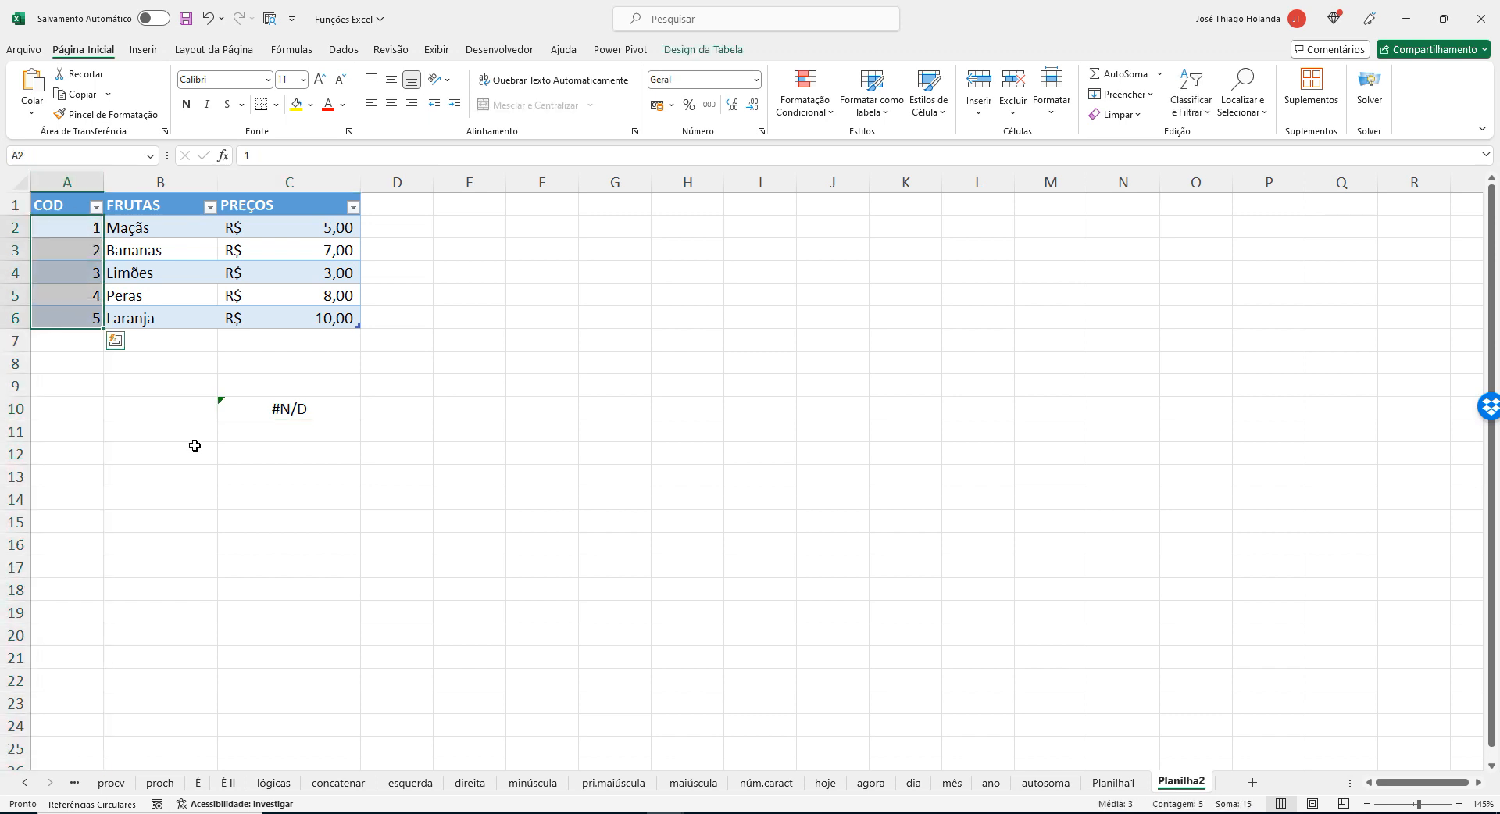
pyautogui.moveTo(68, 202); pyautogui.dragTo(65, 332)
pyautogui.click(79, 312)
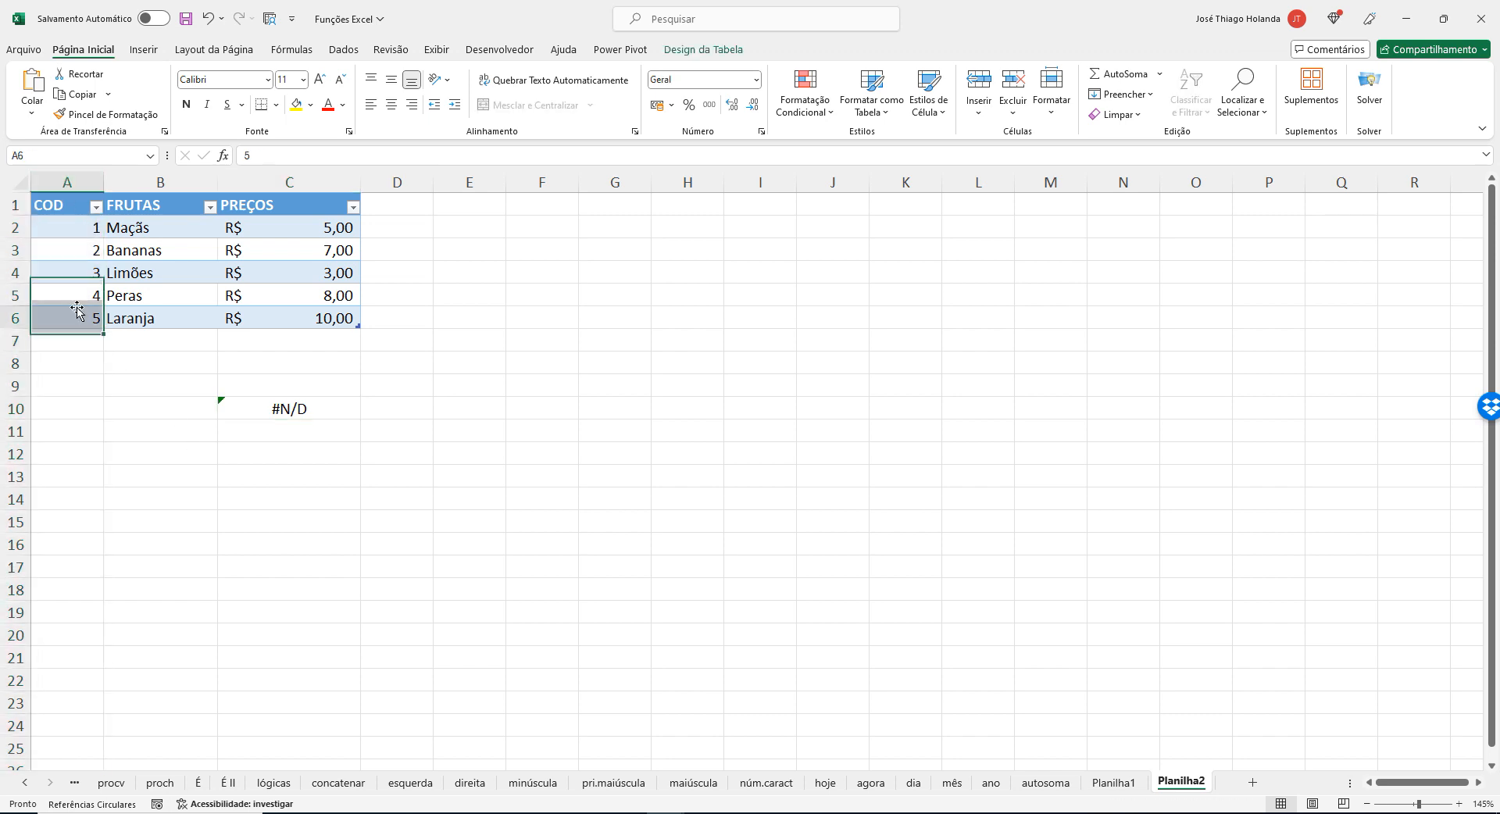
pyautogui.hotkey('alt', 'Tab')
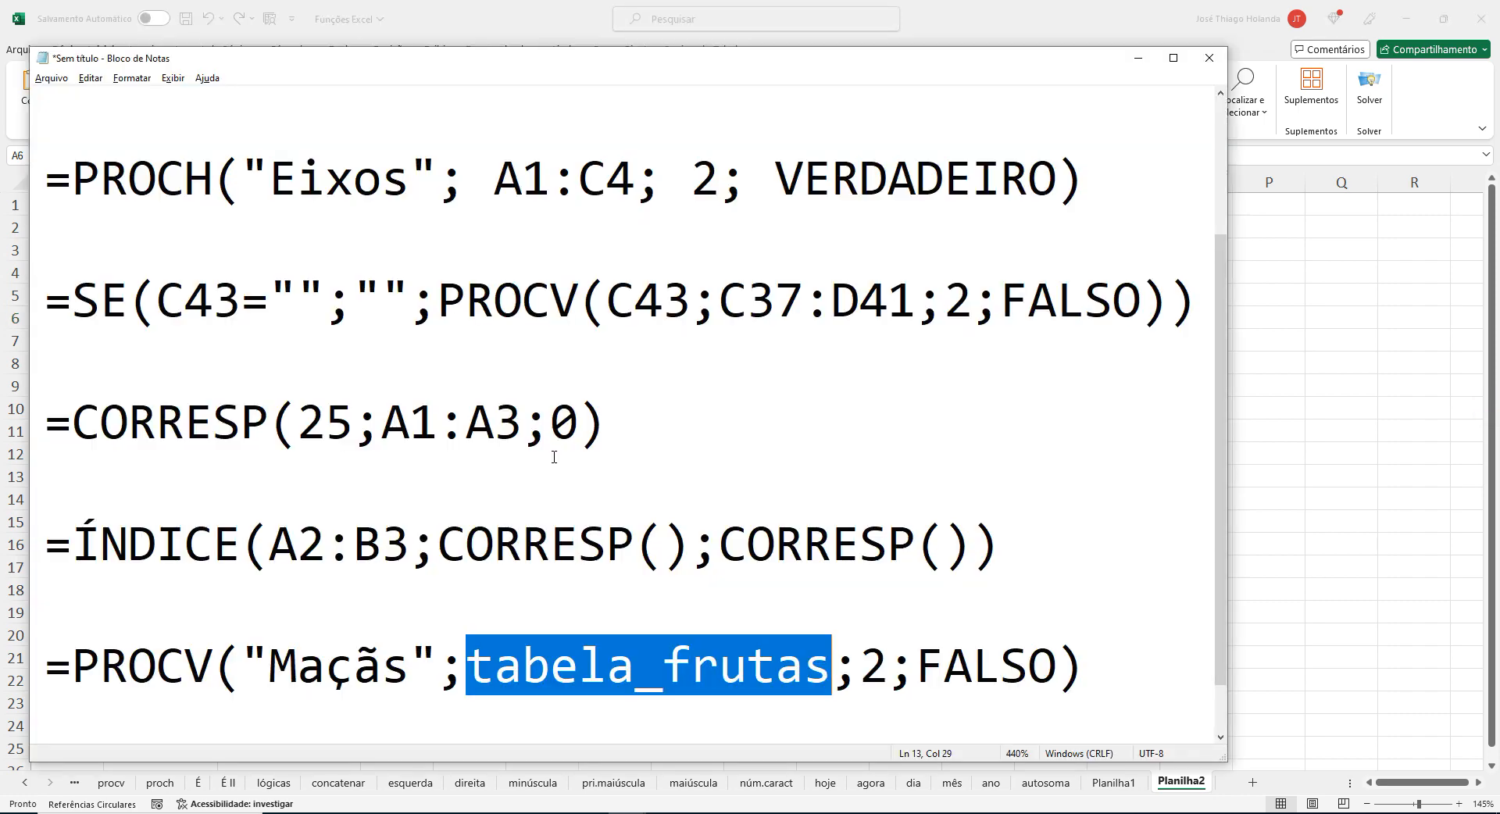
pyautogui.hotkey('alt', 'Tab')
pyautogui.click(326, 403)
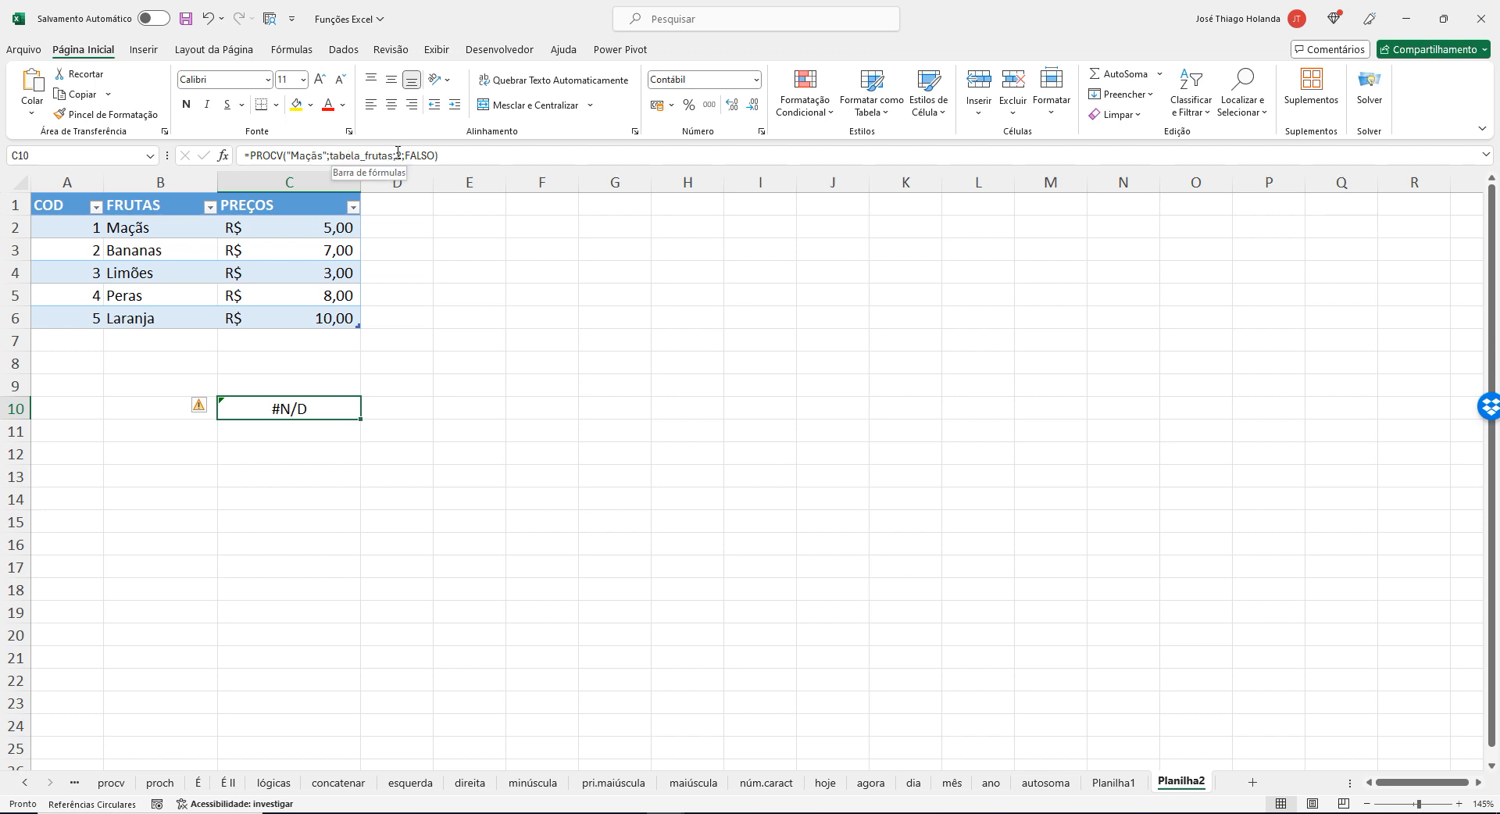
# Enter the formula =CORRESP("maçãs";tabela_frutas;0) in cell C11, using exact match.
pyautogui.click(301, 432)
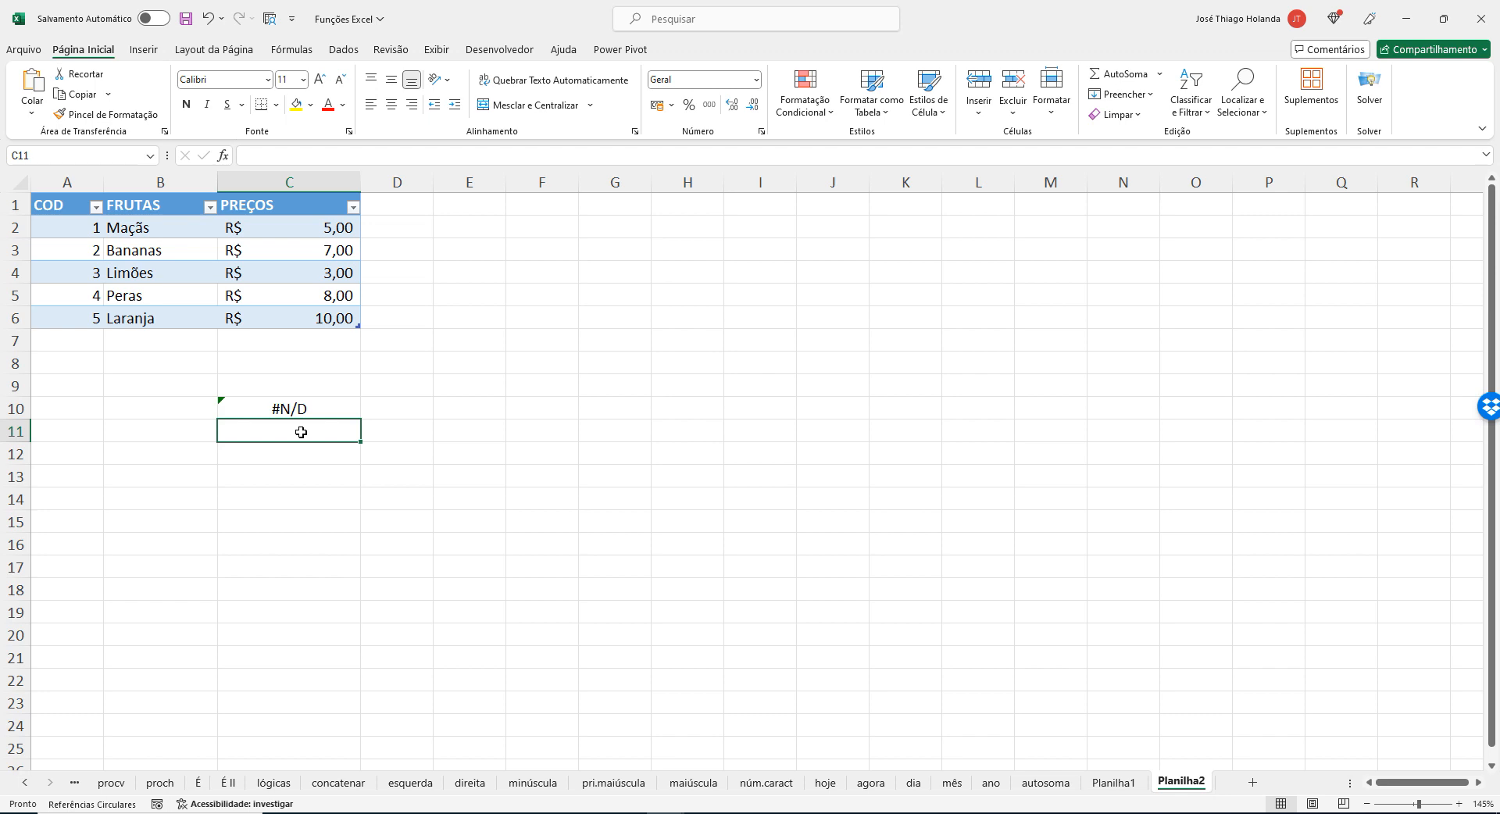
pyautogui.write('=corre')
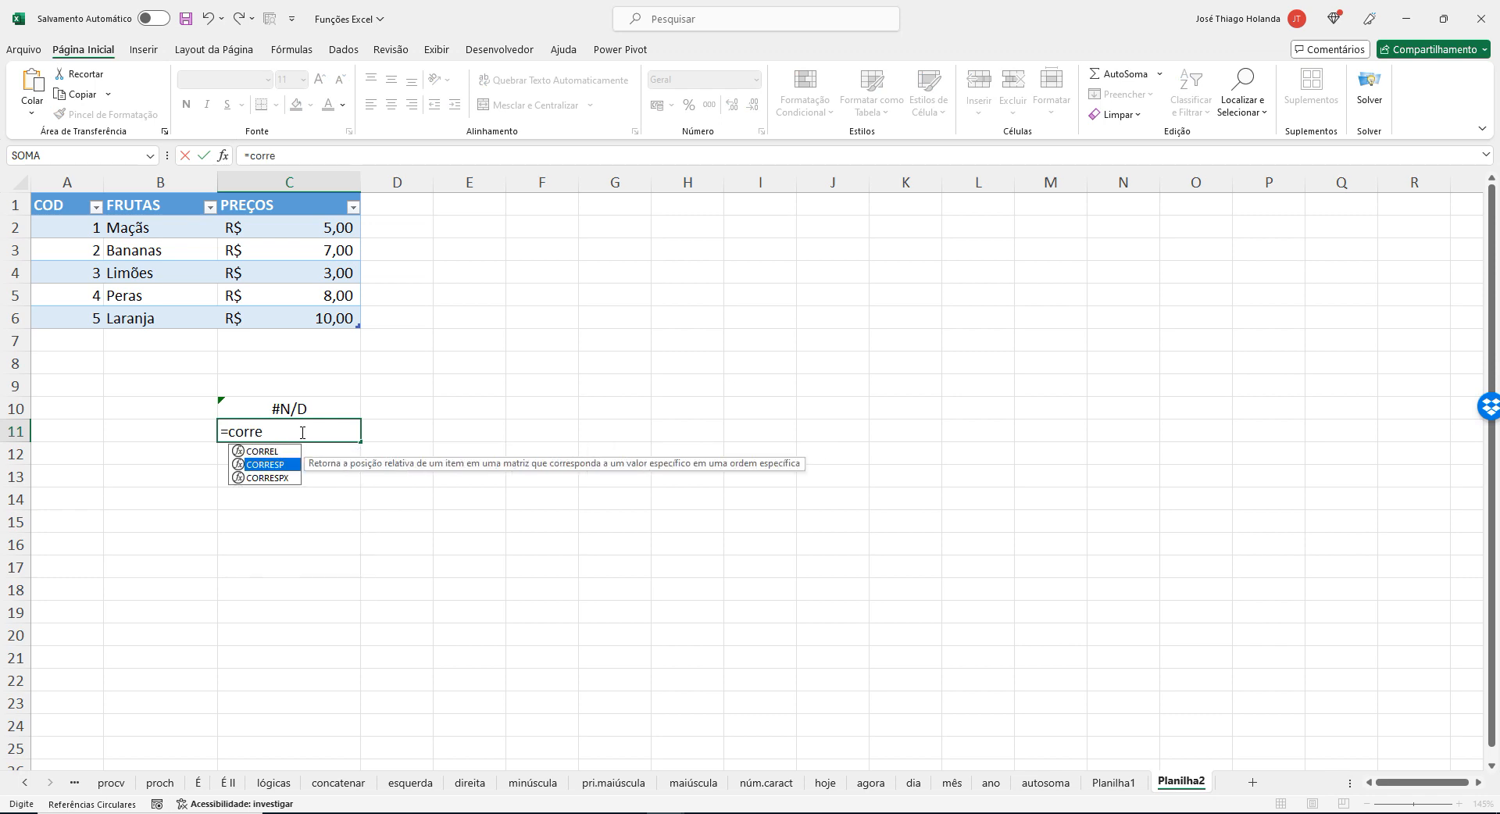
pyautogui.press('Tab')
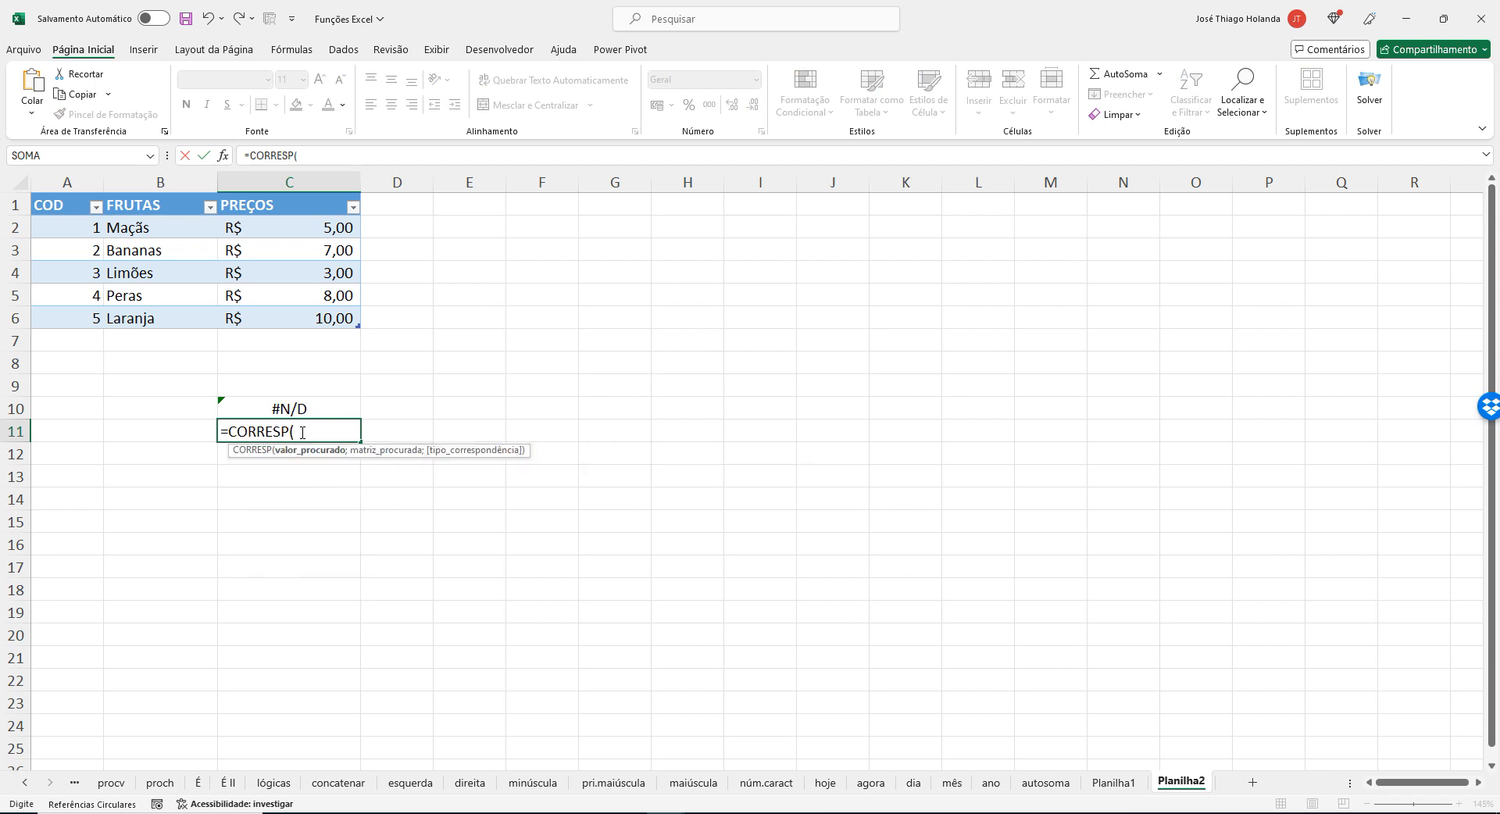
pyautogui.write('"maçãs";')
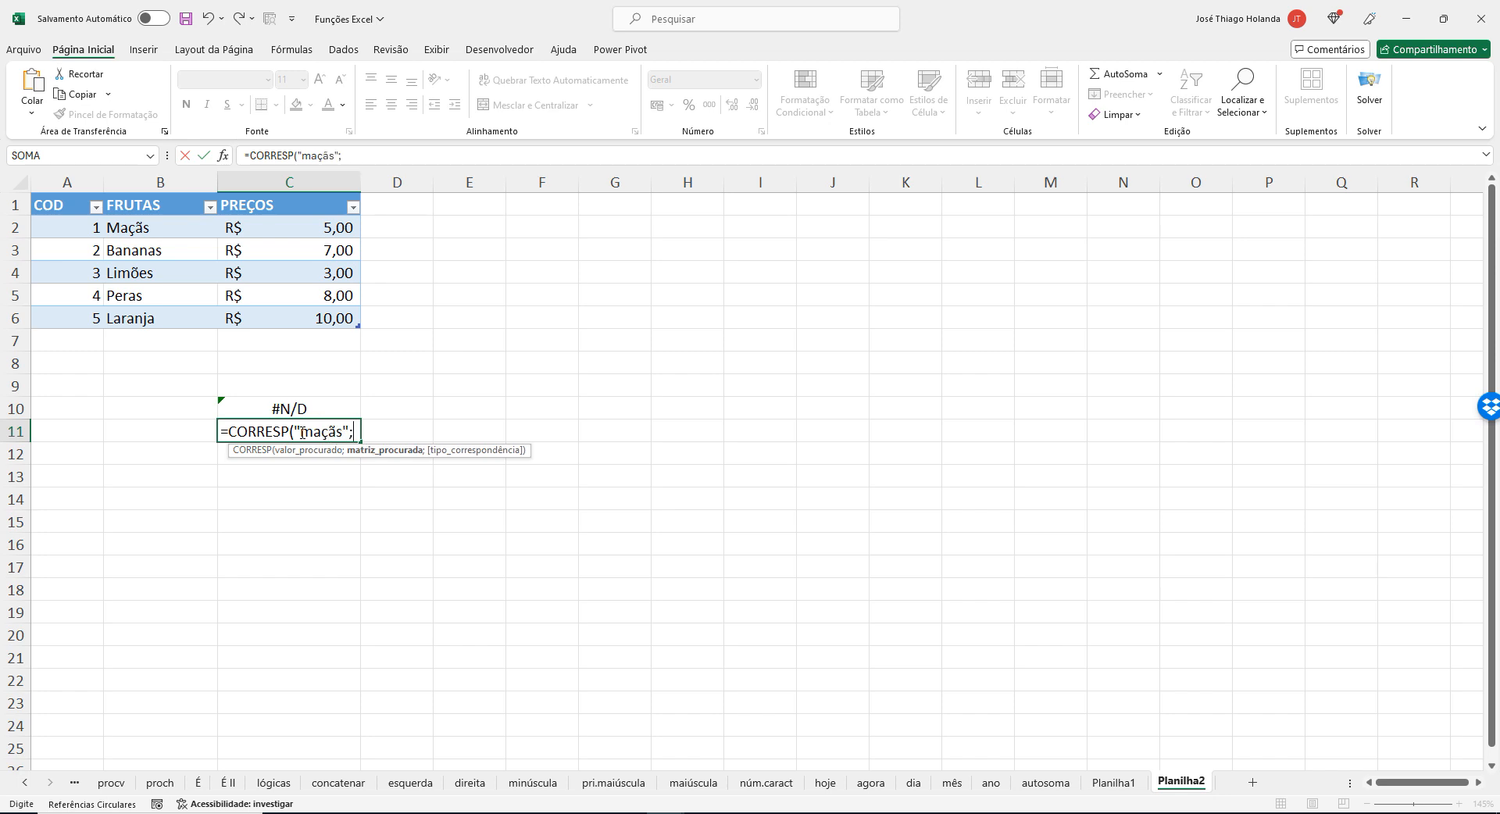
pyautogui.write('ta')
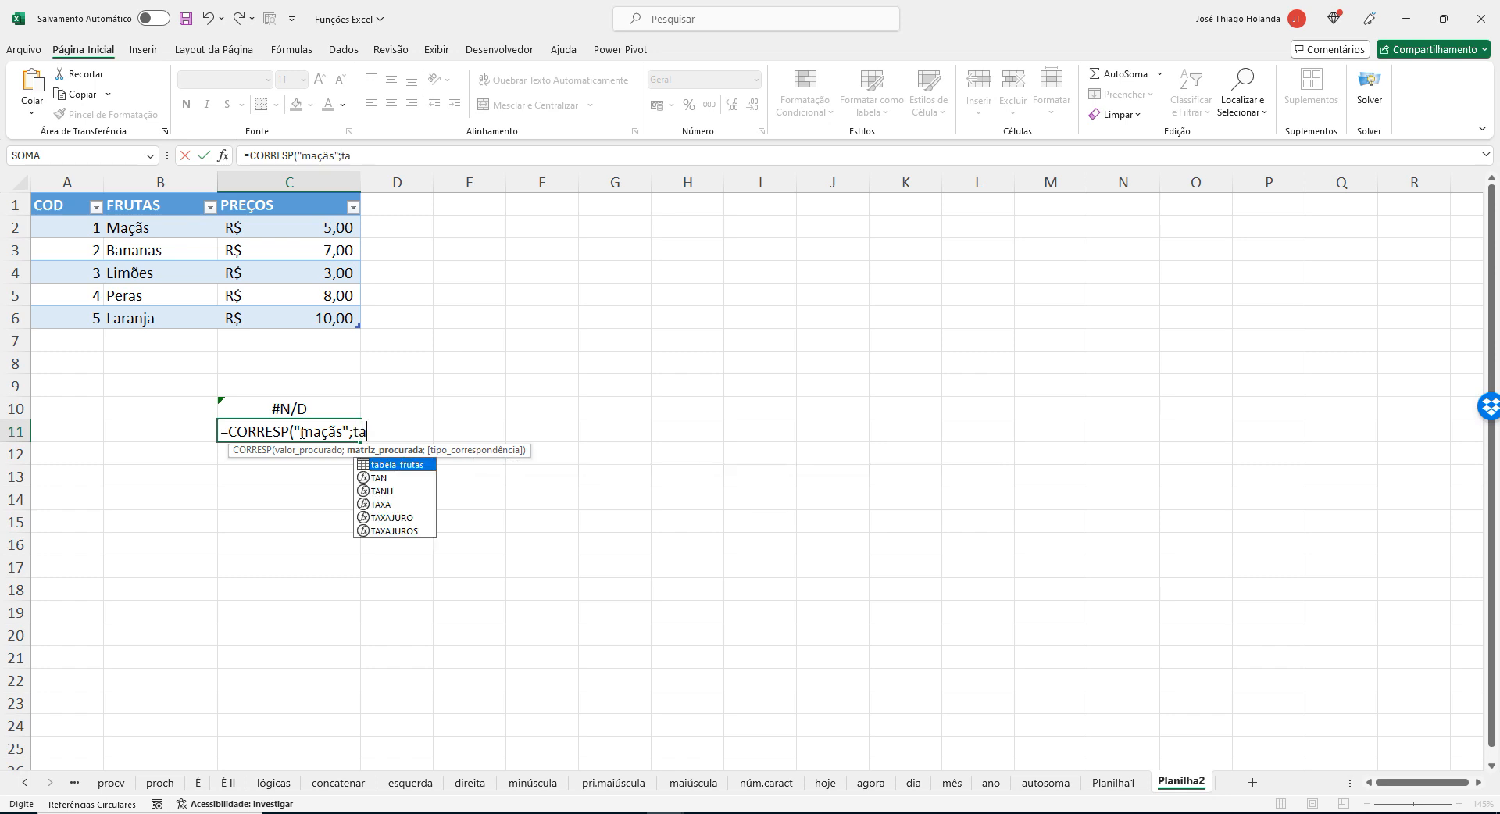
pyautogui.press('Tab')
pyautogui.write(';')
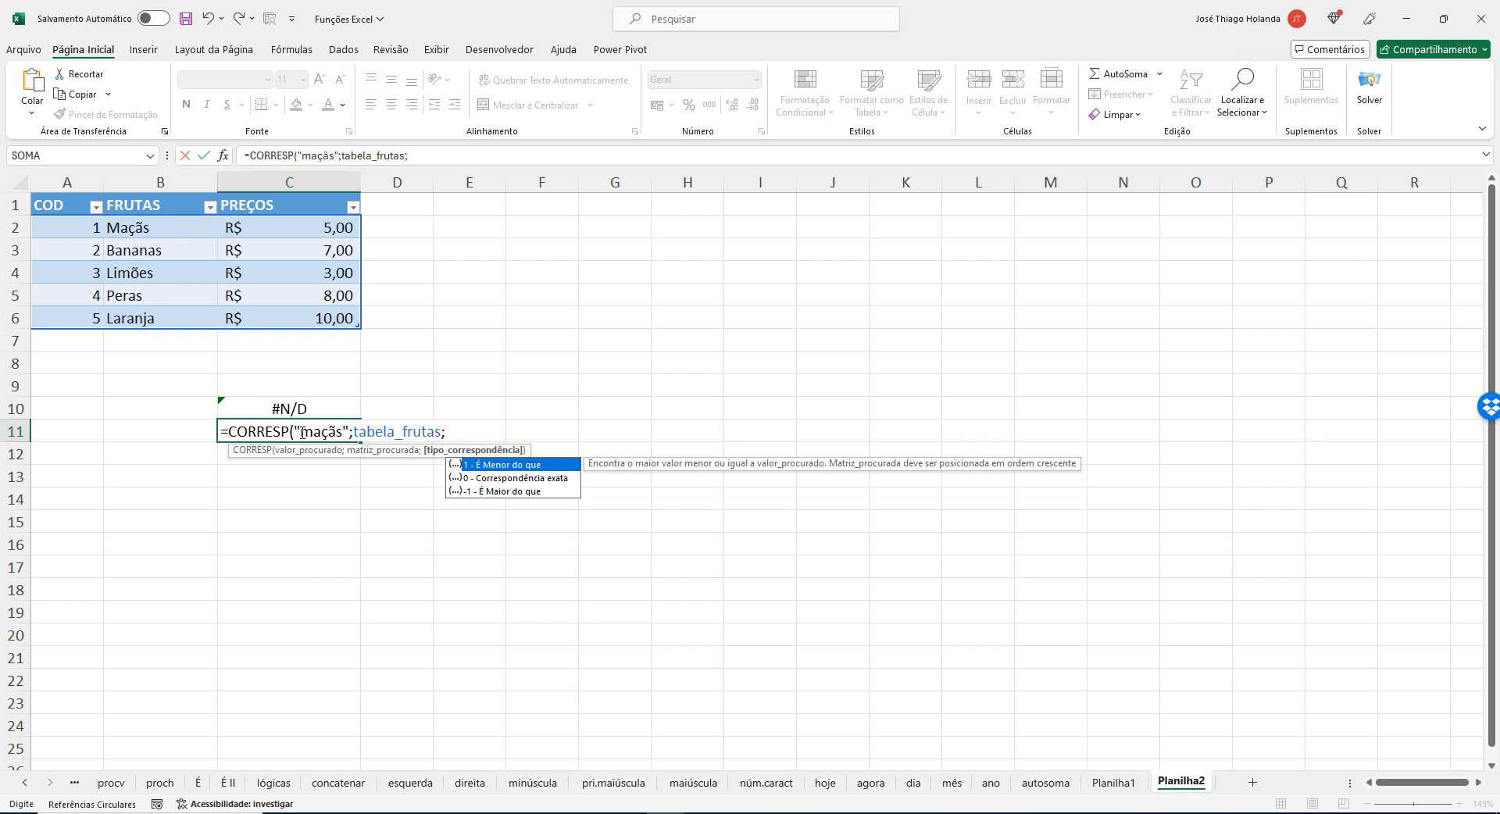
pyautogui.write('0)')
pyautogui.press('Return')
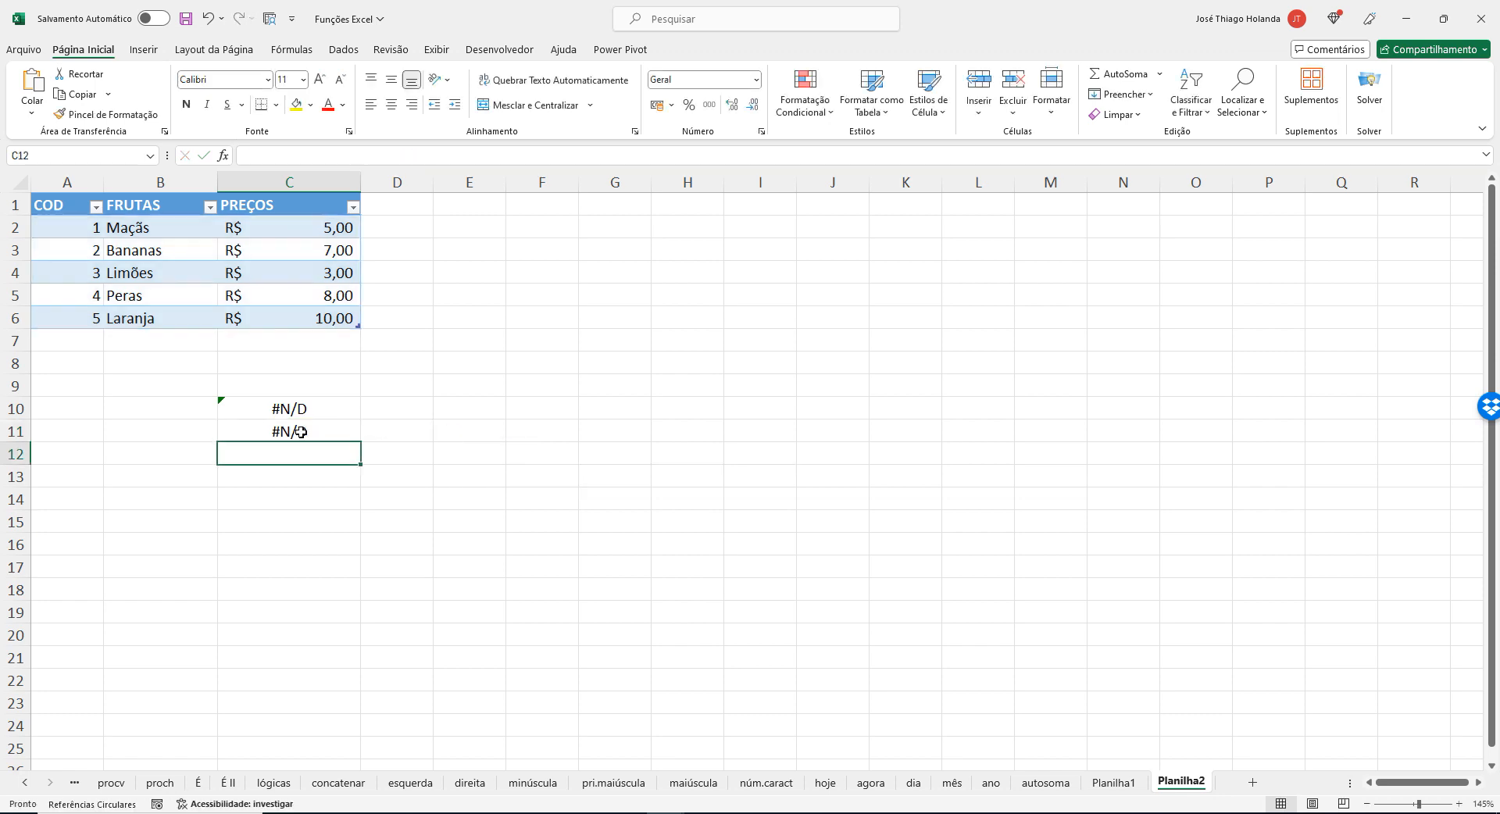
# Compare the CORRESP formula in C11 with the table's COD column, A1:A6.
pyautogui.click(301, 432)
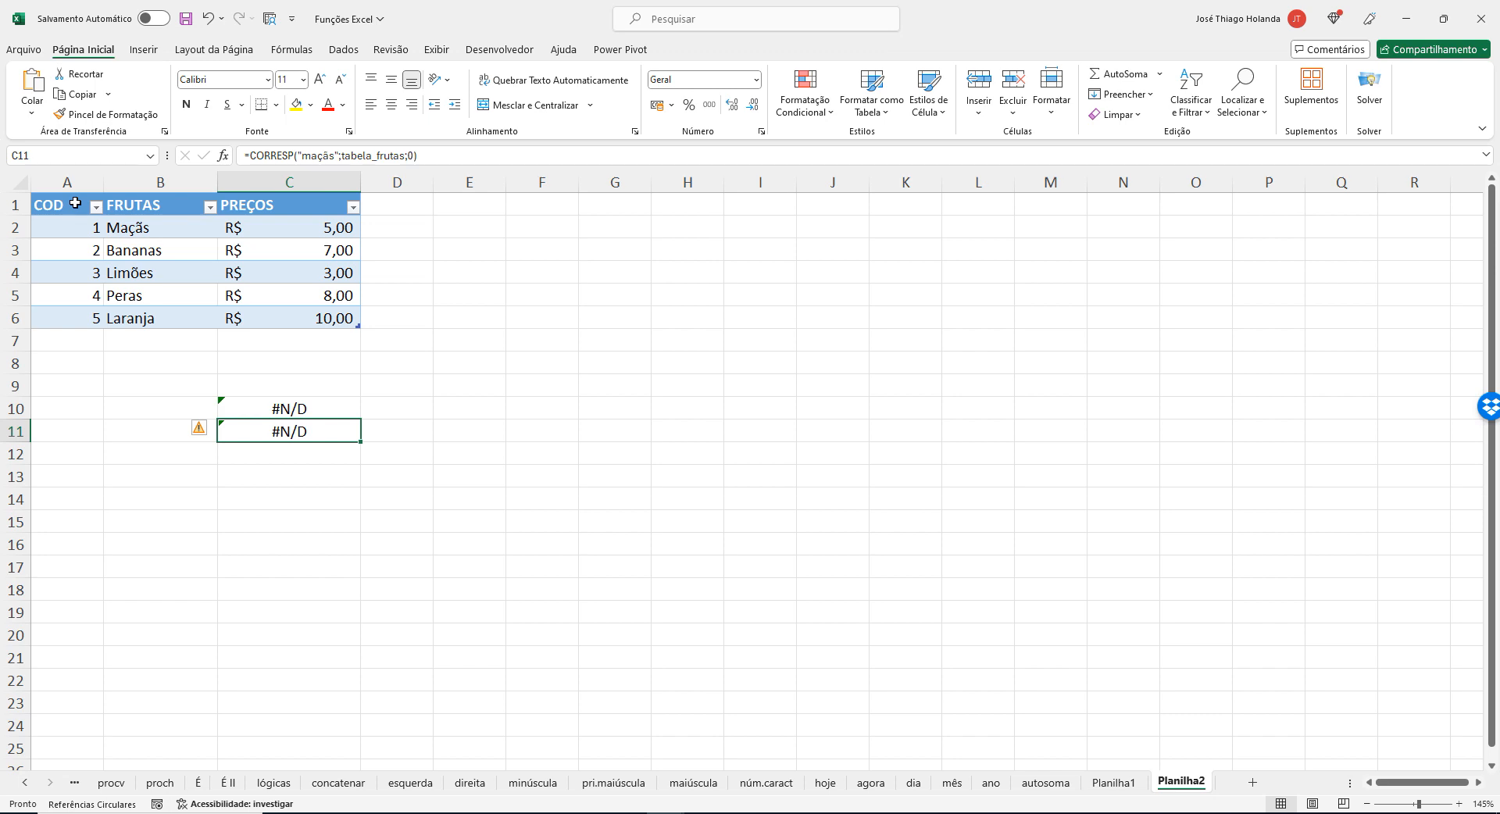
pyautogui.moveTo(75, 203); pyautogui.dragTo(64, 324)
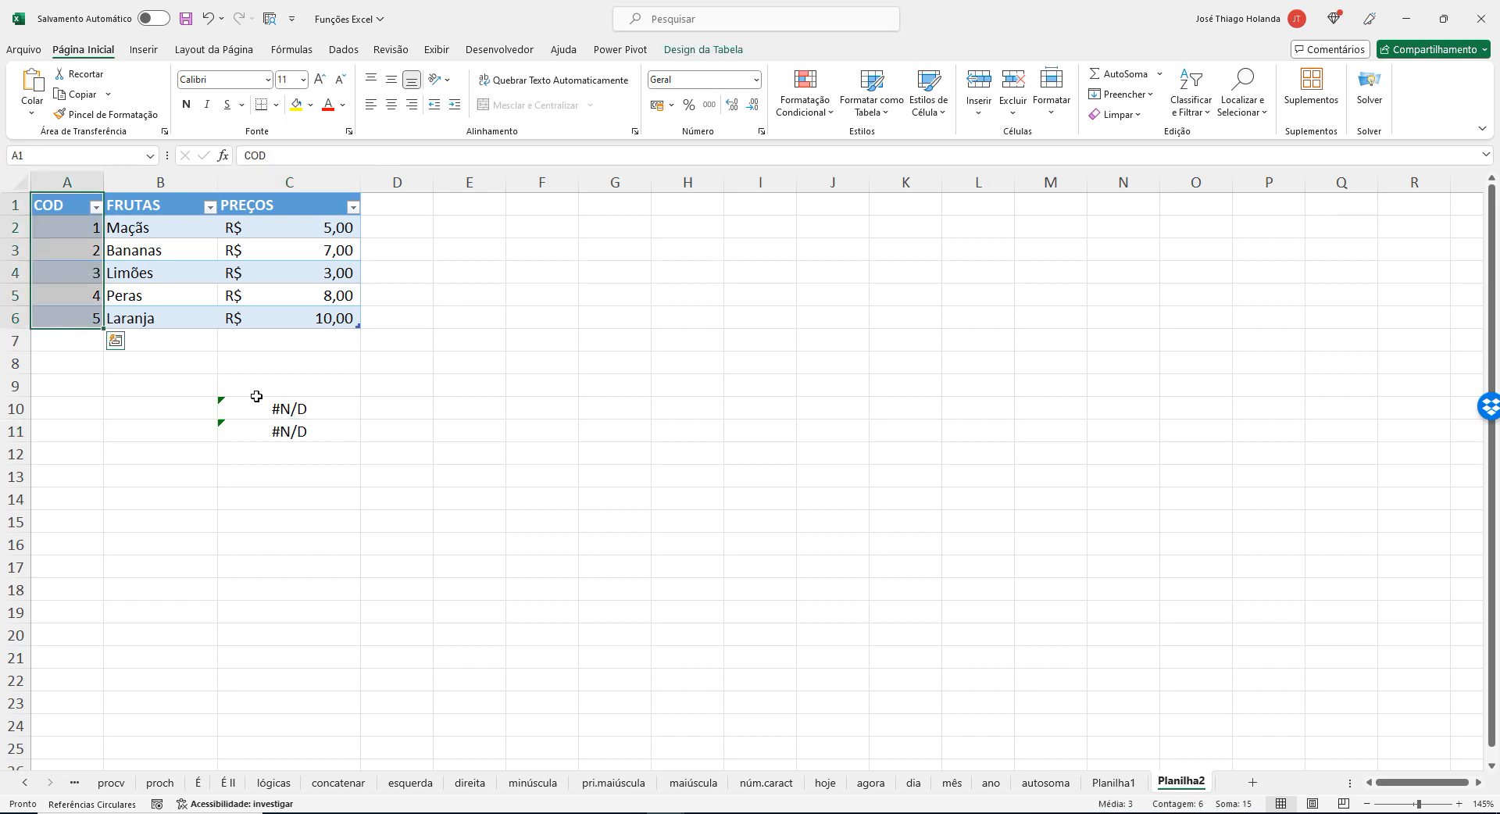
pyautogui.click(311, 432)
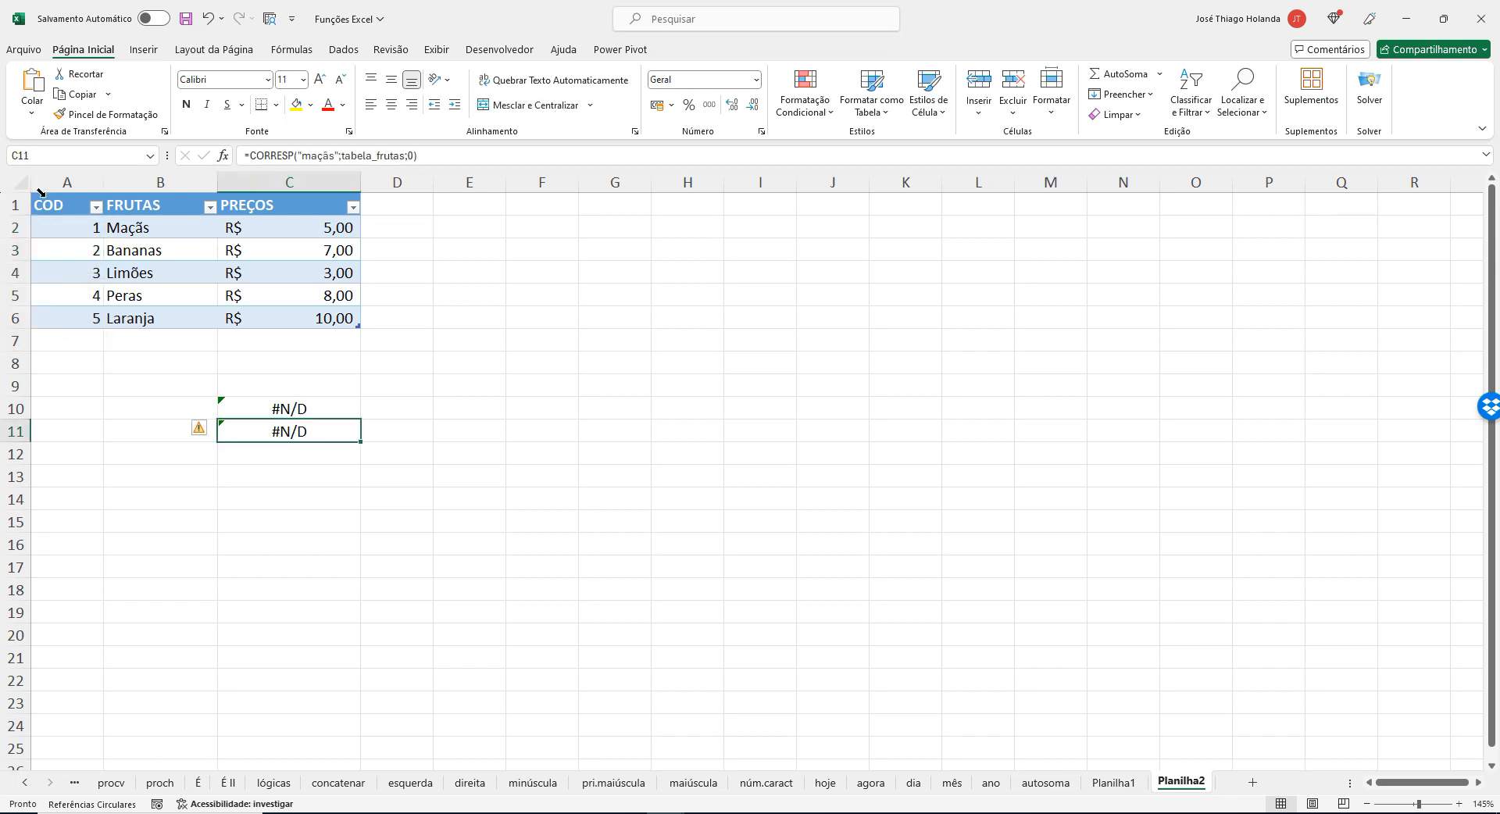
# Start a PROCX formula in cell C12 with "maçãs" as the lookup value.
pyautogui.click(301, 460)
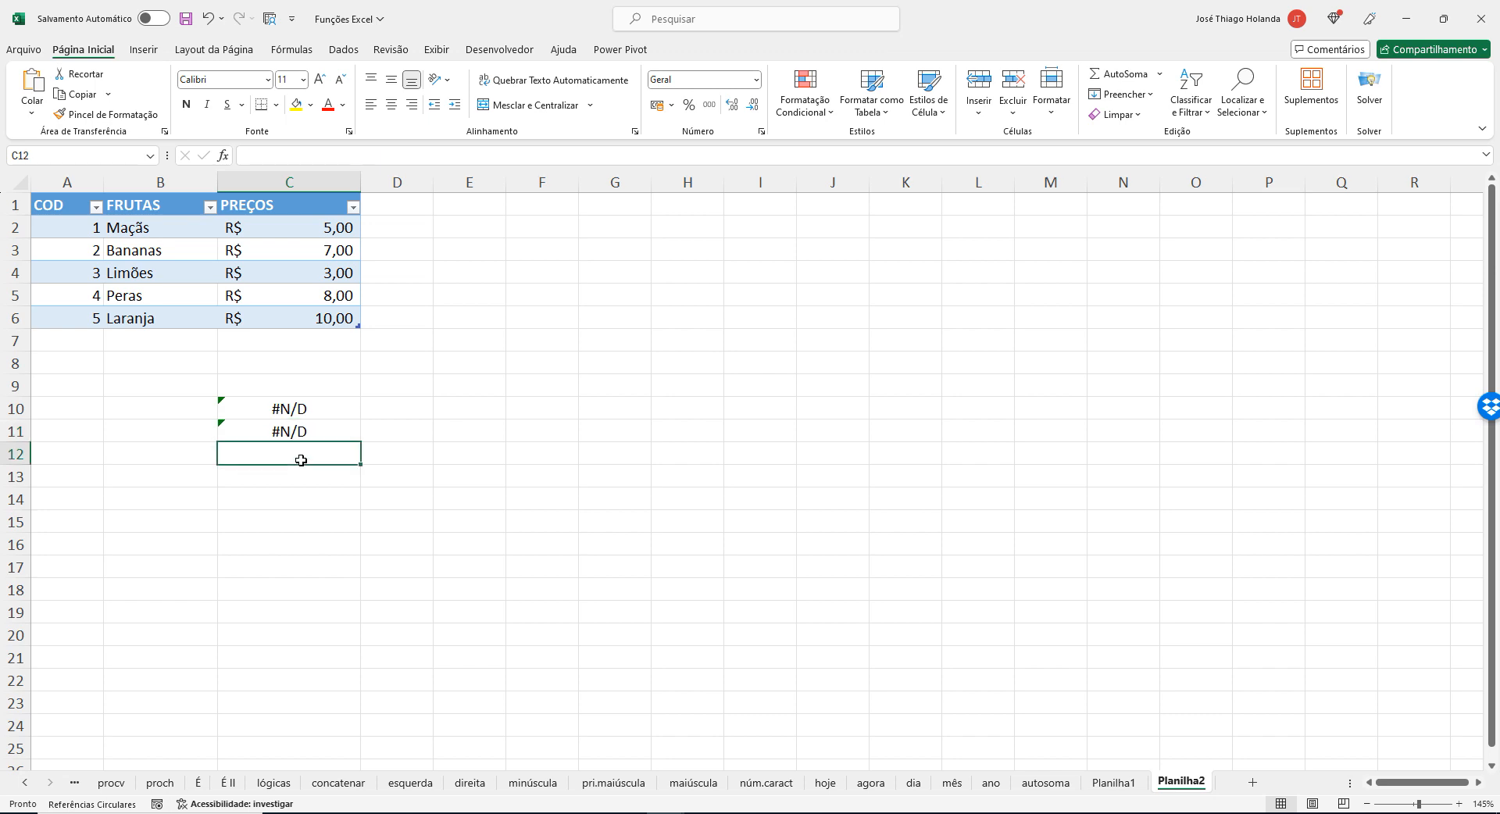
pyautogui.write('=pro')
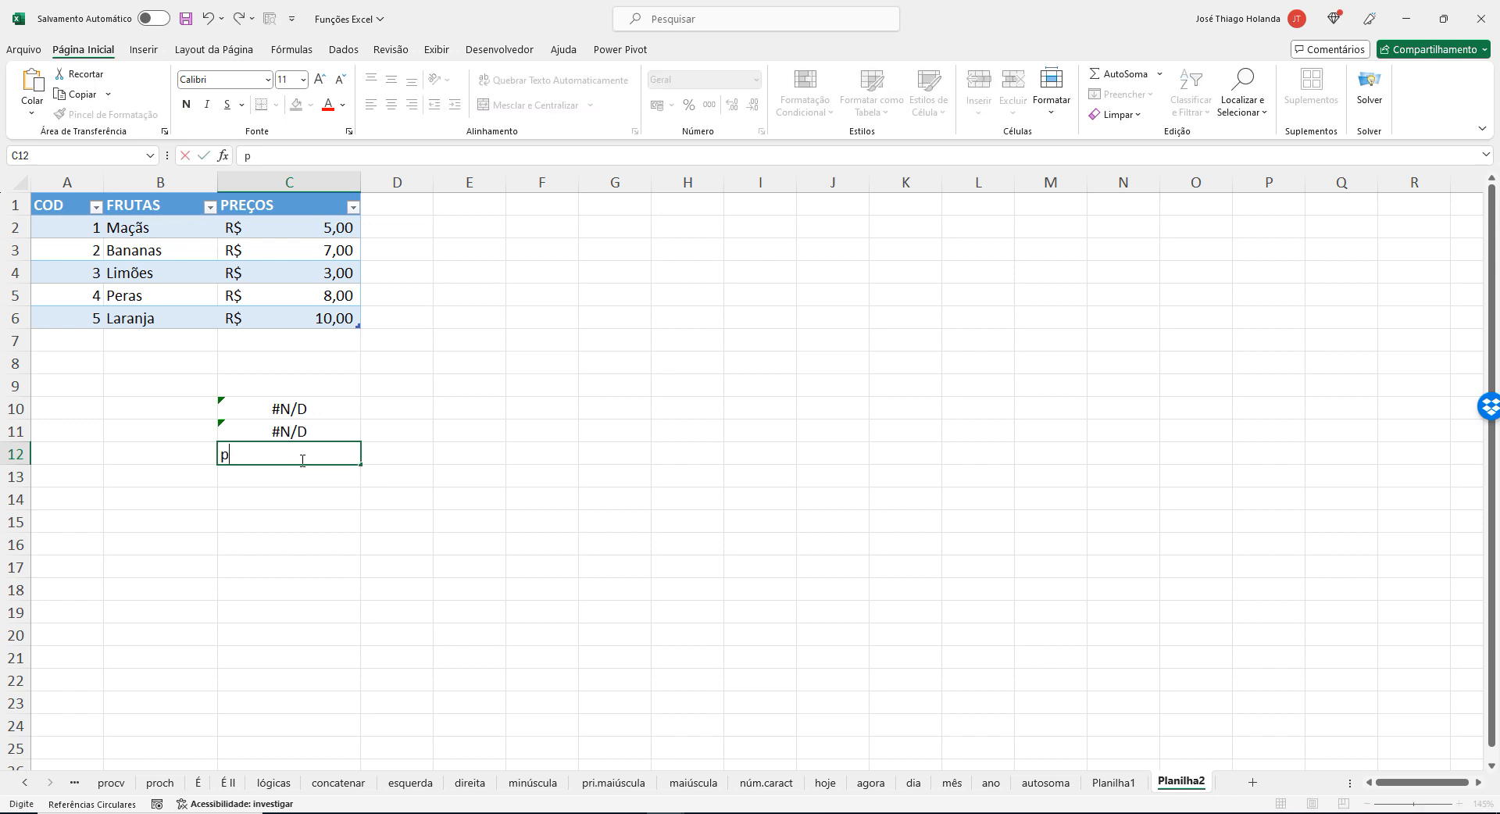
pyautogui.write('c')
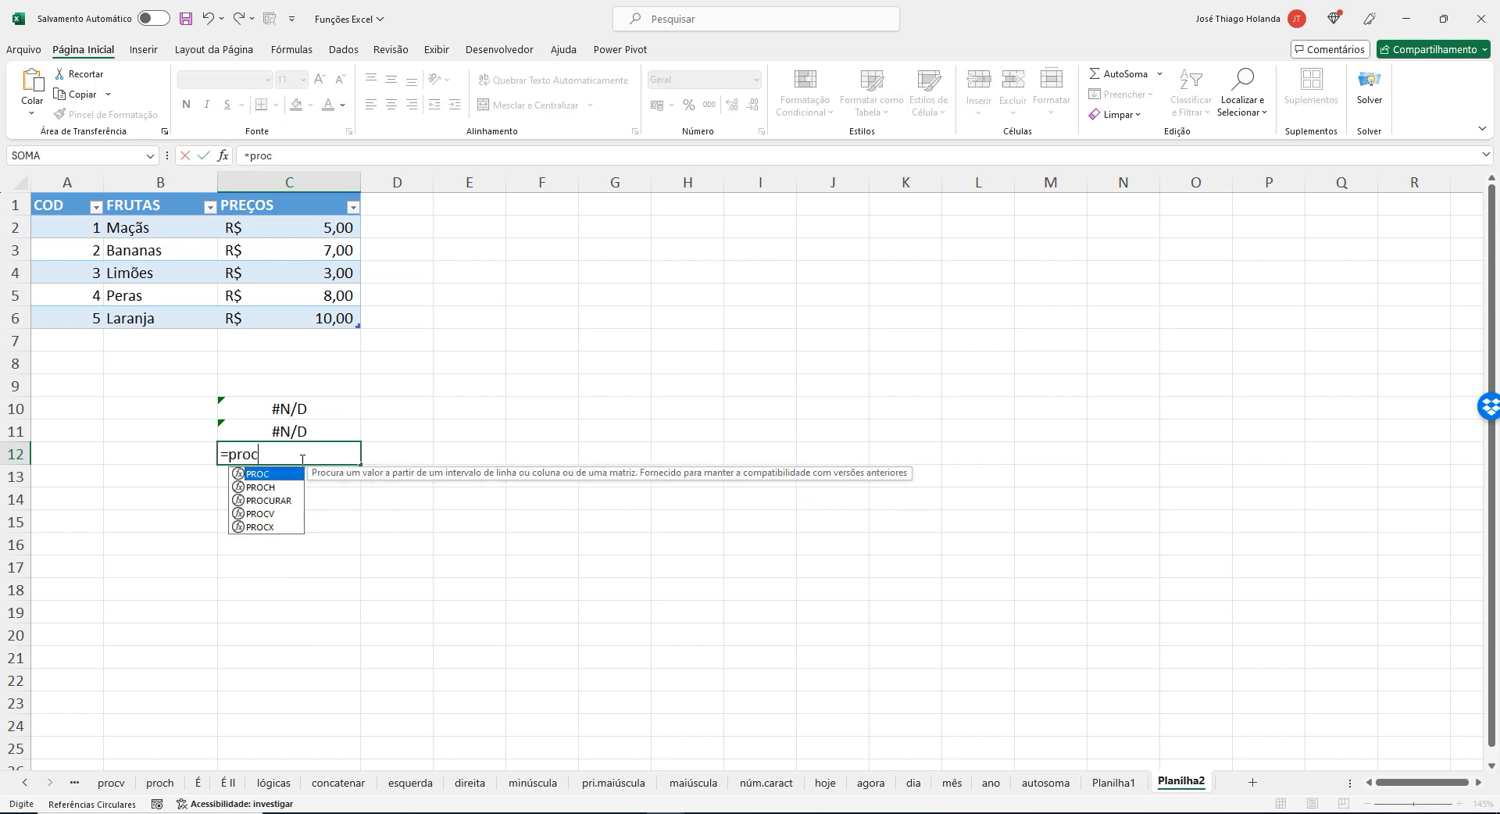
pyautogui.write('x')
pyautogui.press('Tab')
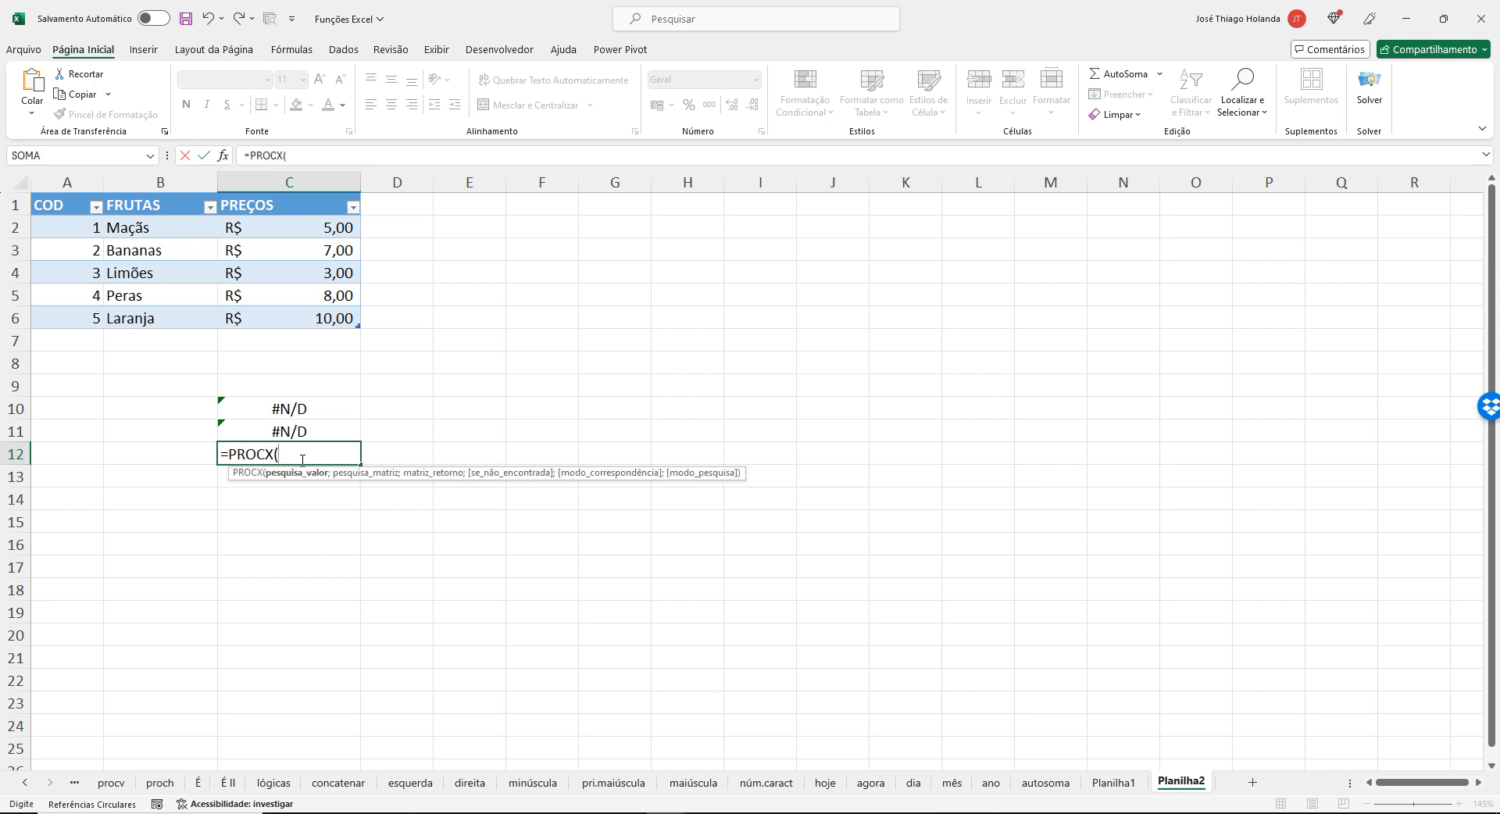
pyautogui.write('"maçãs";')
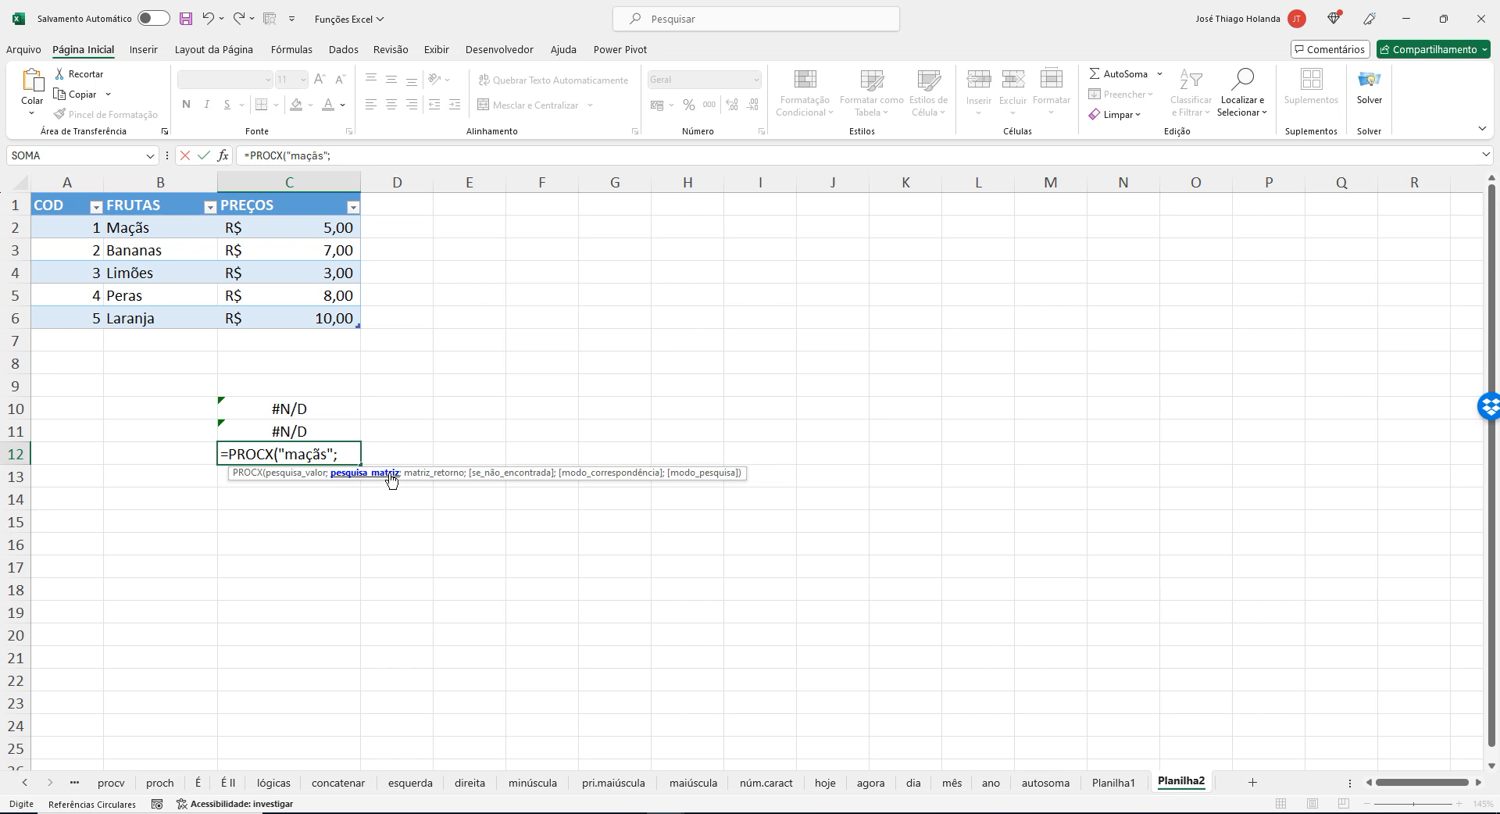
# Complete C12's PROCX formula with B:B as lookup array and C:C as return array, and apply the accounting number format.
pyautogui.click(161, 183)
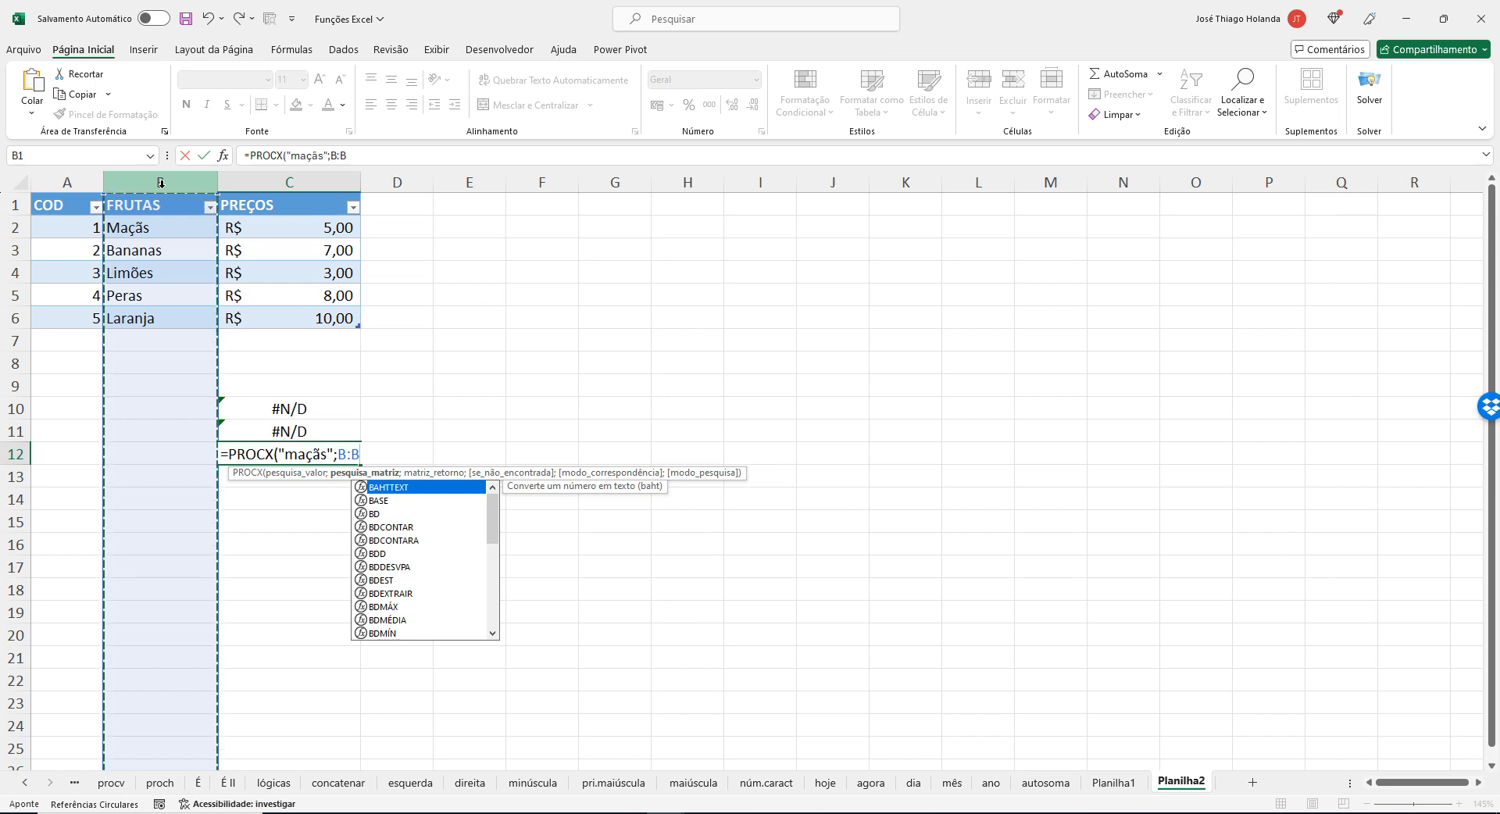
pyautogui.write(';')
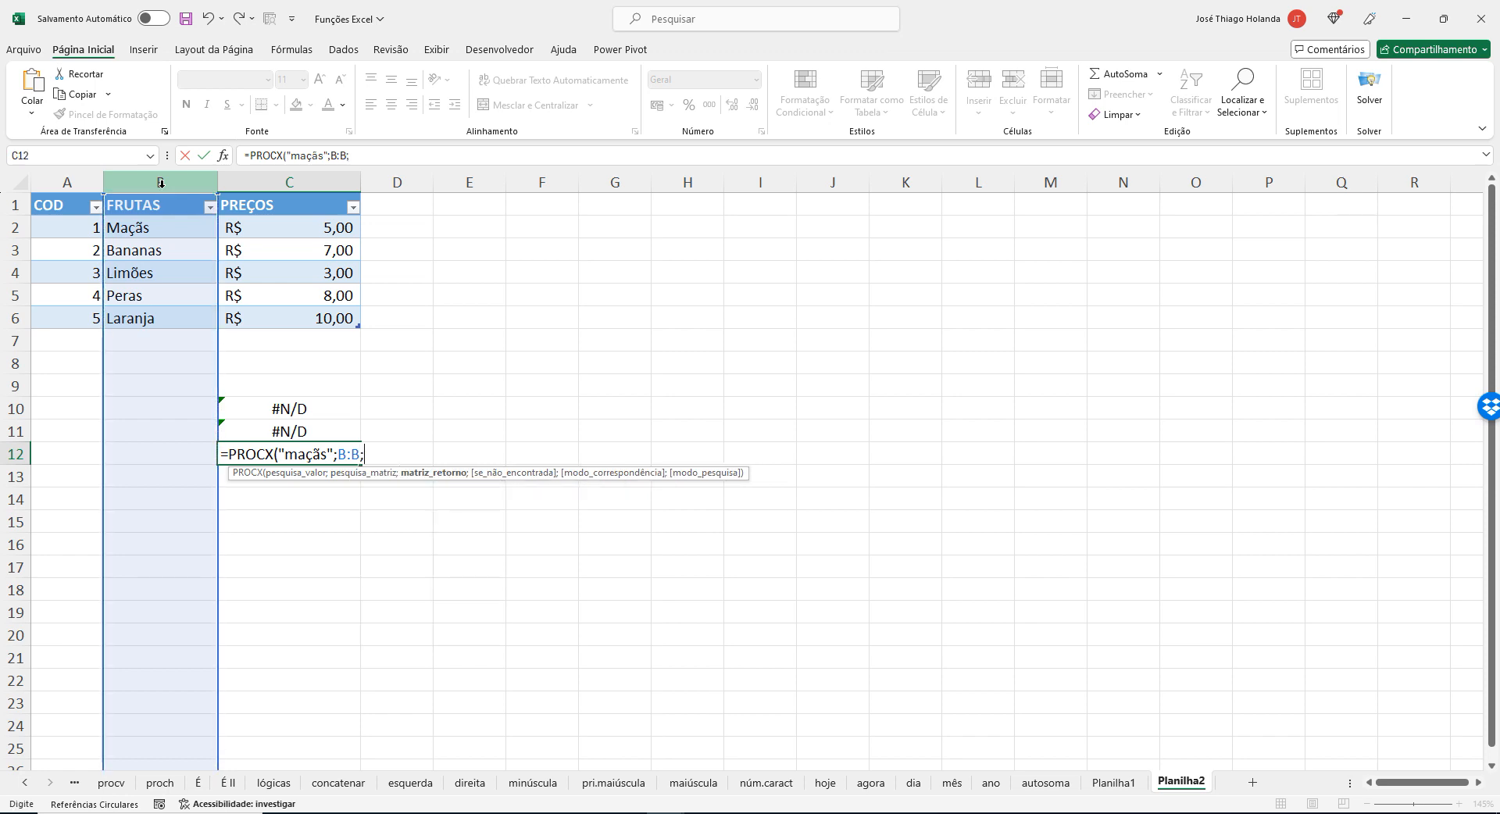
pyautogui.click(298, 180)
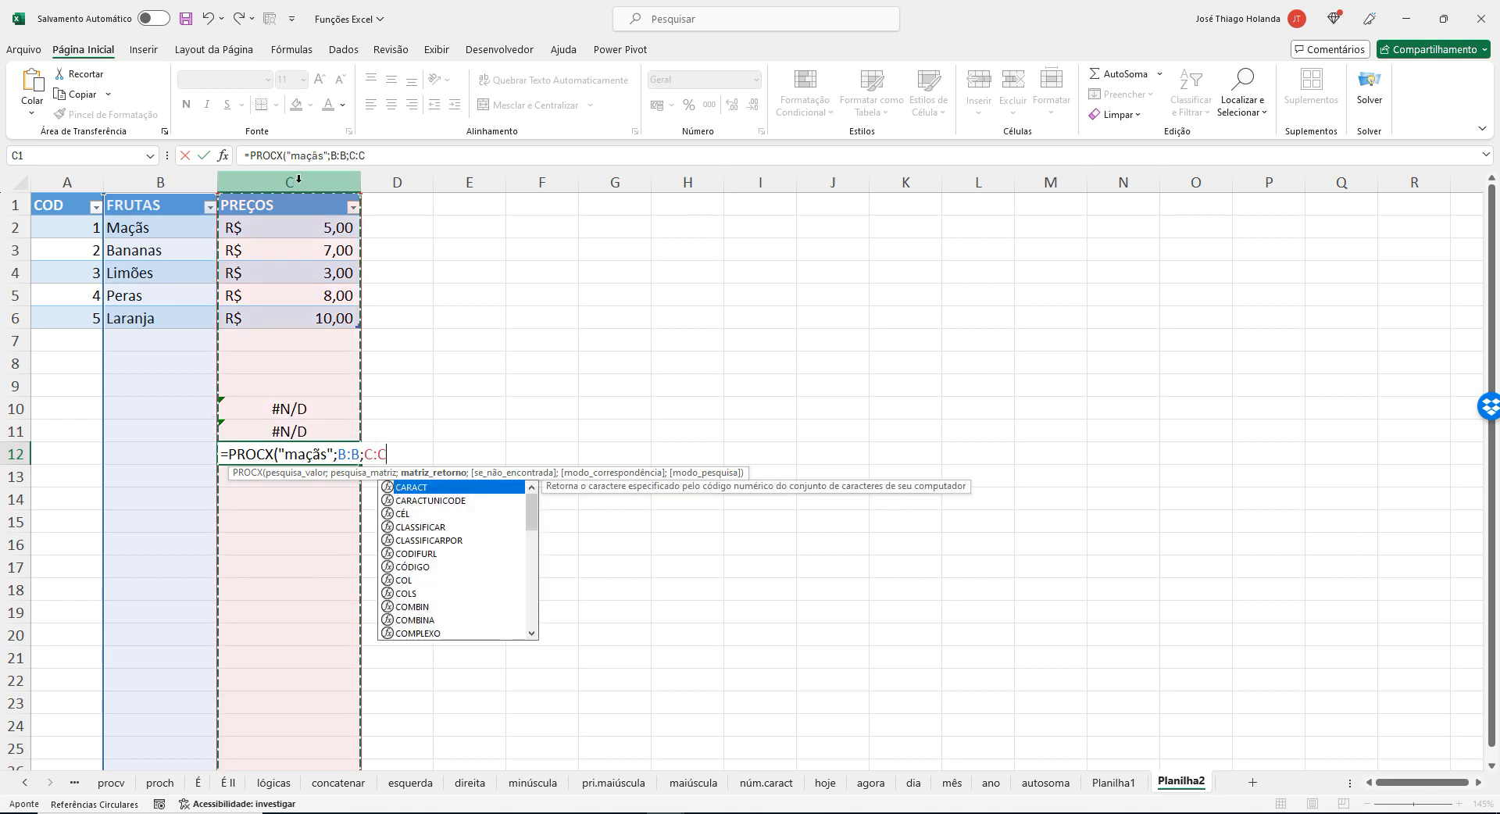
pyautogui.write(')')
pyautogui.press('Return')
pyautogui.press('Up')
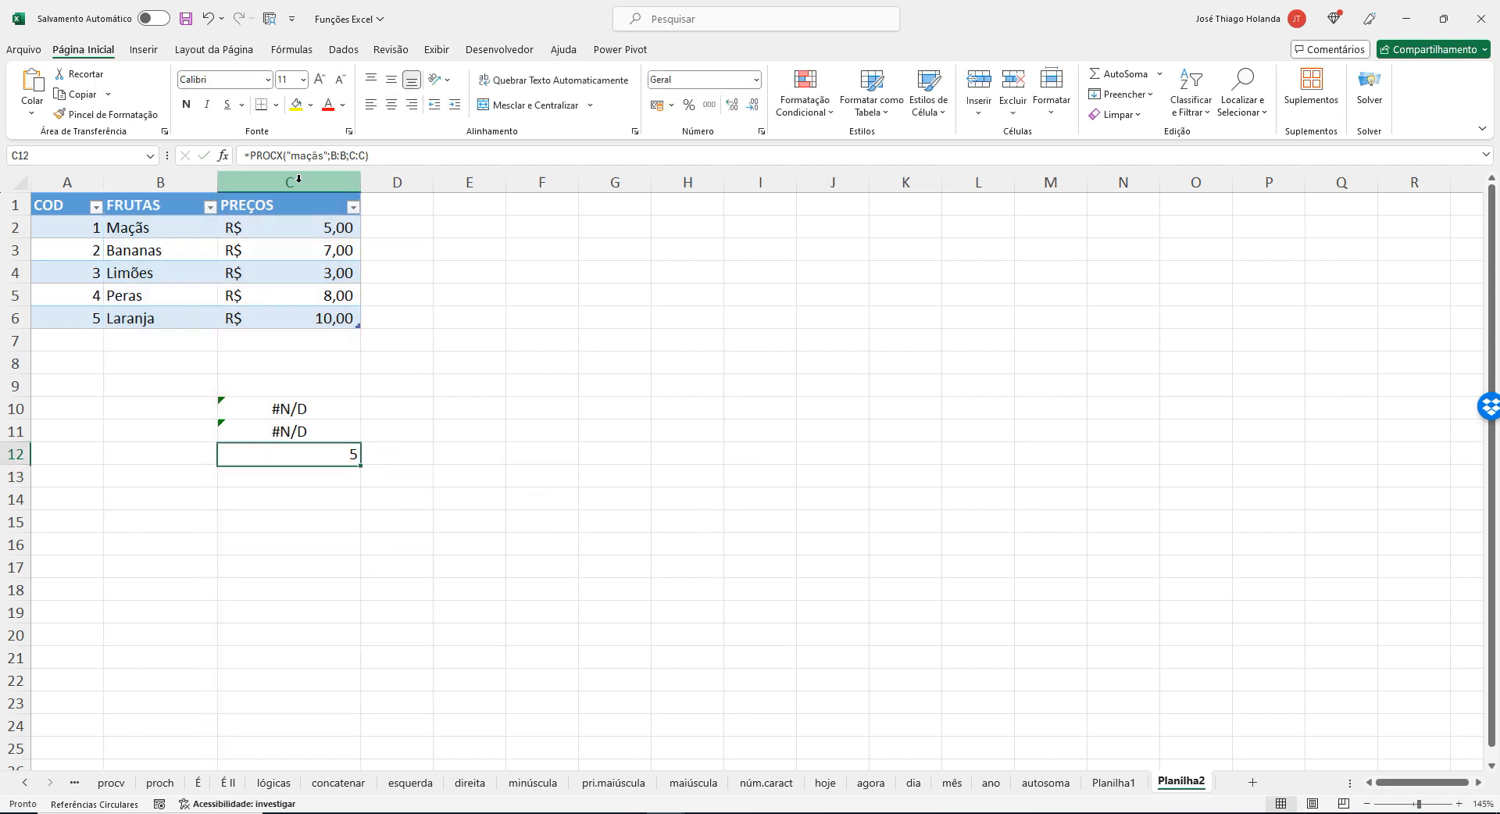
pyautogui.click(657, 104)
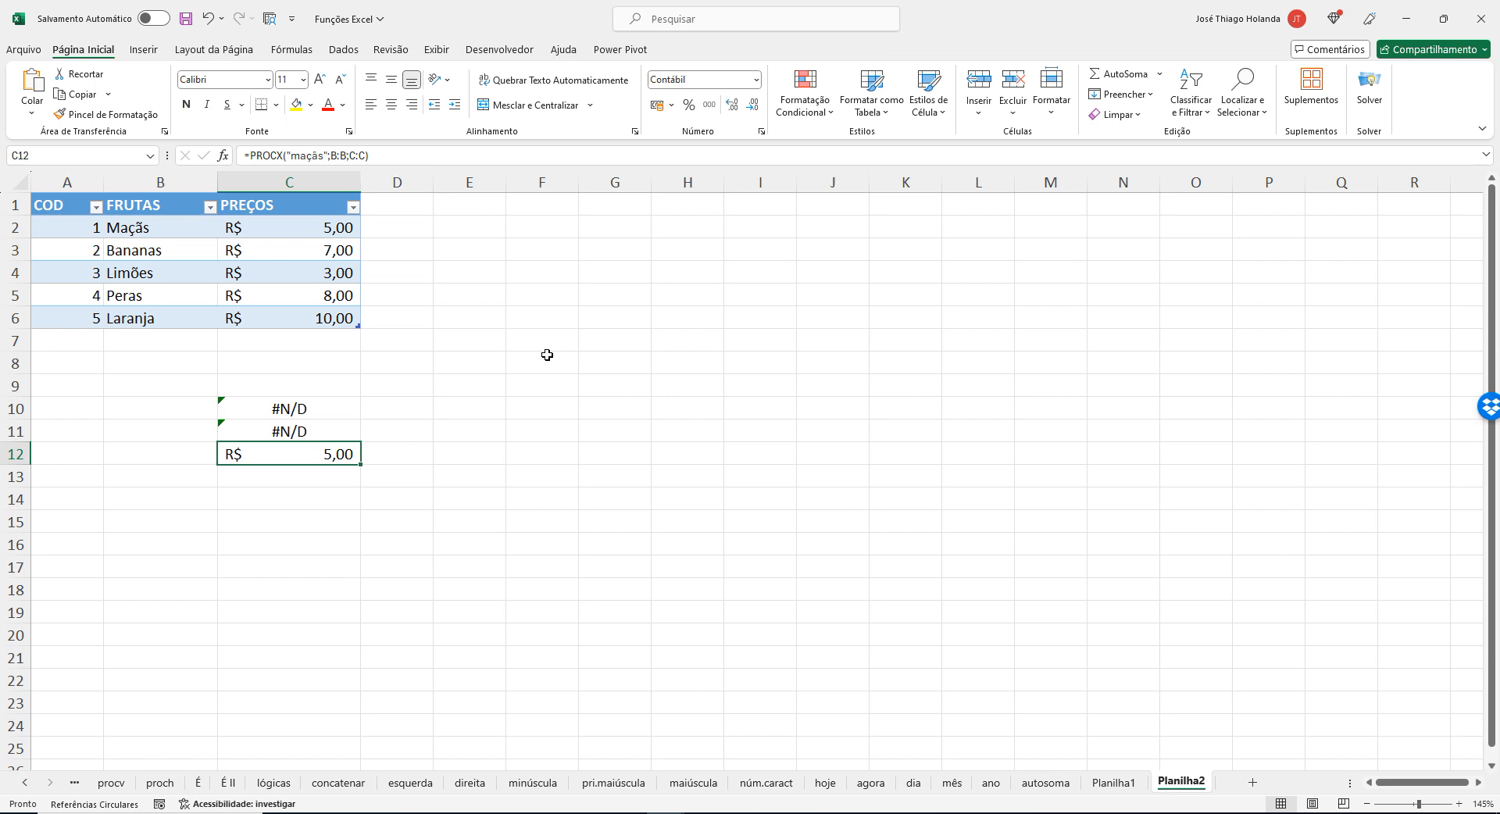
# Review the FRUTAS and PREÇOS columns and the matching ranges in C12's PROCX formula, leaving the formula as it is.
pyautogui.click(161, 184)
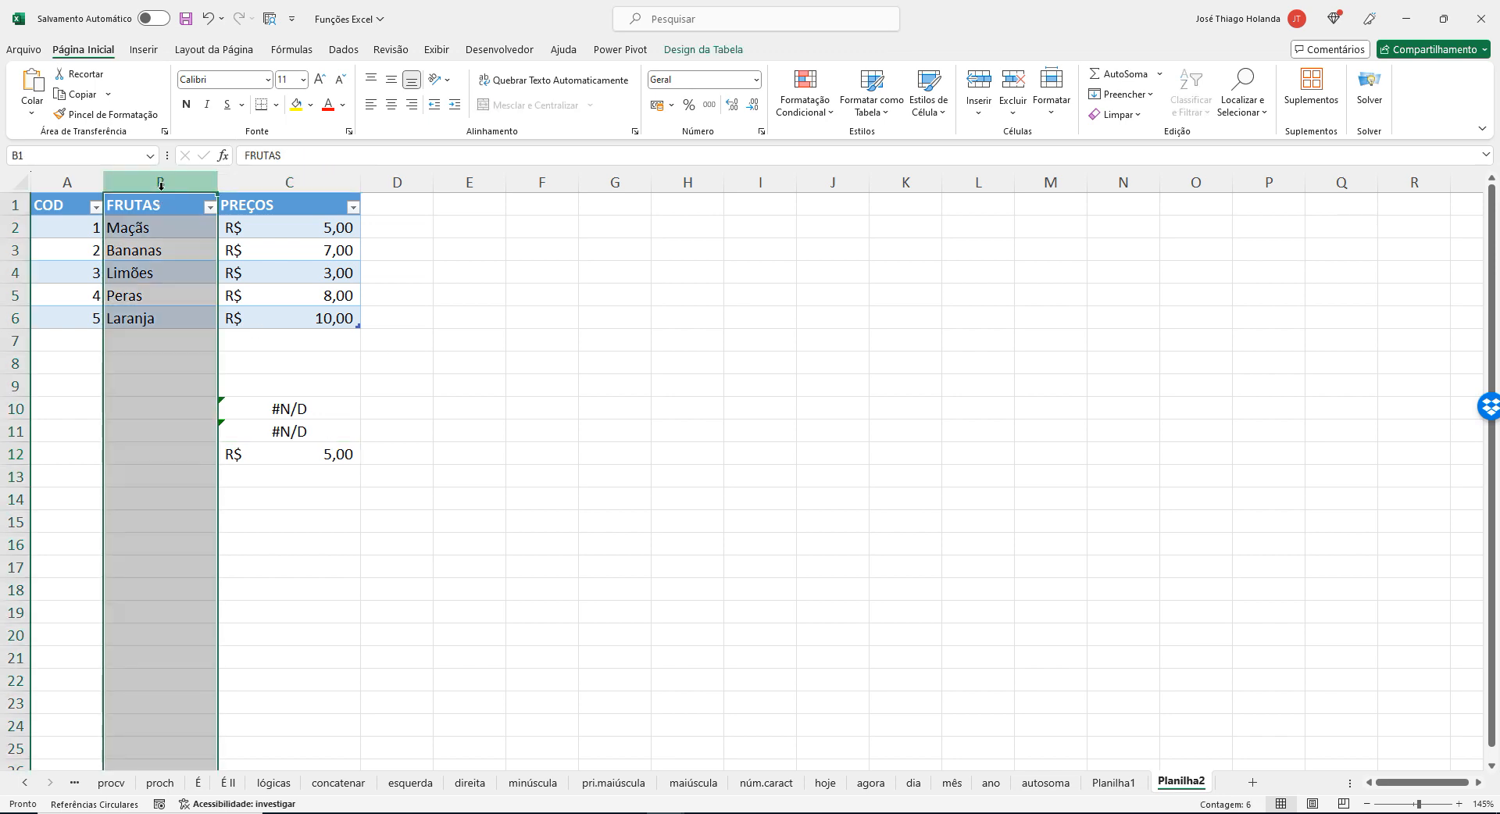
pyautogui.click(297, 184)
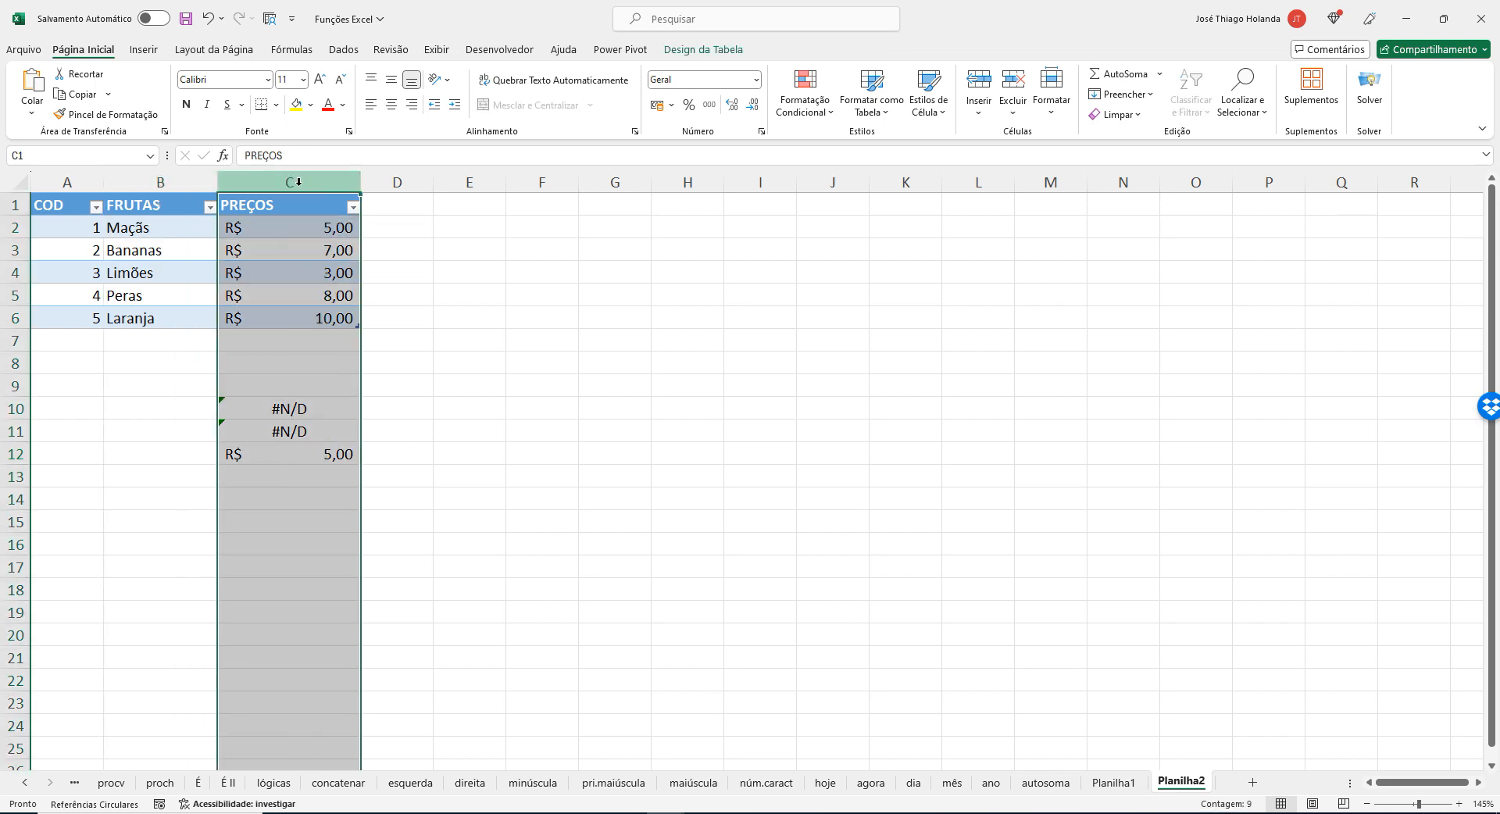
pyautogui.click(345, 459)
pyautogui.click(378, 155)
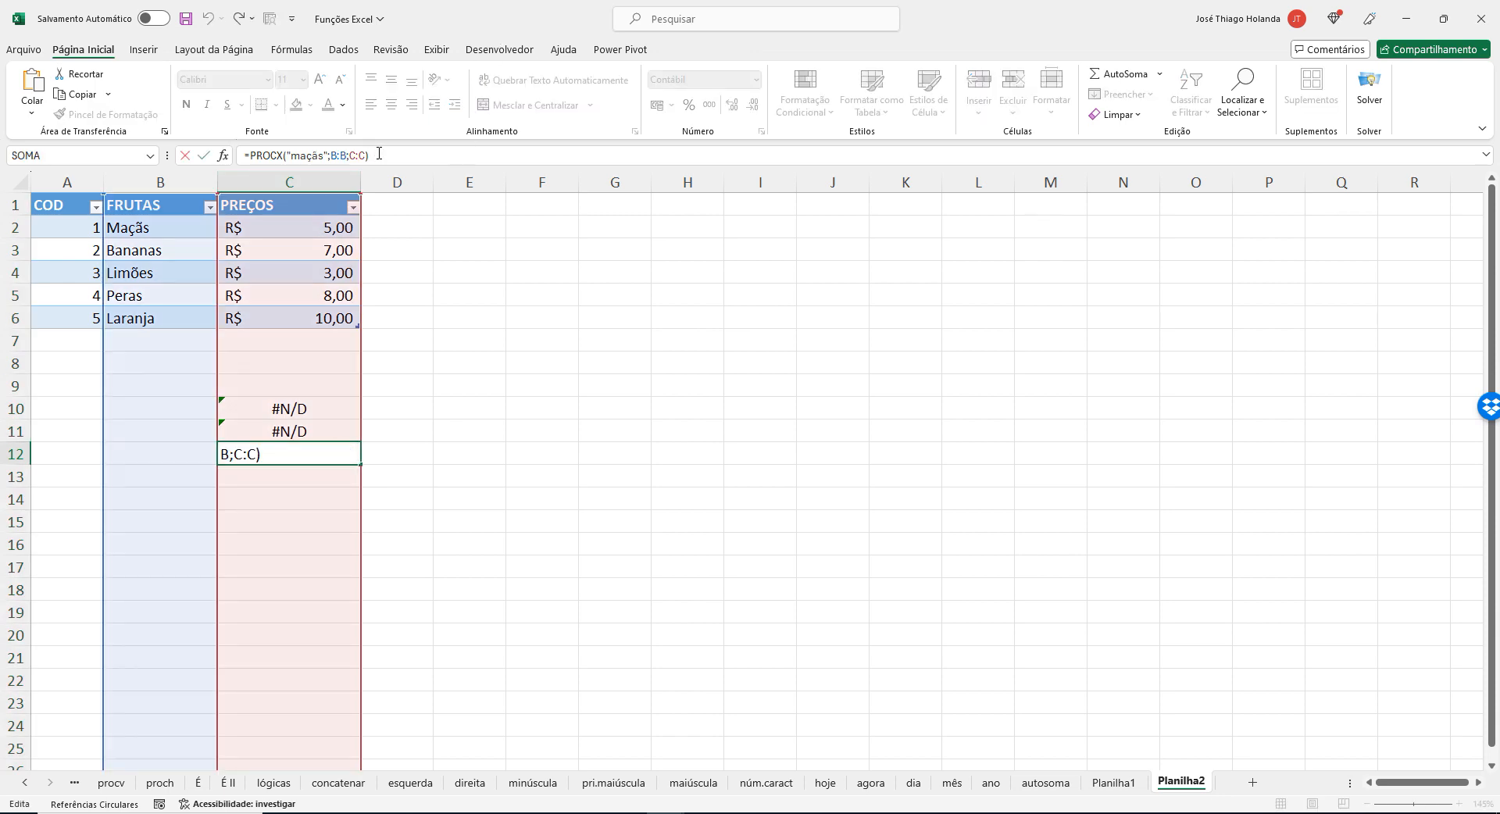
pyautogui.press('Return')
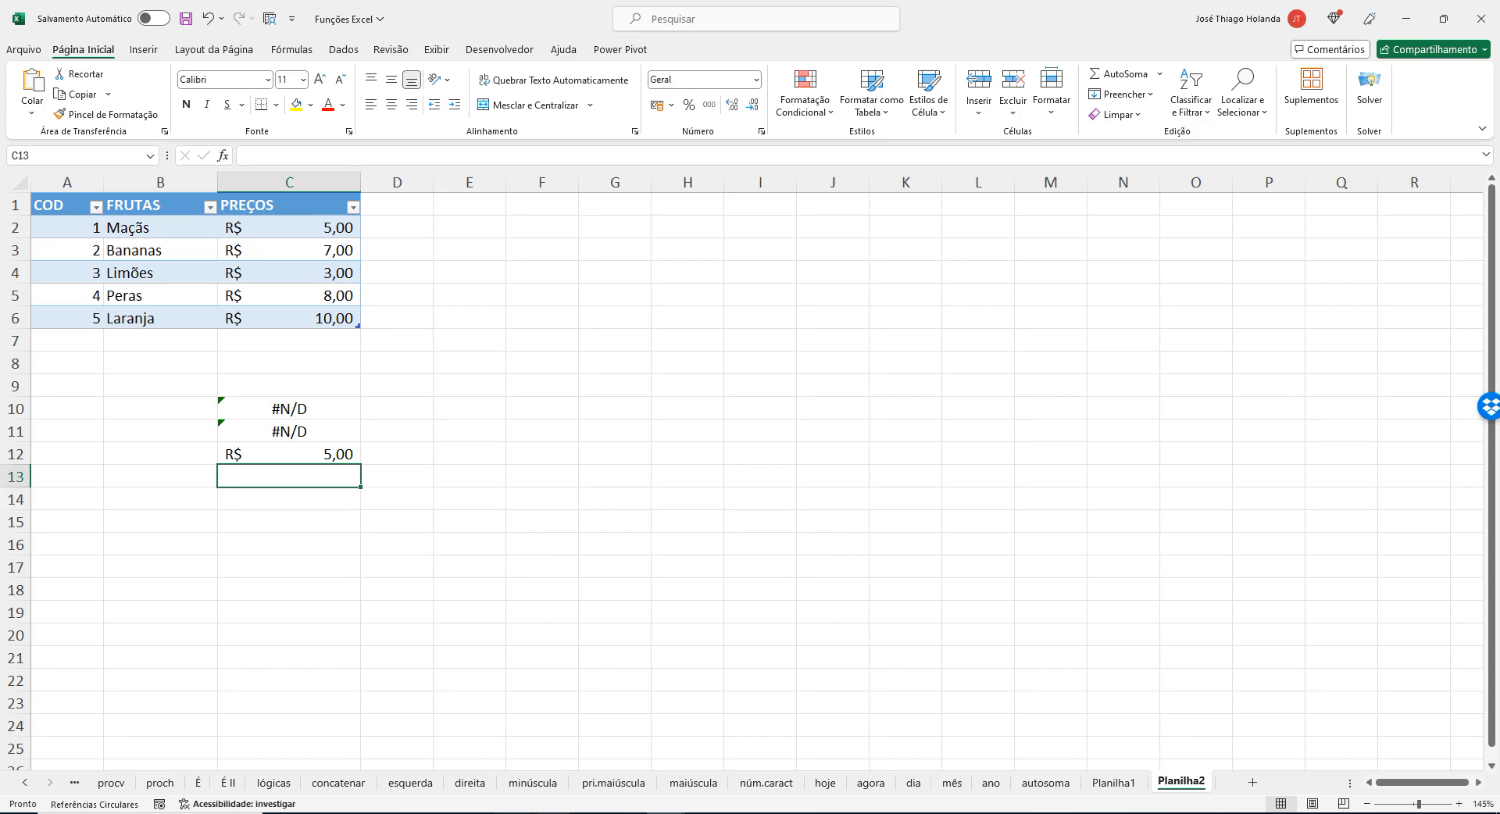
# Switch to Chrome, search Google for "procx" in a new tab and open Microsoft's Função PROCX support article.
pyautogui.hotkey('alt', 'Tab')
pyautogui.scroll(-20, 625, 599)
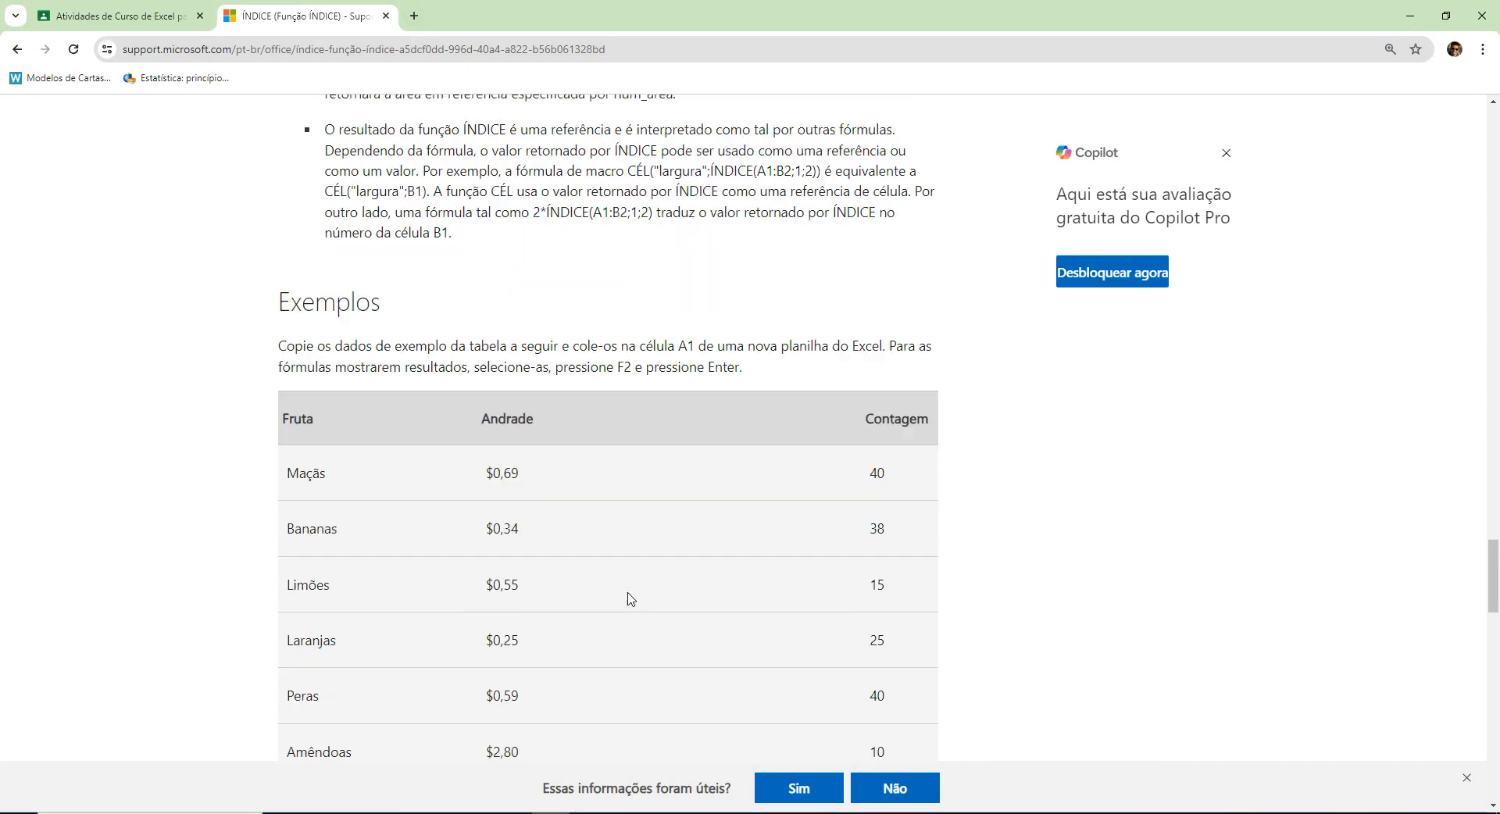
pyautogui.scroll(6, 493, 444)
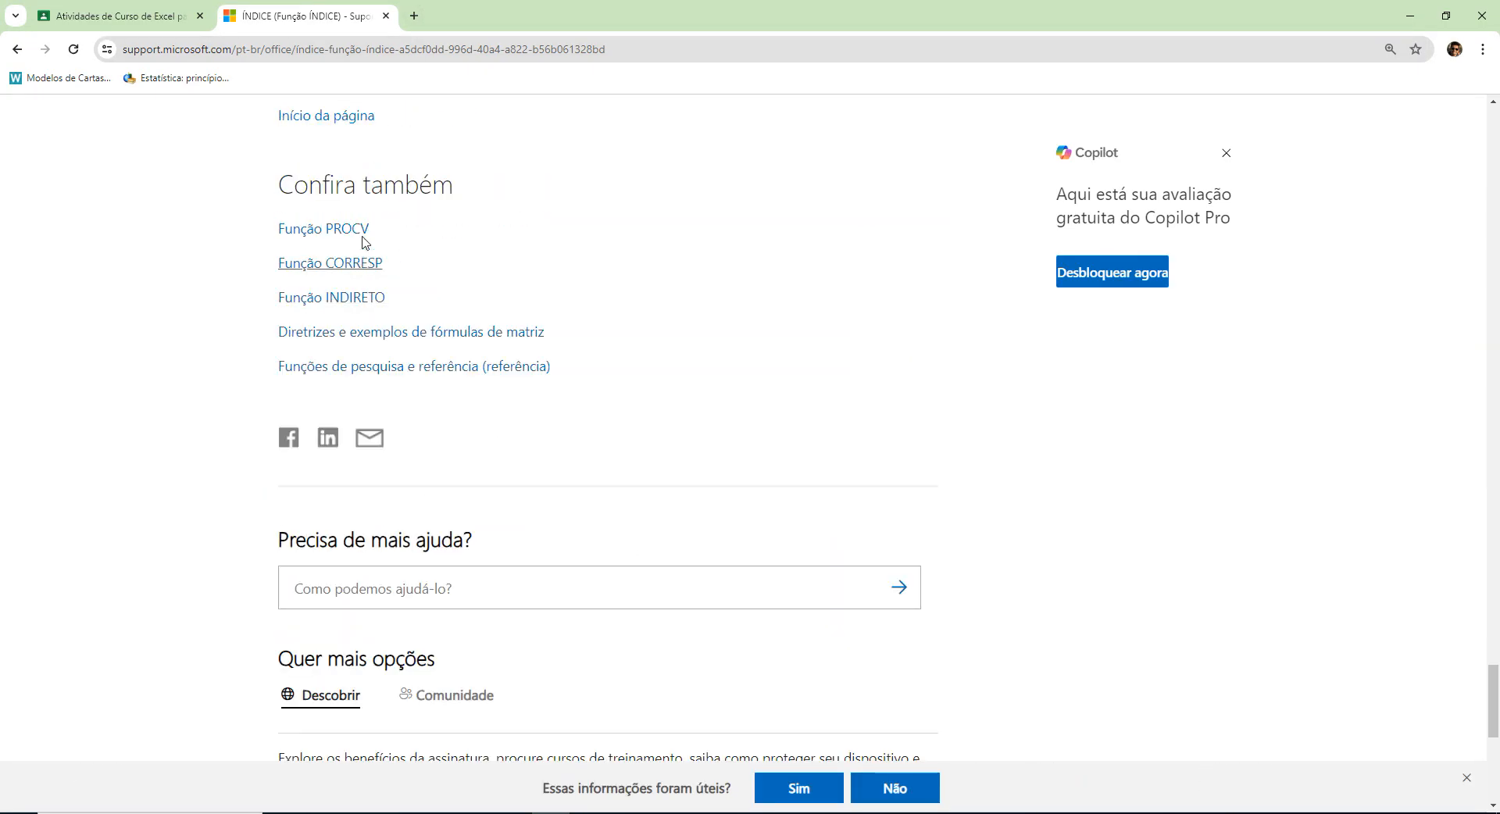
pyautogui.click(415, 16)
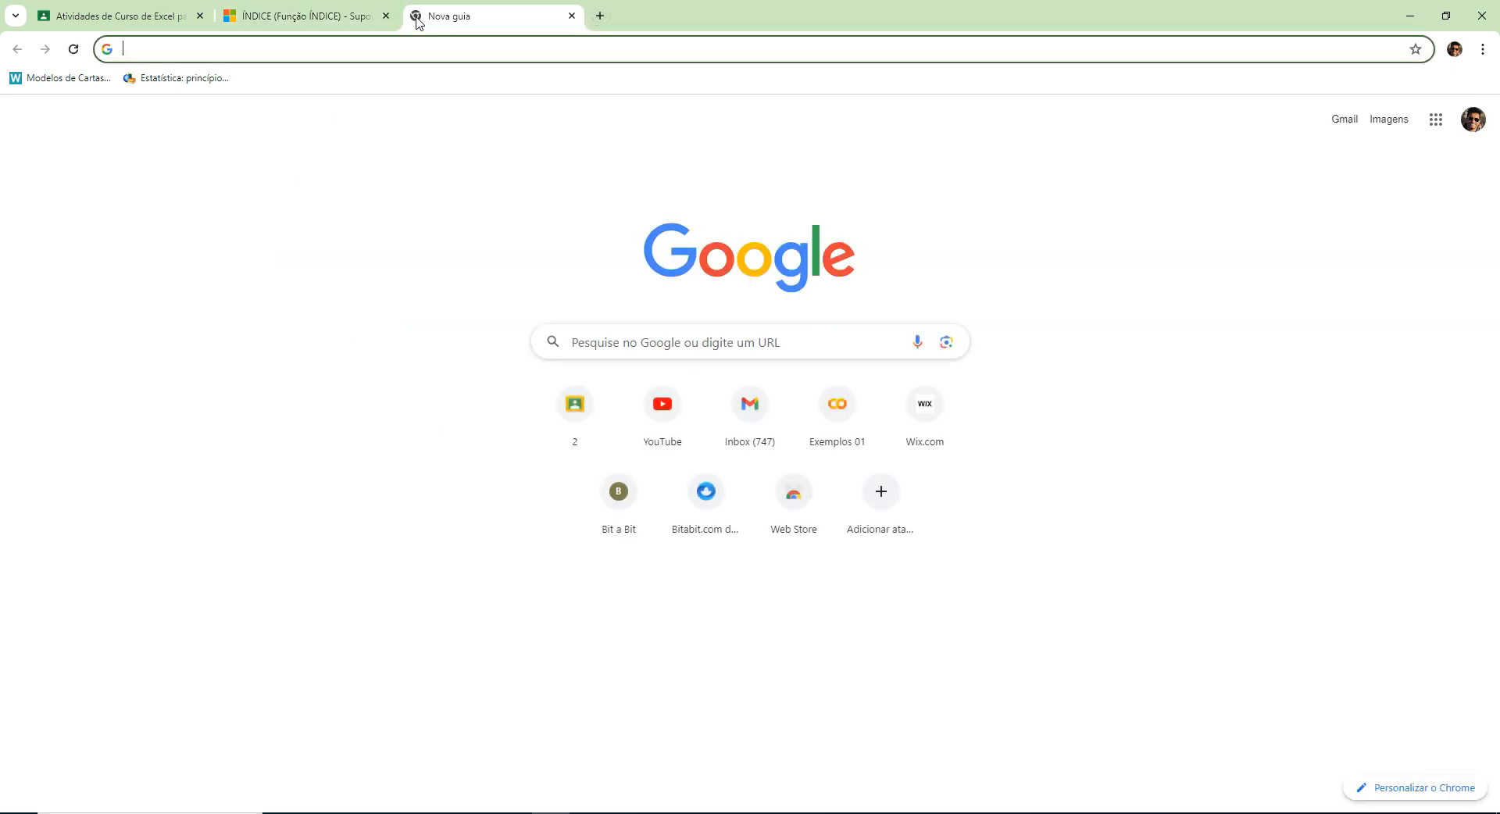
pyautogui.write('pro')
pyautogui.press('BackSpace')
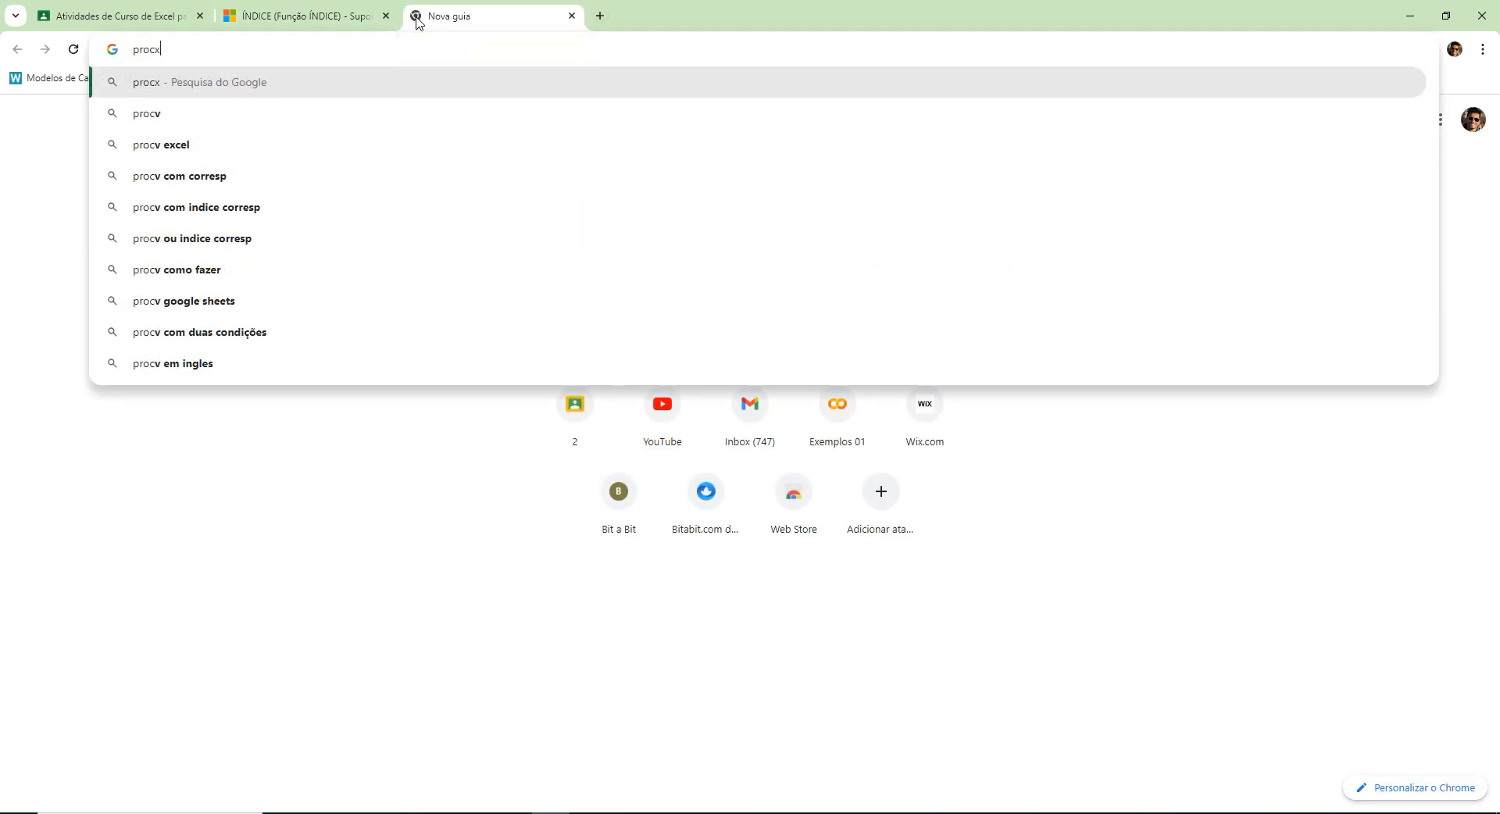
pyautogui.write('x')
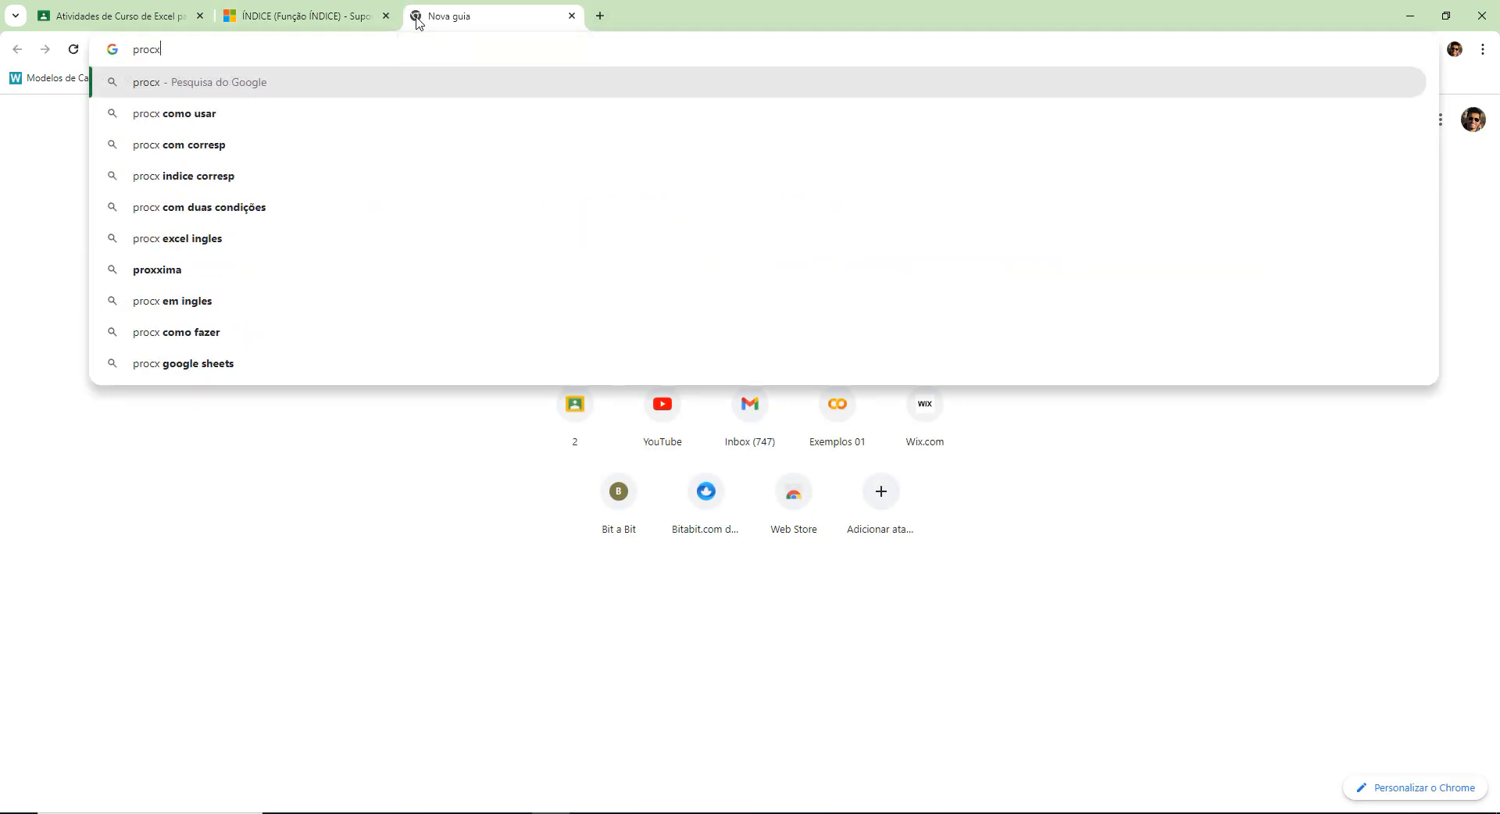
pyautogui.press('Return')
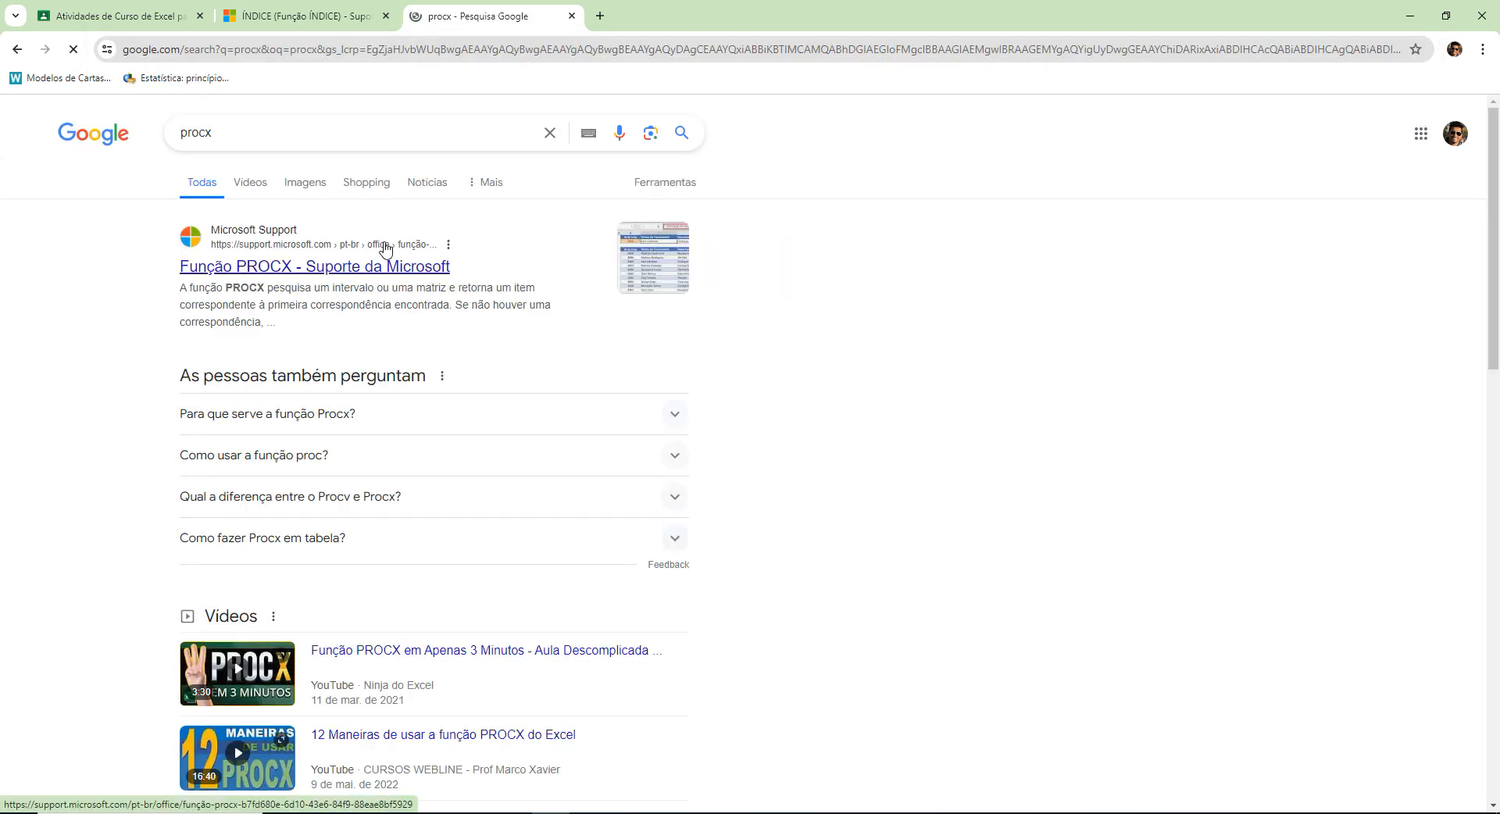
pyautogui.click(384, 248)
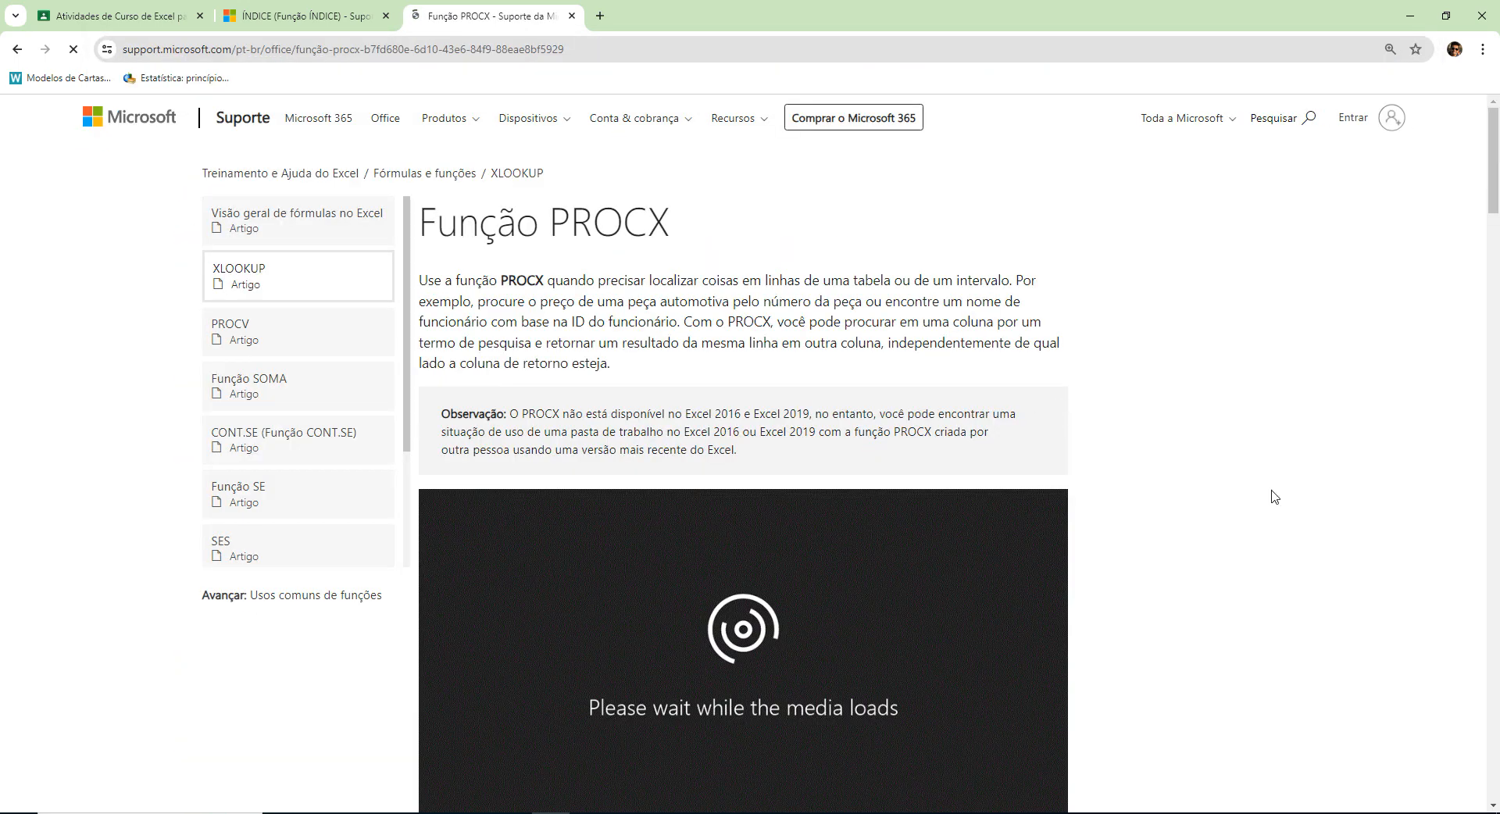
# Examine the PROCX syntax in the Sintaxe section, highlighting pesquisa_valor, pesquisa_matriz and matriz_retorno one after another.
pyautogui.scroll(-7, 1228, 486)
pyautogui.scroll(6, 1228, 485)
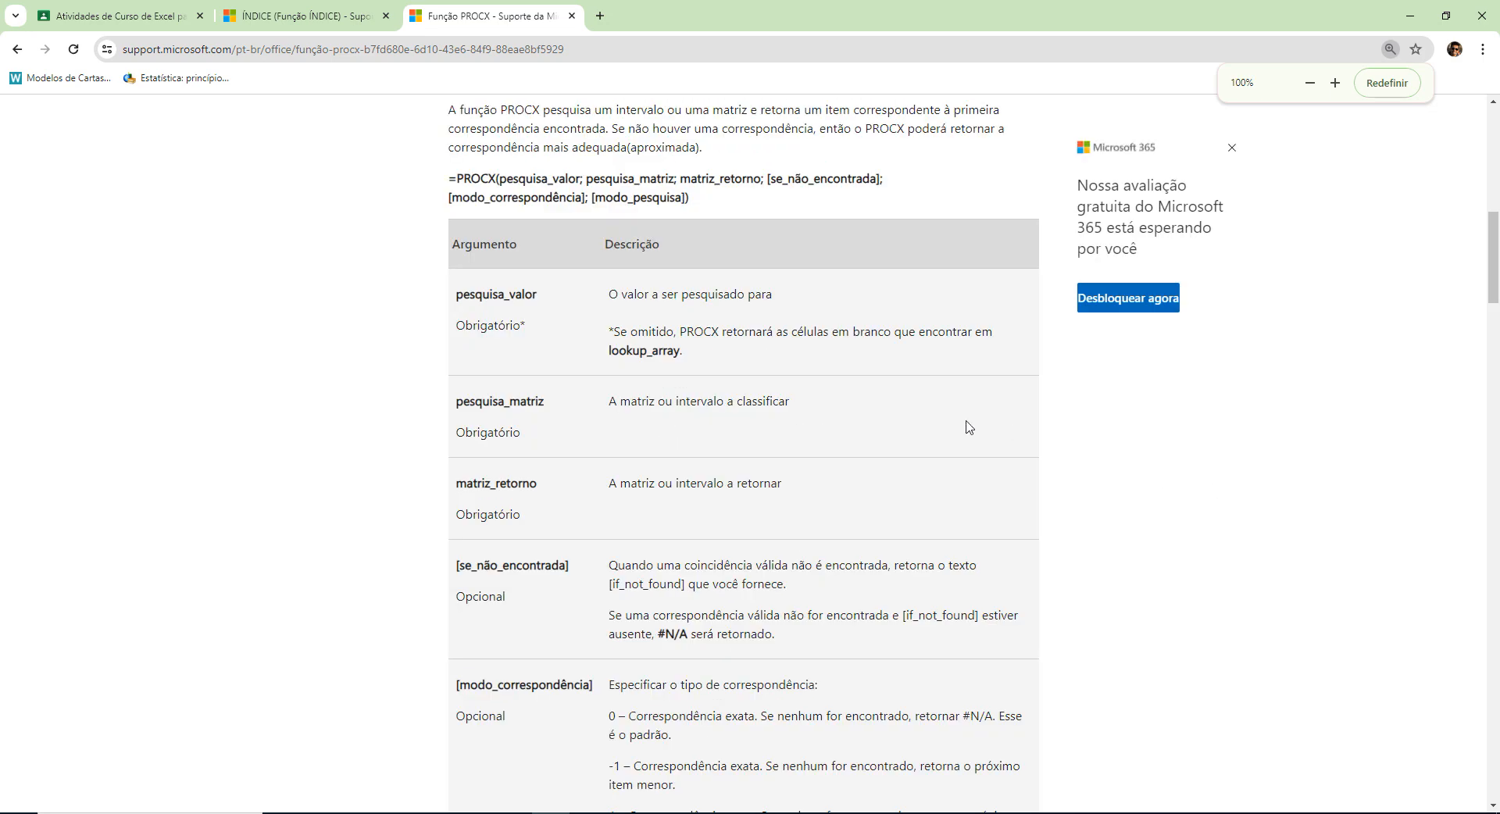
pyautogui.scroll(3, 829, 428)
pyautogui.scroll(-6, 840, 430)
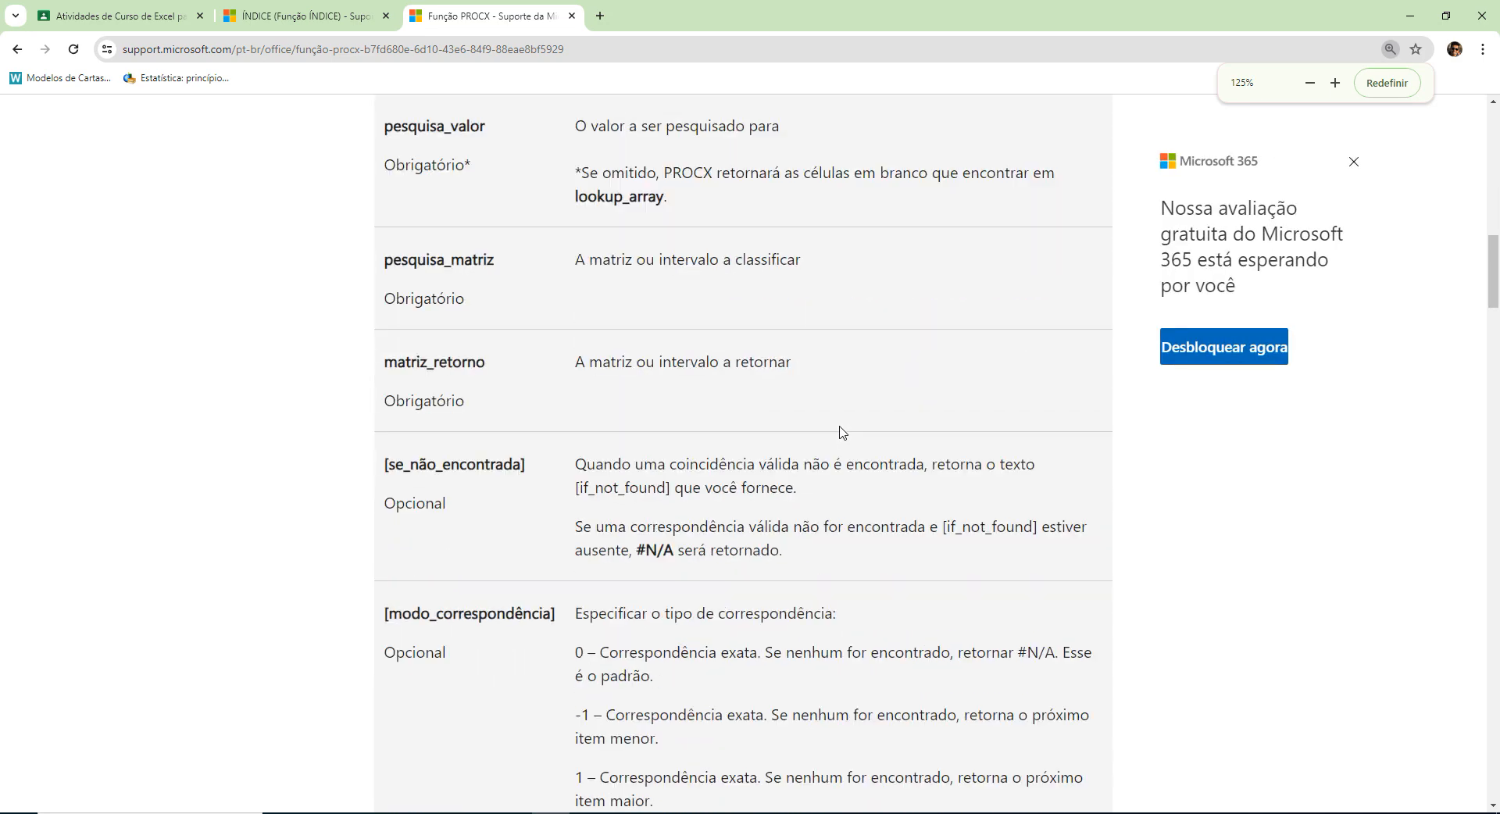
pyautogui.scroll(4, 842, 431)
pyautogui.doubleClick(466, 300)
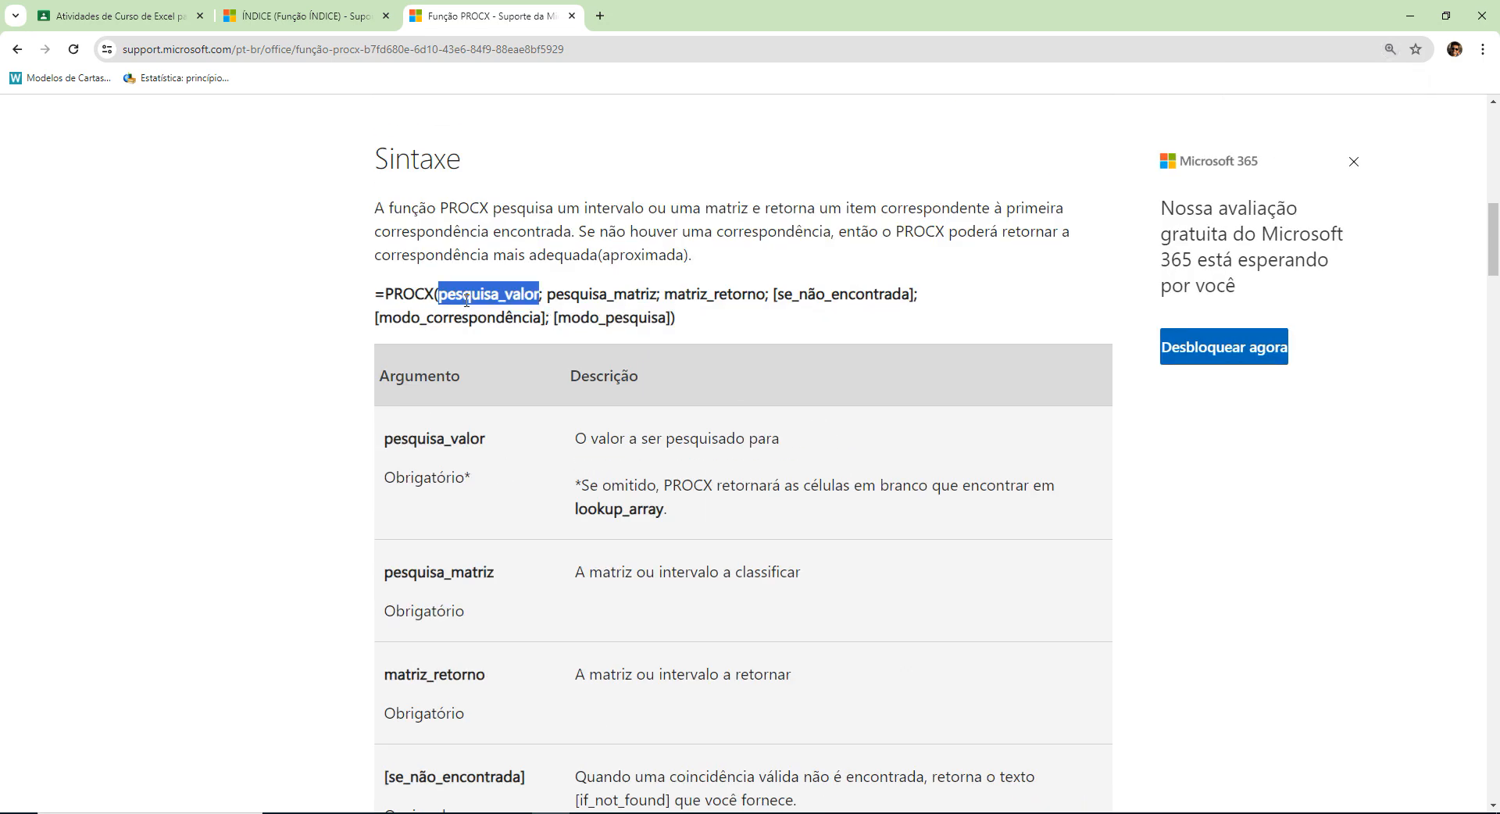
pyautogui.doubleClick(576, 294)
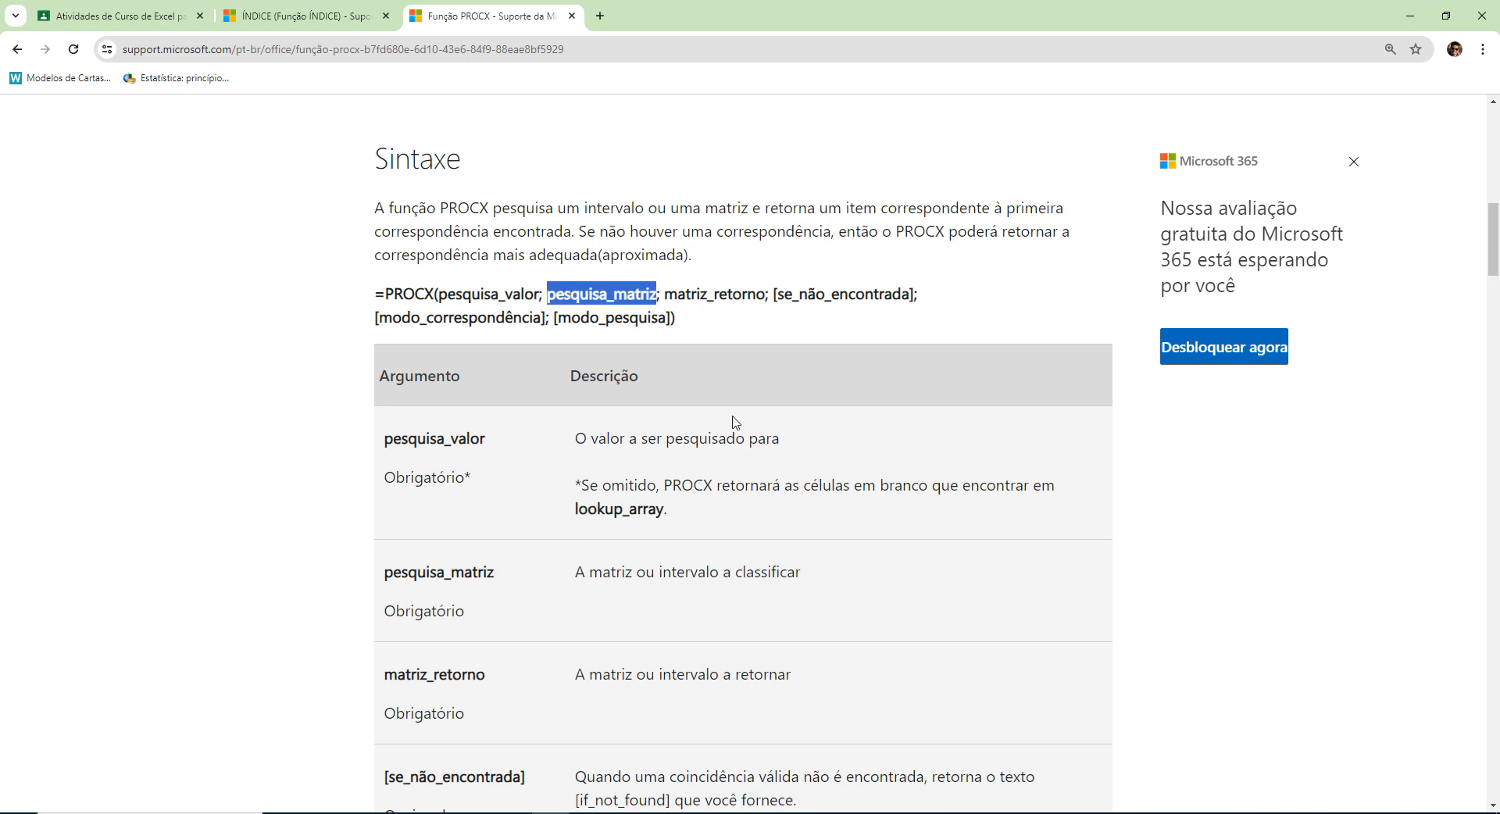
pyautogui.doubleClick(712, 295)
# Read the PROCX argument descriptions through modo_correspondência and modo_pesquisa, and look at Exemplo 1.
pyautogui.scroll(-3, 793, 530)
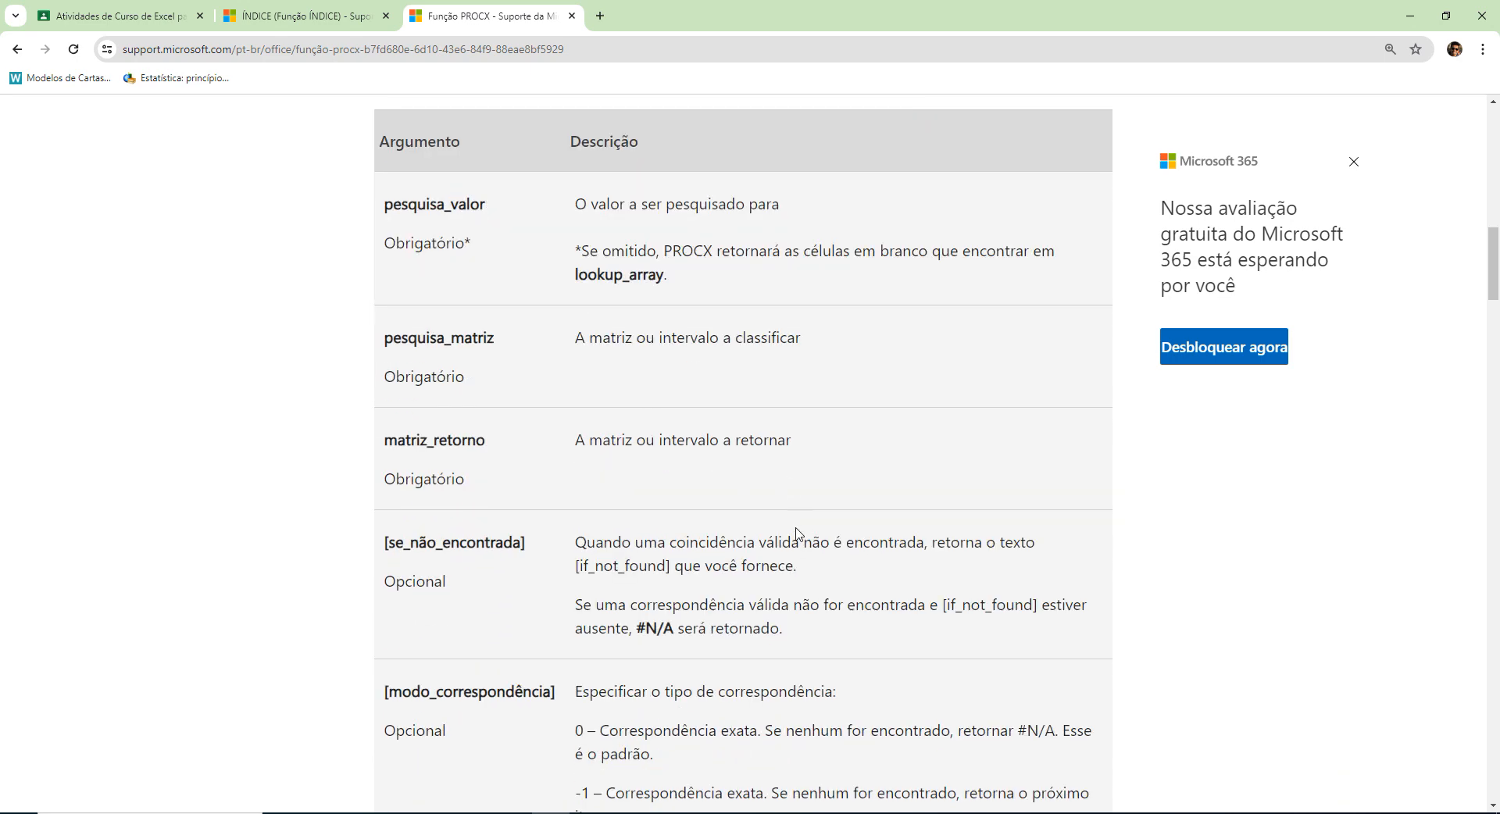
pyautogui.scroll(2, 797, 539)
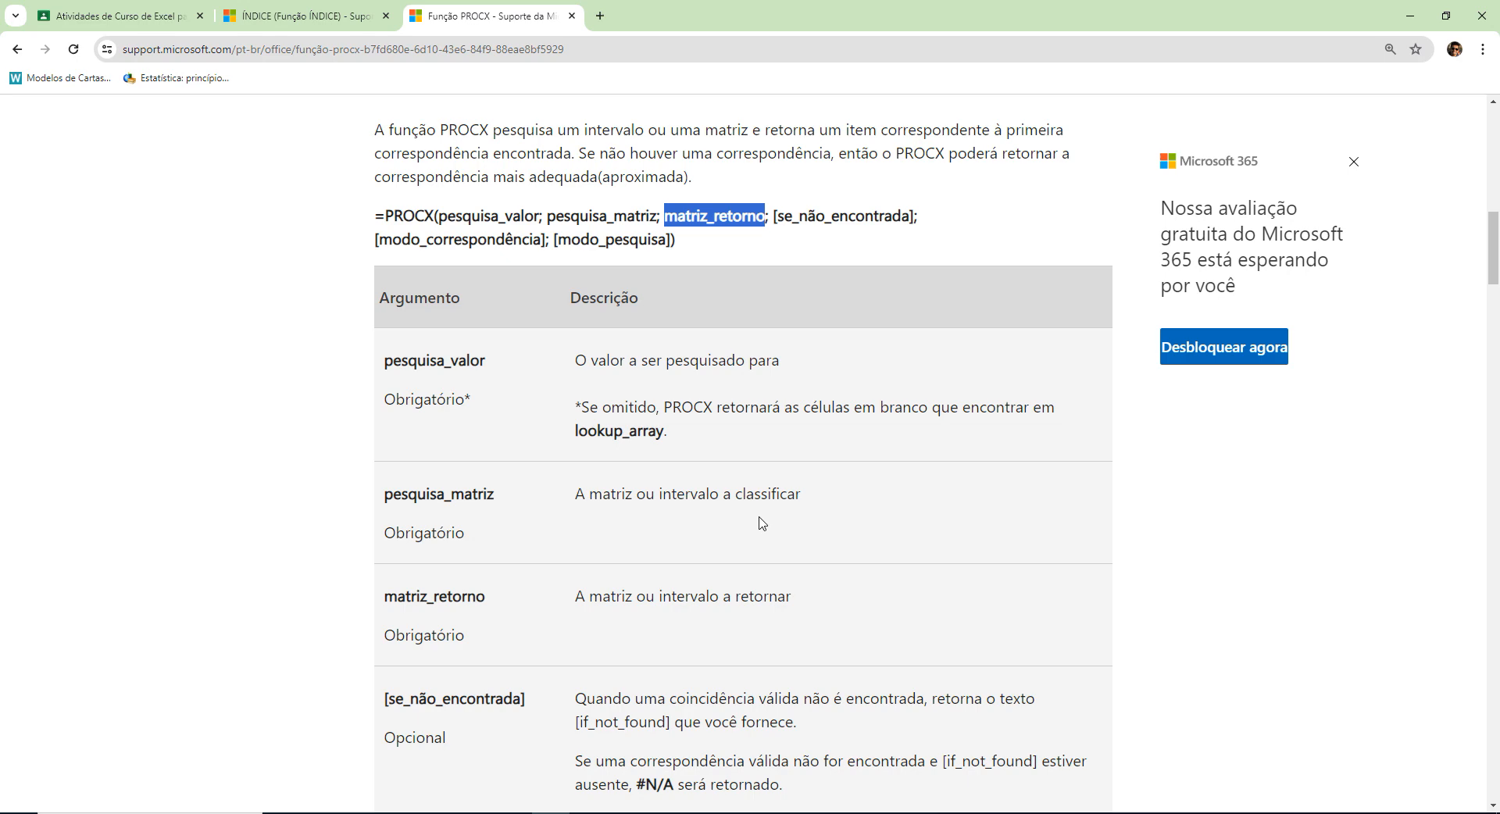
pyautogui.scroll(-2, 764, 522)
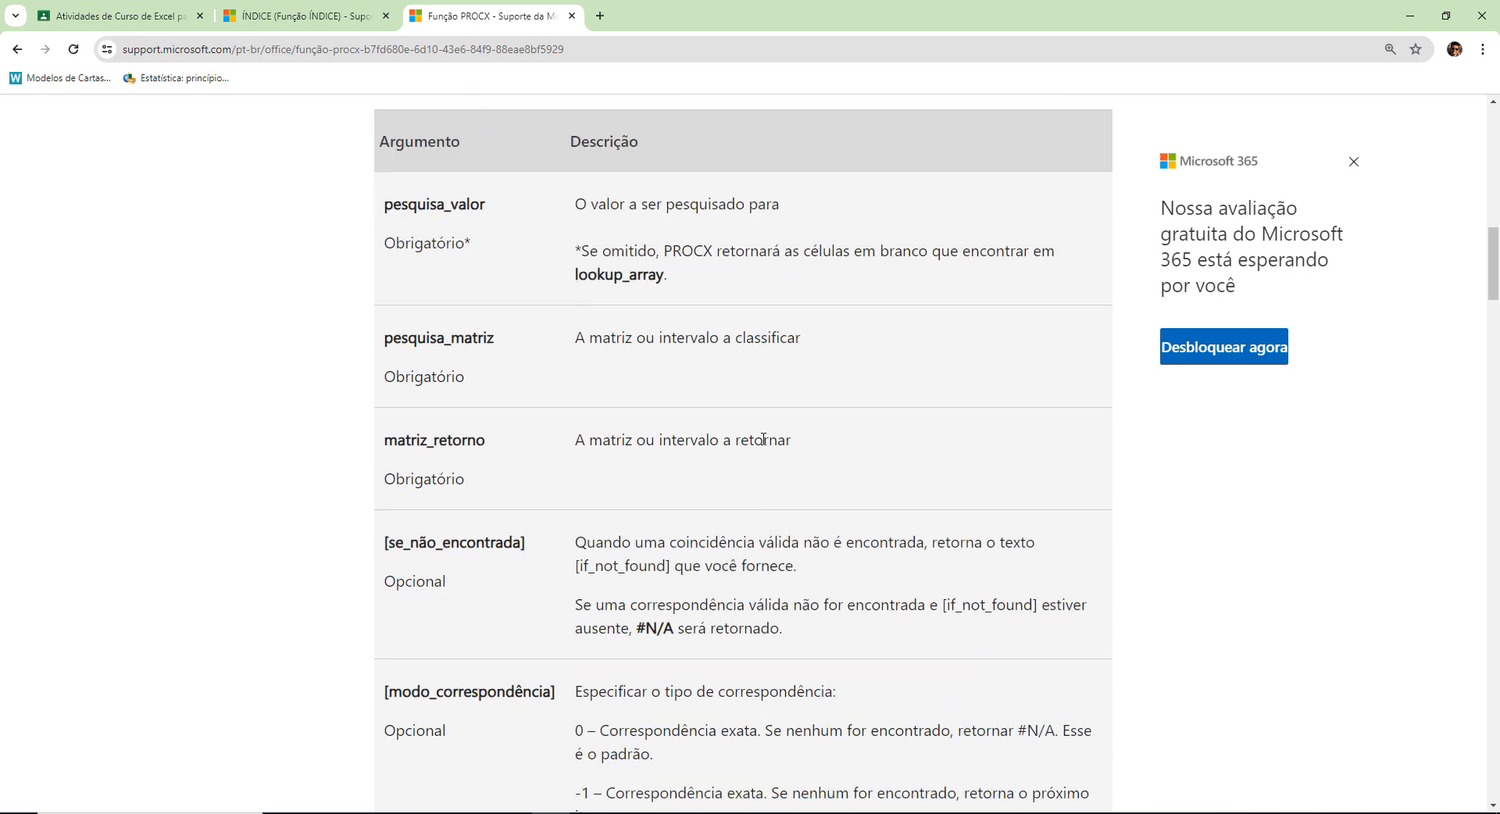
pyautogui.scroll(-3, 765, 441)
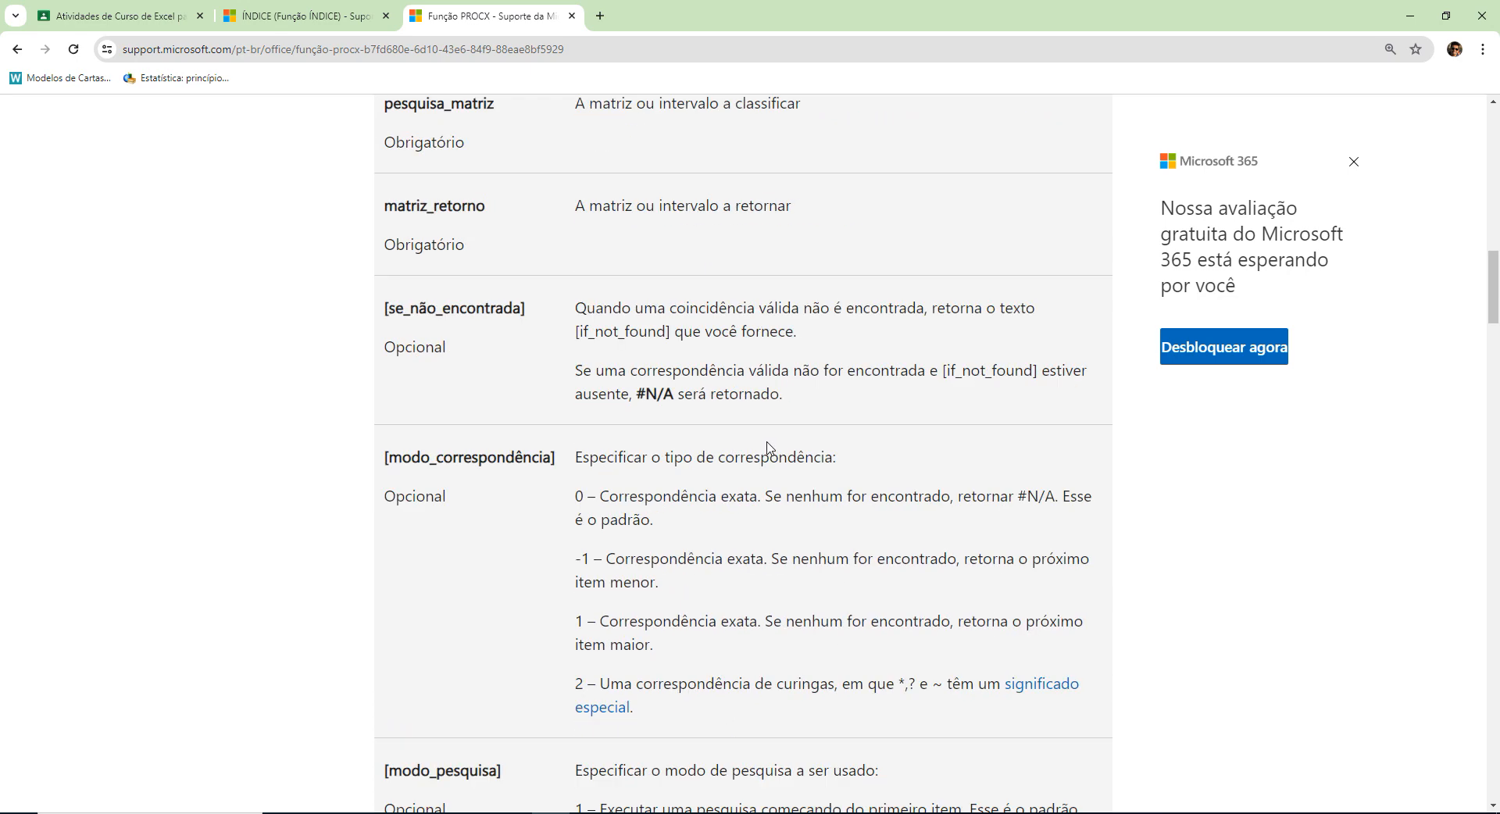
pyautogui.scroll(-3, 905, 521)
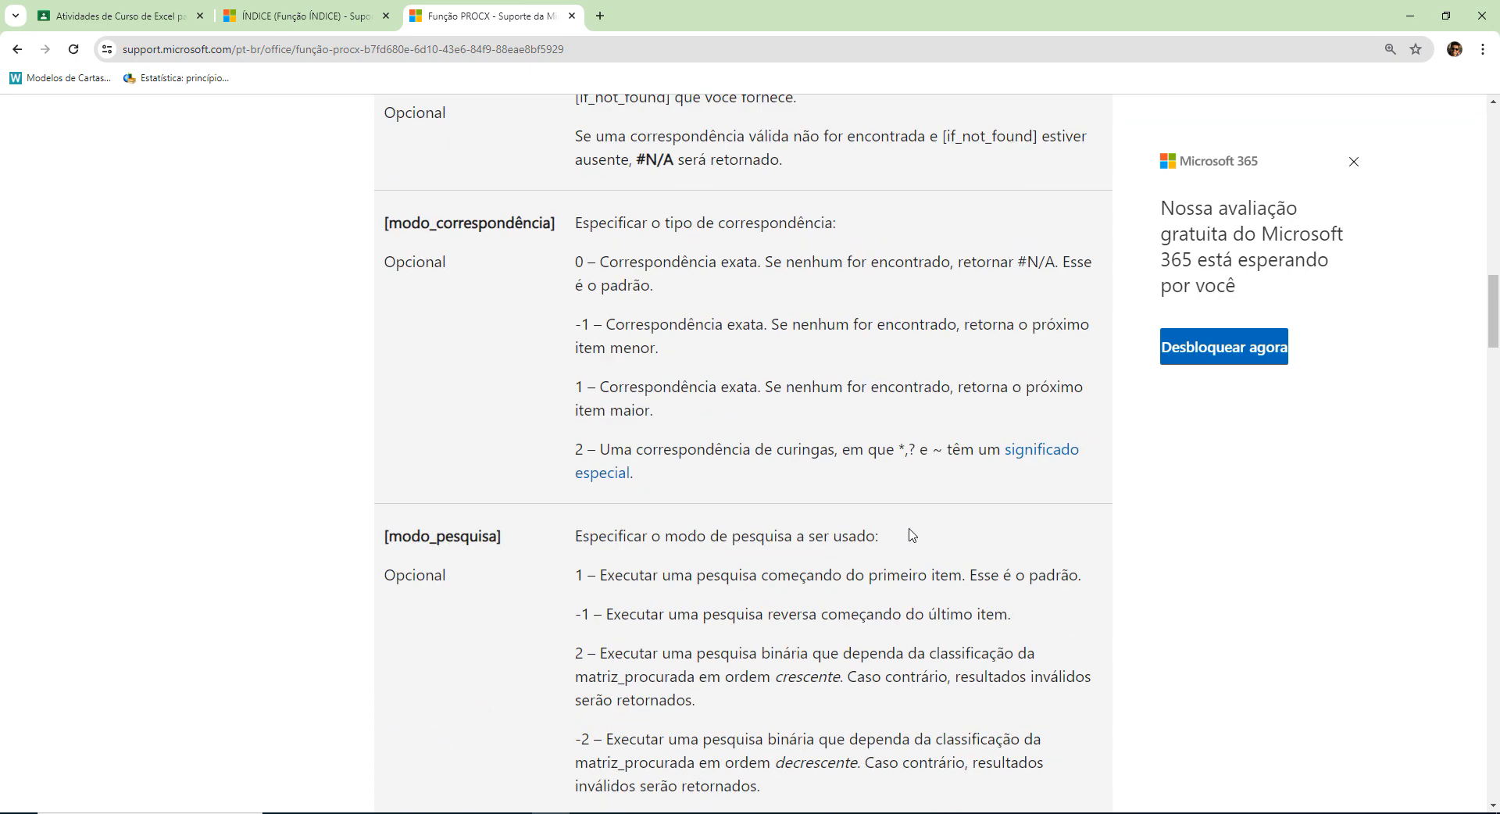
pyautogui.scroll(-10, 898, 406)
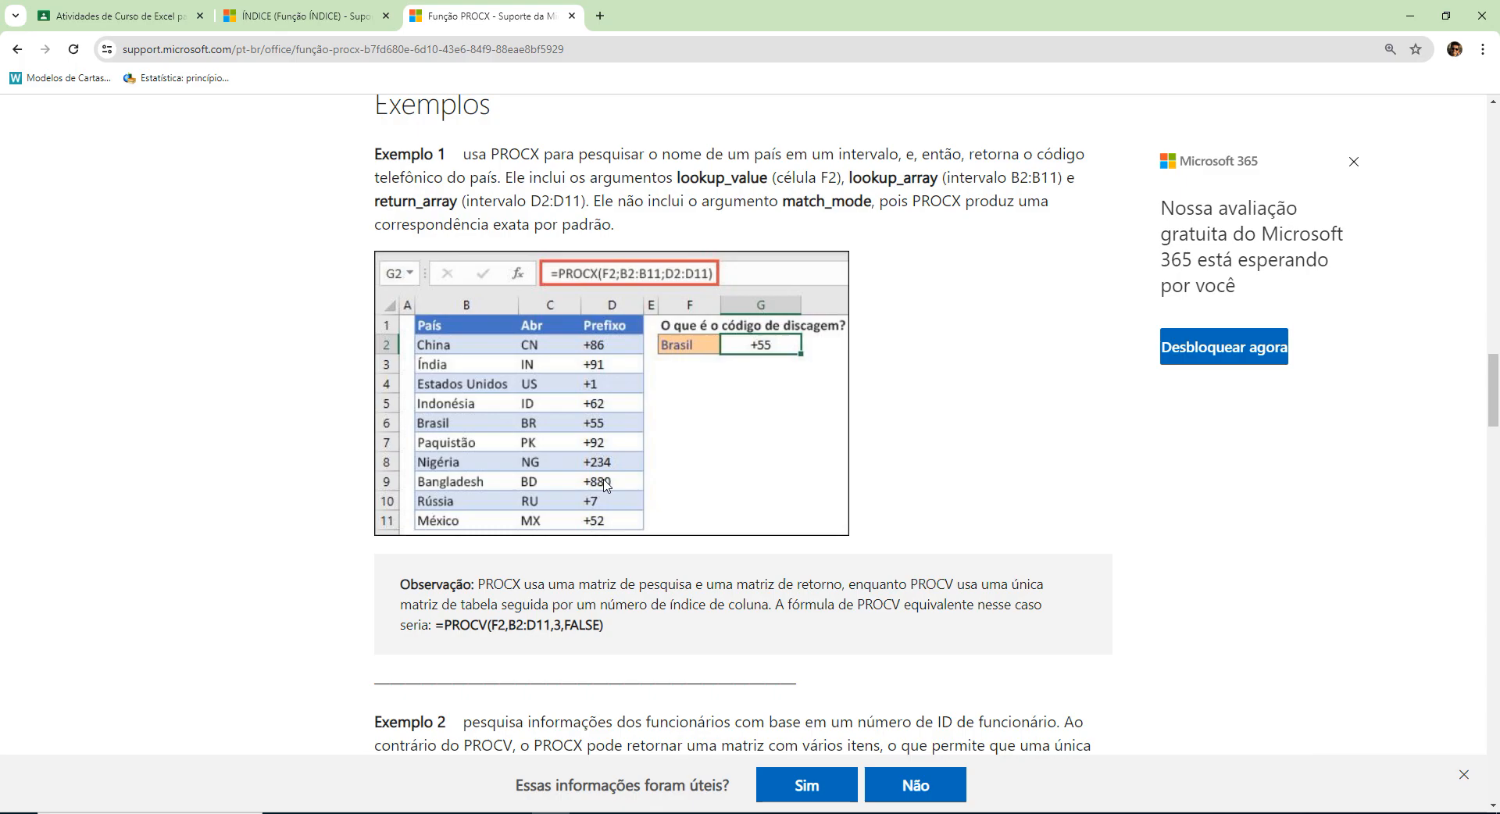
# Switch back to Excel and replace B:B in C12's PROCX formula with the whole fruit table, tabela_frutas[#Tudo].
pyautogui.hotkey('alt', 'Tab')
pyautogui.click(338, 453)
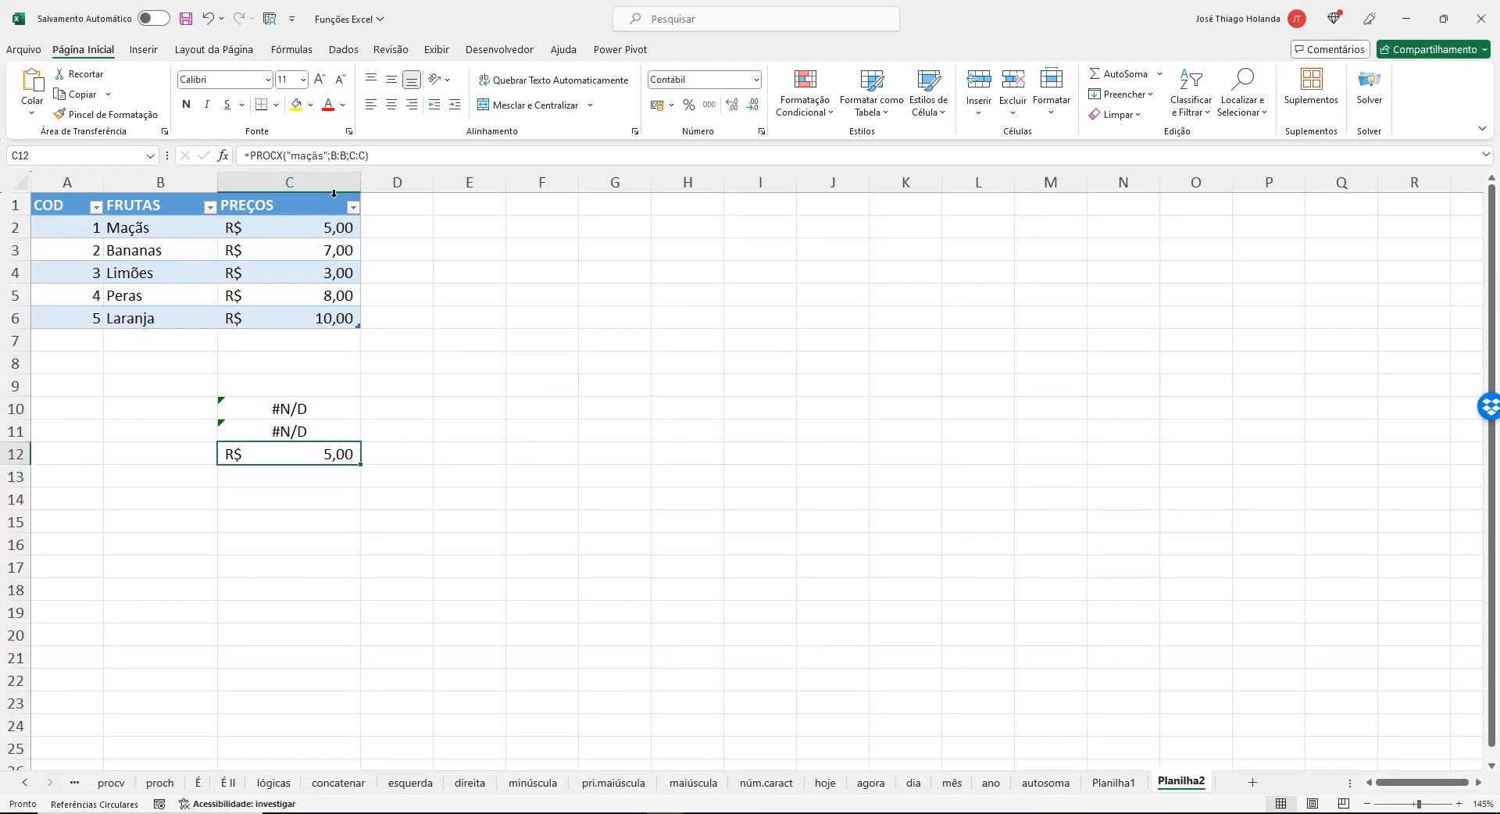
pyautogui.moveTo(328, 156); pyautogui.dragTo(346, 152)
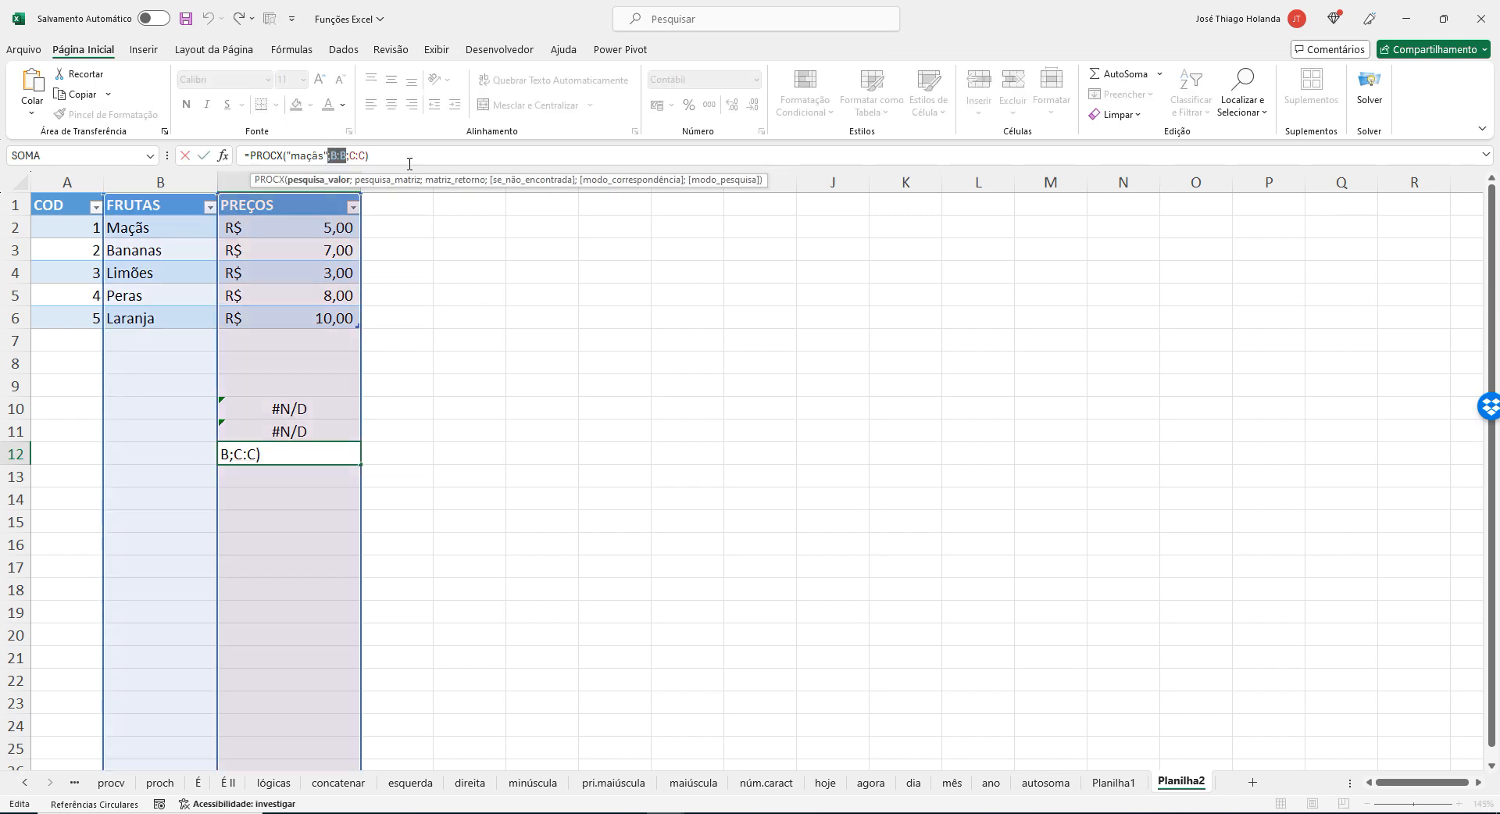
pyautogui.press('BackSpace')
pyautogui.write(';')
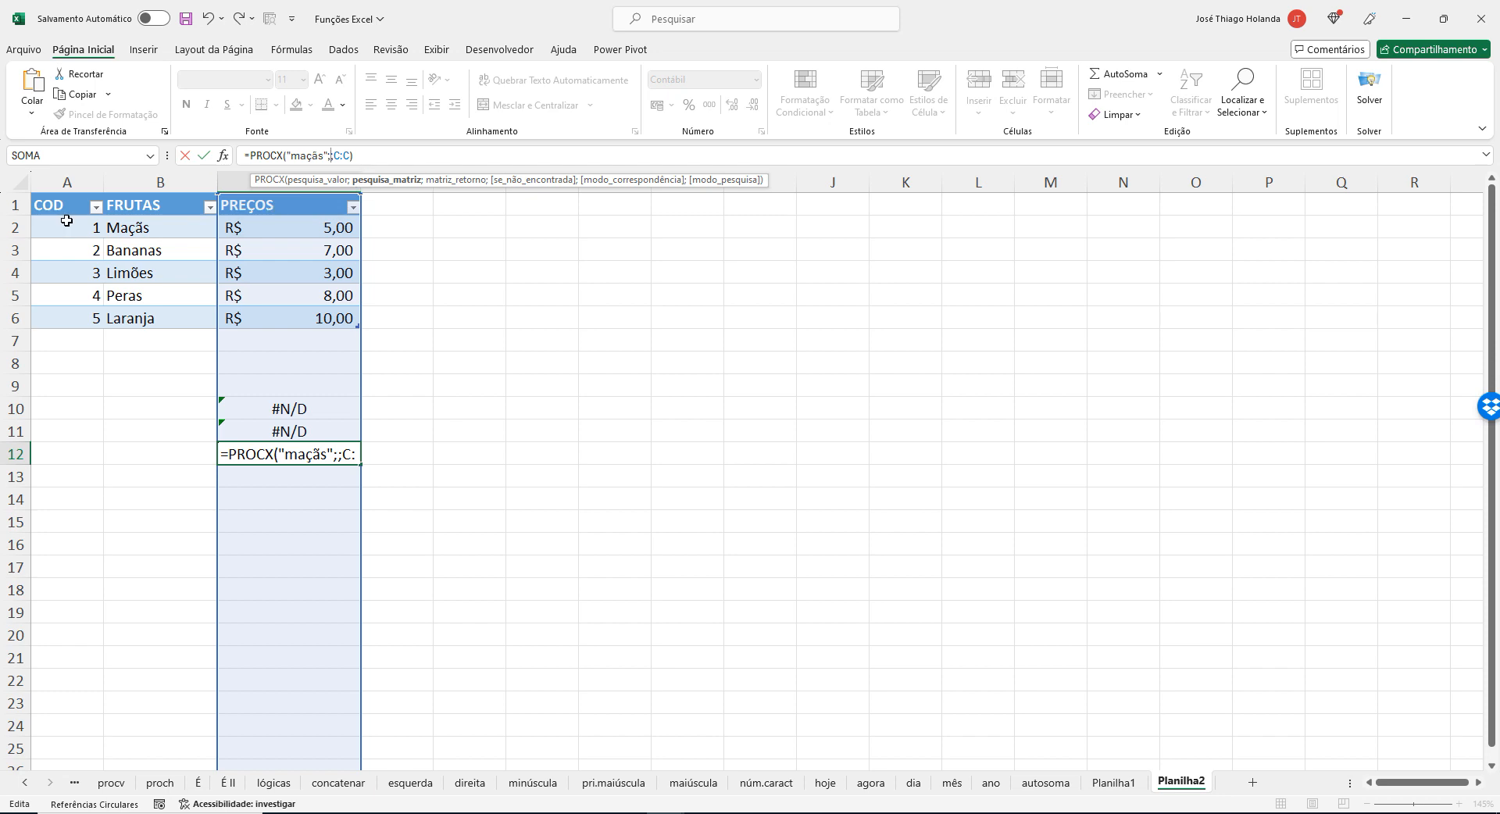
pyautogui.moveTo(72, 203); pyautogui.dragTo(312, 327)
pyautogui.press('Return')
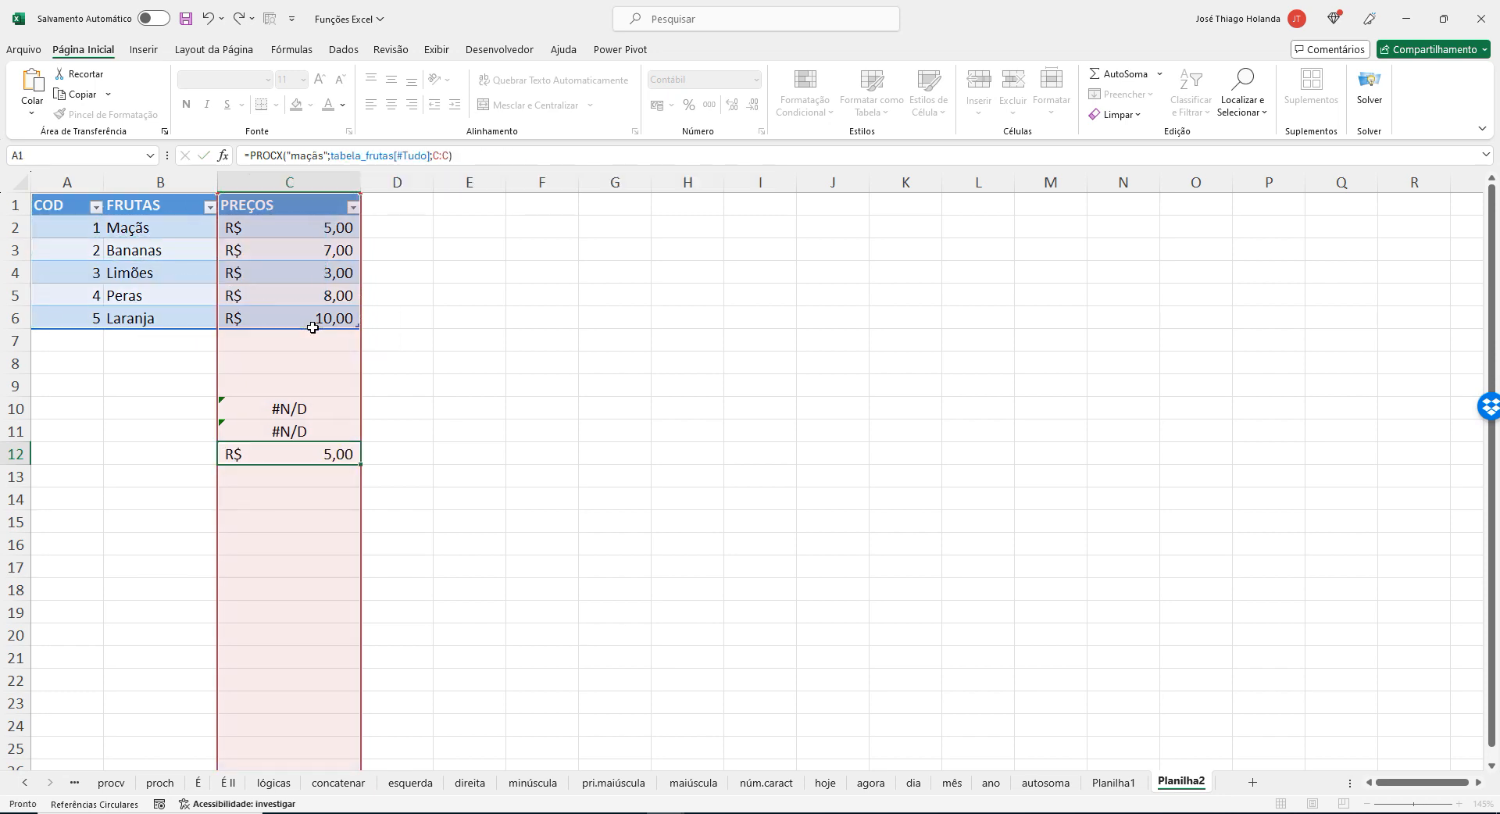
pyautogui.press('Up')
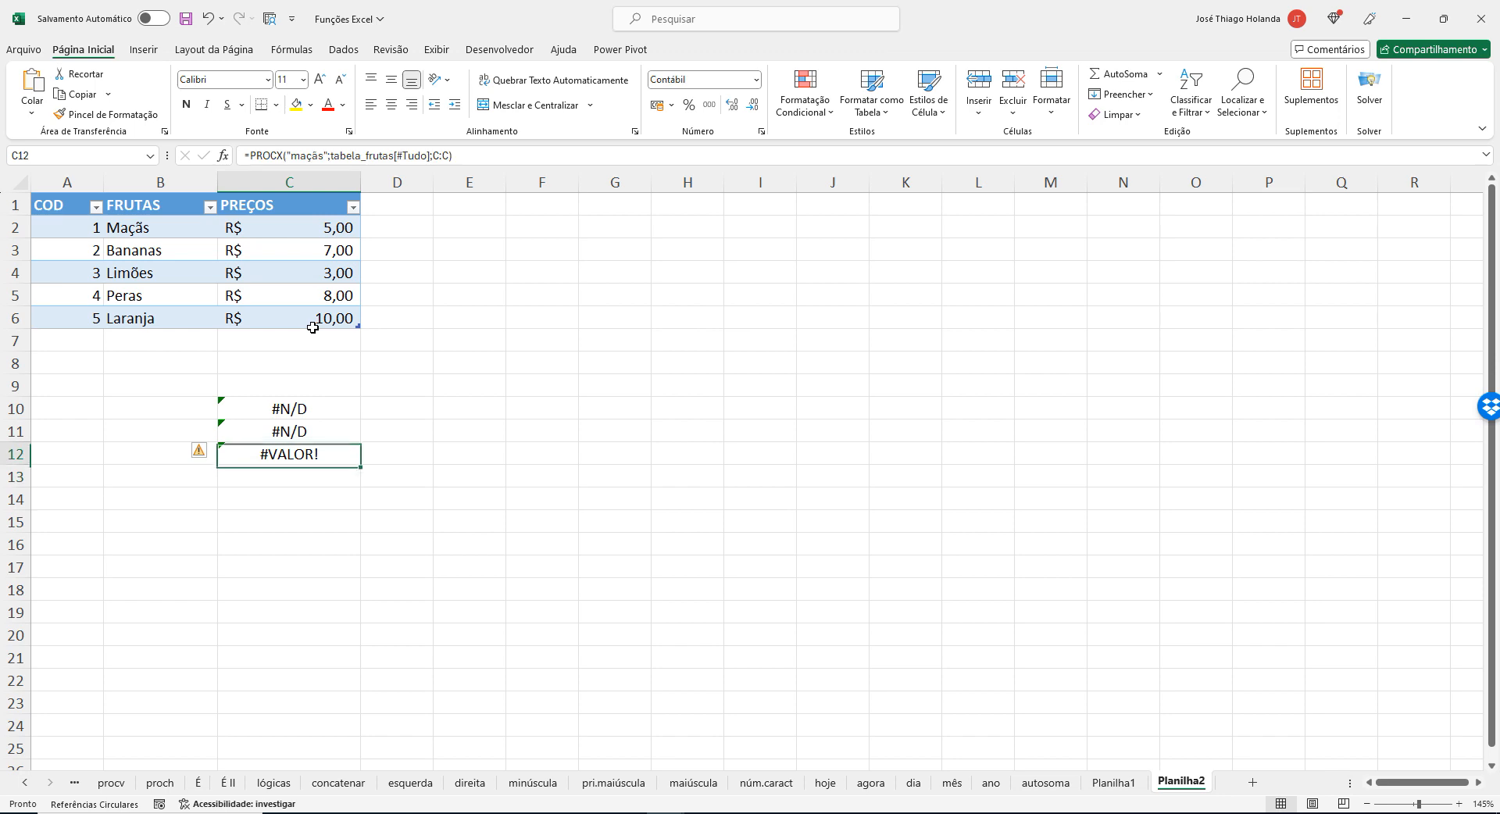
# Shorten the lookup array in C12's PROCX formula to the table name tabela_frutas, without the [#Tudo] specifier.
pyautogui.click(430, 155)
pyautogui.press('BackSpace')
pyautogui.press('BackSpace')
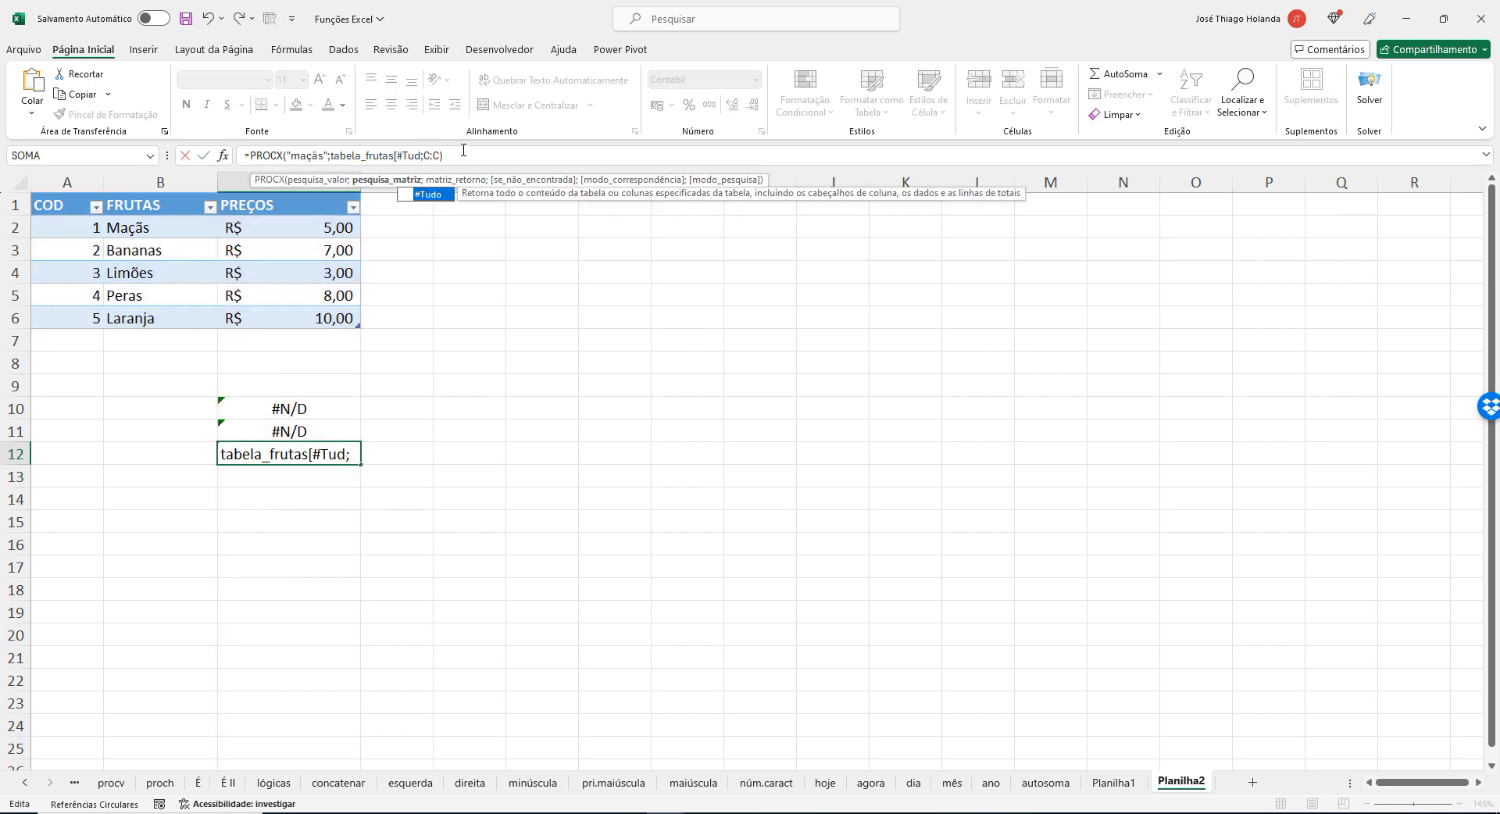
pyautogui.press('BackSpace')
pyautogui.press('BackSpace')
pyautogui.press('BackSpace')
pyautogui.press('BackSpace')
pyautogui.press('BackSpace')
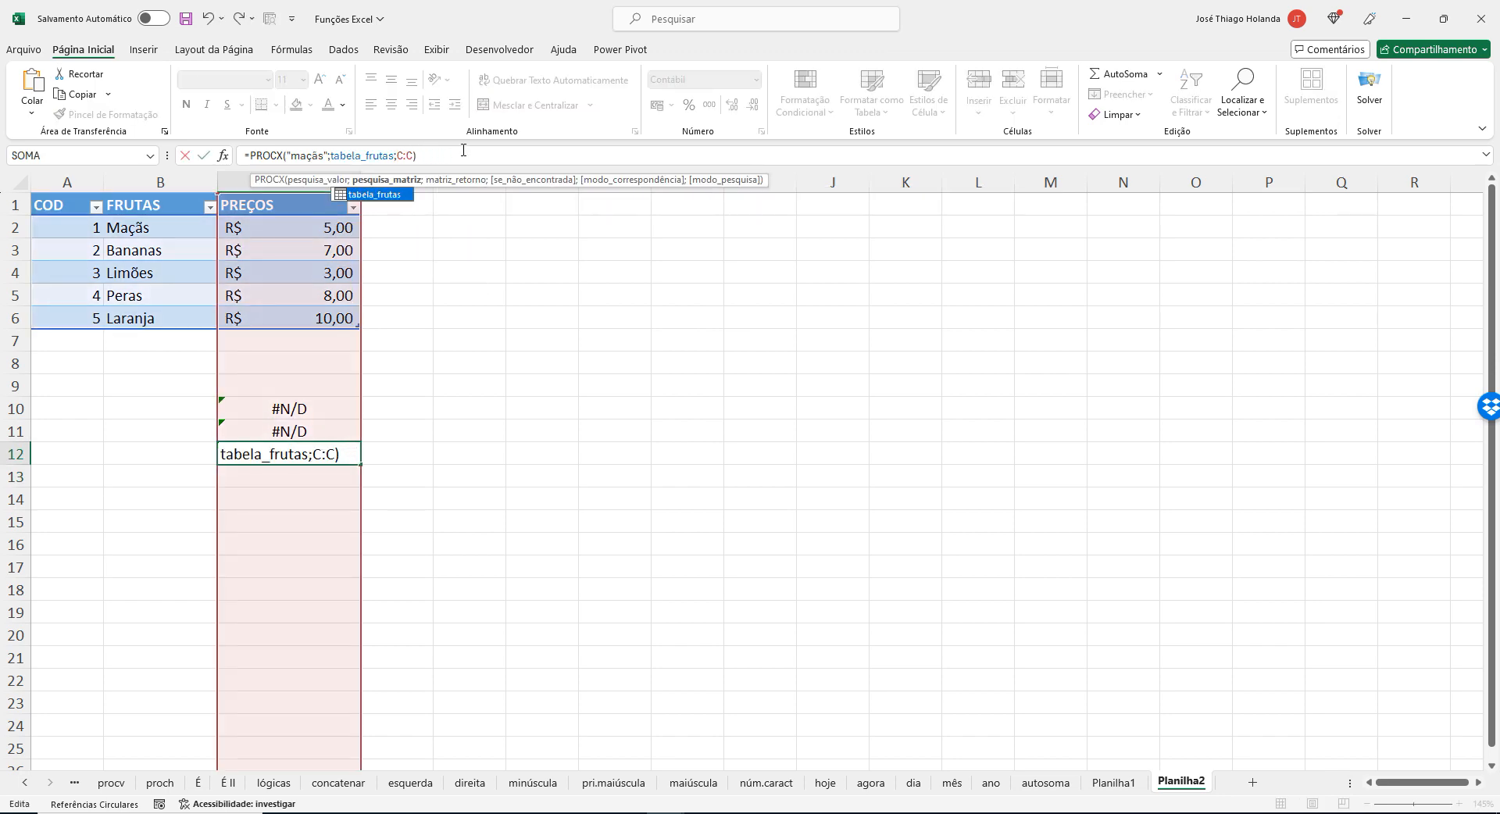
pyautogui.hotkey('ctrl', 'Return')
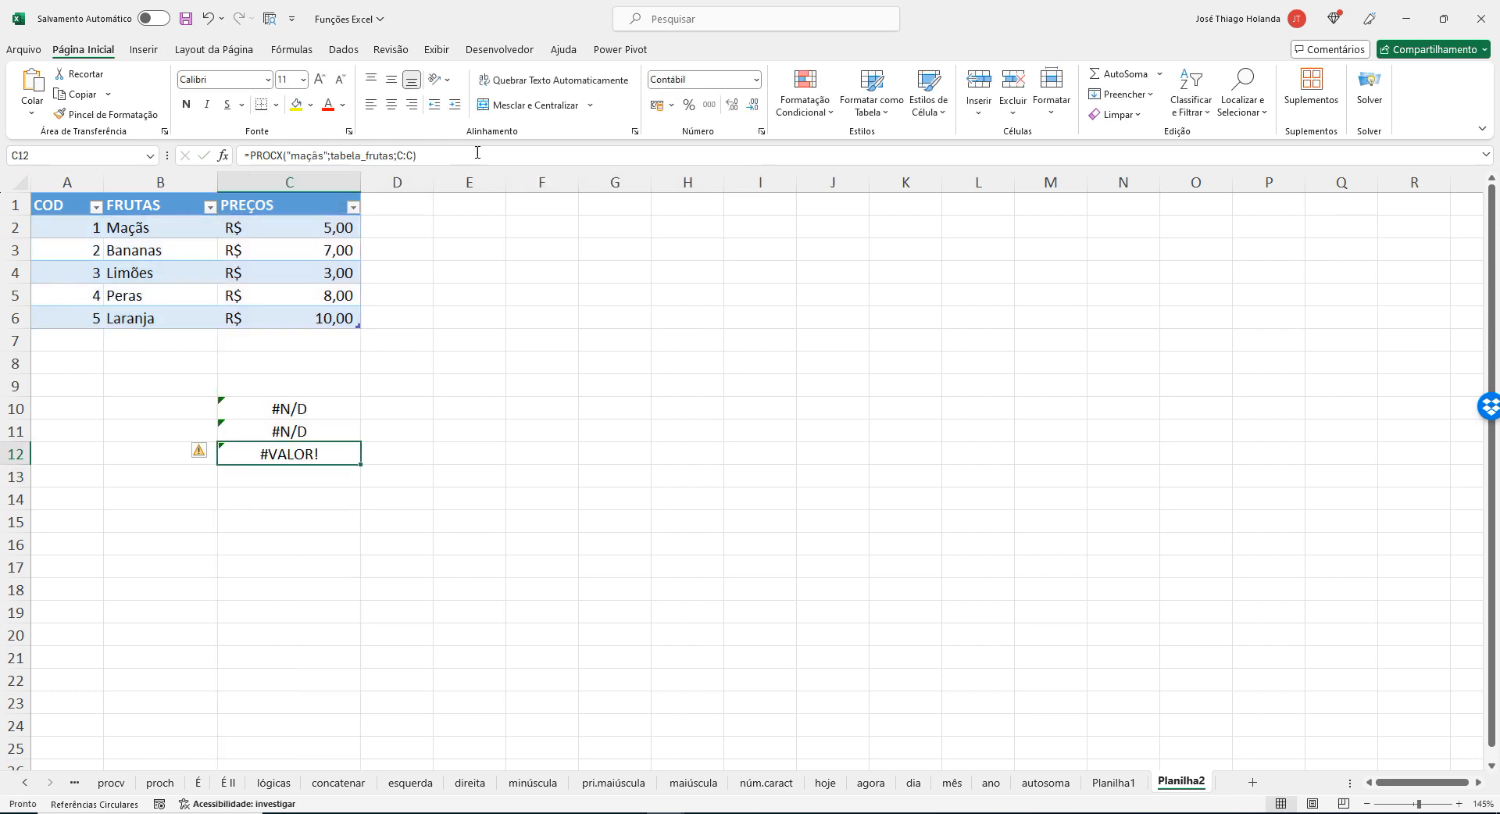
pyautogui.hotkey('ctrl', 'c')
pyautogui.click(446, 206)
pyautogui.click(436, 422)
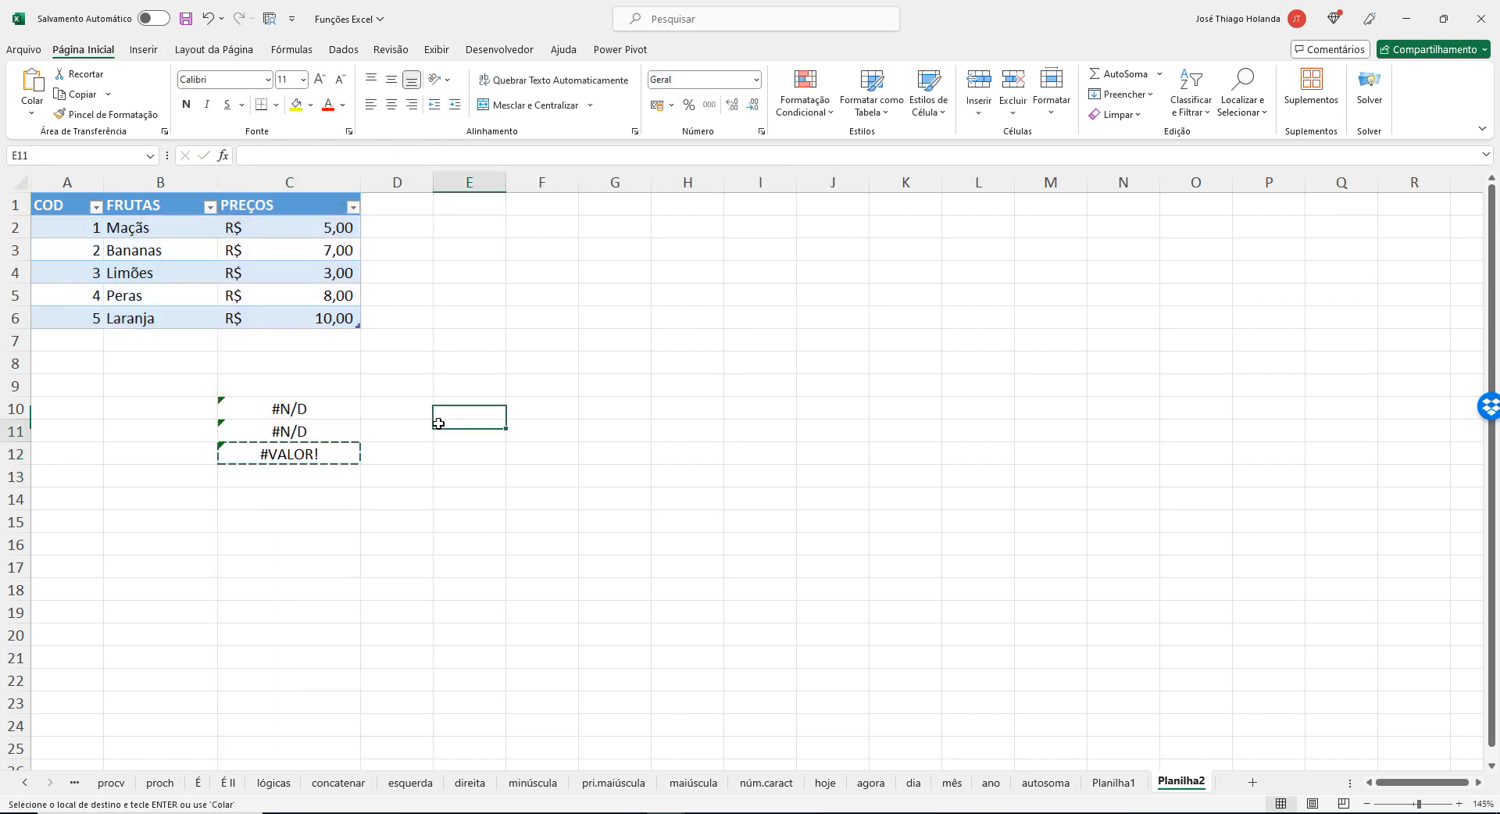
pyautogui.press('Escape')
pyautogui.click(277, 431)
pyautogui.click(298, 469)
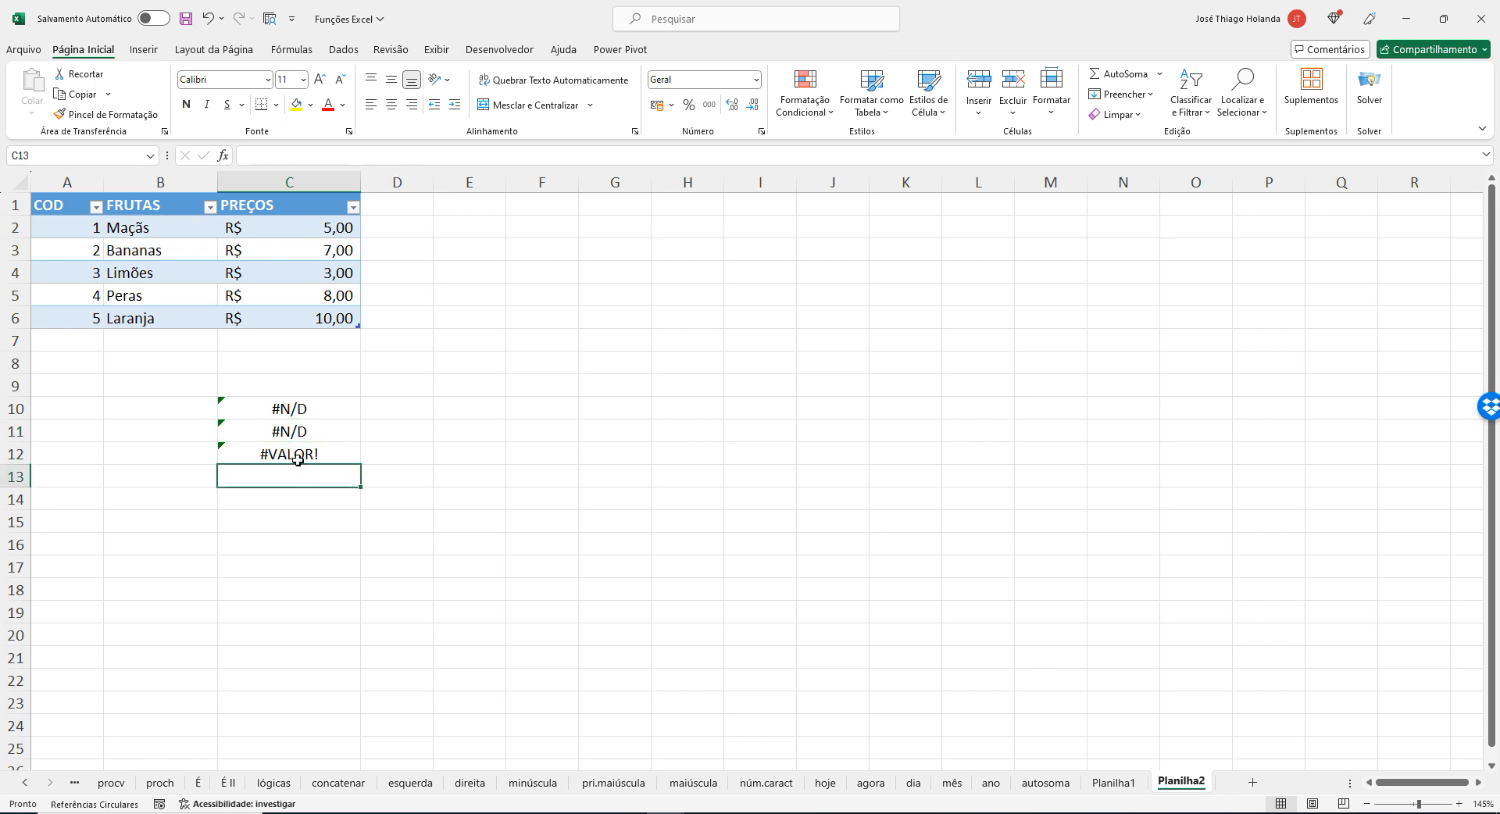
pyautogui.click(313, 459)
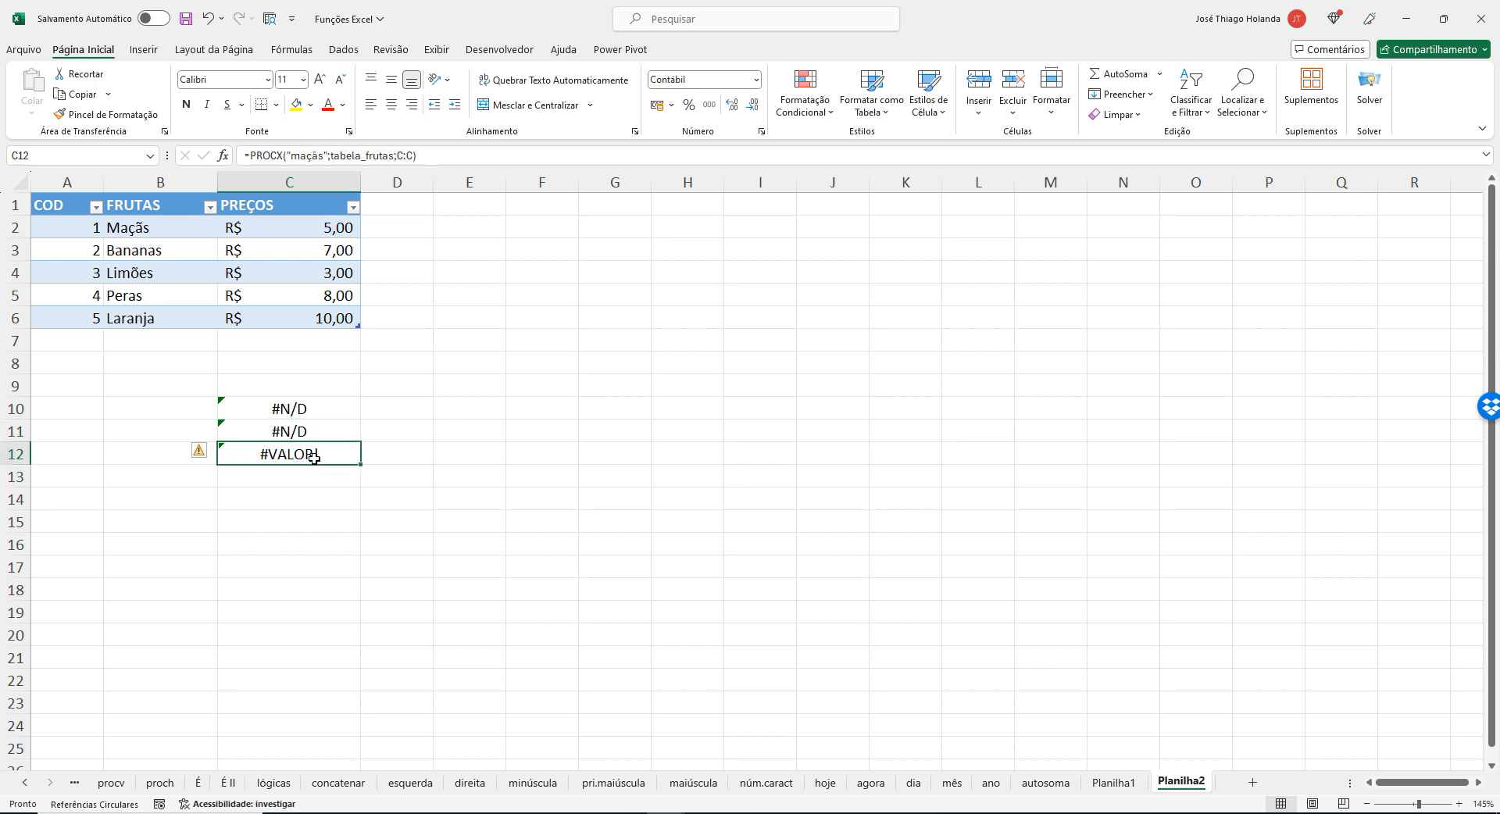
pyautogui.click(395, 156)
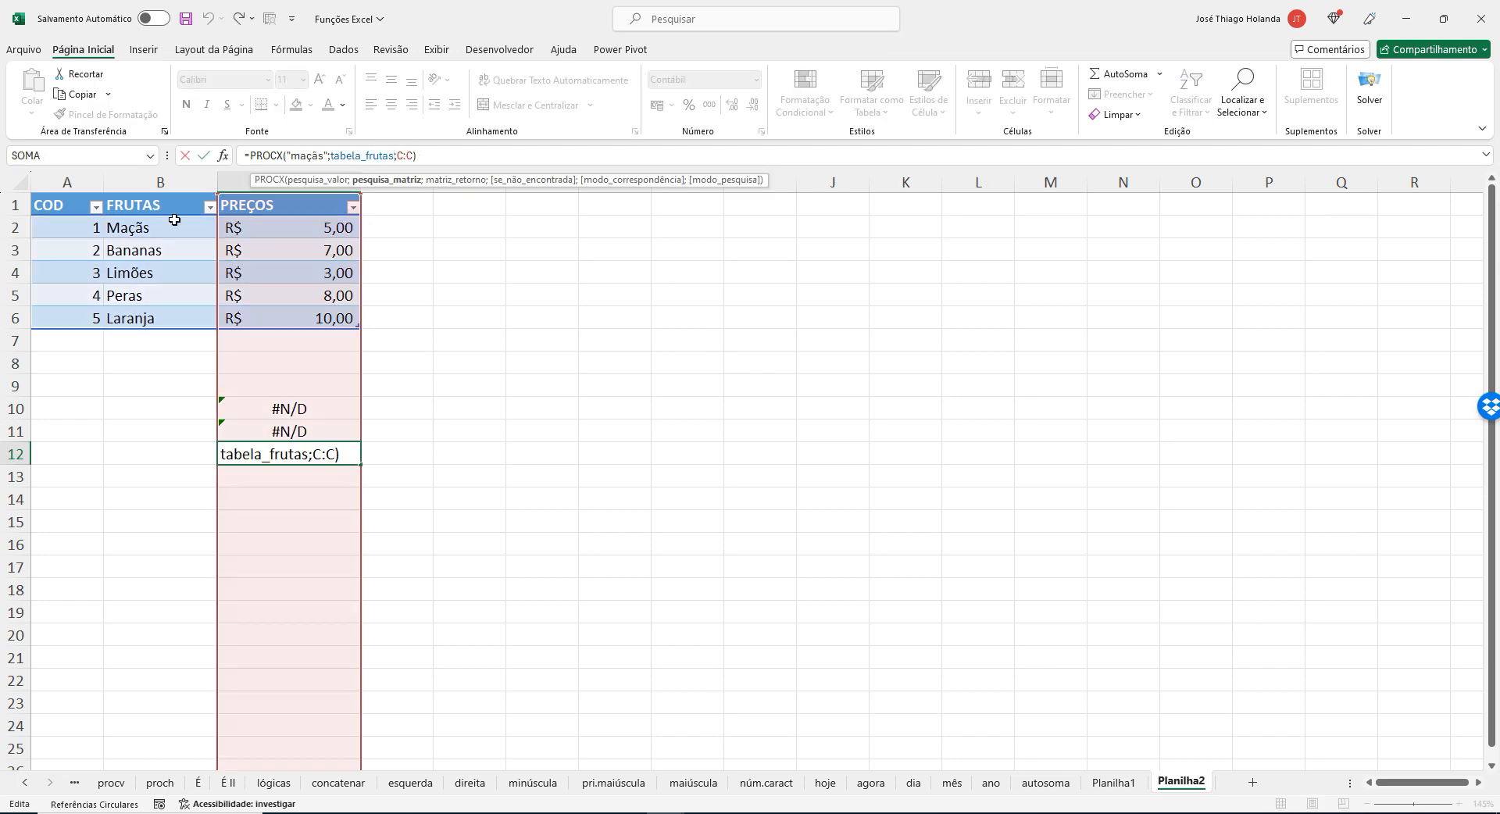
pyautogui.moveTo(156, 204); pyautogui.dragTo(167, 316)
pyautogui.click(299, 455)
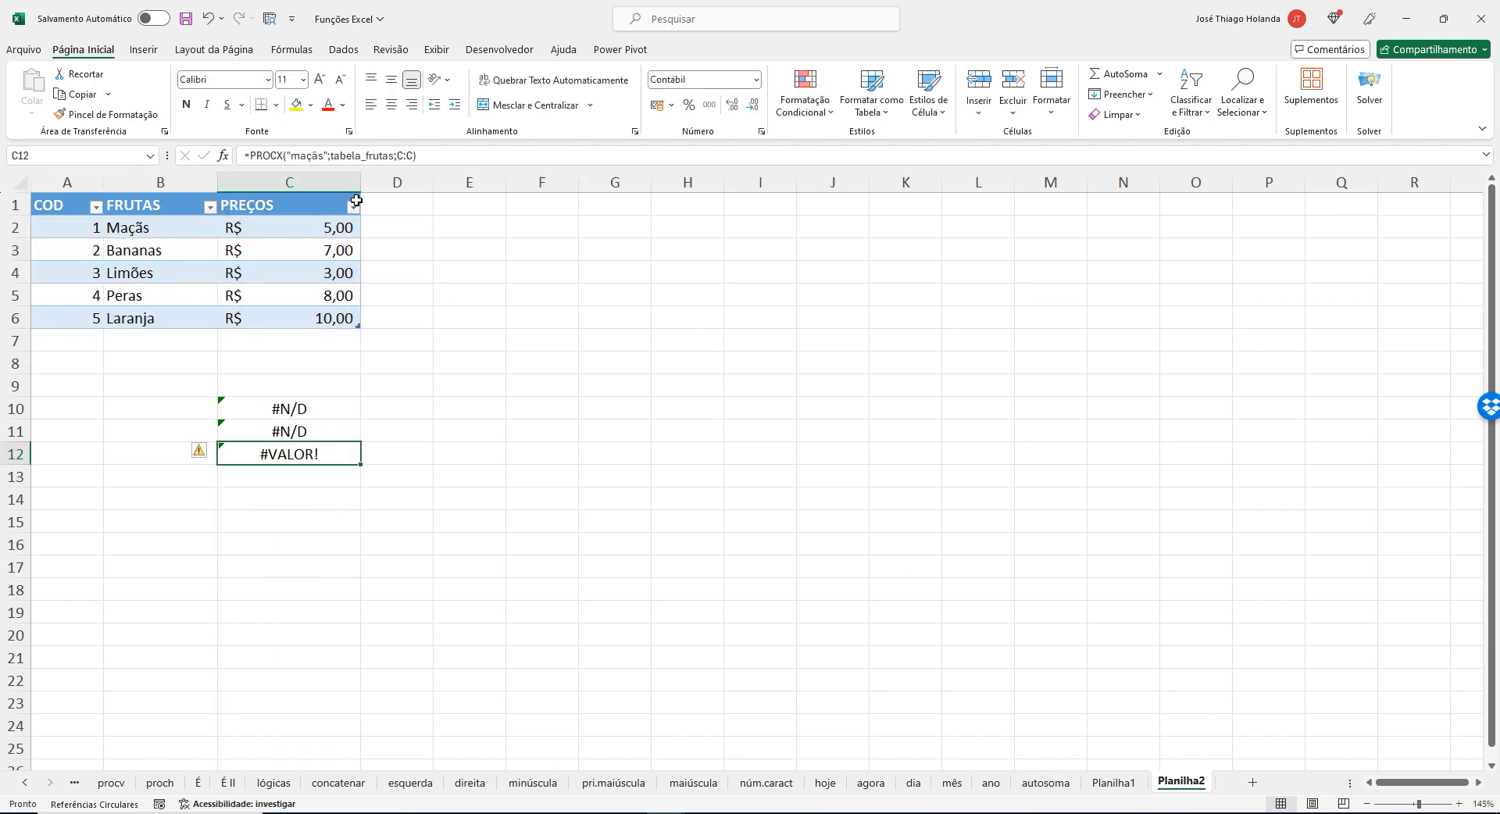
# Replace the lookup array in C12's PROCX formula with the FRUTAS column including its header, tabela_frutas[[#Tudo];[FRUTAS]].
pyautogui.click(393, 155)
pyautogui.press('BackSpace')
pyautogui.press('BackSpace')
pyautogui.press('BackSpace')
pyautogui.press('BackSpace')
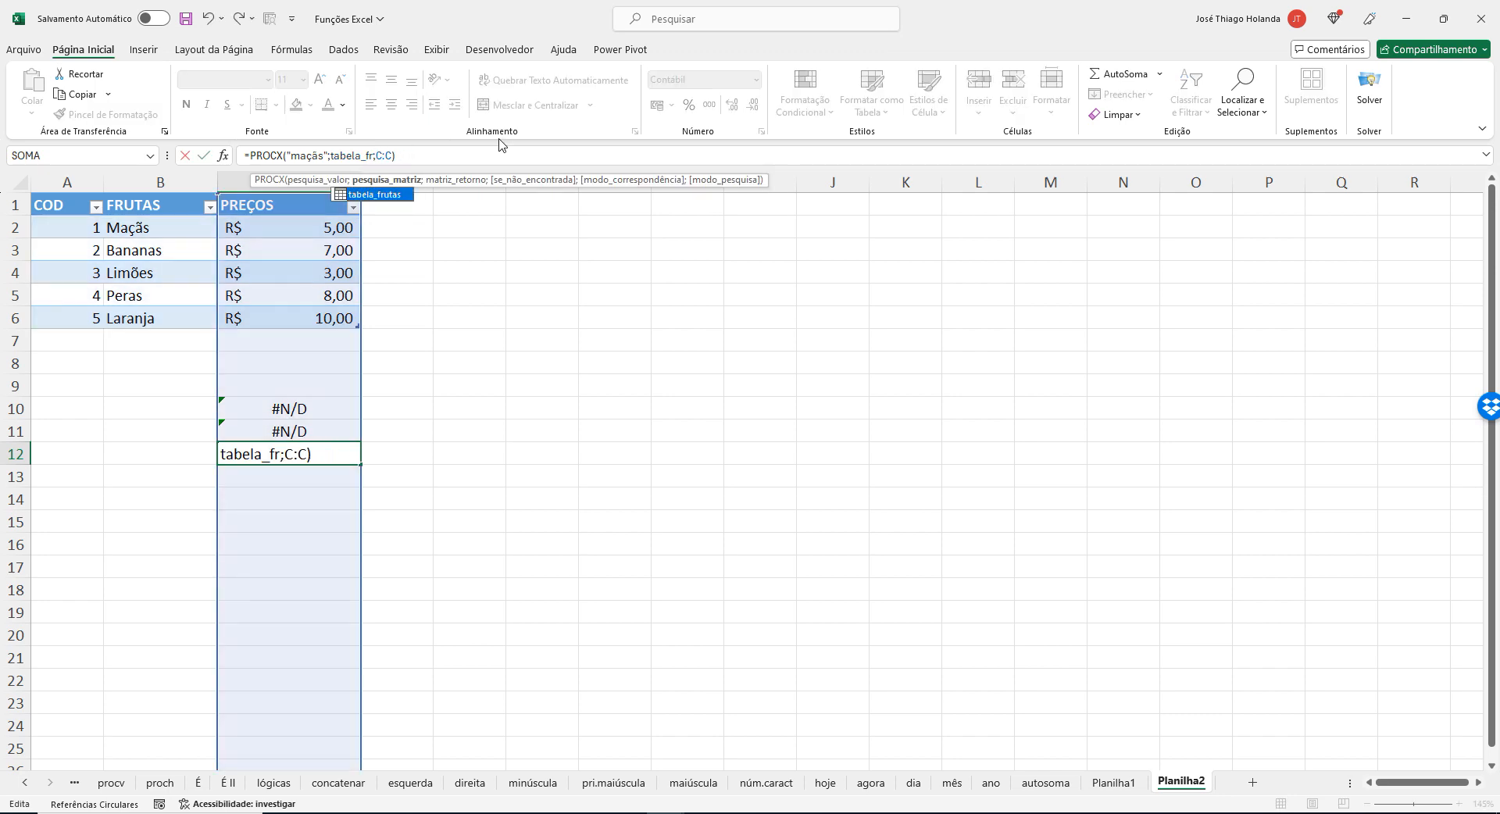
pyautogui.press('BackSpace')
pyautogui.press('BackSpace')
pyautogui.press('BackSpace')
pyautogui.press('BackSpace')
pyautogui.press('BackSpace')
pyautogui.press('BackSpace')
pyautogui.press('BackSpace')
pyautogui.press('BackSpace')
pyautogui.press('BackSpace')
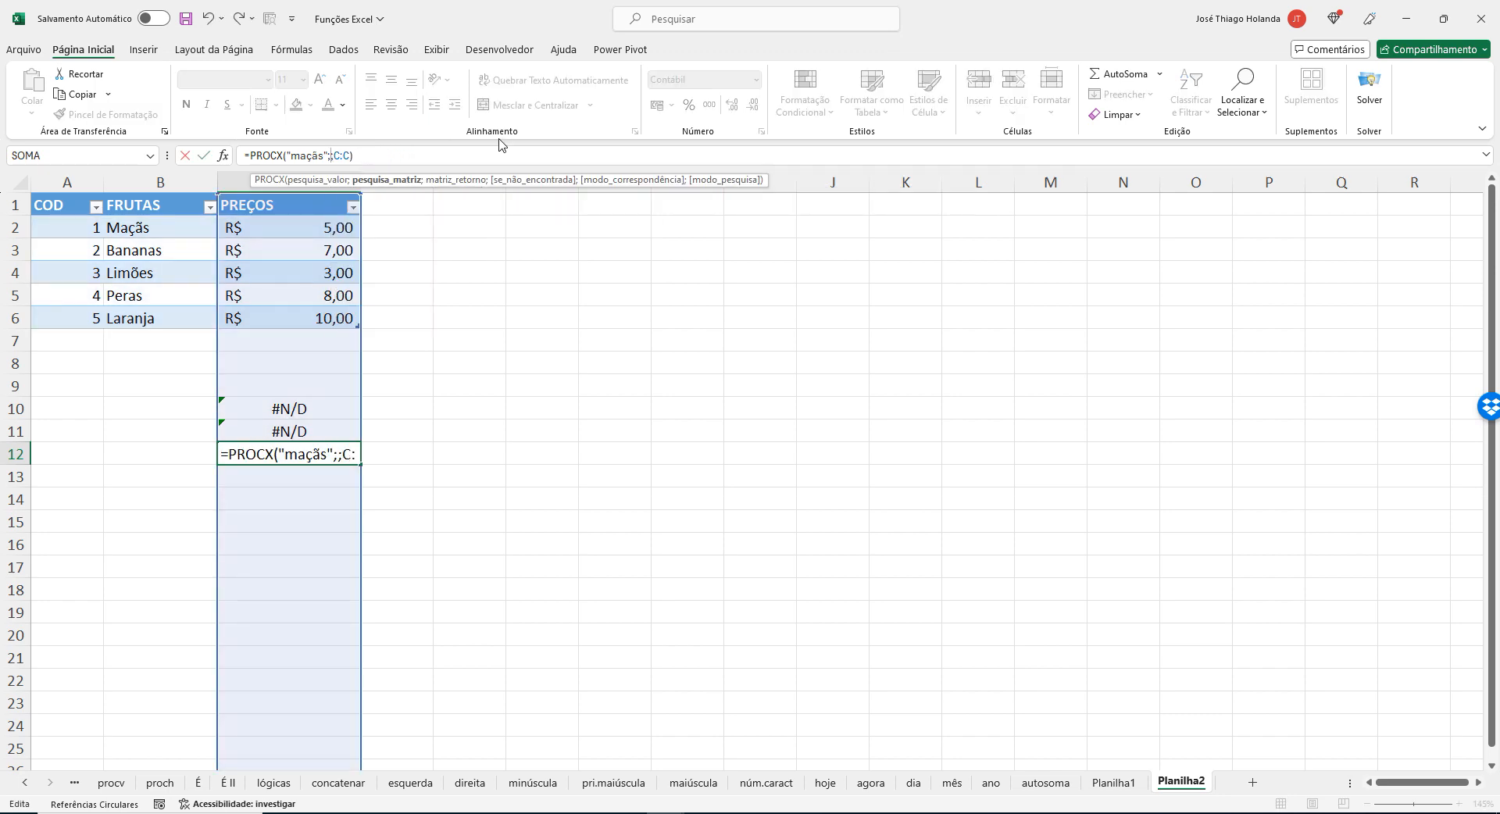
pyautogui.moveTo(137, 207); pyautogui.dragTo(148, 317)
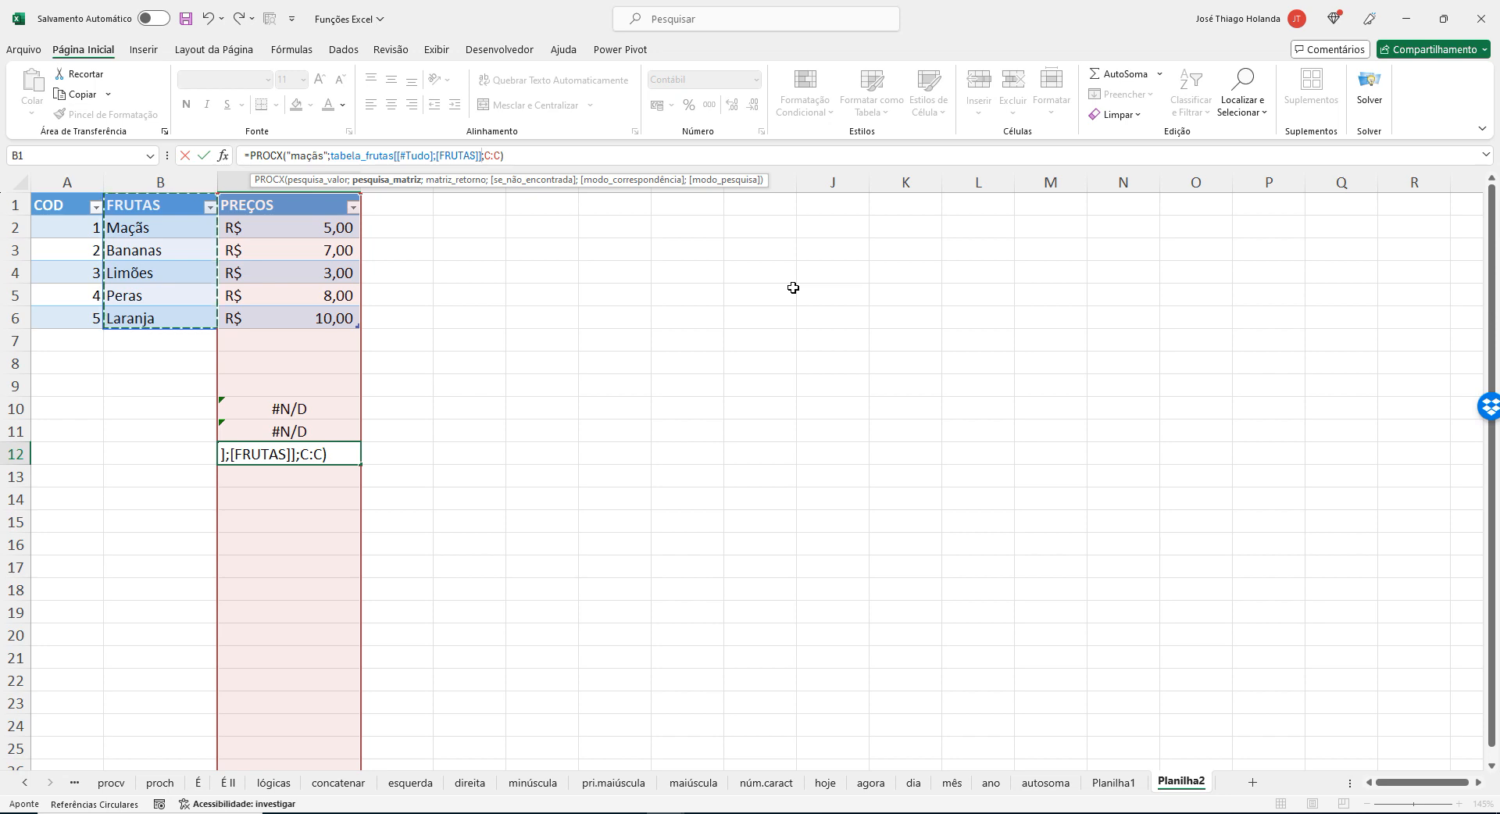
pyautogui.press('Return')
pyautogui.press('Up')
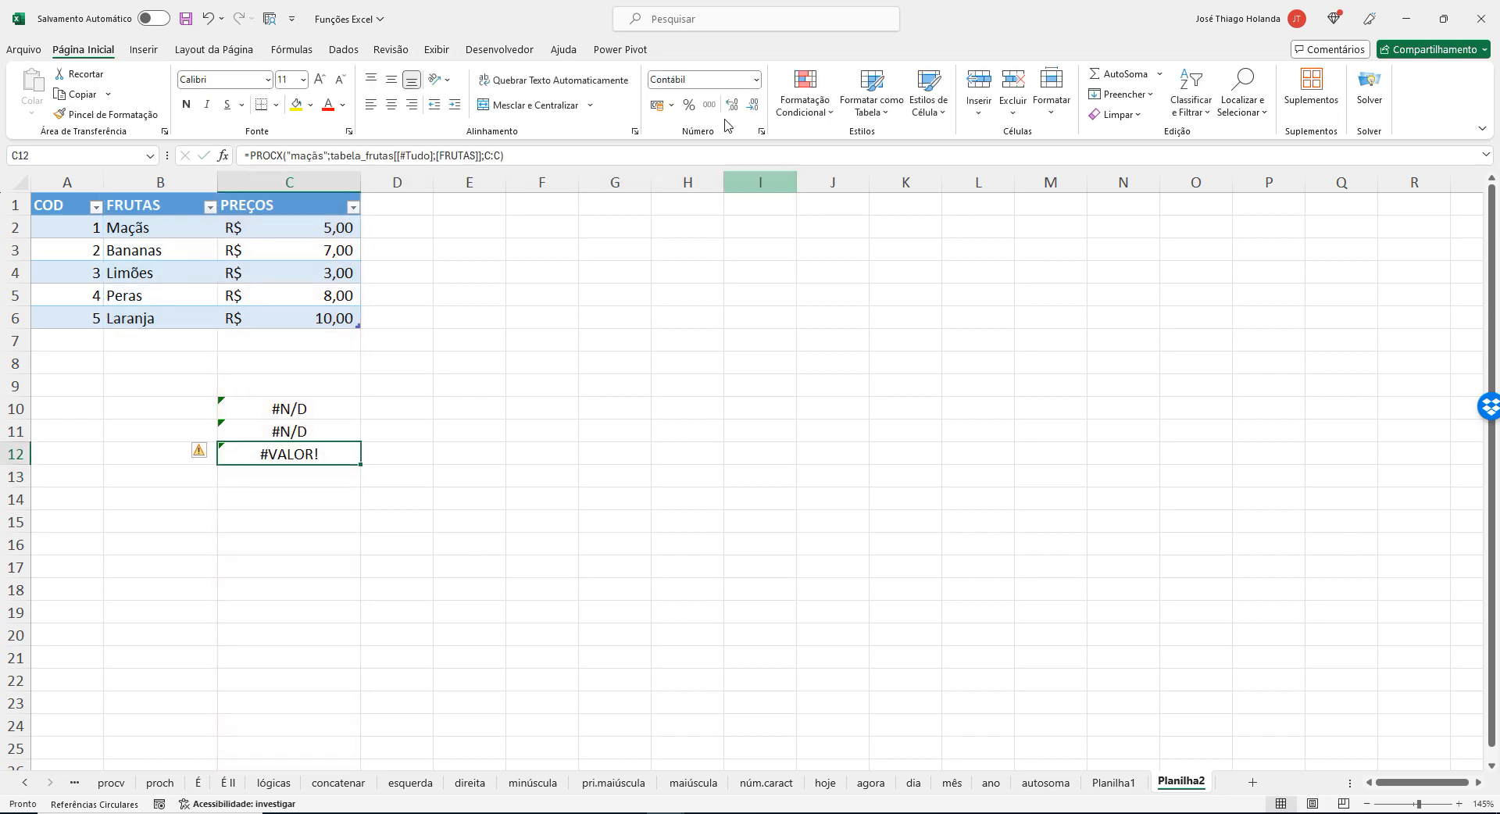
pyautogui.click(532, 153)
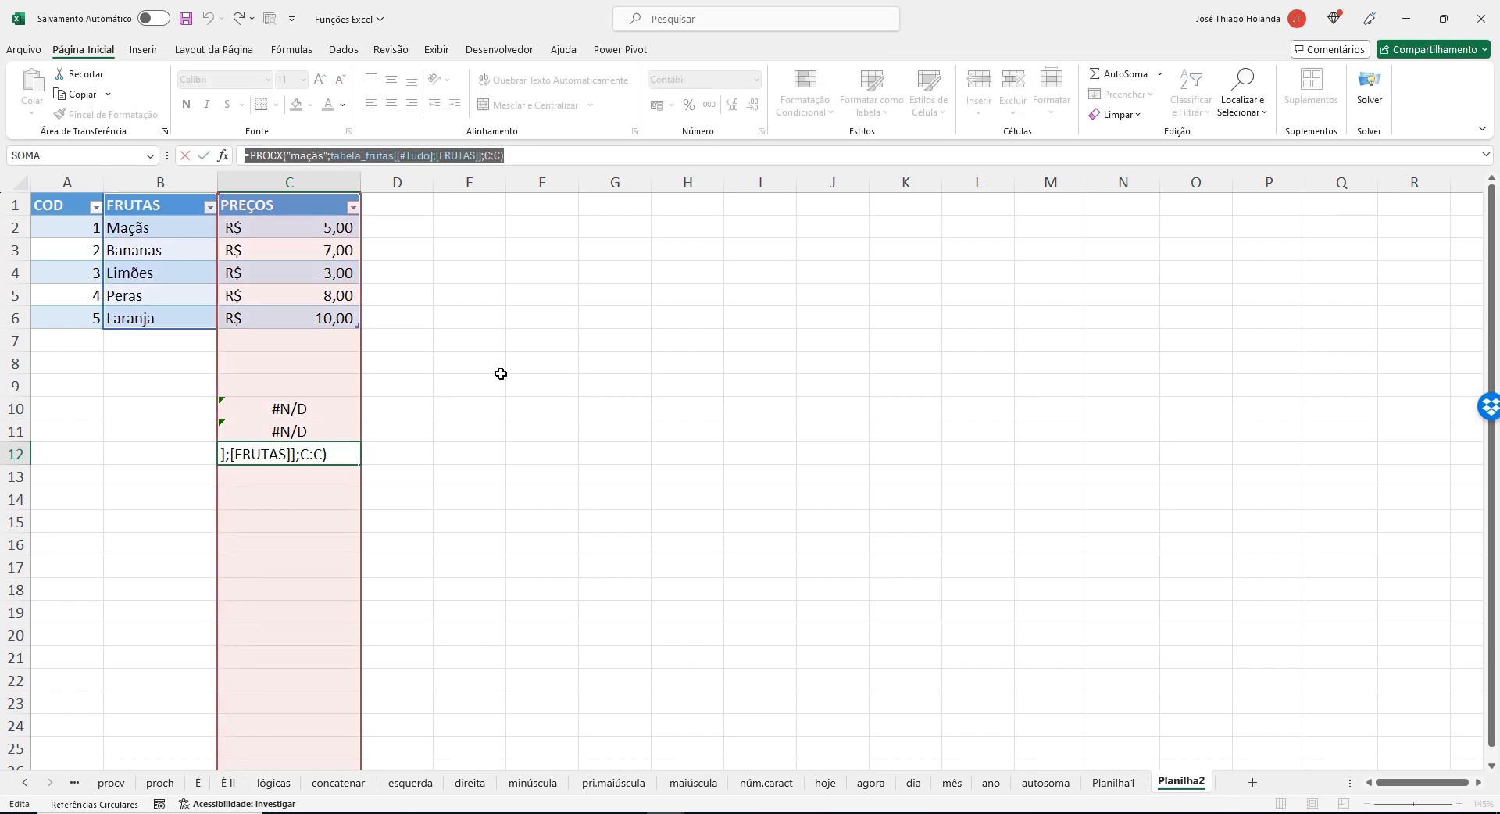
# Enter C12's PROCX formula with B2:B6 as the lookup array and C:C as the return array, and reselect the cell.
pyautogui.press('Return')
pyautogui.click(481, 346)
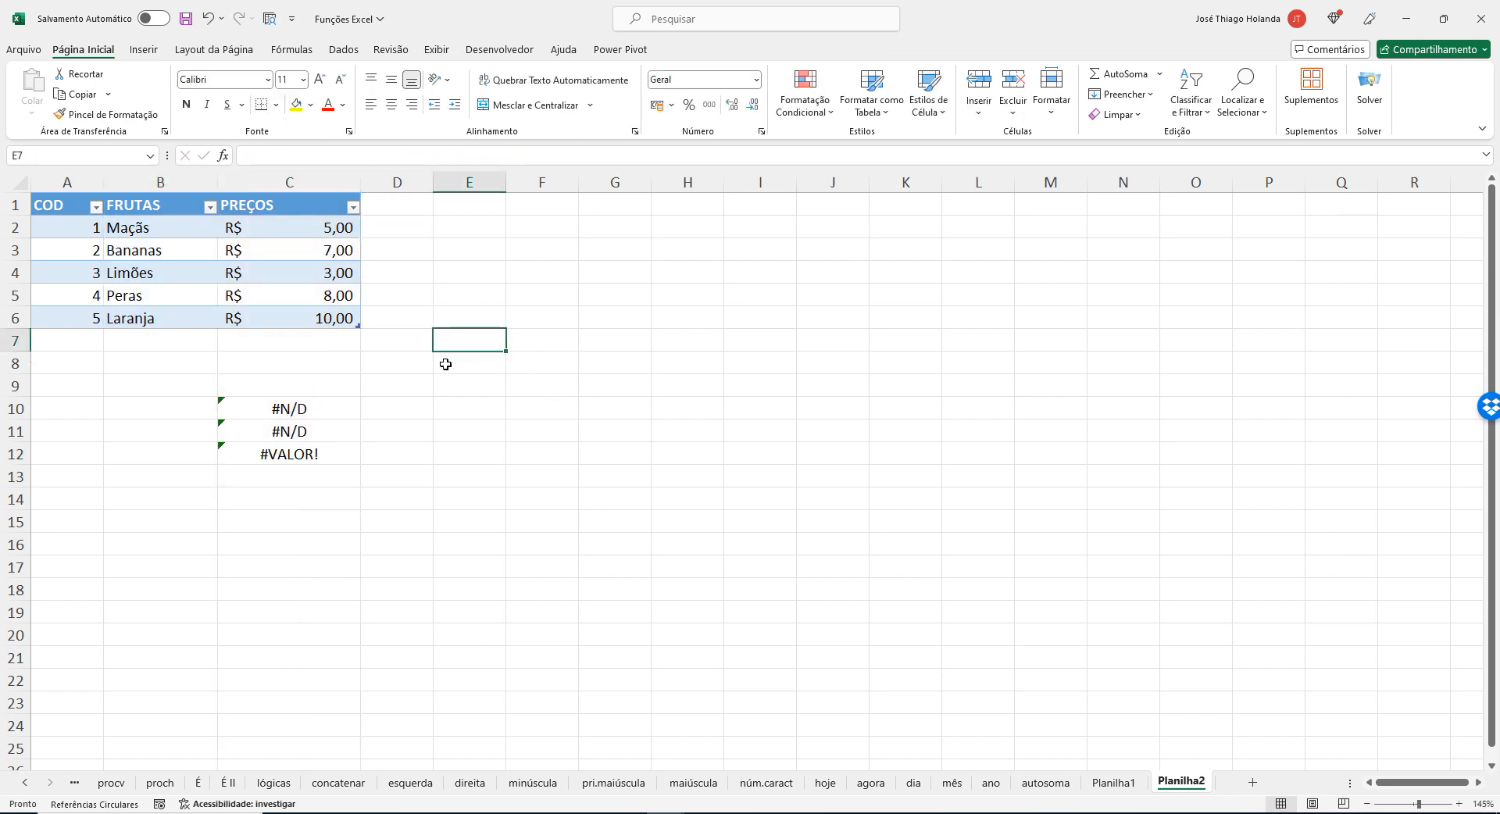
pyautogui.click(395, 348)
pyautogui.click(327, 356)
pyautogui.click(314, 453)
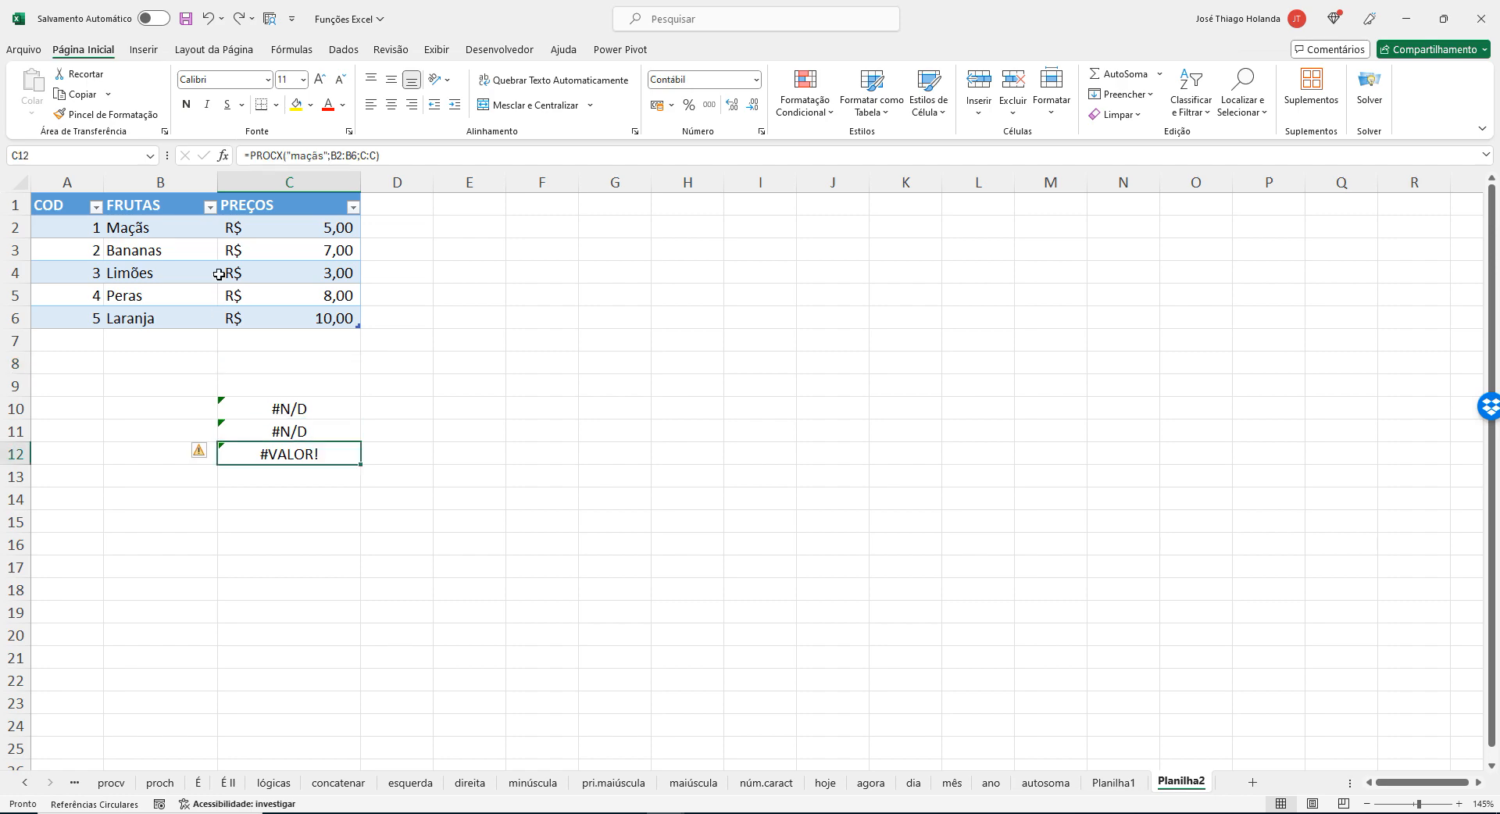
# Clear both arrays from C12's PROCX formula and set the lookup array to the fruit names, tabela_frutas[FRUTAS].
pyautogui.click(366, 153)
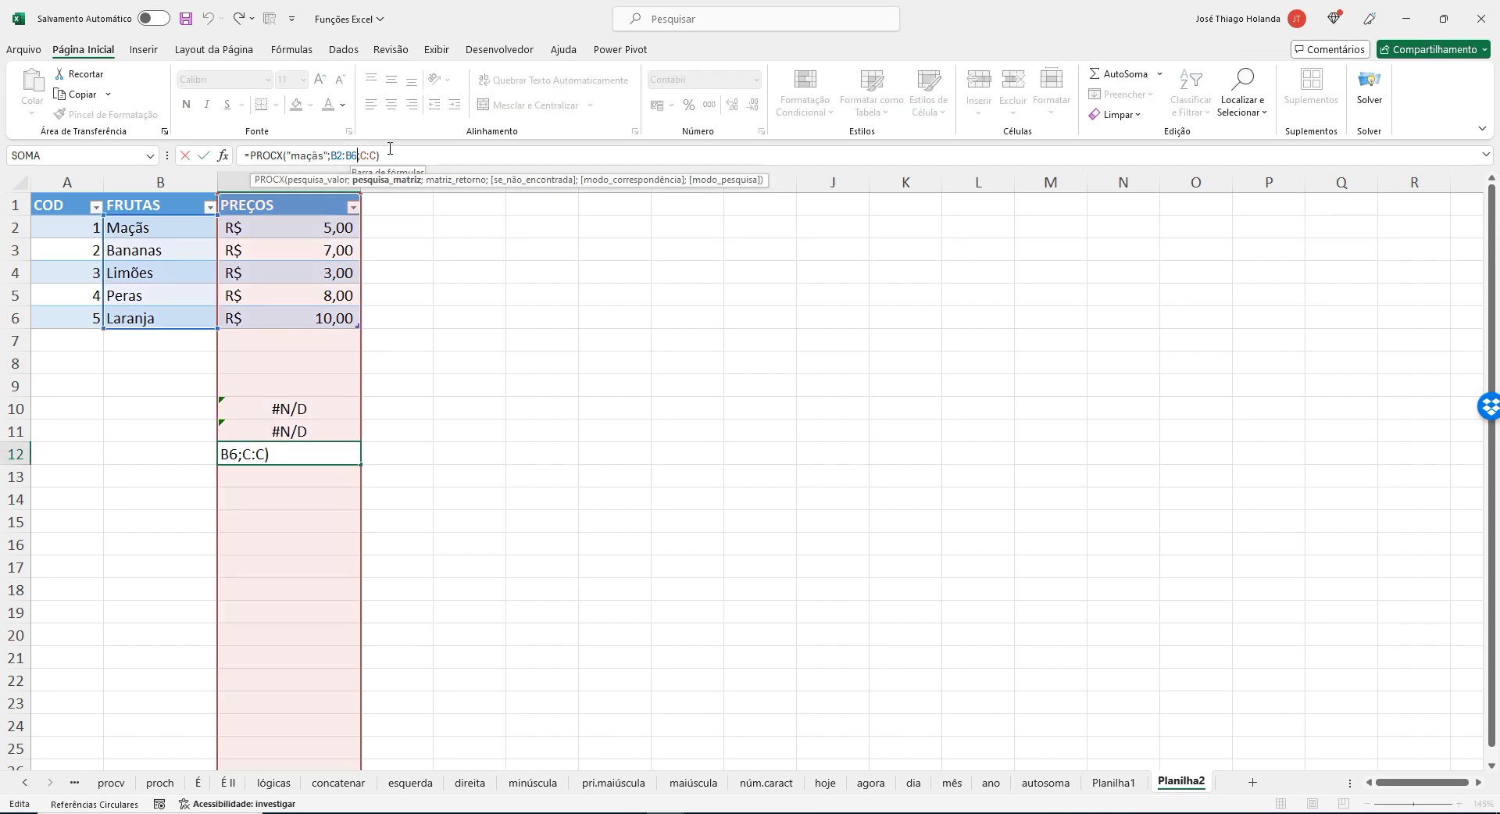
pyautogui.press('BackSpace')
pyautogui.press('BackSpace')
pyautogui.press('BackSpace')
pyautogui.press('BackSpace')
pyautogui.press('BackSpace')
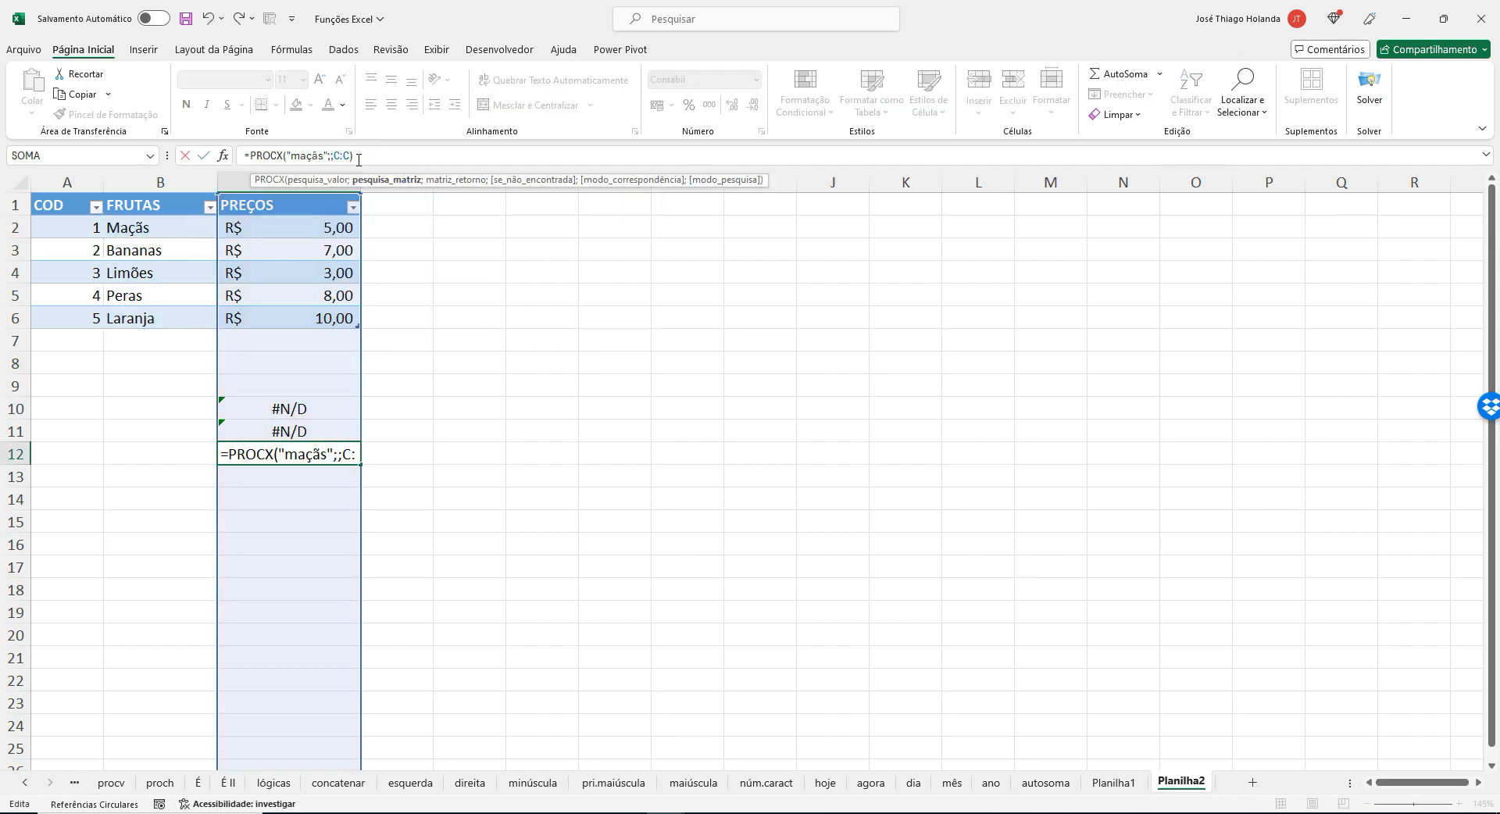
pyautogui.press('Delete')
pyautogui.press('Delete')
pyautogui.press('Delete')
pyautogui.press('Delete')
pyautogui.press('Delete')
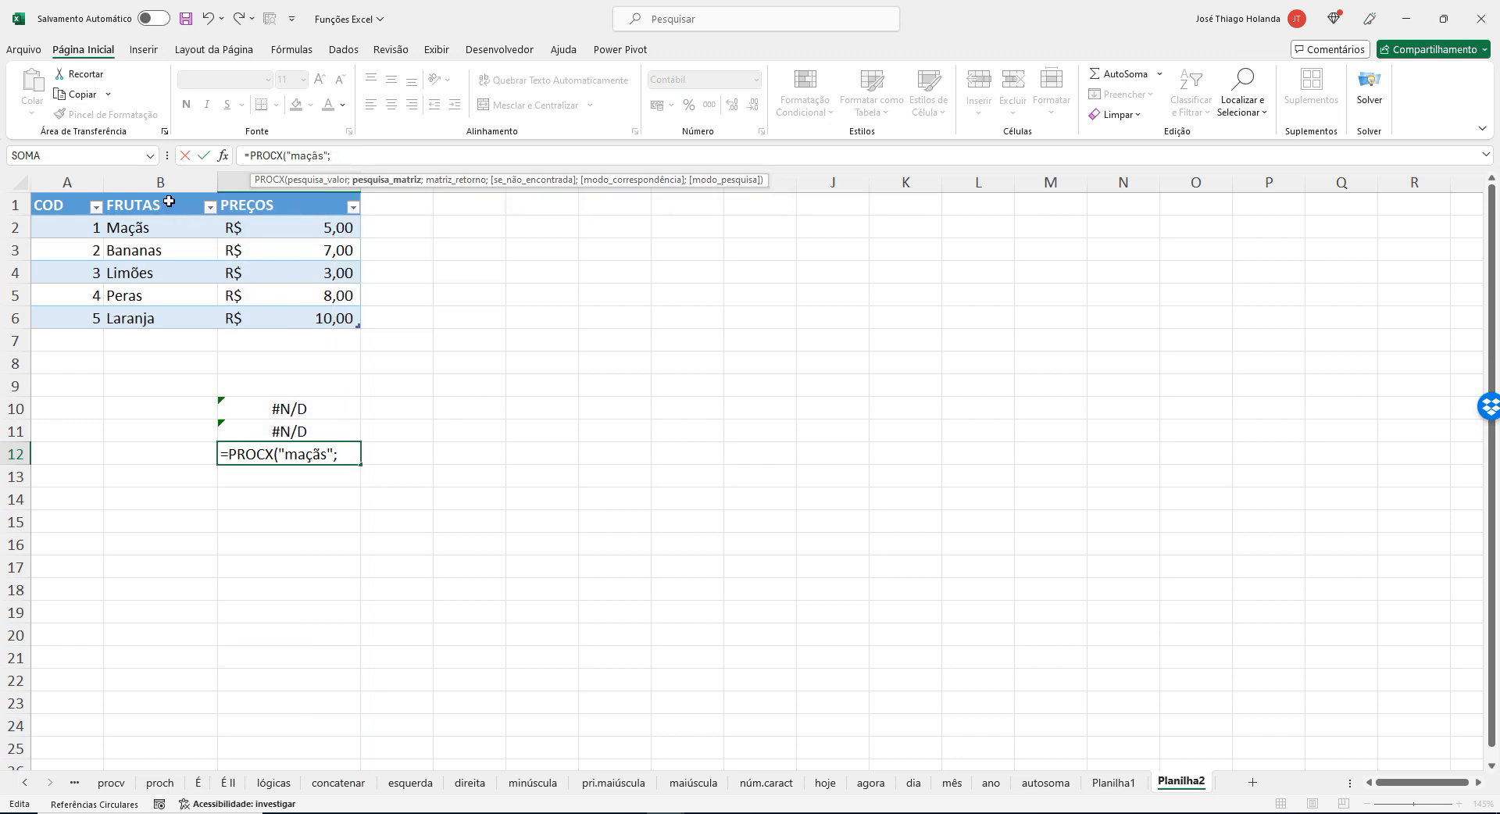
pyautogui.moveTo(169, 201); pyautogui.dragTo(188, 322)
pyautogui.moveTo(183, 230); pyautogui.dragTo(185, 317)
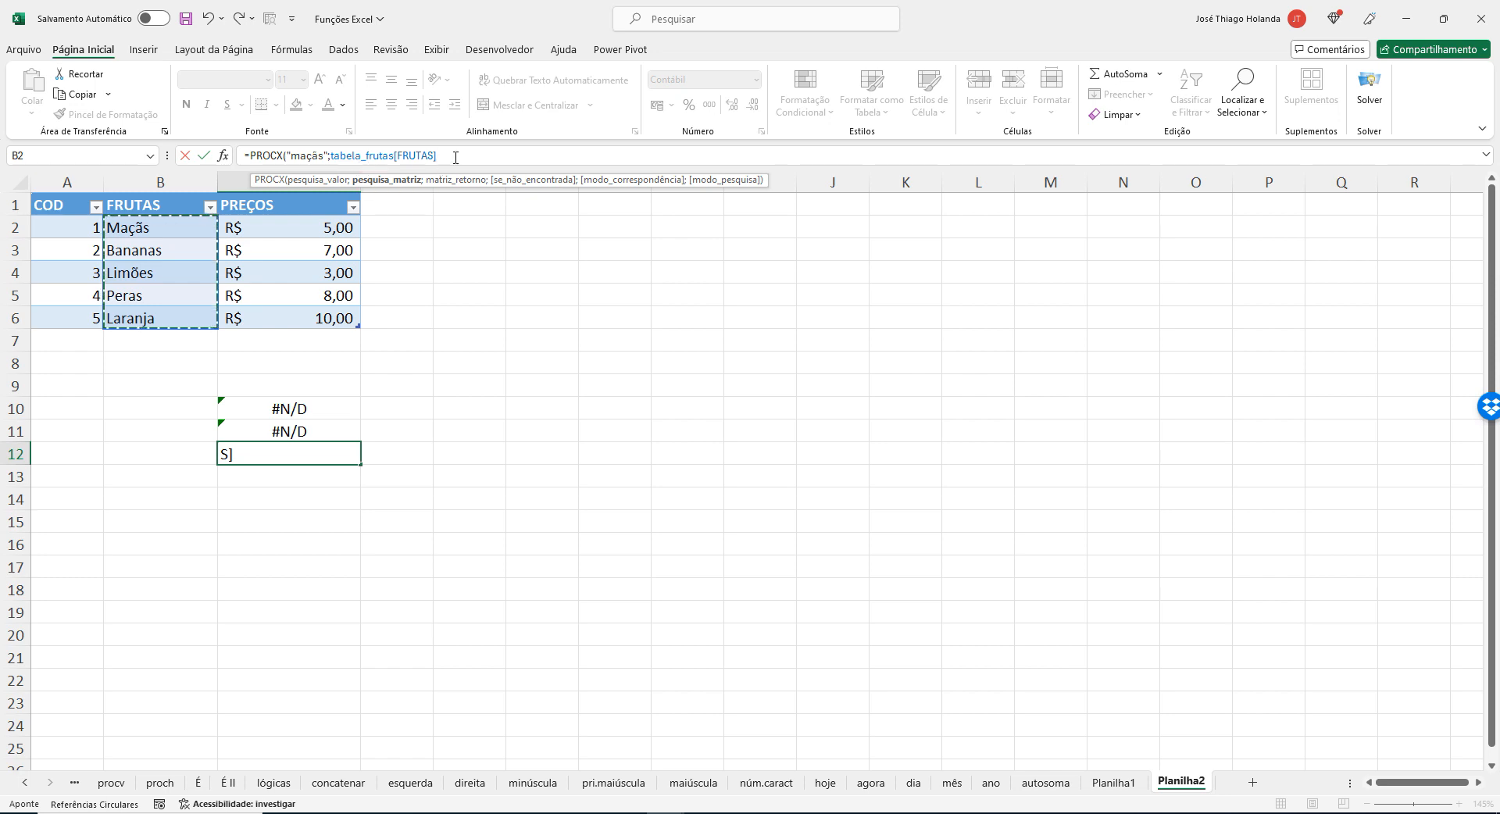
pyautogui.write(';')
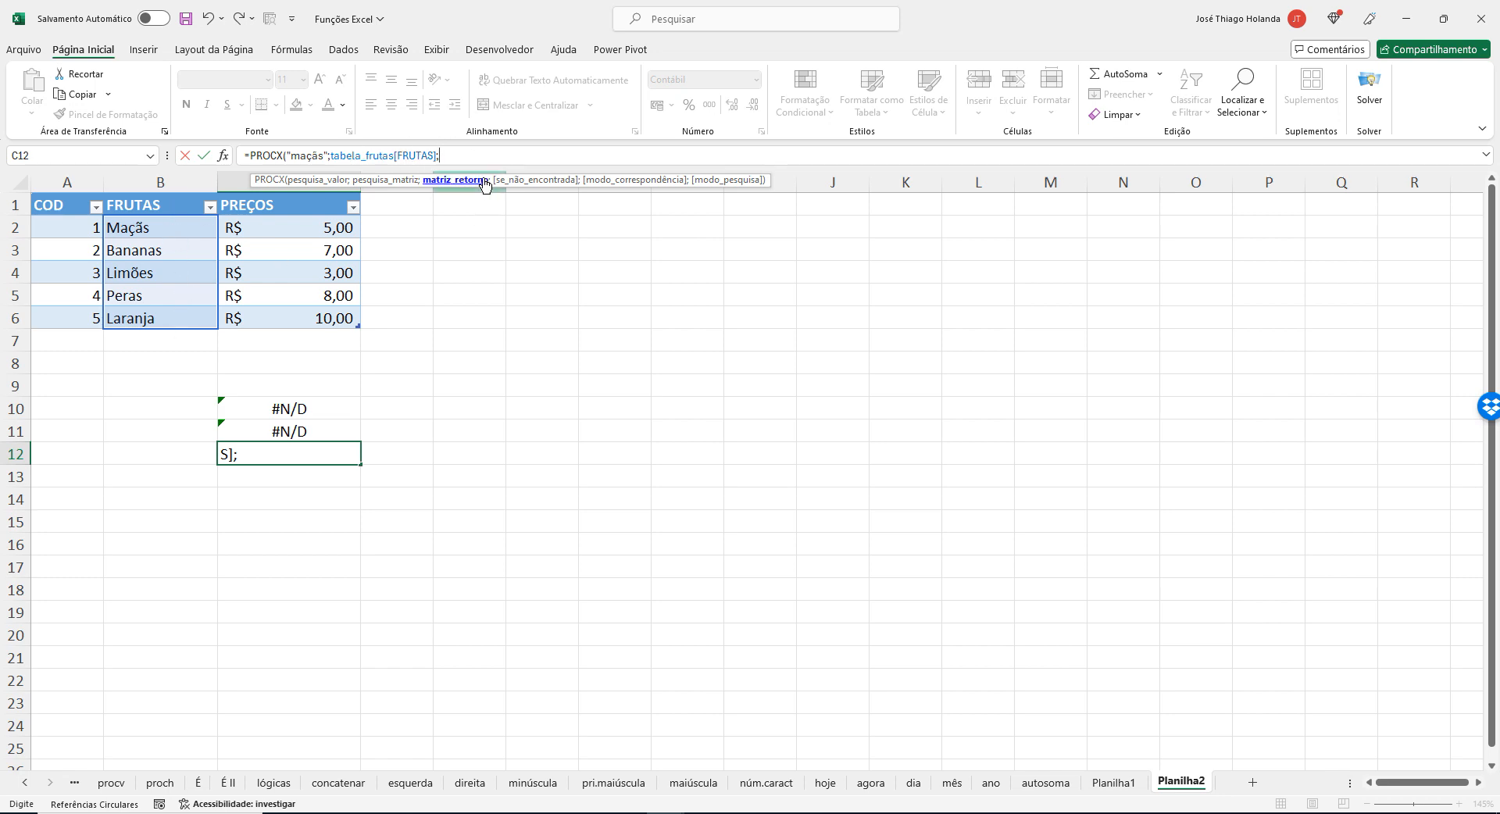
# Insert the fruit names as C12's PROCX return array, and trim that reference to the table name tabela_frutas.
pyautogui.moveTo(187, 226); pyautogui.dragTo(187, 316)
pyautogui.click(591, 152)
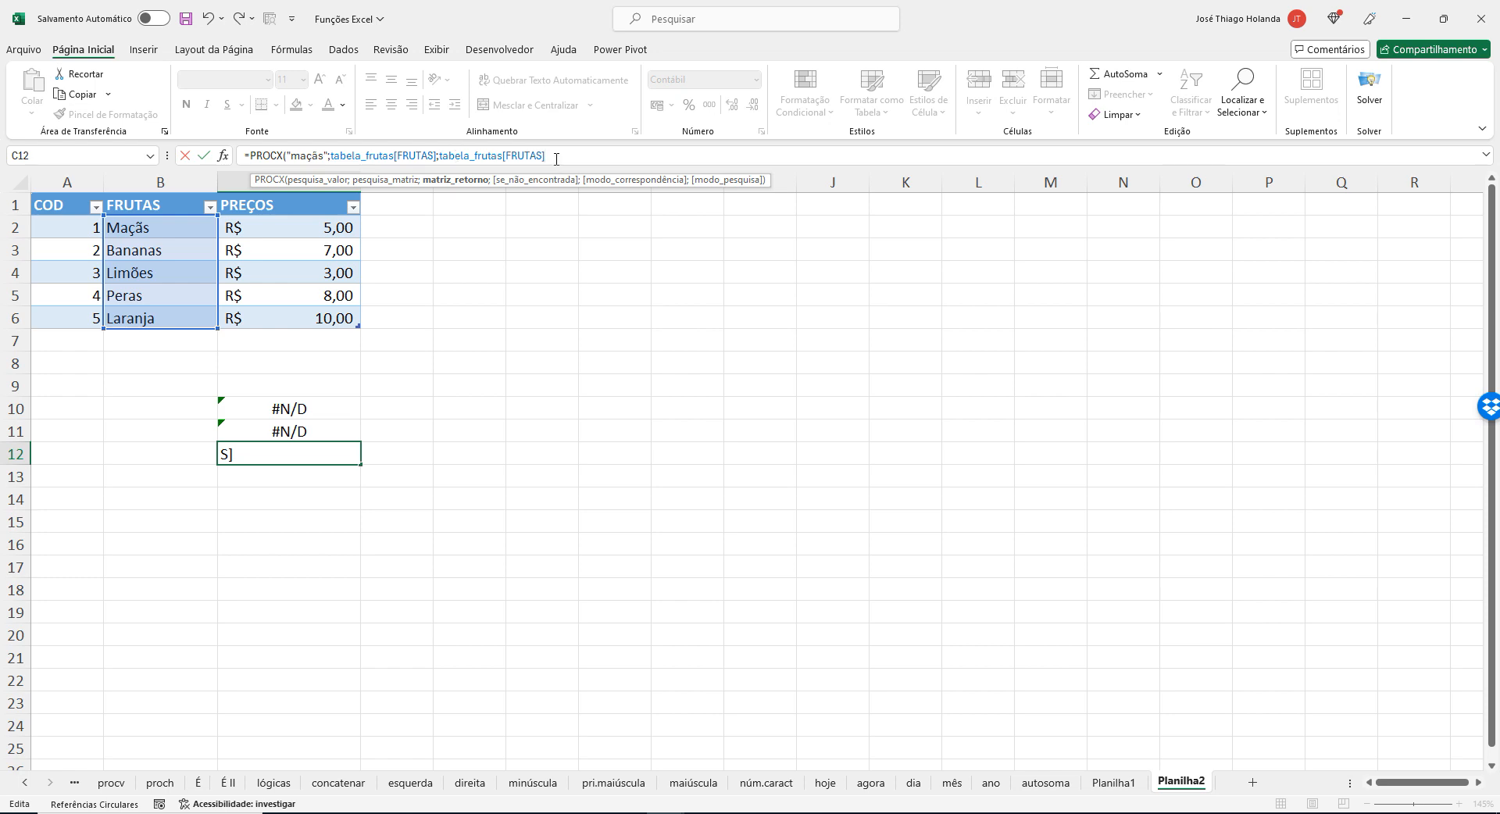
pyautogui.press('BackSpace')
pyautogui.press('BackSpace')
pyautogui.press('BackSpace')
pyautogui.press('BackSpace')
pyautogui.press('BackSpace')
pyautogui.press('BackSpace')
pyautogui.press('BackSpace')
pyautogui.press('BackSpace')
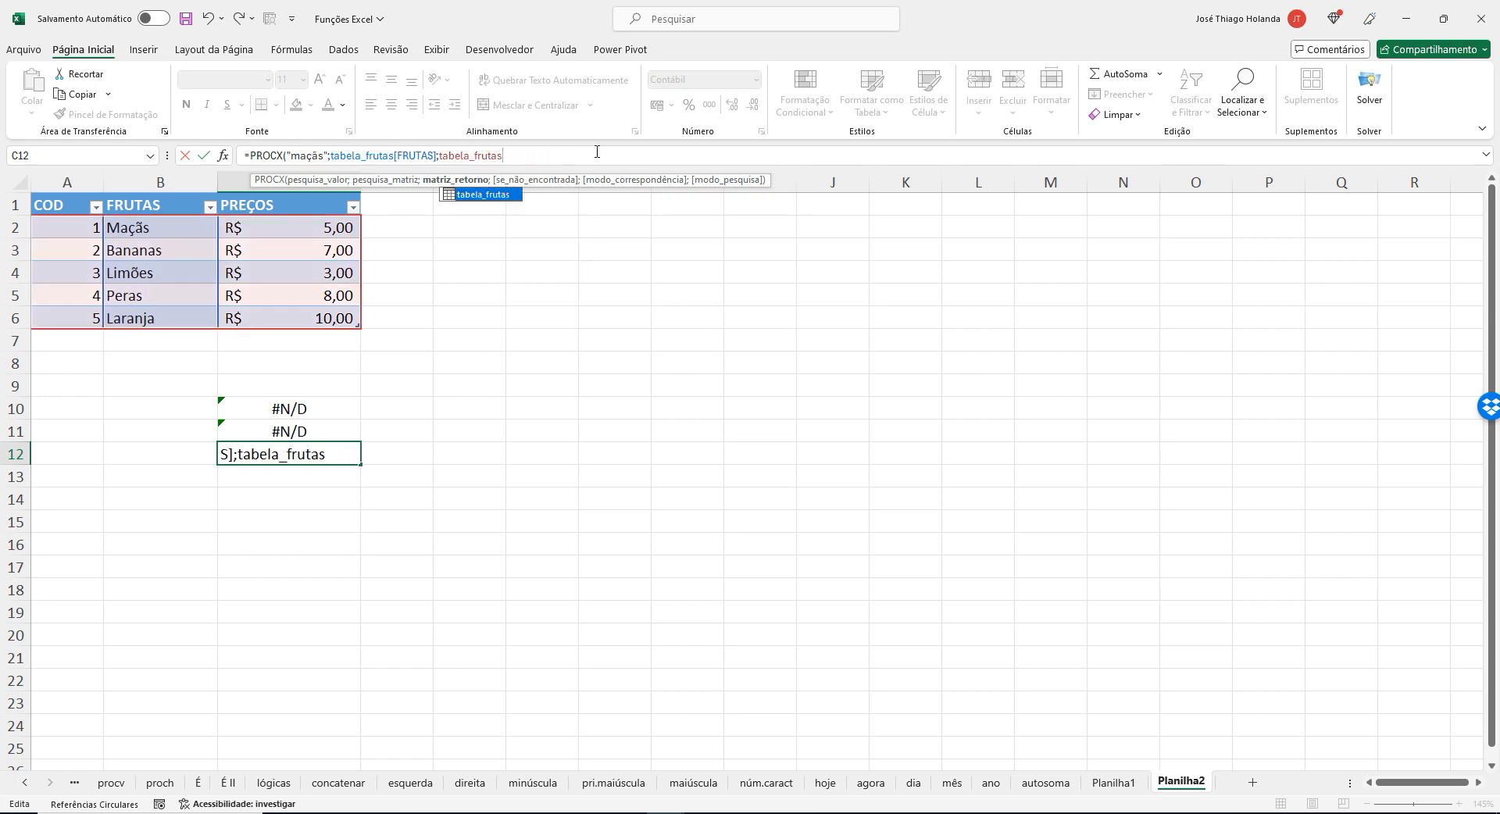
# Complete the return array in C12's PROCX formula as tabela_frutas[PREÇOS] and enter the formula.
pyautogui.write('[')
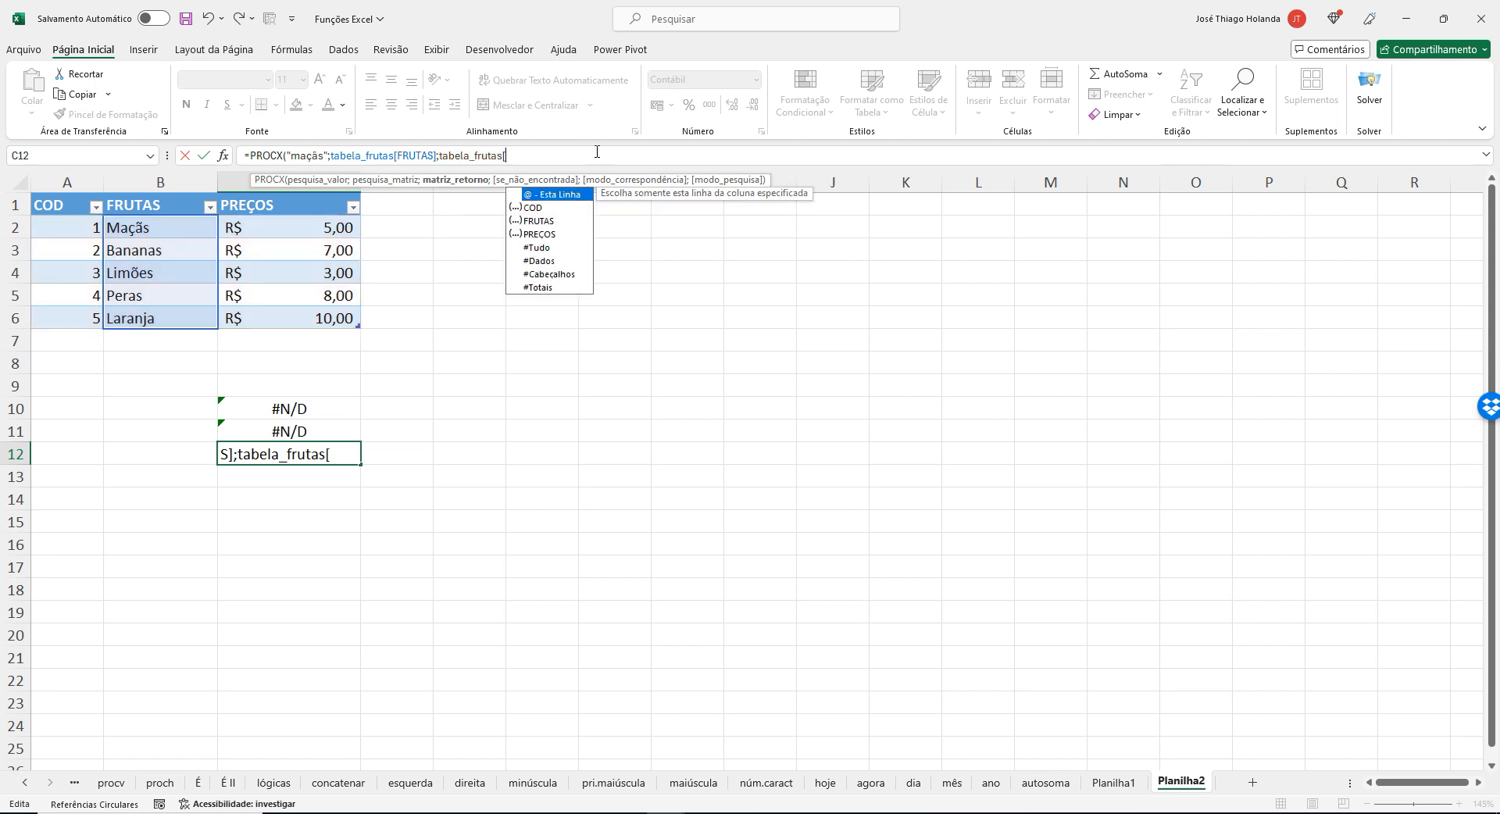
pyautogui.press('Down')
pyautogui.press('Down')
pyautogui.press('Down')
pyautogui.press('Tab')
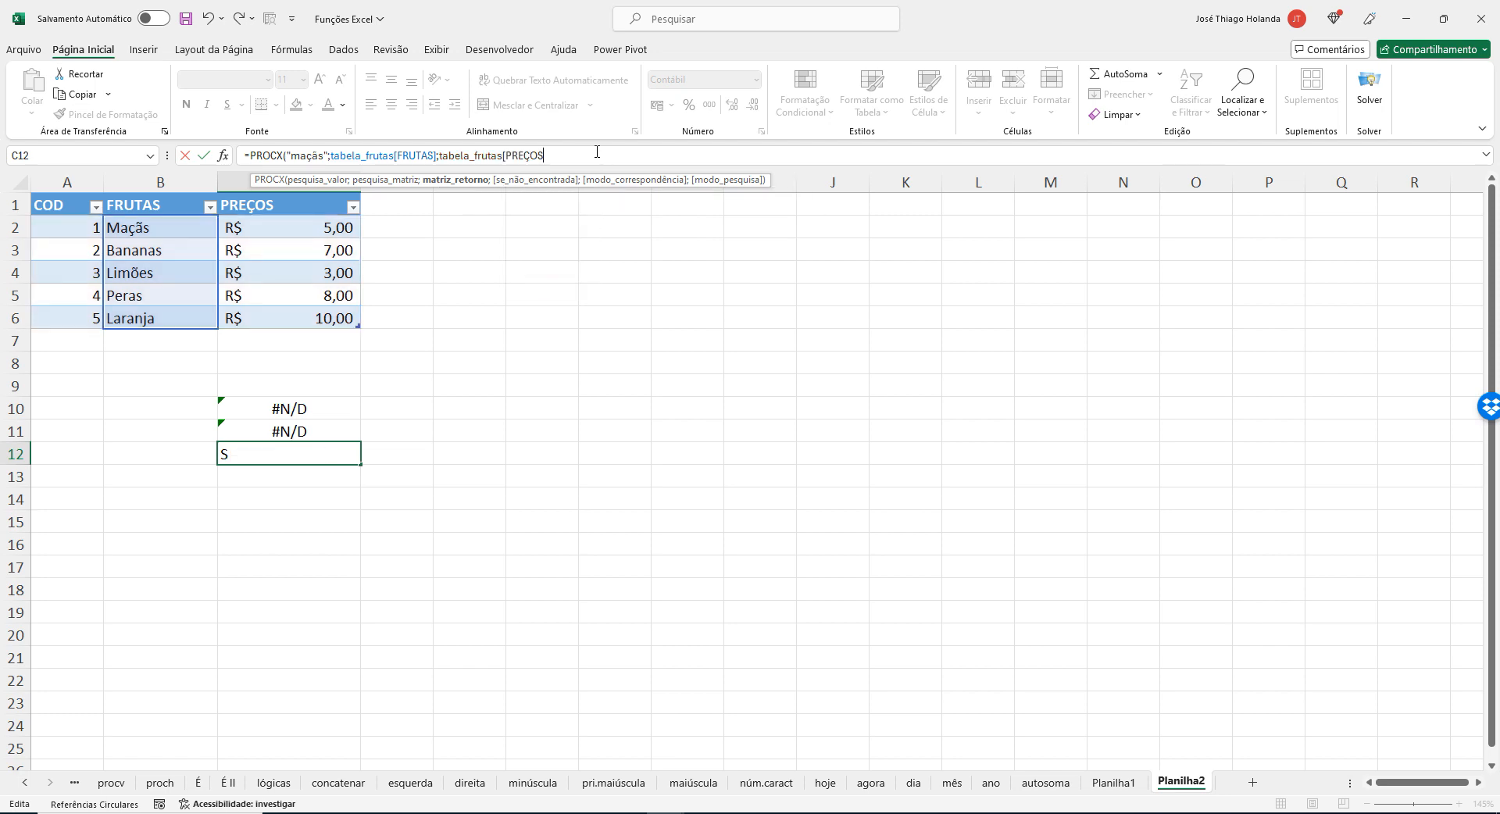
pyautogui.write(']')
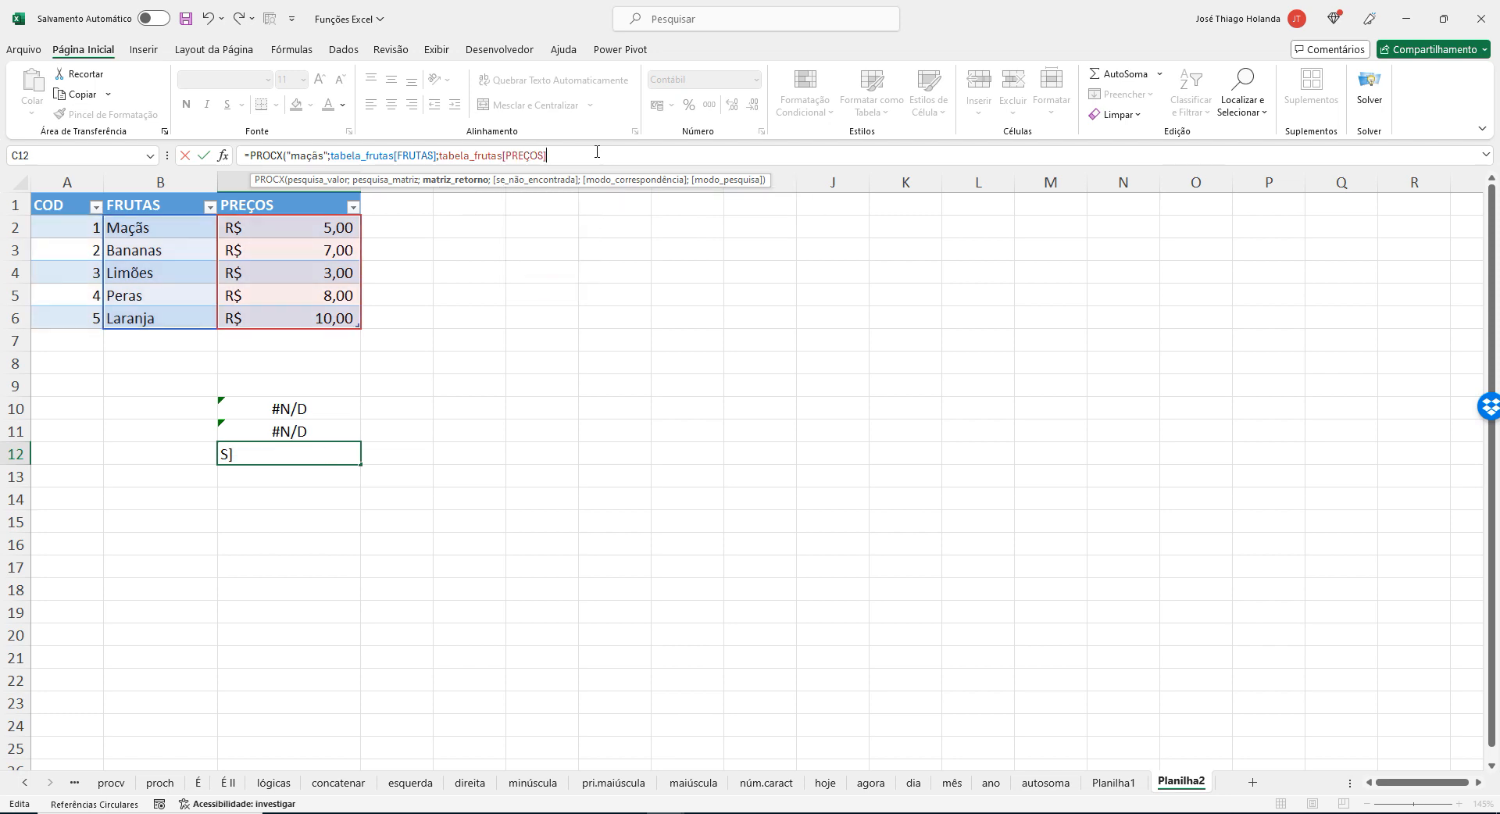
pyautogui.write(')')
pyautogui.press('Return')
pyautogui.press('Up')
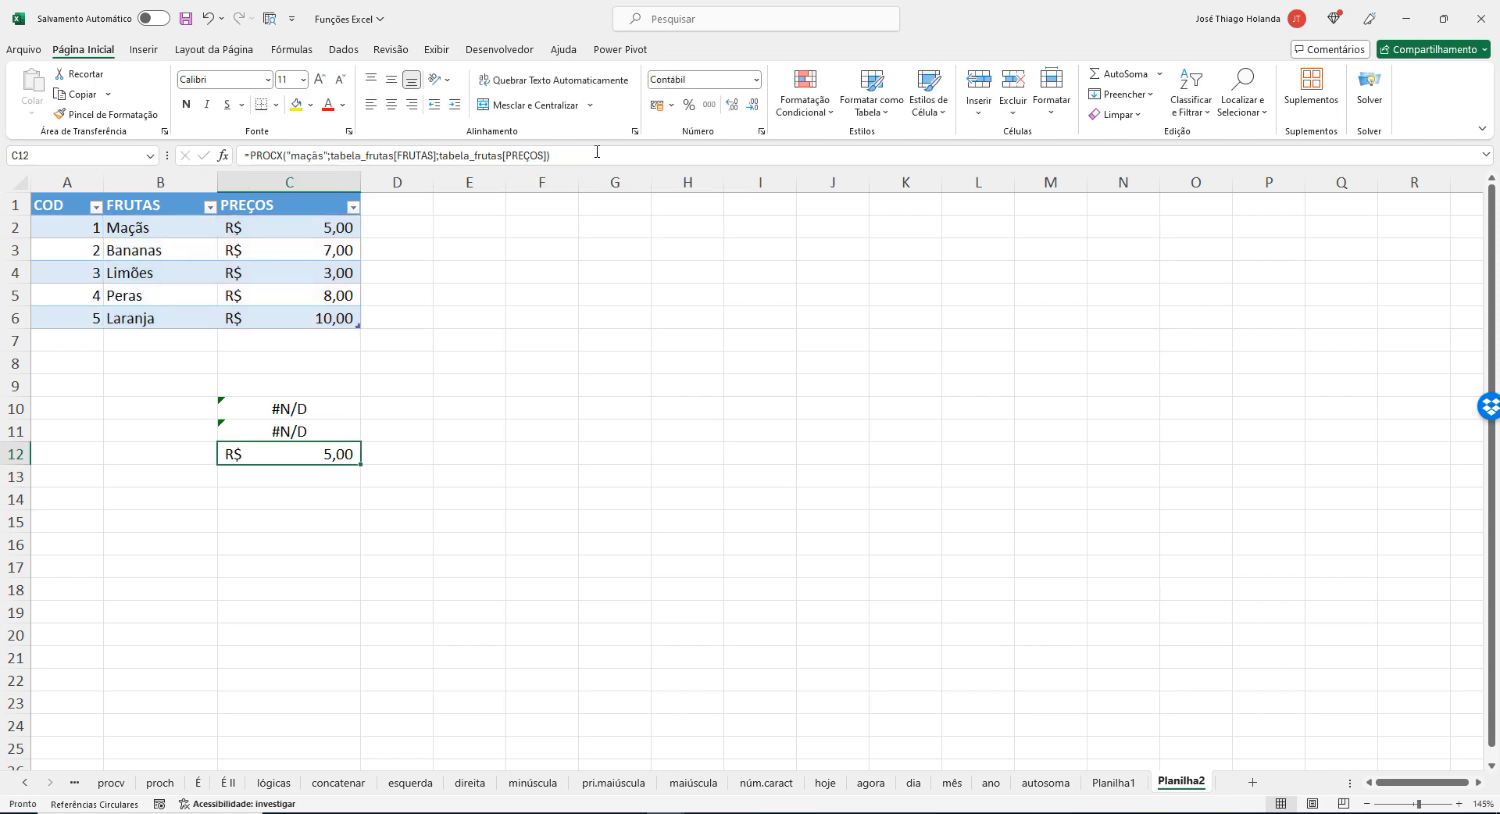
# Try C12's PROCX formula with the whole table tabela_frutas as the lookup array, keeping tabela_frutas[PREÇOS] as the return array.
pyautogui.click(435, 155)
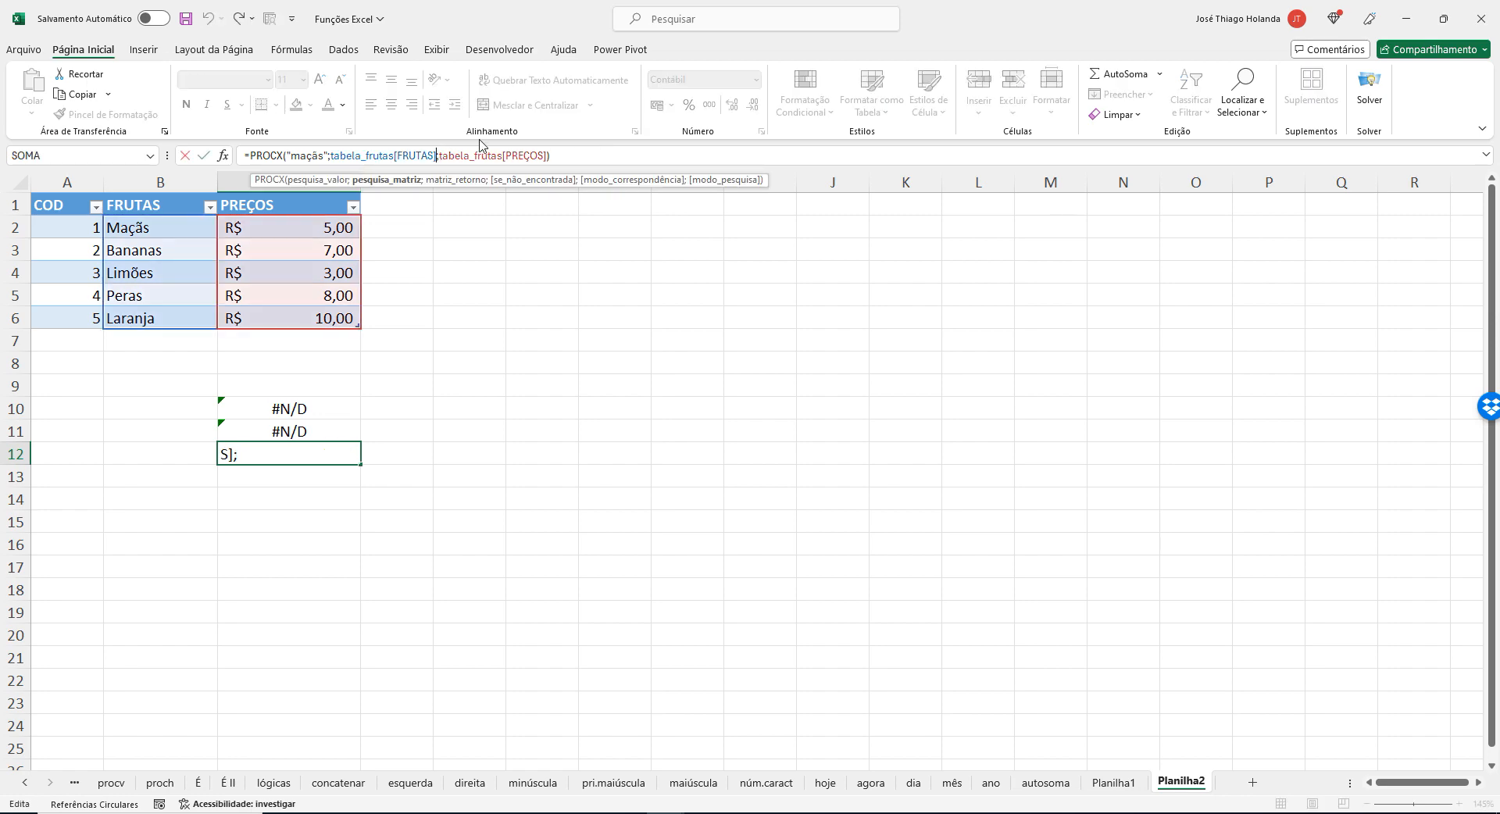
pyautogui.press('BackSpace')
pyautogui.press('BackSpace')
pyautogui.press('BackSpace')
pyautogui.press('BackSpace')
pyautogui.press('BackSpace')
pyautogui.press('BackSpace')
pyautogui.press('BackSpace')
pyautogui.press('BackSpace')
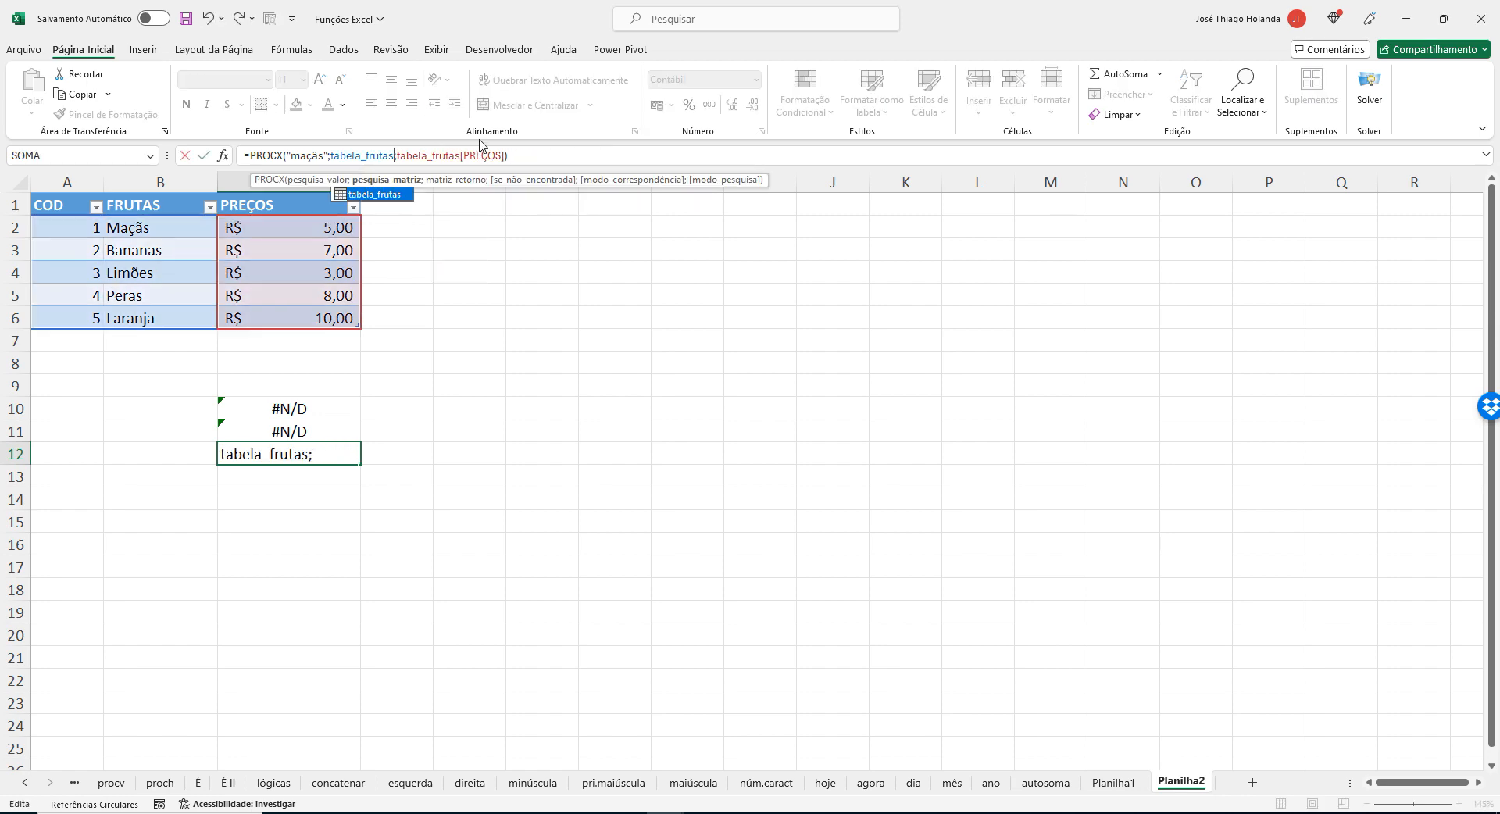
pyautogui.press('Return')
pyautogui.press('Up')
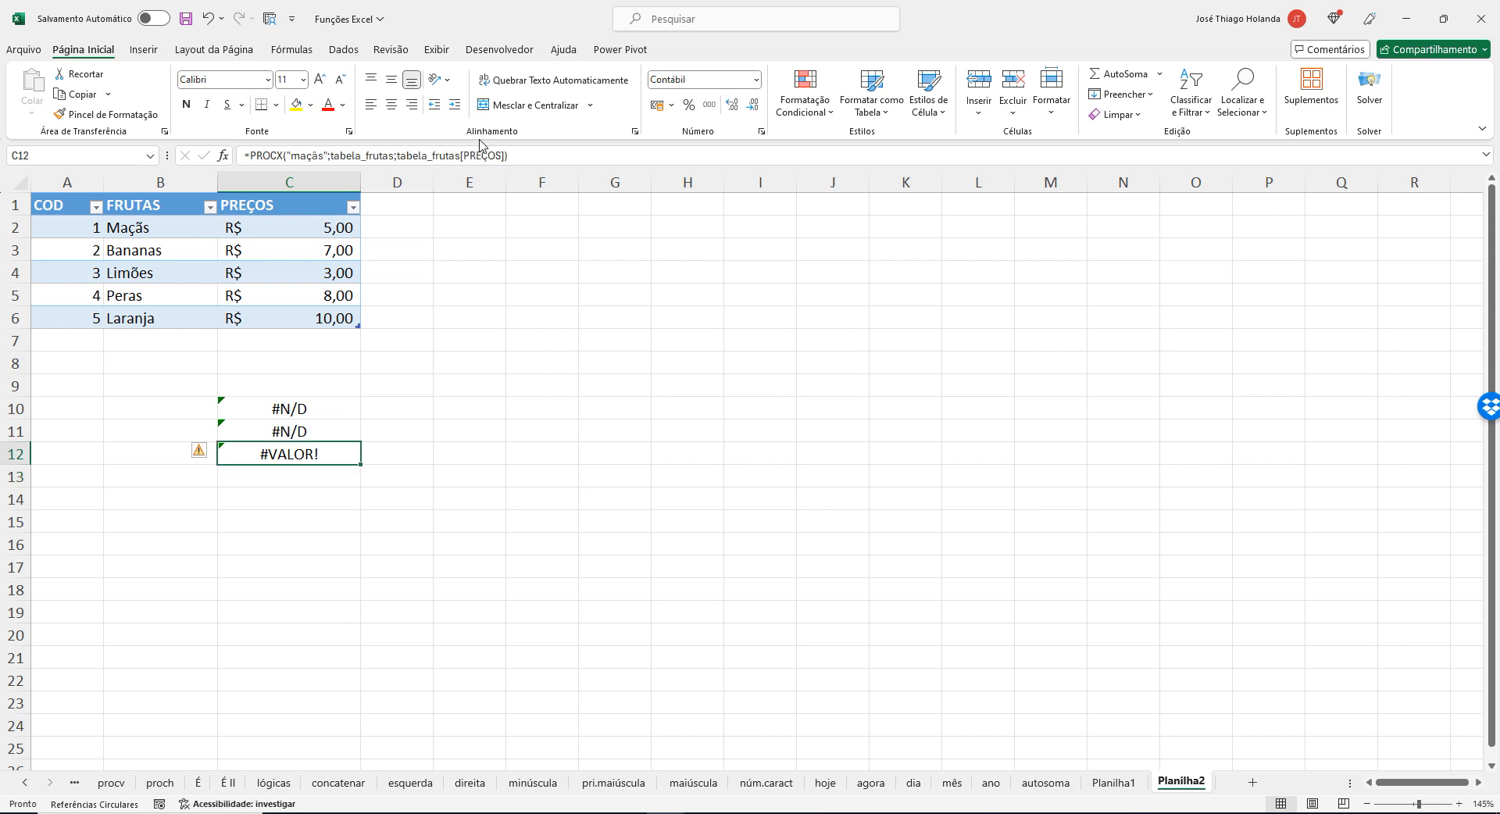
# Remove the lookup and return arrays from C12's PROCX formula, keeping only the "maçãs" lookup value.
pyautogui.click(391, 159)
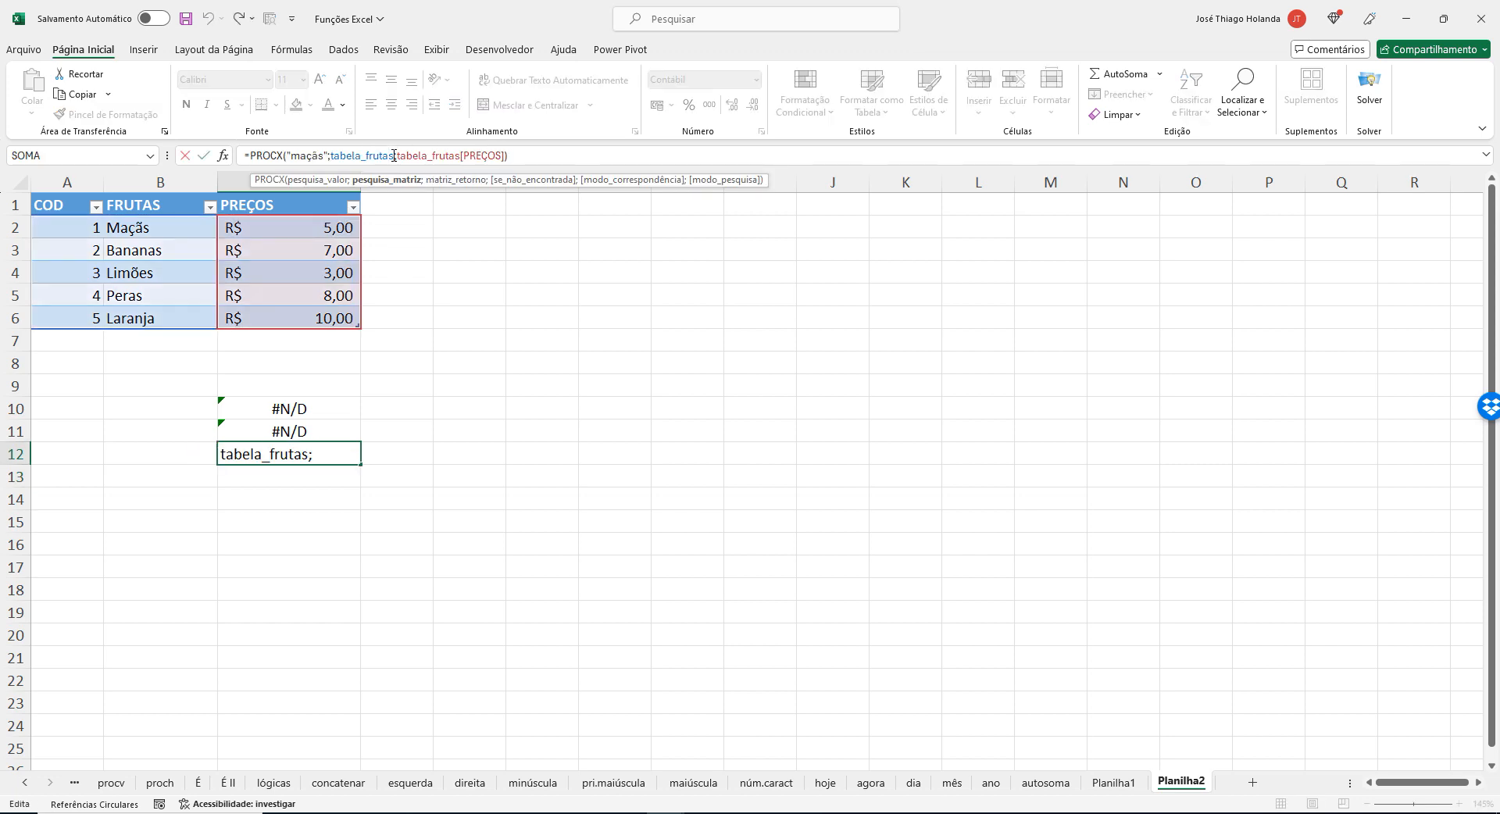
pyautogui.press('BackSpace')
pyautogui.press('BackSpace')
pyautogui.press('BackSpace')
pyautogui.press('BackSpace')
pyautogui.press('BackSpace')
pyautogui.press('BackSpace')
pyautogui.click(502, 155)
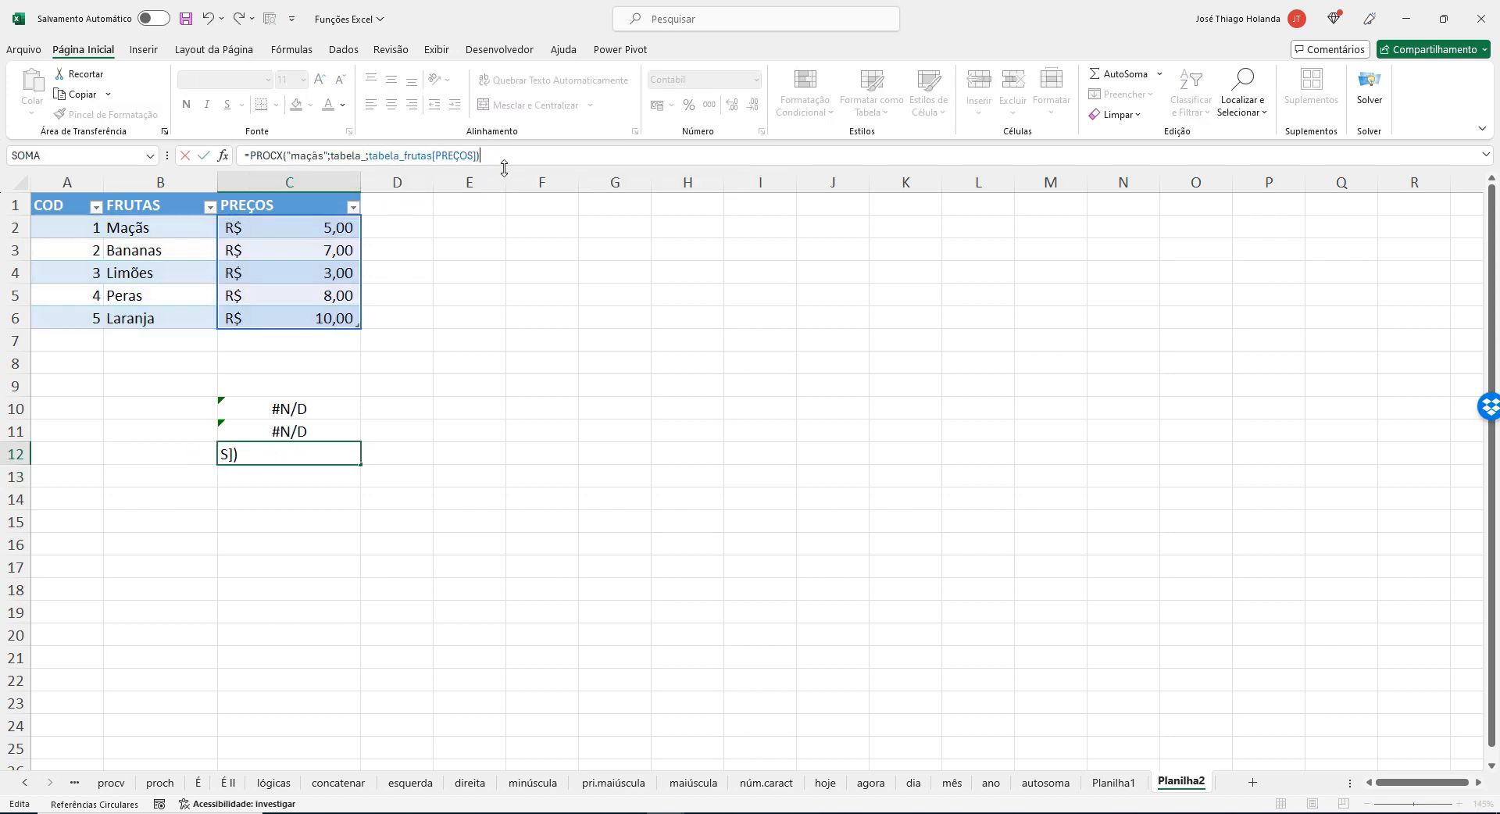
pyautogui.press('BackSpace')
pyautogui.press('BackSpace')
pyautogui.press('BackSpace')
pyautogui.press('BackSpace')
pyautogui.press('BackSpace')
pyautogui.press('BackSpace')
pyautogui.press('BackSpace')
pyautogui.press('BackSpace')
pyautogui.press('BackSpace')
pyautogui.press('BackSpace')
pyautogui.press('BackSpace')
pyautogui.press('BackSpace')
pyautogui.press('BackSpace')
pyautogui.press('BackSpace')
pyautogui.press('BackSpace')
pyautogui.press('BackSpace')
pyautogui.press('BackSpace')
pyautogui.press('BackSpace')
pyautogui.press('BackSpace')
pyautogui.press('BackSpace')
pyautogui.press('BackSpace')
pyautogui.press('BackSpace')
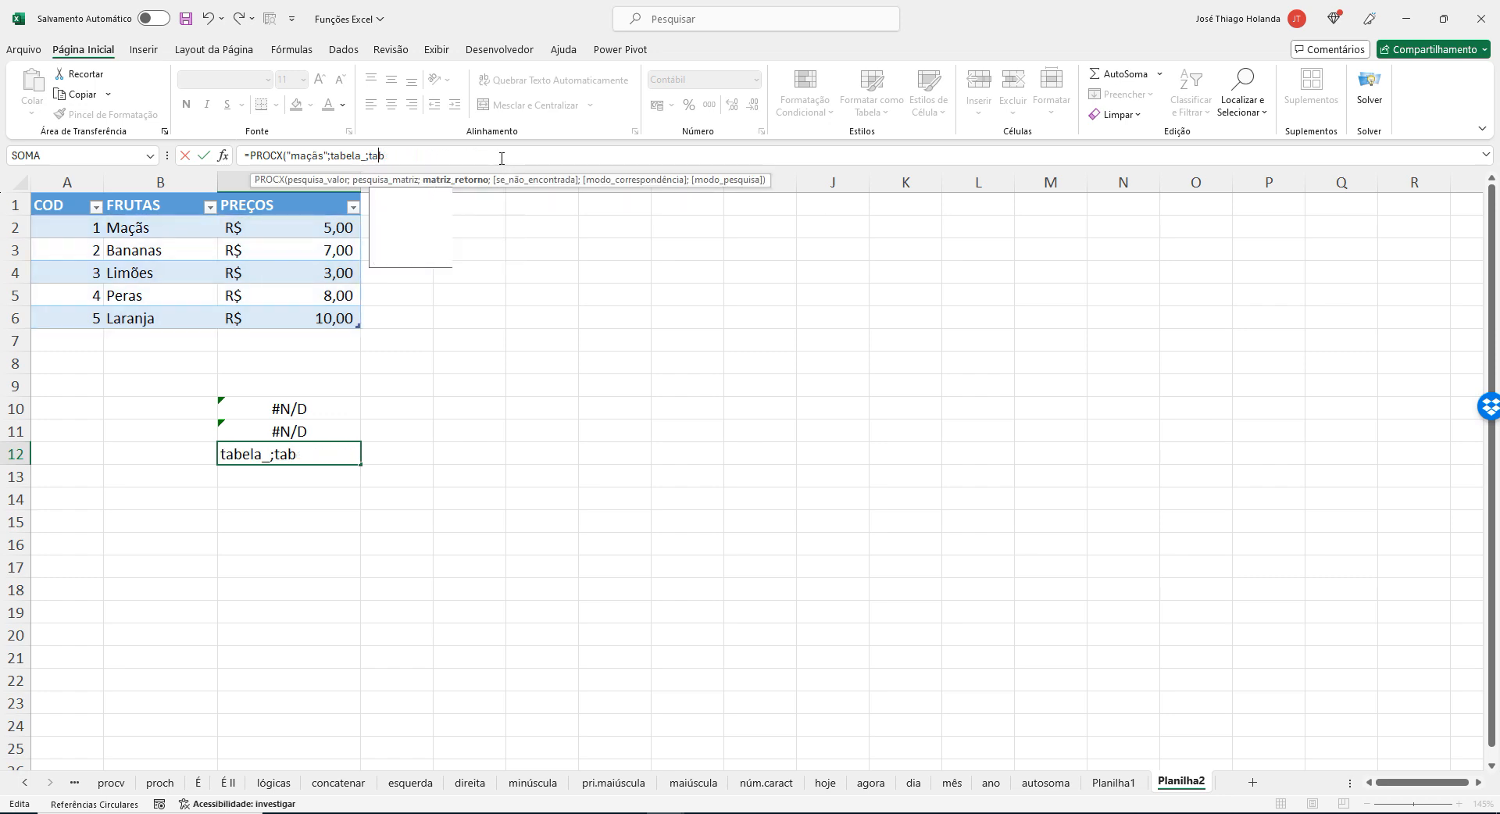
pyautogui.press('BackSpace')
pyautogui.press('BackSpace')
pyautogui.press('BackSpace')
pyautogui.press('BackSpace')
pyautogui.press('BackSpace')
pyautogui.press('BackSpace')
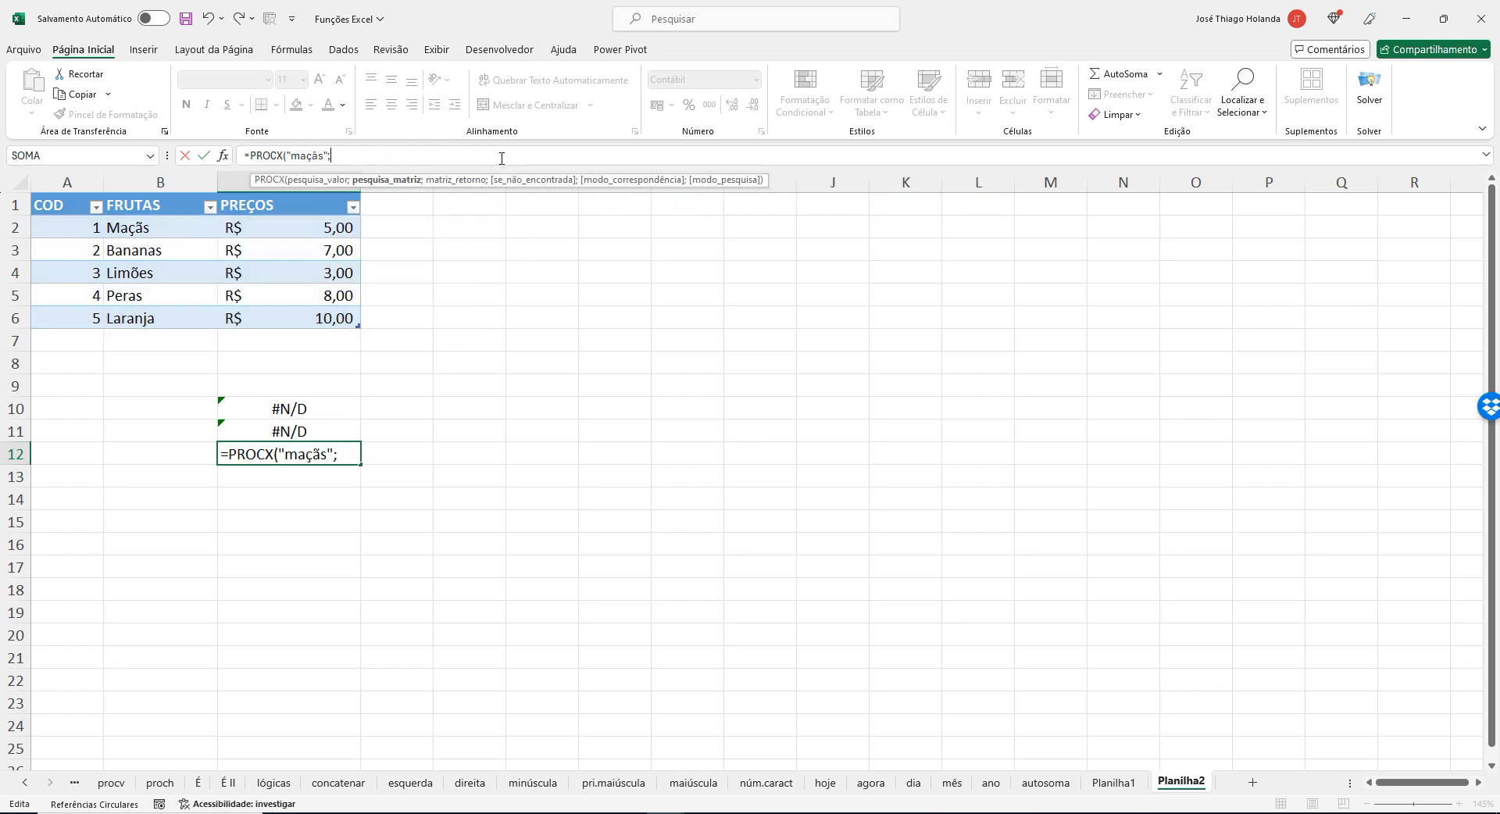
# Set C12's PROCX lookup array to B2:B6 and its return array to C2:C6, and enter the formula.
pyautogui.write('b2:b6')
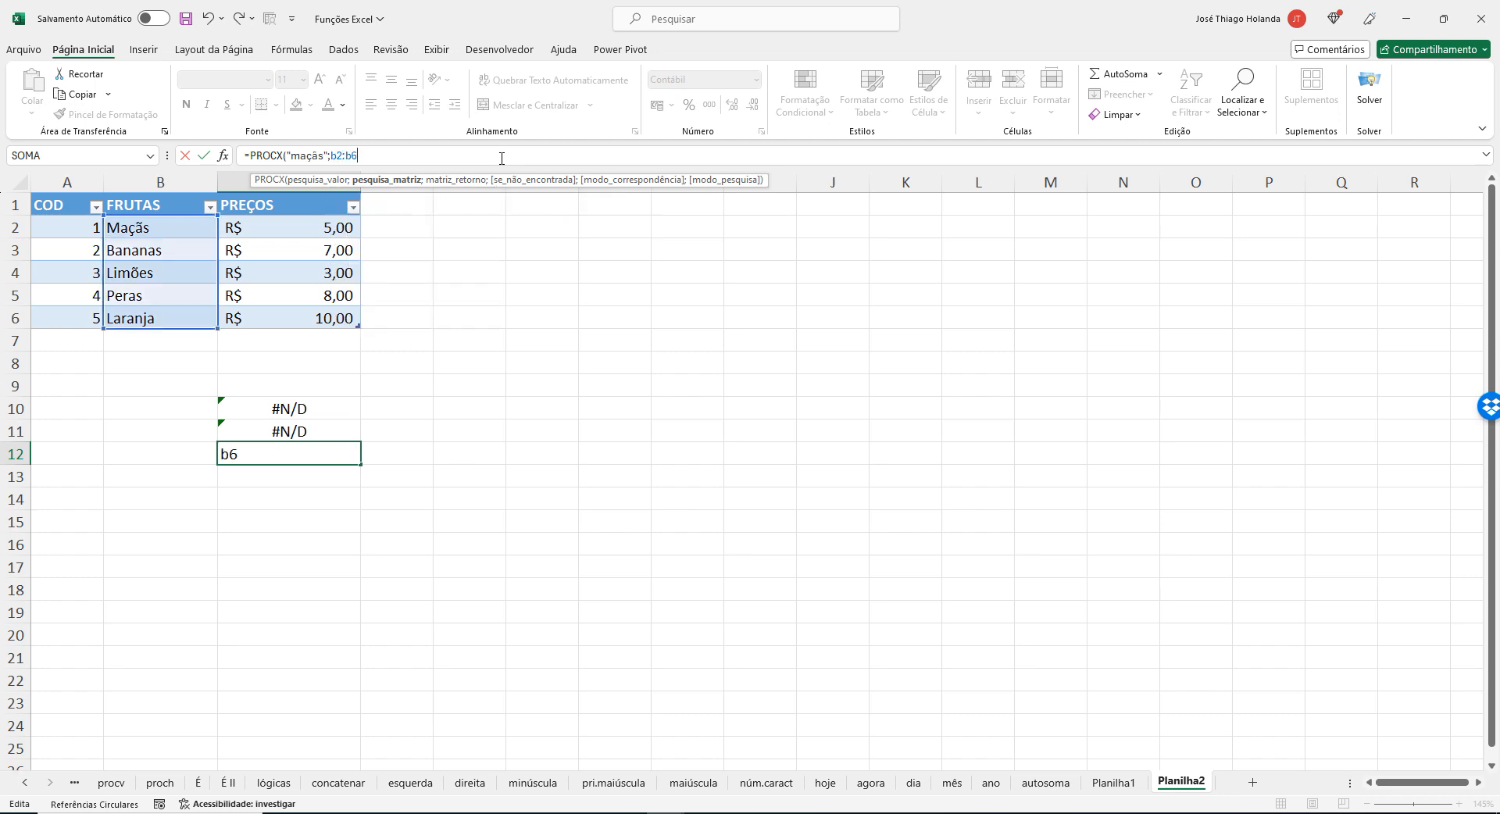
pyautogui.write(';c2:')
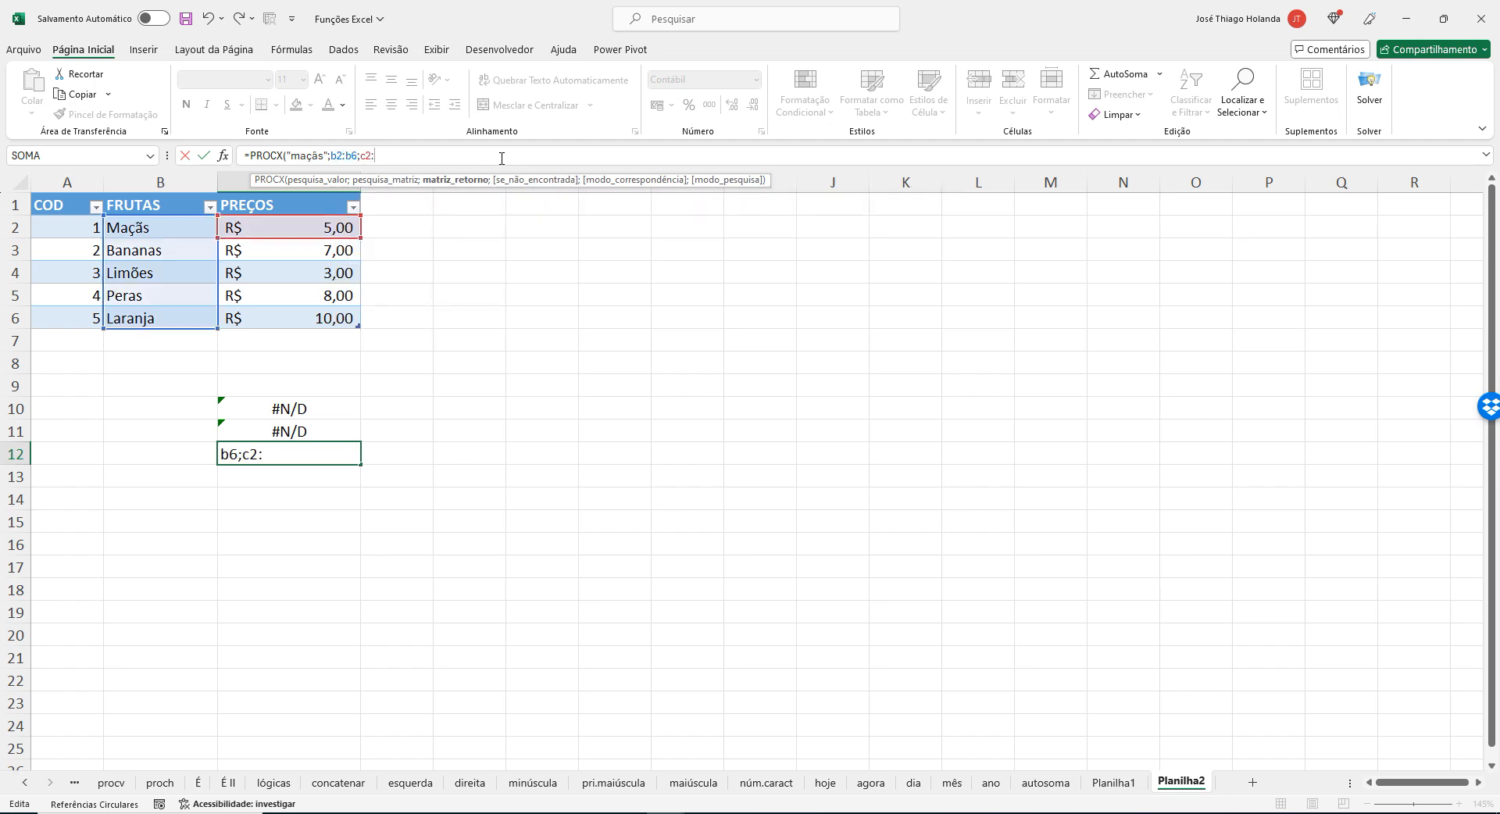
pyautogui.write('c6')
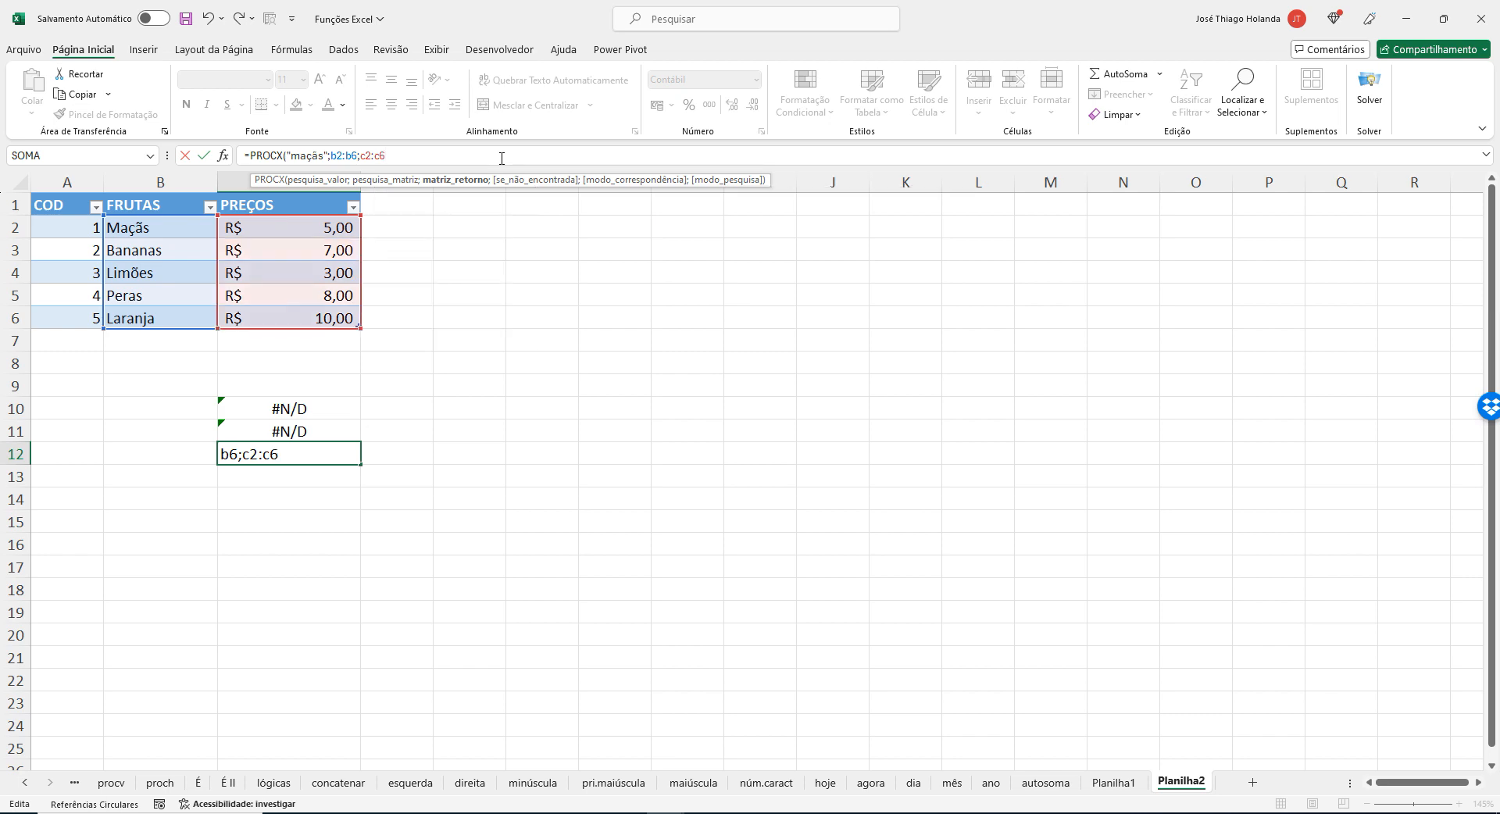
pyautogui.write(')')
pyautogui.press('Return')
pyautogui.press('Up')
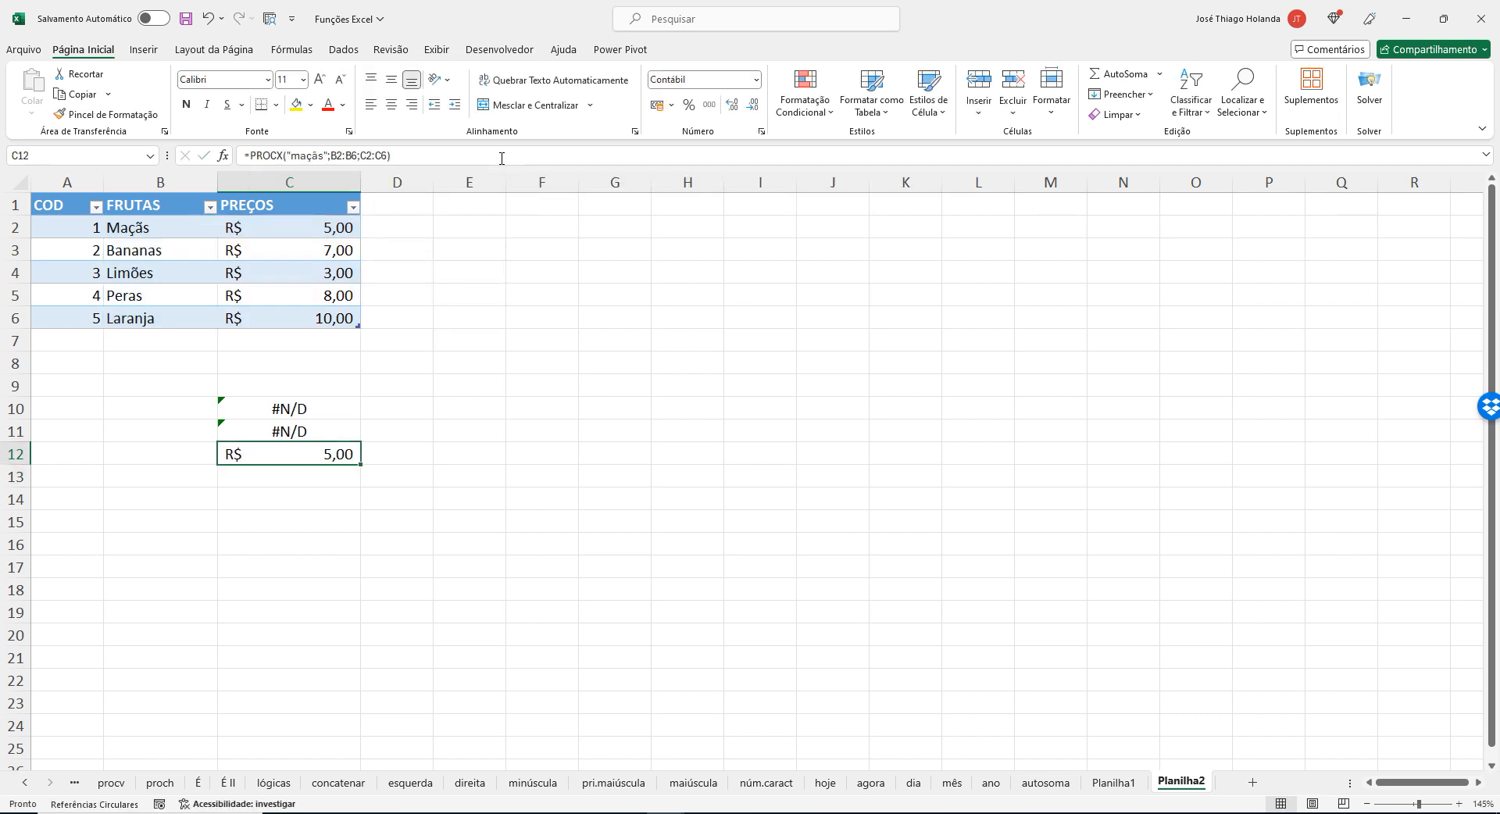
# Check Exemplo 1 on the browser's PROCX help page, and back in Excel try tabela_frutas as both arrays in C12's PROCX formula.
pyautogui.hotkey('alt', 'Tab')
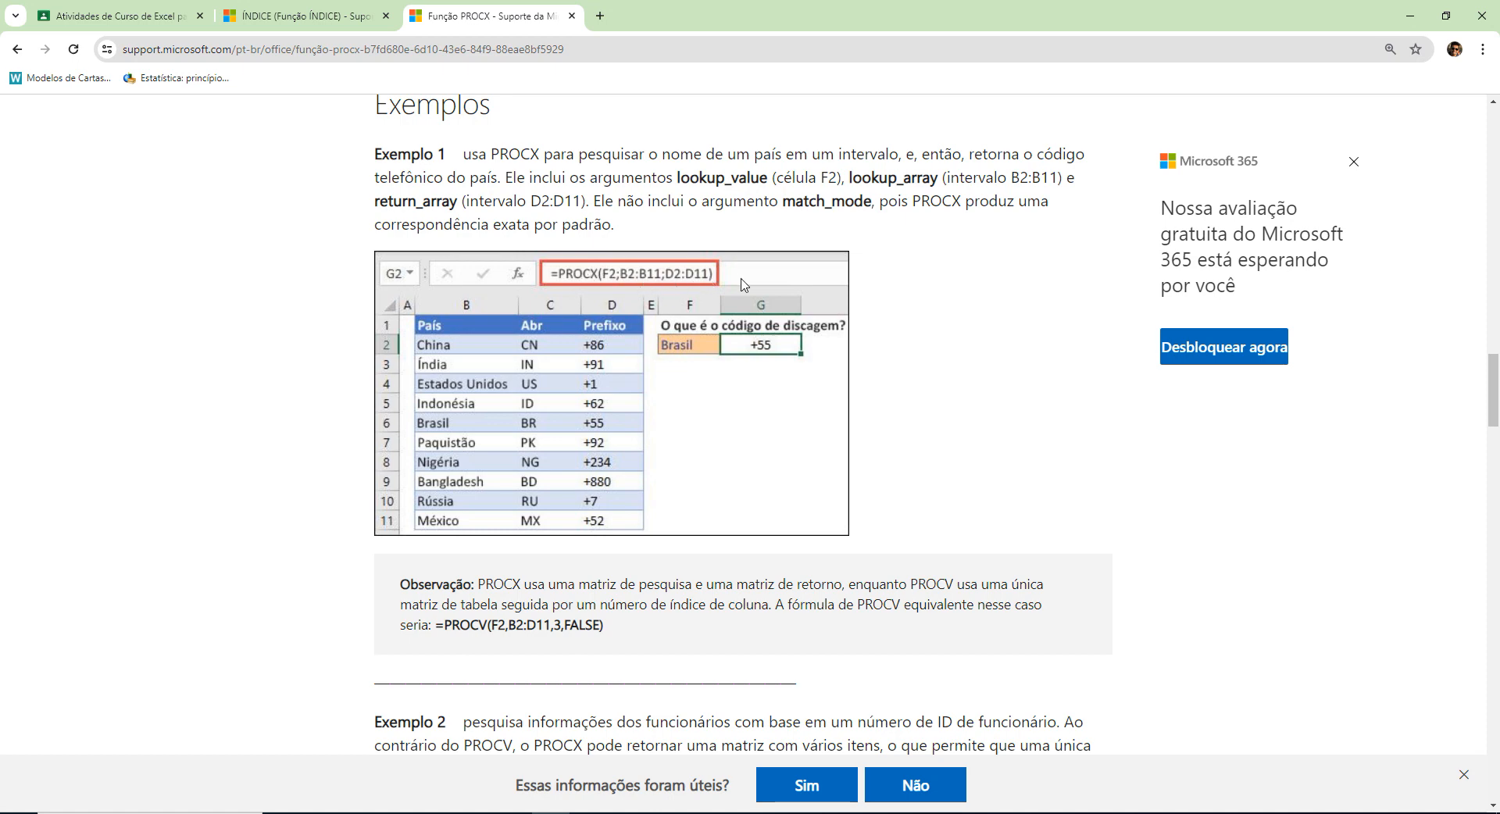
pyautogui.hotkey('alt', 'Tab')
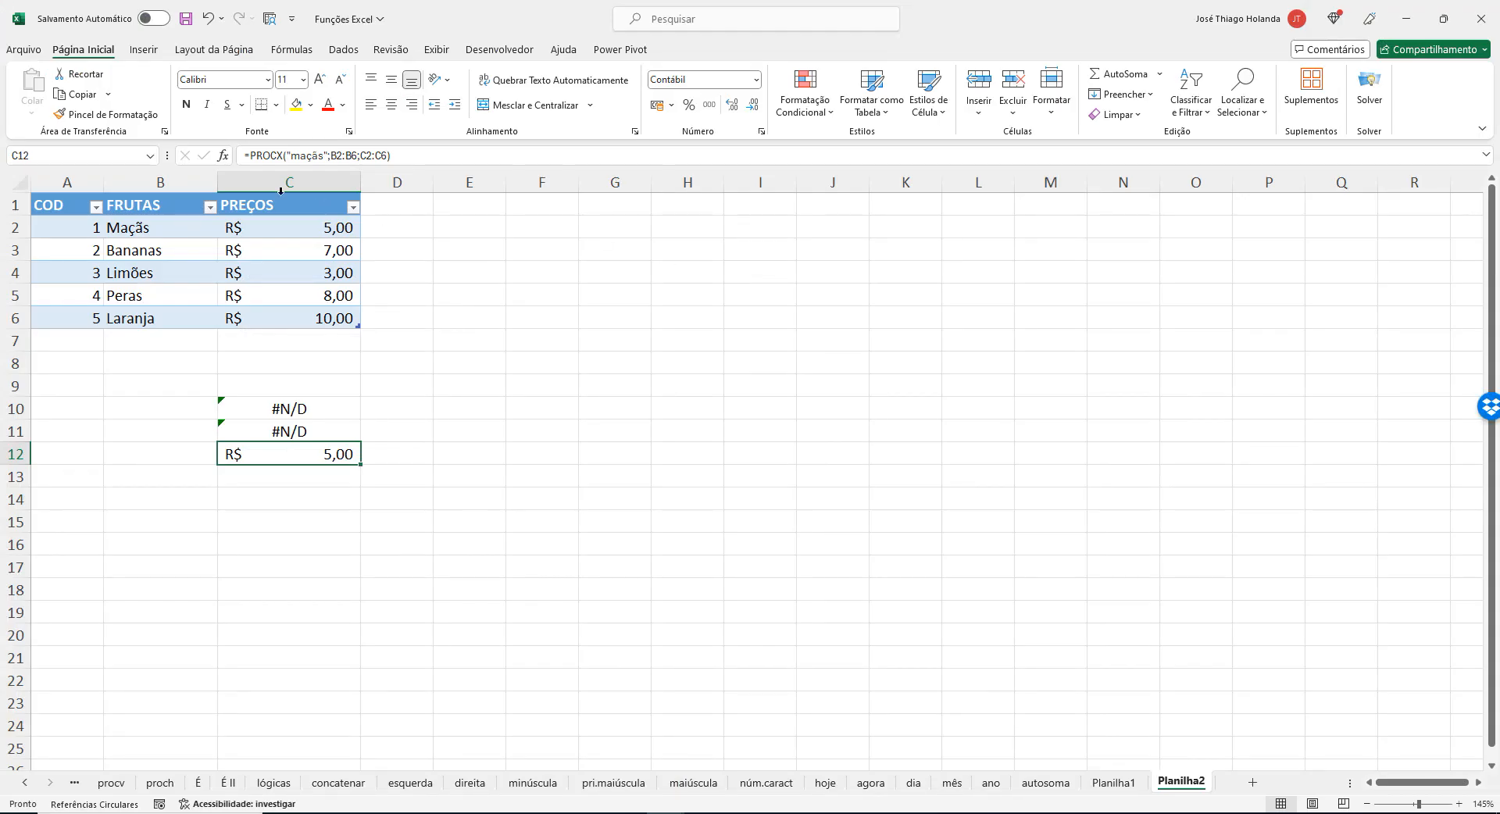
pyautogui.click(390, 155)
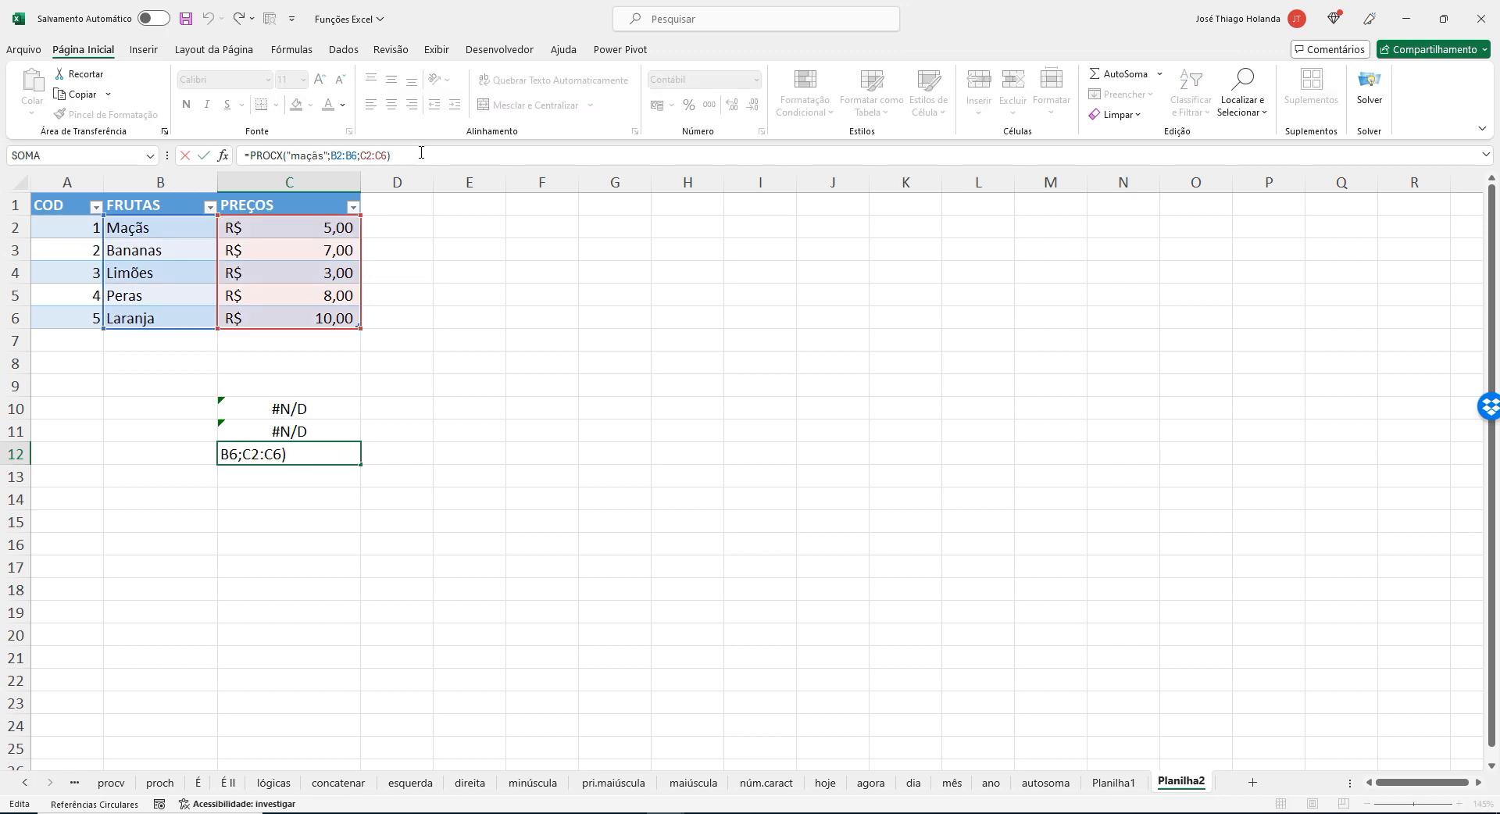
pyautogui.press('BackSpace')
pyautogui.press('BackSpace')
pyautogui.press('BackSpace')
pyautogui.press('BackSpace')
pyautogui.press('BackSpace')
pyautogui.press('BackSpace')
pyautogui.press('BackSpace')
pyautogui.press('BackSpace')
pyautogui.press('BackSpace')
pyautogui.press('BackSpace')
pyautogui.press('BackSpace')
pyautogui.press('BackSpace')
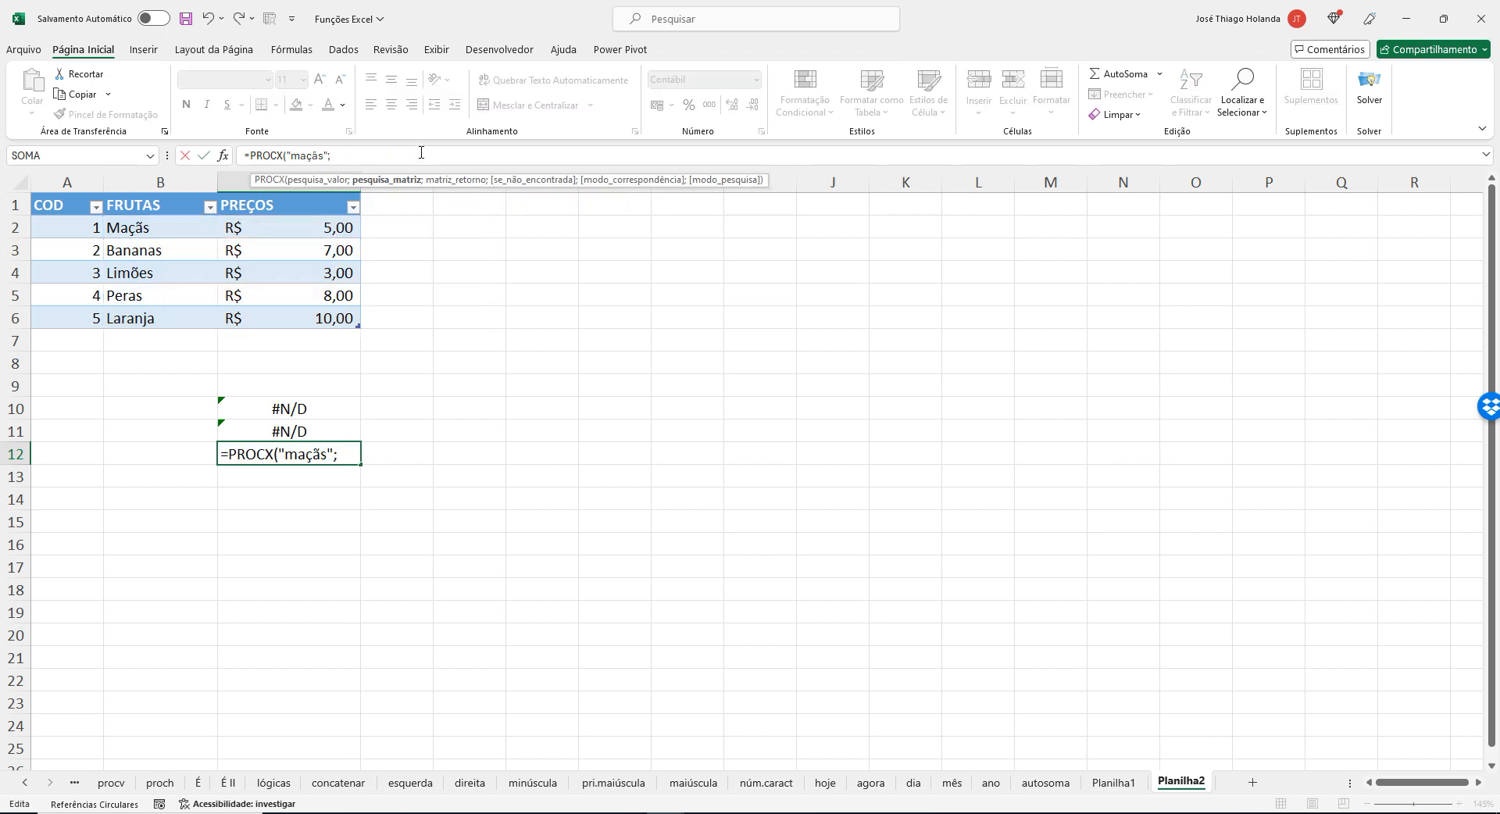
pyautogui.write('tab')
pyautogui.press('Tab')
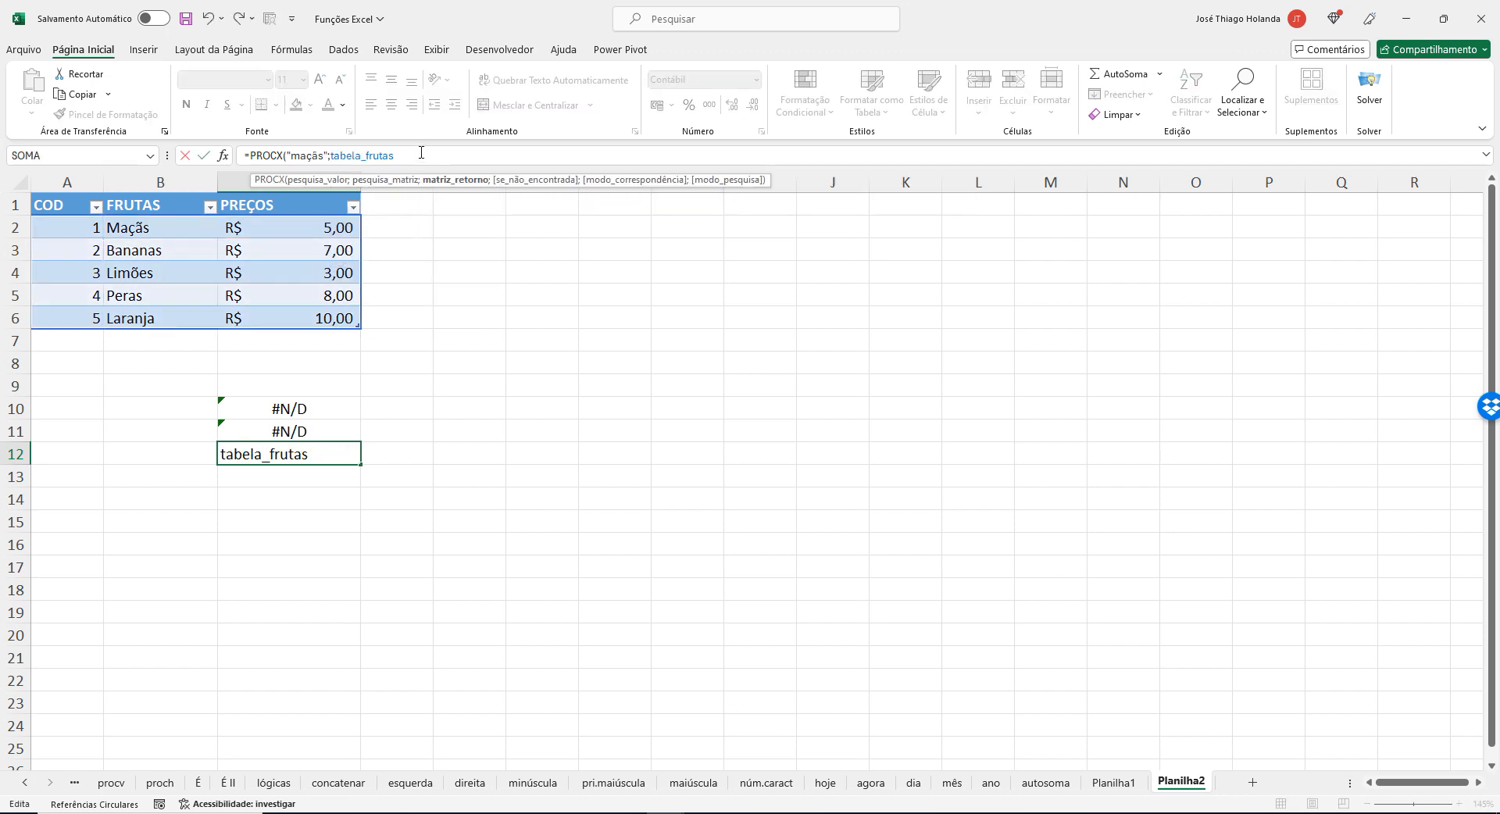
pyautogui.write(';ta')
pyautogui.press('Tab')
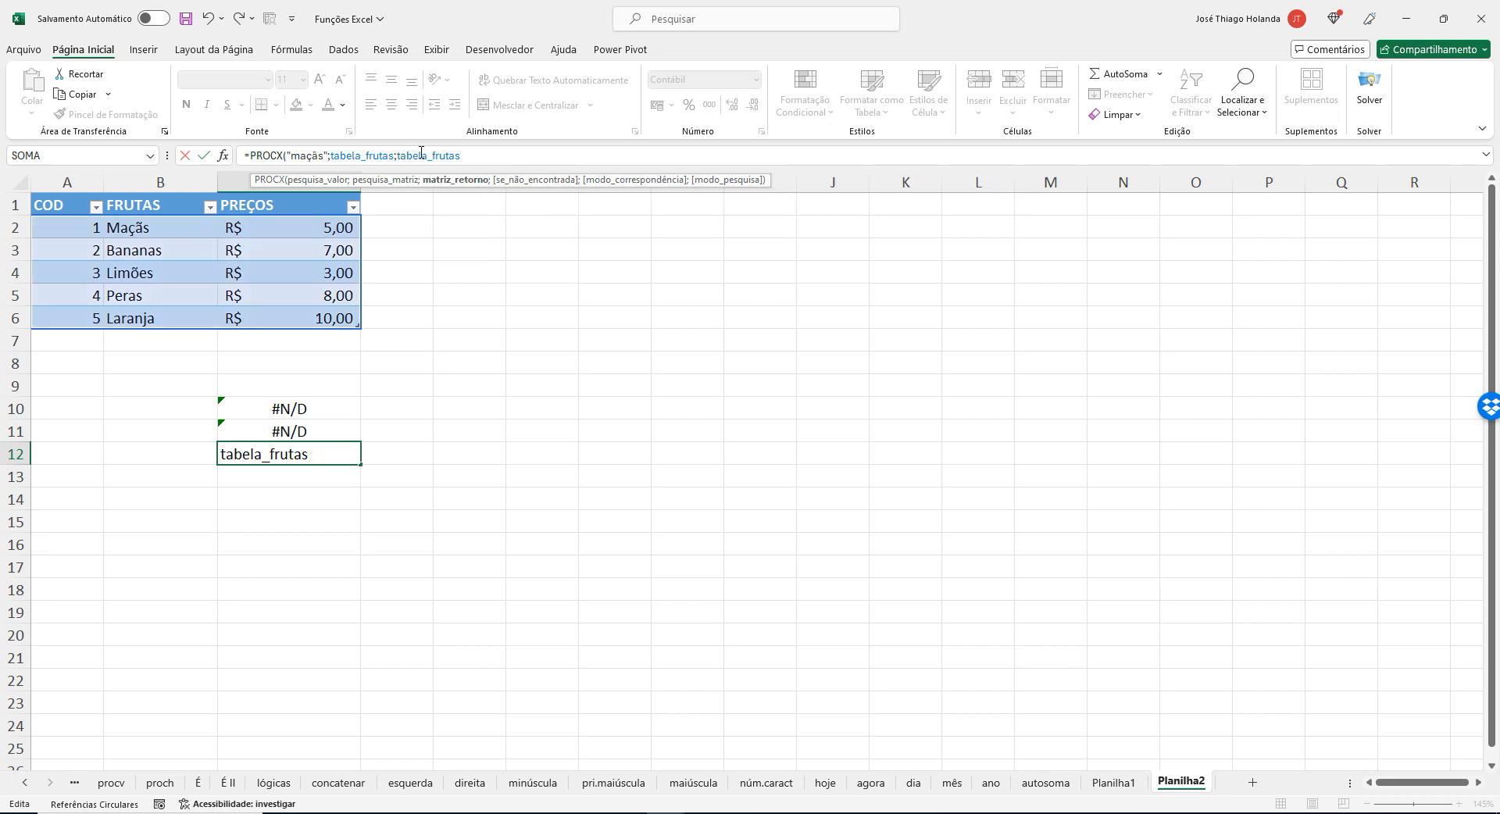
pyautogui.write(')')
pyautogui.press('Return')
pyautogui.press('Up')
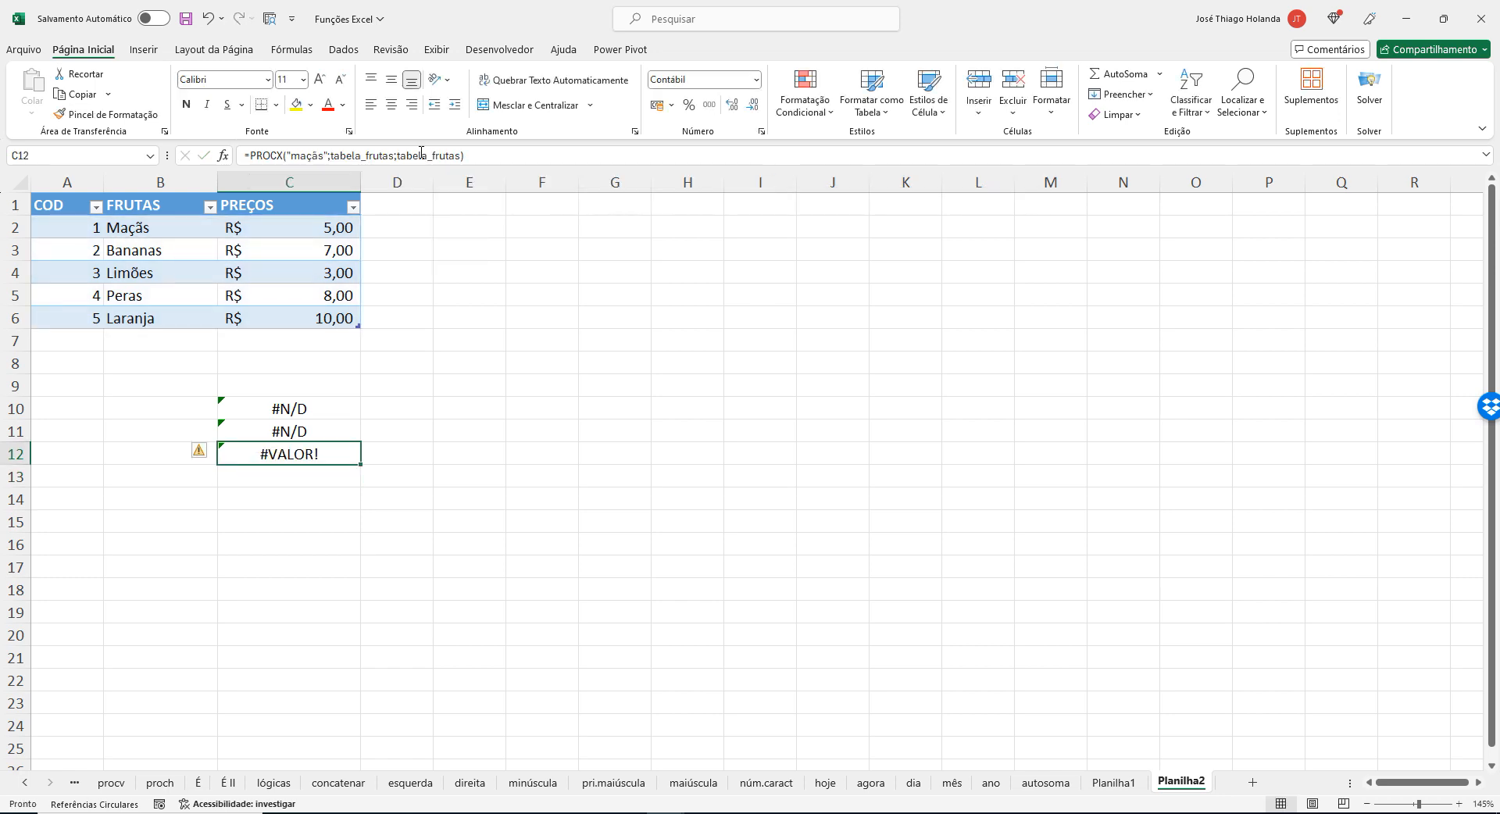
# Remove the return array from C12's PROCX formula and set its lookup array to tabela_frutas[FRUTAS].
pyautogui.click(496, 154)
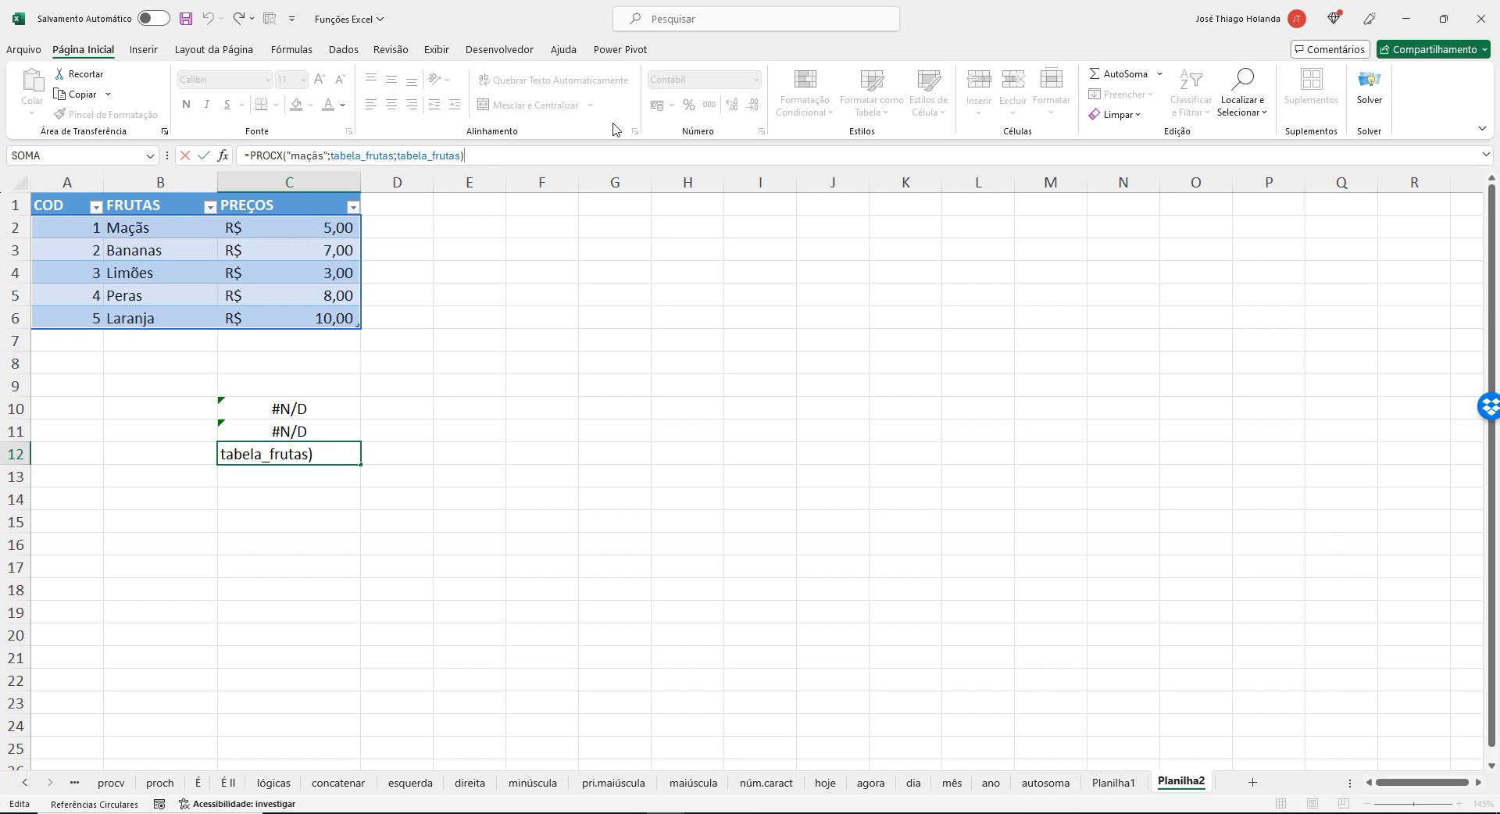
pyautogui.press('BackSpace')
pyautogui.press('BackSpace')
pyautogui.press('BackSpace')
pyautogui.press('BackSpace')
pyautogui.press('BackSpace')
pyautogui.press('BackSpace')
pyautogui.press('BackSpace')
pyautogui.press('BackSpace')
pyautogui.press('BackSpace')
pyautogui.press('BackSpace')
pyautogui.press('BackSpace')
pyautogui.press('BackSpace')
pyautogui.press('BackSpace')
pyautogui.press('BackSpace')
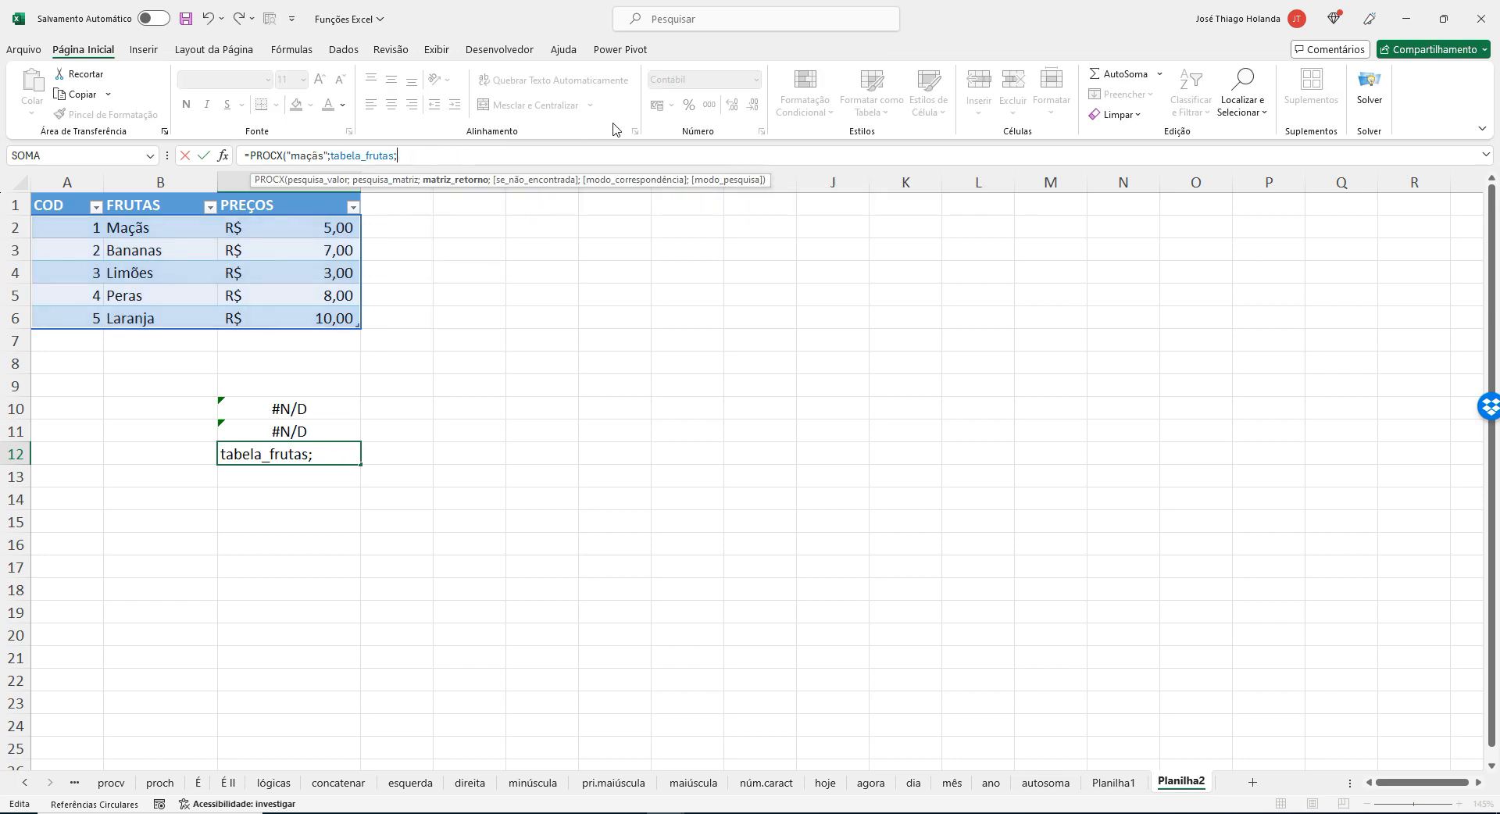
pyautogui.press('BackSpace')
pyautogui.write('[')
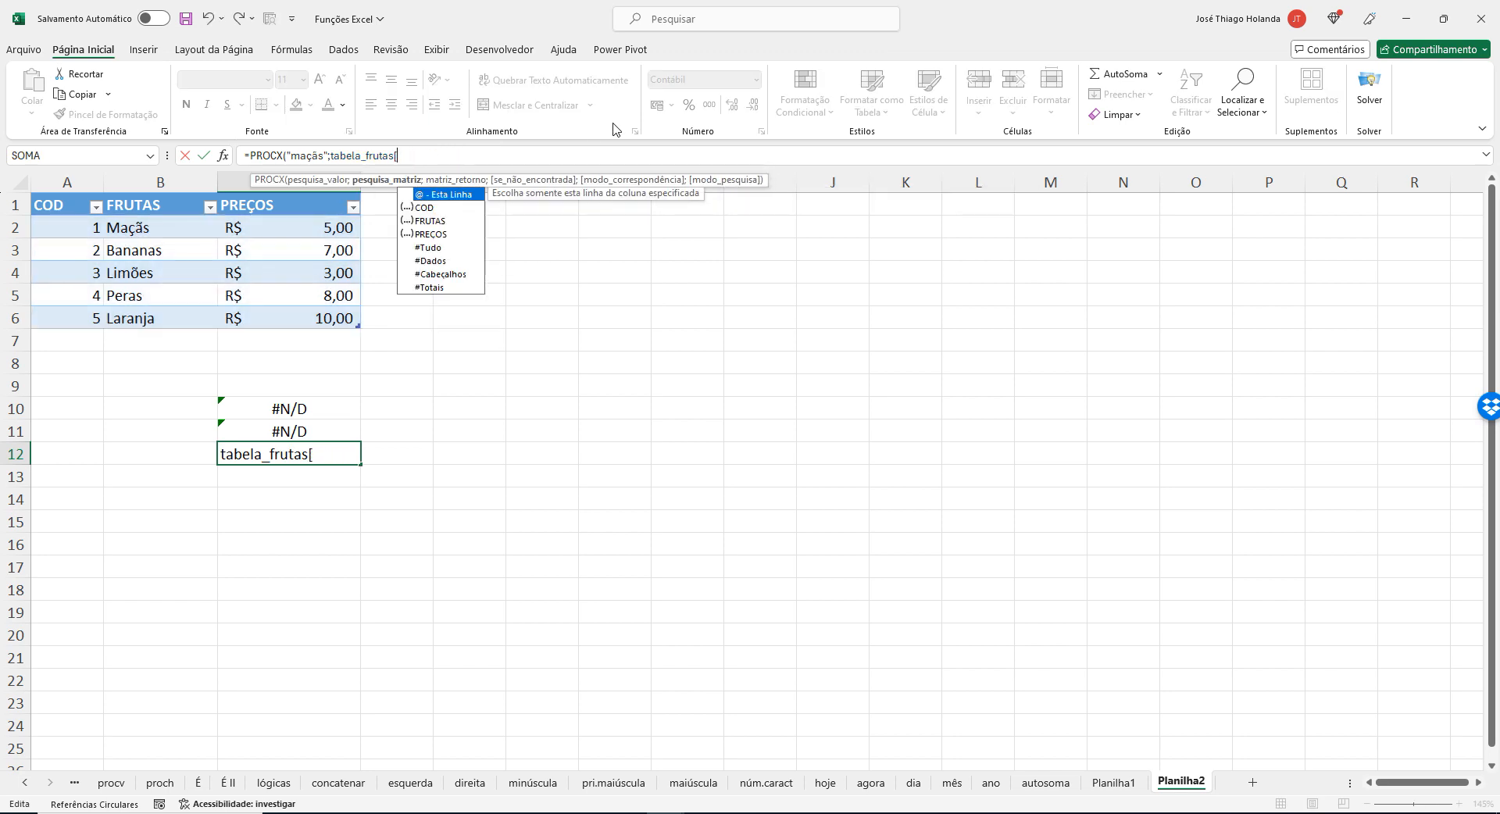
pyautogui.press('Down')
pyautogui.press('Down')
pyautogui.press('Tab')
pyautogui.write('];')
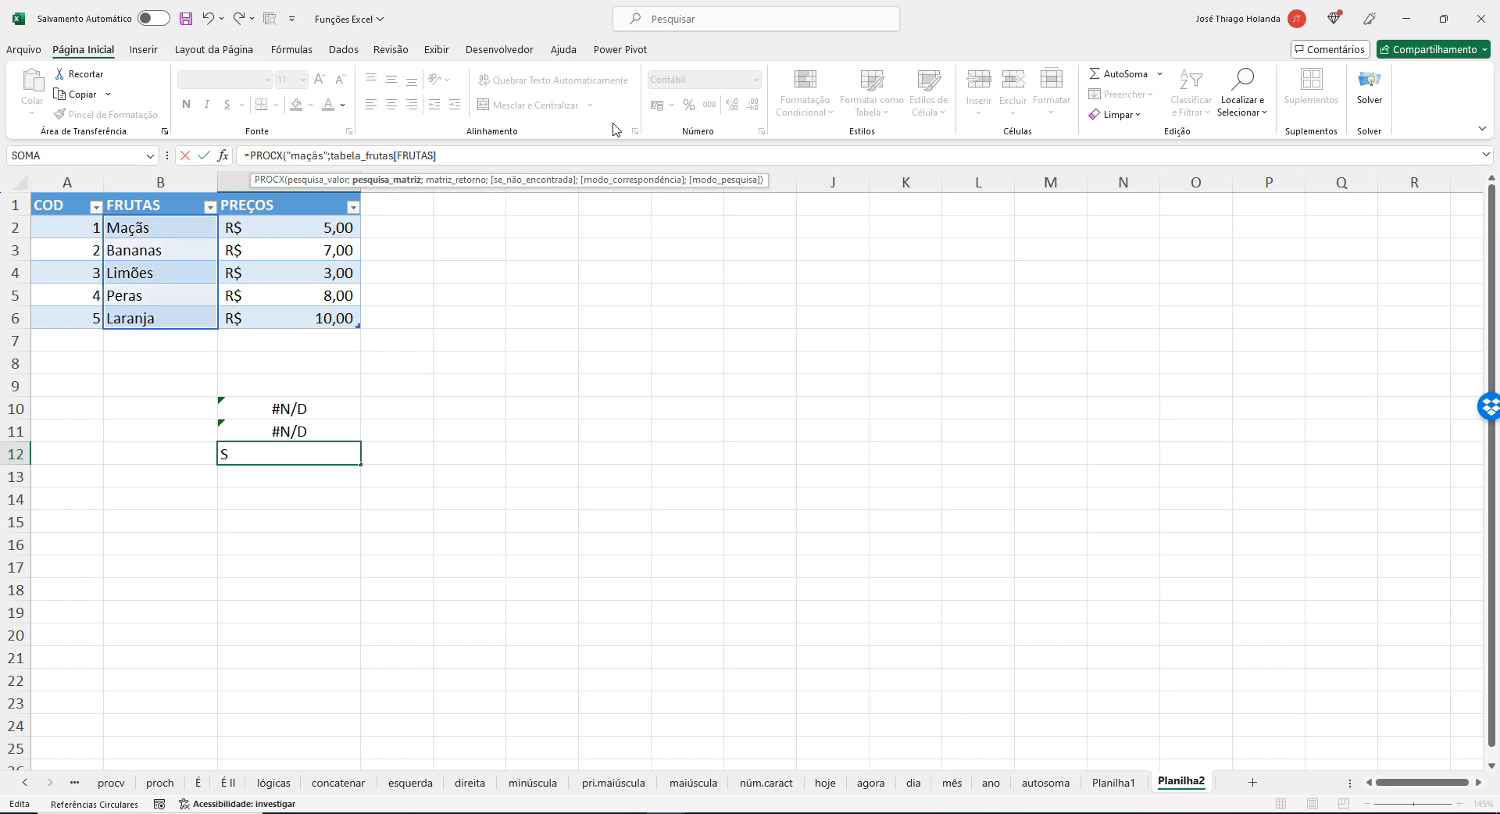
pyautogui.write('tabela_frutas')
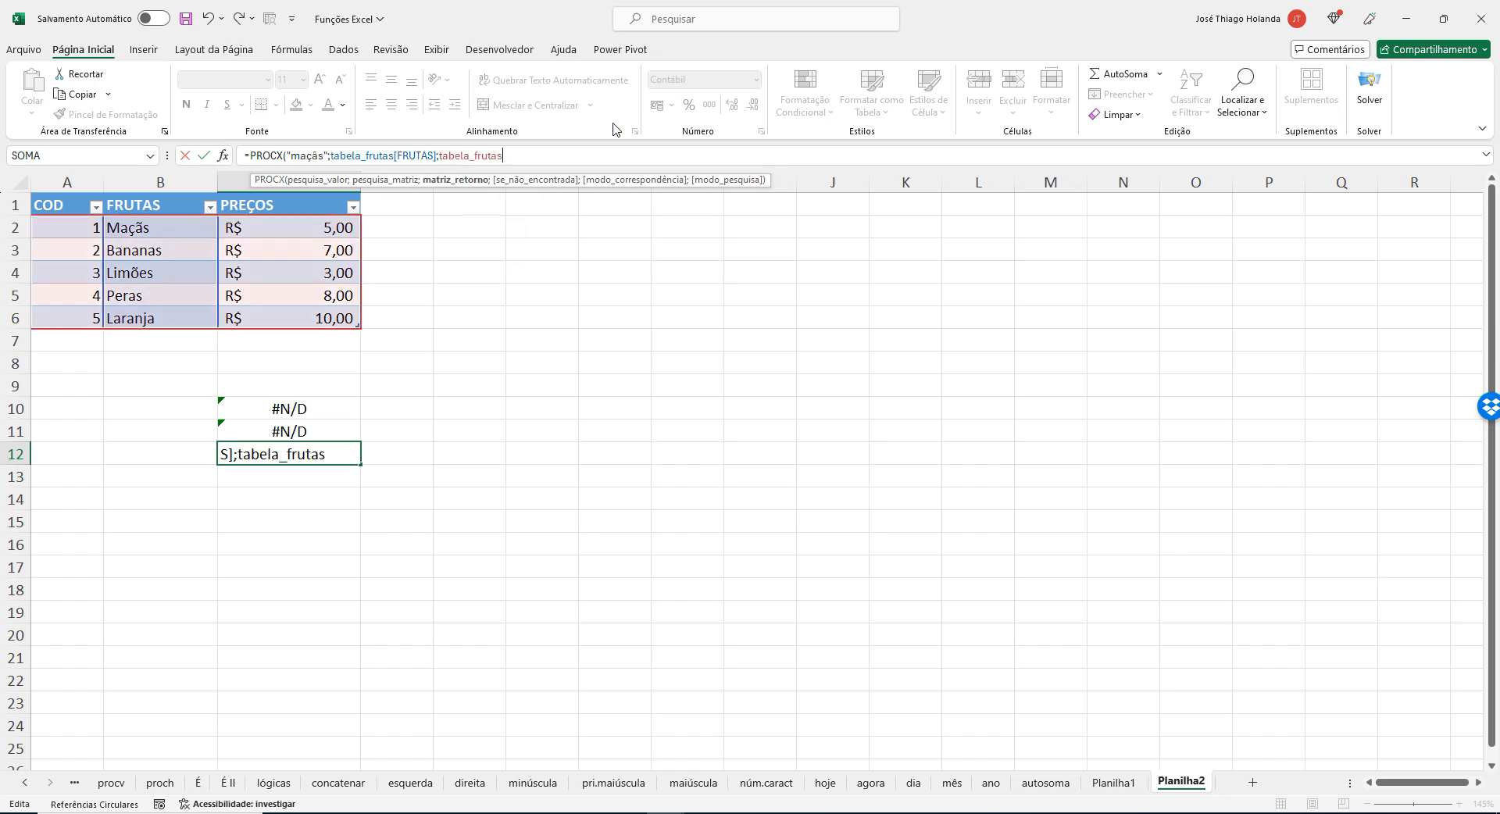
pyautogui.write('[')
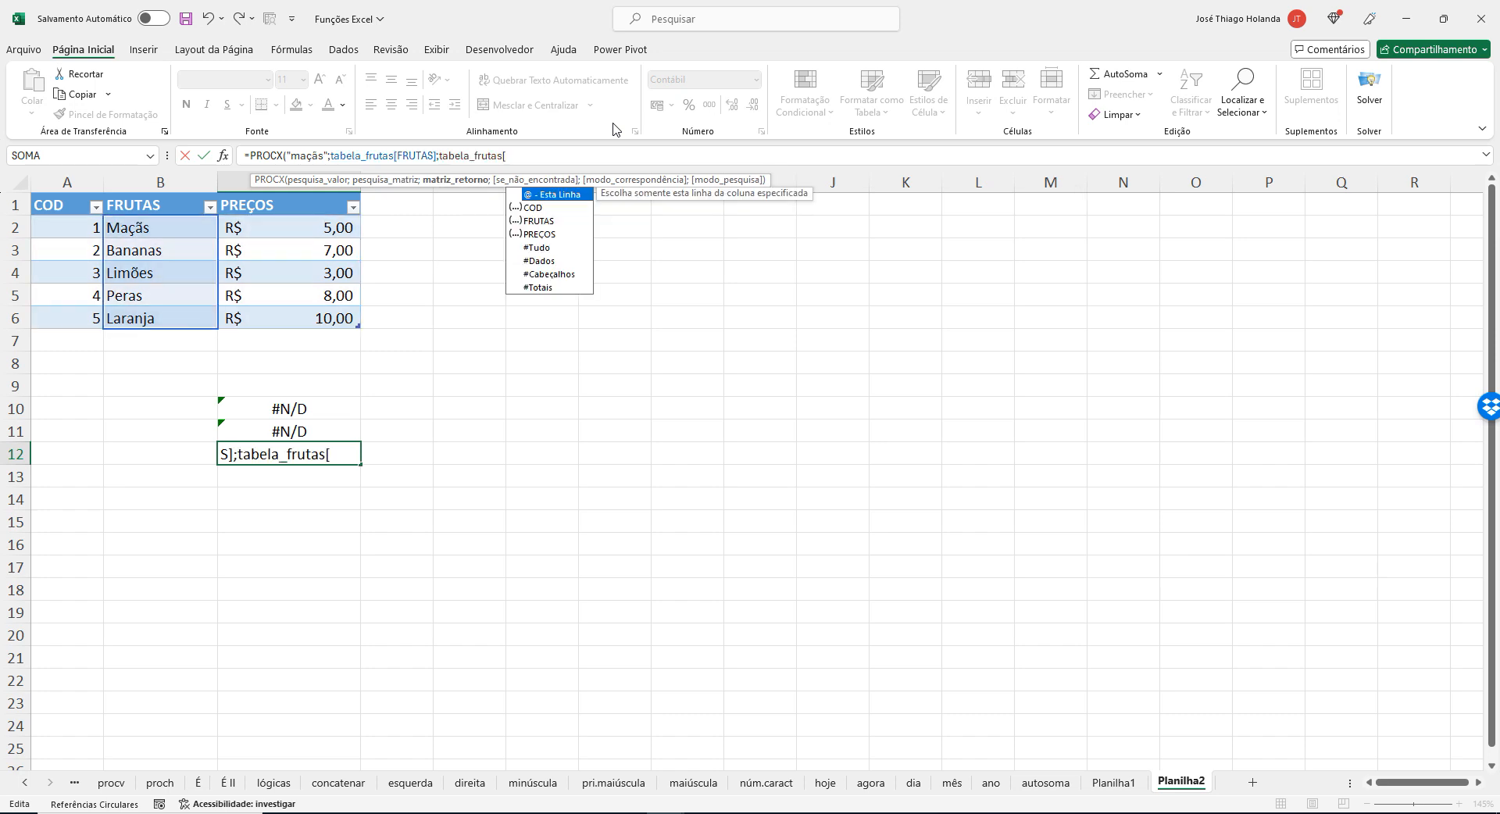
pyautogui.write('pre')
# Set the PROCX return array to tabela_frutas[PREÇOS], enter the formula and reselect C12.
pyautogui.press('Tab')
pyautogui.write('])')
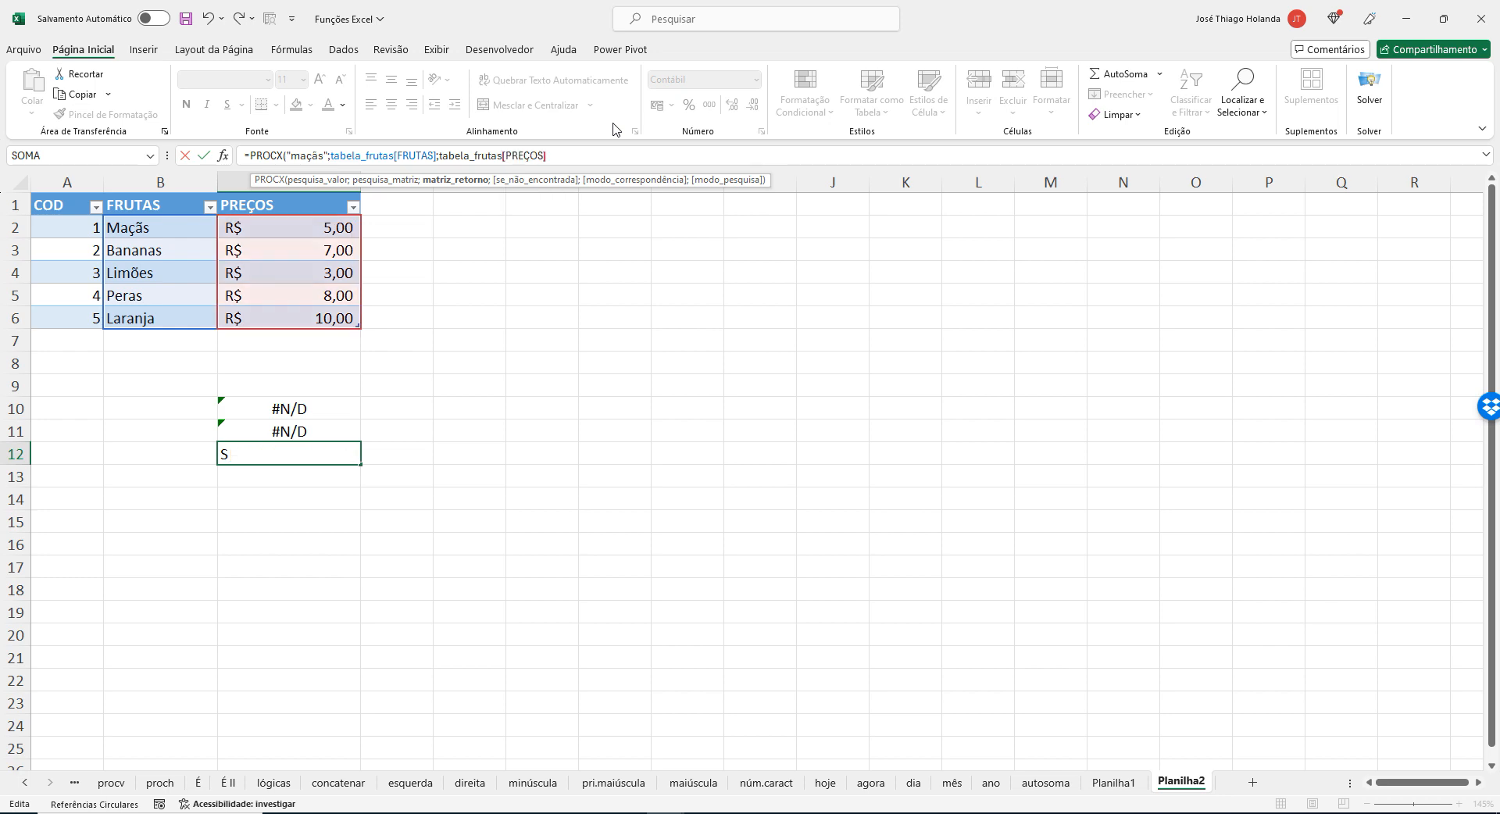
pyautogui.press('Return')
pyautogui.press('Up')
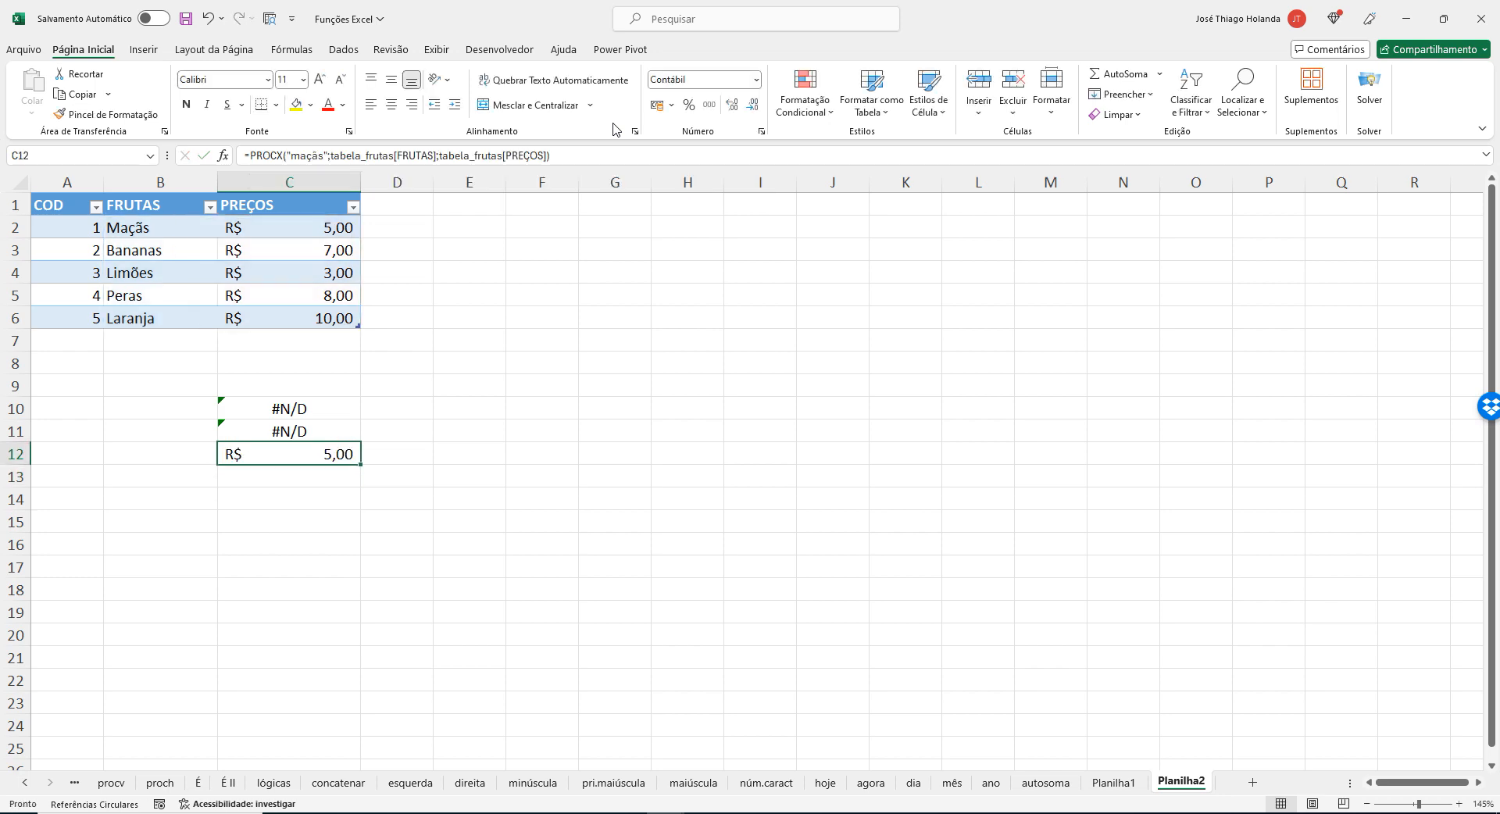
# Switch to the browser's PROCX help page, review Exemplo 1 and Exemplo 2, and return to Excel.
pyautogui.hotkey('alt', 'Tab')
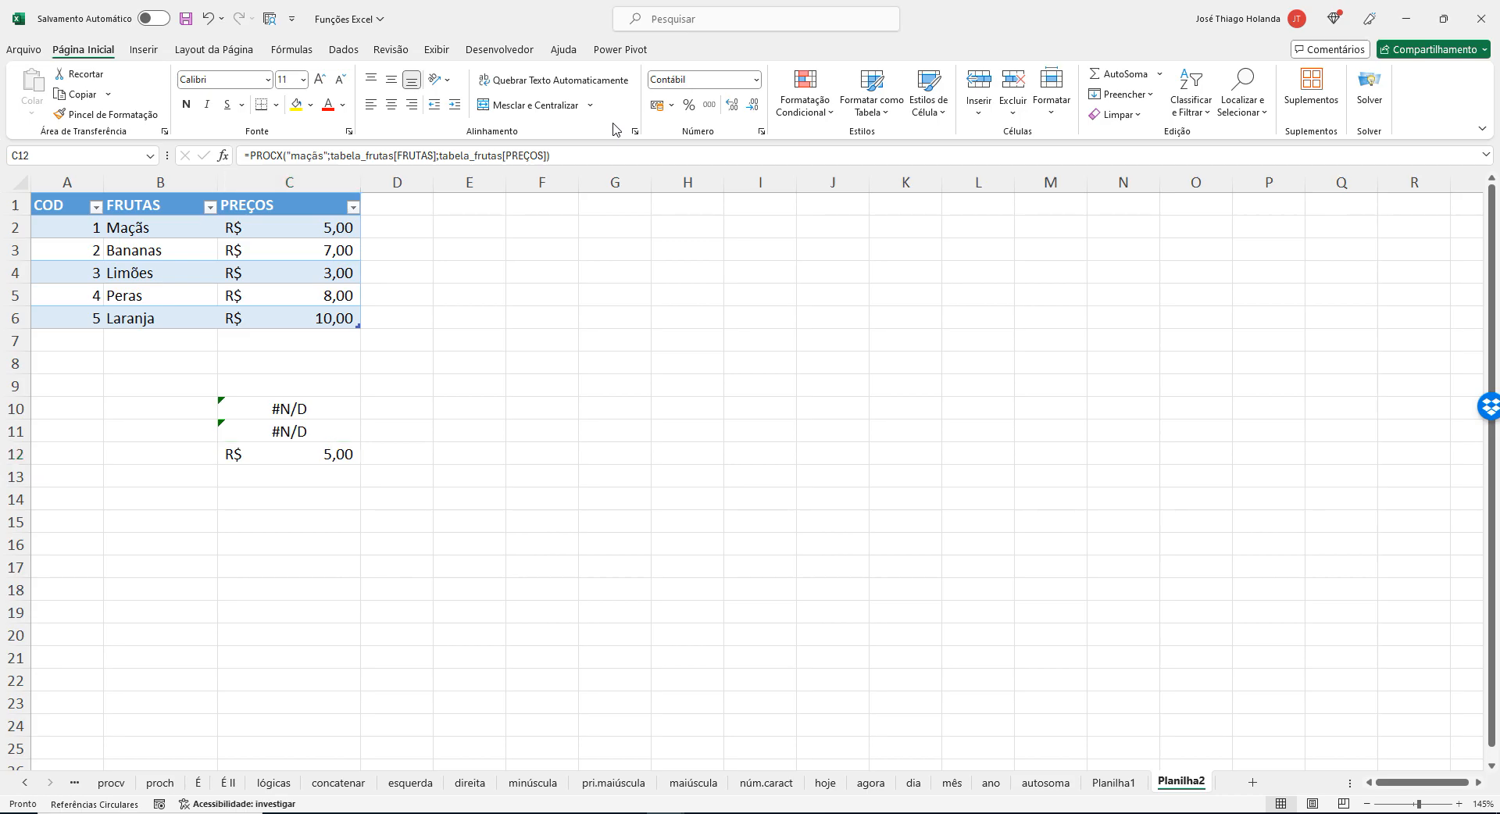
pyautogui.scroll(-7, 860, 485)
pyautogui.scroll(7, 910, 500)
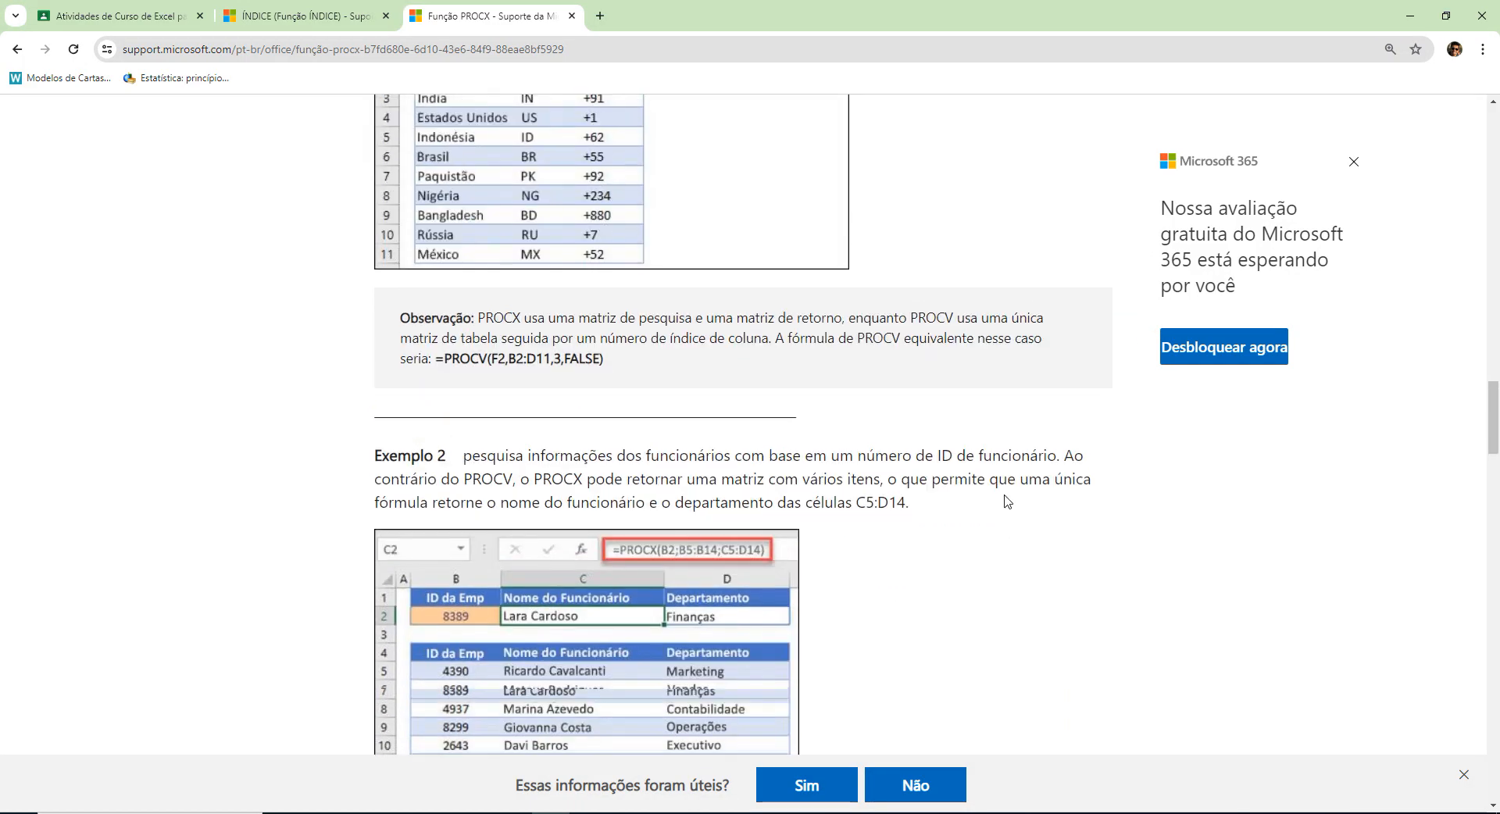
pyautogui.scroll(-6, 1019, 466)
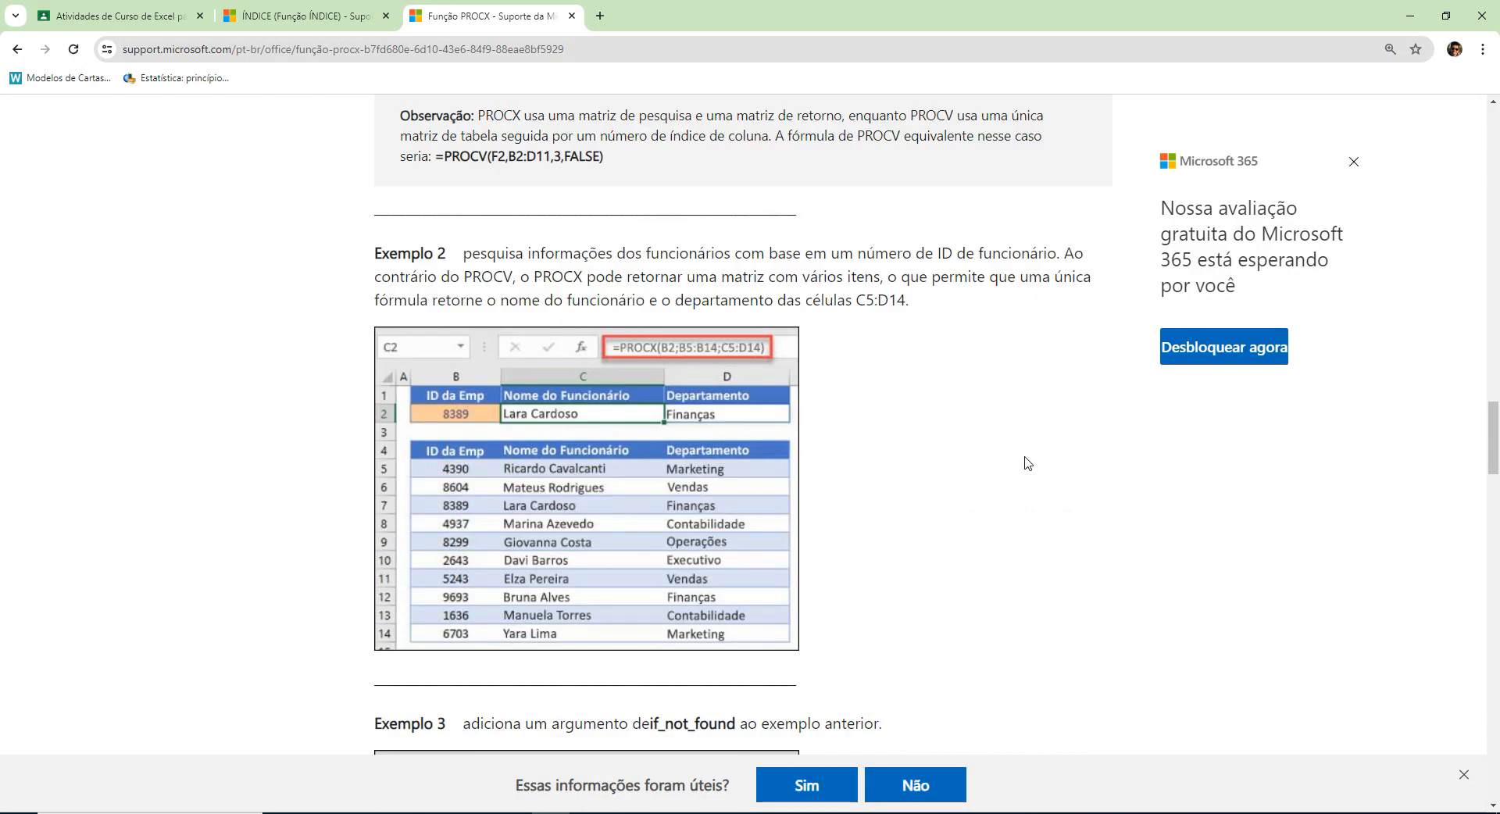
pyautogui.scroll(2, 1028, 461)
pyautogui.scroll(4, 1028, 461)
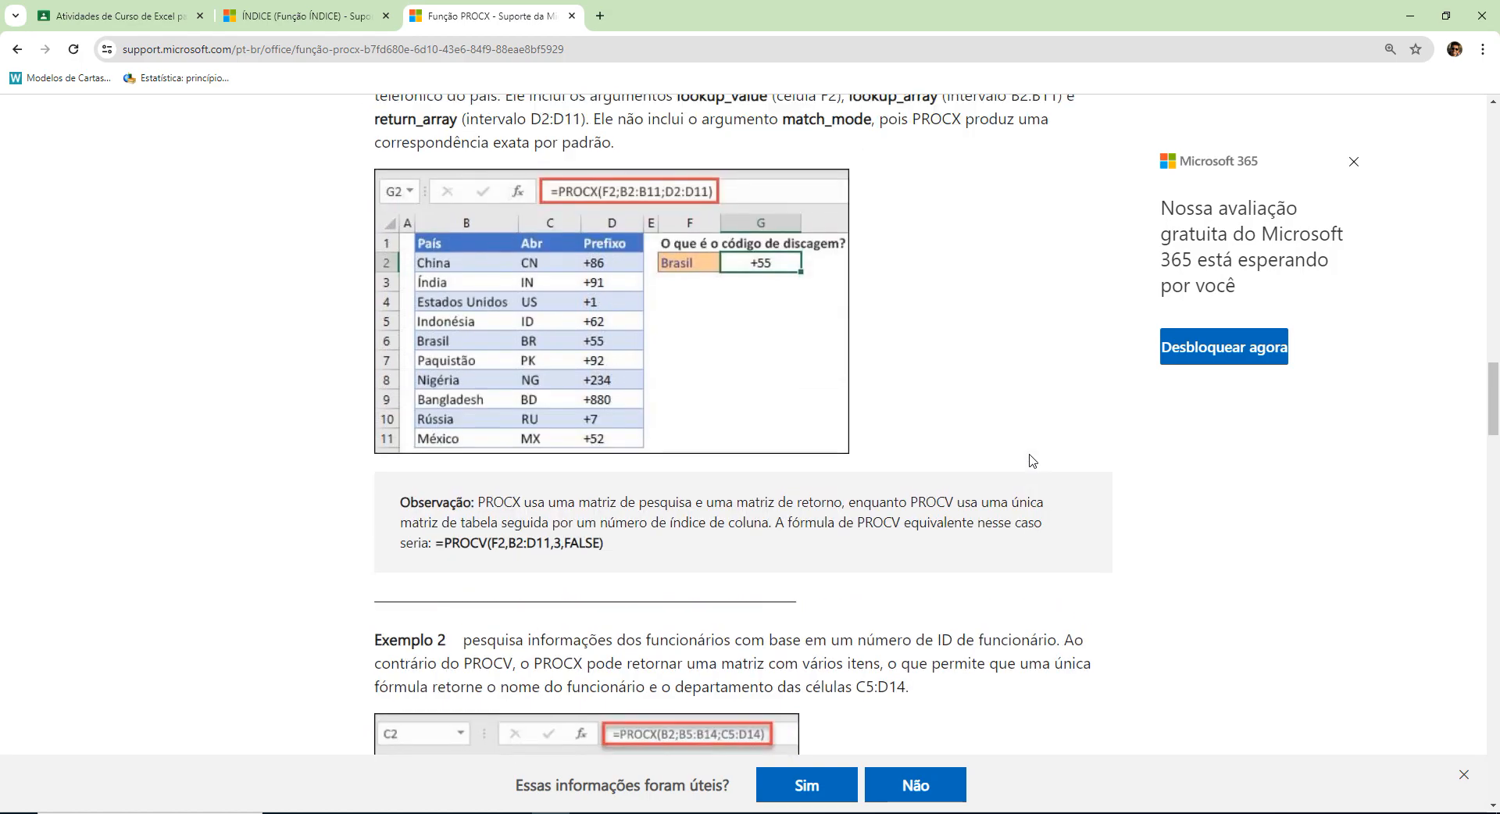
pyautogui.scroll(-1, 1030, 461)
pyautogui.hotkey('alt', 'Tab')
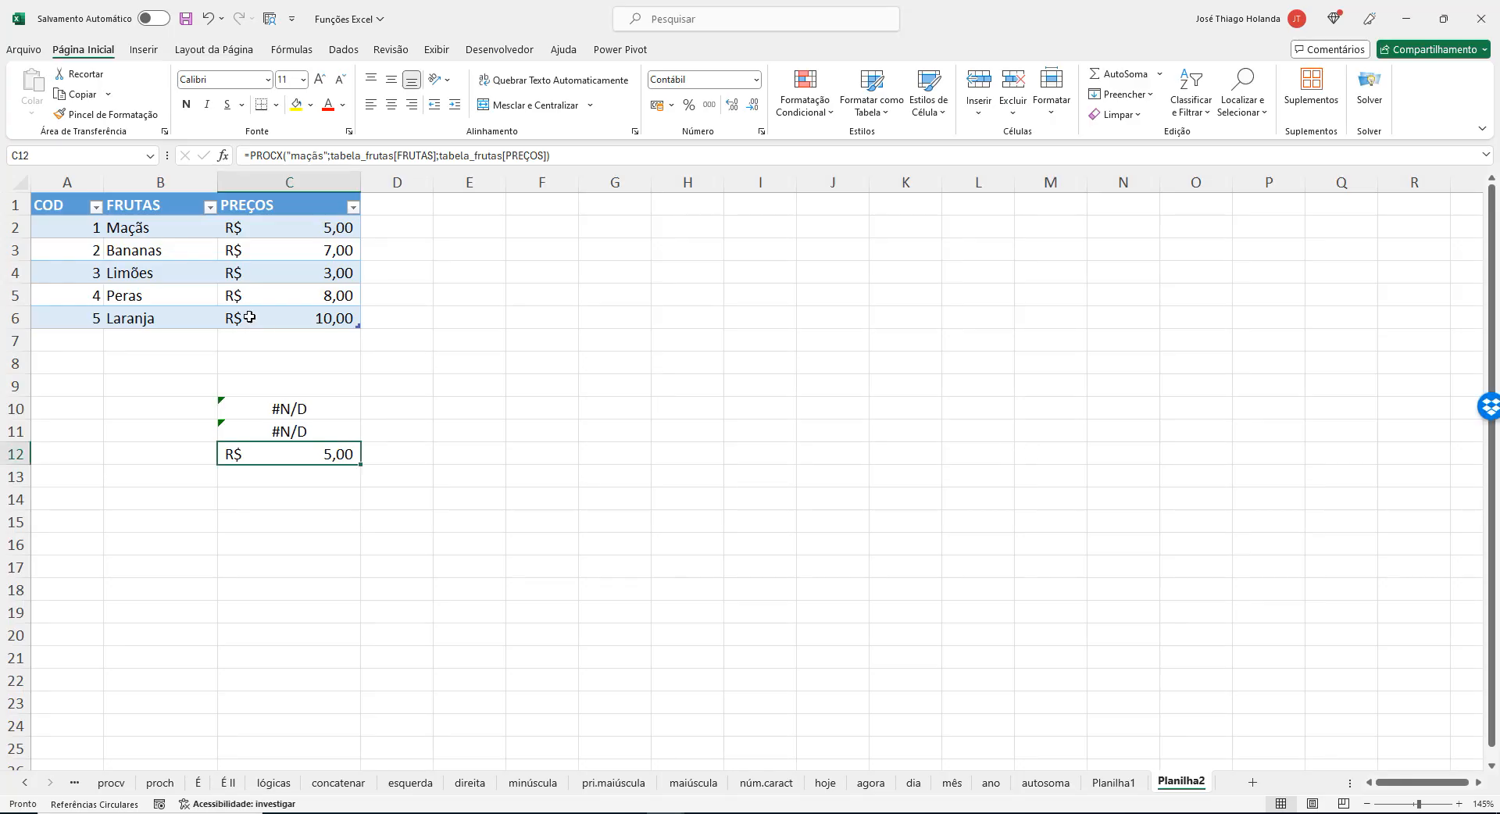
# Examine the fruit table's FRUTAS and PREÇOS cells against the PROCX formula in C12.
pyautogui.click(258, 224)
pyautogui.click(292, 271)
pyautogui.click(288, 307)
pyautogui.click(157, 227)
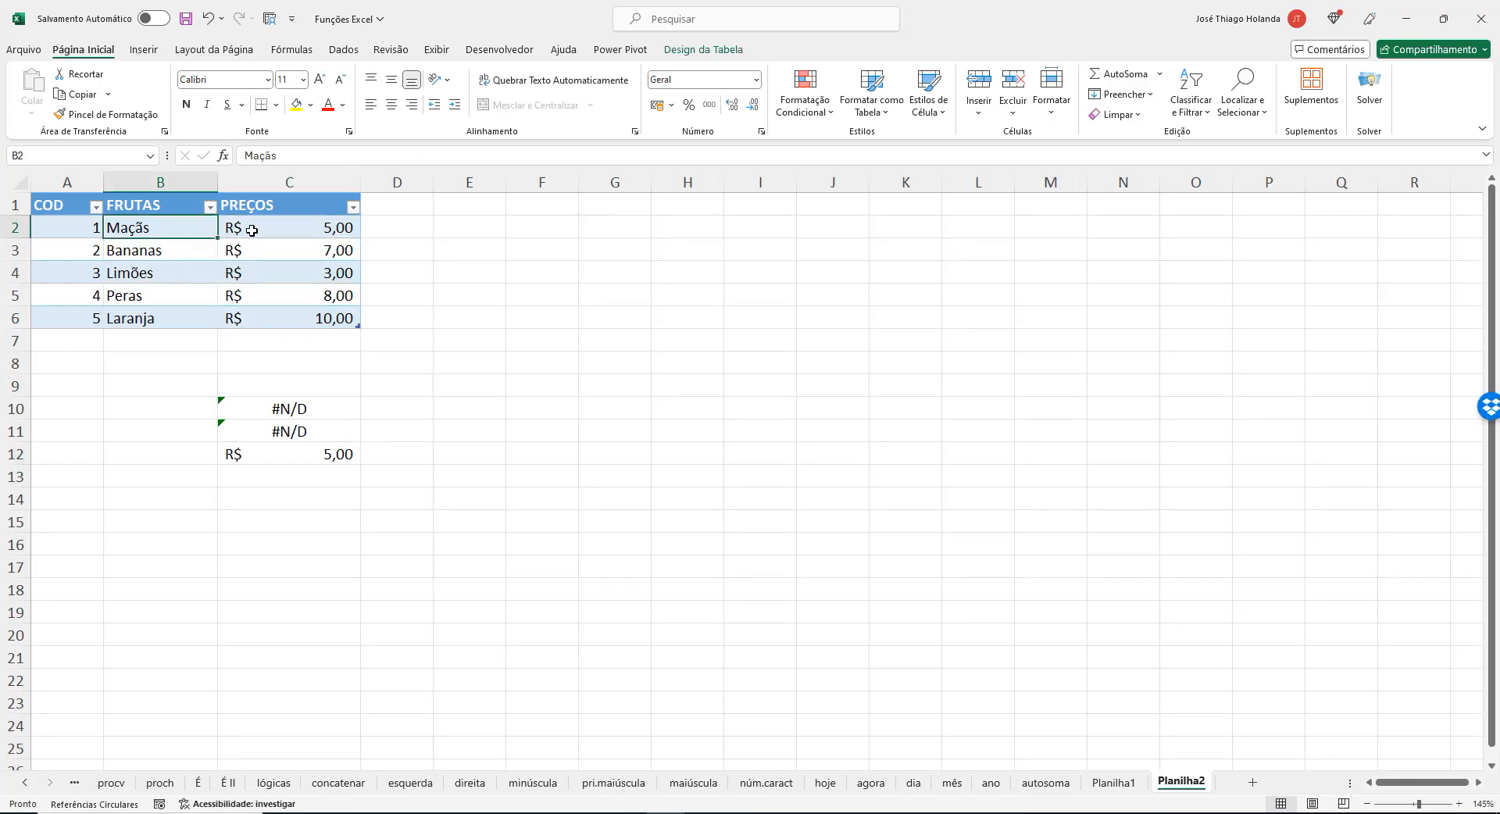
pyautogui.click(73, 178)
pyautogui.click(274, 267)
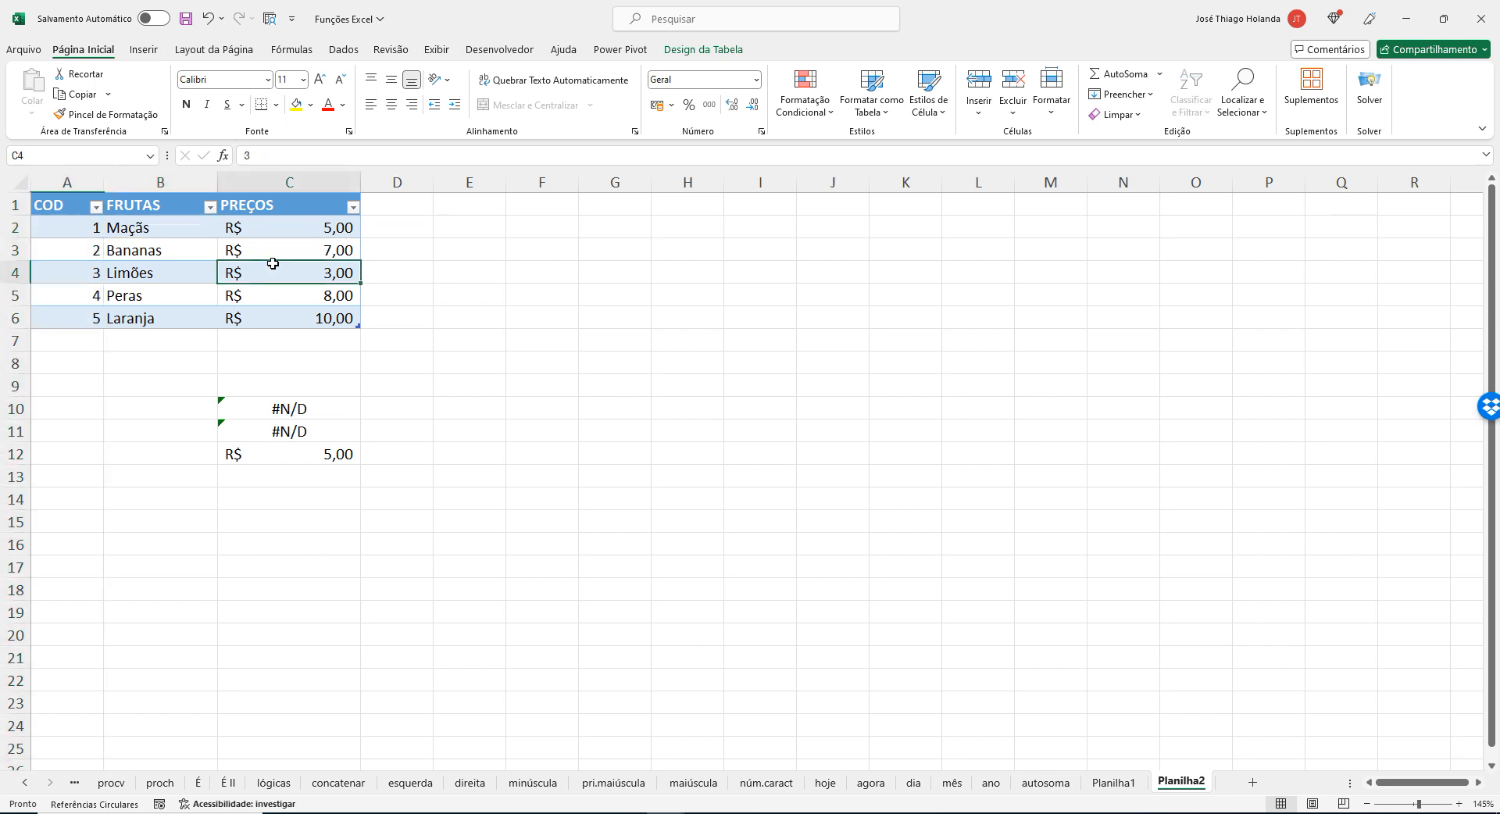
pyautogui.click(311, 435)
pyautogui.click(313, 455)
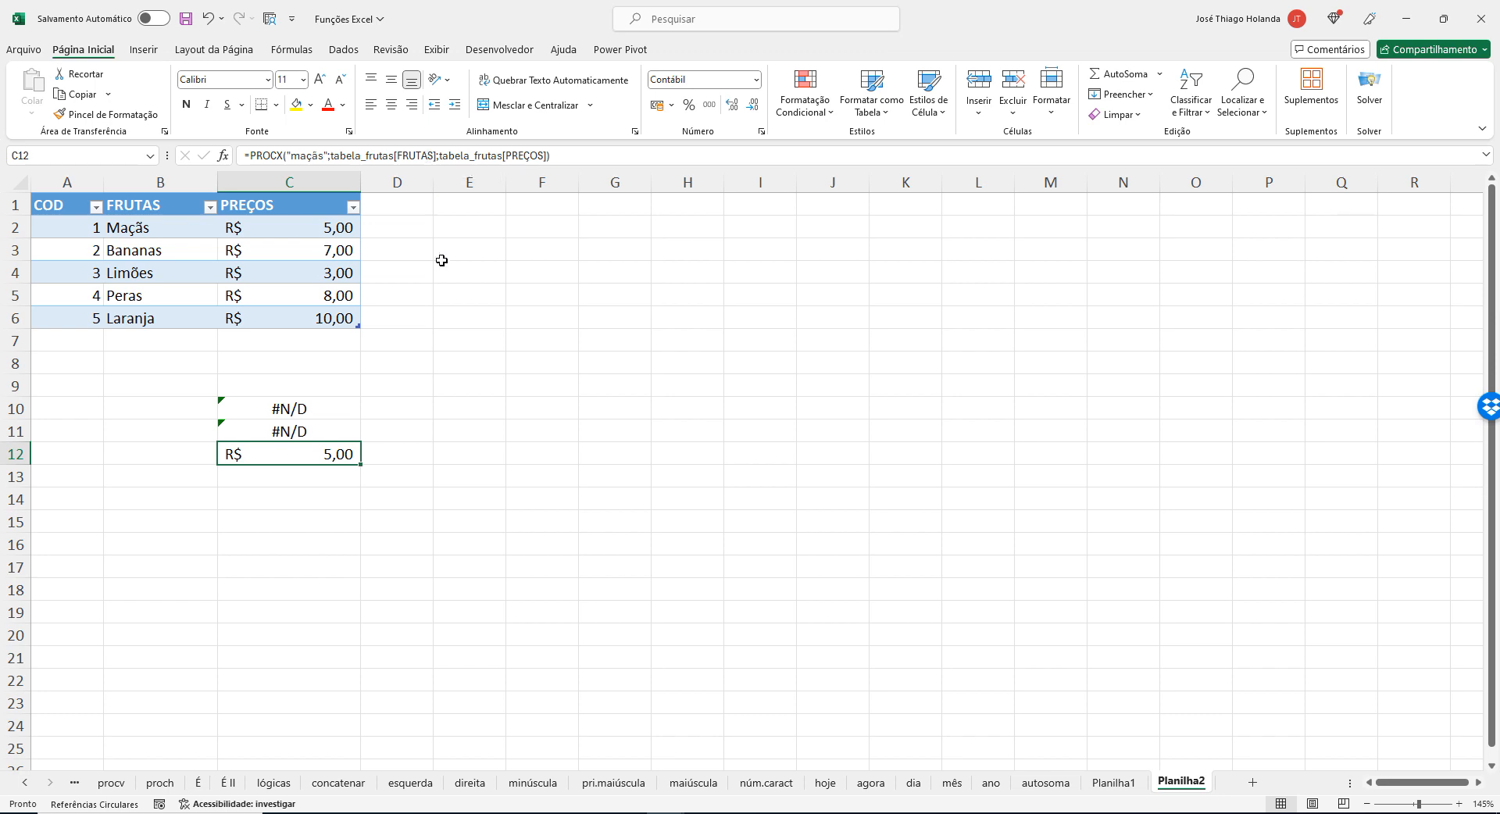
# Copy C12's PROCX formula and paste it into the Notepad formula list two lines below the PROCV formula.
pyautogui.moveTo(556, 155); pyautogui.dragTo(179, 153)
pyautogui.hotkey('ctrl', 'c')
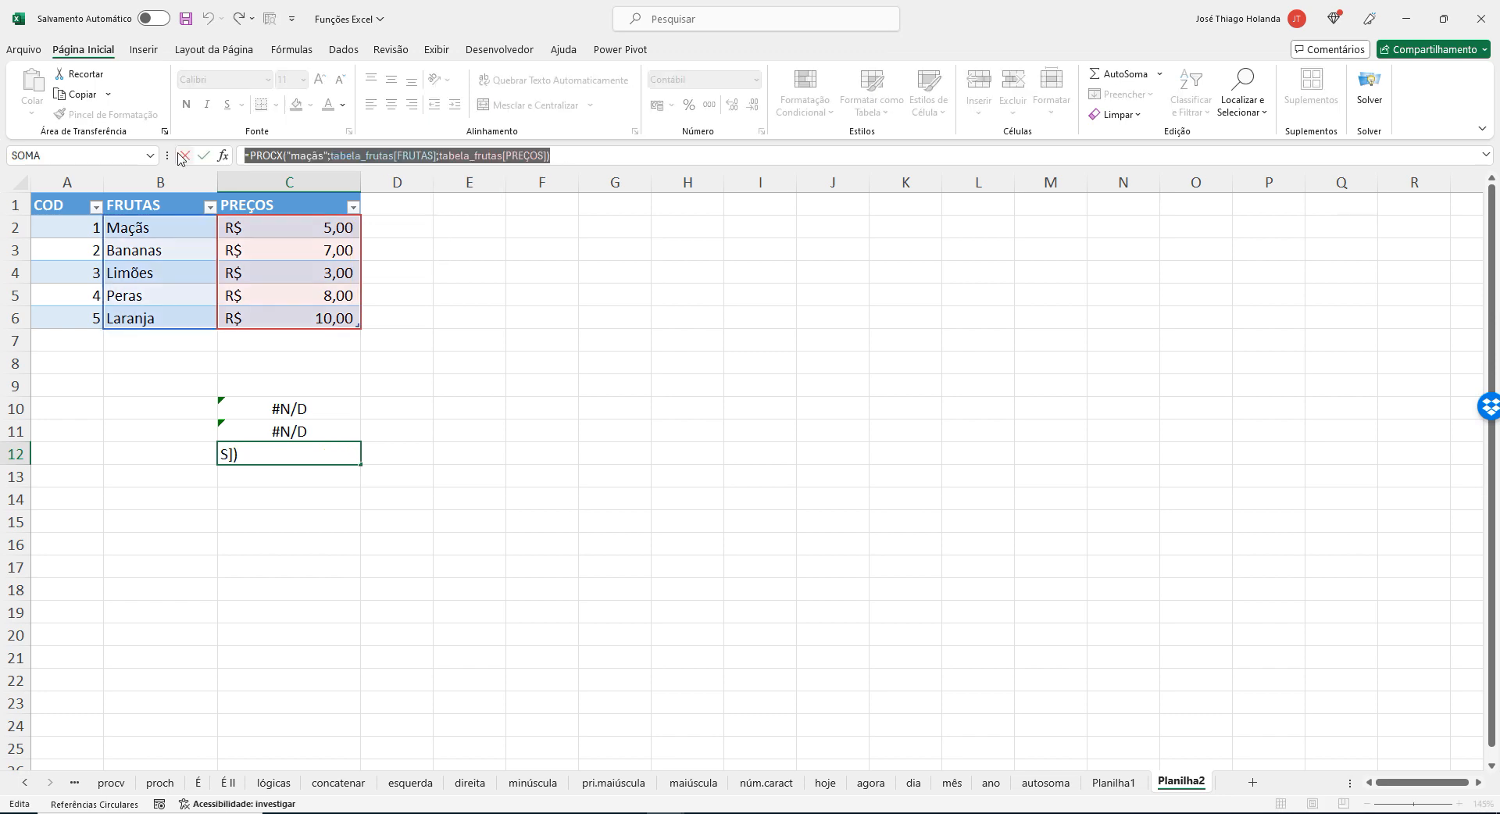
pyautogui.press('Return')
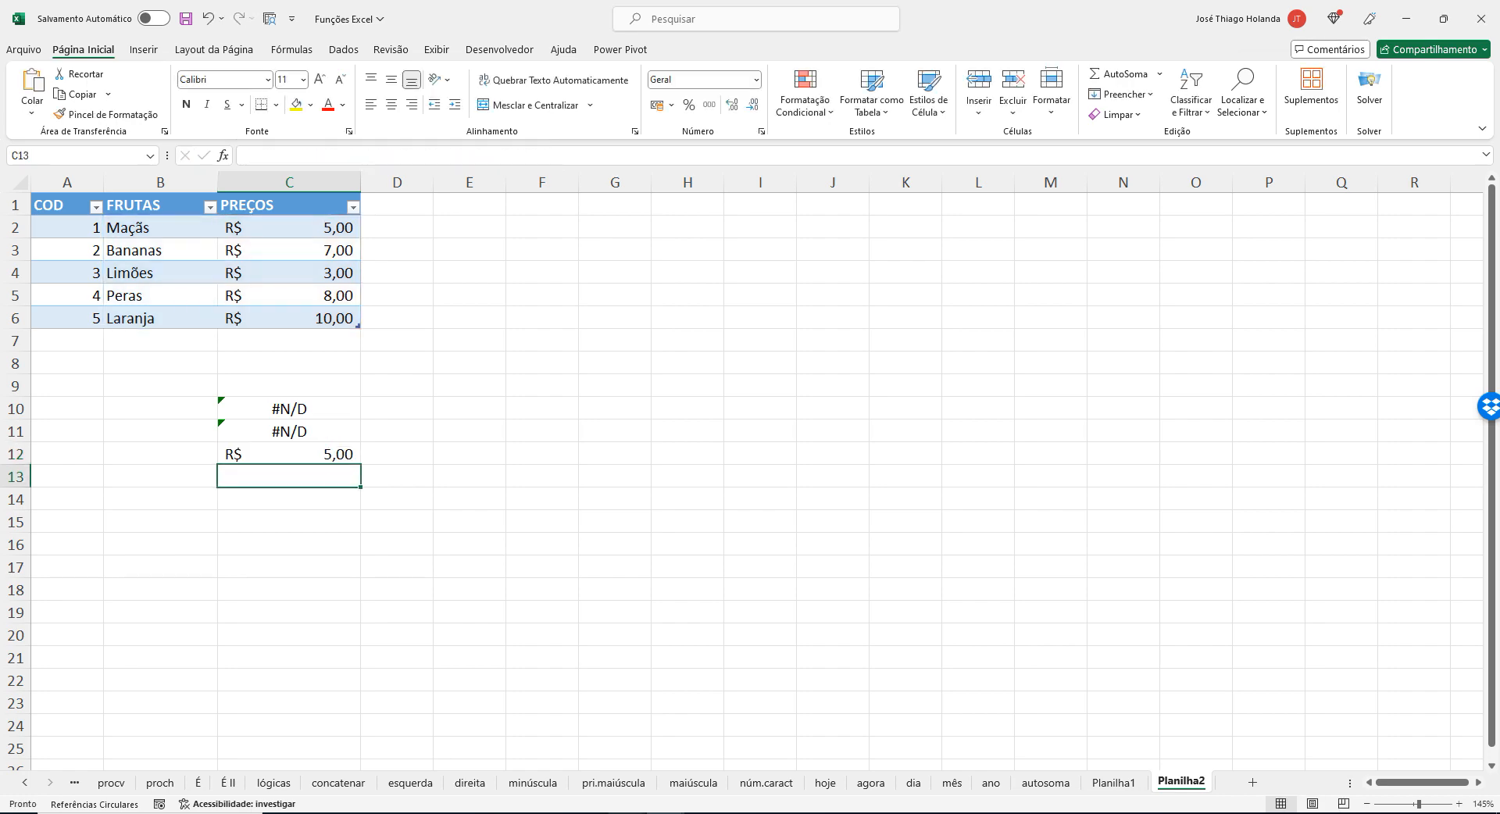
pyautogui.click(628, 813)
pyautogui.click(727, 757)
pyautogui.scroll(-1, 1105, 606)
pyautogui.click(1105, 606)
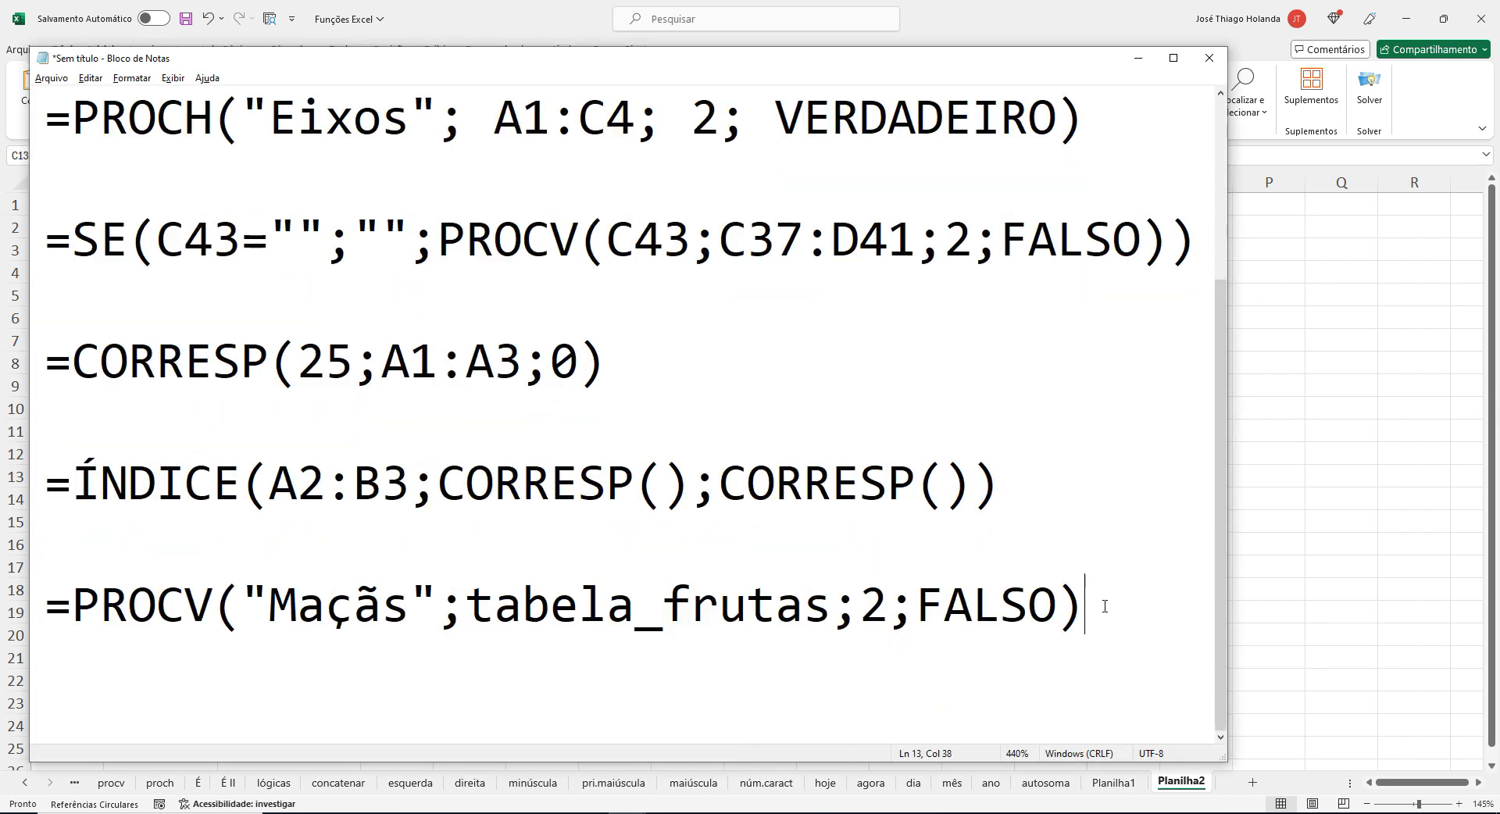
pyautogui.press('Return')
pyautogui.press('Return')
pyautogui.hotkey('ctrl', 'v')
# Highlight the lookup value in the pasted PROCX formula and put spaces around the semicolon after "maçãs".
pyautogui.click(1104, 606)
pyautogui.press('Left')
pyautogui.press('Left')
pyautogui.press('Left')
pyautogui.press('Left')
pyautogui.press('Left')
pyautogui.press('Left')
pyautogui.press('Left')
pyautogui.press('Left')
pyautogui.press('Left')
pyautogui.press('Left')
pyautogui.press('Left')
pyautogui.press('Left')
pyautogui.press('Left')
pyautogui.press('Left')
pyautogui.press('Left')
pyautogui.press('Left')
pyautogui.press('Left')
pyautogui.press('Left')
pyautogui.press('Left')
pyautogui.press('Left')
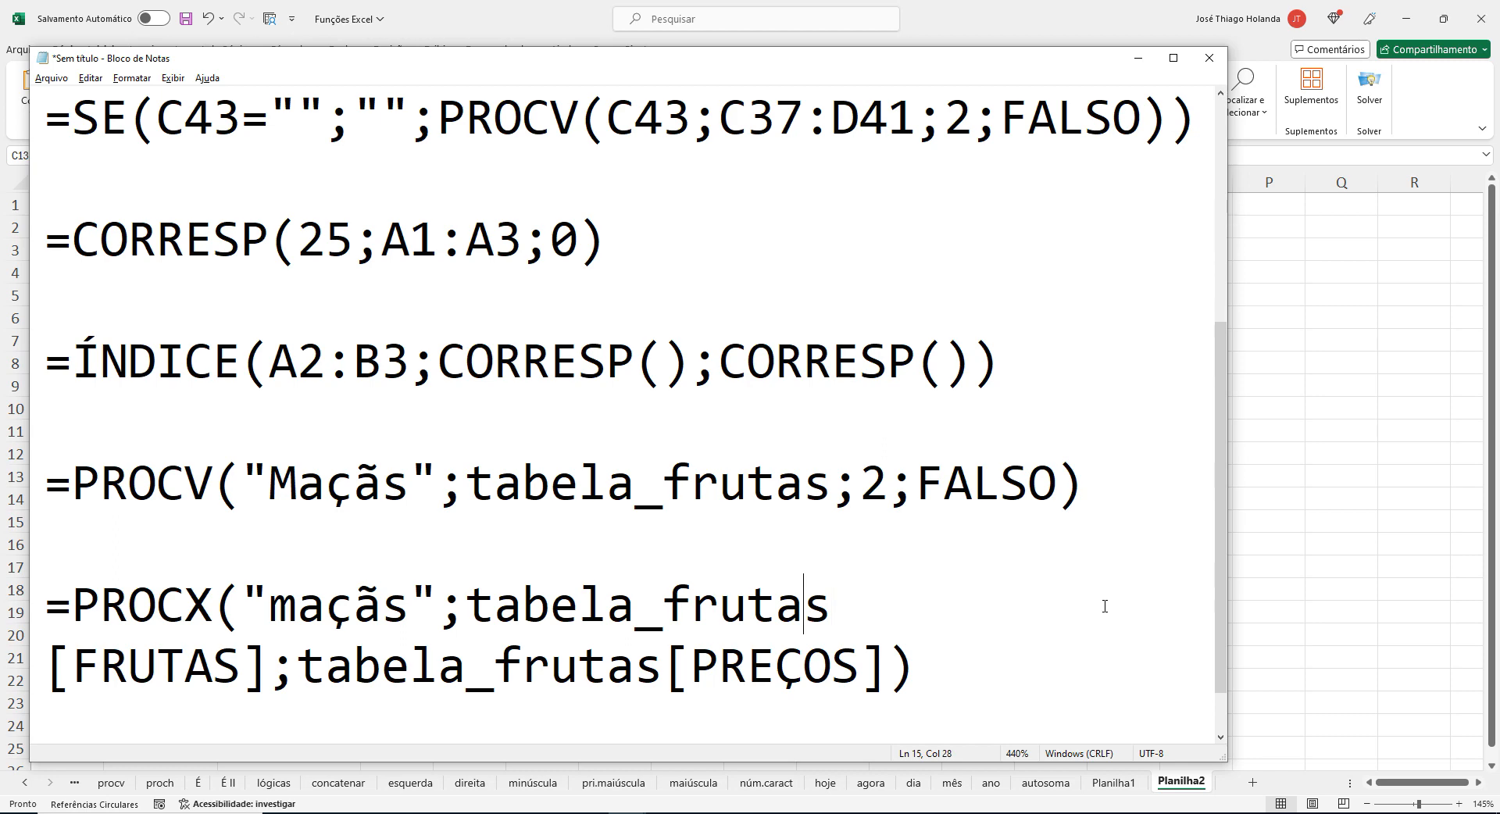
pyautogui.press('Right')
pyautogui.hotkey('shift', 'Right')
pyautogui.hotkey('shift', 'Right')
pyautogui.hotkey('shift', 'Right')
pyautogui.hotkey('shift', 'Right')
pyautogui.hotkey('shift', 'Right')
pyautogui.hotkey('shift', 'Right')
pyautogui.hotkey('shift', 'Right')
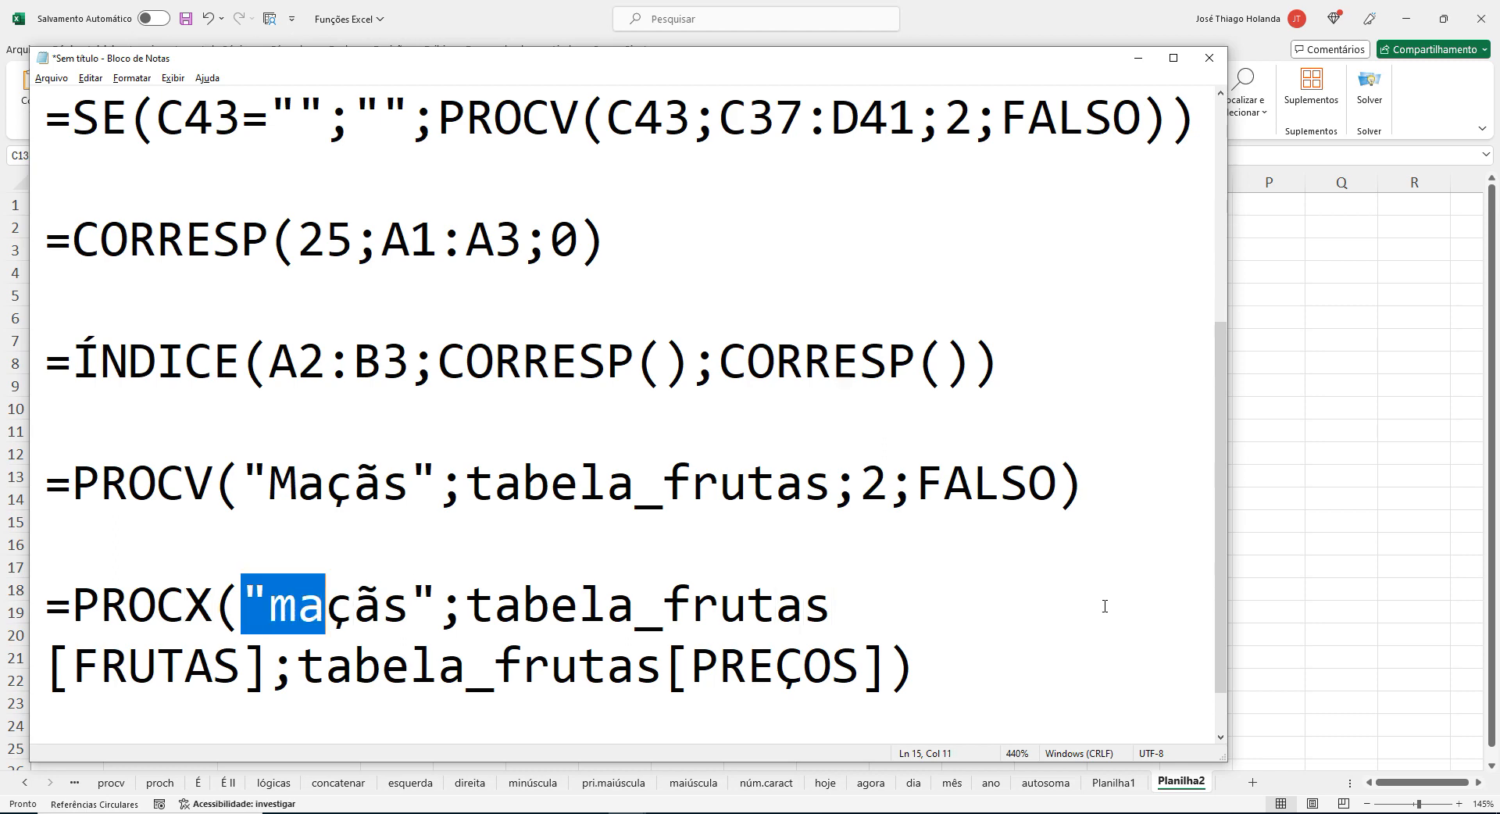
pyautogui.press('Right')
pyautogui.press('Right')
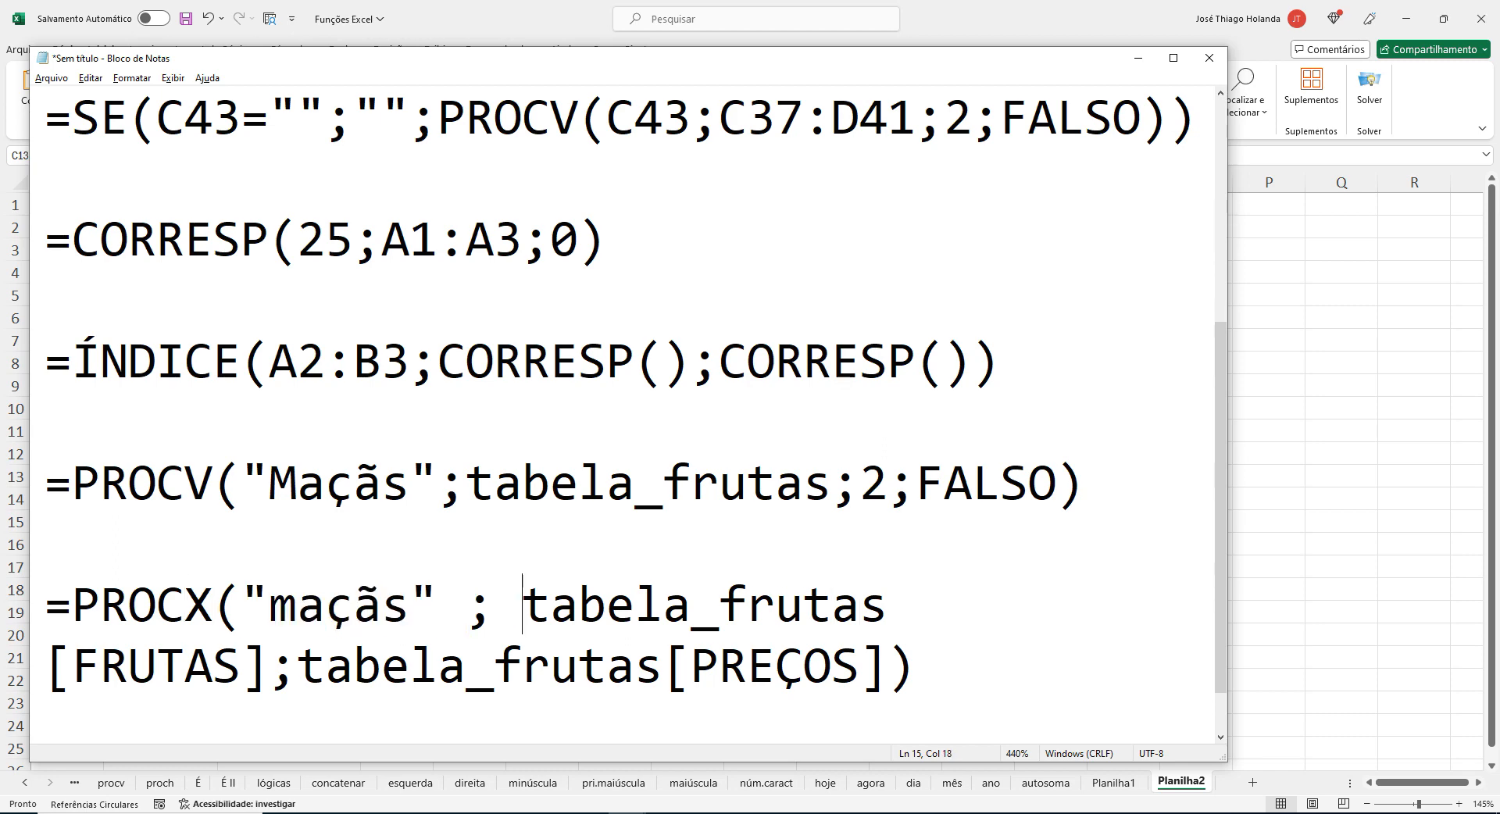
# Highlight the tabela_frutas[FRUTAS] argument in the note and put spaces around the semicolon following it.
pyautogui.hotkey('shift', 'Right')
pyautogui.hotkey('shift', 'Right')
pyautogui.hotkey('shift', 'Right')
pyautogui.hotkey('shift', 'Right')
pyautogui.hotkey('shift', 'Right')
pyautogui.hotkey('shift', 'Right')
pyautogui.hotkey('shift', 'Right')
pyautogui.hotkey('shift', 'Right')
pyautogui.hotkey('shift', 'Right')
pyautogui.hotkey('shift', 'Right')
pyautogui.hotkey('shift', 'Right')
pyautogui.hotkey('shift', 'Right')
pyautogui.hotkey('shift', 'Right')
pyautogui.hotkey('shift', 'Right')
pyautogui.hotkey('shift', 'Right')
pyautogui.hotkey('shift', 'Right')
pyautogui.hotkey('shift', 'Right')
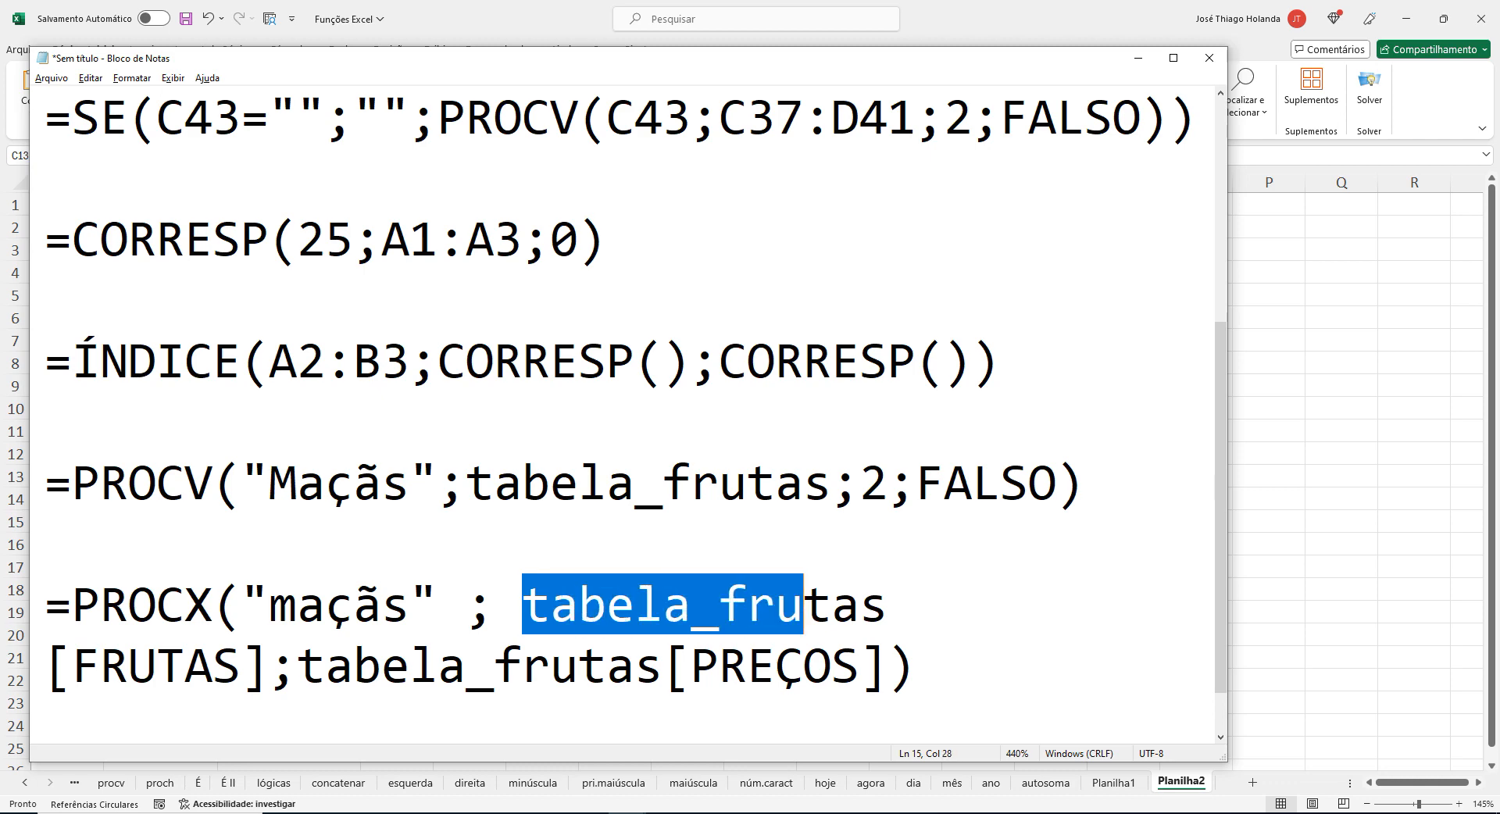
pyautogui.hotkey('shift', 'Right')
pyautogui.hotkey('shift', 'Right')
pyautogui.hotkey('shift', 'Right')
pyautogui.hotkey('shift', 'Right')
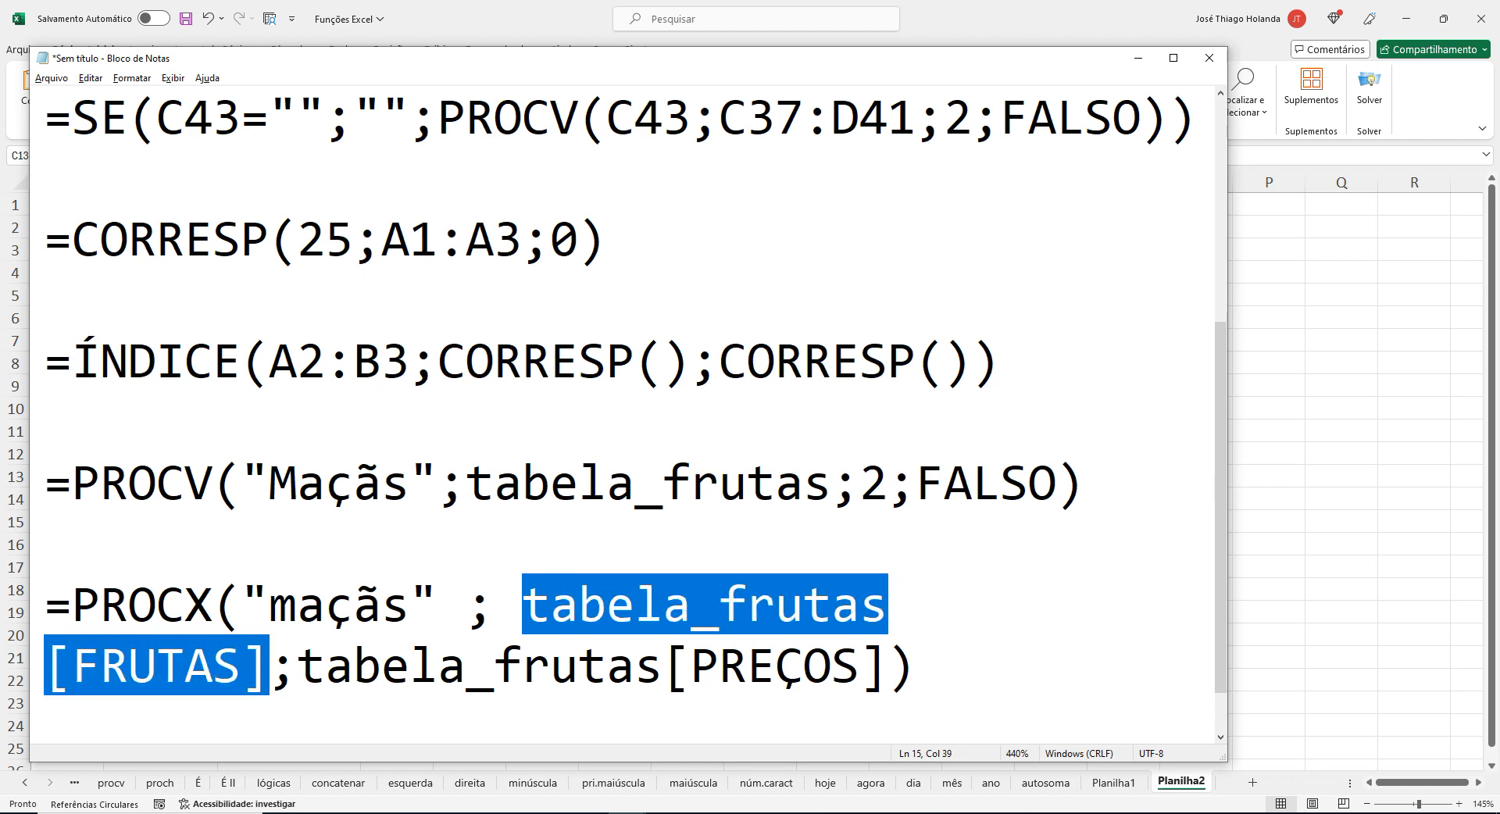
pyautogui.press('Right')
pyautogui.press('Right')
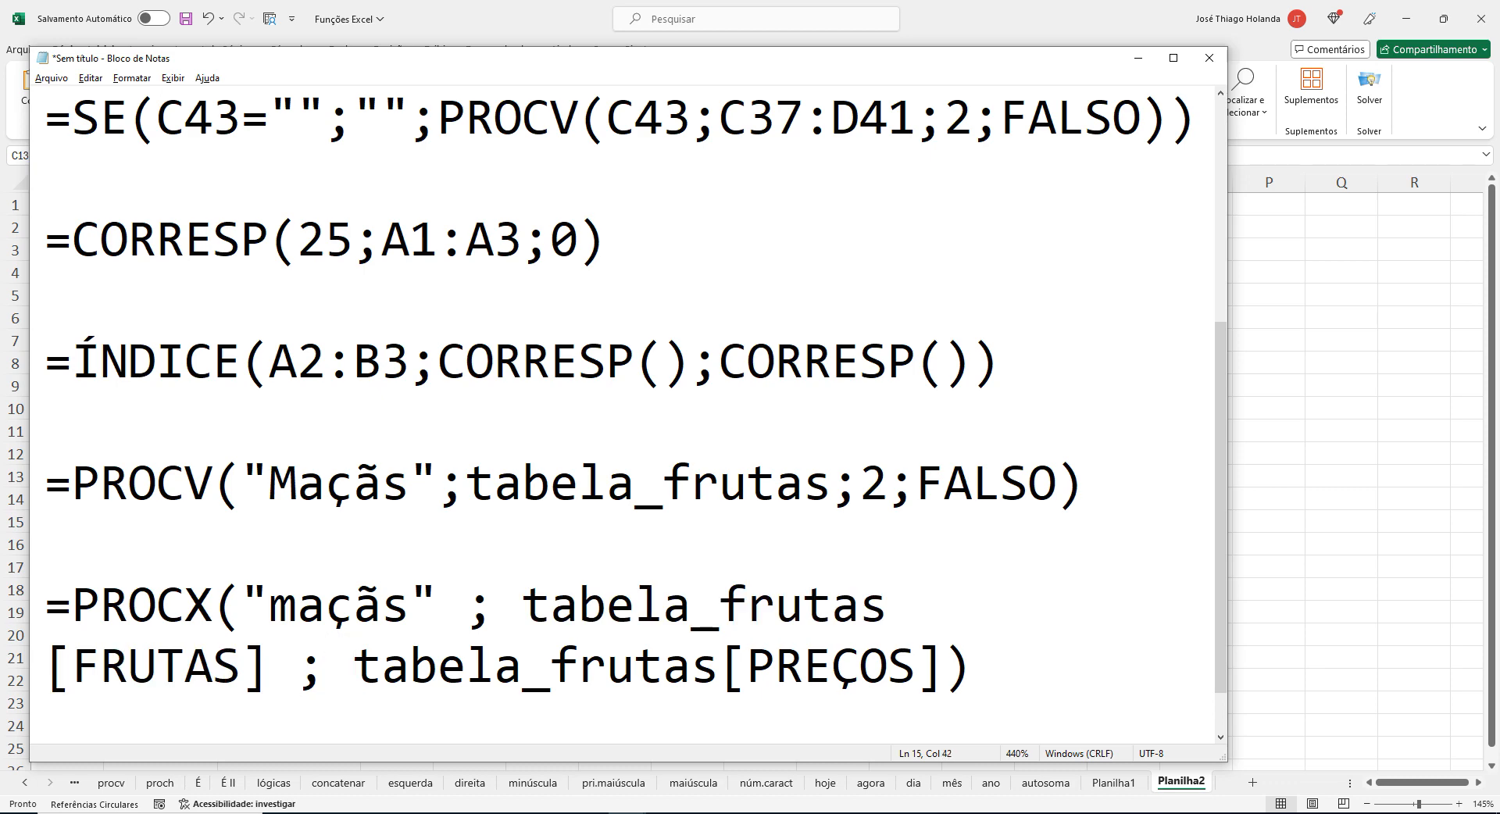
# Highlight the tabela_frutas[PREÇOS] return array in the note and switch back to Excel.
pyautogui.hotkey('shift', 'Right')
pyautogui.hotkey('shift', 'Right')
pyautogui.hotkey('shift', 'Right')
pyautogui.hotkey('shift', 'Right')
pyautogui.hotkey('shift', 'Right')
pyautogui.hotkey('shift', 'Right')
pyautogui.hotkey('shift', 'Right')
pyautogui.hotkey('shift', 'Right')
pyautogui.hotkey('shift', 'Right')
pyautogui.hotkey('shift', 'Right')
pyautogui.hotkey('shift', 'Right')
pyautogui.hotkey('shift', 'Right')
pyautogui.hotkey('shift', 'Right')
pyautogui.hotkey('shift', 'Right')
pyautogui.hotkey('shift', 'Right')
pyautogui.hotkey('shift', 'Right')
pyautogui.hotkey('shift', 'Right')
pyautogui.hotkey('shift', 'Right')
pyautogui.hotkey('shift', 'Right')
pyautogui.hotkey('shift', 'Right')
pyautogui.hotkey('shift', 'Right')
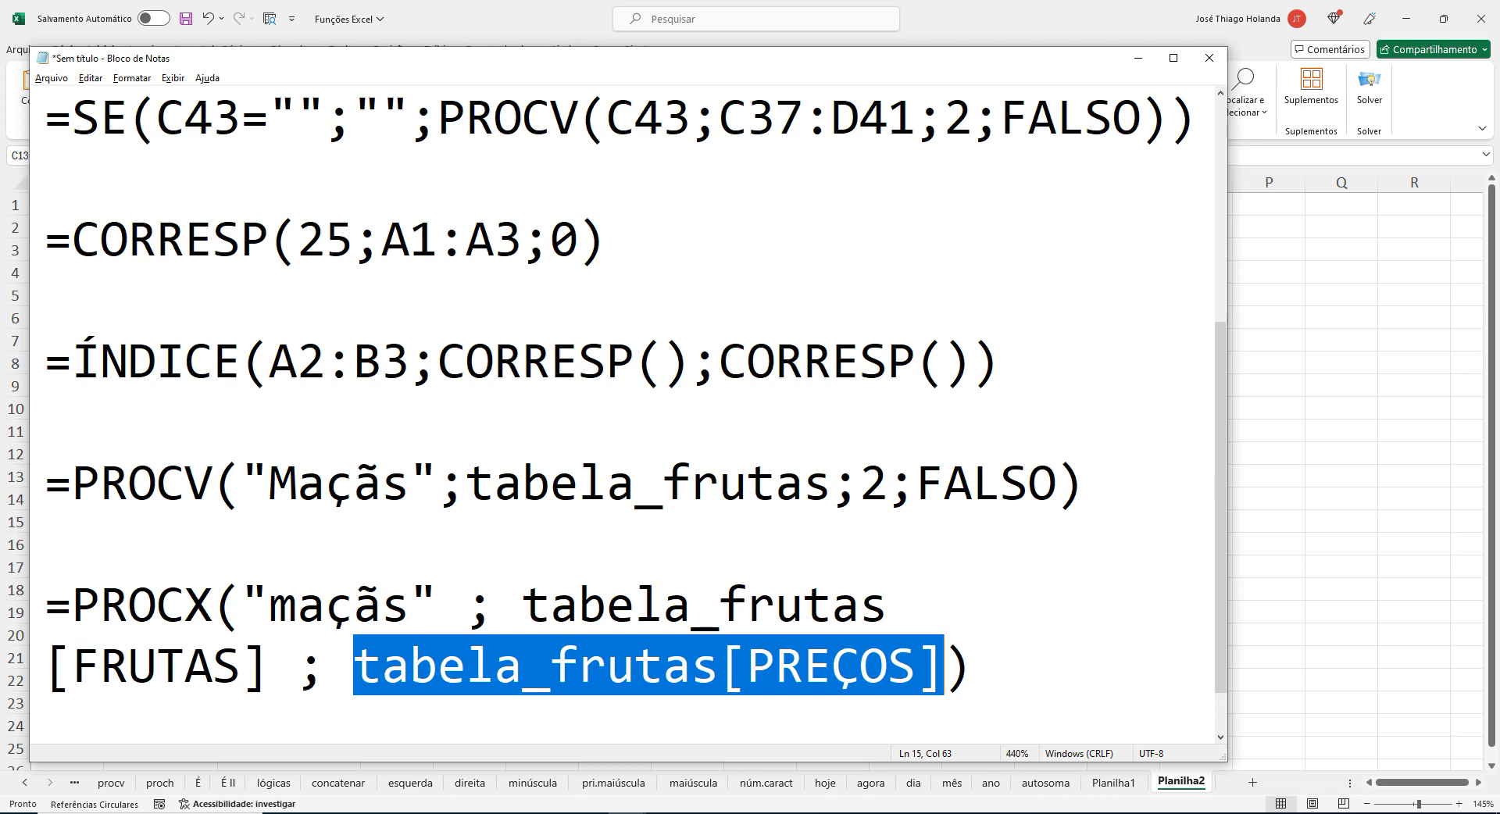
pyautogui.hotkey('alt', 'Tab')
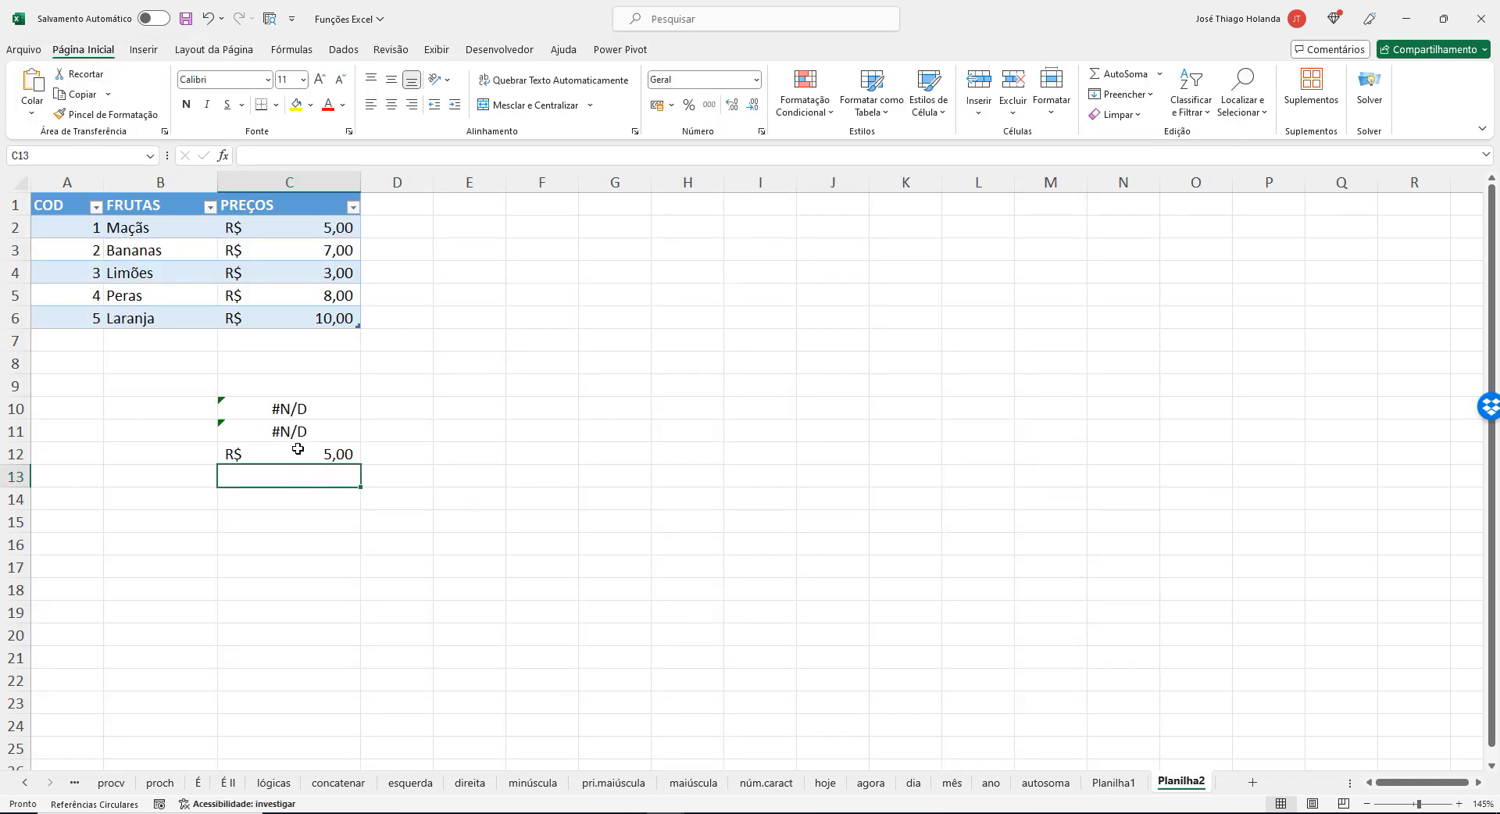
# Change the function in C12's formula from PROCX to PROCV, enter it and reselect C12.
pyautogui.click(298, 452)
pyautogui.click(282, 155)
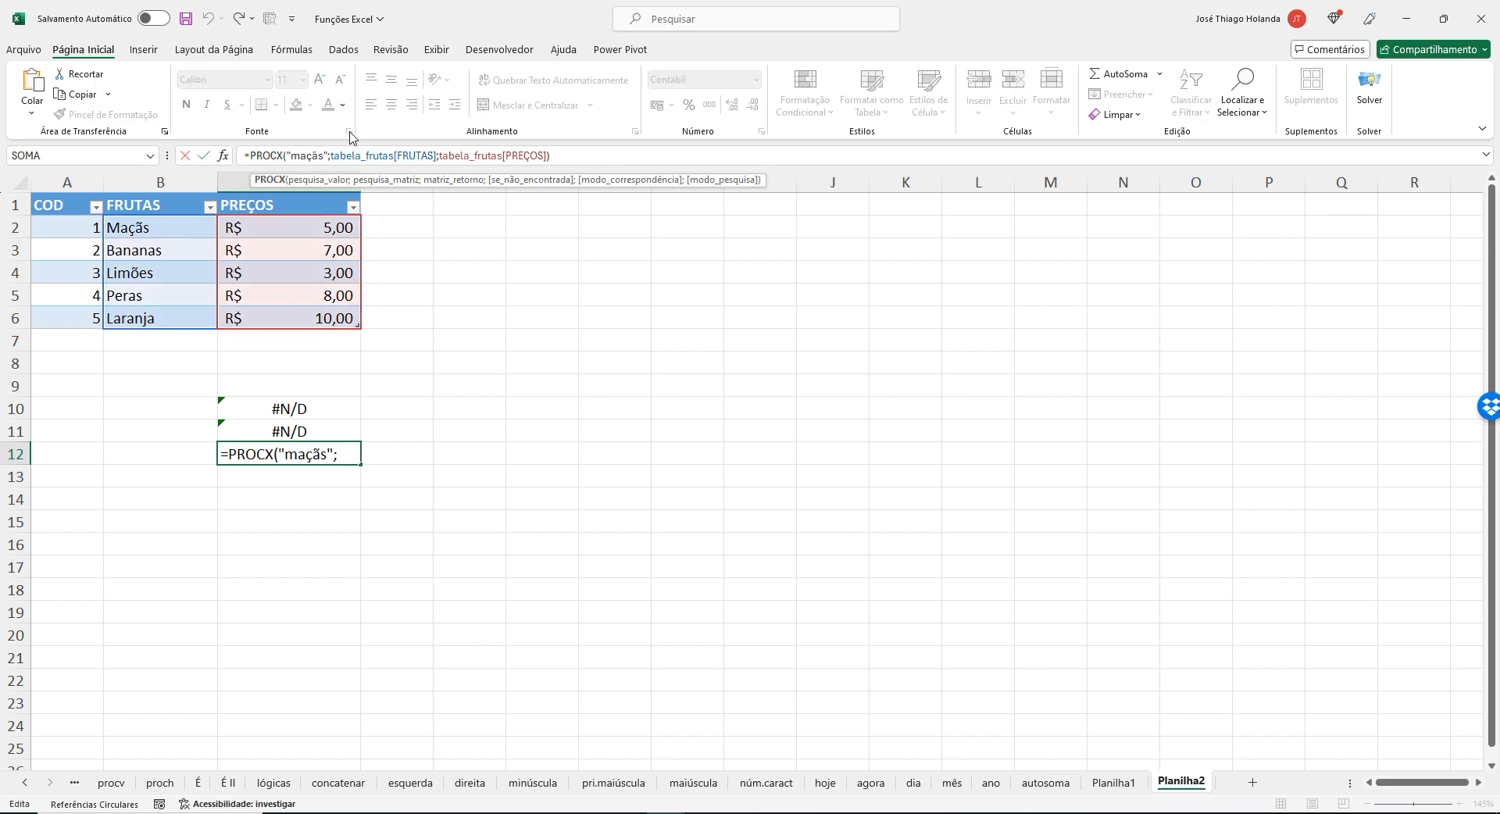
pyautogui.press('BackSpace')
pyautogui.write('V')
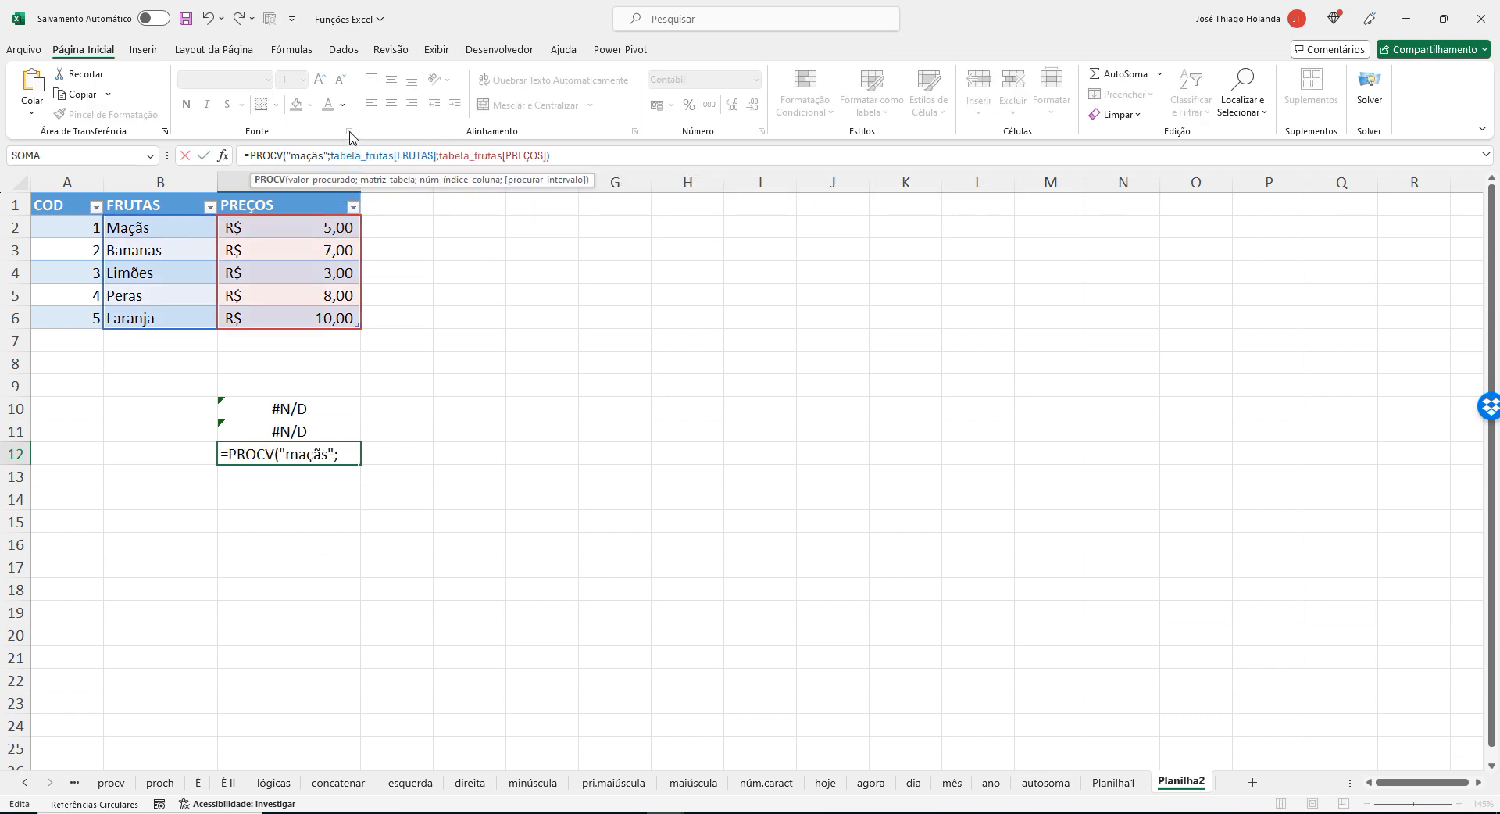
pyautogui.press('Right')
pyautogui.press('Right')
pyautogui.press('Right')
pyautogui.press('Right')
pyautogui.press('Right')
pyautogui.press('Right')
pyautogui.press('Right')
pyautogui.press('Right')
pyautogui.press('Right')
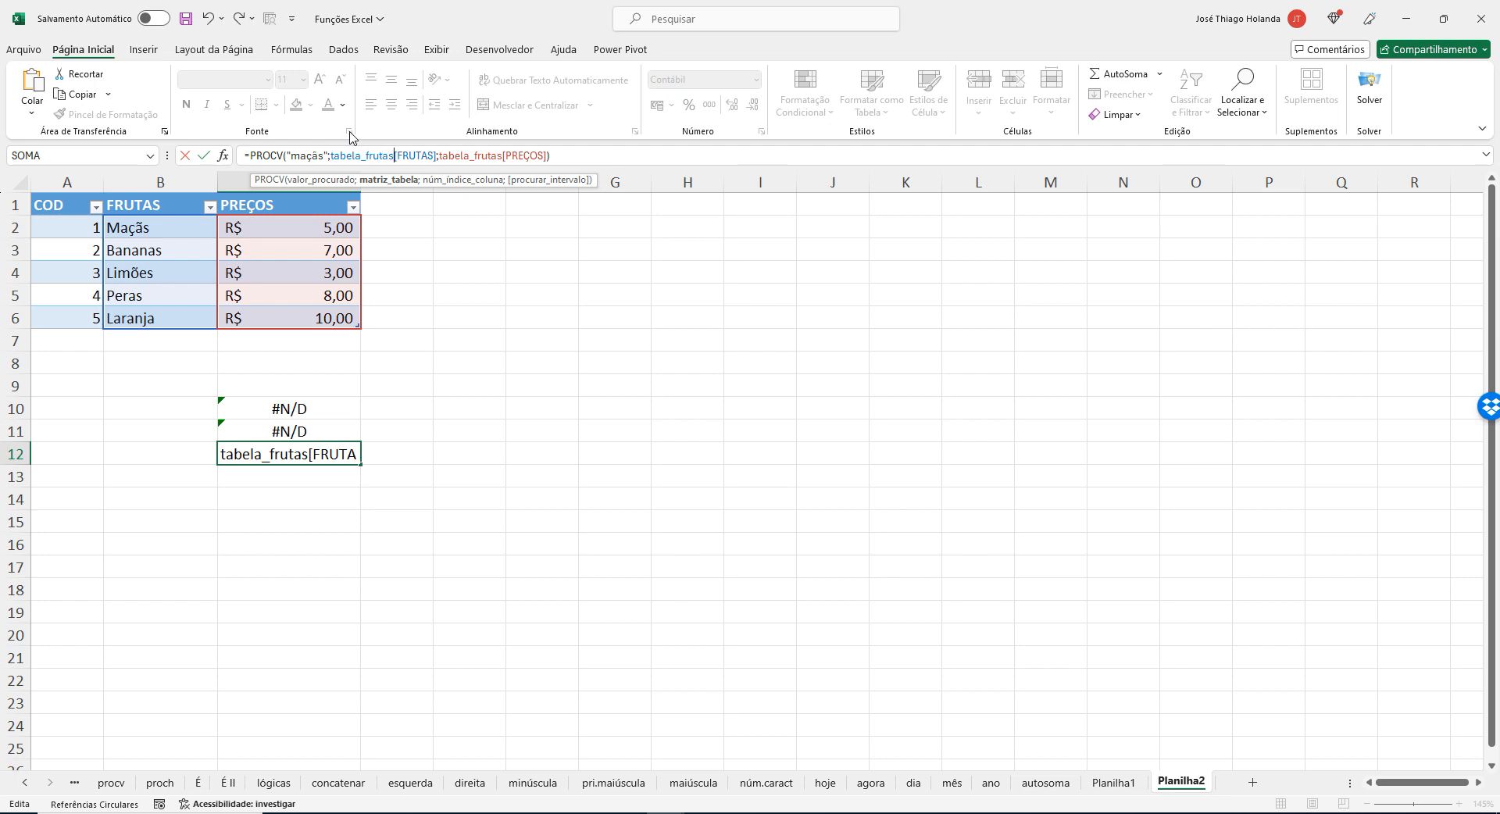
pyautogui.press('End')
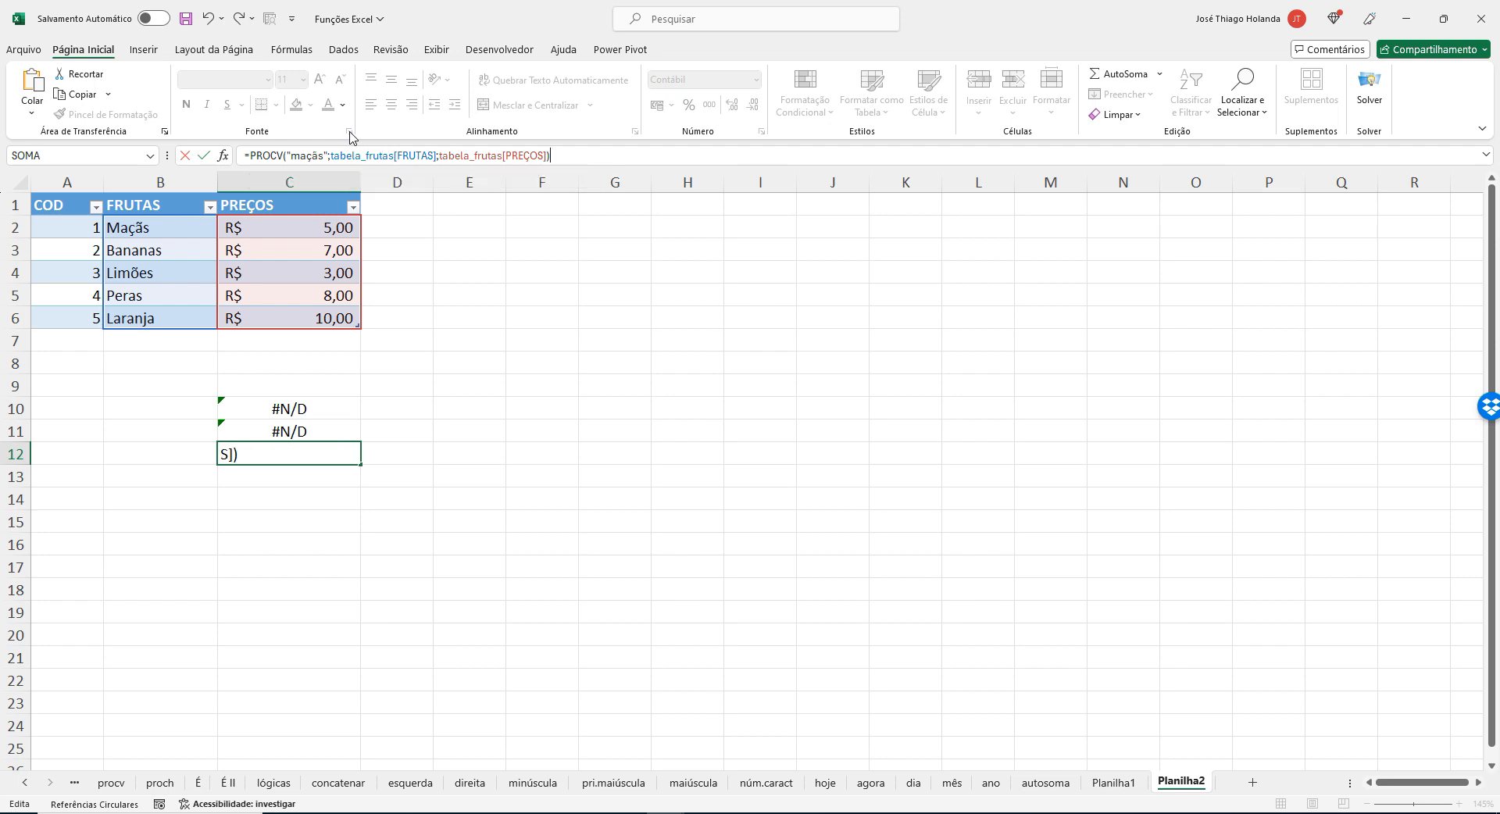
pyautogui.press('Return')
pyautogui.press('Up')
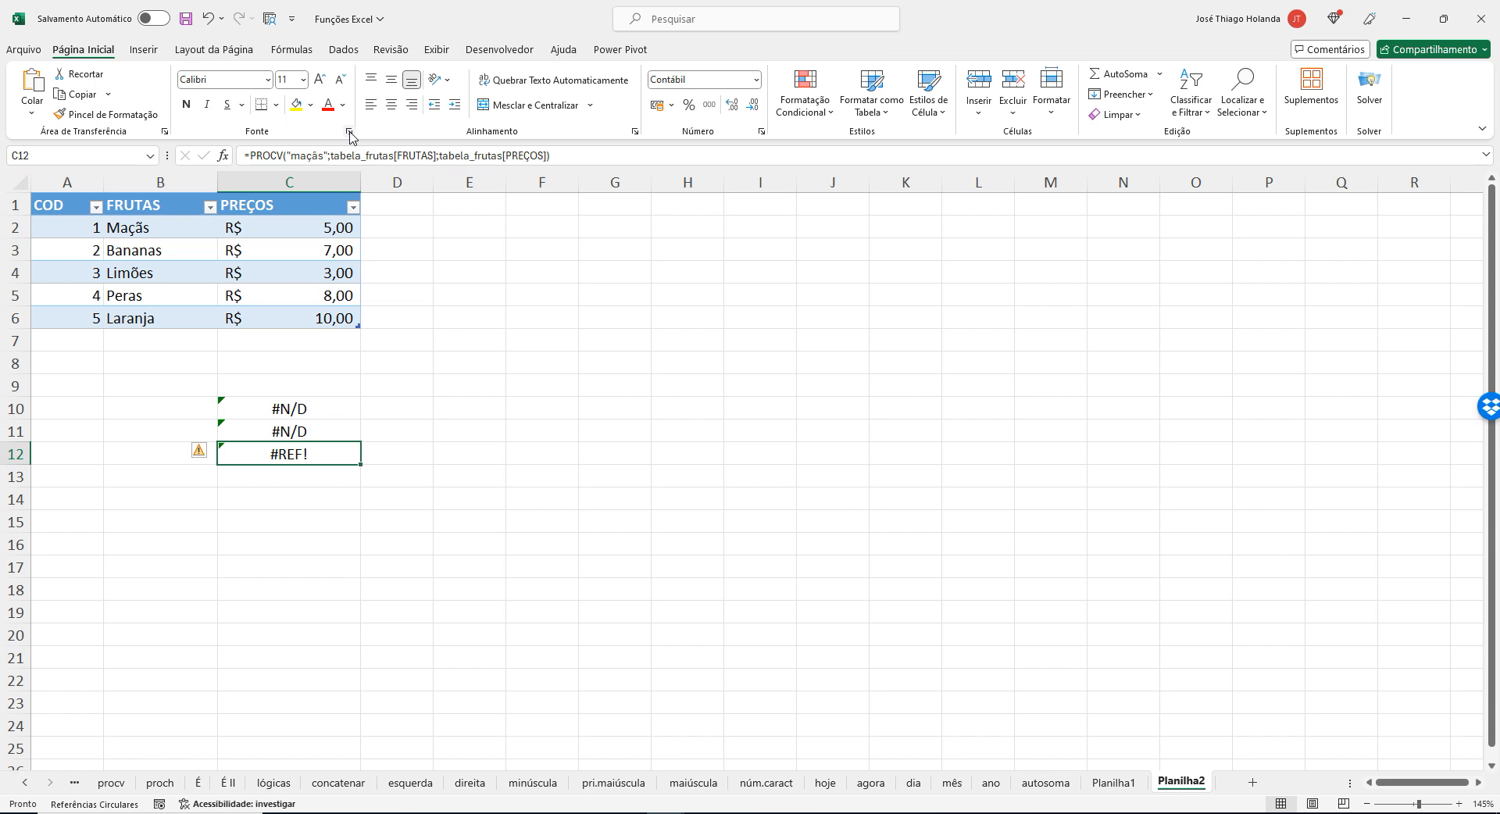
# Remove [FRUTAS] from C12's PROCV formula so the table array is tabela_frutas, and enter it.
pyautogui.click(394, 155)
pyautogui.press('Delete')
pyautogui.press('Delete')
pyautogui.press('Delete')
pyautogui.press('Delete')
pyautogui.press('Delete')
pyautogui.press('Delete')
pyautogui.press('Delete')
pyautogui.press('Delete')
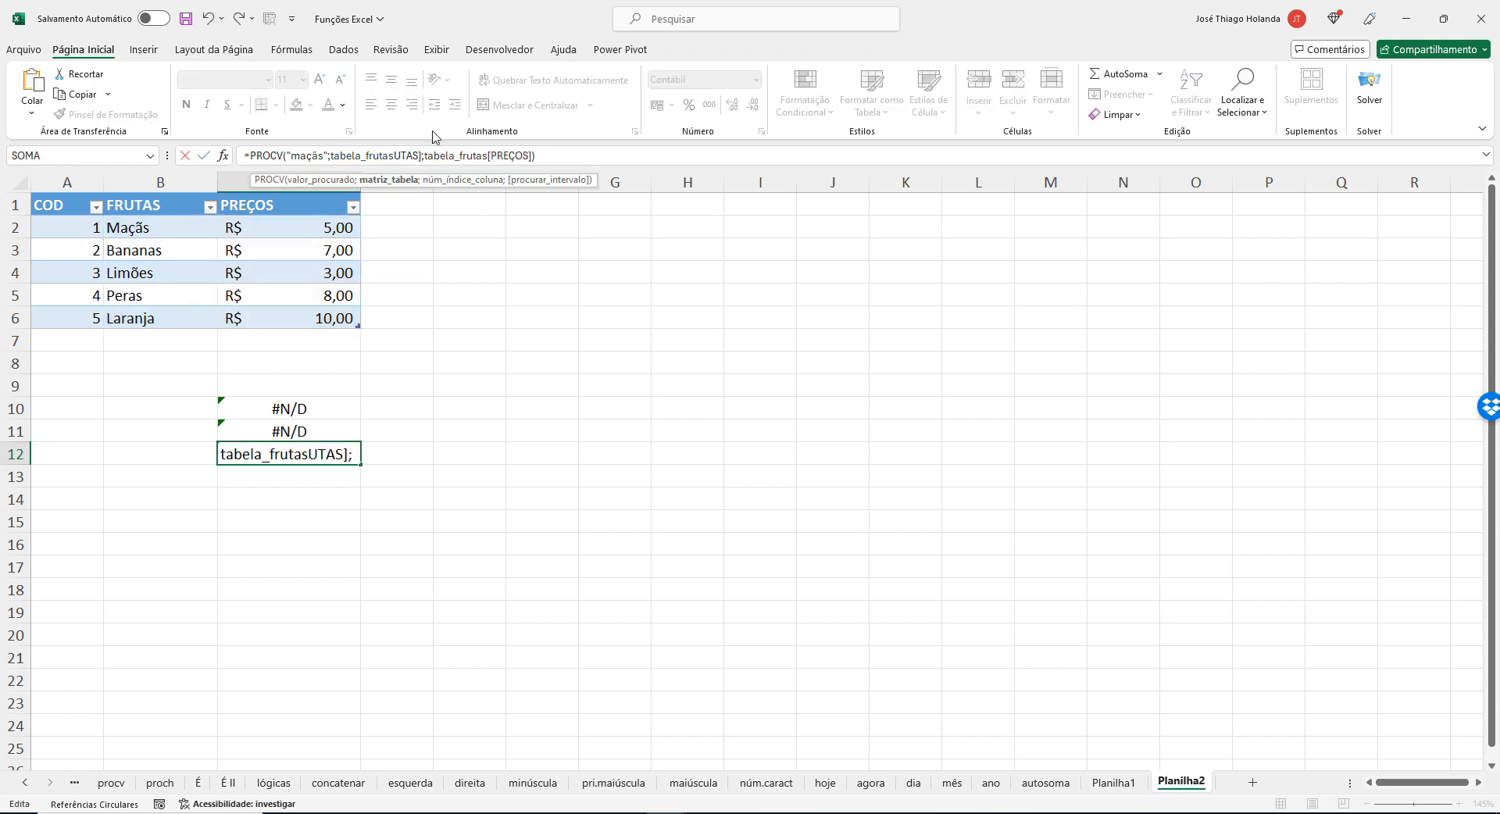
pyautogui.press('Return')
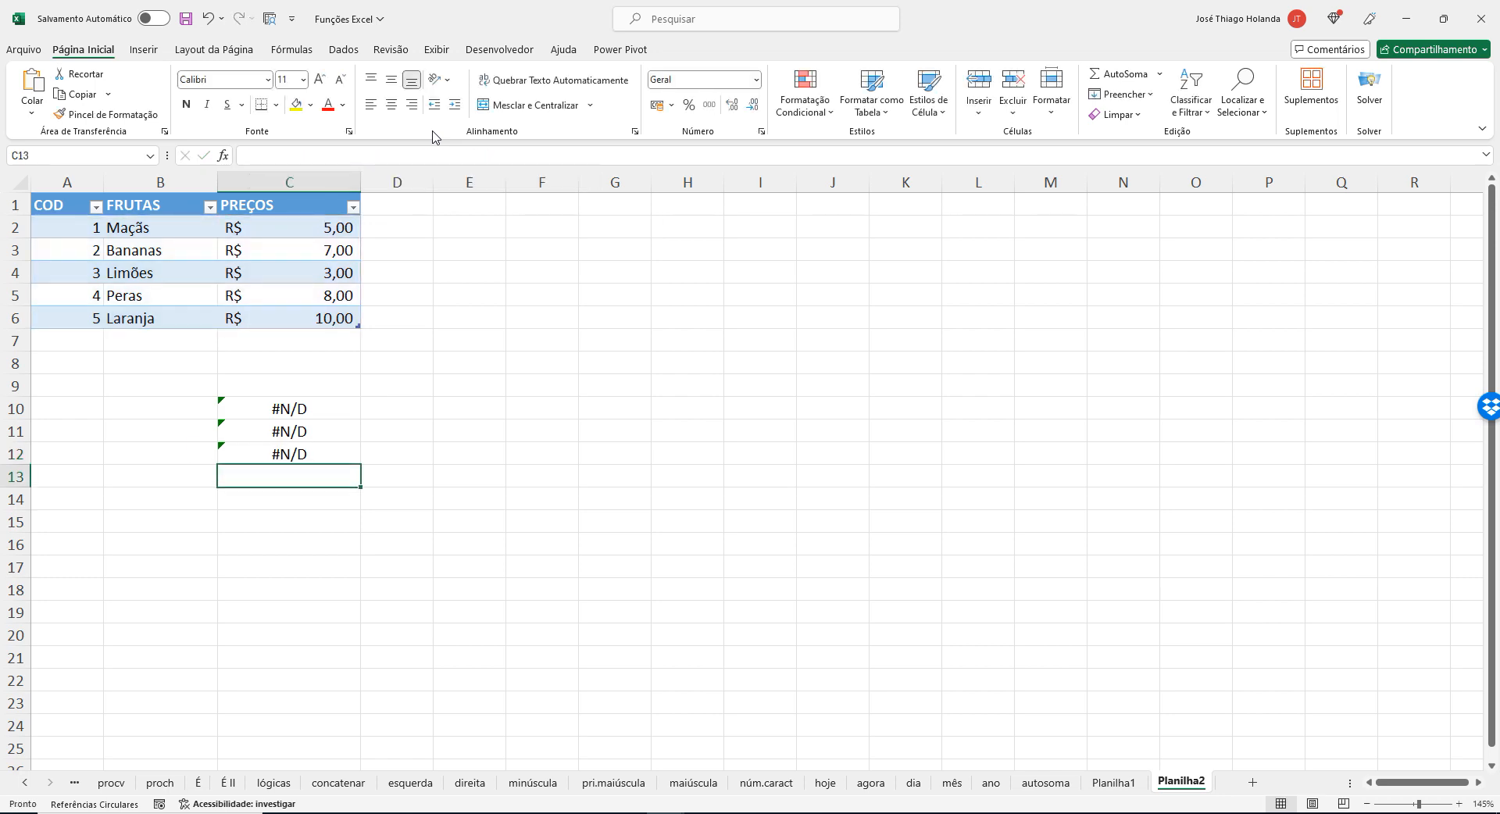
pyautogui.press('Up')
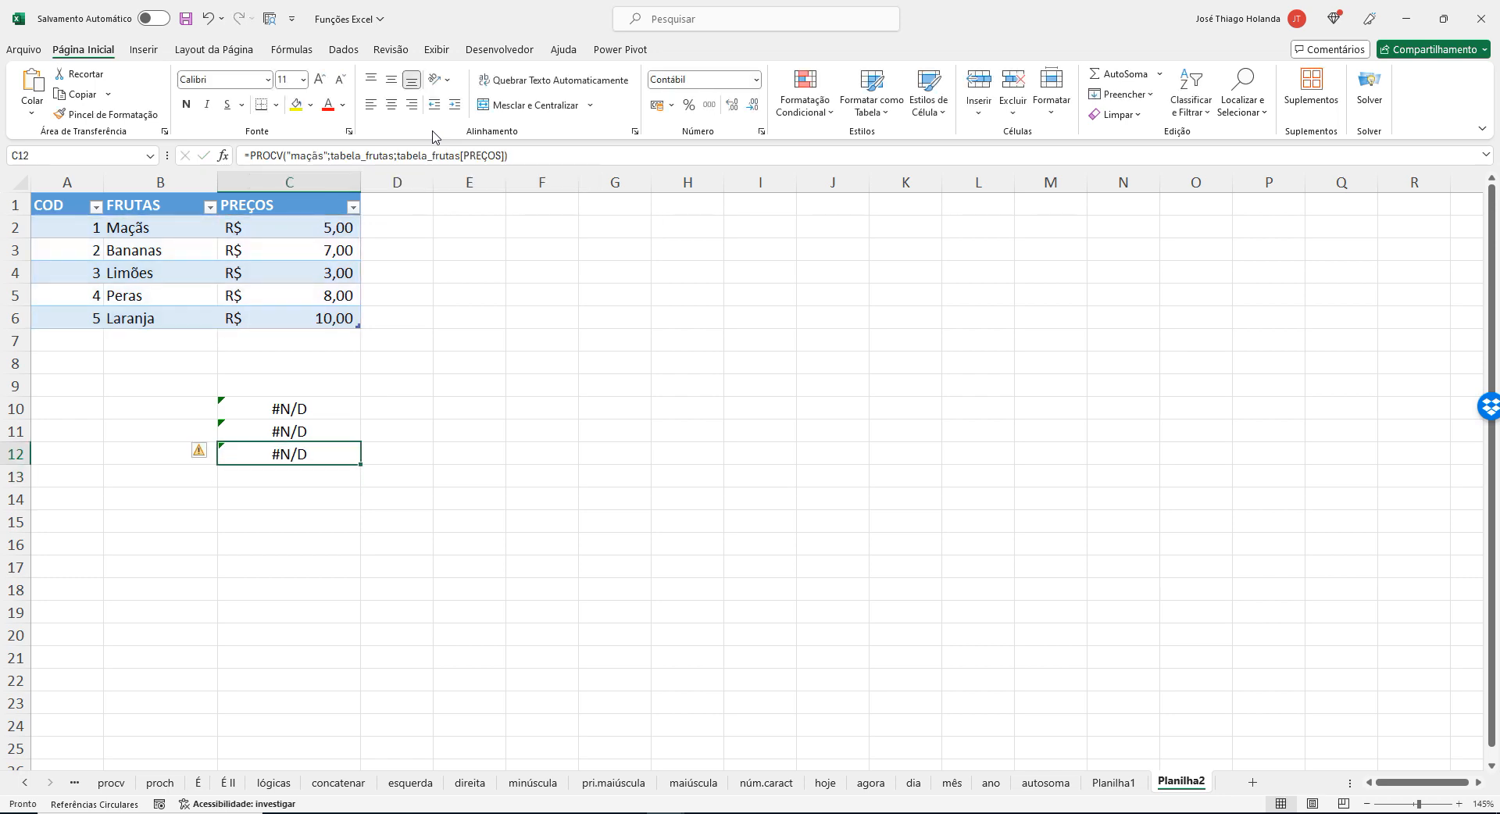
# Replace tabela_frutas[PREÇOS] in C12's PROCV formula with column index 3, enter it and reselect C12.
pyautogui.click(398, 154)
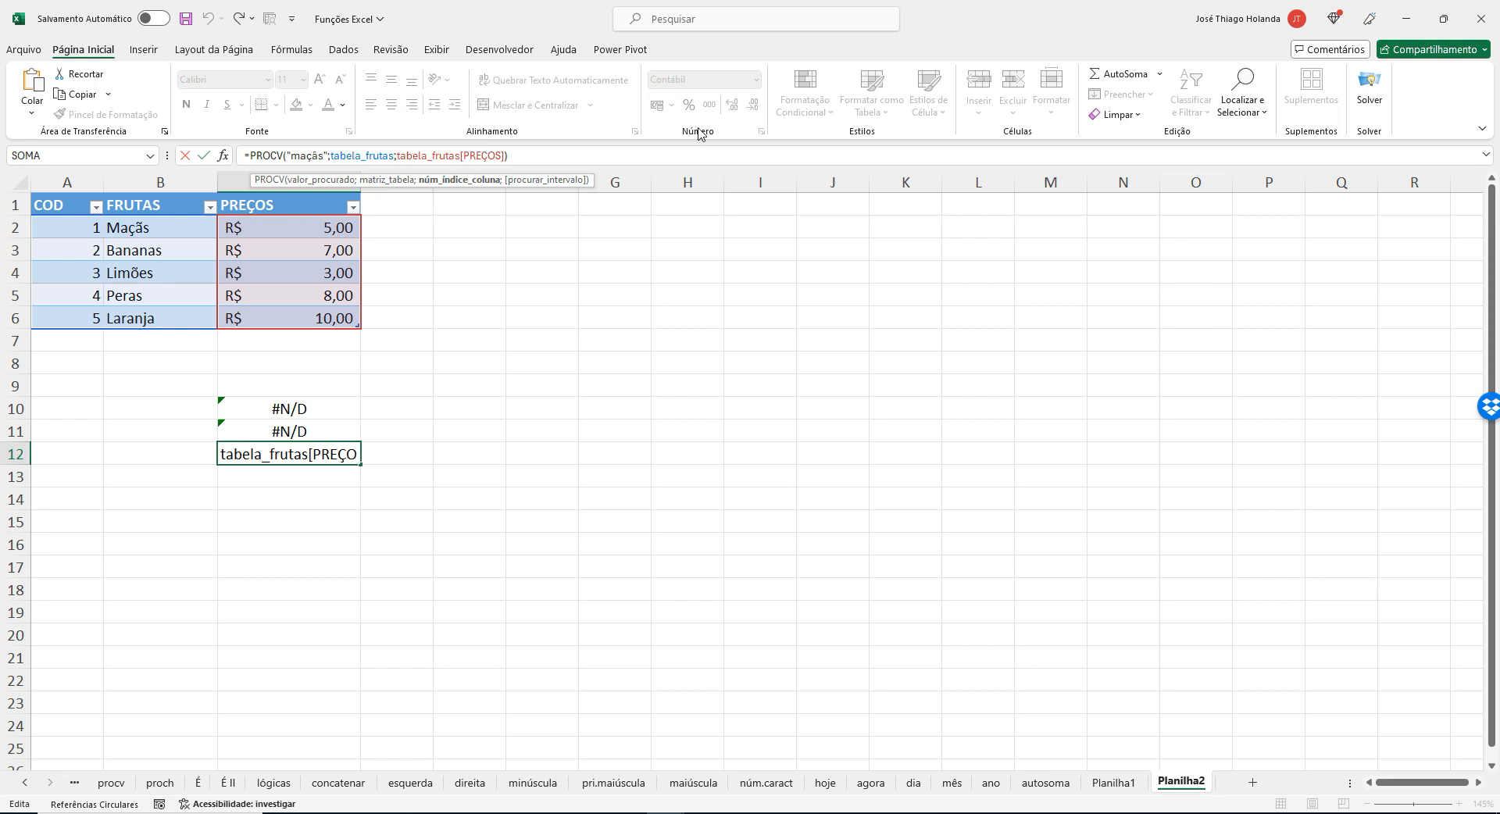
pyautogui.press('BackSpace')
pyautogui.press('BackSpace')
pyautogui.press('BackSpace')
pyautogui.press('BackSpace')
pyautogui.press('BackSpace')
pyautogui.press('BackSpace')
pyautogui.press('BackSpace')
pyautogui.press('BackSpace')
pyautogui.press('BackSpace')
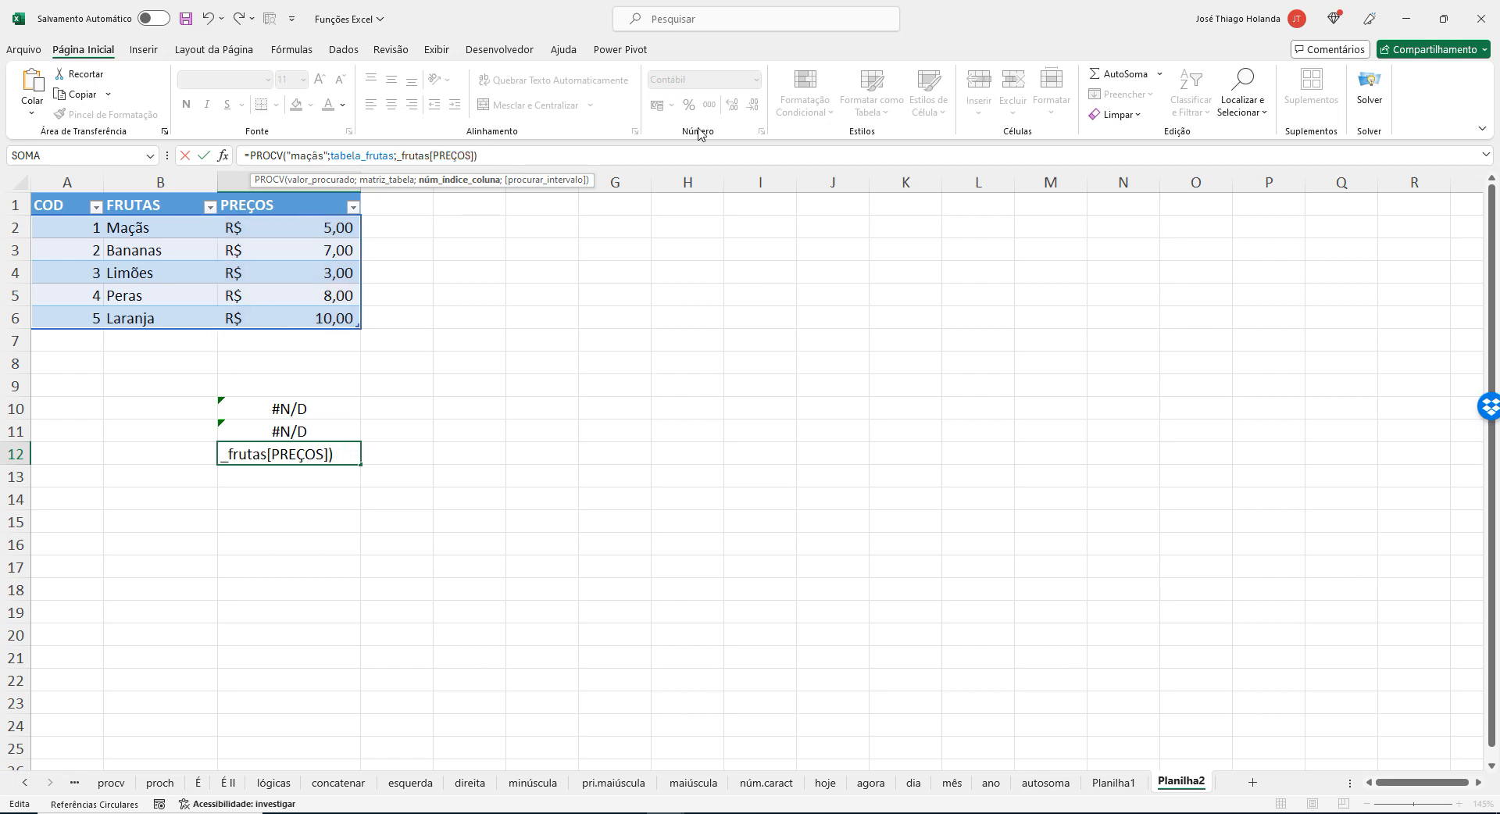
pyautogui.press('Delete')
pyautogui.press('Delete')
pyautogui.press('Delete')
pyautogui.press('Delete')
pyautogui.press('Delete')
pyautogui.press('Delete')
pyautogui.press('Delete')
pyautogui.press('Delete')
pyautogui.press('Delete')
pyautogui.press('Delete')
pyautogui.press('Delete')
pyautogui.press('Delete')
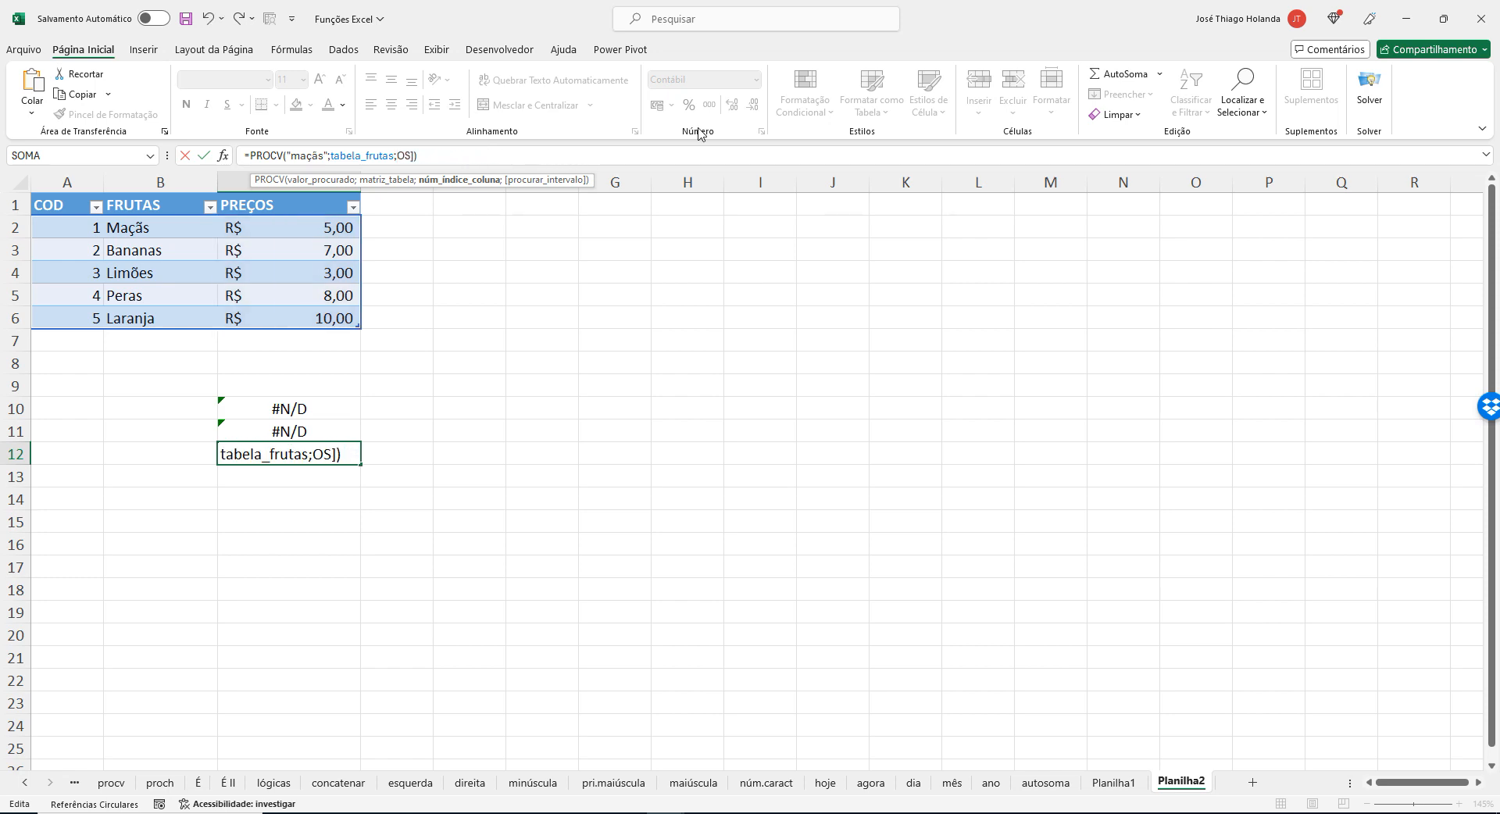
pyautogui.write('3')
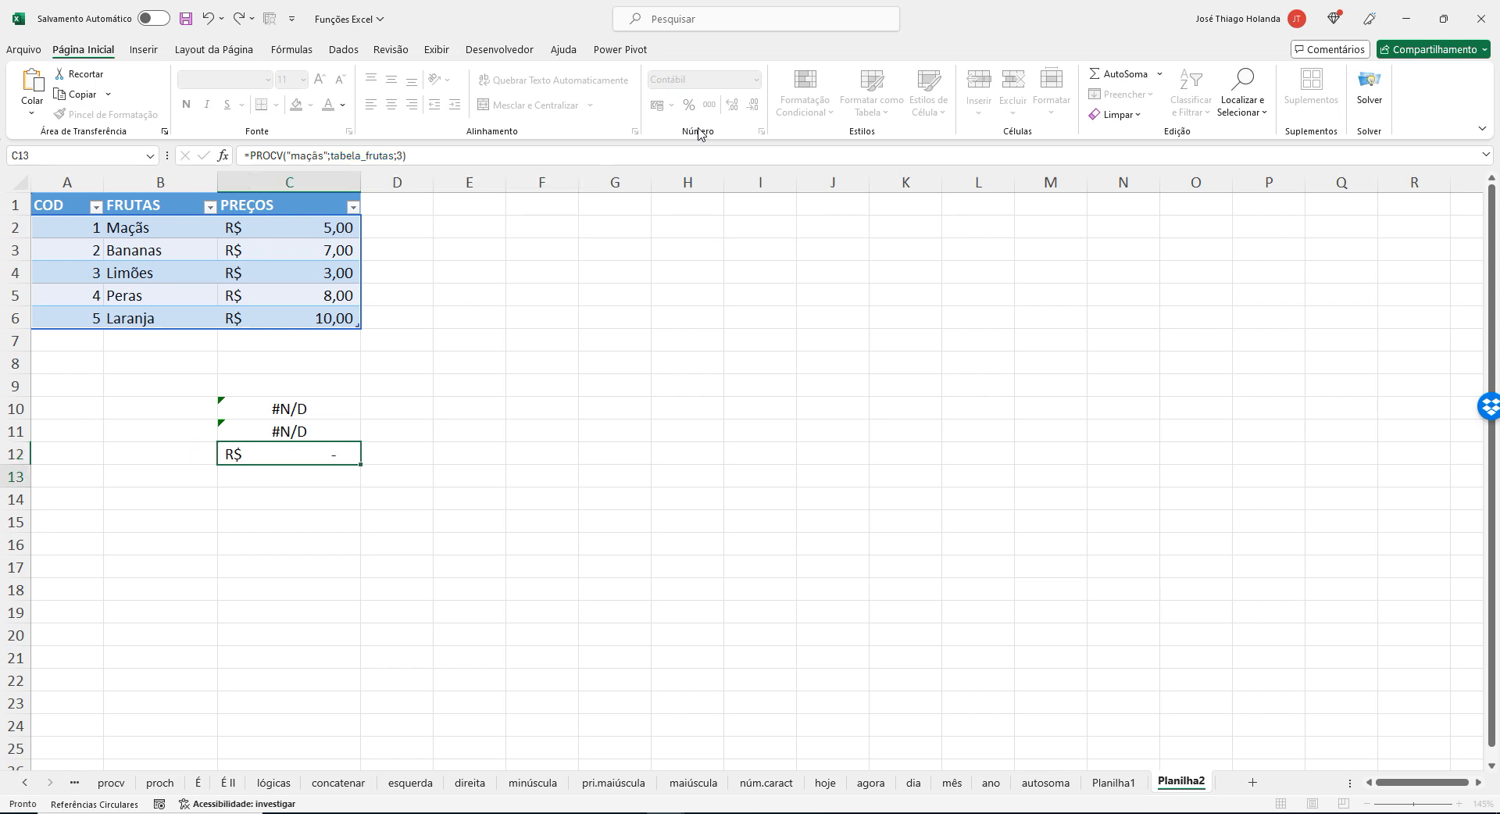
pyautogui.press('Return')
pyautogui.press('Up')
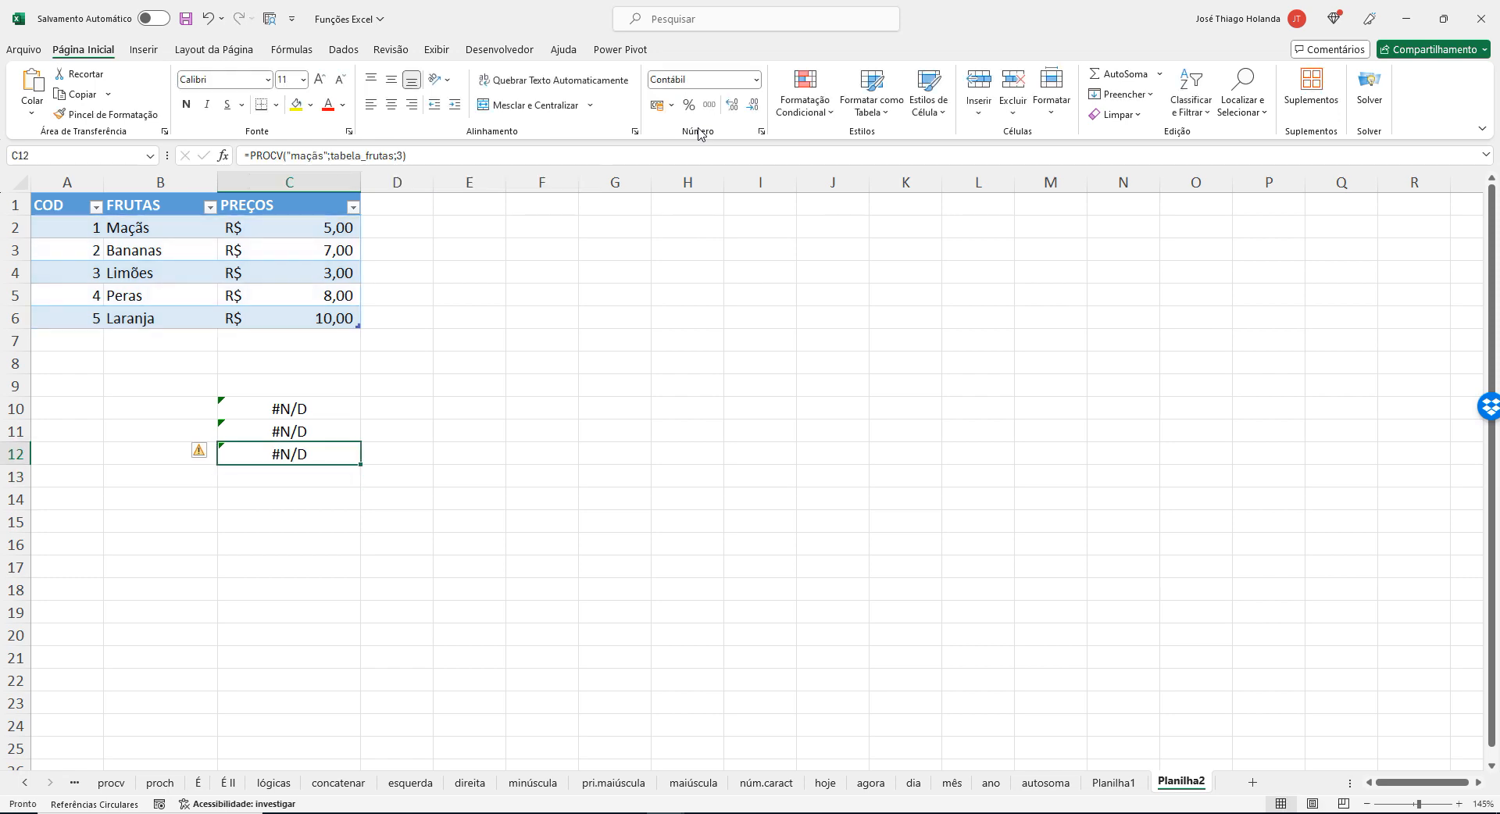
# Compare the PROCV arguments in C12 with the formula in C10.
pyautogui.click(394, 156)
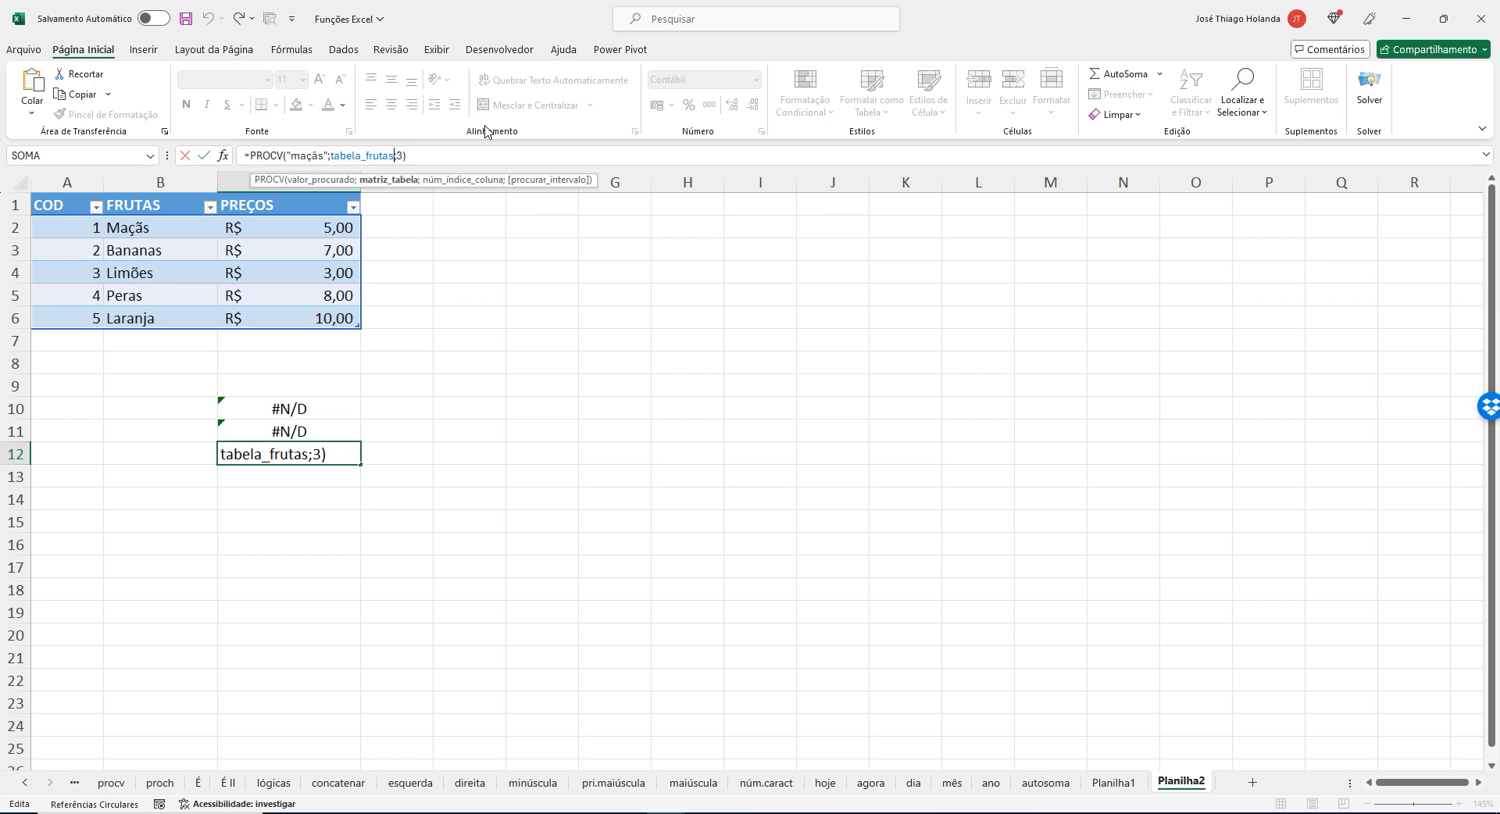
pyautogui.press('Return')
pyautogui.press('Up')
pyautogui.press('Up')
pyautogui.press('Up')
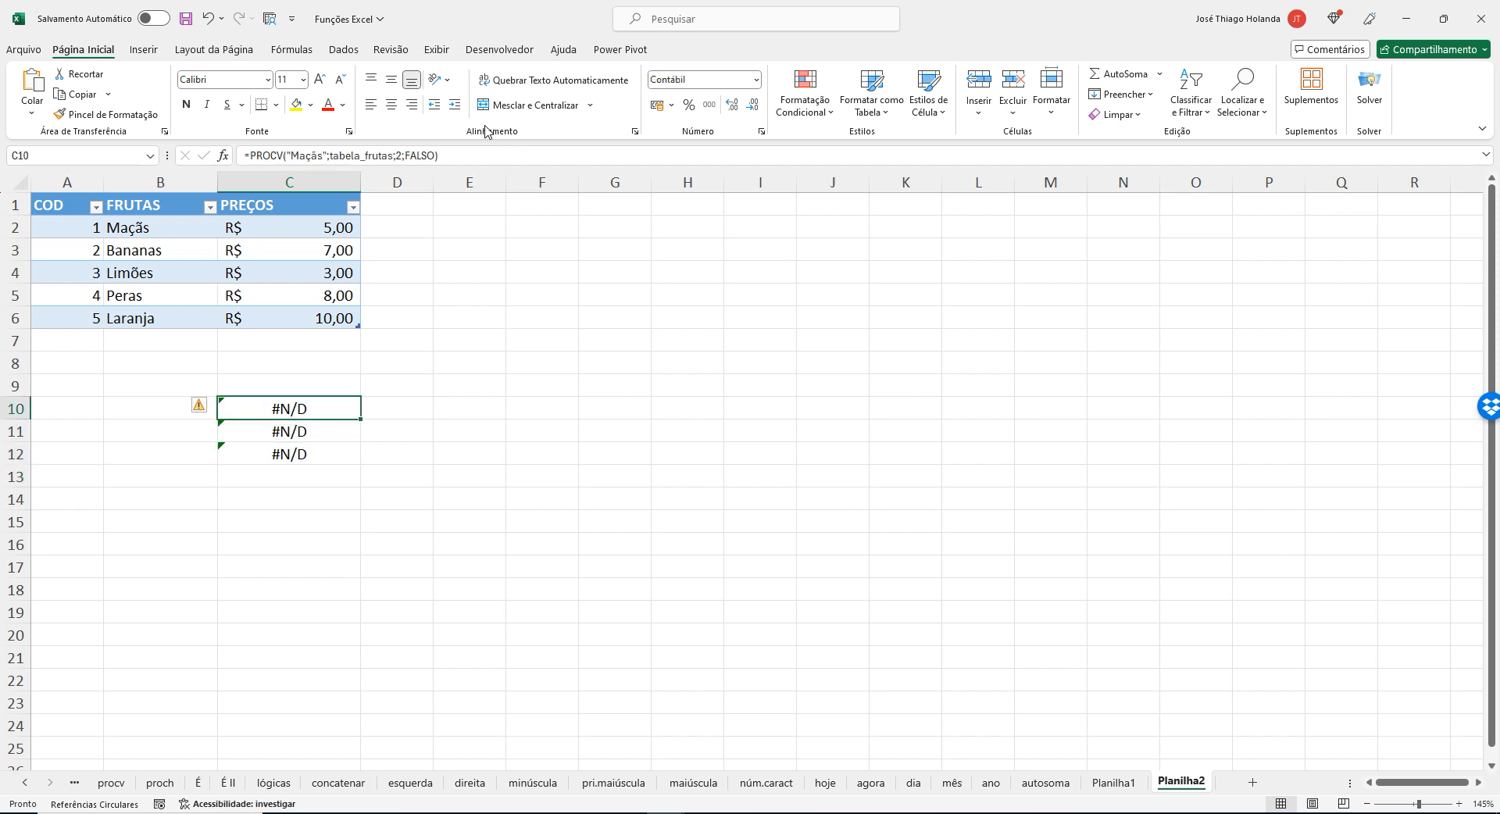
pyautogui.press('Down')
pyautogui.press('Down')
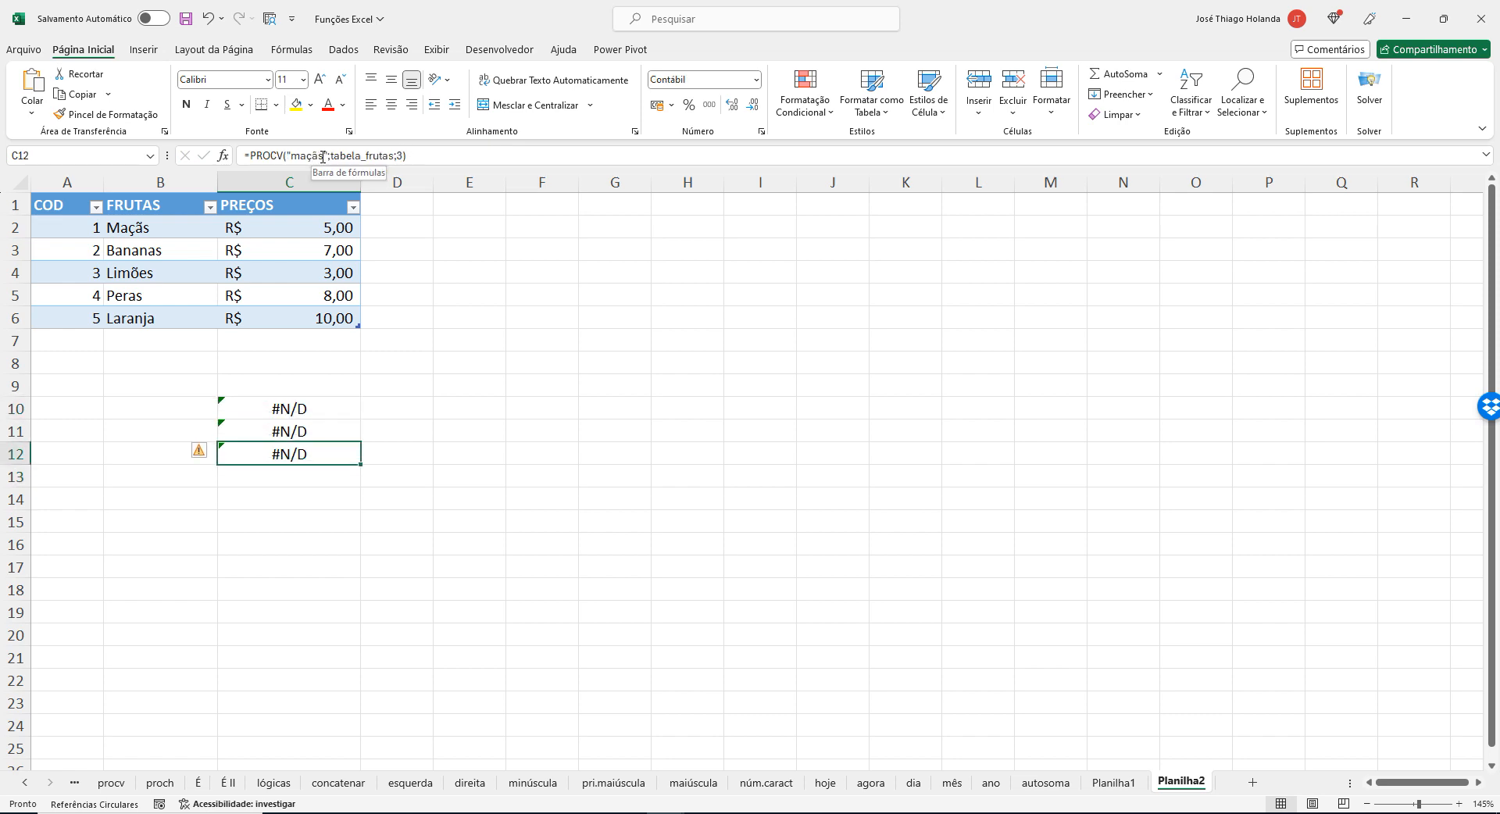
# Replace the lookup value "maçãs" in C12's PROCV formula with 1, enter it and reselect C12.
pyautogui.click(323, 156)
pyautogui.press('BackSpace')
pyautogui.press('BackSpace')
pyautogui.press('BackSpace')
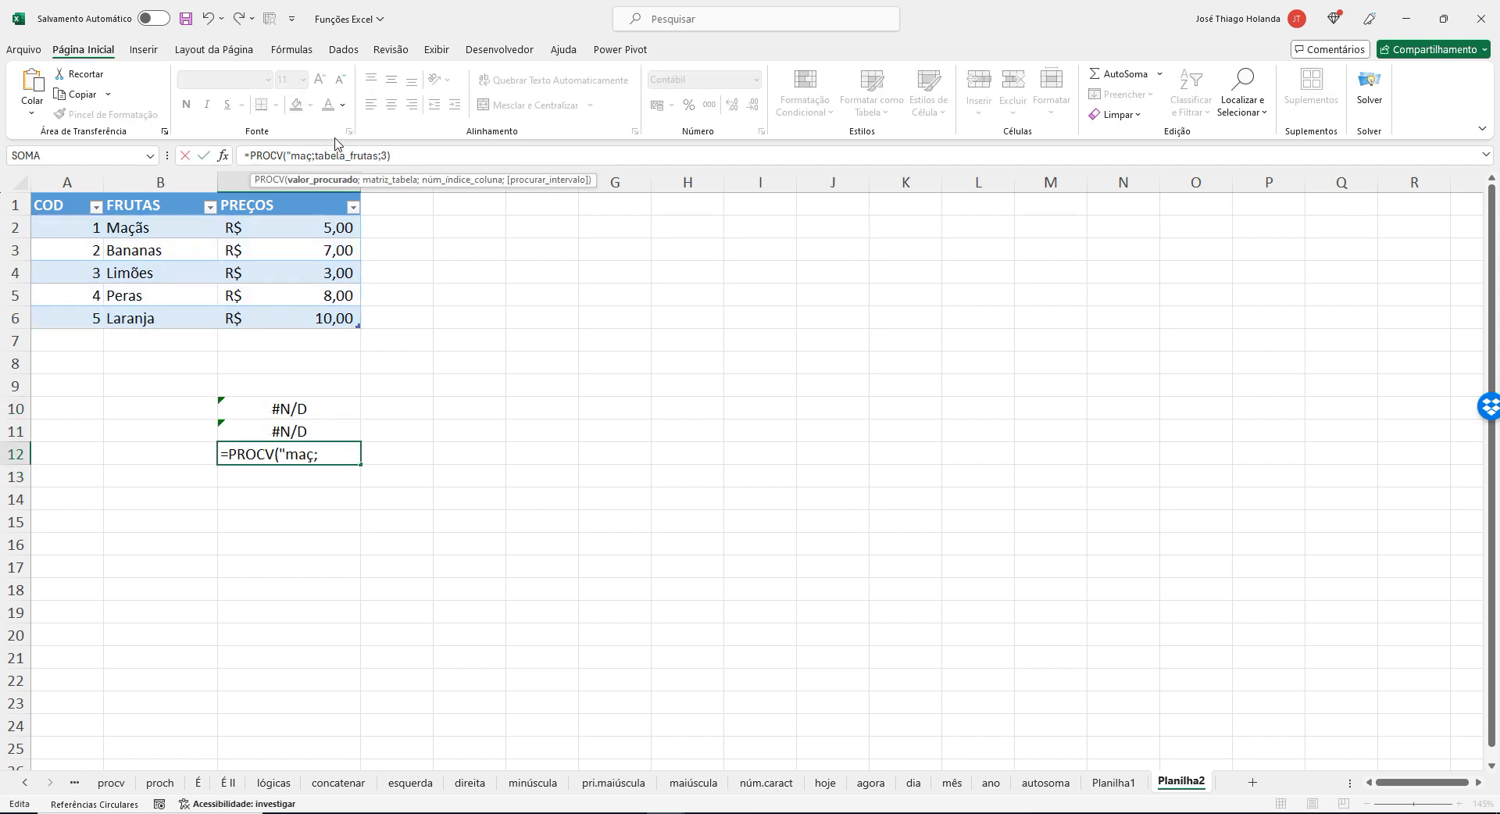
pyautogui.write('*"')
pyautogui.press('Return')
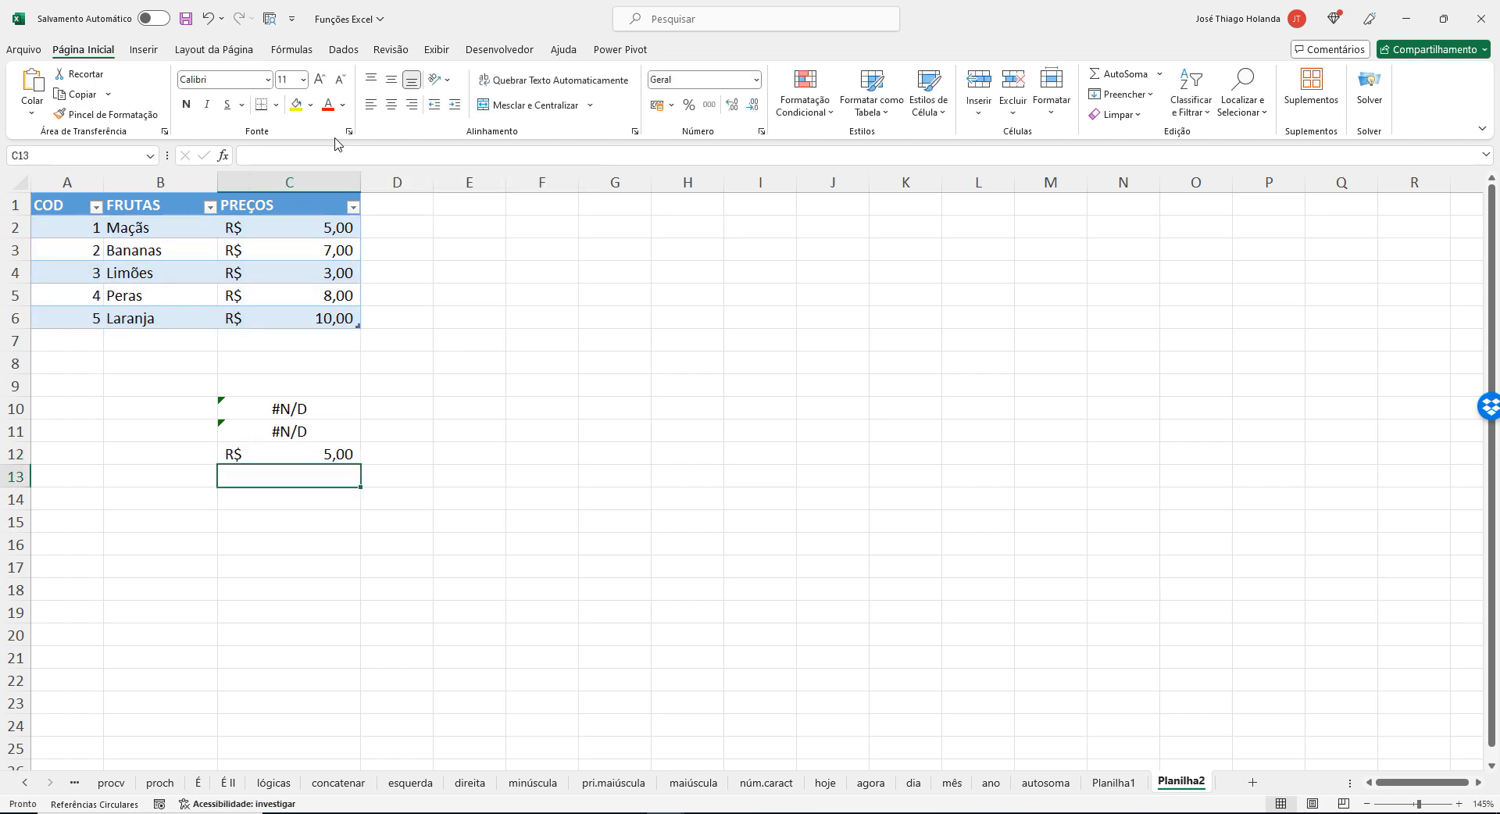
pyautogui.press('Up')
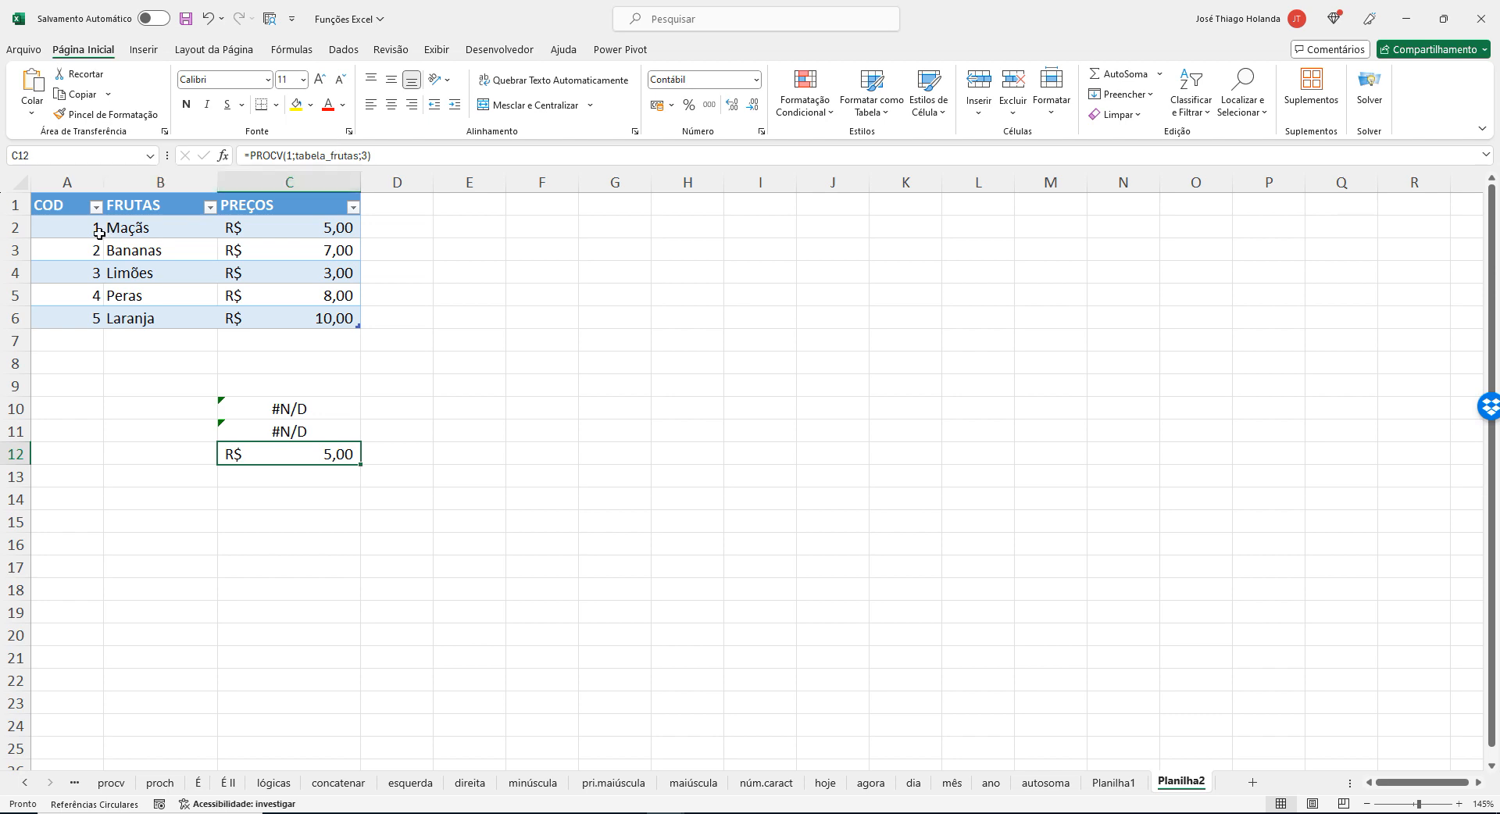
# Examine the COD column and the fruit table cells against the PROCV arguments in C12.
pyautogui.moveTo(61, 229); pyautogui.dragTo(75, 315)
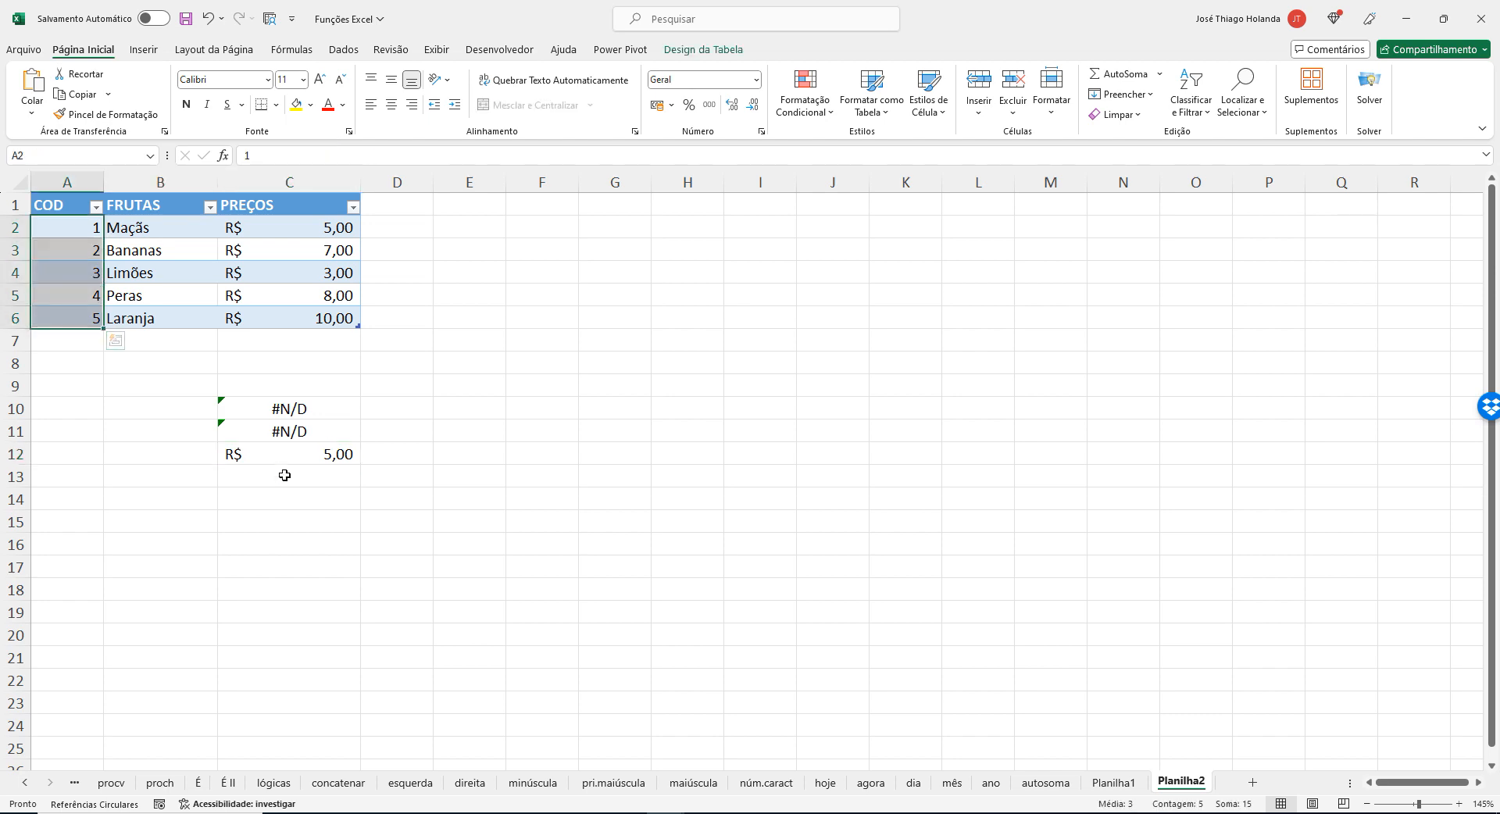
pyautogui.click(285, 449)
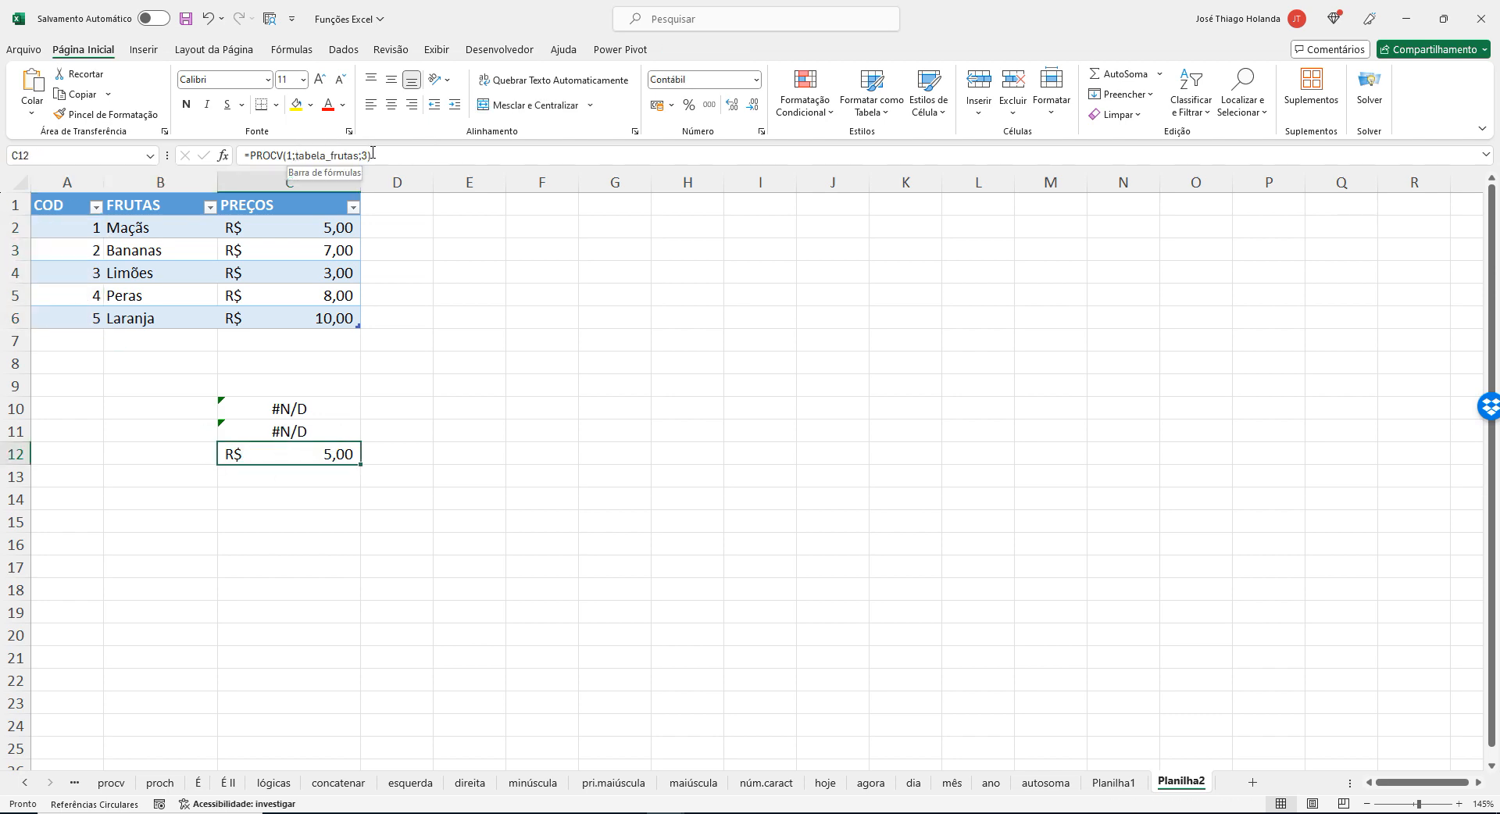
pyautogui.tripleClick(296, 155)
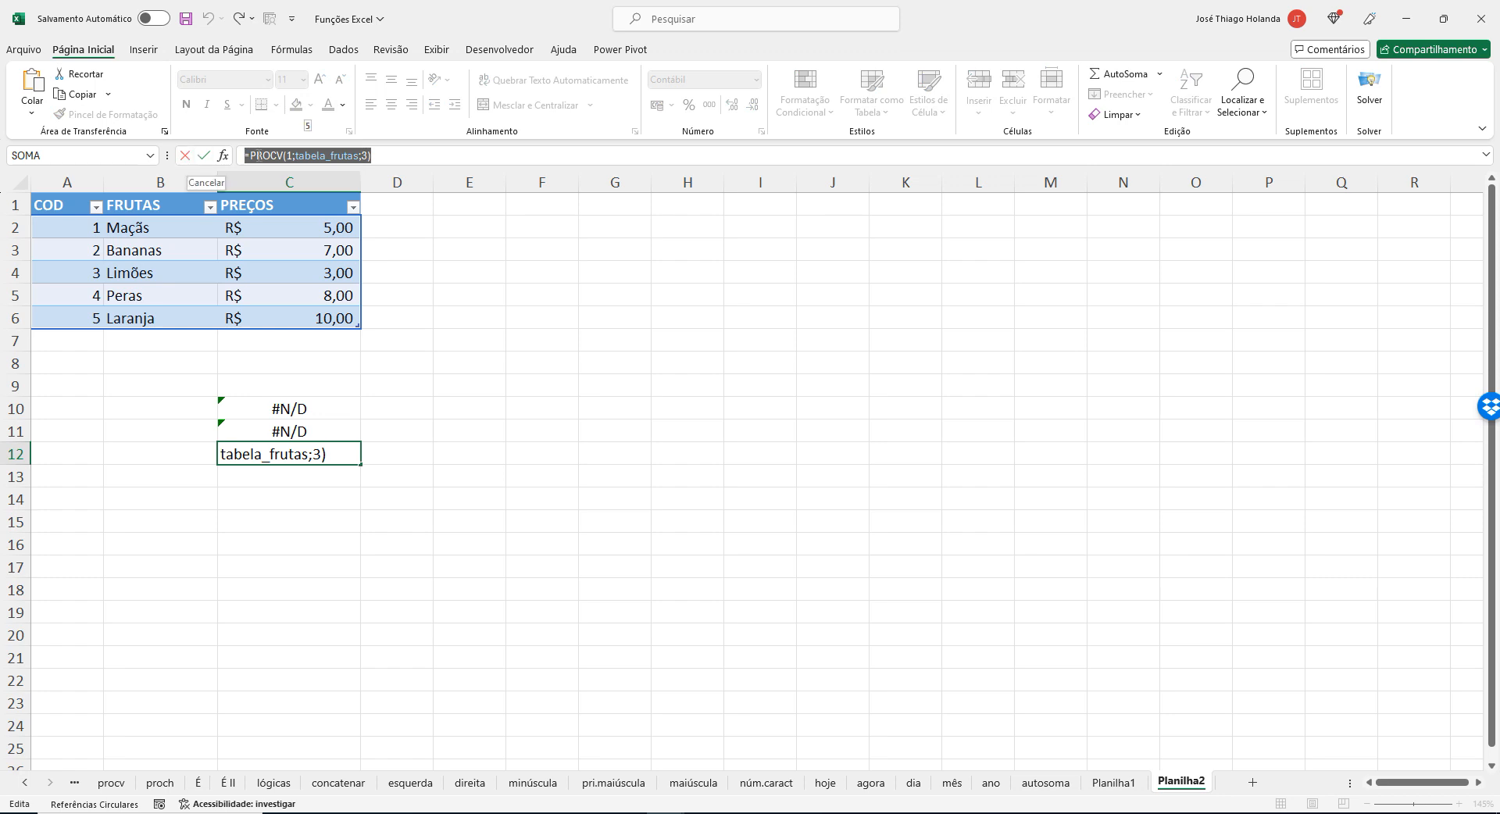
pyautogui.click(290, 155)
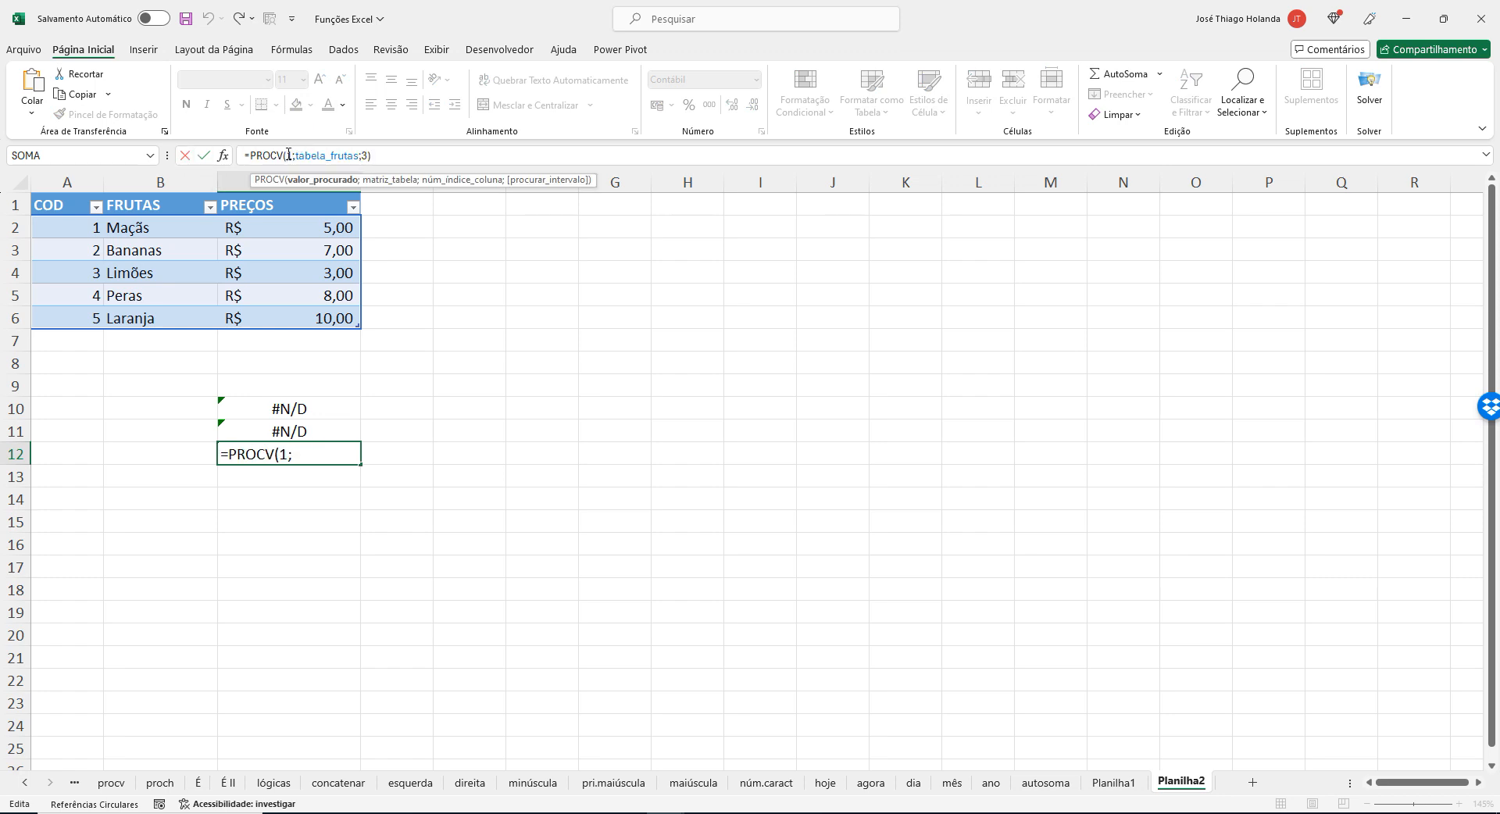
pyautogui.click(316, 156)
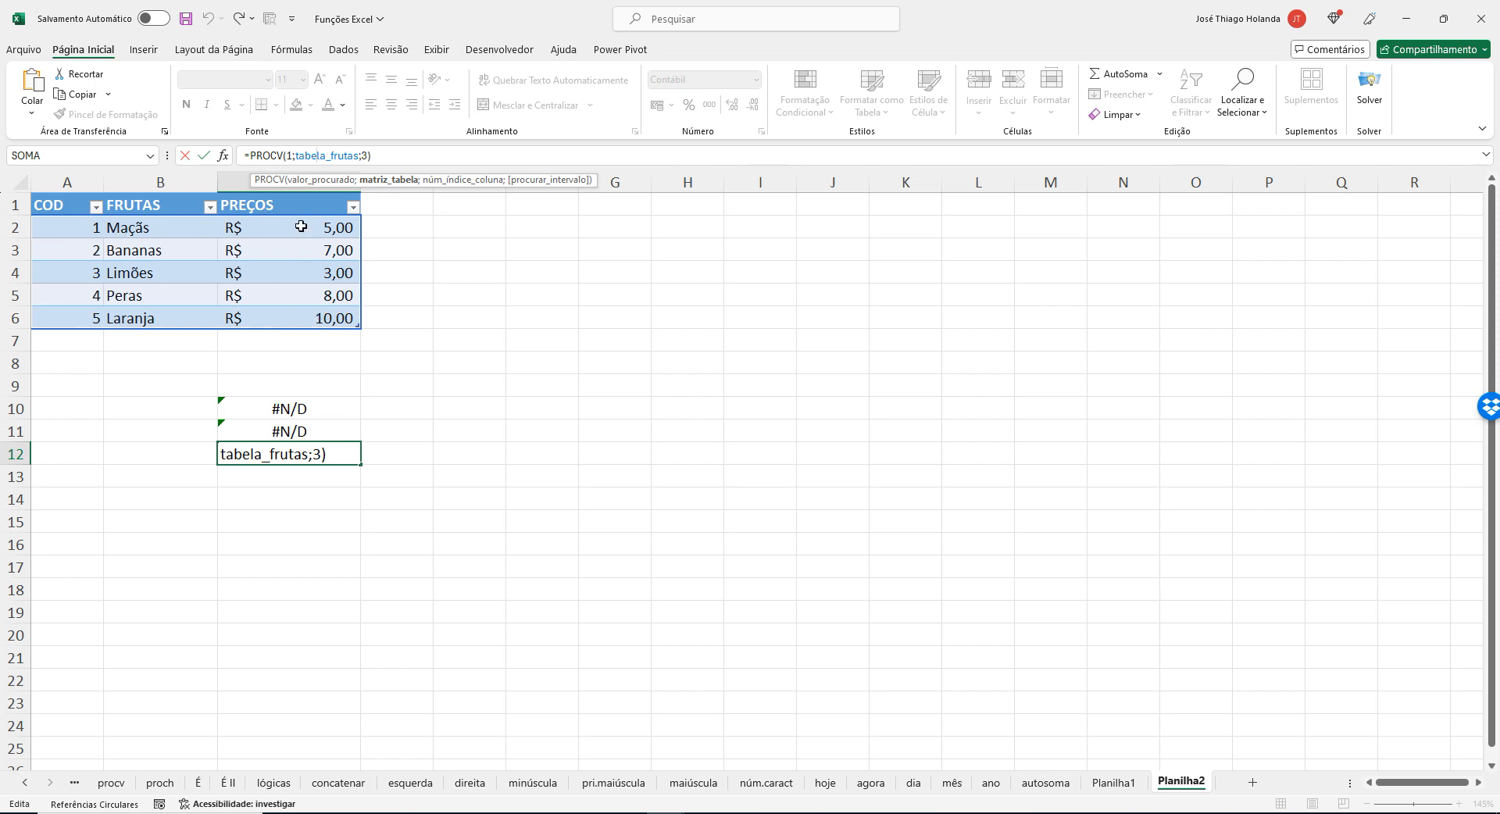
pyautogui.click(154, 290)
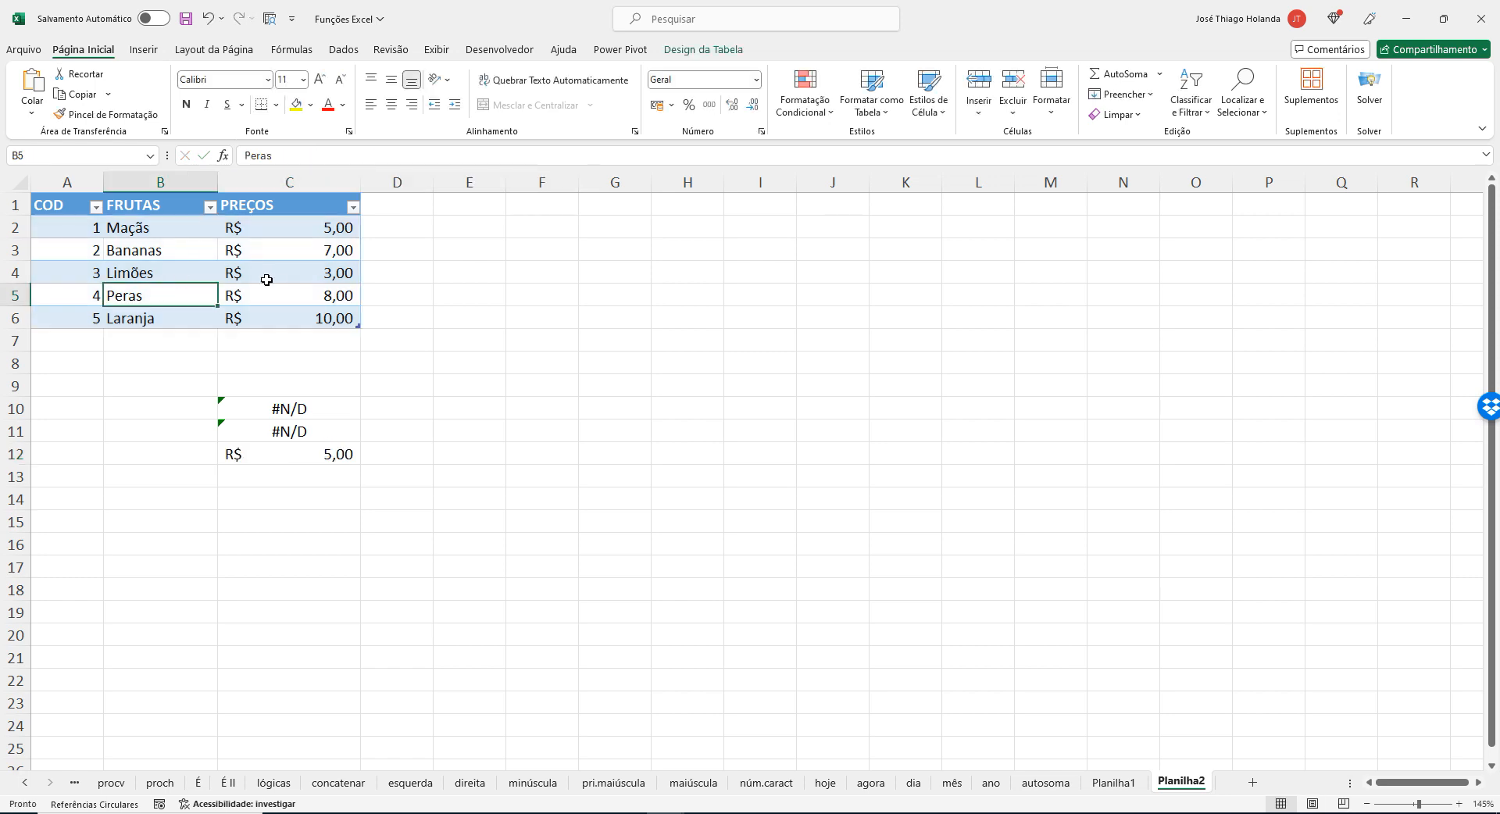
pyautogui.click(268, 280)
pyautogui.click(415, 295)
pyautogui.click(201, 268)
pyautogui.click(336, 315)
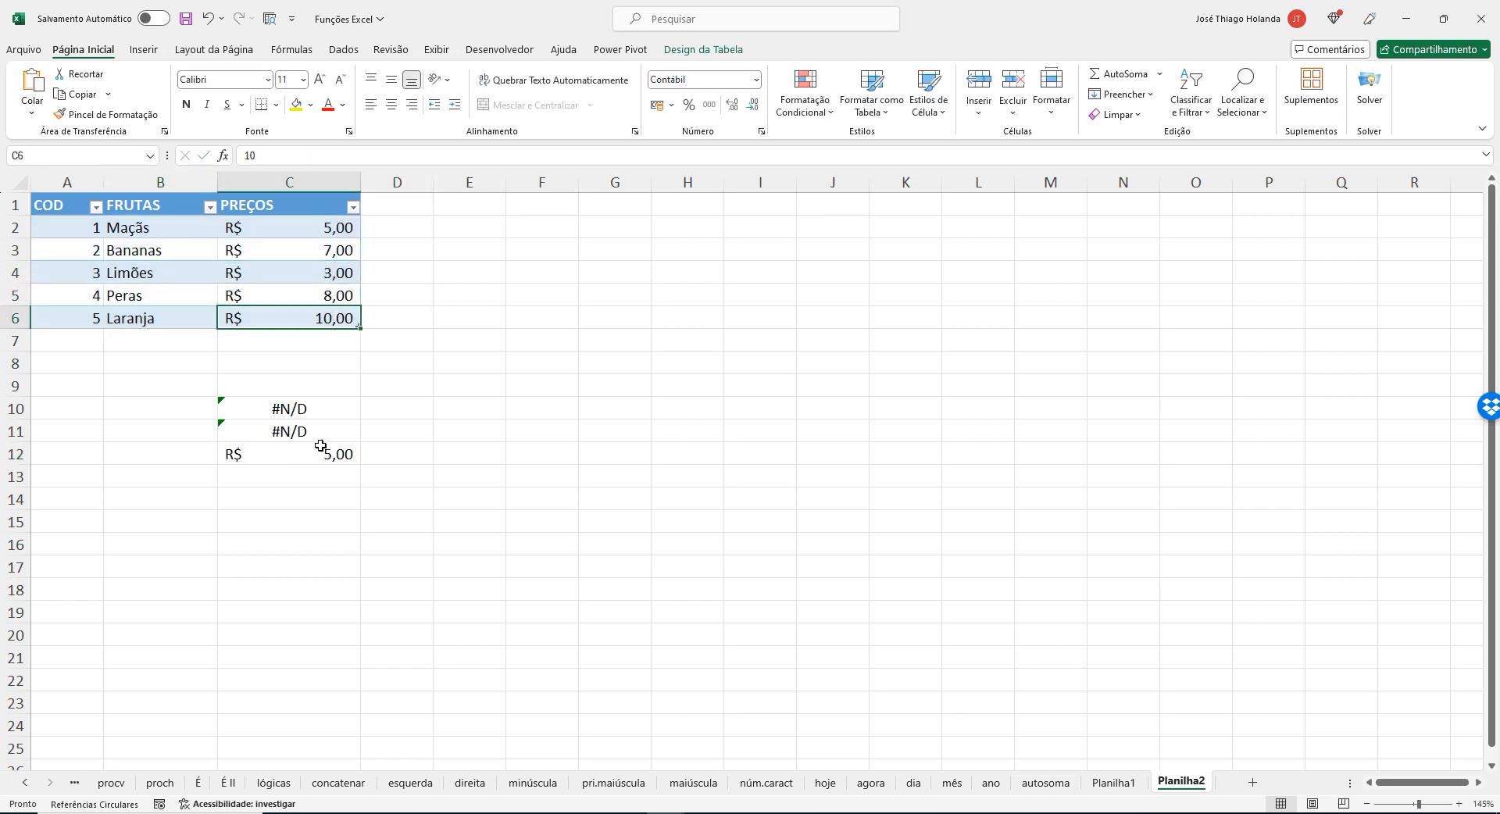
pyautogui.click(320, 447)
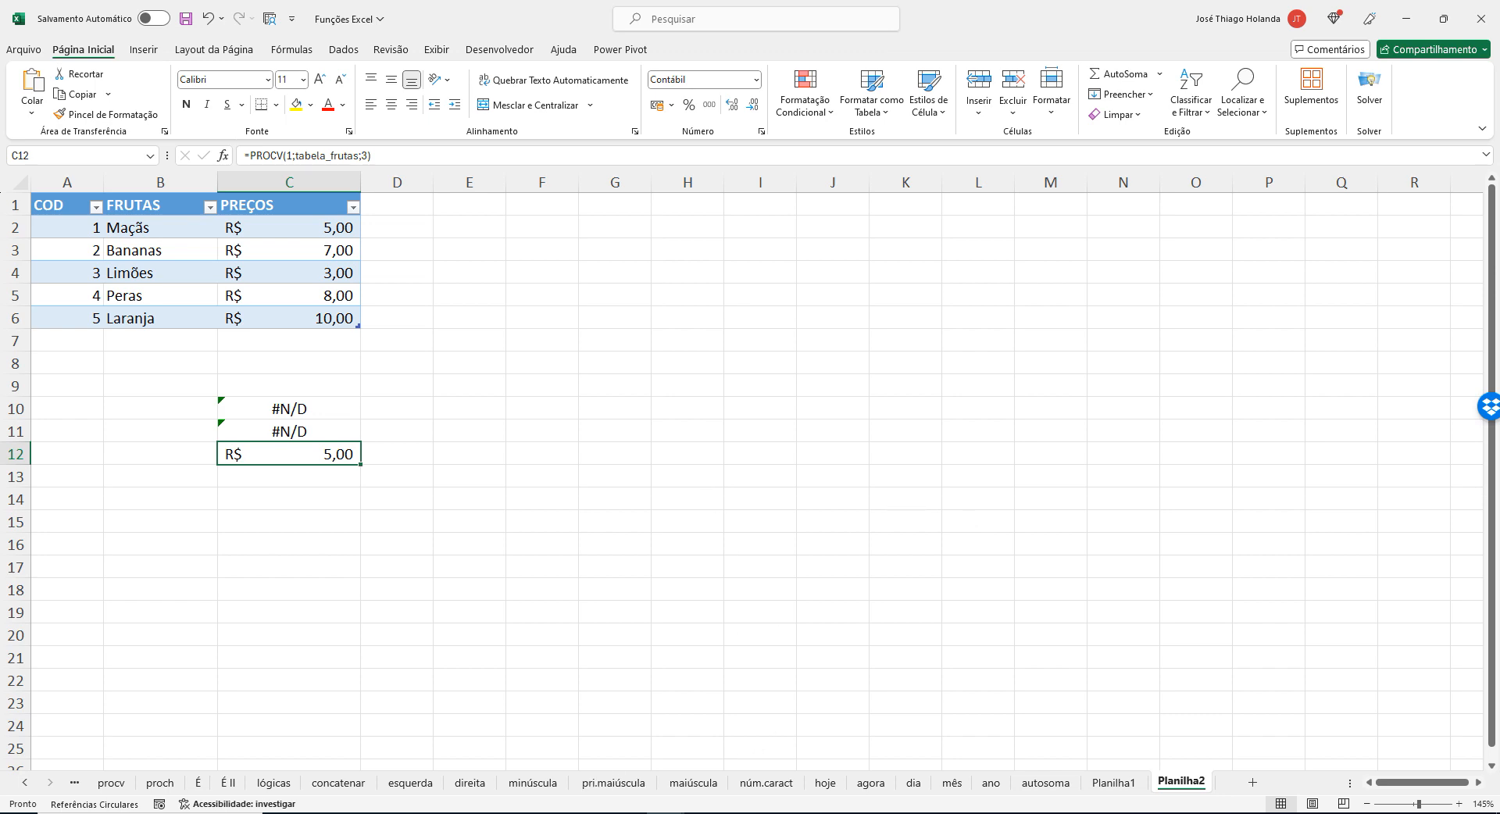
pyautogui.click(704, 813)
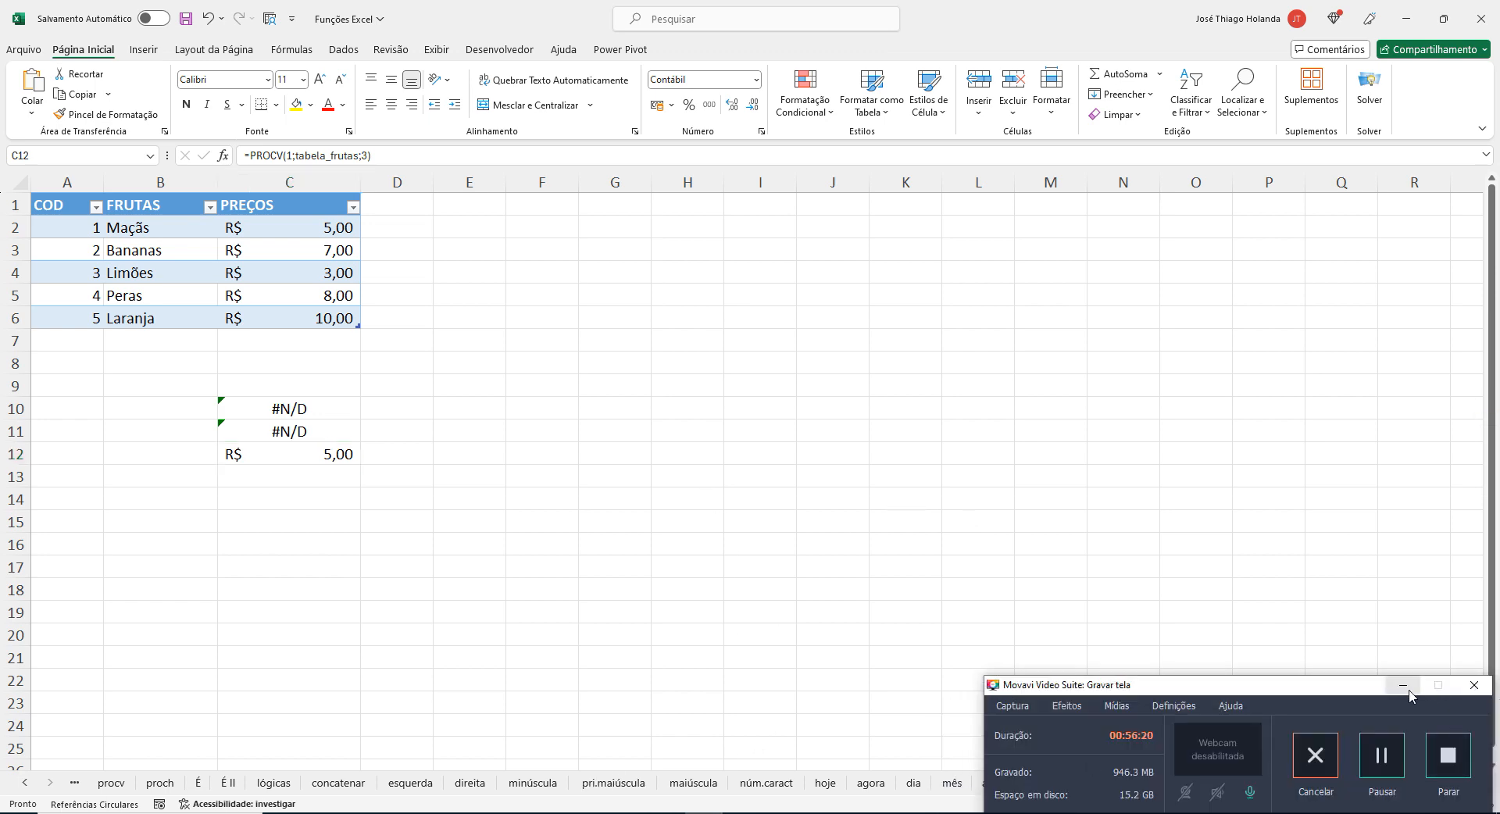
pyautogui.click(1402, 693)
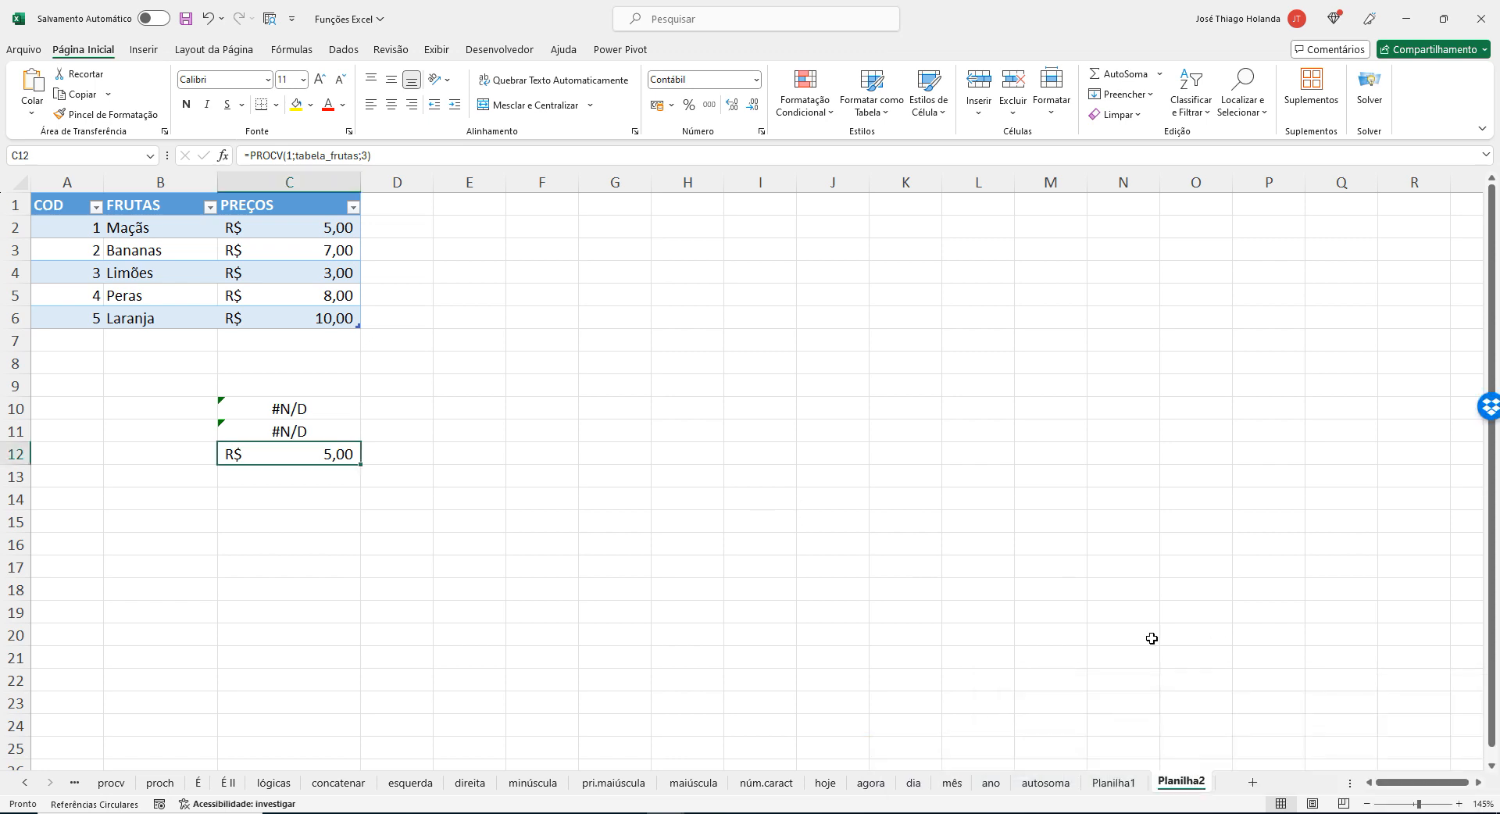